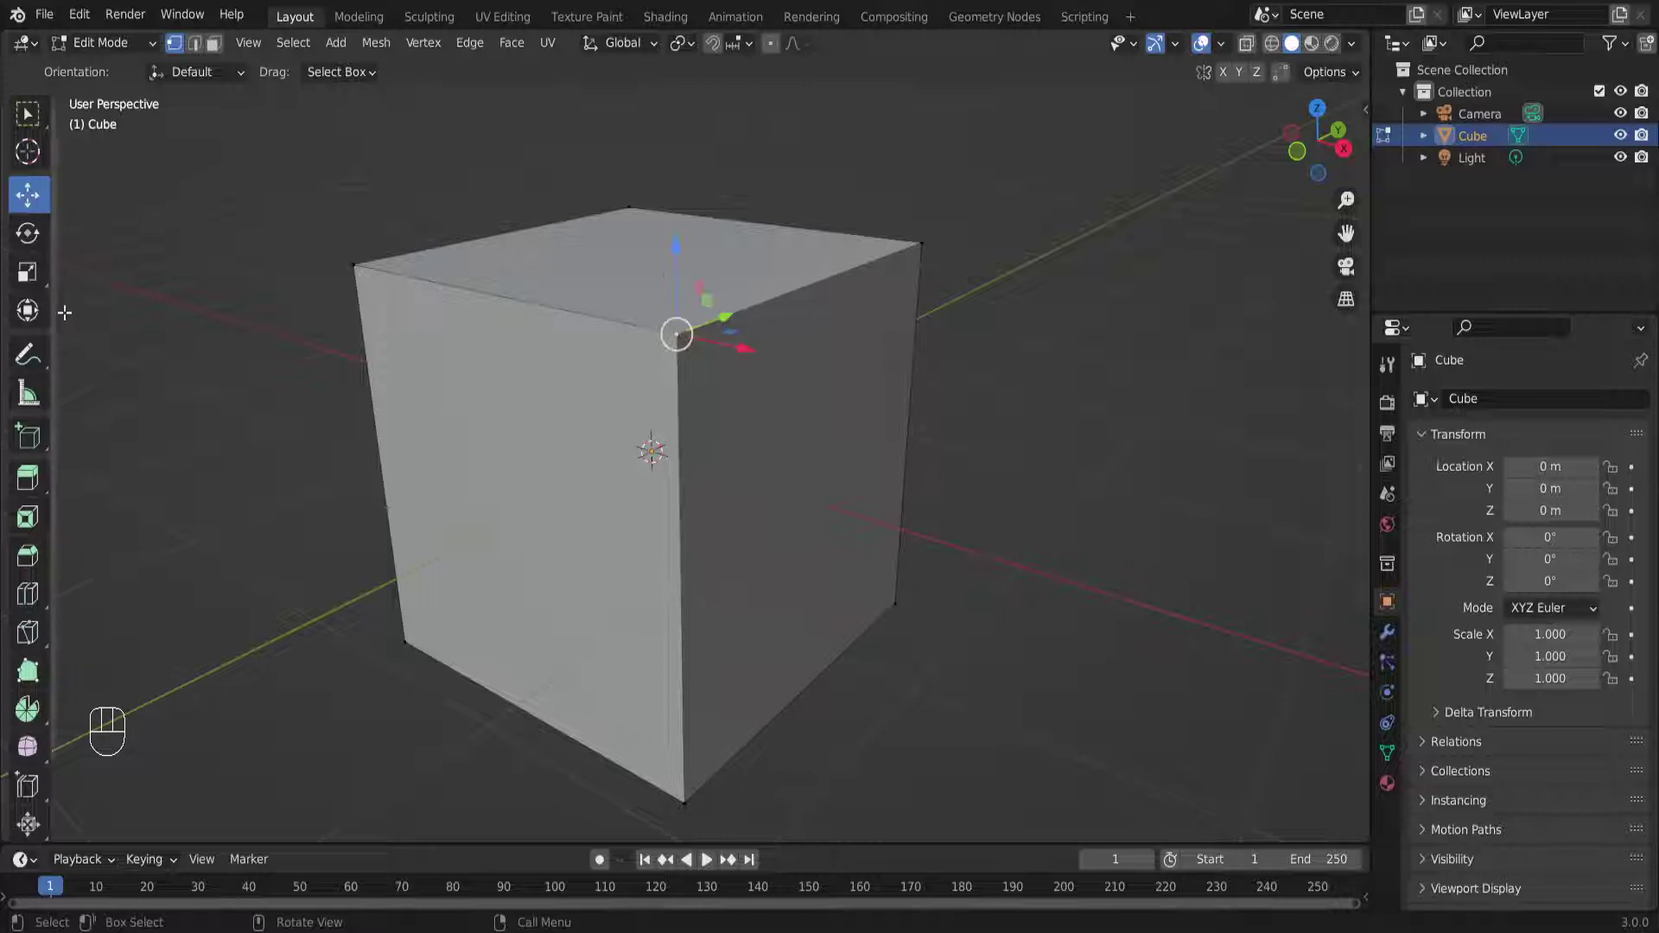
# Raise the cube's top and bottom faces so its base sits at grid floor level
pyautogui.click(585, 297)
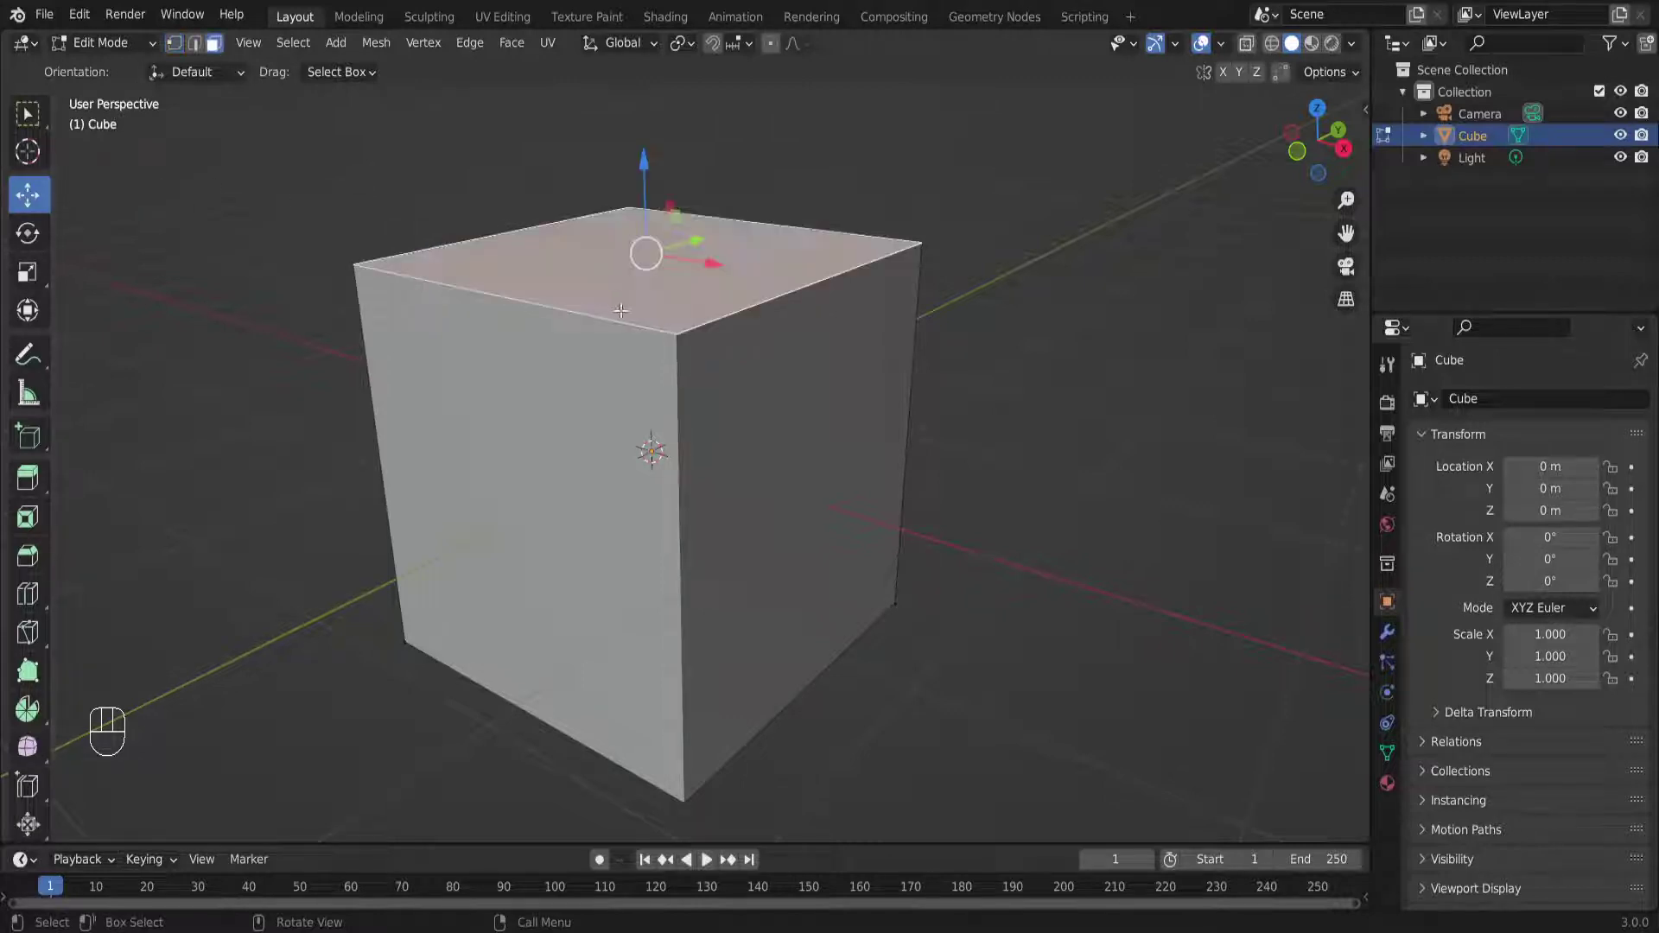
pyautogui.scroll(-5, 605, 294)
pyautogui.moveTo(654, 338); pyautogui.dragTo(664, 284)
pyautogui.moveTo(667, 747); pyautogui.dragTo(677, 670, button='middle')
pyautogui.click(669, 602)
pyautogui.moveTo(658, 544); pyautogui.dragTo(668, 480)
pyautogui.moveTo(667, 480); pyautogui.dragTo(741, 525, button='middle')
pyautogui.scroll(4, 694, 568)
pyautogui.scroll(-4, 569, 548)
pyautogui.scroll(3, 629, 527)
pyautogui.click(492, 522)
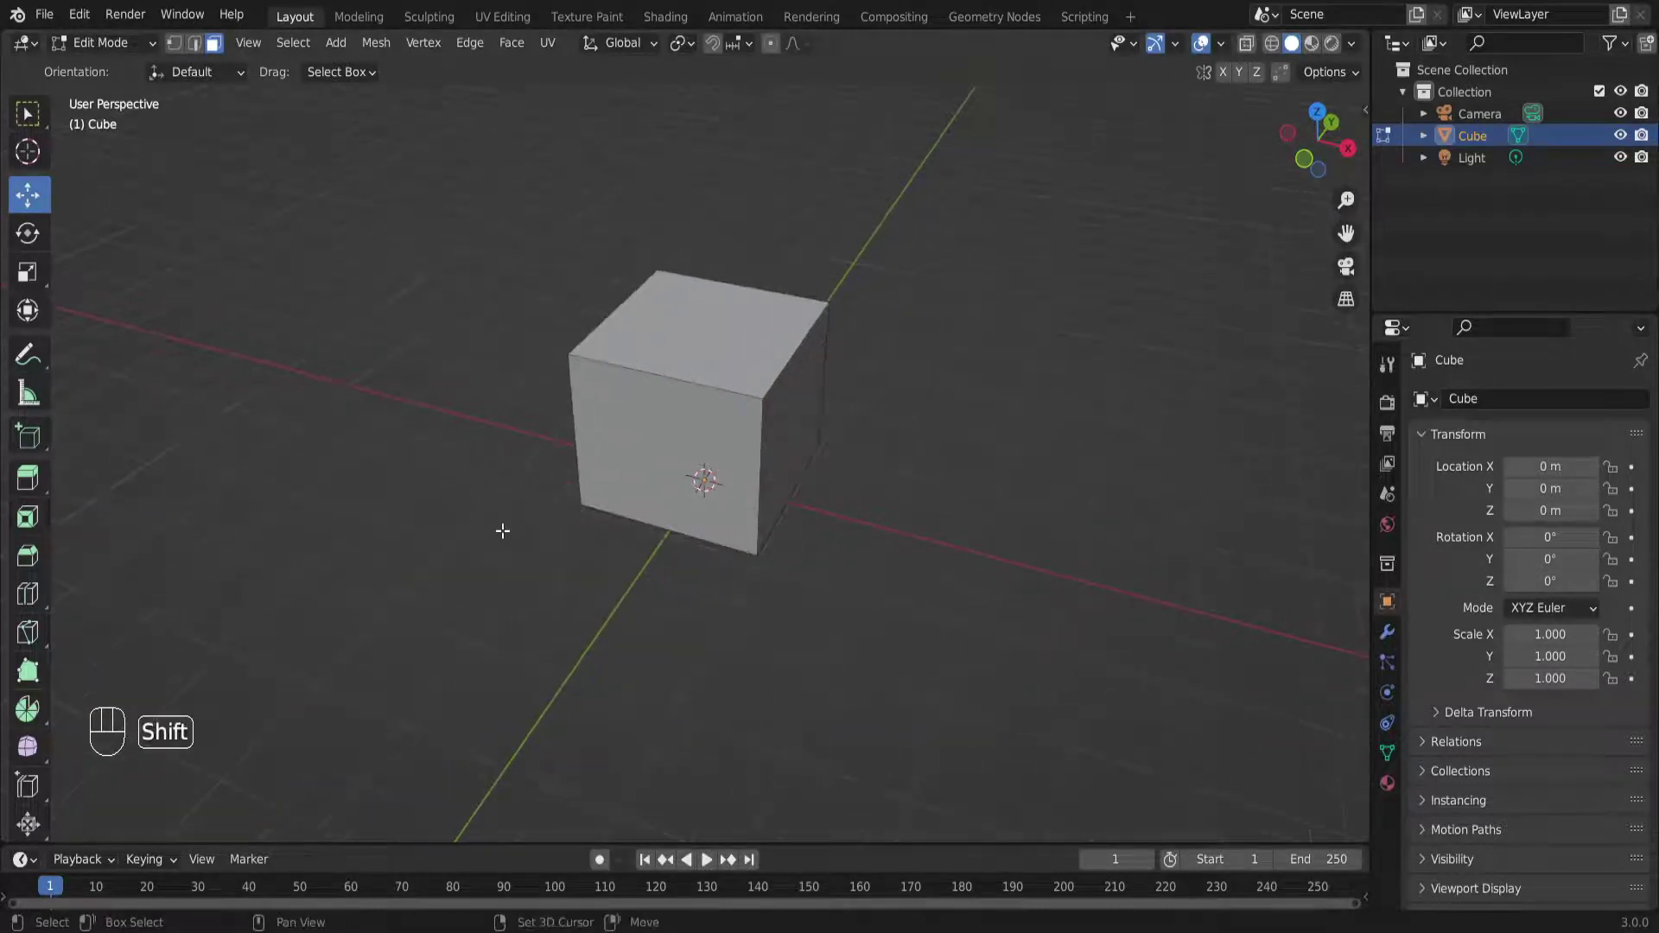
# Add a plane to the mesh and scale it up about 4 times as the ground under the cube
pyautogui.hotkey('shift', 'a')
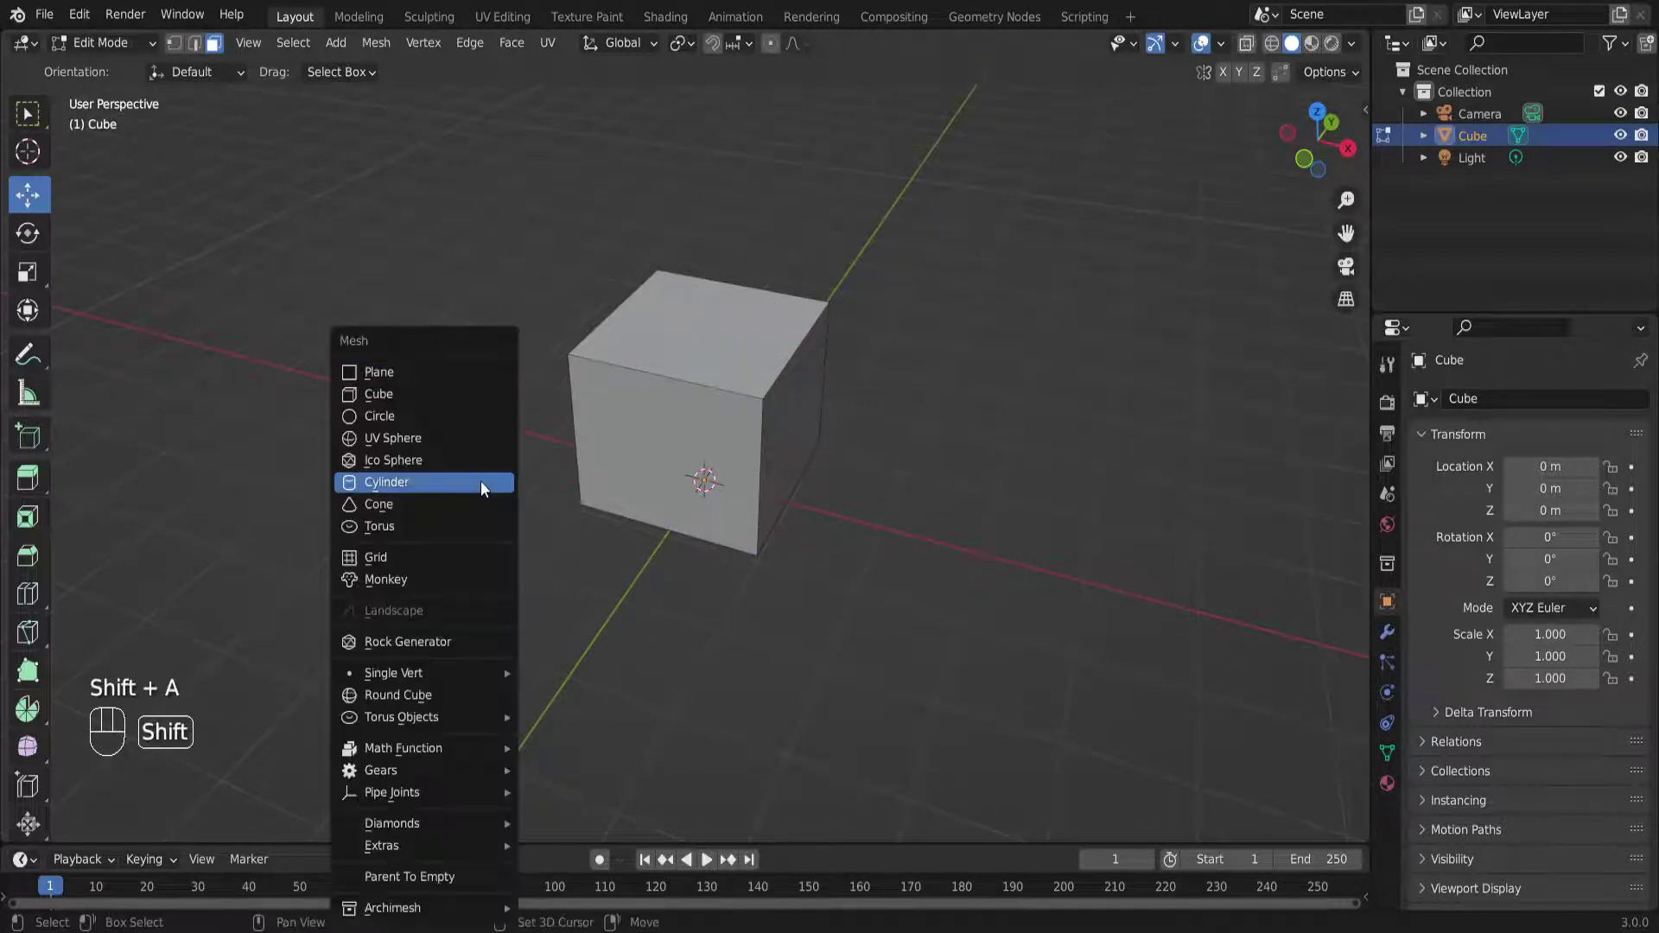
pyautogui.click(441, 373)
pyautogui.press('s')
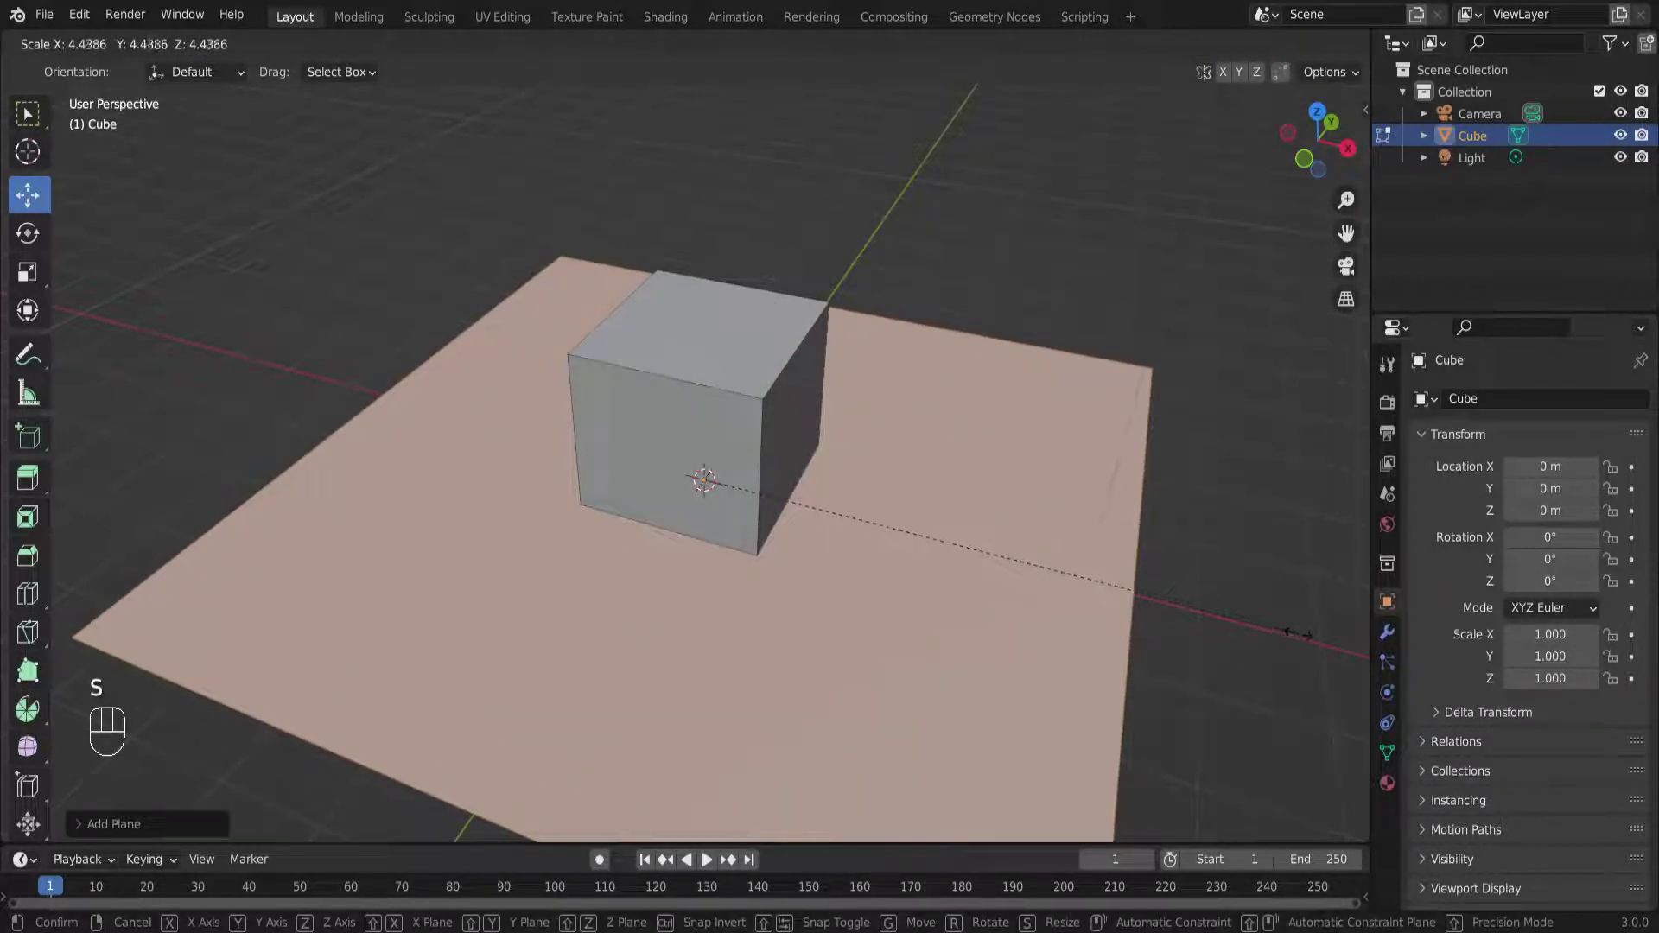
pyautogui.click(1258, 599)
pyautogui.moveTo(784, 554); pyautogui.dragTo(768, 497, button='middle')
pyautogui.scroll(3, 767, 497)
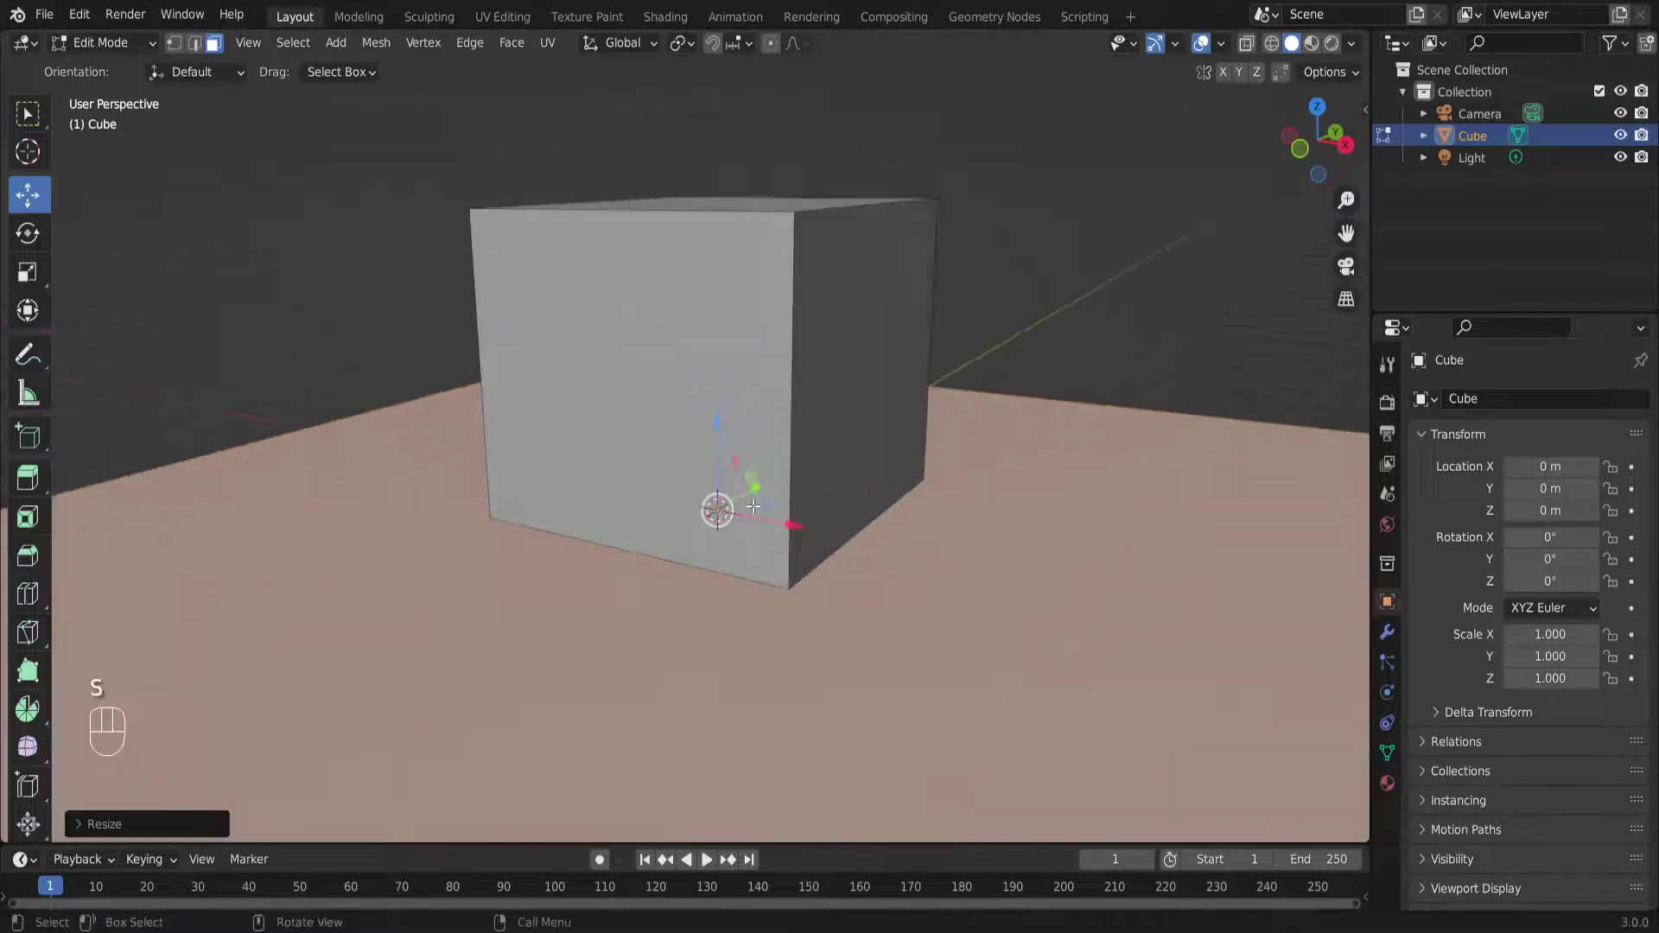
# Select the whole linked cube and lower it slightly onto the ground plane
pyautogui.click(690, 413)
pyautogui.press('l')
pyautogui.moveTo(713, 309); pyautogui.dragTo(719, 324)
pyautogui.click(516, 311)
# Add a centred loop cut across the cube's top and raise it to form a gabled roof ridge
pyautogui.scroll(-4, 337, 352)
pyautogui.keyDown('shift'); pyautogui.moveTo(507, 375); pyautogui.dragTo(478, 470, button='middle'); pyautogui.keyUp('shift')
pyautogui.scroll(3, 553, 432)
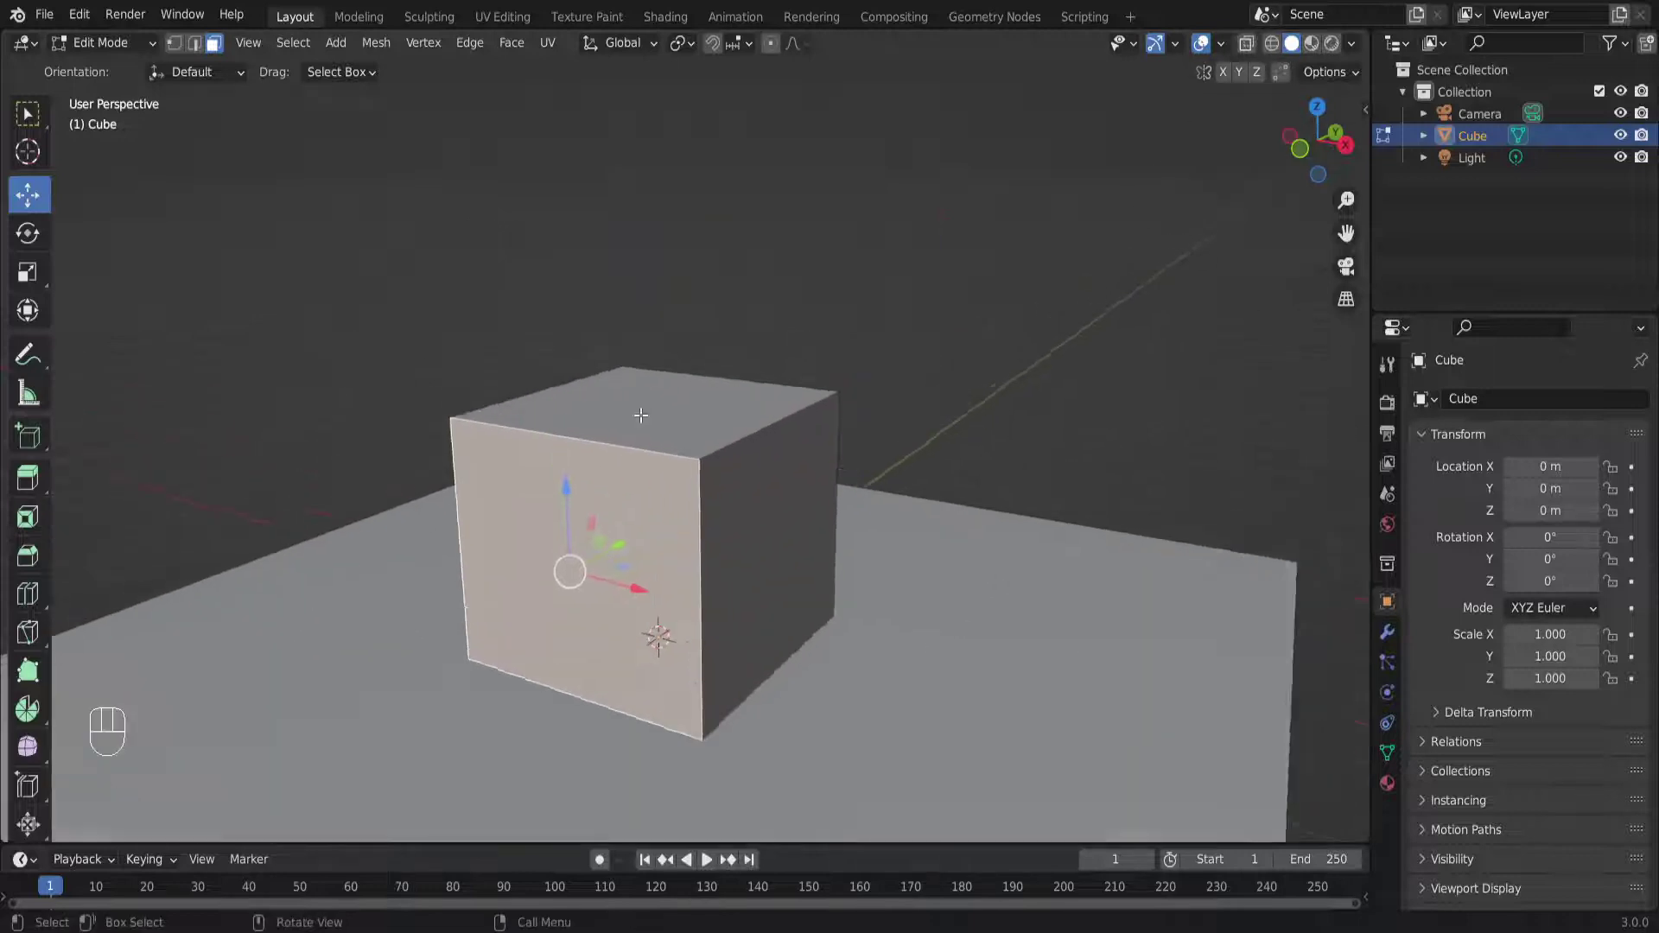
pyautogui.moveTo(640, 415); pyautogui.dragTo(627, 448, button='middle')
pyautogui.scroll(3, 627, 448)
pyautogui.hotkey('ctrl', 'r')
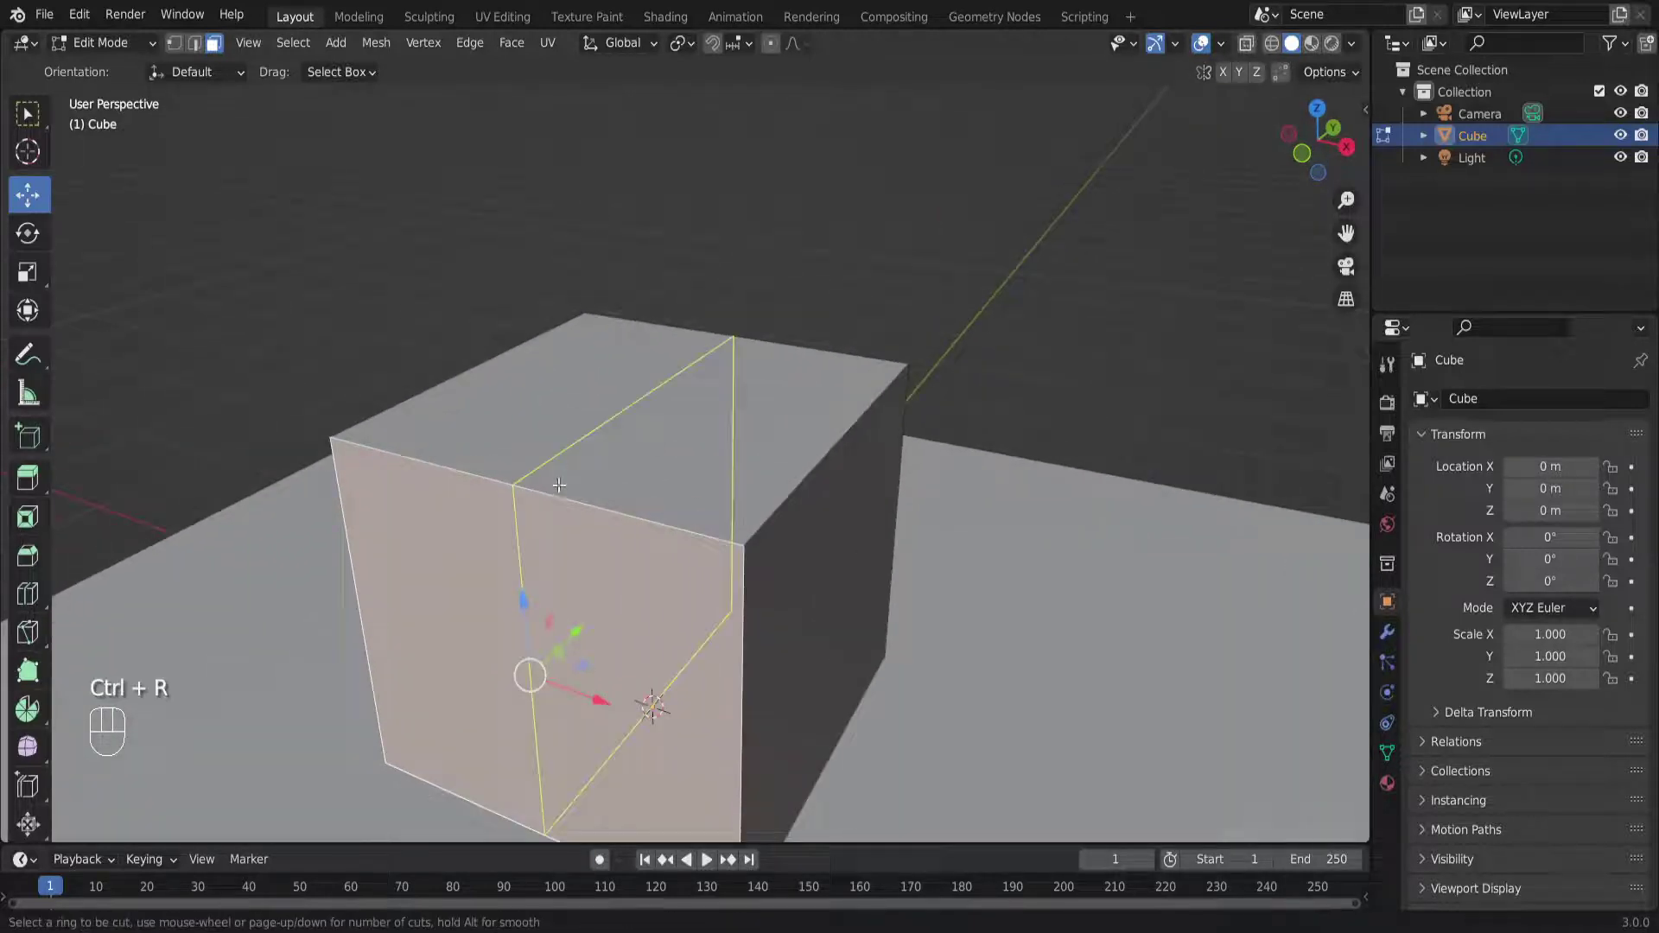
pyautogui.click(559, 486)
pyautogui.click(559, 484)
pyautogui.moveTo(642, 332); pyautogui.dragTo(648, 200)
# Examine the gabled house shape and its contact with the ground from several sides
pyautogui.scroll(-4, 592, 406)
pyautogui.moveTo(582, 432); pyautogui.dragTo(736, 415, button='middle')
pyautogui.scroll(3, 736, 415)
pyautogui.click(370, 285)
pyautogui.scroll(-4, 570, 493)
pyautogui.keyDown('shift'); pyautogui.moveTo(570, 493); pyautogui.dragTo(391, 468, button='middle'); pyautogui.keyUp('shift')
pyautogui.scroll(3, 545, 518)
pyautogui.moveTo(596, 534); pyautogui.dragTo(456, 557, button='middle')
pyautogui.keyDown('shift'); pyautogui.moveTo(546, 529); pyautogui.dragTo(659, 529, button='middle'); pyautogui.keyUp('shift')
pyautogui.scroll(3, 659, 530)
pyautogui.moveTo(750, 574); pyautogui.dragTo(722, 551, button='middle')
pyautogui.keyDown('shift'); pyautogui.moveTo(570, 523); pyautogui.dragTo(649, 538, button='middle'); pyautogui.keyUp('shift')
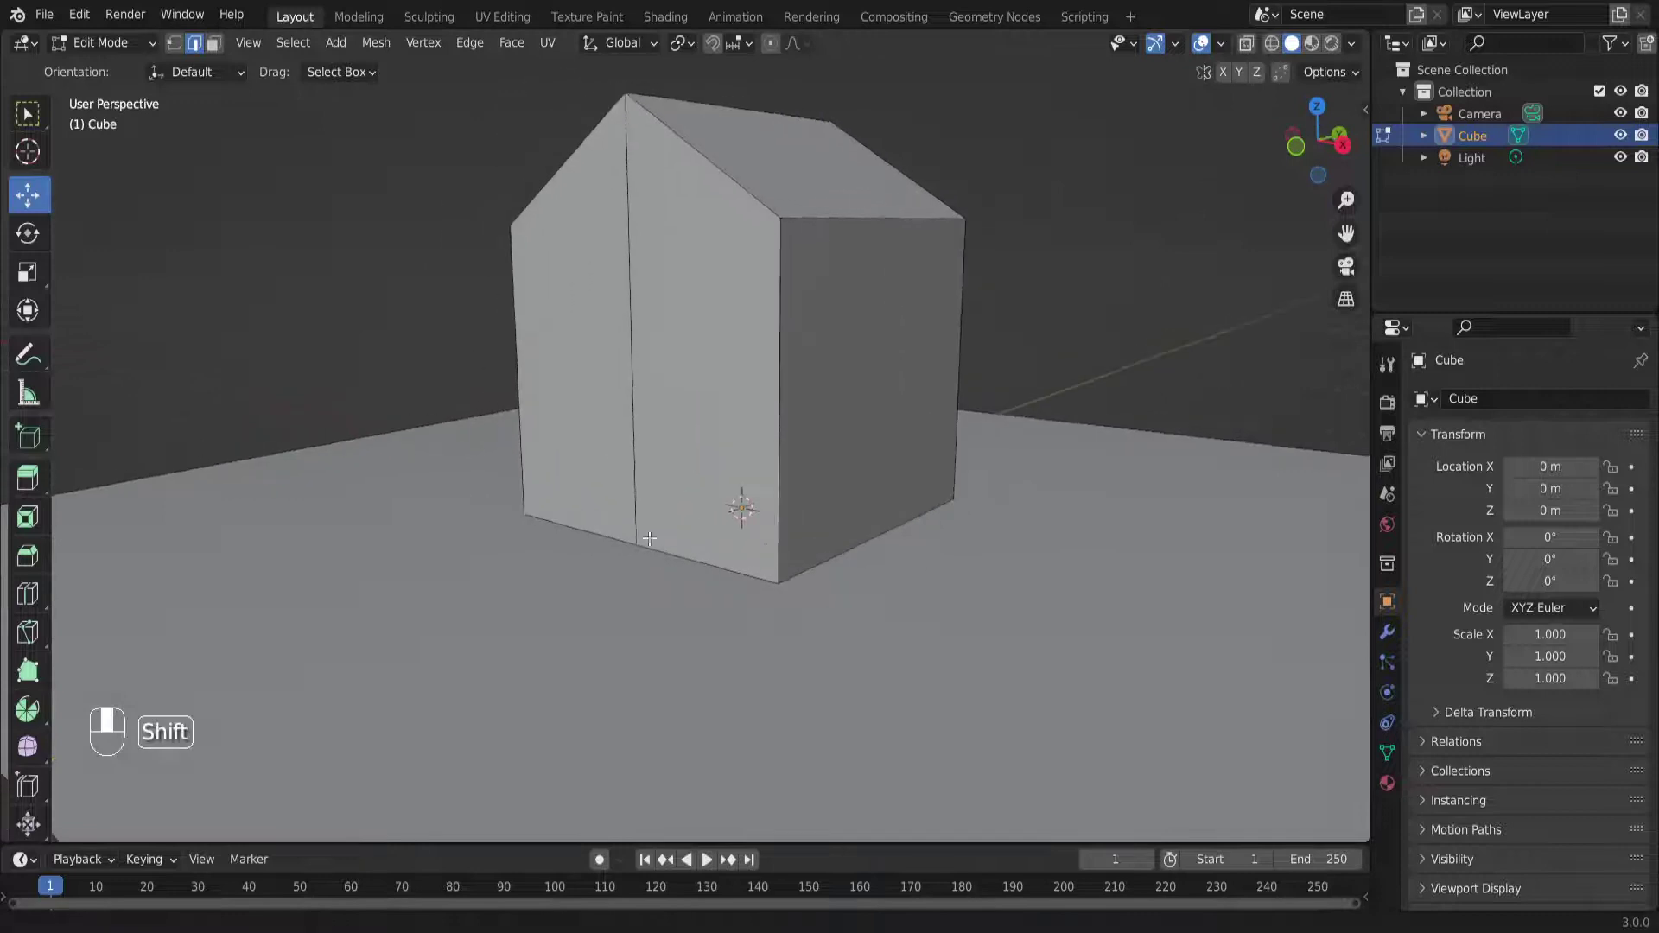
pyautogui.moveTo(588, 453); pyautogui.dragTo(630, 451, button='middle')
pyautogui.moveTo(830, 378); pyautogui.dragTo(805, 396, button='middle')
pyautogui.moveTo(298, 519); pyautogui.dragTo(657, 511, button='middle')
pyautogui.scroll(-2, 621, 535)
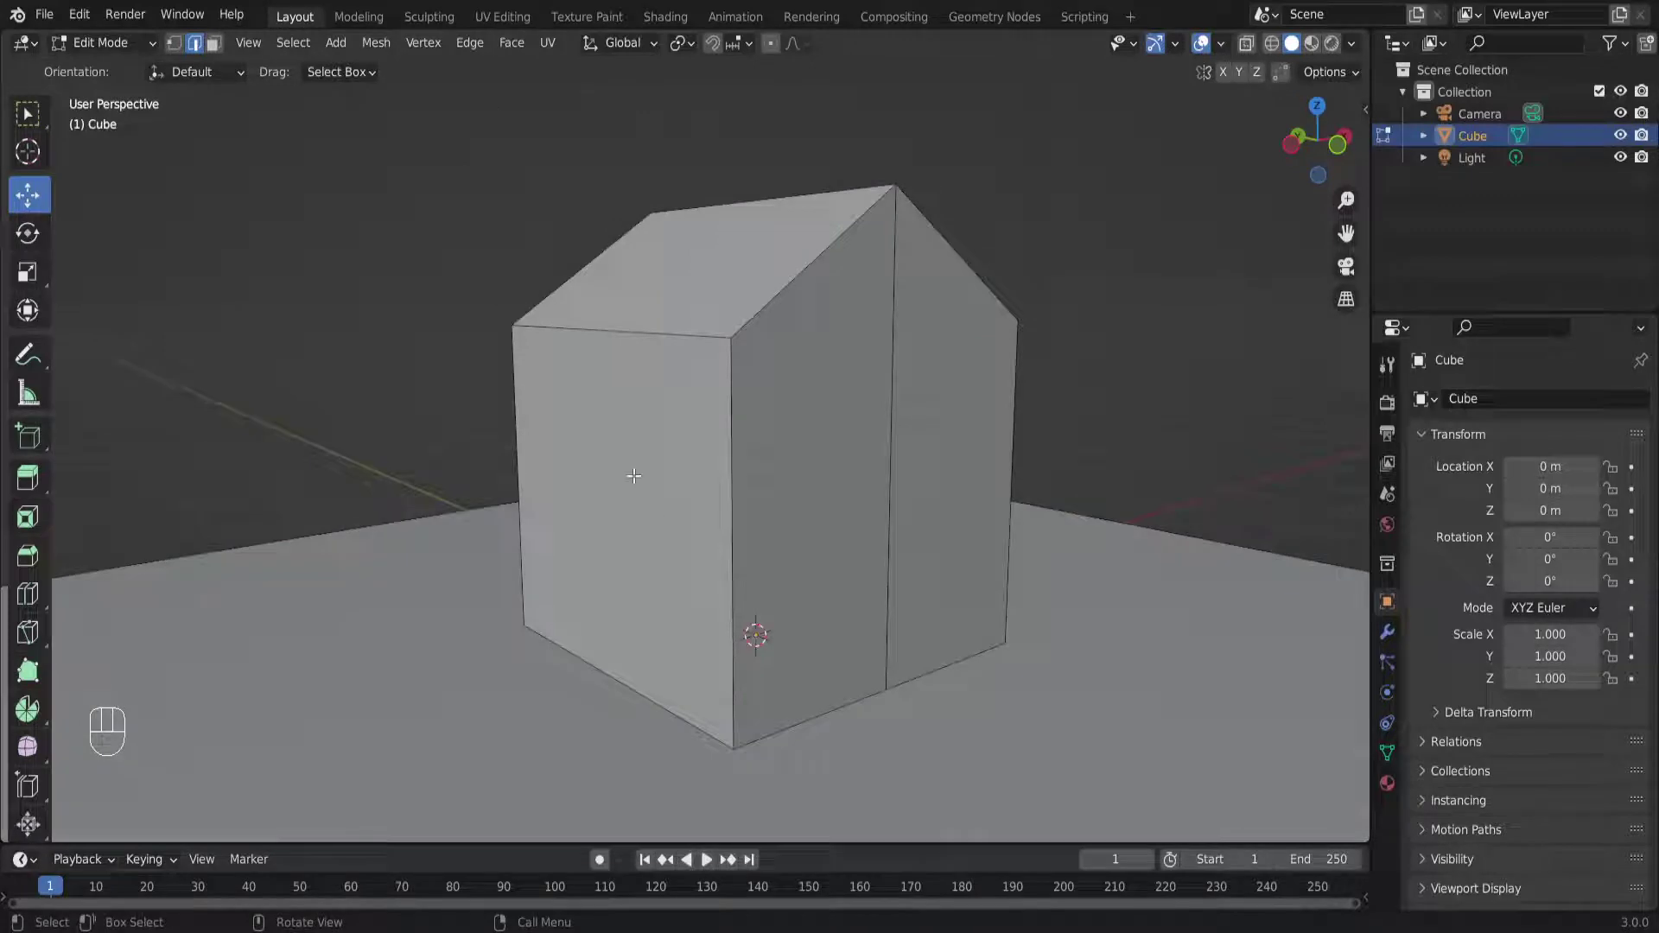
# Select the side wall below the roof slope and inset its face for a window
pyautogui.press('3')
pyautogui.click(634, 476)
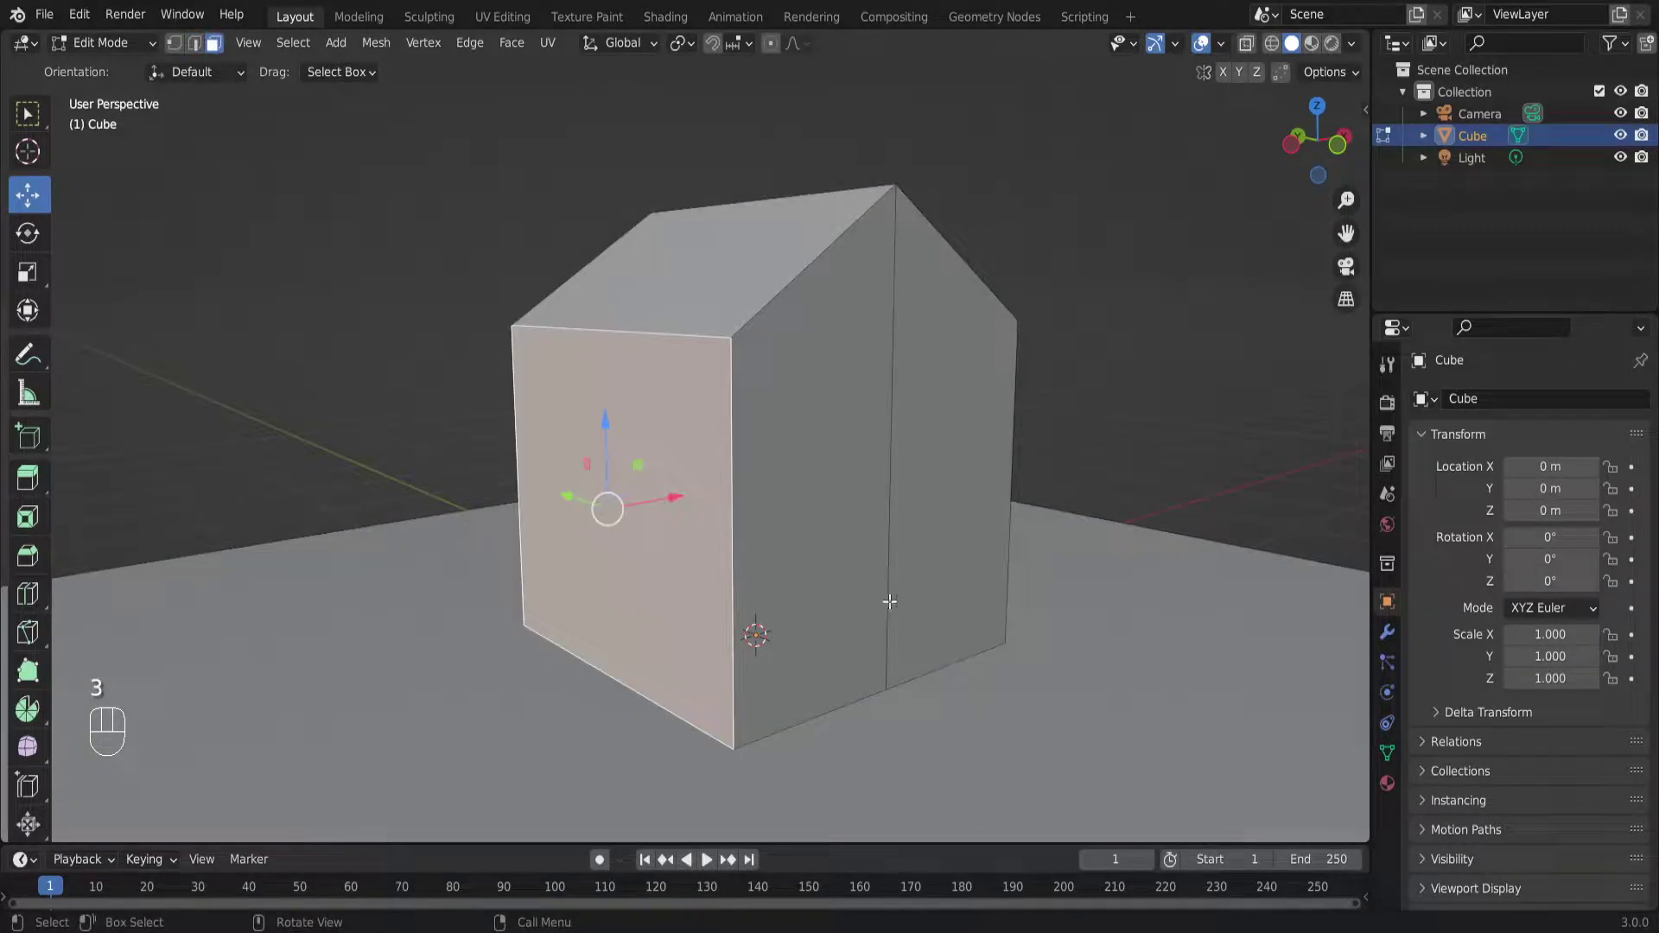
pyautogui.press('i')
pyautogui.click(815, 581)
pyautogui.moveTo(815, 581); pyautogui.dragTo(638, 543, button='middle')
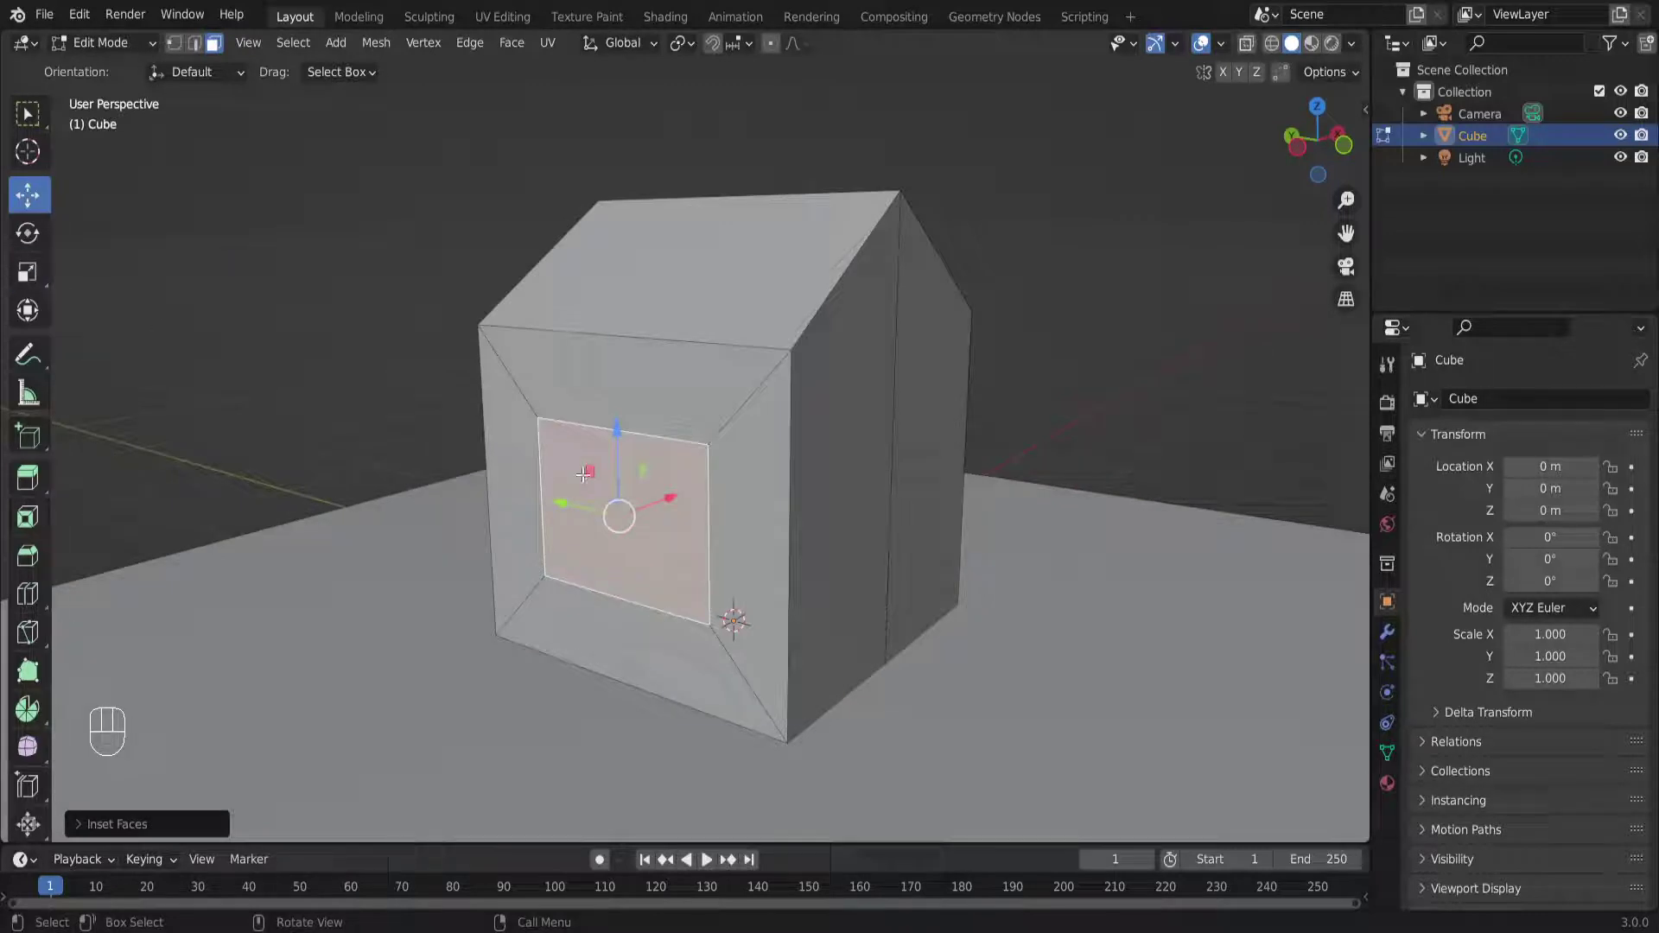
# Reduce the window face's height along Z and nudge its position on the wall
pyautogui.click(28, 273)
pyautogui.press('s')
pyautogui.press('z')
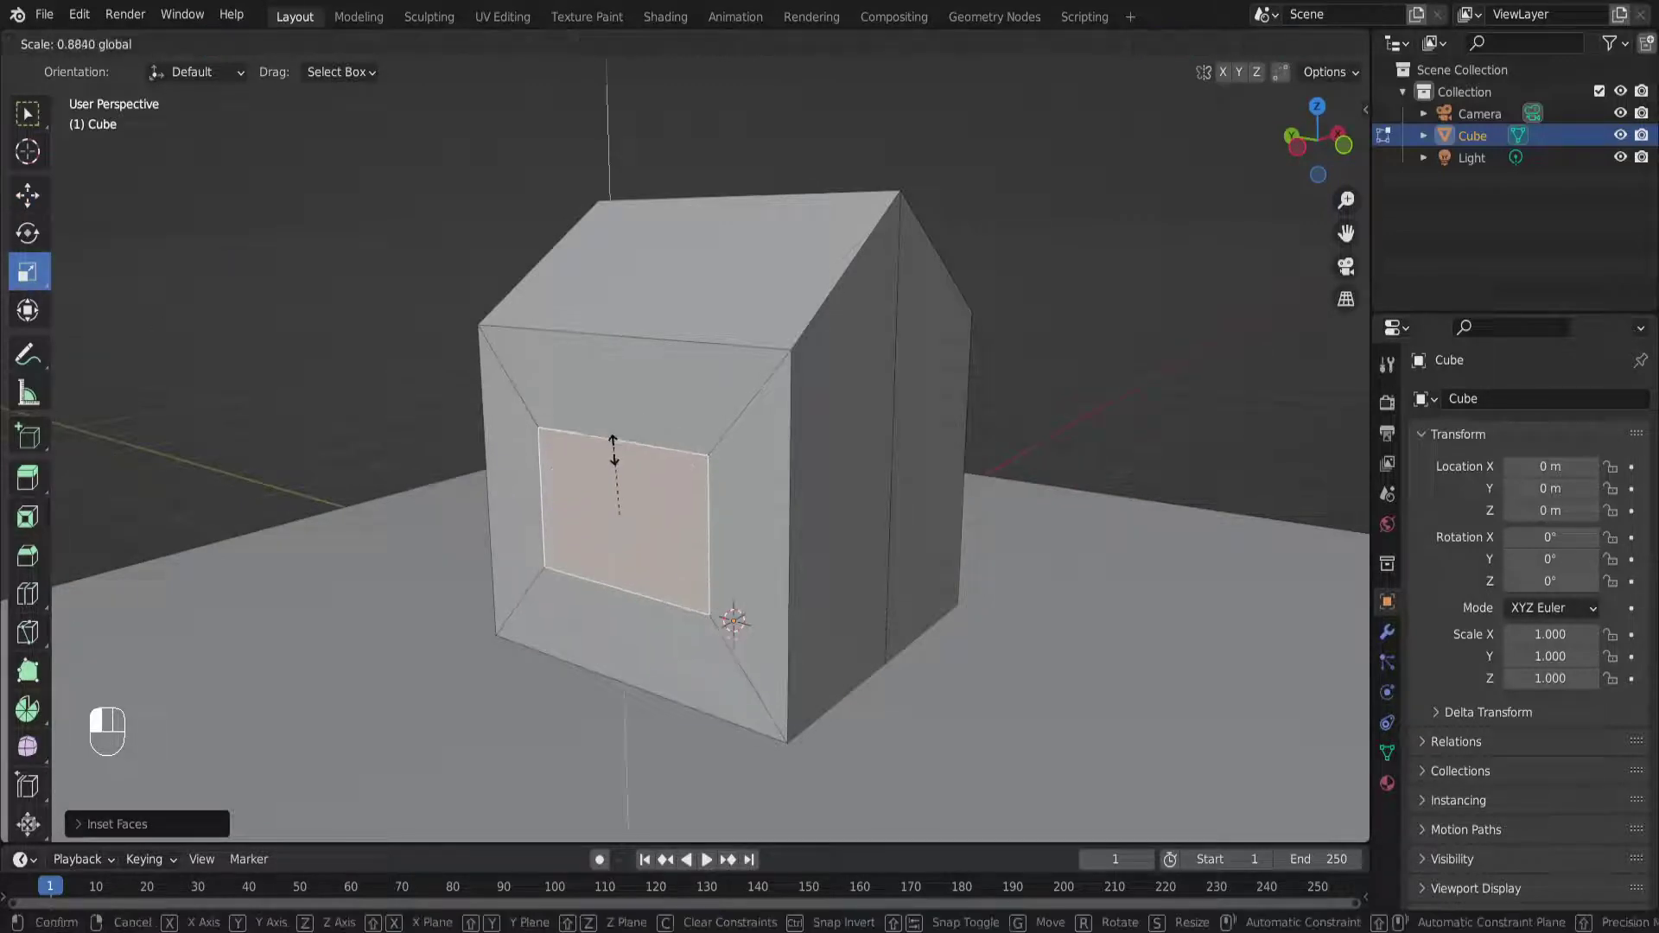
pyautogui.click(222, 271)
pyautogui.click(27, 196)
pyautogui.moveTo(584, 513); pyautogui.dragTo(591, 511)
# Extrude the window face slightly inward to form a recess in the wall
pyautogui.scroll(2, 597, 540)
pyautogui.moveTo(596, 547); pyautogui.dragTo(665, 524, button='middle')
pyautogui.moveTo(948, 433); pyautogui.dragTo(582, 453, button='middle')
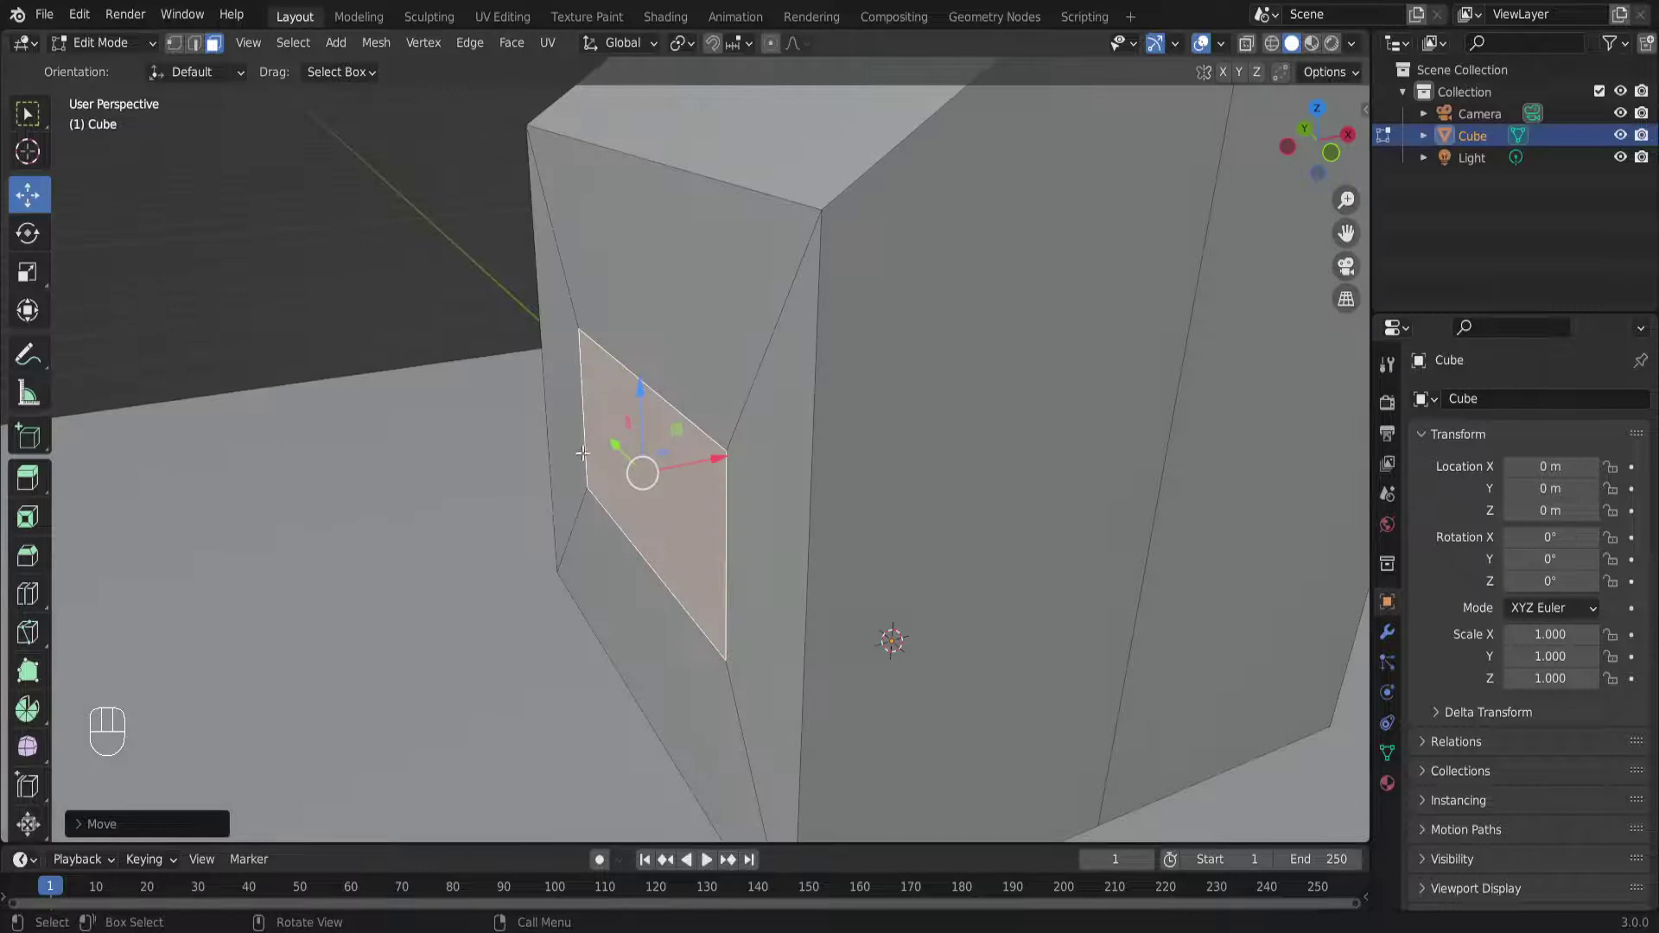
pyautogui.press('e')
pyautogui.click(723, 482)
pyautogui.click(441, 265)
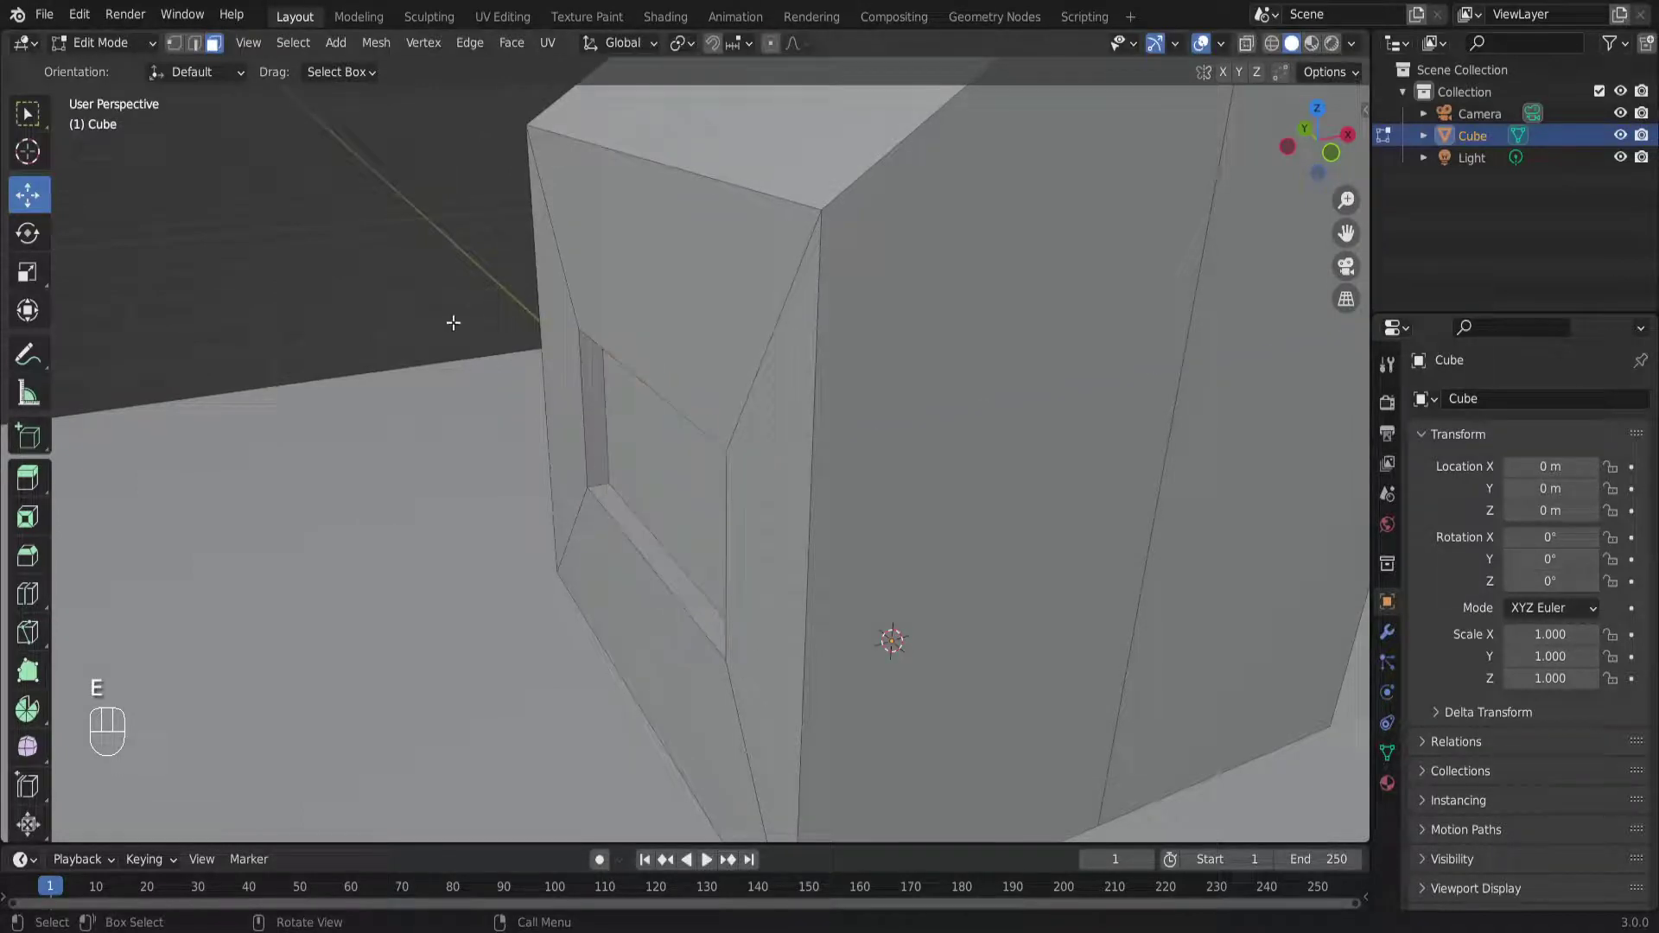
# Inset the roof slope above the window wall with a narrow border
pyautogui.scroll(-5, 440, 265)
pyautogui.moveTo(441, 265); pyautogui.dragTo(485, 412, button='middle')
pyautogui.scroll(6, 629, 496)
pyautogui.moveTo(630, 496); pyautogui.dragTo(484, 526, button='middle')
pyautogui.scroll(-4, 592, 592)
pyautogui.scroll(3, 588, 507)
pyautogui.click(561, 455)
pyautogui.scroll(2, 562, 455)
pyautogui.keyDown('shift'); pyautogui.moveTo(484, 526); pyautogui.dragTo(717, 432, button='middle'); pyautogui.keyUp('shift')
pyautogui.moveTo(717, 432); pyautogui.dragTo(875, 542, button='middle')
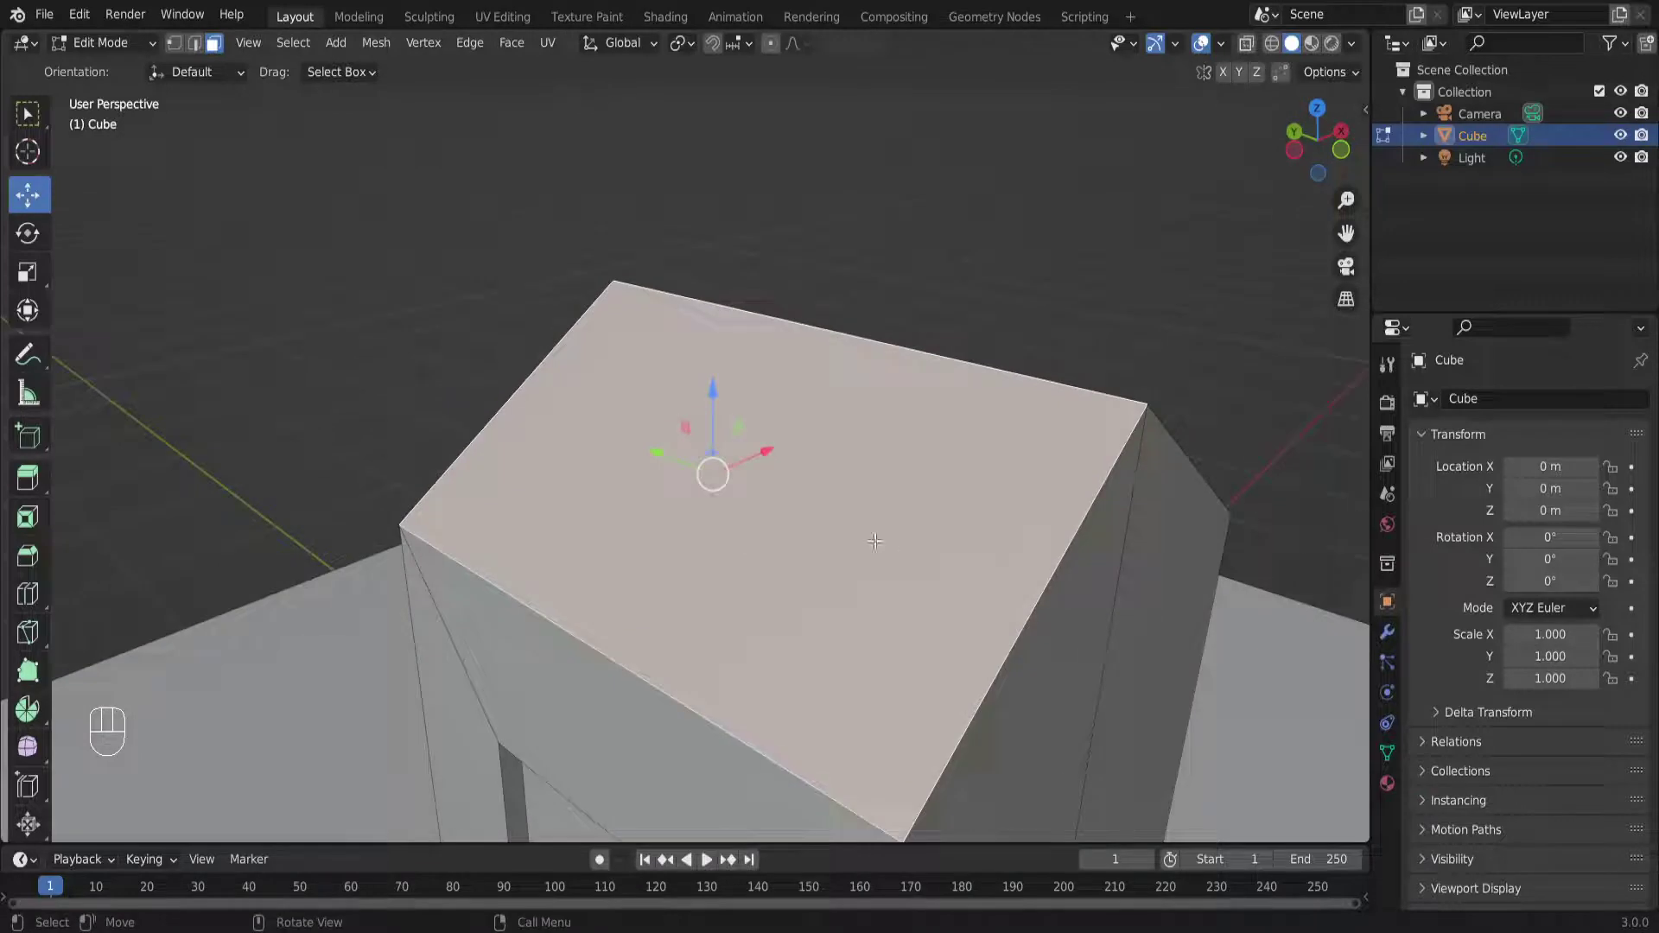
pyautogui.press('i')
pyautogui.click(835, 529)
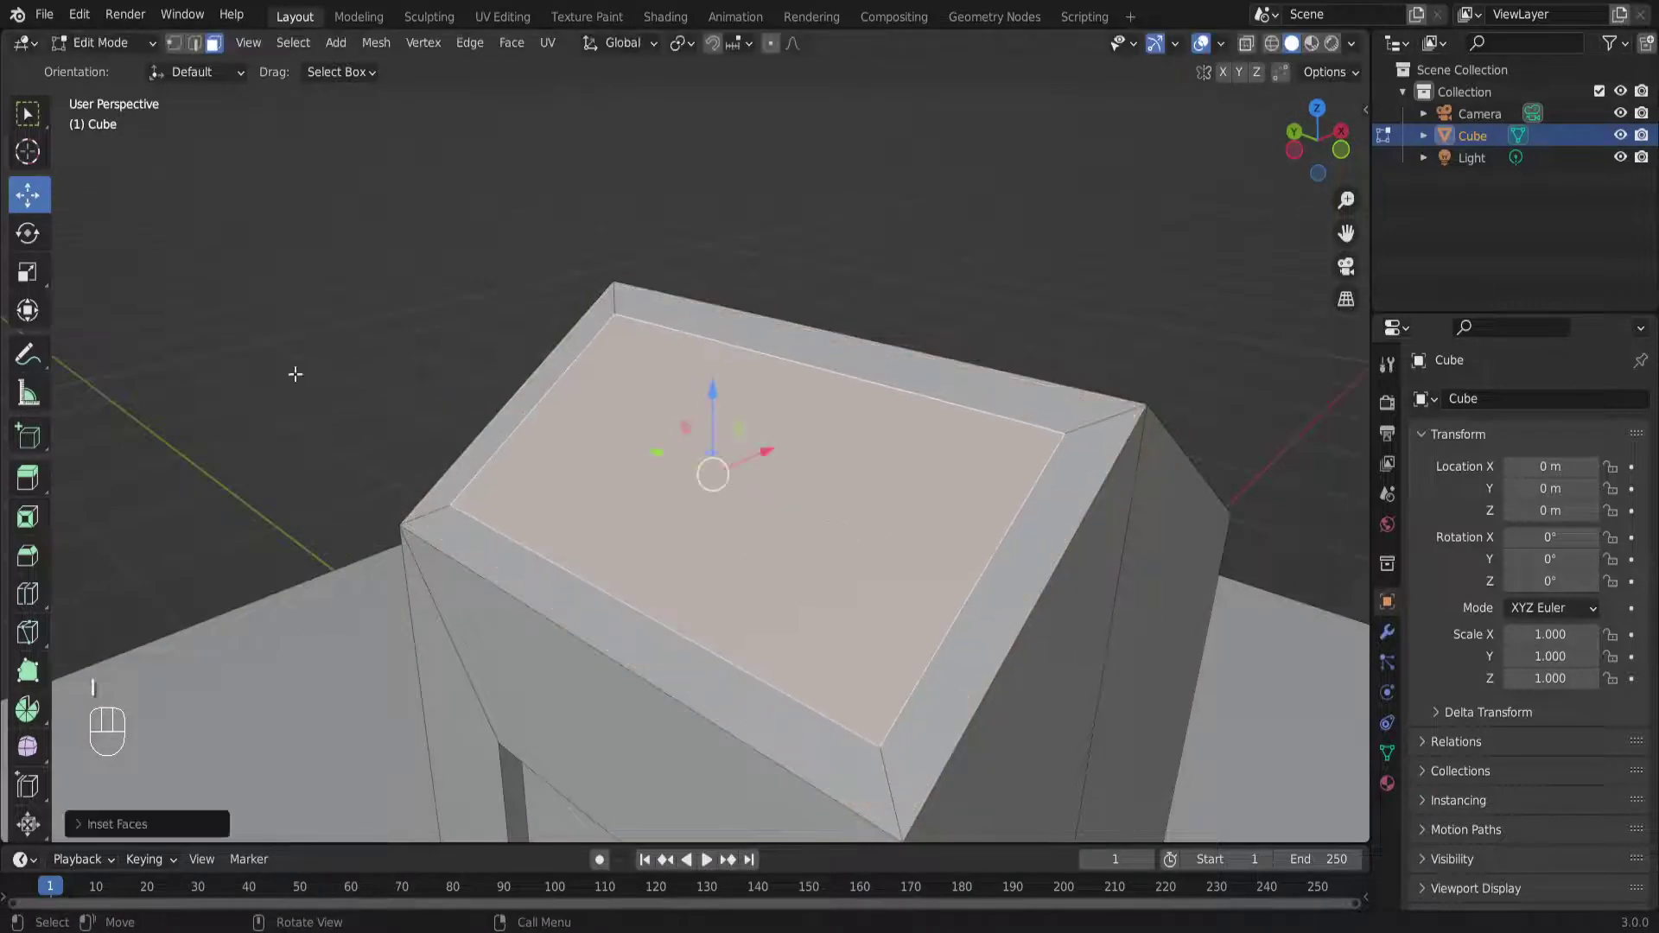
# Scale the inset roof face down along the Y axis into a narrow strip running down the slope
pyautogui.click(27, 272)
pyautogui.moveTo(329, 493); pyautogui.dragTo(726, 488, button='middle')
pyautogui.moveTo(653, 464); pyautogui.dragTo(730, 467)
pyautogui.moveTo(730, 467); pyautogui.dragTo(612, 524, button='middle')
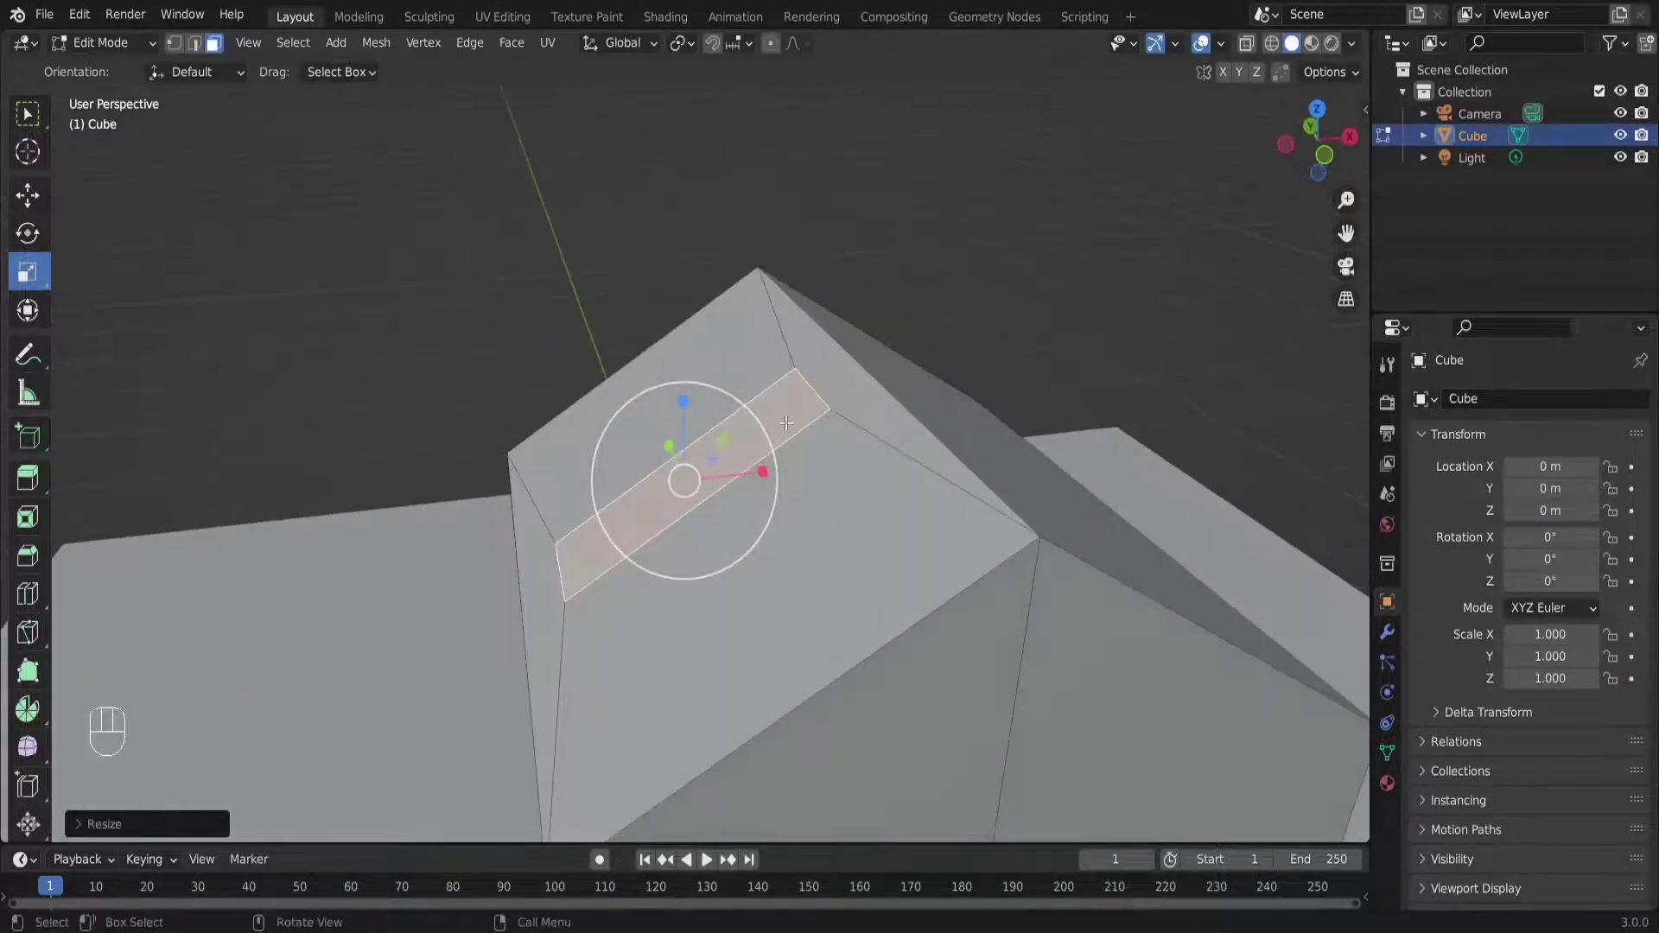
pyautogui.click(820, 391)
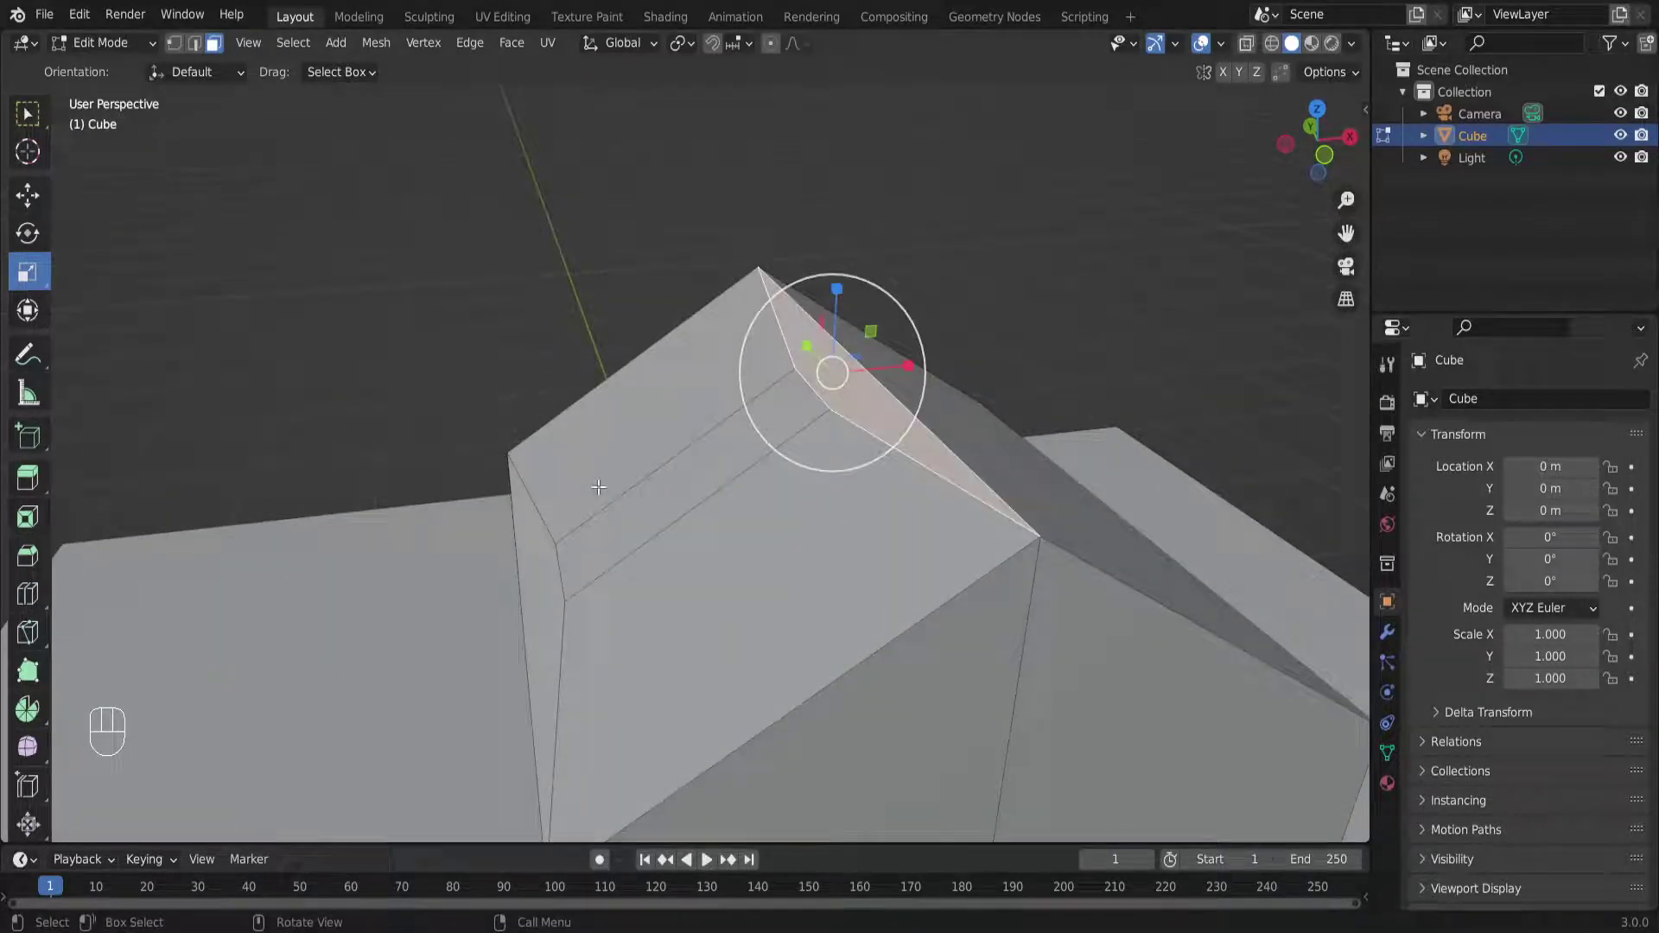
pyautogui.click(606, 534)
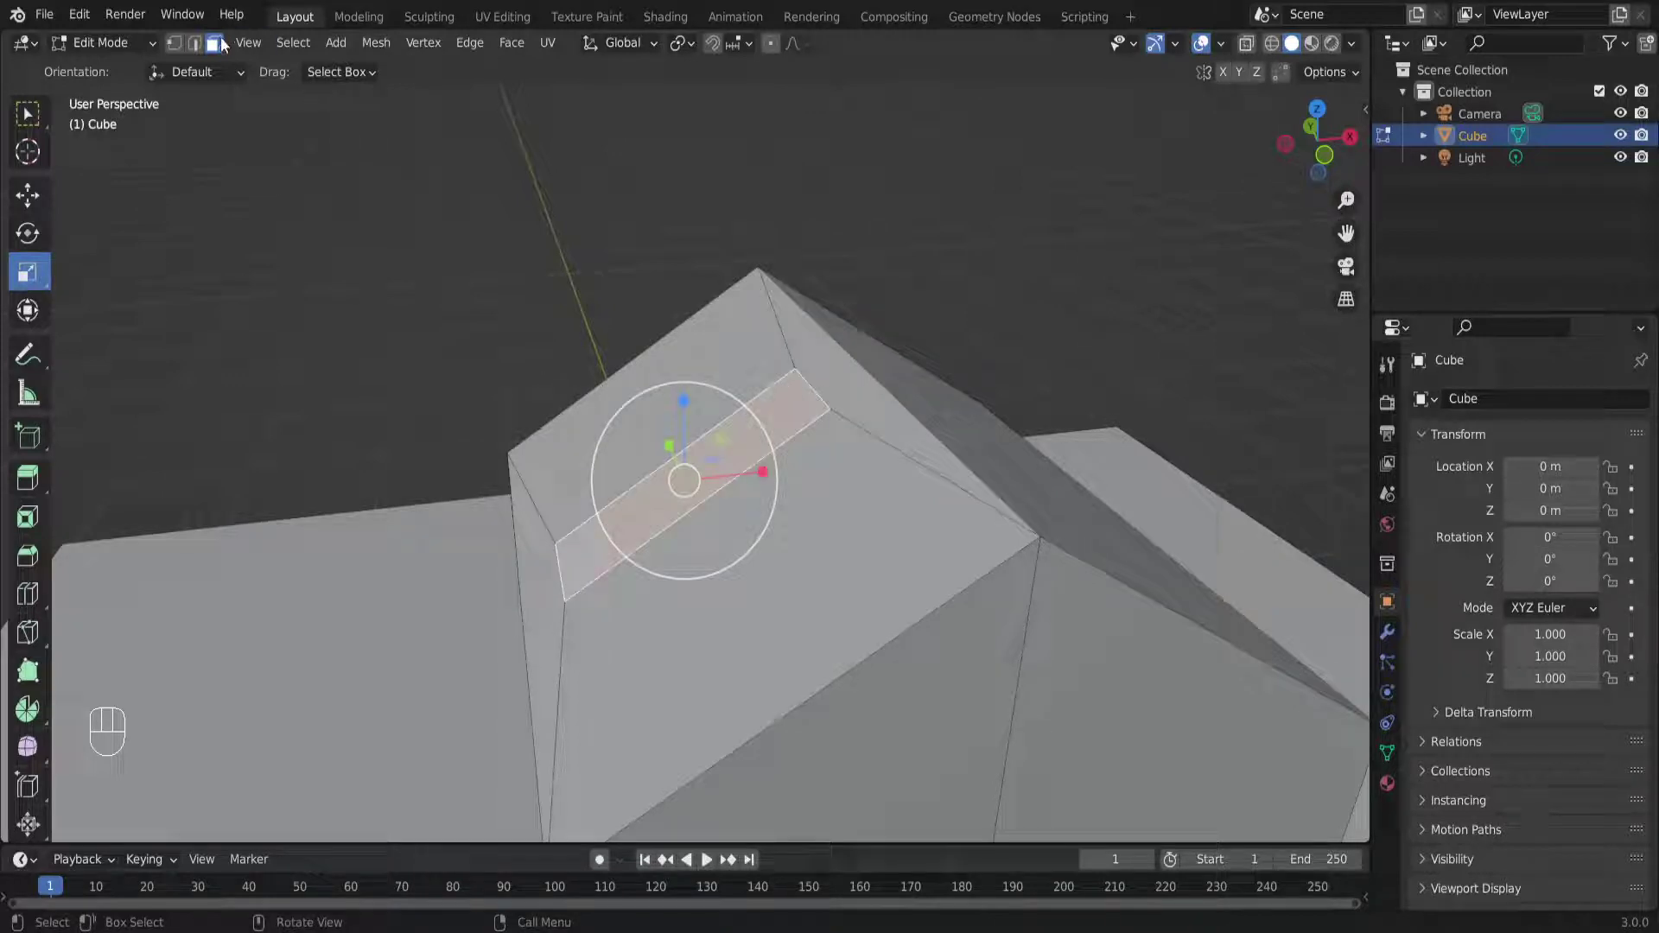
# Set the scale orientation to Normal and shorten the roof strip along the slope into a small chimney base
pyautogui.click(193, 75)
pyautogui.click(206, 149)
pyautogui.click(189, 76)
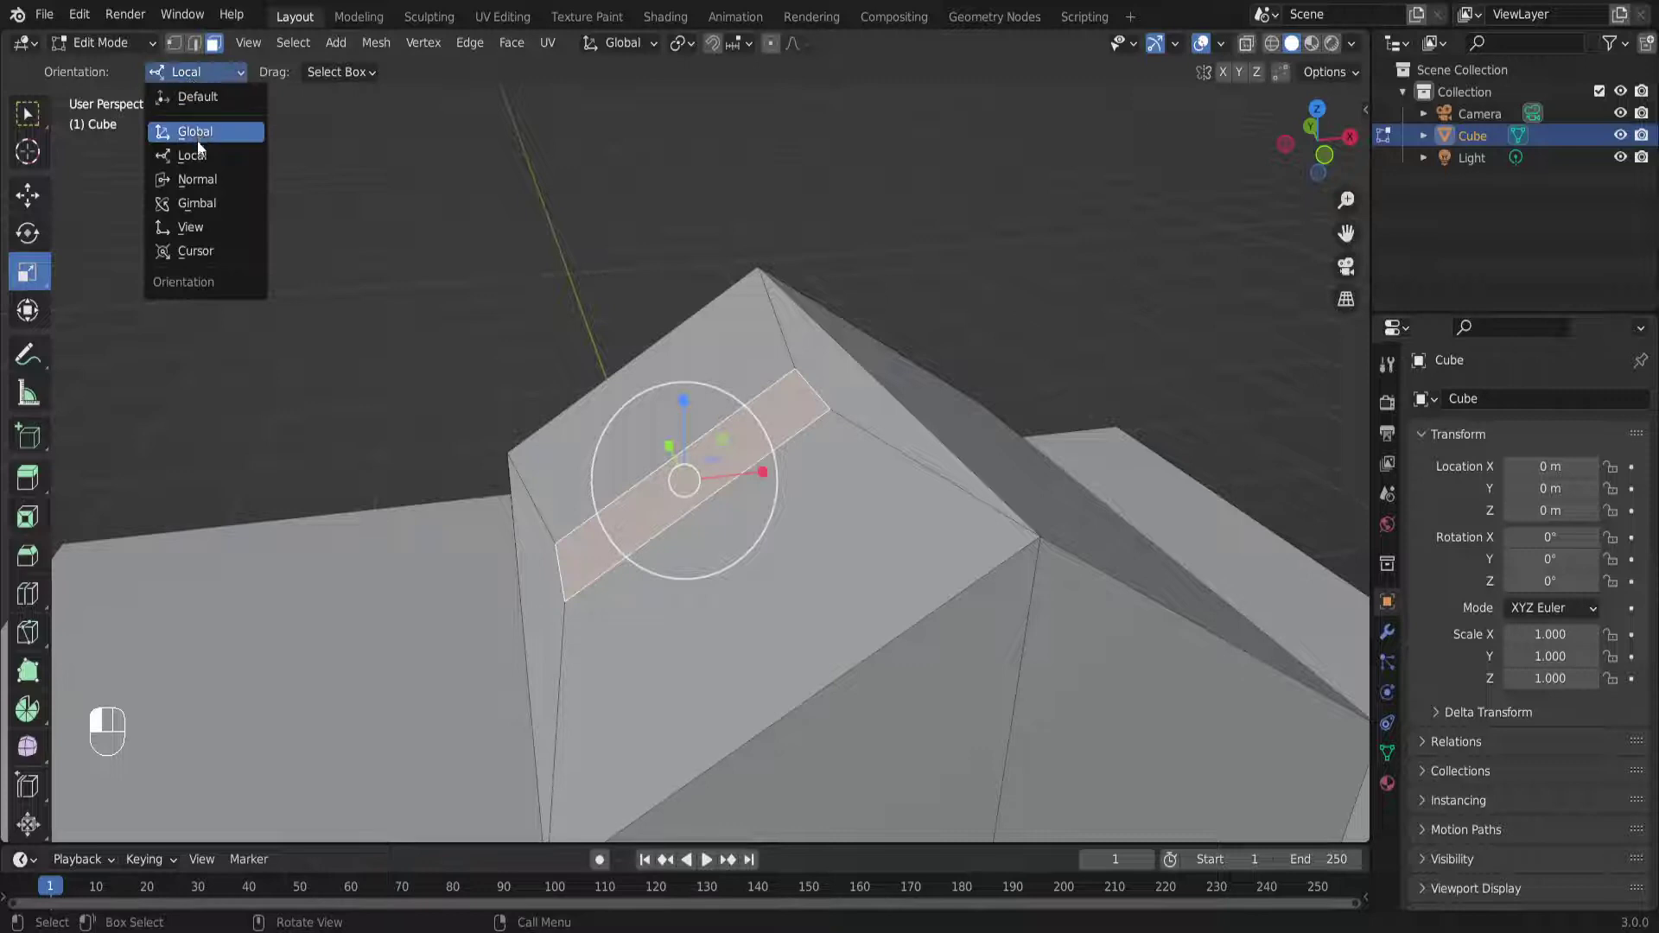
pyautogui.click(204, 182)
pyautogui.moveTo(824, 563); pyautogui.dragTo(625, 531, button='middle')
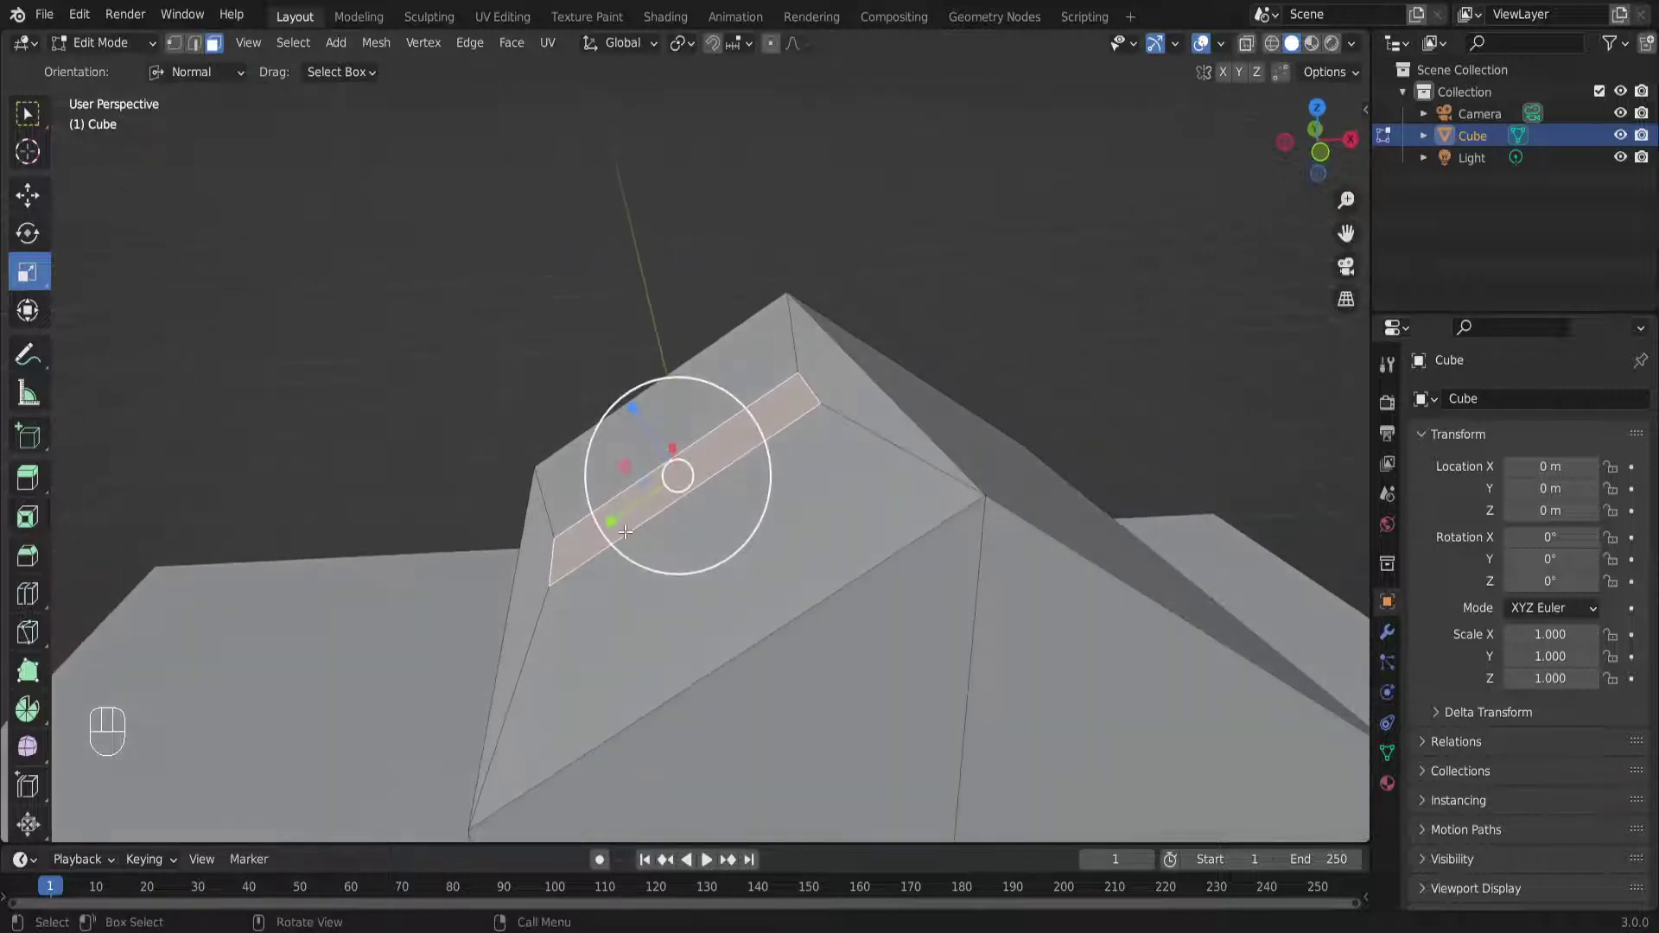
pyautogui.moveTo(614, 523); pyautogui.dragTo(678, 494)
pyautogui.moveTo(674, 507); pyautogui.dragTo(306, 208, button='middle')
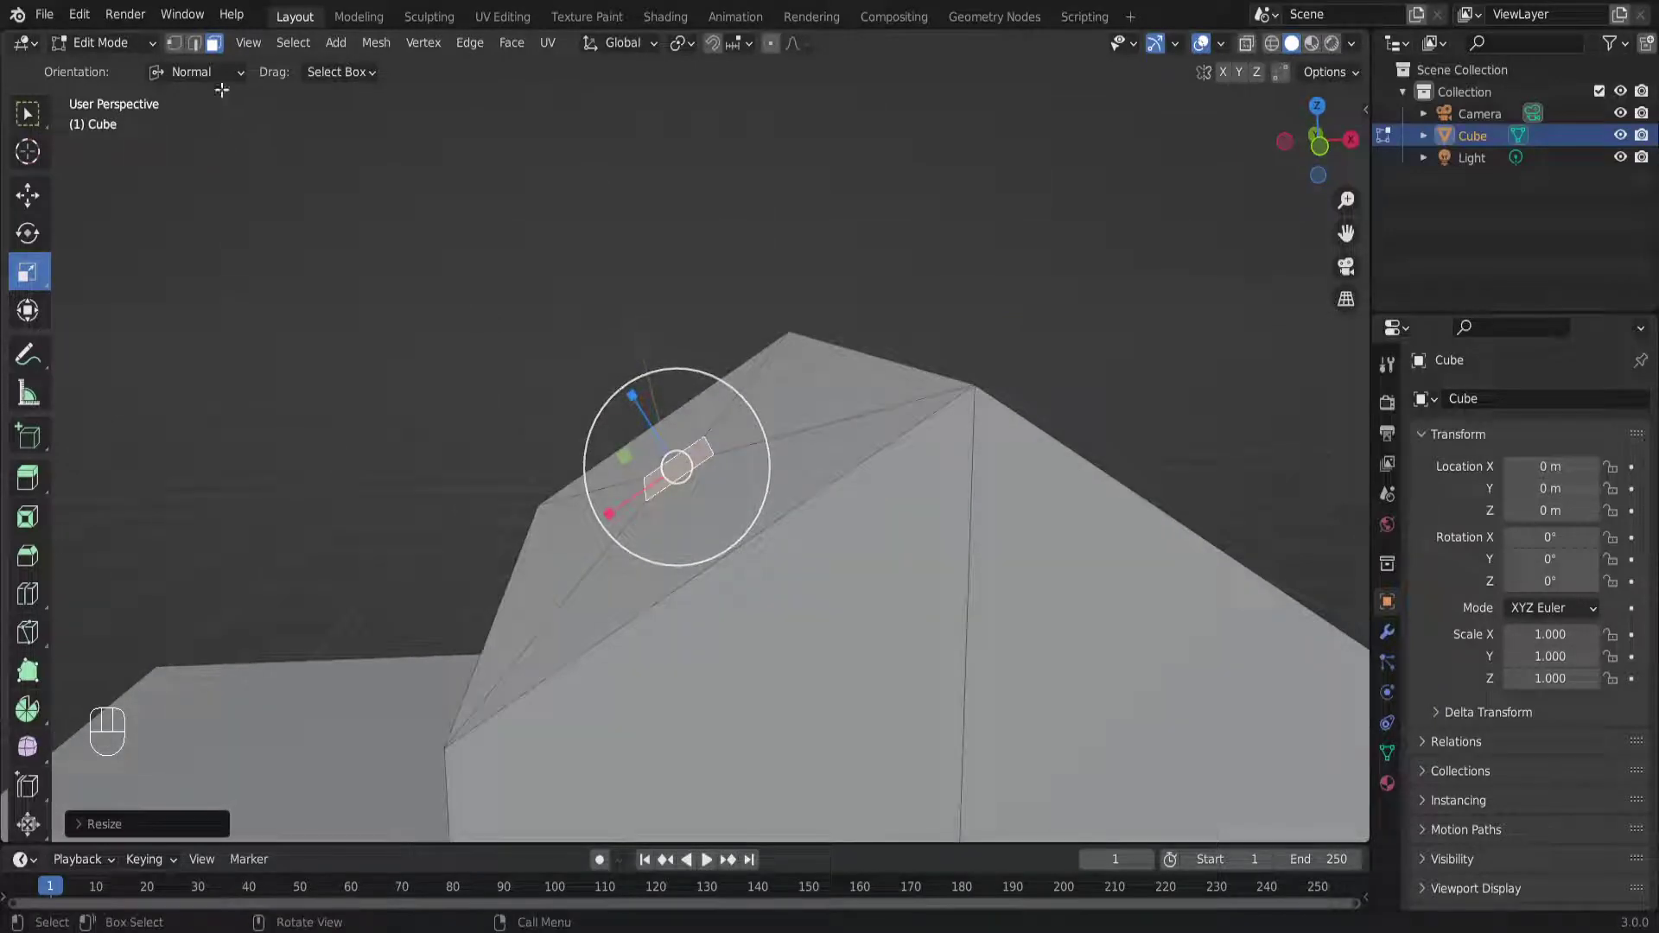
# Return the orientation to Global and extrude the small roof face 0.5 m outward as a chimney
pyautogui.click(189, 75)
pyautogui.click(188, 128)
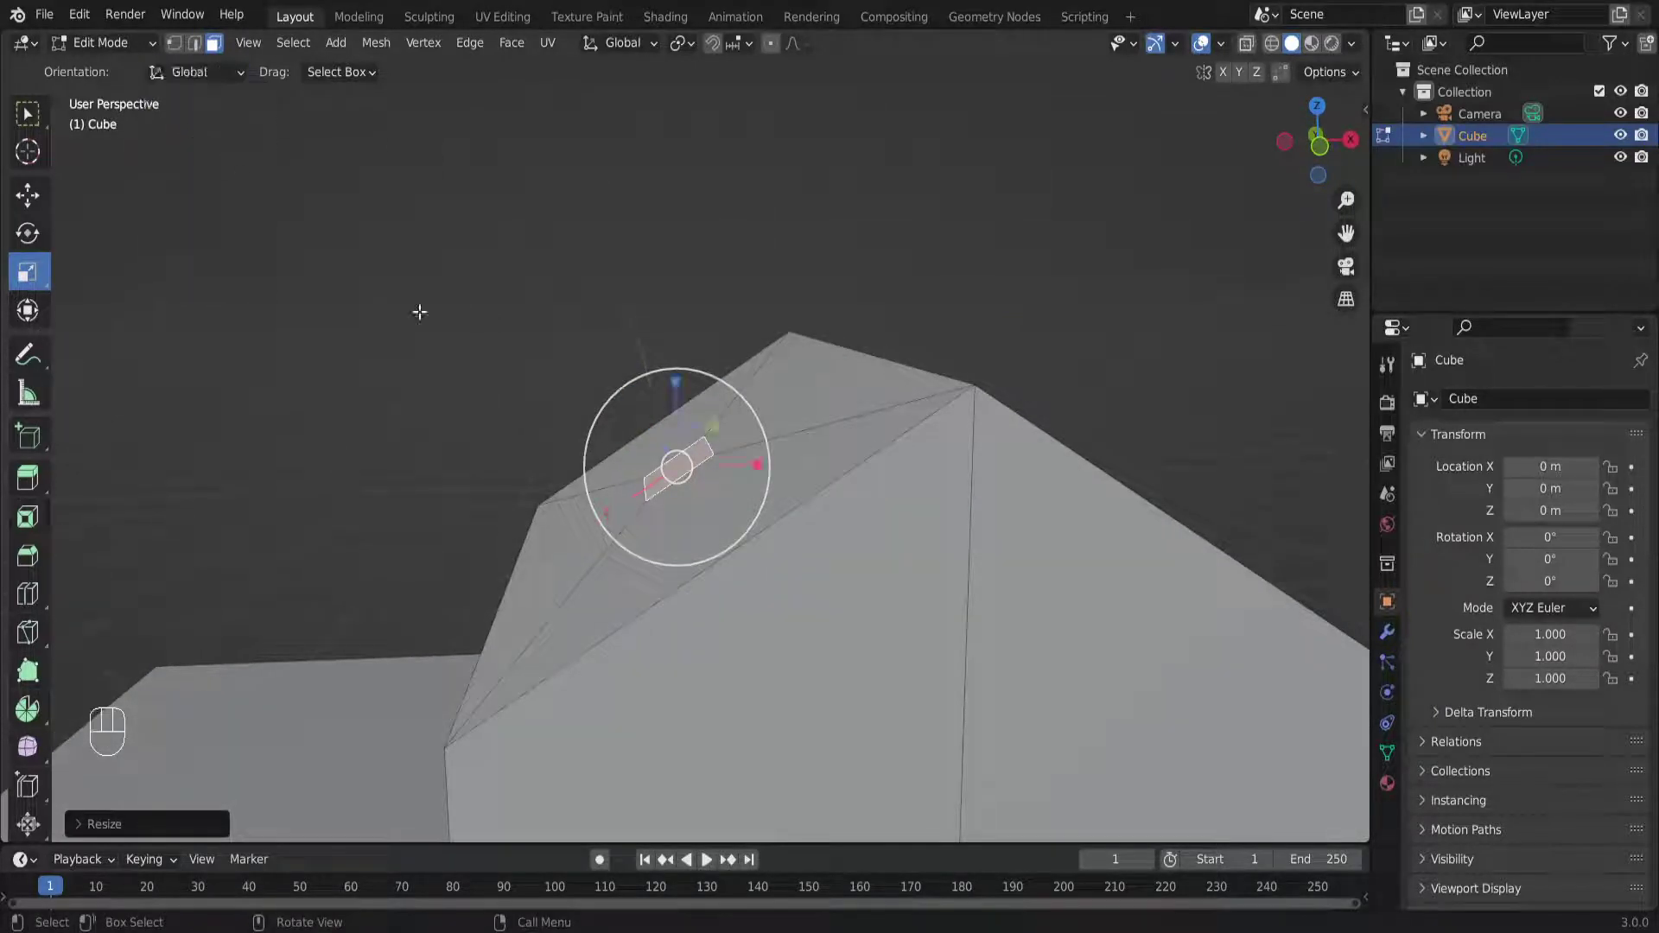
pyautogui.press('e')
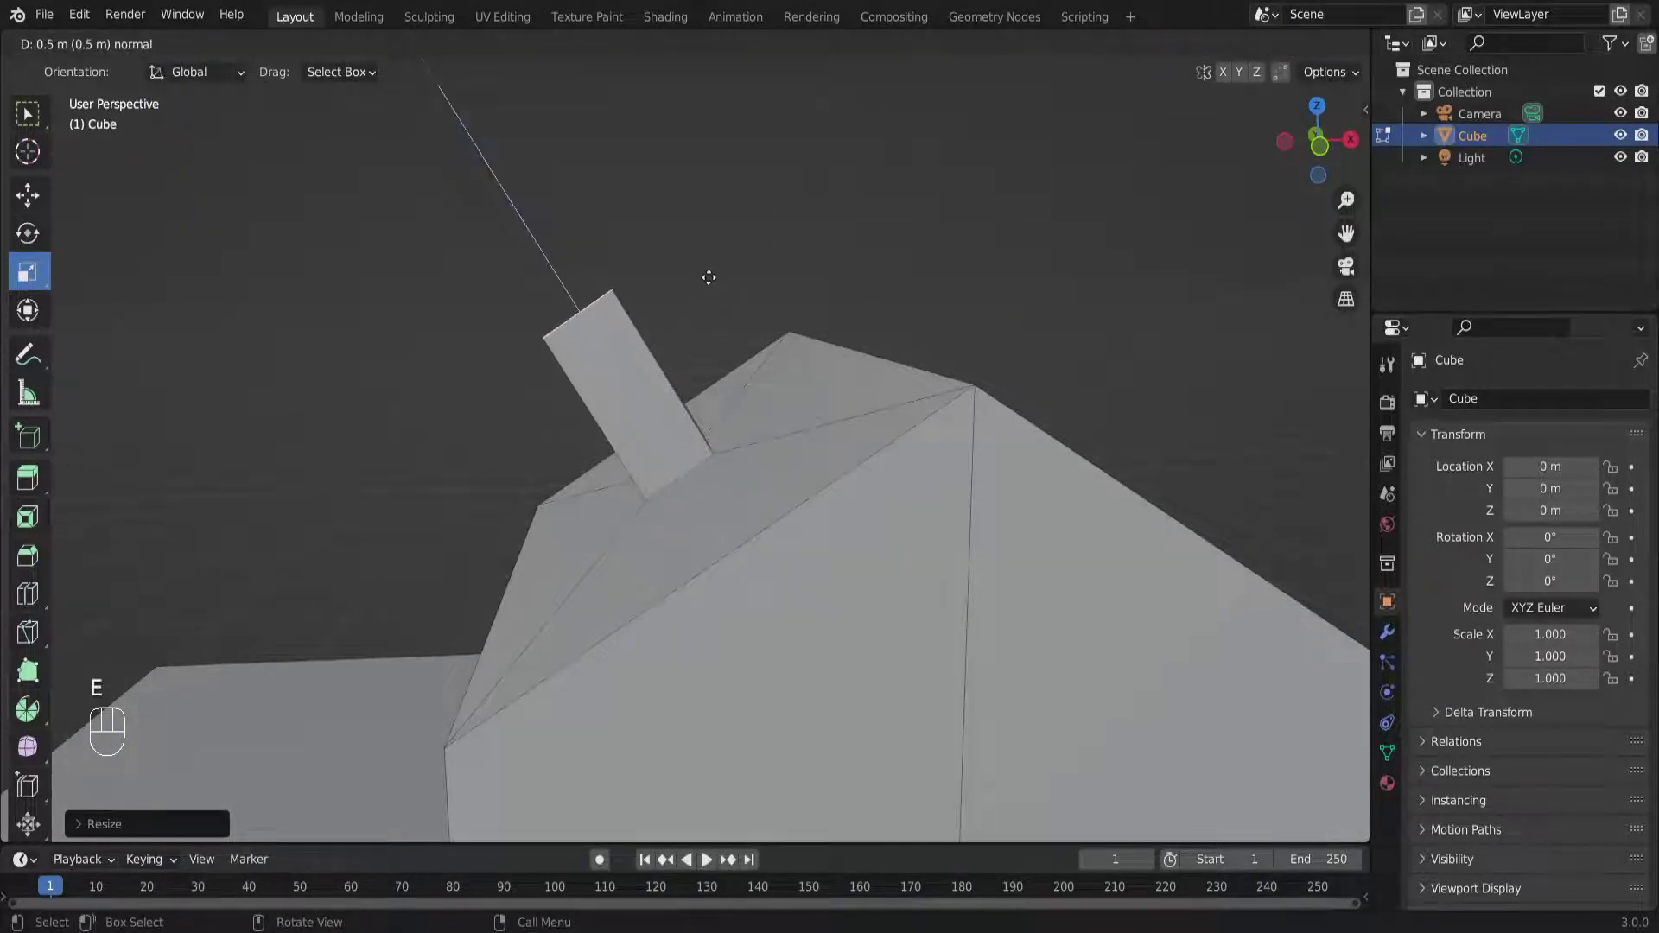
pyautogui.click(707, 274)
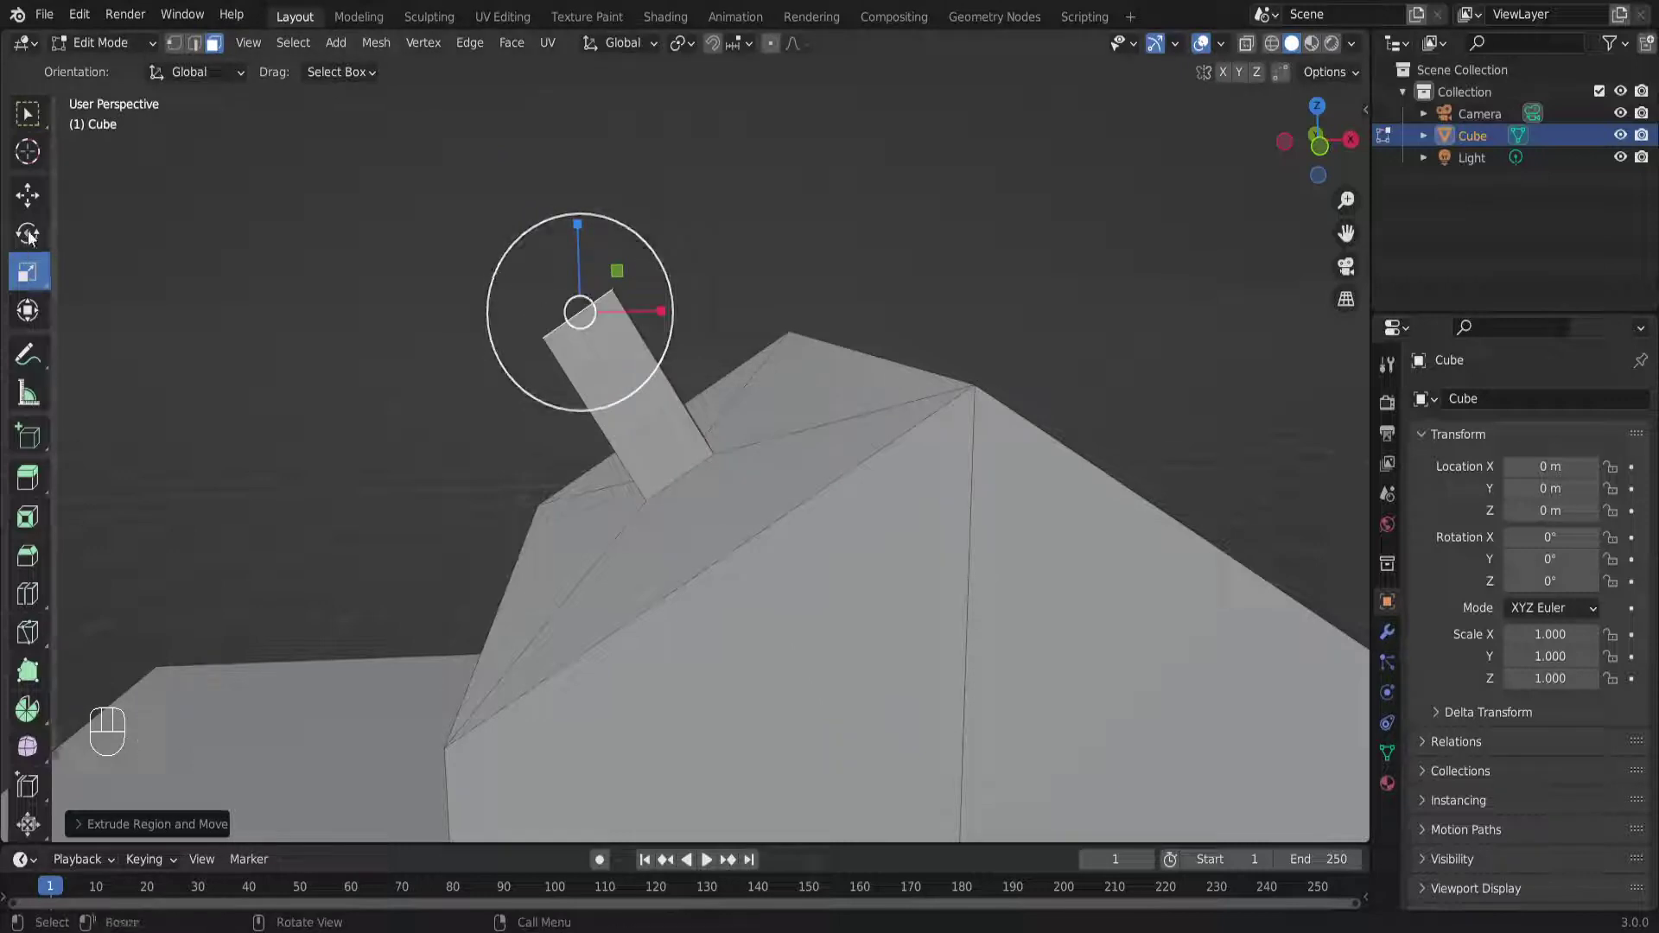
# Try moving the chimney's top face in the XZ plane above its base, and undo the move
pyautogui.click(27, 194)
pyautogui.moveTo(630, 276); pyautogui.dragTo(716, 223)
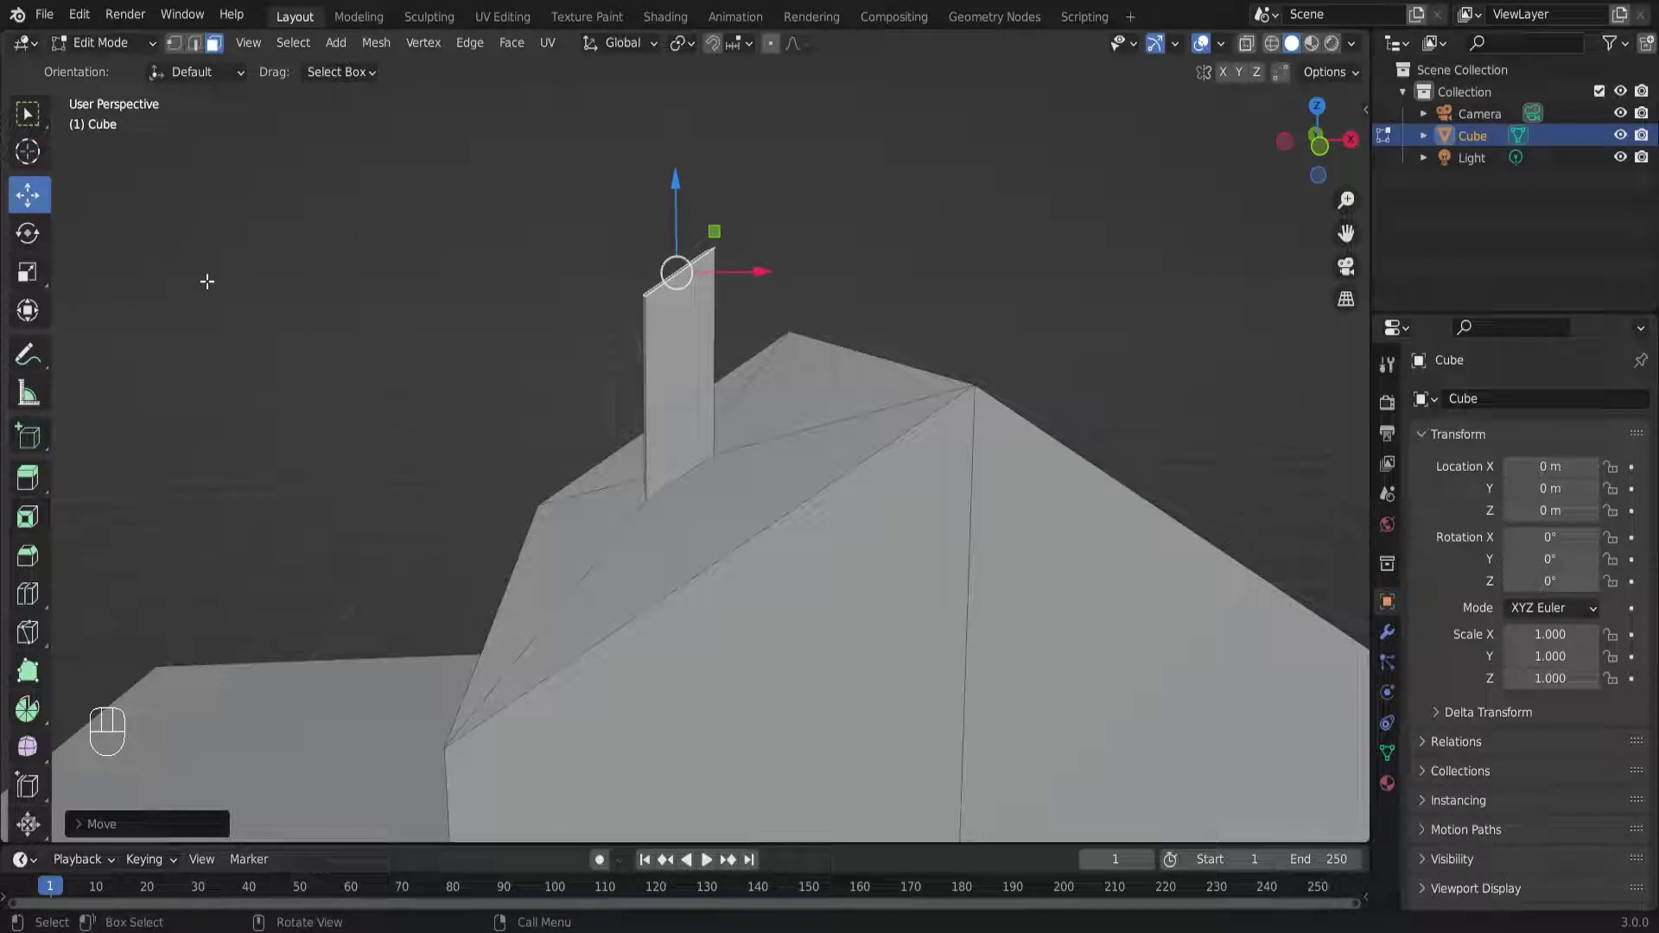
pyautogui.hotkey('ctrl', 'z')
# In front orthographic view, rotate the chimney's top face about 32° to level it
pyautogui.press('KP_1')
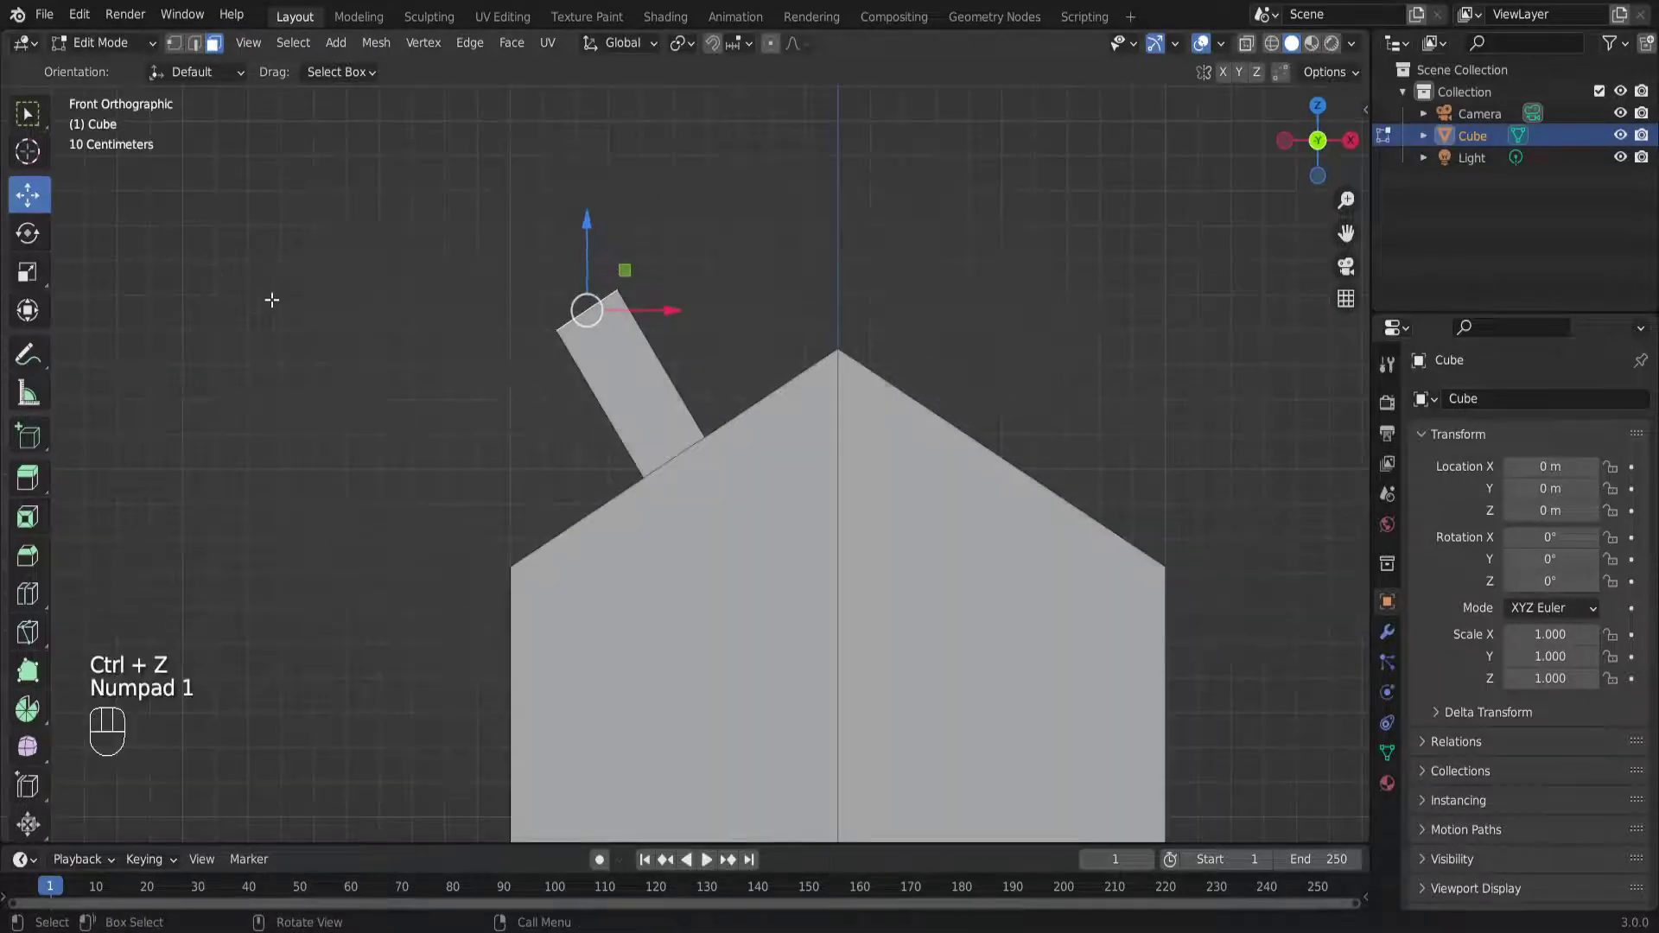
pyautogui.press('r')
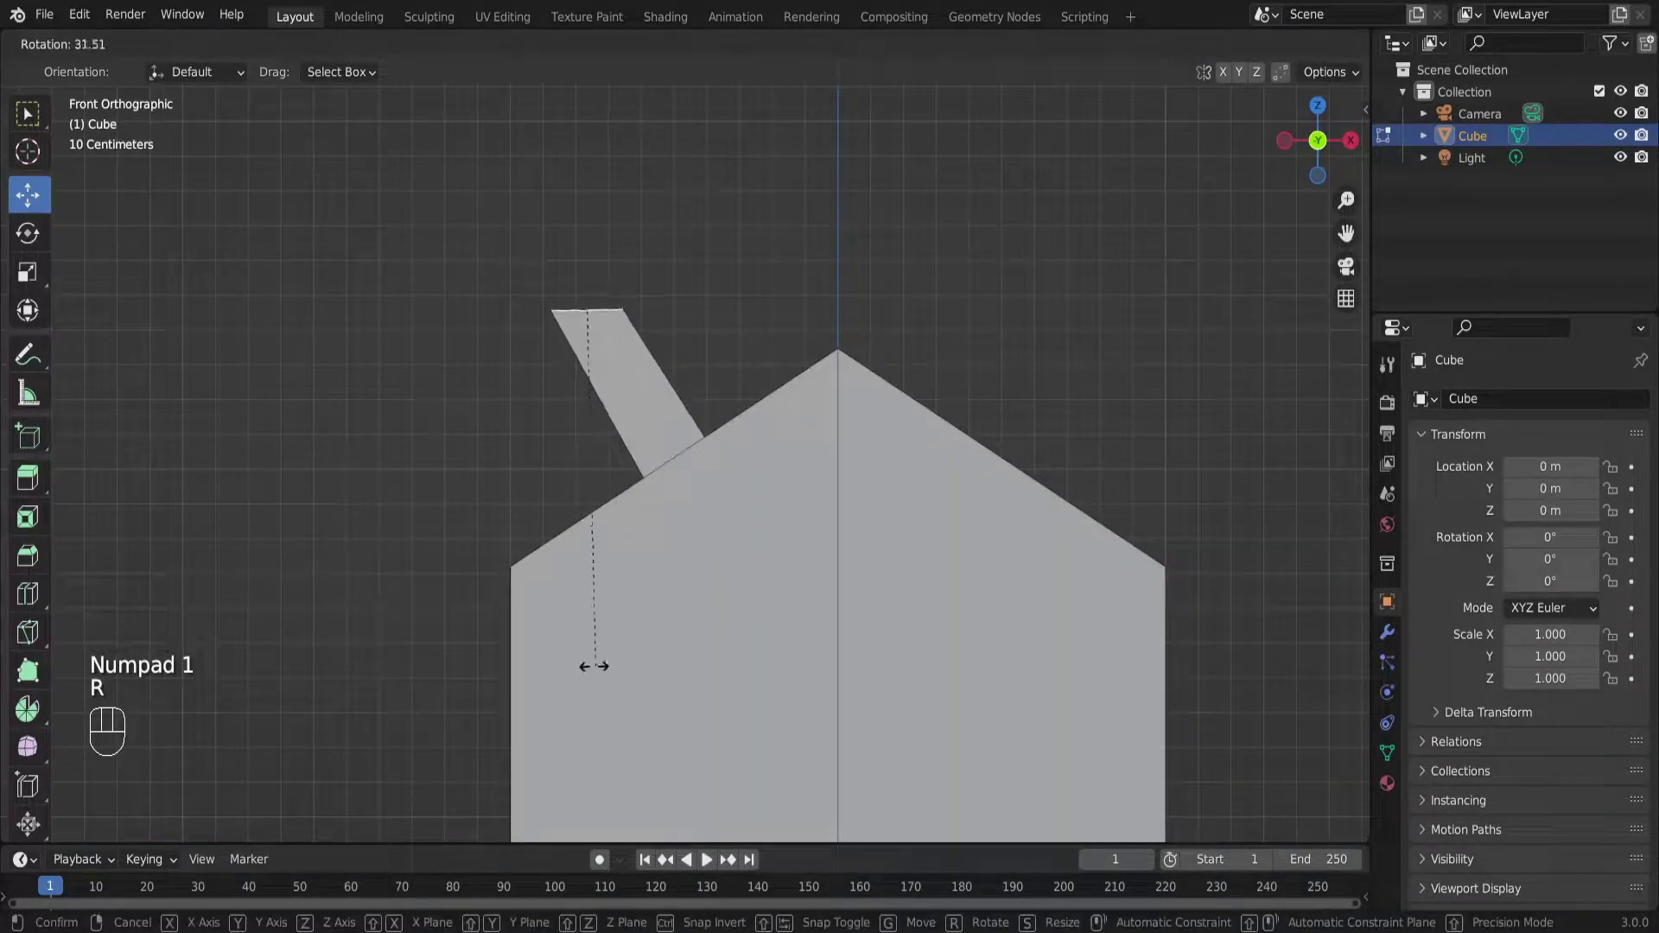
pyautogui.click(599, 666)
# Move the chimney's top face about 0.27 m along X and 0.15 m up, and resize it to suit the chimney's base
pyautogui.press('g')
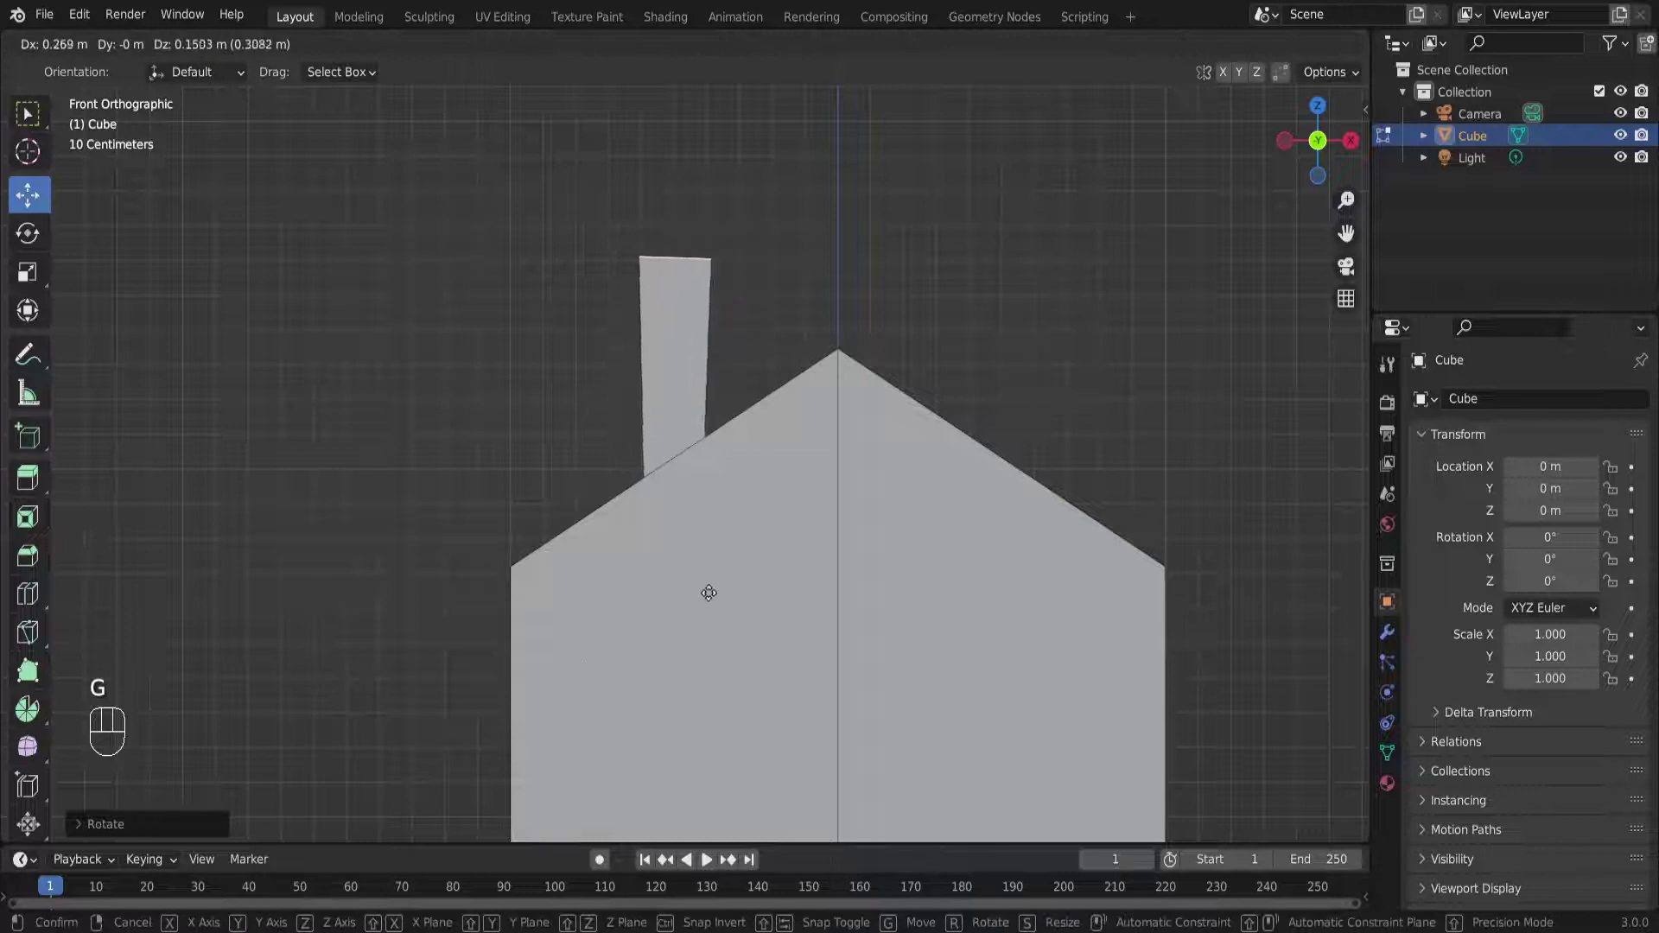
pyautogui.click(705, 594)
pyautogui.press('s')
pyautogui.click(859, 386)
# Examine the finished chimney, window recess and gable wall from several sides in Object Mode
pyautogui.scroll(-4, 574, 485)
pyautogui.moveTo(574, 485); pyautogui.dragTo(725, 499, button='middle')
pyautogui.scroll(-3, 734, 659)
pyautogui.moveTo(734, 659); pyautogui.dragTo(655, 624, button='middle')
pyautogui.press('Tab')
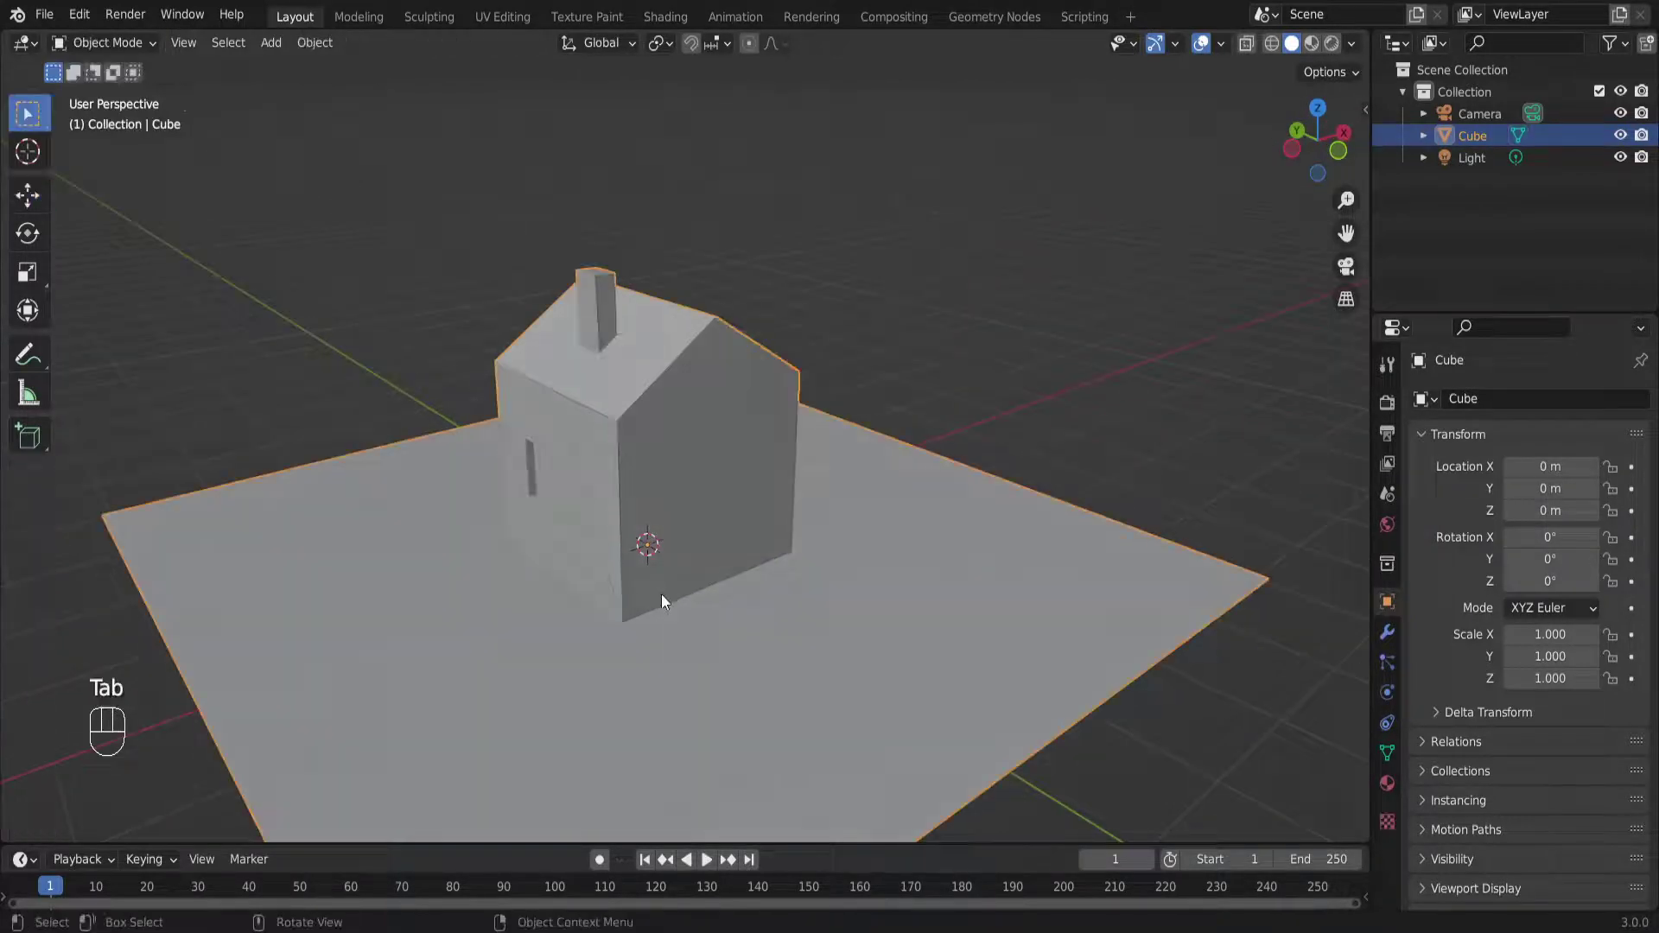
pyautogui.scroll(5, 715, 641)
pyautogui.moveTo(682, 570); pyautogui.dragTo(639, 560, button='middle')
pyautogui.scroll(-4, 790, 519)
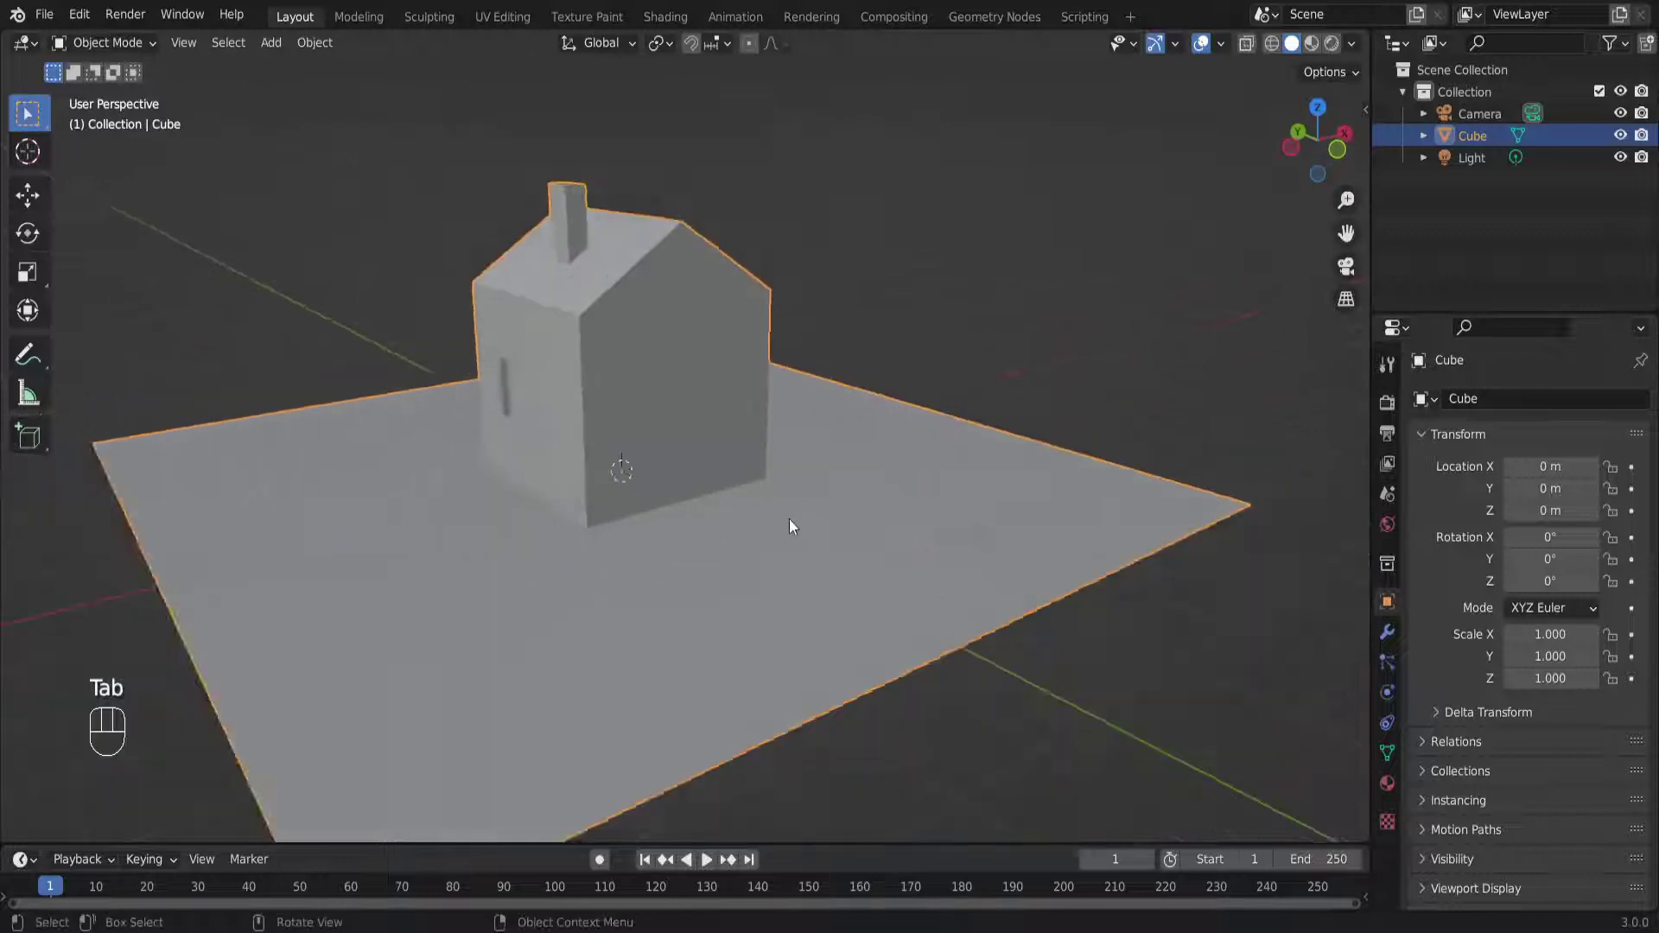
pyautogui.scroll(3, 624, 485)
pyautogui.keyDown('shift'); pyautogui.moveTo(624, 485); pyautogui.dragTo(716, 468, button='middle'); pyautogui.keyUp('shift')
pyautogui.scroll(-4, 674, 525)
pyautogui.scroll(4, 692, 562)
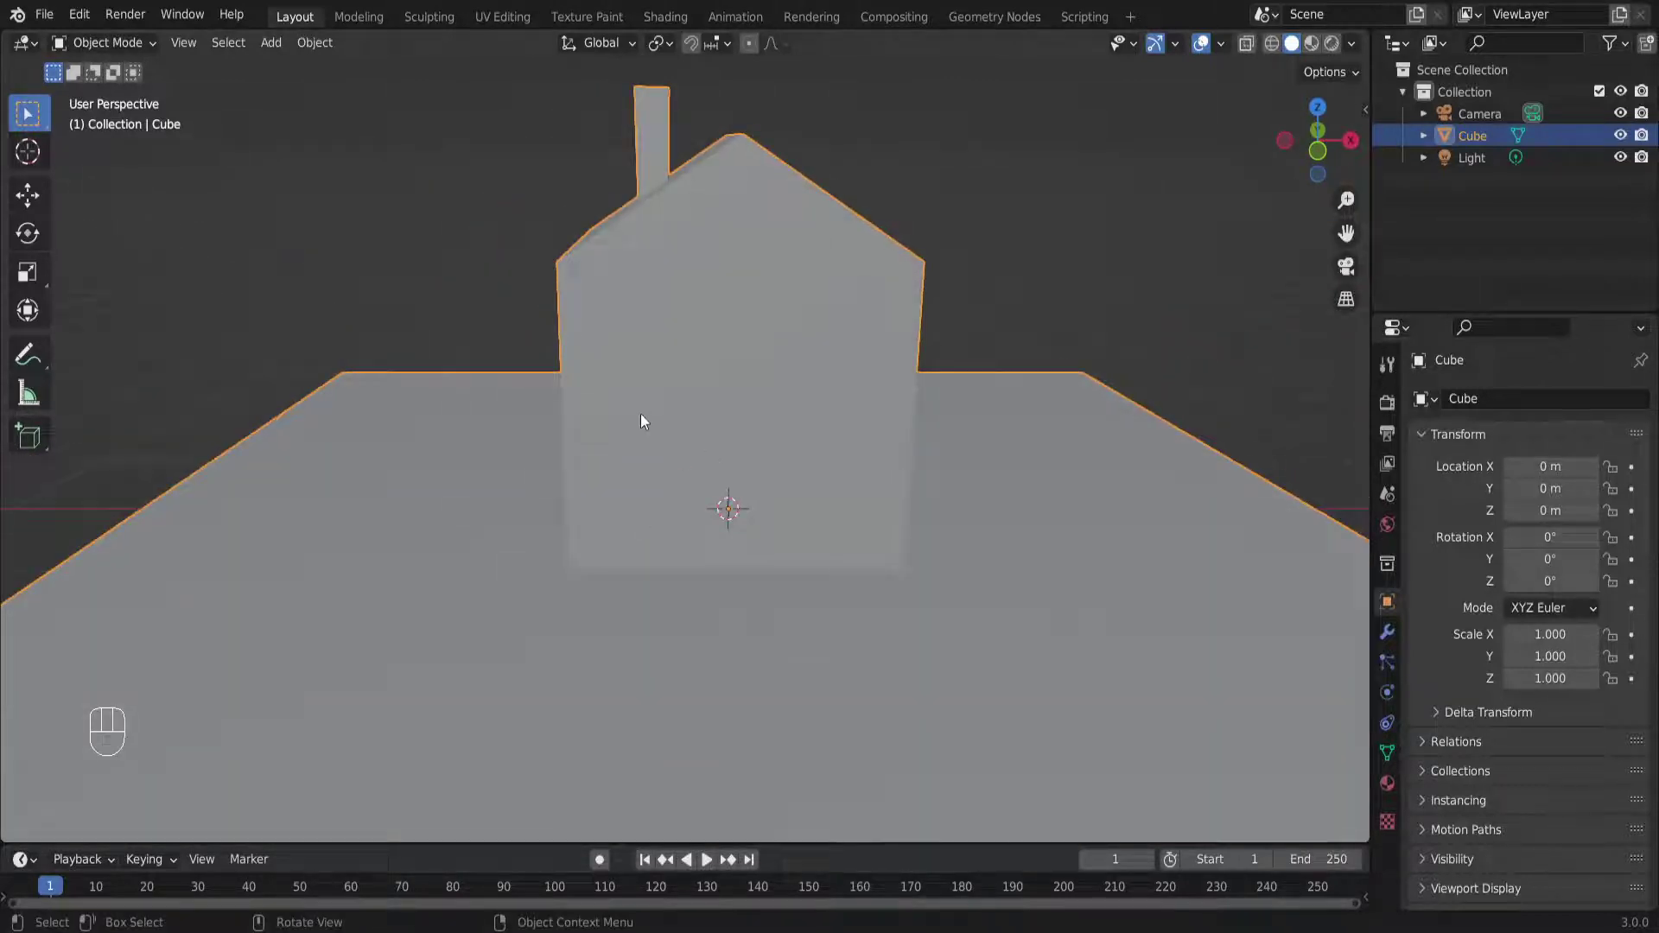
pyautogui.moveTo(644, 419); pyautogui.dragTo(710, 413, button='middle')
# In Edit Mode, select both halves of the house's front gable wall
pyautogui.press('Tab')
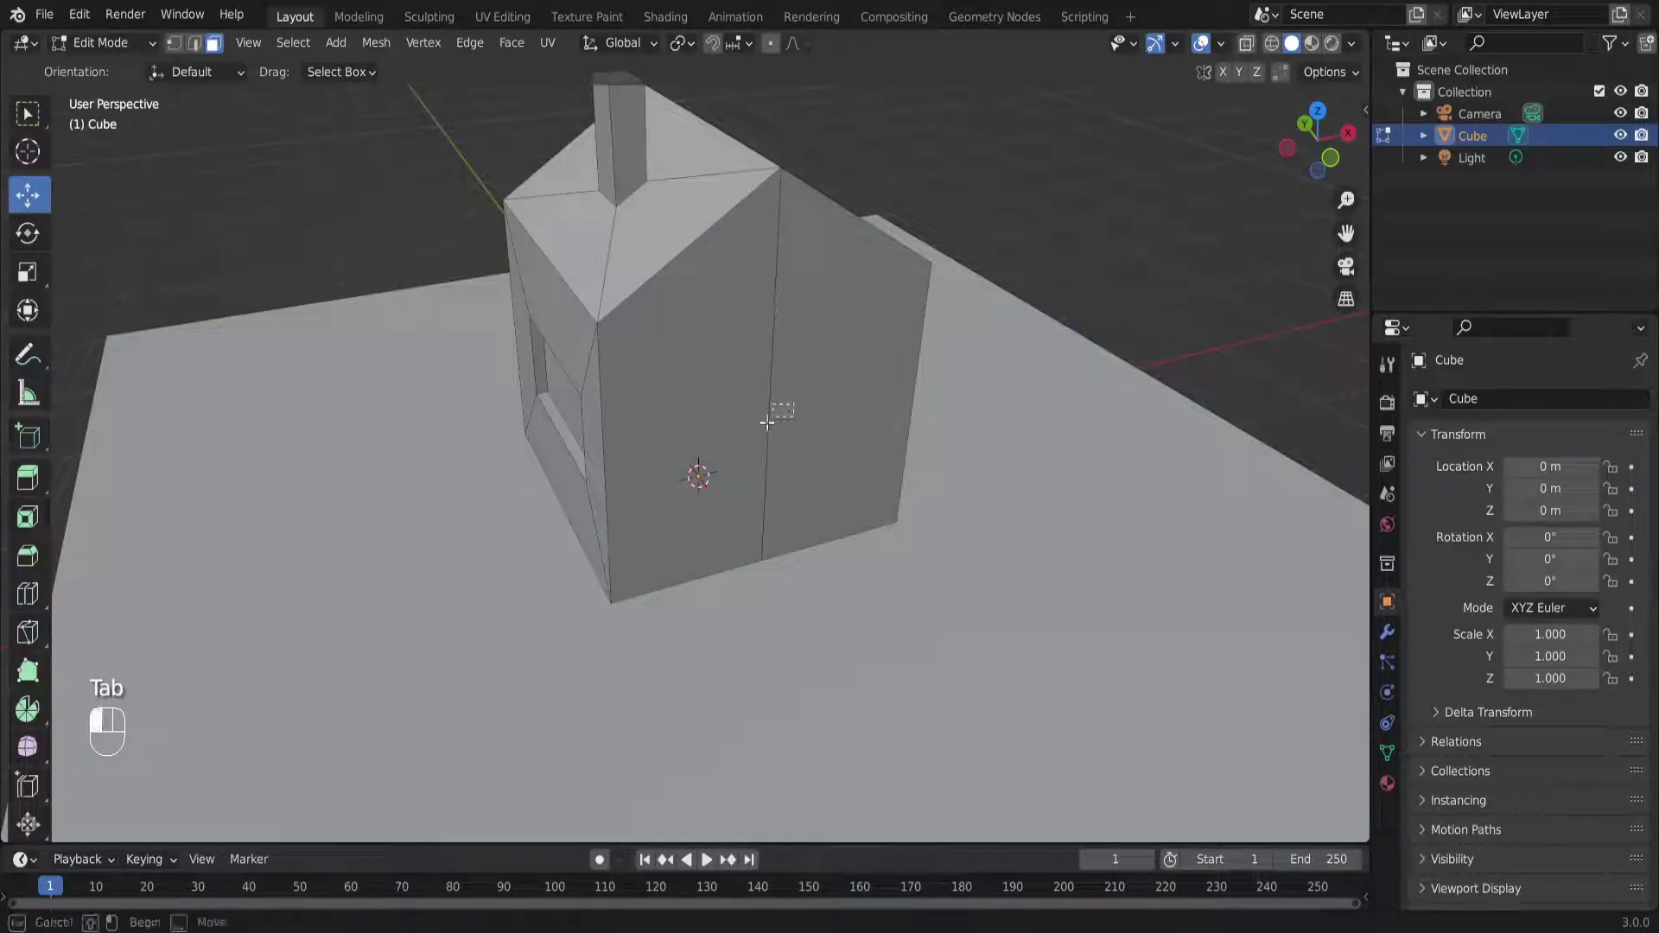
pyautogui.click(746, 419)
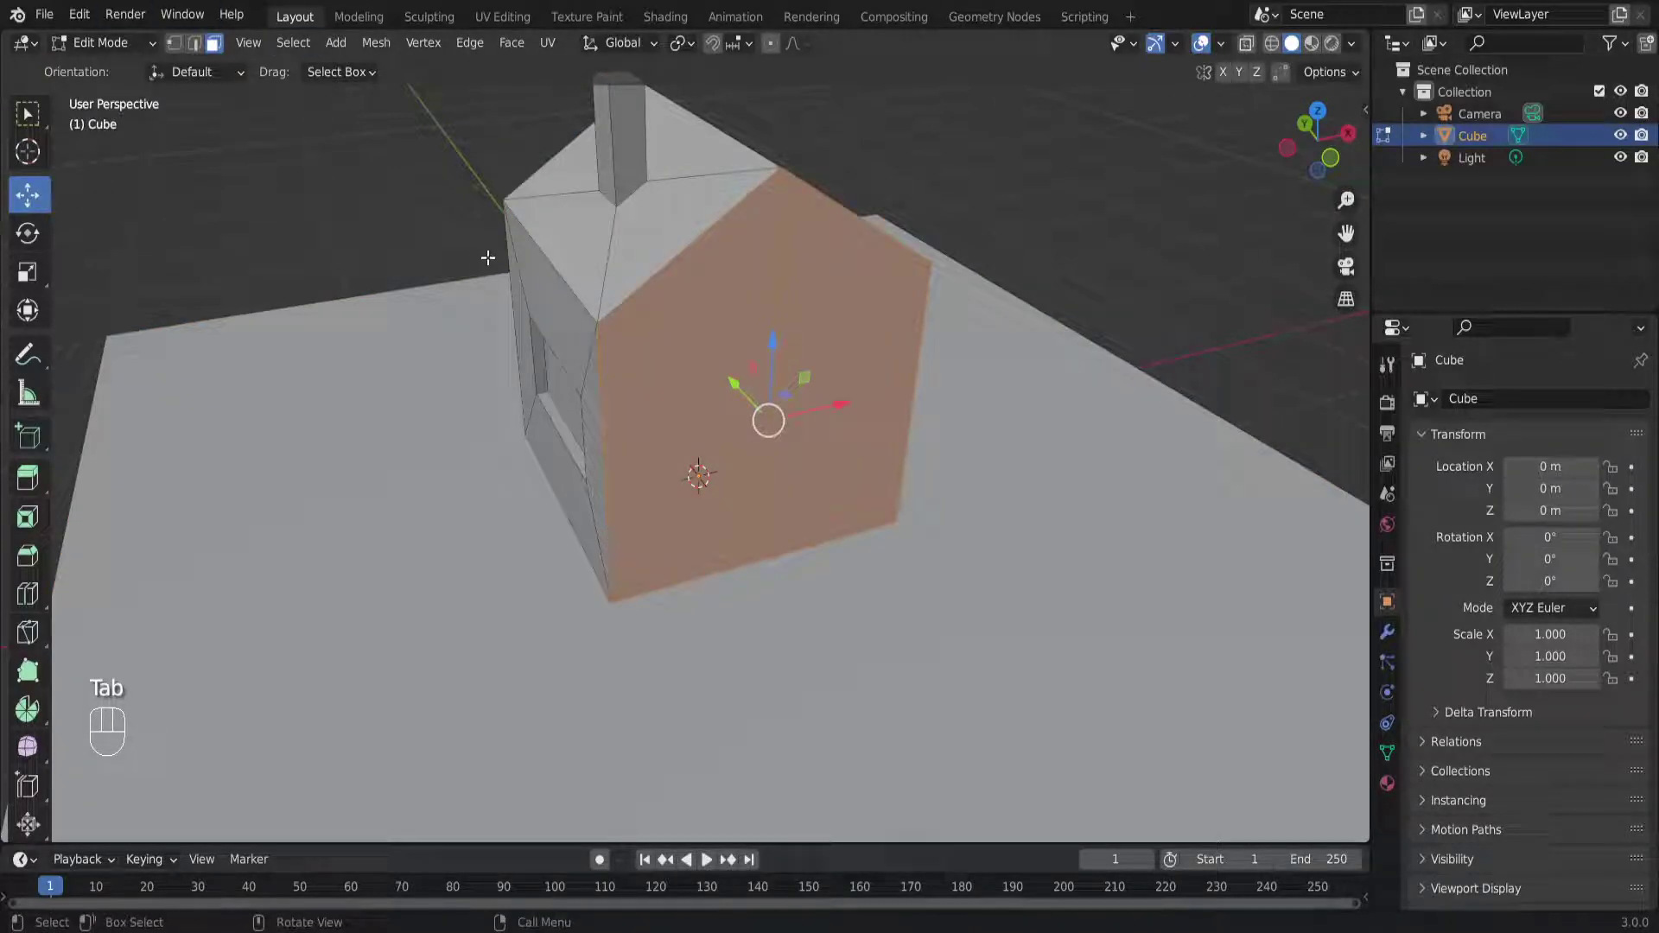
pyautogui.moveTo(710, 282); pyautogui.dragTo(905, 366, button='middle')
# Try insetting the front gable wall and deleting its inner faces, and undo both operations
pyautogui.press('i')
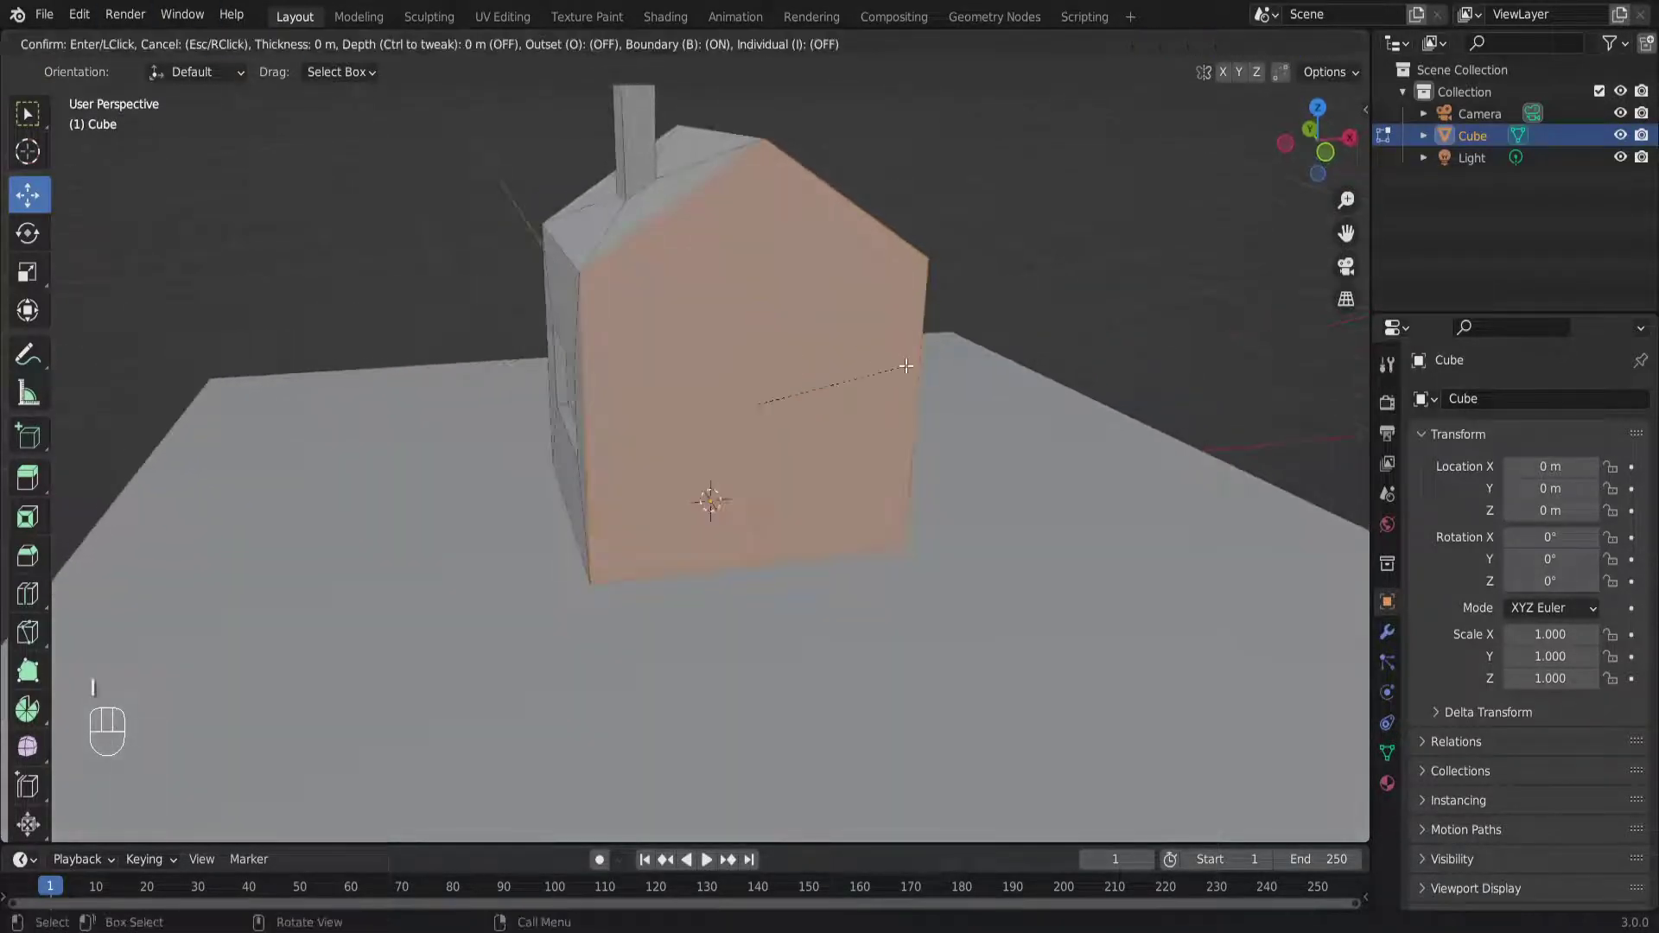
pyautogui.click(897, 362)
pyautogui.moveTo(827, 384); pyautogui.dragTo(853, 401, button='middle')
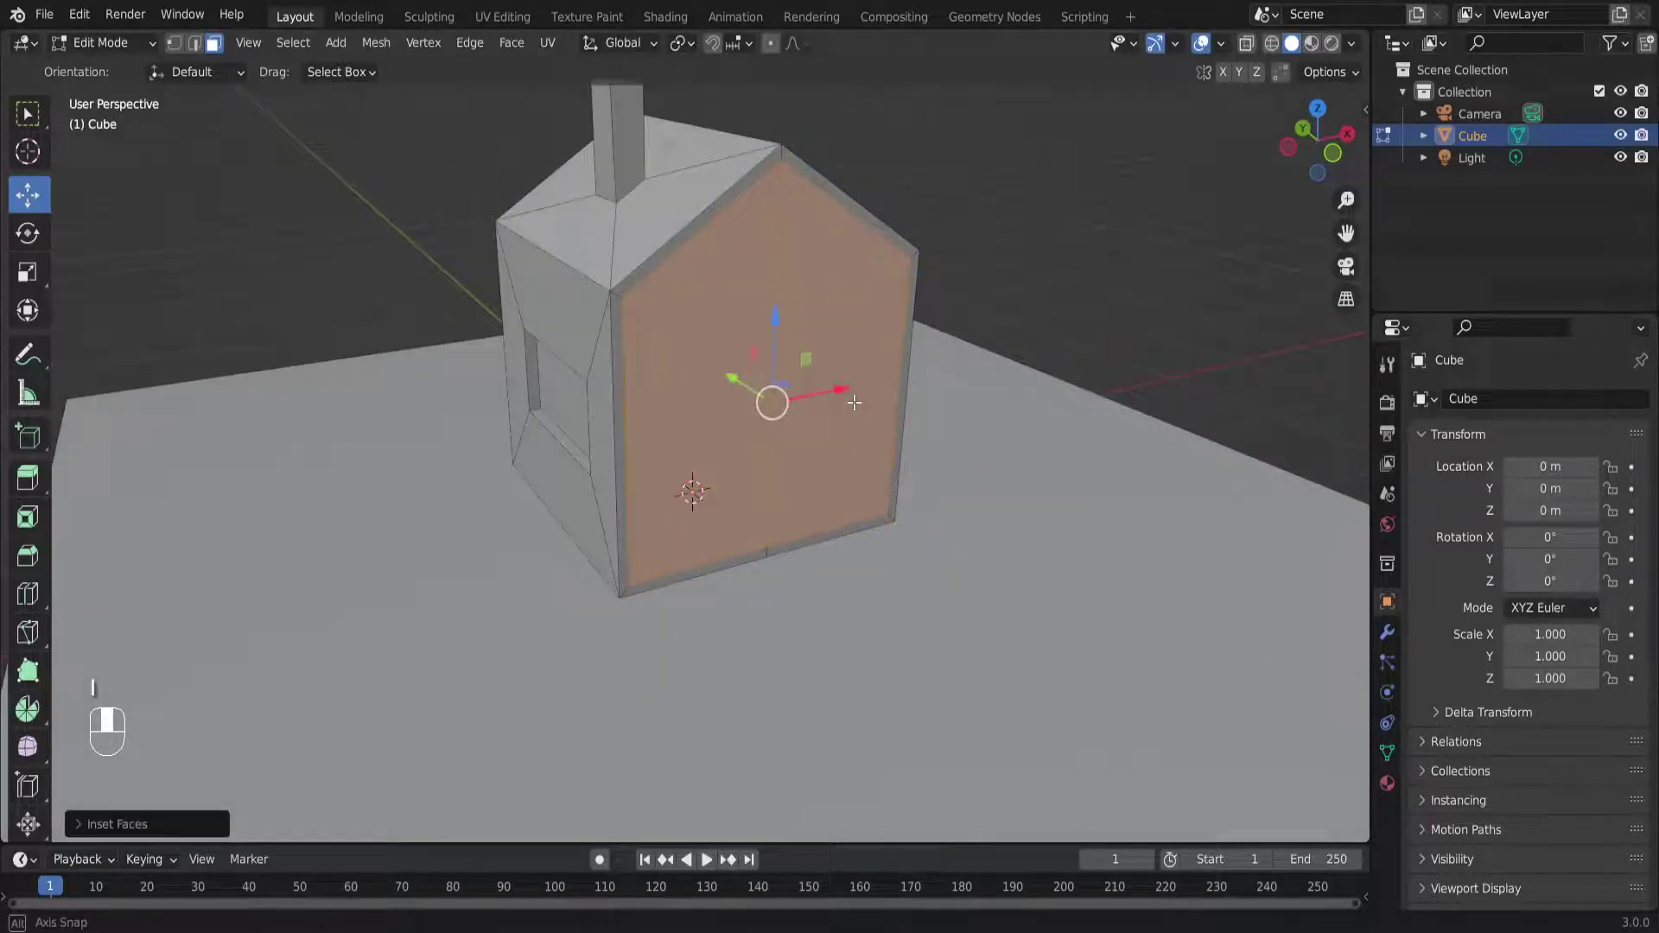
pyautogui.press('x')
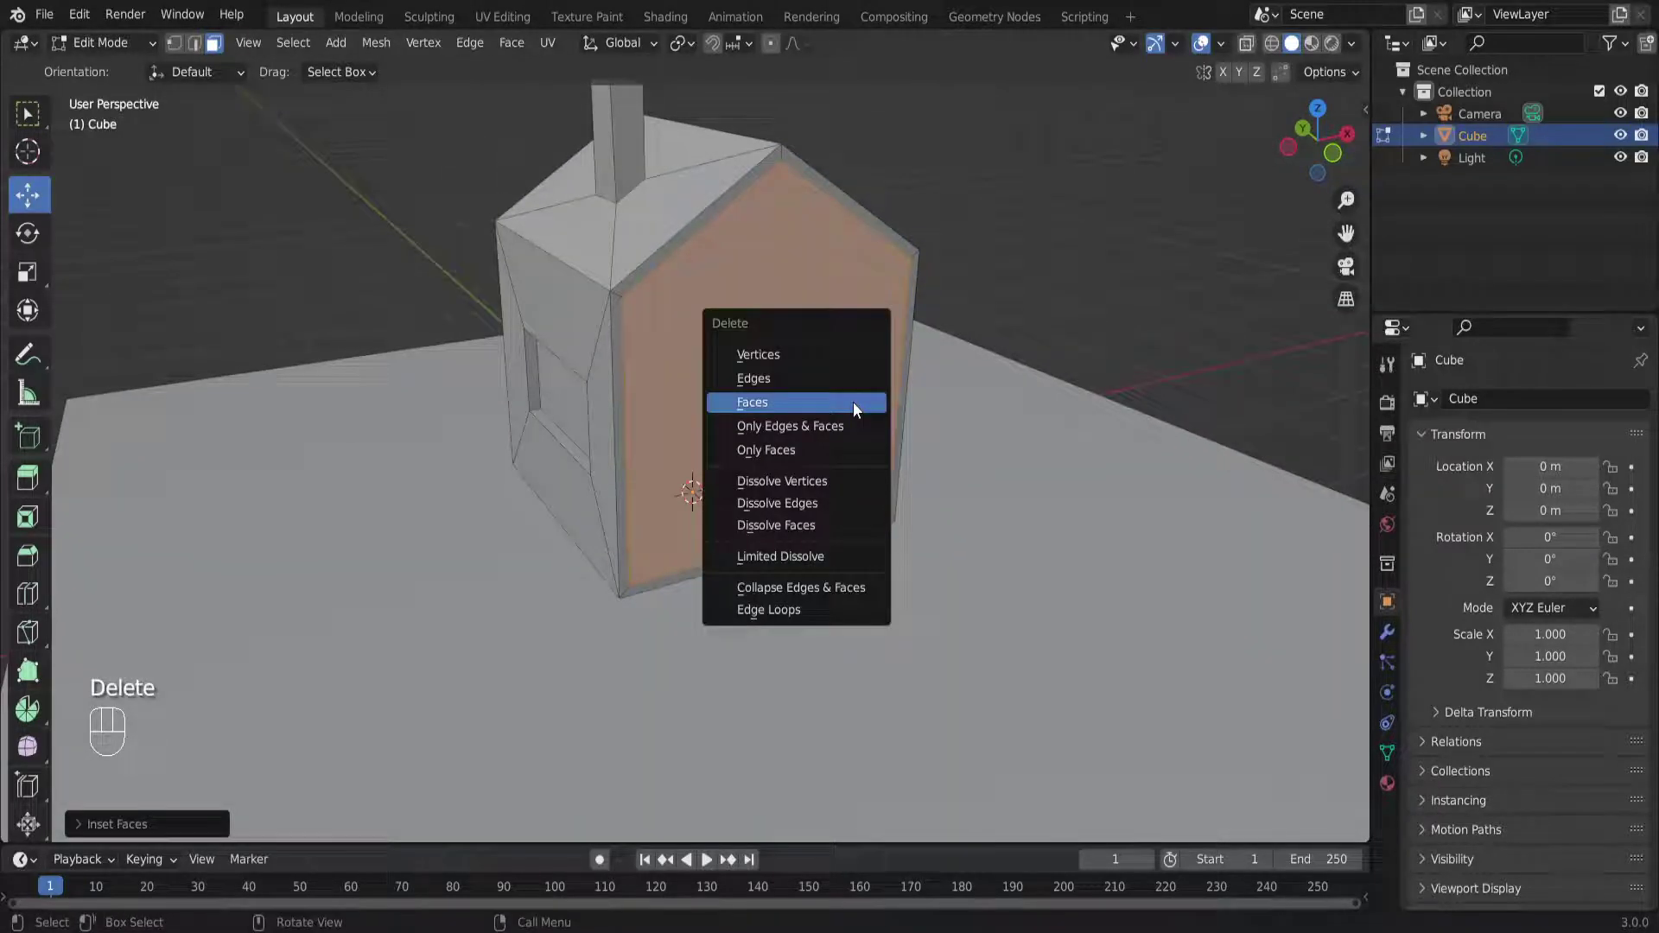
pyautogui.click(855, 408)
pyautogui.moveTo(853, 406); pyautogui.dragTo(746, 404, button='middle')
pyautogui.hotkey('ctrl', 'z')
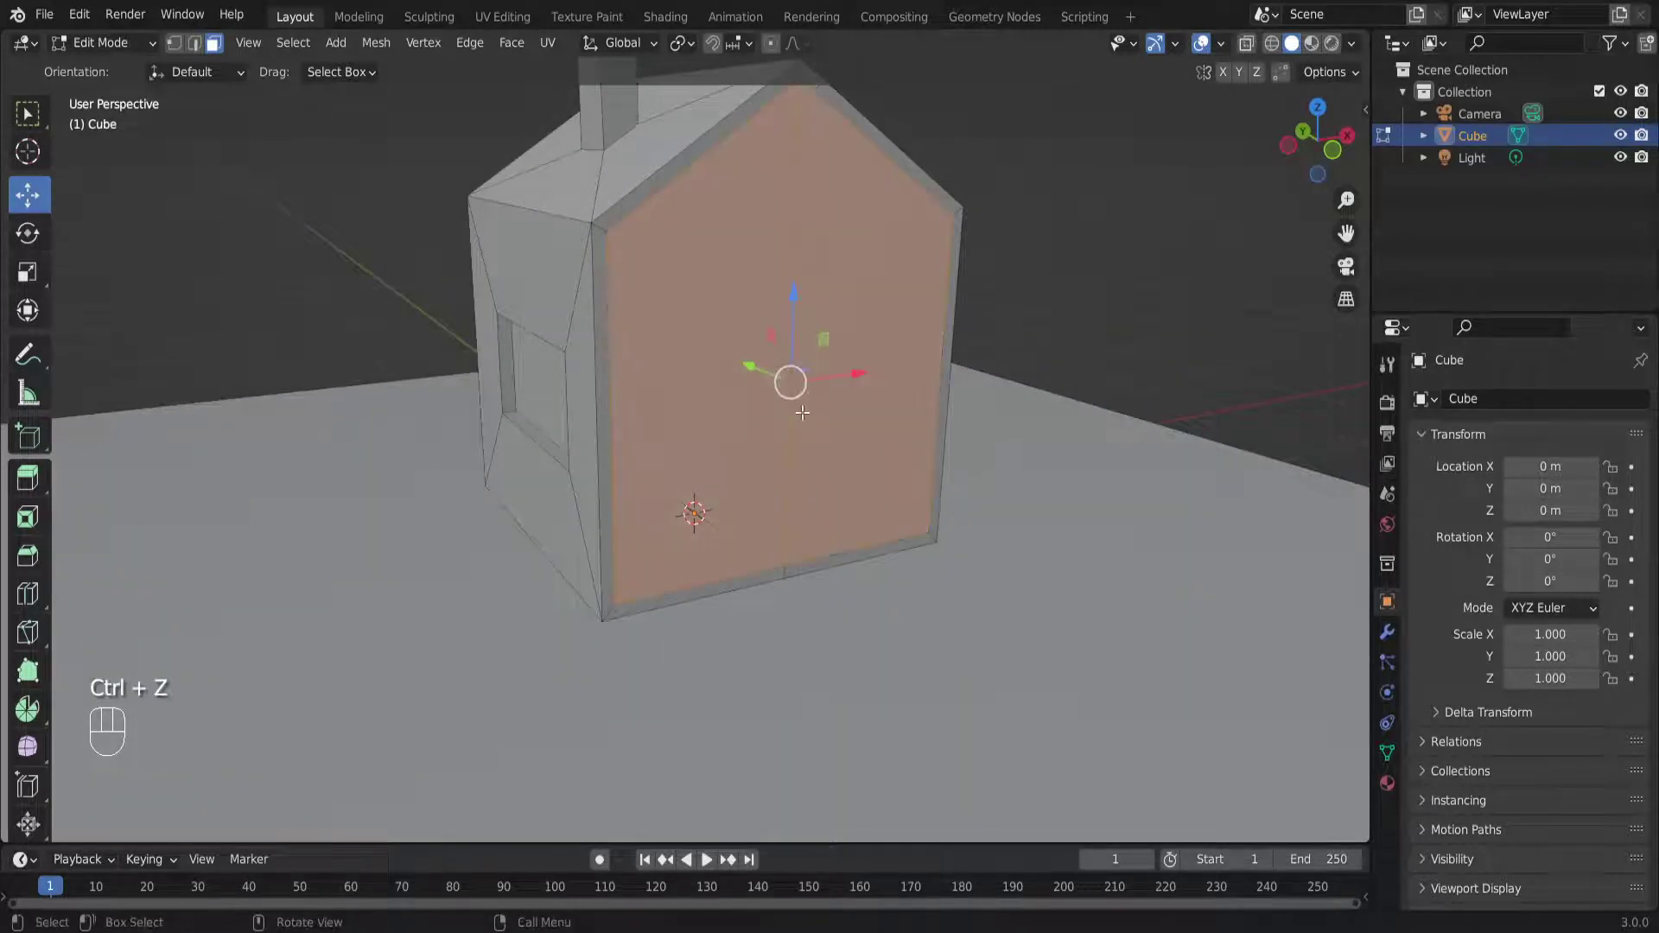
pyautogui.hotkey('ctrl', 'z')
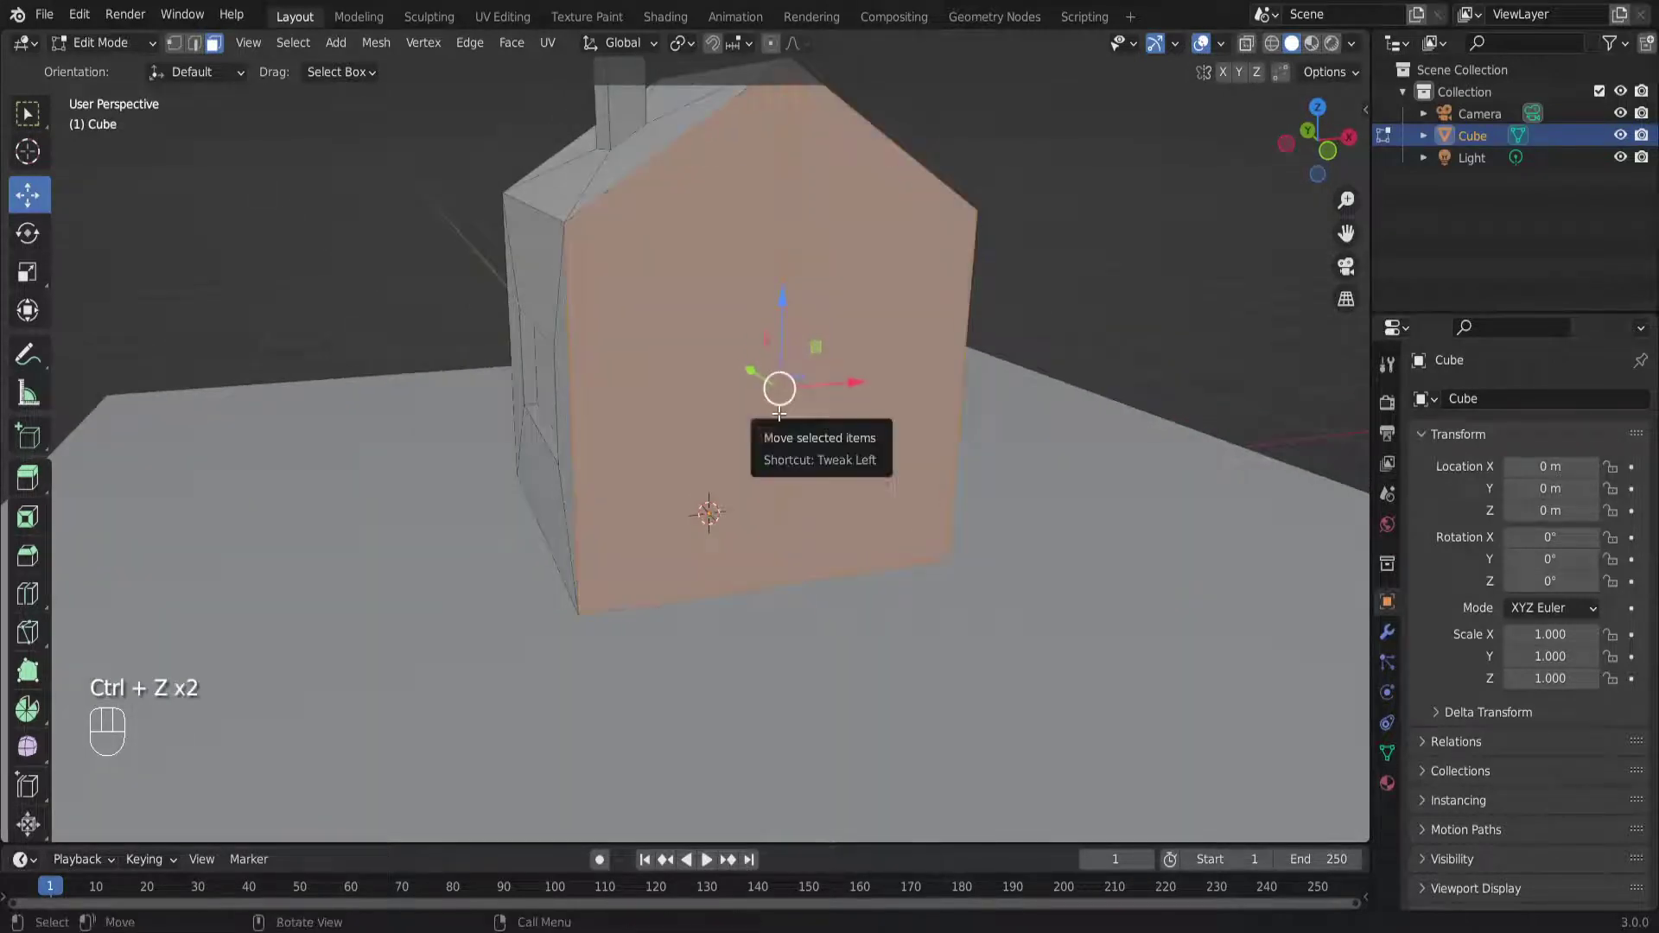
# Delete the faces of the whole front gable wall to open up the house's interior
pyautogui.press('Delete')
pyautogui.click(780, 413)
pyautogui.moveTo(780, 416); pyautogui.dragTo(530, 424, button='middle')
# Select the recessed window face, grow the selection to its surrounding recess faces, and delete them all to cut the window through
pyautogui.click(530, 424)
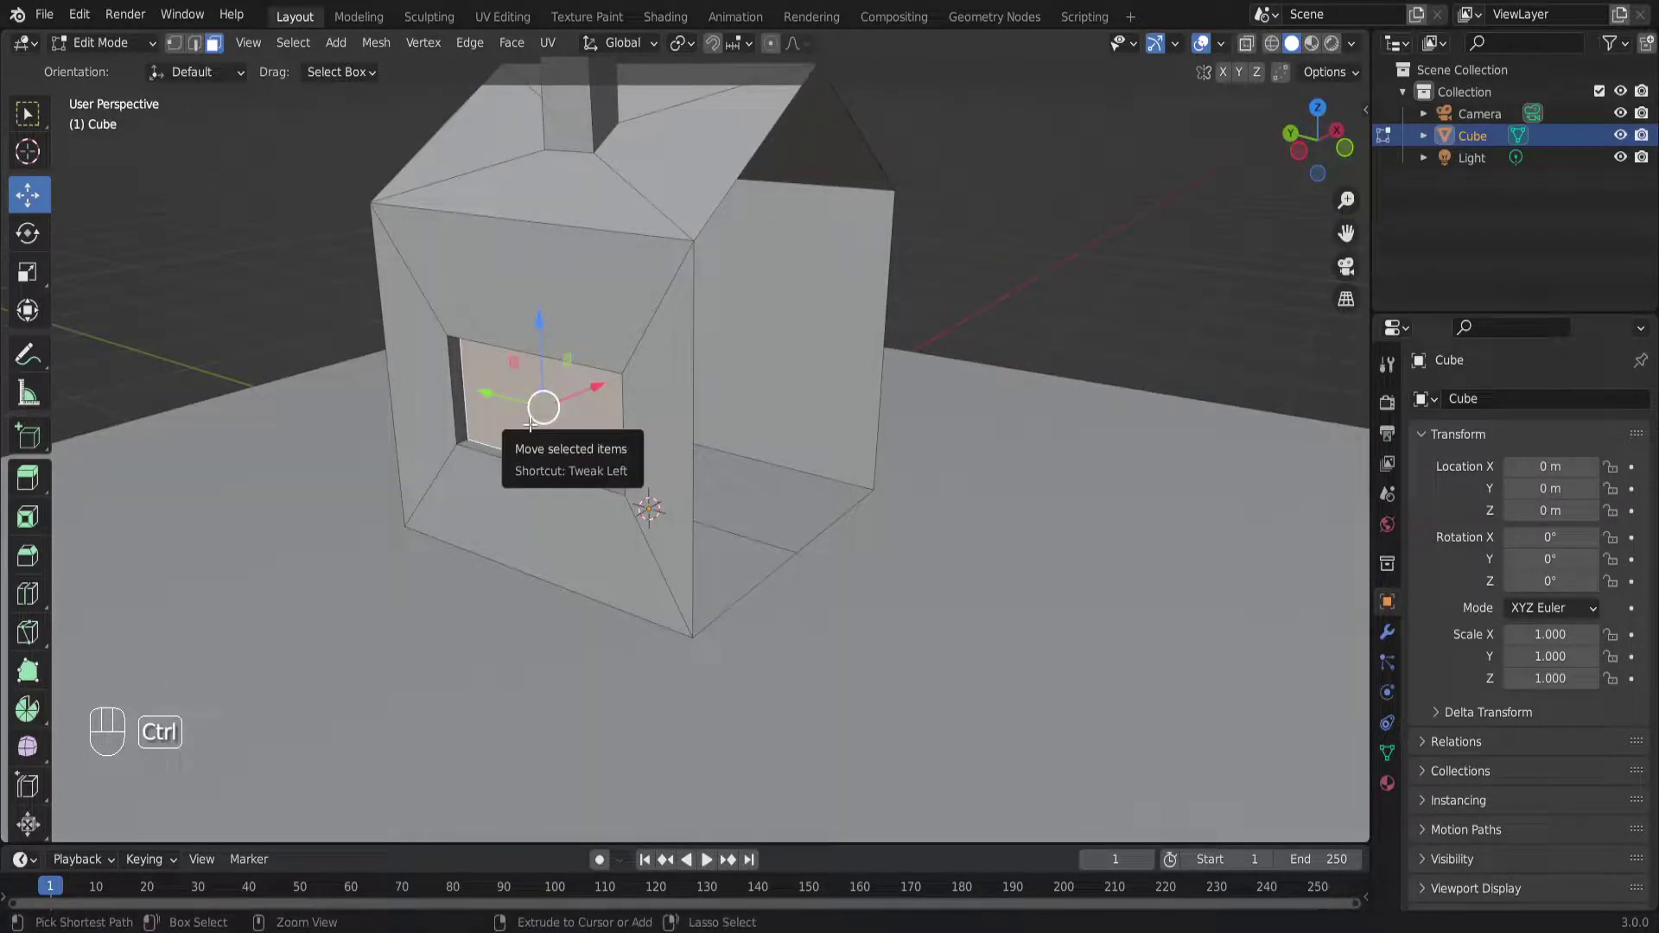
pyautogui.press('ctrl+KP_Subtract')
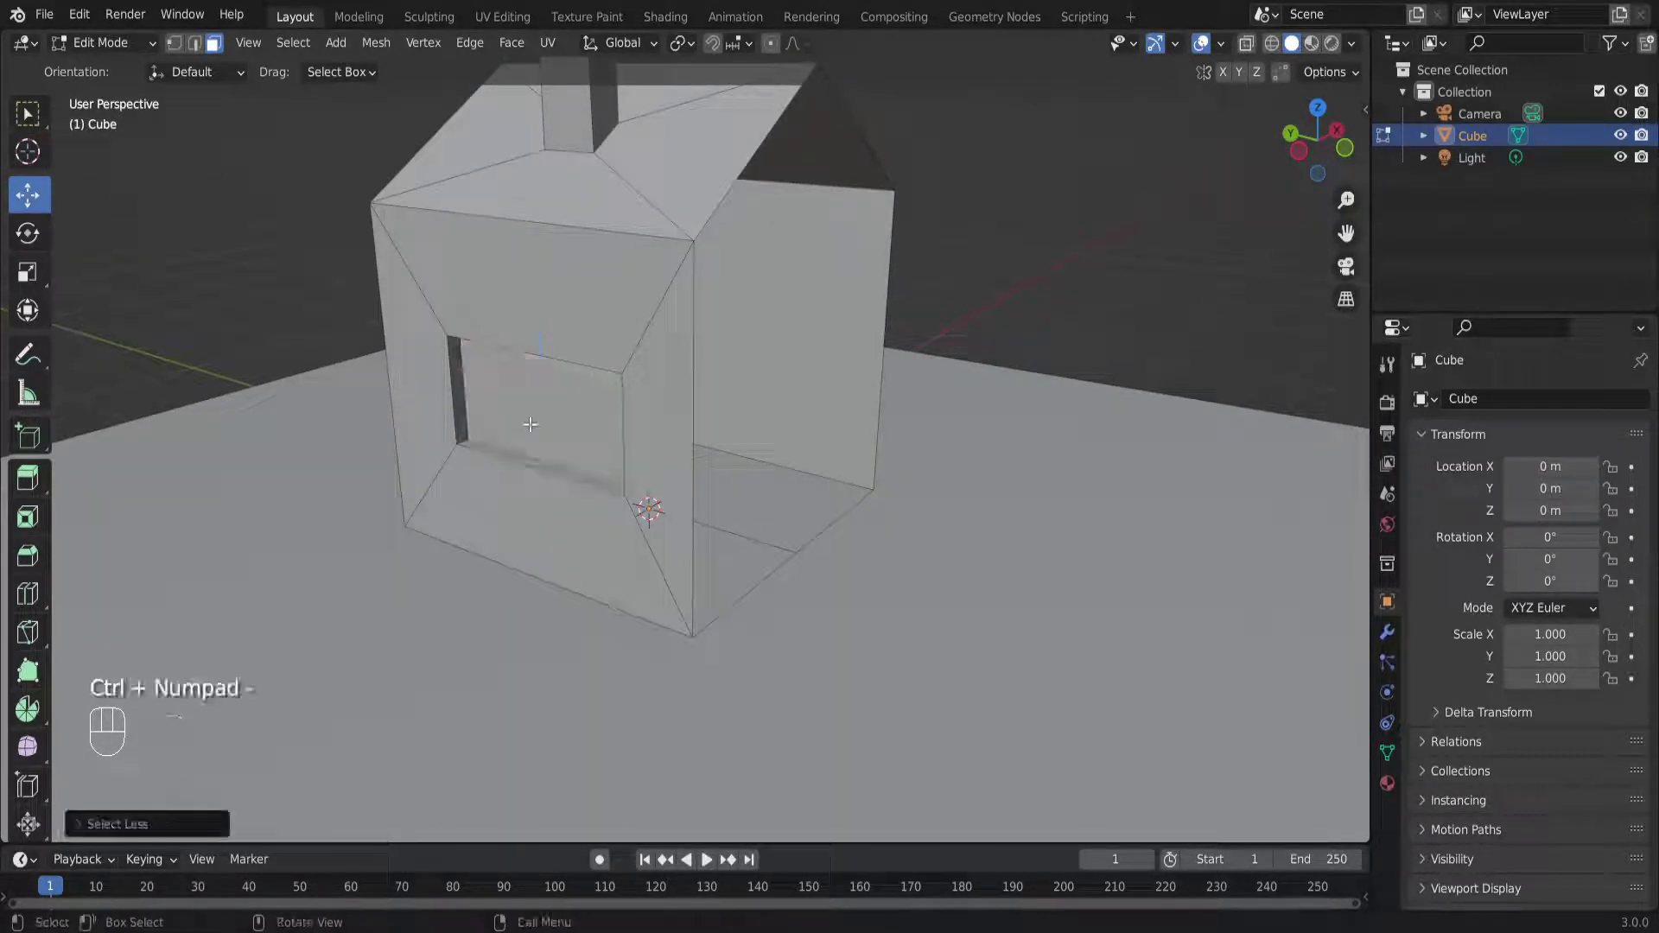
pyautogui.click(542, 423)
pyautogui.press('ctrl+KP_Add')
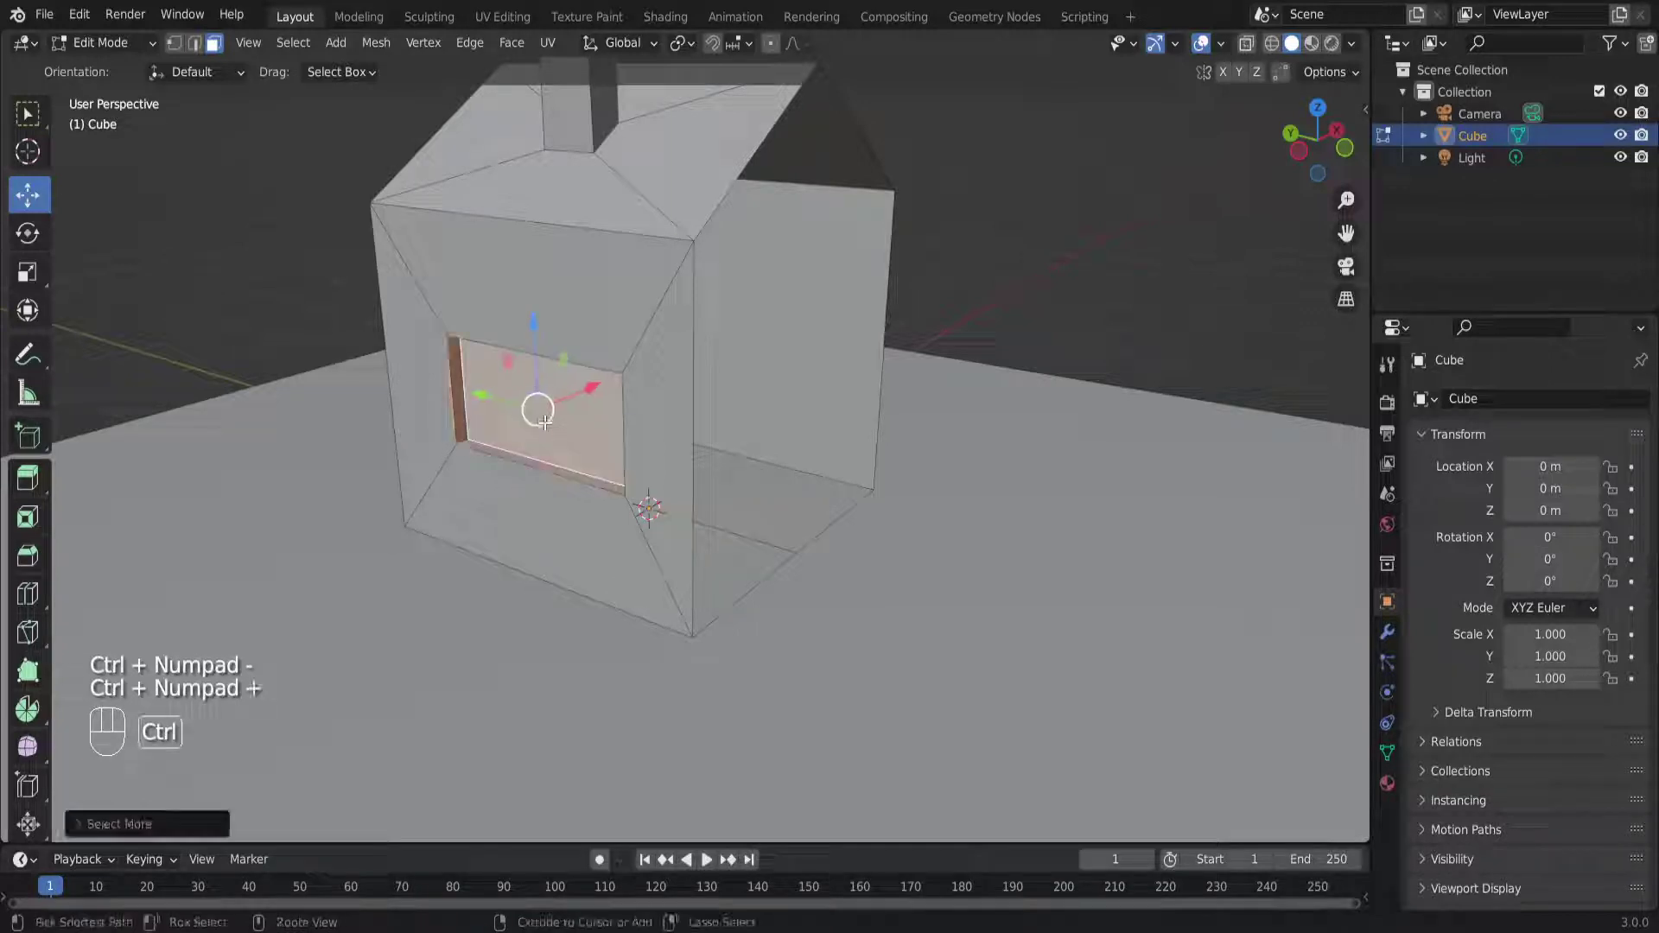
pyautogui.press('Delete')
pyautogui.click(546, 422)
pyautogui.moveTo(550, 422); pyautogui.dragTo(582, 407, button='middle')
# Return to Object Mode, reselect the house, and enable Cavity in the viewport shading options
pyautogui.click(96, 42)
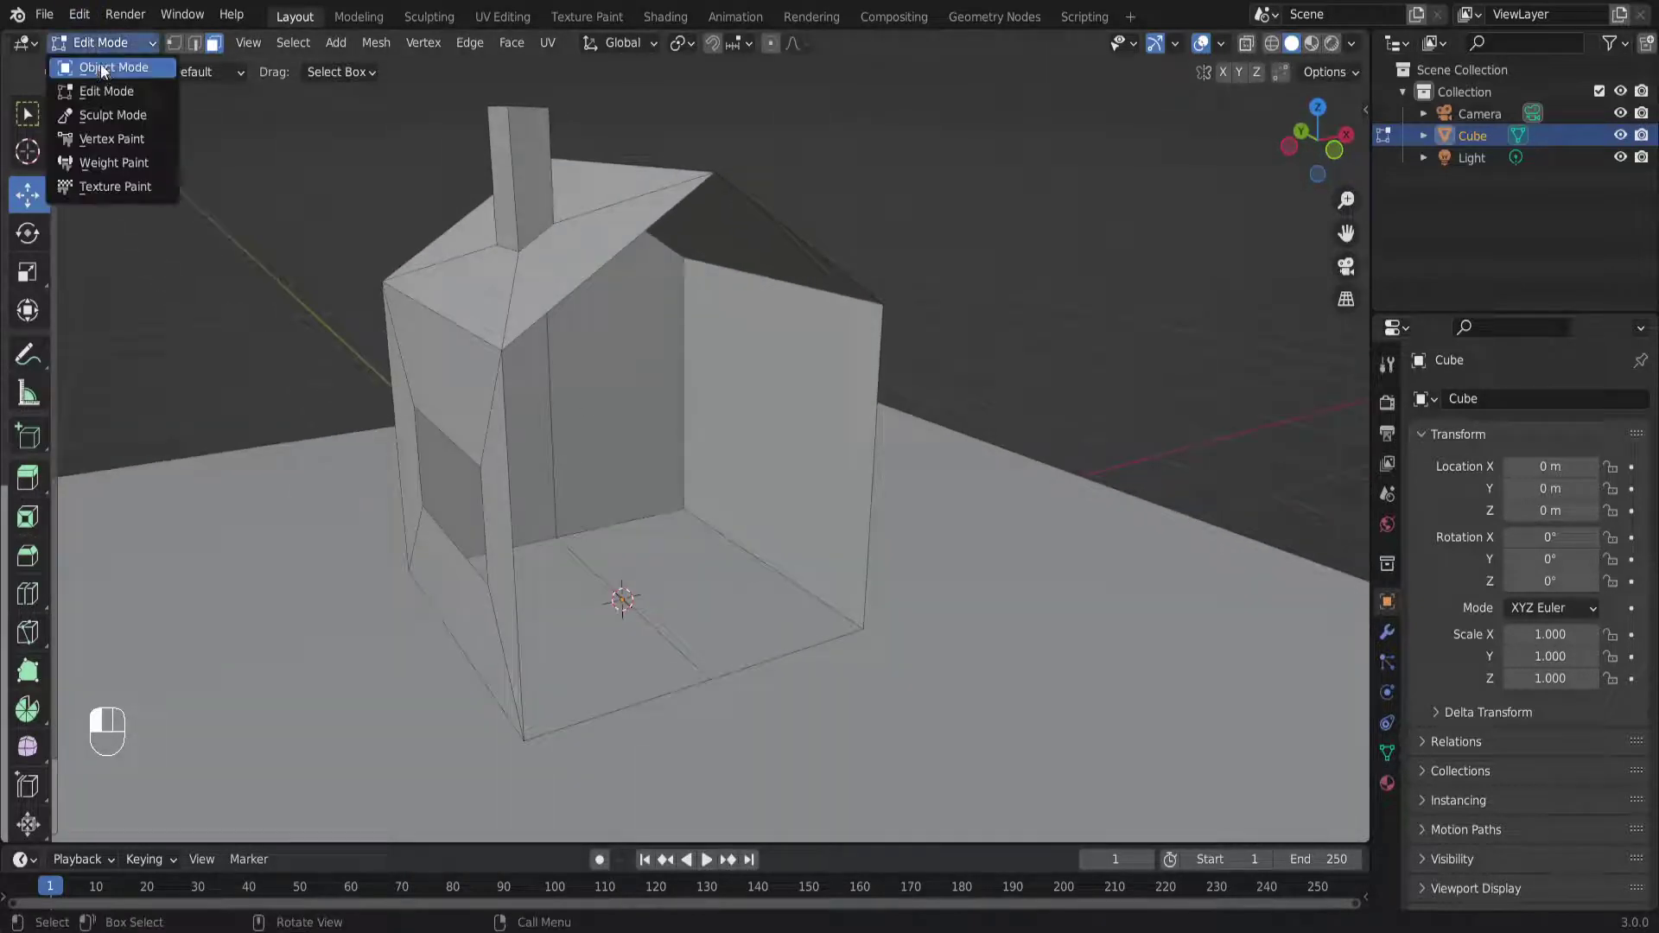
pyautogui.click(100, 67)
pyautogui.click(957, 152)
pyautogui.click(629, 213)
pyautogui.click(1350, 44)
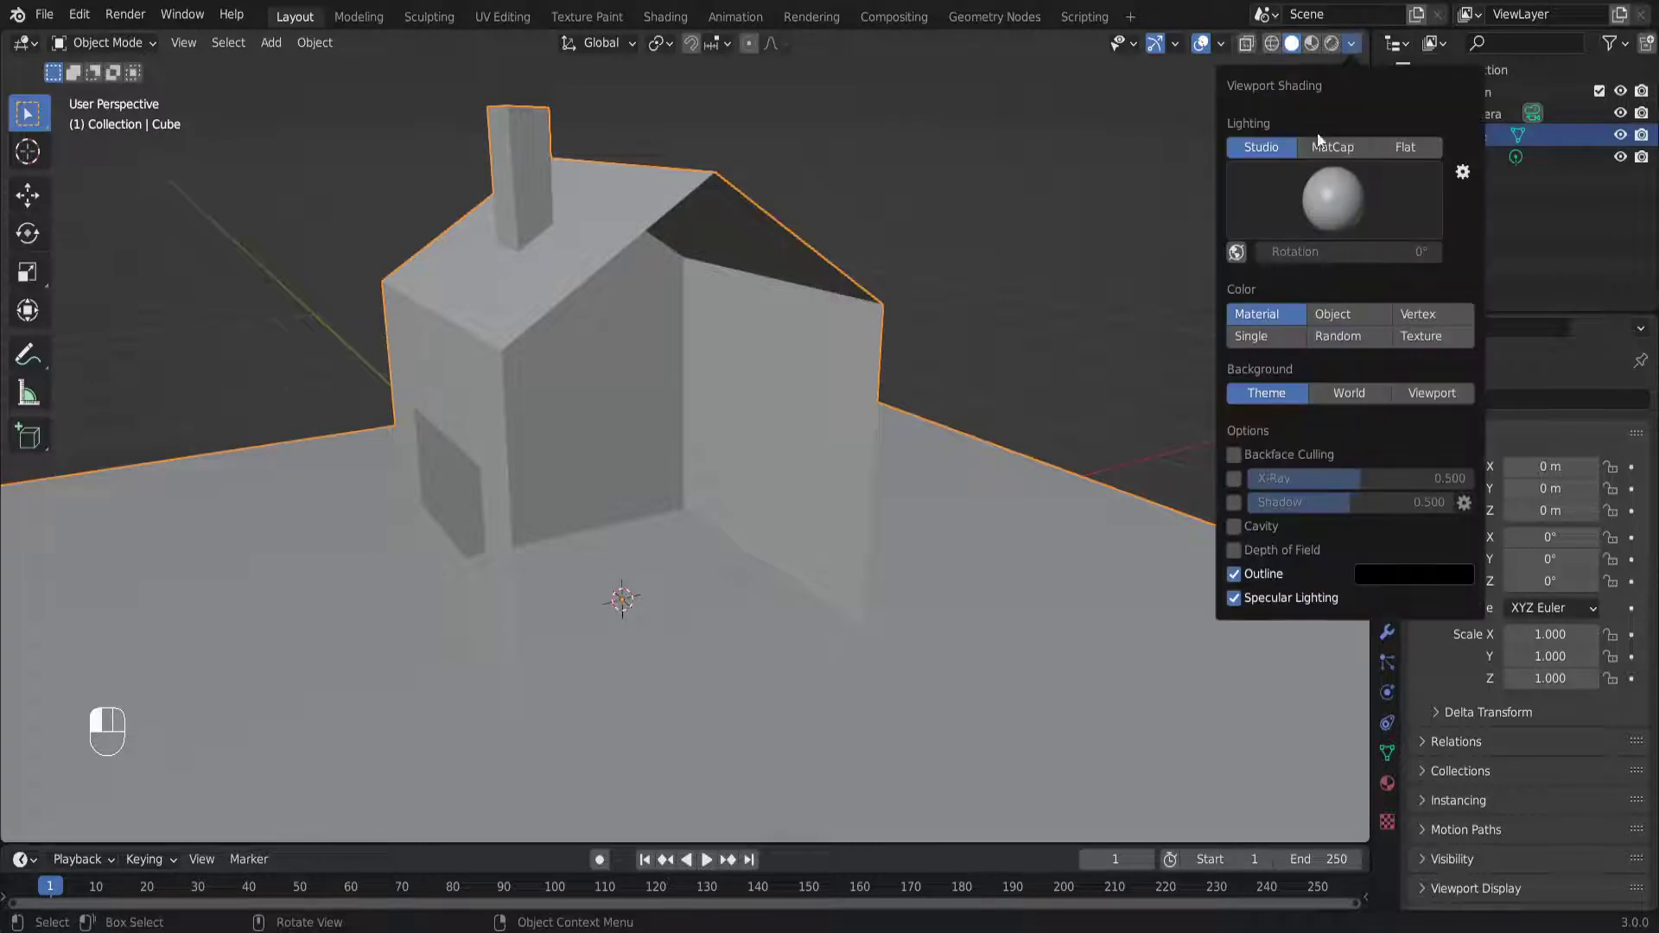
pyautogui.click(1235, 528)
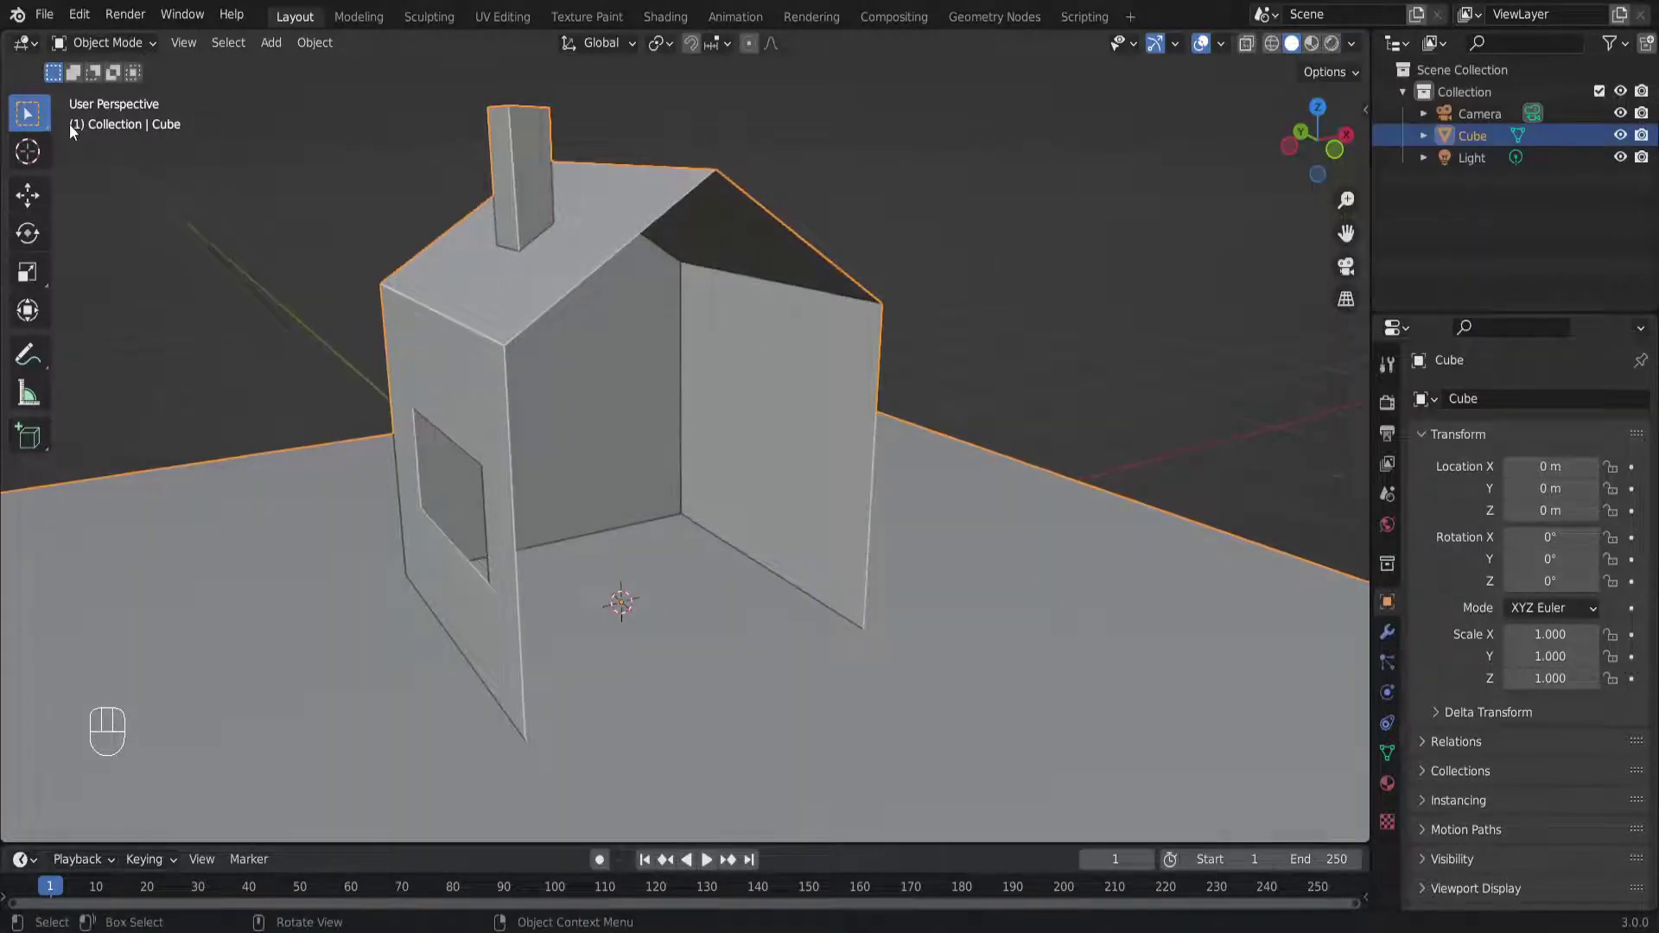
pyautogui.click(51, 42)
pyautogui.click(95, 69)
pyautogui.moveTo(553, 633)
pyautogui.mouseDown(button='middle')
pyautogui.moveTo(648, 614)
pyautogui.moveTo(645, 570)
pyautogui.moveTo(614, 659)
pyautogui.moveTo(545, 655)
pyautogui.moveTo(581, 641)
pyautogui.moveTo(570, 622)
pyautogui.mouseUp(button='middle')
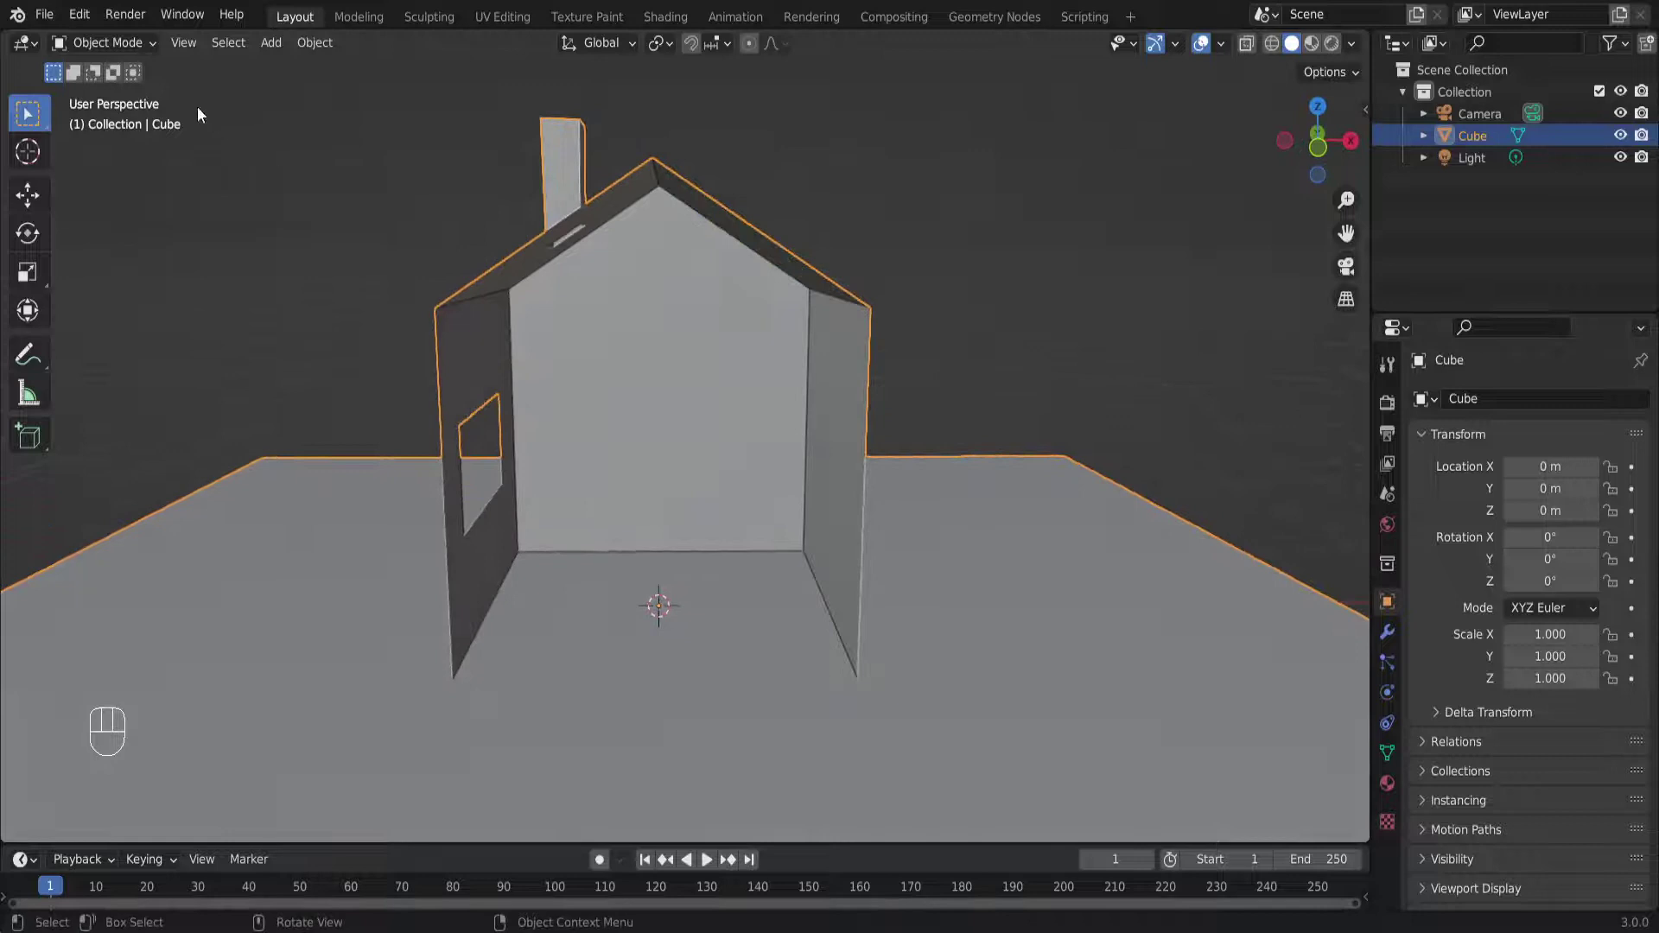
# In Object Mode, add a Solidify modifier to the house with a thickness of 0.1 m and deselect the object
pyautogui.click(125, 44)
pyautogui.click(115, 64)
pyautogui.click(844, 261)
pyautogui.click(748, 369)
pyautogui.scroll(-4, 749, 369)
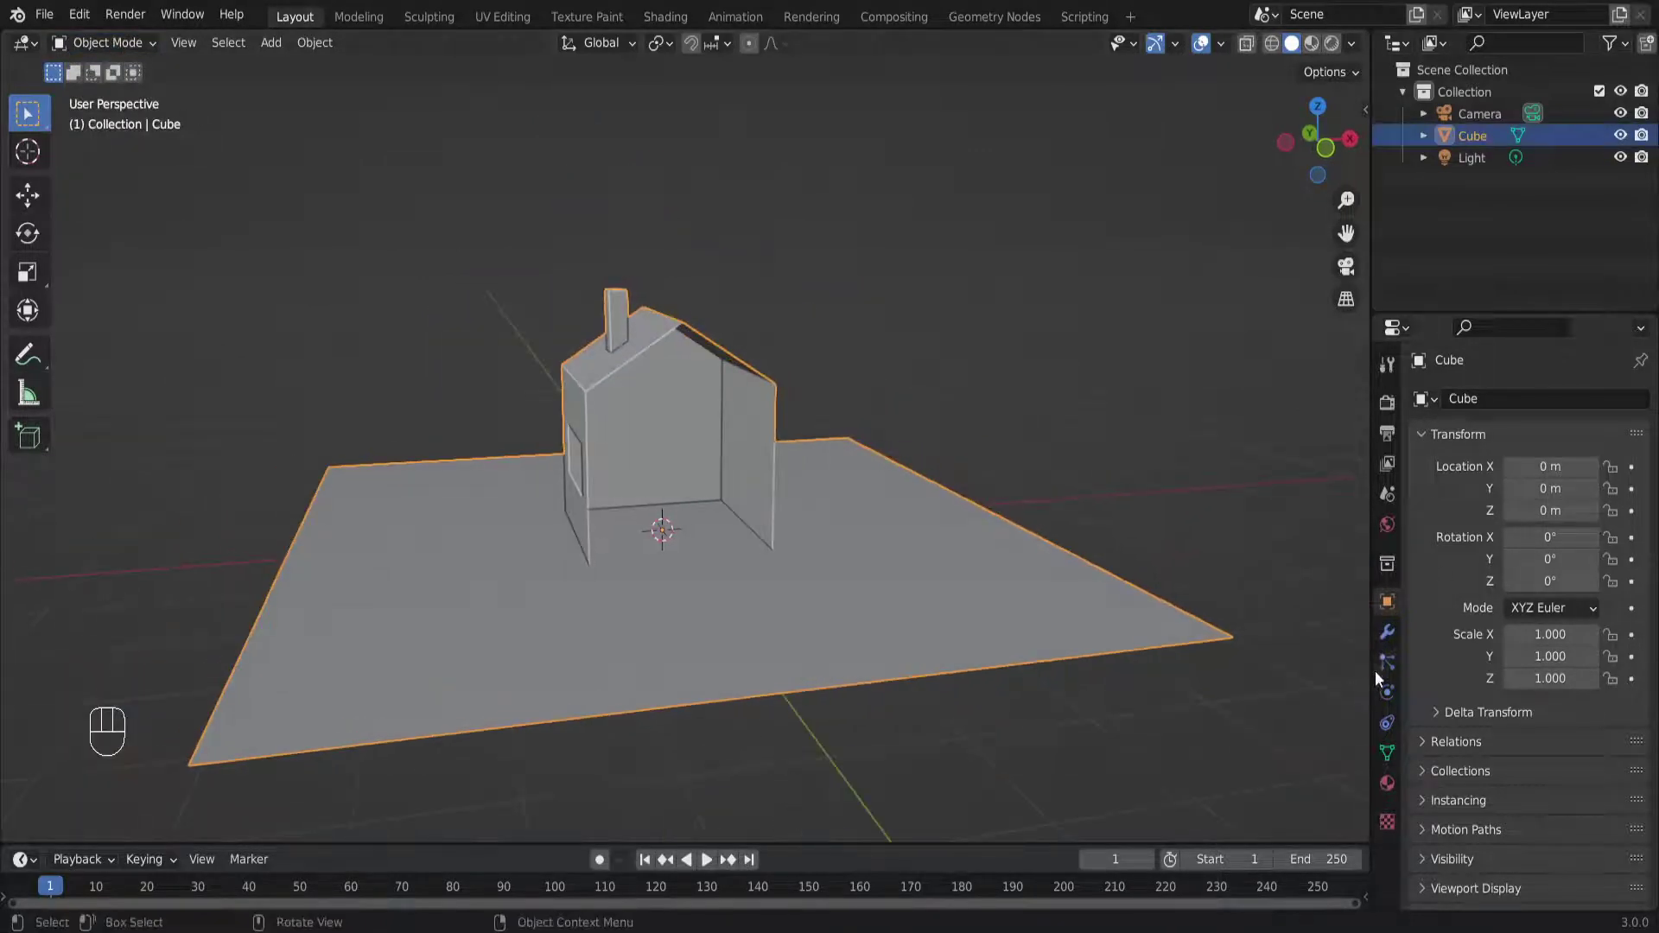
pyautogui.click(1386, 634)
pyautogui.click(1480, 403)
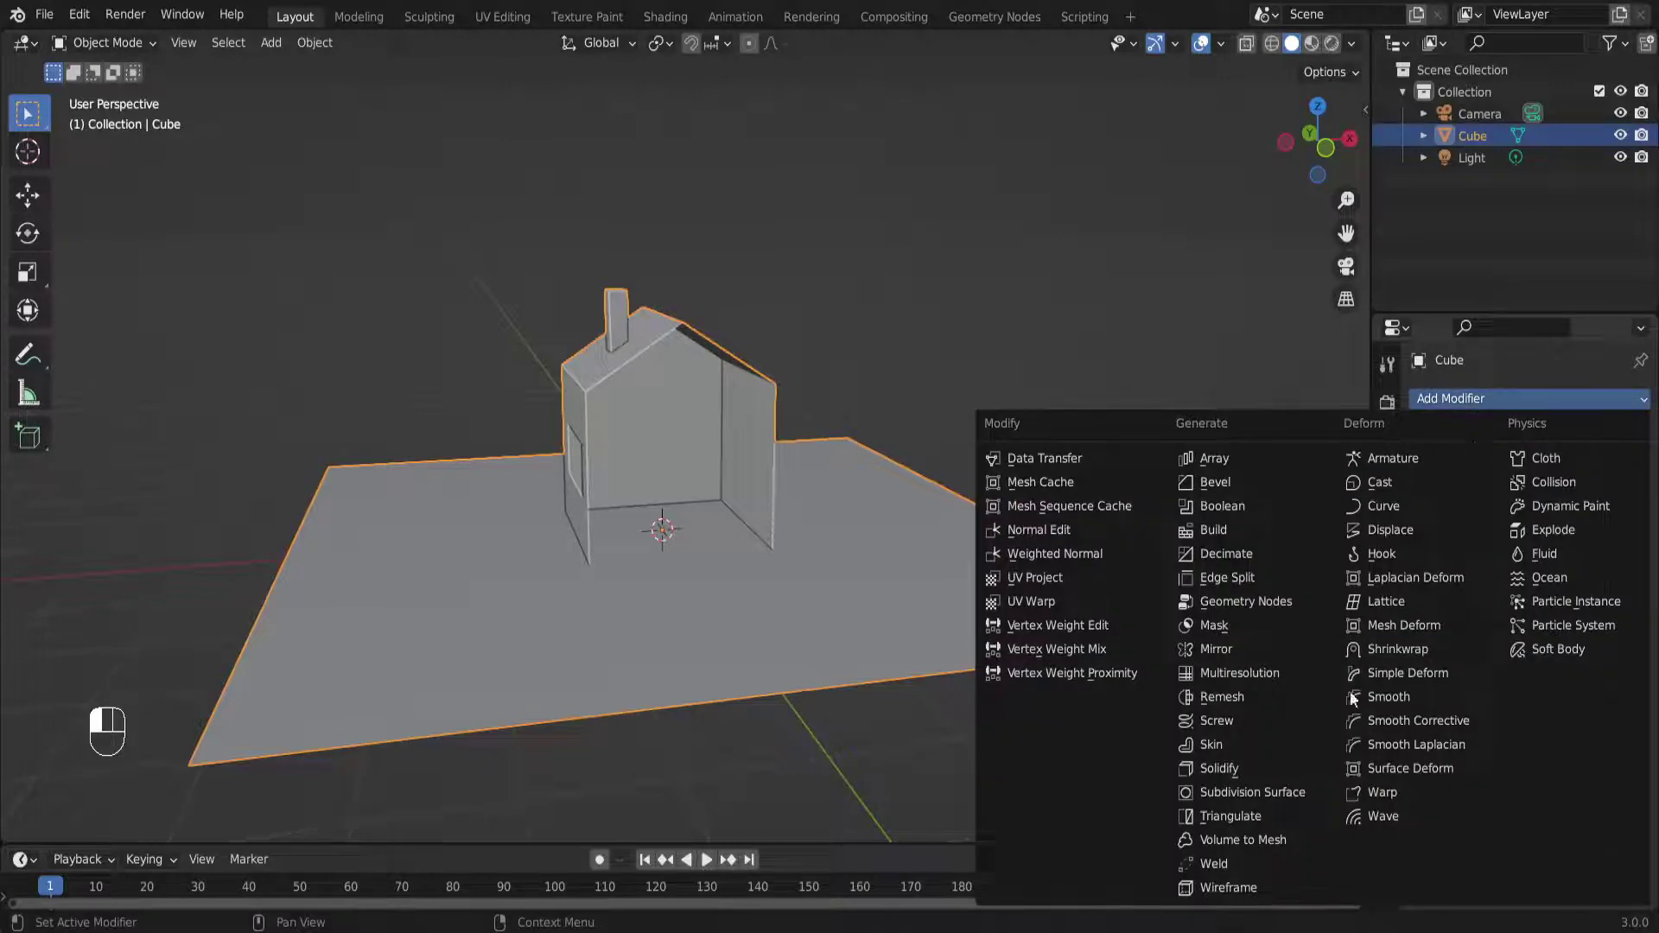
pyautogui.click(1219, 769)
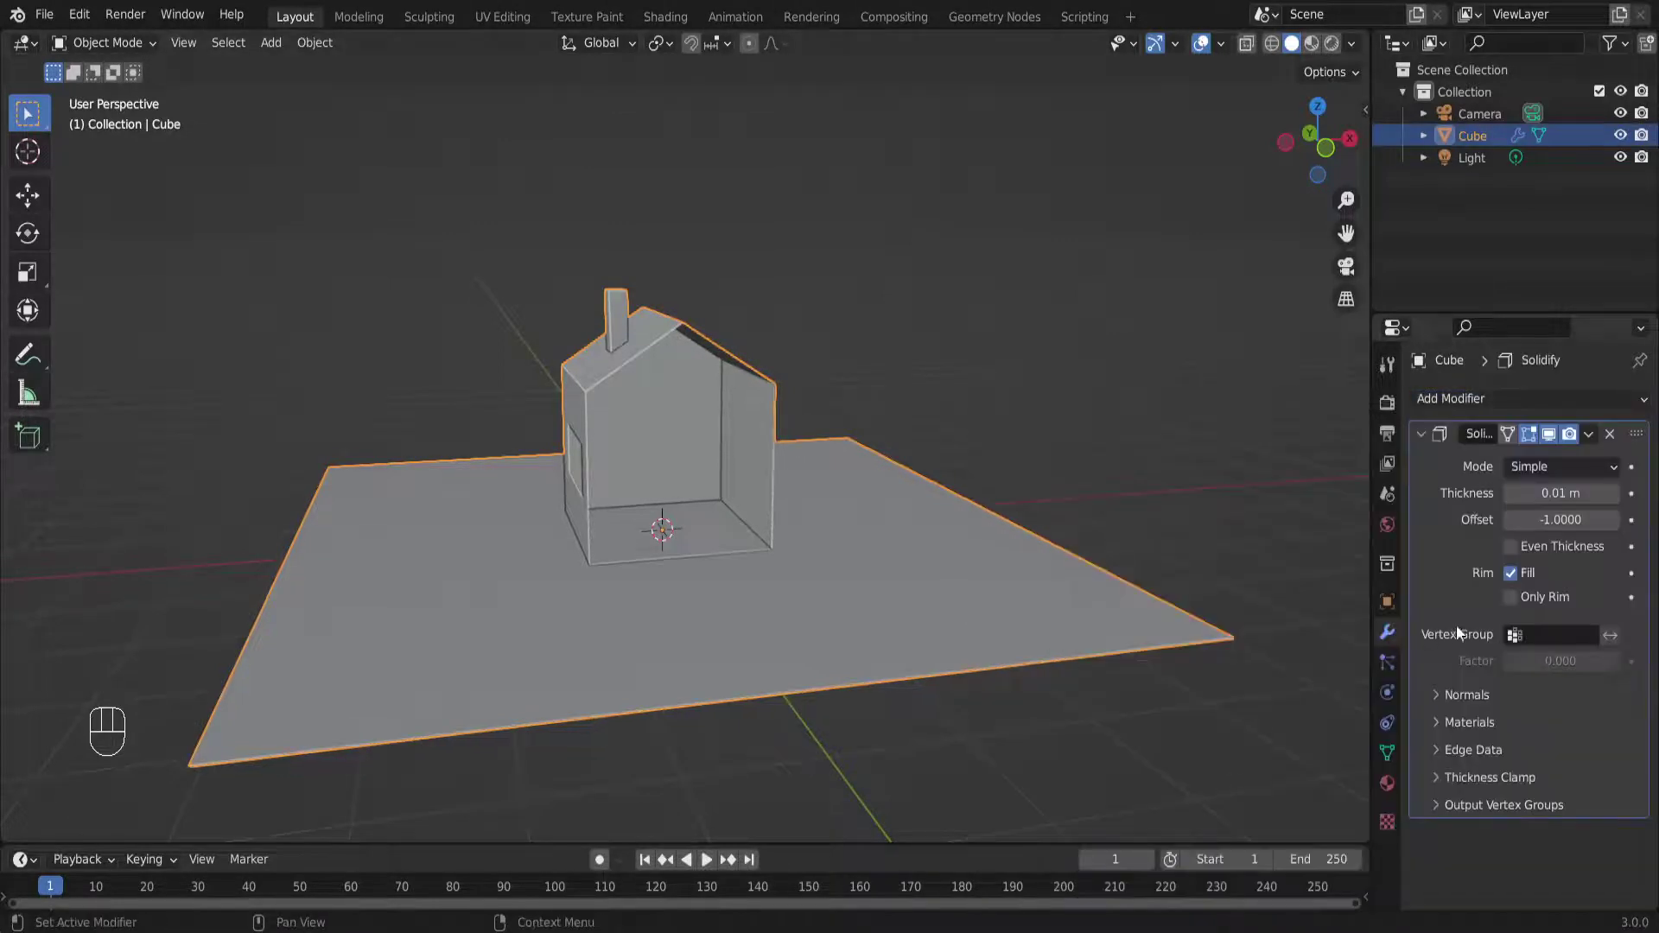
pyautogui.moveTo(1551, 496); pyautogui.dragTo(1592, 495)
pyautogui.hotkey('alt', 'a')
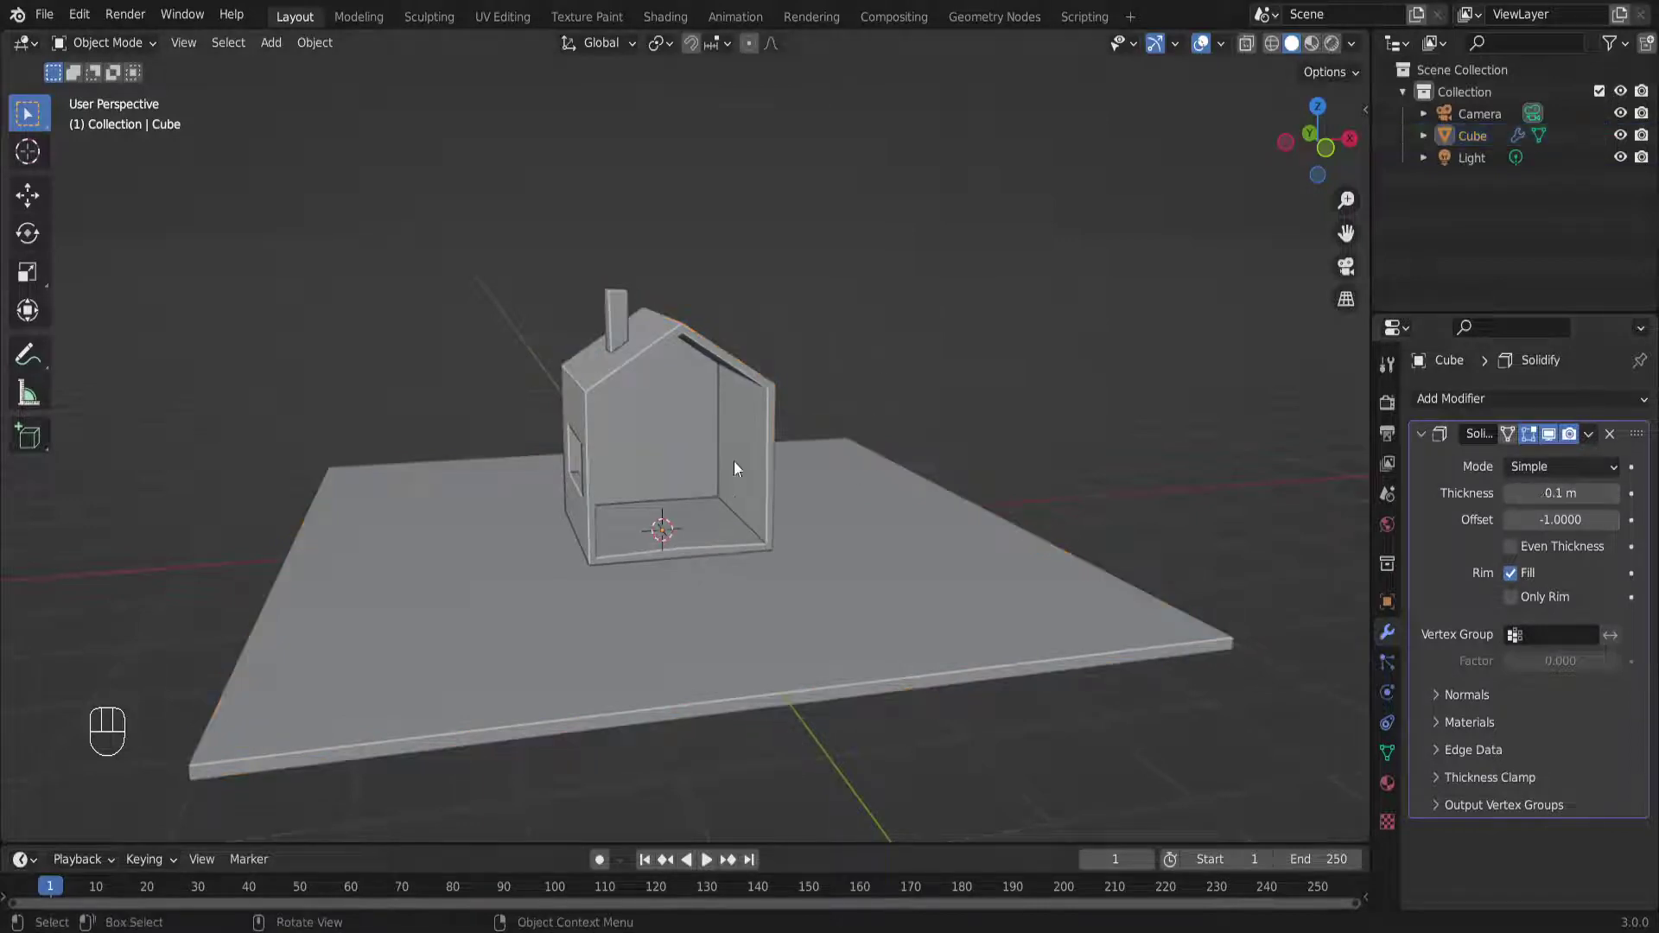
# Examine the thickened walls, roof, window opening and ground slab closely from several sides, including in Edit Mode
pyautogui.scroll(3, 743, 437)
pyautogui.moveTo(709, 541); pyautogui.dragTo(774, 573, button='middle')
pyautogui.scroll(3, 700, 534)
pyautogui.scroll(-4, 722, 569)
pyautogui.press('Tab')
pyautogui.scroll(-4, 819, 247)
pyautogui.moveTo(816, 259); pyautogui.dragTo(770, 455, button='middle')
pyautogui.scroll(4, 770, 456)
pyautogui.keyDown('shift'); pyautogui.moveTo(753, 535); pyautogui.dragTo(677, 495, button='middle'); pyautogui.keyUp('shift')
pyautogui.scroll(2, 680, 545)
pyautogui.moveTo(680, 555); pyautogui.dragTo(619, 483, button='middle')
pyautogui.keyDown('shift'); pyautogui.moveTo(619, 484); pyautogui.dragTo(675, 484, button='middle'); pyautogui.keyUp('shift')
pyautogui.scroll(-3, 467, 372)
pyautogui.moveTo(602, 396)
pyautogui.keyDown('shift'); pyautogui.mouseDown(button='middle')
pyautogui.moveTo(637, 403)
pyautogui.moveTo(574, 385)
pyautogui.mouseUp(button='middle'); pyautogui.keyUp('shift')
pyautogui.scroll(1, 648, 432)
pyautogui.moveTo(412, 360); pyautogui.dragTo(498, 375, button='middle')
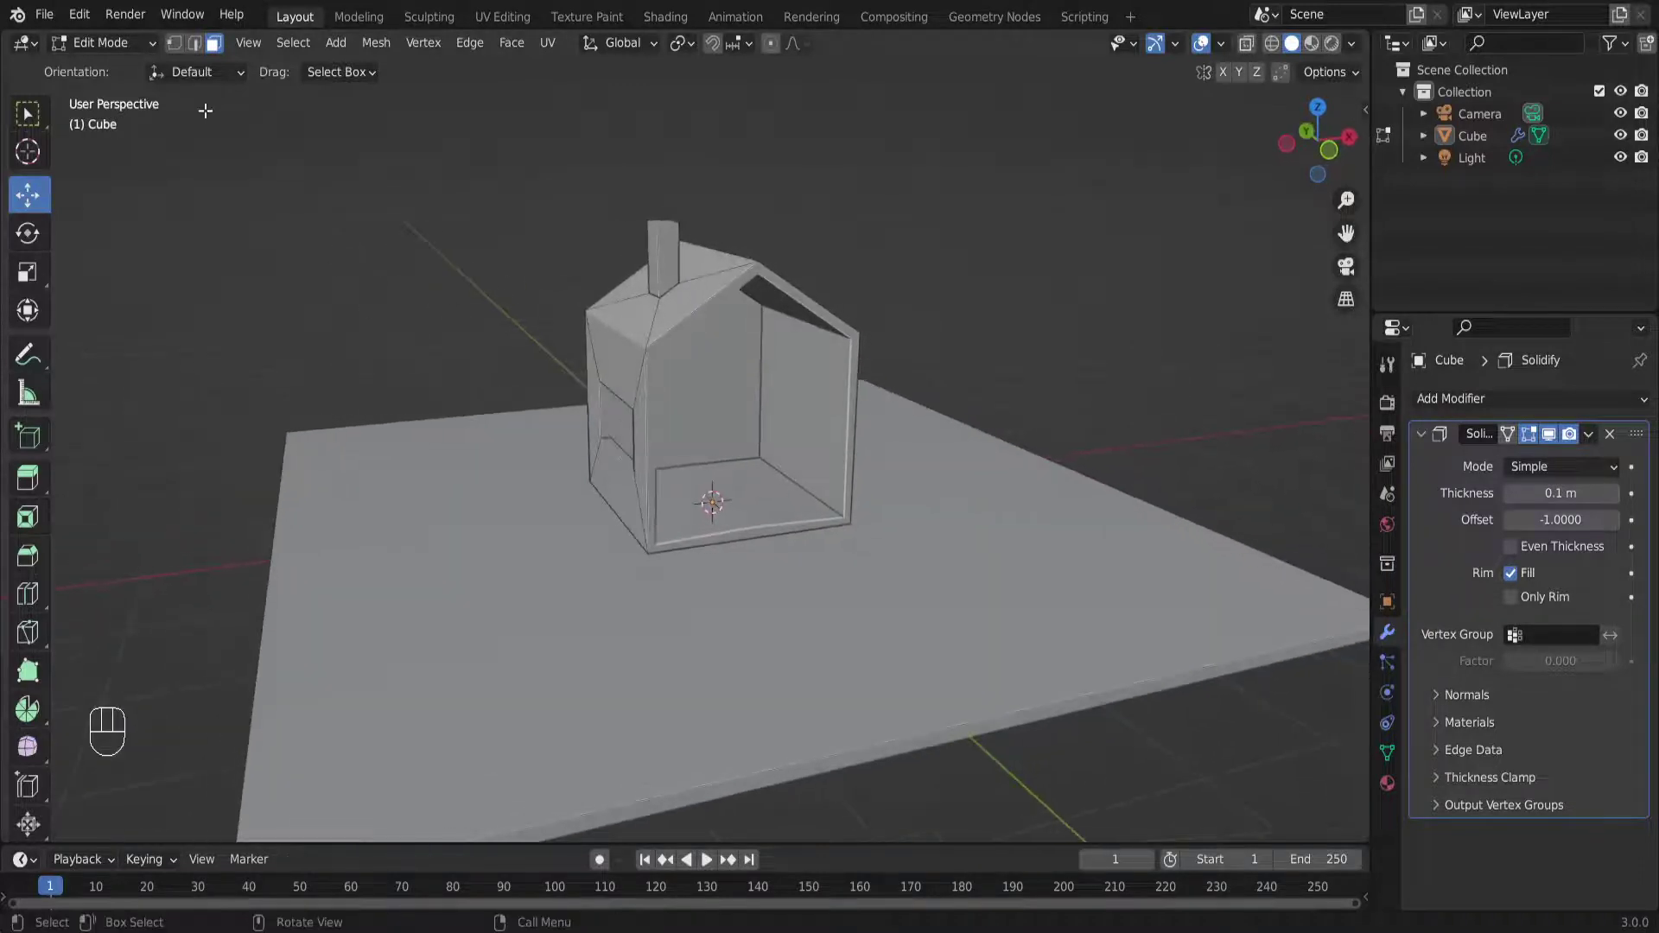
# Return from Edit Mode to Object Mode and select the house
pyautogui.click(1589, 435)
pyautogui.click(106, 50)
pyautogui.click(109, 65)
pyautogui.click(812, 394)
pyautogui.moveTo(913, 406); pyautogui.dragTo(717, 323, button='middle')
pyautogui.scroll(2, 964, 299)
pyautogui.moveTo(964, 300); pyautogui.dragTo(916, 354, button='middle')
# Compare the house with the Solidify modifier's viewport display switched off and on
pyautogui.click(1589, 434)
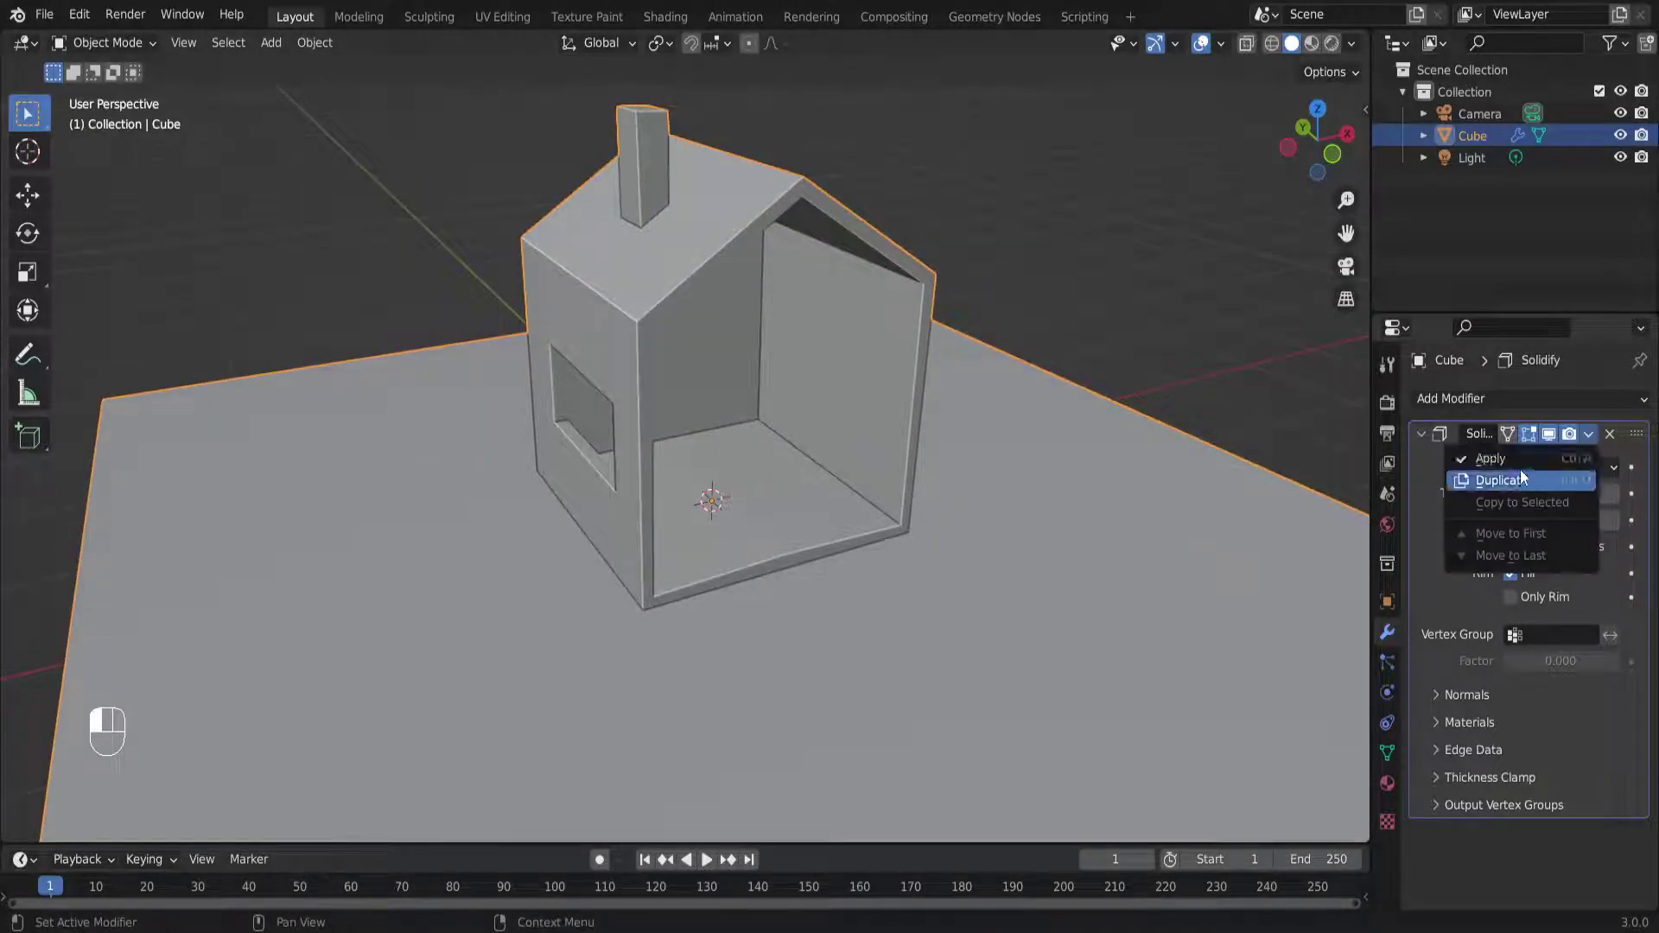
pyautogui.click(1548, 434)
pyautogui.moveTo(1028, 432)
pyautogui.mouseDown(button='middle')
pyautogui.moveTo(877, 441)
pyautogui.moveTo(1022, 433)
pyautogui.mouseUp(button='middle')
pyautogui.click(1549, 435)
pyautogui.click(1550, 434)
pyautogui.click(1549, 434)
pyautogui.click(1550, 435)
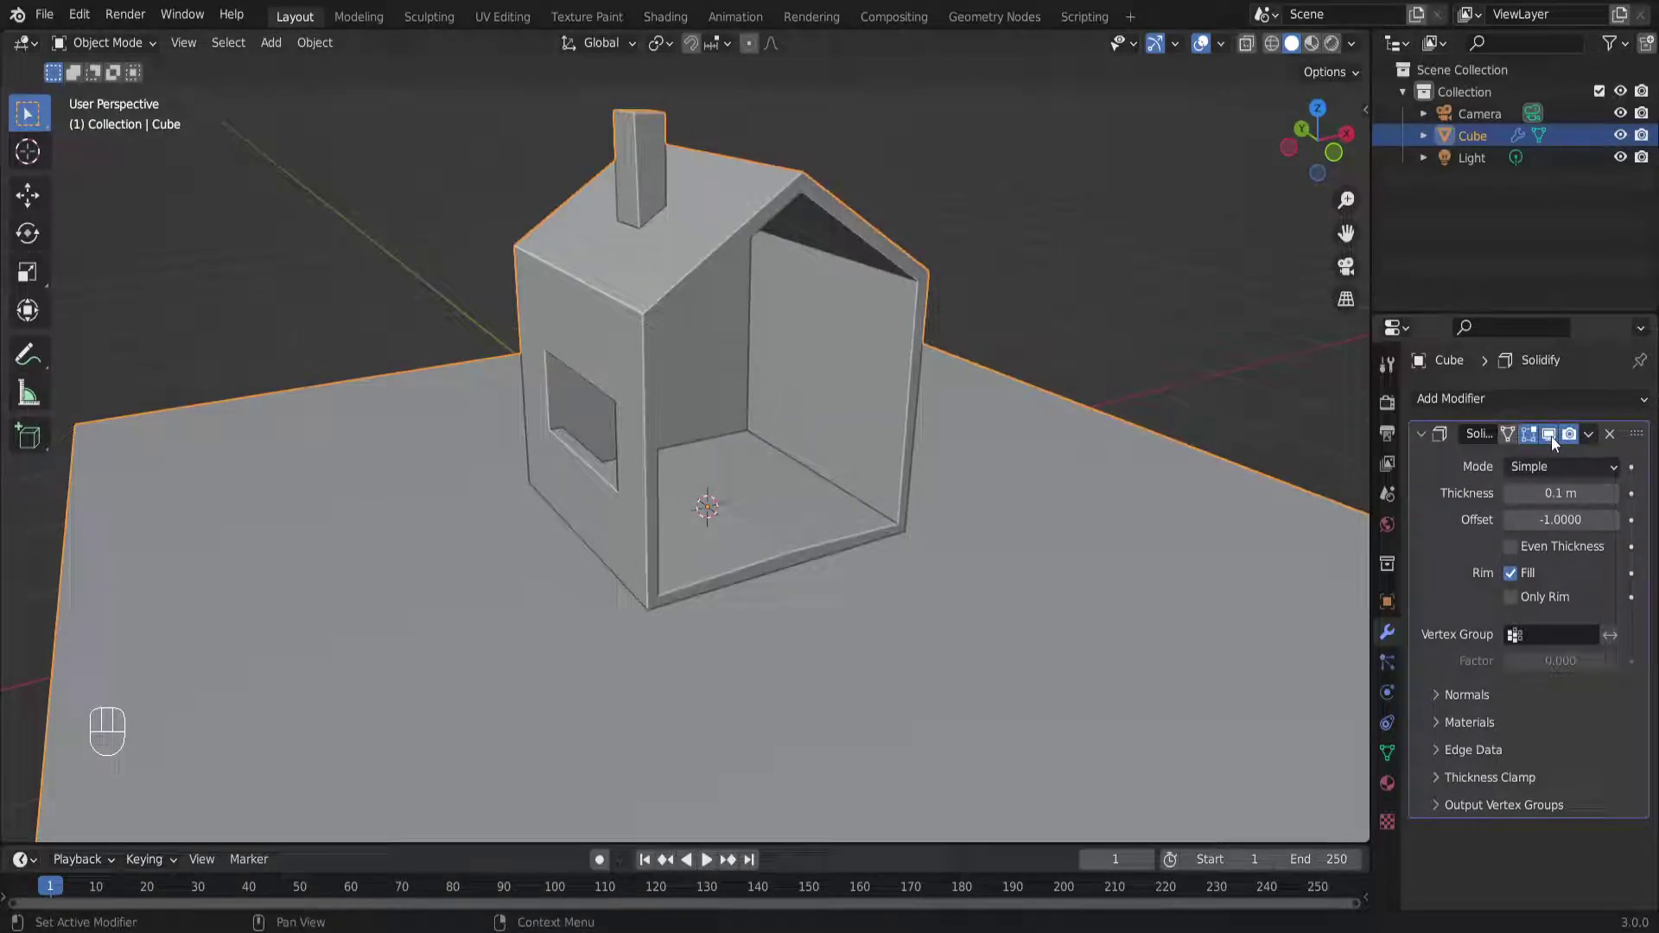
# Apply the Solidify modifier to the house mesh
pyautogui.click(1588, 434)
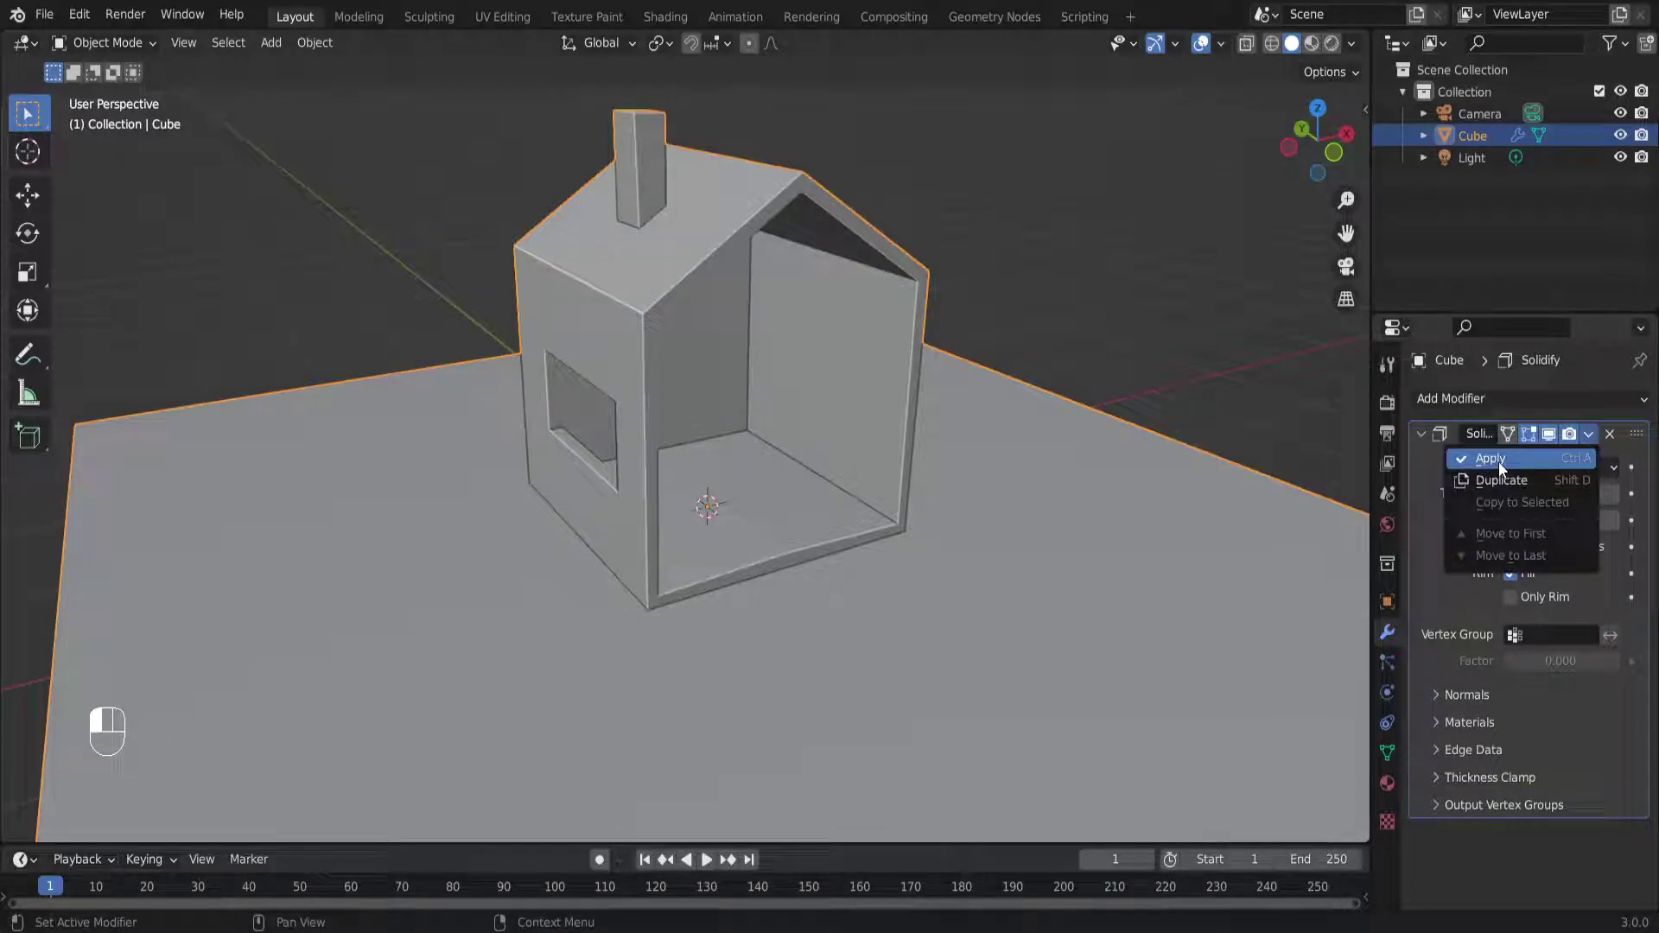
pyautogui.click(1499, 462)
# Examine the hollow house, its window opening and the ground slab from several angles and distances
pyautogui.moveTo(1062, 424); pyautogui.dragTo(914, 429, button='middle')
pyautogui.scroll(-3, 914, 428)
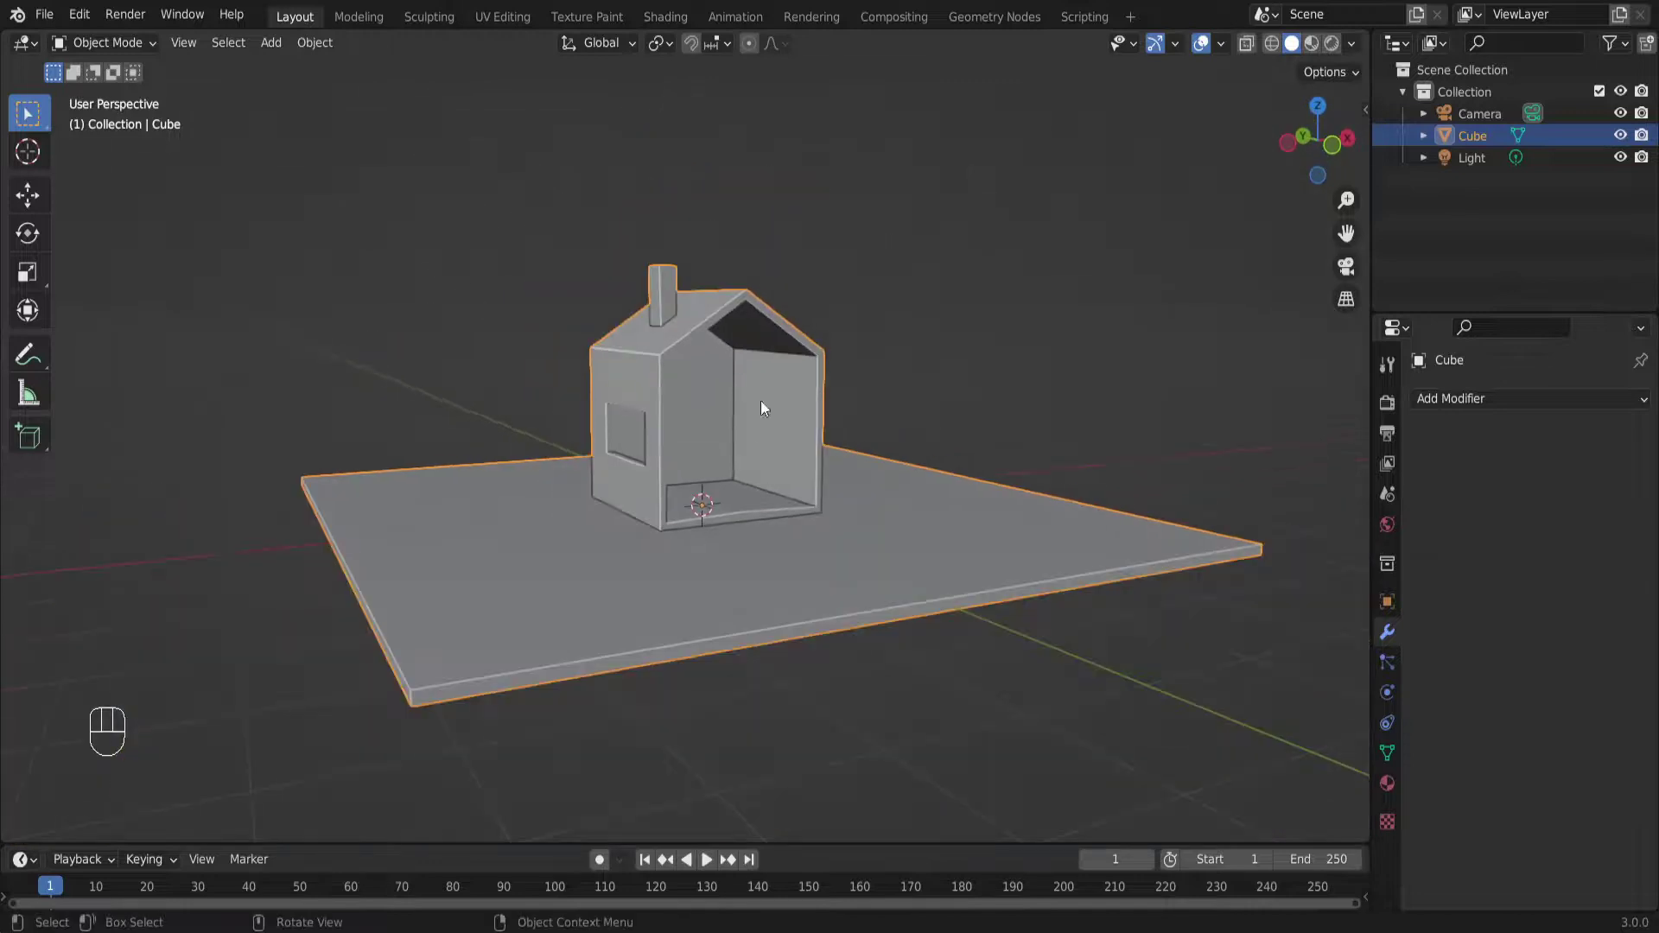
pyautogui.scroll(4, 783, 412)
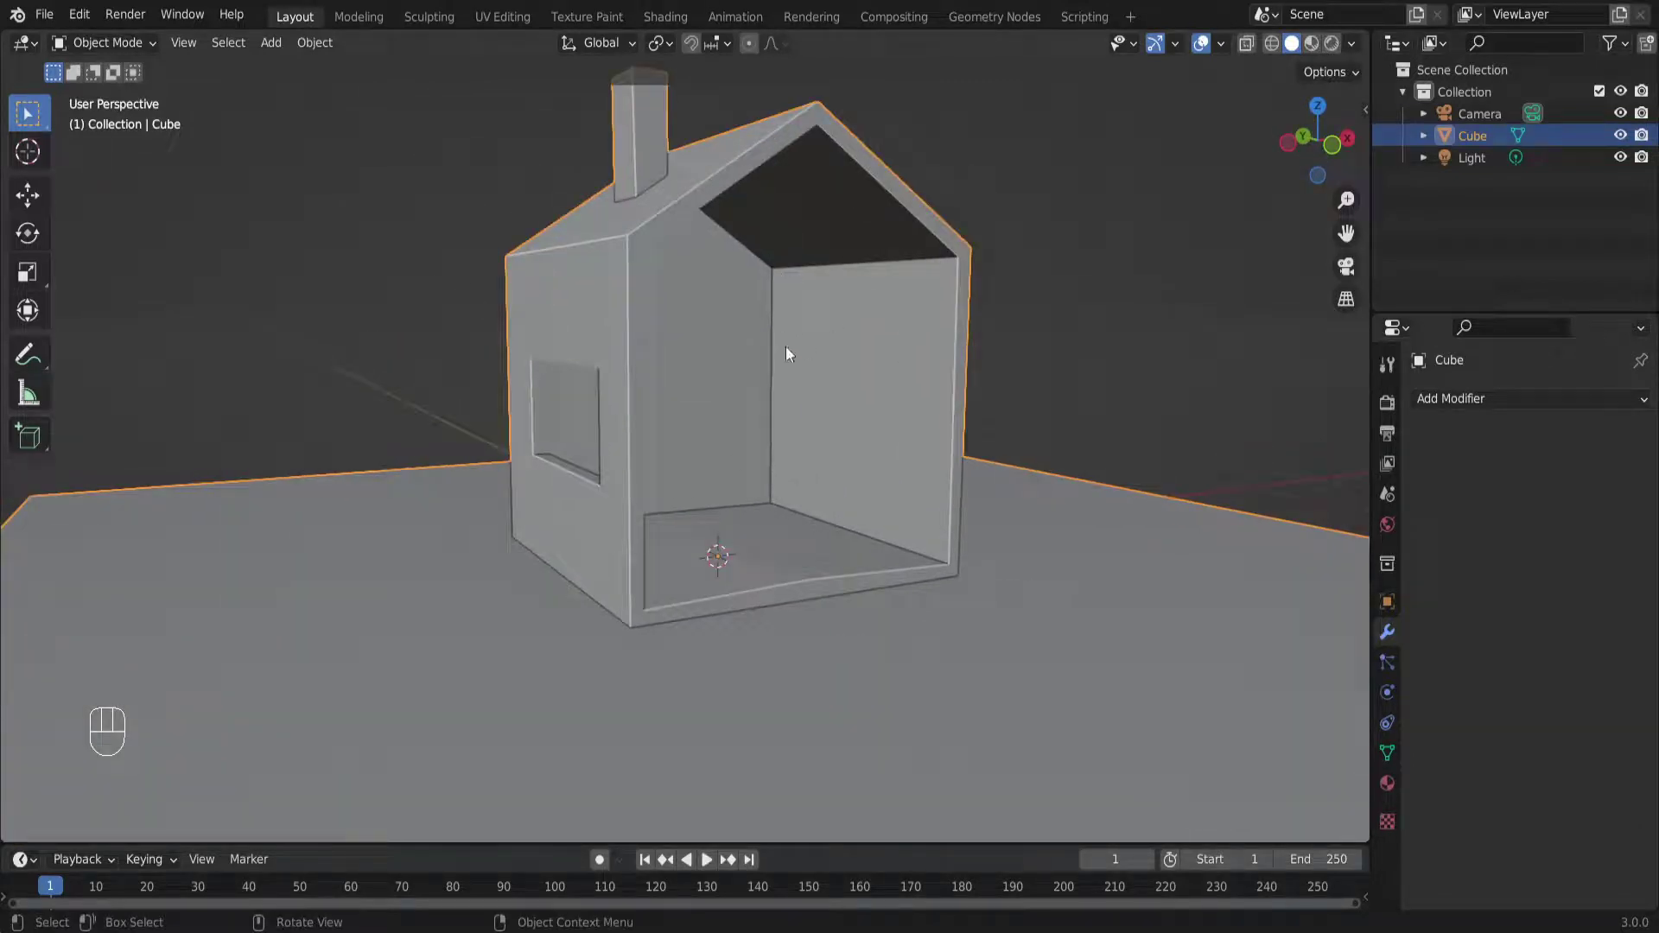
pyautogui.scroll(-4, 911, 552)
pyautogui.moveTo(718, 337); pyautogui.dragTo(705, 371, button='middle')
pyautogui.scroll(3, 709, 367)
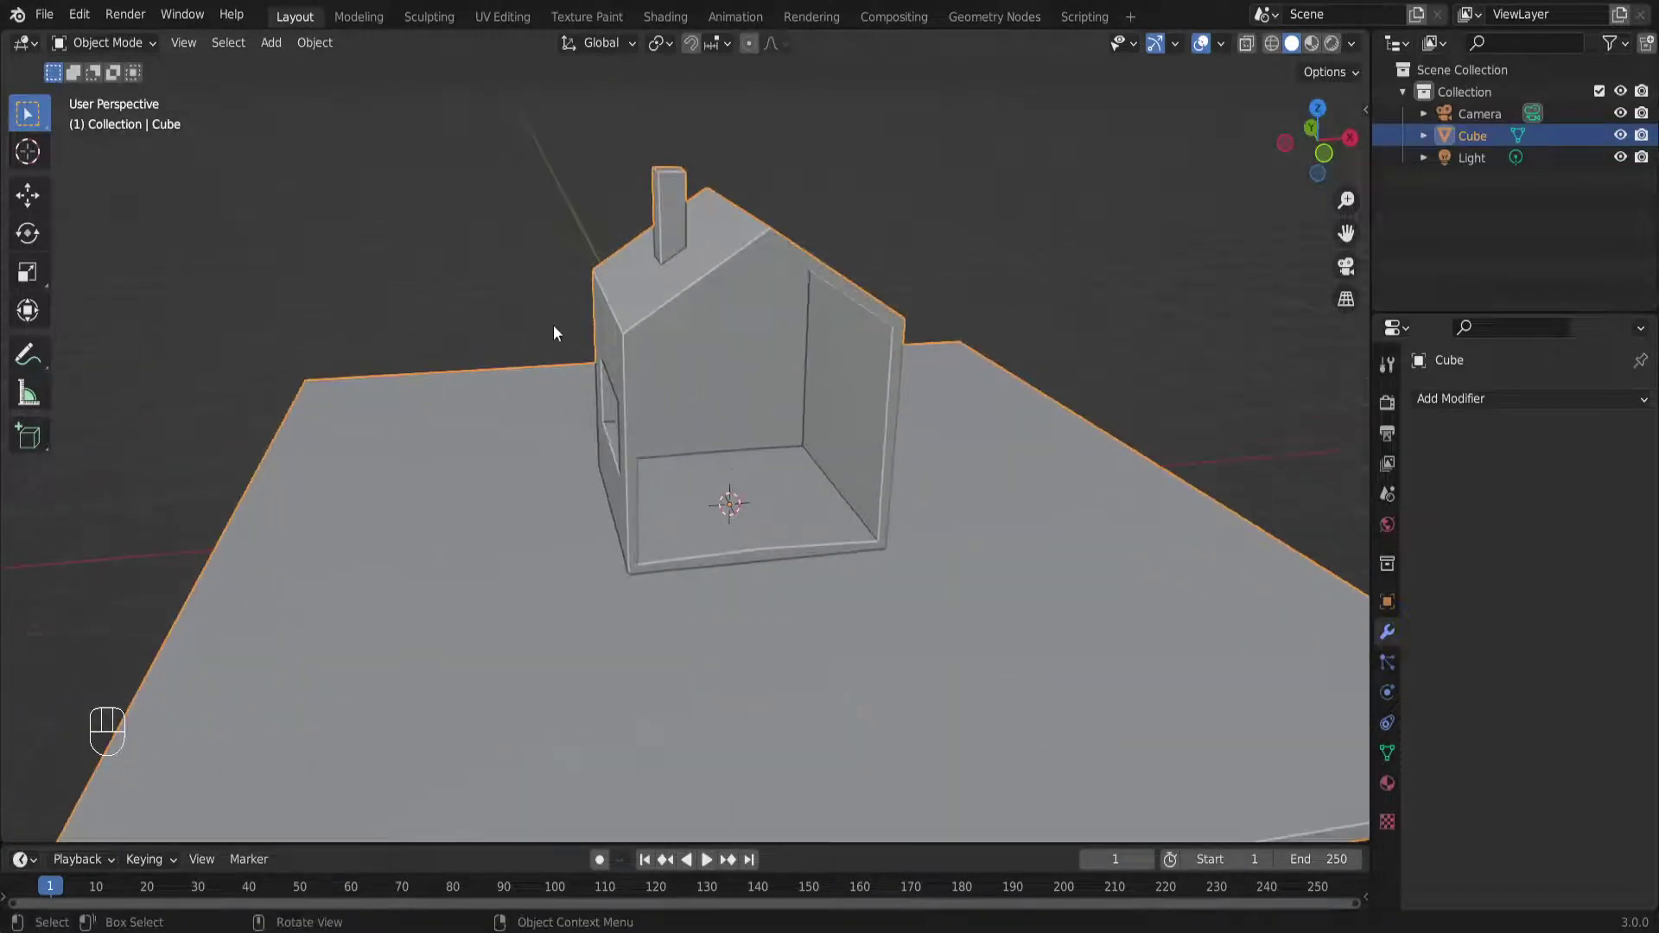
pyautogui.moveTo(396, 406); pyautogui.dragTo(419, 364, button='middle')
pyautogui.scroll(-2, 407, 370)
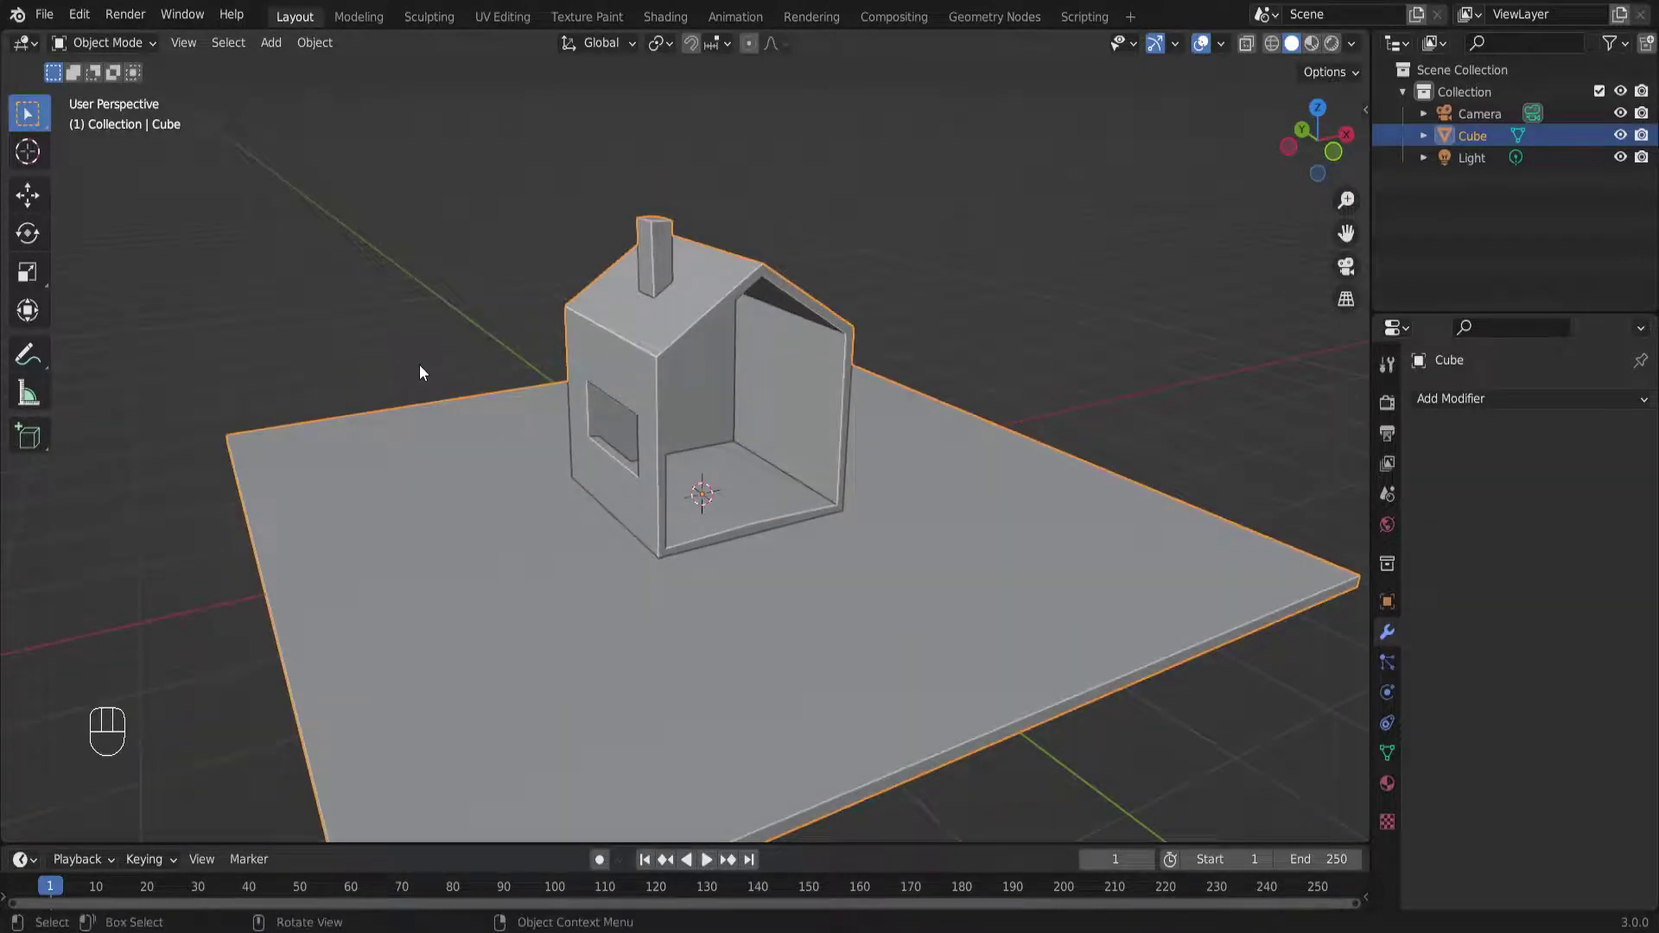
# Add a blank Grease Pencil object to the scene
pyautogui.click(112, 42)
pyautogui.click(269, 48)
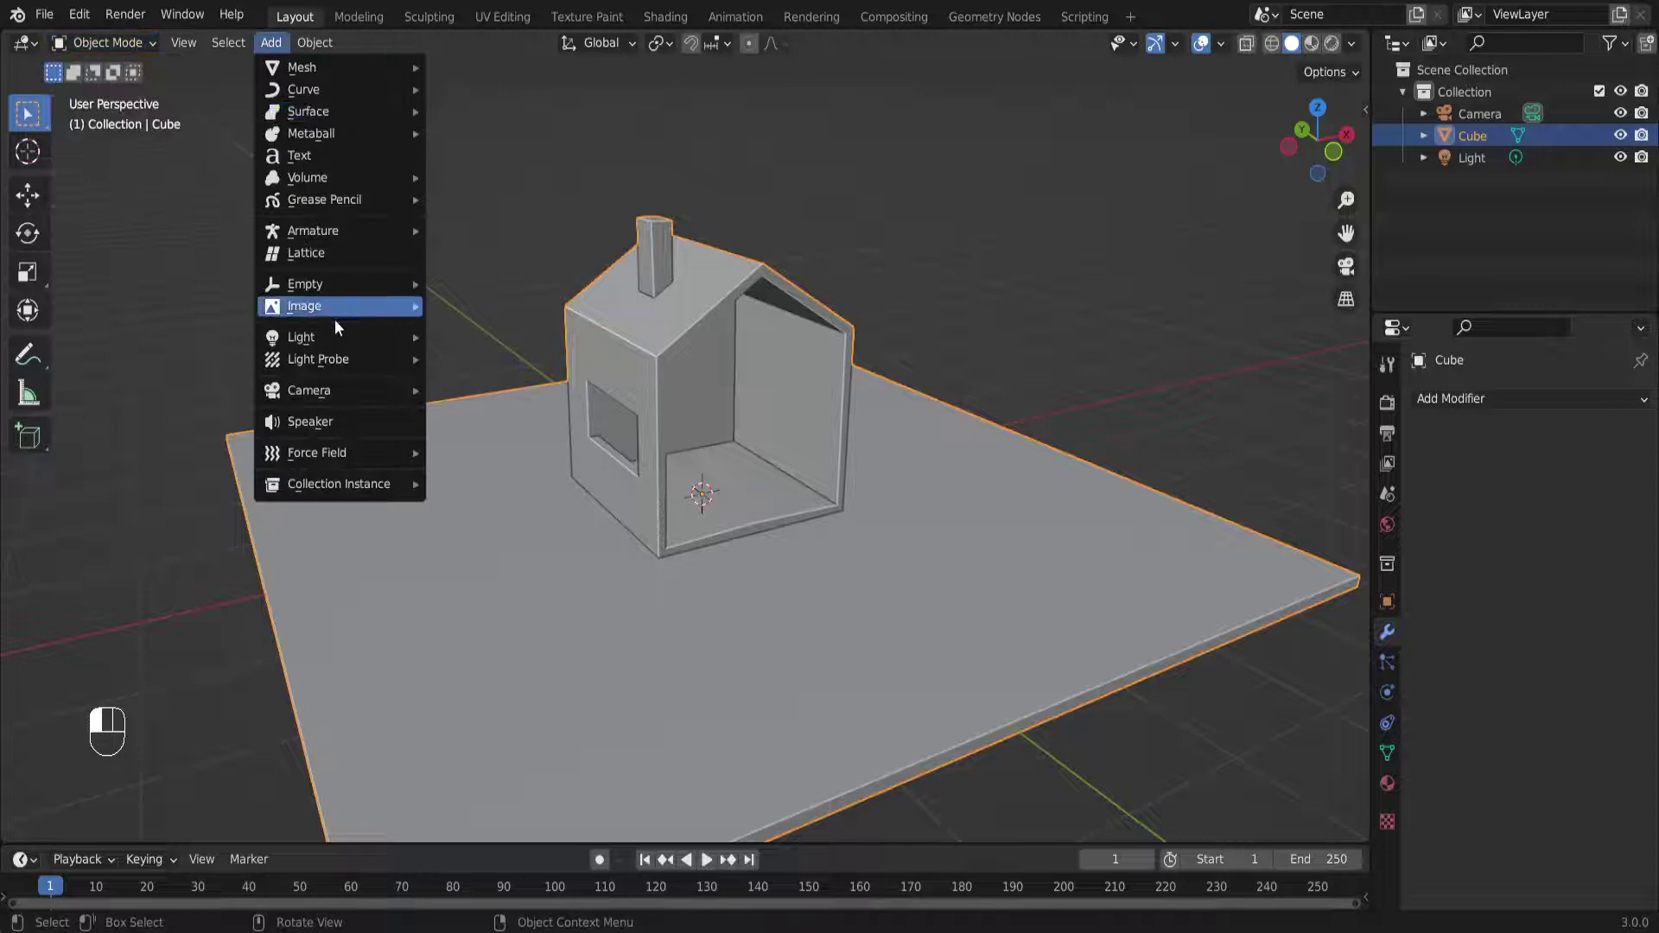
pyautogui.moveTo(337, 204)
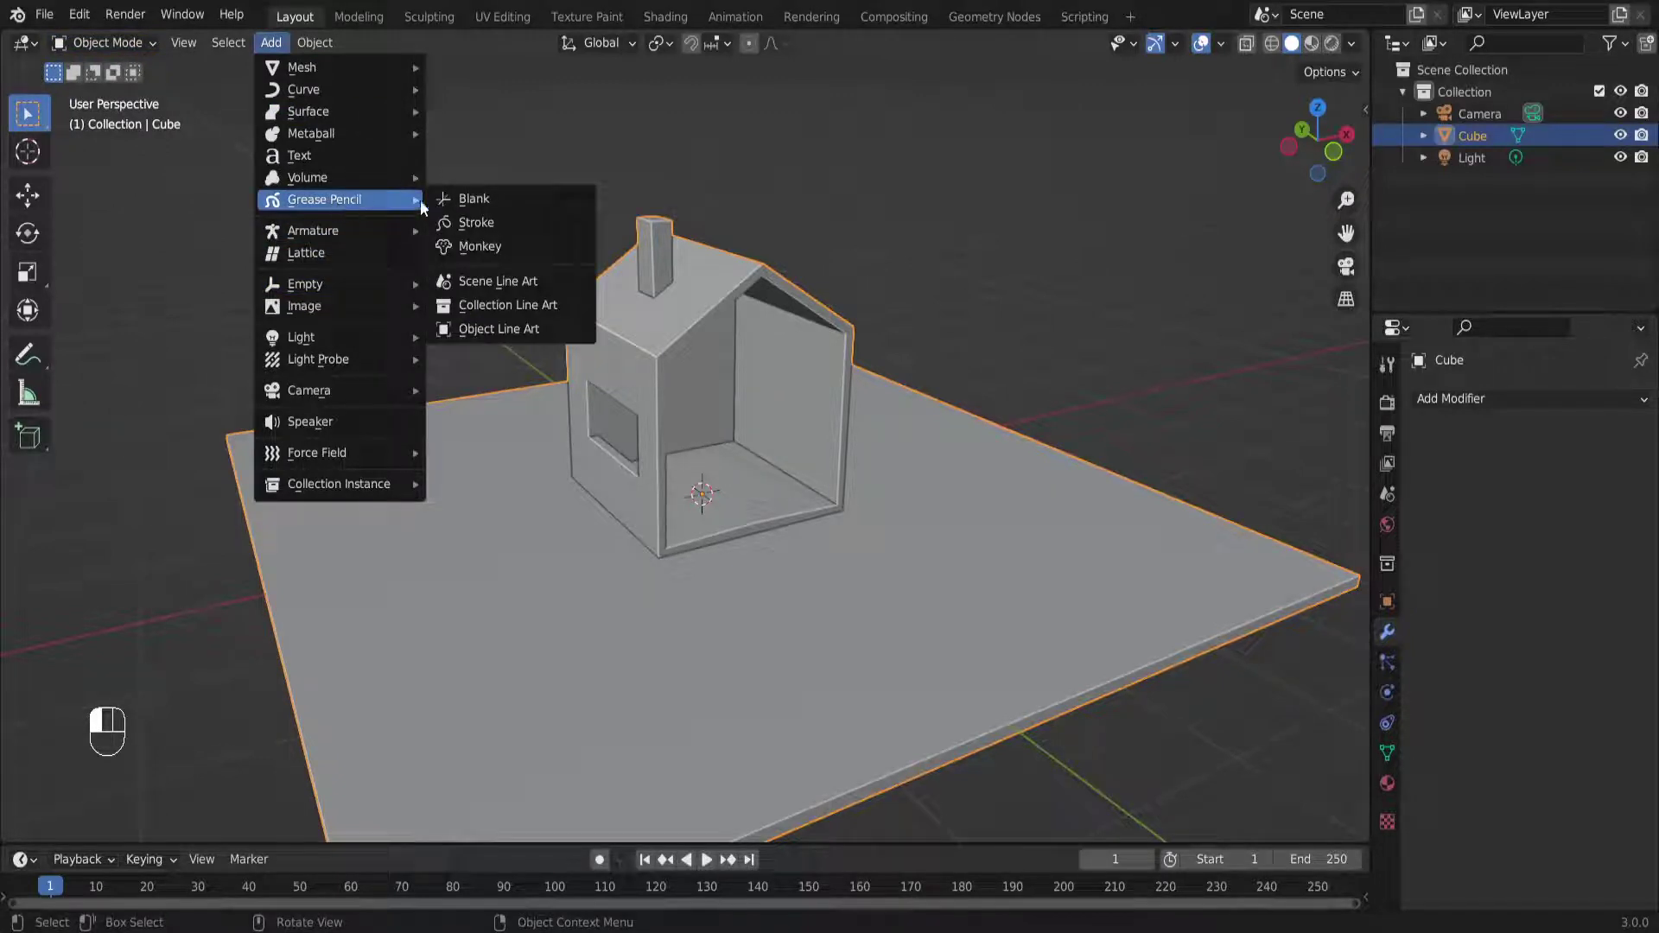
pyautogui.click(477, 202)
pyautogui.moveTo(476, 196); pyautogui.dragTo(866, 448, button='middle')
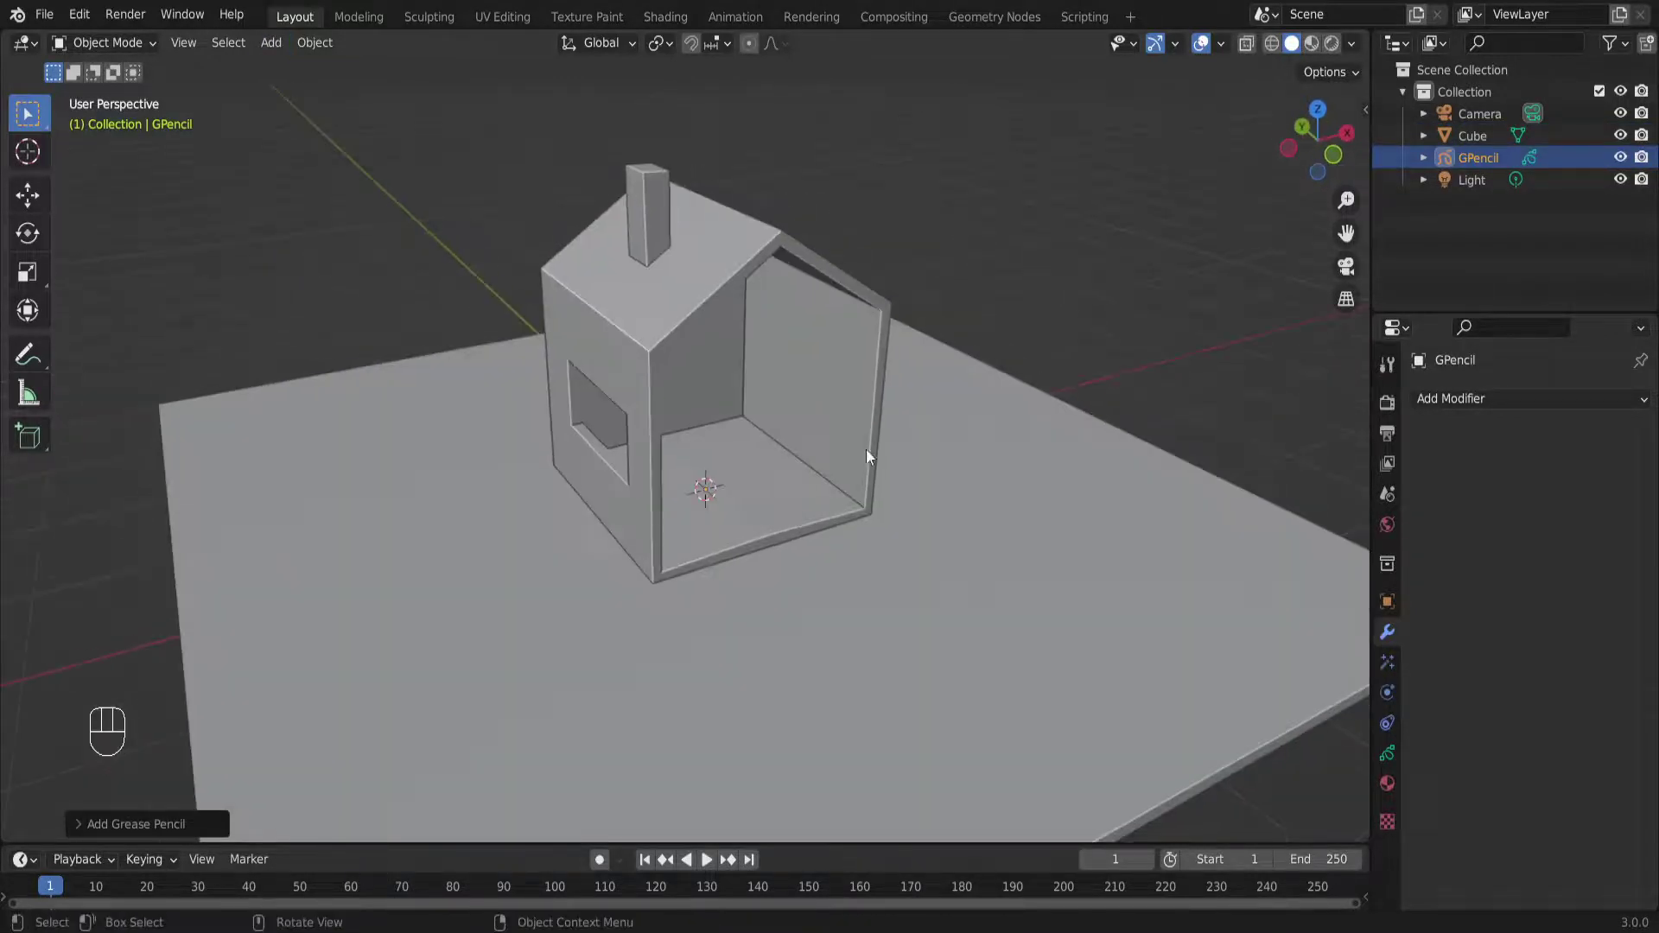
# Look through the Grease Pencil object's layers and its Black material settings
pyautogui.click(1387, 753)
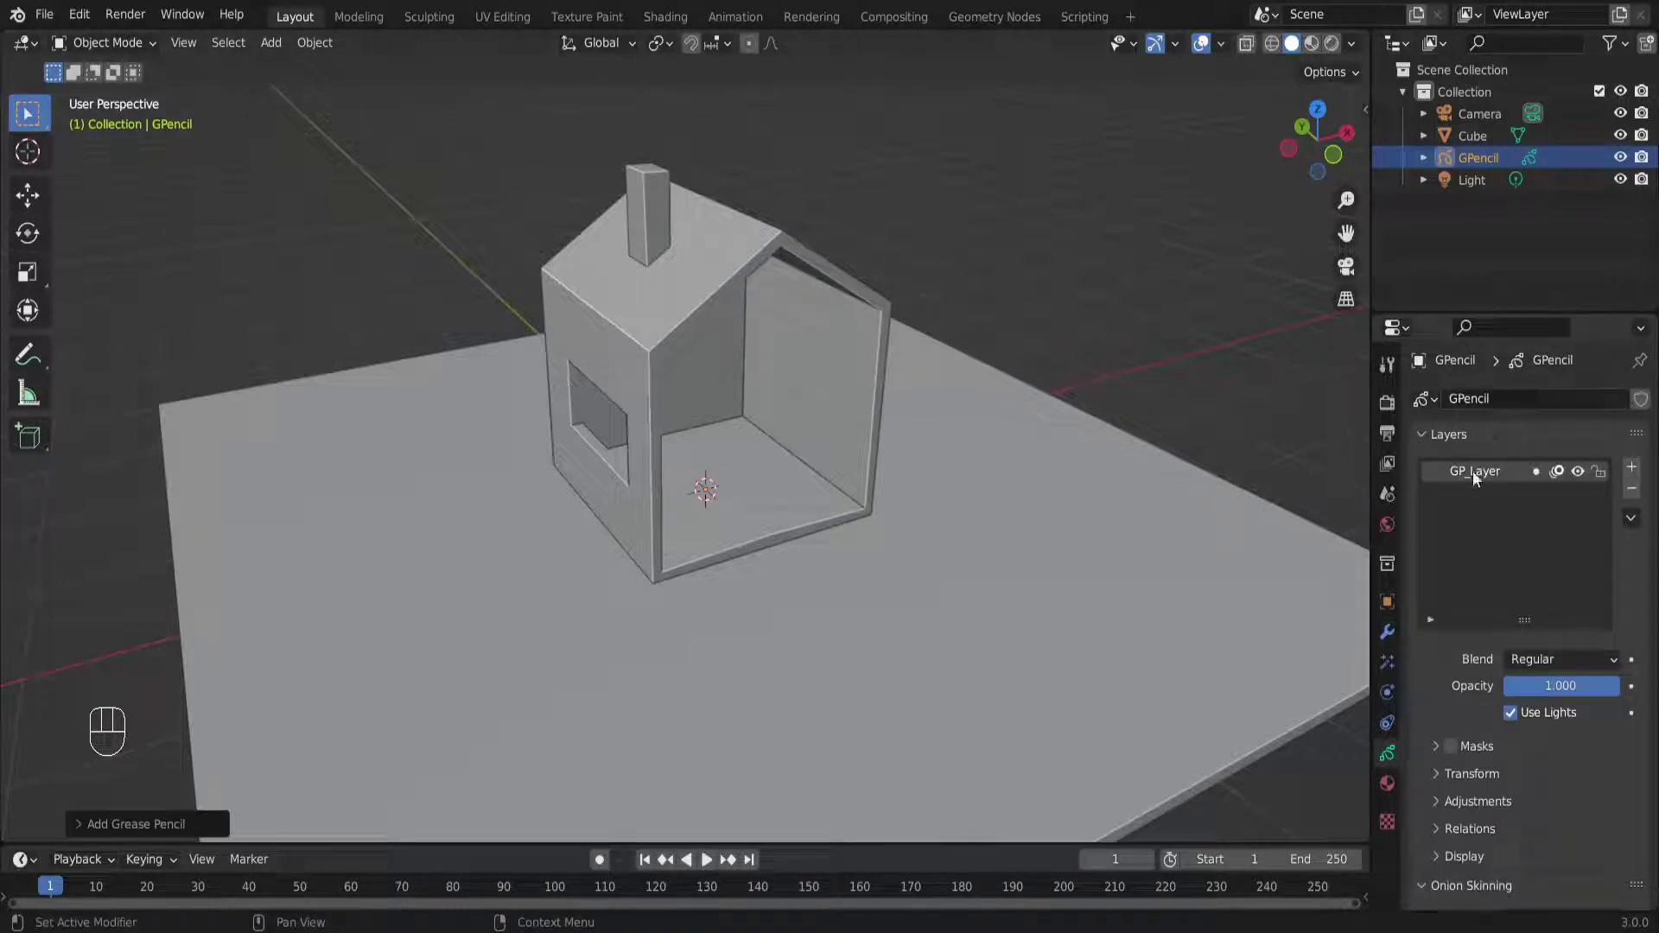
pyautogui.click(1387, 785)
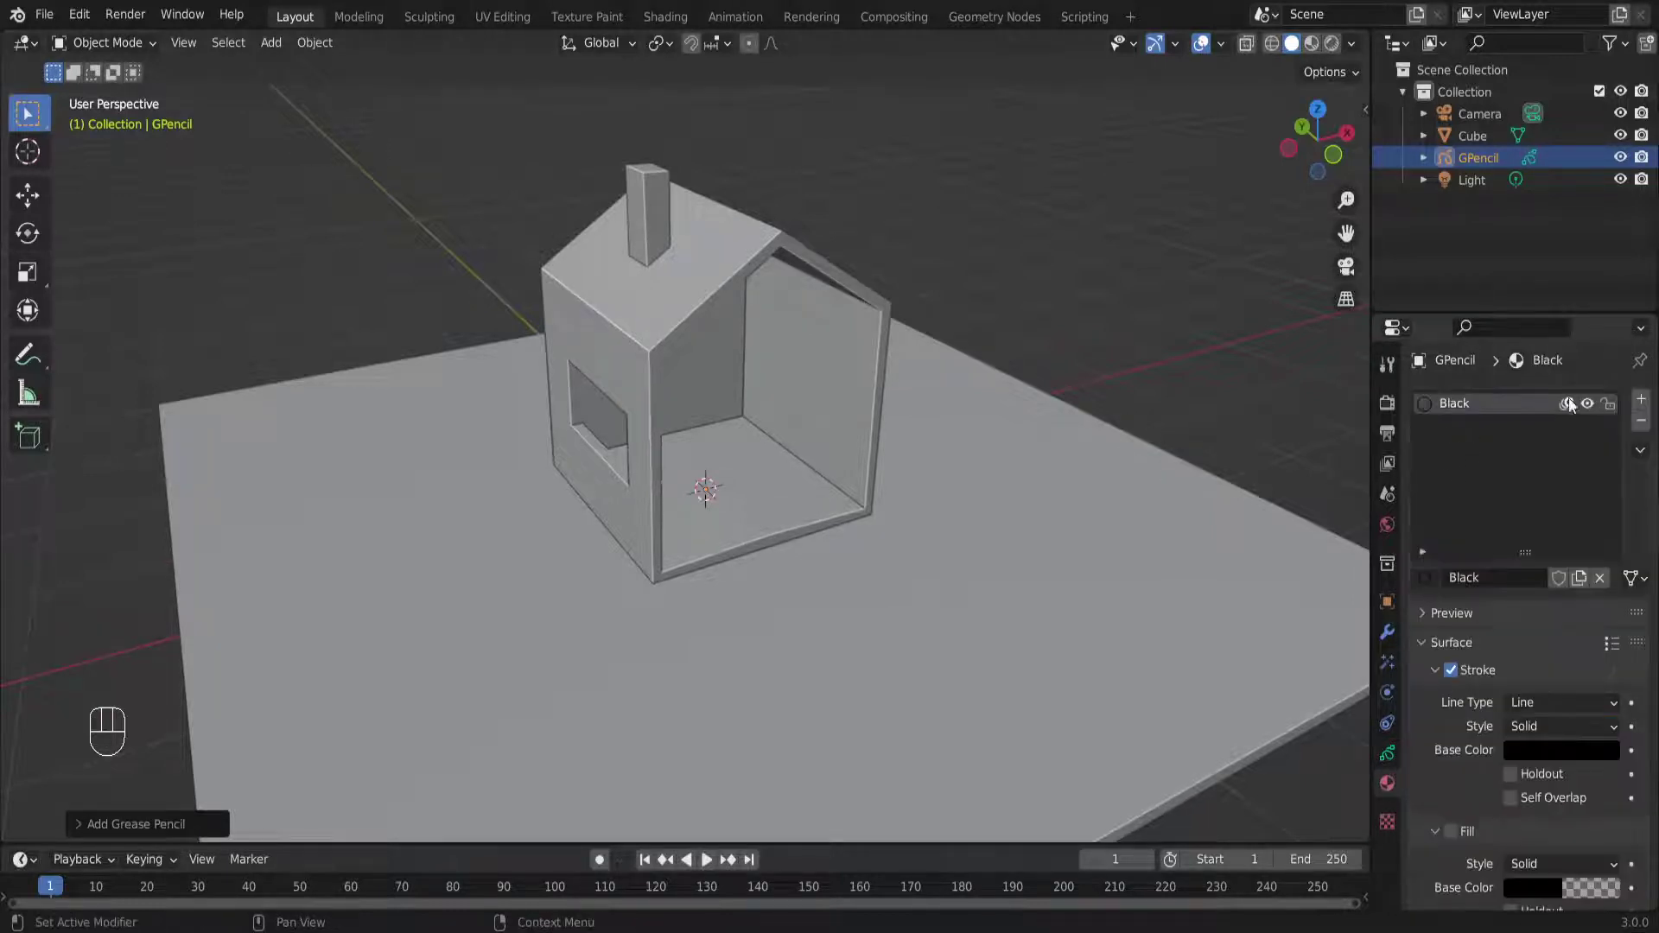
pyautogui.click(1387, 753)
# Switch the Grease Pencil object to Draw Mode with the Draw tool active
pyautogui.moveTo(629, 564); pyautogui.dragTo(630, 506, button='middle')
pyautogui.click(104, 42)
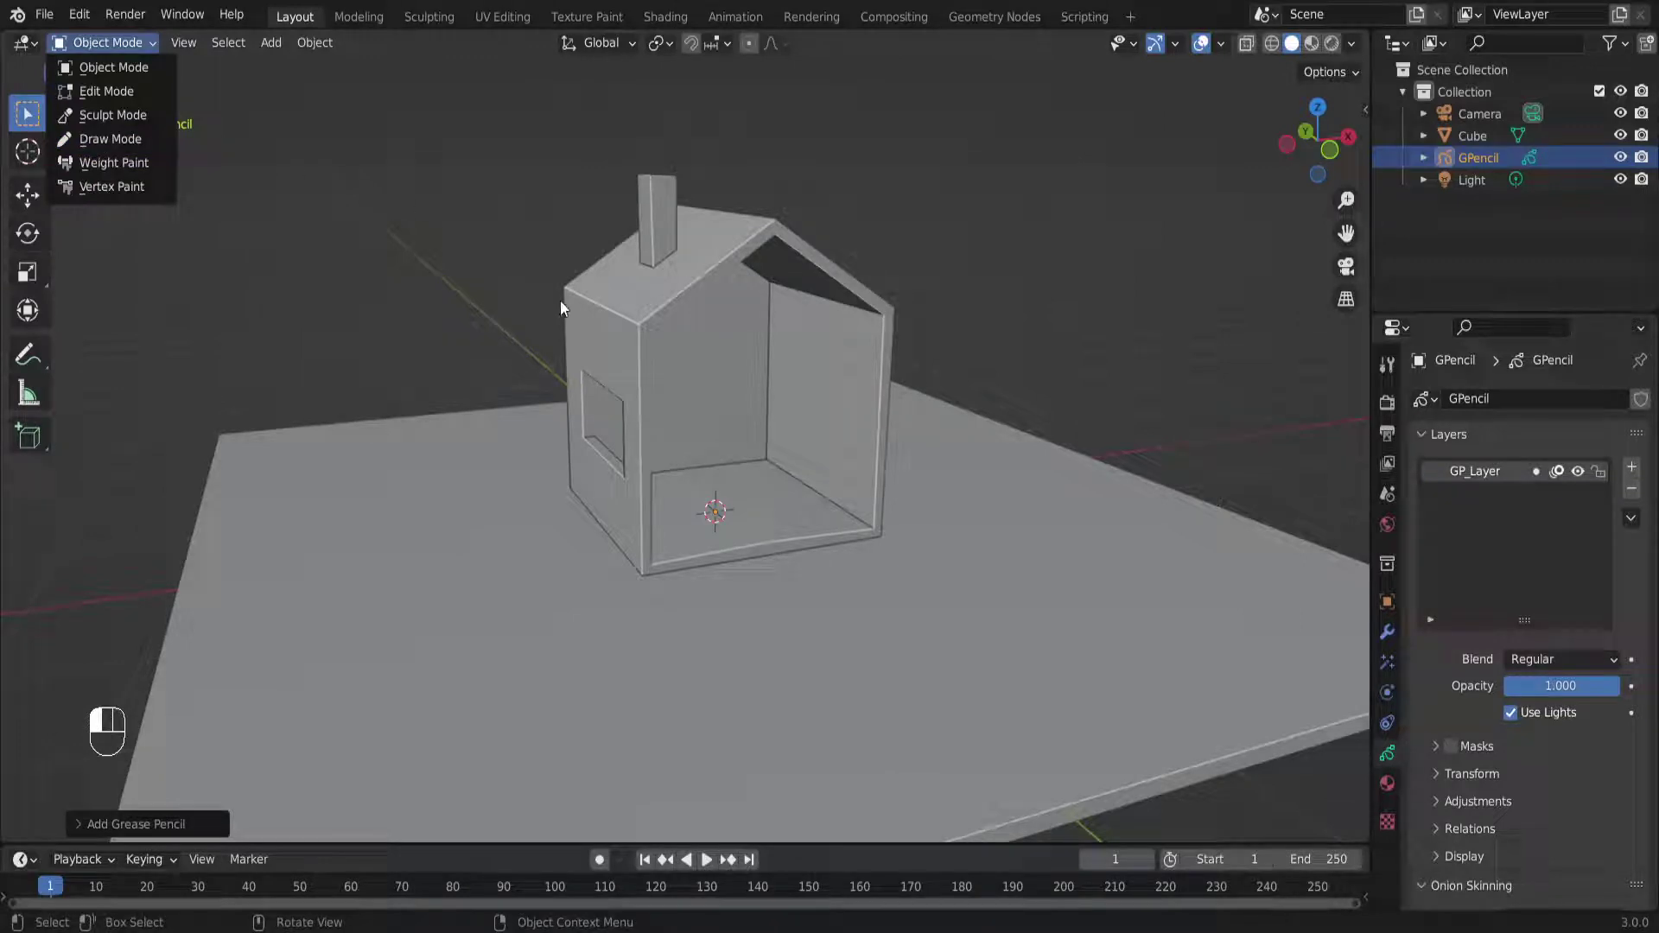
pyautogui.click(107, 138)
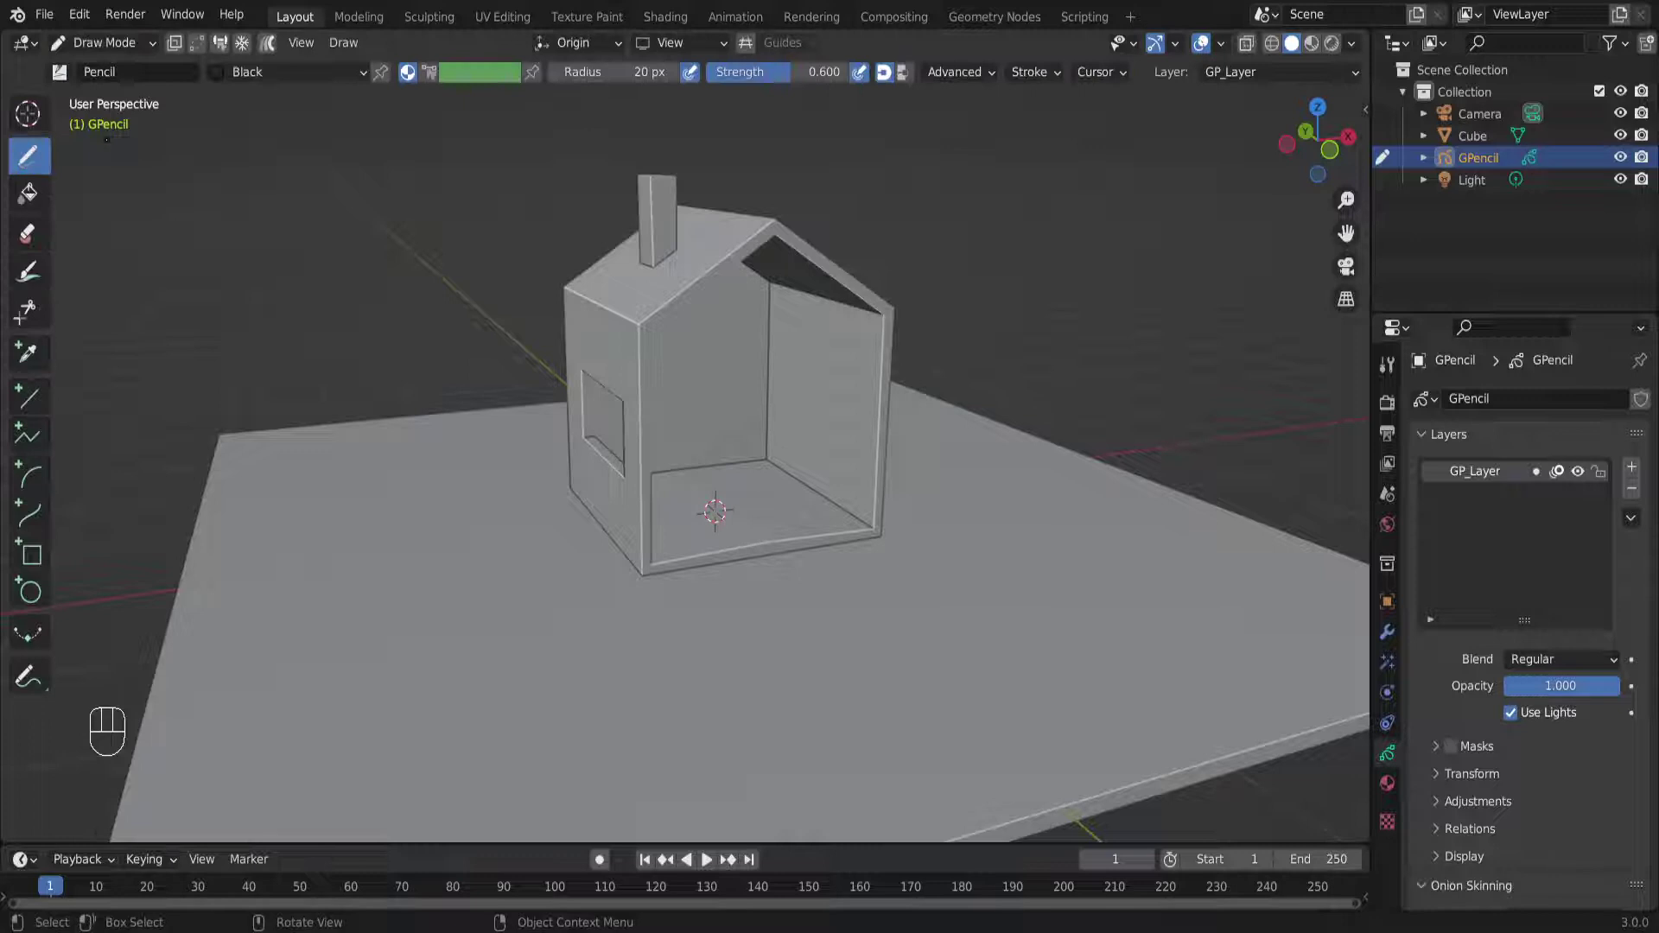
pyautogui.click(19, 155)
pyautogui.click(35, 163)
# Try drawing a freehand Grease Pencil stroke across the house, and undo it
pyautogui.moveTo(464, 481); pyautogui.dragTo(435, 468, button='middle')
pyautogui.moveTo(396, 239)
pyautogui.mouseDown()
pyautogui.moveTo(416, 482)
pyautogui.moveTo(938, 524)
pyautogui.mouseUp()
pyautogui.moveTo(666, 413)
pyautogui.mouseDown(button='middle')
pyautogui.moveTo(709, 456)
pyautogui.moveTo(700, 445)
pyautogui.moveTo(678, 474)
pyautogui.moveTo(675, 406)
pyautogui.mouseUp(button='middle')
pyautogui.hotkey('ctrl', 'z')
pyautogui.scroll(-4, 678, 400)
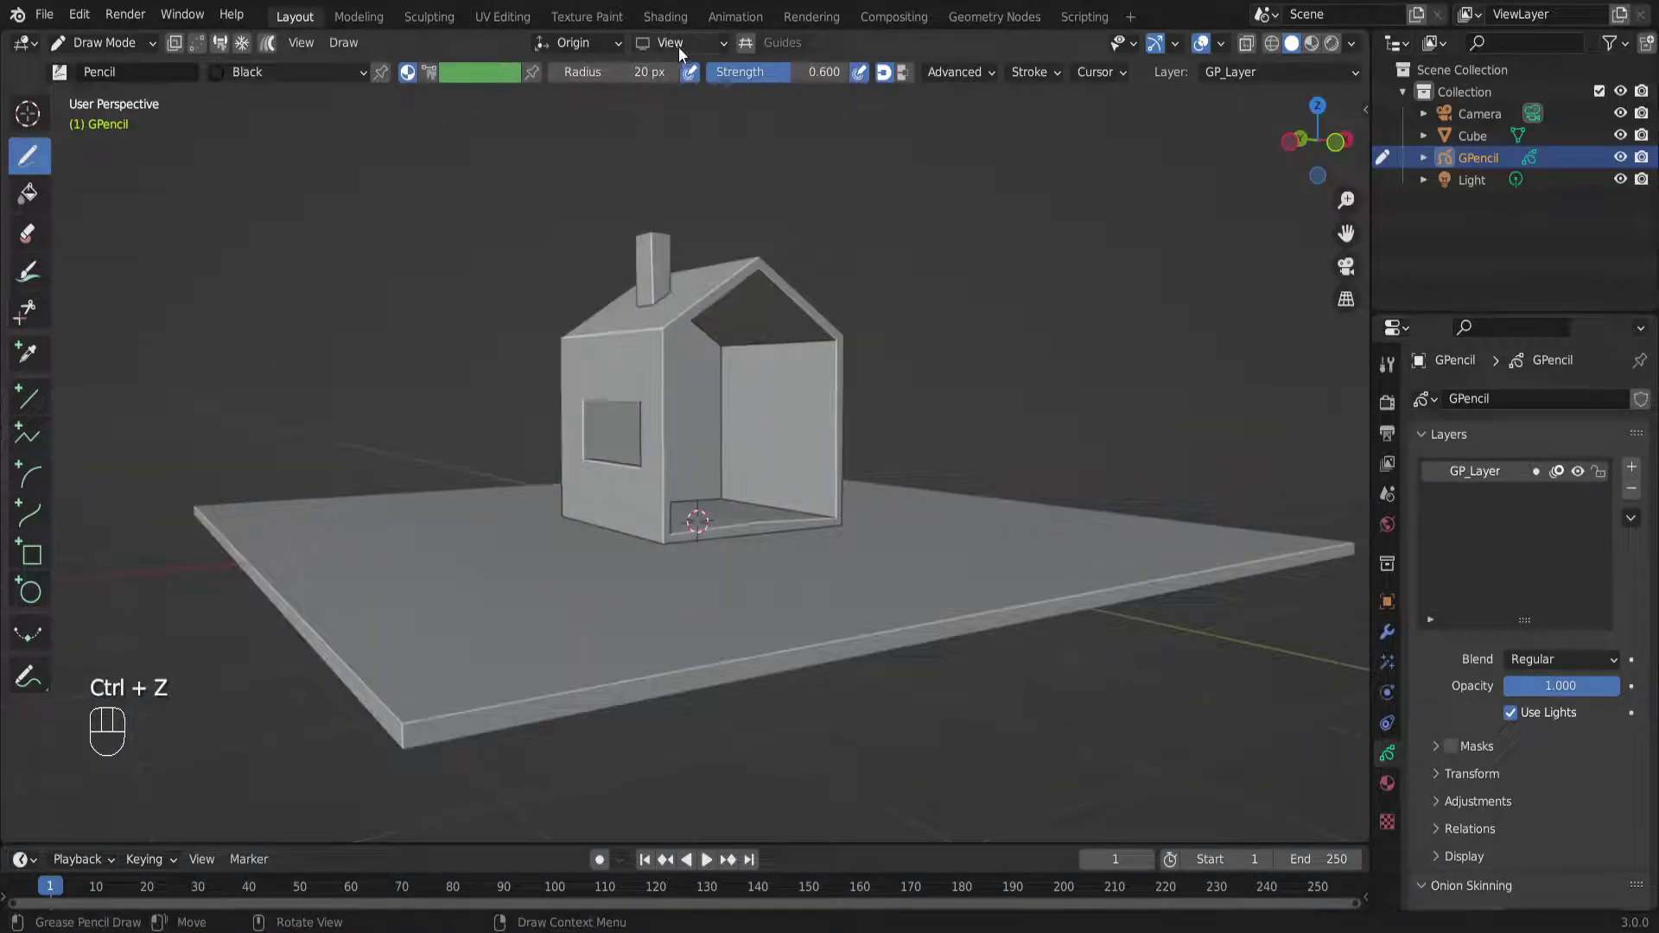
pyautogui.moveTo(690, 359); pyautogui.dragTo(716, 438, button='middle')
pyautogui.scroll(2, 722, 452)
pyautogui.scroll(-1, 704, 452)
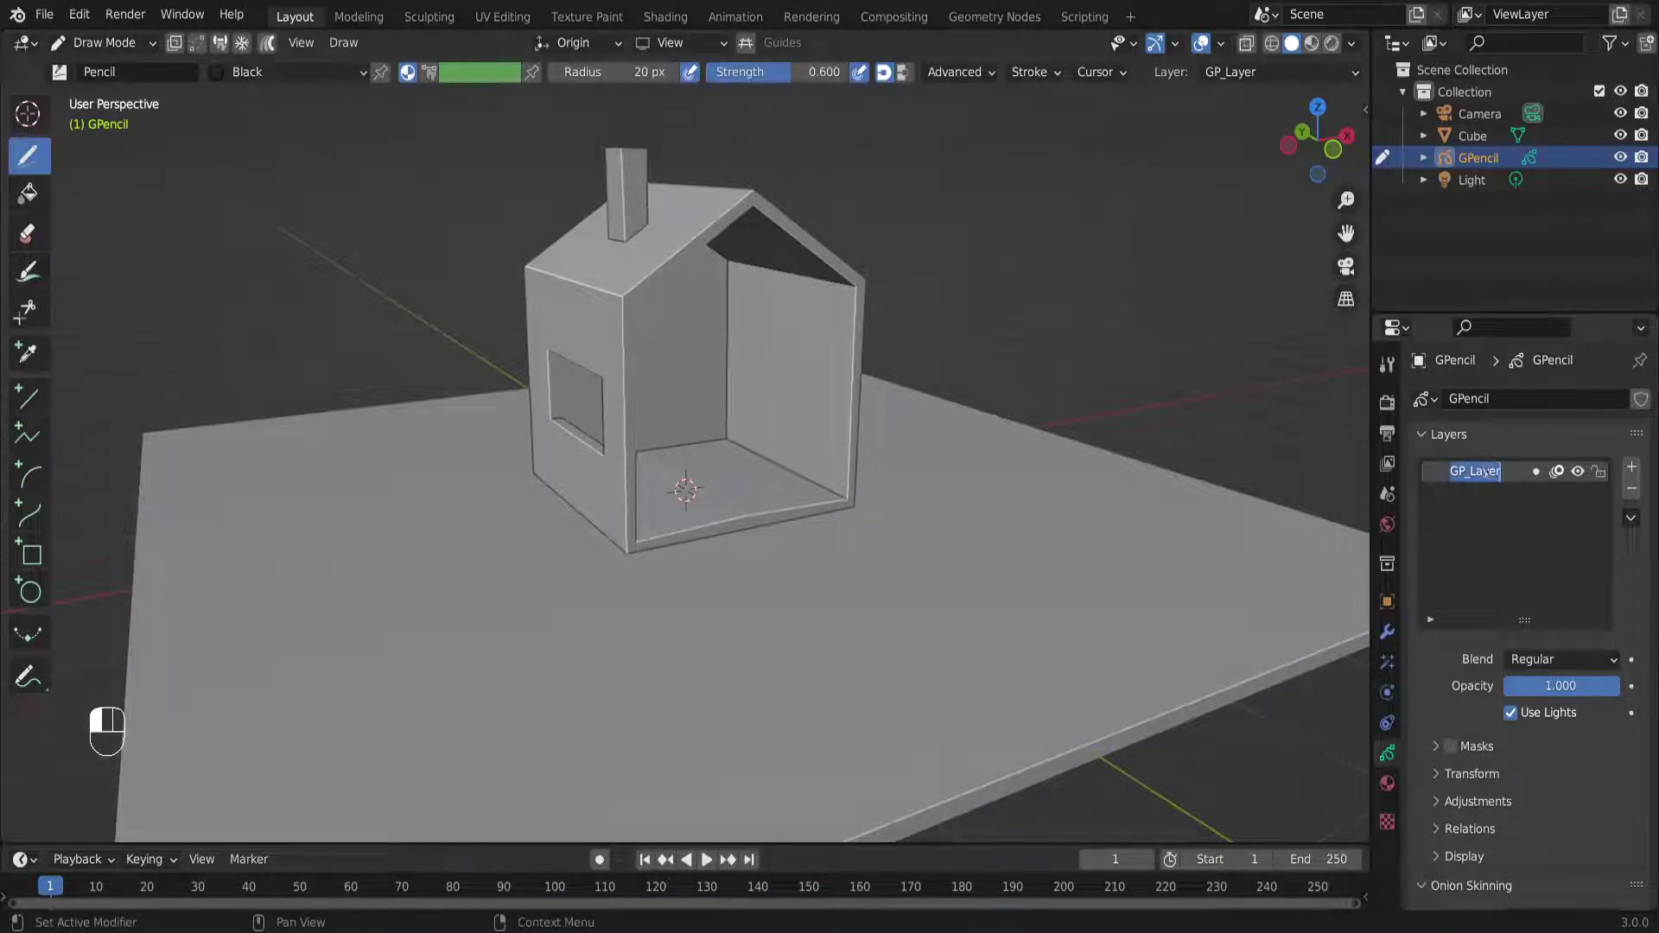
# Rename the Grease Pencil layer to "trazos"
pyautogui.write('trazos')
pyautogui.press('Return')
pyautogui.moveTo(899, 434); pyautogui.dragTo(881, 425, button='middle')
# Draw freehand test strokes around the house on the trazos layer and toggle the layer's visibility off and on
pyautogui.moveTo(447, 459); pyautogui.dragTo(555, 484)
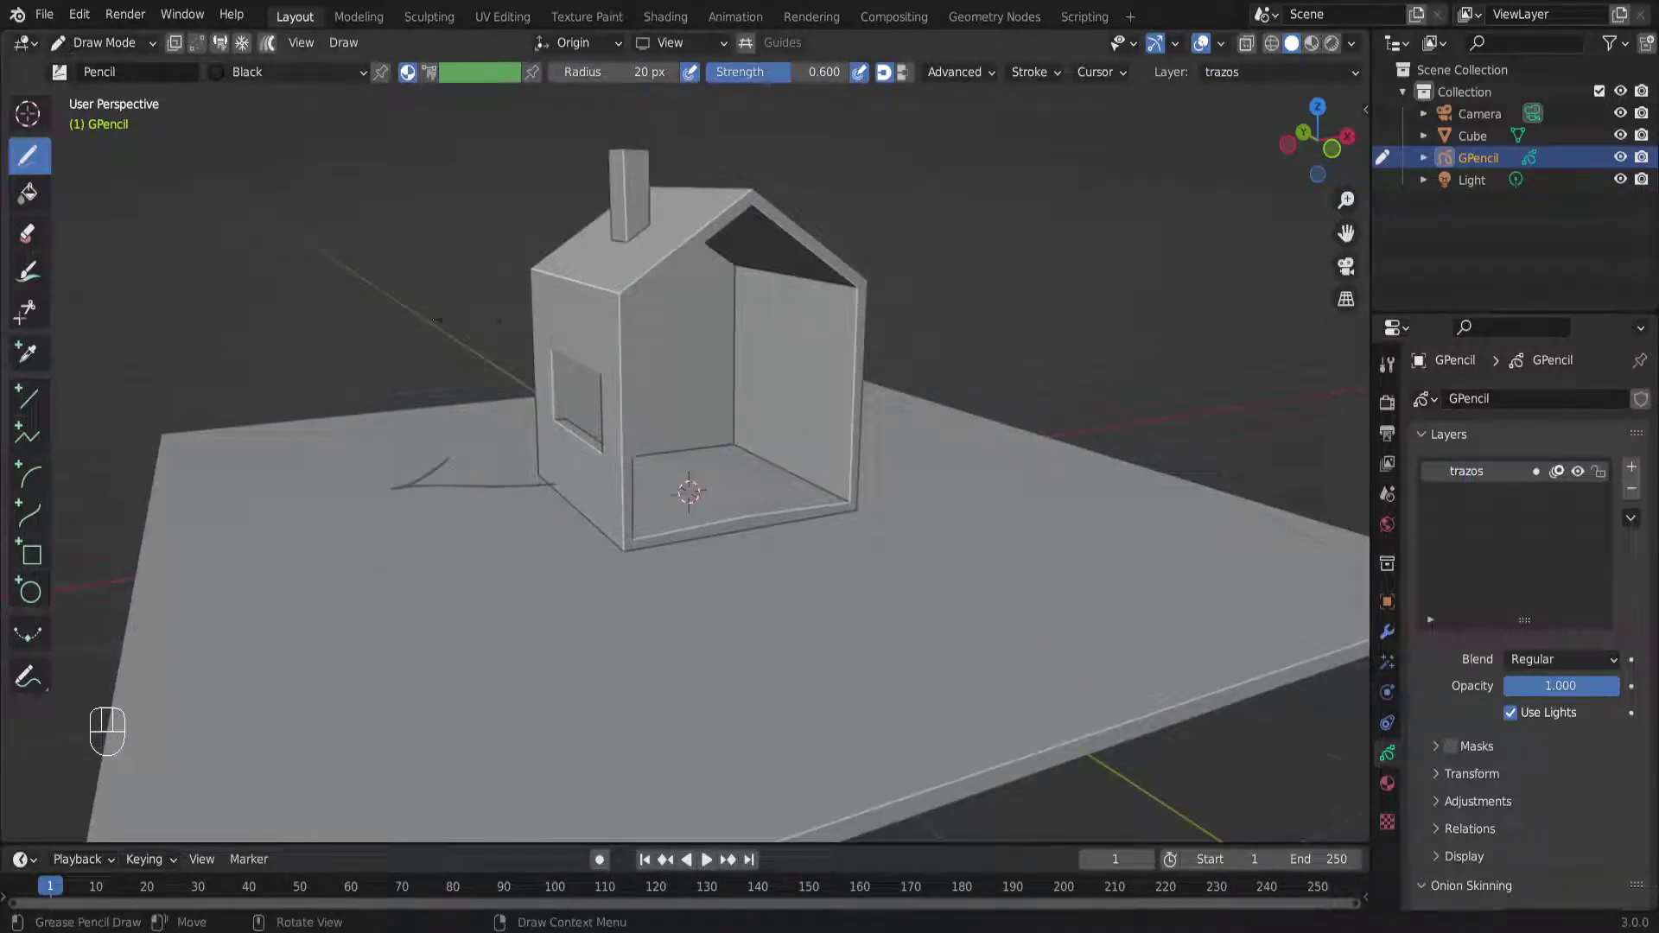
pyautogui.hotkey('ctrl', 'z')
pyautogui.moveTo(313, 223)
pyautogui.mouseDown()
pyautogui.moveTo(542, 420)
pyautogui.moveTo(795, 335)
pyautogui.moveTo(925, 414)
pyautogui.mouseUp()
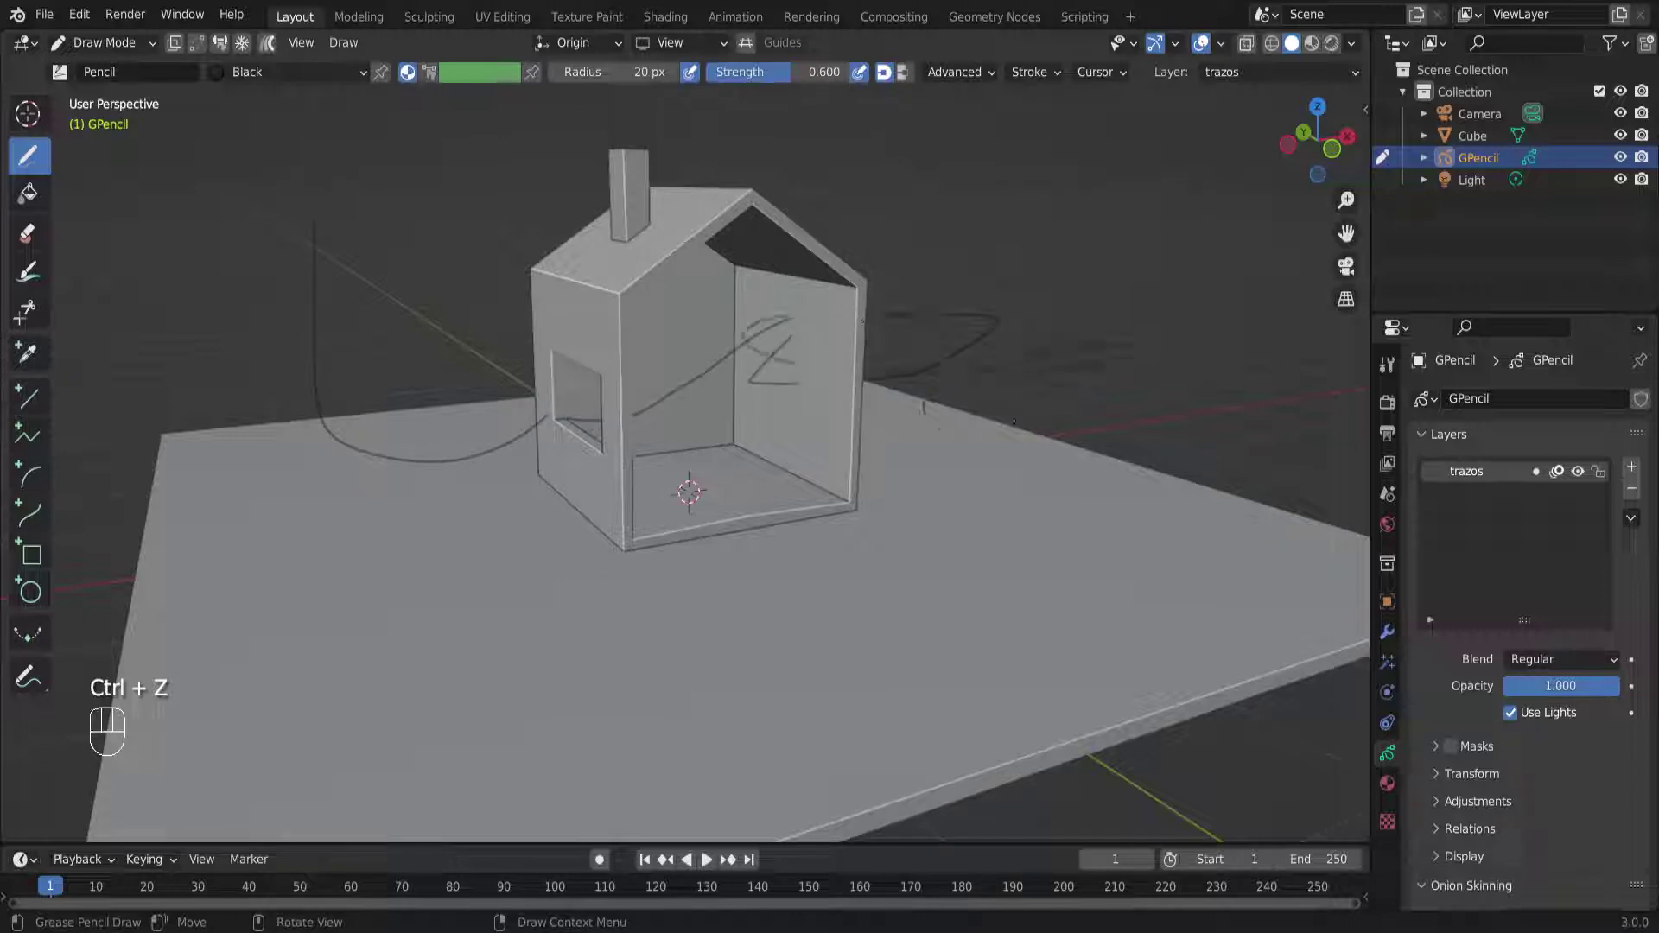
pyautogui.click(1578, 472)
pyautogui.click(1578, 472)
pyautogui.click(1578, 472)
pyautogui.click(1578, 472)
# Erase the test strokes with the Eraser set to Stroke mode, and return to the Draw tool
pyautogui.click(27, 233)
pyautogui.moveTo(314, 367); pyautogui.dragTo(322, 315)
pyautogui.click(569, 71)
pyautogui.click(321, 279)
pyautogui.click(35, 156)
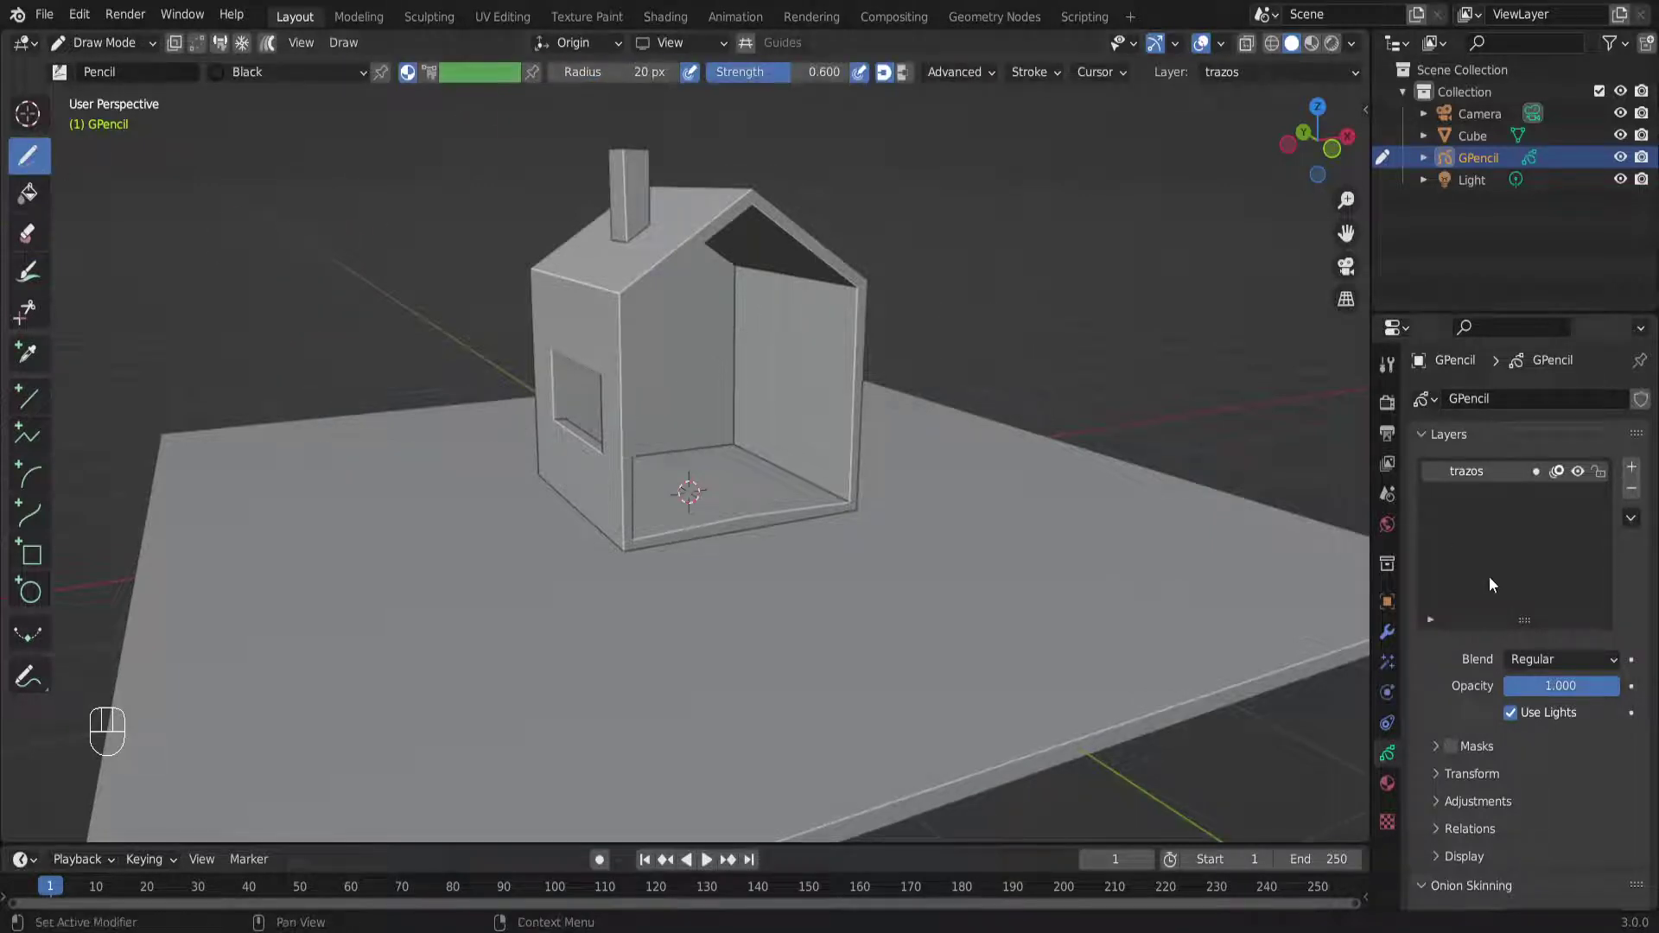
# Rename the Grease Pencil object's Black material to "negro"
pyautogui.click(1387, 785)
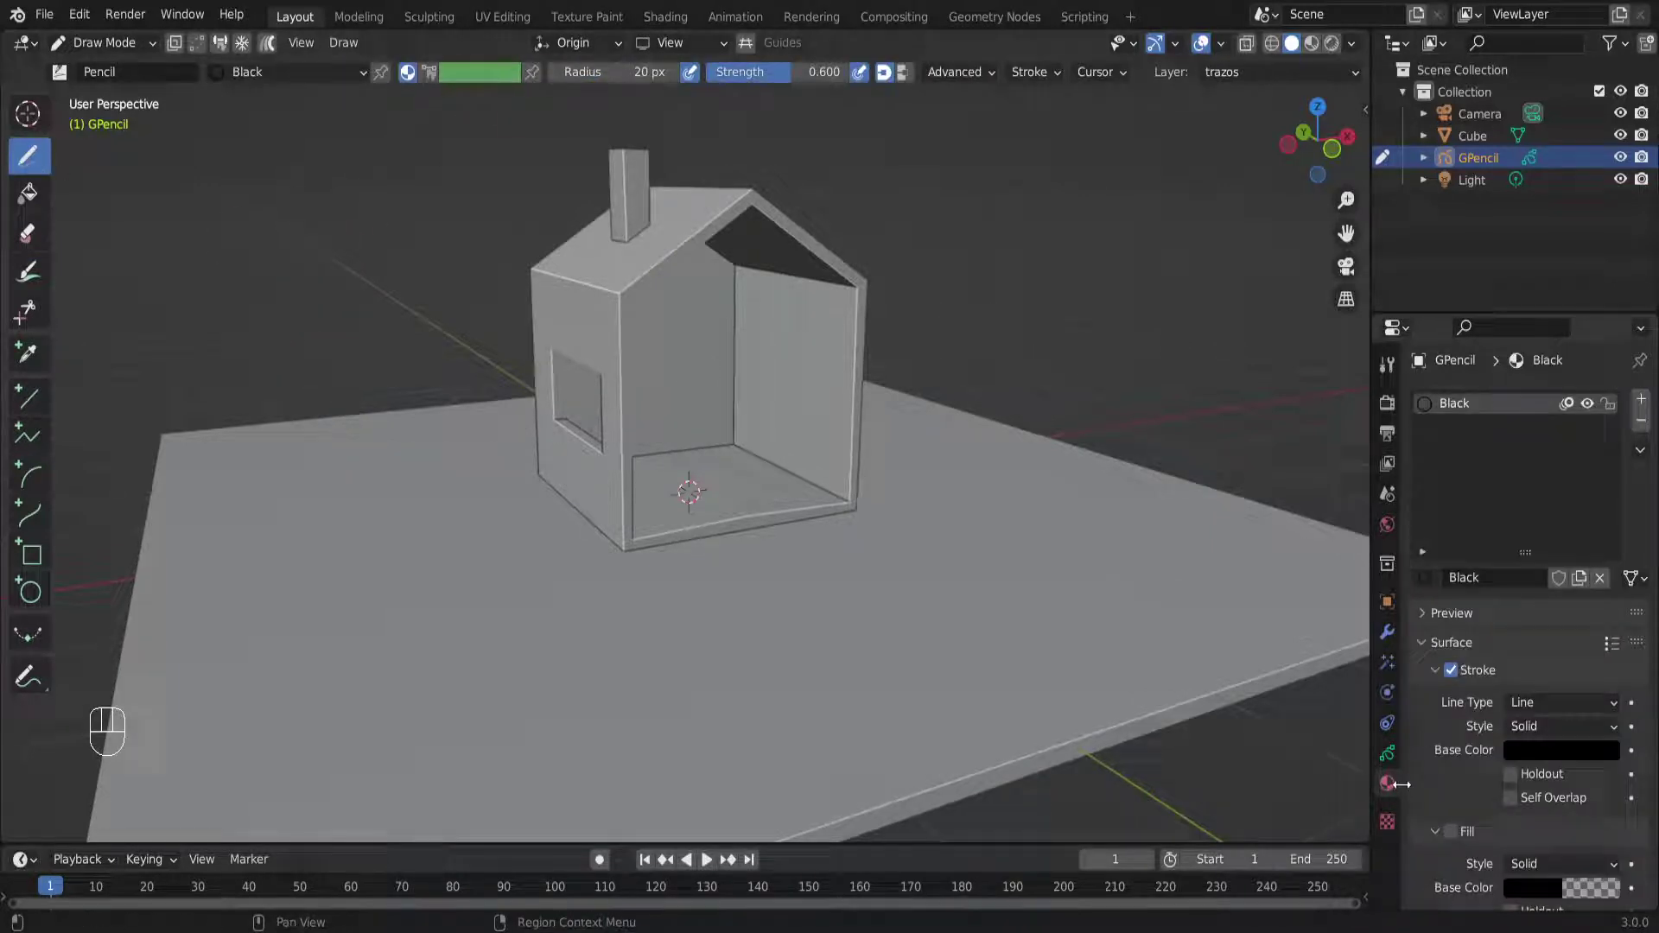
pyautogui.doubleClick(1451, 402)
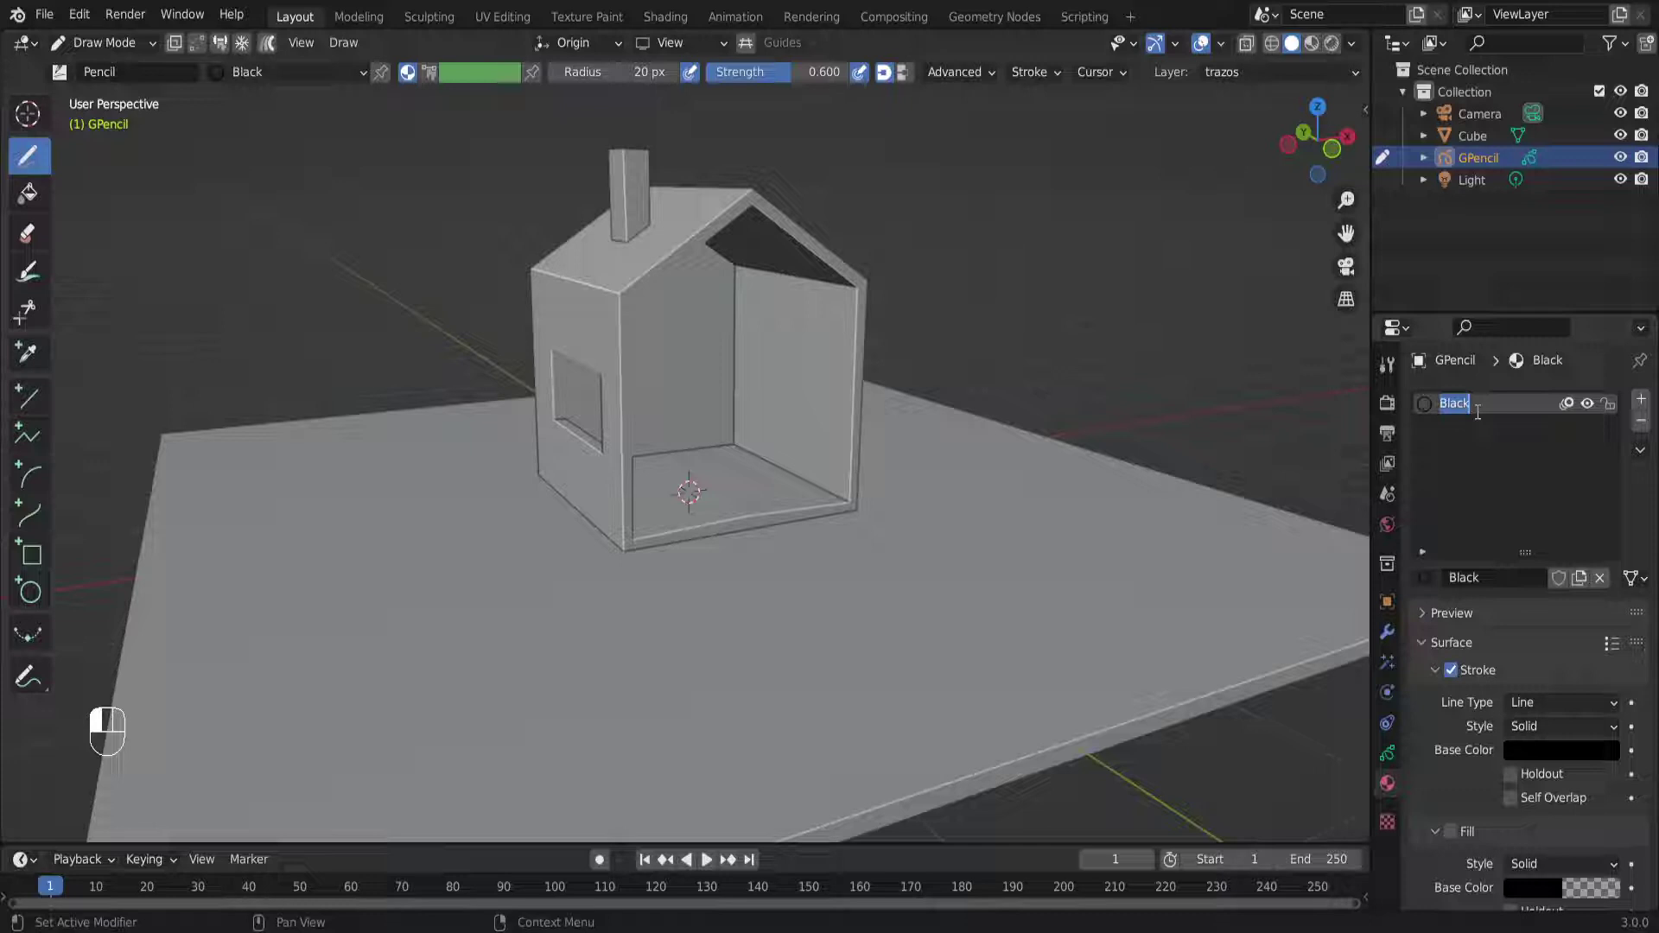
pyautogui.write('negro')
pyautogui.press('Return')
# Set the Pencil brush strength to 1.000, and try a freehand stroke over the open front of the house, undoing it
pyautogui.scroll(2, 814, 299)
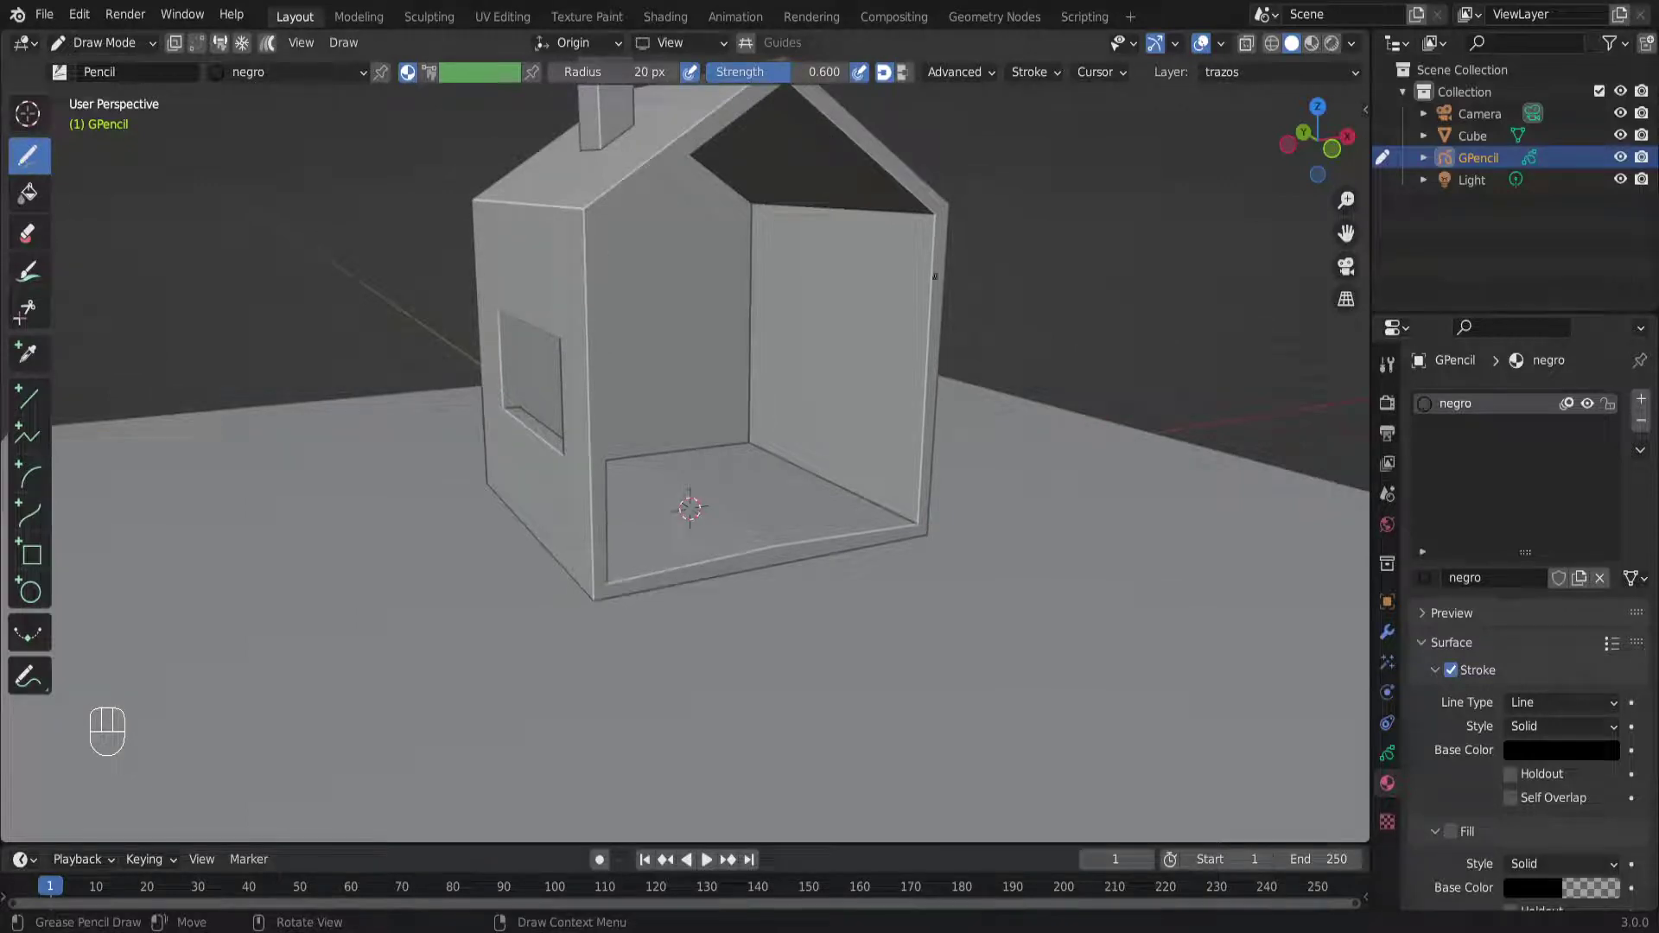
pyautogui.scroll(-3, 796, 385)
pyautogui.keyDown('shift'); pyautogui.moveTo(796, 385); pyautogui.dragTo(796, 498, button='middle'); pyautogui.keyUp('shift')
pyautogui.moveTo(659, 470)
pyautogui.mouseDown(button='middle')
pyautogui.moveTo(734, 466)
pyautogui.moveTo(710, 409)
pyautogui.moveTo(663, 371)
pyautogui.moveTo(682, 474)
pyautogui.mouseUp(button='middle')
pyautogui.scroll(3, 710, 412)
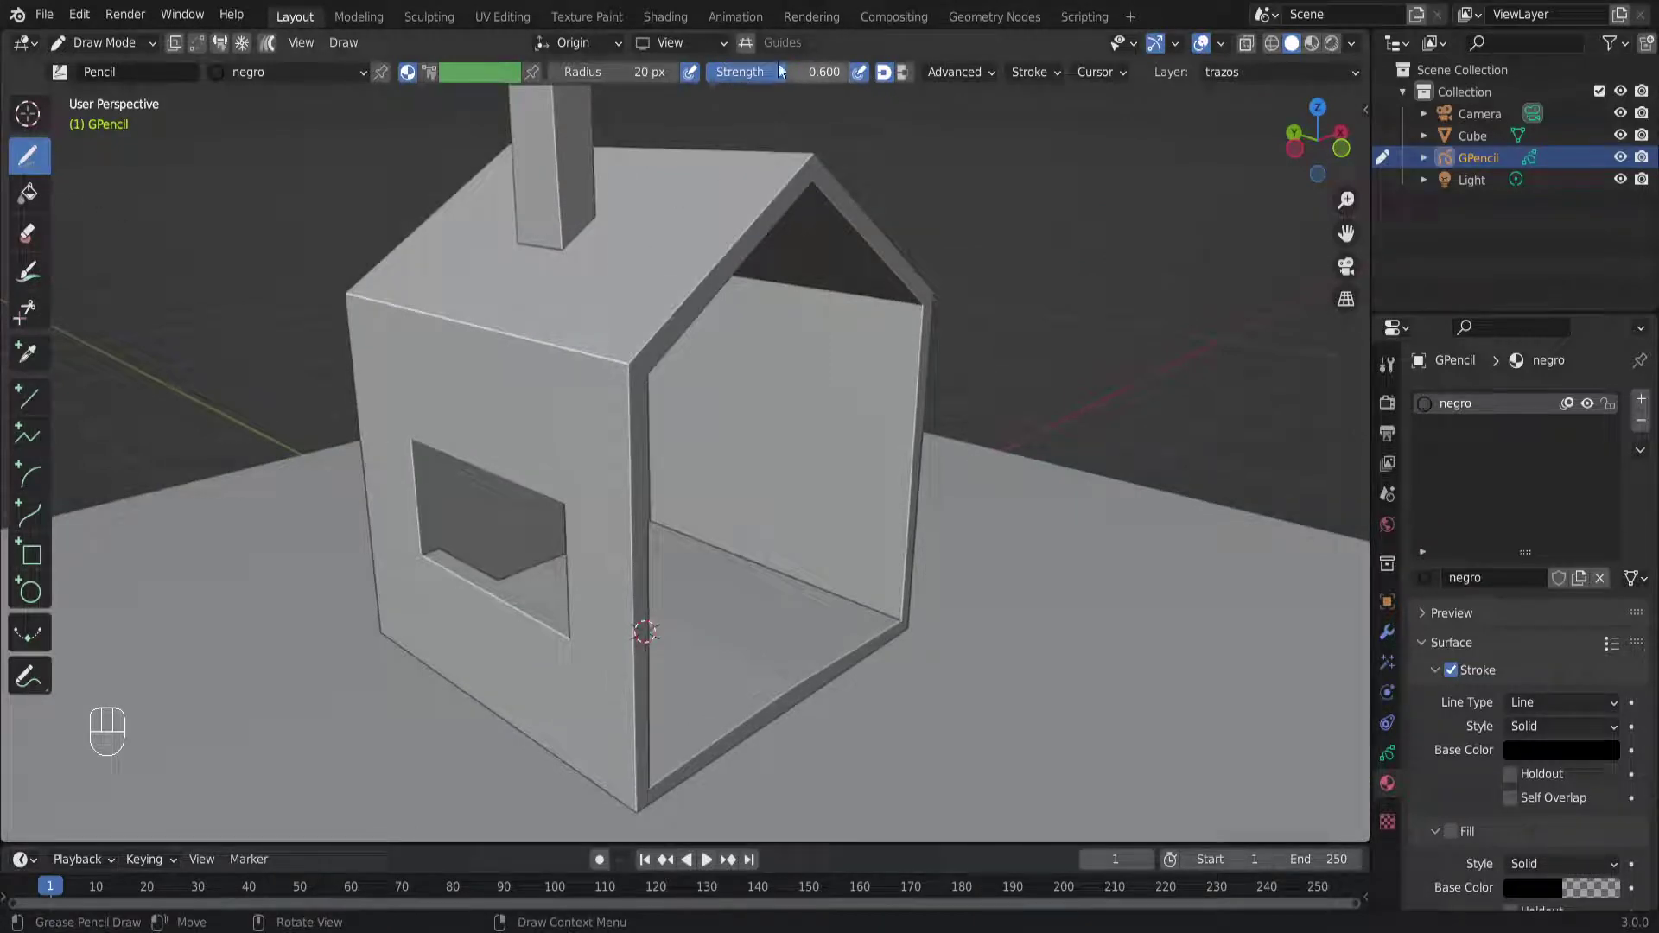
pyautogui.moveTo(782, 76); pyautogui.dragTo(844, 79)
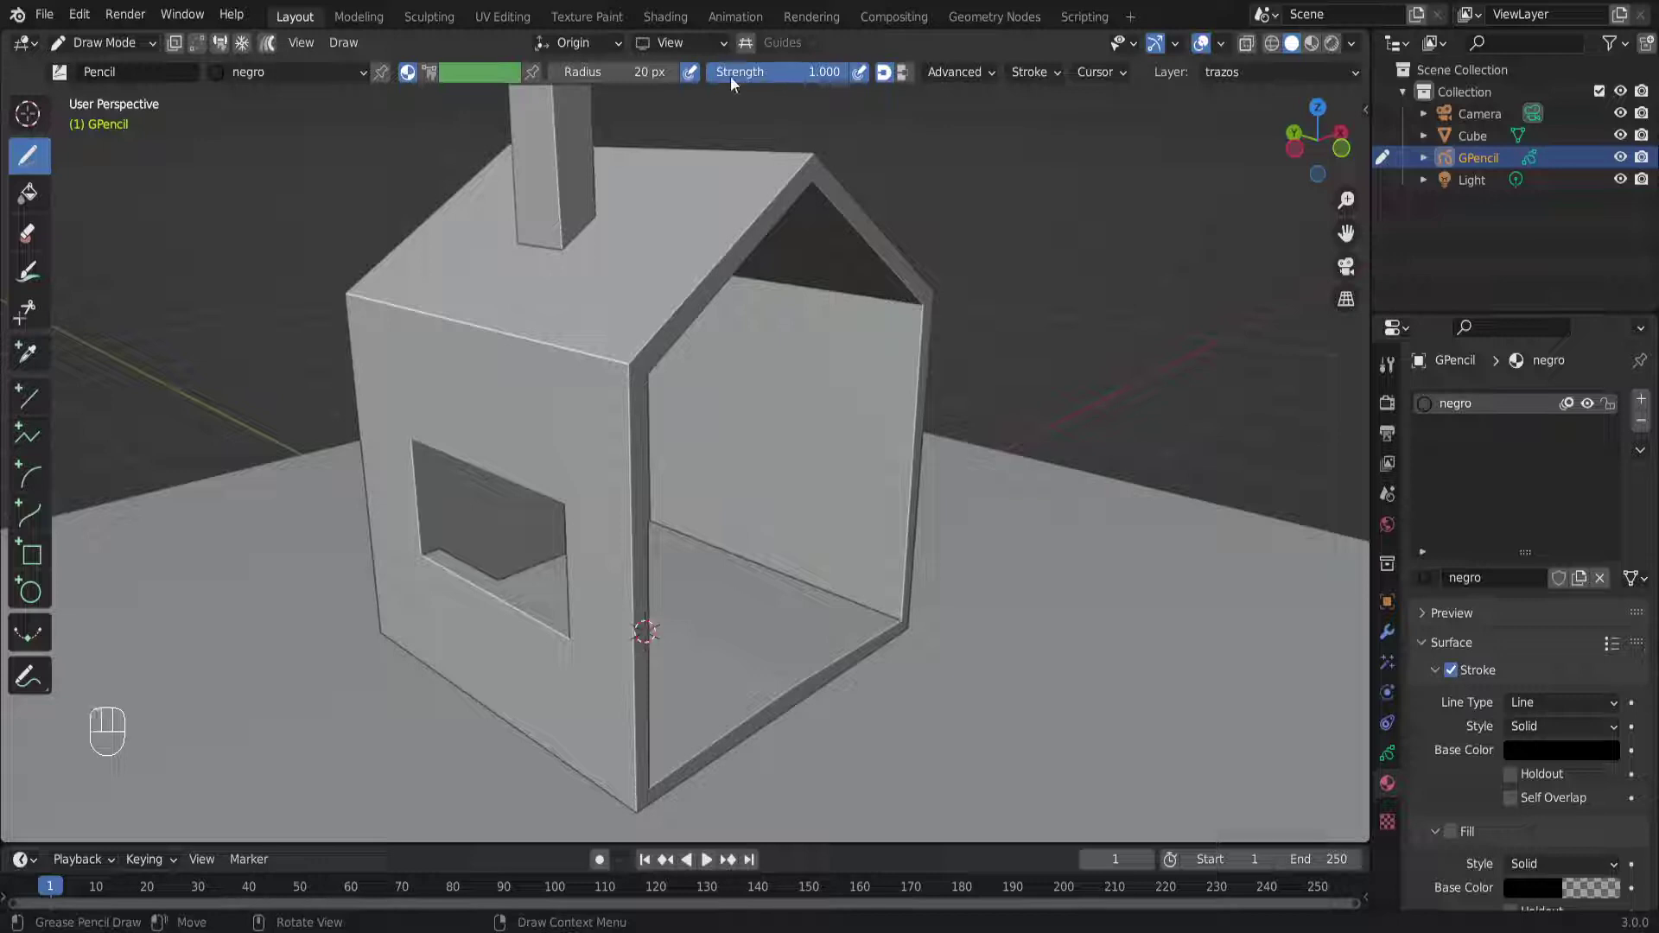
pyautogui.hotkey('ctrl', 'z')
pyautogui.moveTo(1016, 186); pyautogui.dragTo(896, 448)
pyautogui.hotkey('ctrl', 'z')
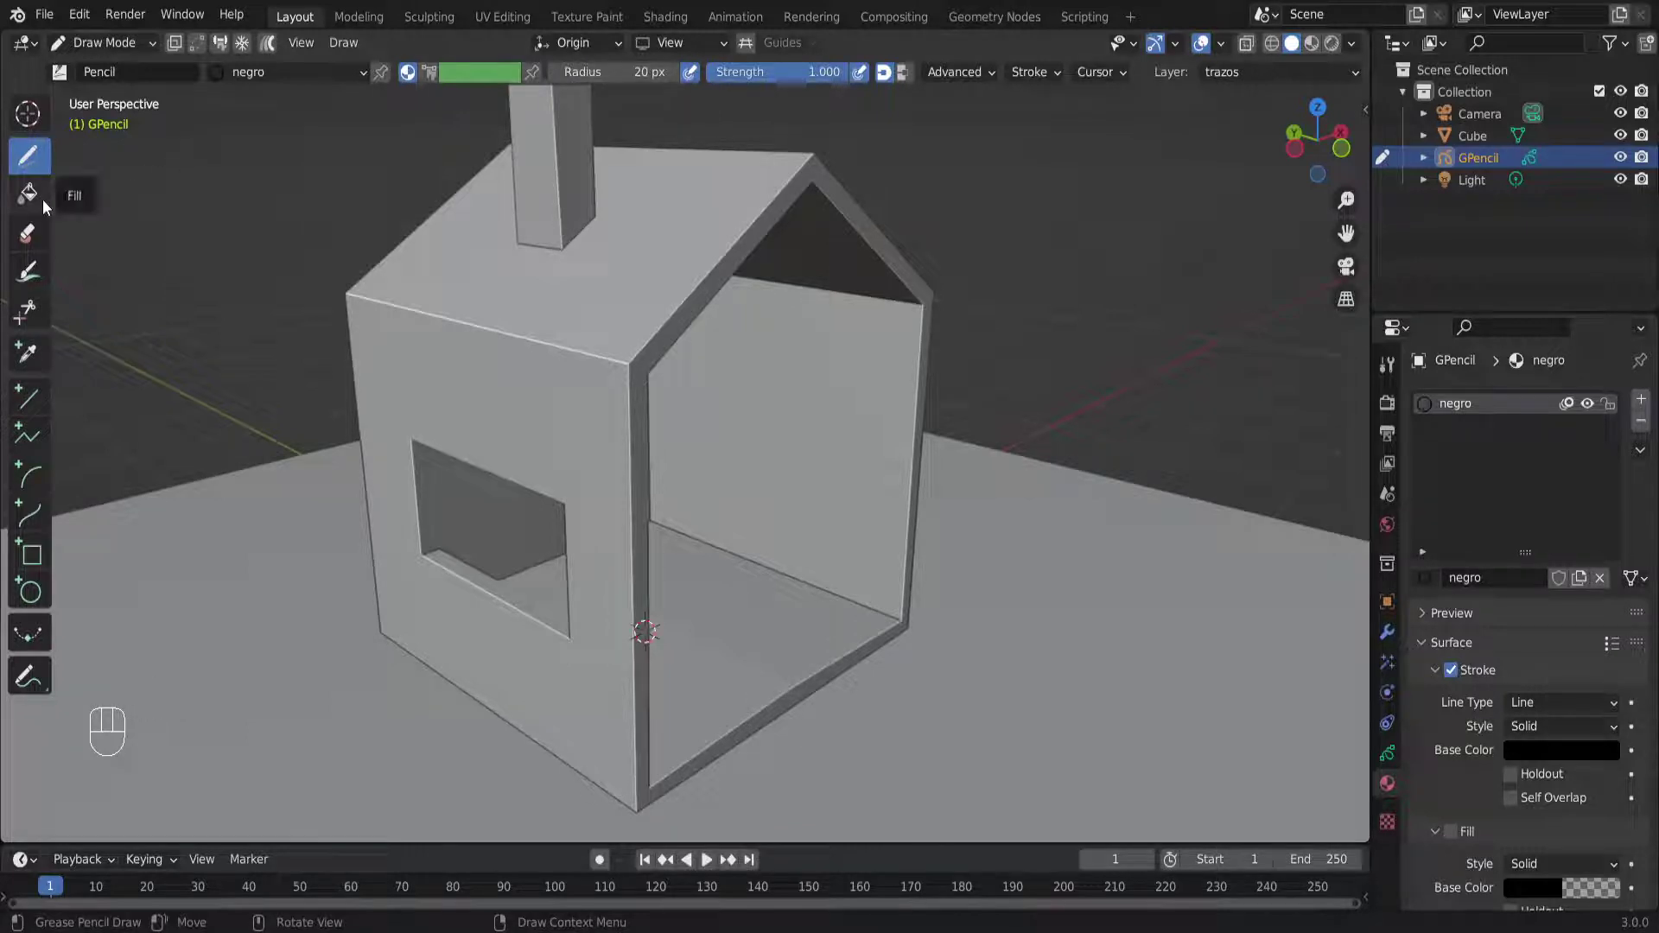
# Set the stroke placement to Surface with an offset of 0.03
pyautogui.click(581, 44)
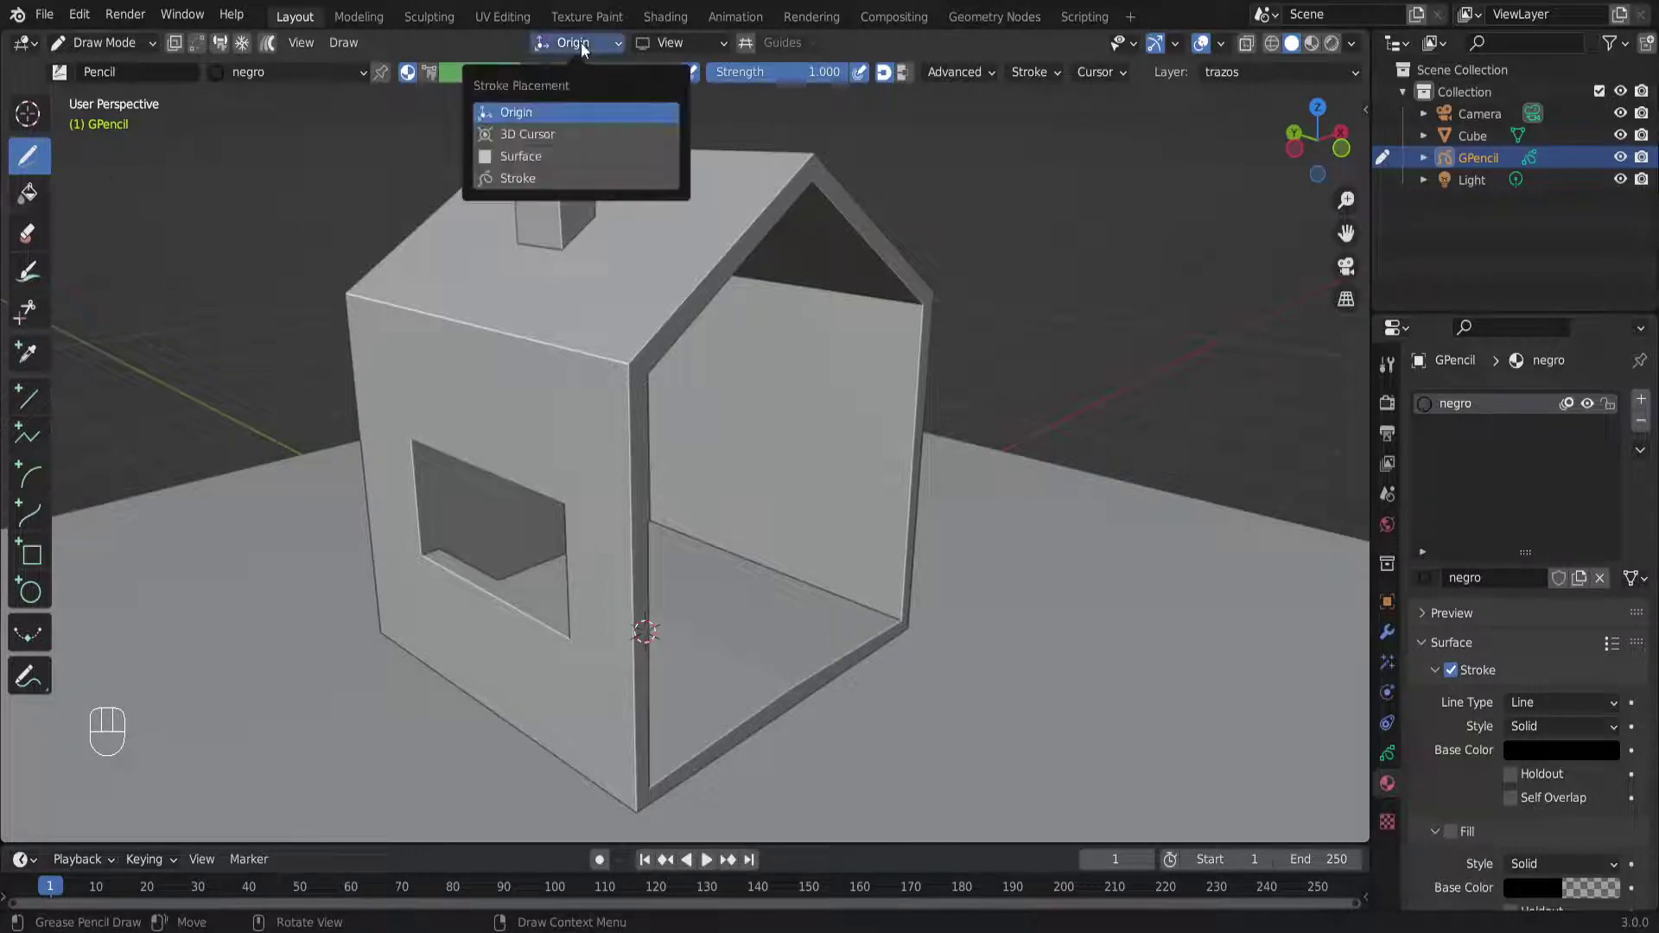
pyautogui.click(518, 156)
pyautogui.click(515, 232)
pyautogui.moveTo(498, 232); pyautogui.dragTo(533, 230)
pyautogui.press('BackSpace')
pyautogui.press('BackSpace')
pyautogui.write('03')
pyautogui.press('Return')
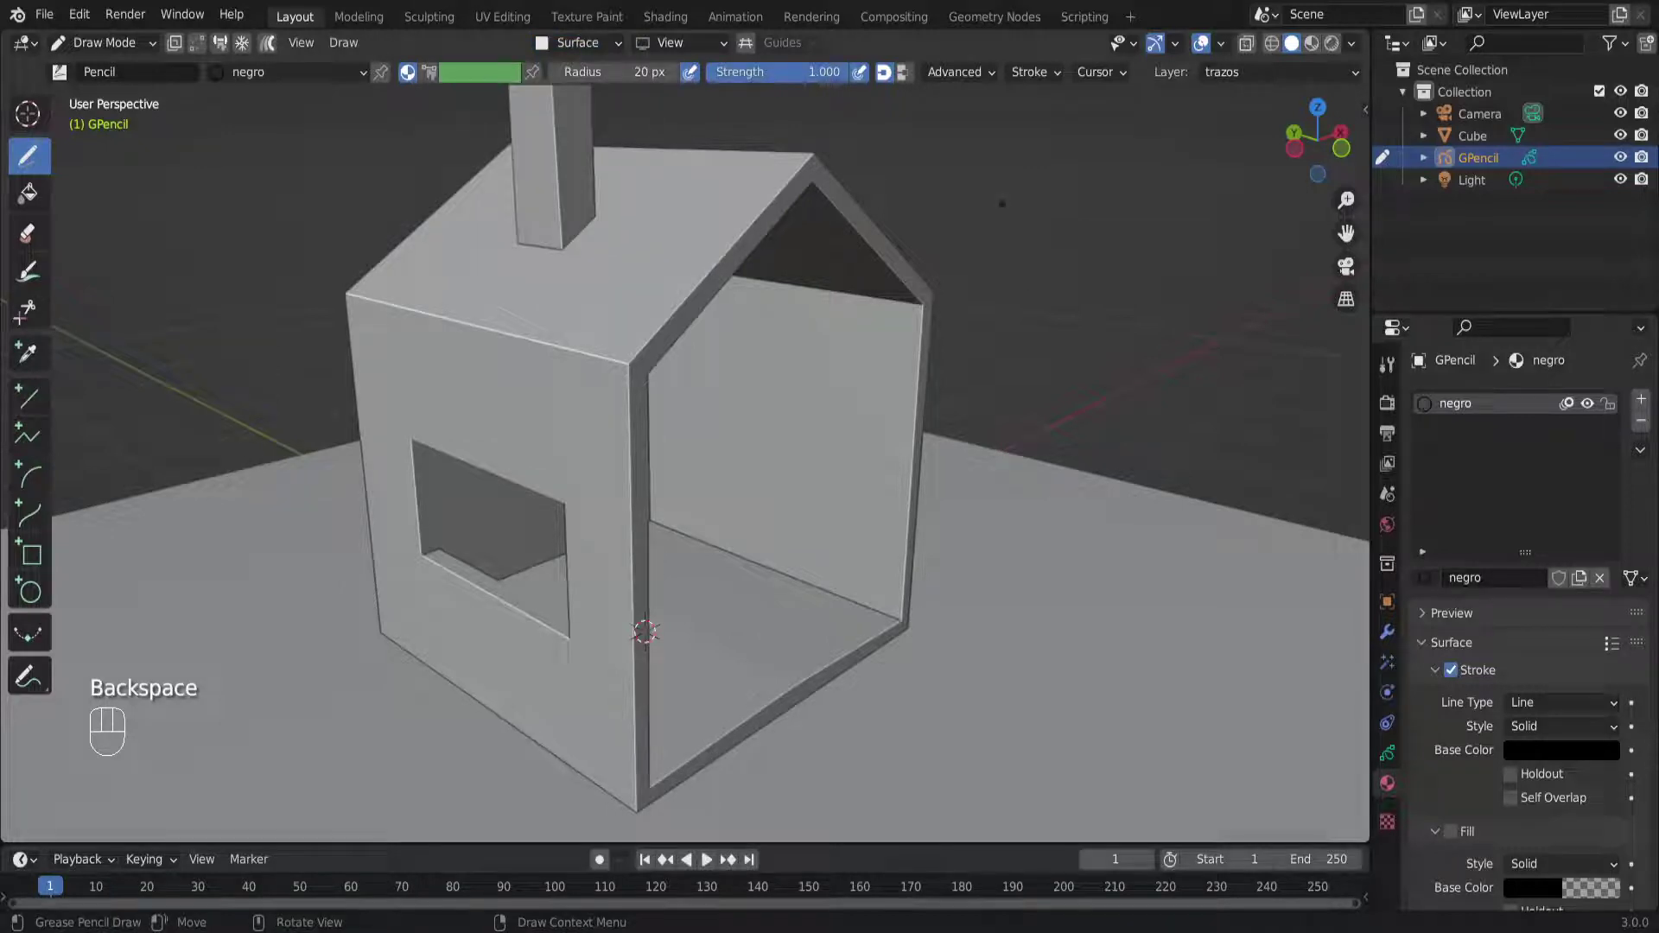
# Try a stroke running from the roof down onto the window wall, inspect how it follows the surface, and undo it
pyautogui.moveTo(740, 173); pyautogui.dragTo(530, 383)
pyautogui.scroll(2, 665, 303)
pyautogui.keyDown('shift'); pyautogui.moveTo(682, 289); pyautogui.dragTo(730, 484, button='middle'); pyautogui.keyUp('shift')
pyautogui.moveTo(731, 483)
pyautogui.mouseDown(button='middle')
pyautogui.moveTo(708, 510)
pyautogui.moveTo(630, 463)
pyautogui.moveTo(819, 433)
pyautogui.moveTo(989, 469)
pyautogui.moveTo(785, 481)
pyautogui.mouseUp(button='middle')
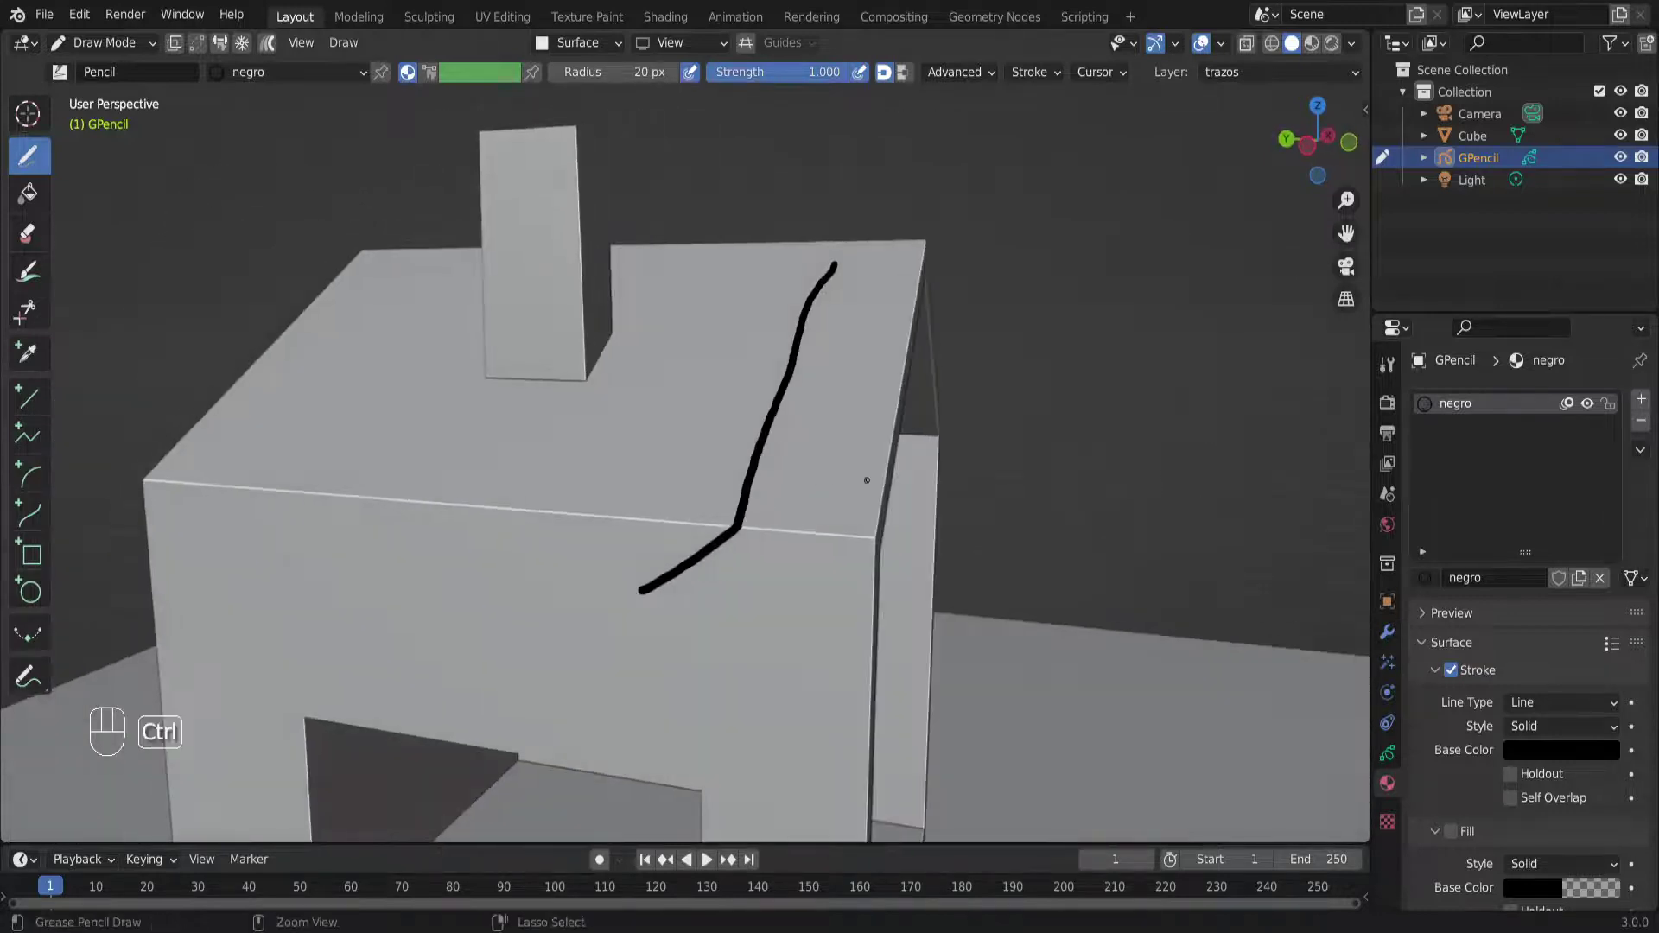
pyautogui.hotkey('ctrl', 'z')
# Try a freehand stroke across the house's front corner and open side, and undo it
pyautogui.keyDown('shift'); pyautogui.moveTo(761, 555); pyautogui.dragTo(748, 371, button='middle'); pyautogui.keyUp('shift')
pyautogui.scroll(4, 648, 518)
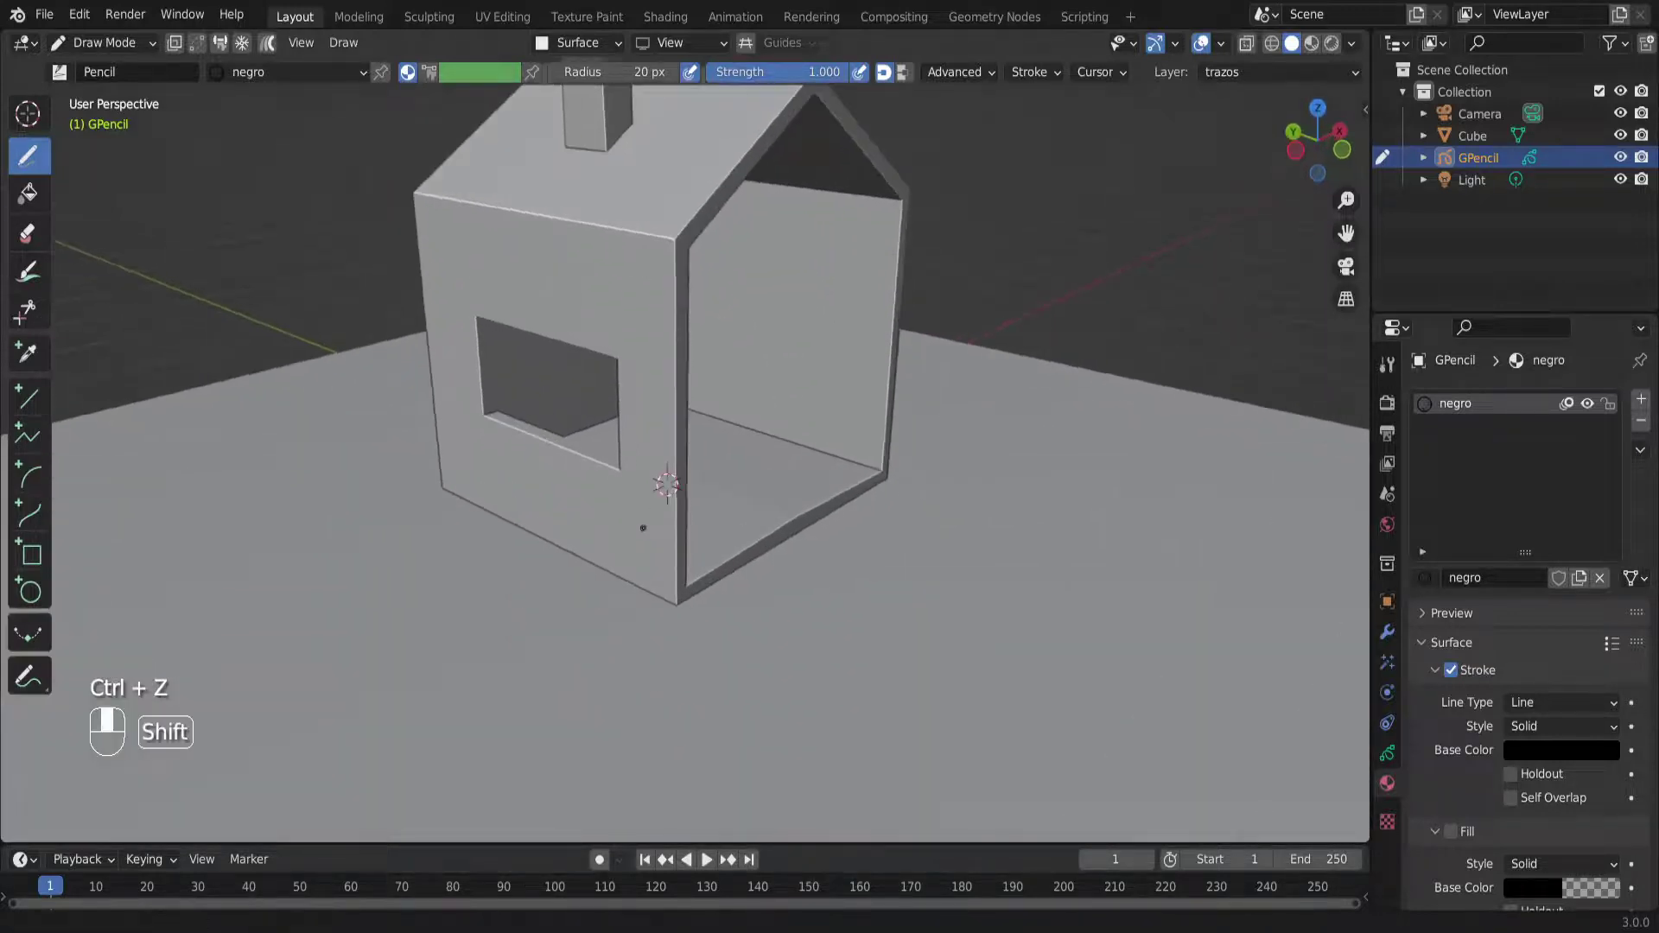
pyautogui.moveTo(674, 273)
pyautogui.mouseDown()
pyautogui.moveTo(663, 462)
pyautogui.moveTo(537, 573)
pyautogui.moveTo(760, 619)
pyautogui.moveTo(880, 549)
pyautogui.moveTo(875, 459)
pyautogui.mouseUp()
pyautogui.moveTo(657, 571)
pyautogui.mouseDown(button='middle')
pyautogui.moveTo(622, 578)
pyautogui.moveTo(836, 548)
pyautogui.moveTo(621, 546)
pyautogui.moveTo(623, 394)
pyautogui.moveTo(619, 441)
pyautogui.moveTo(693, 455)
pyautogui.mouseUp(button='middle')
pyautogui.hotkey('ctrl', 'z')
pyautogui.keyDown('shift'); pyautogui.moveTo(693, 455); pyautogui.dragTo(654, 532, button='middle'); pyautogui.keyUp('shift')
# Open the Surface placement offset for editing, and try a stroke down the window wall, undoing it
pyautogui.click(577, 43)
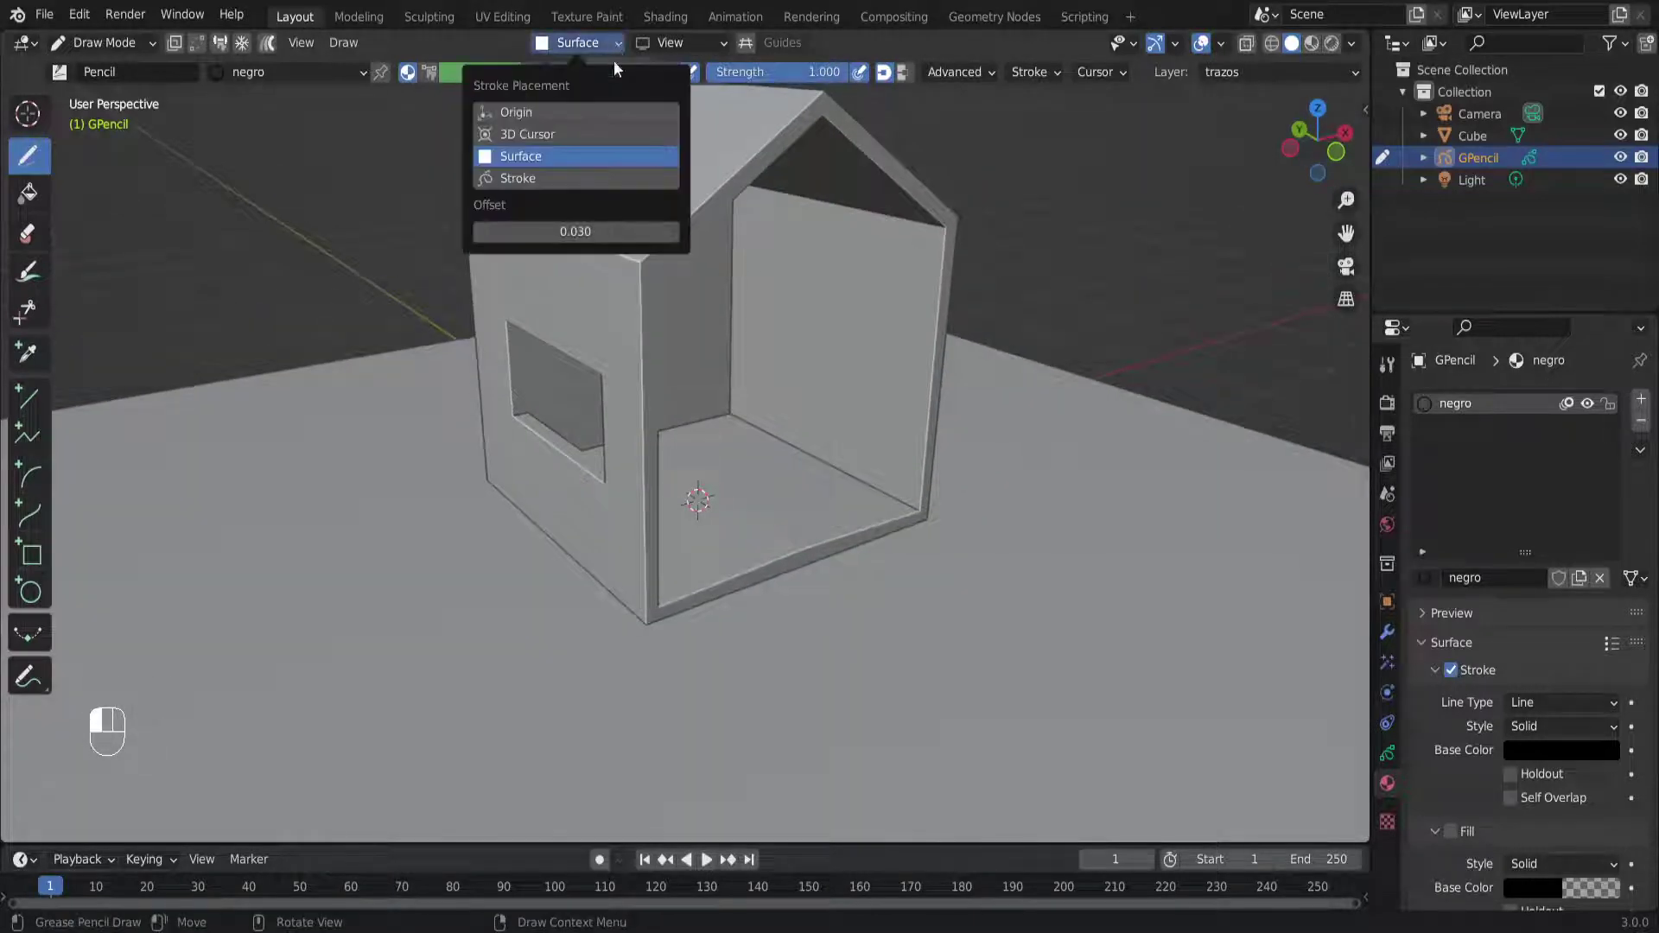
pyautogui.click(522, 231)
pyautogui.moveTo(500, 232); pyautogui.dragTo(529, 235)
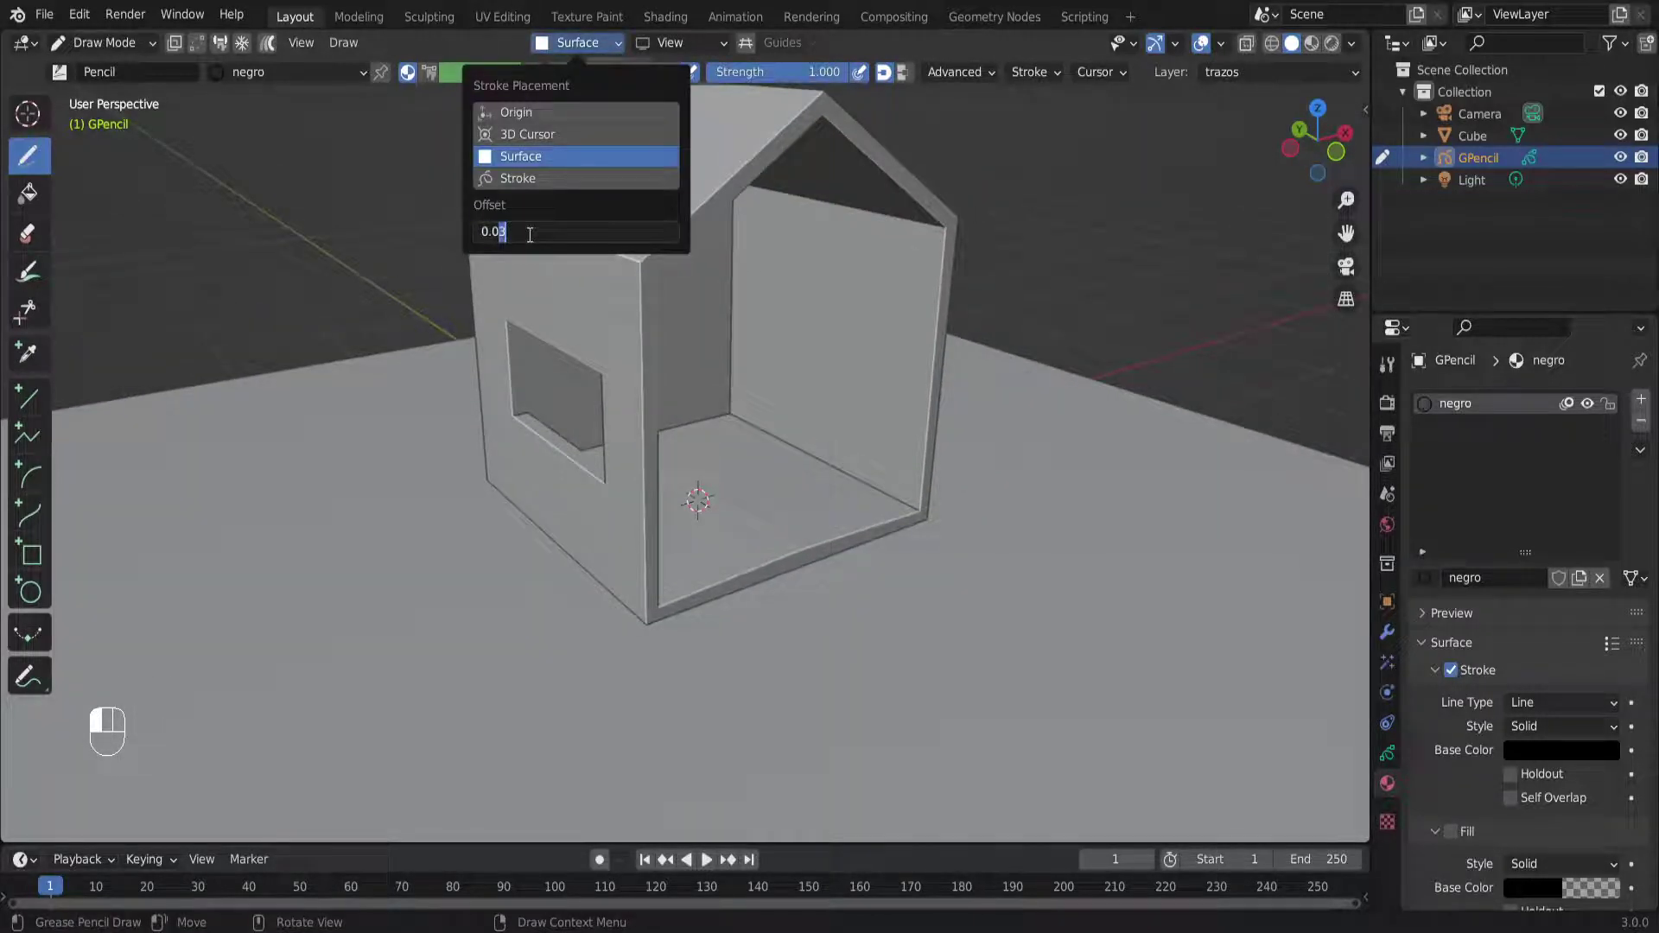
pyautogui.press('Return')
pyautogui.scroll(3, 562, 341)
pyautogui.moveTo(579, 296)
pyautogui.mouseDown()
pyautogui.moveTo(558, 548)
pyautogui.moveTo(447, 775)
pyautogui.mouseUp()
pyautogui.moveTo(446, 776)
pyautogui.mouseDown(button='middle')
pyautogui.moveTo(418, 659)
pyautogui.moveTo(372, 583)
pyautogui.moveTo(454, 597)
pyautogui.mouseUp(button='middle')
pyautogui.hotkey('ctrl', 'z')
# Set the Pencil brush radius to 10 px
pyautogui.scroll(-3, 511, 571)
pyautogui.moveTo(544, 536)
pyautogui.mouseDown(button='middle')
pyautogui.moveTo(638, 553)
pyautogui.moveTo(612, 605)
pyautogui.mouseUp(button='middle')
pyautogui.scroll(3, 638, 523)
pyautogui.click(626, 75)
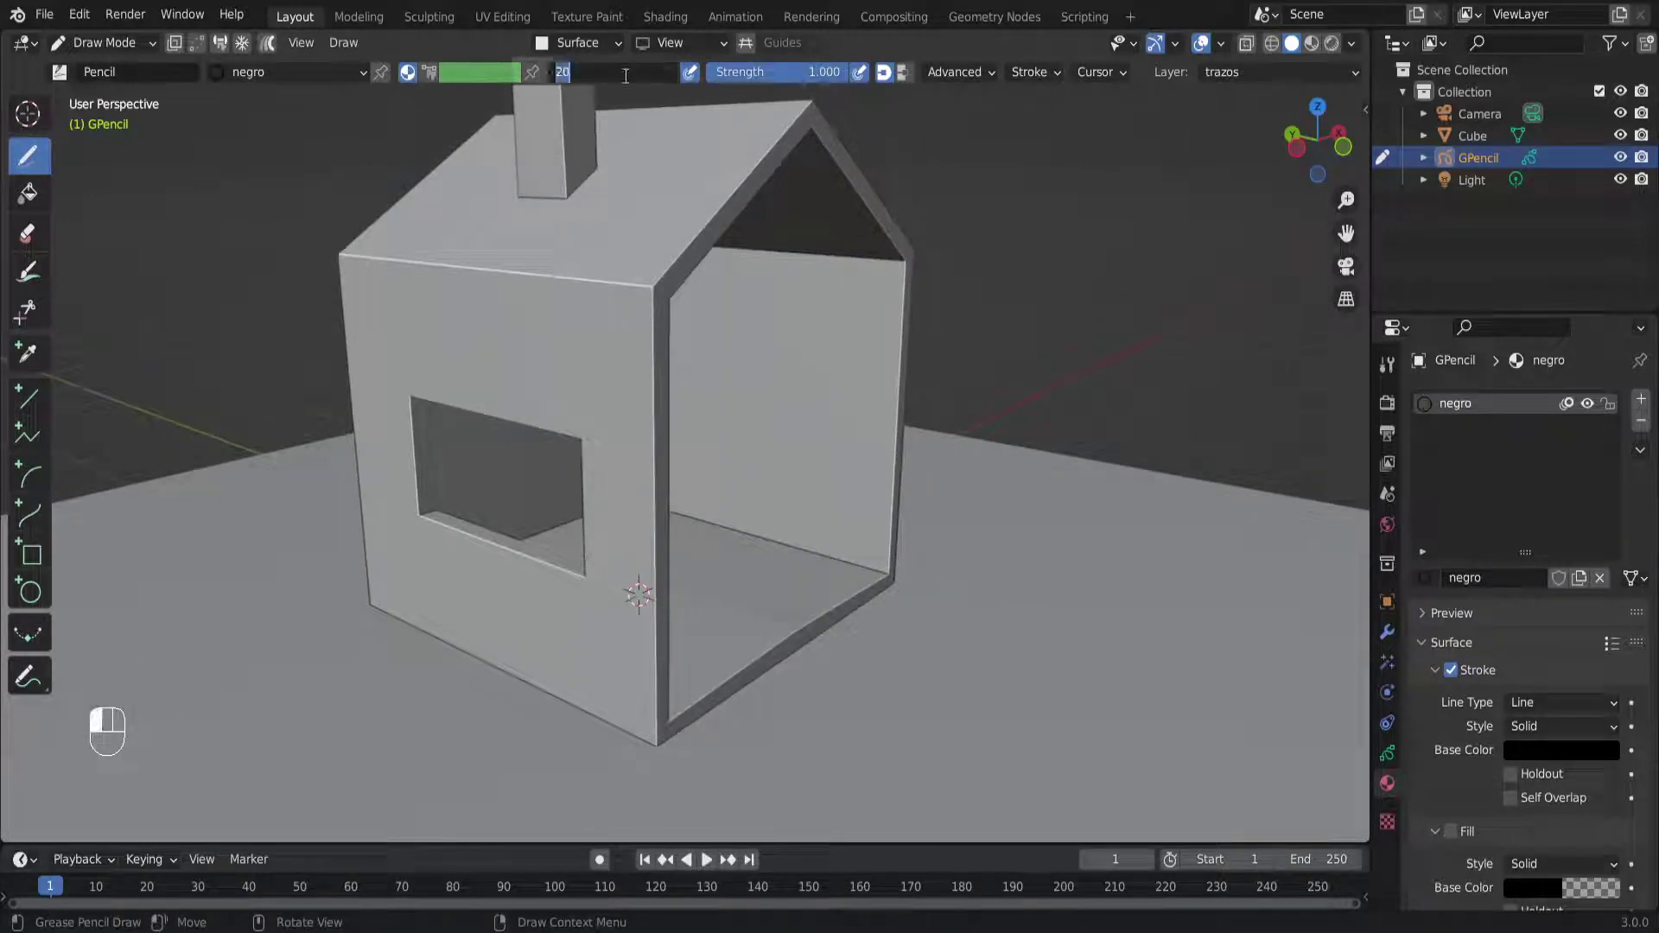
pyautogui.write('10')
pyautogui.press('Return')
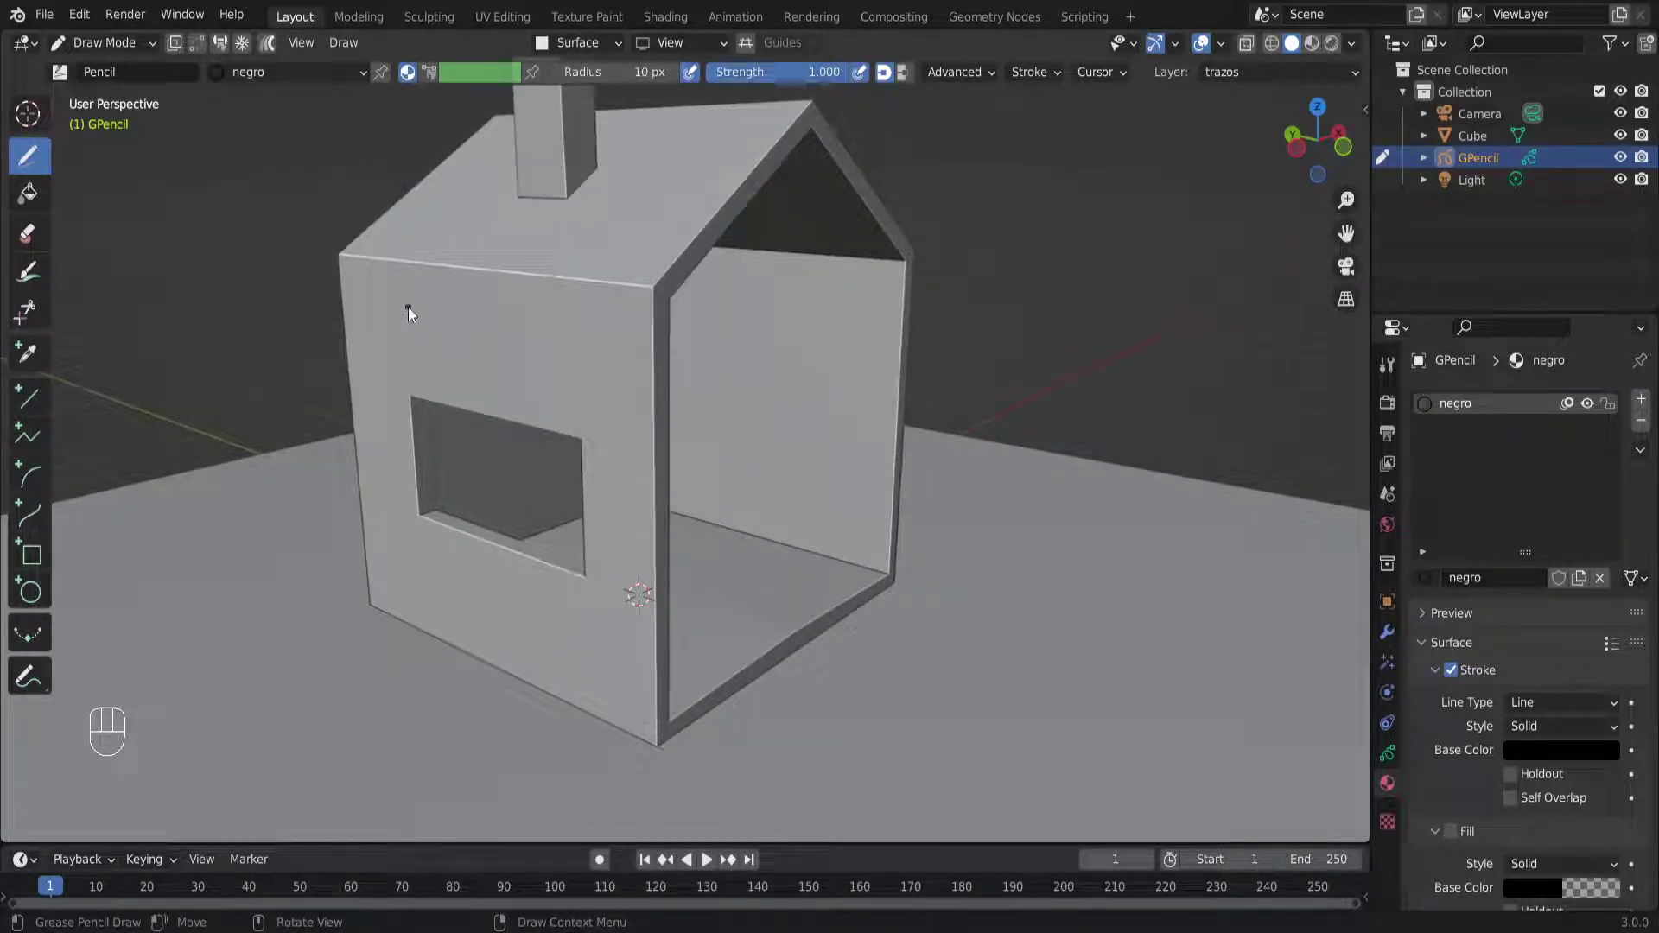
# Try vertical strokes down both sides of the window wall, and undo them
pyautogui.moveTo(391, 329); pyautogui.dragTo(382, 641)
pyautogui.hotkey('ctrl', 'z')
pyautogui.moveTo(628, 328); pyautogui.dragTo(600, 678)
pyautogui.hotkey('ctrl', 'z')
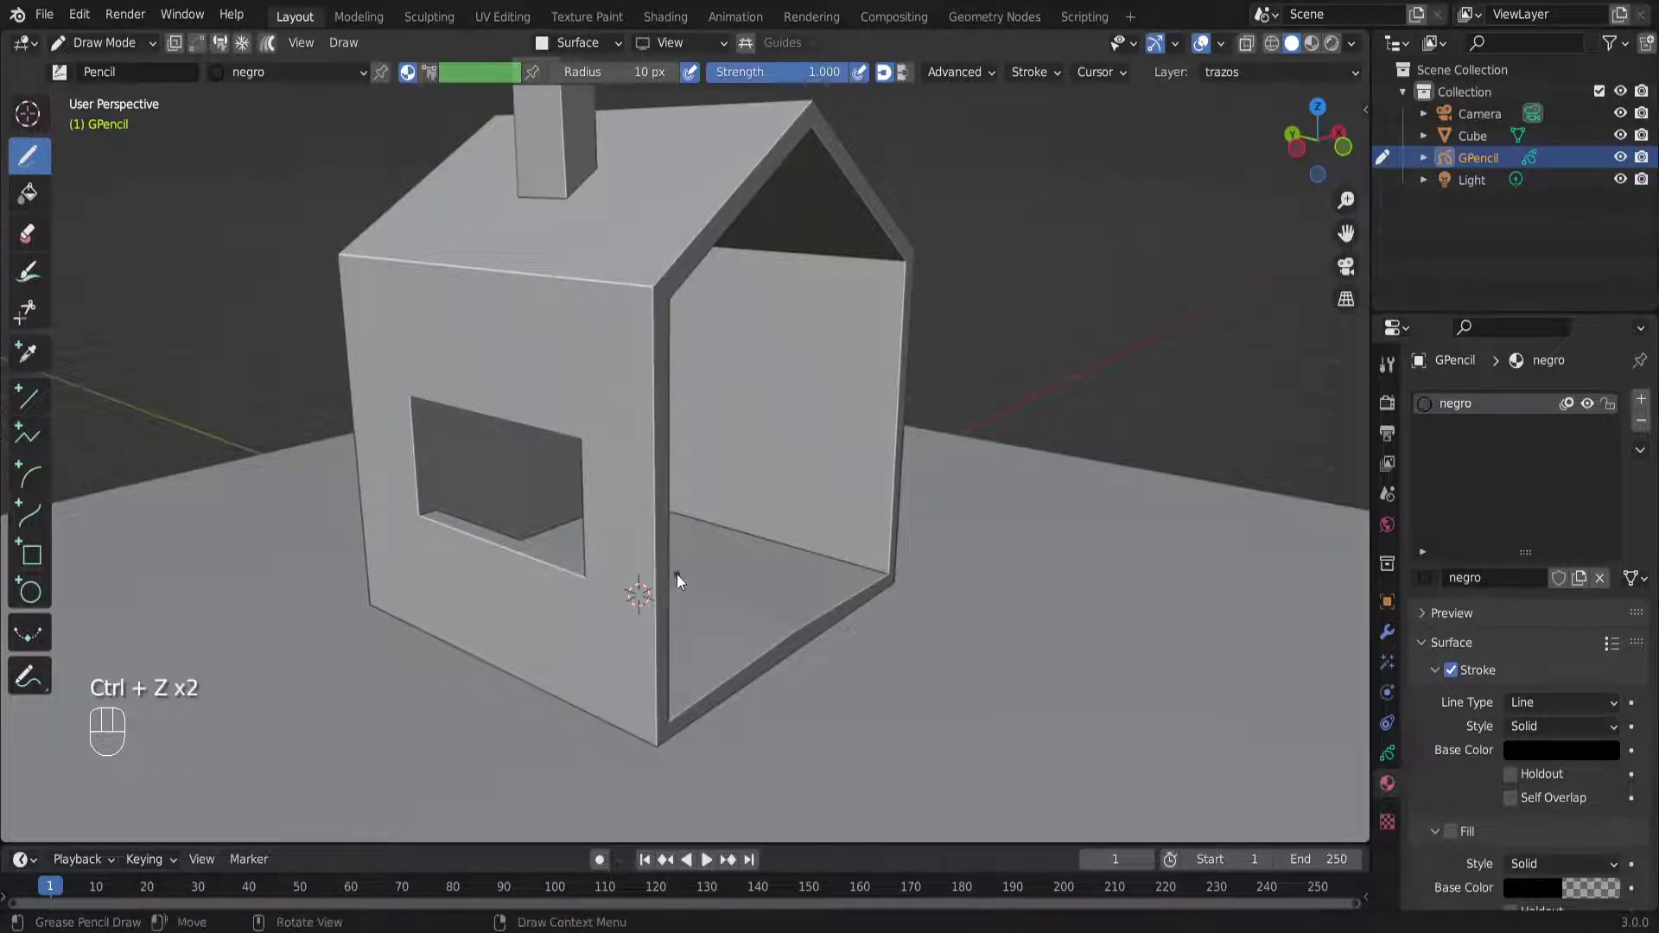
# Examine the house and ground slab from several angles, ending close to the window wall
pyautogui.scroll(-5, 718, 538)
pyautogui.moveTo(745, 631)
pyautogui.mouseDown(button='middle')
pyautogui.moveTo(710, 593)
pyautogui.moveTo(744, 650)
pyautogui.mouseUp(button='middle')
pyautogui.moveTo(633, 667); pyautogui.dragTo(637, 630, button='middle')
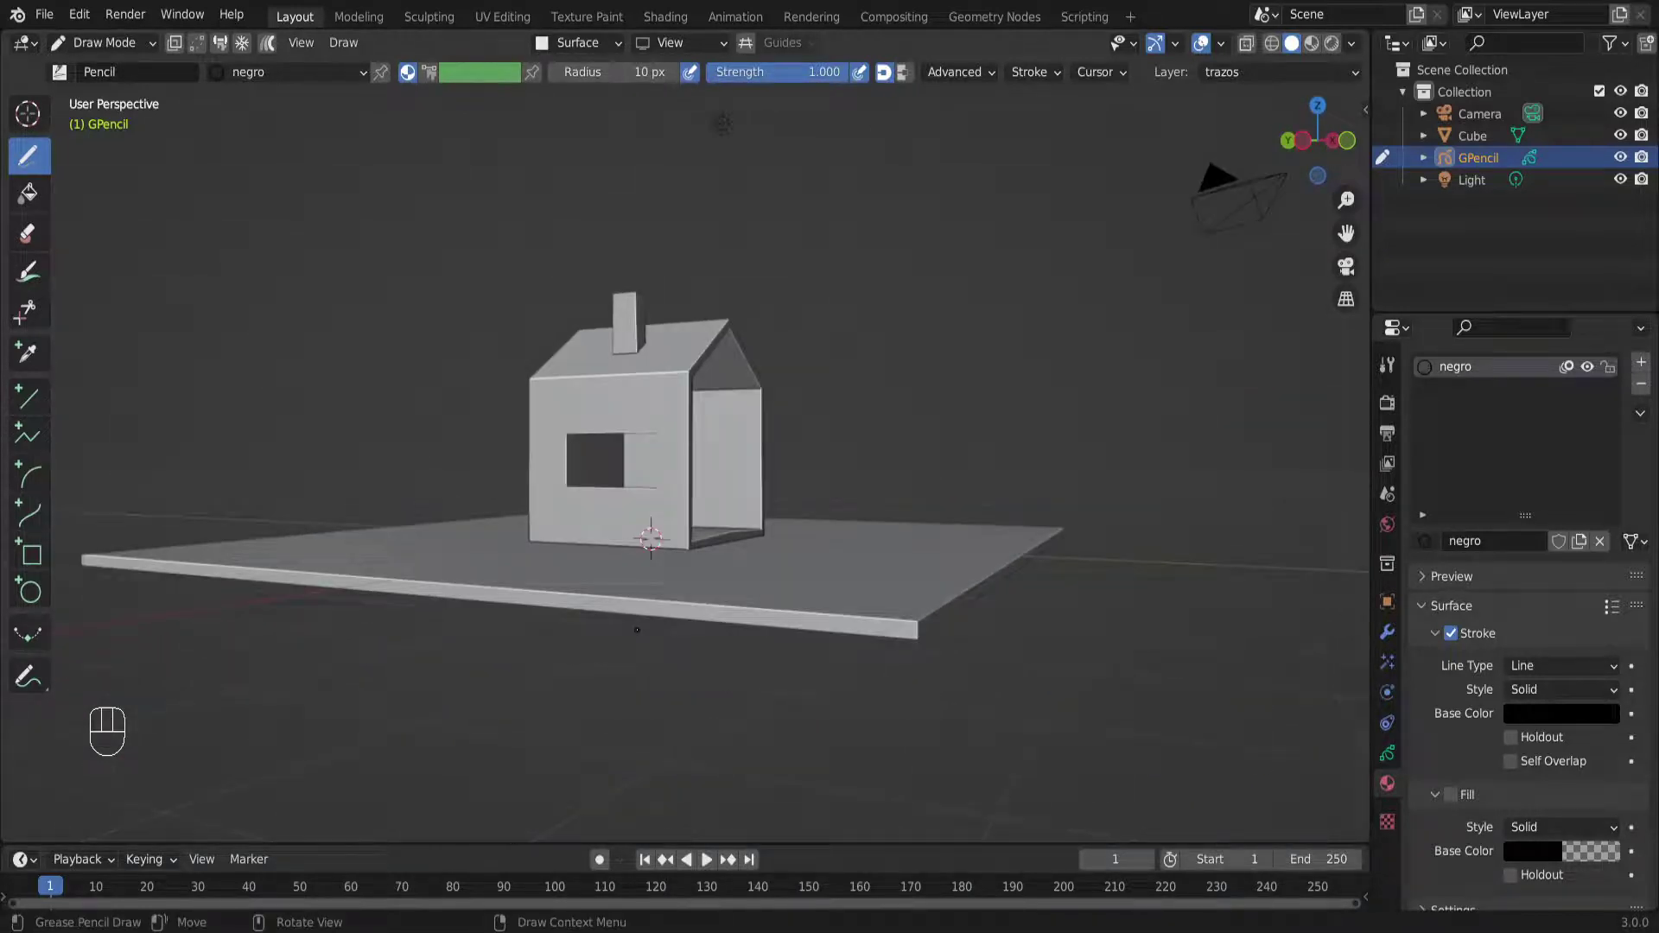
pyautogui.moveTo(733, 462); pyautogui.dragTo(707, 551, button='middle')
pyautogui.scroll(6, 868, 380)
pyautogui.moveTo(872, 389); pyautogui.dragTo(929, 380, button='middle')
pyautogui.moveTo(797, 326); pyautogui.dragTo(826, 452, button='middle')
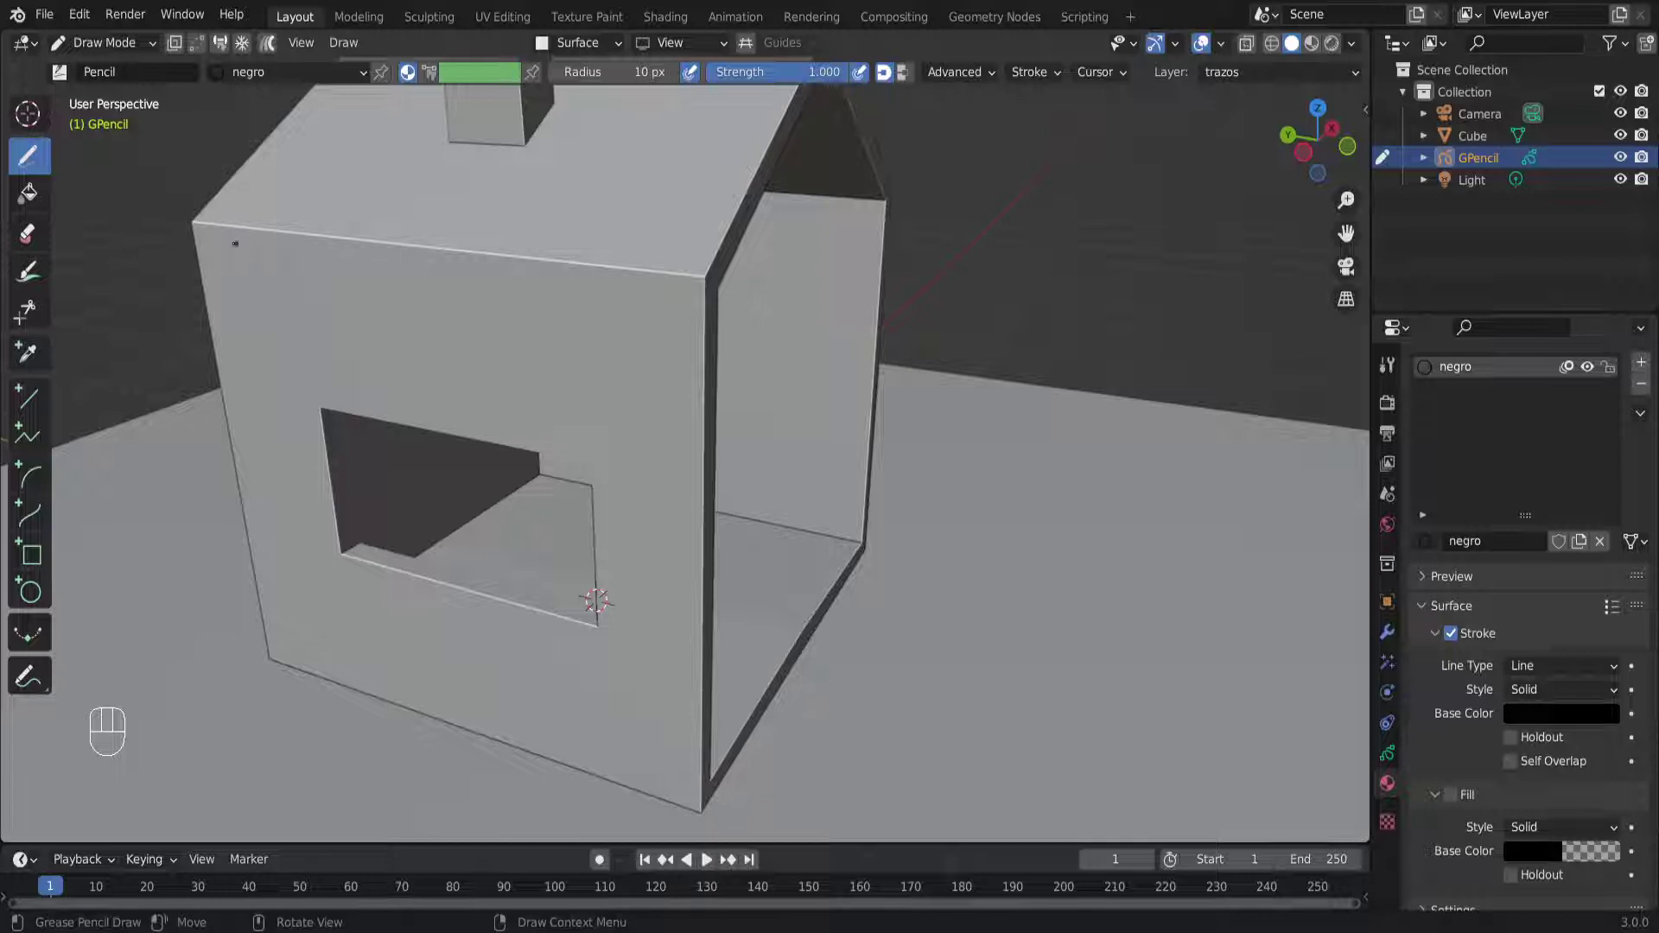
# Try curved freehand strokes on the wall above the window, undoing each one
pyautogui.moveTo(230, 243); pyautogui.dragTo(231, 244)
pyautogui.hotkey('ctrl', 'z')
pyautogui.hotkey('ctrl', 'z')
pyautogui.moveTo(443, 321); pyautogui.dragTo(567, 301)
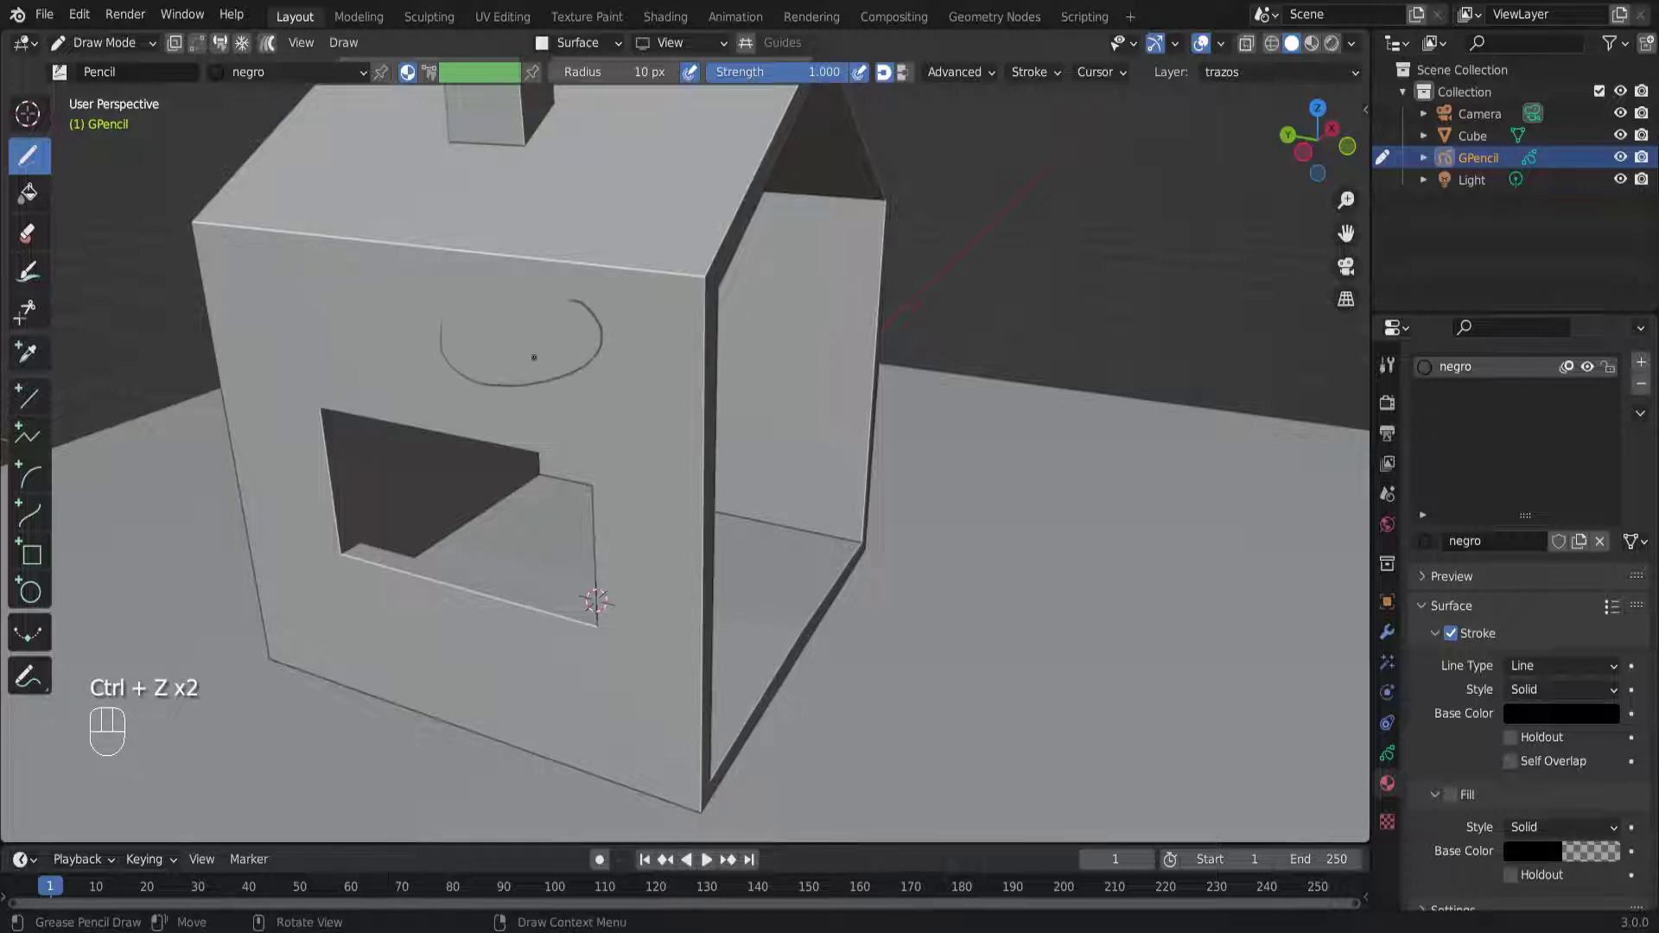
pyautogui.hotkey('ctrl', 'z')
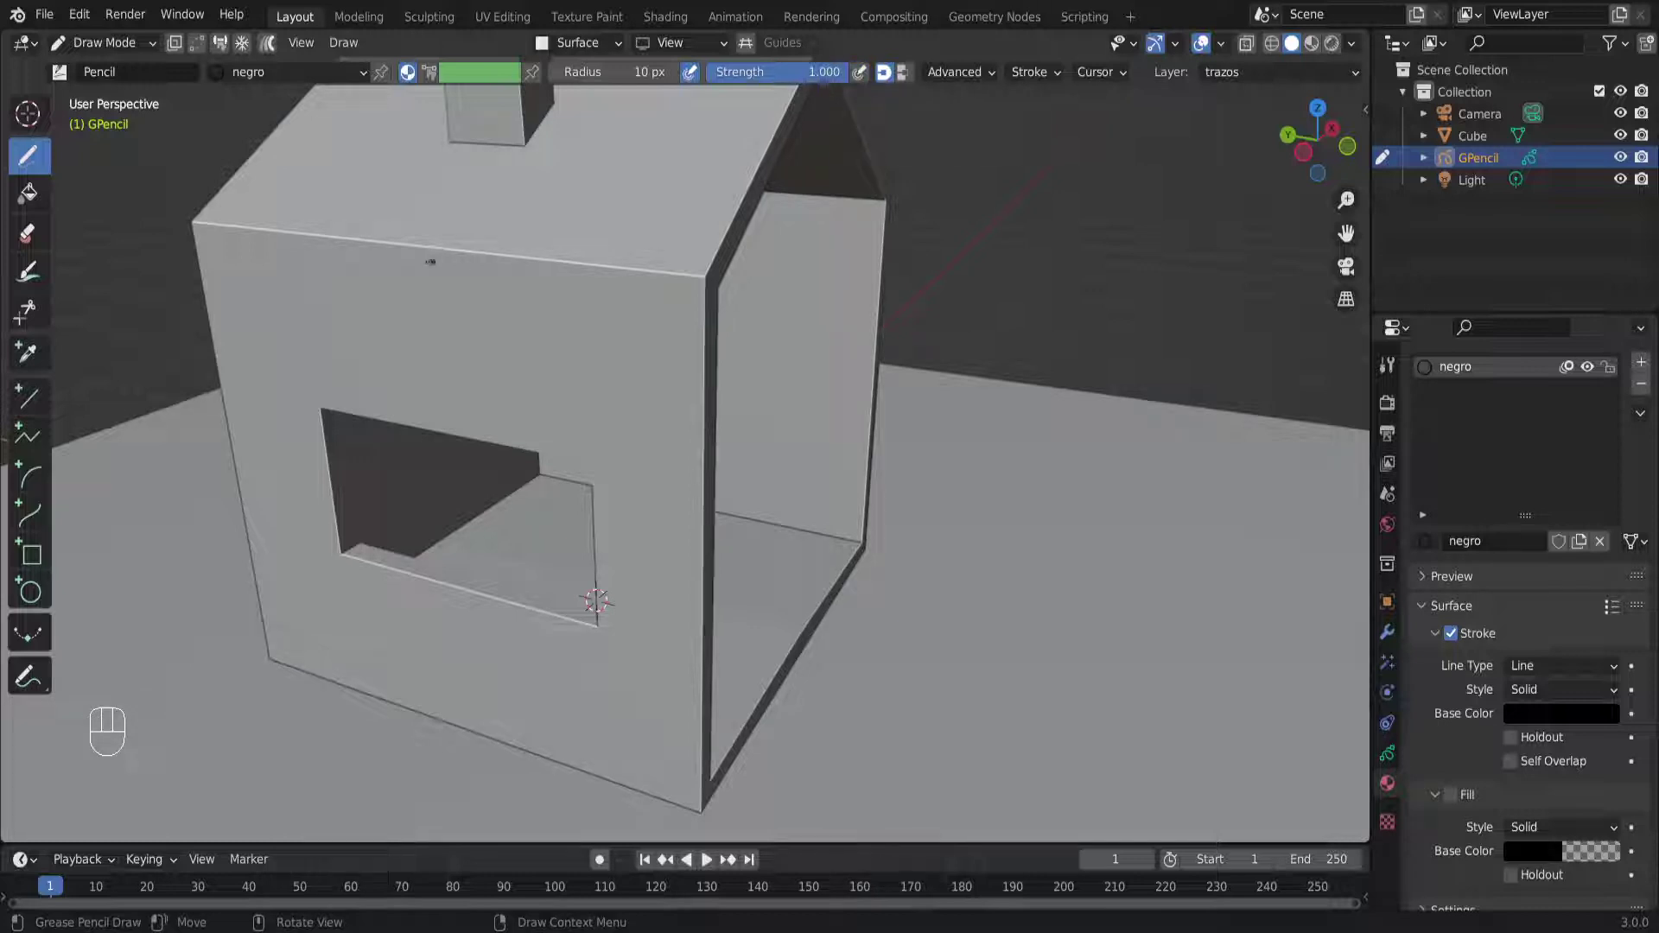
pyautogui.moveTo(356, 298)
pyautogui.mouseDown()
pyautogui.moveTo(508, 317)
pyautogui.moveTo(475, 380)
pyautogui.moveTo(445, 332)
pyautogui.moveTo(687, 335)
pyautogui.mouseUp()
pyautogui.hotkey('ctrl', 'z')
pyautogui.hotkey('ctrl', 'z')
pyautogui.hotkey('ctrl', 'z')
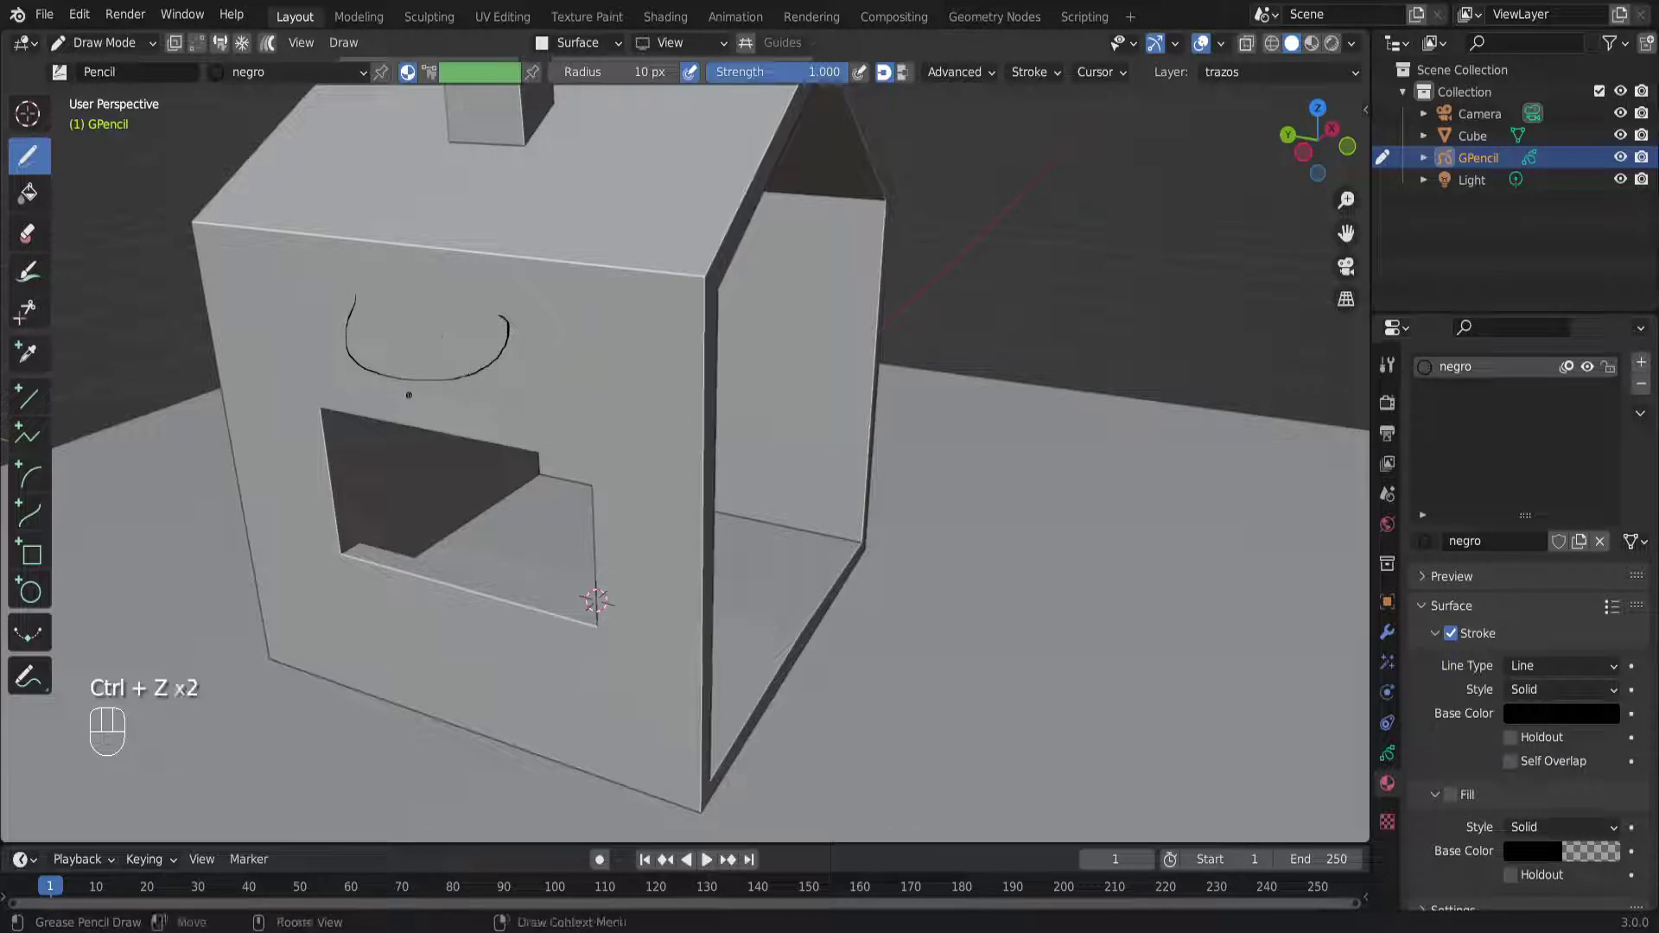
# Draw looping strokes of varying thickness on the wall above the window, and erase them with the Eraser
pyautogui.scroll(1, 567, 313)
pyautogui.moveTo(618, 320)
pyautogui.mouseDown(button='middle')
pyautogui.moveTo(652, 331)
pyautogui.moveTo(617, 318)
pyautogui.mouseUp(button='middle')
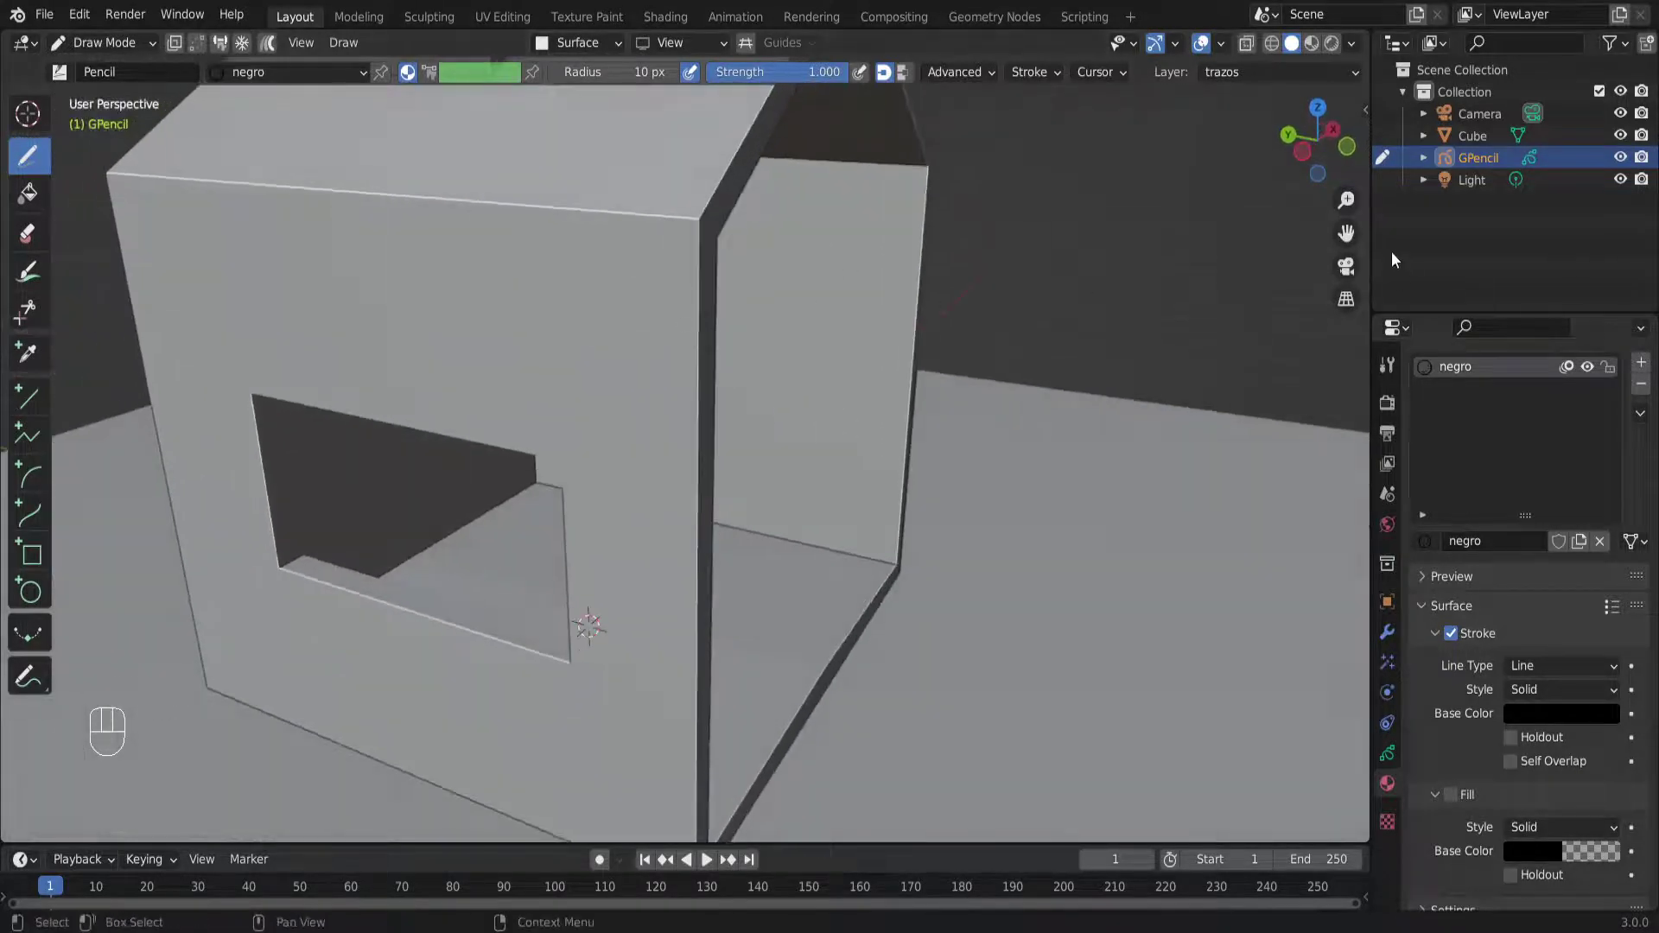
pyautogui.moveTo(1346, 234); pyautogui.dragTo(1549, 313)
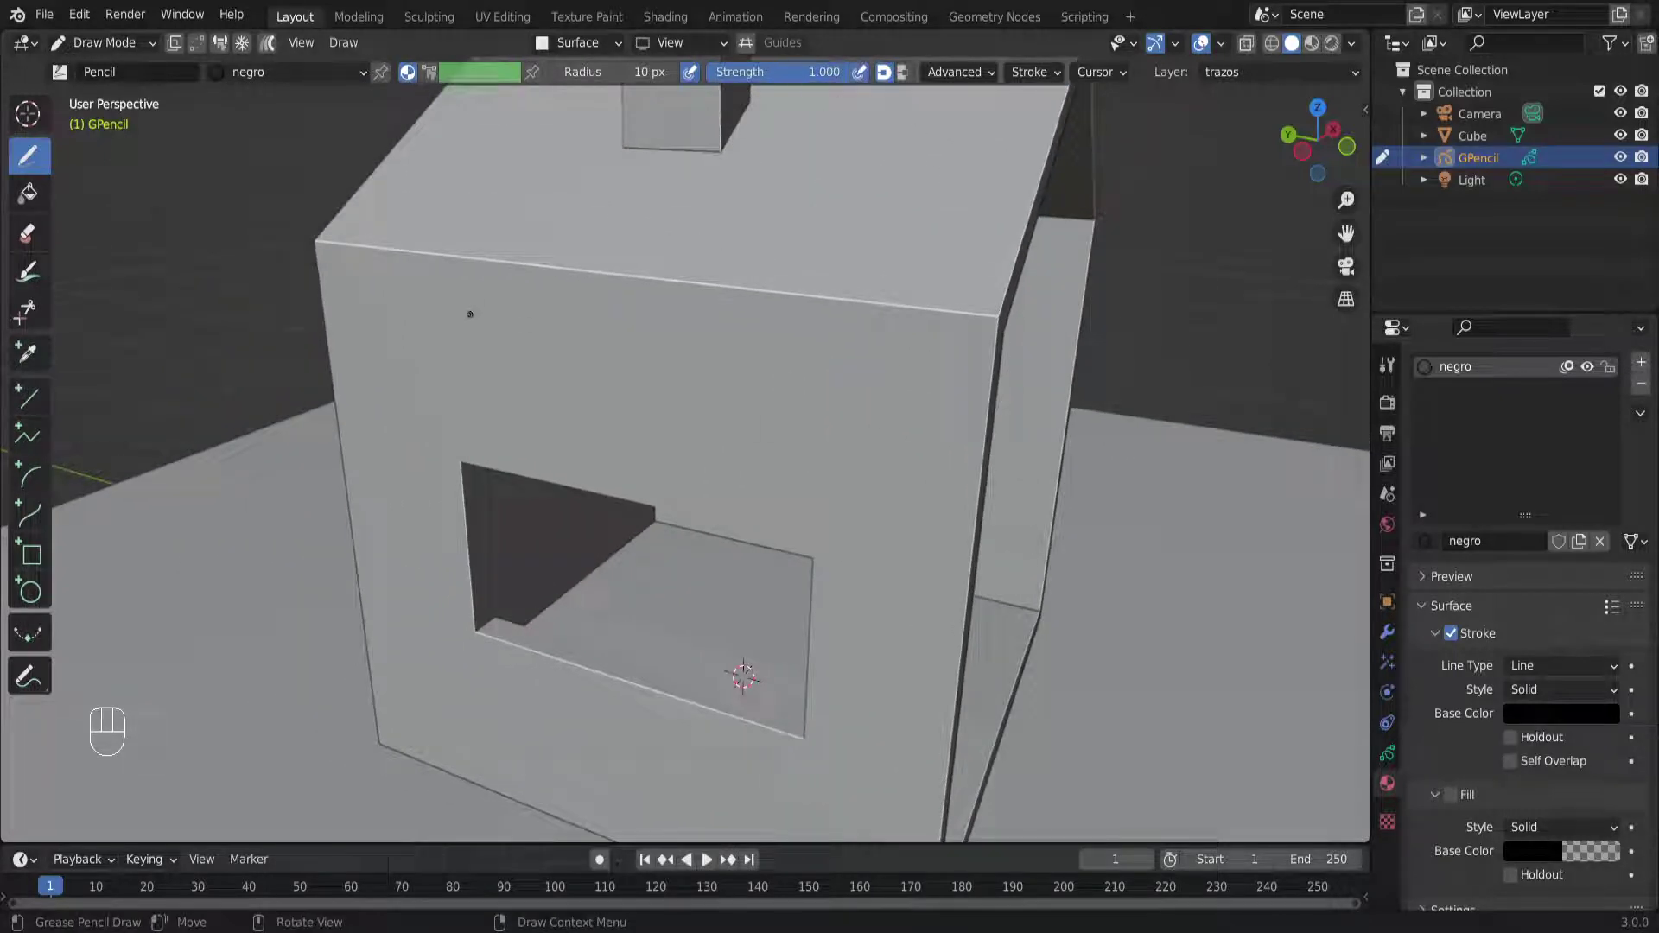
pyautogui.moveTo(687, 363)
pyautogui.mouseDown()
pyautogui.moveTo(832, 347)
pyautogui.moveTo(916, 465)
pyautogui.moveTo(560, 347)
pyautogui.moveTo(722, 405)
pyautogui.mouseUp()
pyautogui.moveTo(604, 418); pyautogui.dragTo(575, 417)
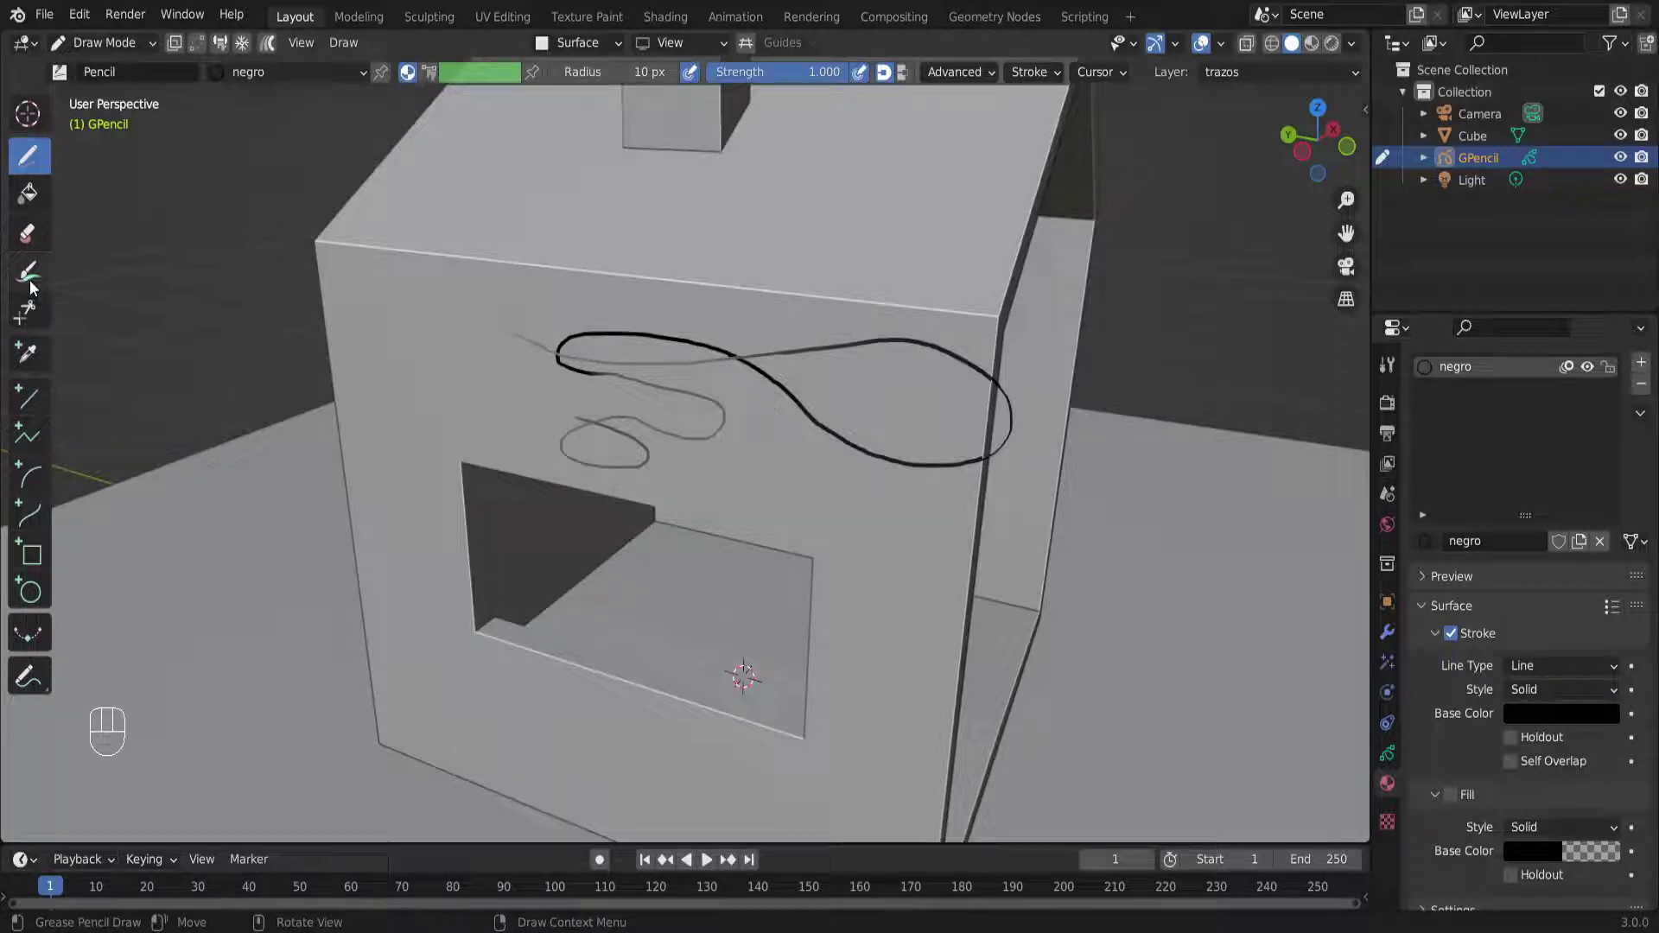
pyautogui.click(27, 232)
pyautogui.click(855, 354)
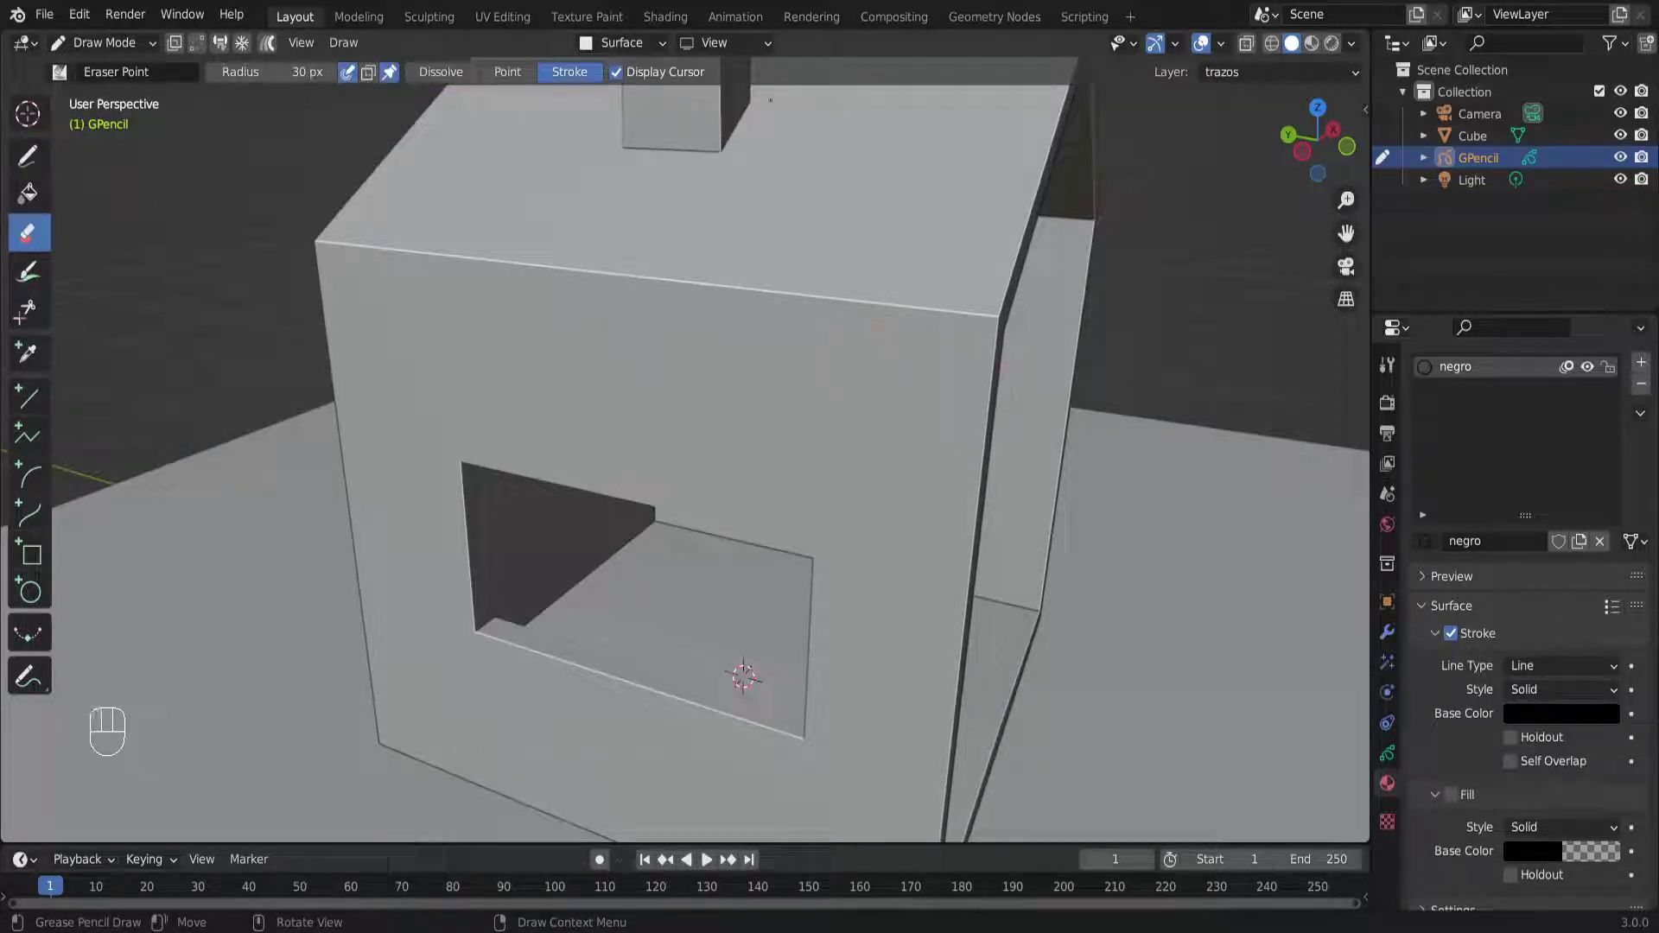
# Switch back to the Draw tool, try a looping stroke above the window, and undo it
pyautogui.click(27, 156)
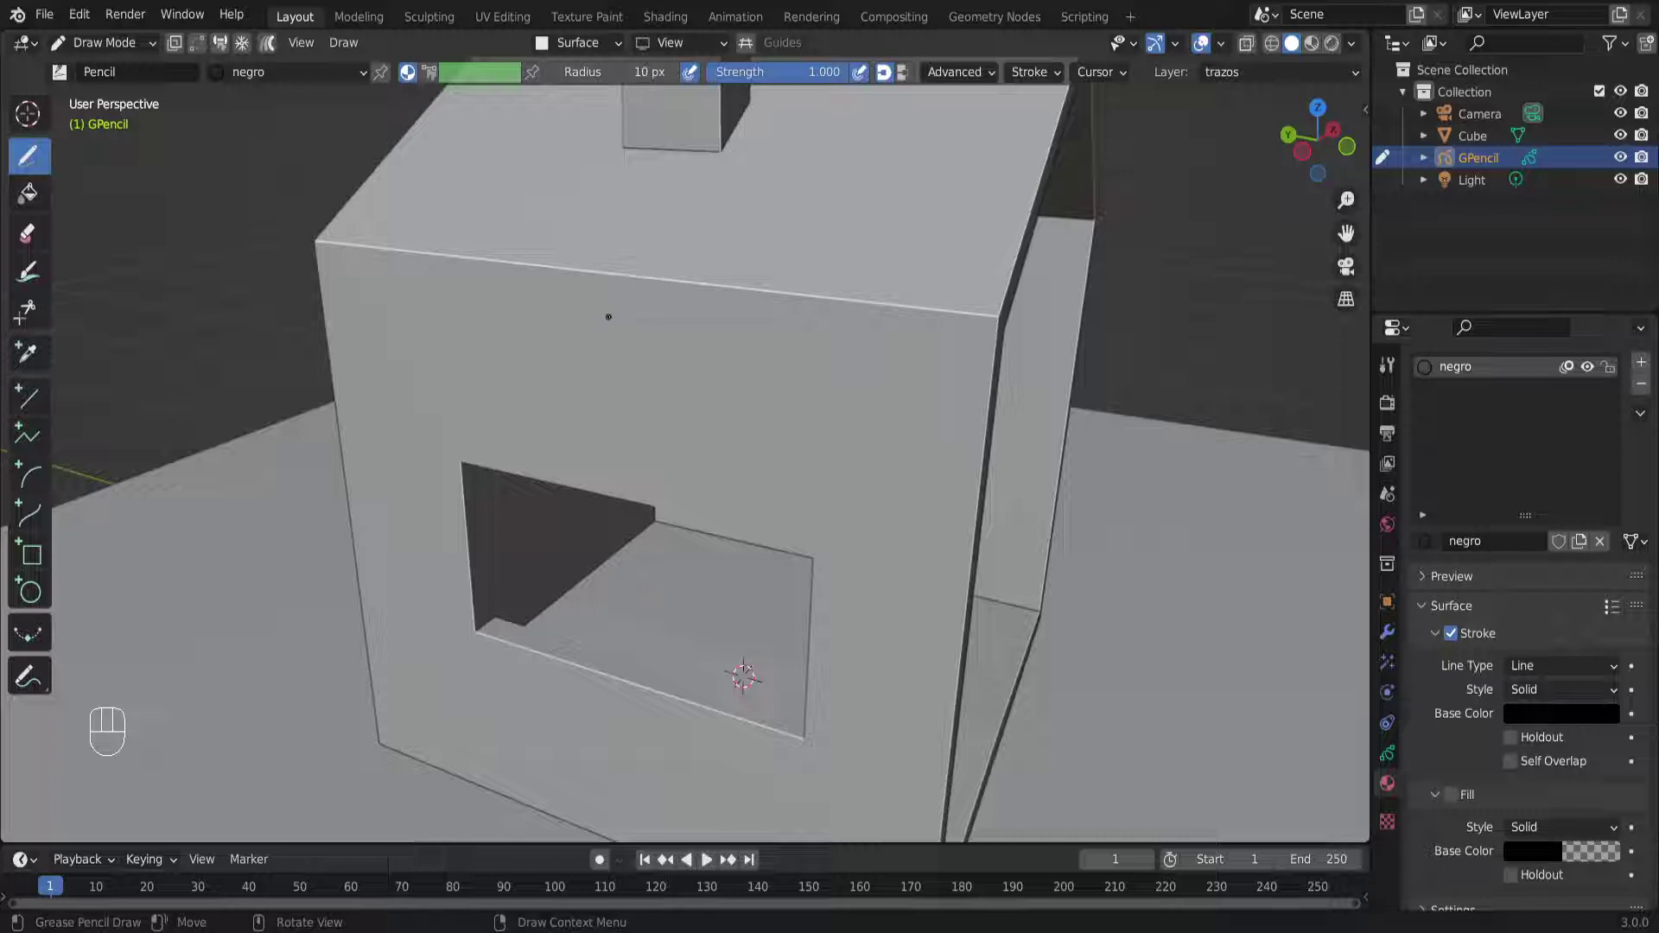
pyautogui.moveTo(722, 396)
pyautogui.mouseDown()
pyautogui.moveTo(921, 413)
pyautogui.moveTo(808, 475)
pyautogui.moveTo(502, 374)
pyautogui.mouseUp()
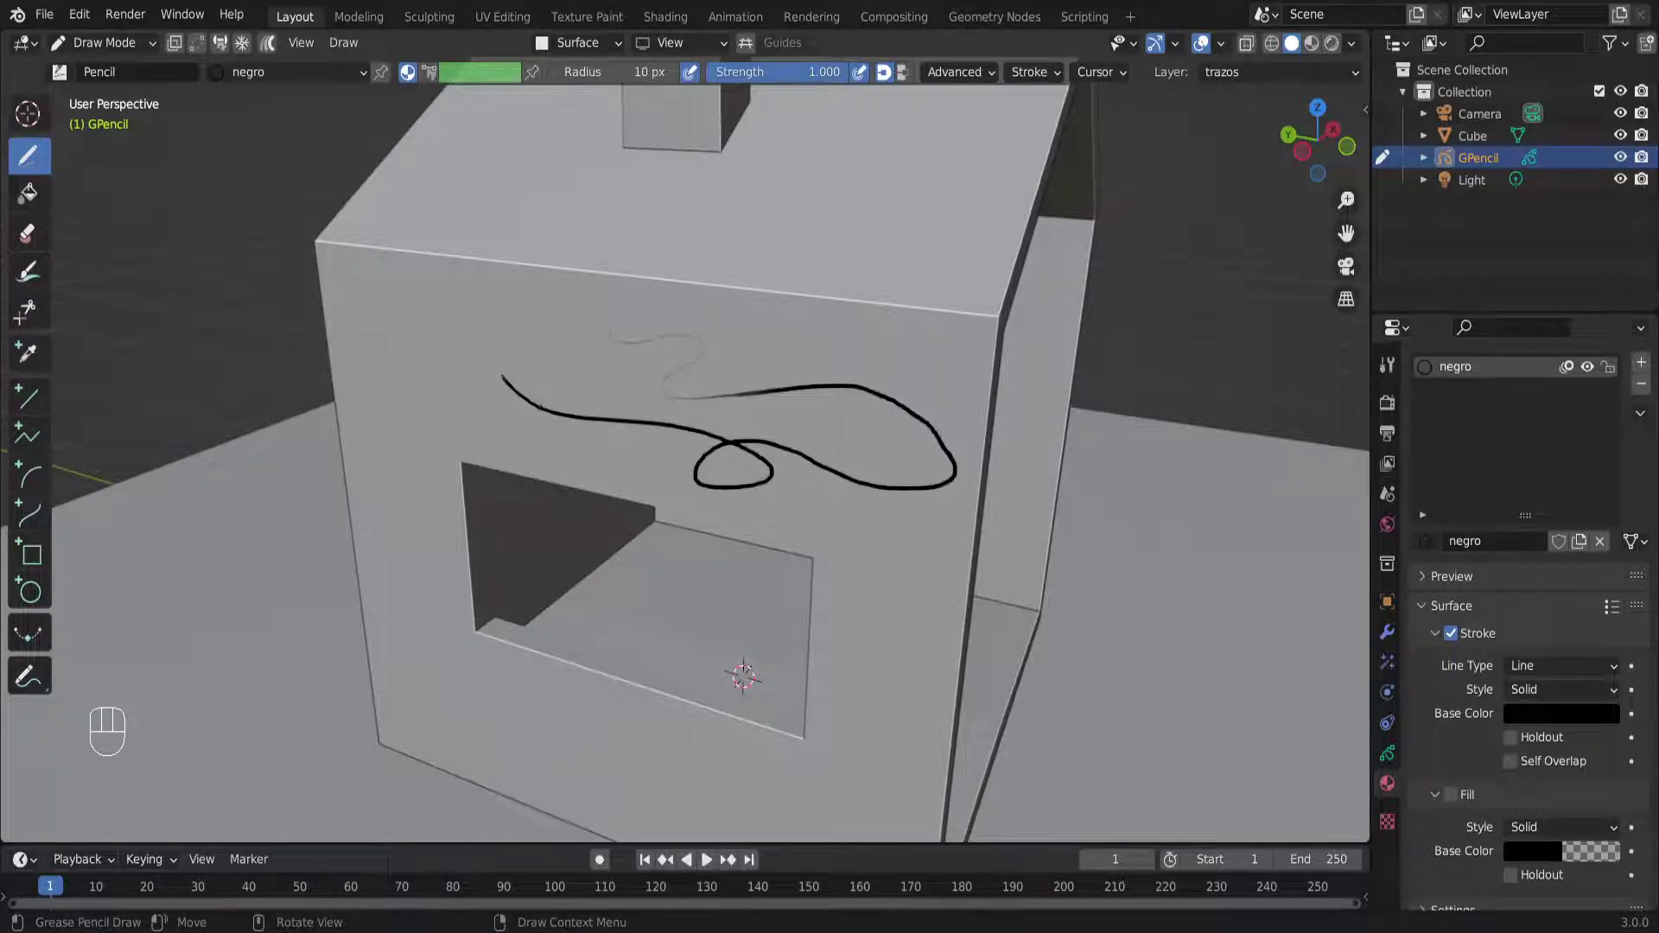
pyautogui.hotkey('ctrl', 'z')
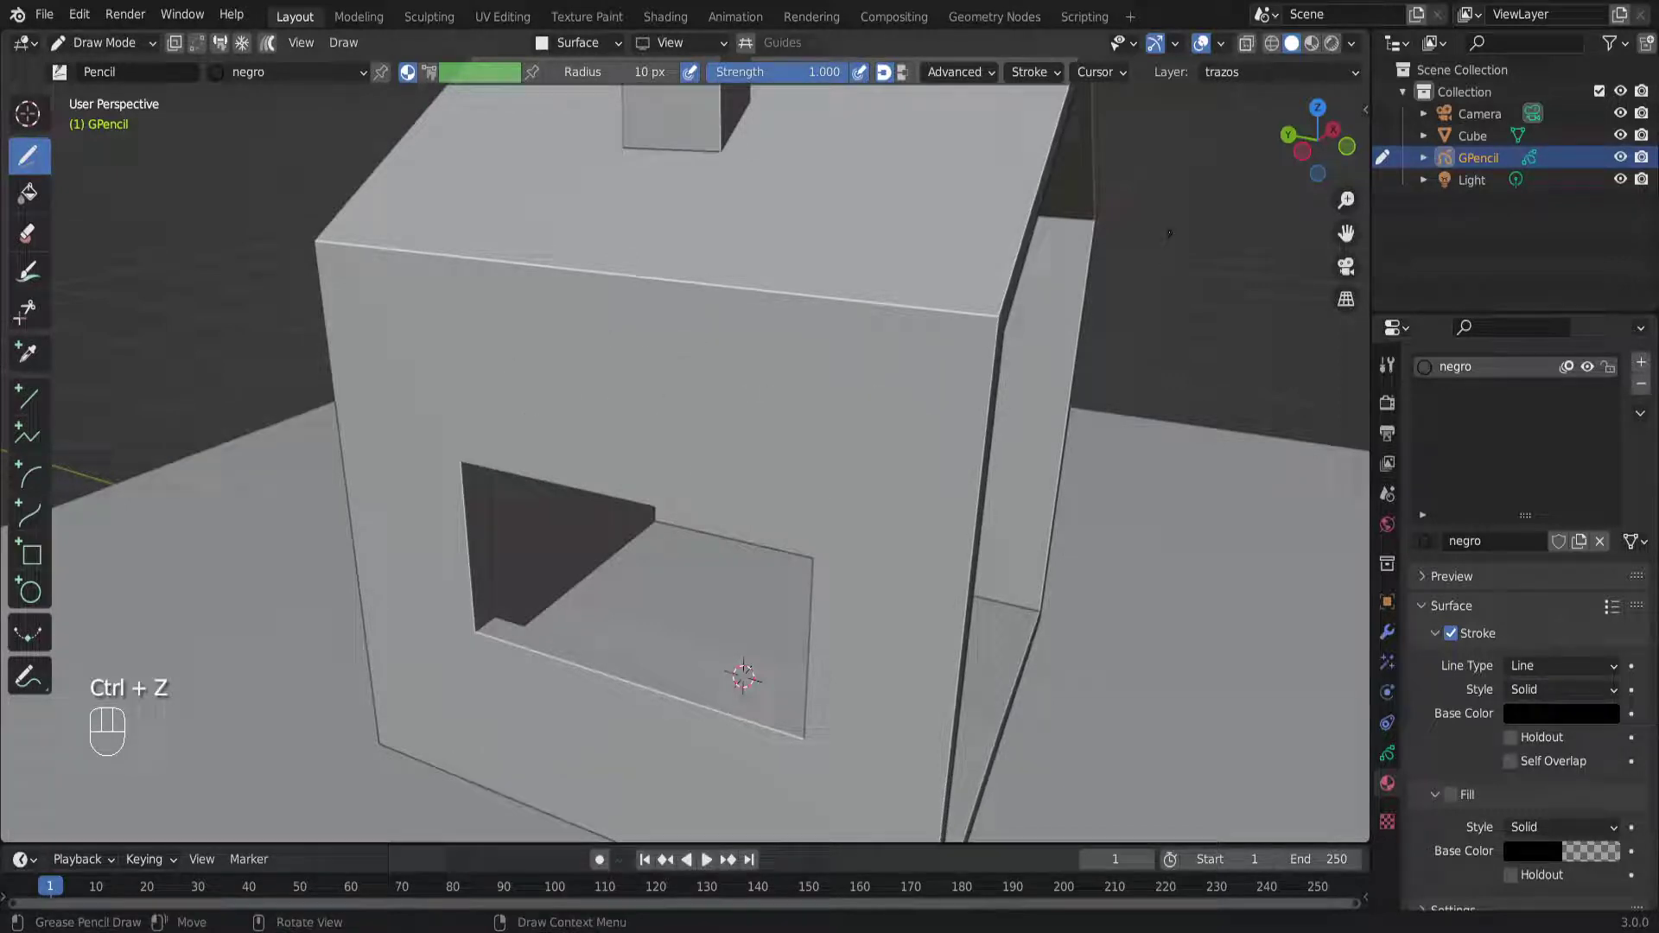
# Enable Stabilize Stroke in the Pencil brush's stroke settings
pyautogui.click(1222, 45)
pyautogui.click(1222, 45)
pyautogui.click(1033, 73)
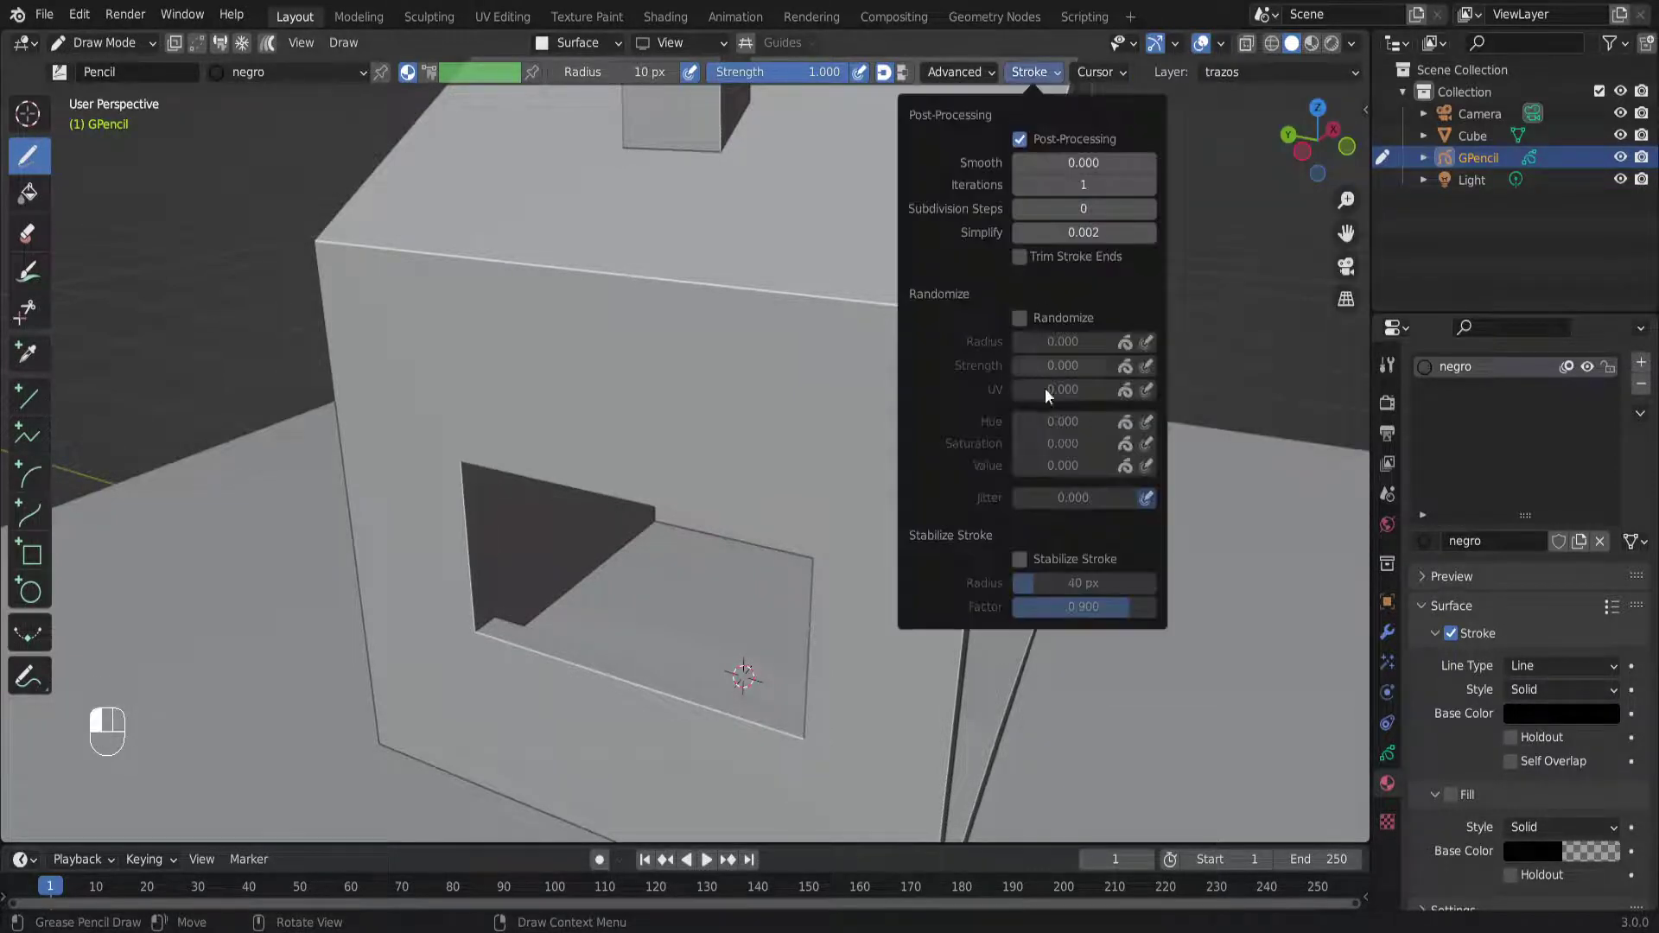
pyautogui.click(1019, 559)
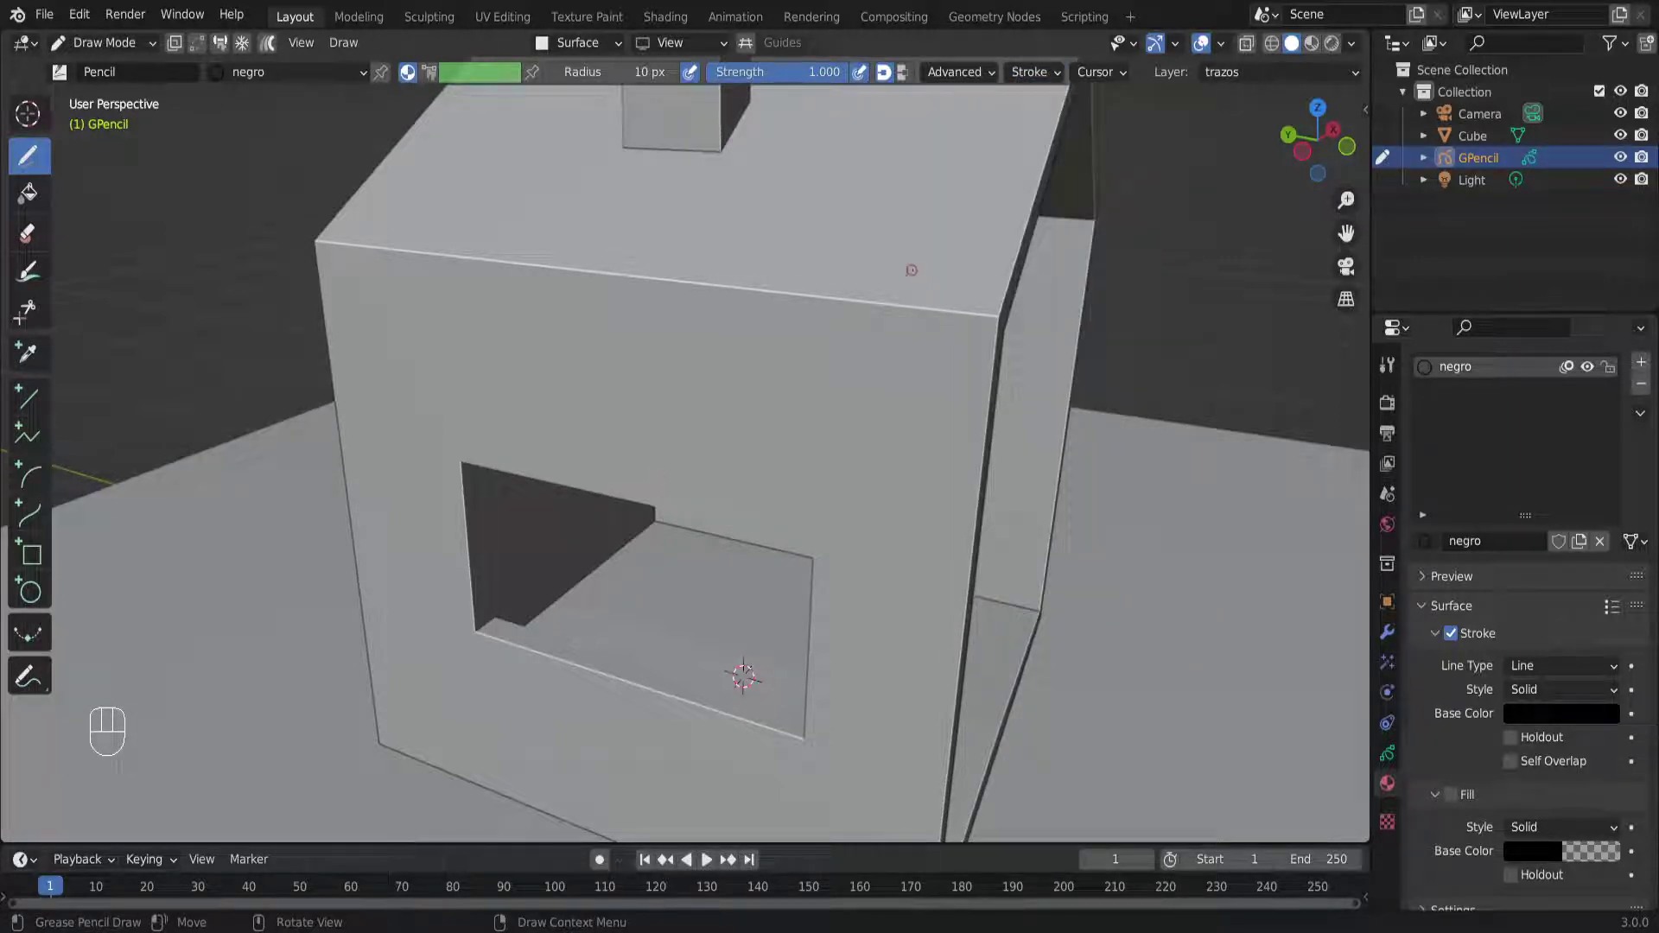
# Try stabilized freehand strokes over the roof and window wall, and undo them
pyautogui.moveTo(841, 158)
pyautogui.mouseDown()
pyautogui.moveTo(751, 160)
pyautogui.moveTo(803, 226)
pyautogui.moveTo(701, 268)
pyautogui.mouseUp()
pyautogui.moveTo(540, 250)
pyautogui.mouseDown()
pyautogui.moveTo(605, 311)
pyautogui.moveTo(639, 251)
pyautogui.mouseUp()
pyautogui.moveTo(704, 394); pyautogui.dragTo(817, 484)
pyautogui.hotkey('ctrl', 'z')
# Lower the Stabilize Stroke factor, and try a stroke from the roof onto the window wall, undoing it
pyautogui.click(1040, 75)
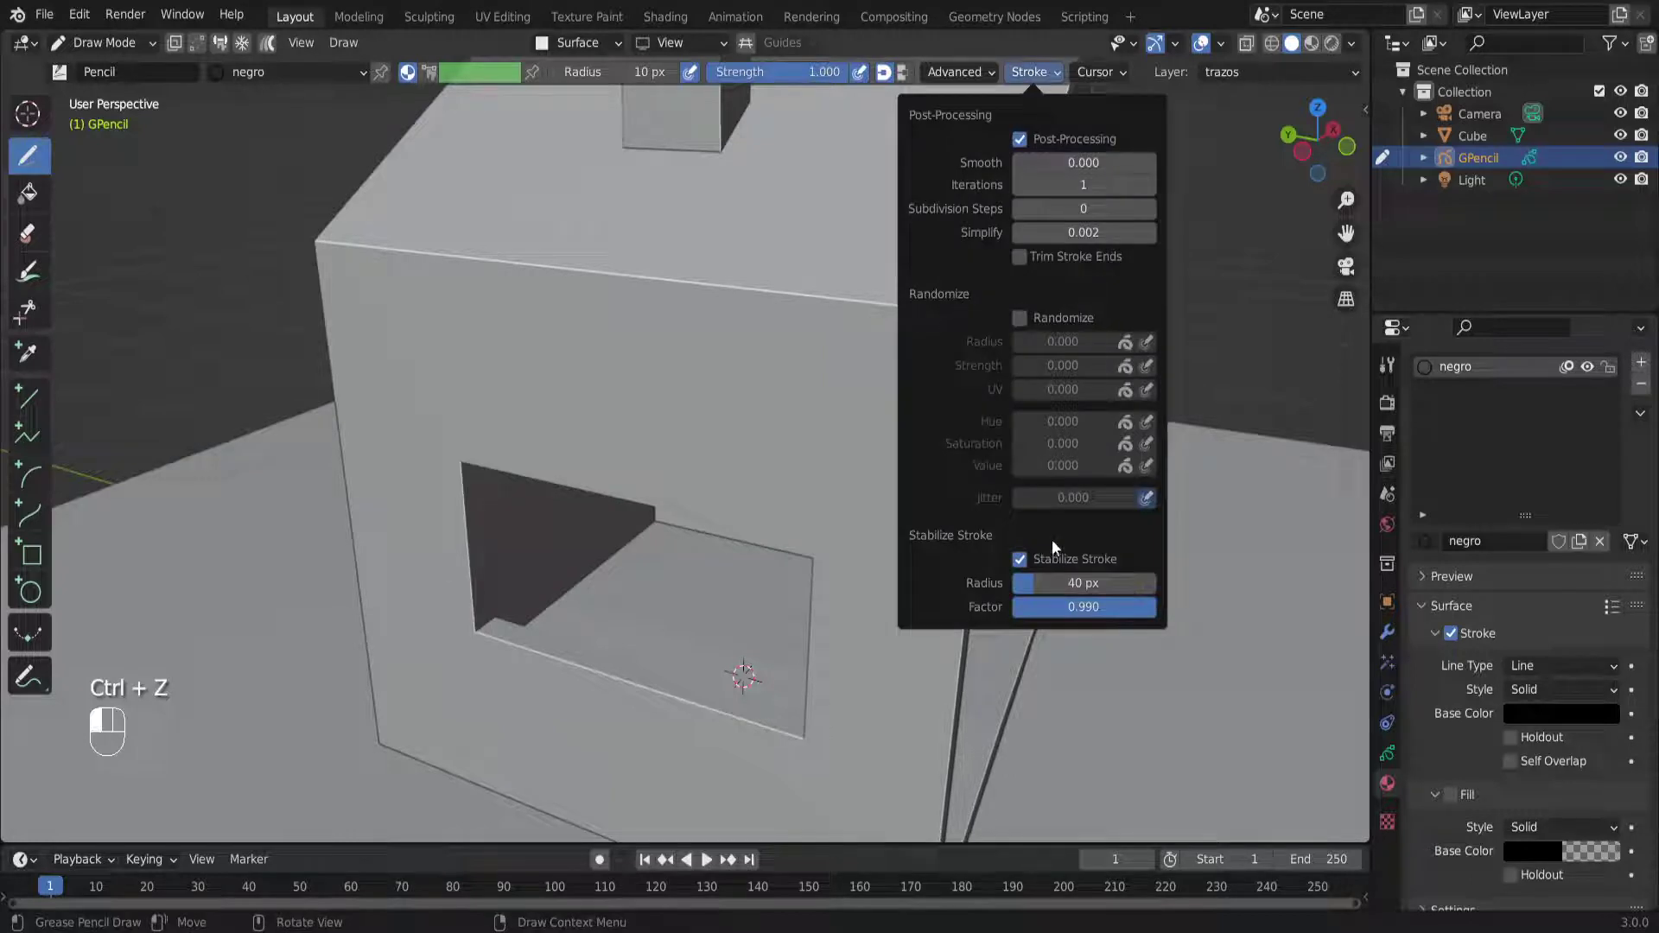
pyautogui.moveTo(1108, 608); pyautogui.dragTo(1047, 608)
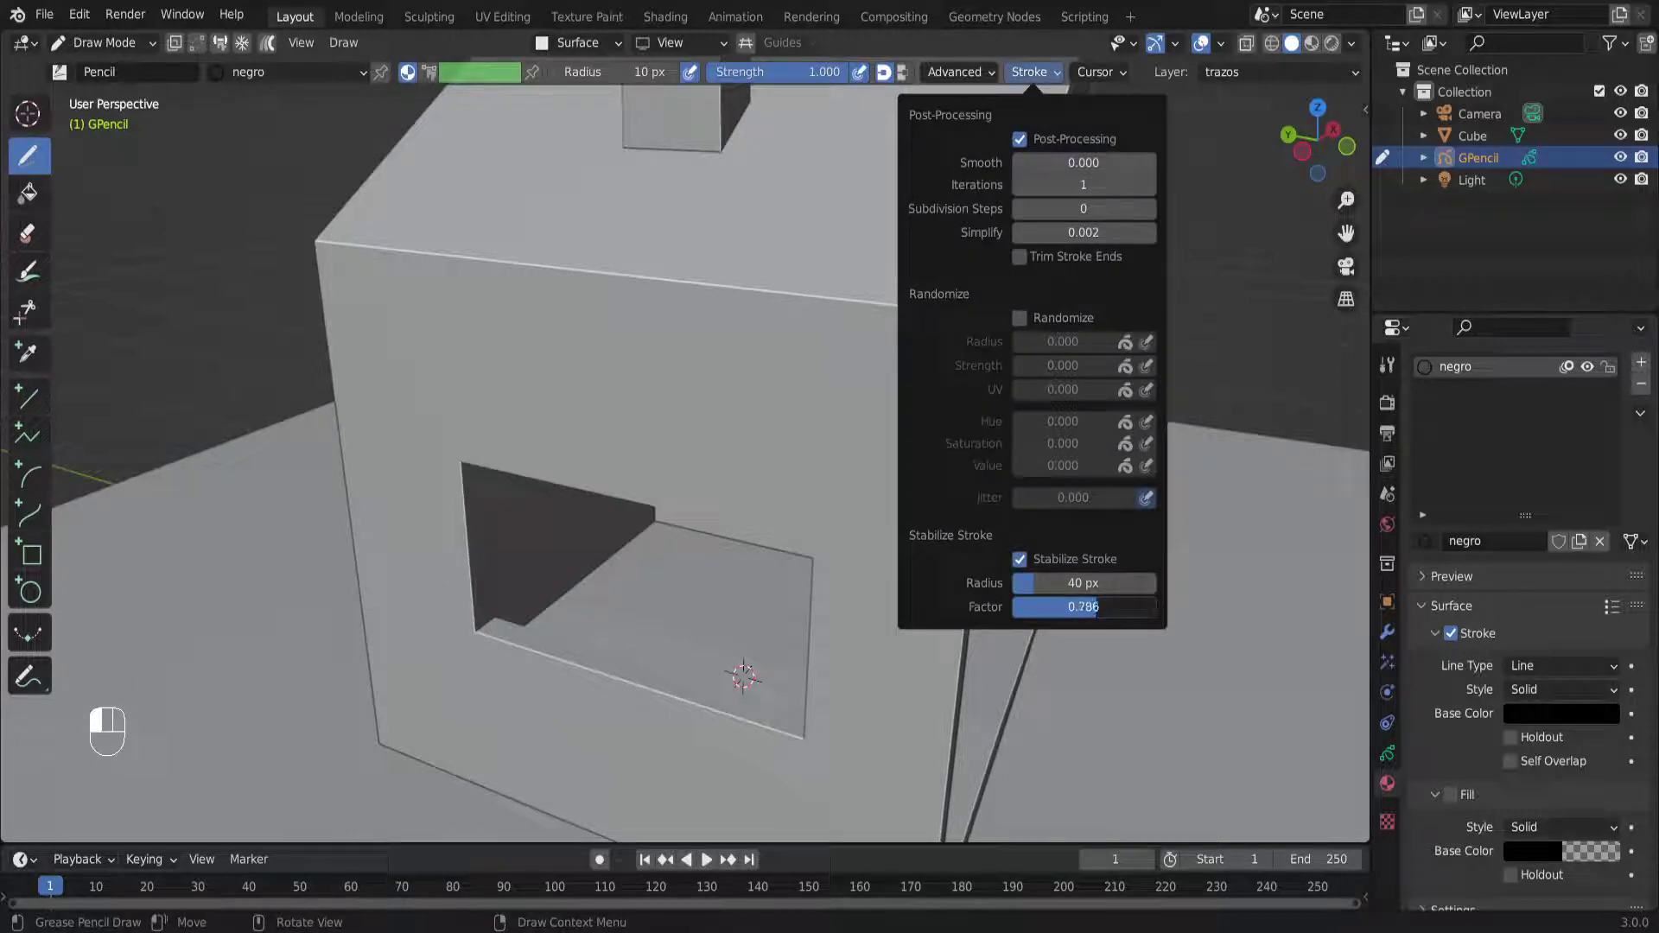
pyautogui.moveTo(900, 183)
pyautogui.mouseDown()
pyautogui.moveTo(691, 287)
pyautogui.moveTo(717, 316)
pyautogui.moveTo(700, 313)
pyautogui.mouseUp()
pyautogui.hotkey('ctrl', 'z')
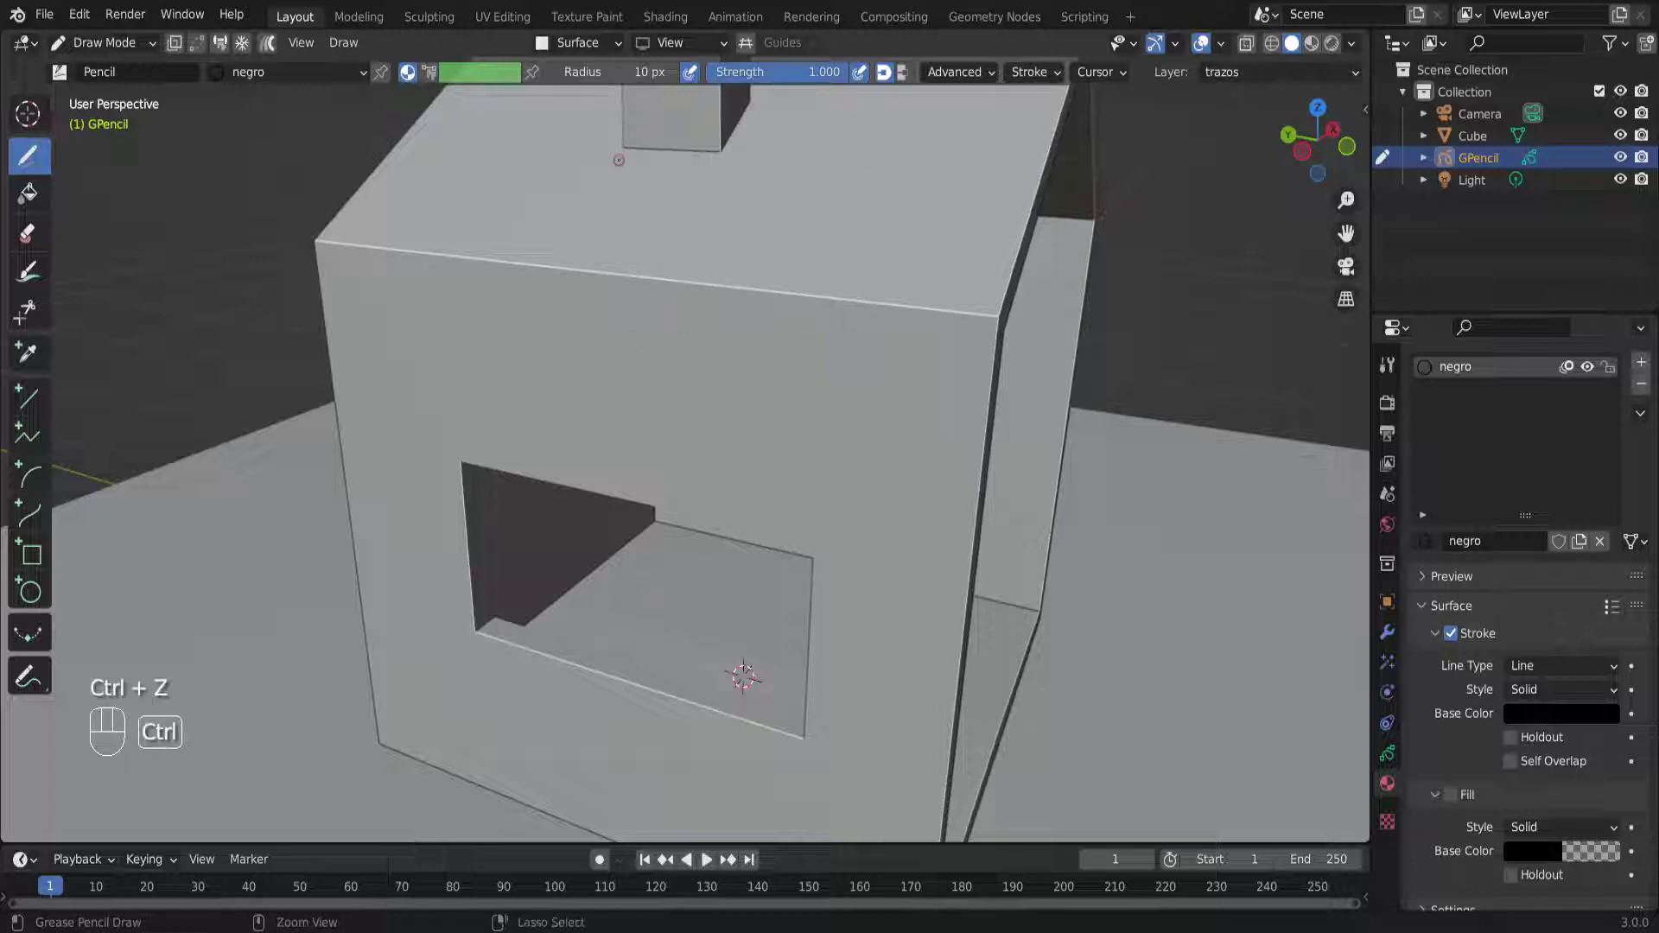
# Try stabilized freehand strokes on the wall above the window, and undo them
pyautogui.moveTo(681, 316); pyautogui.dragTo(691, 380, button='middle')
pyautogui.moveTo(616, 599); pyautogui.dragTo(581, 374, button='middle')
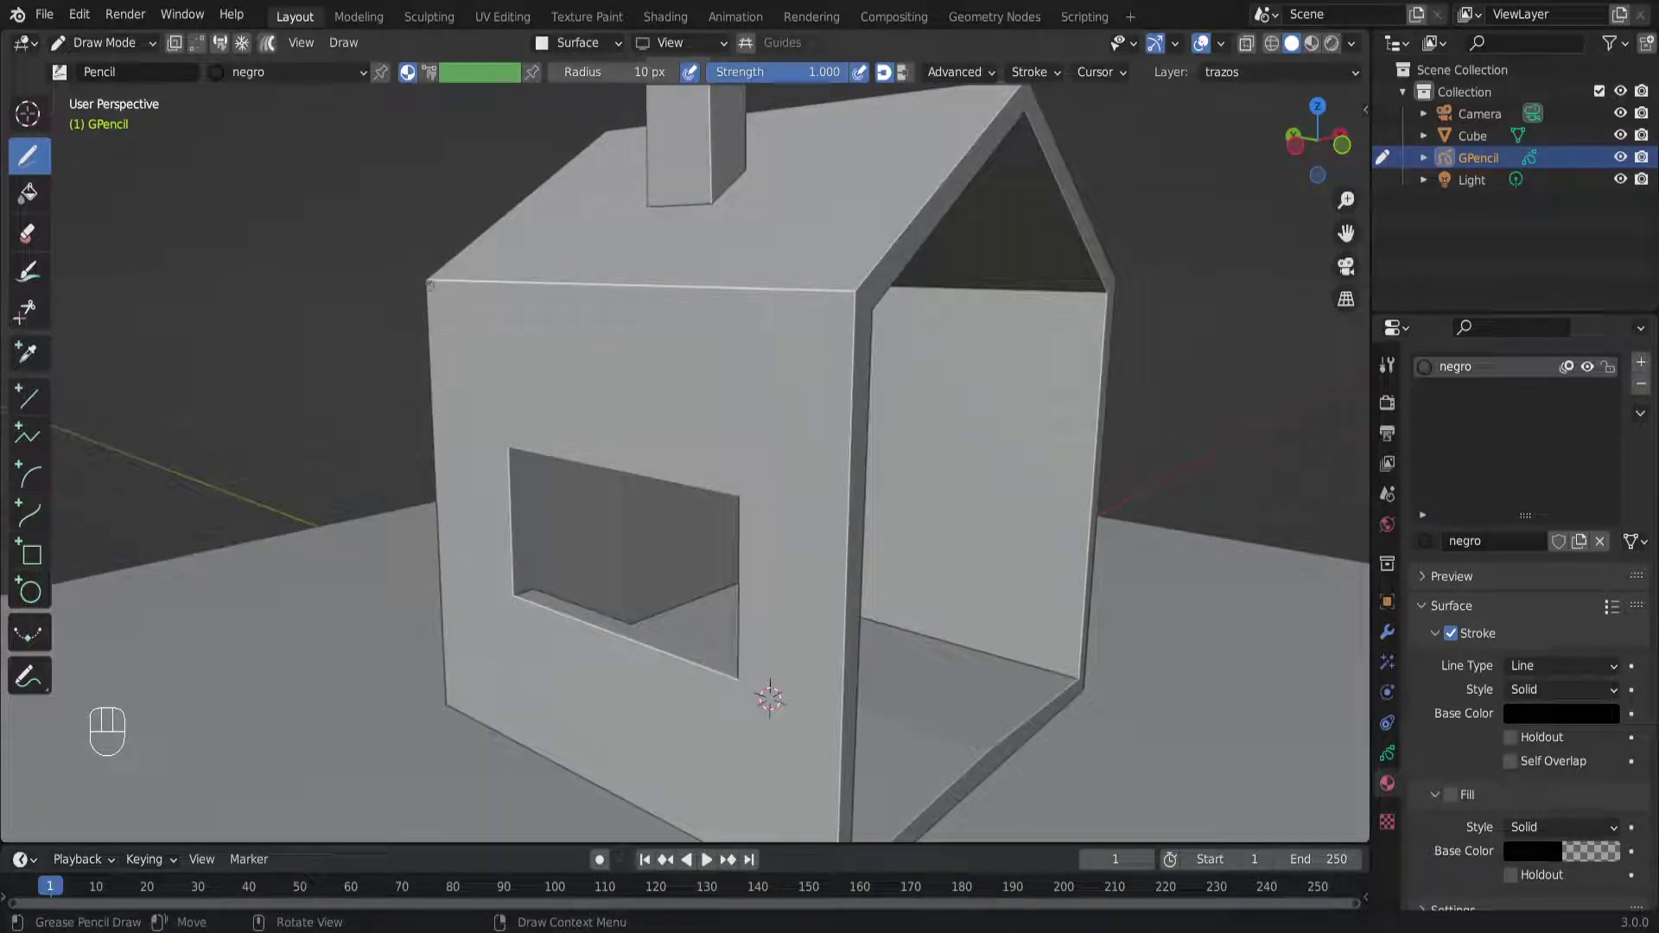
pyautogui.moveTo(380, 384)
pyautogui.mouseDown(button='middle')
pyautogui.moveTo(365, 382)
pyautogui.moveTo(419, 367)
pyautogui.mouseUp(button='middle')
pyautogui.moveTo(490, 368)
pyautogui.mouseDown()
pyautogui.moveTo(471, 415)
pyautogui.moveTo(572, 396)
pyautogui.mouseUp()
pyautogui.hotkey('ctrl', 'z')
pyautogui.hotkey('ctrl', 'z')
pyautogui.hotkey('ctrl', 'z')
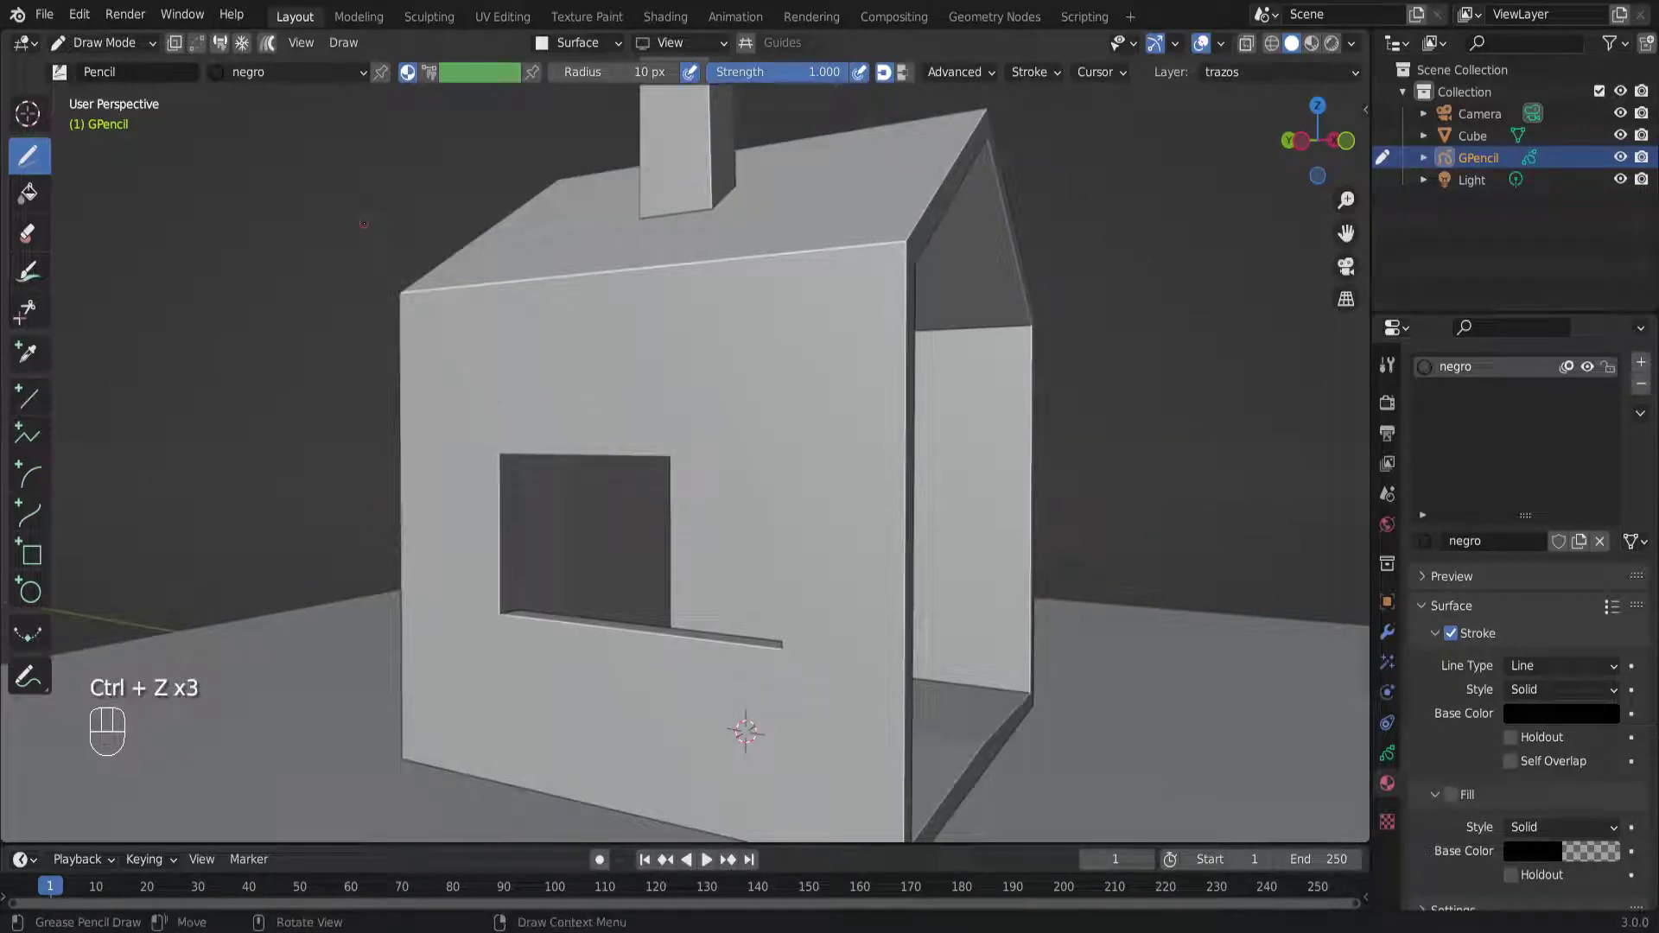
pyautogui.moveTo(481, 329)
pyautogui.mouseDown()
pyautogui.moveTo(479, 432)
pyautogui.moveTo(491, 373)
pyautogui.moveTo(537, 369)
pyautogui.mouseUp()
pyautogui.hotkey('ctrl', 'z')
pyautogui.hotkey('ctrl', 'z')
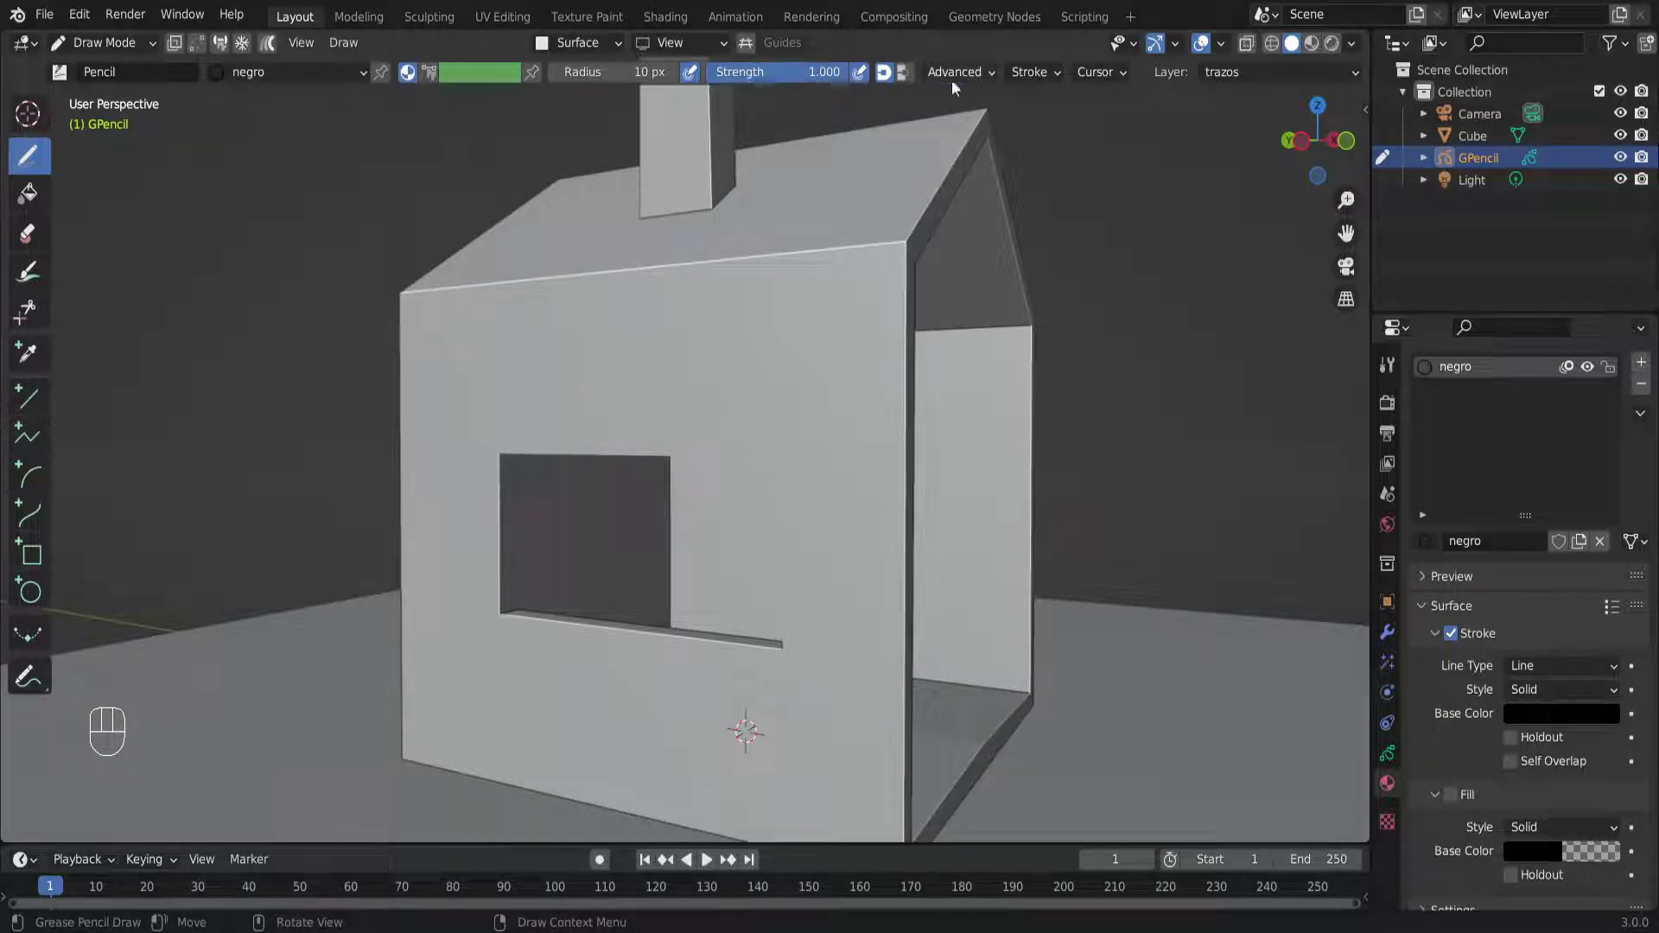
# Turn off Stabilize Stroke in the brush's stroke settings, and handwrite "fuera los corruptos" on the wall above the window
pyautogui.click(1039, 80)
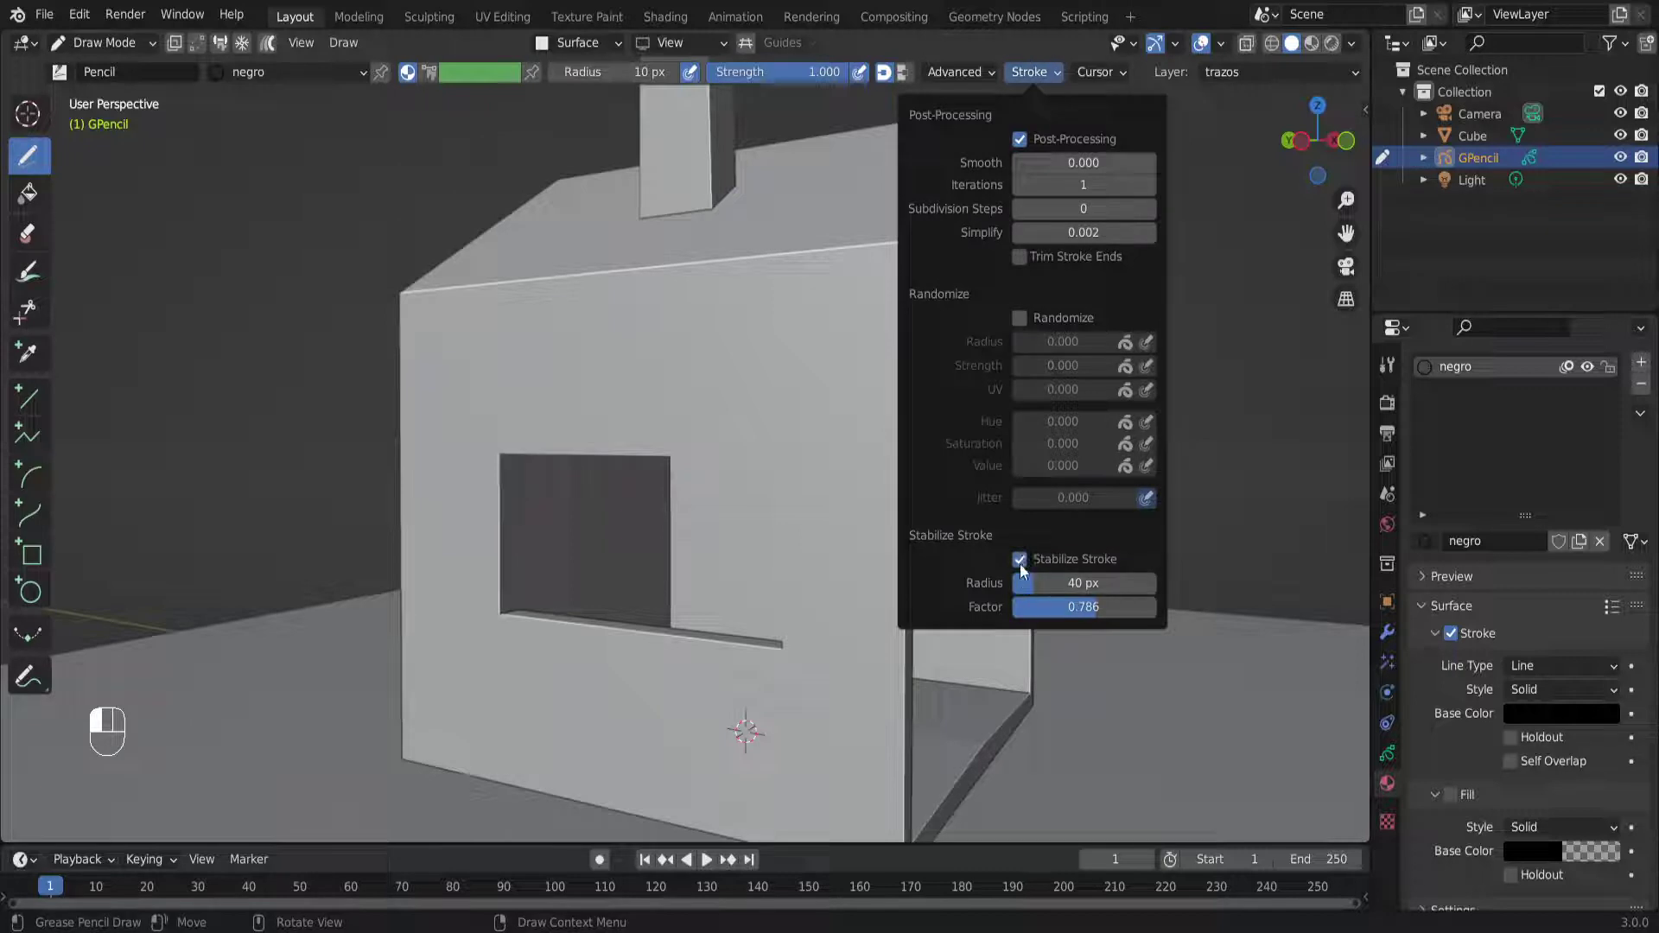
pyautogui.moveTo(496, 326)
pyautogui.mouseDown()
pyautogui.moveTo(500, 422)
pyautogui.moveTo(494, 379)
pyautogui.moveTo(564, 389)
pyautogui.moveTo(840, 344)
pyautogui.mouseUp()
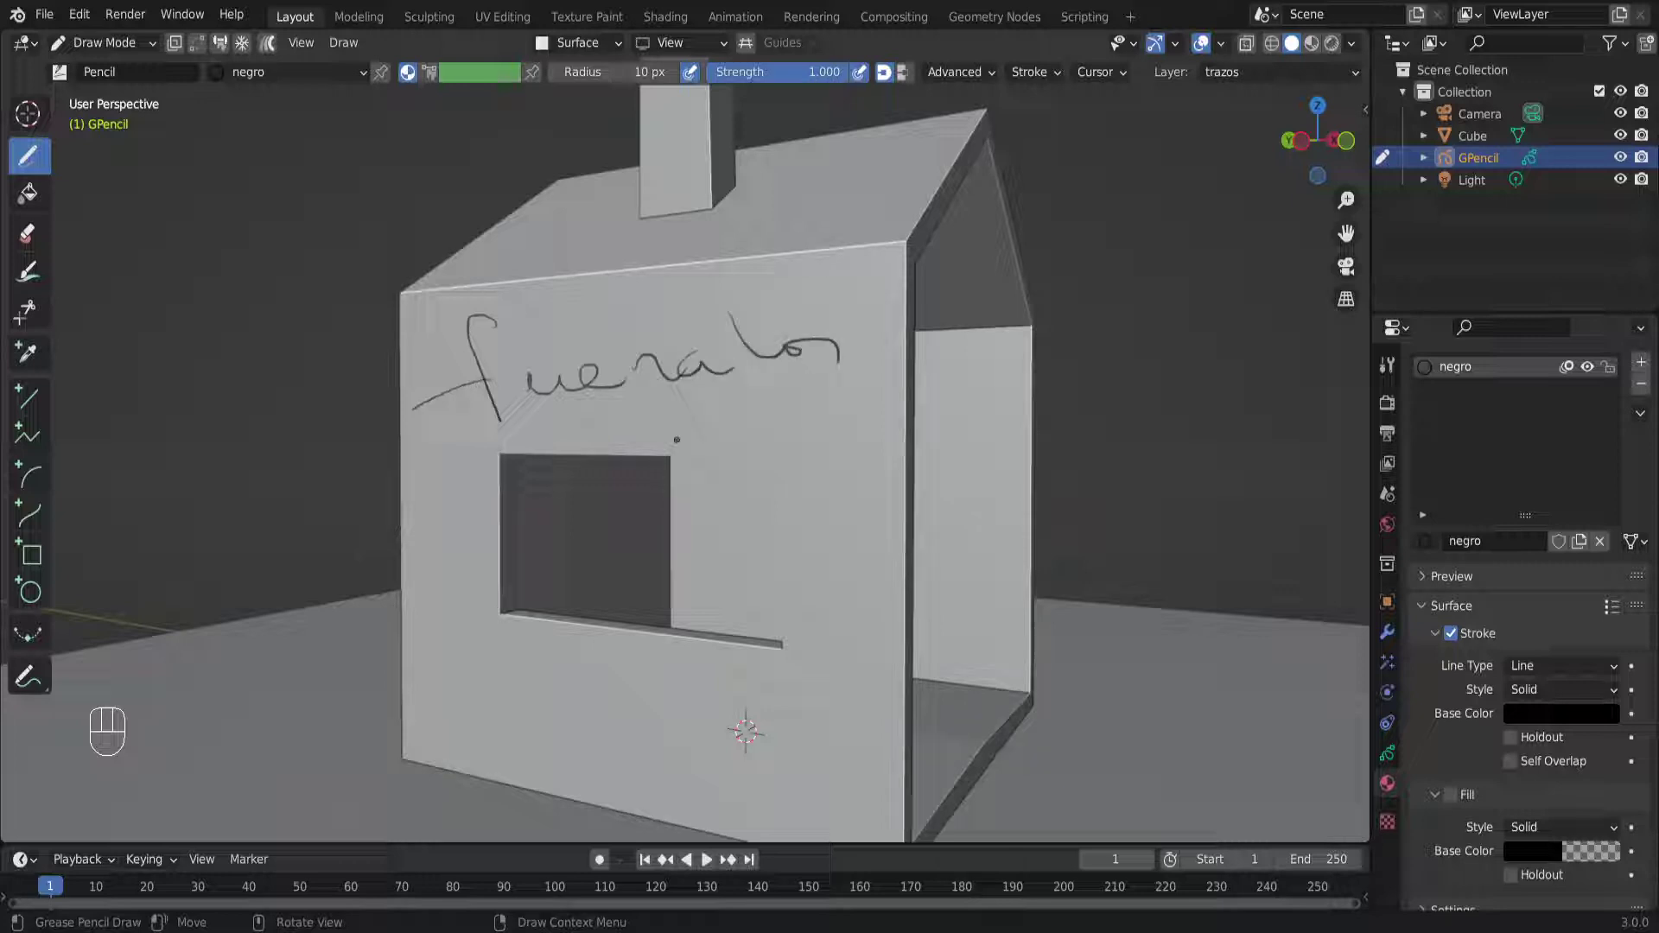
pyautogui.moveTo(588, 415); pyautogui.dragTo(622, 423)
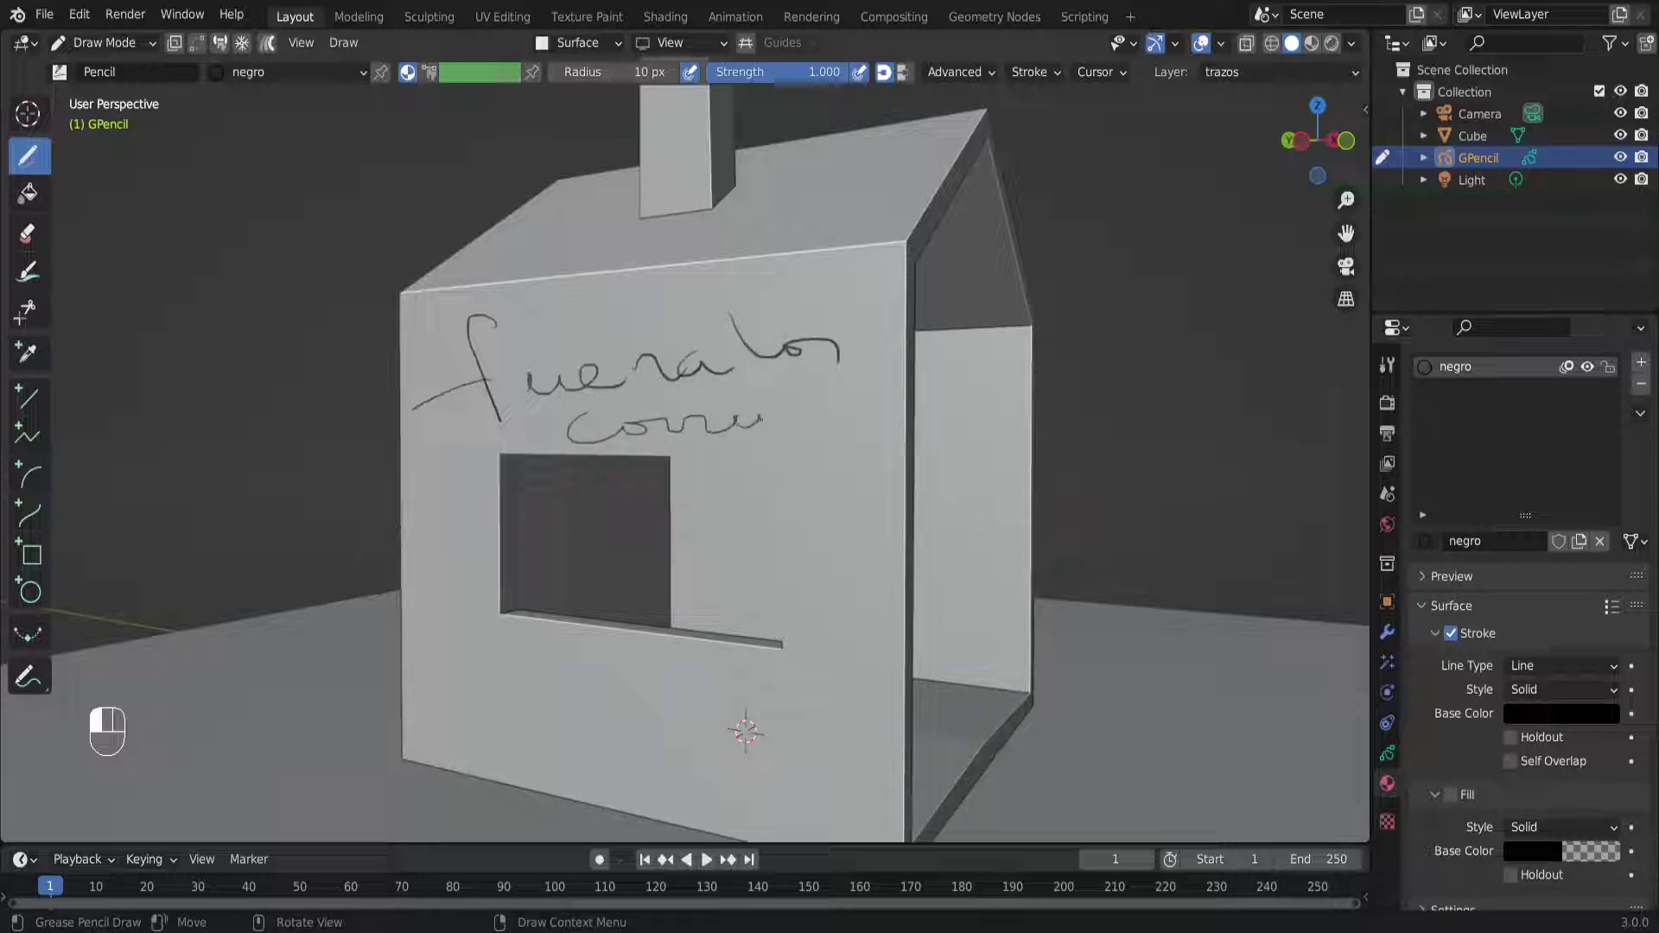
pyautogui.moveTo(783, 427)
pyautogui.mouseDown()
pyautogui.moveTo(827, 407)
pyautogui.moveTo(873, 420)
pyautogui.mouseUp()
pyautogui.moveTo(834, 385); pyautogui.dragTo(717, 402)
# Draw jagged, dripping crack strokes below the window sill and down the window's left edge
pyautogui.moveTo(570, 436)
pyautogui.mouseDown(button='middle')
pyautogui.moveTo(504, 443)
pyautogui.moveTo(842, 430)
pyautogui.moveTo(524, 436)
pyautogui.moveTo(641, 392)
pyautogui.moveTo(626, 388)
pyautogui.mouseUp(button='middle')
pyautogui.moveTo(449, 370)
pyautogui.mouseDown(button='middle')
pyautogui.moveTo(403, 405)
pyautogui.moveTo(425, 389)
pyautogui.mouseUp(button='middle')
pyautogui.moveTo(553, 618); pyautogui.dragTo(574, 629, button='middle')
pyautogui.moveTo(502, 625); pyautogui.dragTo(509, 683)
pyautogui.moveTo(557, 634)
pyautogui.mouseDown()
pyautogui.moveTo(617, 651)
pyautogui.moveTo(648, 721)
pyautogui.moveTo(827, 662)
pyautogui.mouseUp()
pyautogui.click(389, 558)
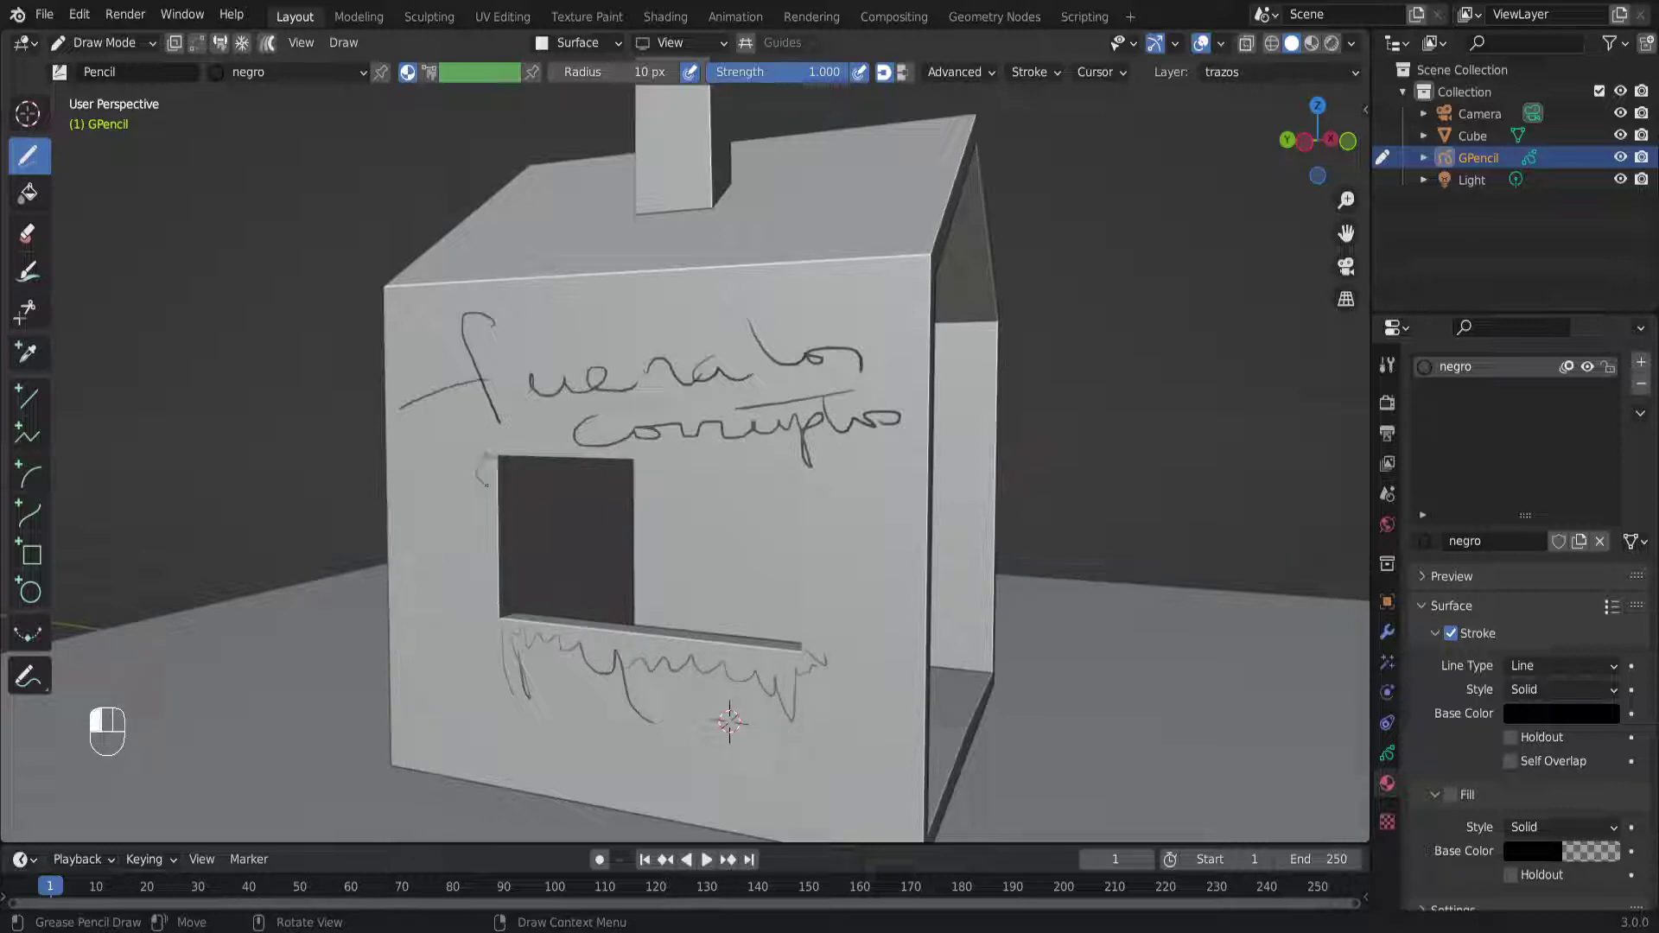
# Add hatching under the window's lower left corner, and sketch a patch of exposed bricks at the wall's bottom left corner
pyautogui.moveTo(493, 612)
pyautogui.mouseDown()
pyautogui.moveTo(489, 634)
pyautogui.moveTo(547, 682)
pyautogui.moveTo(393, 689)
pyautogui.moveTo(393, 714)
pyautogui.mouseUp()
pyautogui.moveTo(510, 741); pyautogui.dragTo(388, 741)
pyautogui.moveTo(458, 699); pyautogui.dragTo(458, 735)
pyautogui.moveTo(479, 719); pyautogui.dragTo(407, 742)
pyautogui.moveTo(386, 673)
pyautogui.mouseDown()
pyautogui.moveTo(467, 688)
pyautogui.moveTo(488, 741)
pyautogui.moveTo(398, 757)
pyautogui.mouseUp()
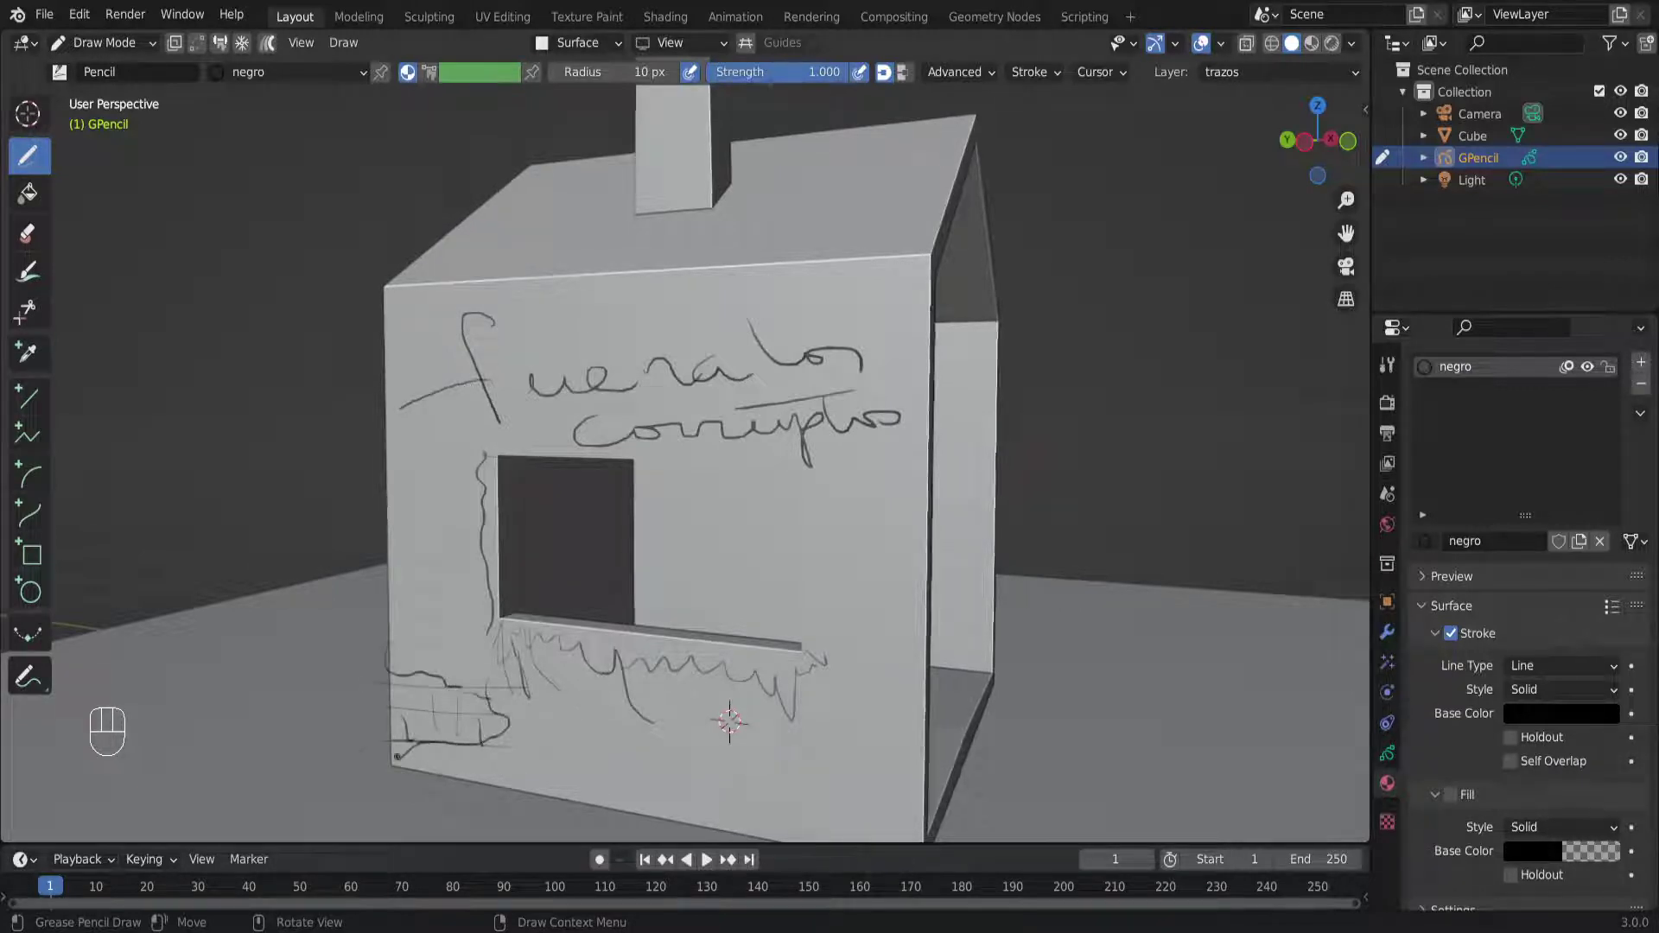
pyautogui.moveTo(415, 686); pyautogui.dragTo(411, 707)
# Draw a crack along the window wall's right edge, undo the stroke spilling inside the house, and add a short mark near the top corner
pyautogui.moveTo(924, 509); pyautogui.dragTo(914, 542)
pyautogui.moveTo(932, 600); pyautogui.dragTo(927, 635)
pyautogui.moveTo(937, 636)
pyautogui.mouseDown(button='middle')
pyautogui.moveTo(877, 648)
pyautogui.moveTo(873, 667)
pyautogui.mouseUp(button='middle')
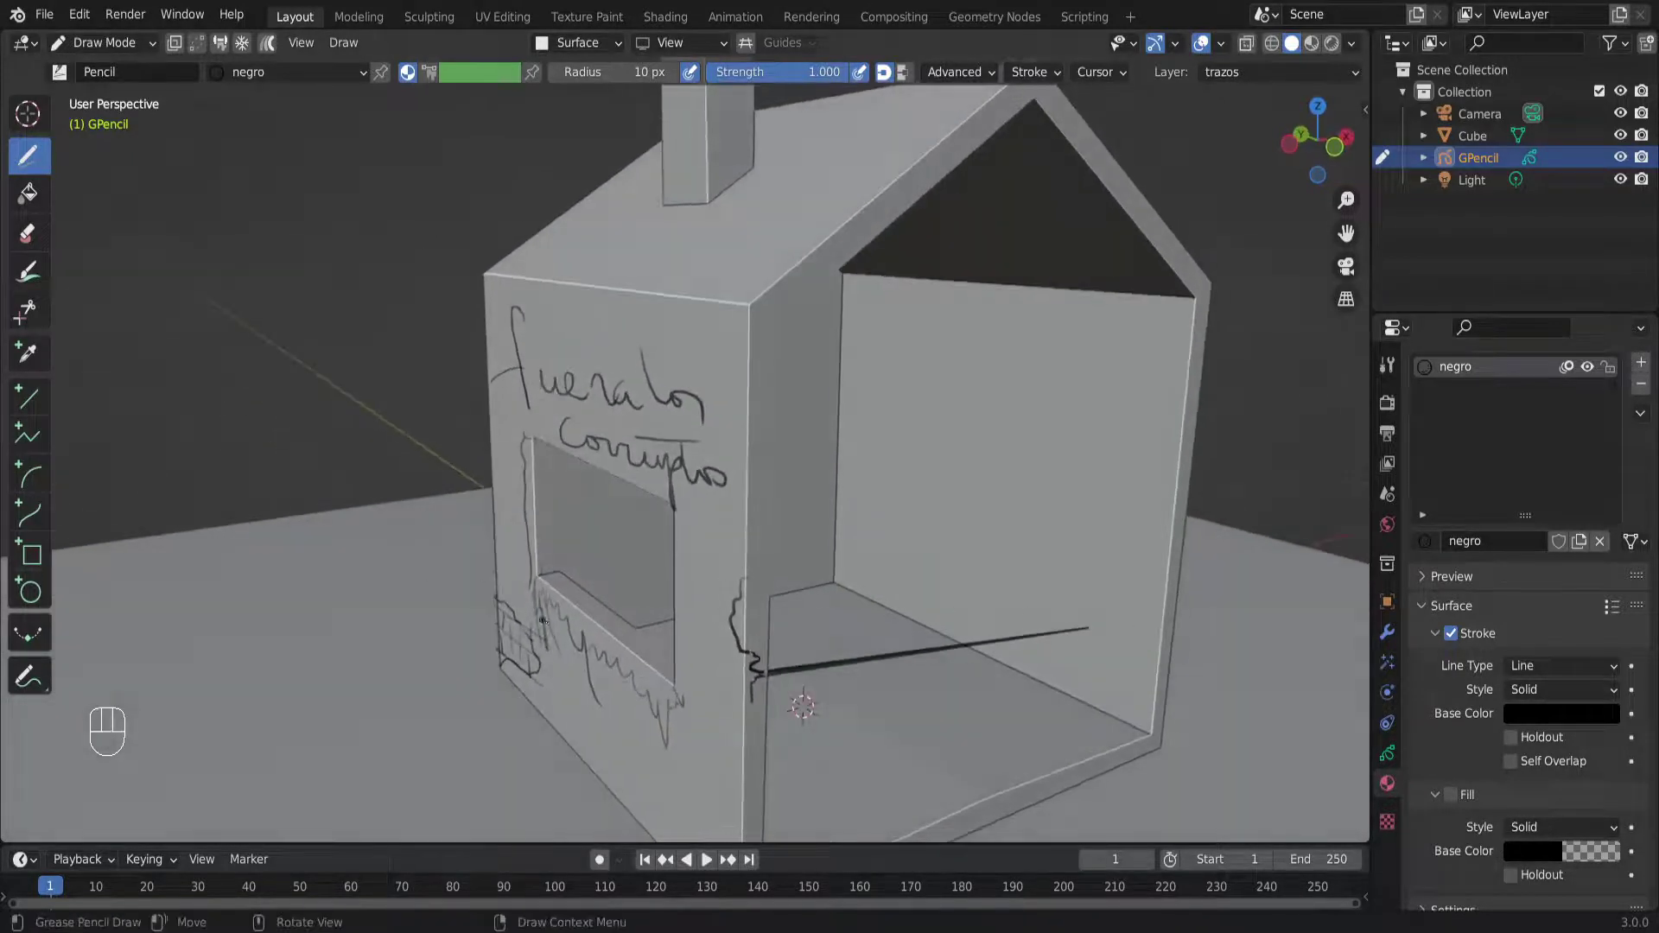
pyautogui.hotkey('ctrl', 'z')
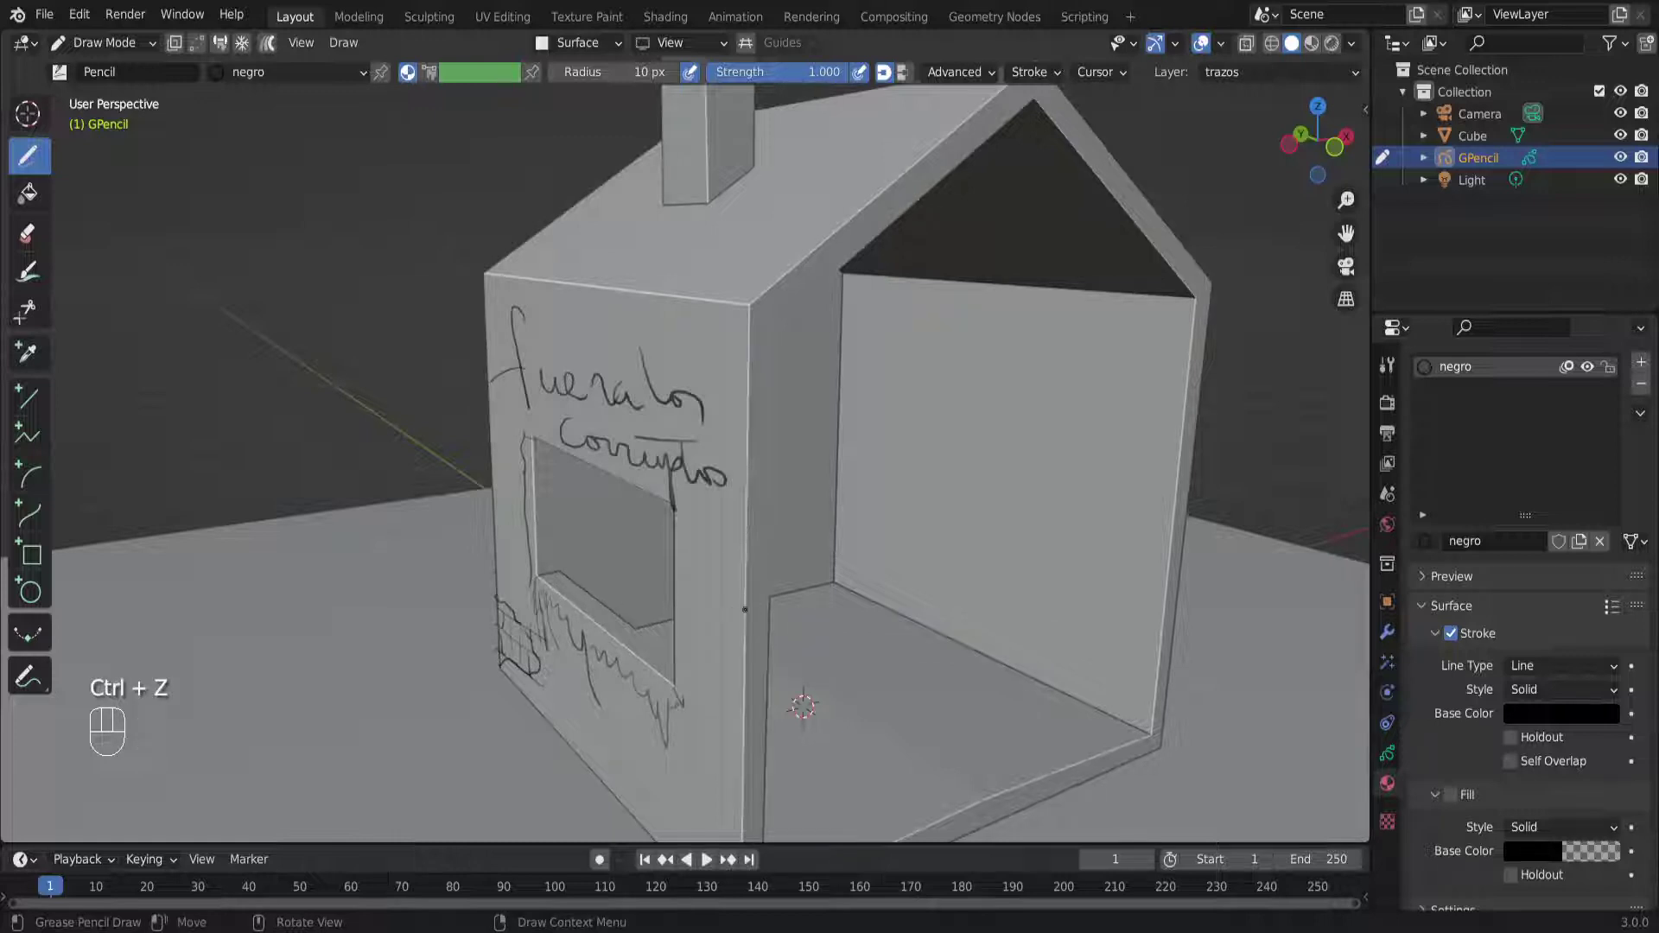
pyautogui.moveTo(736, 334); pyautogui.dragTo(668, 326)
# Draw freehand plank lines down the roof slope from ridge to eave, and a wavy line along the eave
pyautogui.moveTo(577, 263)
pyautogui.mouseDown(button='middle')
pyautogui.moveTo(563, 292)
pyautogui.moveTo(668, 293)
pyautogui.mouseUp(button='middle')
pyautogui.scroll(-4, 527, 257)
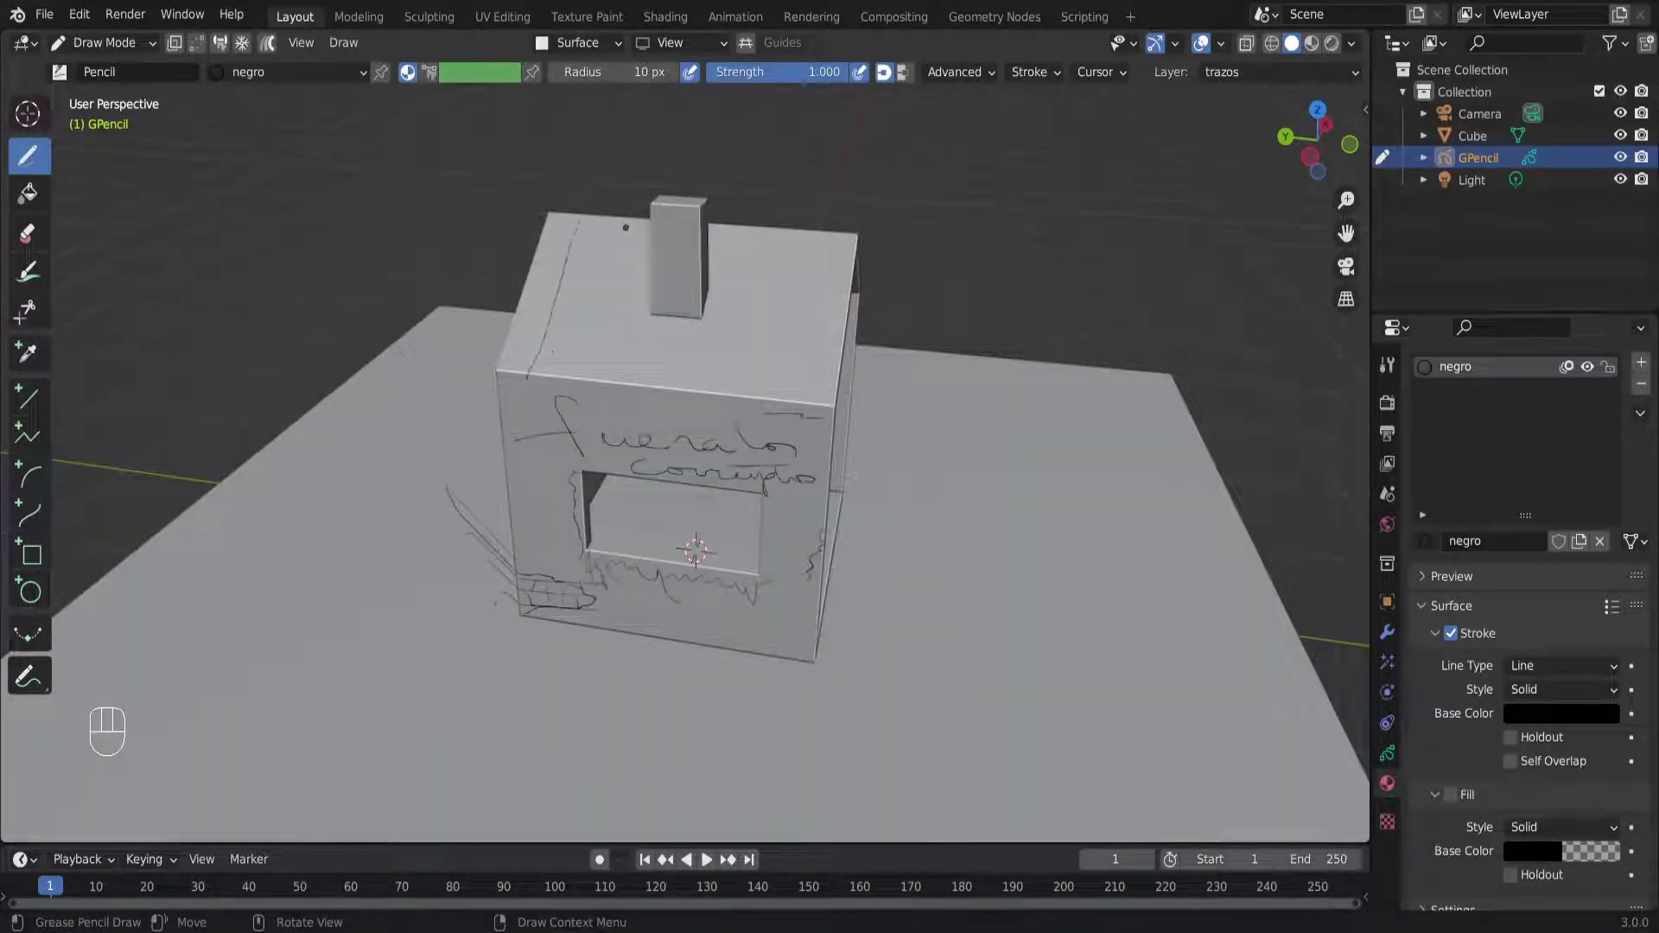
pyautogui.moveTo(611, 222); pyautogui.dragTo(554, 373)
pyautogui.moveTo(634, 233)
pyautogui.mouseDown()
pyautogui.moveTo(614, 372)
pyautogui.moveTo(637, 394)
pyautogui.mouseUp()
pyautogui.moveTo(702, 350); pyautogui.dragTo(687, 397)
pyautogui.moveTo(758, 275); pyautogui.dragTo(726, 401)
pyautogui.moveTo(806, 259); pyautogui.dragTo(781, 404)
pyautogui.moveTo(830, 304); pyautogui.dragTo(811, 403)
pyautogui.moveTo(519, 359); pyautogui.dragTo(578, 366)
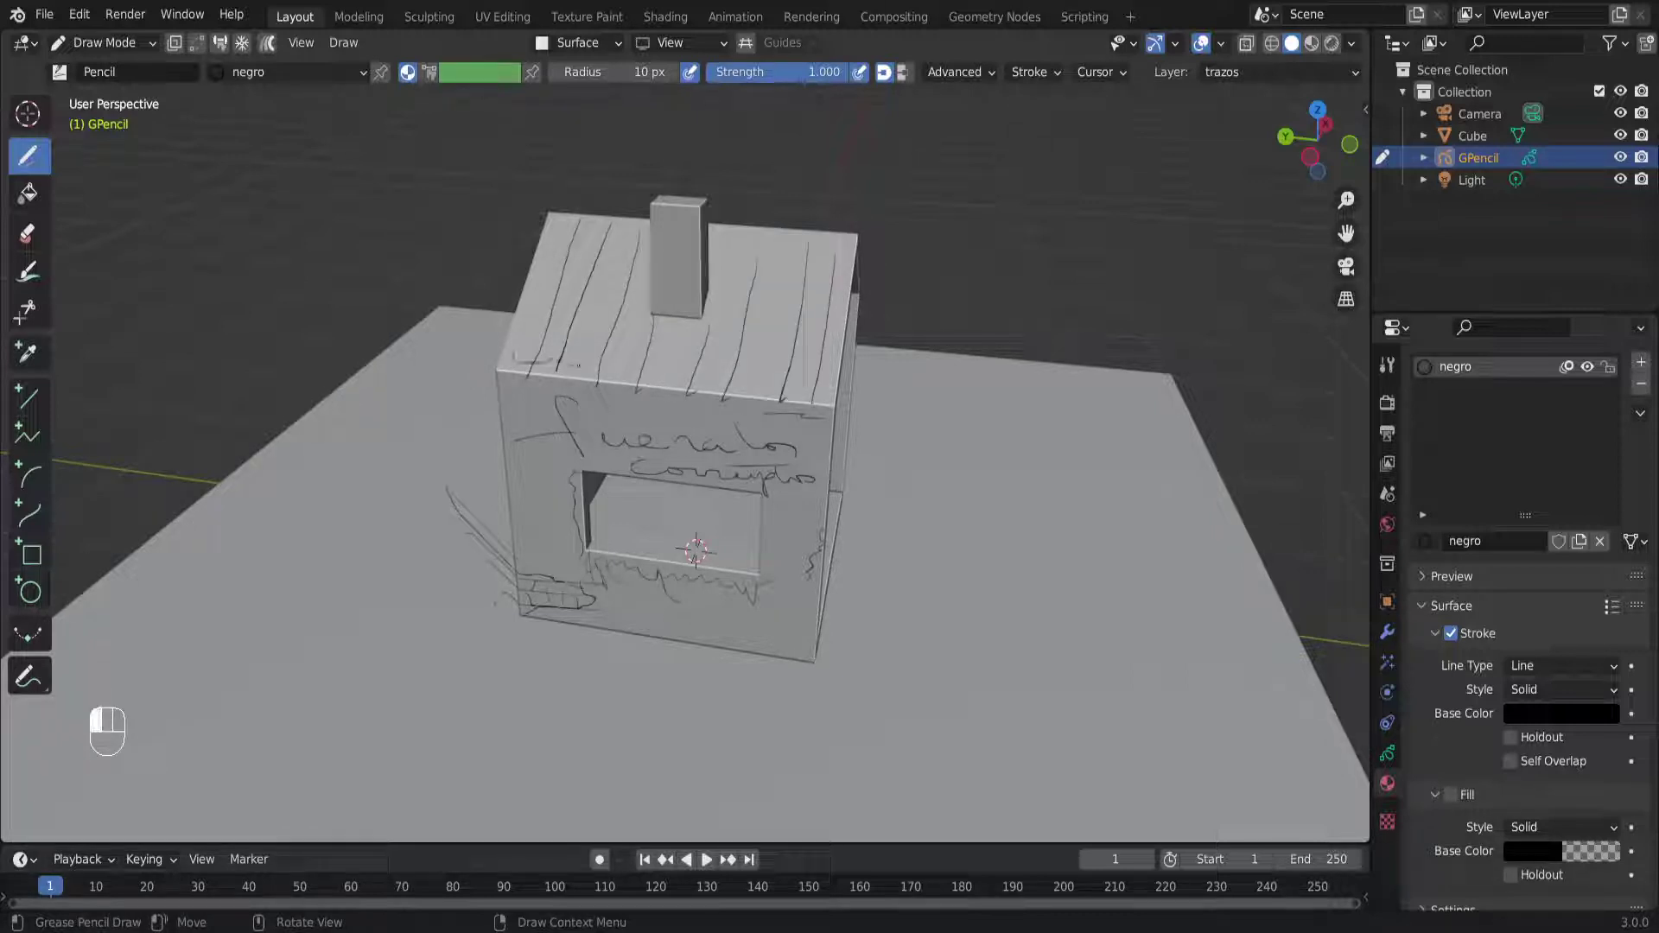
pyautogui.moveTo(684, 371); pyautogui.dragTo(810, 380)
# Draw a chain of connected, extruded curves across the roof's left part, above the wavy line, with the Arc tool
pyautogui.scroll(4, 799, 363)
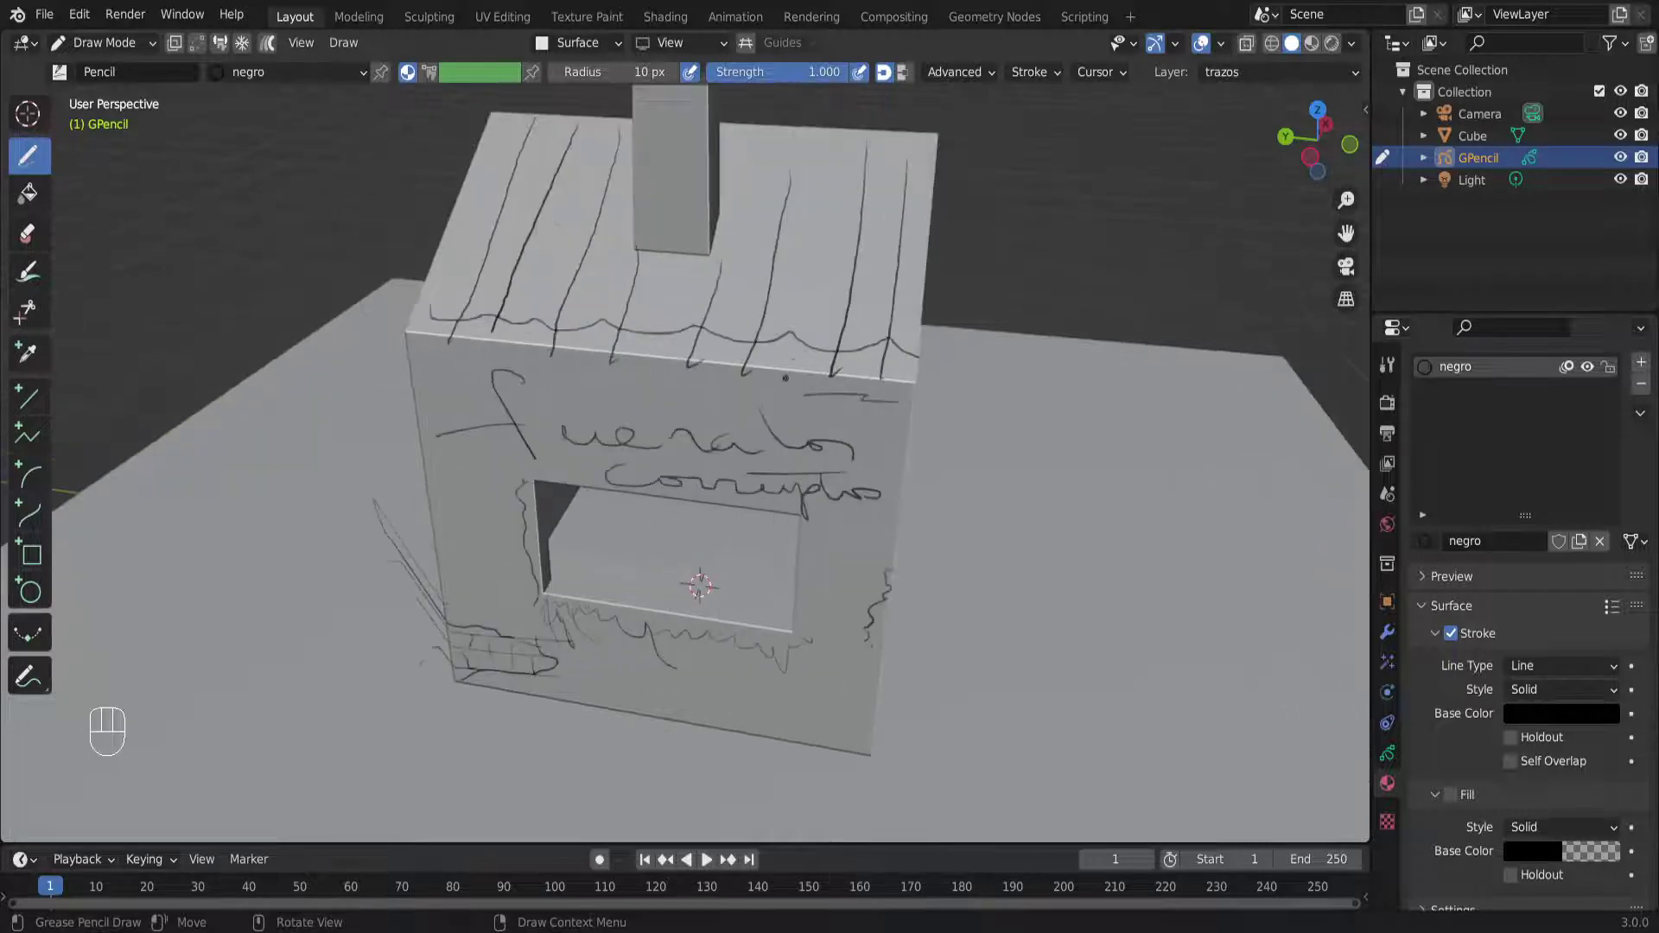
pyautogui.moveTo(1337, 236); pyautogui.dragTo(1293, 413)
pyautogui.moveTo(426, 475); pyautogui.dragTo(443, 464, button='middle')
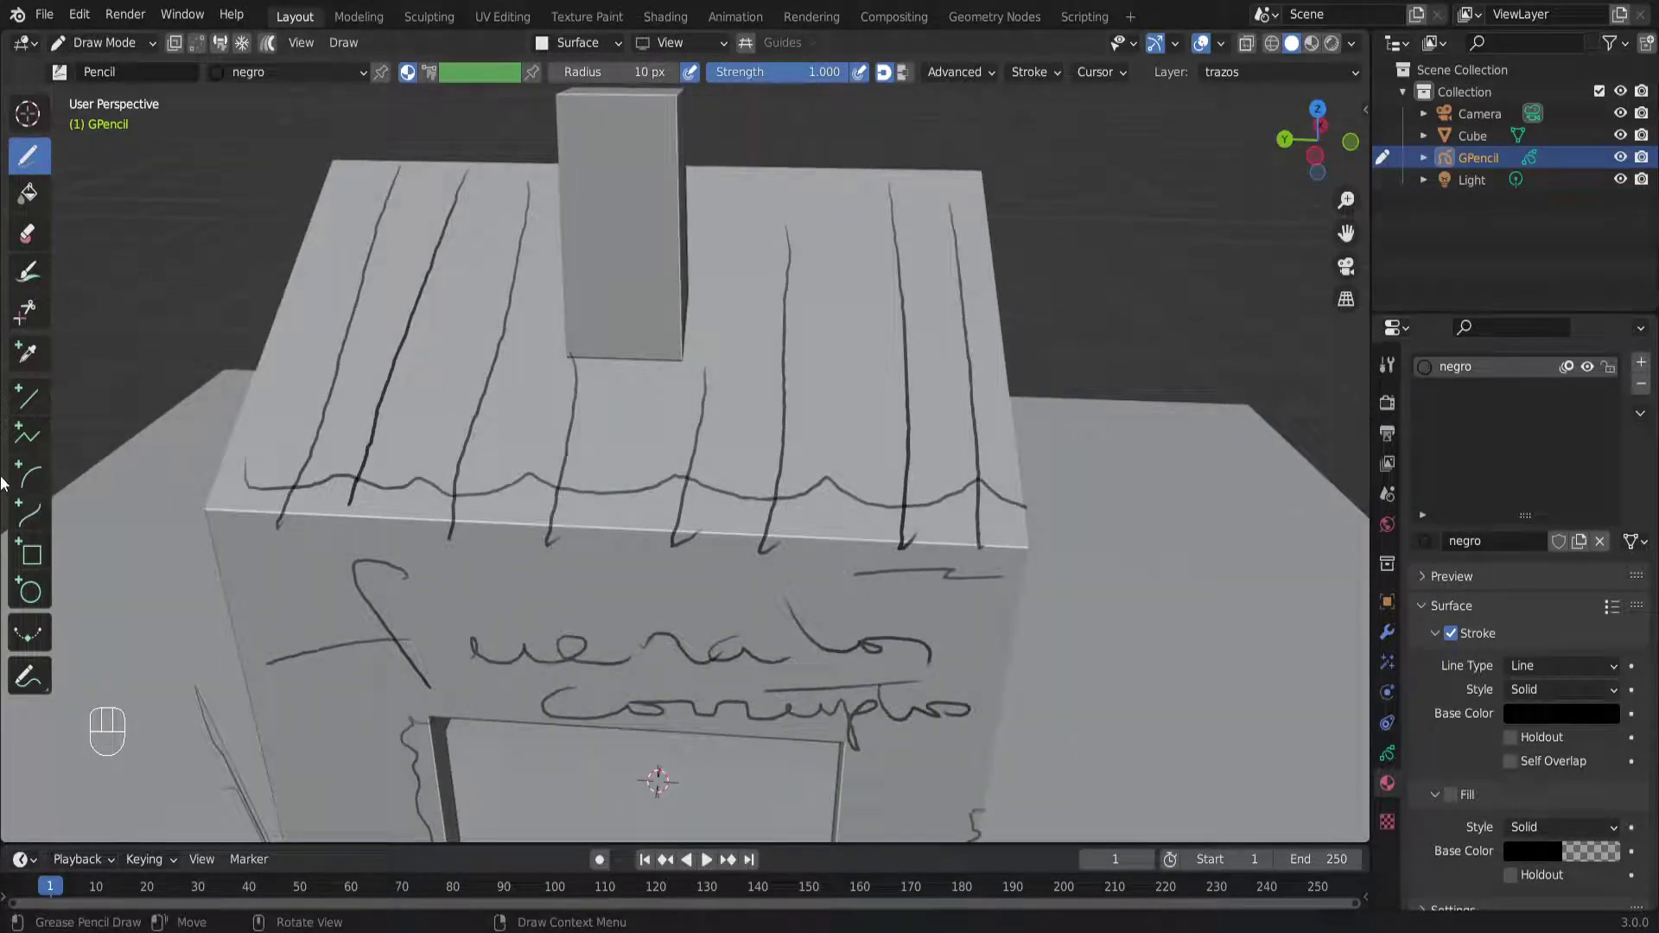
pyautogui.click(28, 474)
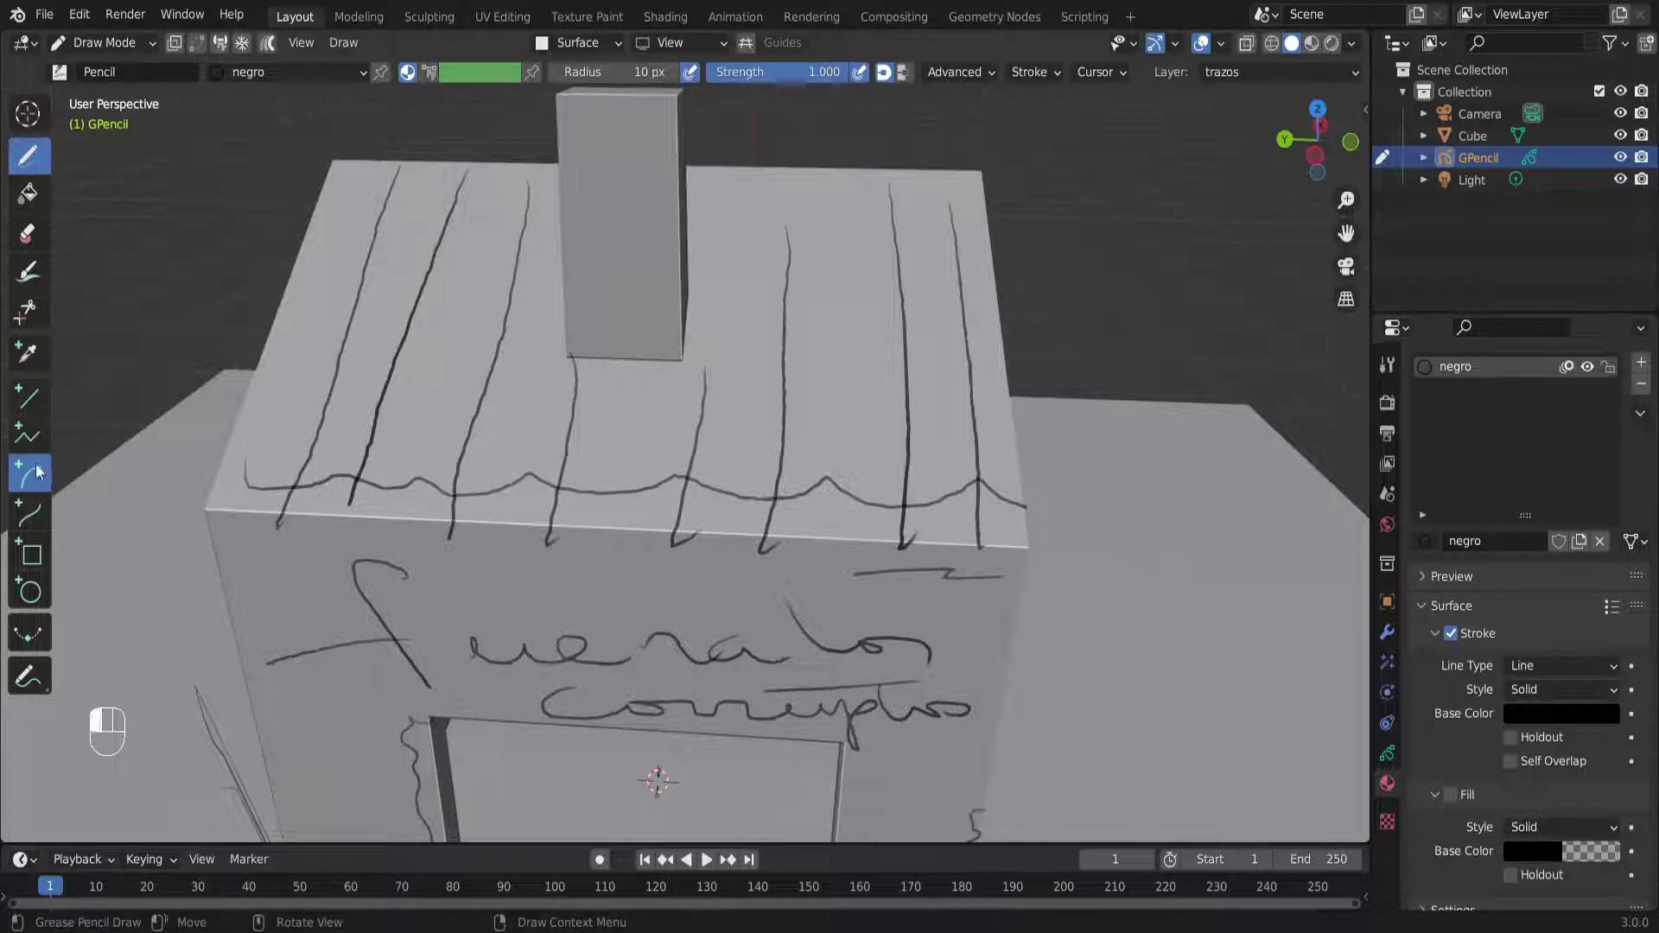
pyautogui.moveTo(245, 420); pyautogui.dragTo(278, 450)
pyautogui.press('e')
pyautogui.click(379, 427)
pyautogui.moveTo(337, 427); pyautogui.dragTo(331, 446)
pyautogui.press('e')
pyautogui.moveTo(418, 388); pyautogui.dragTo(401, 452)
pyautogui.press('e')
pyautogui.moveTo(509, 382); pyautogui.dragTo(489, 467)
pyautogui.press('e')
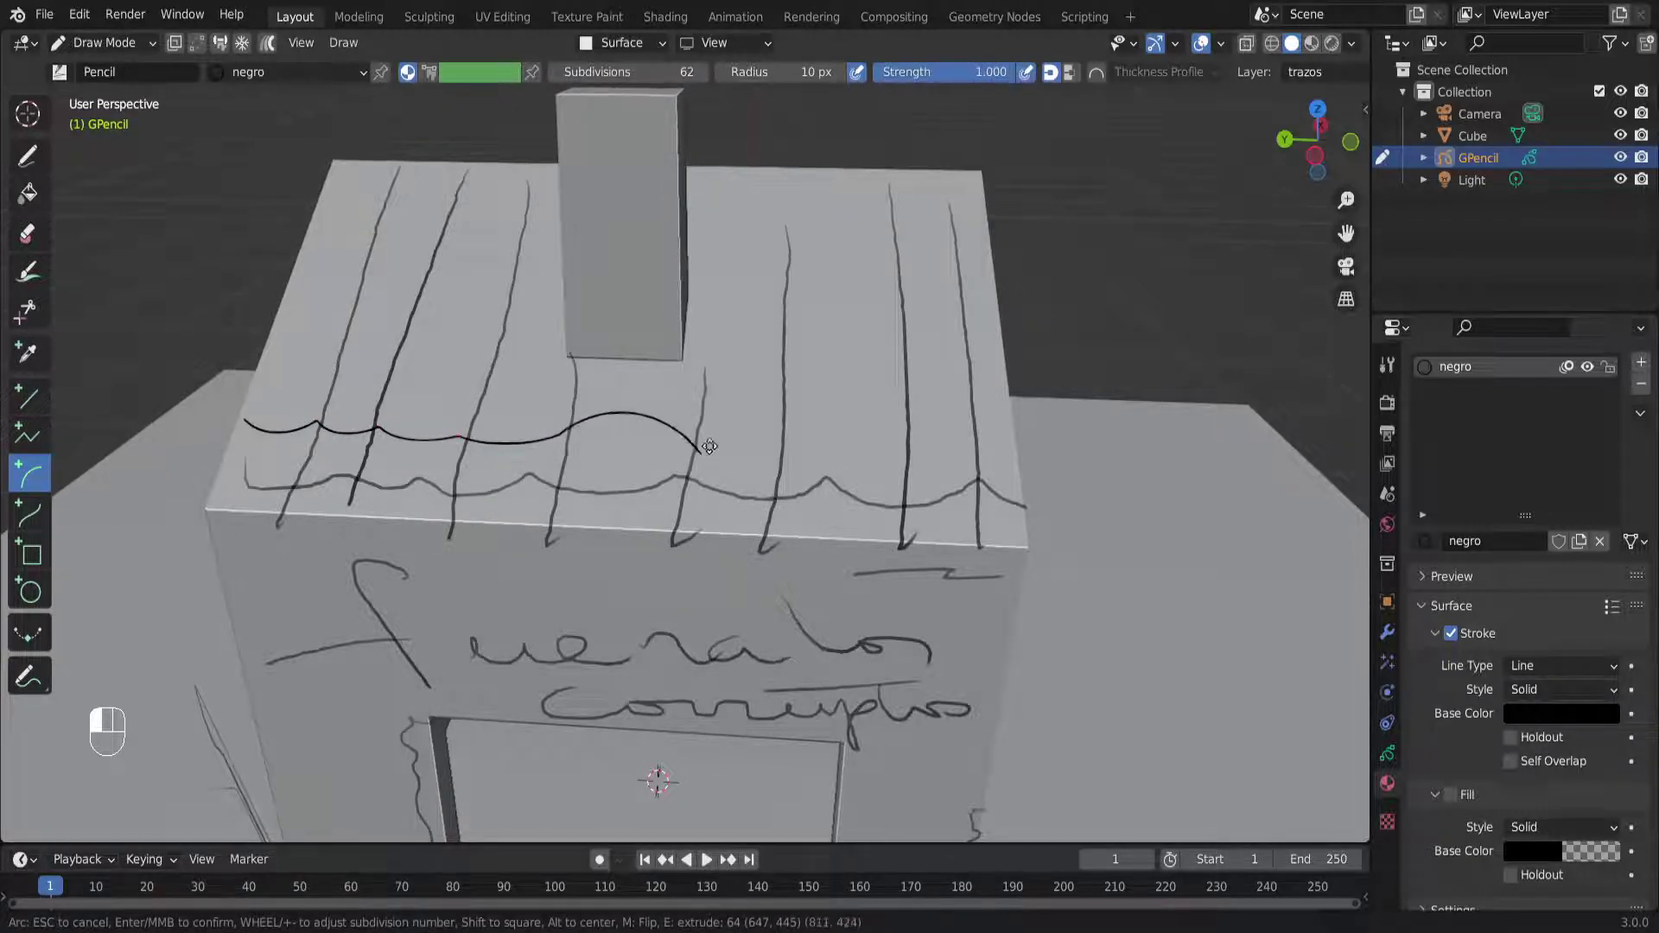
pyautogui.click(682, 444)
pyautogui.moveTo(626, 390); pyautogui.dragTo(616, 470)
pyautogui.press('Return')
# Switch to the Draw tool and draw a freehand plank line down the roof just right of the chimney
pyautogui.moveTo(750, 464)
pyautogui.mouseDown(button='middle')
pyautogui.moveTo(529, 415)
pyautogui.moveTo(695, 433)
pyautogui.mouseUp(button='middle')
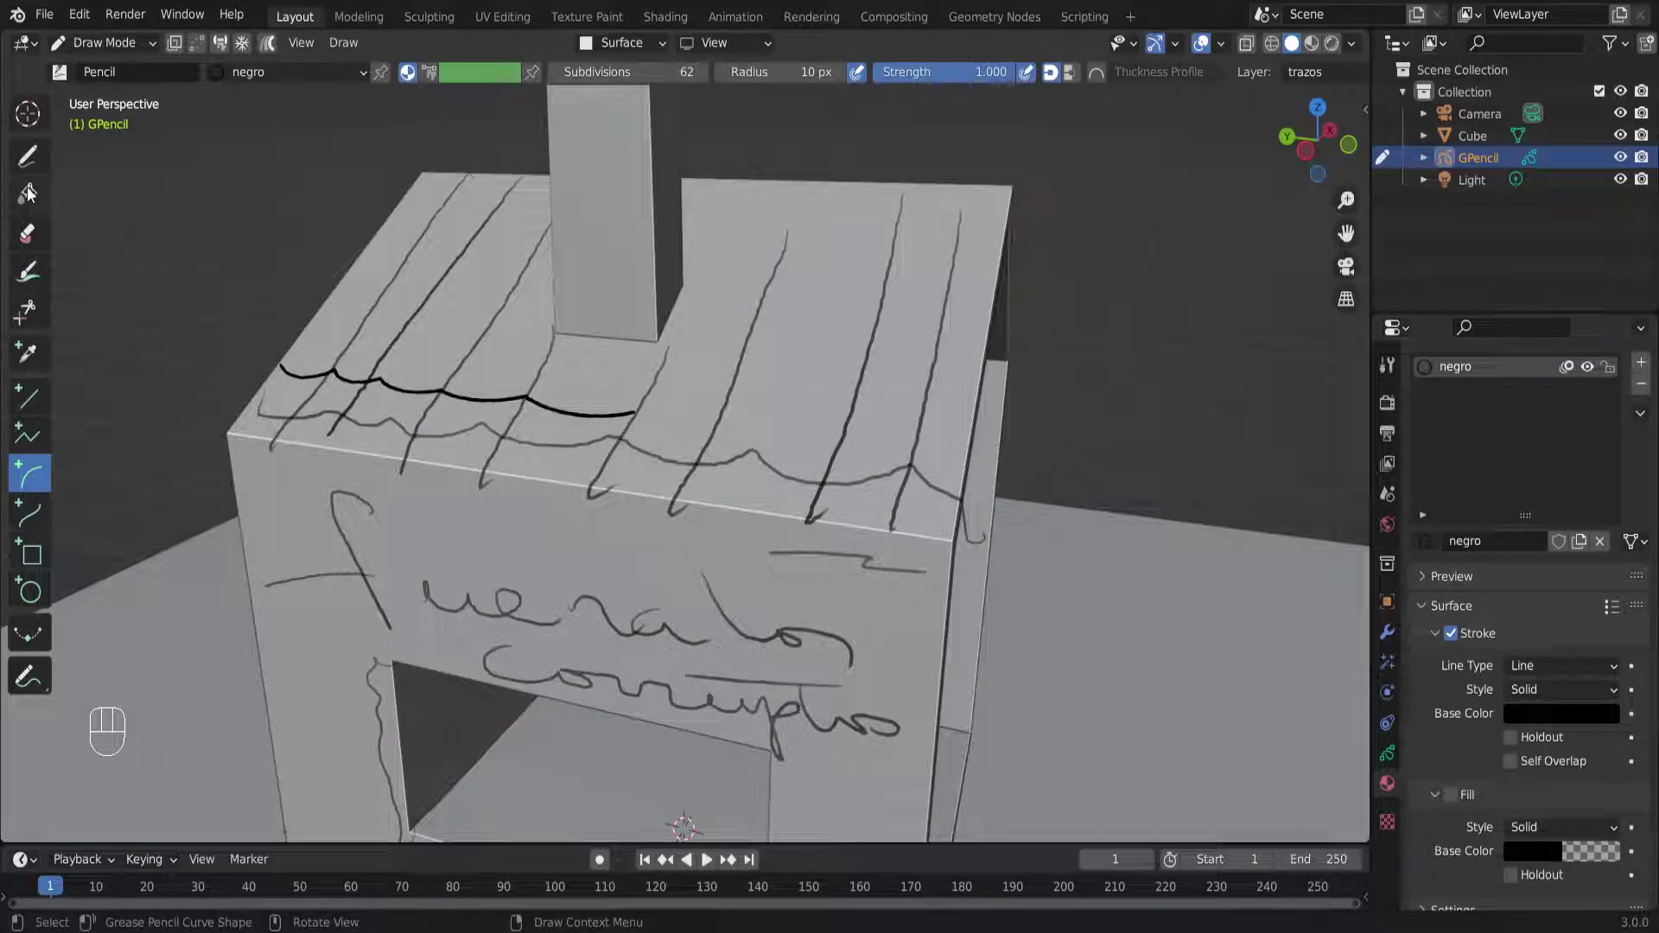
pyautogui.click(27, 155)
pyautogui.moveTo(755, 207); pyautogui.dragTo(616, 481)
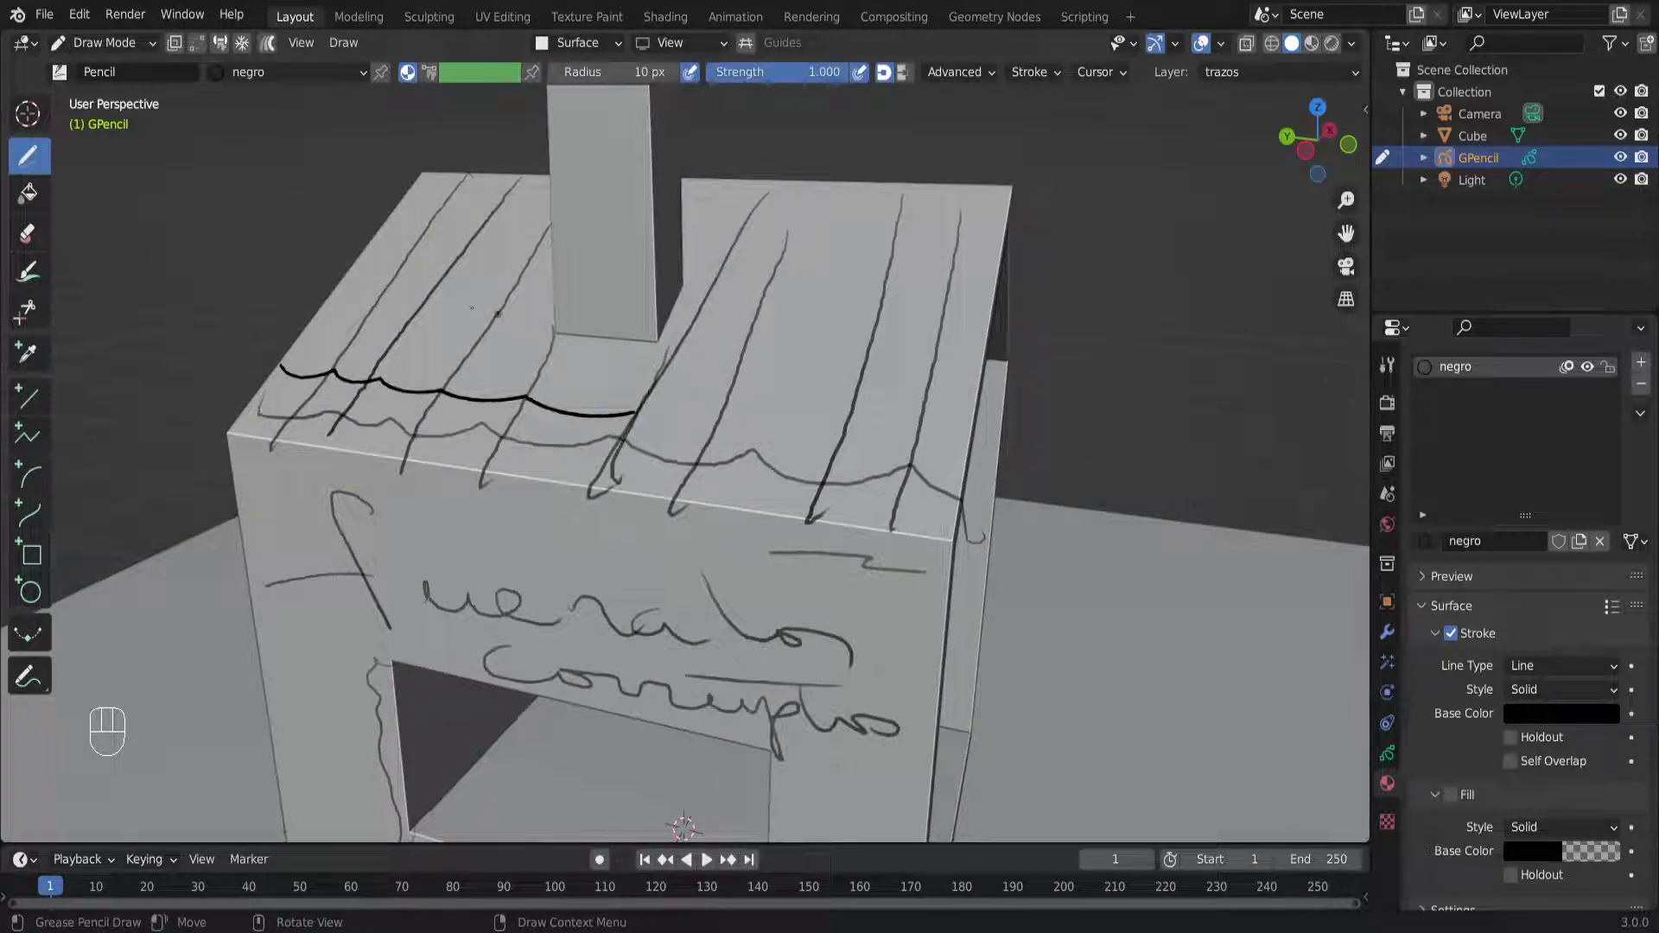
# Draw four straight plank lines down the roof with the Line tool, three right of the chimney and one left
pyautogui.click(31, 398)
pyautogui.moveTo(854, 212); pyautogui.dragTo(742, 500)
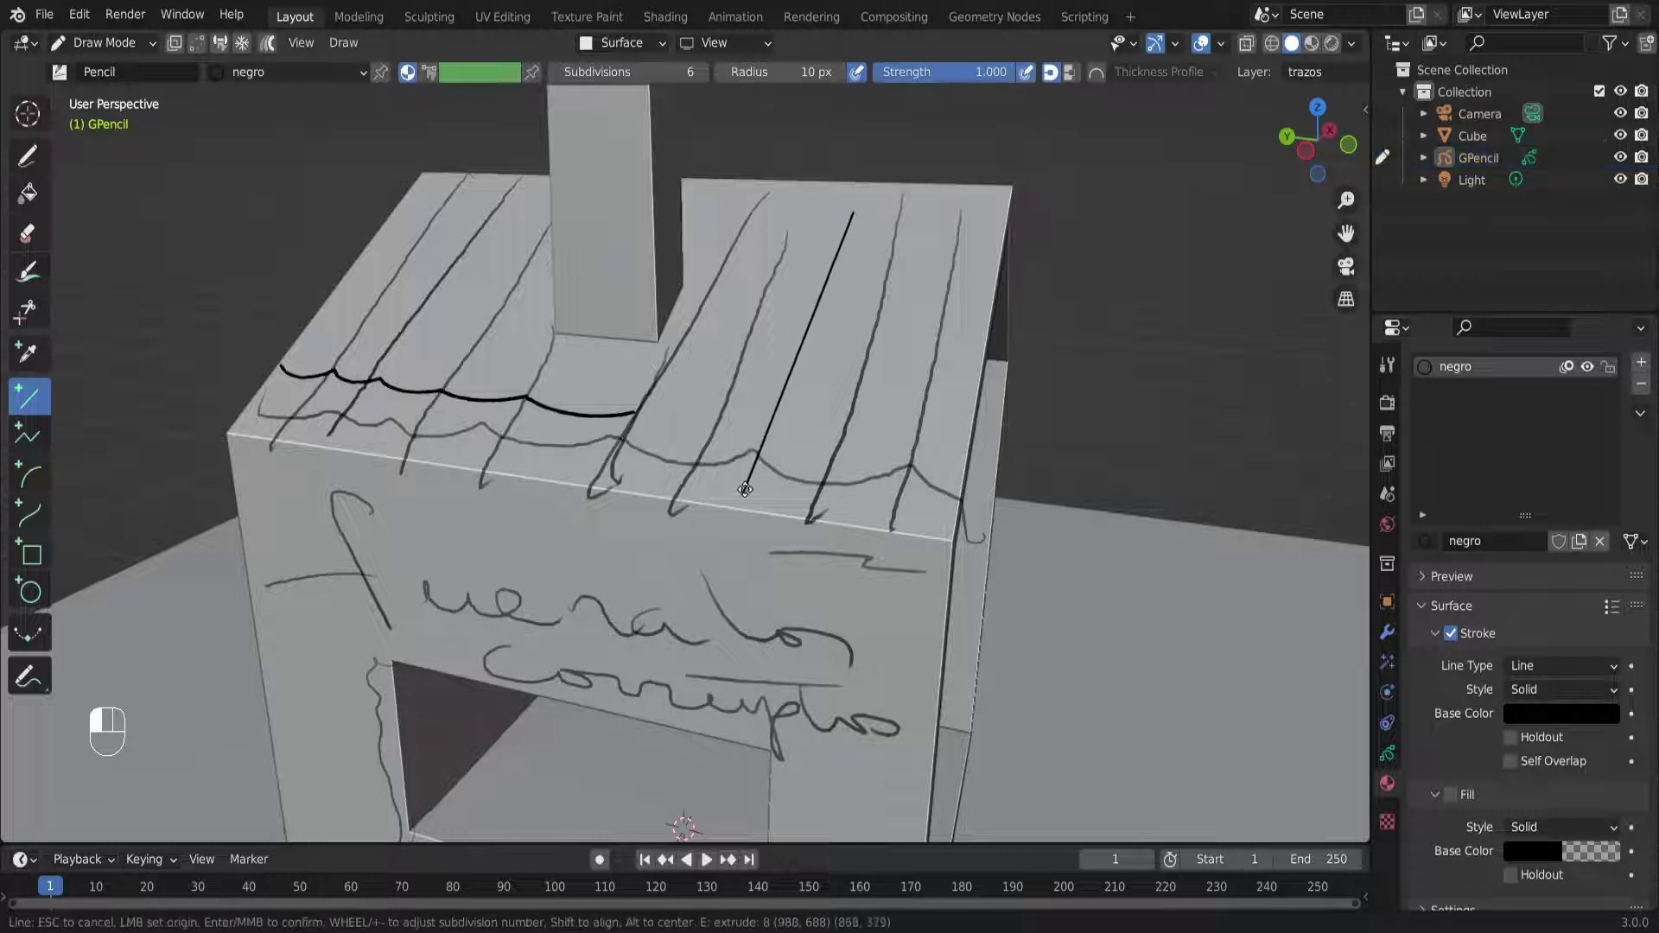
pyautogui.press('Return')
pyautogui.moveTo(936, 210); pyautogui.dragTo(838, 517)
pyautogui.press('Return')
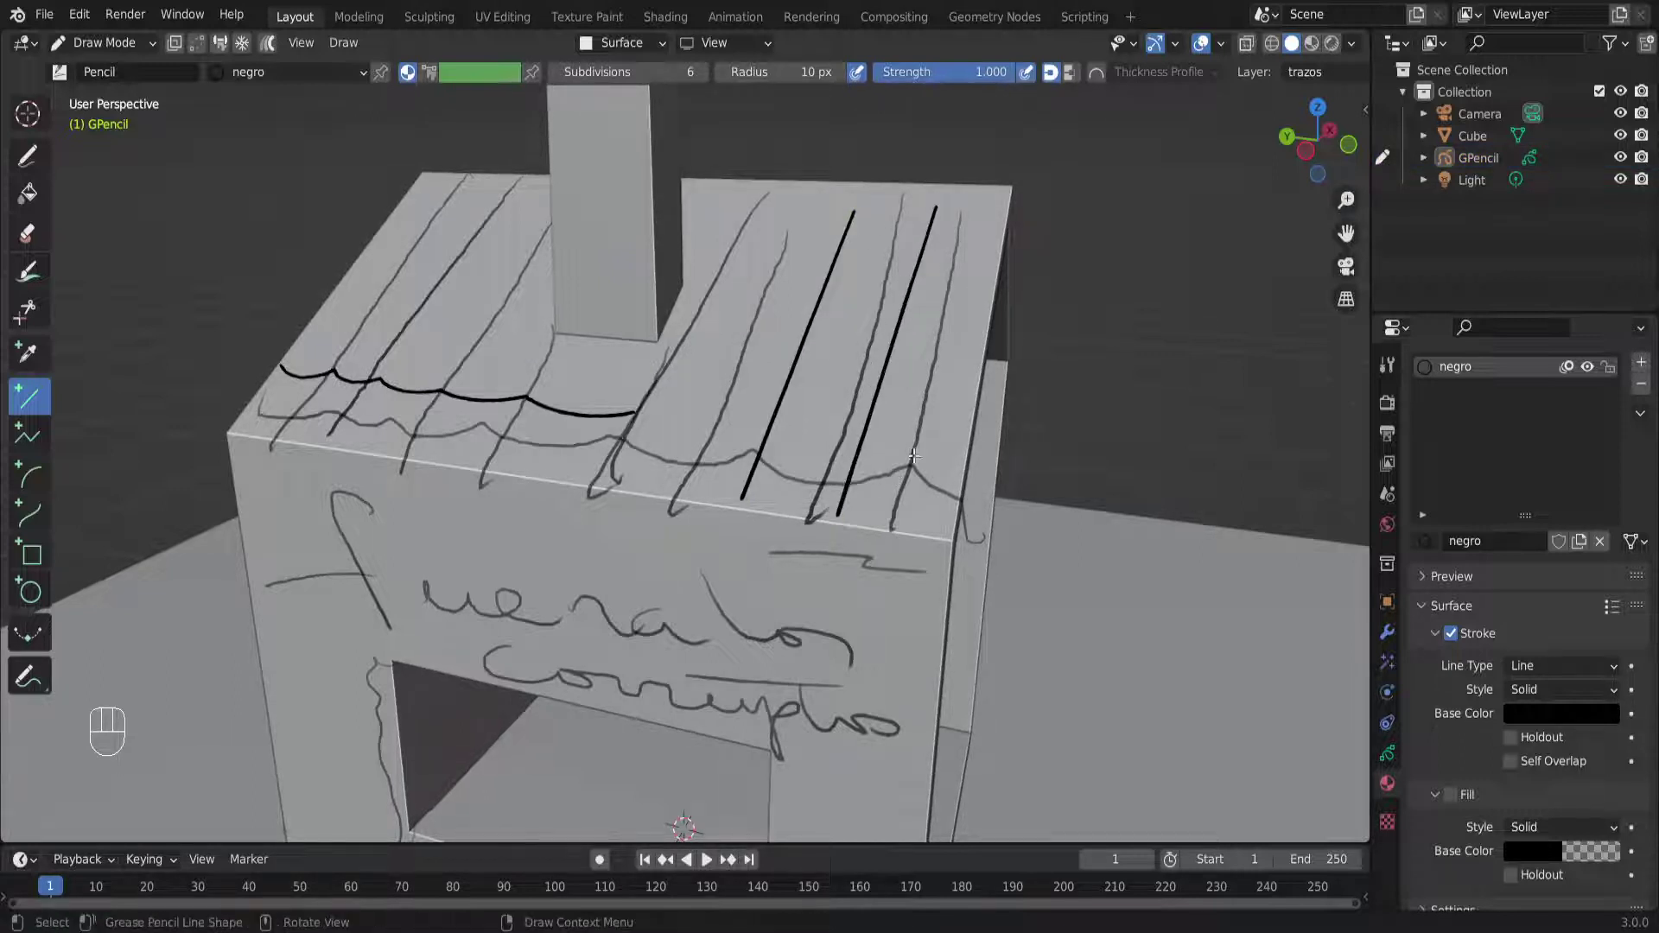
pyautogui.moveTo(996, 205); pyautogui.dragTo(918, 524)
pyautogui.press('Return')
pyautogui.moveTo(526, 204); pyautogui.dragTo(359, 445)
pyautogui.press('Return')
# Erase the wavy eave stroke that runs onto the interior wall, and return to the Draw tool
pyautogui.moveTo(439, 433); pyautogui.dragTo(546, 418, button='middle')
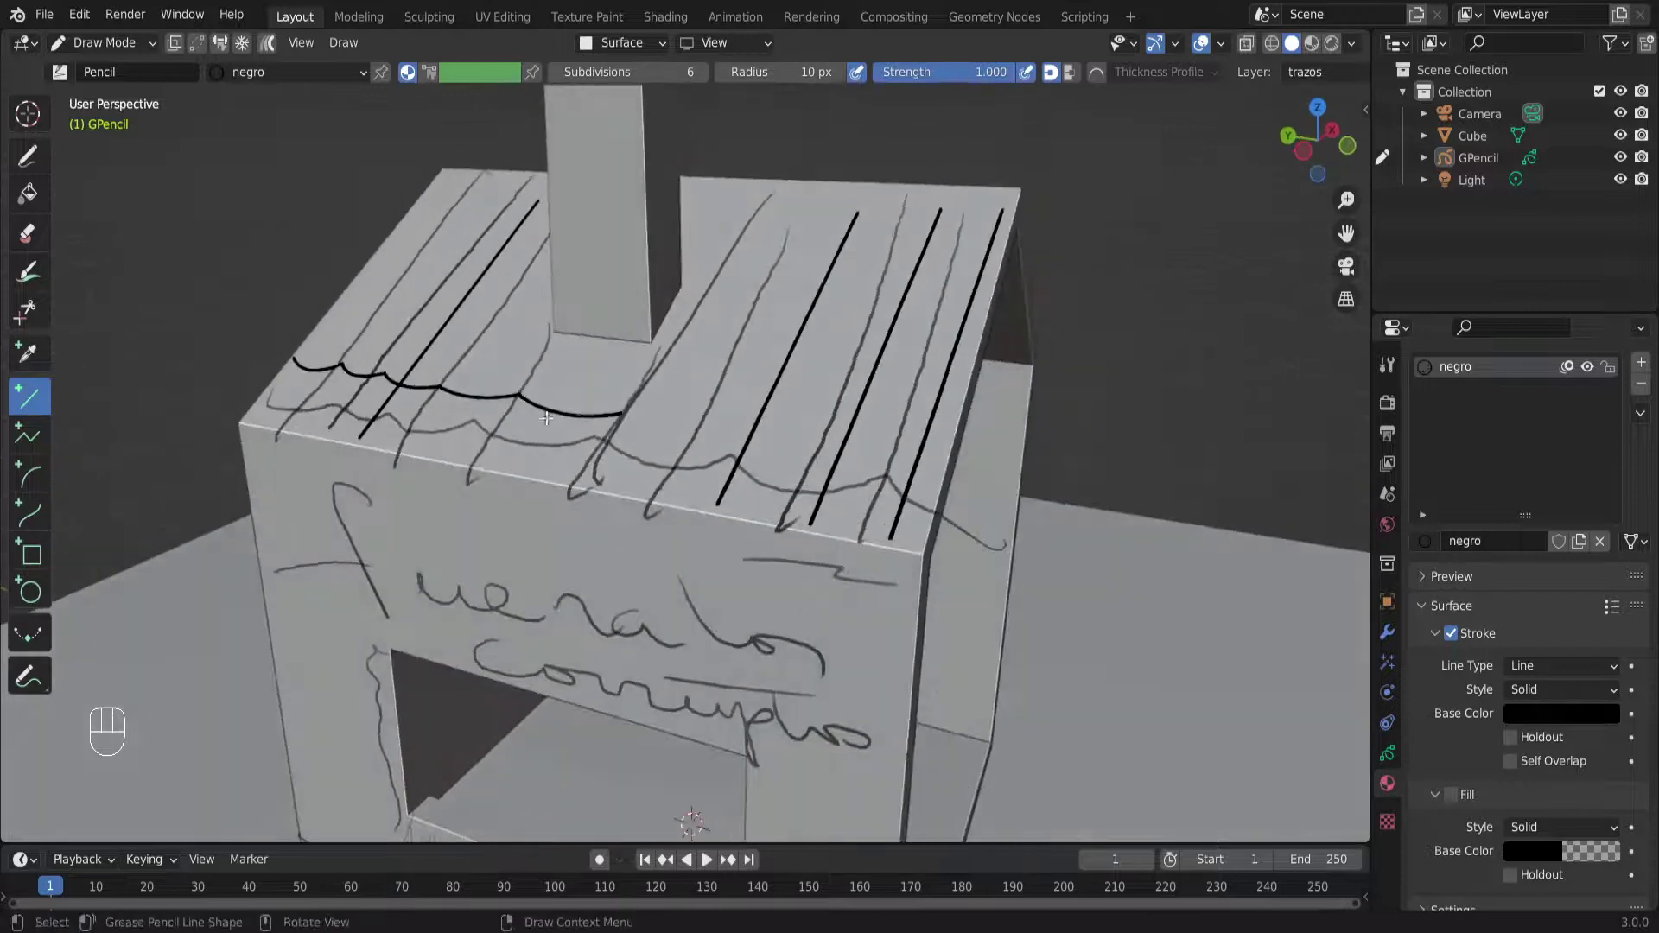
pyautogui.scroll(-5, 729, 527)
pyautogui.moveTo(728, 528); pyautogui.dragTo(626, 537, button='middle')
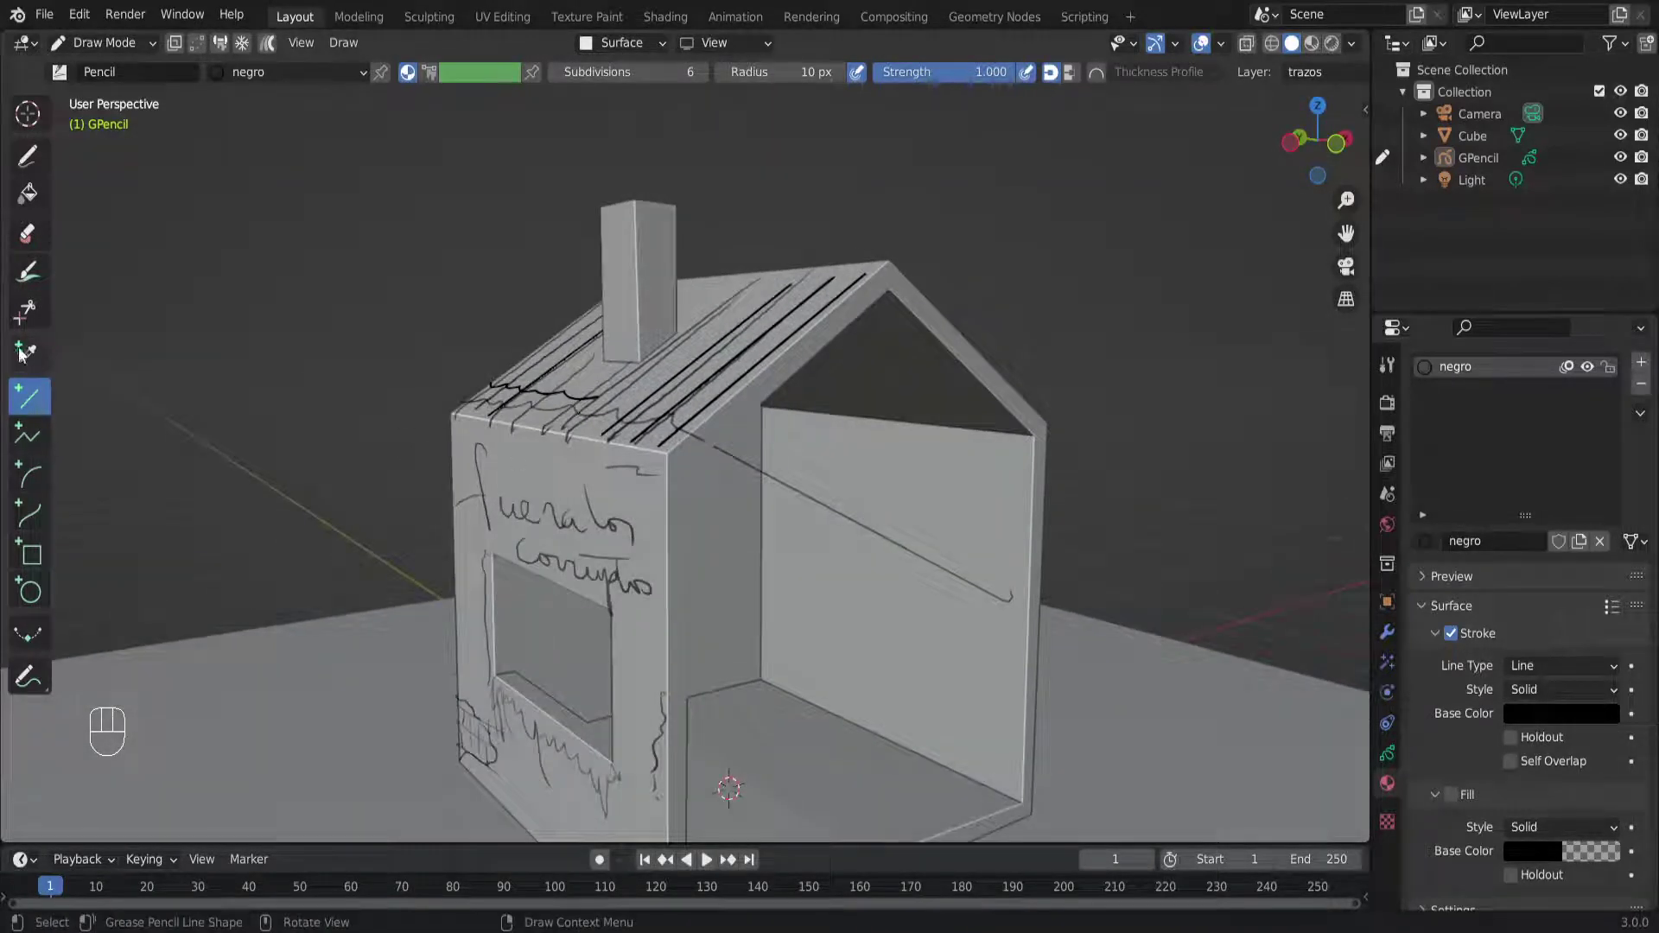
pyautogui.click(27, 235)
pyautogui.moveTo(981, 579); pyautogui.dragTo(994, 587)
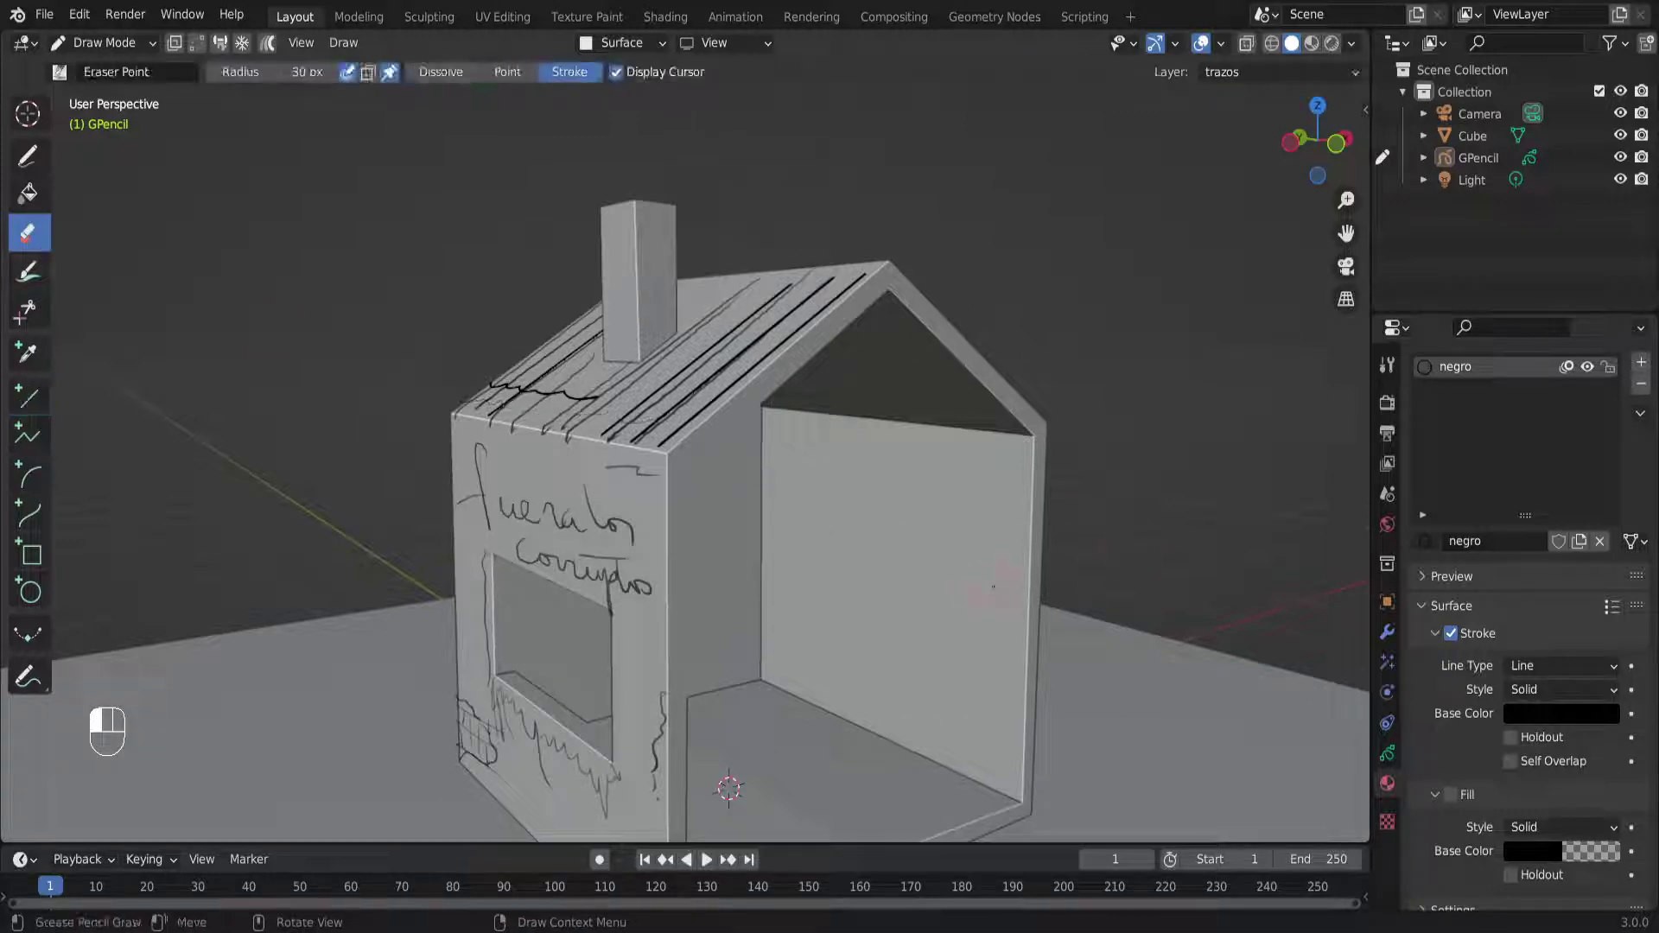
pyautogui.click(27, 155)
# Inspect the roof and wall strokes up close from several angles
pyautogui.scroll(-2, 969, 525)
pyautogui.moveTo(688, 525); pyautogui.dragTo(780, 555, button='middle')
pyautogui.scroll(3, 791, 514)
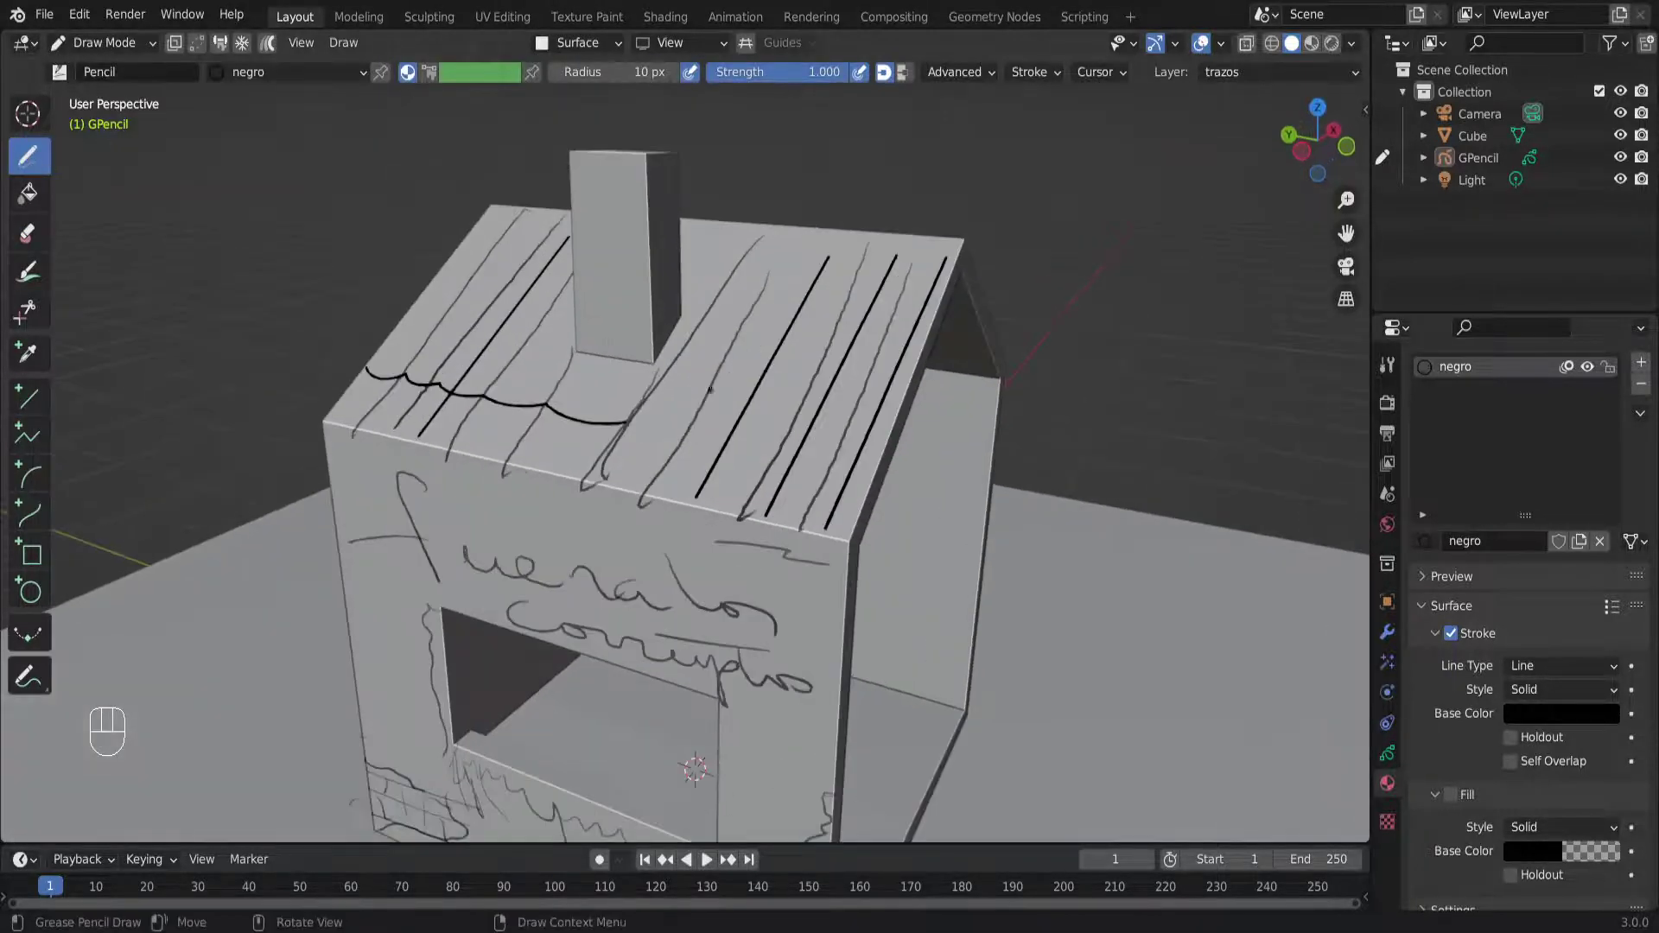
pyautogui.scroll(-3, 710, 390)
pyautogui.scroll(2, 700, 719)
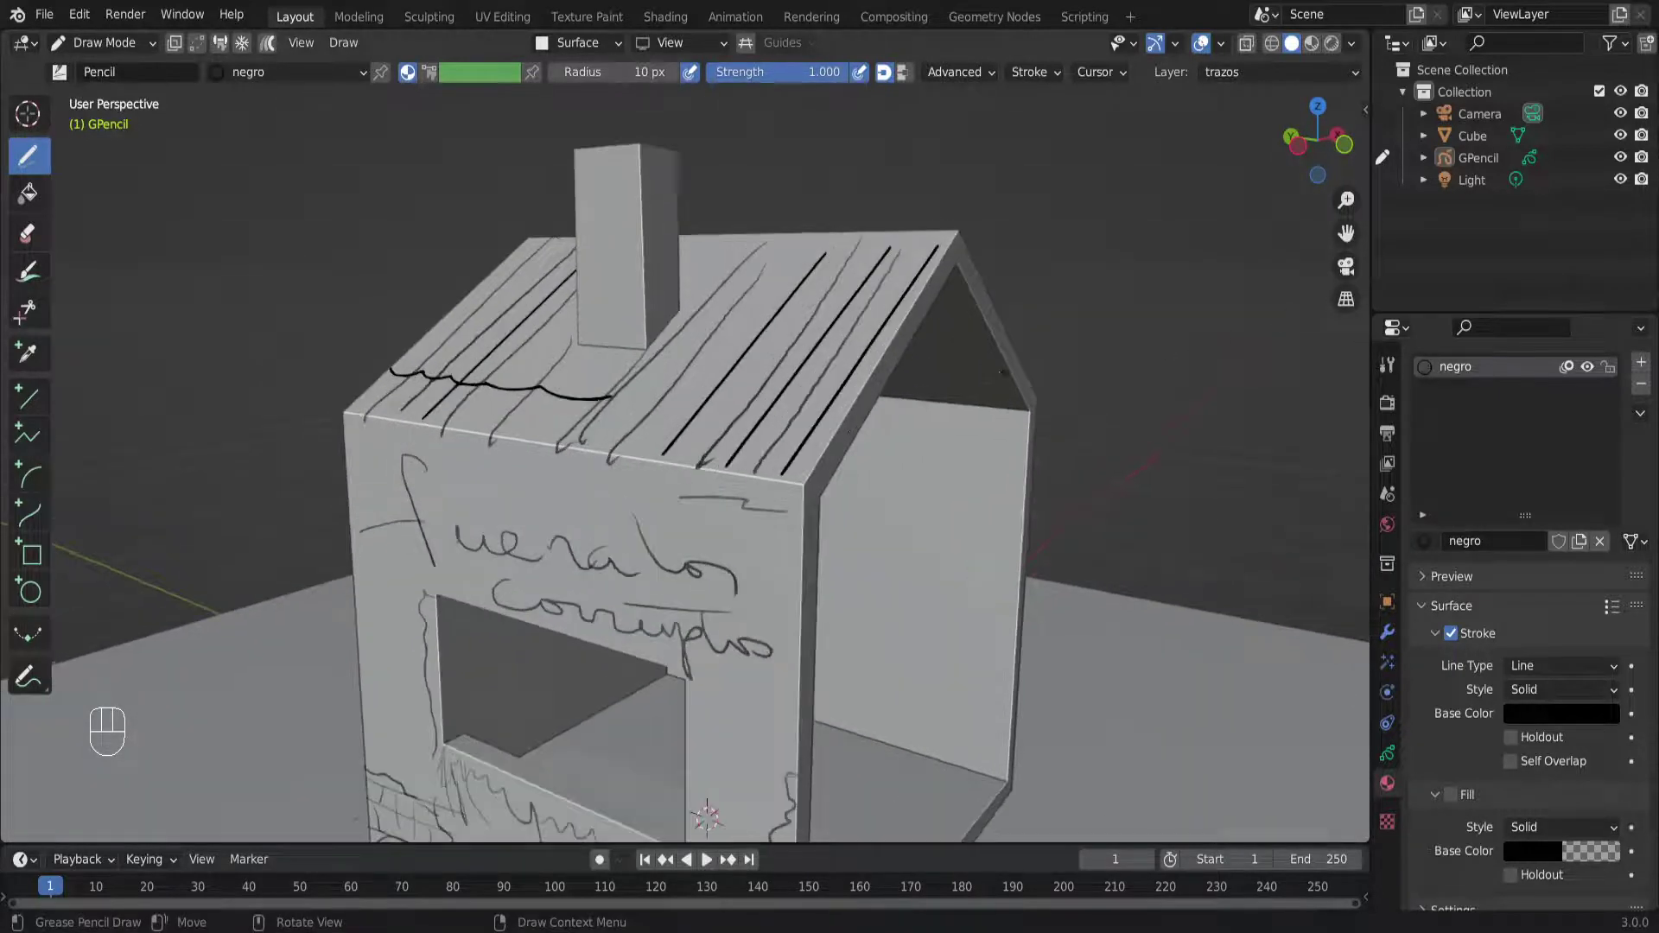
pyautogui.moveTo(591, 494)
pyautogui.mouseDown(button='middle')
pyautogui.moveTo(553, 496)
pyautogui.moveTo(578, 472)
pyautogui.mouseUp(button='middle')
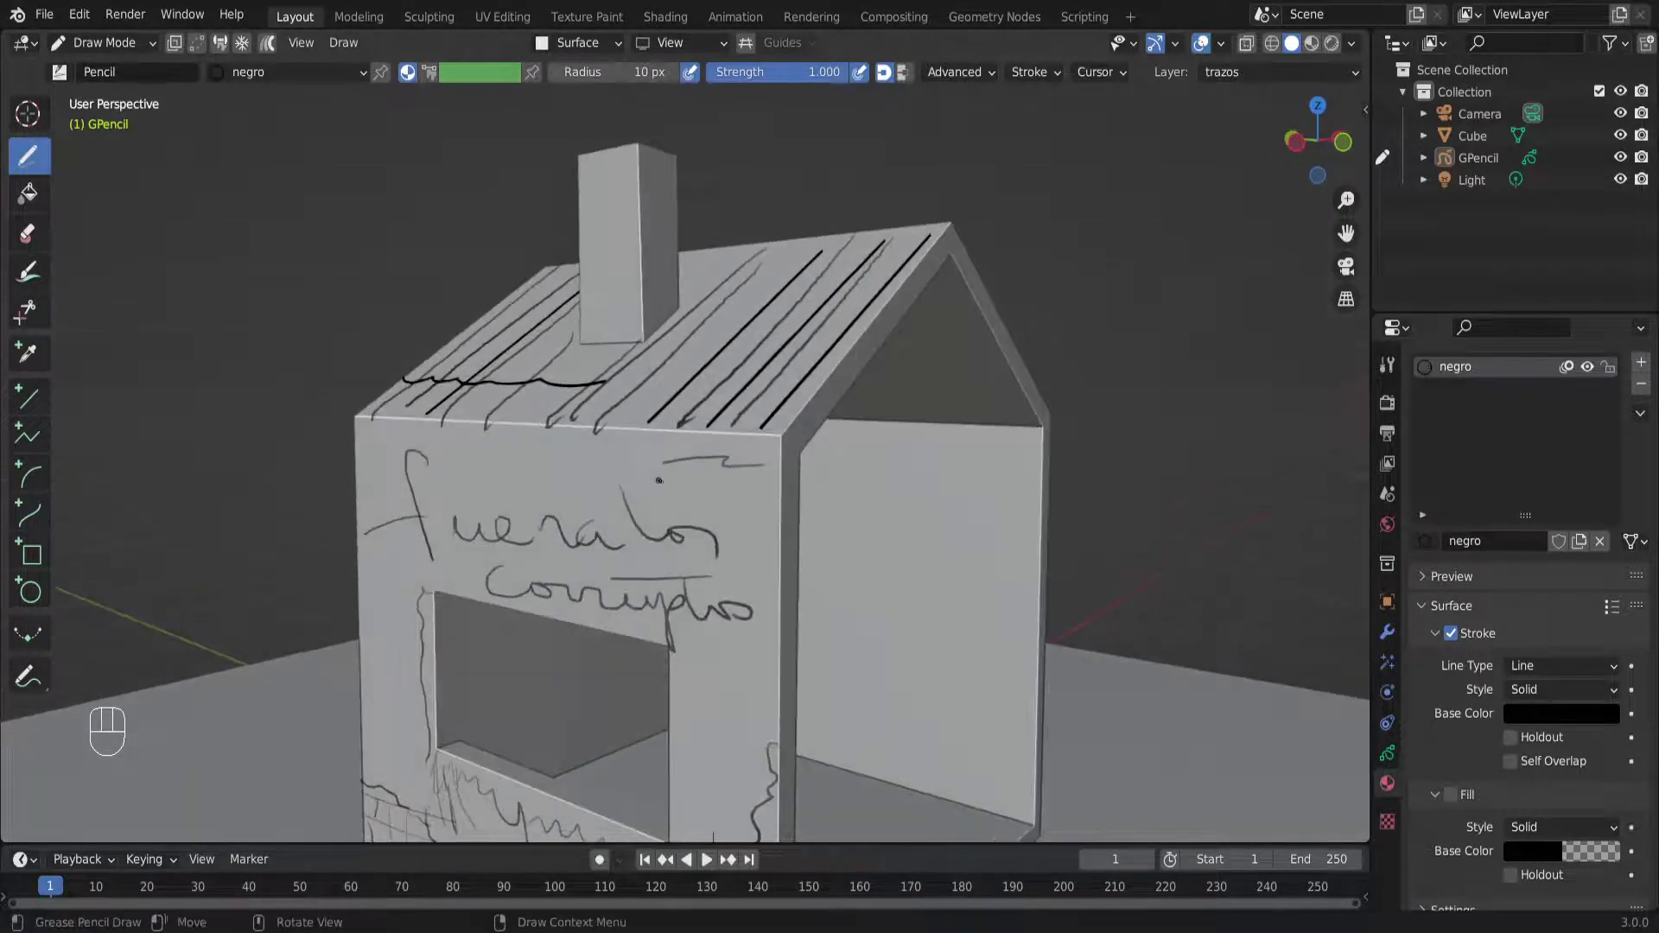
pyautogui.scroll(-2, 767, 527)
pyautogui.moveTo(650, 537); pyautogui.dragTo(638, 596, button='middle')
pyautogui.scroll(3, 644, 519)
pyautogui.moveTo(653, 422); pyautogui.dragTo(761, 462, button='middle')
pyautogui.scroll(4, 992, 452)
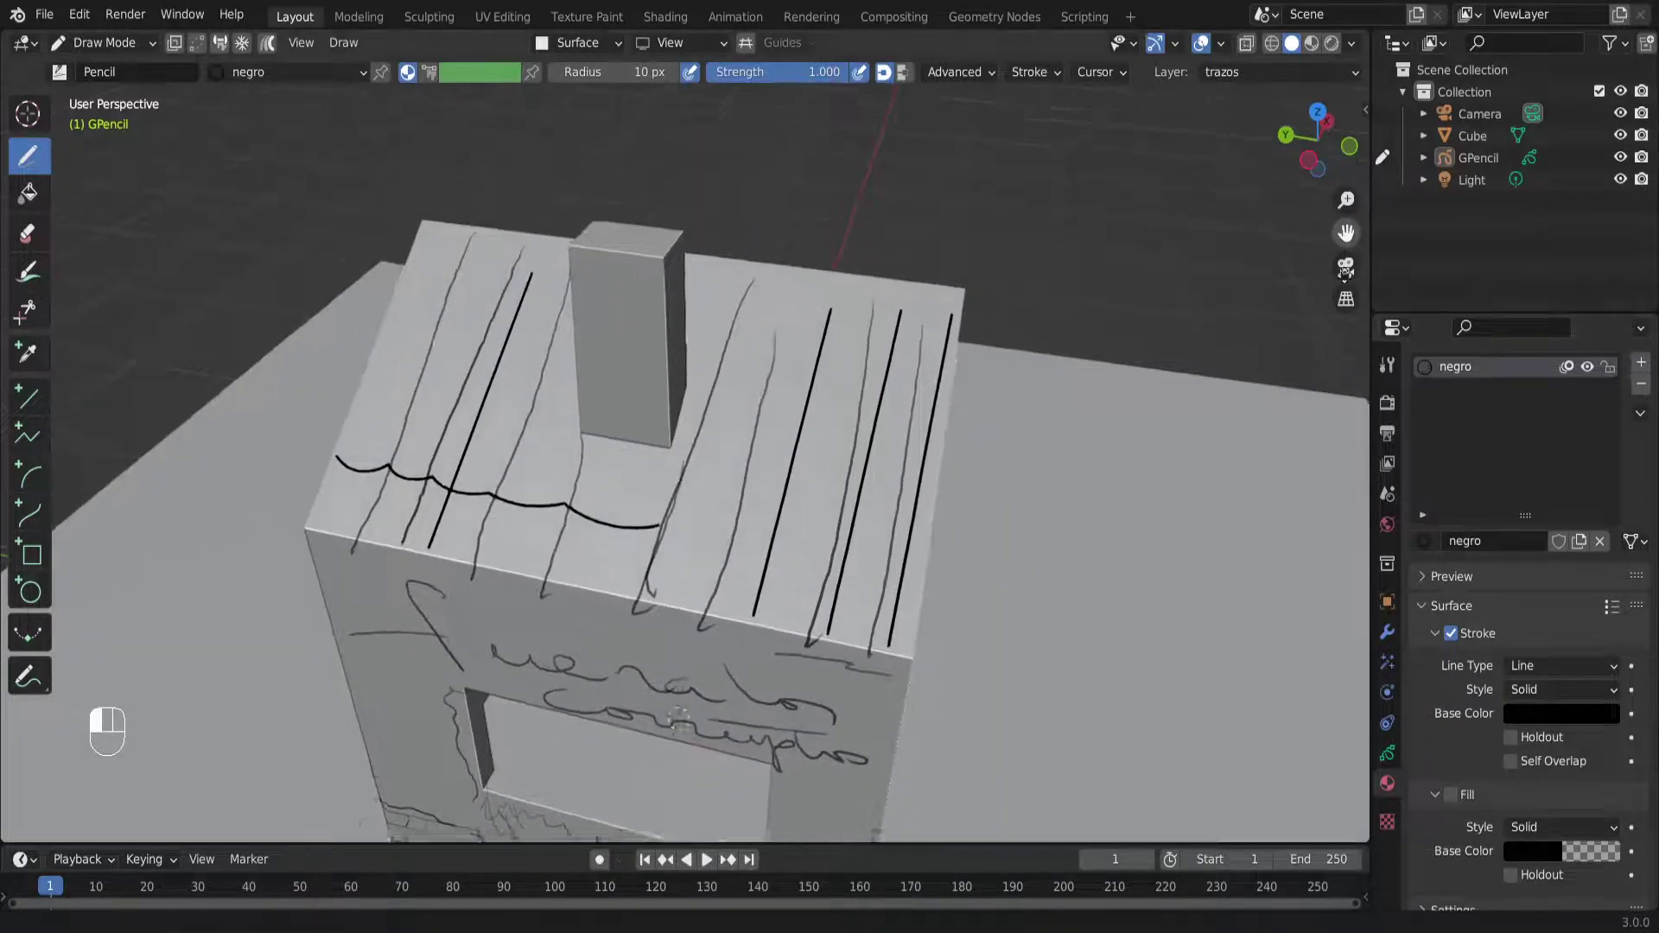
pyautogui.moveTo(753, 525); pyautogui.dragTo(742, 476, button='middle')
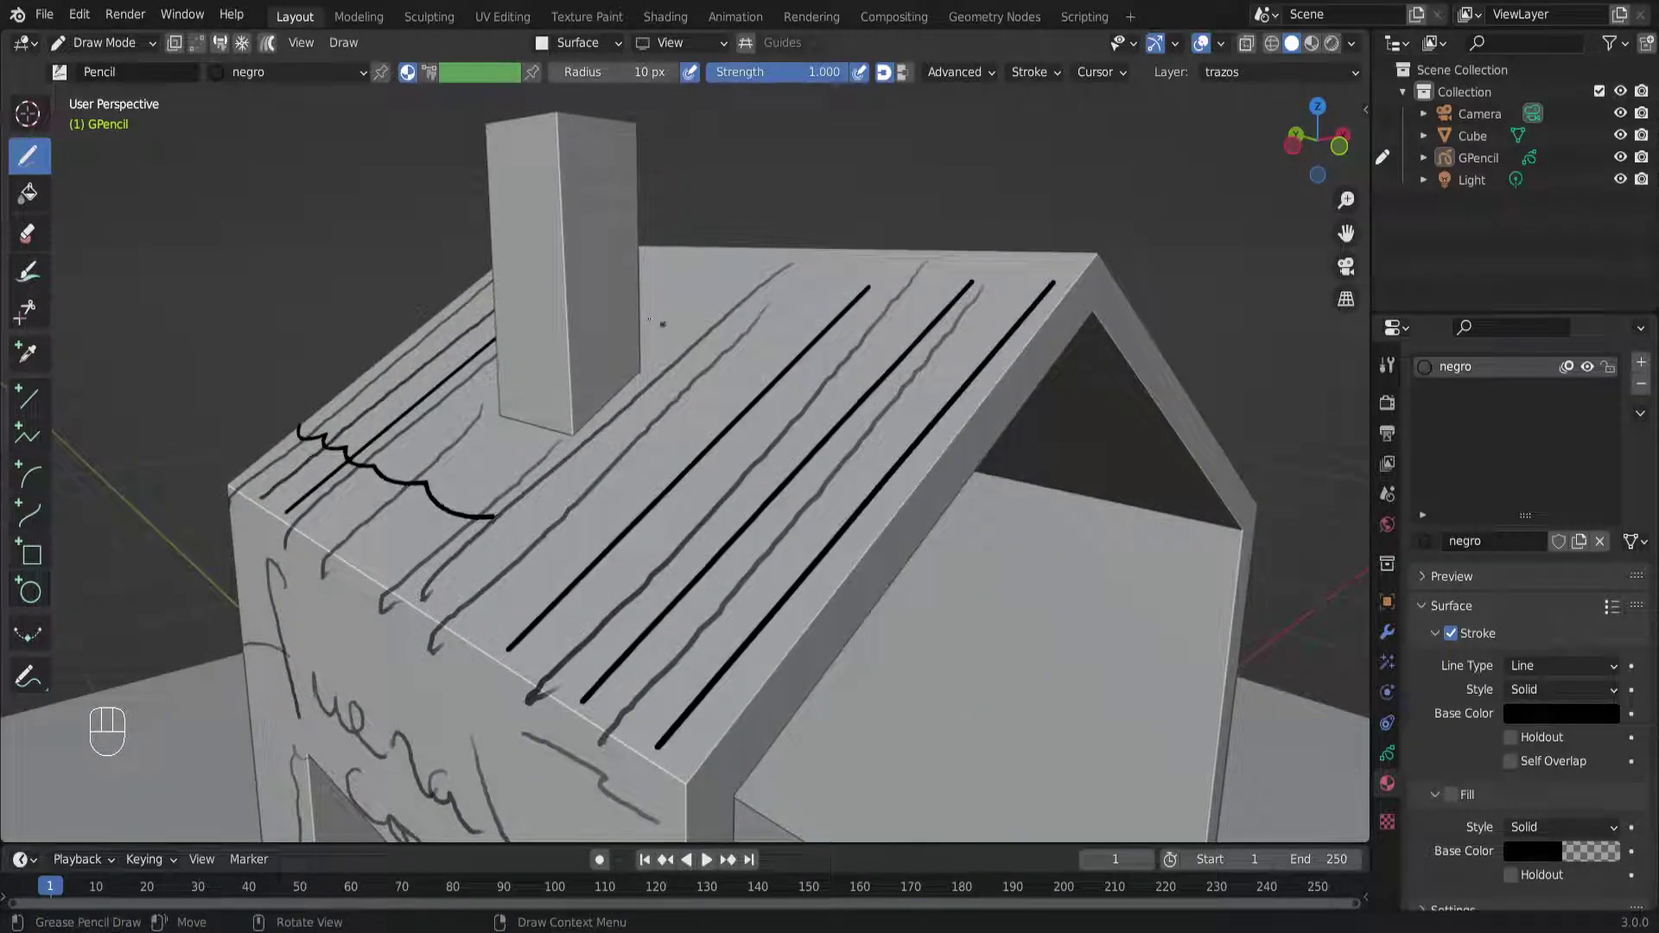
pyautogui.scroll(-4, 707, 351)
# Switch from Draw Mode to Object Mode and select the house mesh
pyautogui.click(127, 45)
pyautogui.click(102, 64)
pyautogui.click(760, 366)
# Examine the whole decorated house, its drawn wall and its open interior from different viewpoints
pyautogui.moveTo(793, 502); pyautogui.dragTo(494, 300, button='middle')
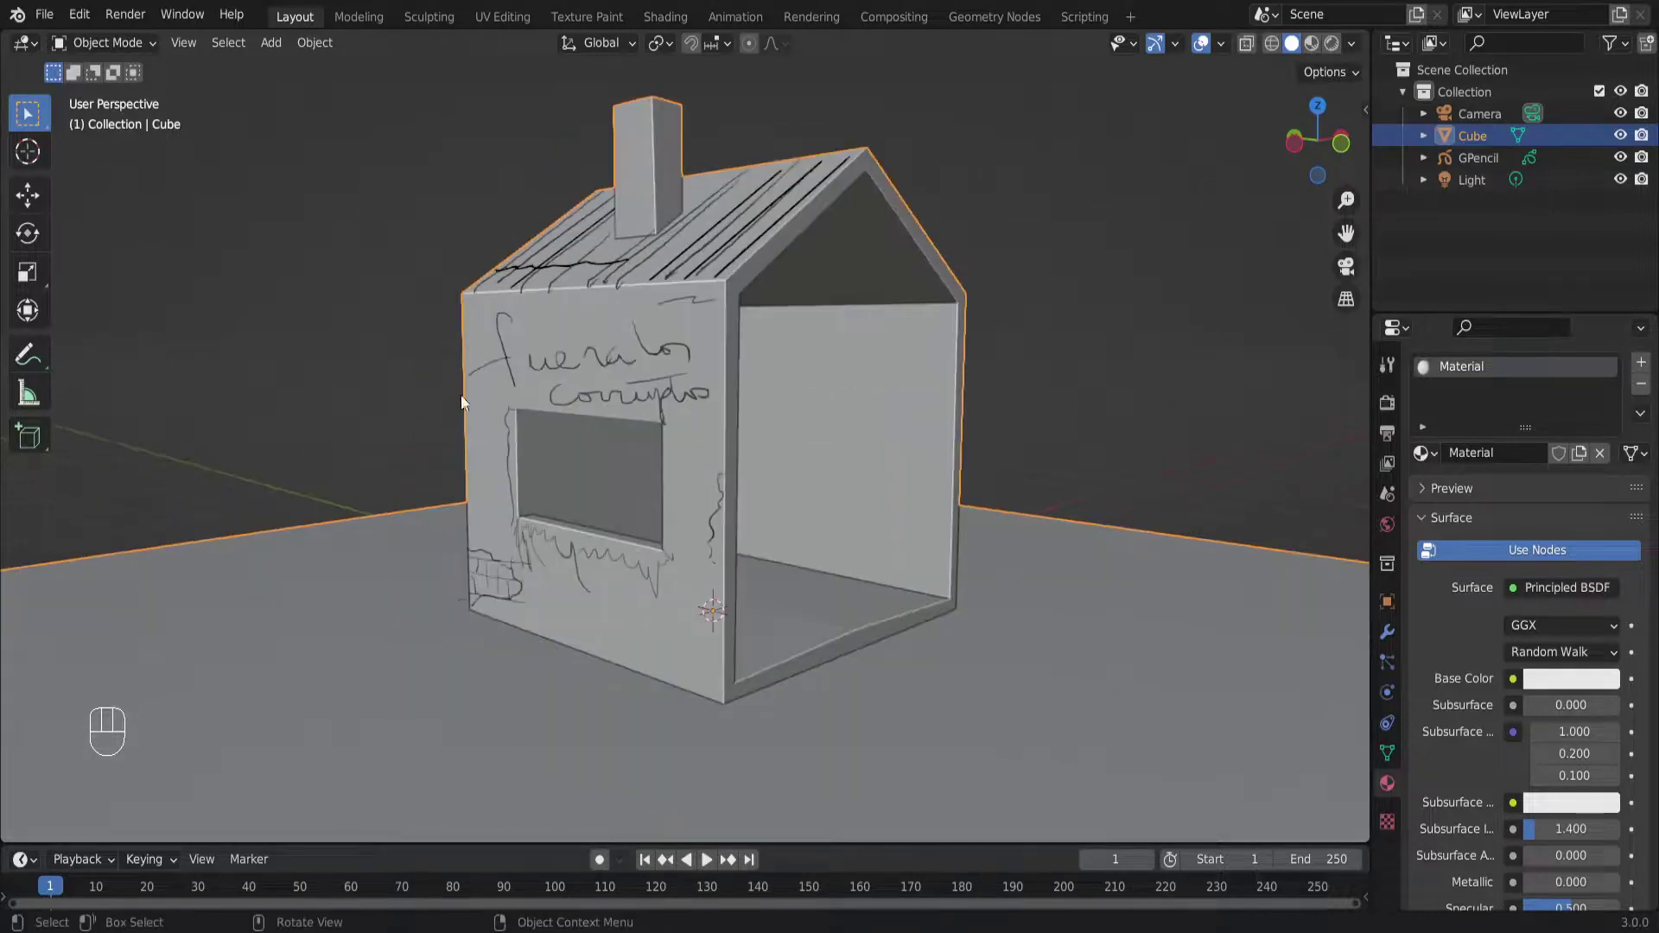
pyautogui.moveTo(847, 405); pyautogui.dragTo(772, 450, button='middle')
pyautogui.keyDown('shift'); pyautogui.moveTo(812, 353); pyautogui.dragTo(784, 386, button='middle'); pyautogui.keyUp('shift')
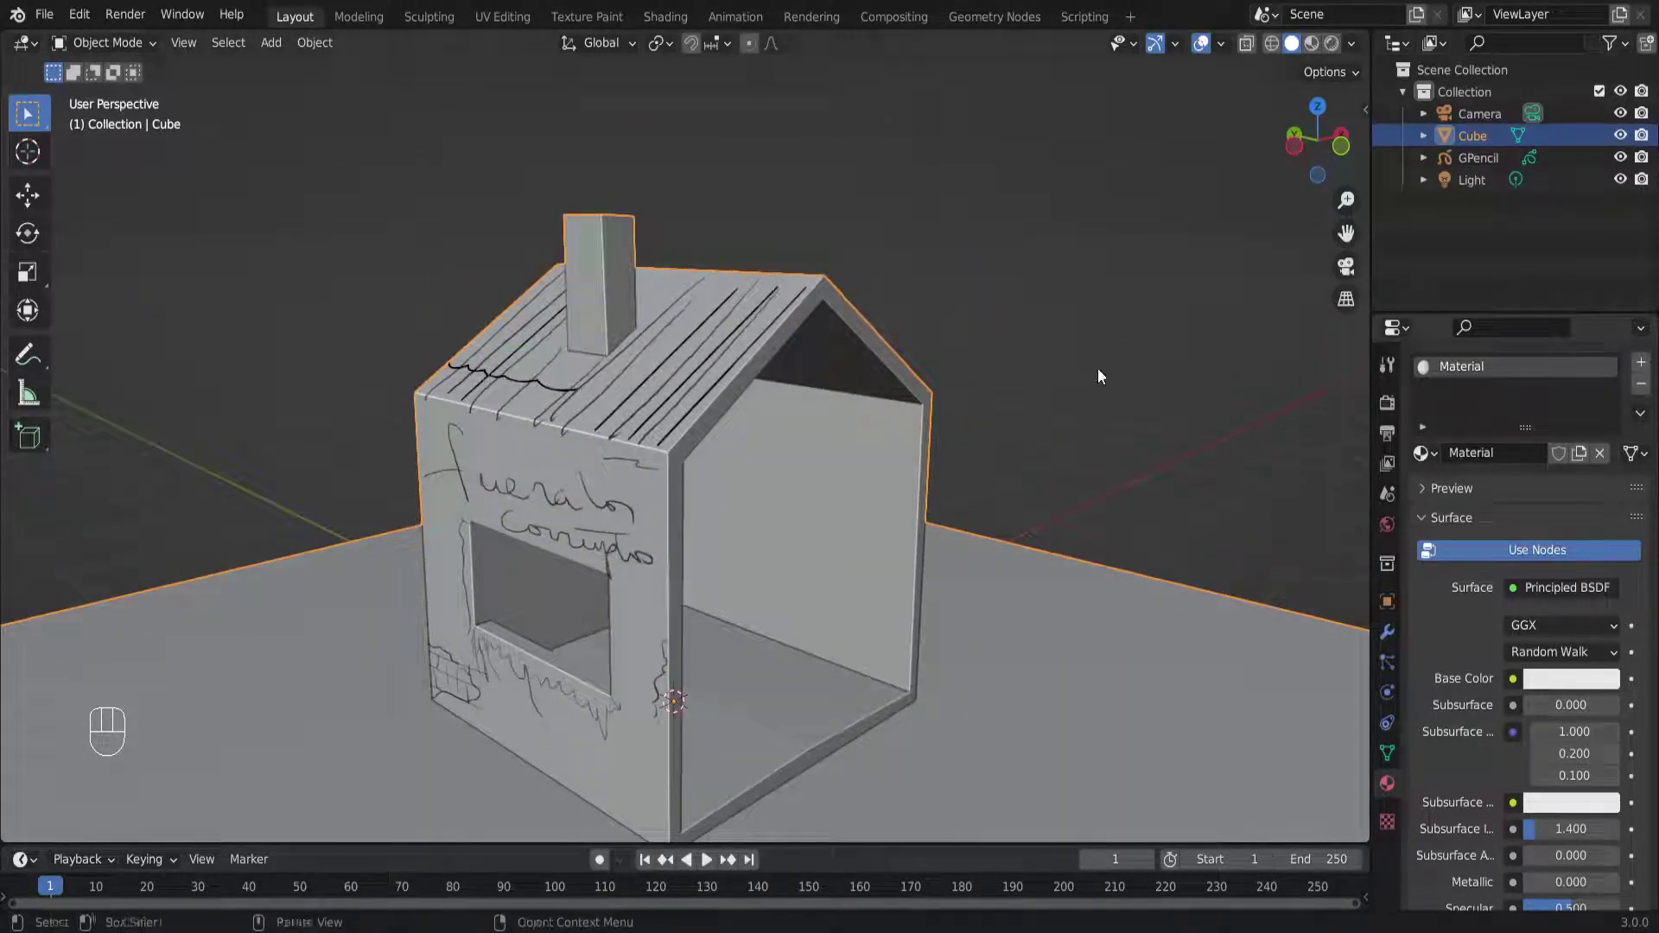
pyautogui.scroll(-5, 969, 326)
pyautogui.keyDown('shift'); pyautogui.moveTo(952, 403); pyautogui.dragTo(1032, 463, button='middle'); pyautogui.keyUp('shift')
pyautogui.scroll(3, 813, 356)
pyautogui.click(967, 349)
pyautogui.click(816, 328)
pyautogui.moveTo(817, 329); pyautogui.dragTo(822, 377, button='middle')
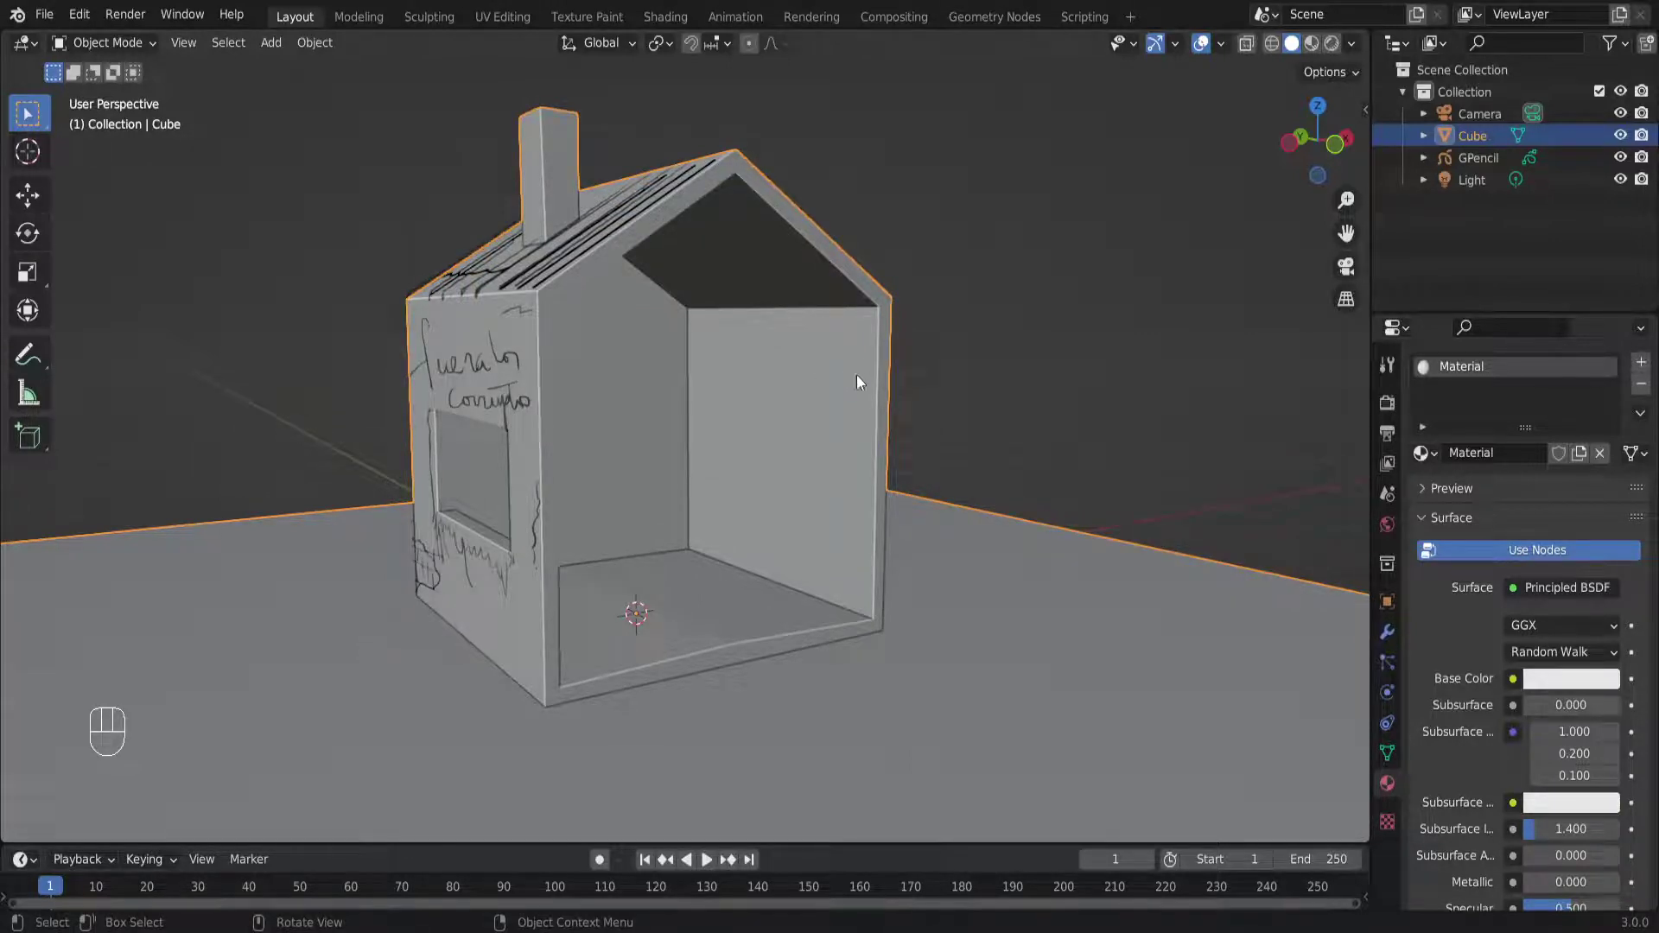
pyautogui.moveTo(1033, 422); pyautogui.dragTo(1066, 433, button='middle')
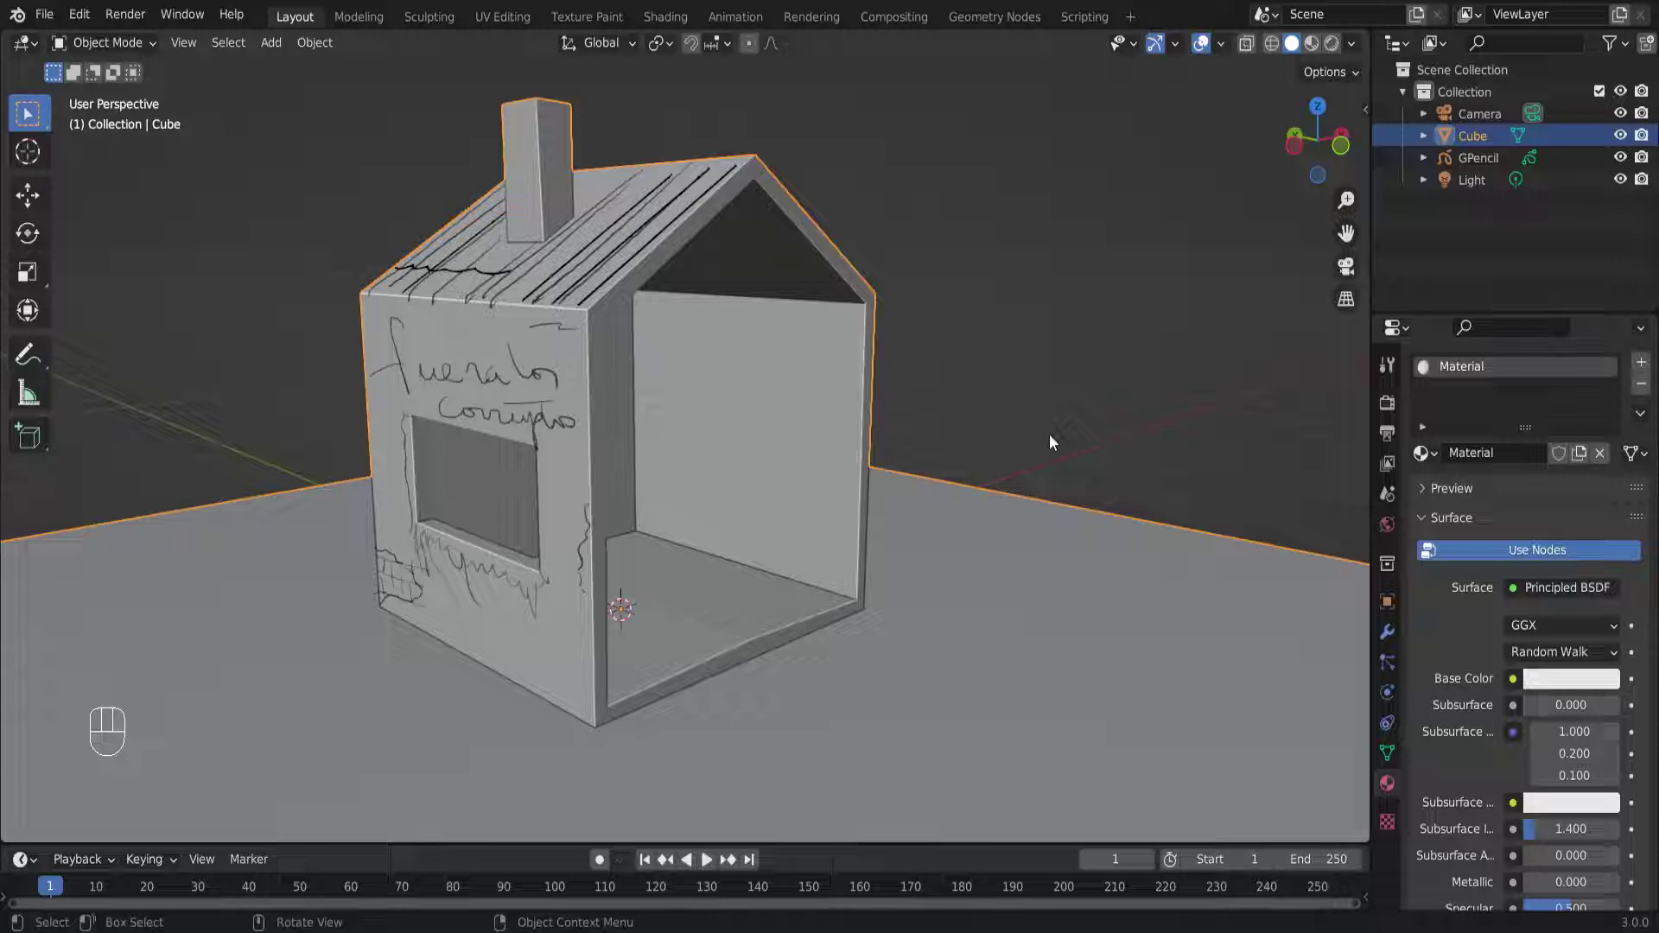
pyautogui.moveTo(1049, 434); pyautogui.dragTo(877, 427, button='middle')
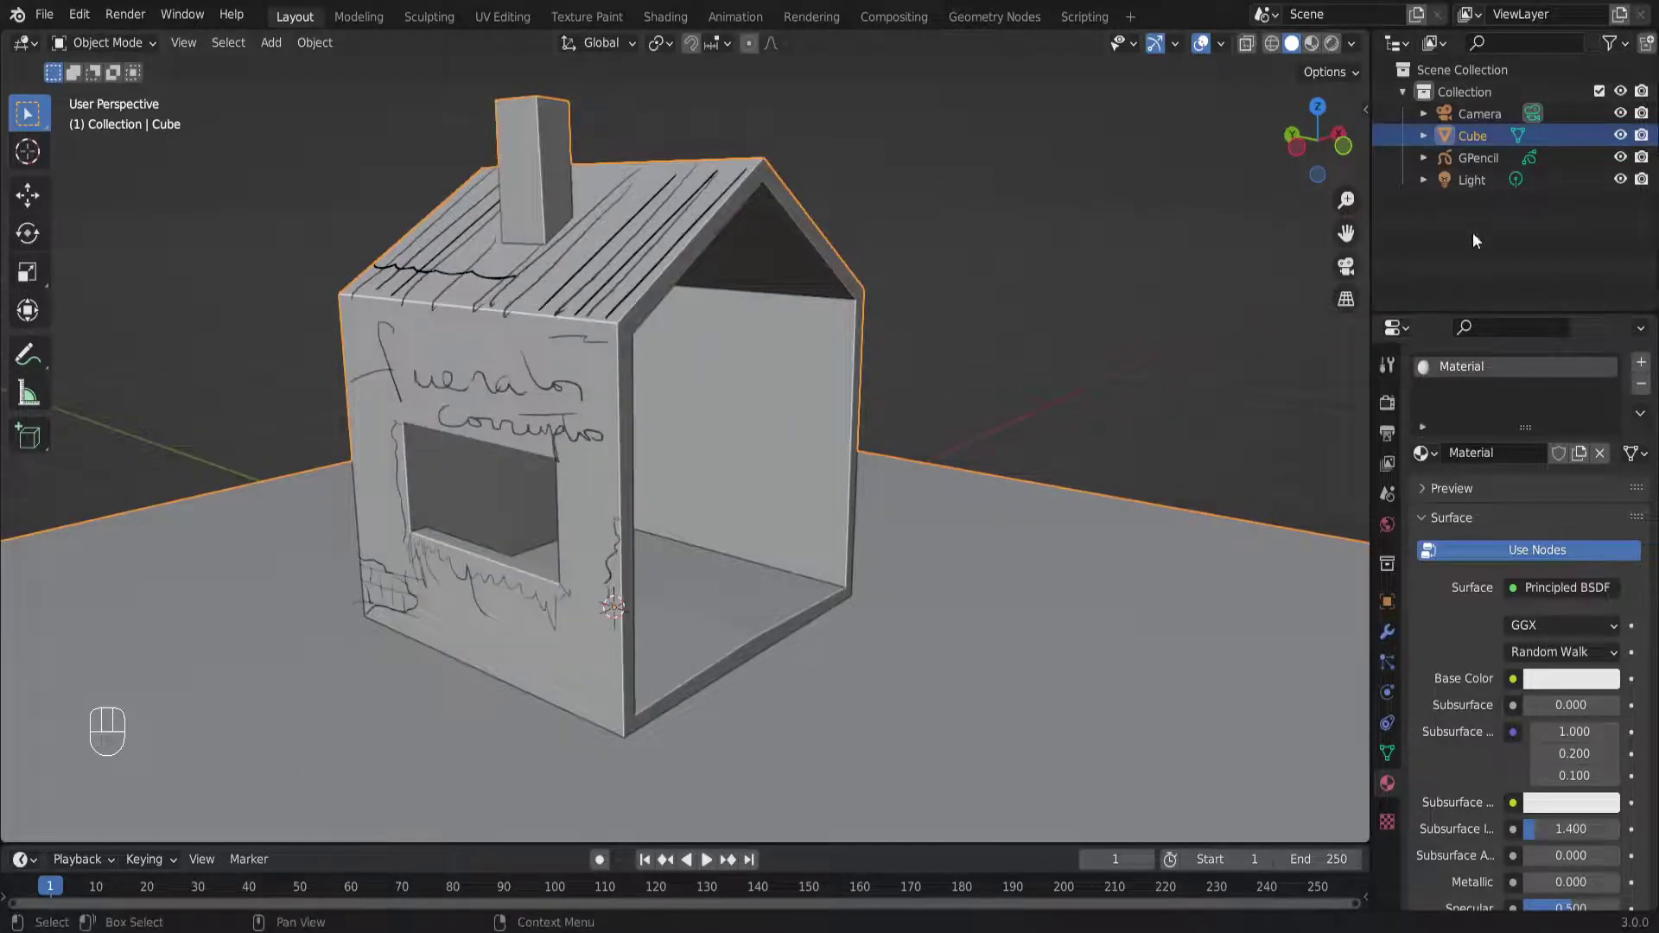
# Add an Object Line Art Grease Pencil object for the house mesh and open its modifier settings
pyautogui.click(1475, 197)
pyautogui.click(271, 44)
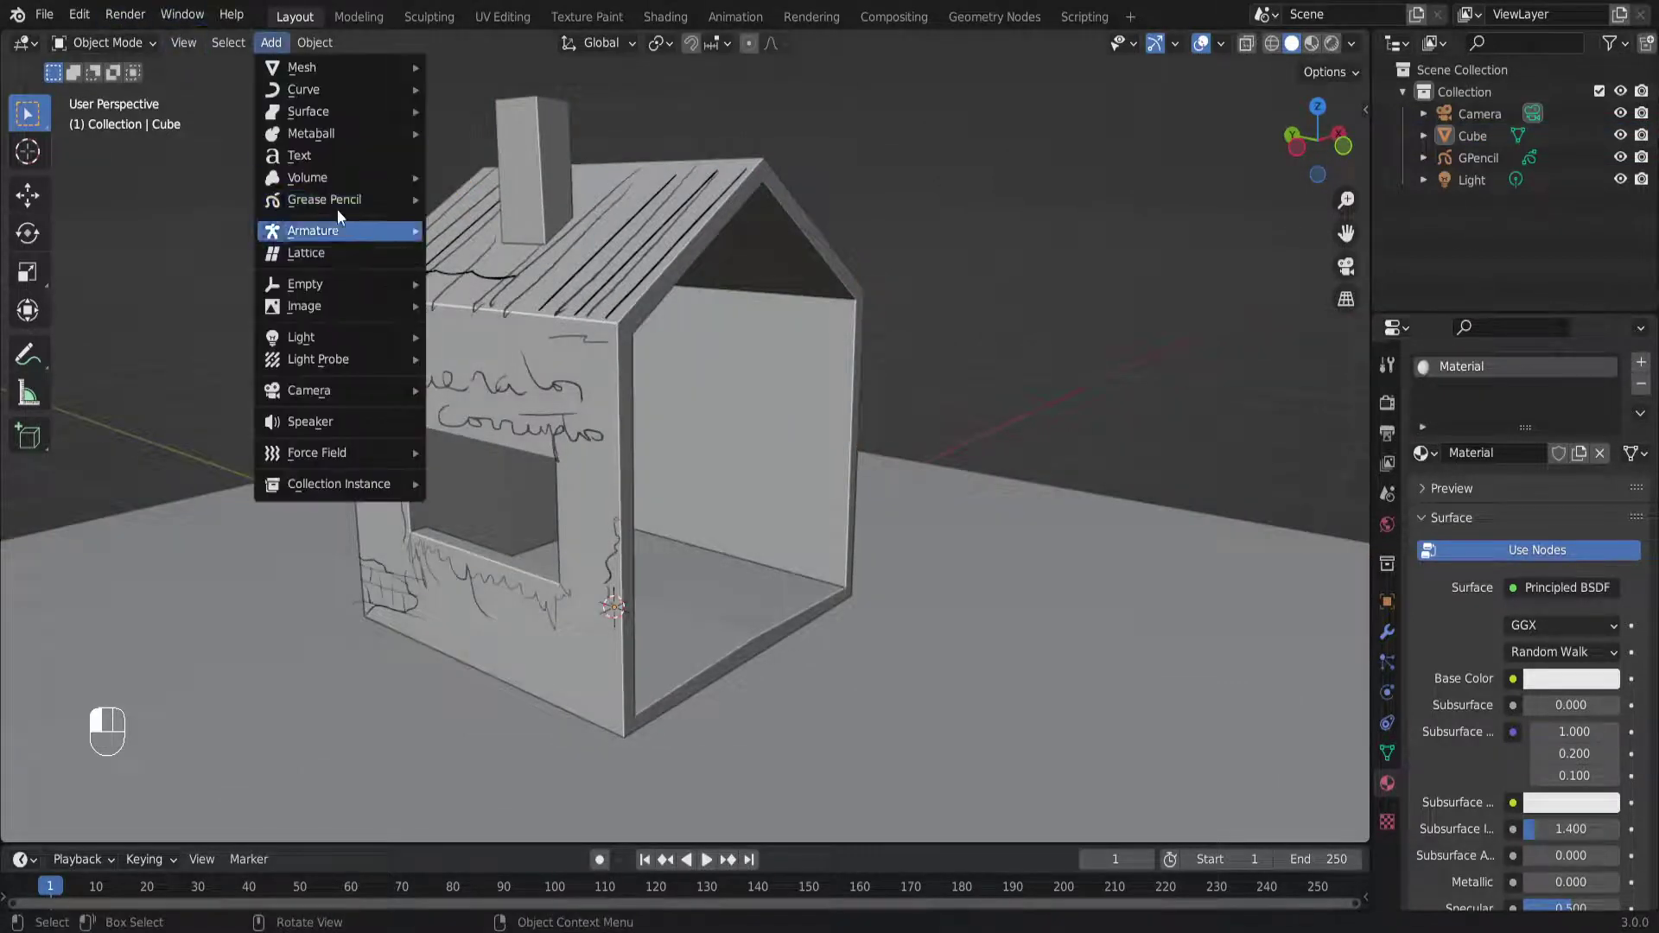
pyautogui.moveTo(340, 200)
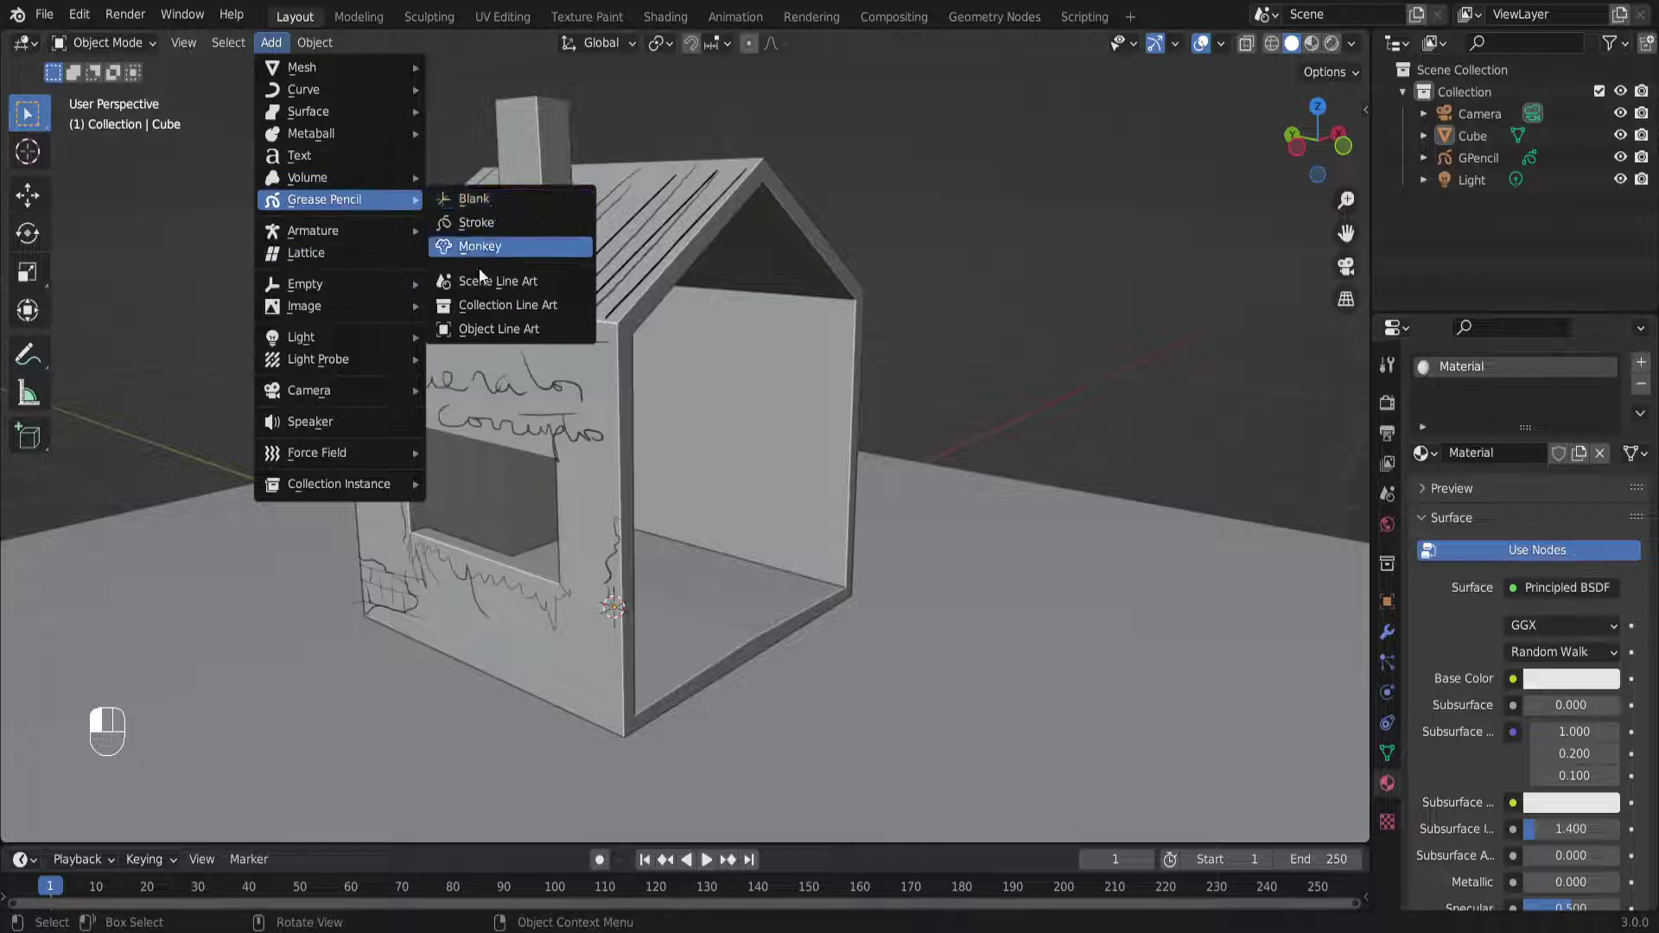
pyautogui.click(499, 330)
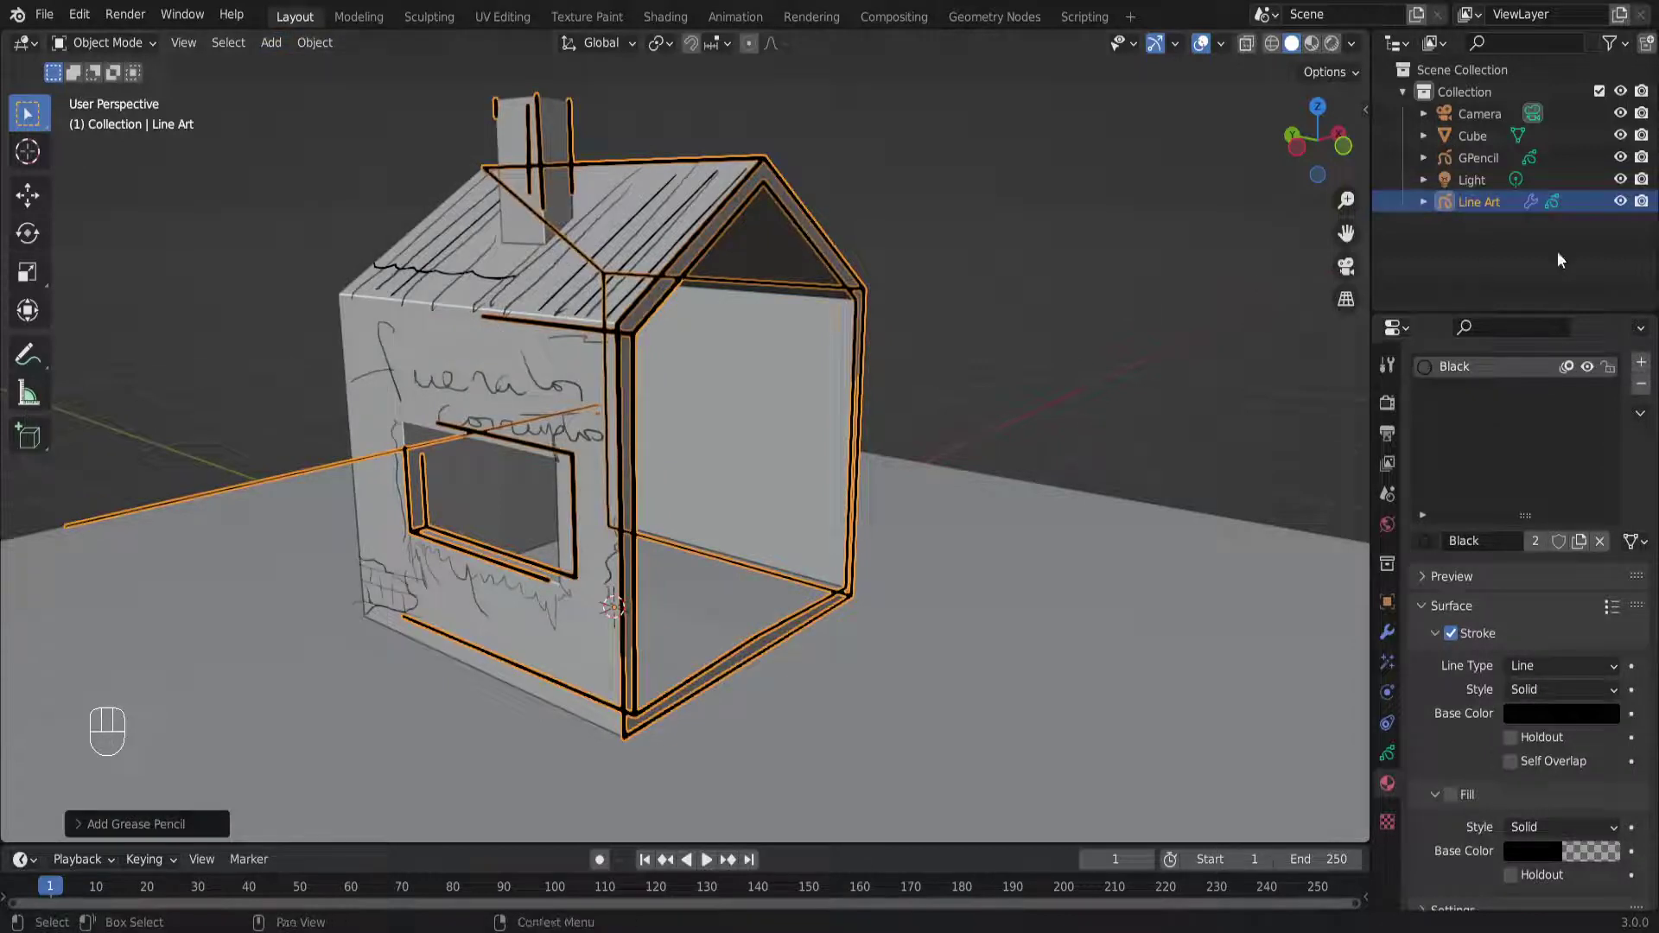
pyautogui.click(1479, 201)
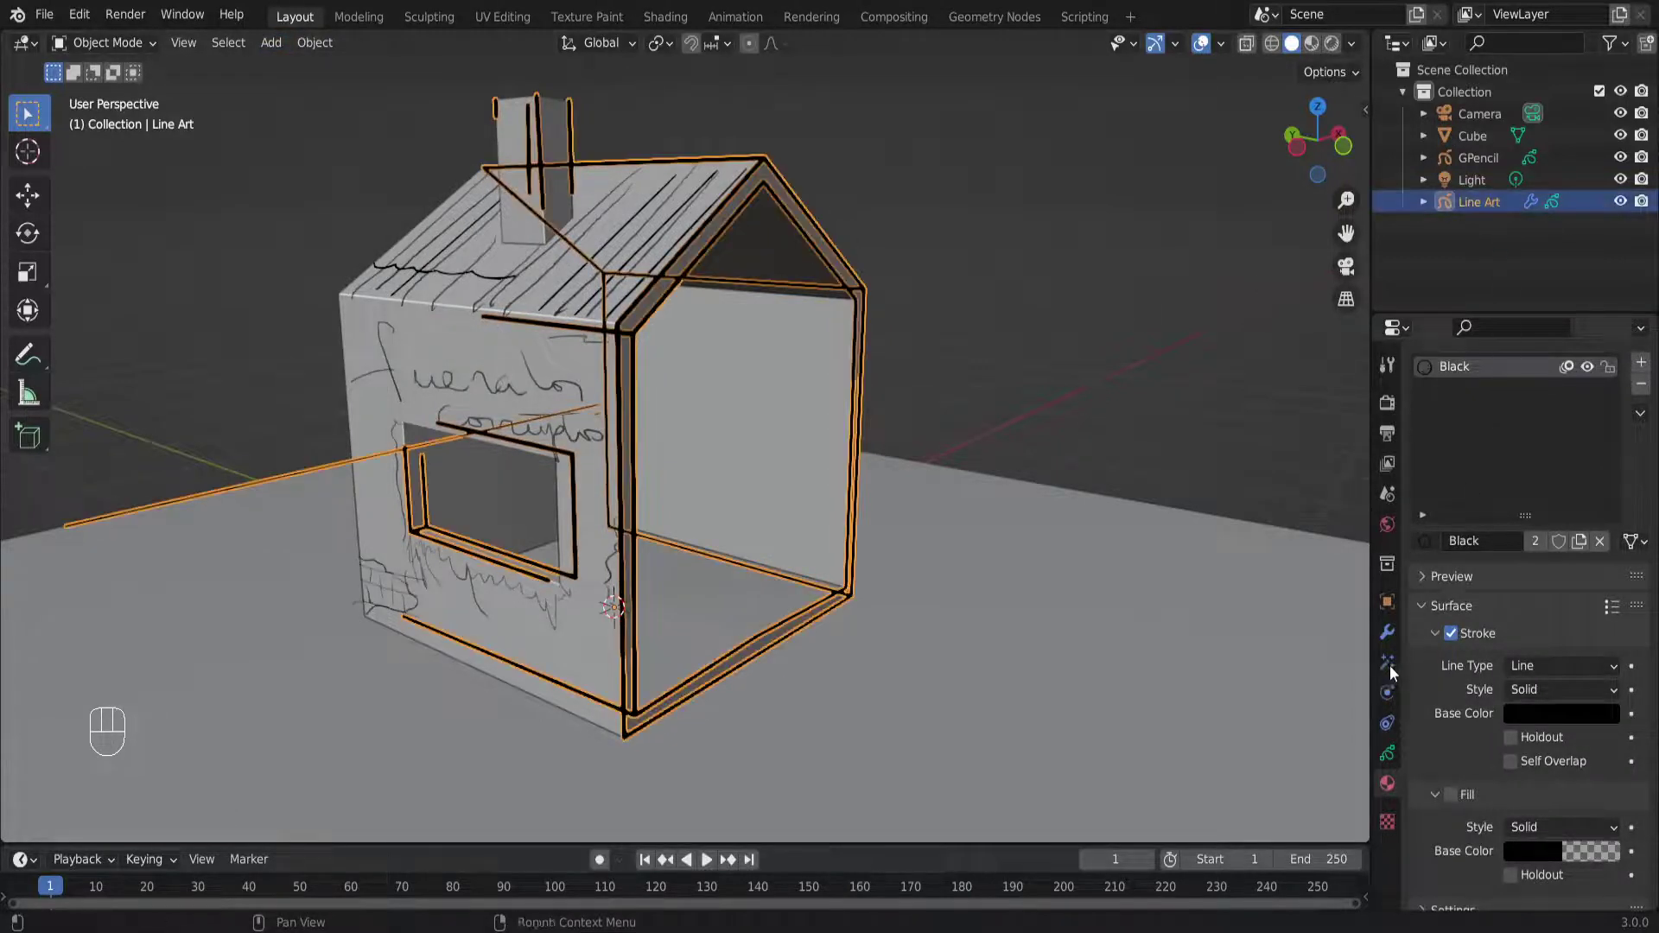
pyautogui.click(1387, 633)
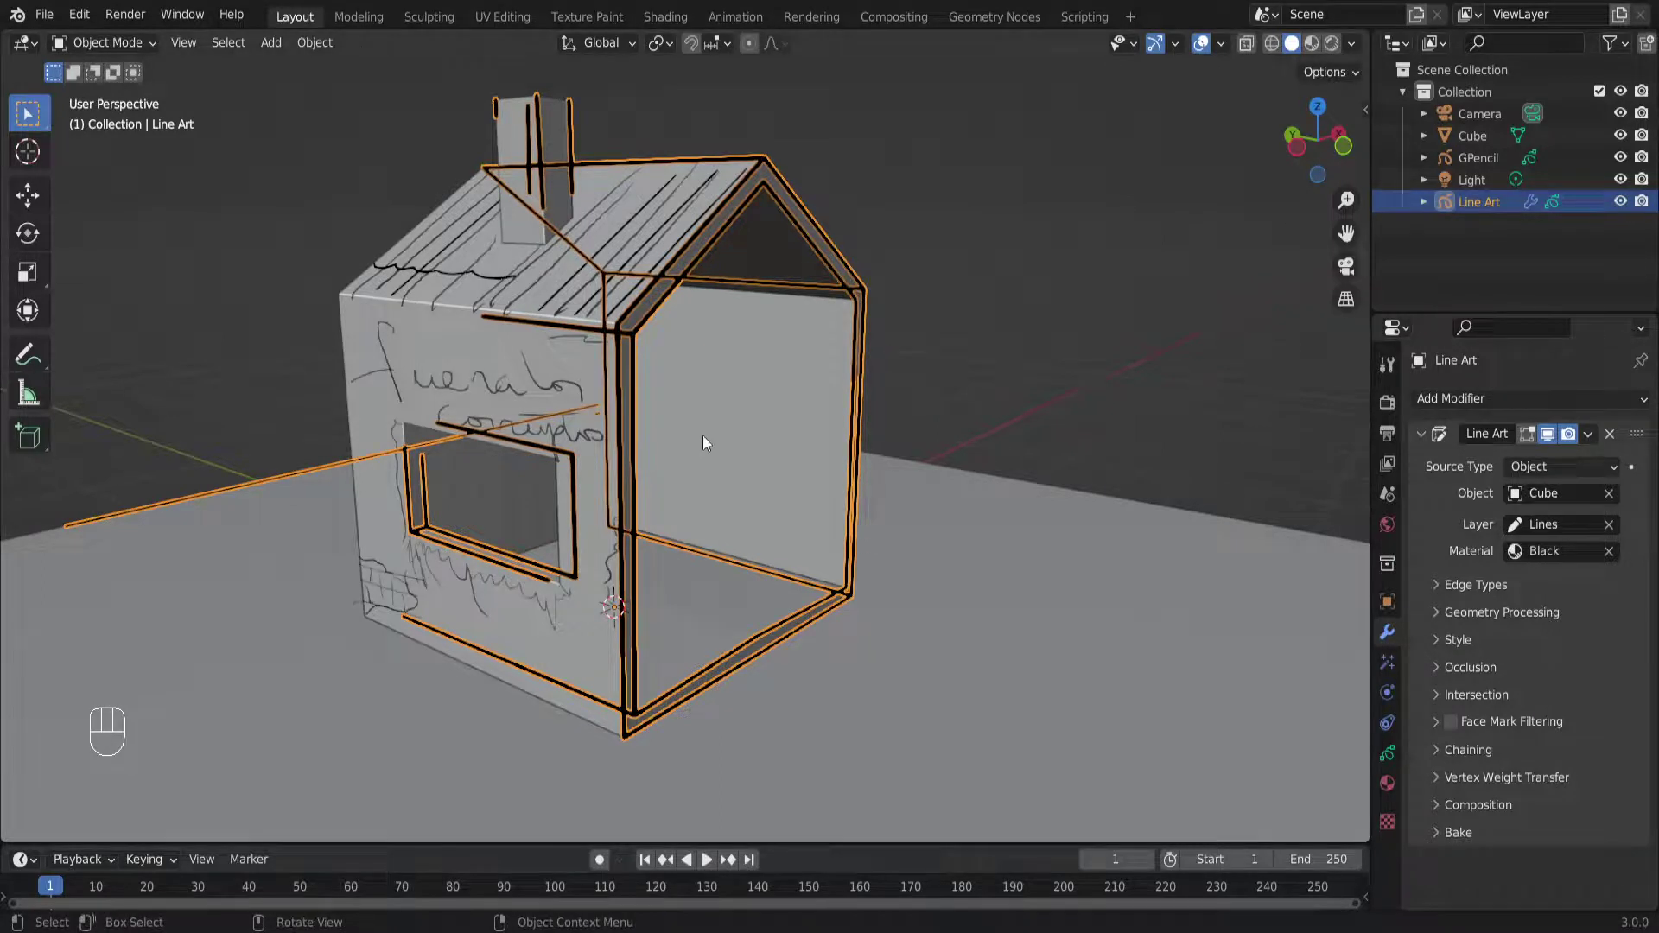
# Switch to the camera view and deselect everything to check the line art outlines on the house
pyautogui.scroll(-5, 703, 444)
pyautogui.scroll(4, 690, 477)
pyautogui.scroll(-1, 683, 471)
pyautogui.moveTo(625, 420); pyautogui.dragTo(655, 415, button='middle')
pyautogui.press('KP_0')
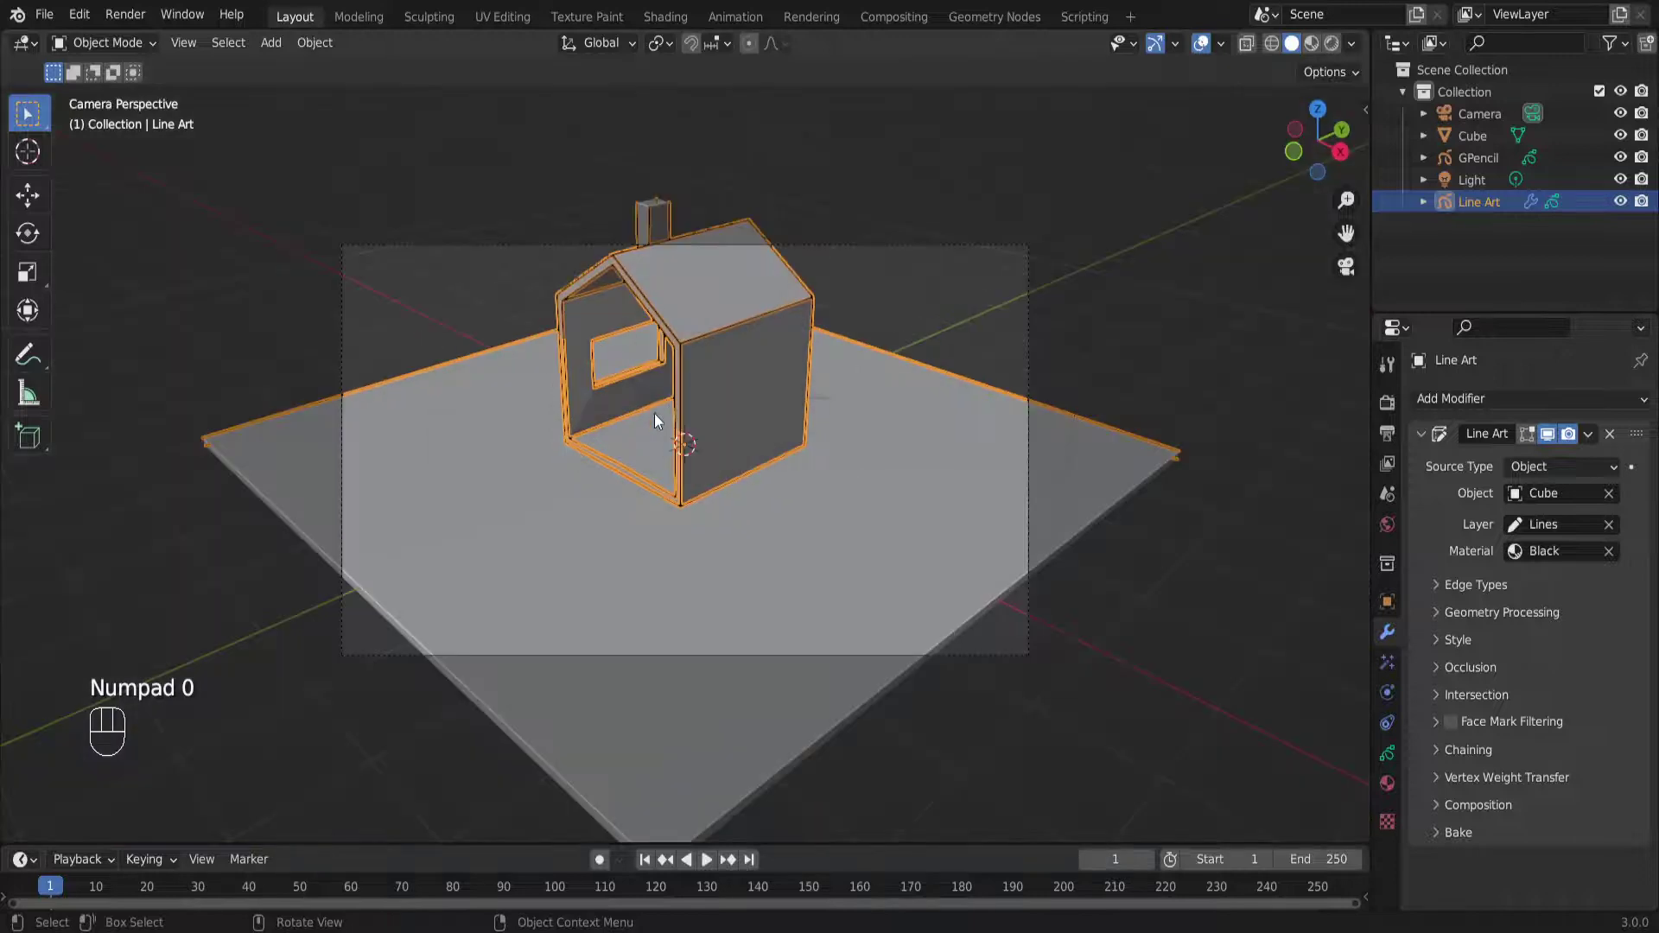
pyautogui.click(908, 287)
pyautogui.scroll(2, 661, 389)
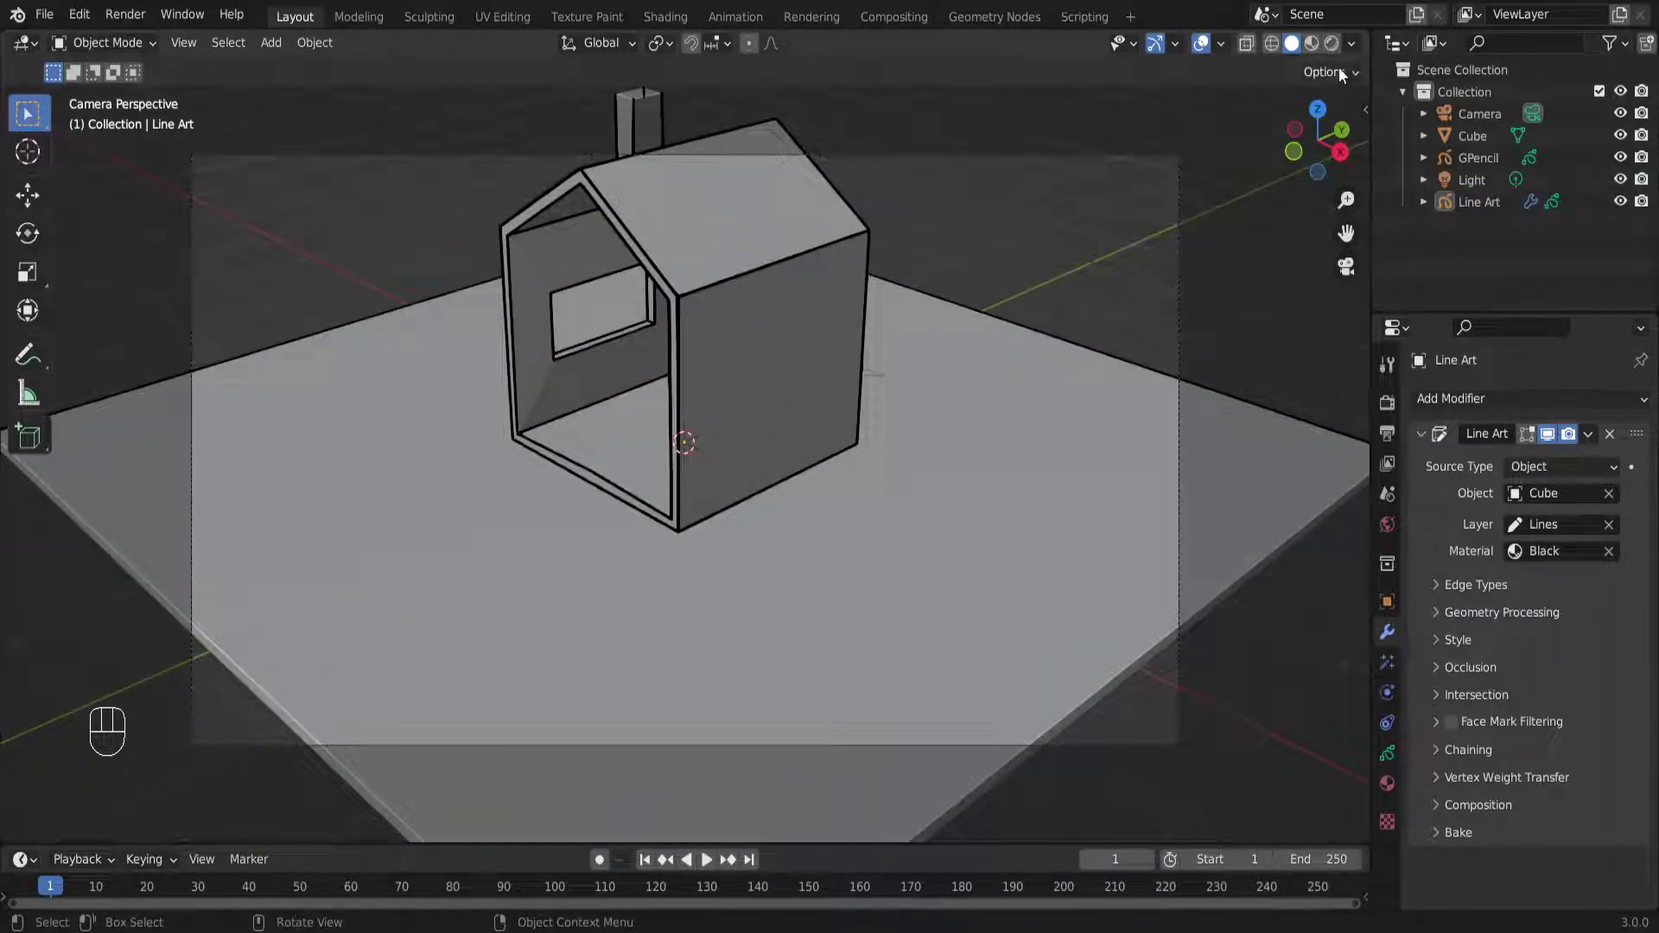
# Lock the camera to the view and reframe it on the lettered wall, the striped roof and the house's open side
pyautogui.click(1363, 108)
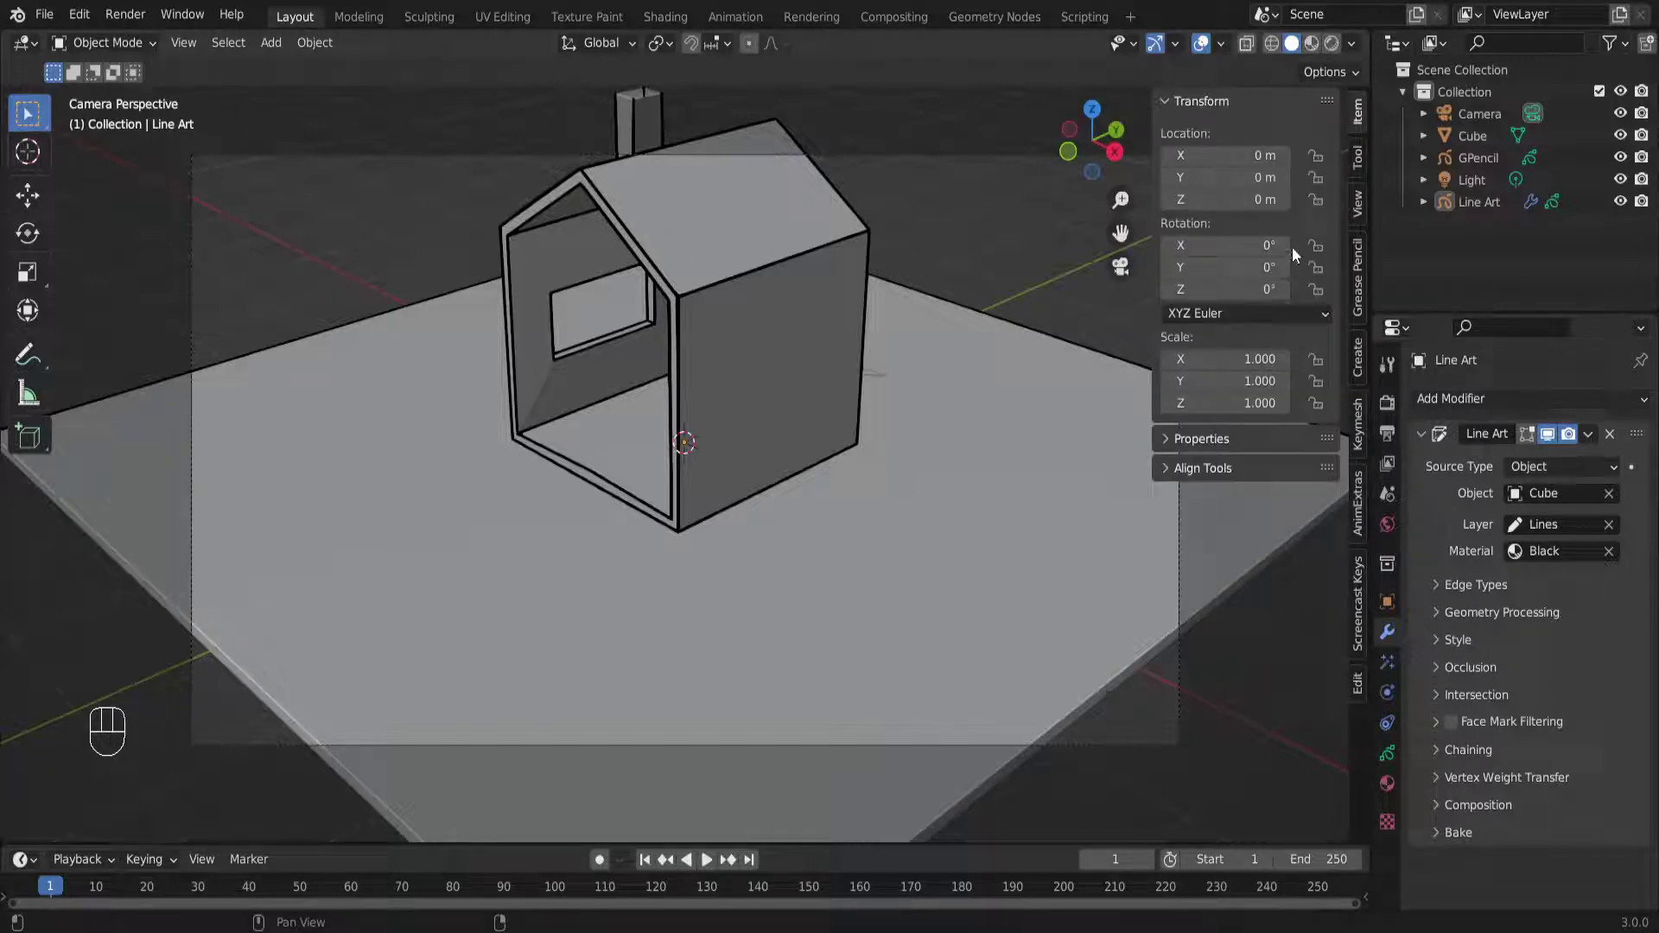
pyautogui.click(1356, 204)
pyautogui.click(1242, 370)
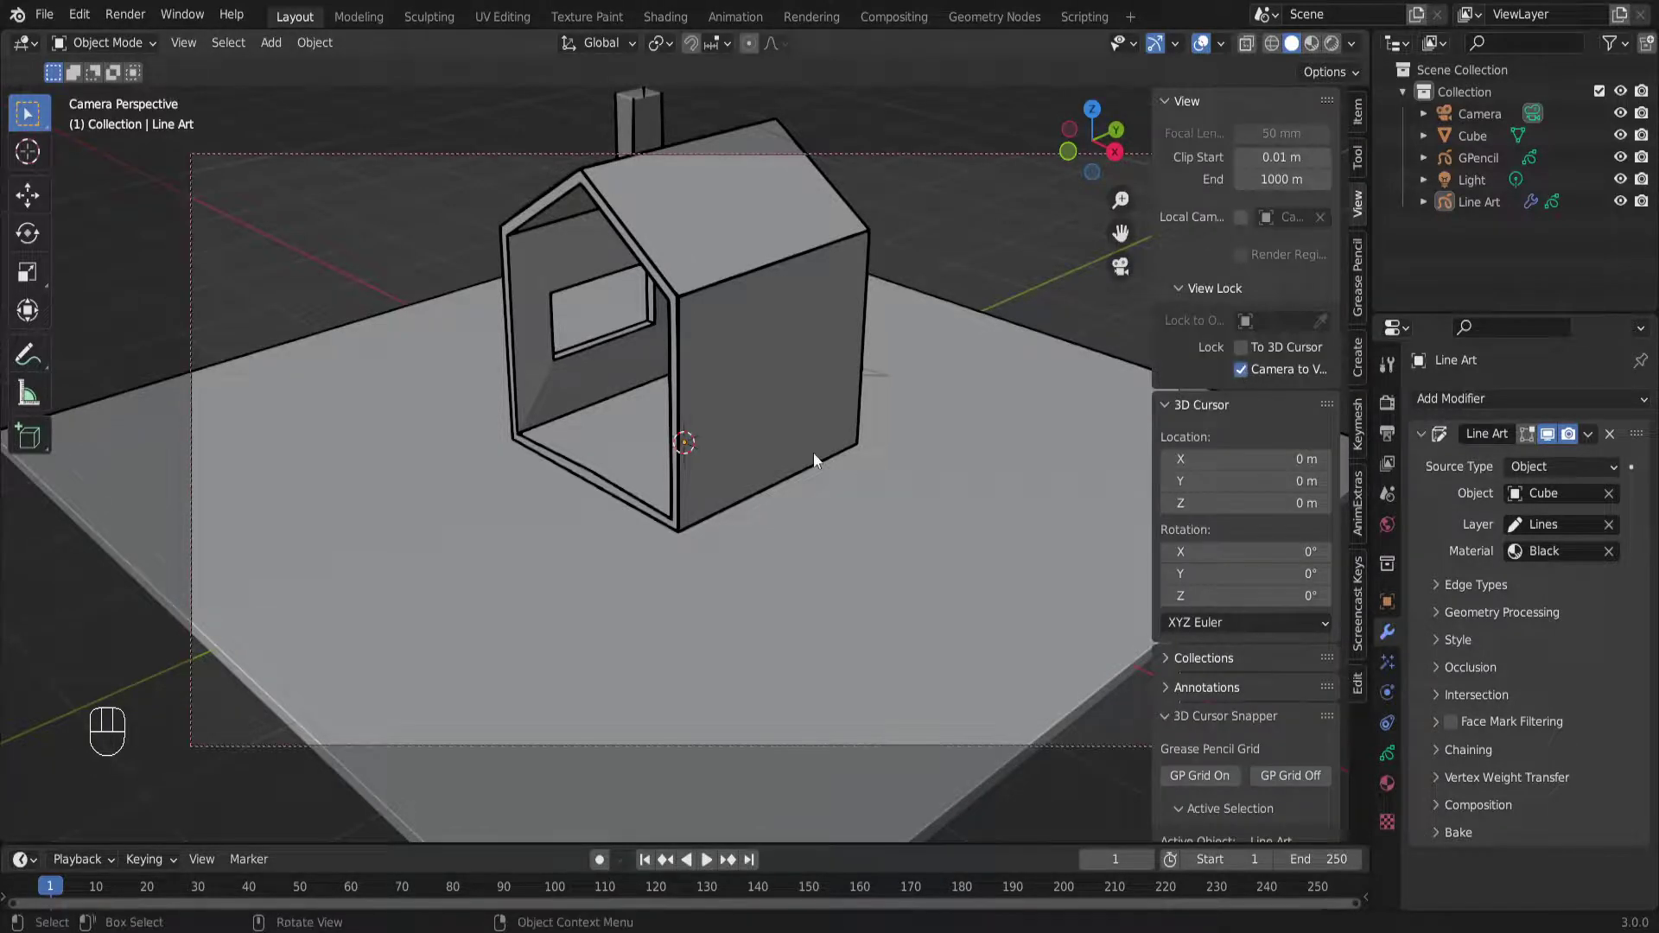
pyautogui.moveTo(604, 443); pyautogui.dragTo(854, 377, button='middle')
pyautogui.keyDown('shift'); pyautogui.moveTo(722, 397); pyautogui.dragTo(740, 485, button='middle'); pyautogui.keyUp('shift')
pyautogui.scroll(-2, 718, 490)
pyautogui.scroll(1, 738, 458)
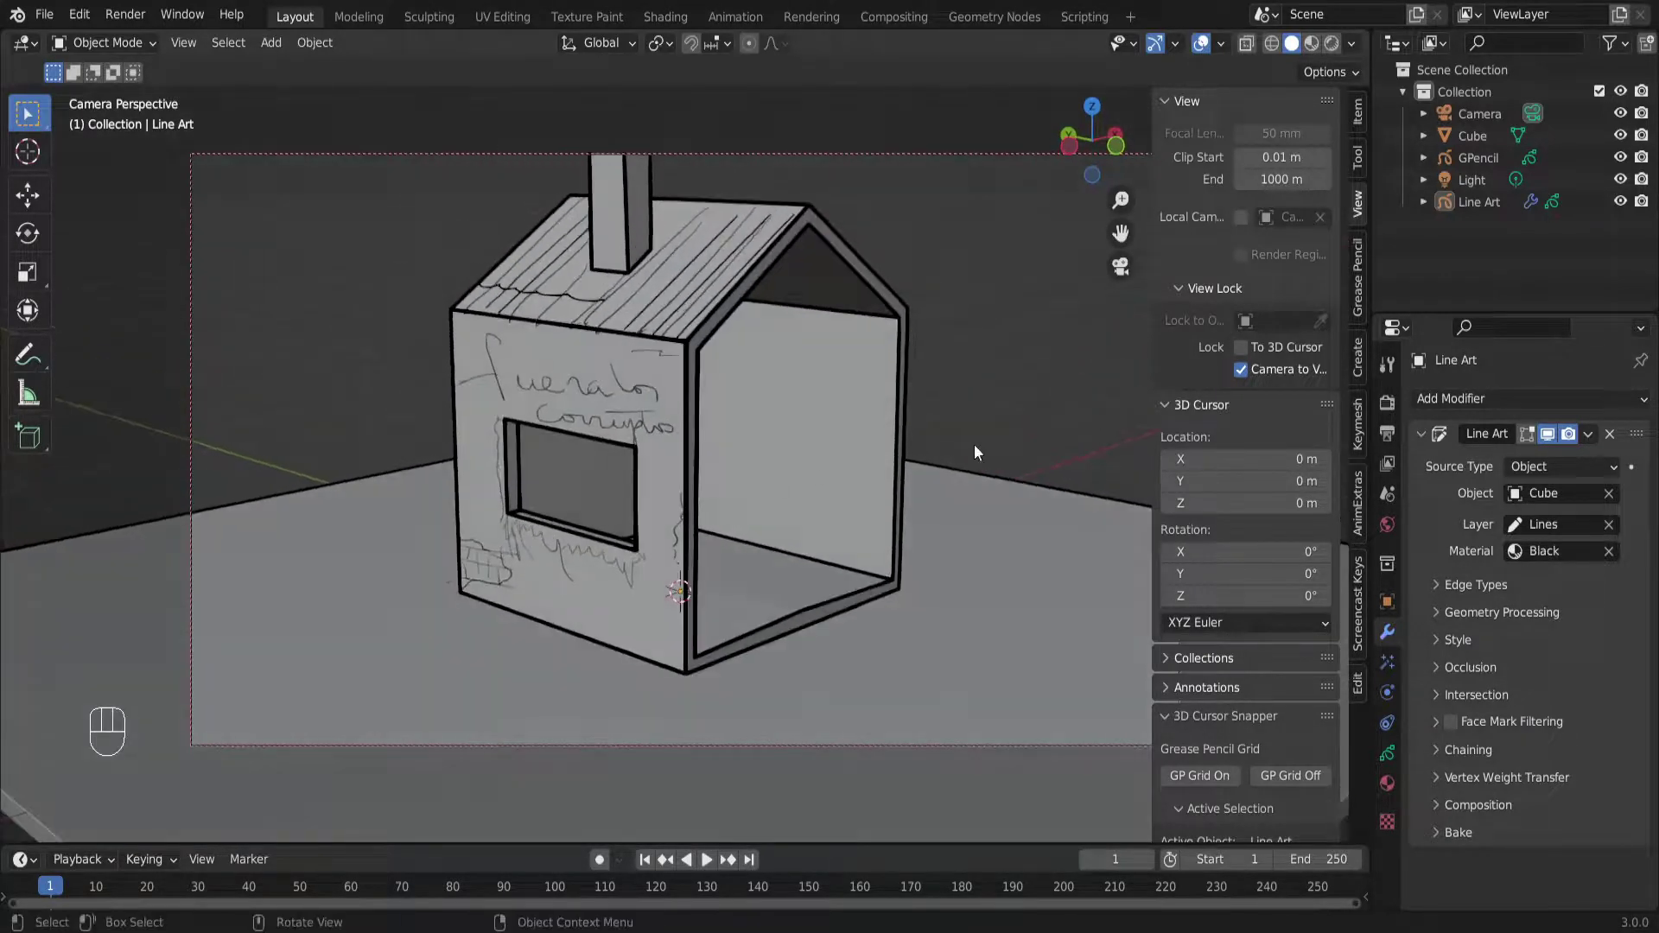
pyautogui.moveTo(835, 411)
pyautogui.keyDown('shift'); pyautogui.mouseDown(button='middle')
pyautogui.moveTo(838, 458)
pyautogui.moveTo(837, 433)
pyautogui.mouseUp(button='middle'); pyautogui.keyUp('shift')
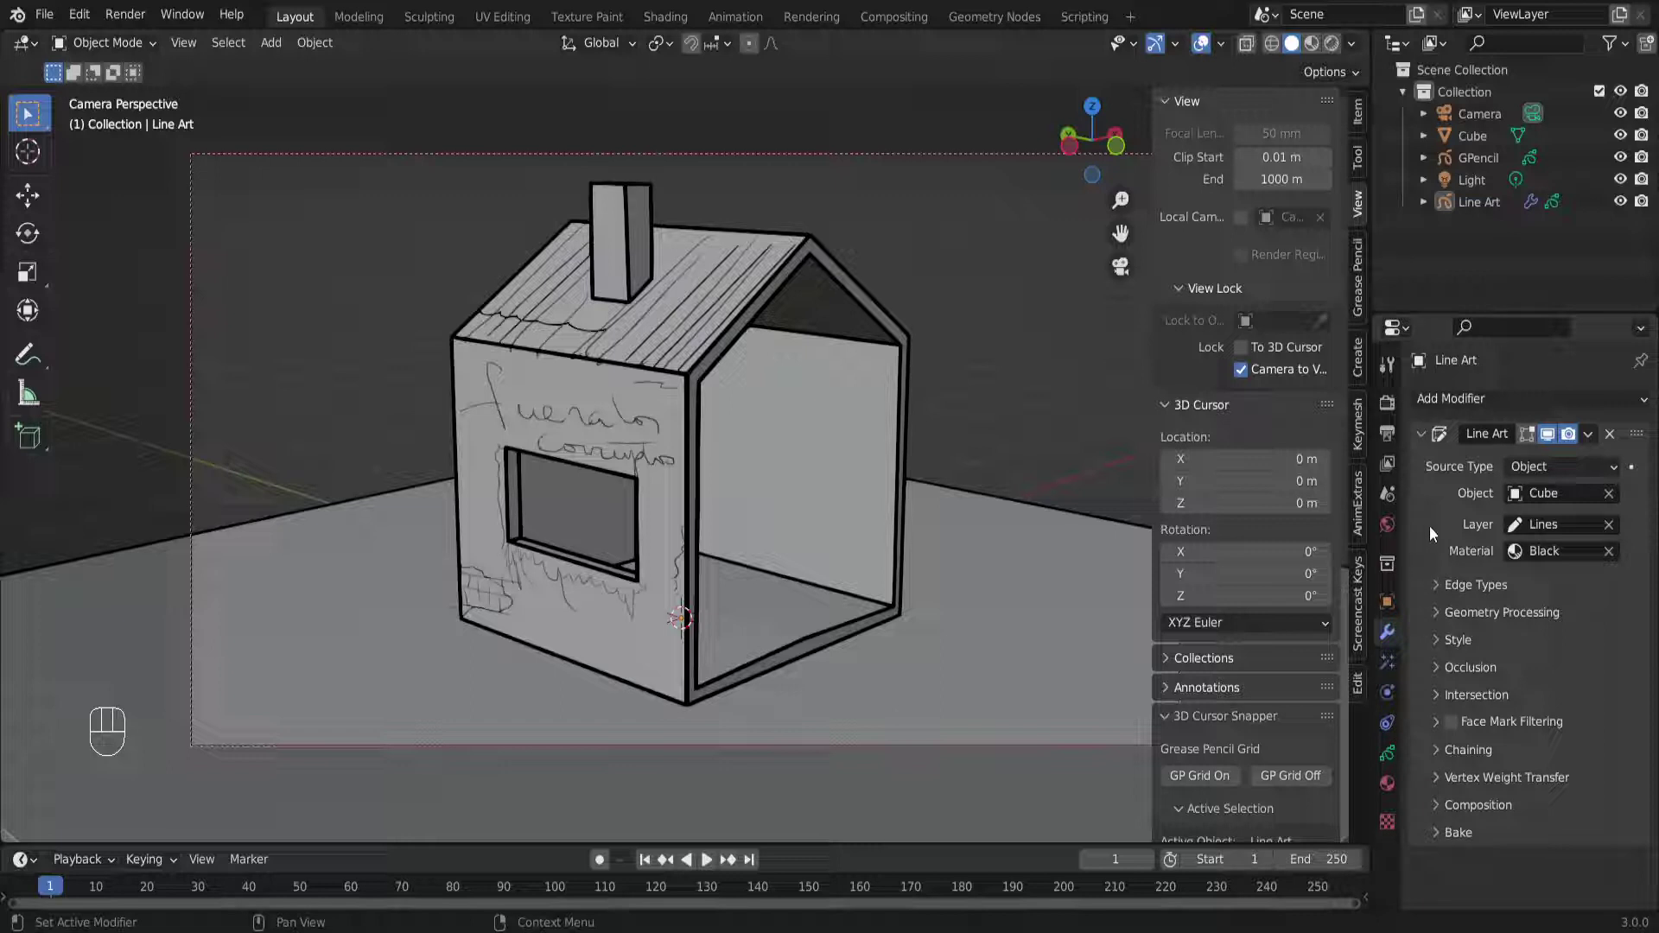
# Open the line art object's layer settings, select the object, and hide and reshow its Lines layer
pyautogui.click(1387, 753)
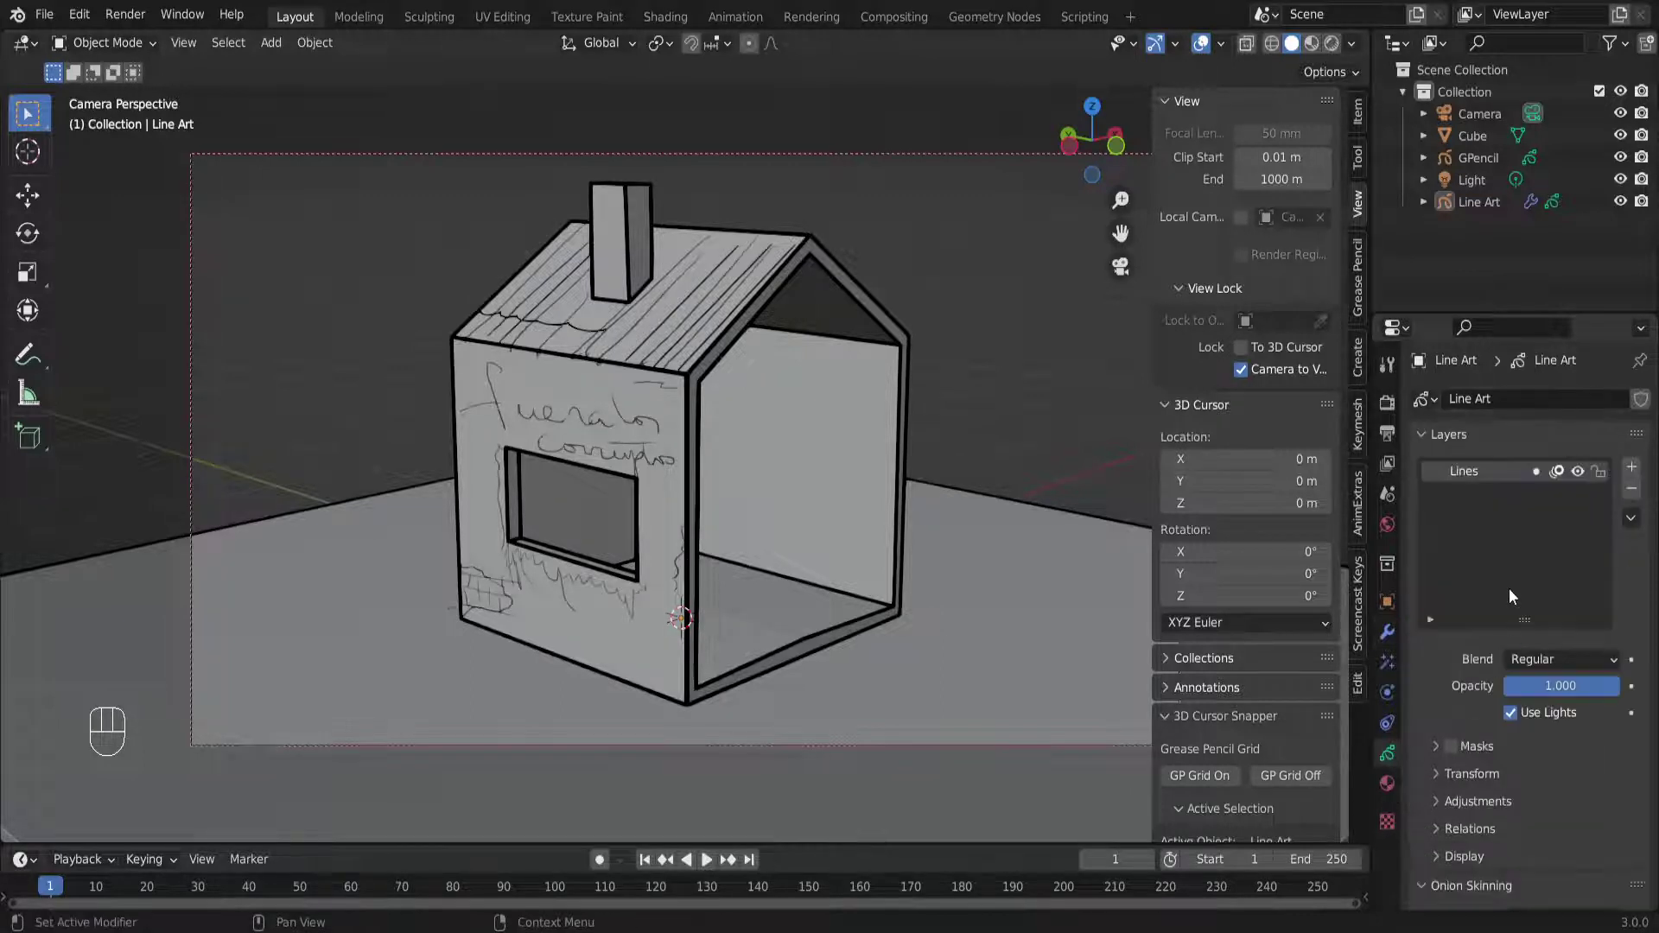
pyautogui.click(1457, 202)
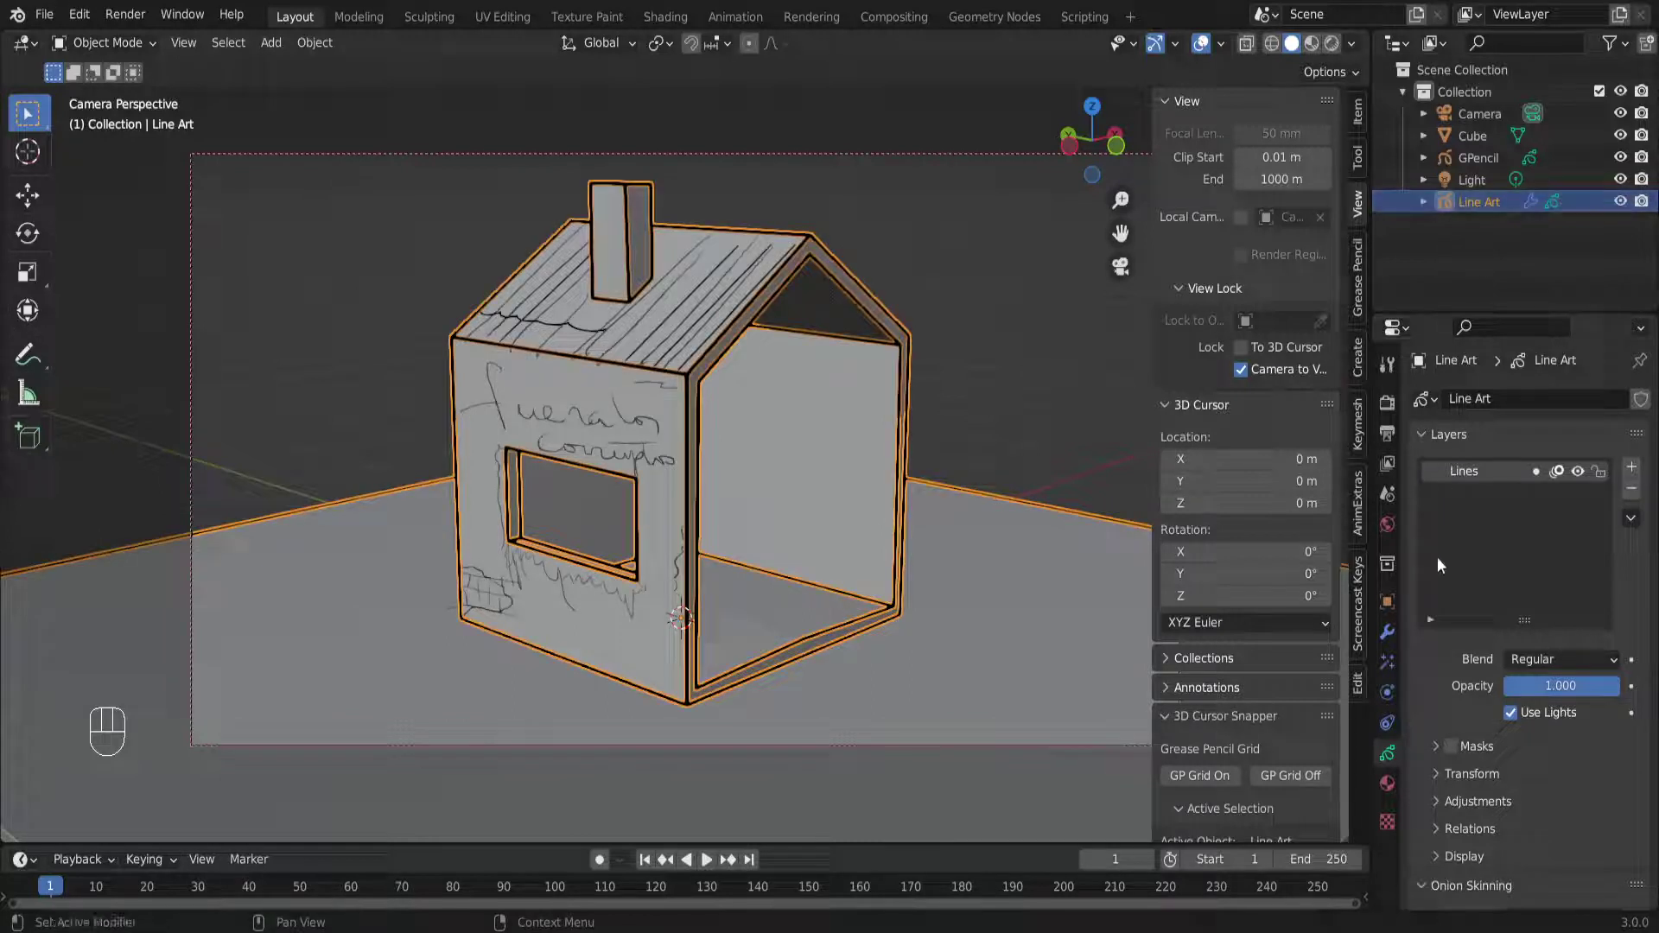
pyautogui.click(1577, 471)
pyautogui.click(1577, 471)
pyautogui.click(1578, 471)
pyautogui.click(1577, 471)
# Set the Lines layer's stroke thickness adjustment to -8 px and turn off the viewport overlays
pyautogui.moveTo(1579, 691)
pyautogui.mouseDown()
pyautogui.moveTo(1538, 692)
pyautogui.moveTo(1618, 691)
pyautogui.mouseUp()
pyautogui.click(1437, 798)
pyautogui.scroll(-3, 1440, 797)
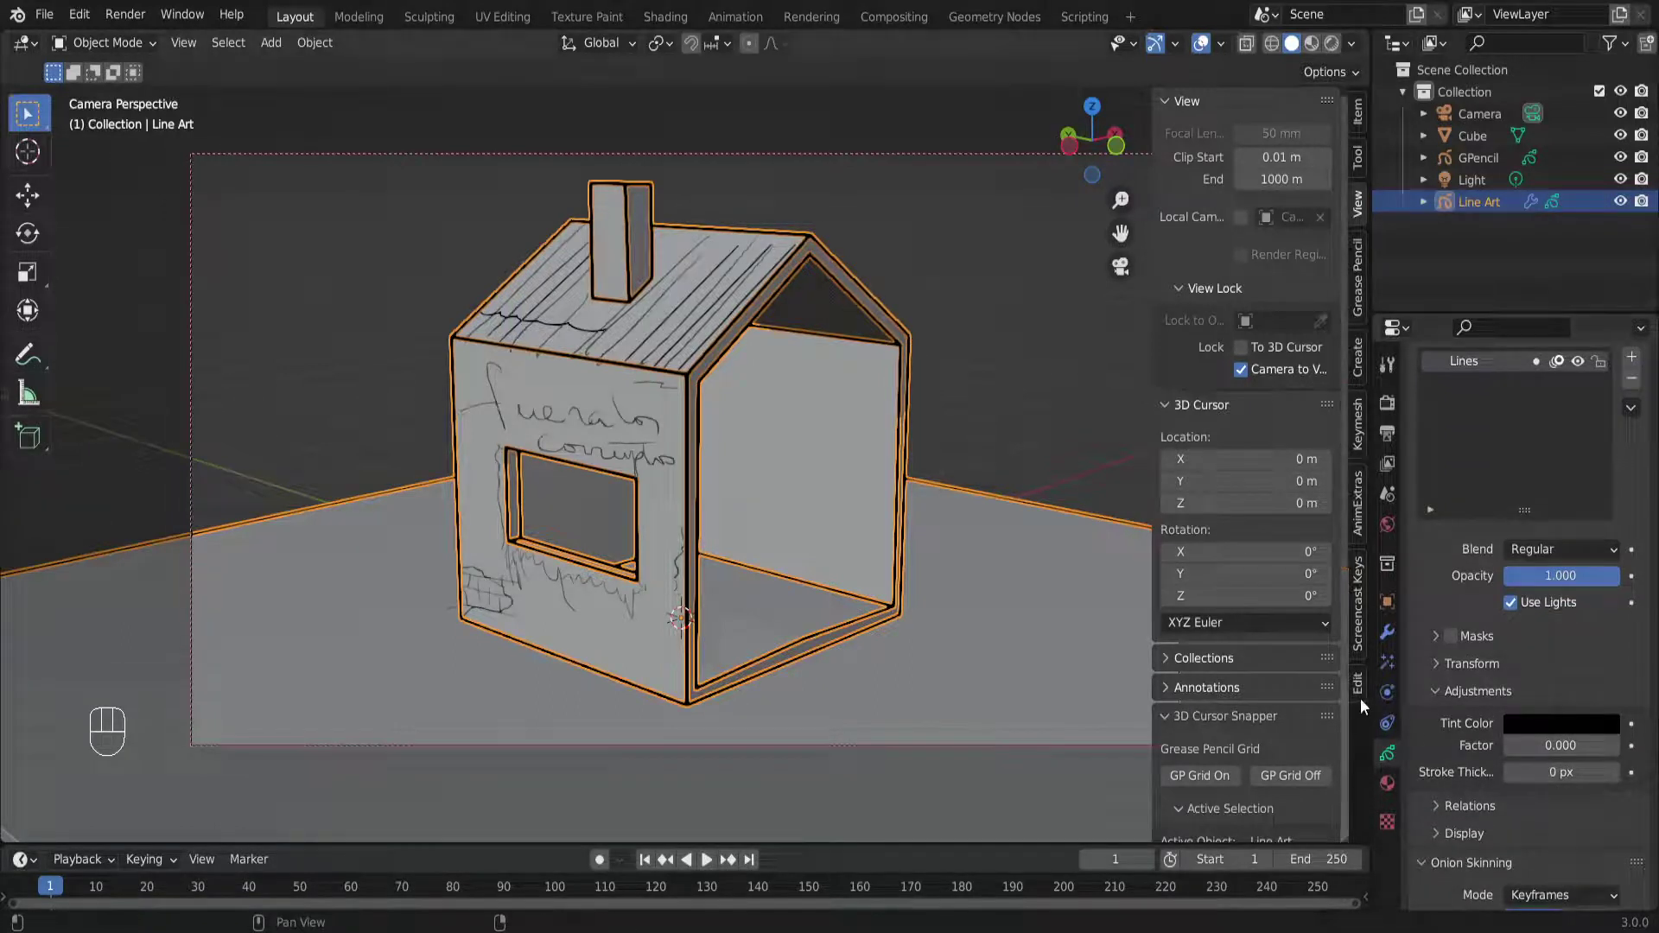
pyautogui.moveTo(1364, 699); pyautogui.dragTo(1291, 698)
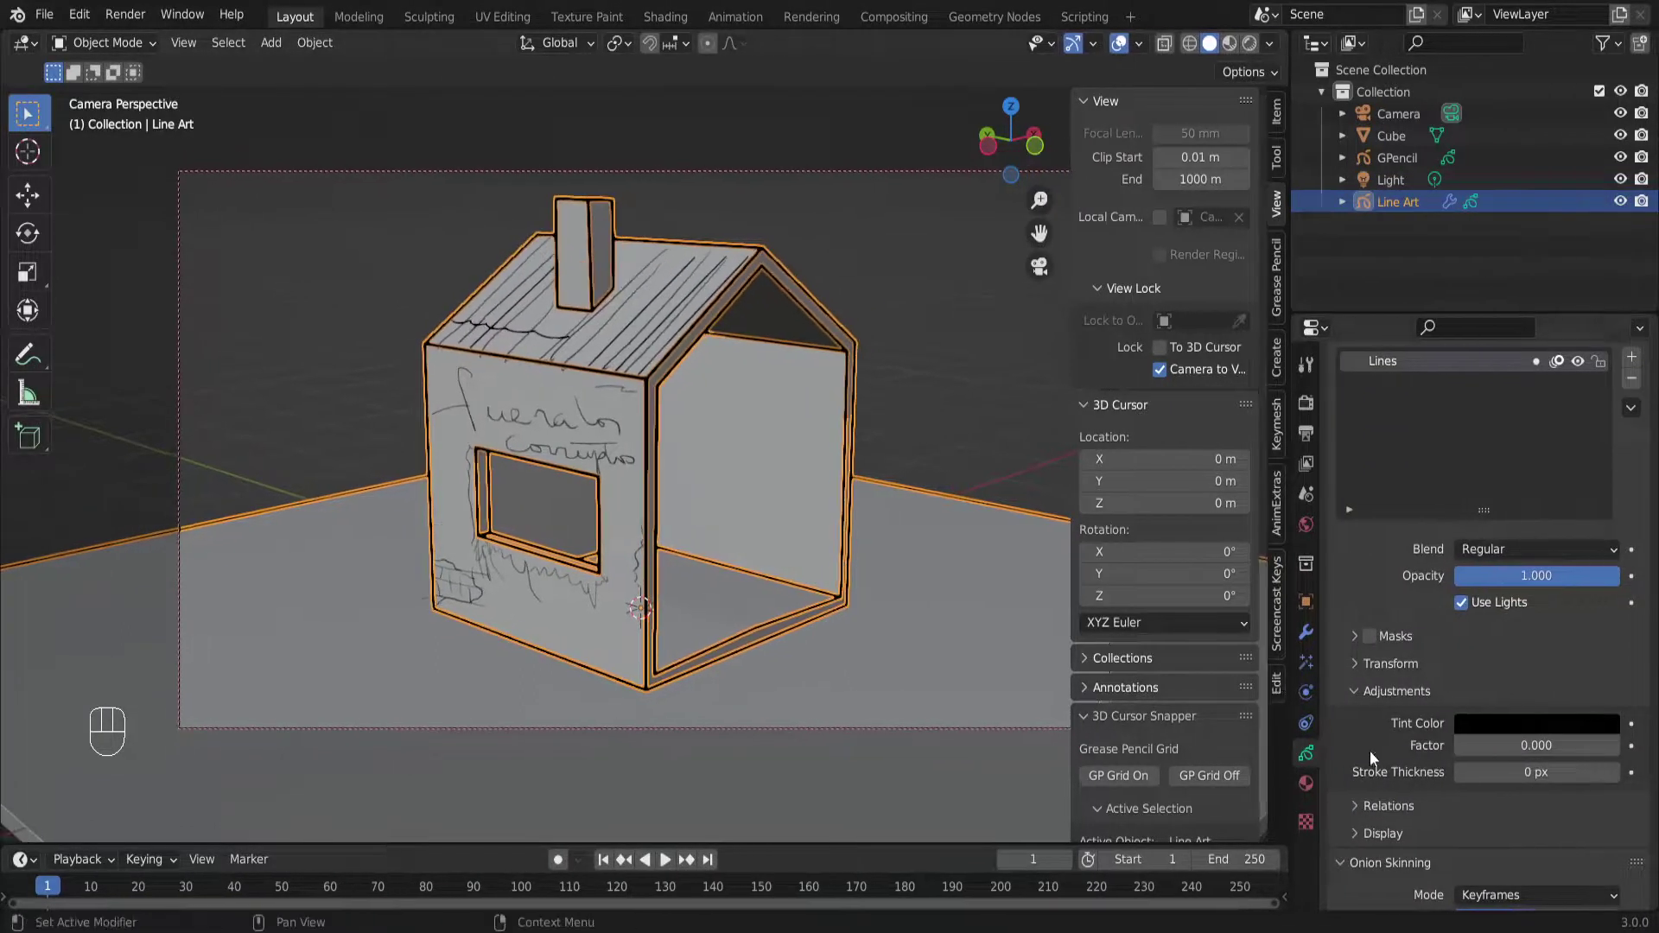
pyautogui.moveTo(1546, 775)
pyautogui.mouseDown()
pyautogui.moveTo(1469, 775)
pyautogui.moveTo(1642, 772)
pyautogui.moveTo(1486, 772)
pyautogui.moveTo(1507, 772)
pyautogui.mouseUp()
pyautogui.click(1119, 42)
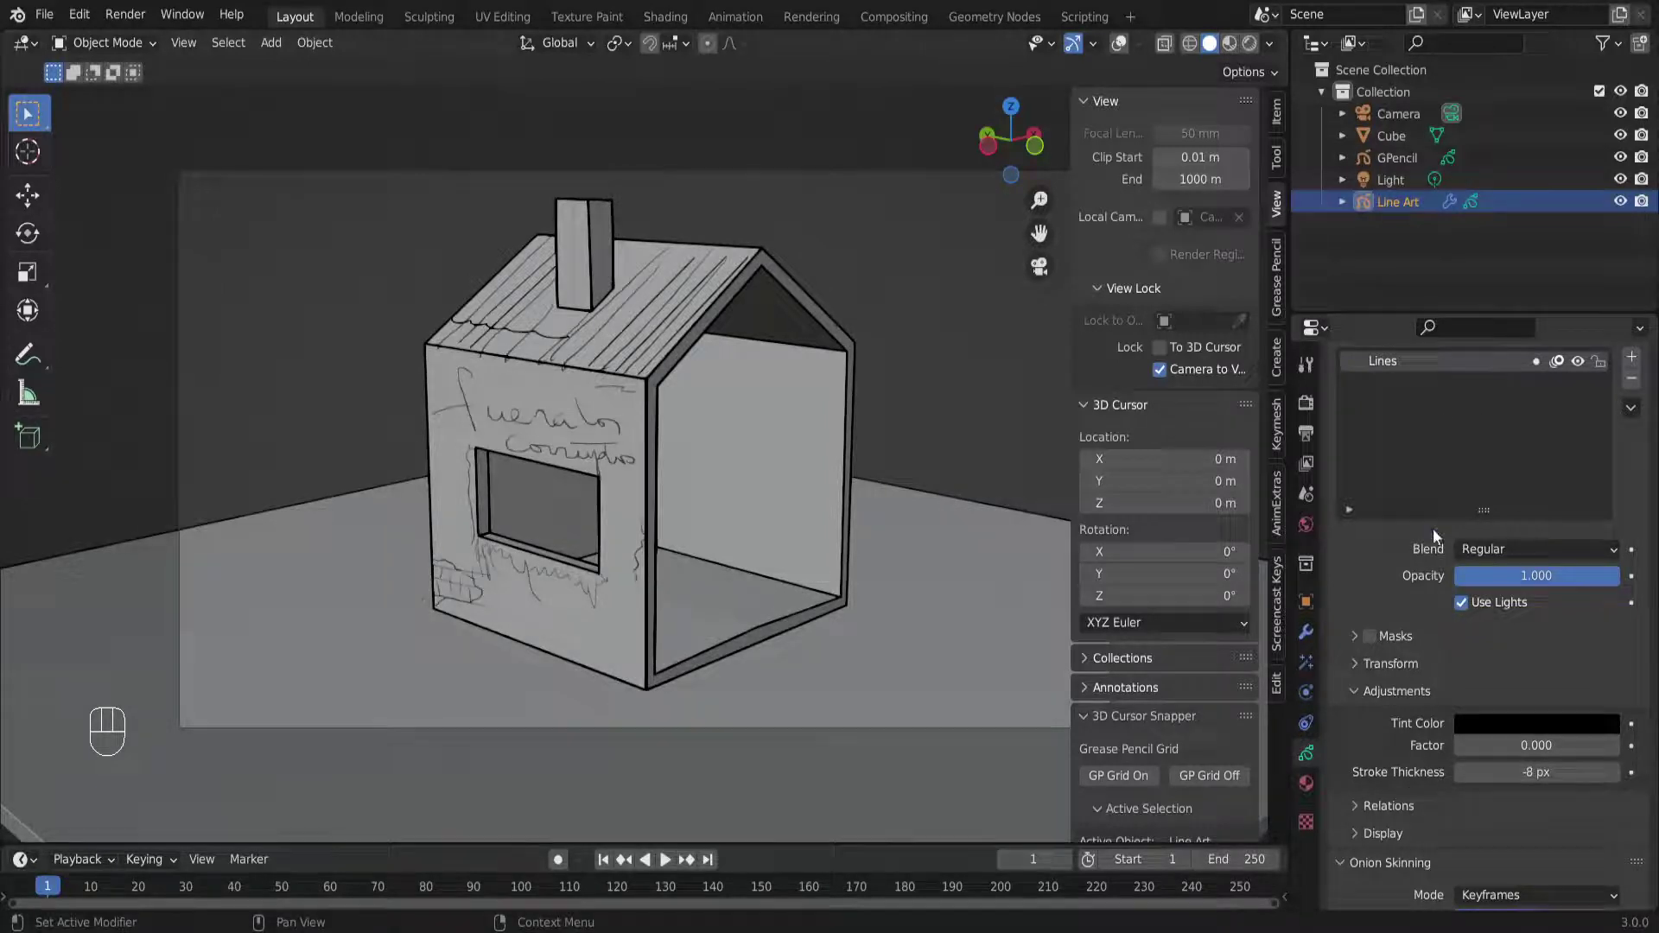
# Select the GPencil object and set its trazos layer's stroke thickness adjustment to 1 px
pyautogui.scroll(2, 1391, 745)
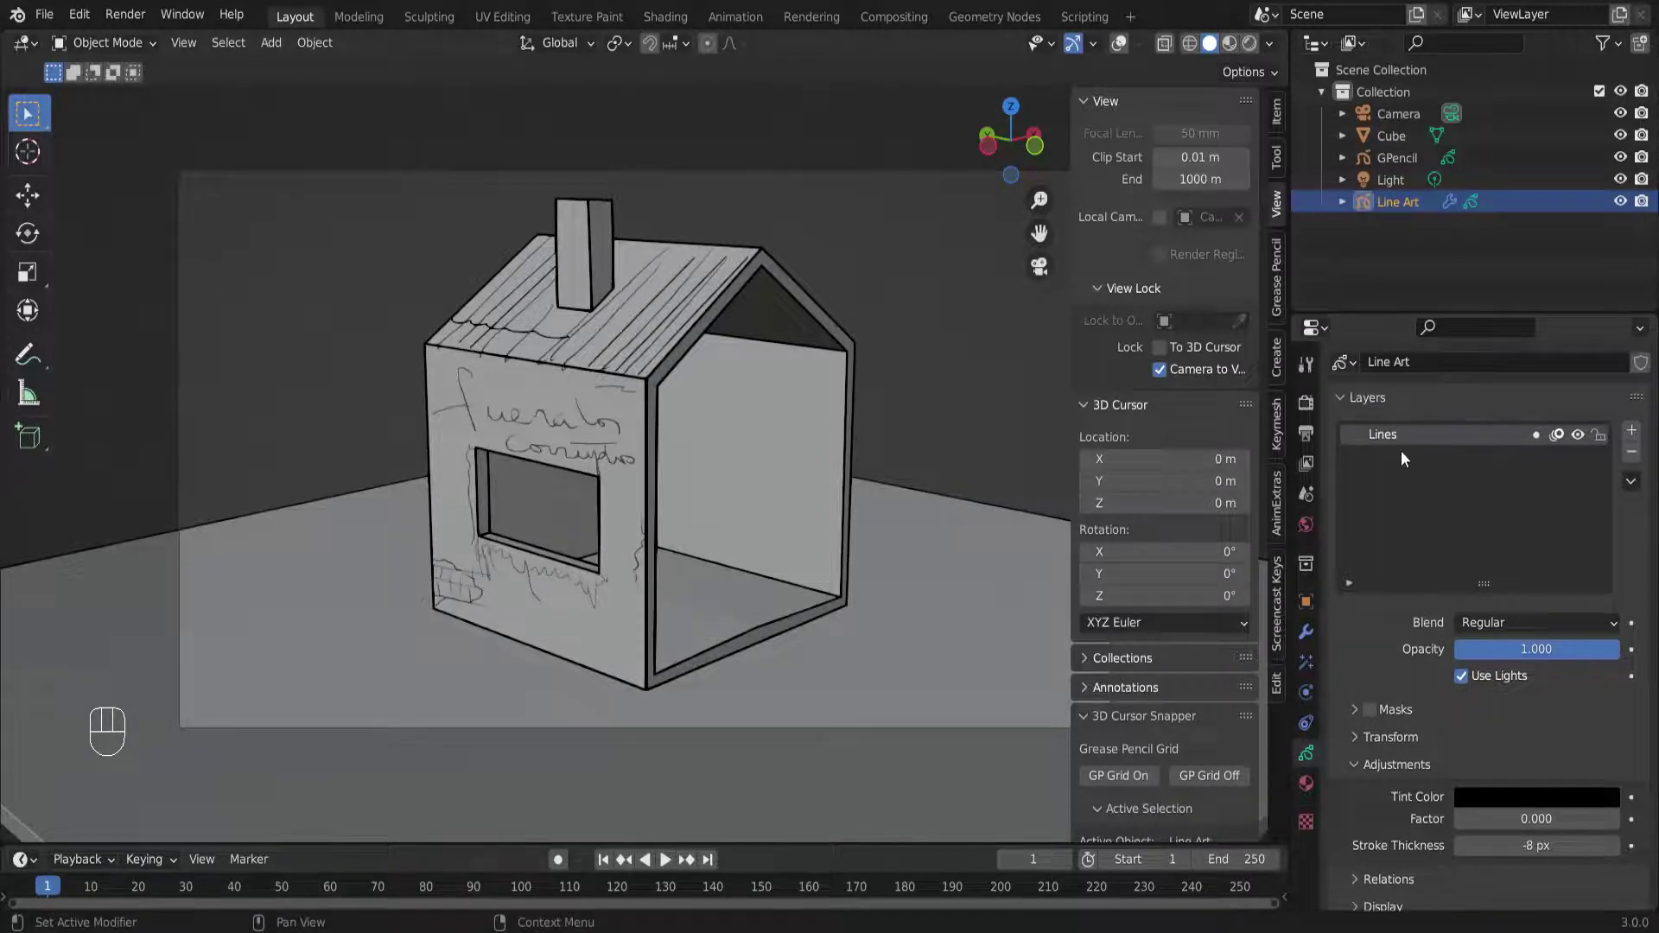
pyautogui.click(1397, 157)
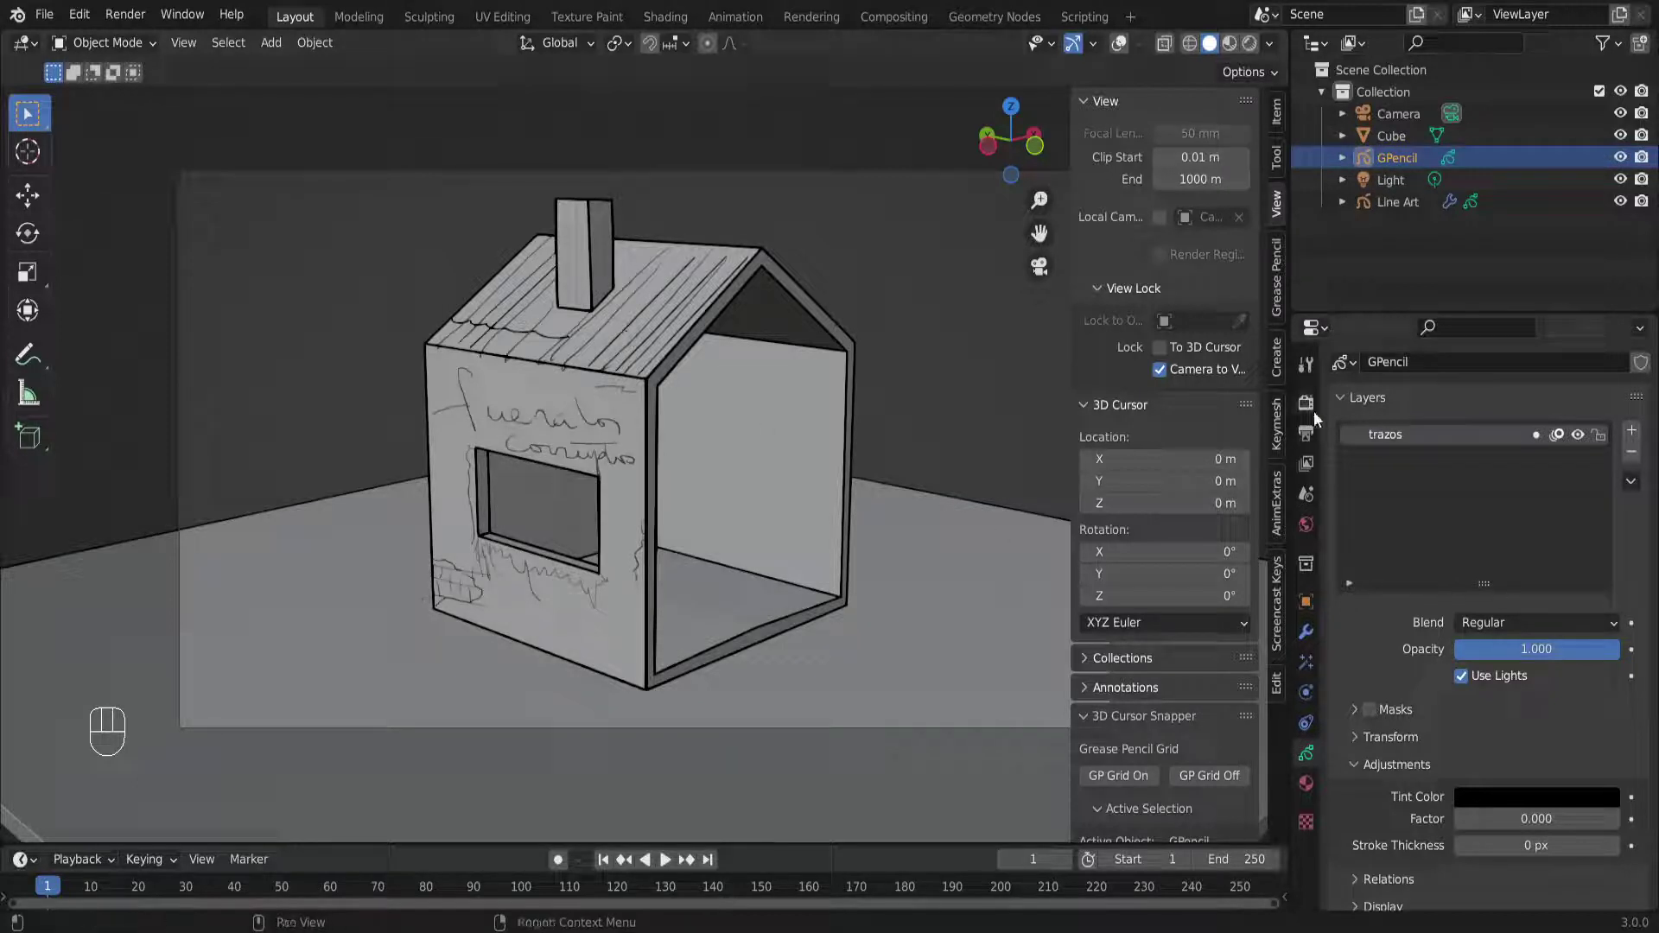
pyautogui.scroll(-1, 1421, 741)
pyautogui.scroll(-3, 1421, 741)
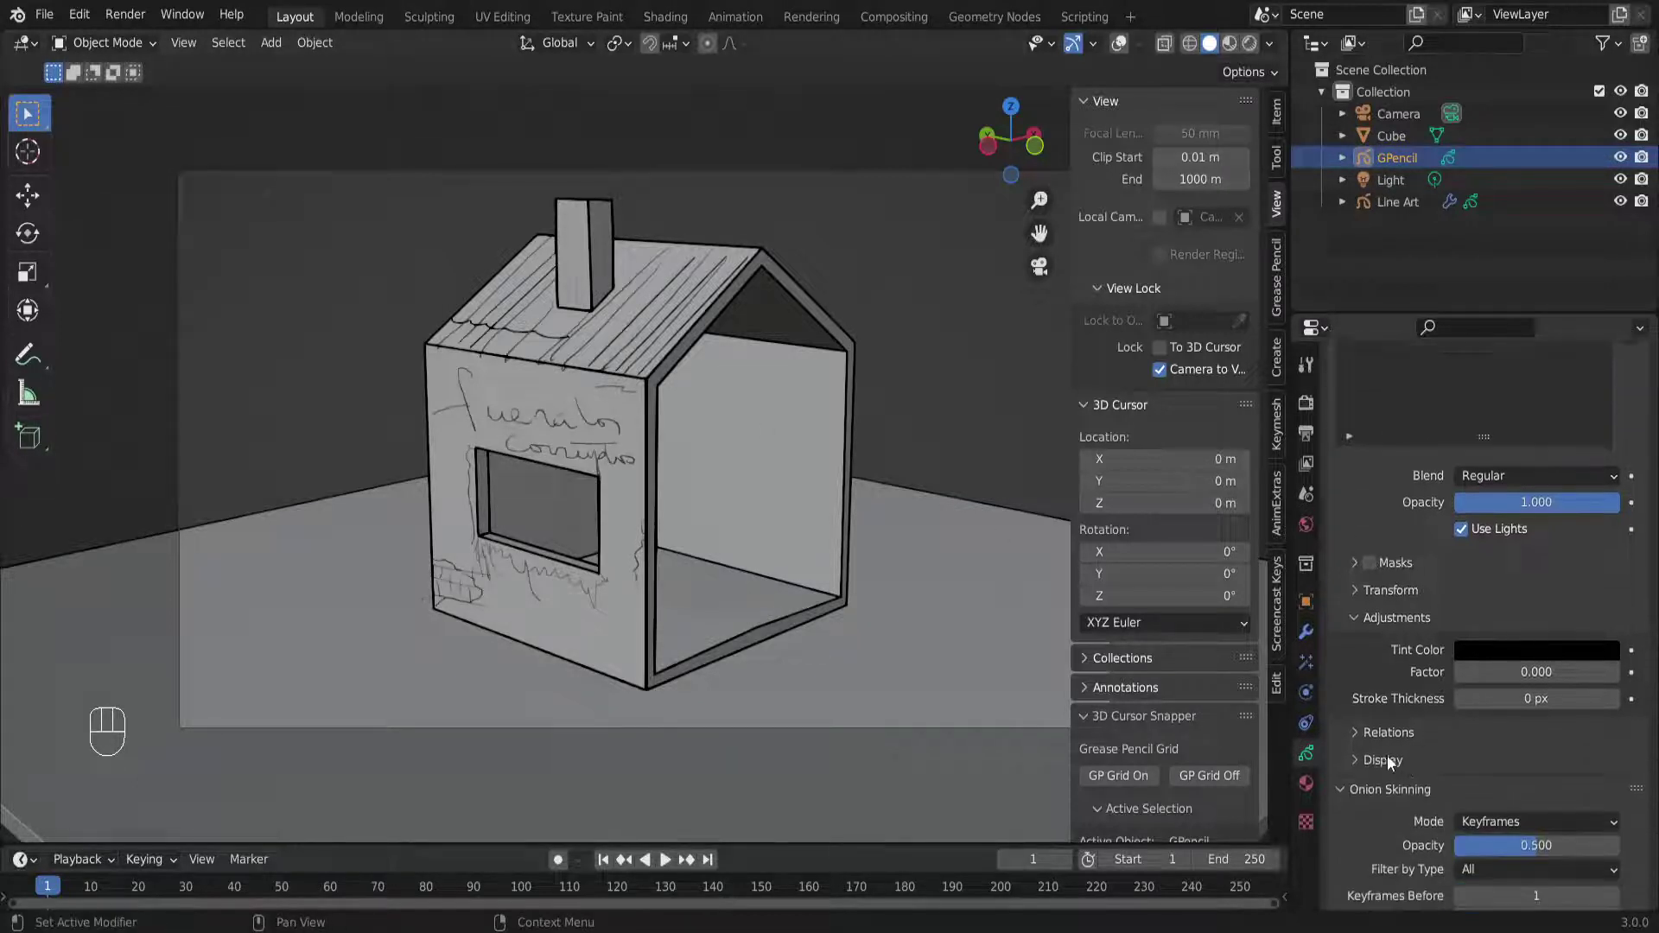
pyautogui.moveTo(1521, 698)
pyautogui.mouseDown()
pyautogui.moveTo(1555, 698)
pyautogui.moveTo(1527, 698)
pyautogui.mouseUp()
pyautogui.scroll(2, 682, 324)
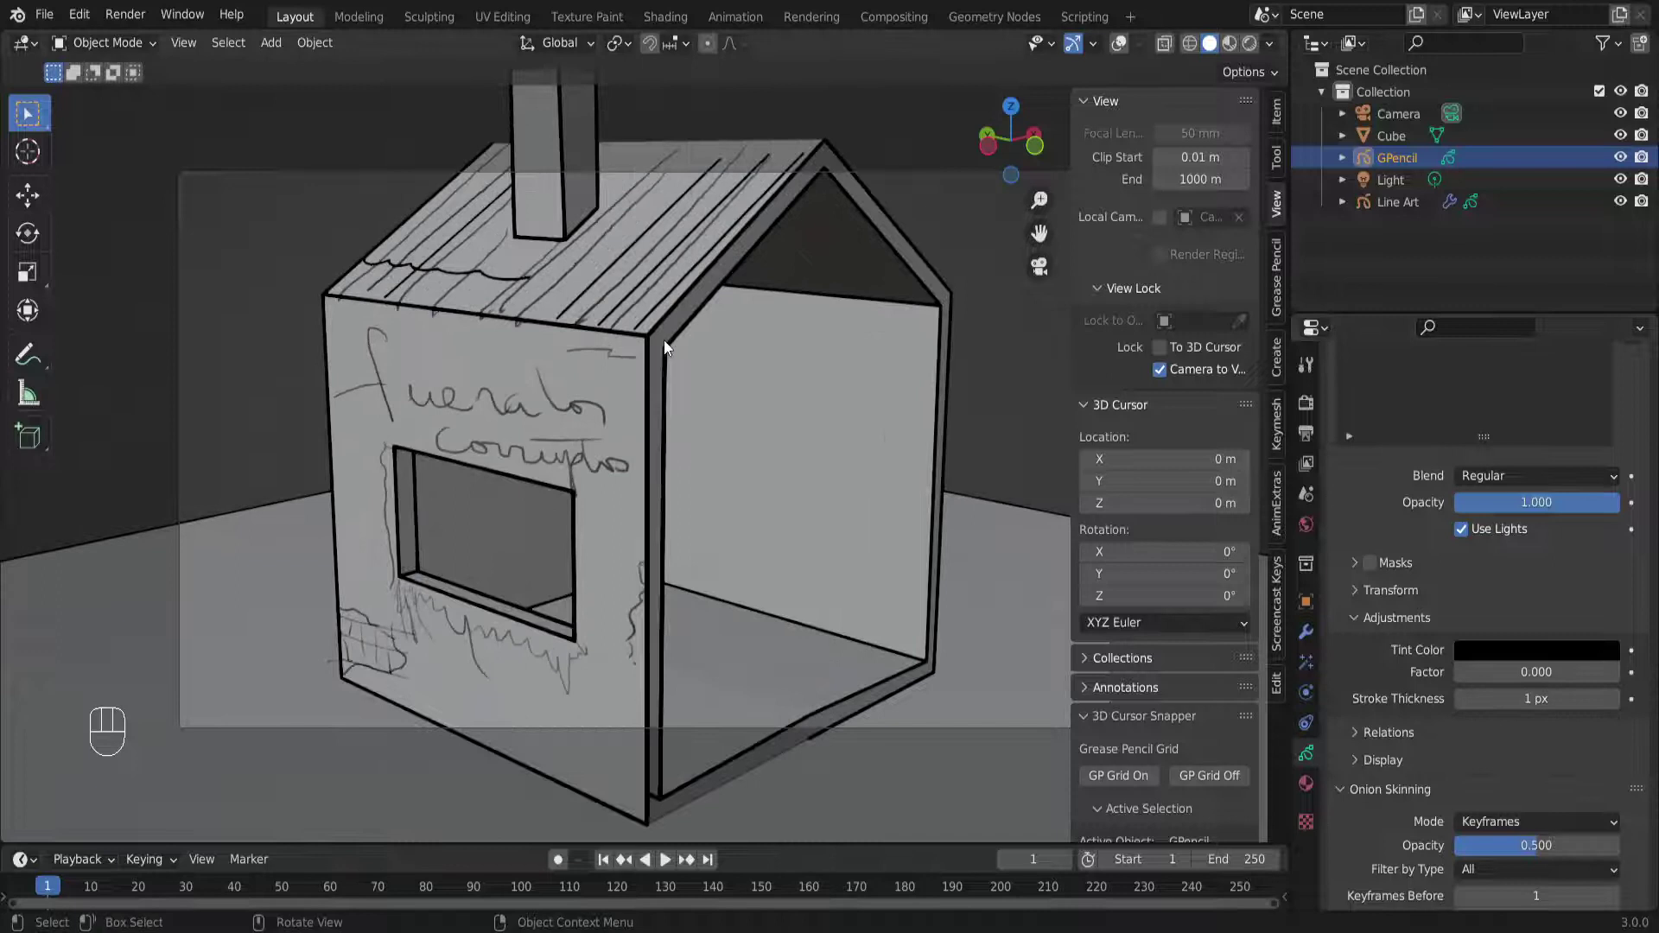
# Select the line art object, hide and reshow its Lines layer, and look through its layer settings
pyautogui.click(1408, 205)
pyautogui.scroll(5, 1392, 486)
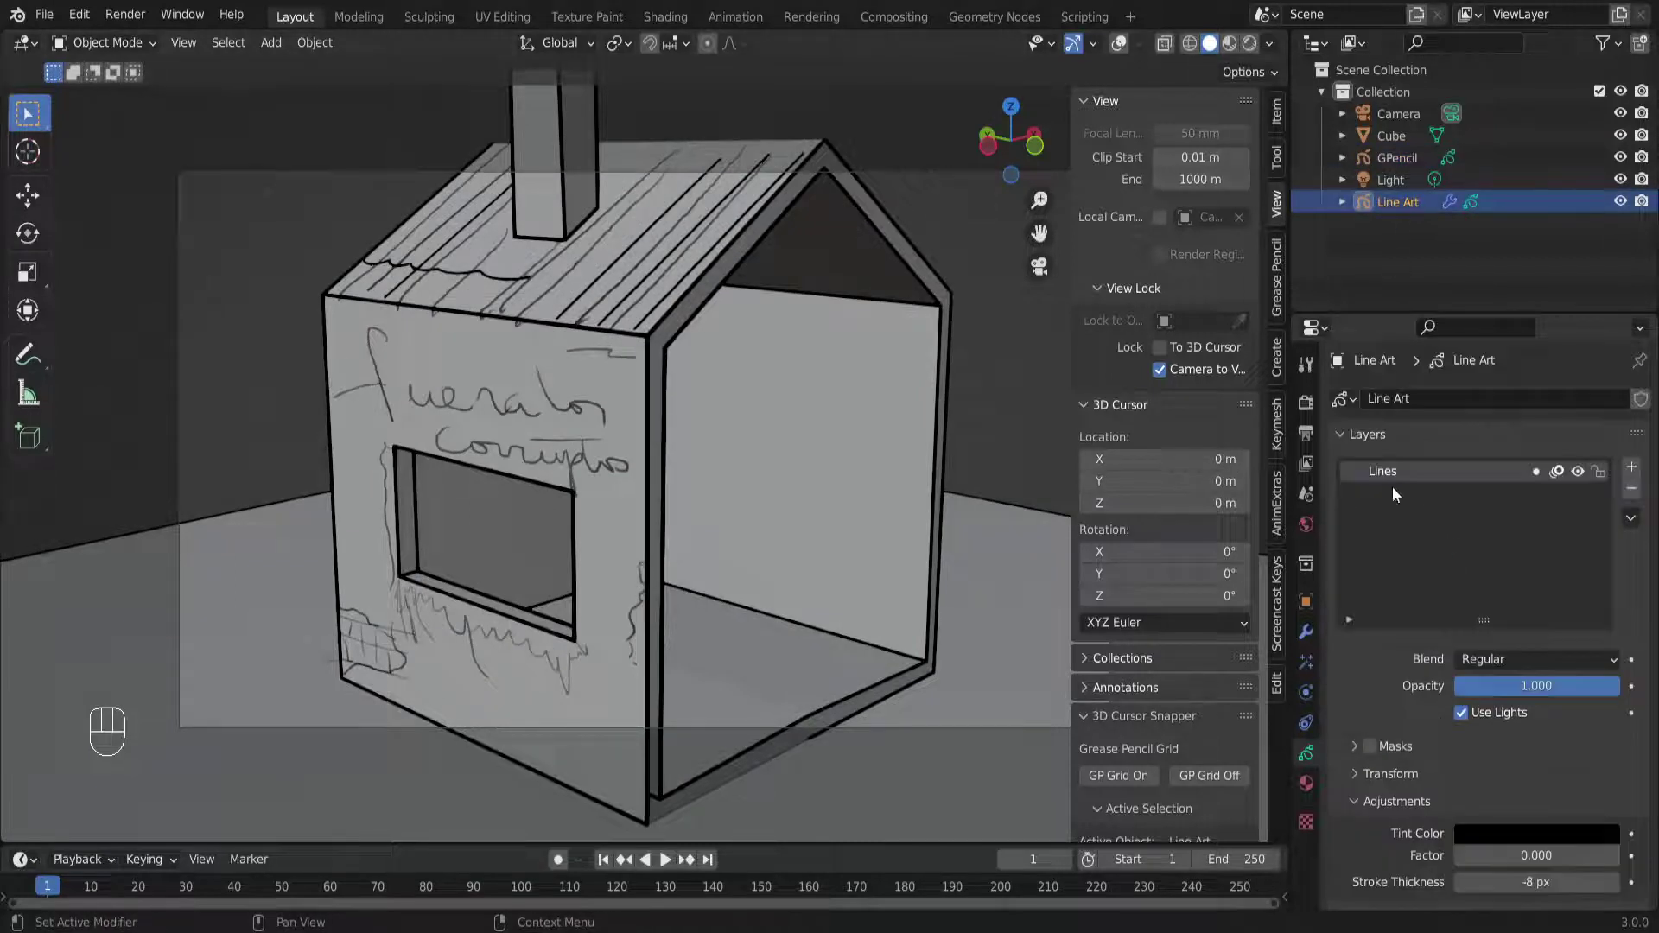
pyautogui.click(1574, 475)
pyautogui.click(1575, 475)
pyautogui.click(1575, 474)
pyautogui.click(1575, 474)
pyautogui.click(1630, 517)
pyautogui.click(1425, 487)
pyautogui.scroll(-9, 1398, 569)
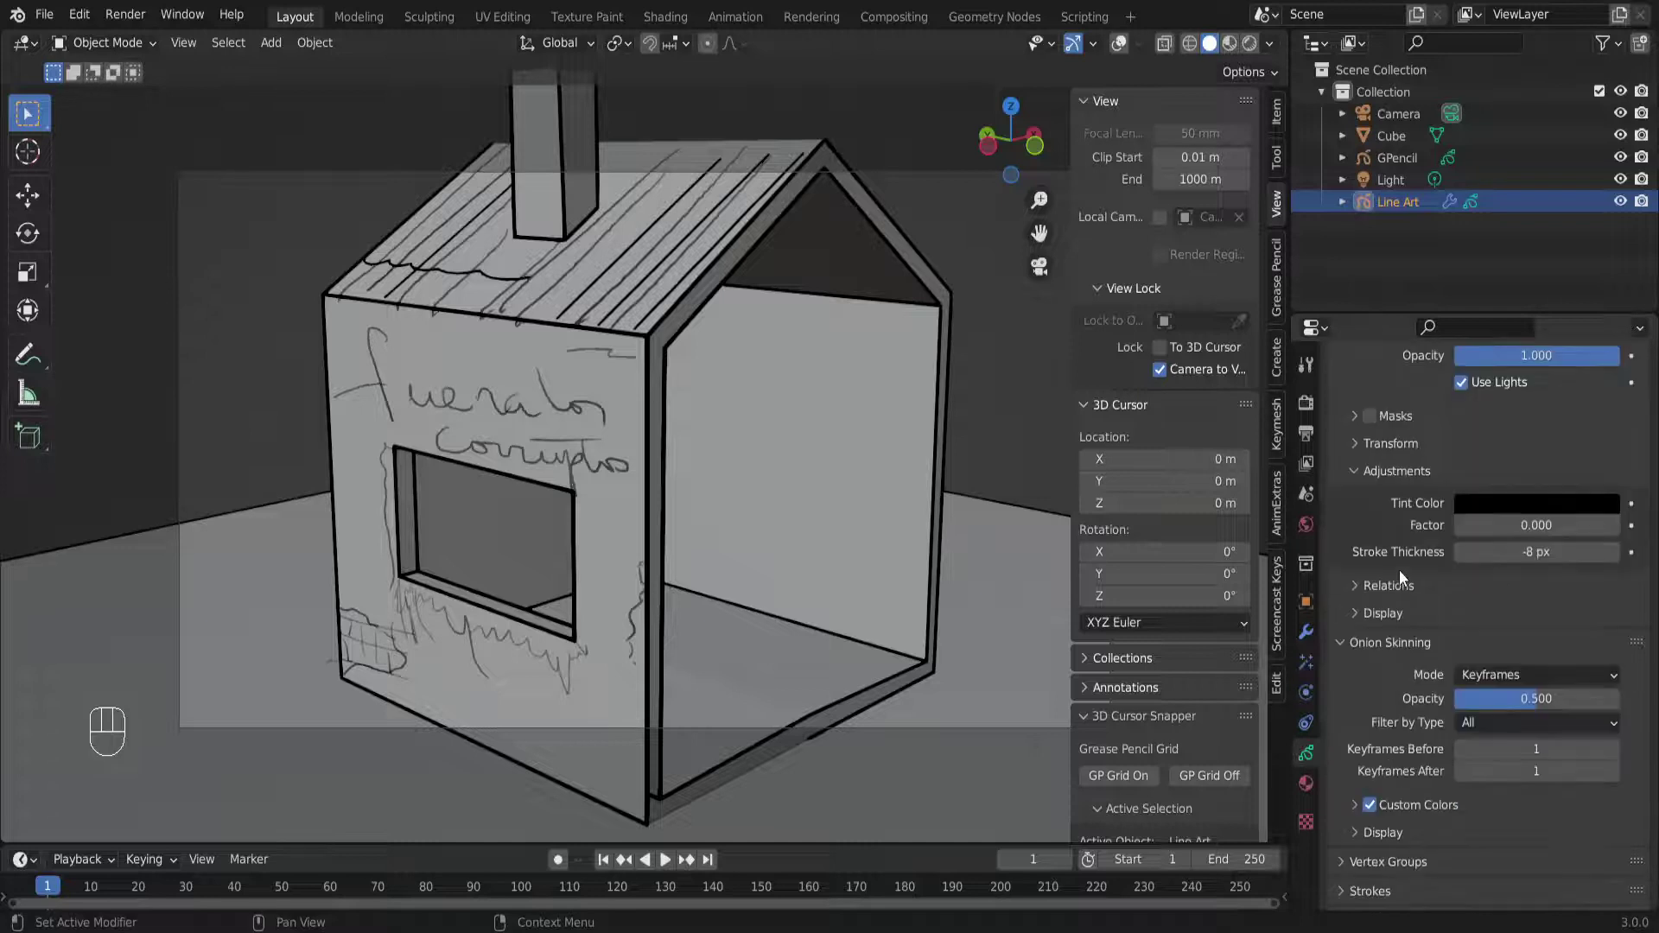
pyautogui.scroll(4, 1398, 569)
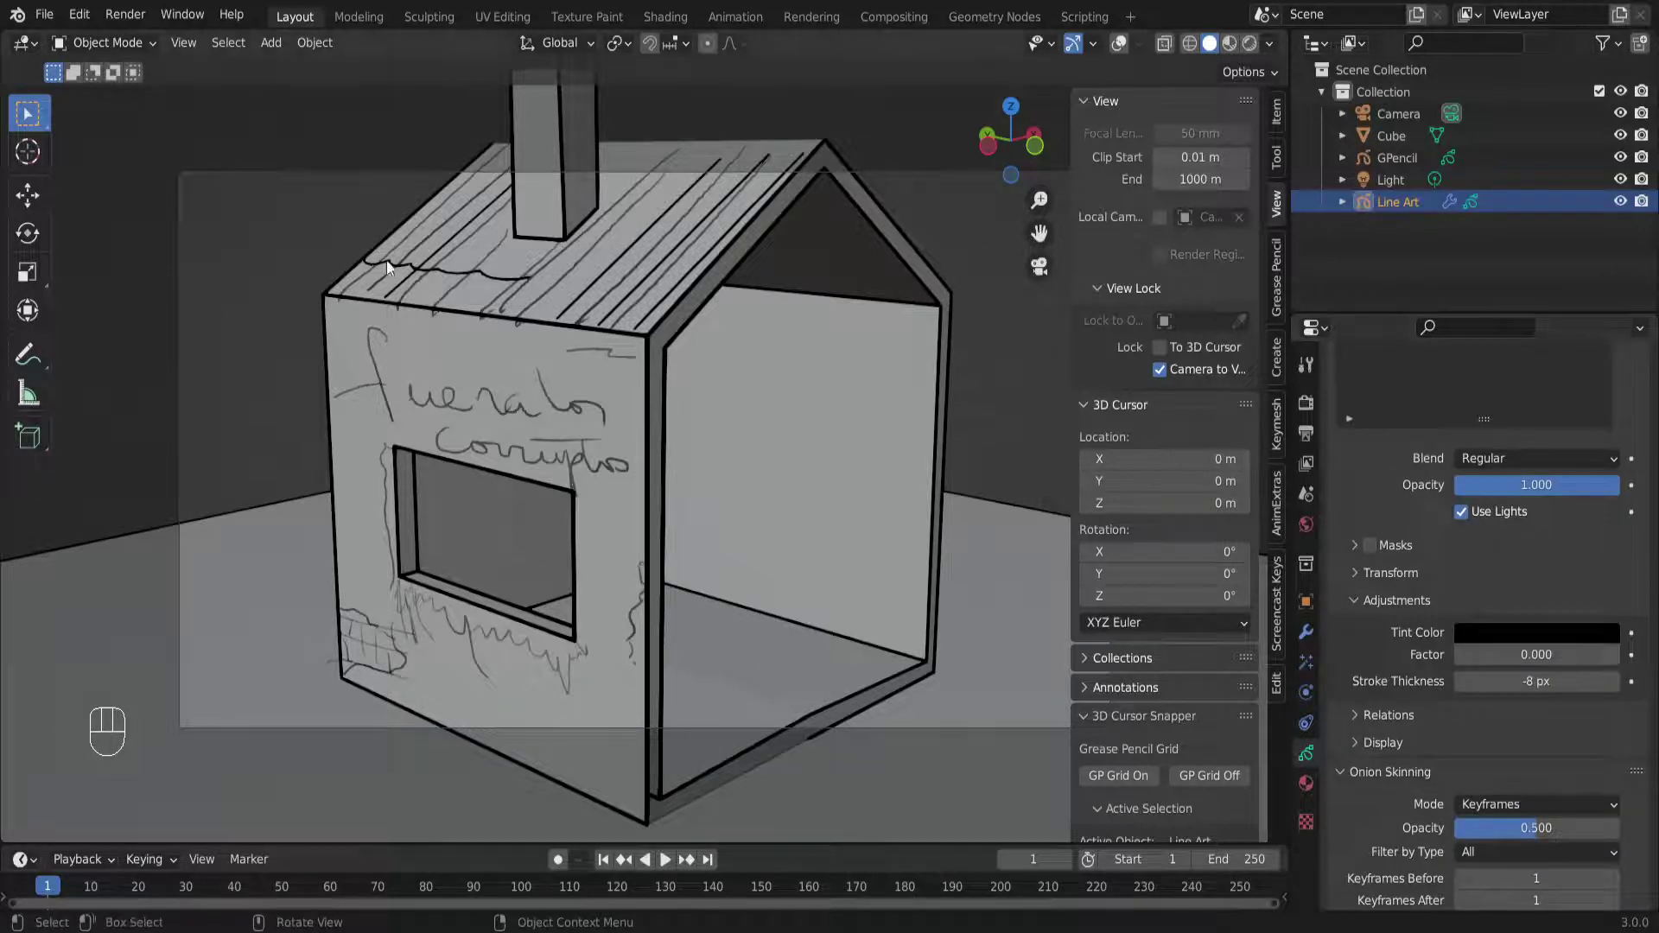
# Back the camera away slightly, unlock it from the view, and compare the outlines with the hand-drawn strokes up close
pyautogui.scroll(3, 367, 297)
pyautogui.scroll(-3, 660, 319)
pyautogui.scroll(-2, 655, 506)
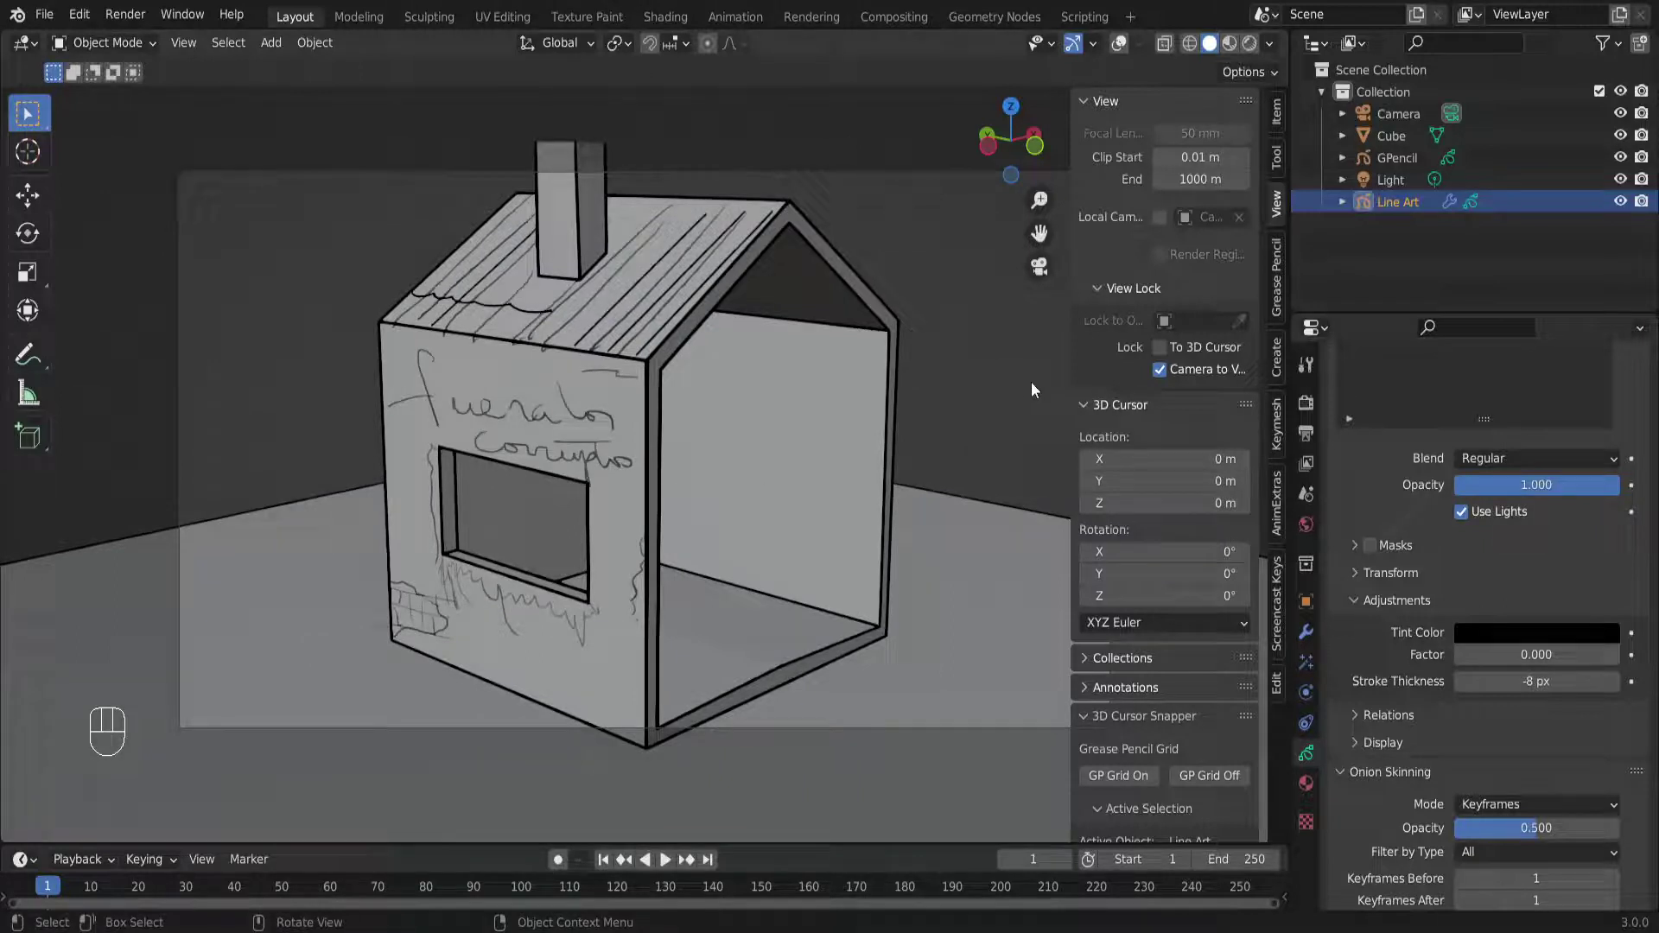
pyautogui.click(1159, 369)
pyautogui.scroll(3, 680, 443)
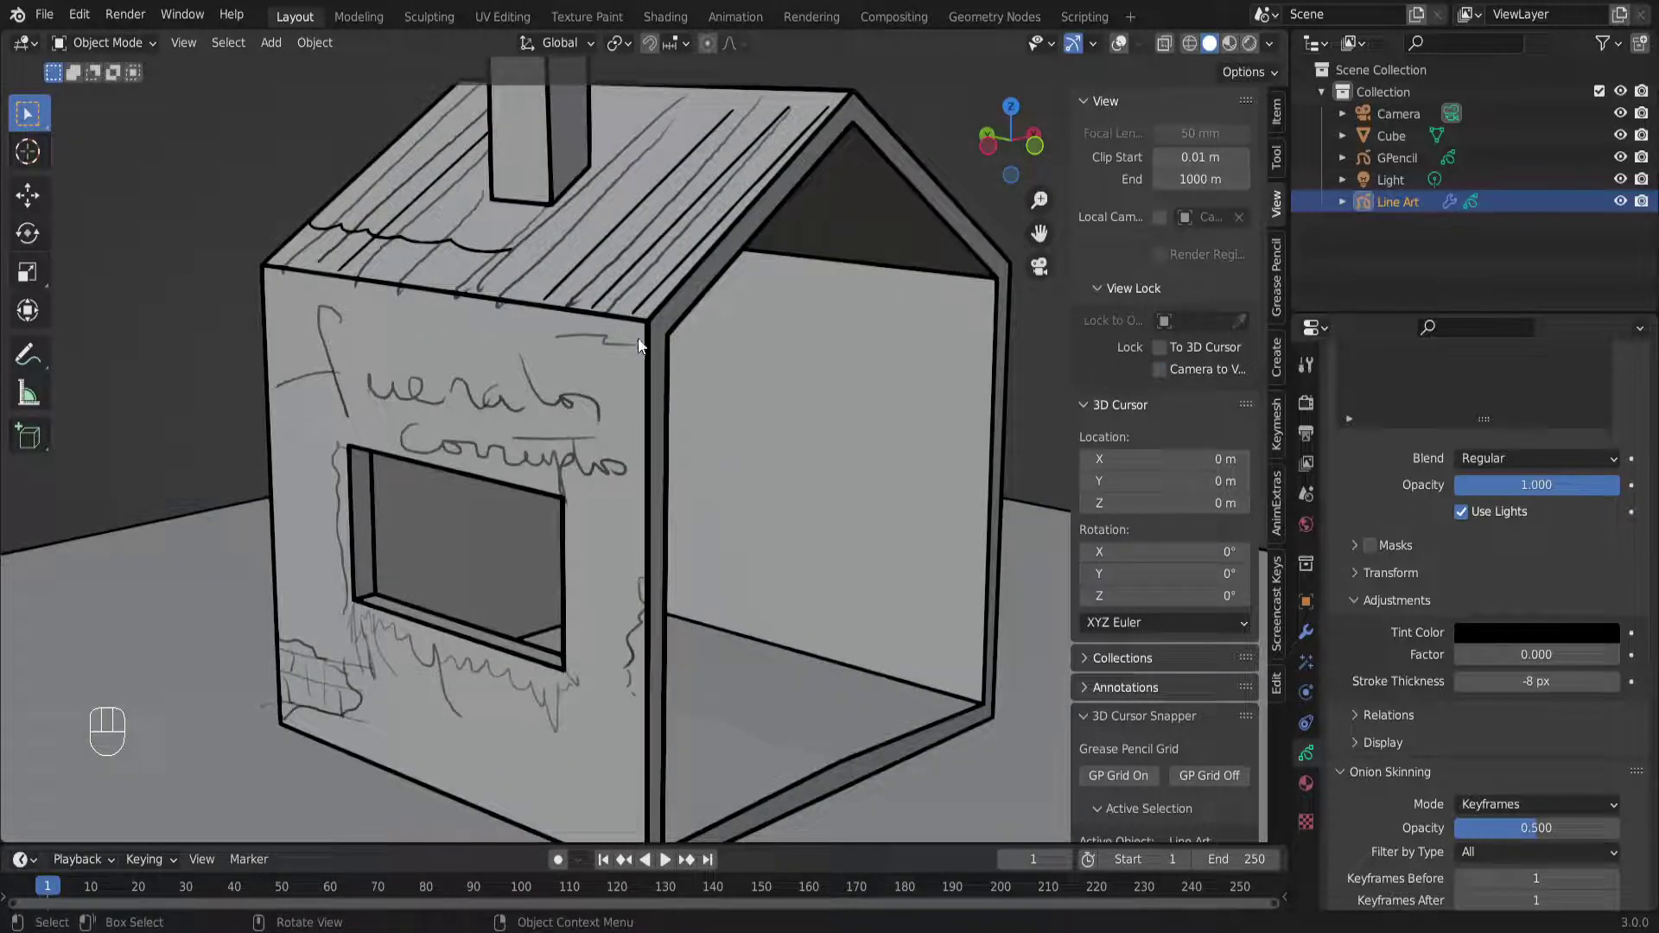
pyautogui.scroll(2, 545, 295)
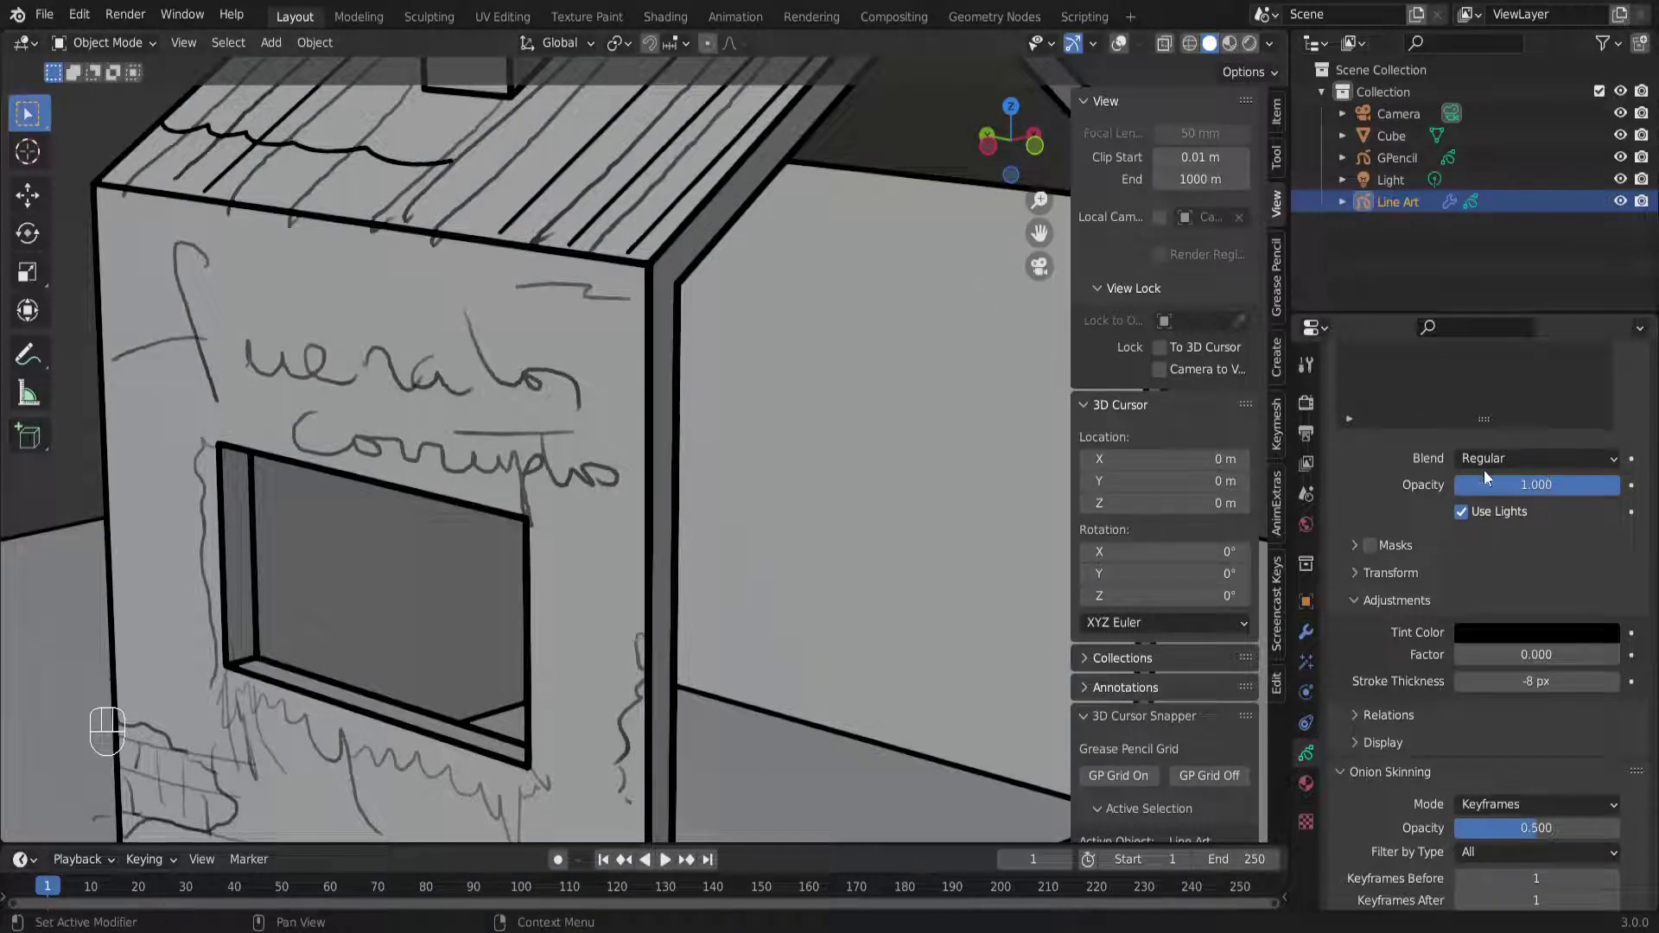
pyautogui.scroll(4, 1409, 606)
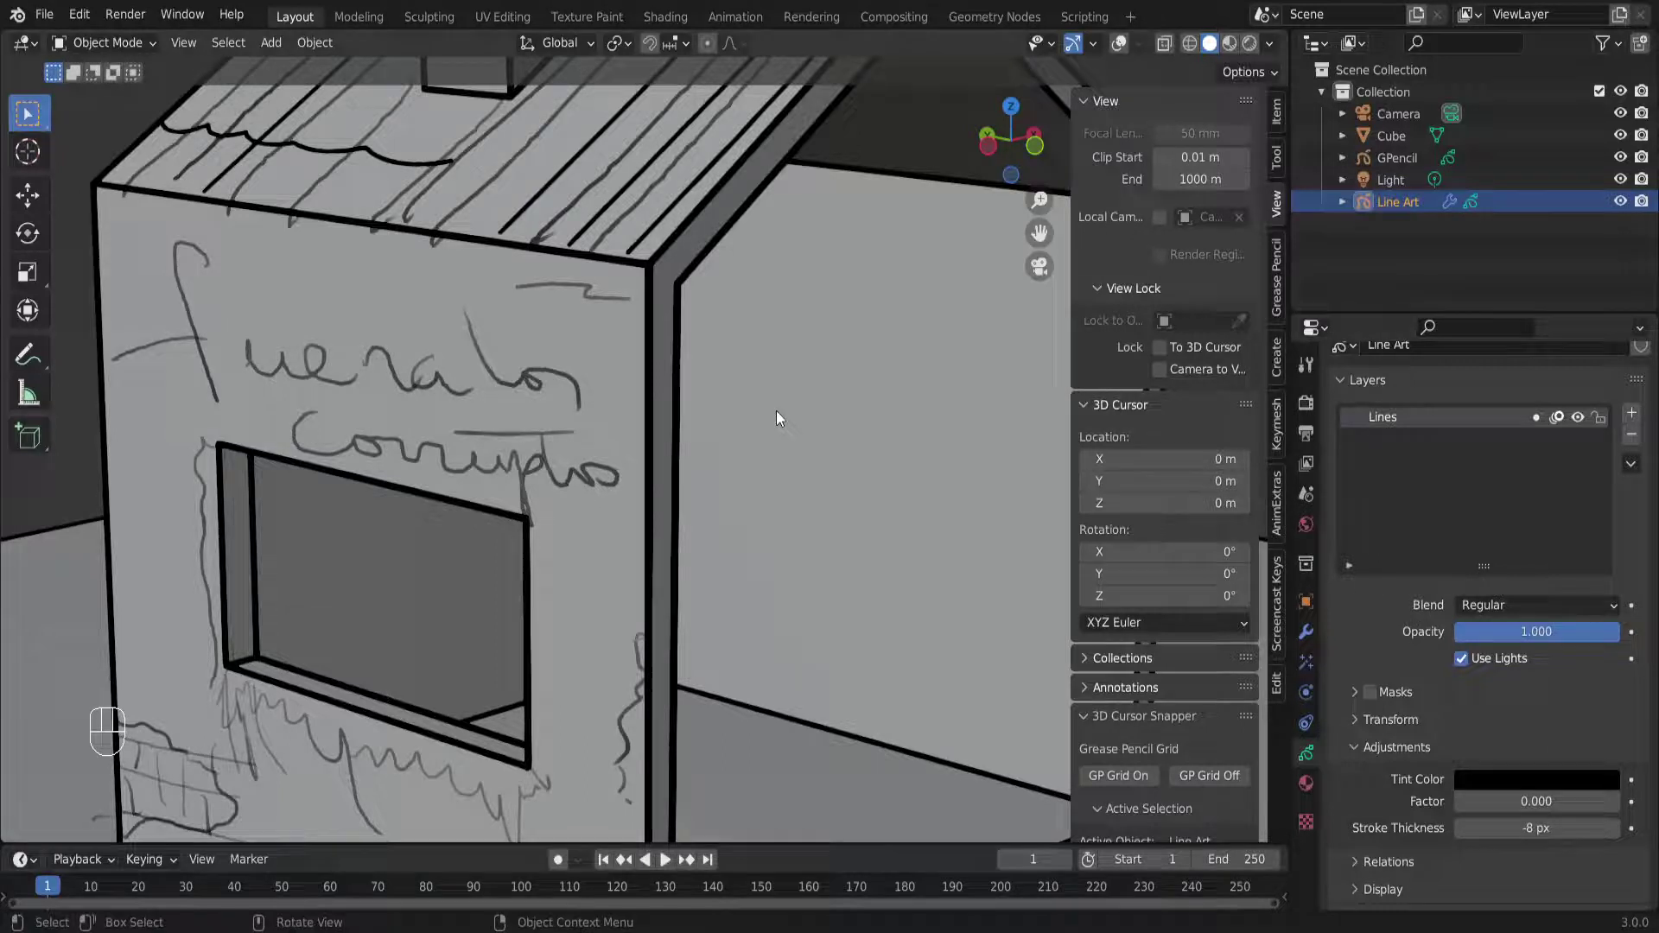
pyautogui.press('KP_0')
pyautogui.scroll(1, 682, 358)
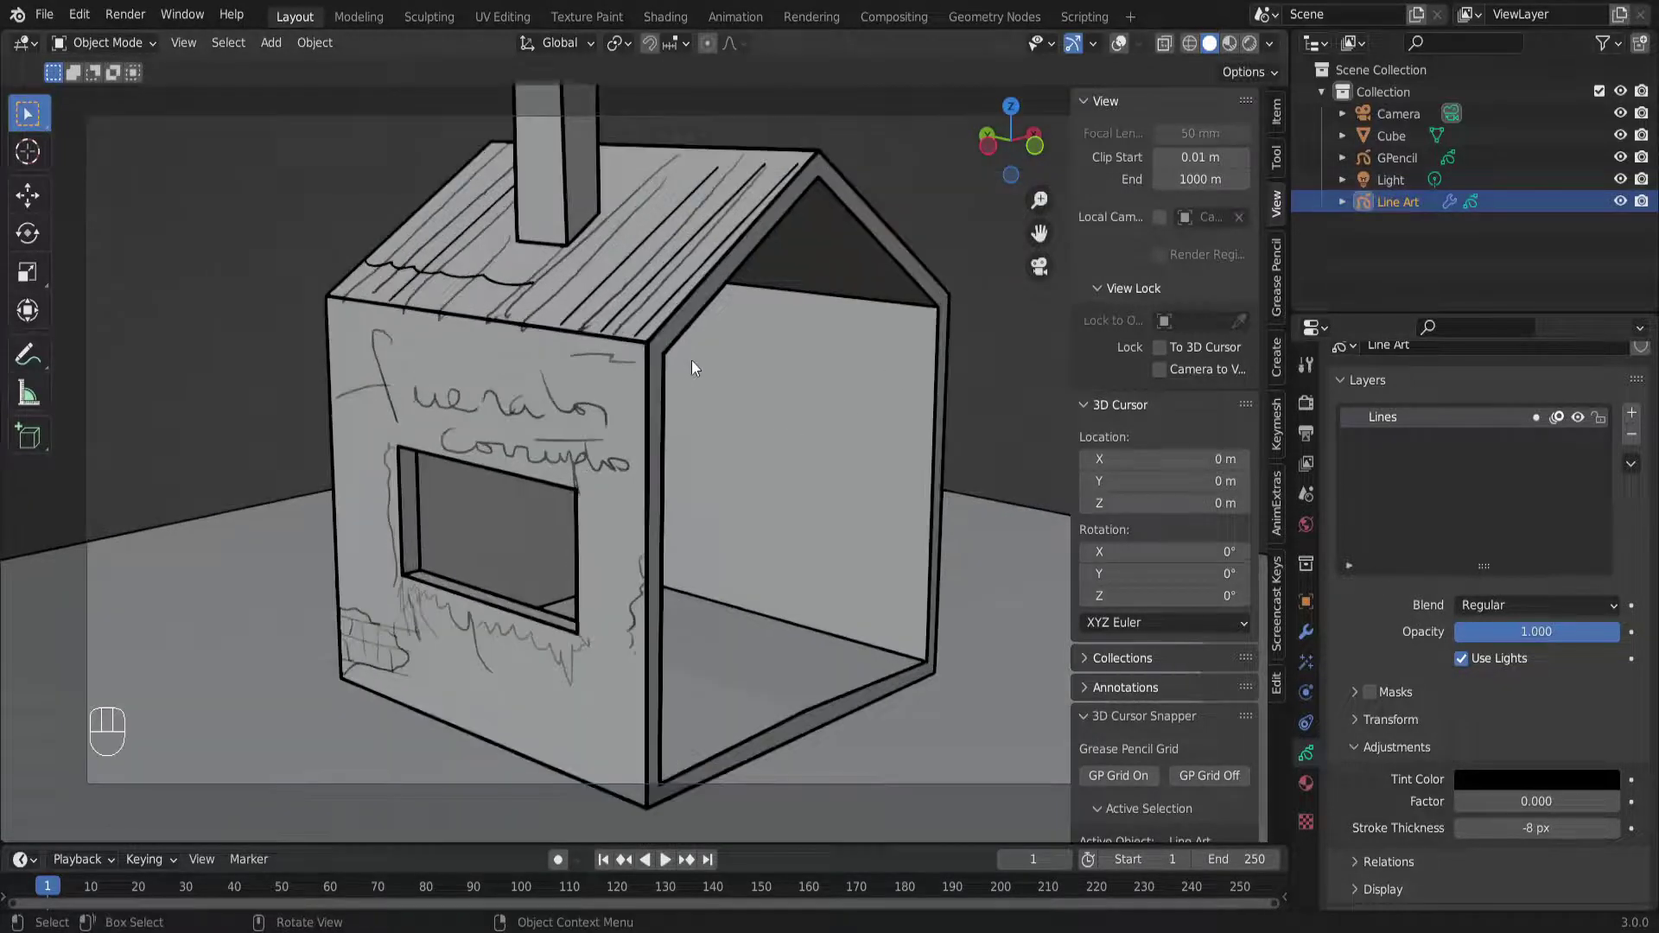
# Add a Noise modifier to the line art object and inspect the distorted outlines
pyautogui.scroll(-5, 1388, 651)
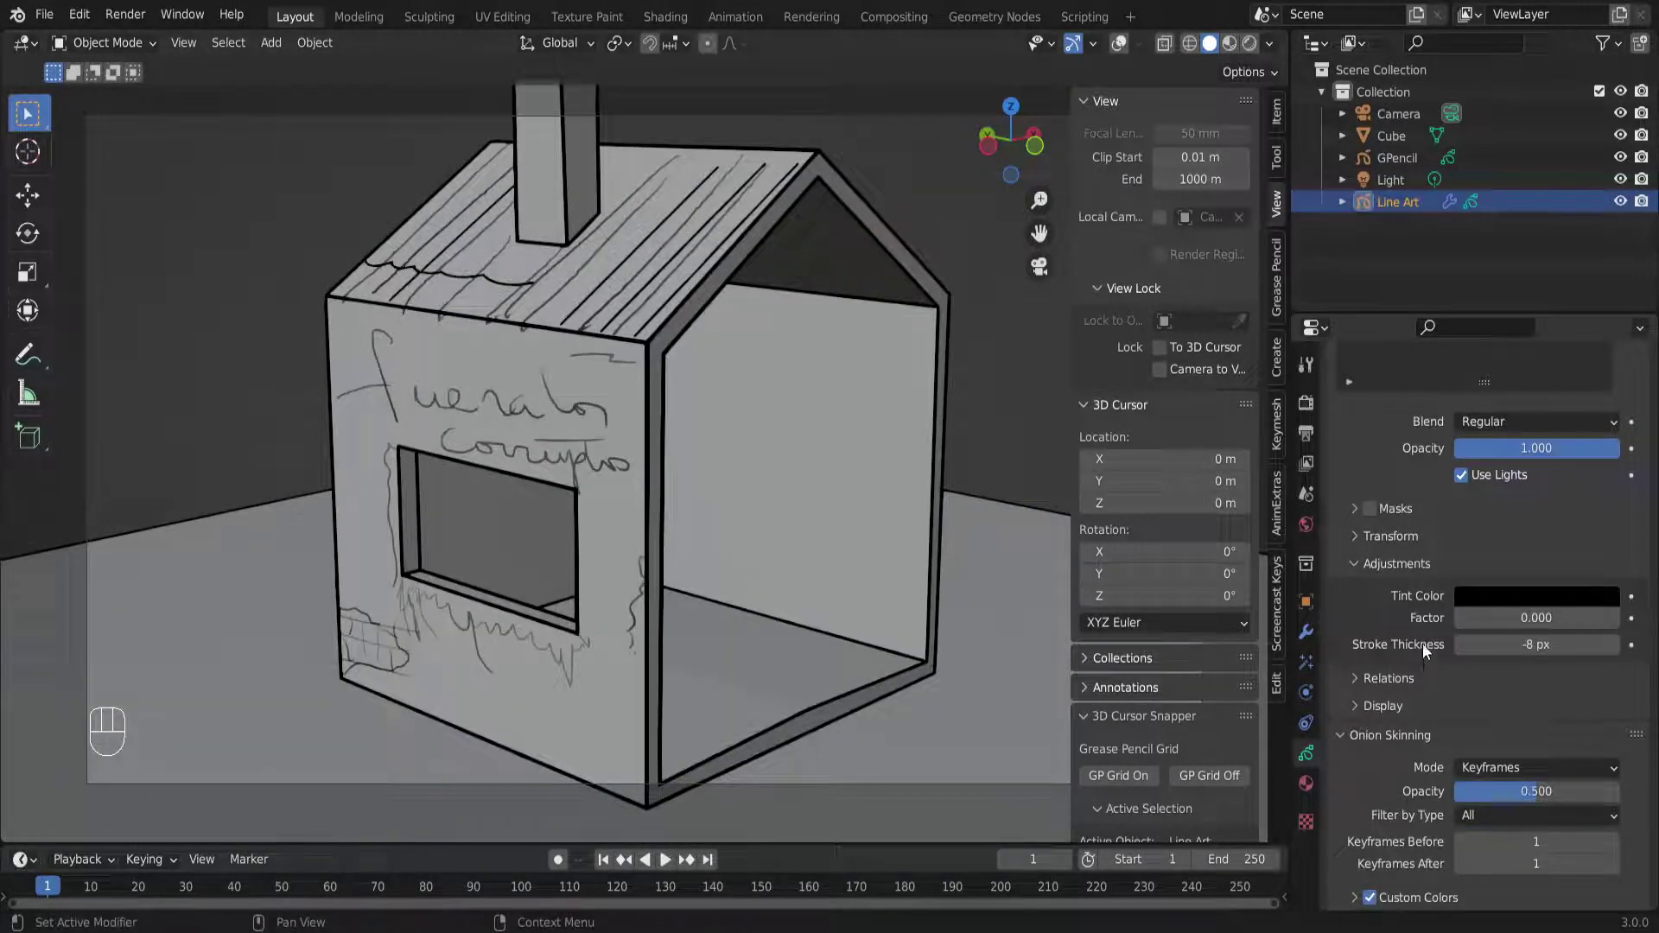
pyautogui.scroll(5, 1402, 626)
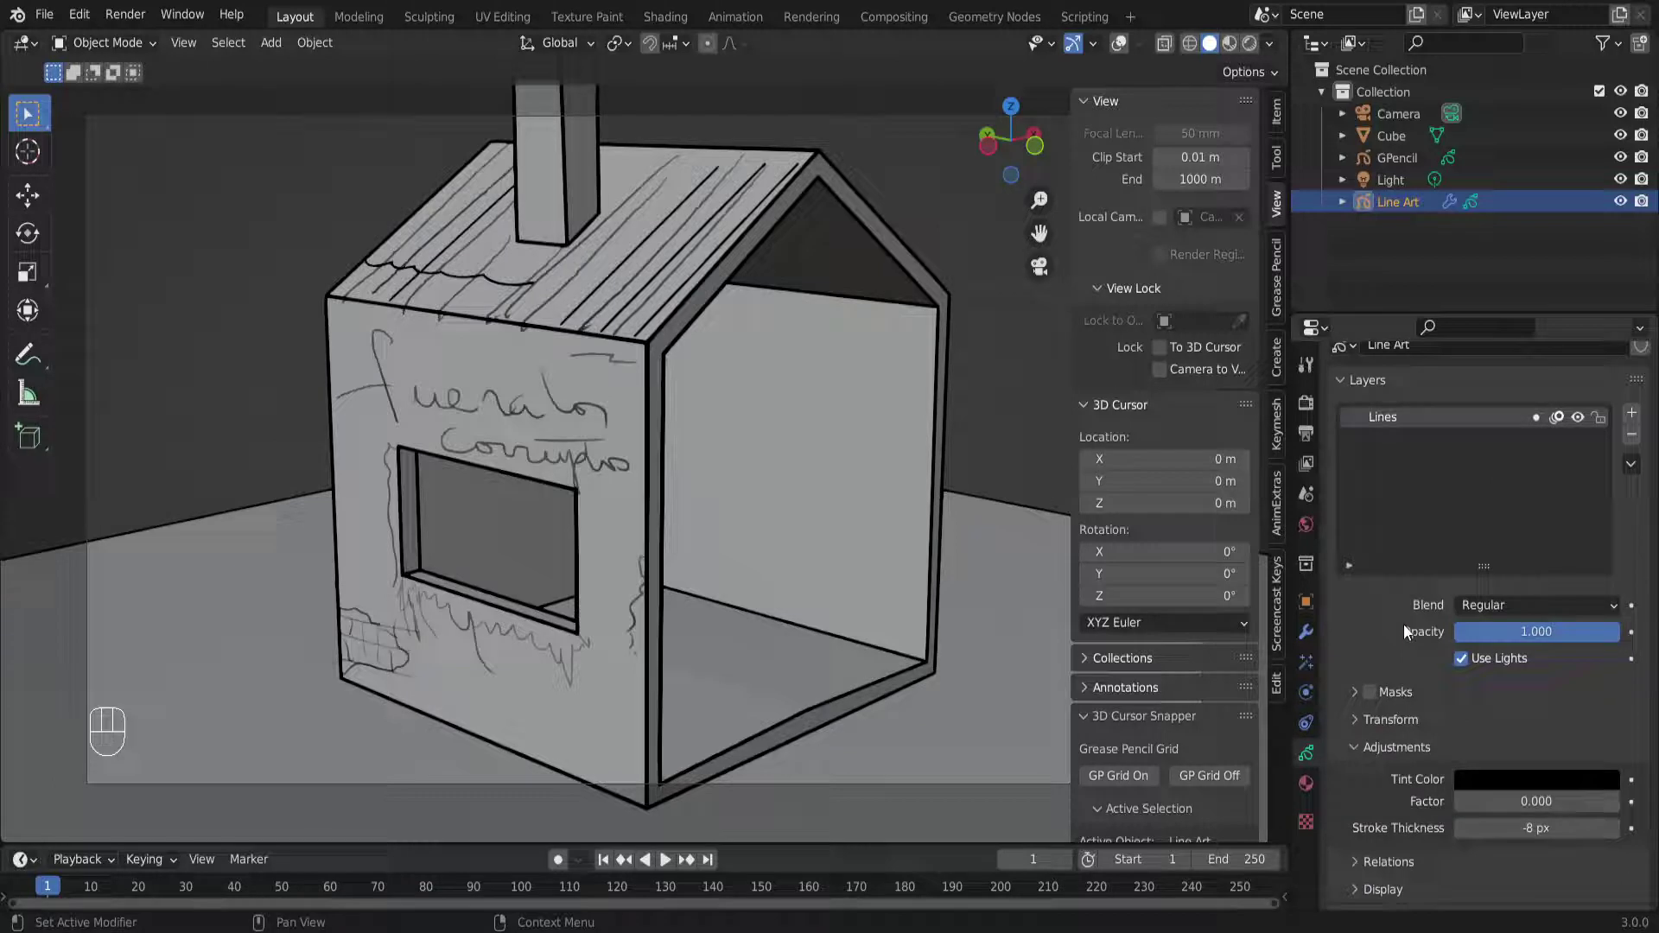
pyautogui.click(1306, 632)
pyautogui.click(1490, 401)
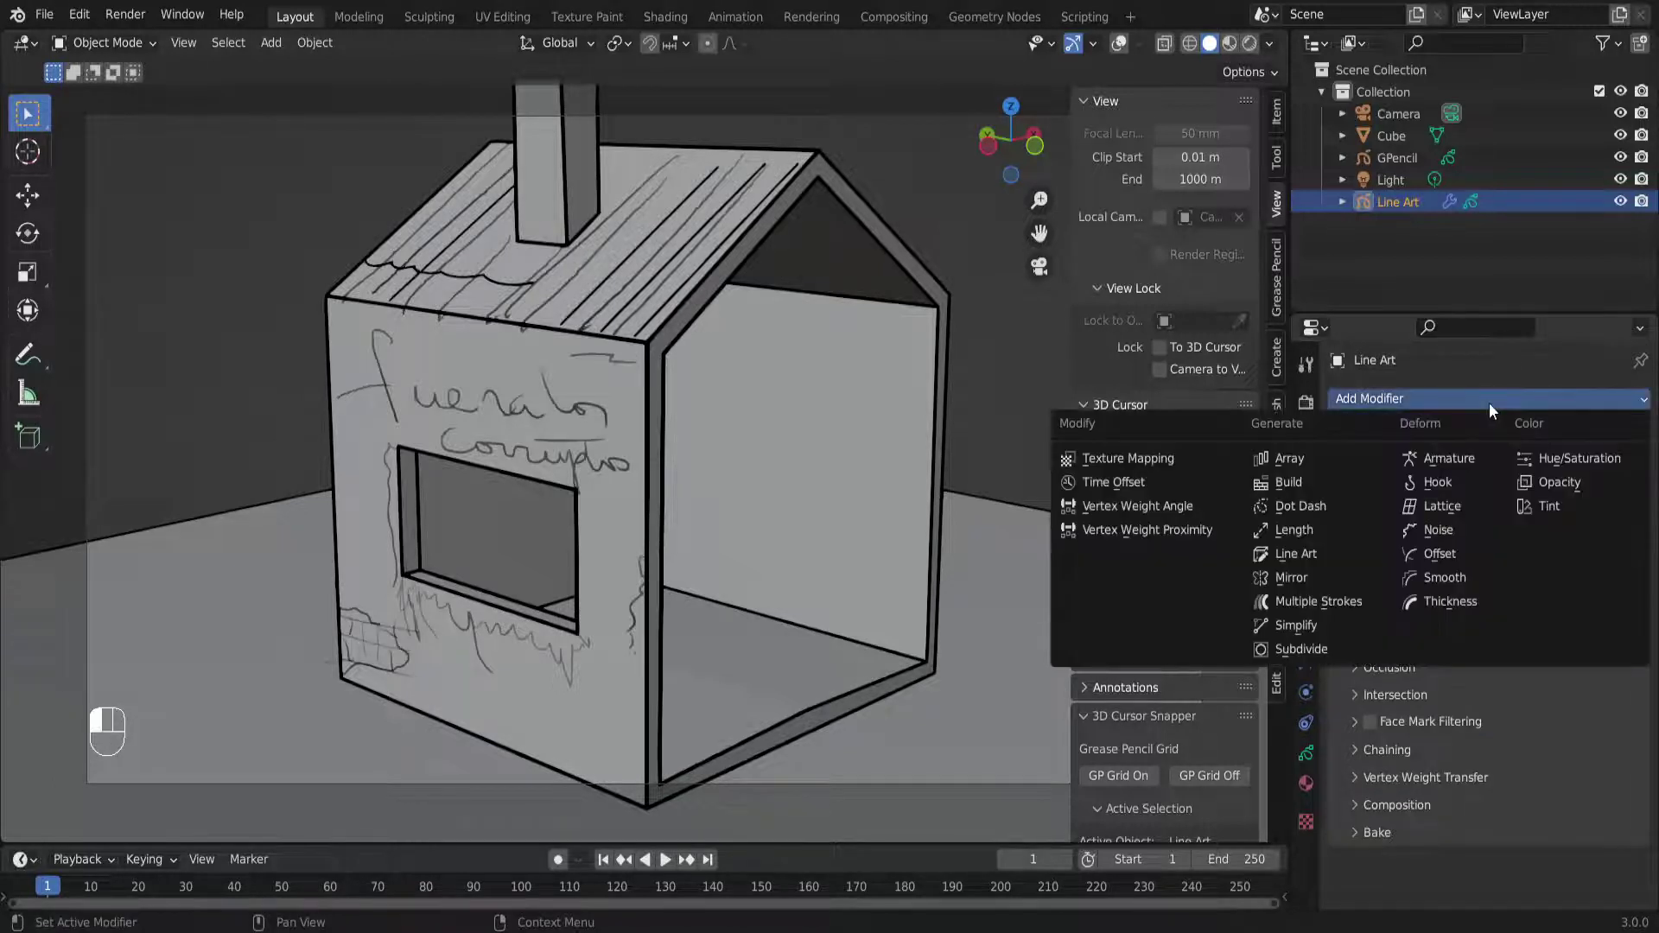
pyautogui.click(1417, 528)
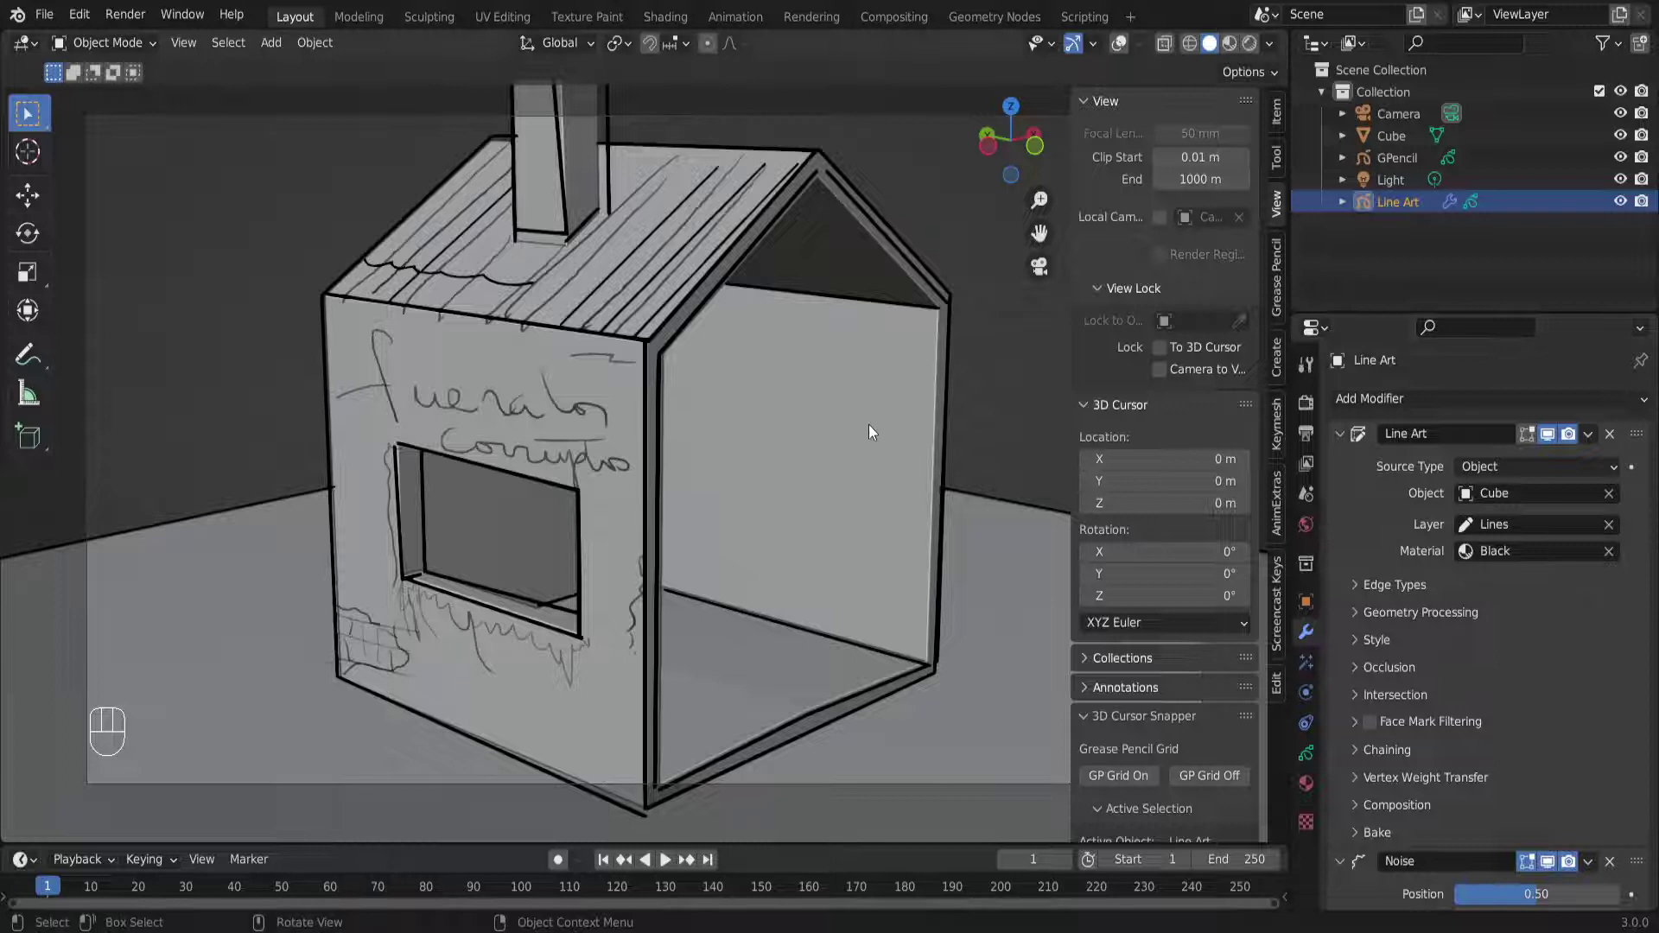
pyautogui.scroll(4, 869, 423)
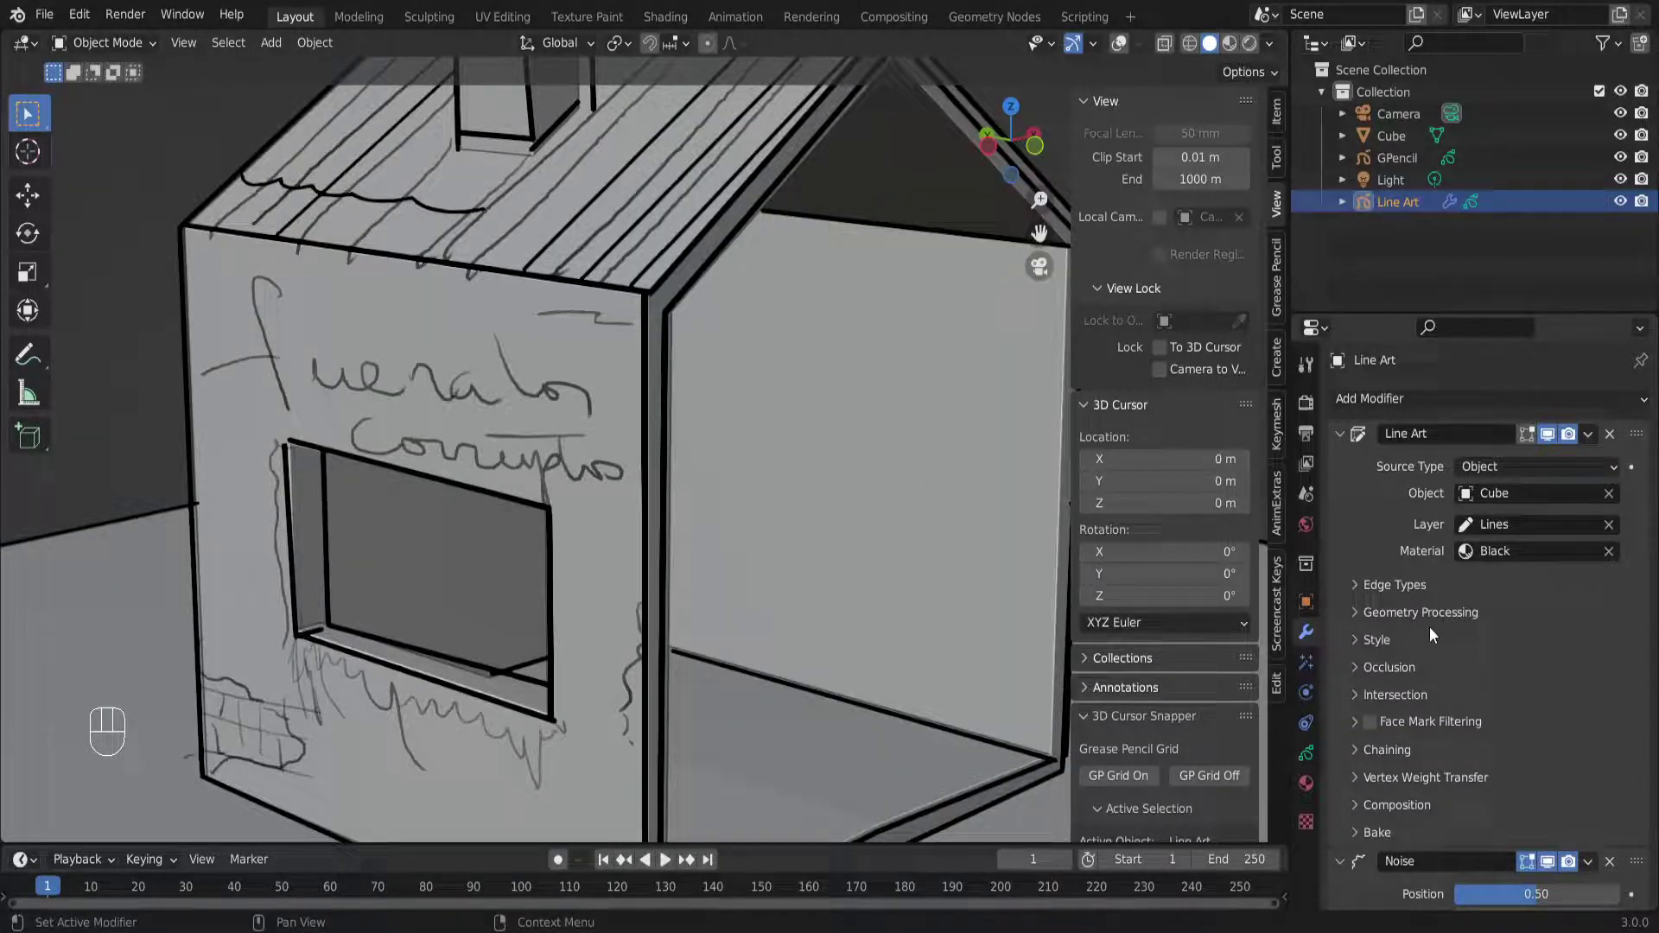
pyautogui.scroll(-2, 674, 438)
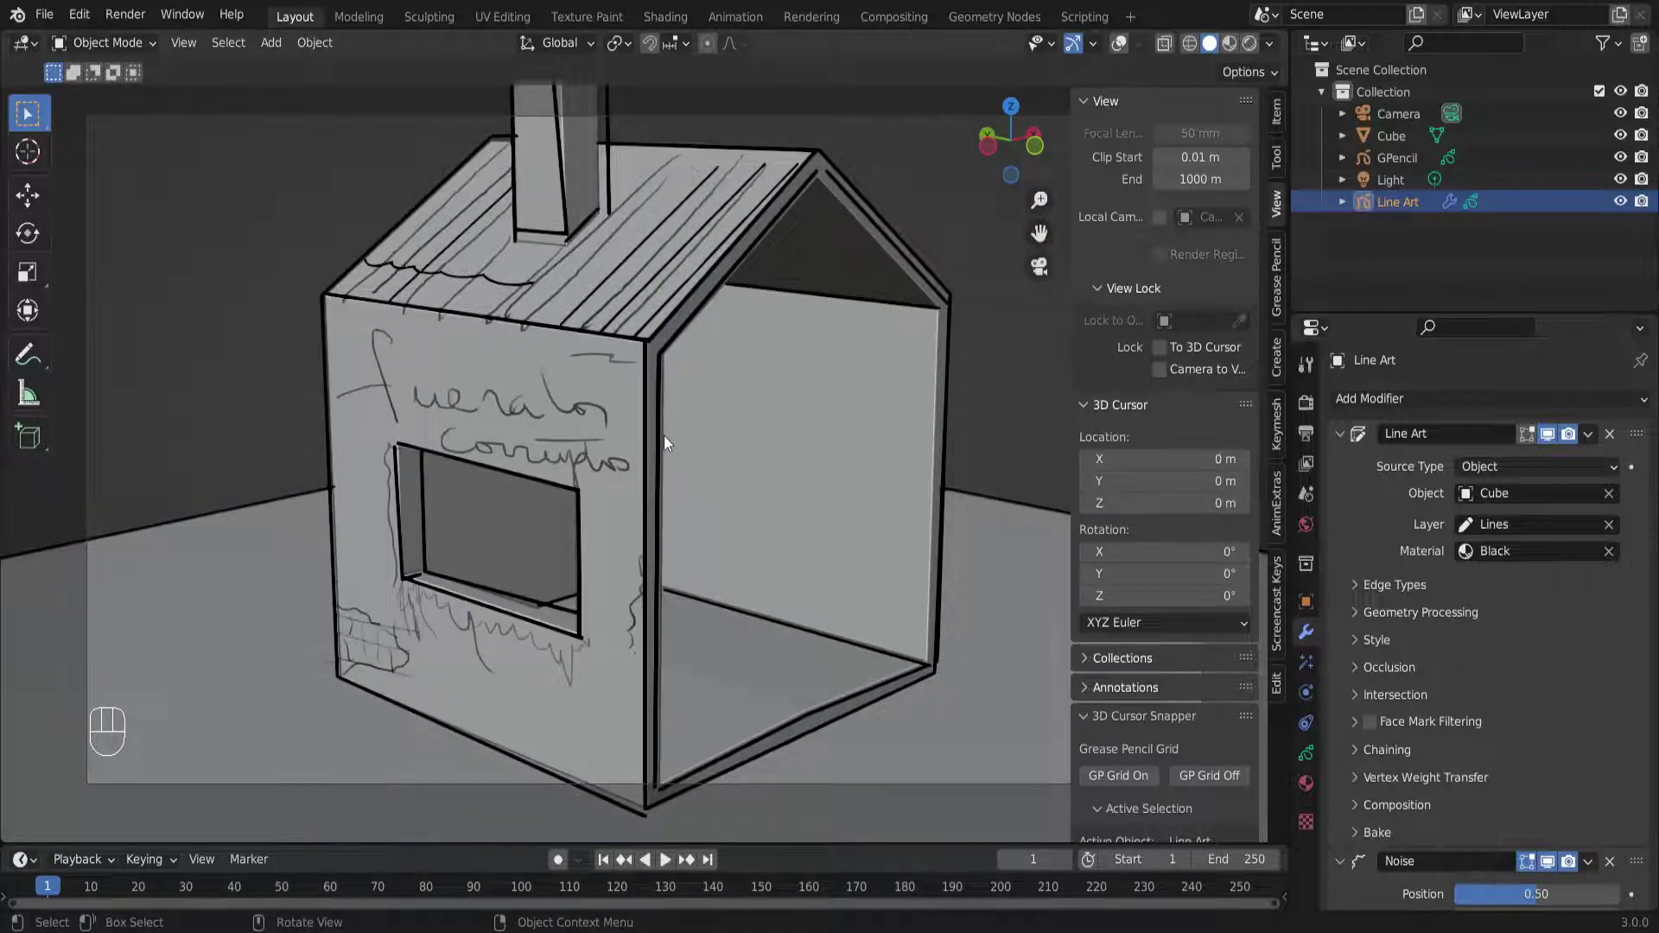
pyautogui.scroll(1, 665, 436)
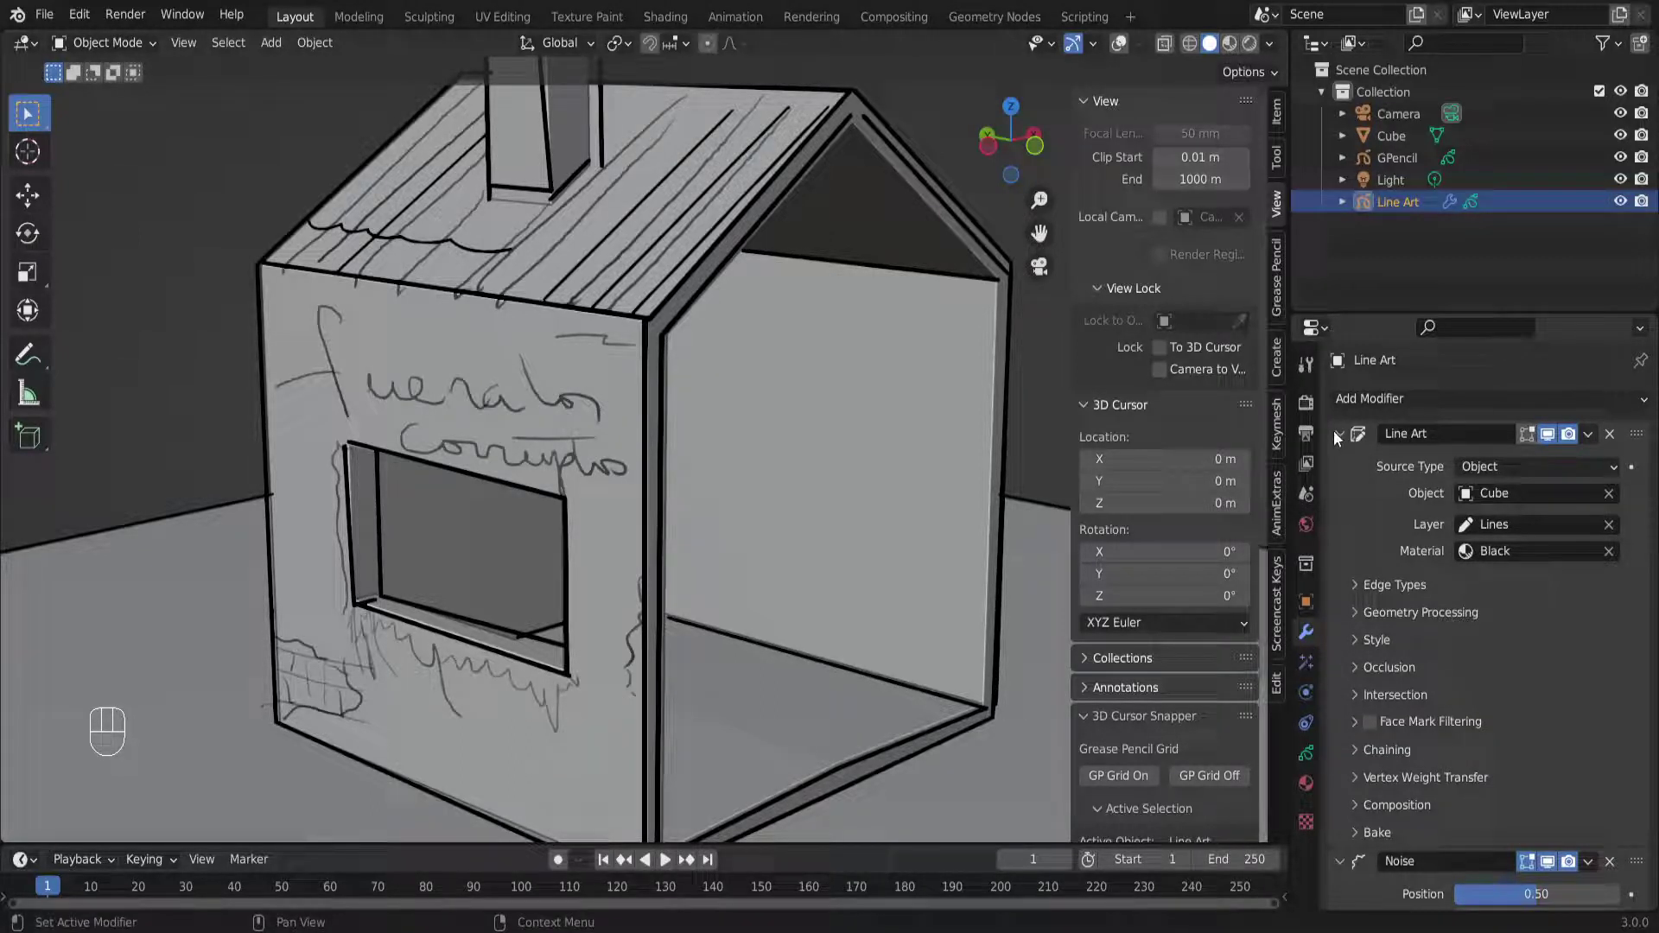
# Look through the Line Art modifier's Geometry Processing, Edge Types, Style, Vertex Weight Transfer, Composition and Bake settings
pyautogui.click(1362, 613)
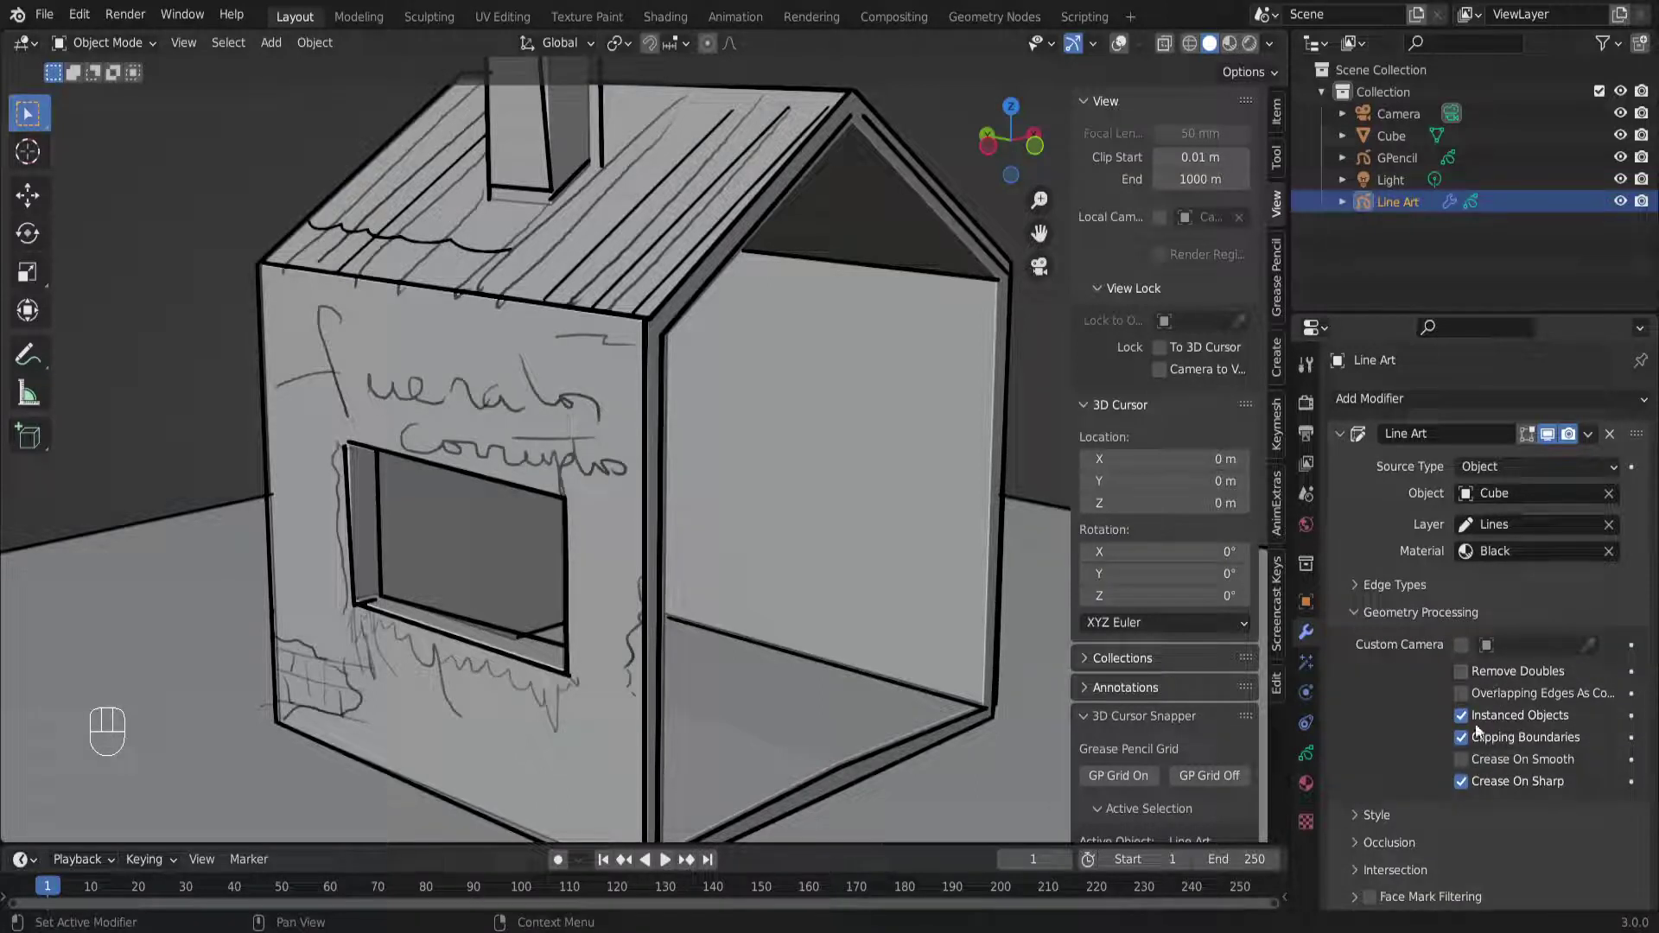
pyautogui.click(1361, 614)
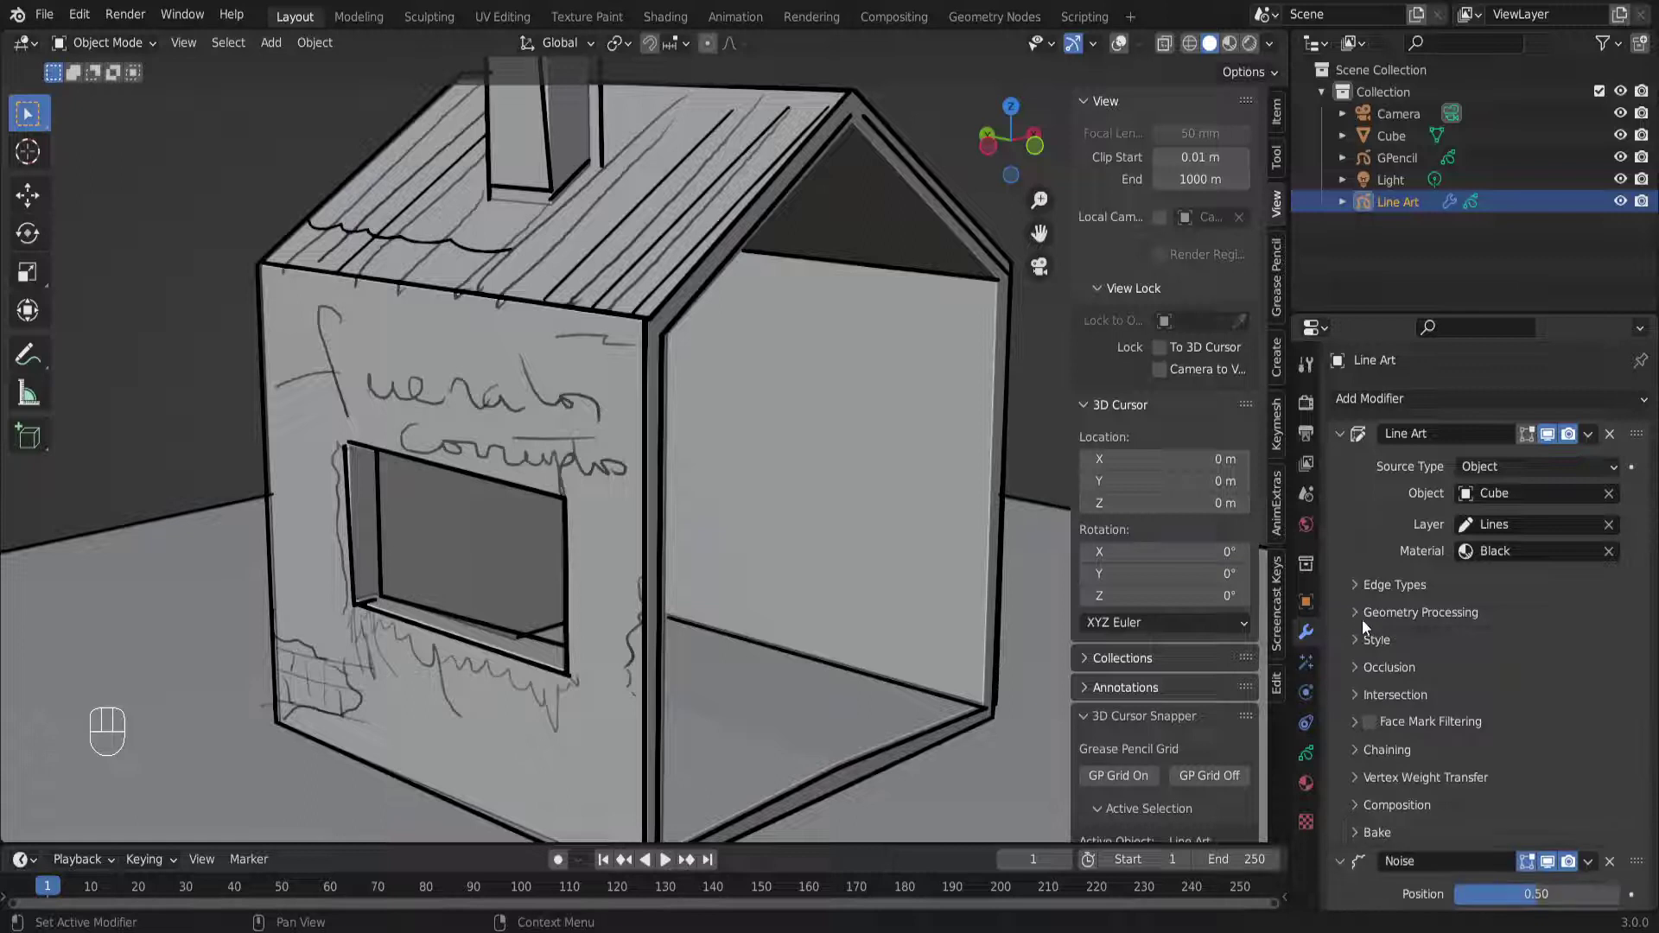
pyautogui.click(1355, 585)
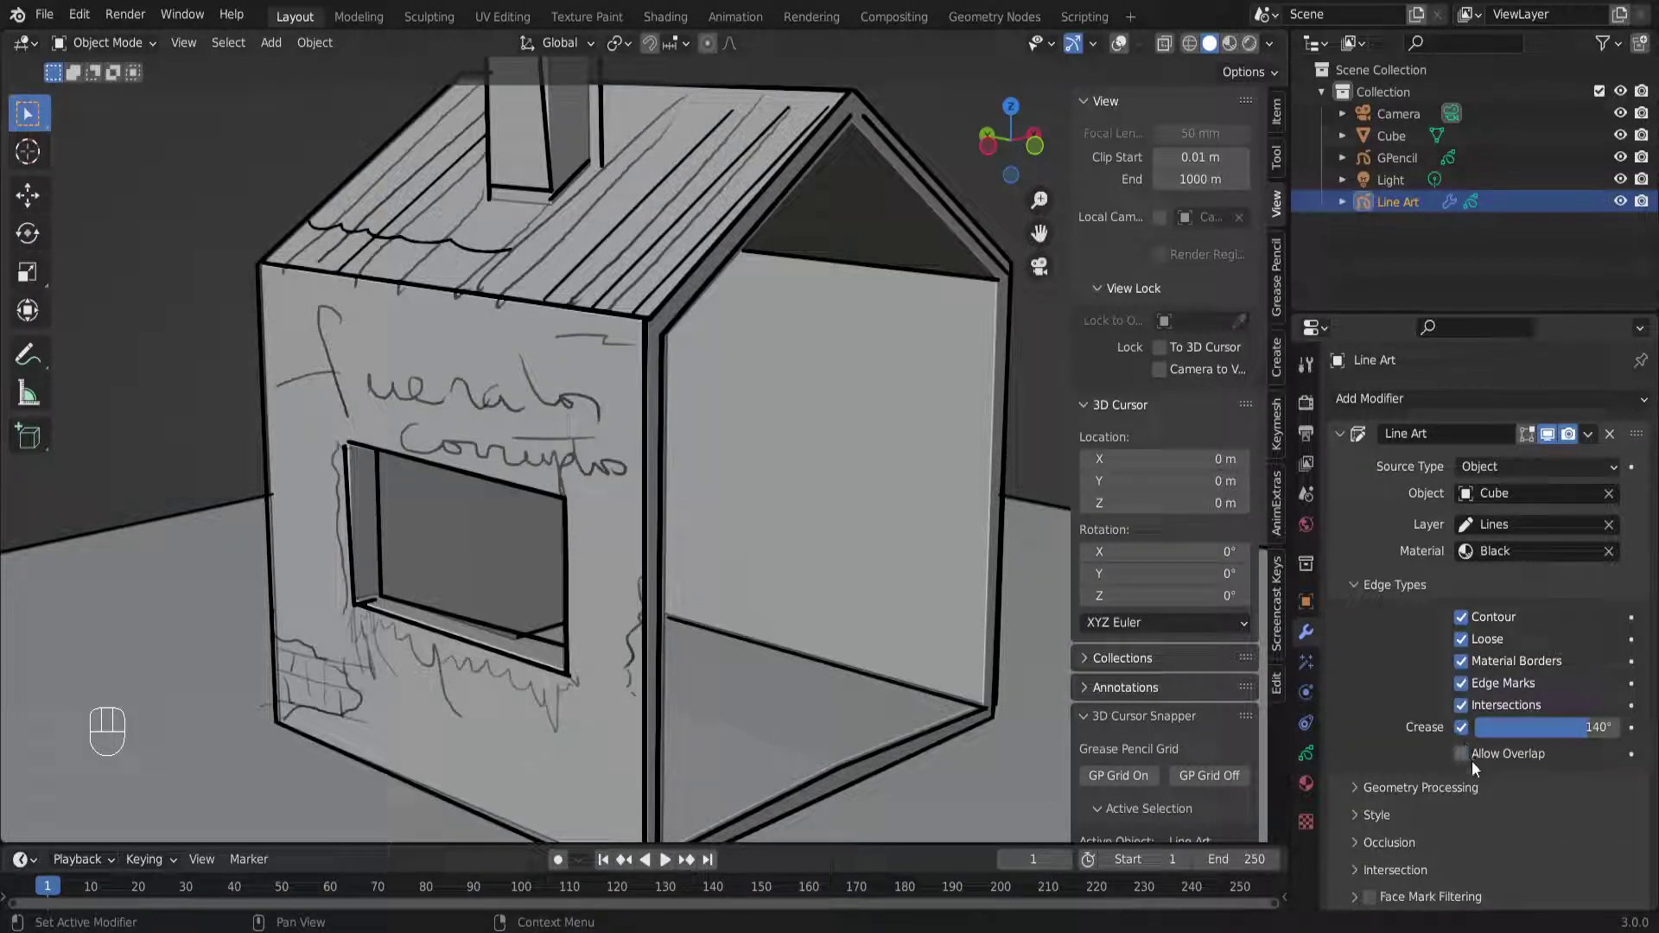
pyautogui.click(1350, 585)
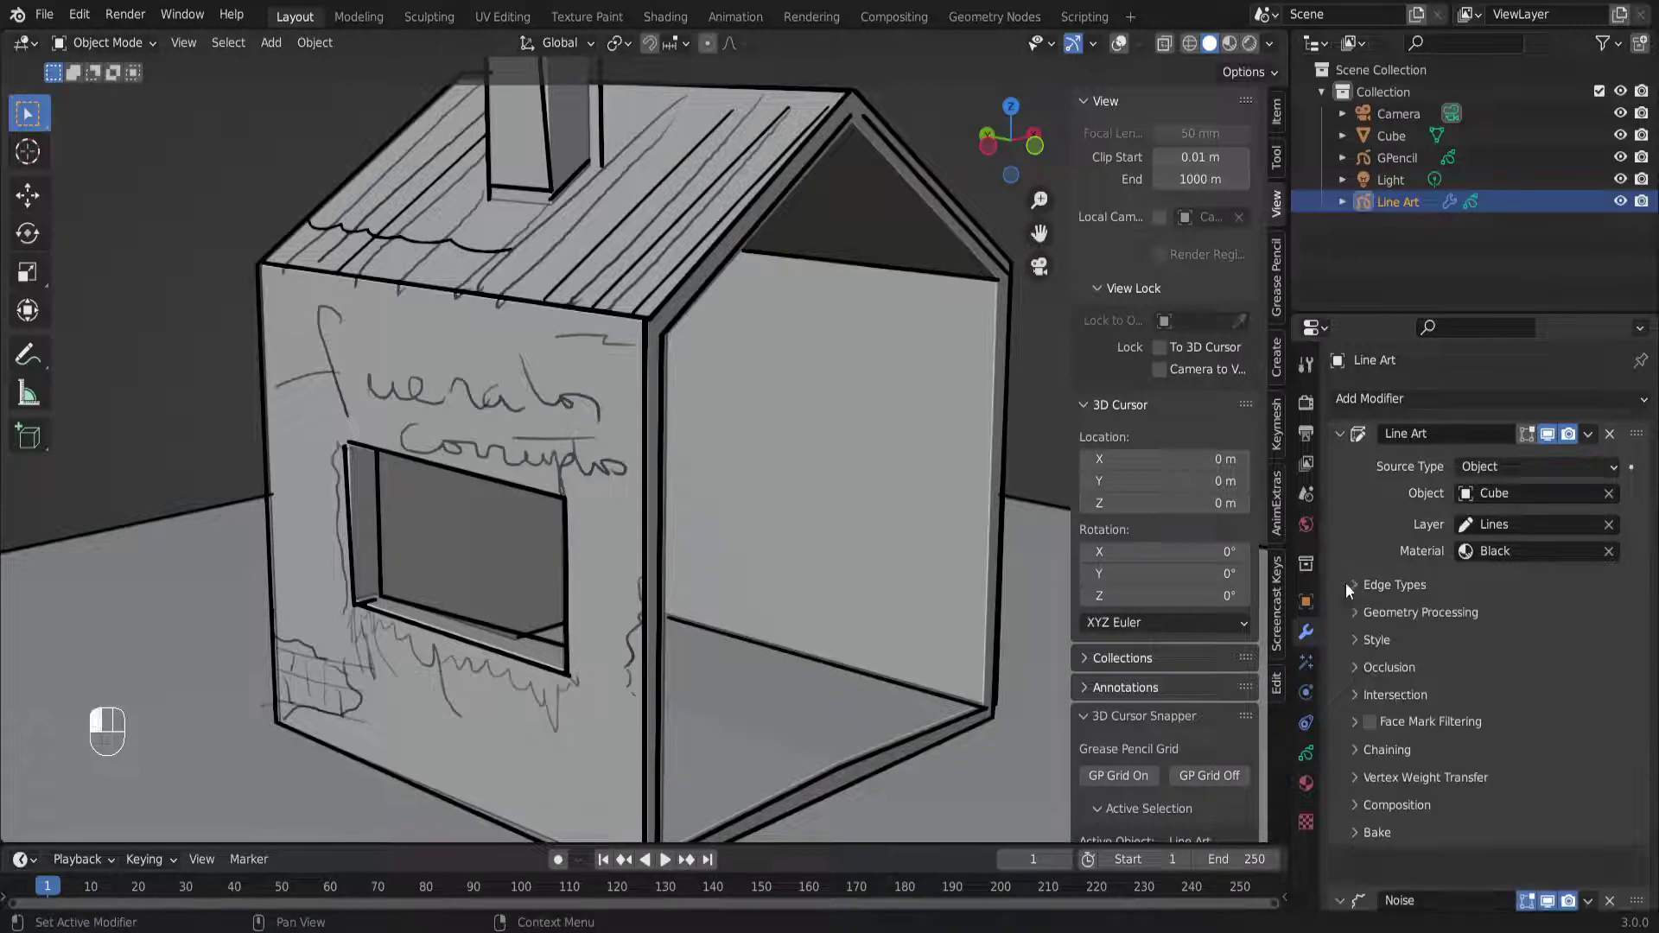
pyautogui.click(1351, 640)
pyautogui.click(1351, 641)
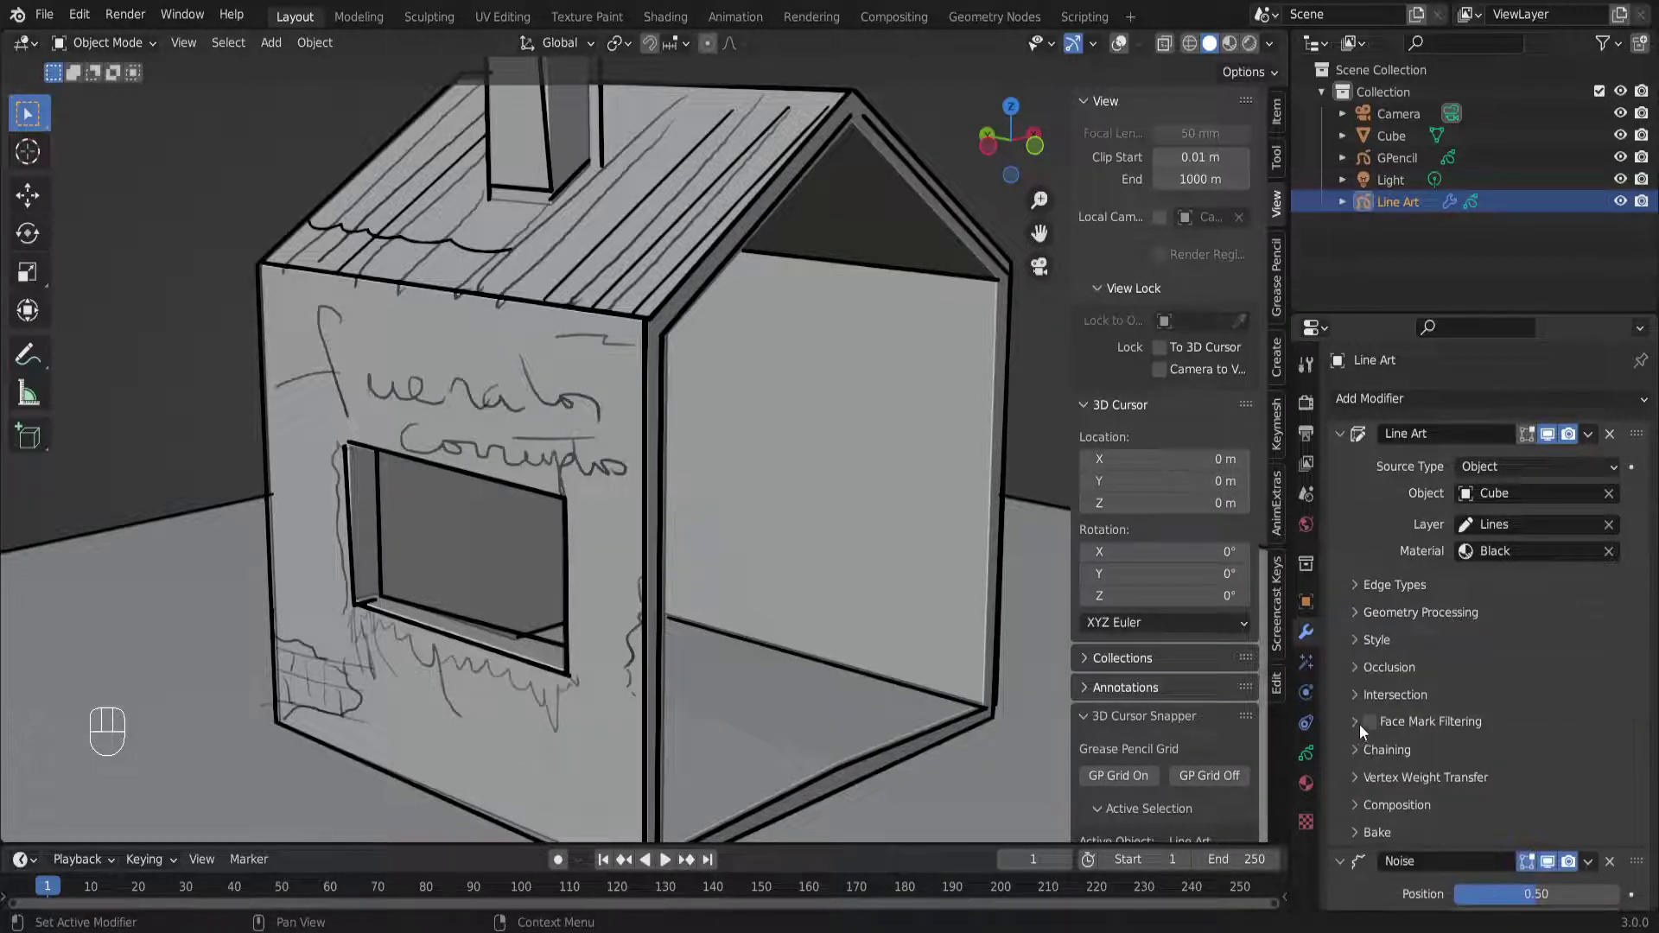
pyautogui.click(1355, 776)
pyautogui.click(1355, 811)
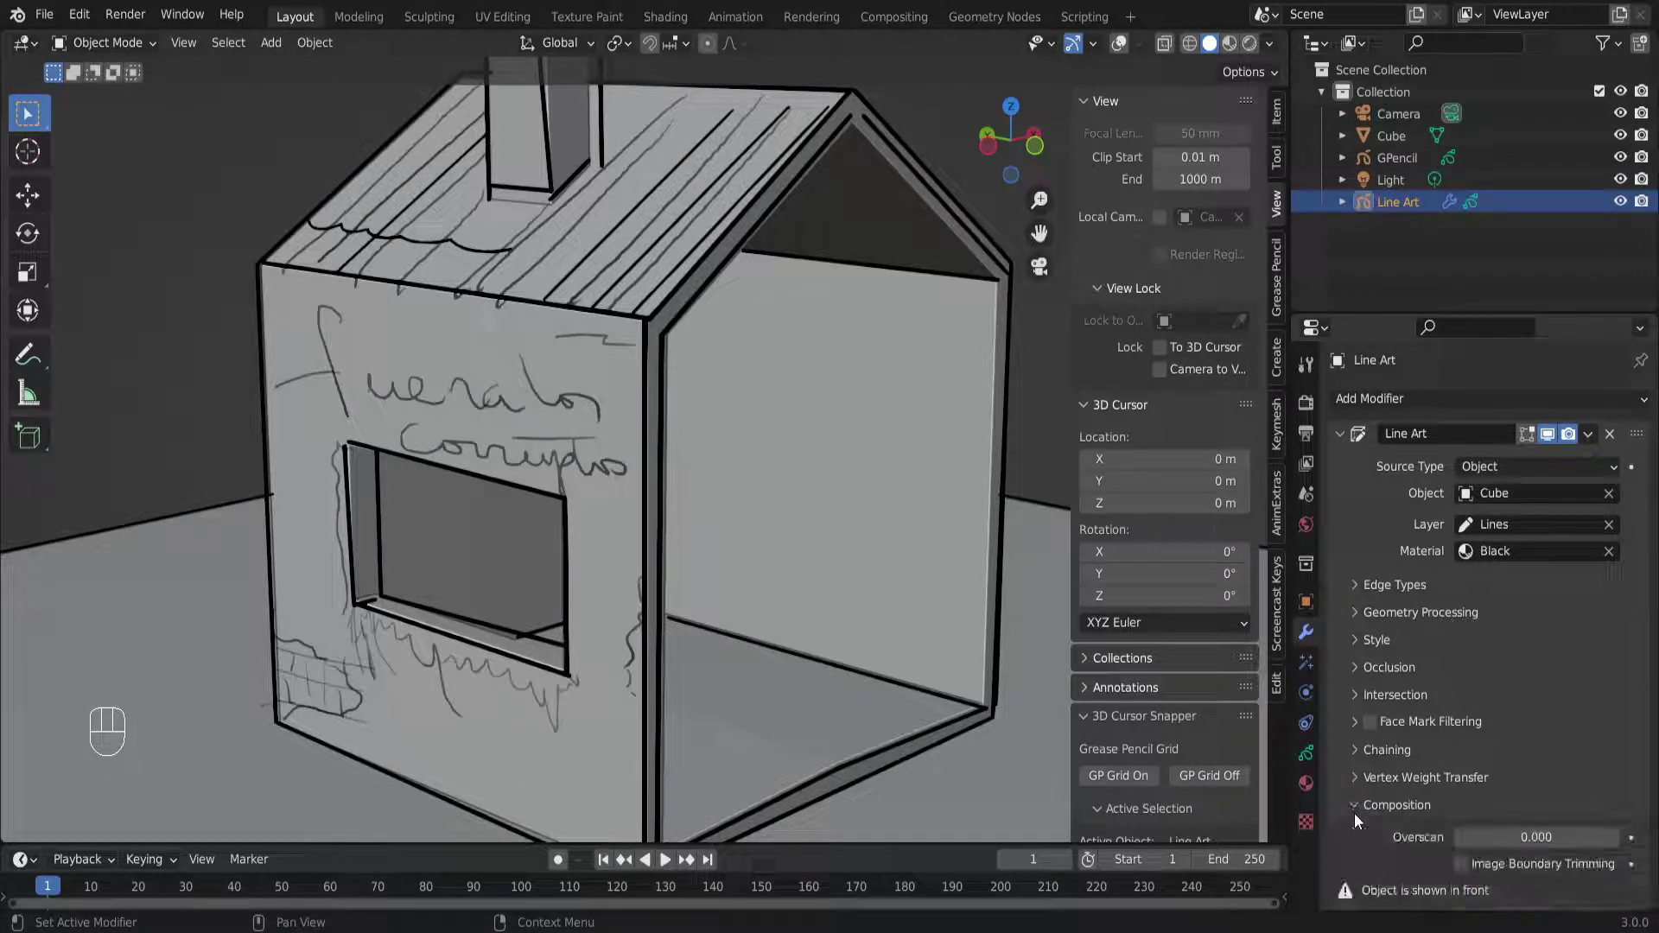
pyautogui.click(1355, 813)
pyautogui.scroll(-5, 1407, 775)
pyautogui.click(1361, 649)
pyautogui.click(1361, 650)
pyautogui.scroll(5, 1461, 623)
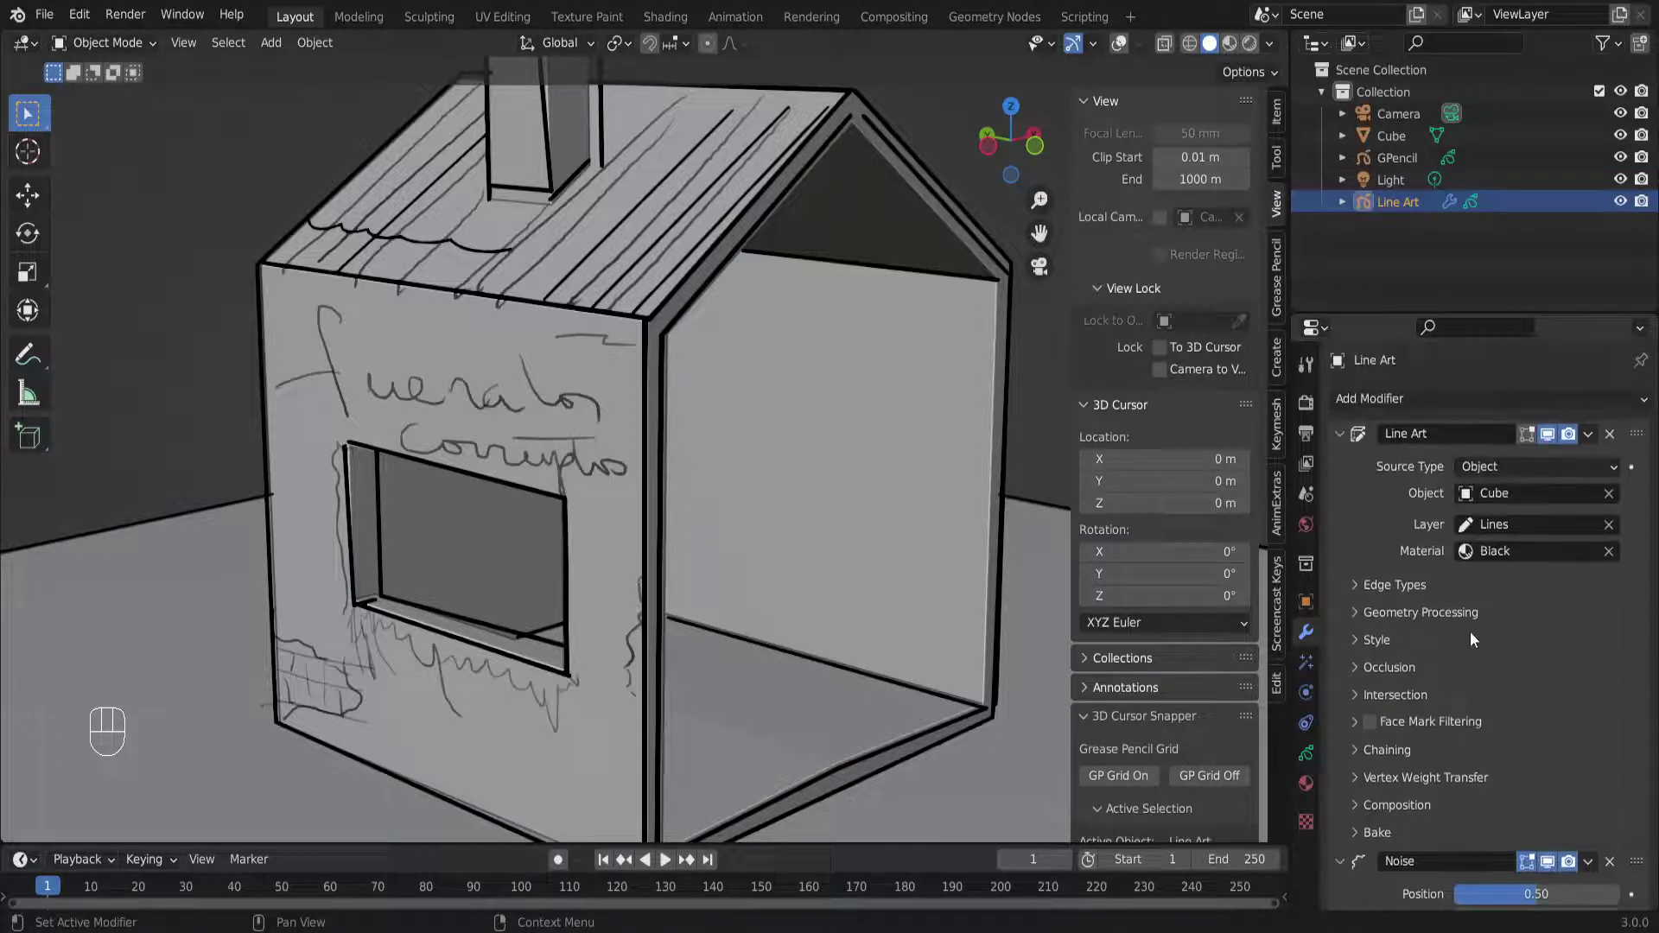
# Set the Line Art modifier's crease threshold to 147° and try Allow Overlap on and off
pyautogui.click(1351, 614)
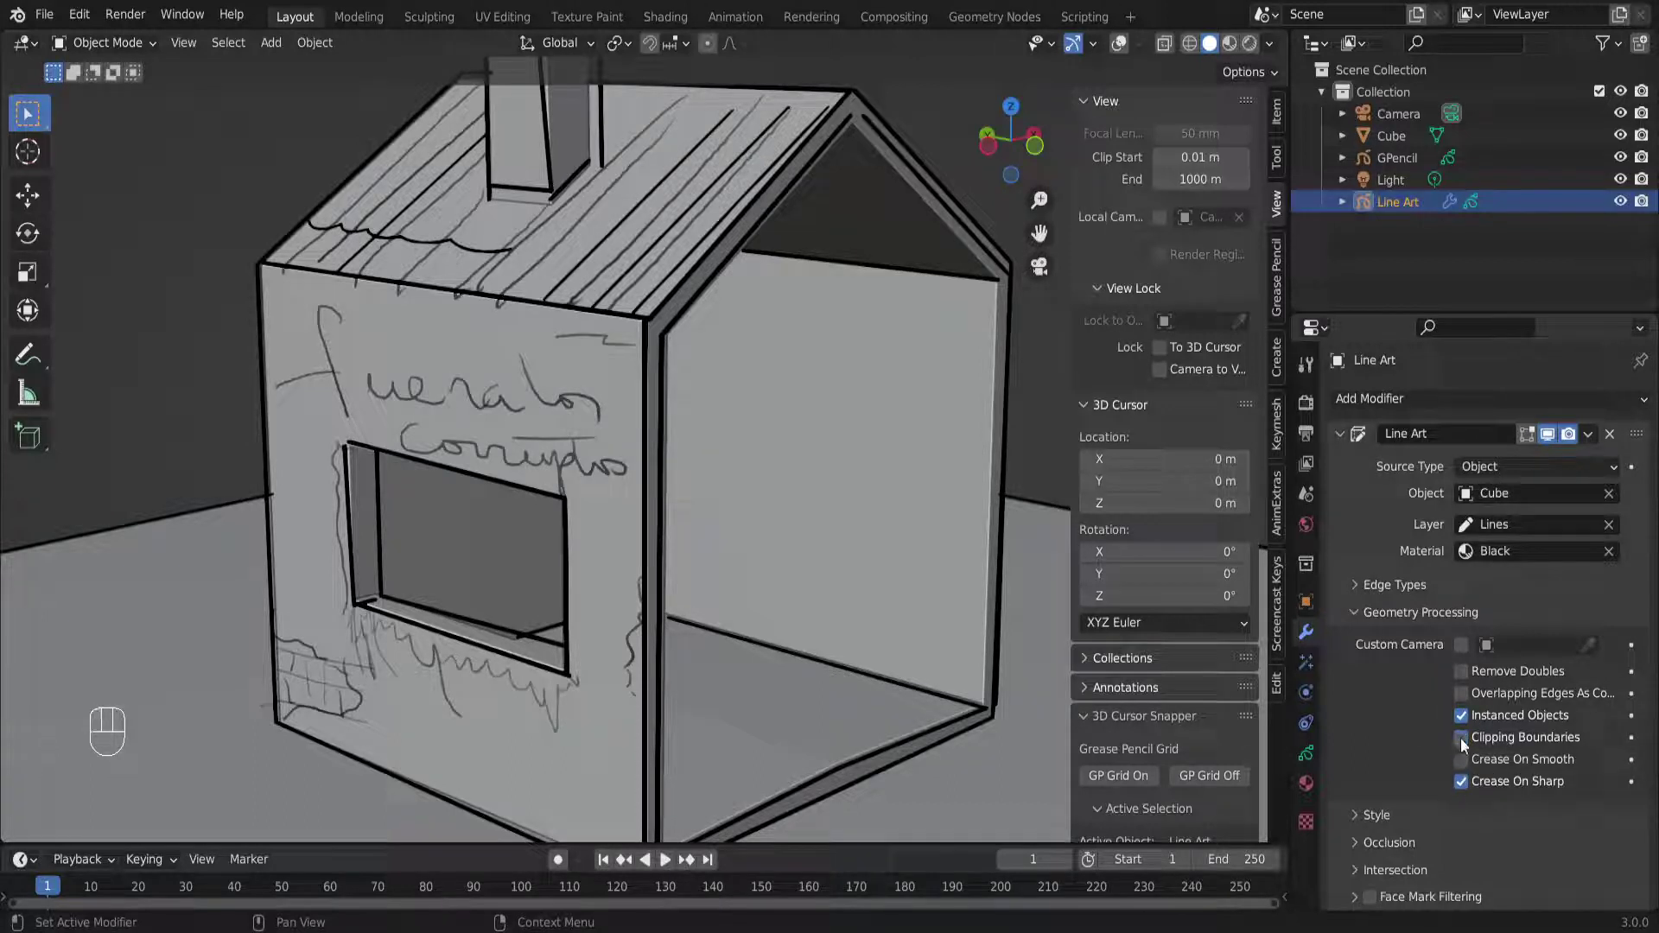
pyautogui.click(1353, 612)
pyautogui.click(1356, 586)
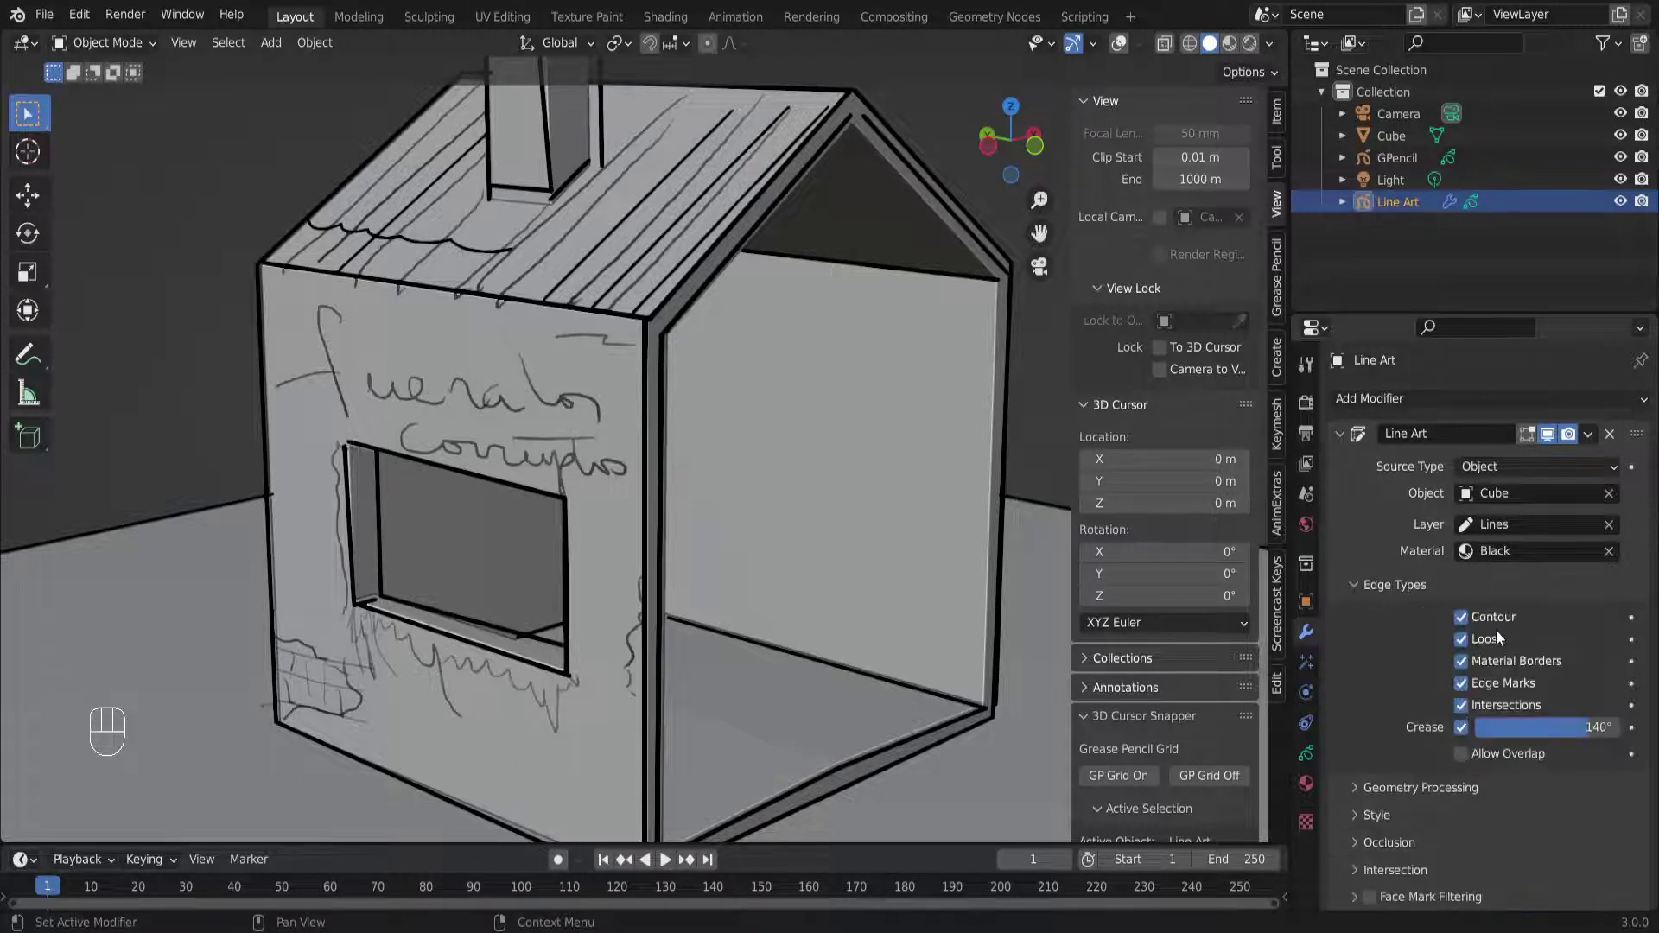
pyautogui.moveTo(1580, 736)
pyautogui.mouseDown()
pyautogui.moveTo(1473, 737)
pyautogui.moveTo(1616, 727)
pyautogui.moveTo(1591, 726)
pyautogui.mouseUp()
pyautogui.click(1482, 753)
pyautogui.click(1482, 754)
pyautogui.click(1355, 591)
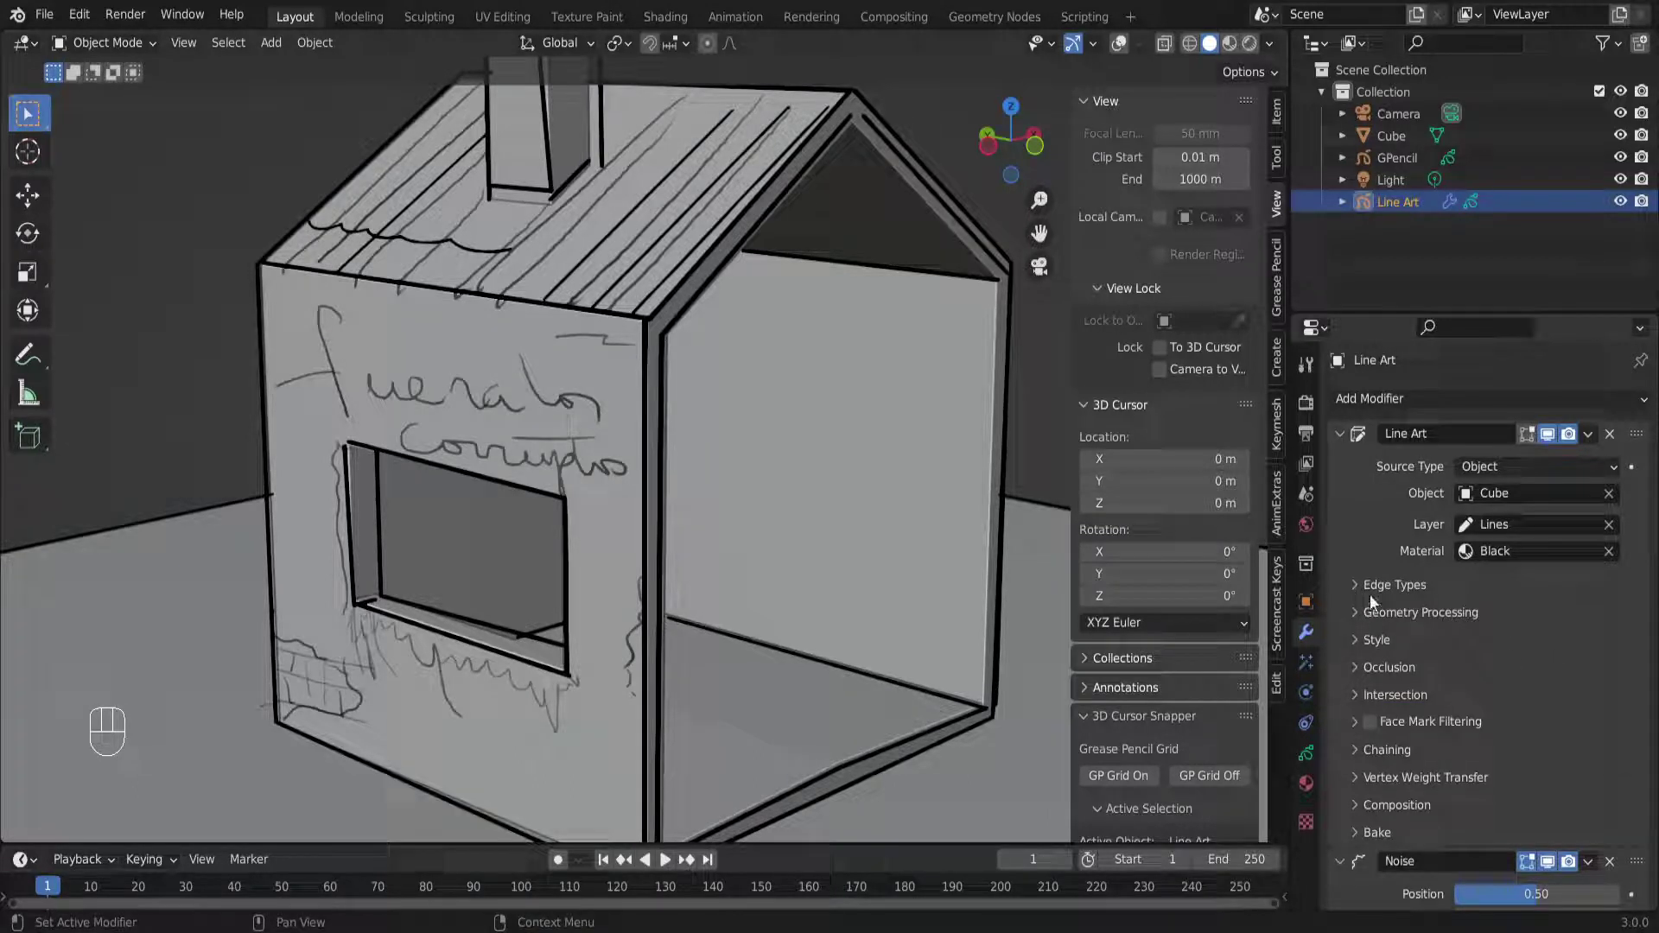
# Check which layer and material options are available for the Line Art modifier's strokes
pyautogui.click(1541, 530)
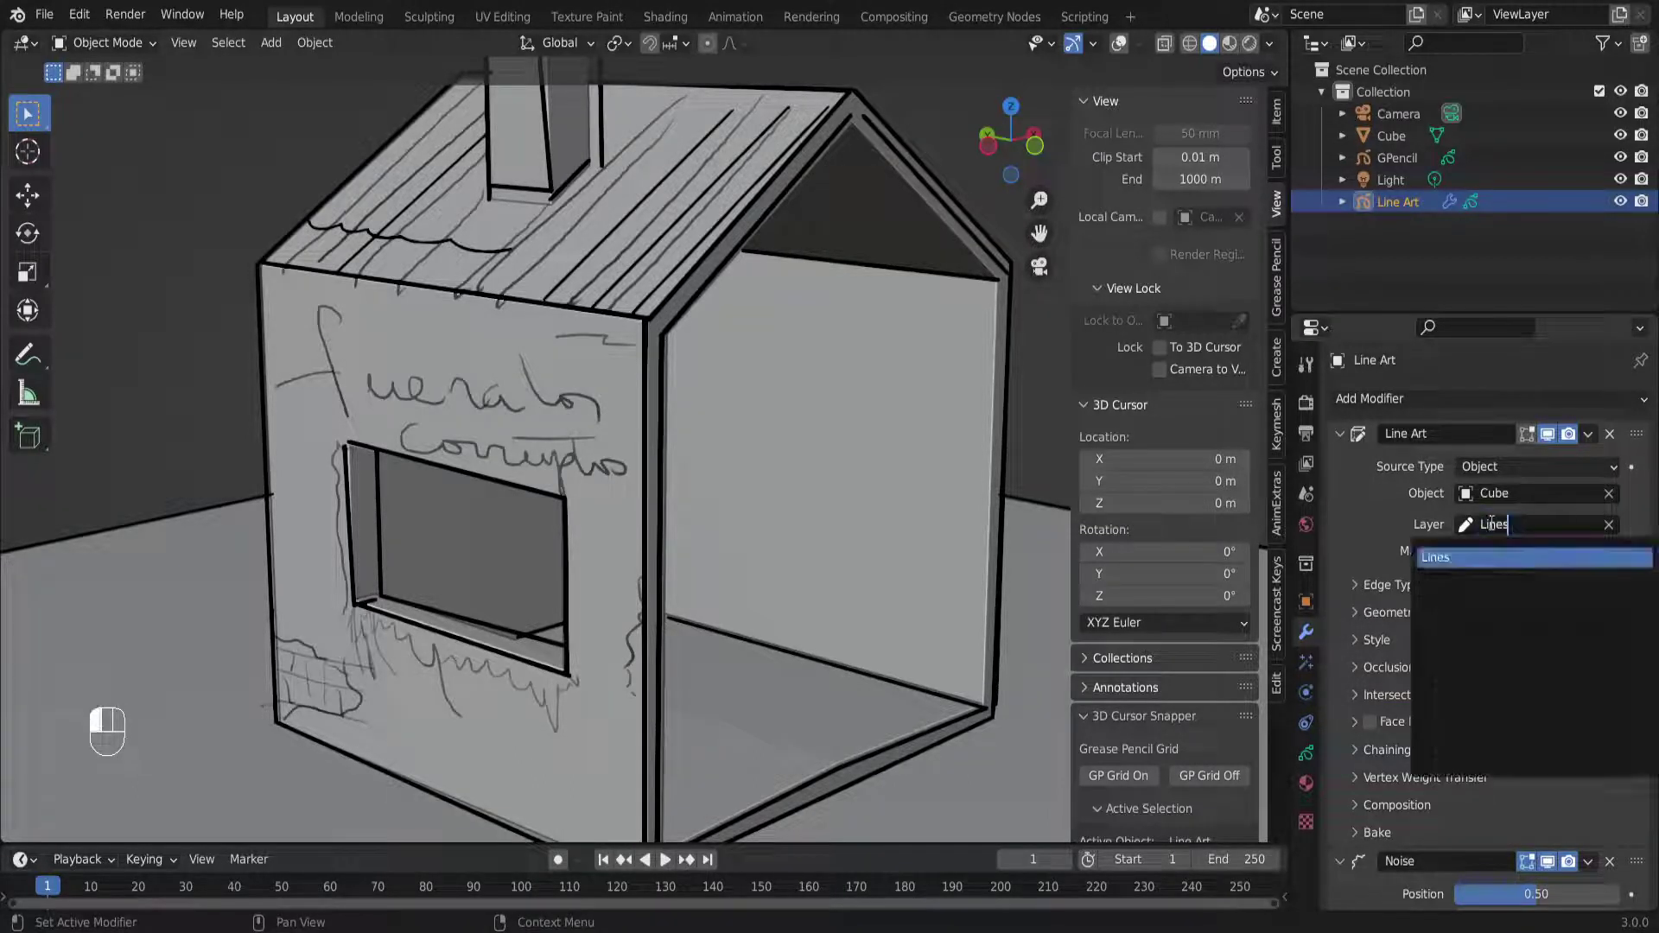
pyautogui.click(1502, 553)
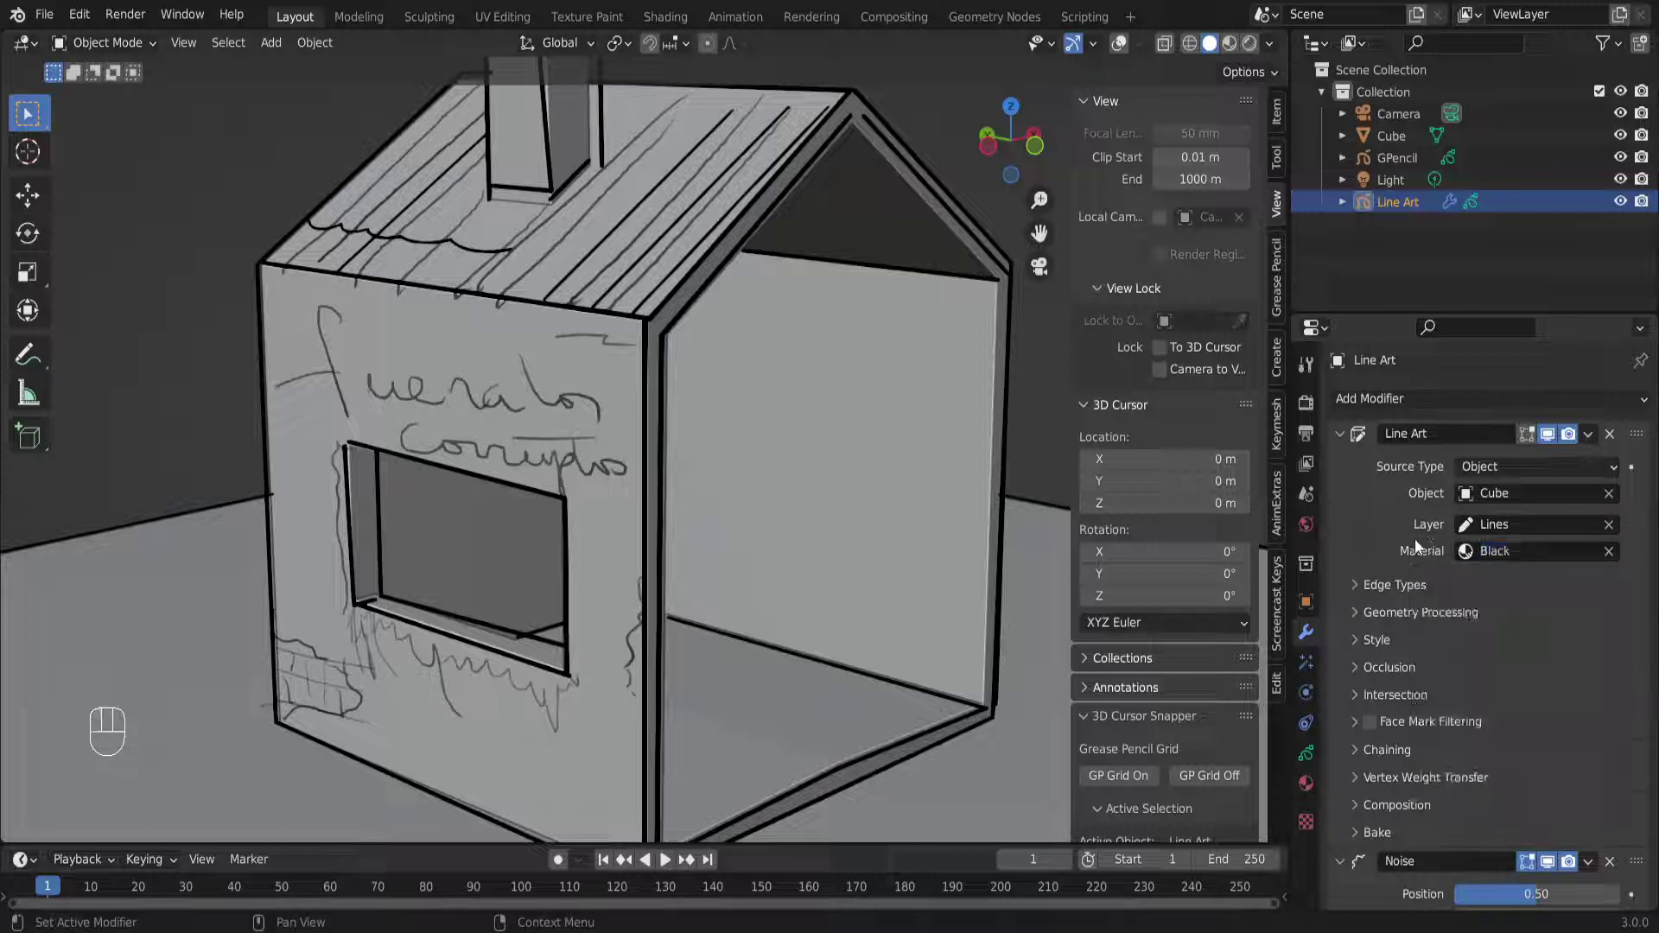
pyautogui.click(1547, 524)
pyautogui.click(1490, 558)
pyautogui.click(1510, 552)
pyautogui.click(1420, 552)
# Review the edge type and geometry processing options, switching Overlapping Edges As Contour on and off again
pyautogui.click(1354, 585)
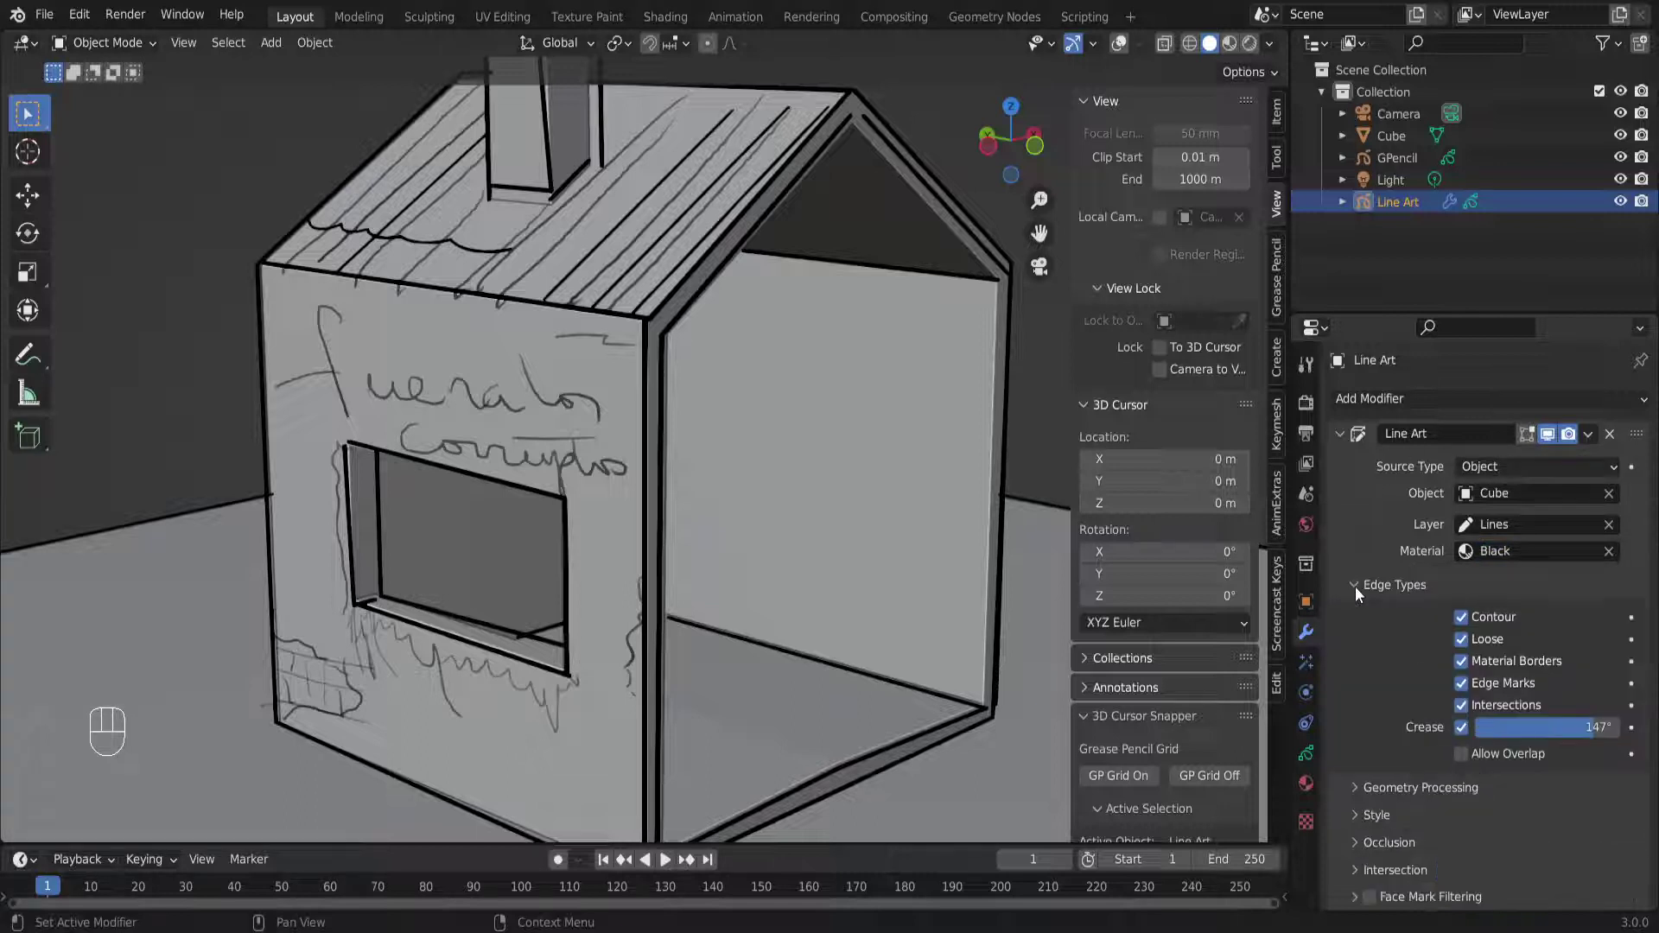
pyautogui.click(1355, 585)
pyautogui.click(1356, 611)
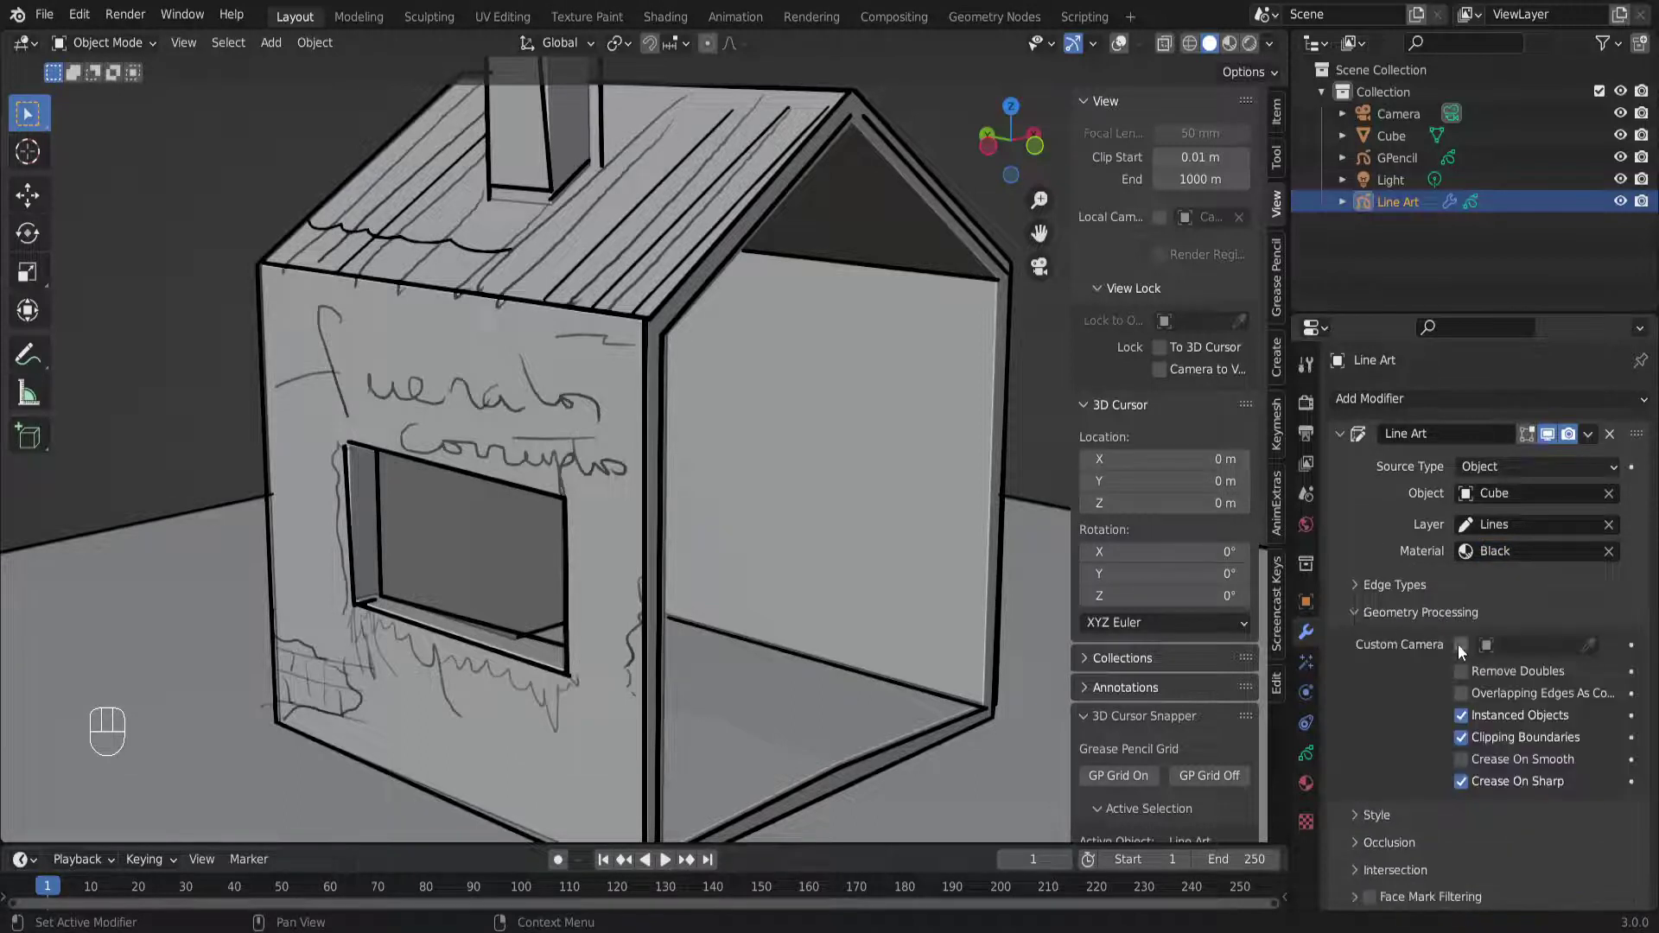
pyautogui.click(1461, 693)
pyautogui.click(1461, 693)
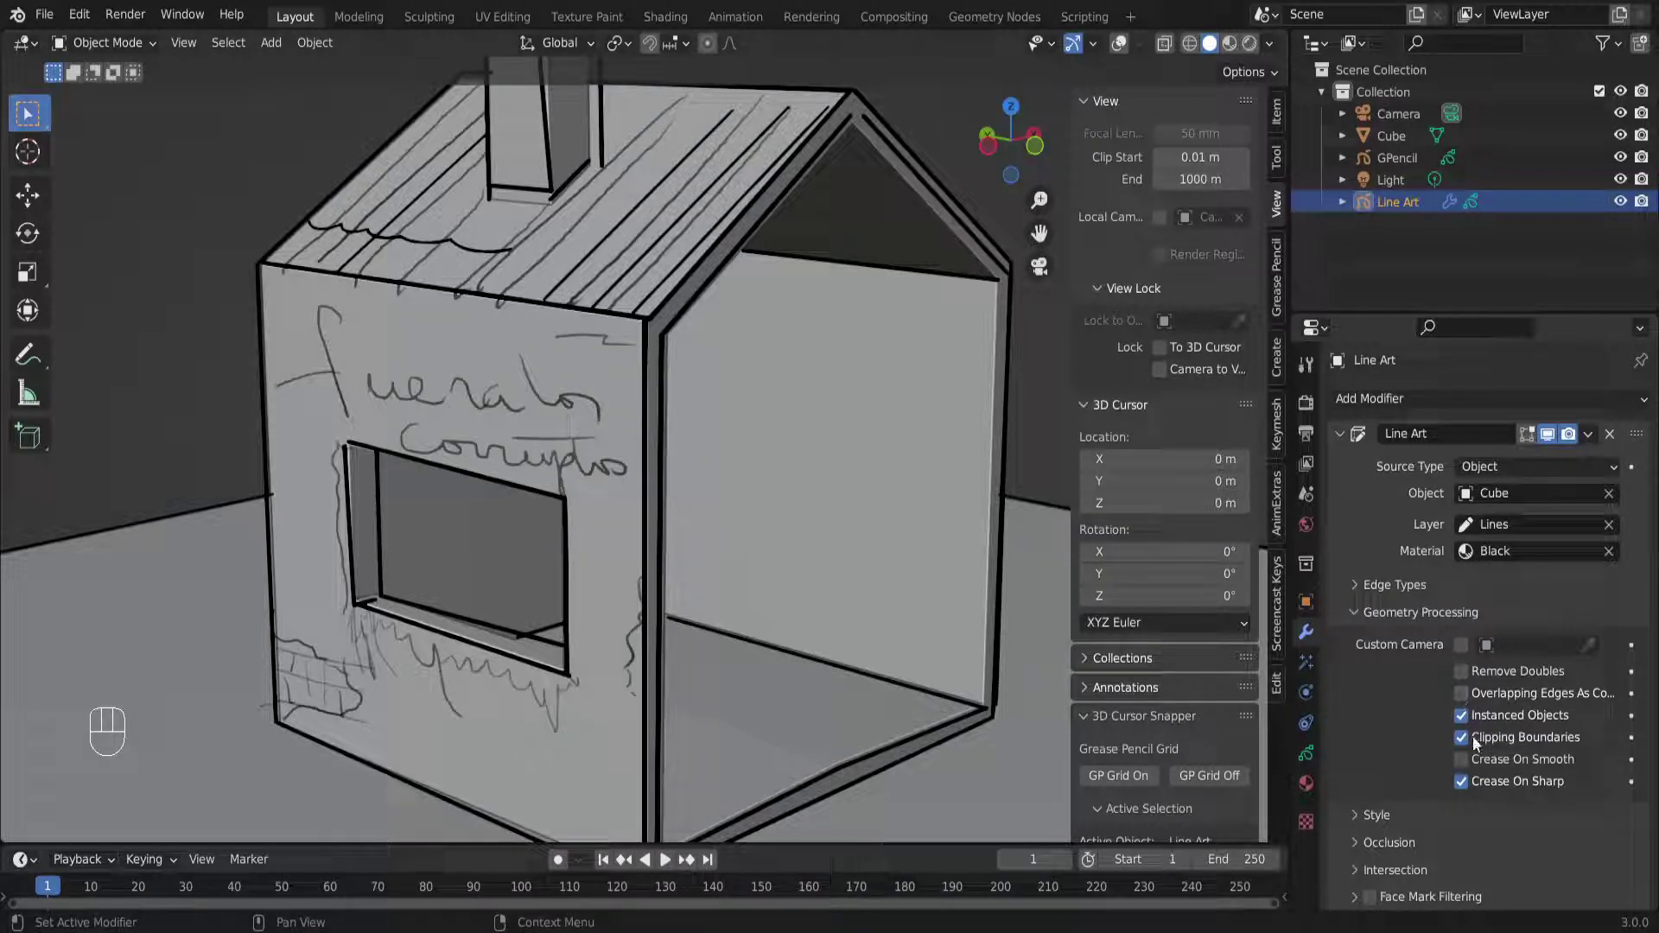
pyautogui.click(1357, 614)
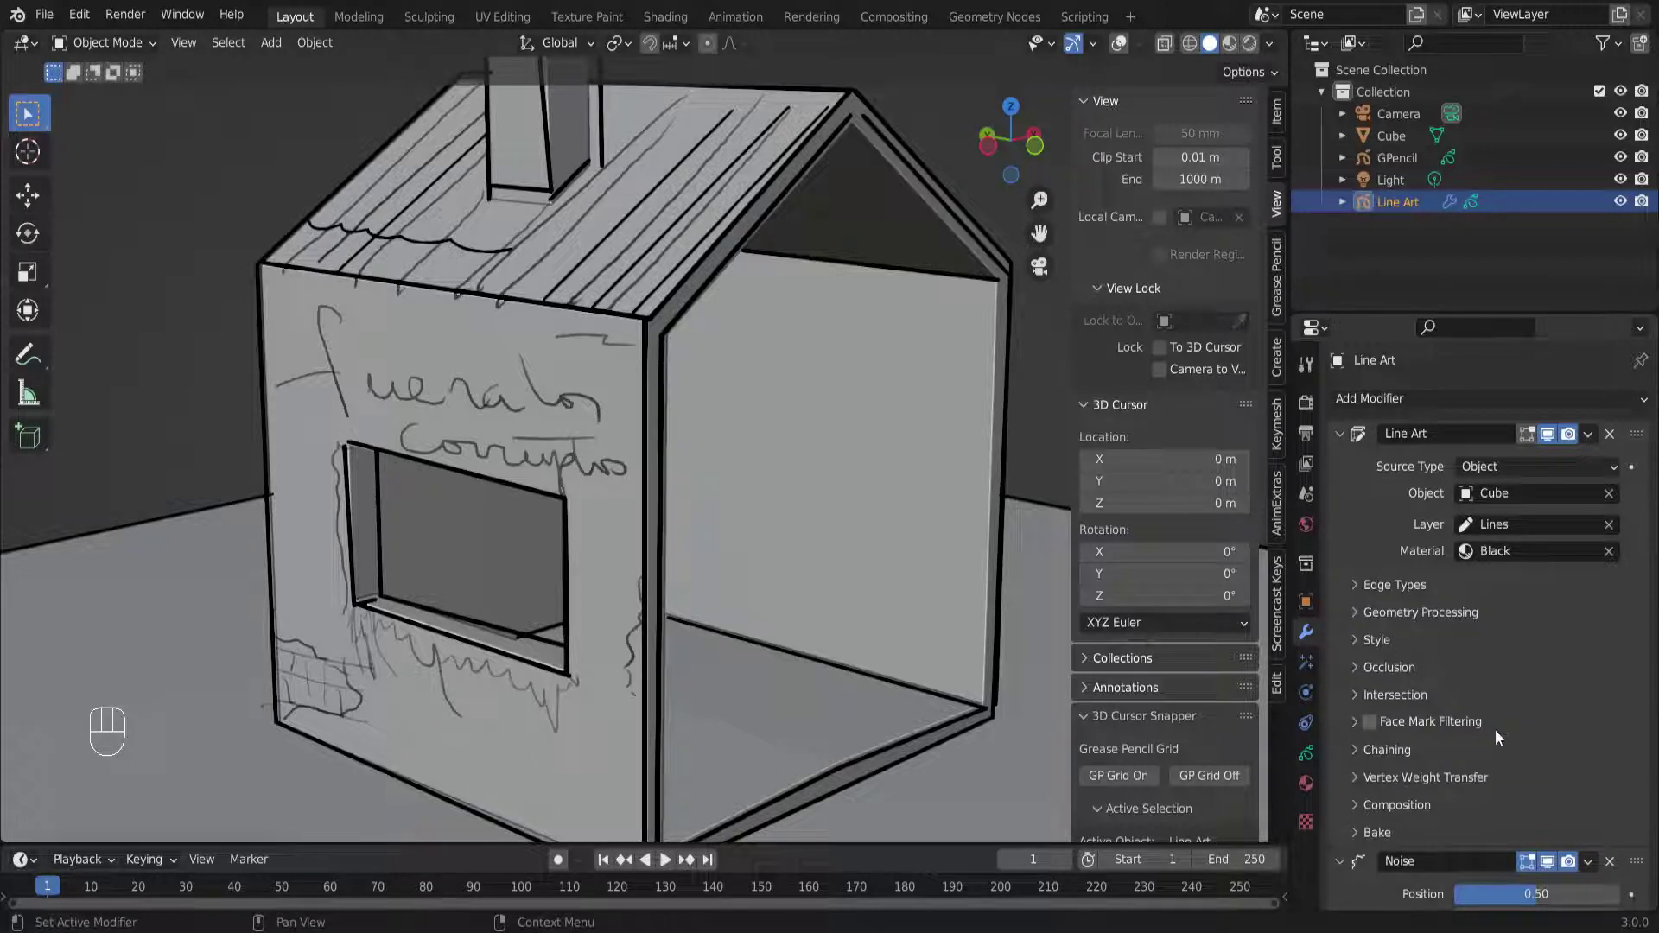
# Set the Position strength of the line art object's Noise modifier to 0.60
pyautogui.scroll(-5, 1506, 740)
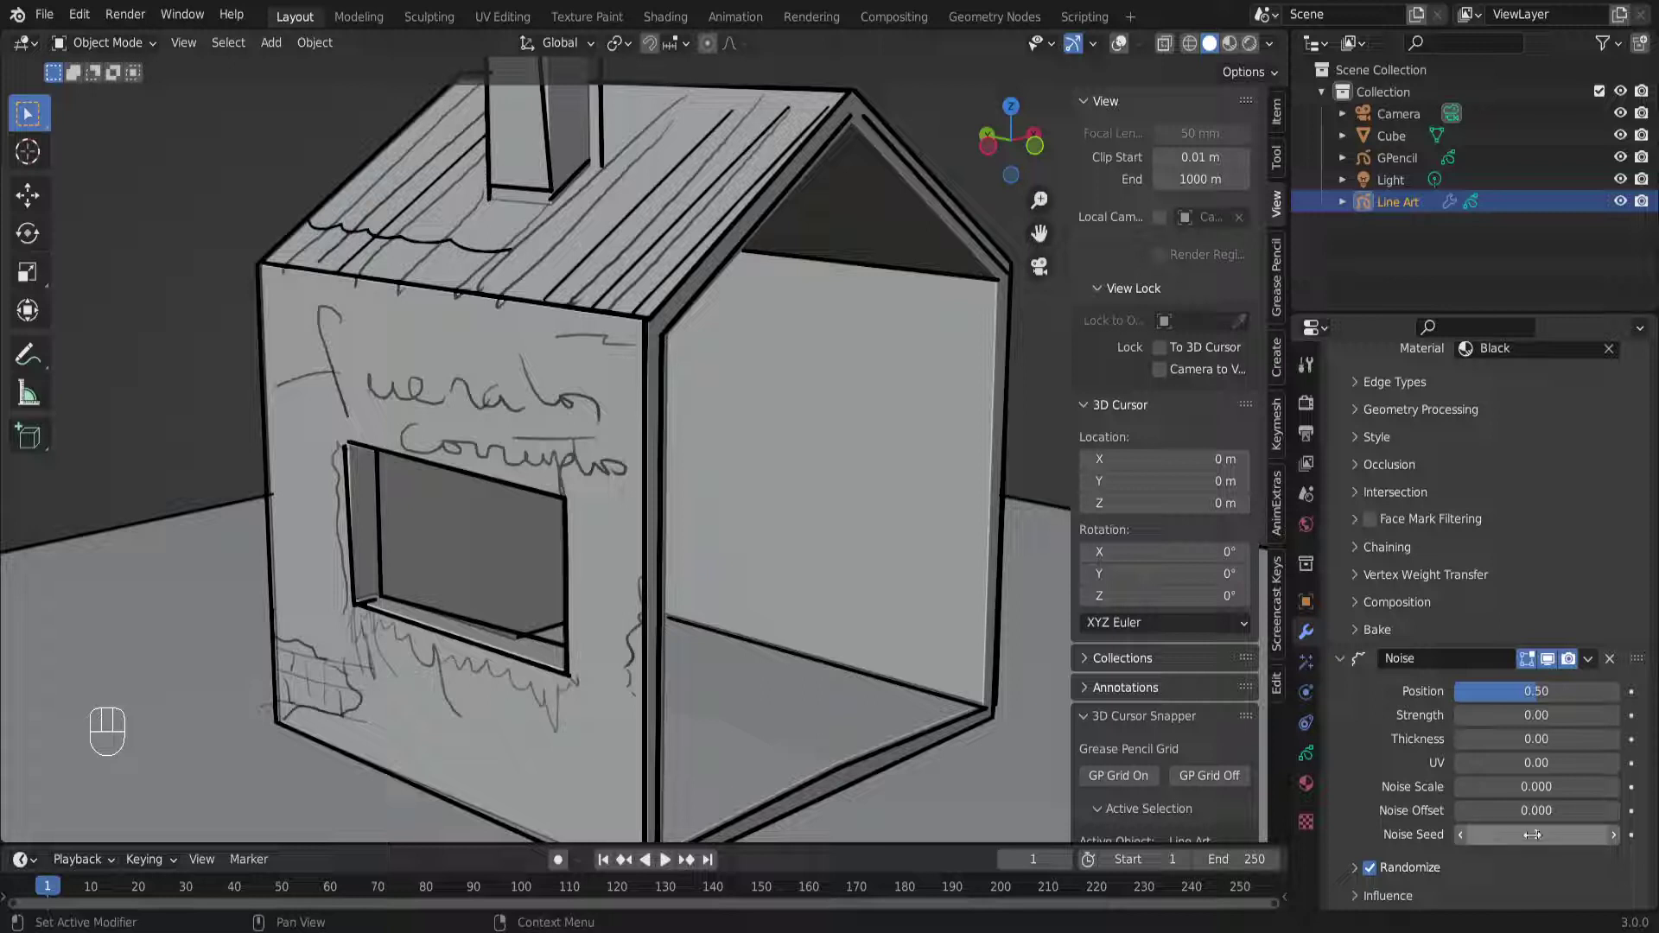
pyautogui.moveTo(1526, 693); pyautogui.dragTo(1542, 693)
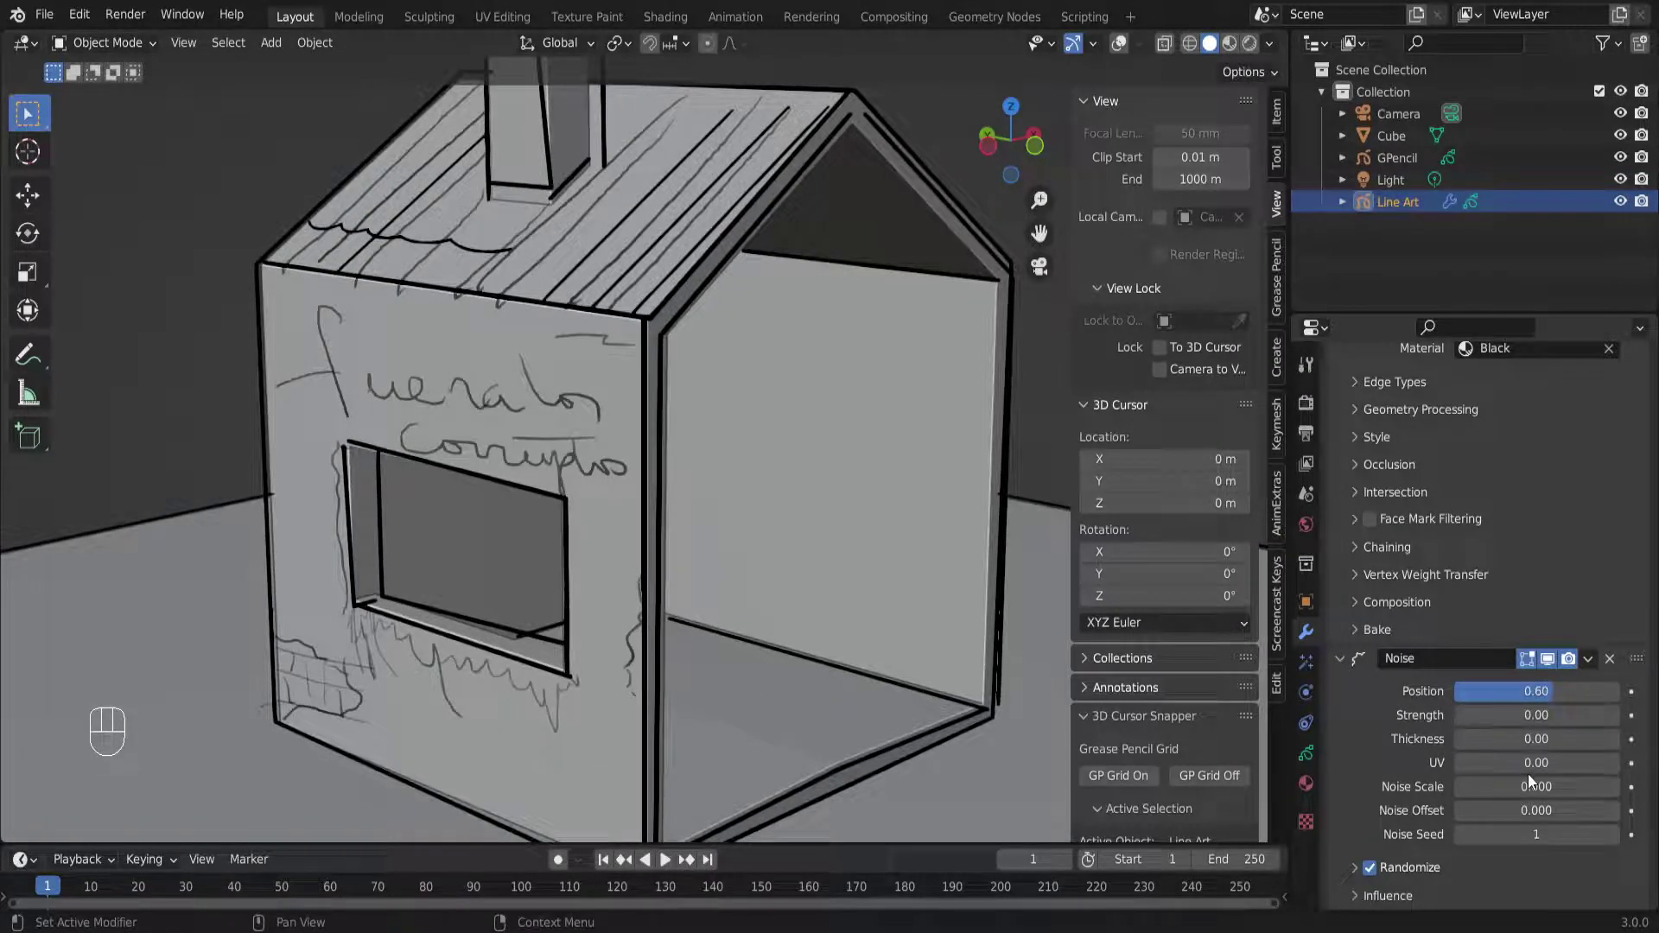
pyautogui.moveTo(1532, 783)
pyautogui.mouseDown()
pyautogui.moveTo(1555, 783)
pyautogui.moveTo(1534, 782)
pyautogui.mouseUp()
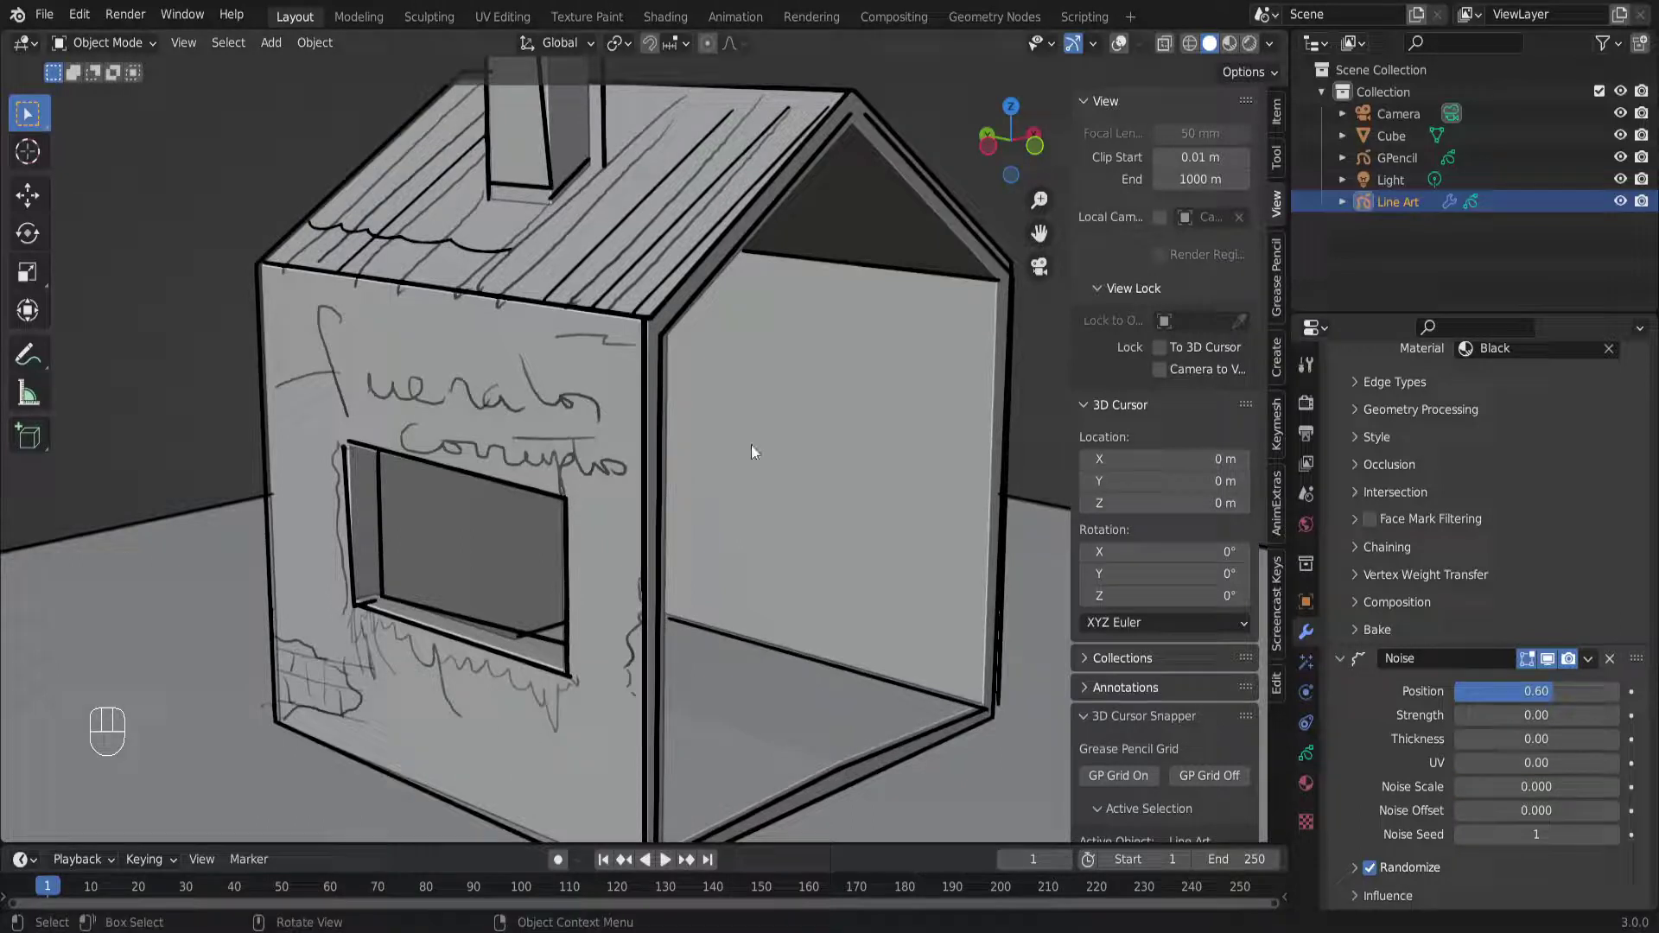
# Turn on the viewport overlays with the line art object selected
pyautogui.click(644, 330)
pyautogui.click(1109, 42)
pyautogui.click(792, 163)
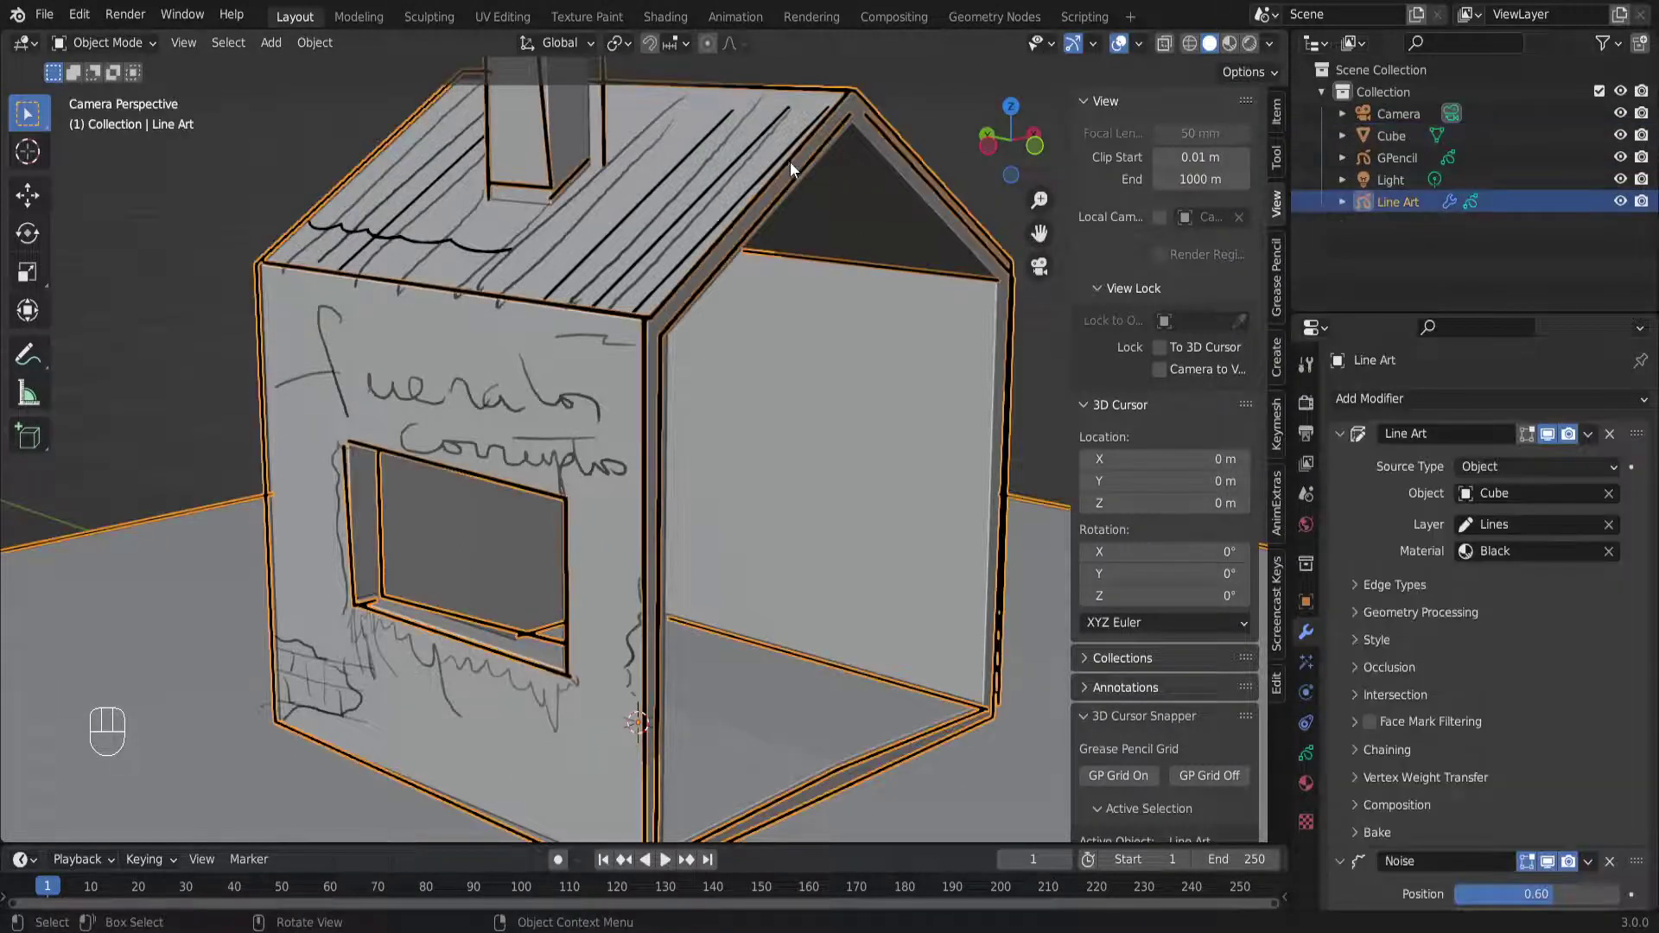
# Enter Edit Mode on the line art object to check for editable strokes, and return to Object Mode
pyautogui.click(79, 39)
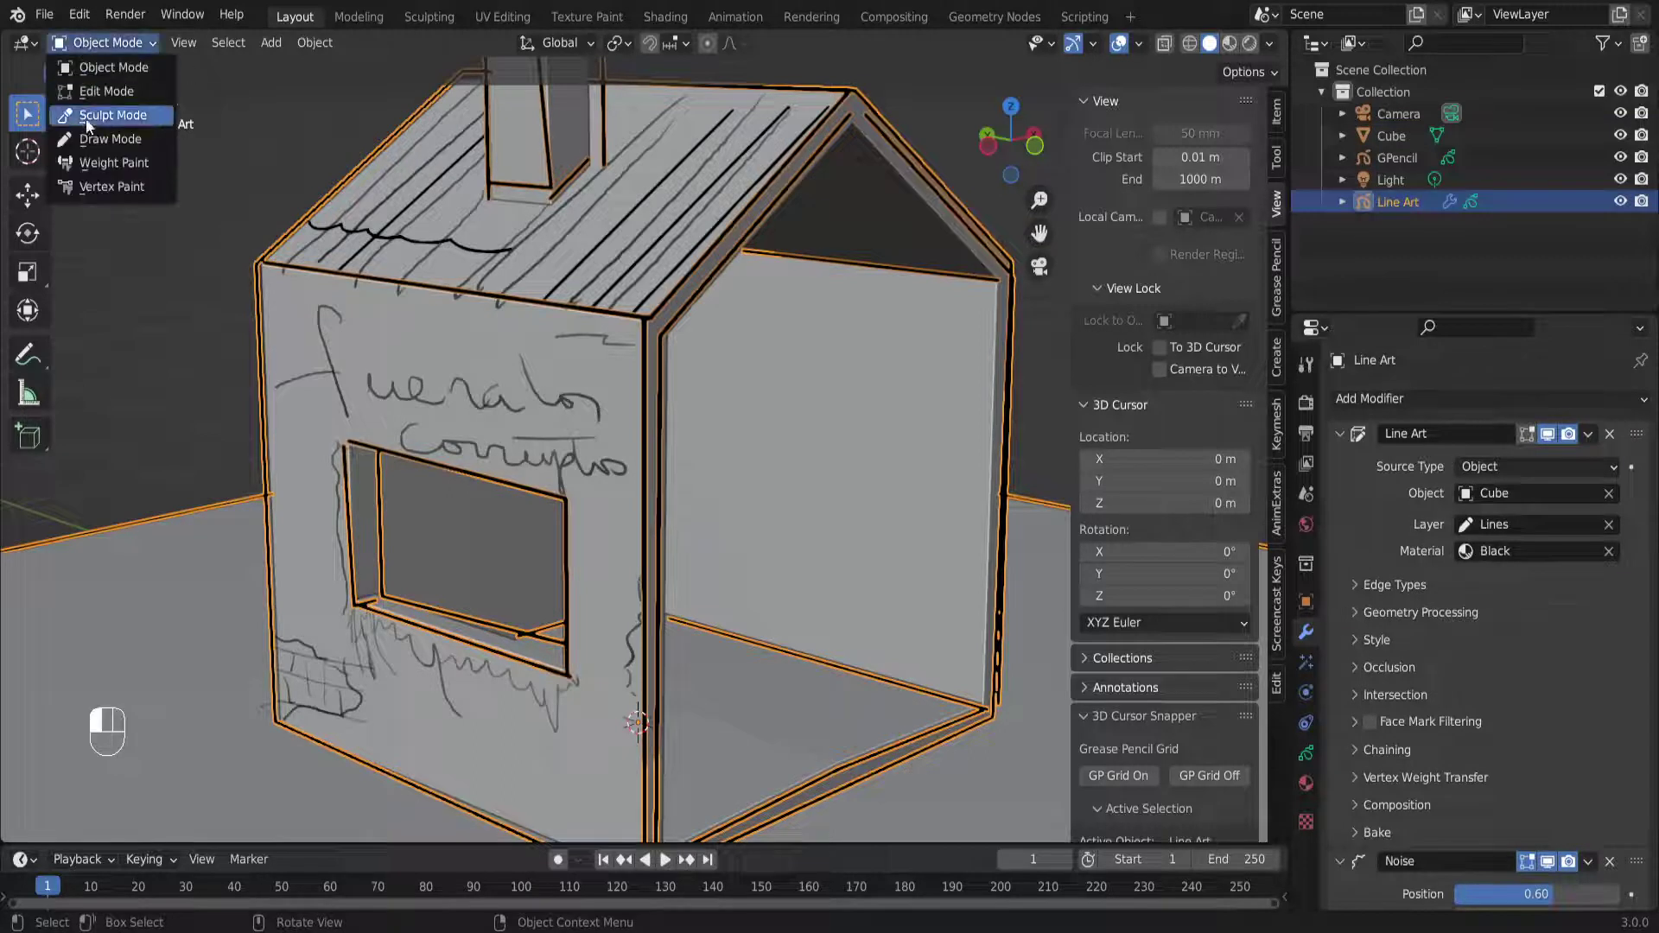
pyautogui.click(106, 91)
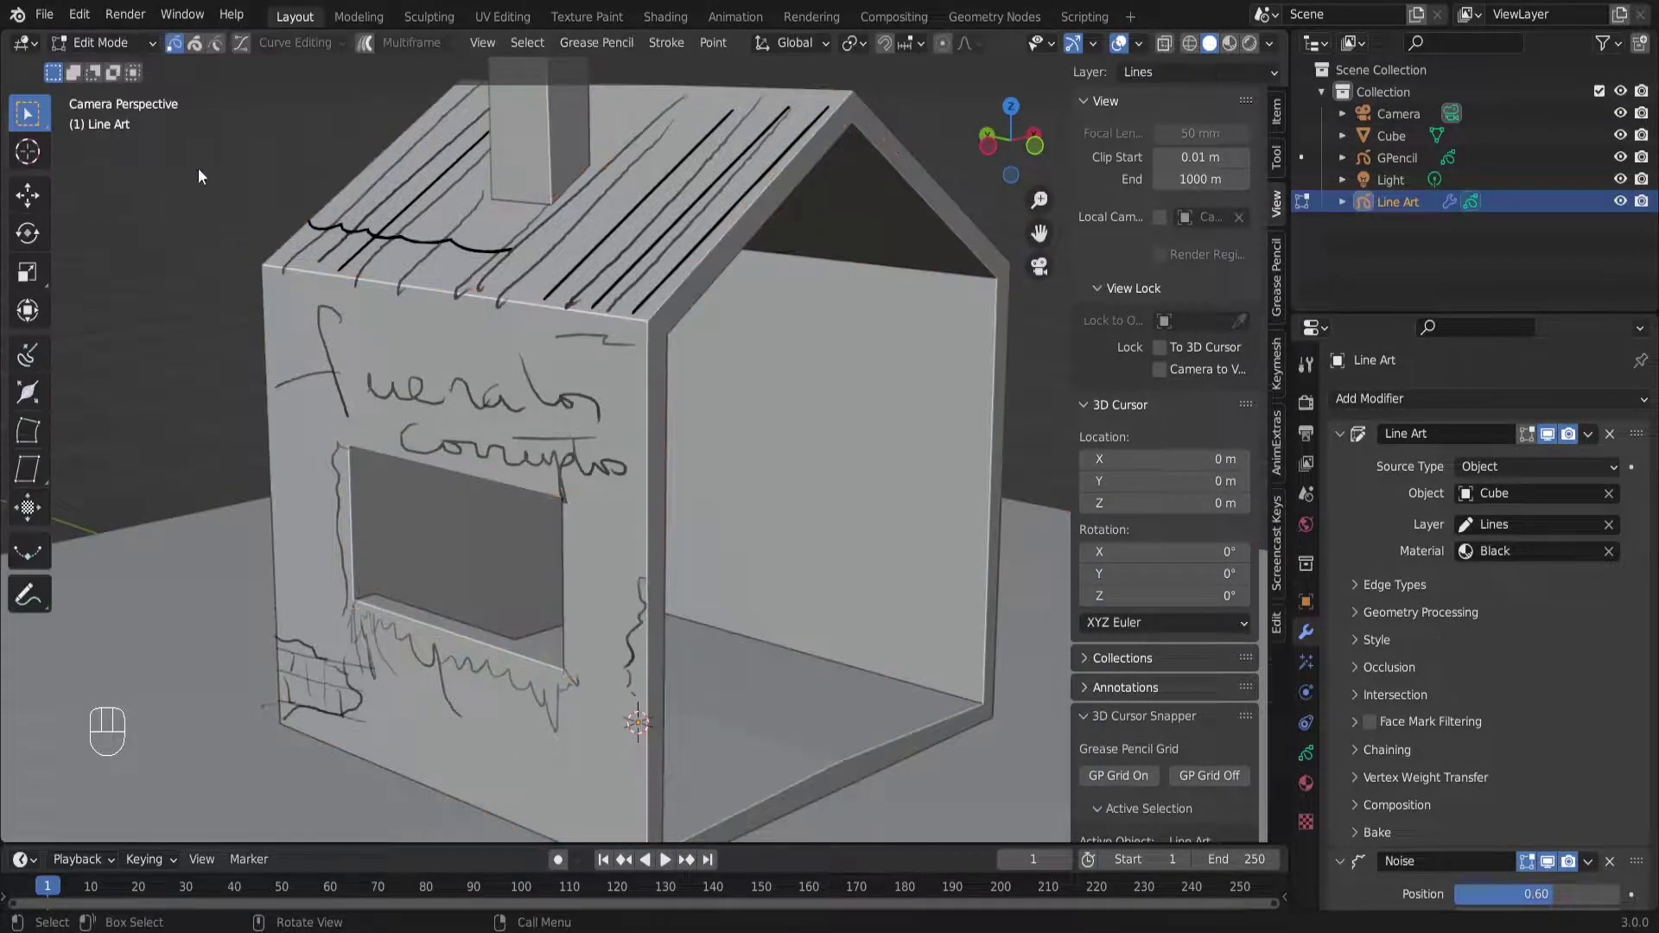
pyautogui.scroll(-5, 608, 558)
pyautogui.scroll(2, 608, 558)
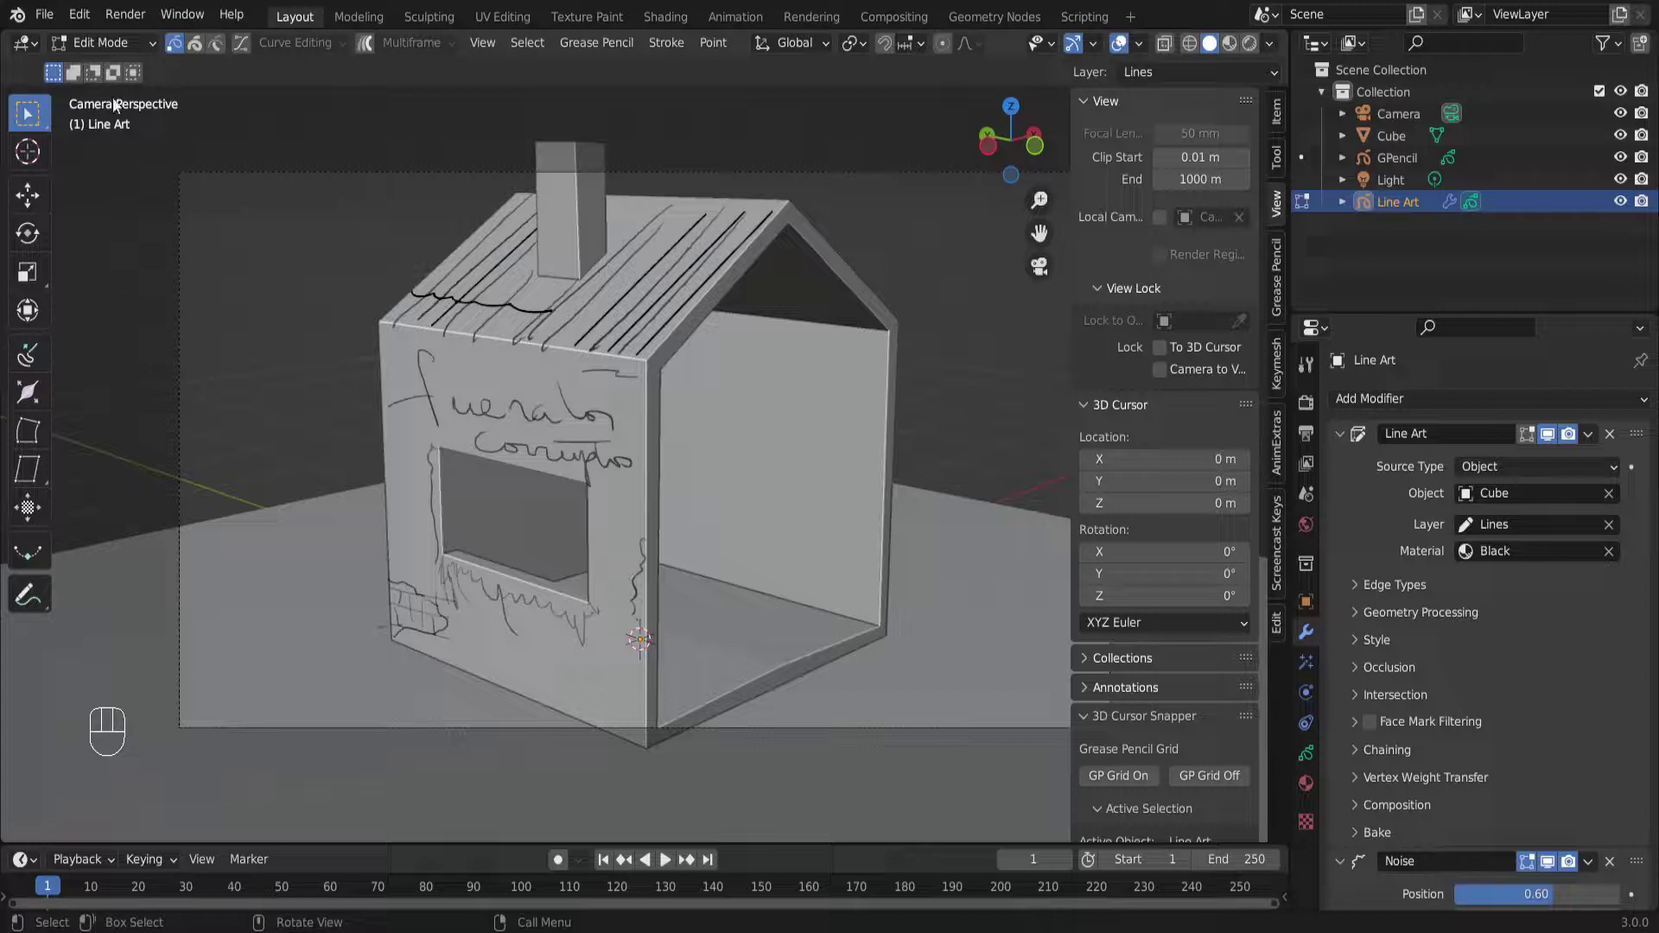
pyautogui.click(102, 42)
pyautogui.click(107, 65)
pyautogui.scroll(2, 904, 539)
pyautogui.scroll(-2, 795, 560)
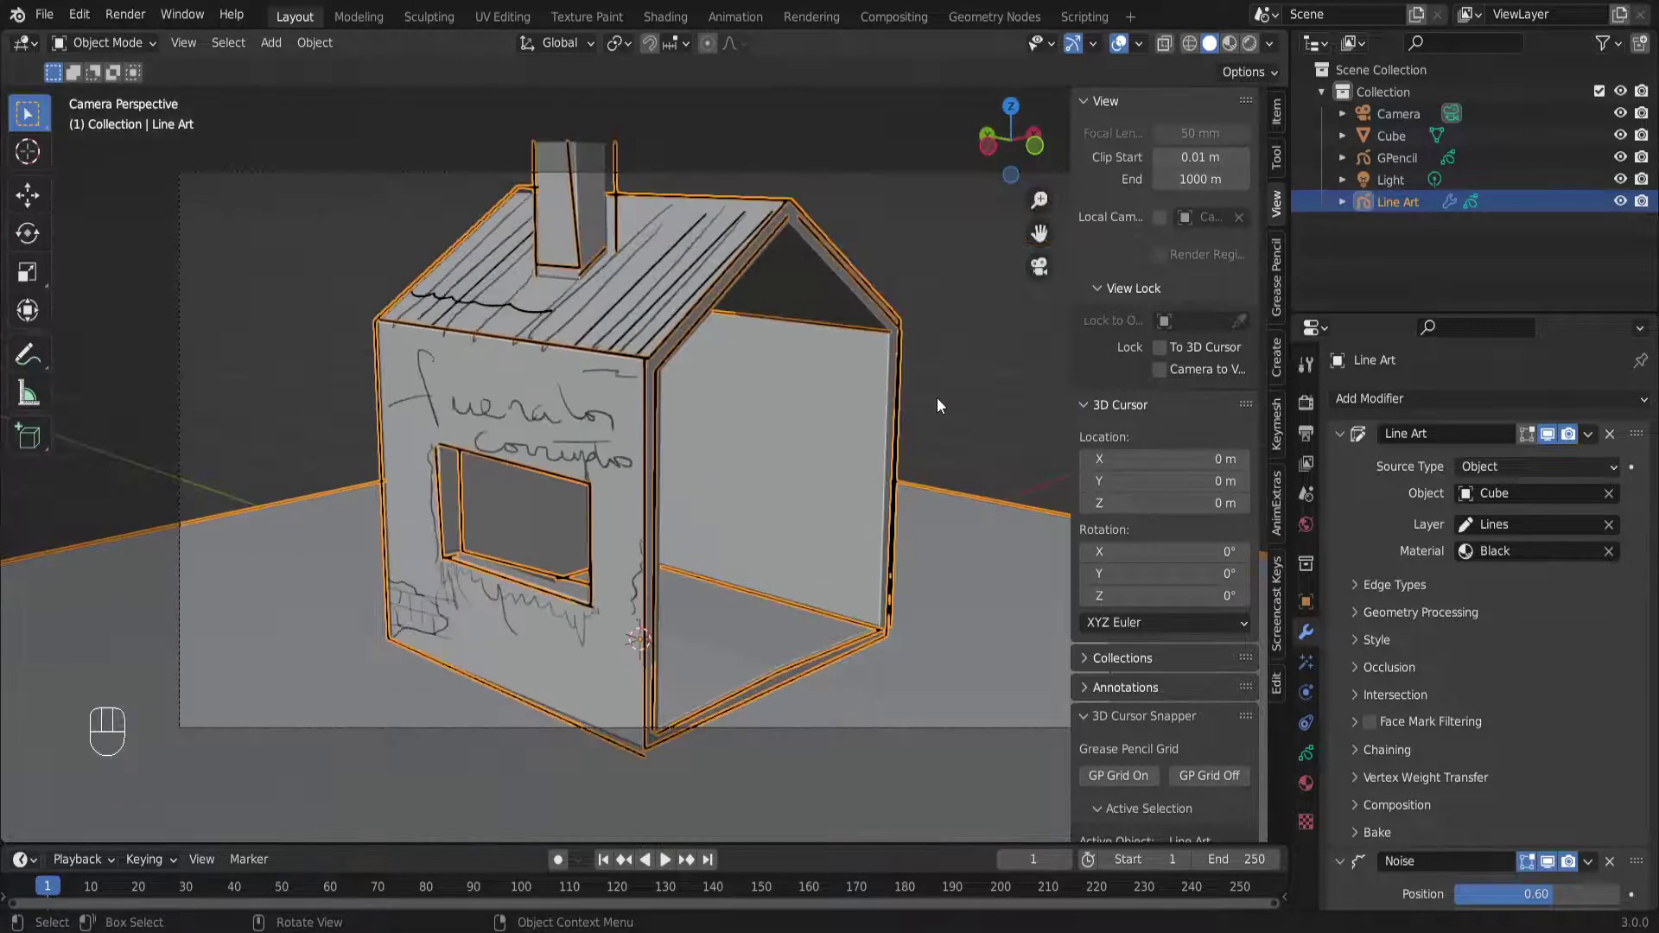
pyautogui.scroll(2, 936, 397)
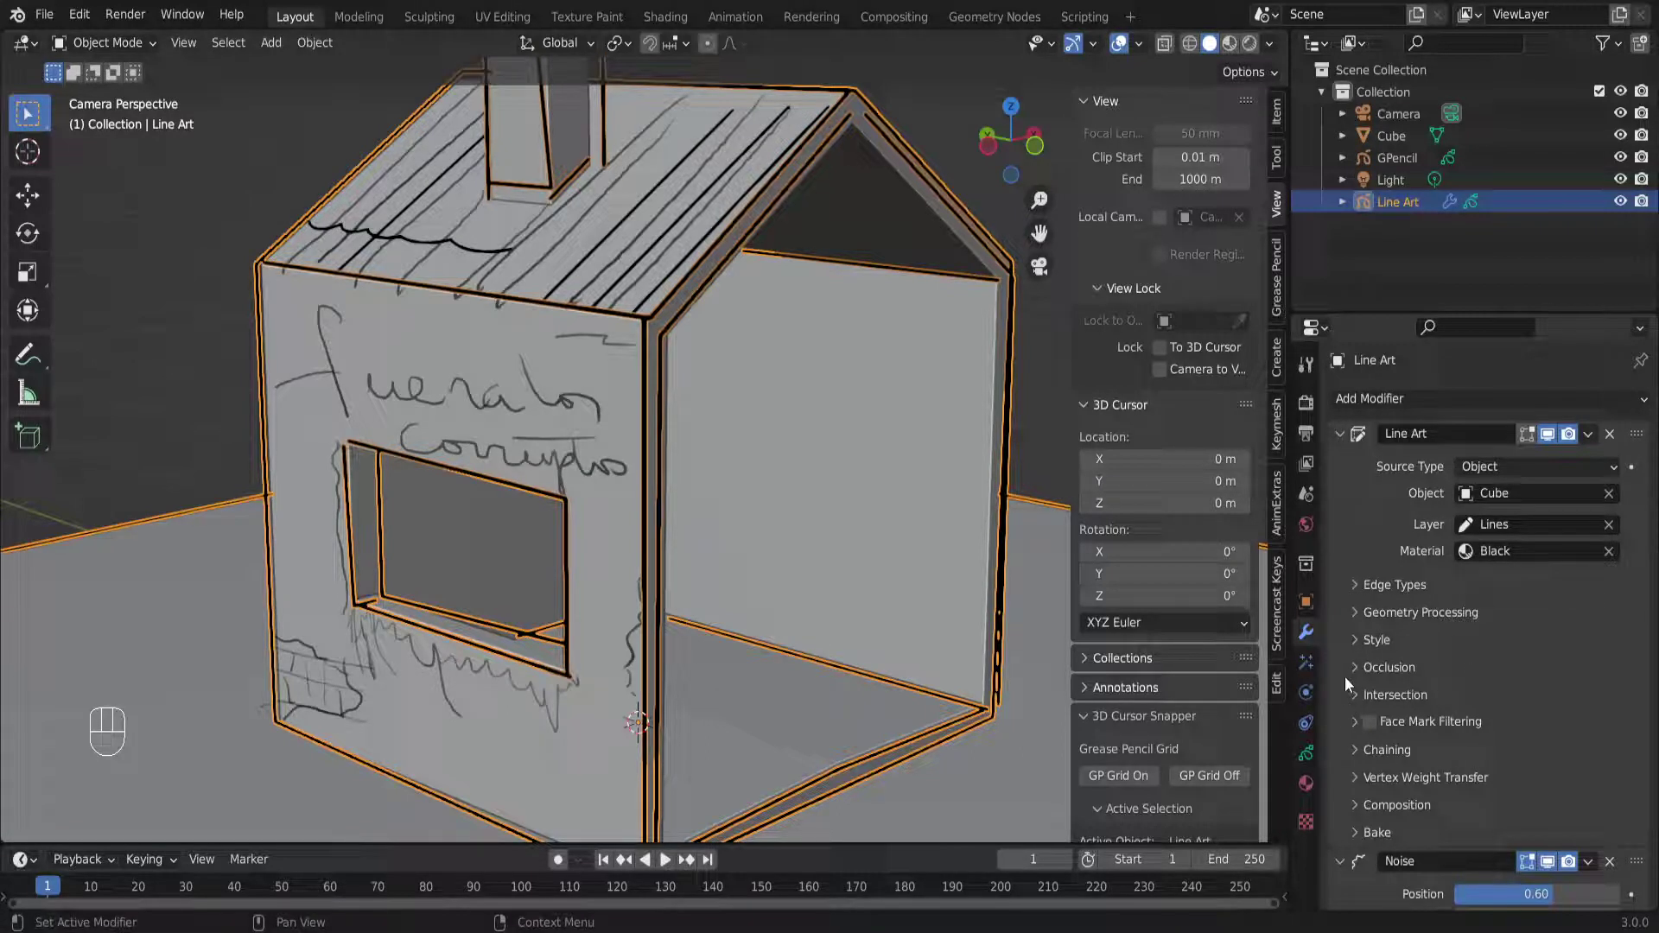
# Collapse the Line Art modifier, turn off the Noise modifier's viewport display and deselect the line art object
pyautogui.click(1339, 433)
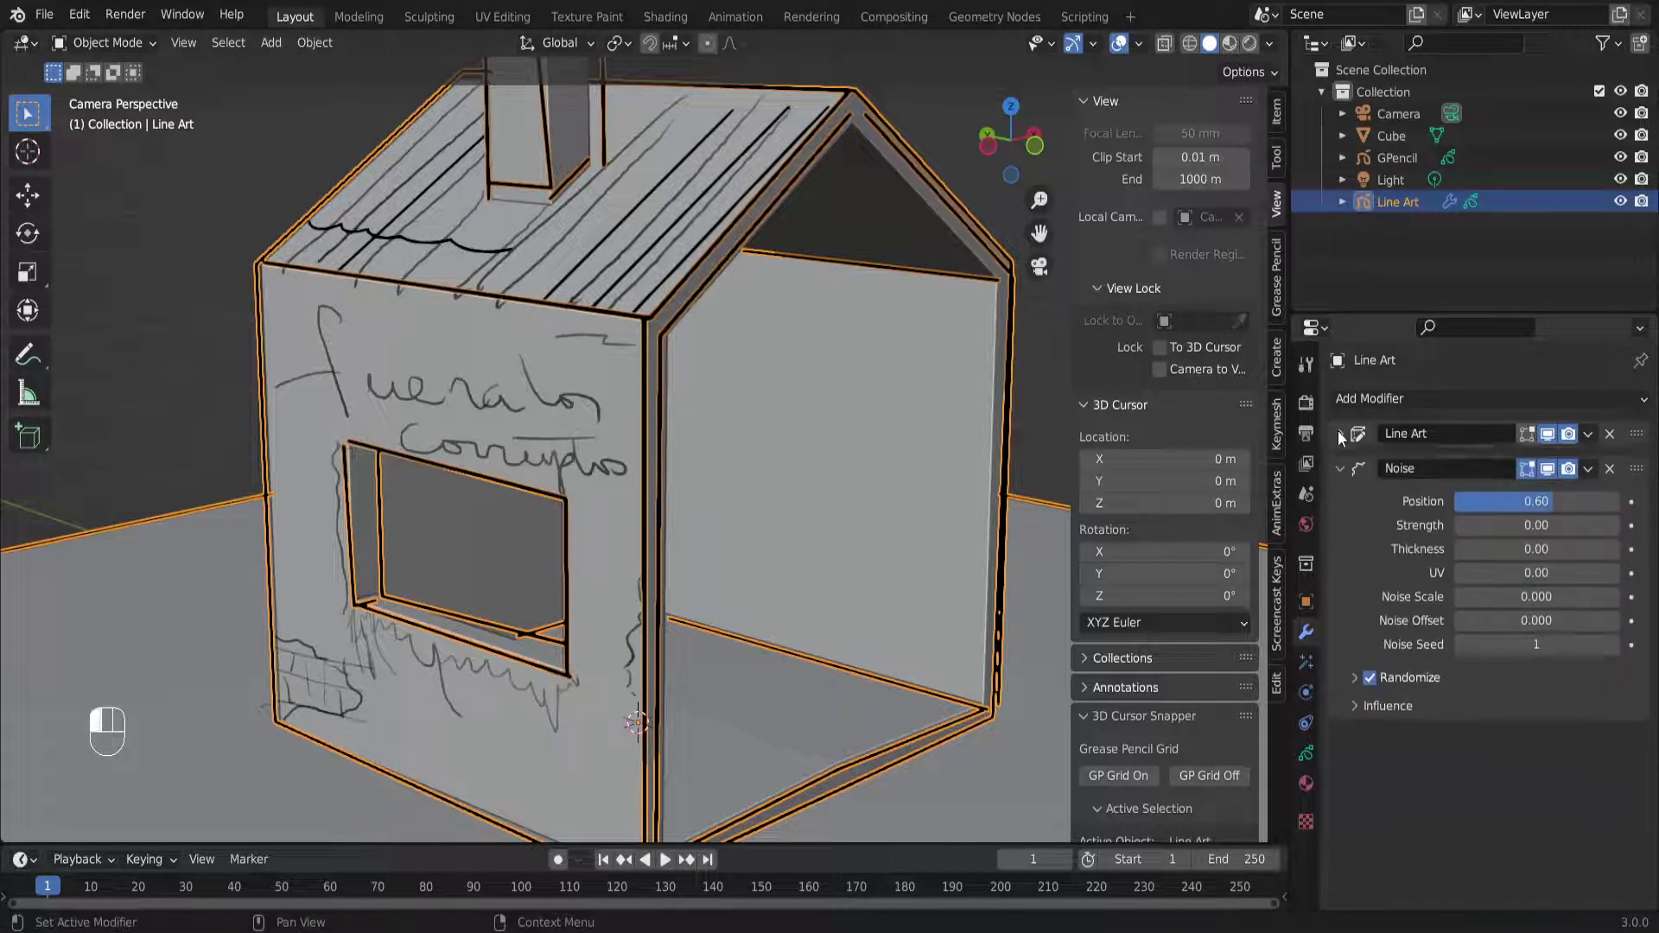
pyautogui.click(1551, 464)
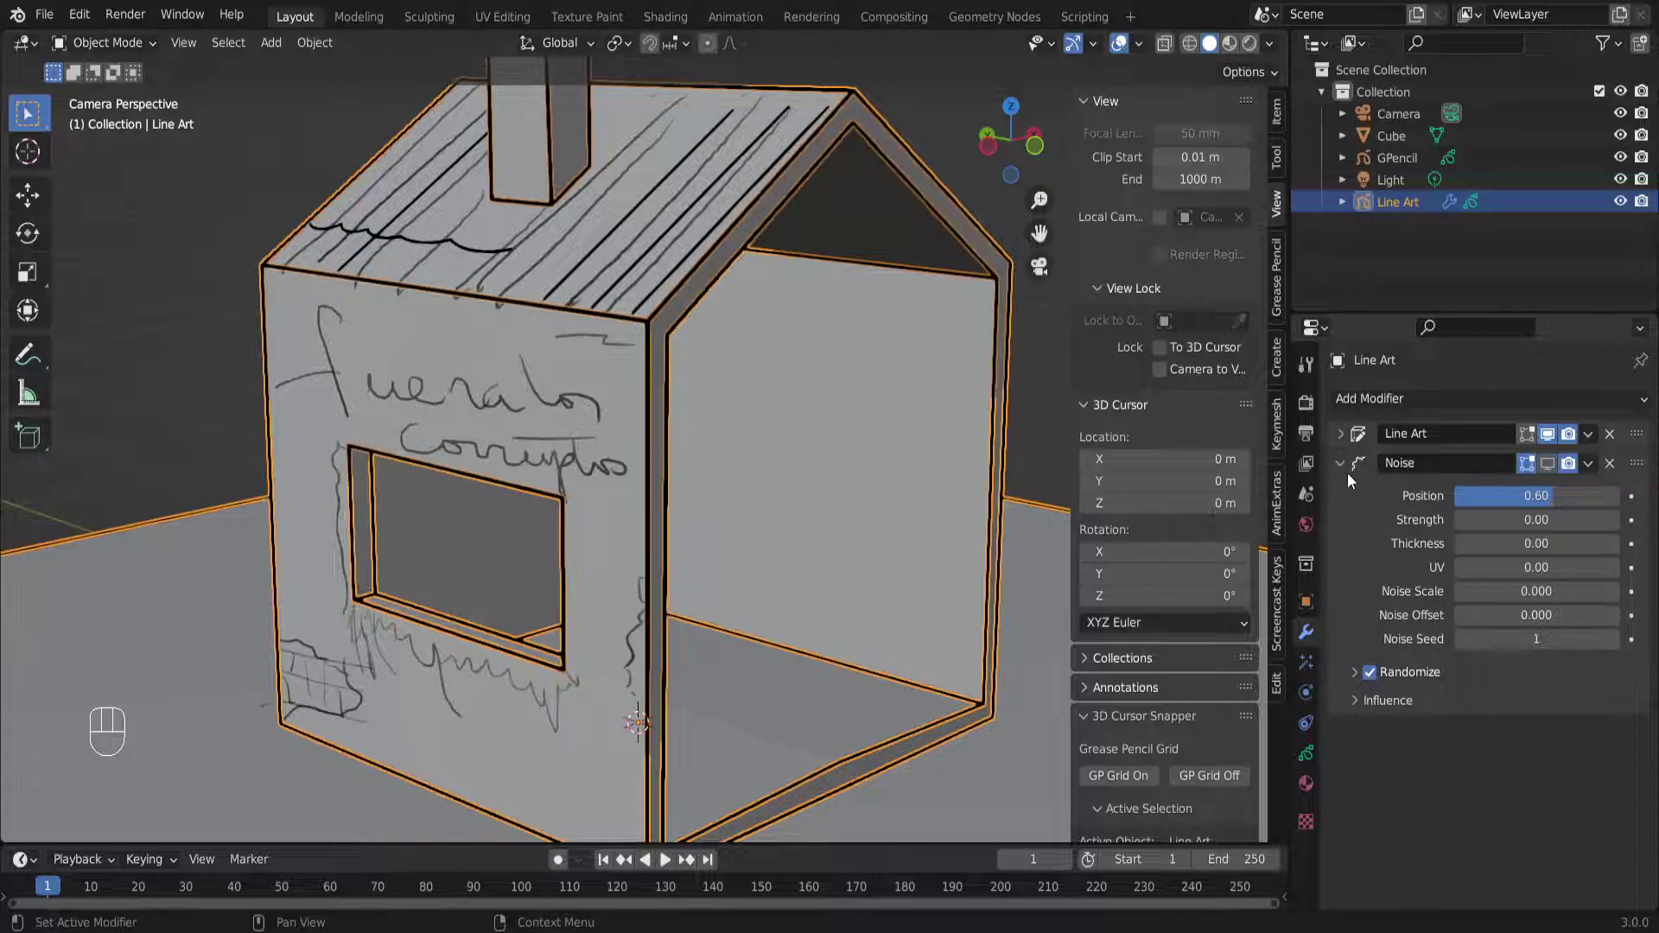
pyautogui.click(240, 372)
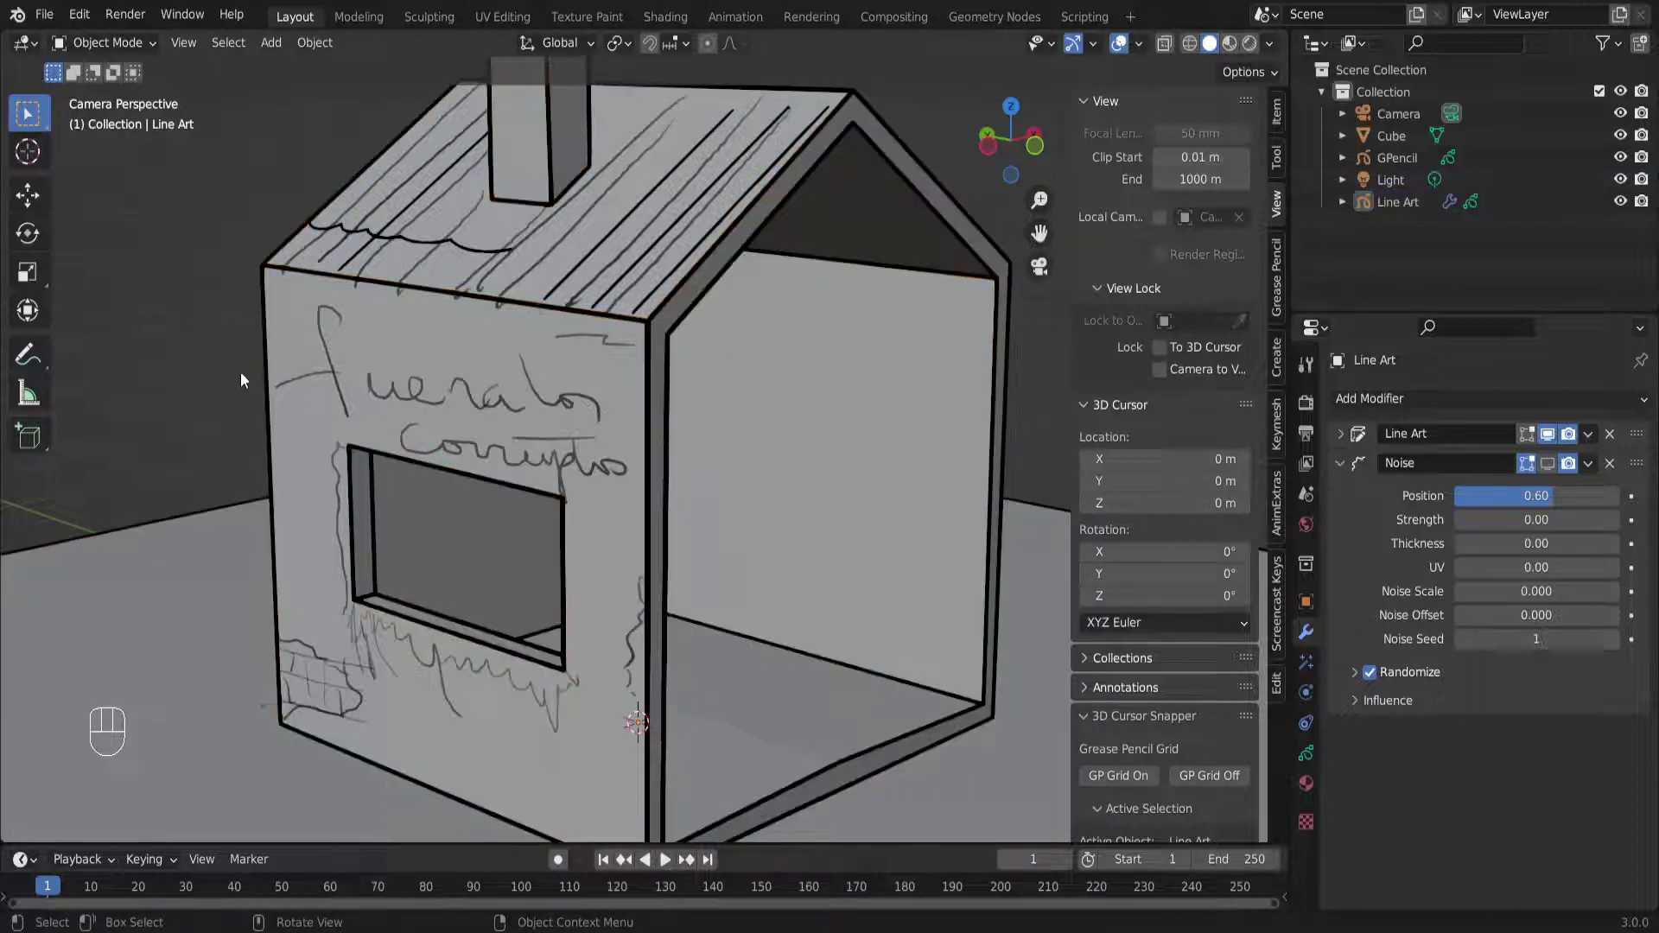
# Add a Noise modifier to the hand-drawn GPencil object and inspect its strokes up close
pyautogui.click(447, 398)
pyautogui.click(1465, 397)
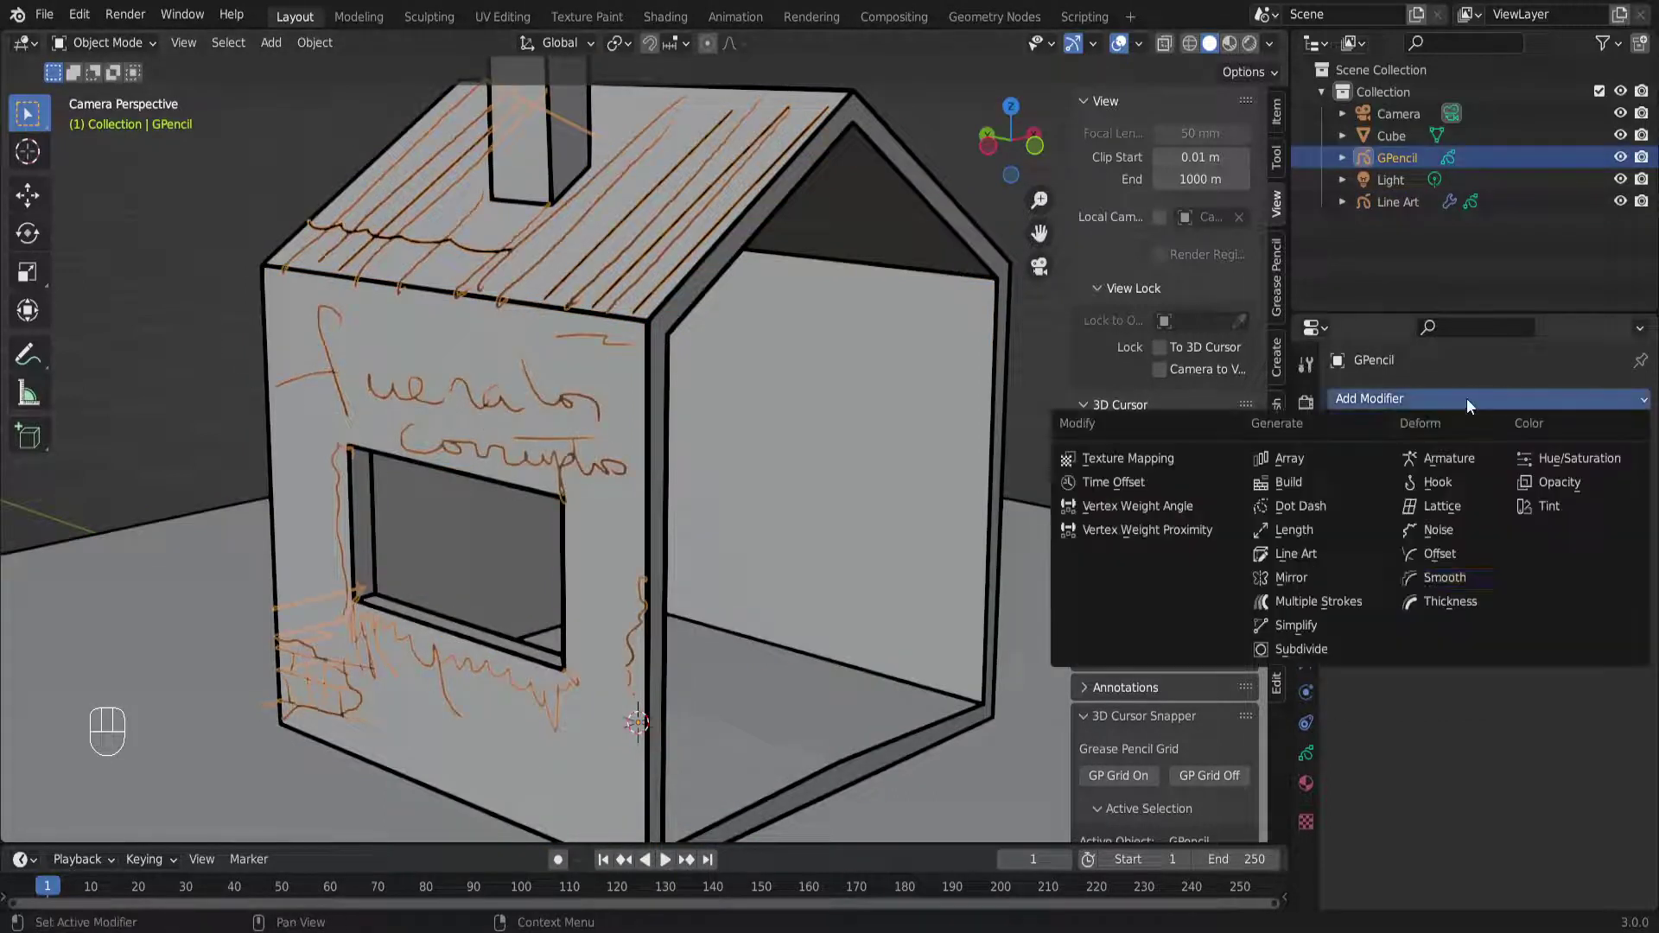
pyautogui.click(1438, 529)
pyautogui.scroll(3, 510, 459)
pyautogui.scroll(-3, 442, 456)
pyautogui.moveTo(443, 457); pyautogui.dragTo(534, 431, button='middle')
pyautogui.scroll(5, 476, 454)
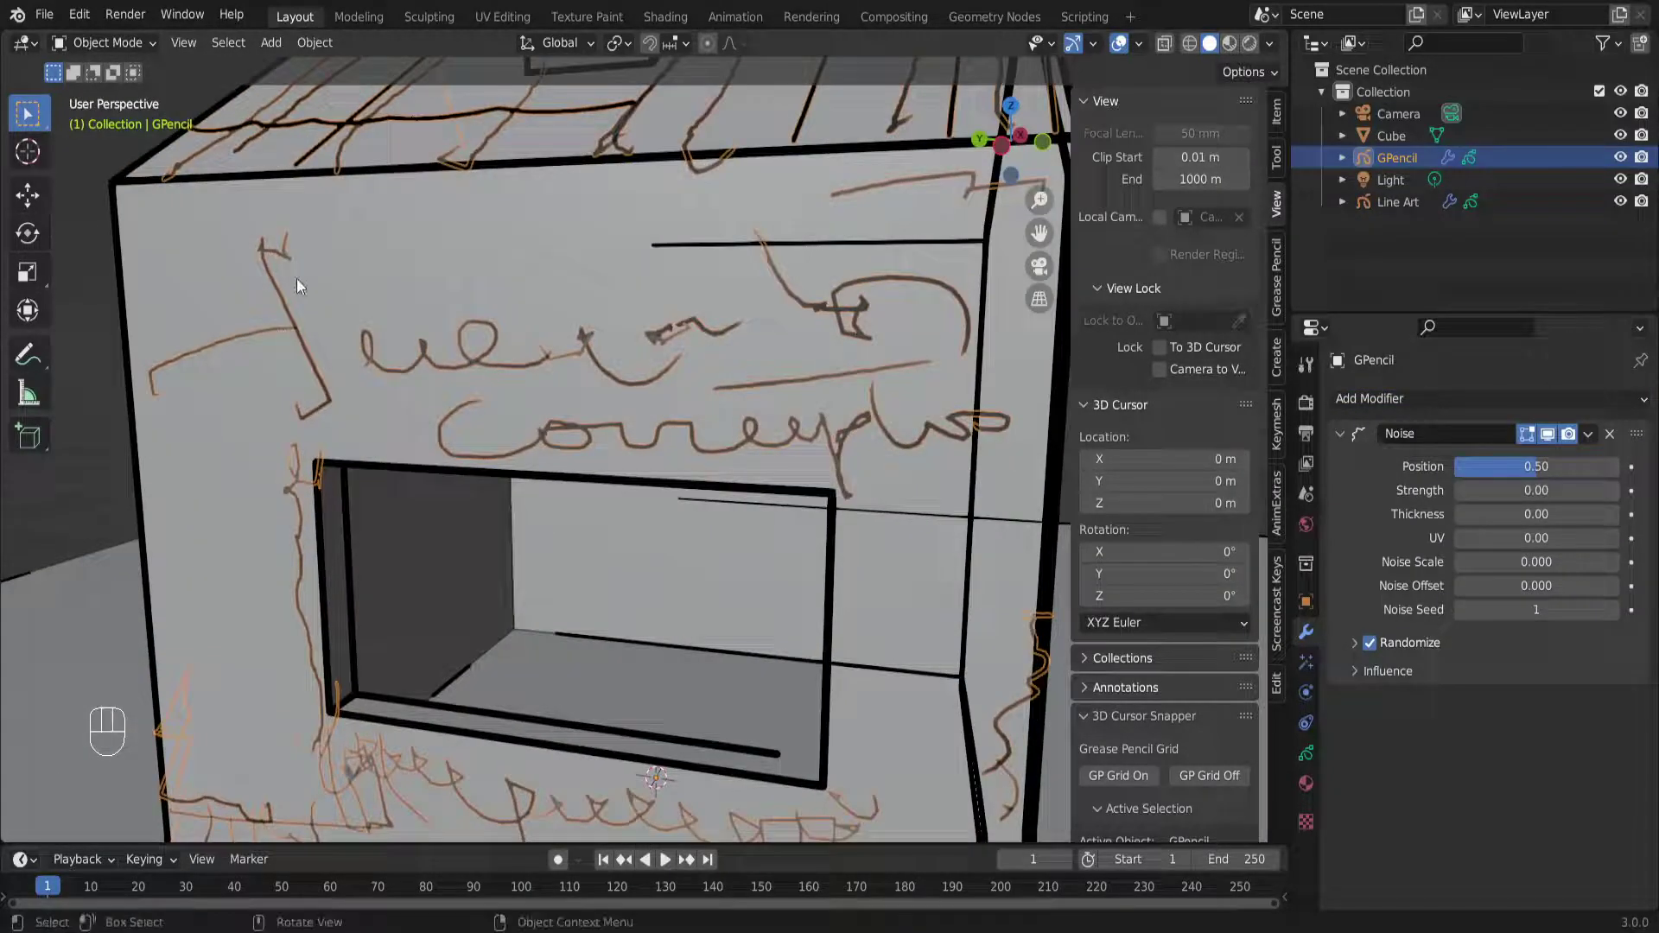
# Enter Edit Mode on the GPencil object and select all its stroke points to examine their density
pyautogui.click(110, 43)
pyautogui.click(106, 90)
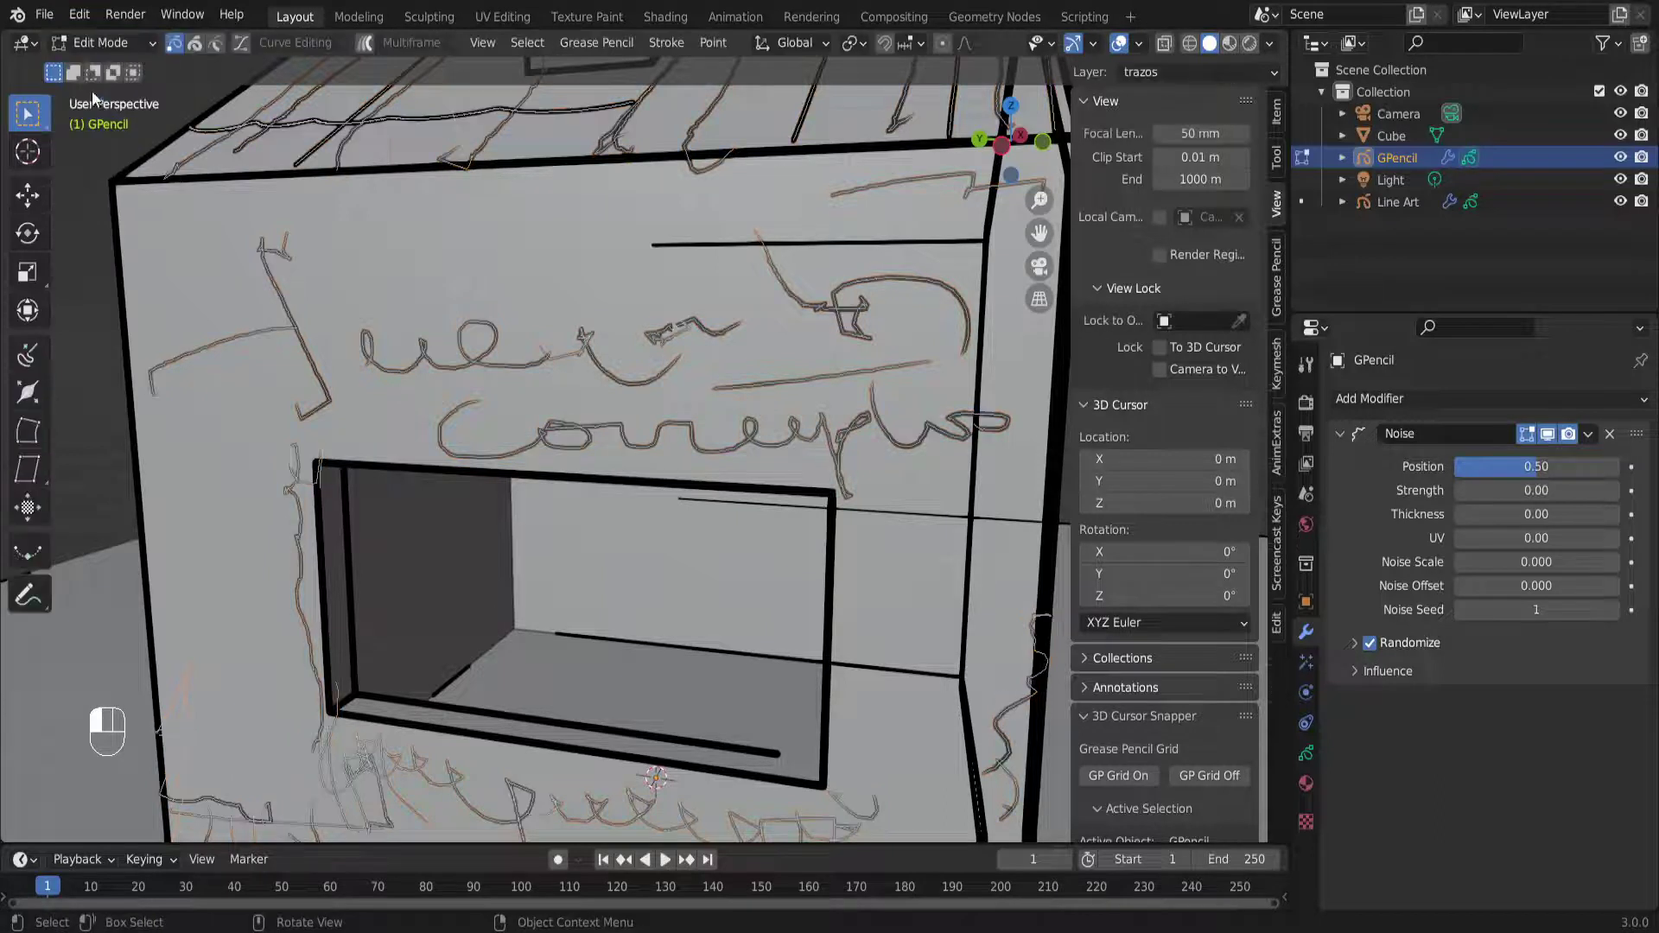
pyautogui.scroll(3, 267, 307)
pyautogui.press('a')
pyautogui.scroll(2, 455, 439)
pyautogui.scroll(-6, 714, 412)
pyautogui.moveTo(713, 412)
pyautogui.mouseDown(button='middle')
pyautogui.moveTo(654, 427)
pyautogui.moveTo(621, 376)
pyautogui.moveTo(602, 382)
pyautogui.mouseUp(button='middle')
pyautogui.scroll(-2, 621, 376)
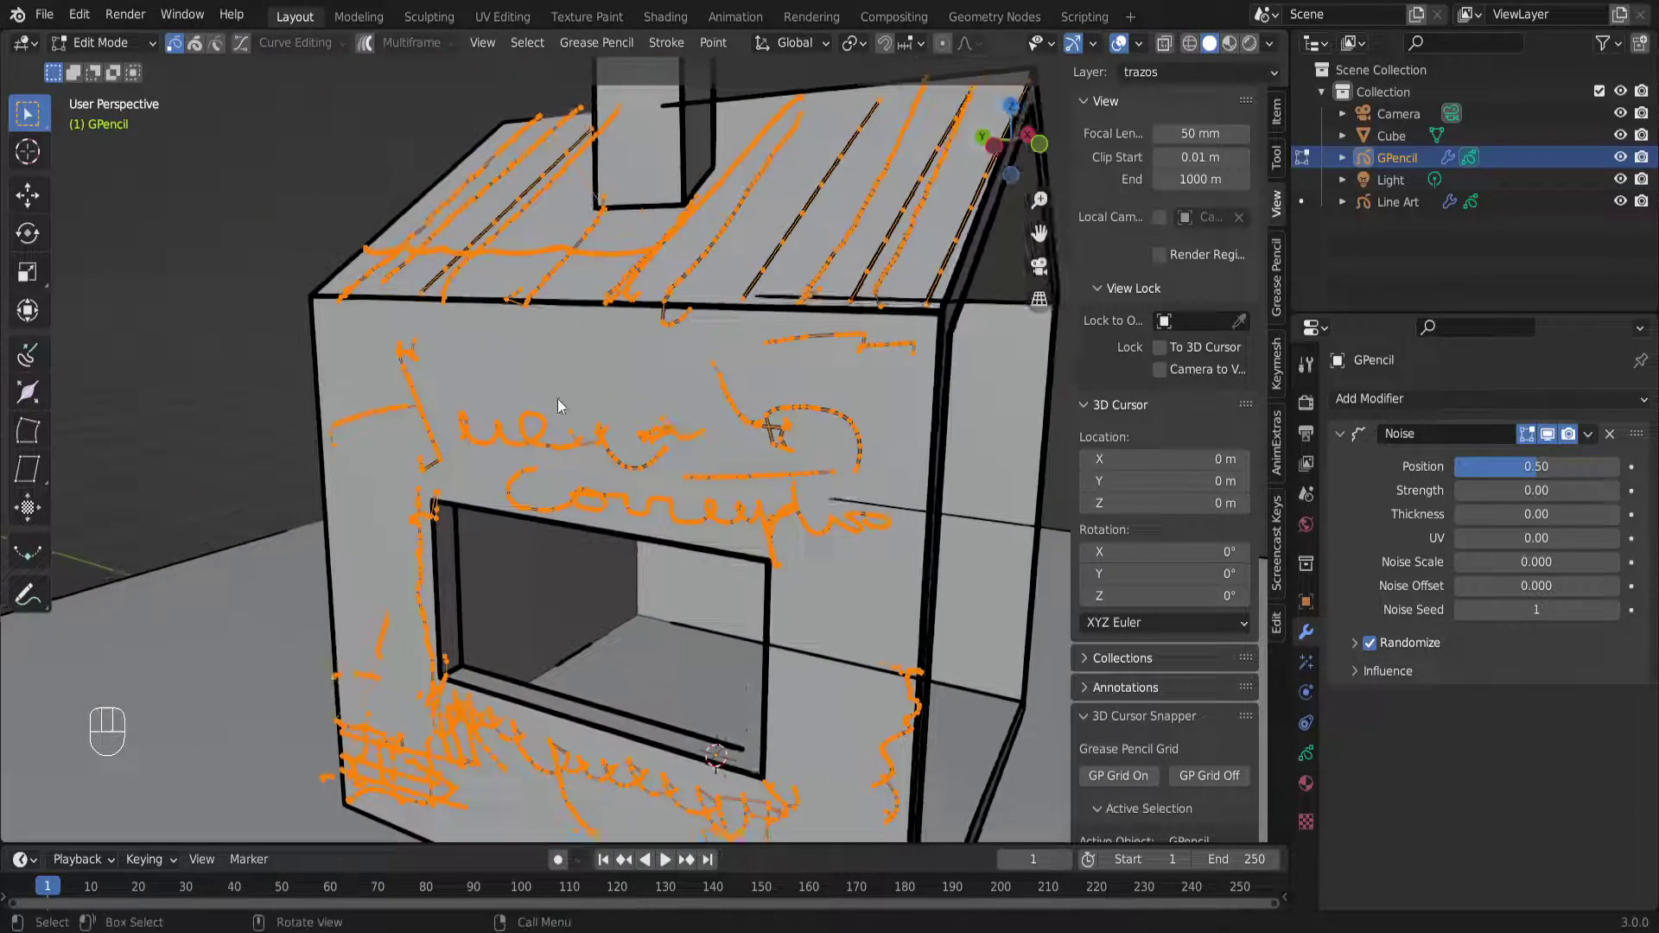
pyautogui.scroll(8, 602, 382)
pyautogui.scroll(-5, 535, 399)
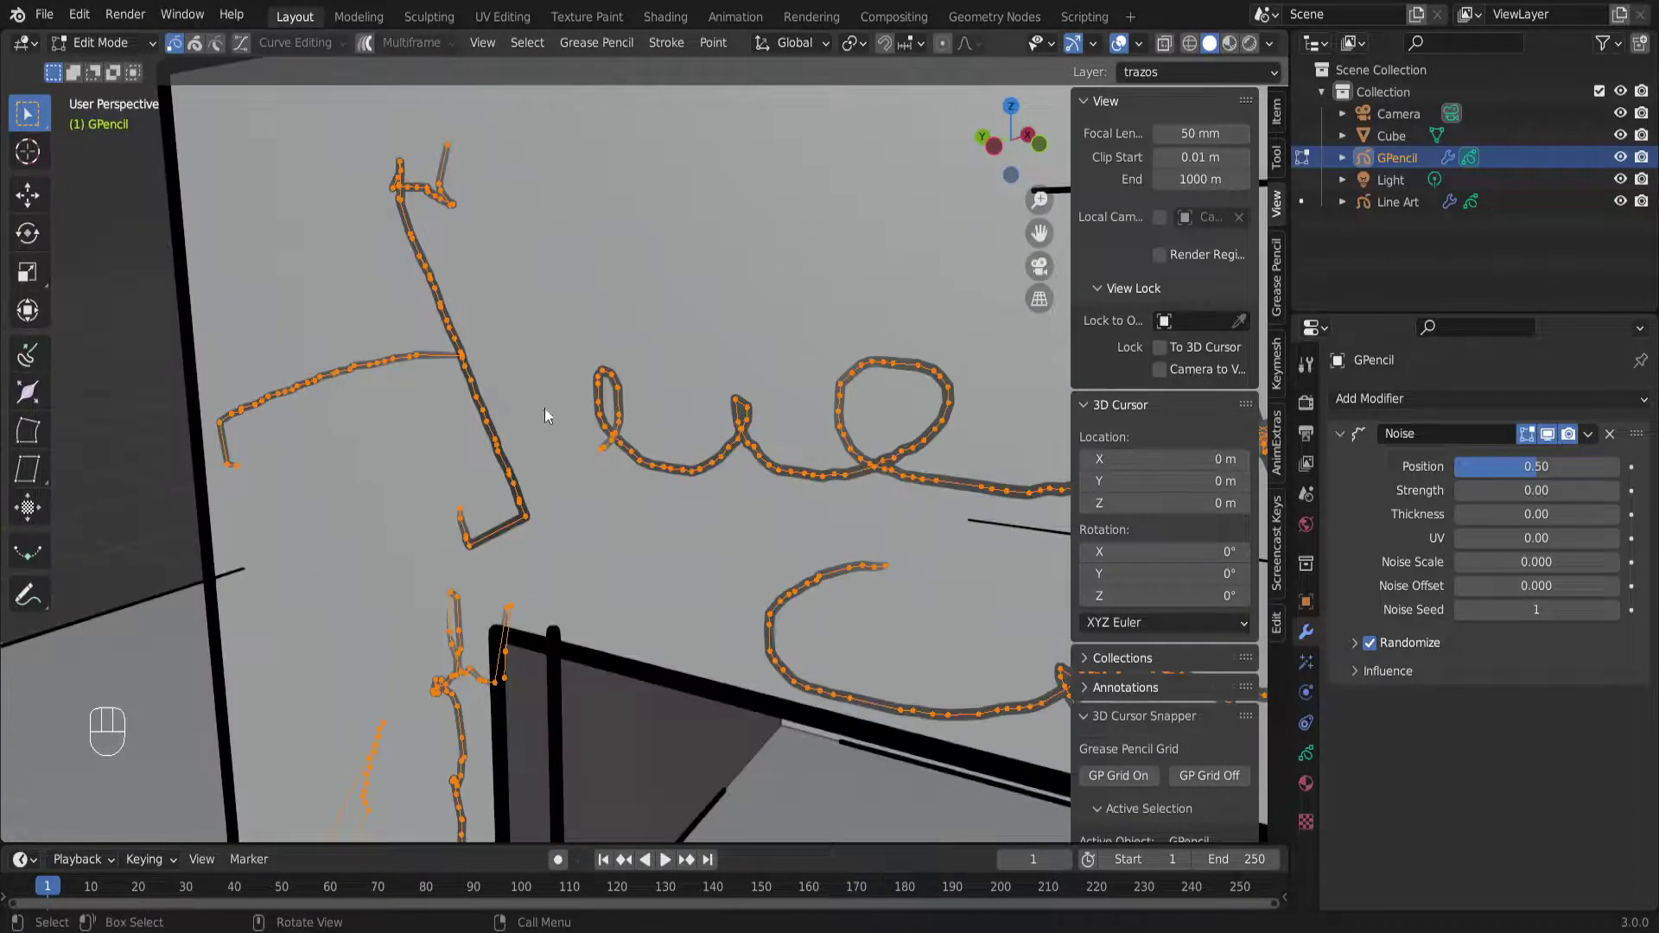
pyautogui.scroll(3, 523, 412)
# Select one point on the first loop of the handwritten lettering above the window and move it slightly
pyautogui.click(584, 367)
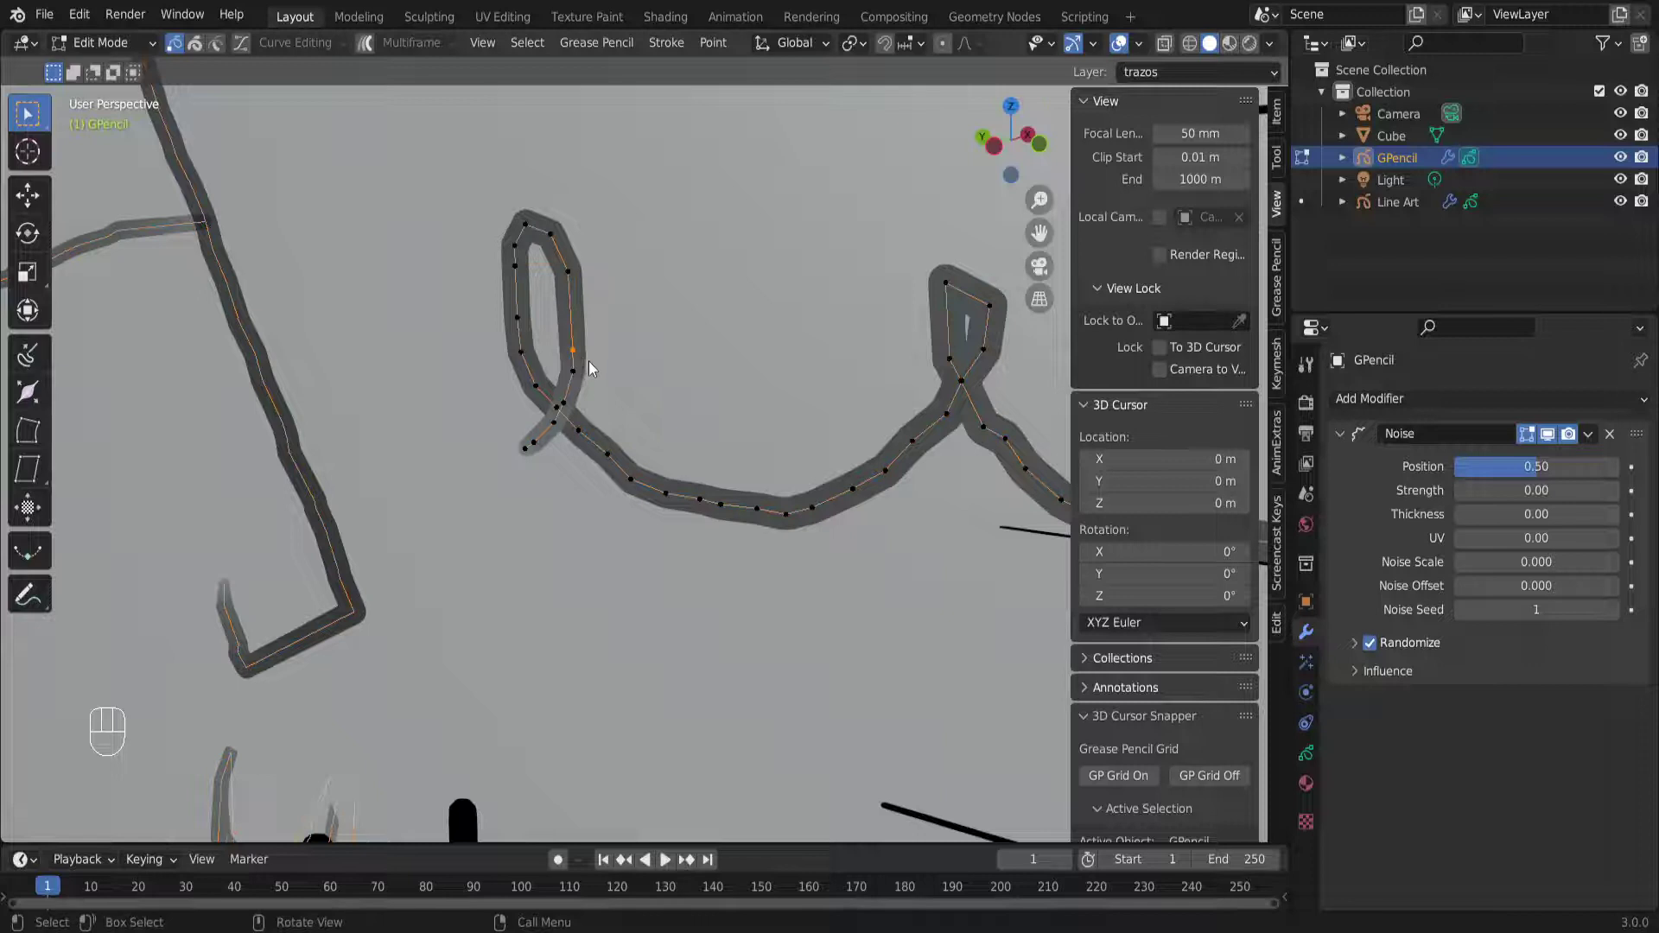
pyautogui.press('g')
pyautogui.click(573, 382)
pyautogui.scroll(-7, 590, 465)
pyautogui.scroll(-2, 452, 434)
pyautogui.moveTo(620, 462)
pyautogui.keyDown('shift'); pyautogui.mouseDown(button='middle')
pyautogui.moveTo(451, 433)
pyautogui.moveTo(549, 434)
pyautogui.moveTo(468, 441)
pyautogui.moveTo(513, 399)
pyautogui.moveTo(453, 411)
pyautogui.moveTo(502, 416)
pyautogui.mouseUp(button='middle'); pyautogui.keyUp('shift')
pyautogui.scroll(5, 514, 398)
pyautogui.keyDown('shift'); pyautogui.moveTo(502, 417); pyautogui.dragTo(534, 457, button='middle'); pyautogui.keyUp('shift')
pyautogui.moveTo(534, 456)
pyautogui.mouseDown(button='middle')
pyautogui.moveTo(517, 470)
pyautogui.moveTo(571, 443)
pyautogui.mouseUp(button='middle')
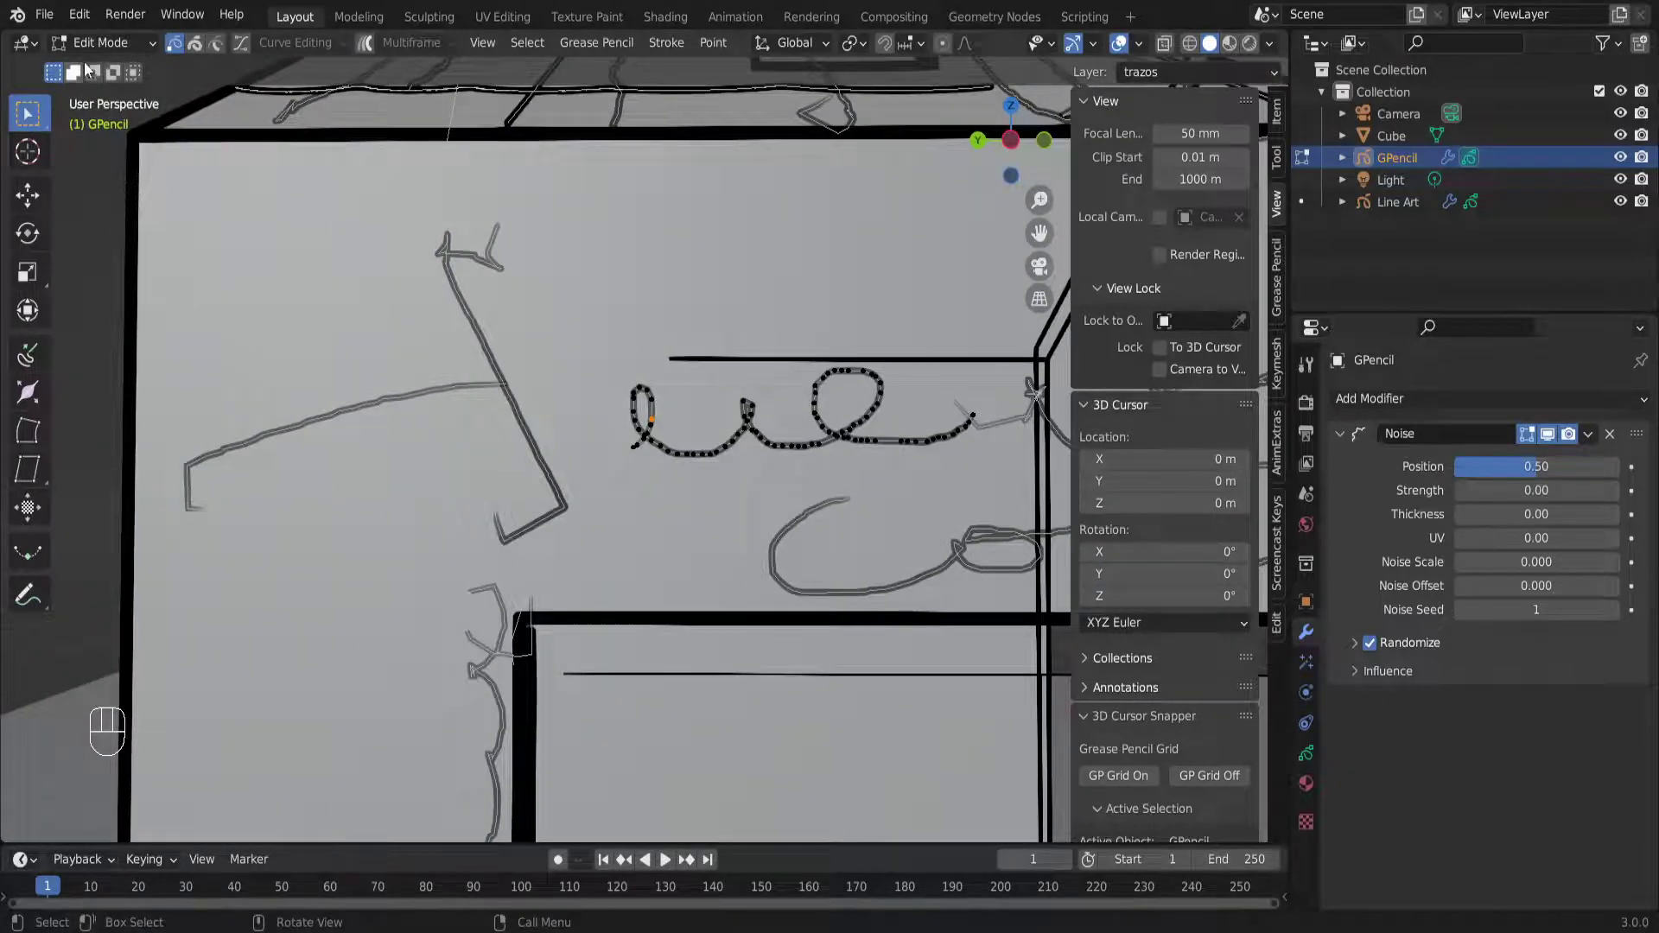
# Switch the GPencil object to Sculpt Mode and smooth the start of the handwritten lettering and the nearby curved stroke with the Smooth brush
pyautogui.click(104, 43)
pyautogui.click(104, 44)
pyautogui.click(100, 51)
pyautogui.click(96, 115)
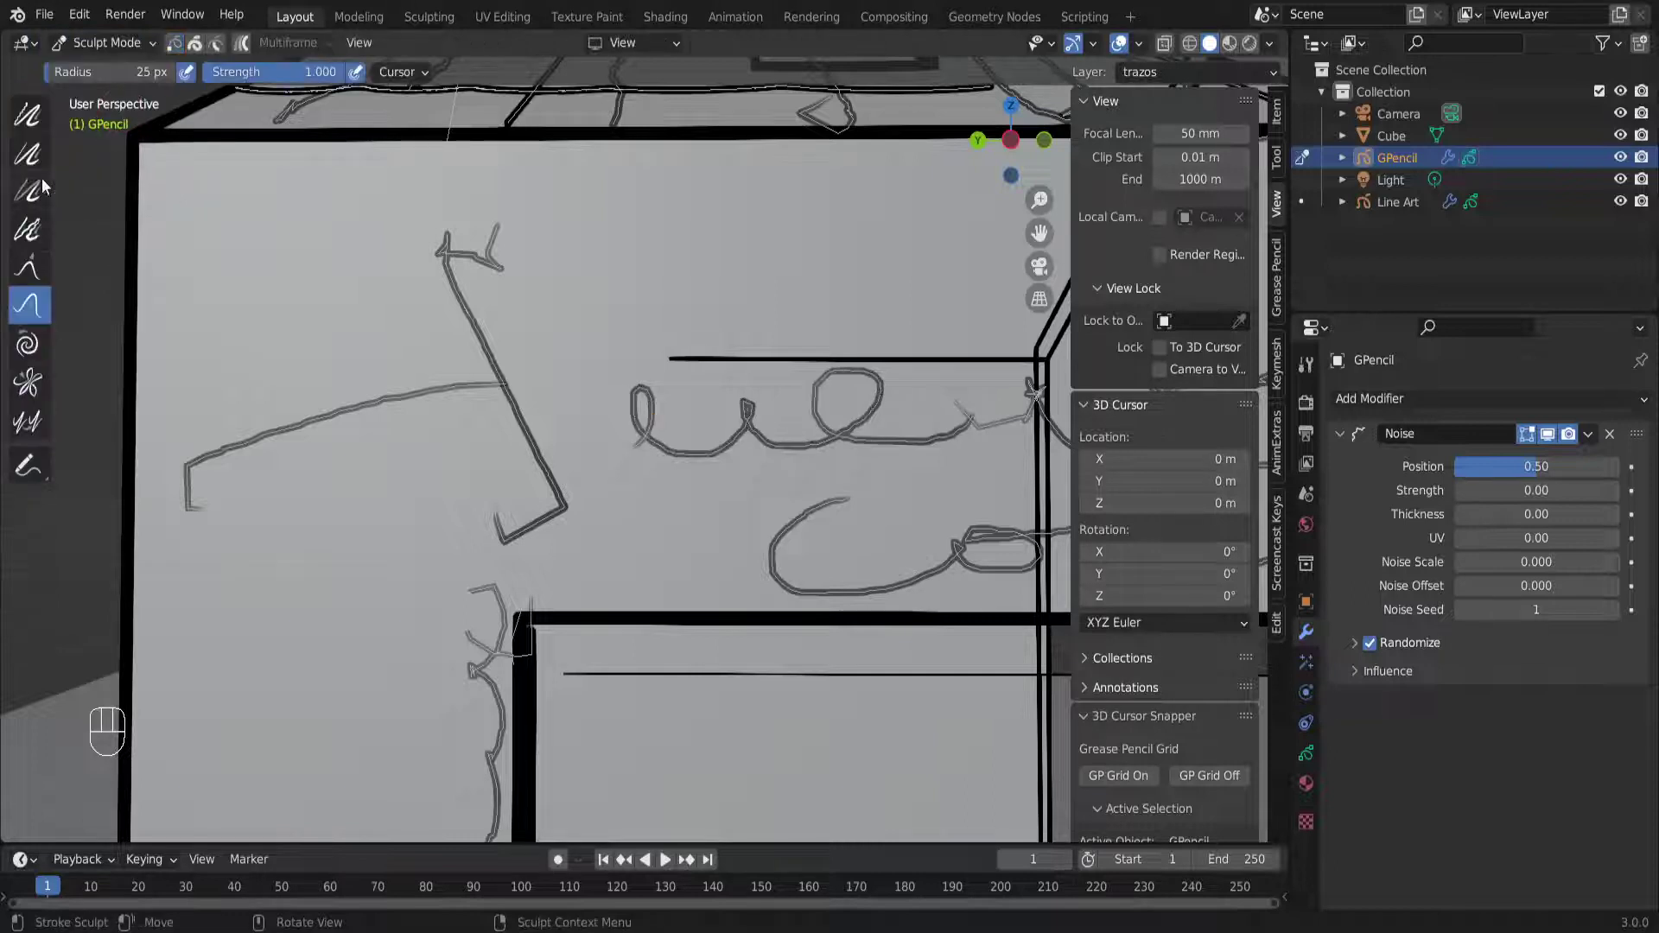
pyautogui.click(28, 121)
pyautogui.moveTo(644, 441)
pyautogui.mouseDown()
pyautogui.moveTo(646, 427)
pyautogui.moveTo(728, 444)
pyautogui.mouseUp()
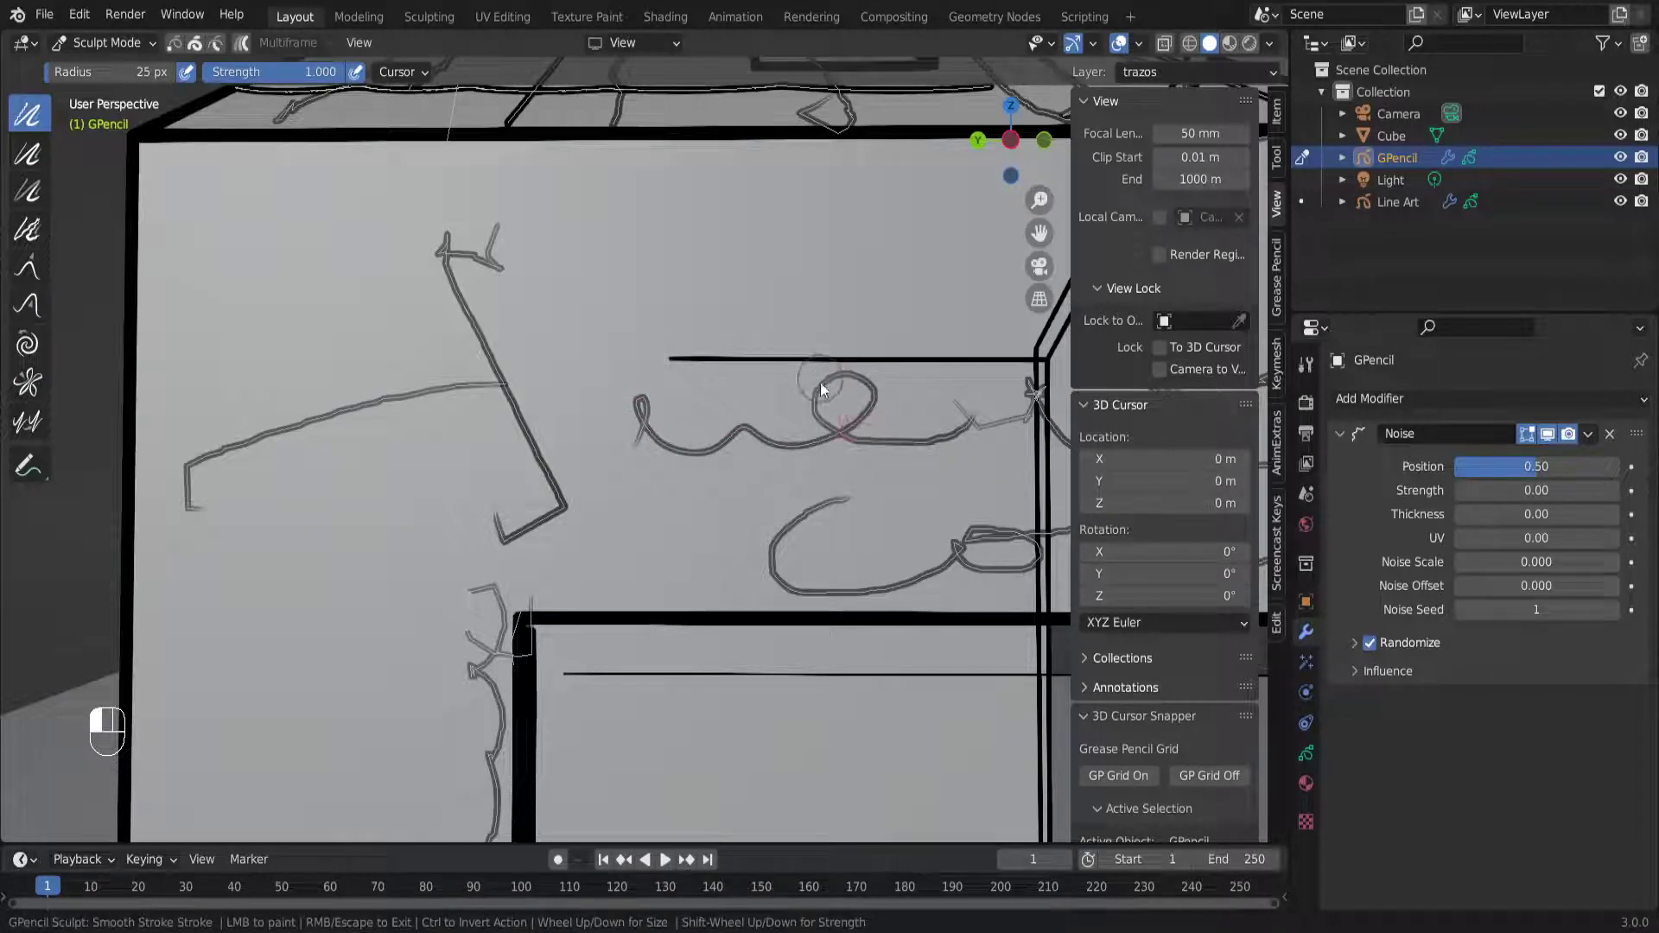
pyautogui.moveTo(935, 449); pyautogui.dragTo(977, 425)
pyautogui.moveTo(845, 503); pyautogui.dragTo(778, 539)
pyautogui.moveTo(870, 588); pyautogui.dragTo(959, 550)
pyautogui.moveTo(495, 386); pyautogui.dragTo(455, 393)
pyautogui.moveTo(217, 443); pyautogui.dragTo(406, 407)
# Smooth the continuation of both lettering lines above the window with the Smooth brush
pyautogui.scroll(-7, 486, 479)
pyautogui.keyDown('shift'); pyautogui.moveTo(583, 497); pyautogui.dragTo(432, 484, button='middle'); pyautogui.keyUp('shift')
pyautogui.scroll(7, 697, 508)
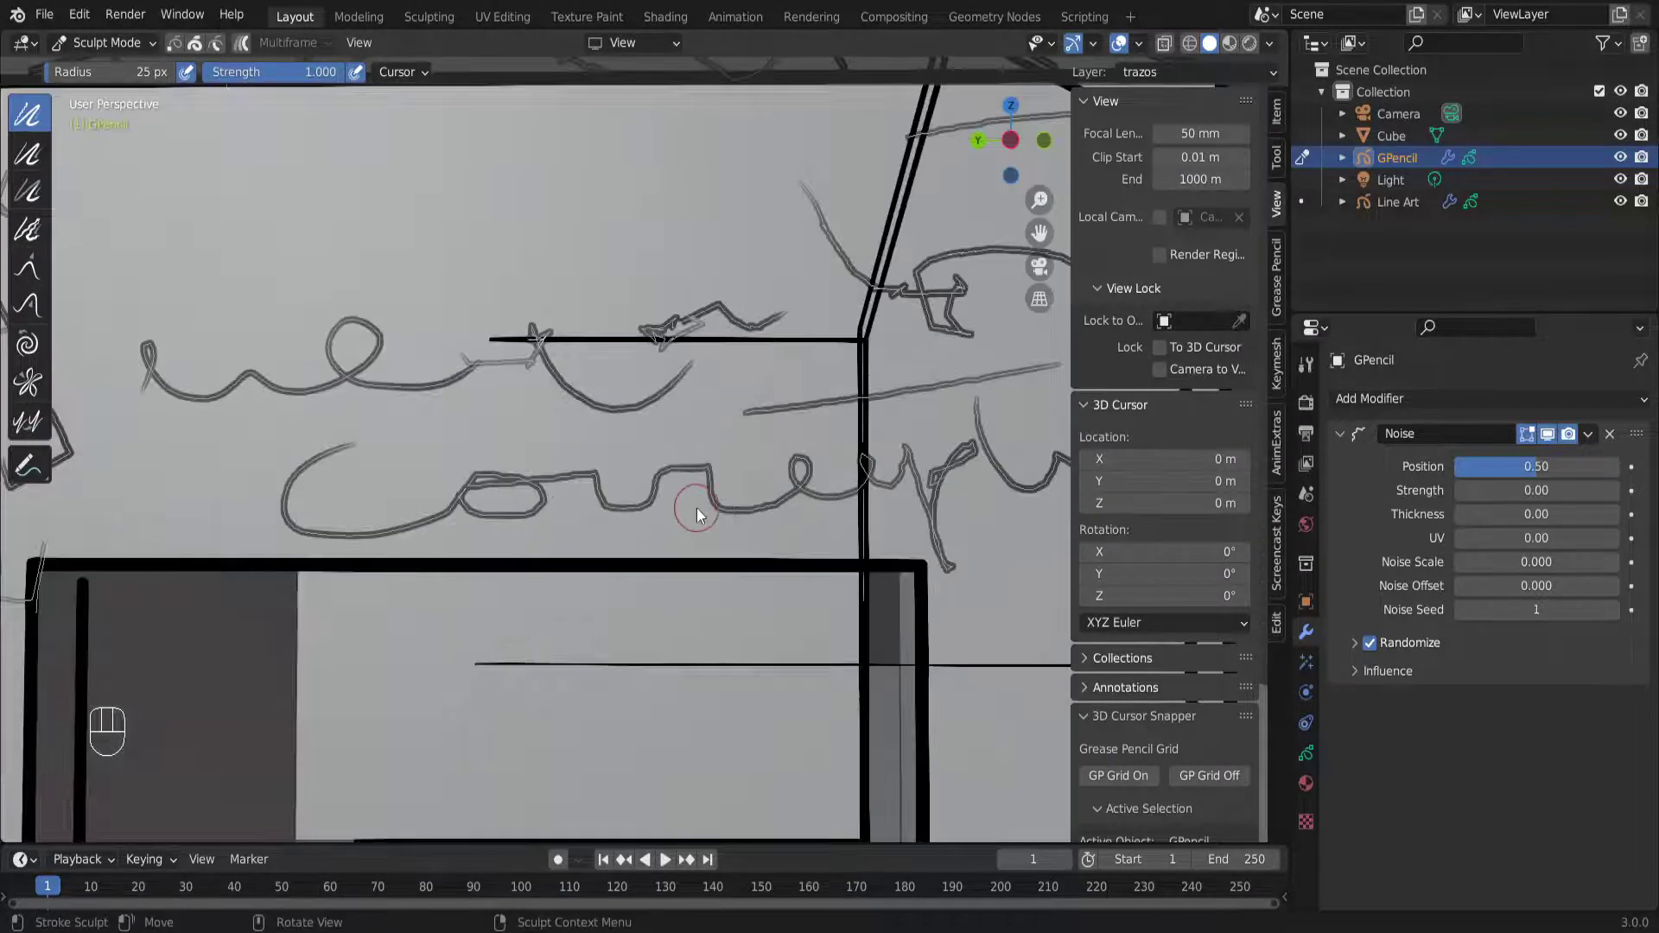
pyautogui.scroll(1, 697, 514)
pyautogui.moveTo(384, 511)
pyautogui.mouseDown()
pyautogui.moveTo(542, 479)
pyautogui.moveTo(396, 500)
pyautogui.moveTo(358, 453)
pyautogui.mouseUp()
pyautogui.moveTo(370, 309)
pyautogui.mouseDown()
pyautogui.moveTo(496, 344)
pyautogui.moveTo(681, 358)
pyautogui.moveTo(695, 333)
pyautogui.mouseUp()
pyautogui.moveTo(698, 266)
pyautogui.mouseDown()
pyautogui.moveTo(684, 250)
pyautogui.moveTo(702, 245)
pyautogui.mouseUp()
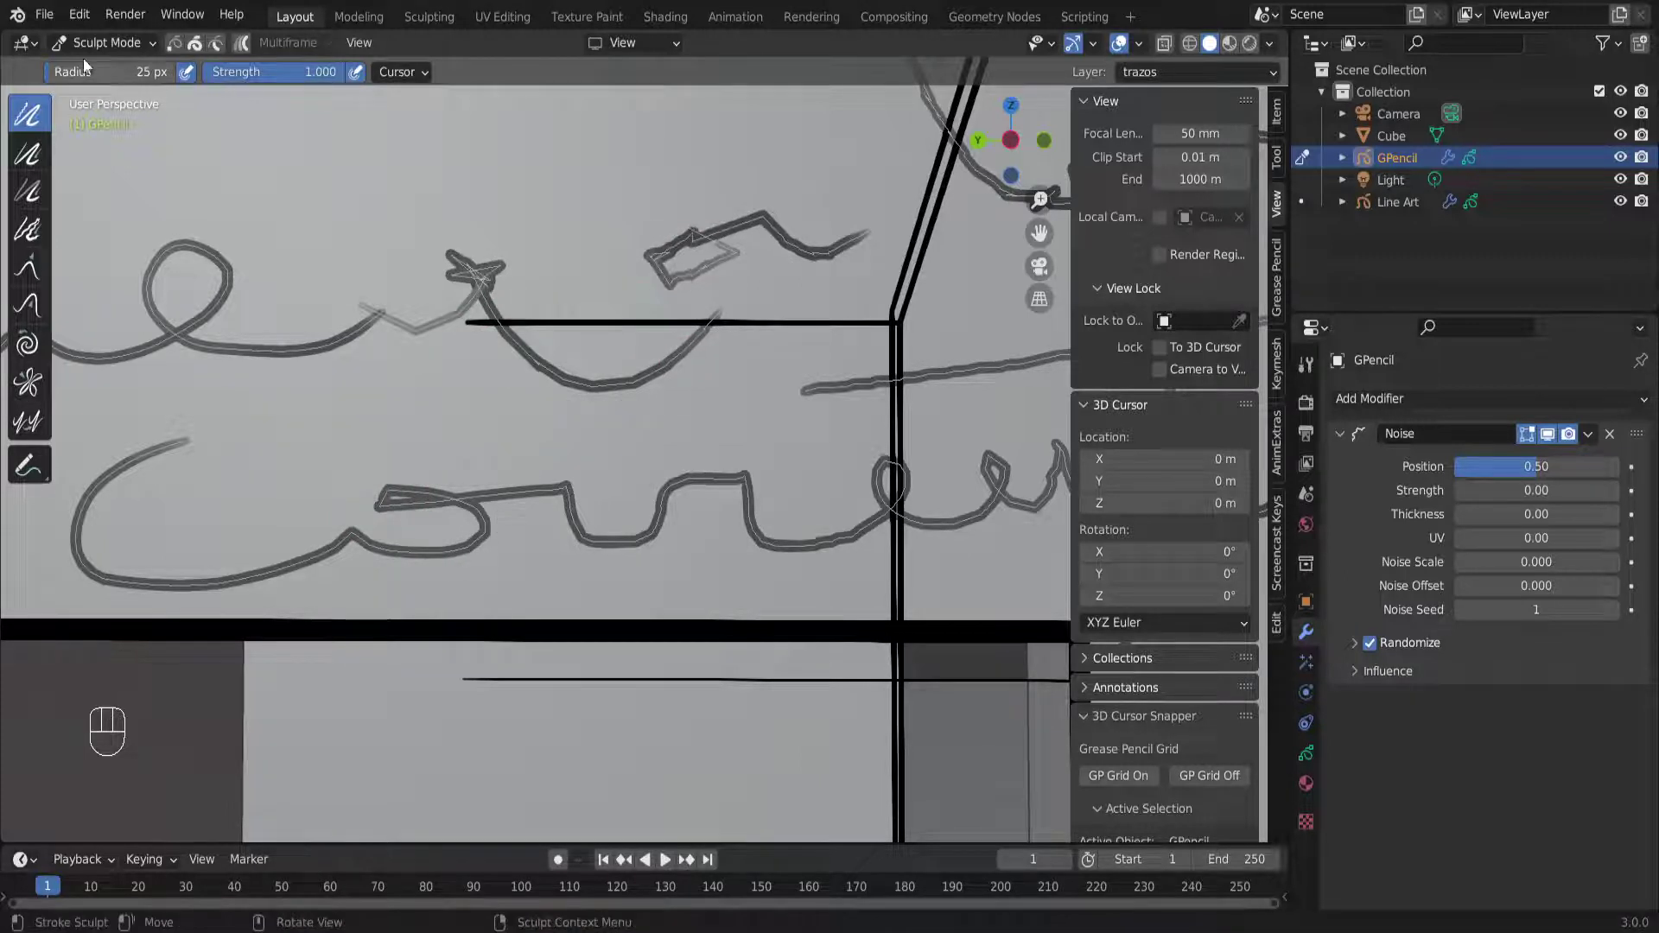
# Roughen the upper lettering line with the Randomize brush and undo the last pass
pyautogui.click(28, 268)
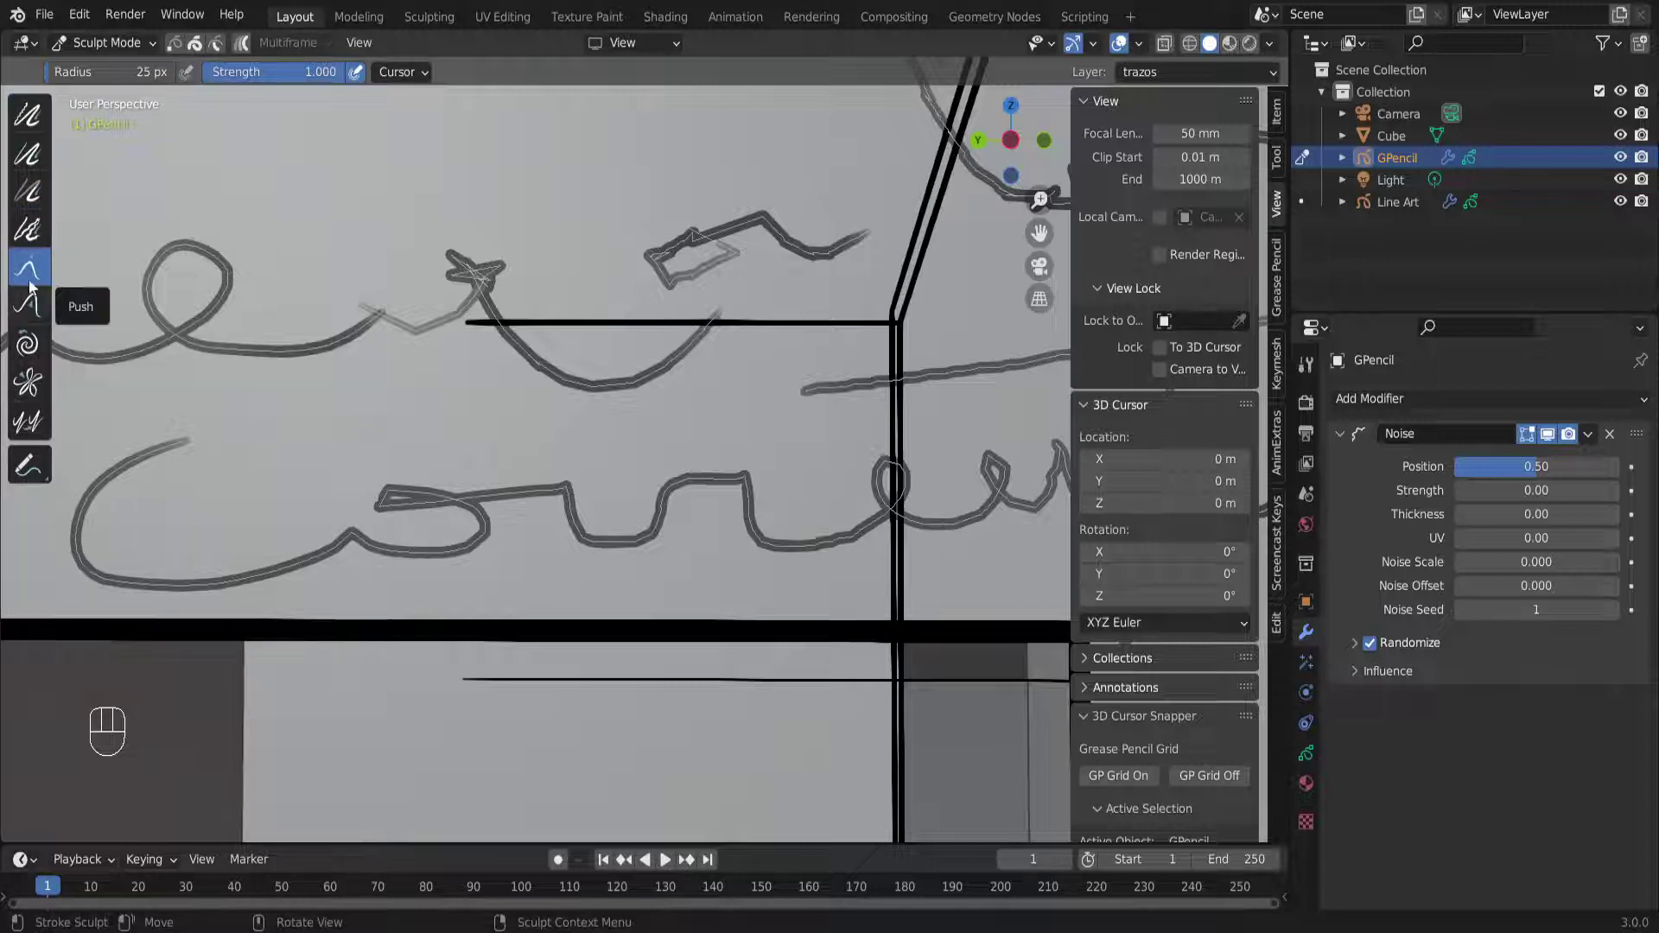
pyautogui.click(42, 231)
pyautogui.moveTo(230, 333)
pyautogui.mouseDown()
pyautogui.moveTo(270, 359)
pyautogui.moveTo(211, 360)
pyautogui.moveTo(555, 367)
pyautogui.moveTo(661, 562)
pyautogui.moveTo(690, 489)
pyautogui.mouseUp()
pyautogui.hotkey('ctrl', 'z')
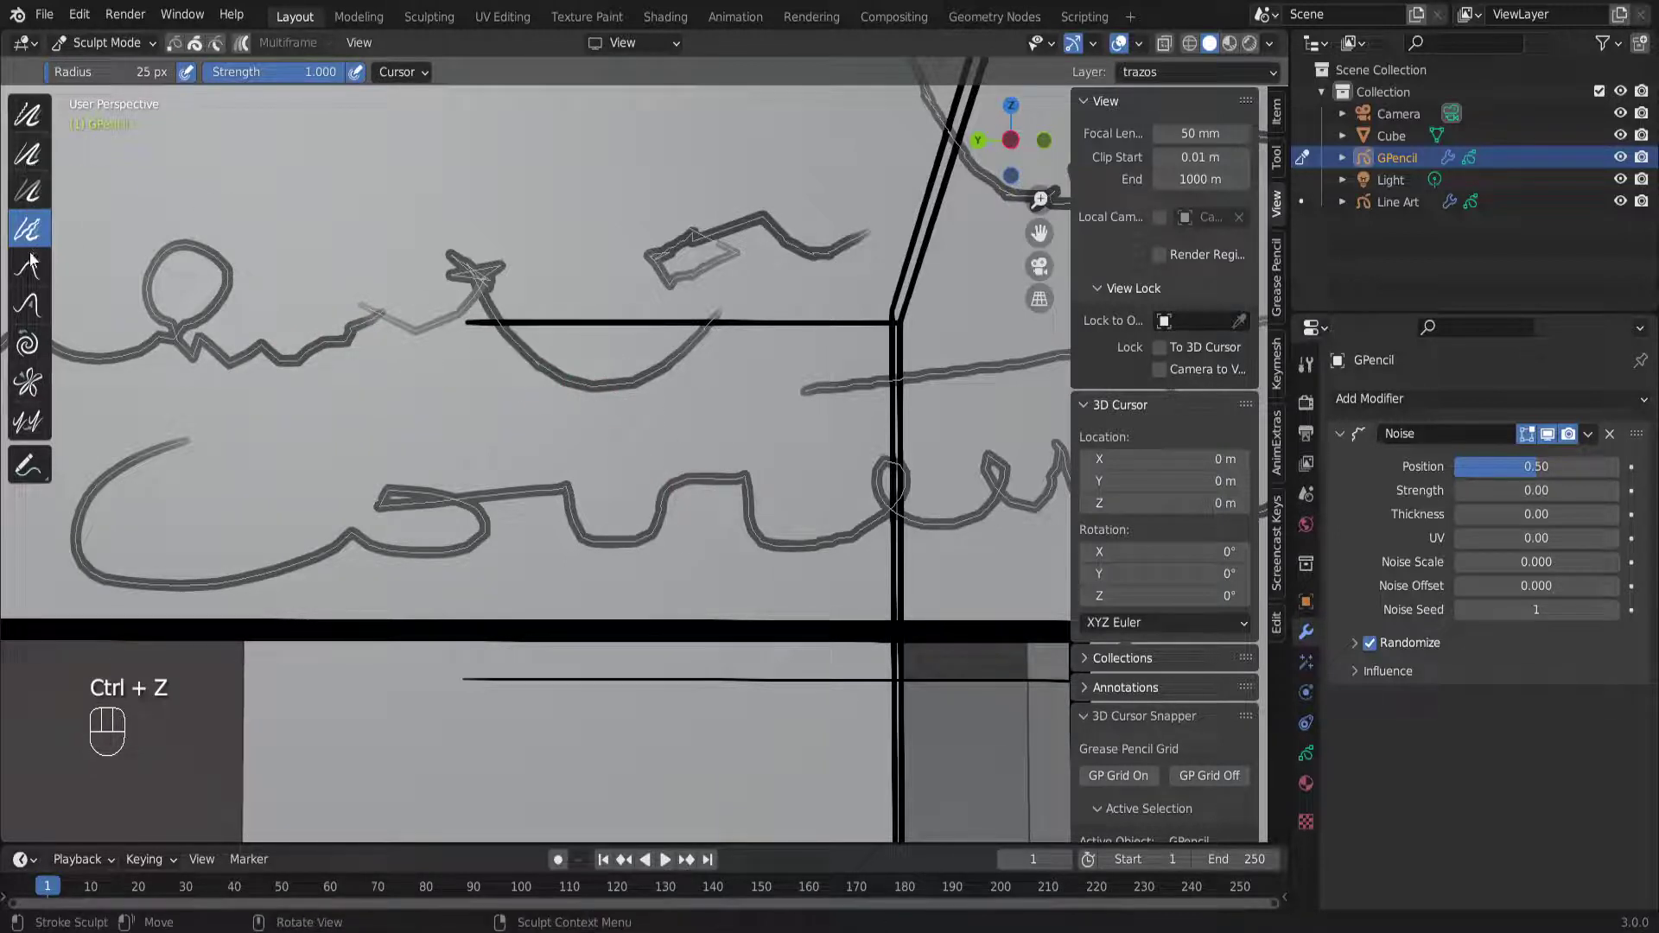
pyautogui.click(102, 42)
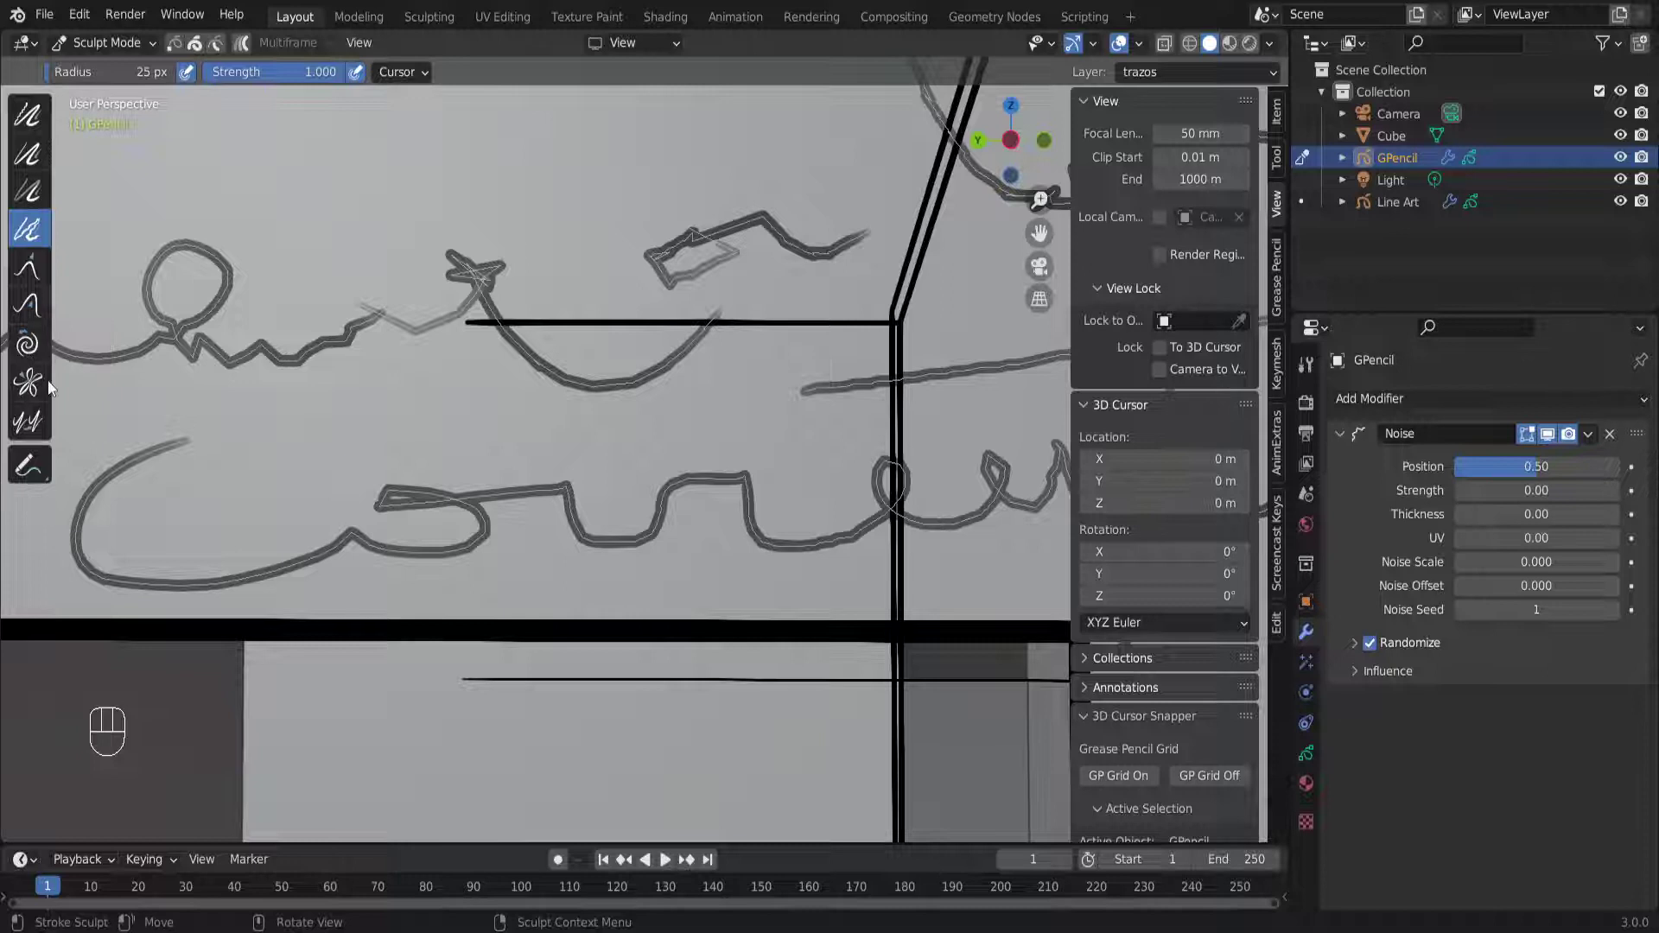
pyautogui.scroll(-3, 439, 375)
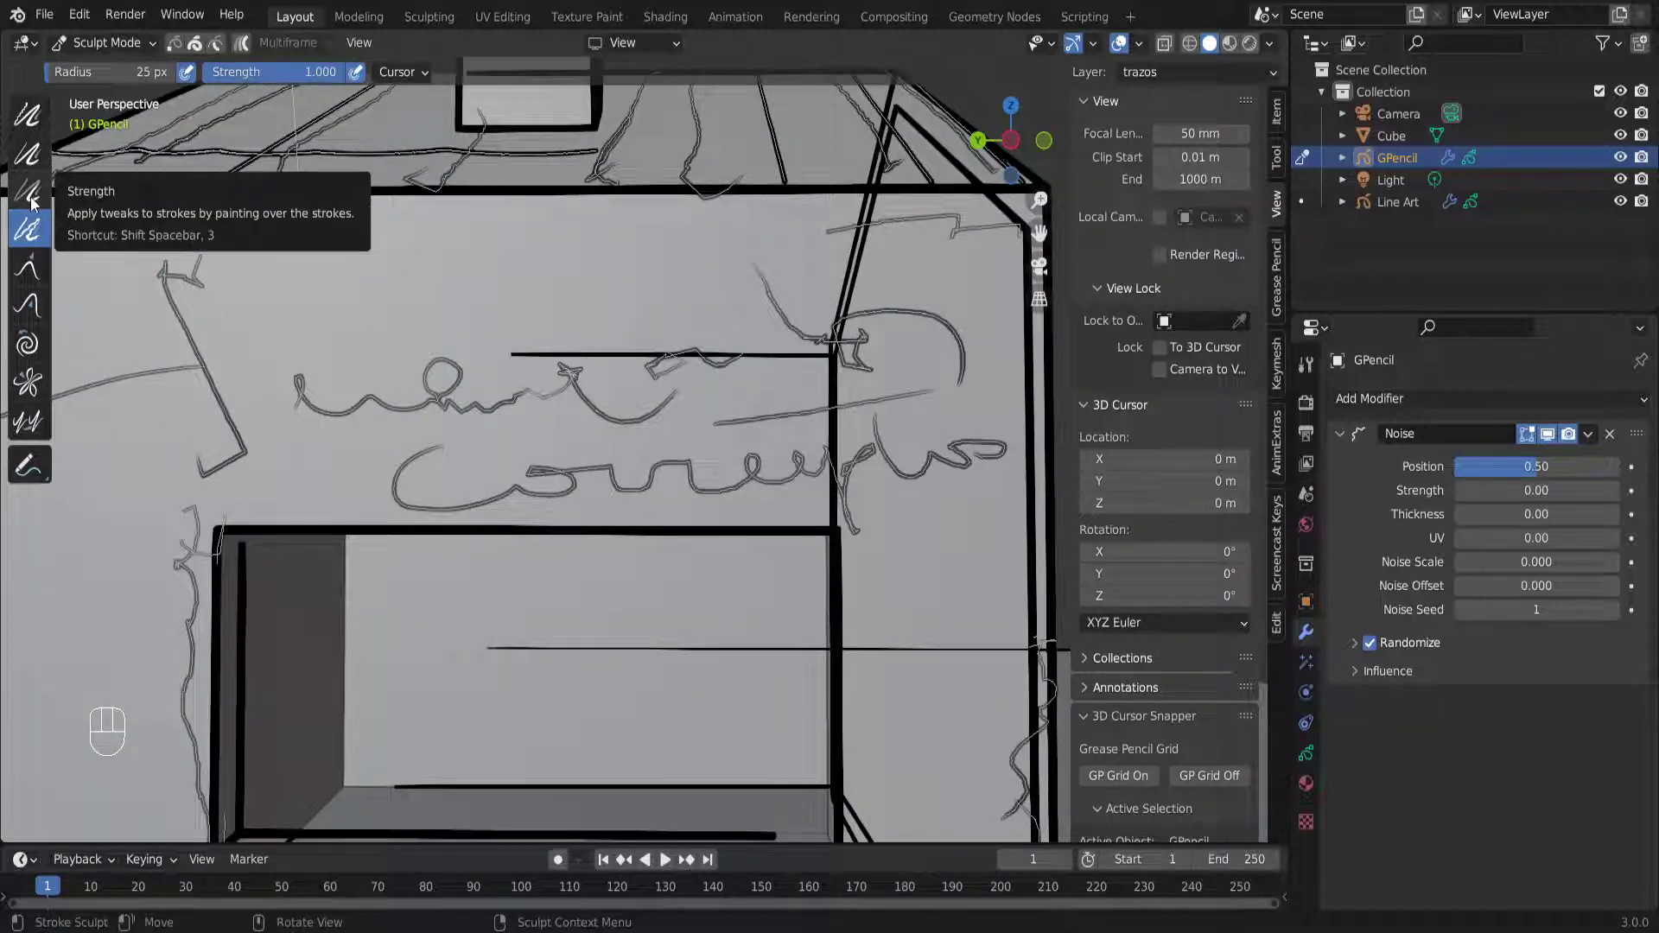
# Thicken the upper lettering line and the long angled stroke beside it with the Thickness brush
pyautogui.click(28, 154)
pyautogui.moveTo(427, 391)
pyautogui.mouseDown()
pyautogui.moveTo(511, 334)
pyautogui.moveTo(314, 426)
pyautogui.moveTo(309, 376)
pyautogui.moveTo(288, 396)
pyautogui.mouseUp()
pyautogui.moveTo(208, 363)
pyautogui.mouseDown()
pyautogui.moveTo(226, 408)
pyautogui.moveTo(209, 332)
pyautogui.moveTo(230, 472)
pyautogui.moveTo(247, 439)
pyautogui.mouseUp()
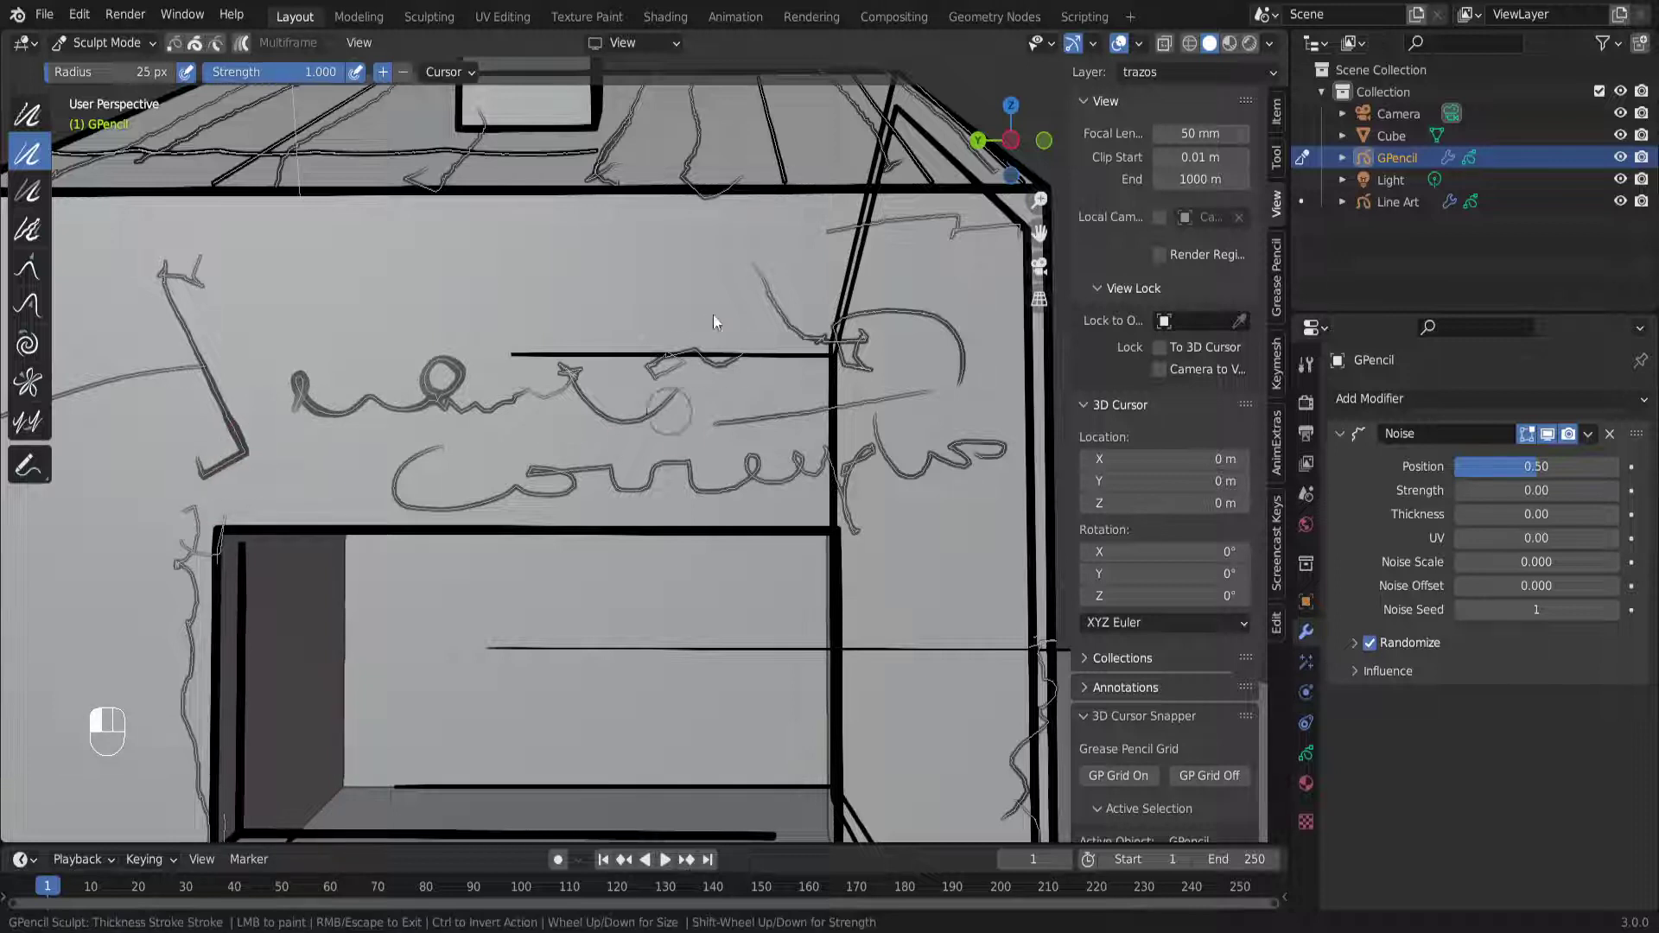
pyautogui.moveTo(583, 455)
pyautogui.mouseDown()
pyautogui.moveTo(608, 417)
pyautogui.moveTo(671, 447)
pyautogui.moveTo(583, 404)
pyautogui.moveTo(661, 417)
pyautogui.mouseUp()
pyautogui.moveTo(513, 412); pyautogui.dragTo(527, 391)
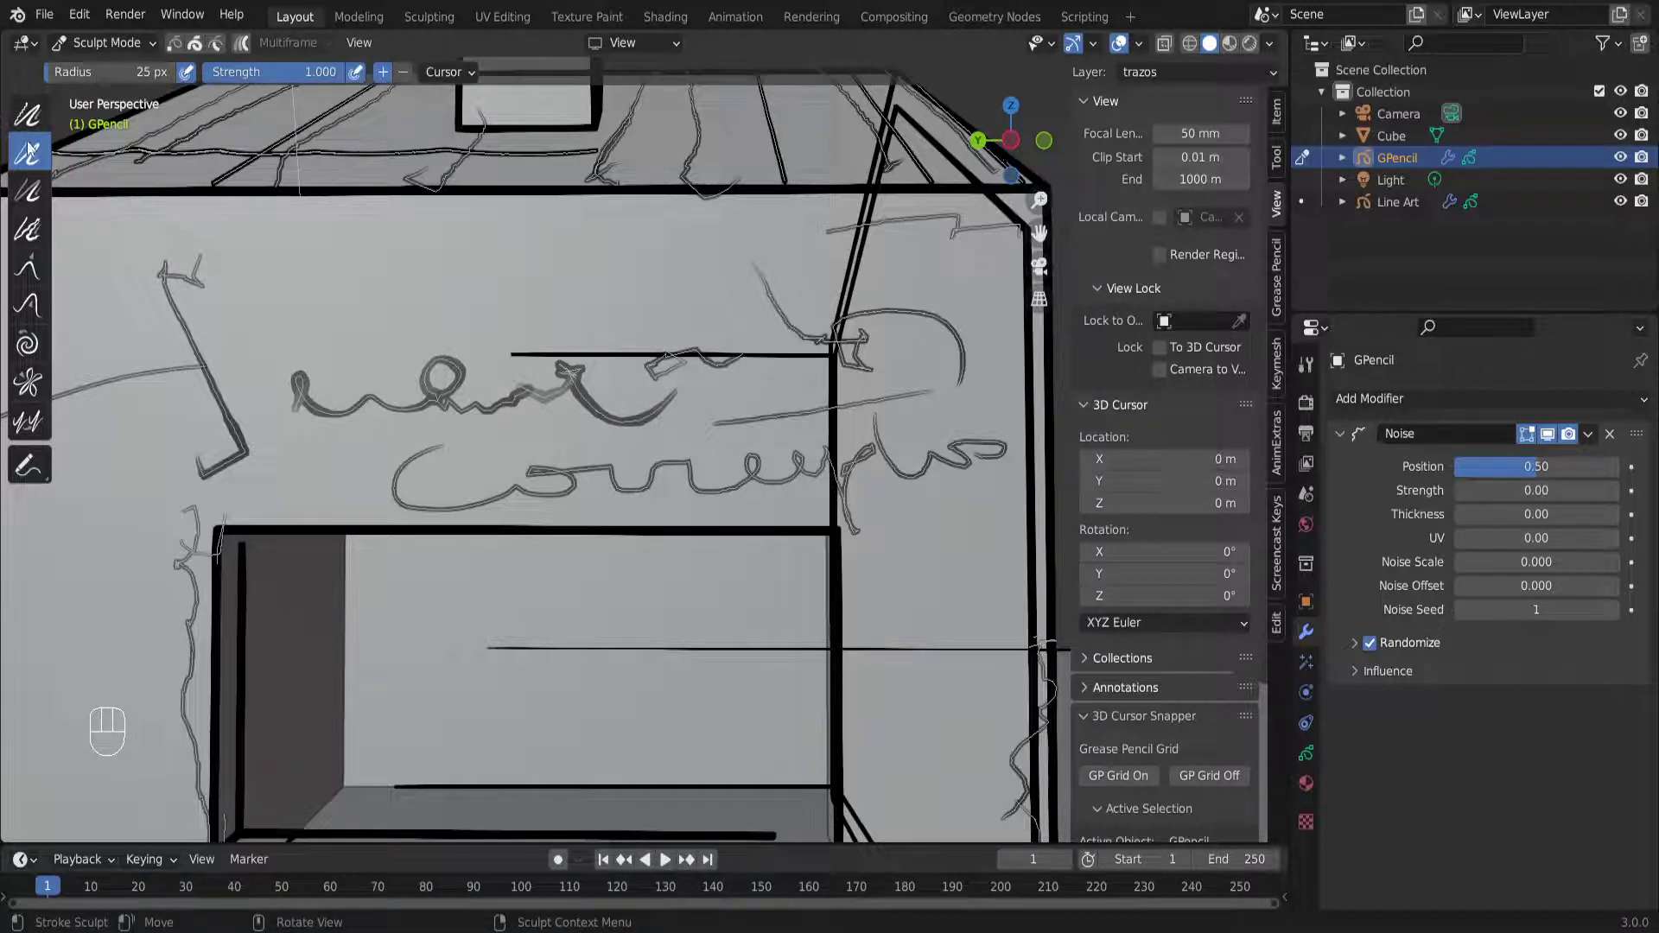
# Smooth the curved lettering tail and a wavy roof stroke with the Smooth brush, undoing the last passes on the roof
pyautogui.click(26, 115)
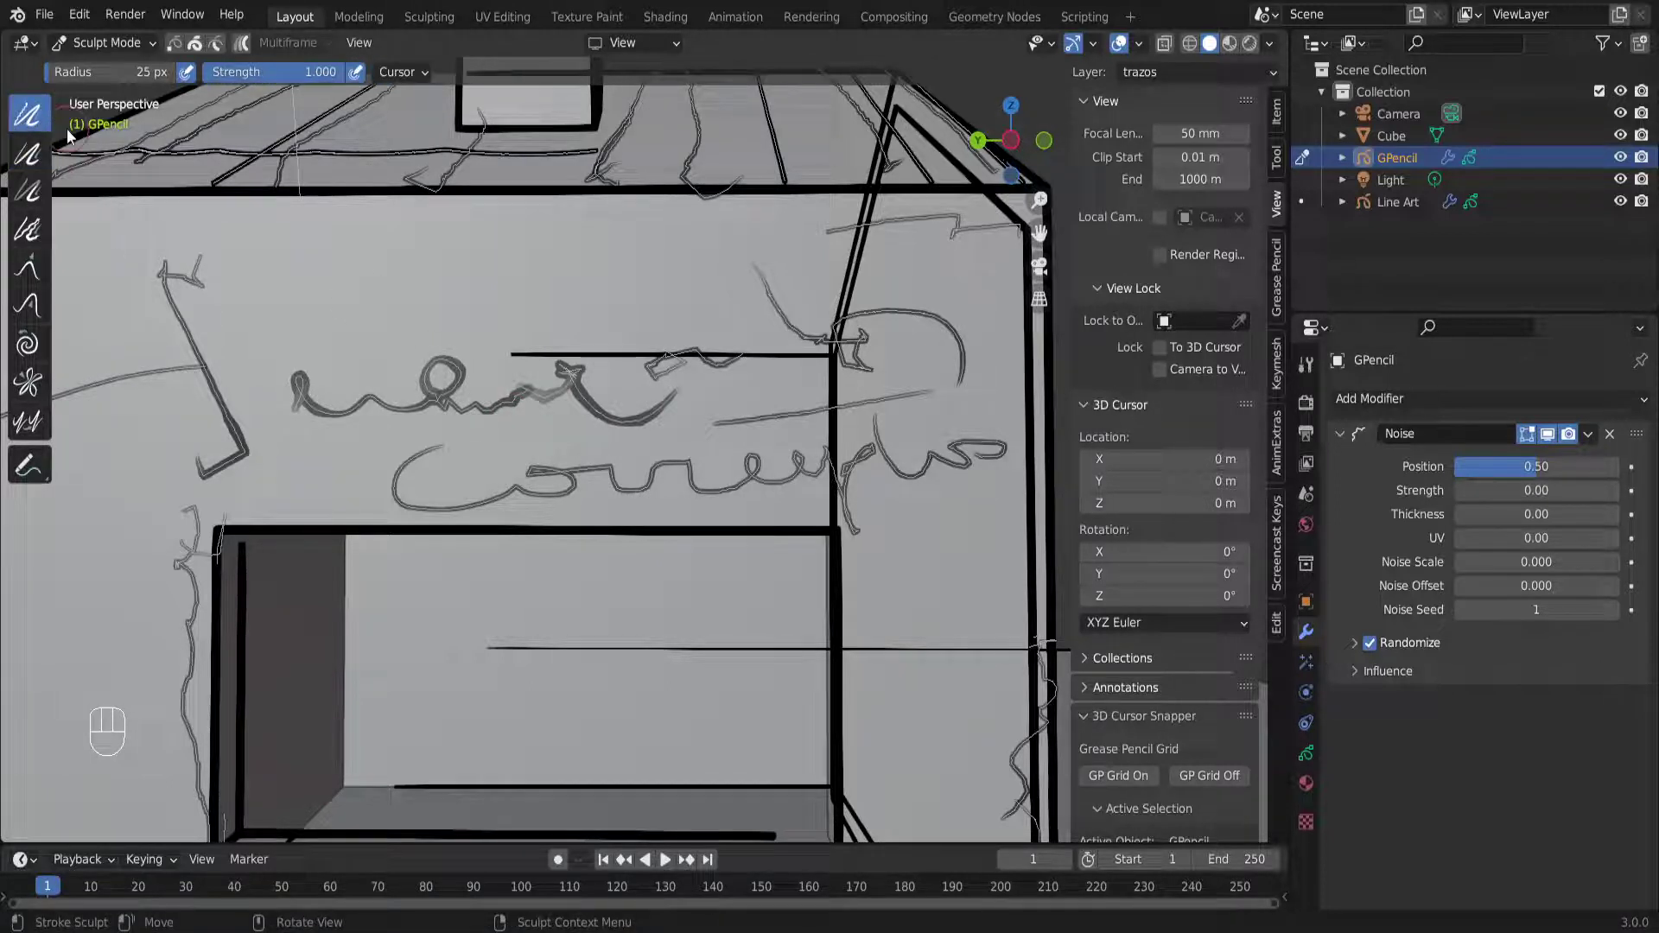
pyautogui.moveTo(583, 390); pyautogui.dragTo(681, 406)
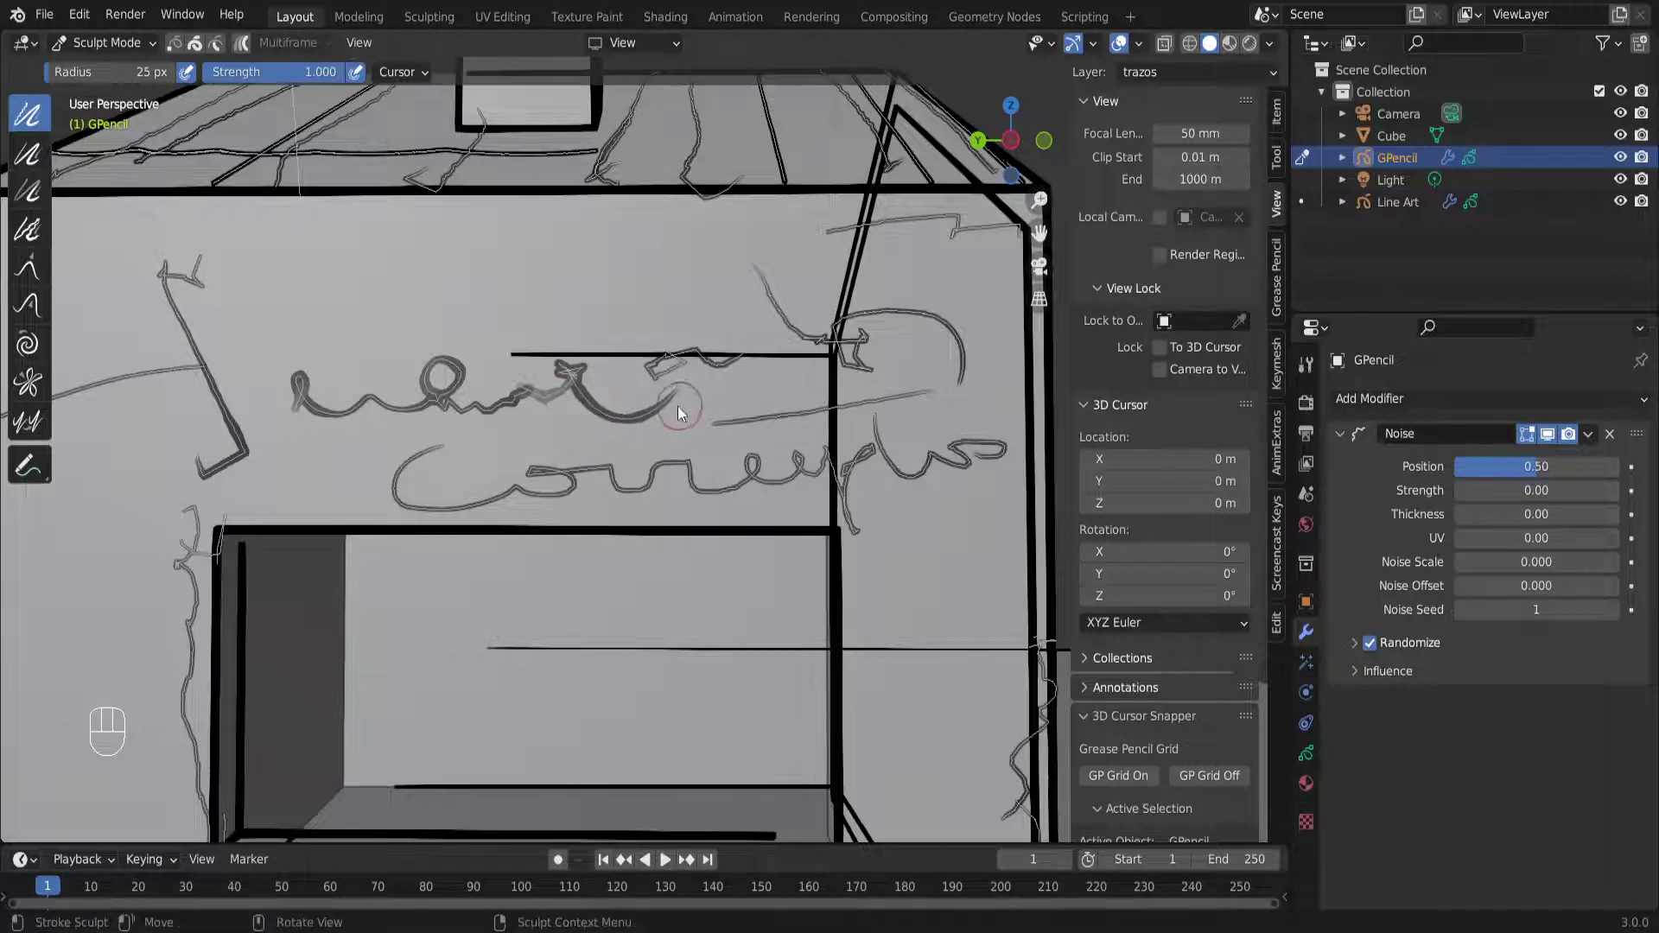
pyautogui.moveTo(652, 389); pyautogui.dragTo(533, 447, button='middle')
pyautogui.scroll(-5, 545, 487)
pyautogui.scroll(5, 629, 427)
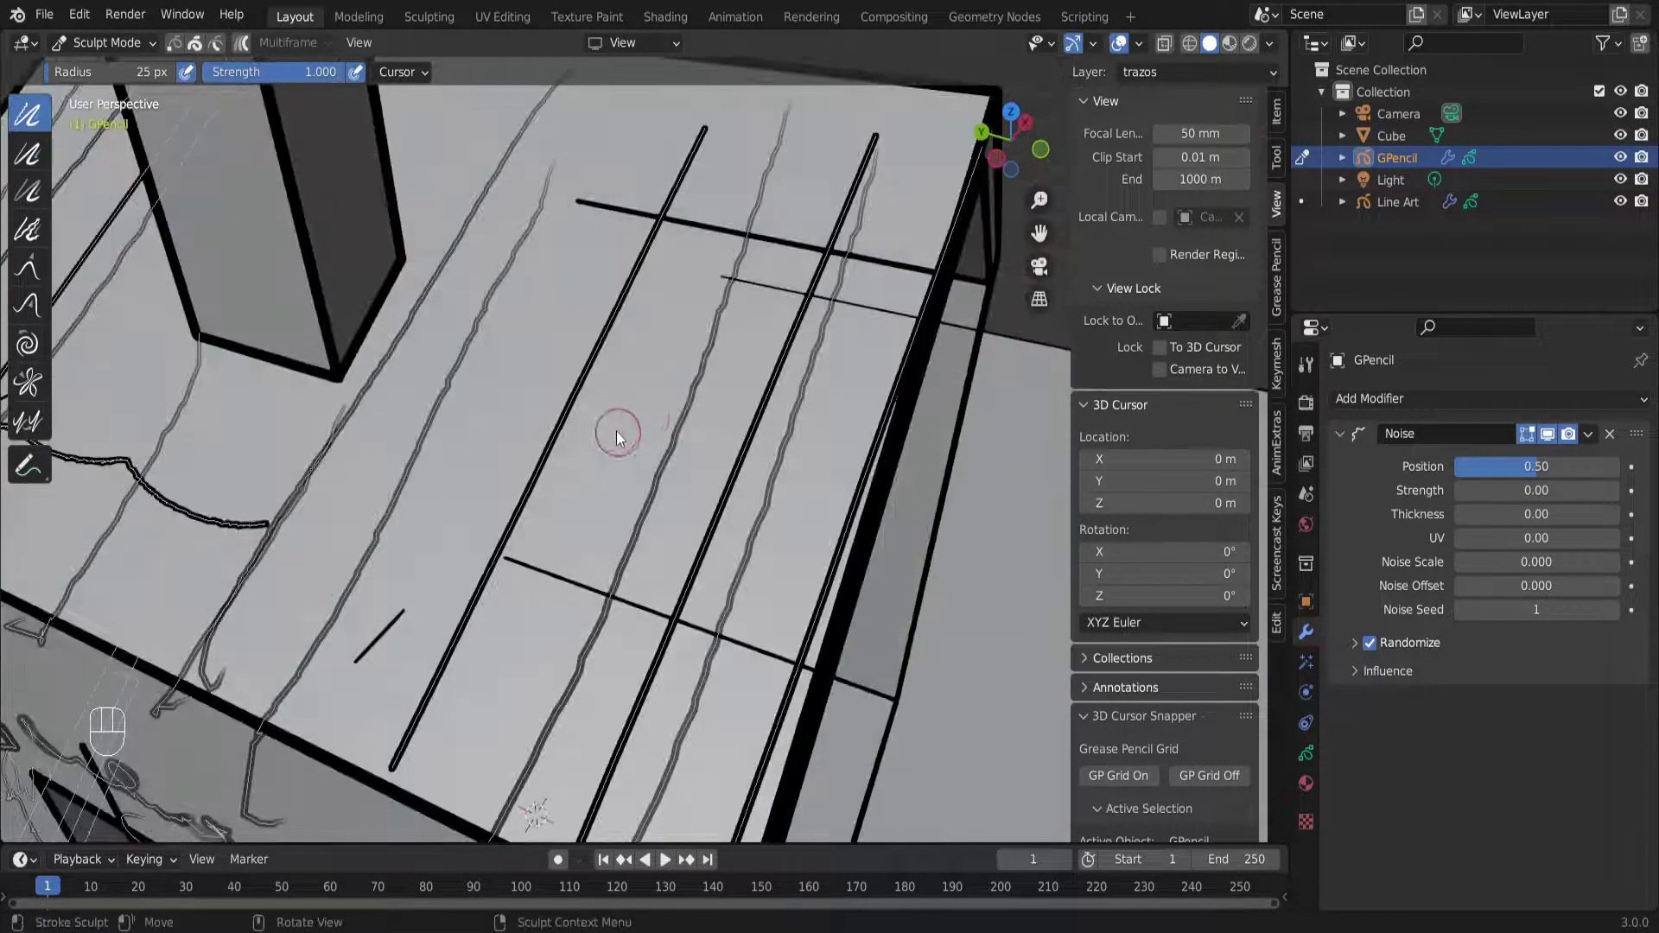
pyautogui.moveTo(707, 296); pyautogui.dragTo(711, 425)
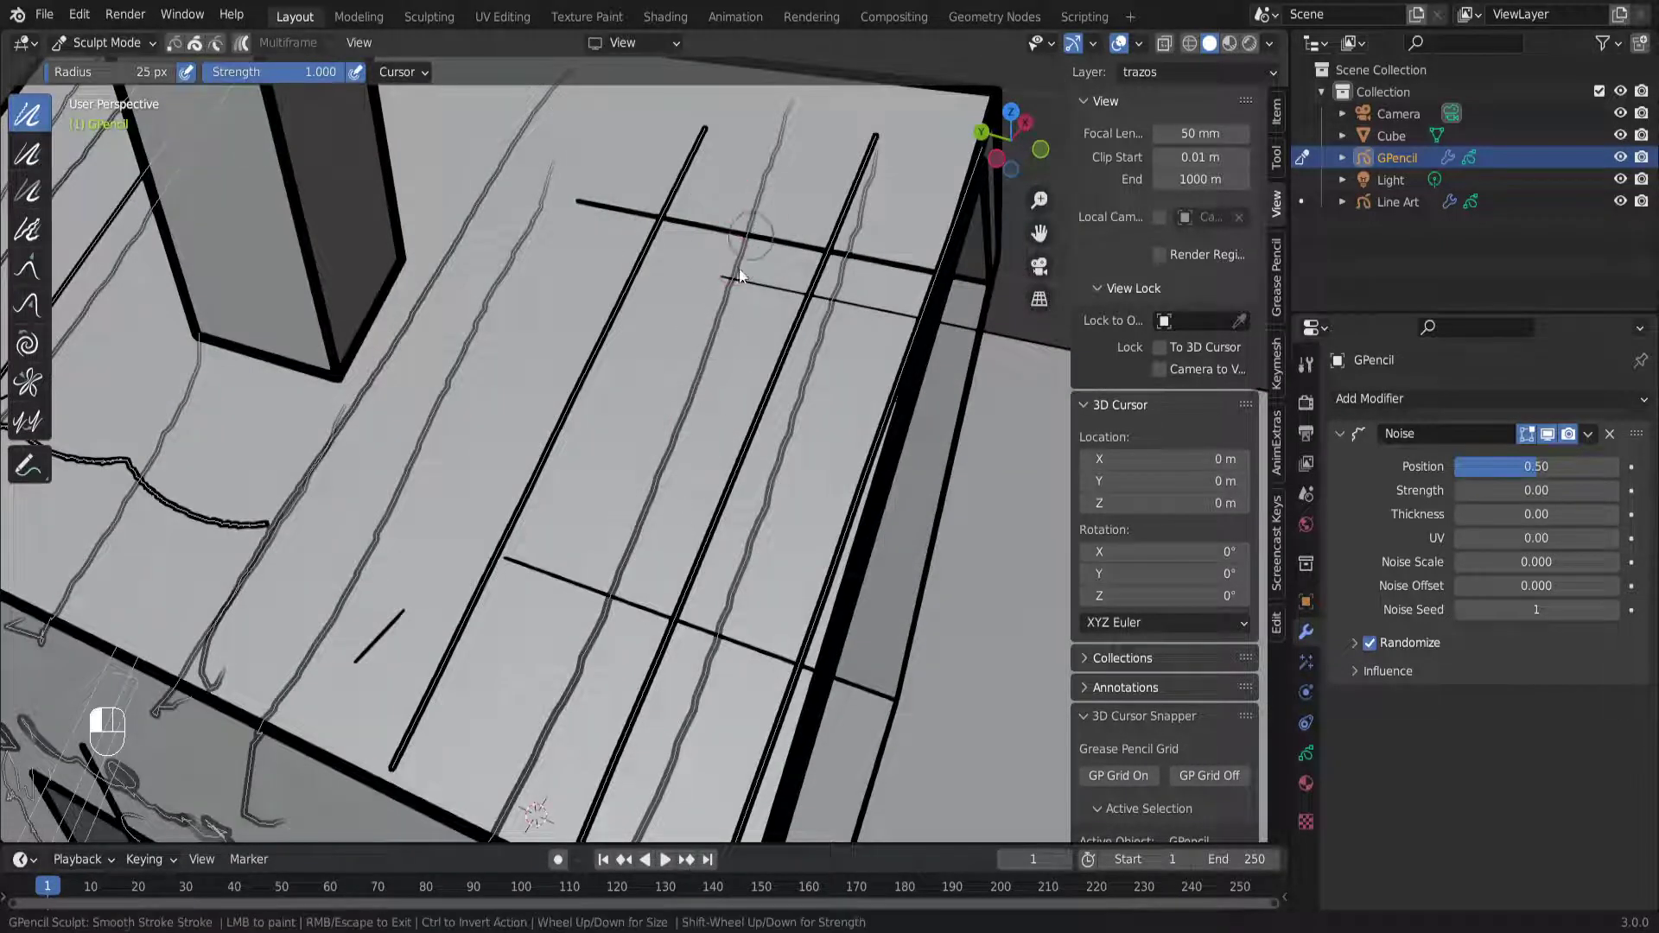
pyautogui.moveTo(588, 588); pyautogui.dragTo(786, 450)
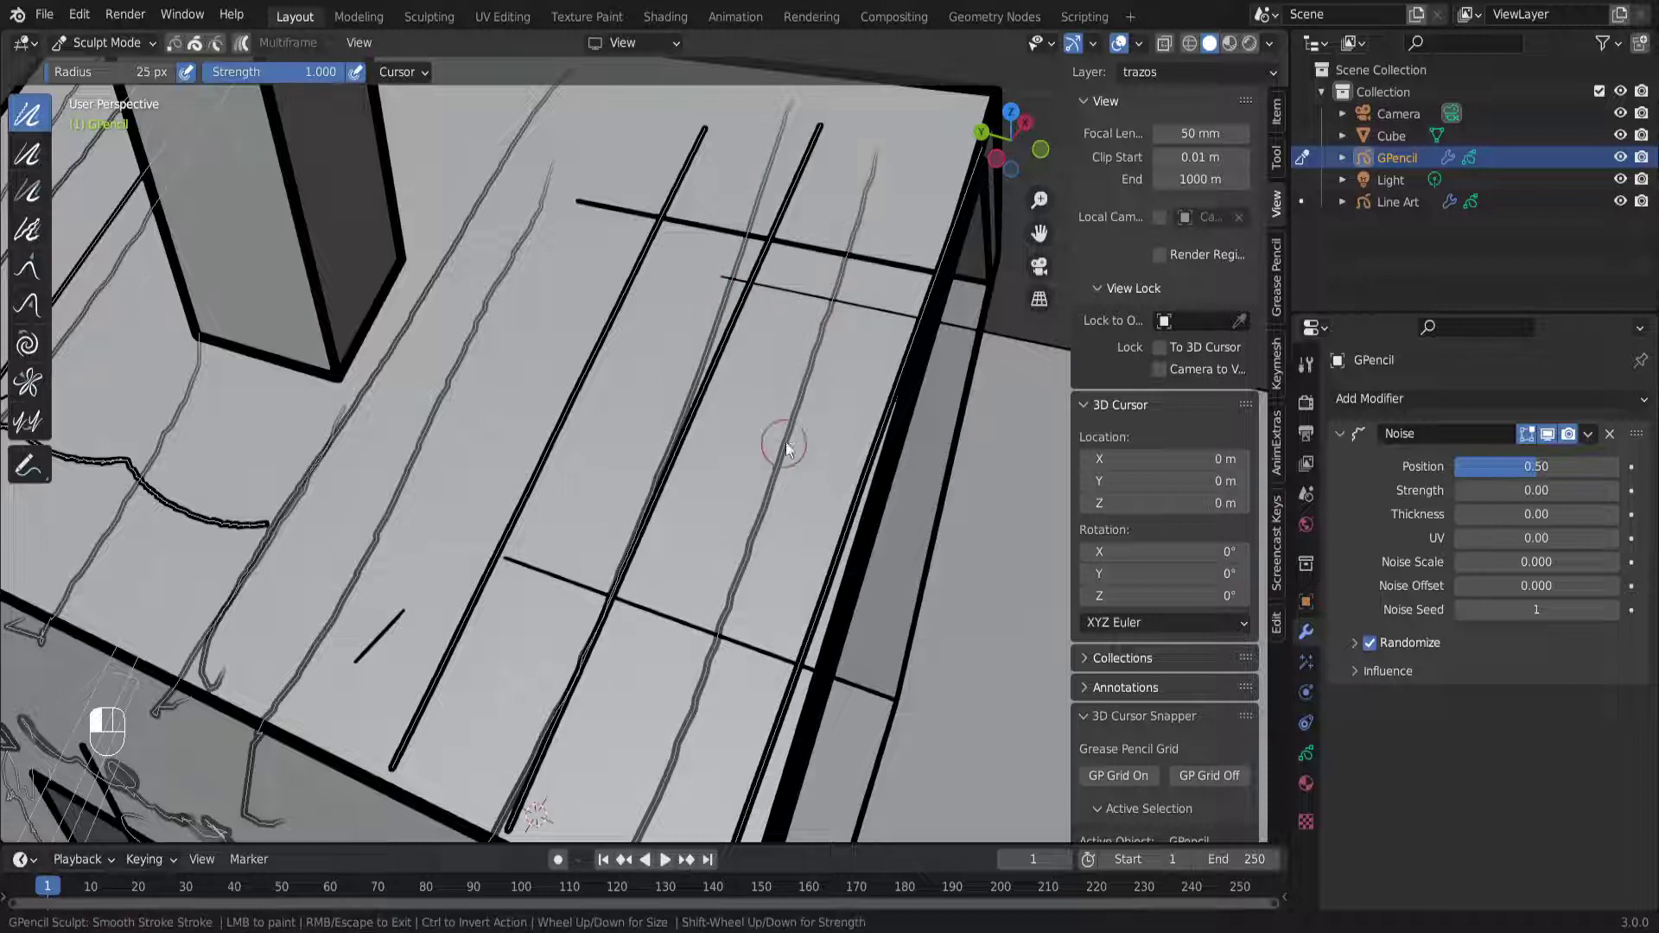
pyautogui.moveTo(851, 233); pyautogui.dragTo(815, 341)
pyautogui.hotkey('ctrl', 'z')
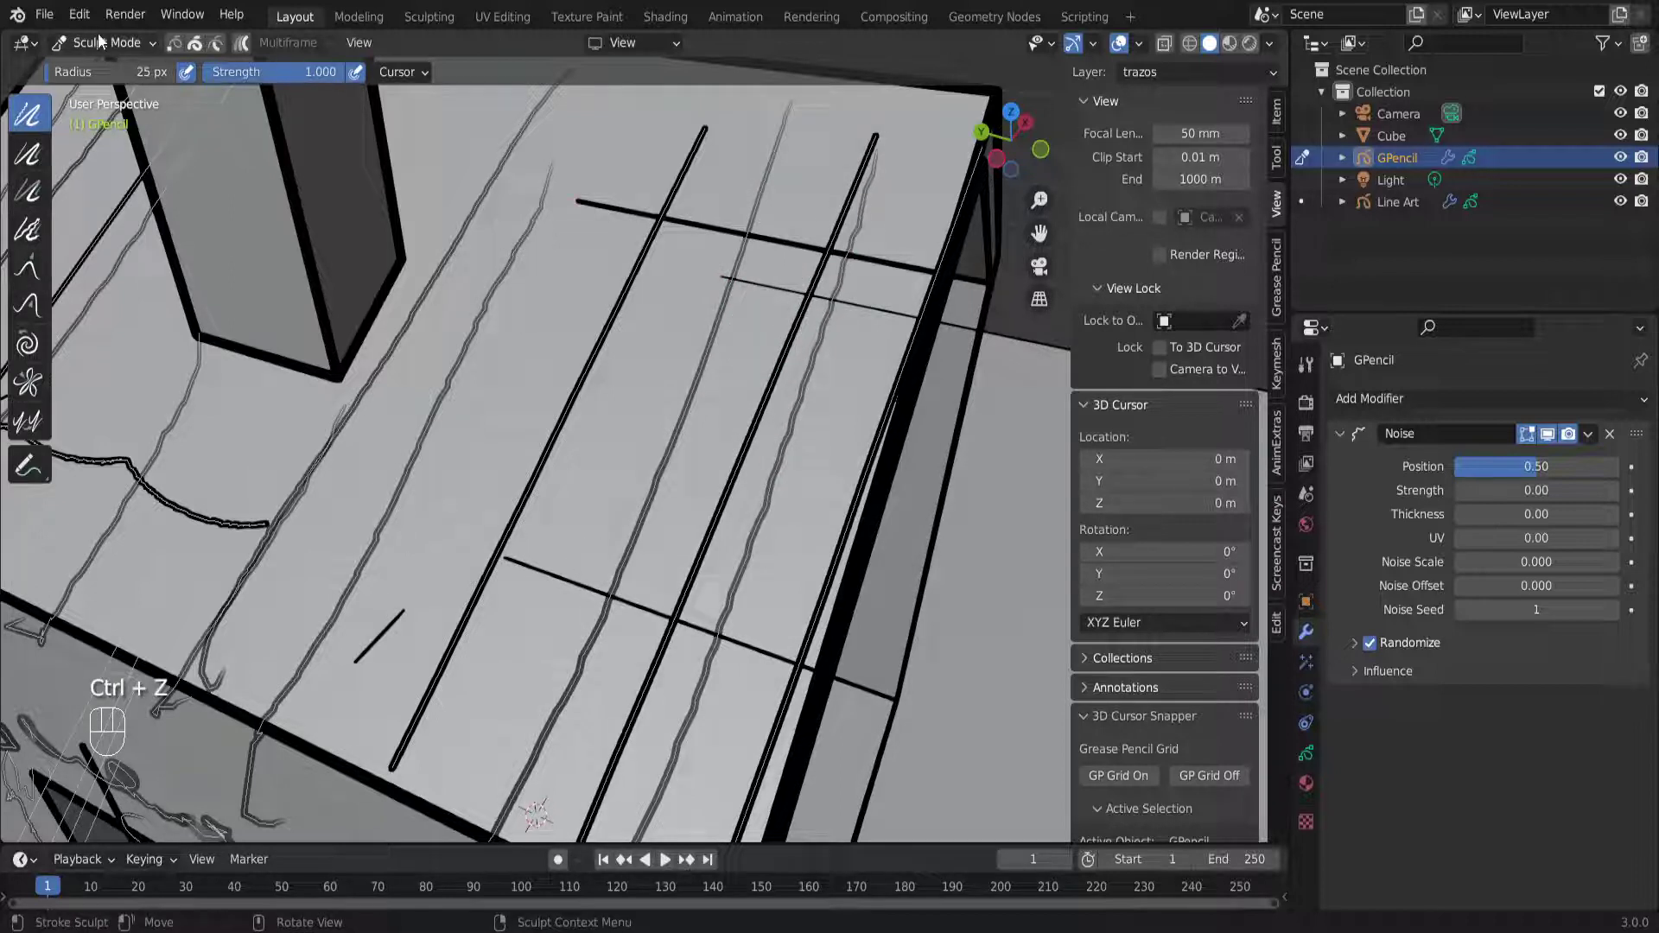
# Return to Edit Mode with point selection and pick points on several lettering strokes to examine their point density
pyautogui.click(96, 42)
pyautogui.click(99, 91)
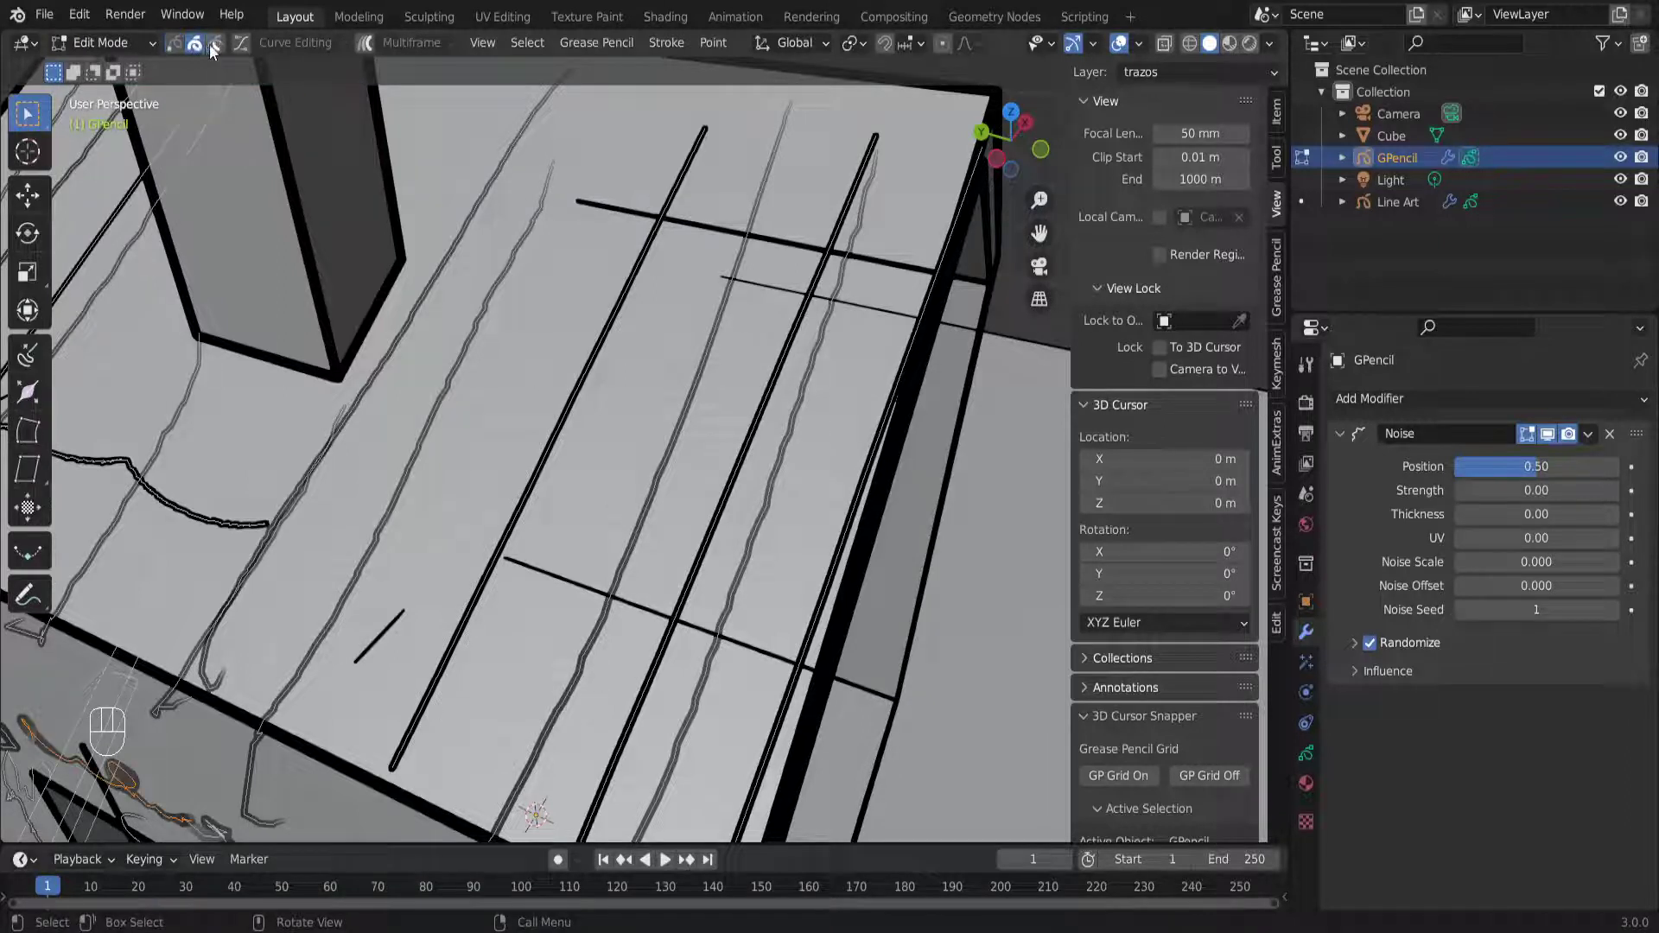
pyautogui.scroll(-6, 640, 449)
pyautogui.moveTo(639, 450)
pyautogui.mouseDown(button='middle')
pyautogui.moveTo(465, 414)
pyautogui.moveTo(494, 445)
pyautogui.moveTo(636, 444)
pyautogui.moveTo(544, 458)
pyautogui.mouseUp(button='middle')
pyautogui.scroll(6, 494, 446)
pyautogui.scroll(-3, 636, 443)
pyautogui.click(533, 449)
pyautogui.click(671, 423)
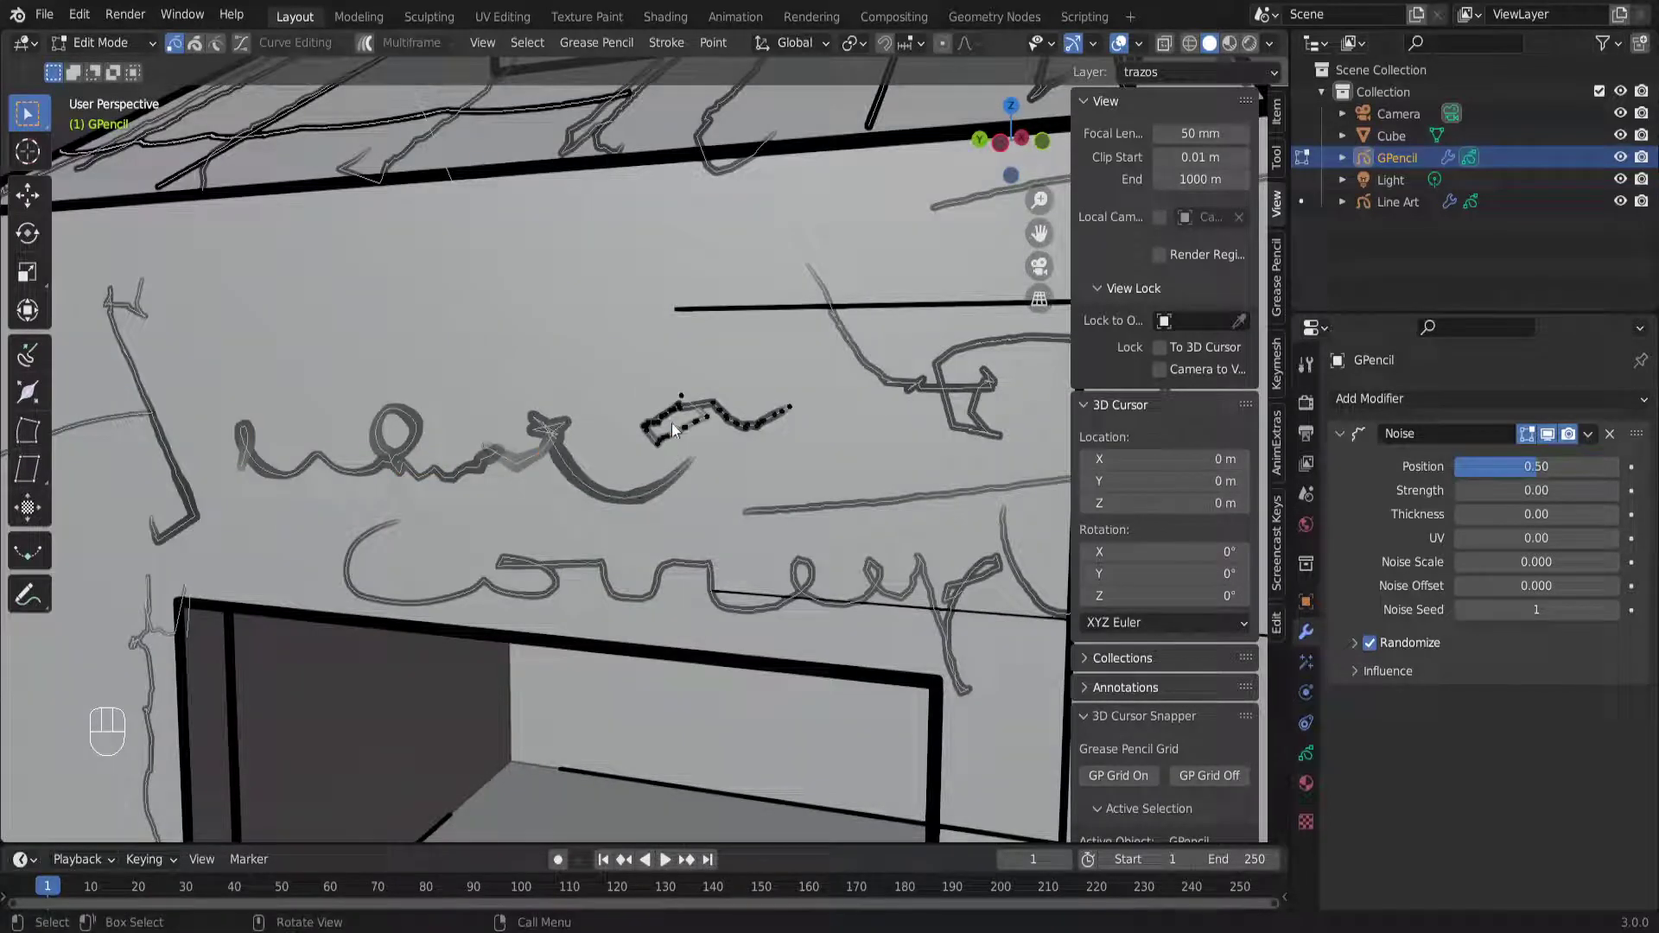
pyautogui.click(858, 350)
pyautogui.click(810, 559)
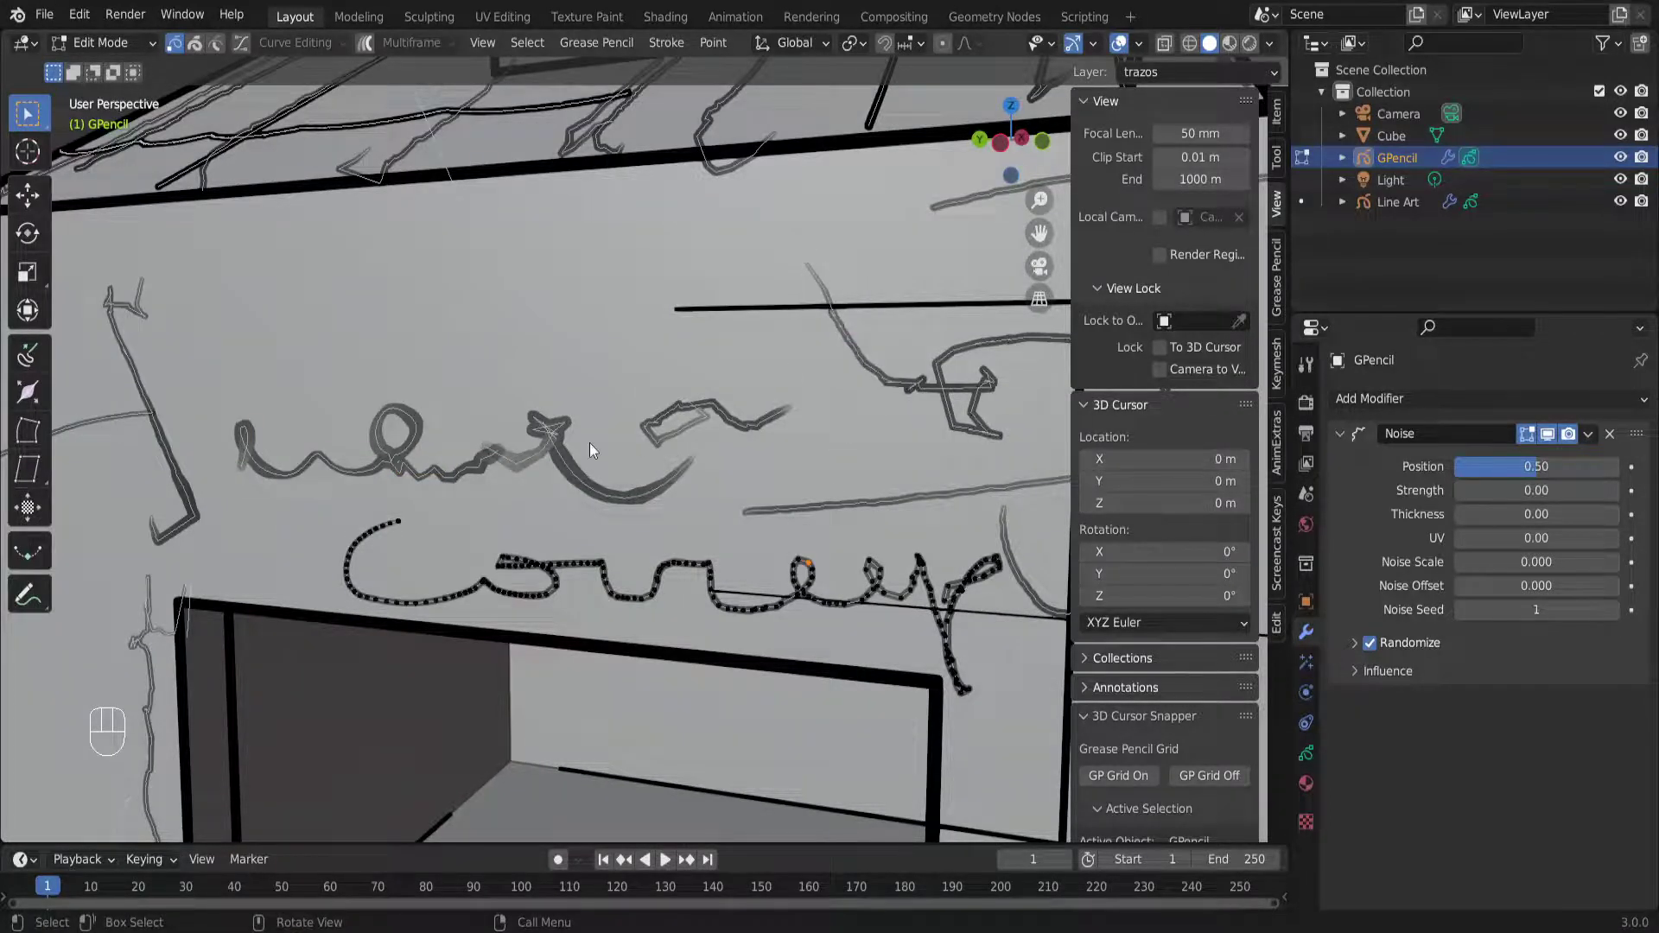
pyautogui.scroll(-5, 593, 452)
# Switch to Draw Mode, try a wavy black stroke above the lettering and undo it
pyautogui.click(101, 42)
pyautogui.click(110, 139)
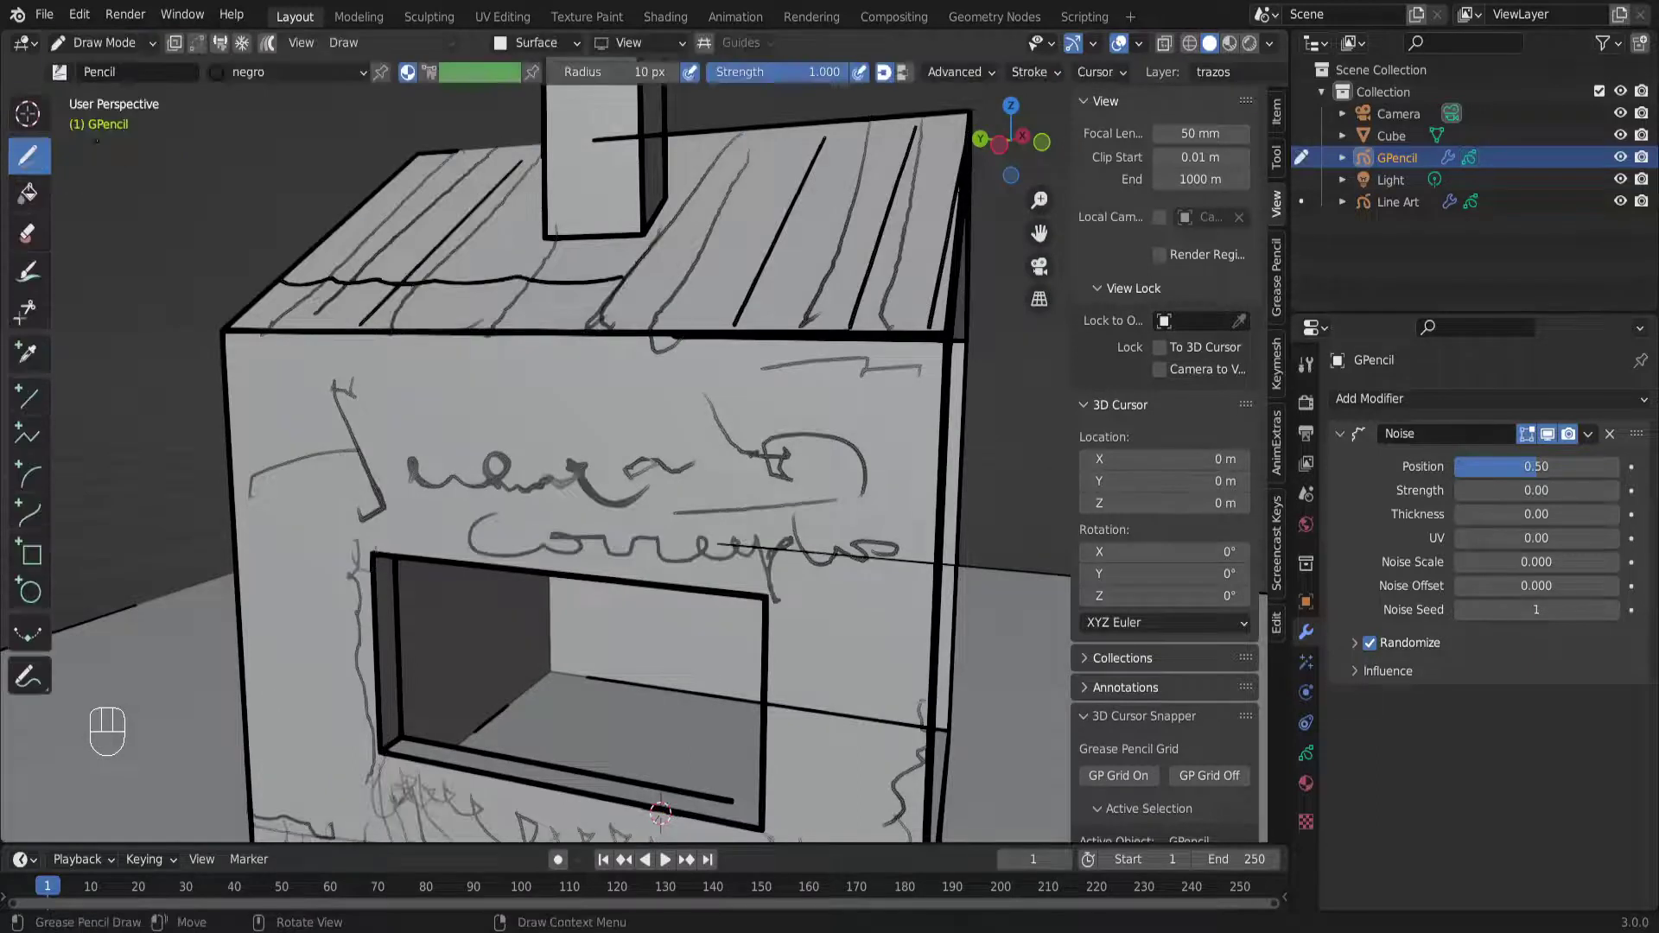
pyautogui.scroll(3, 474, 497)
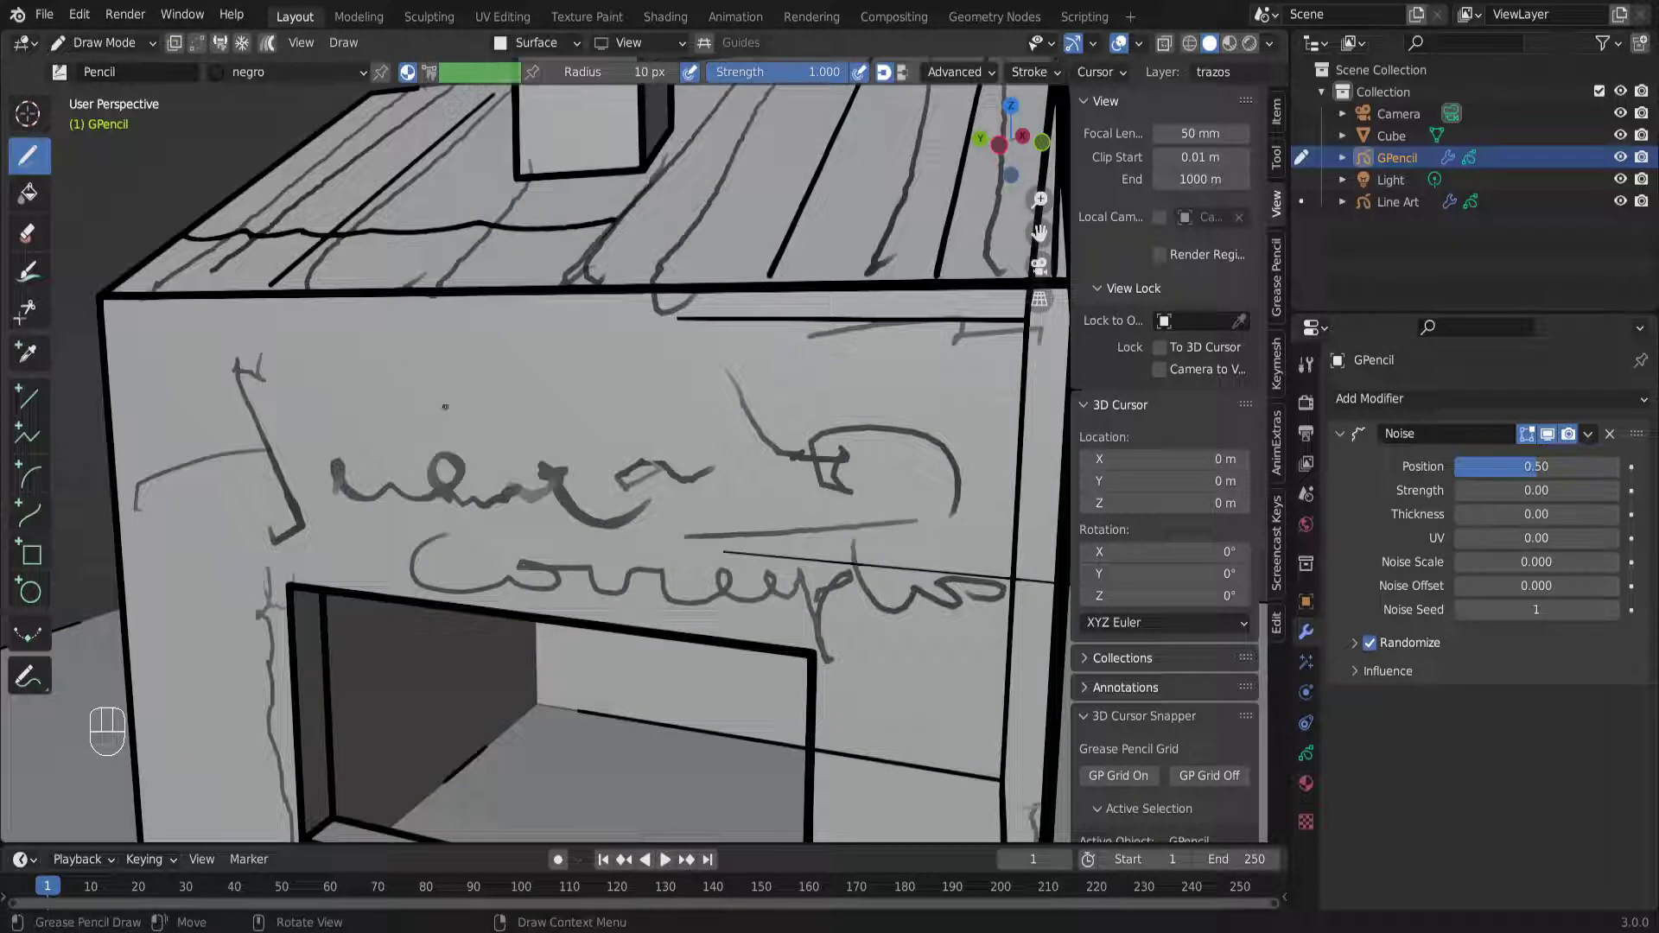
pyautogui.moveTo(422, 389); pyautogui.dragTo(596, 404)
pyautogui.scroll(-3, 515, 416)
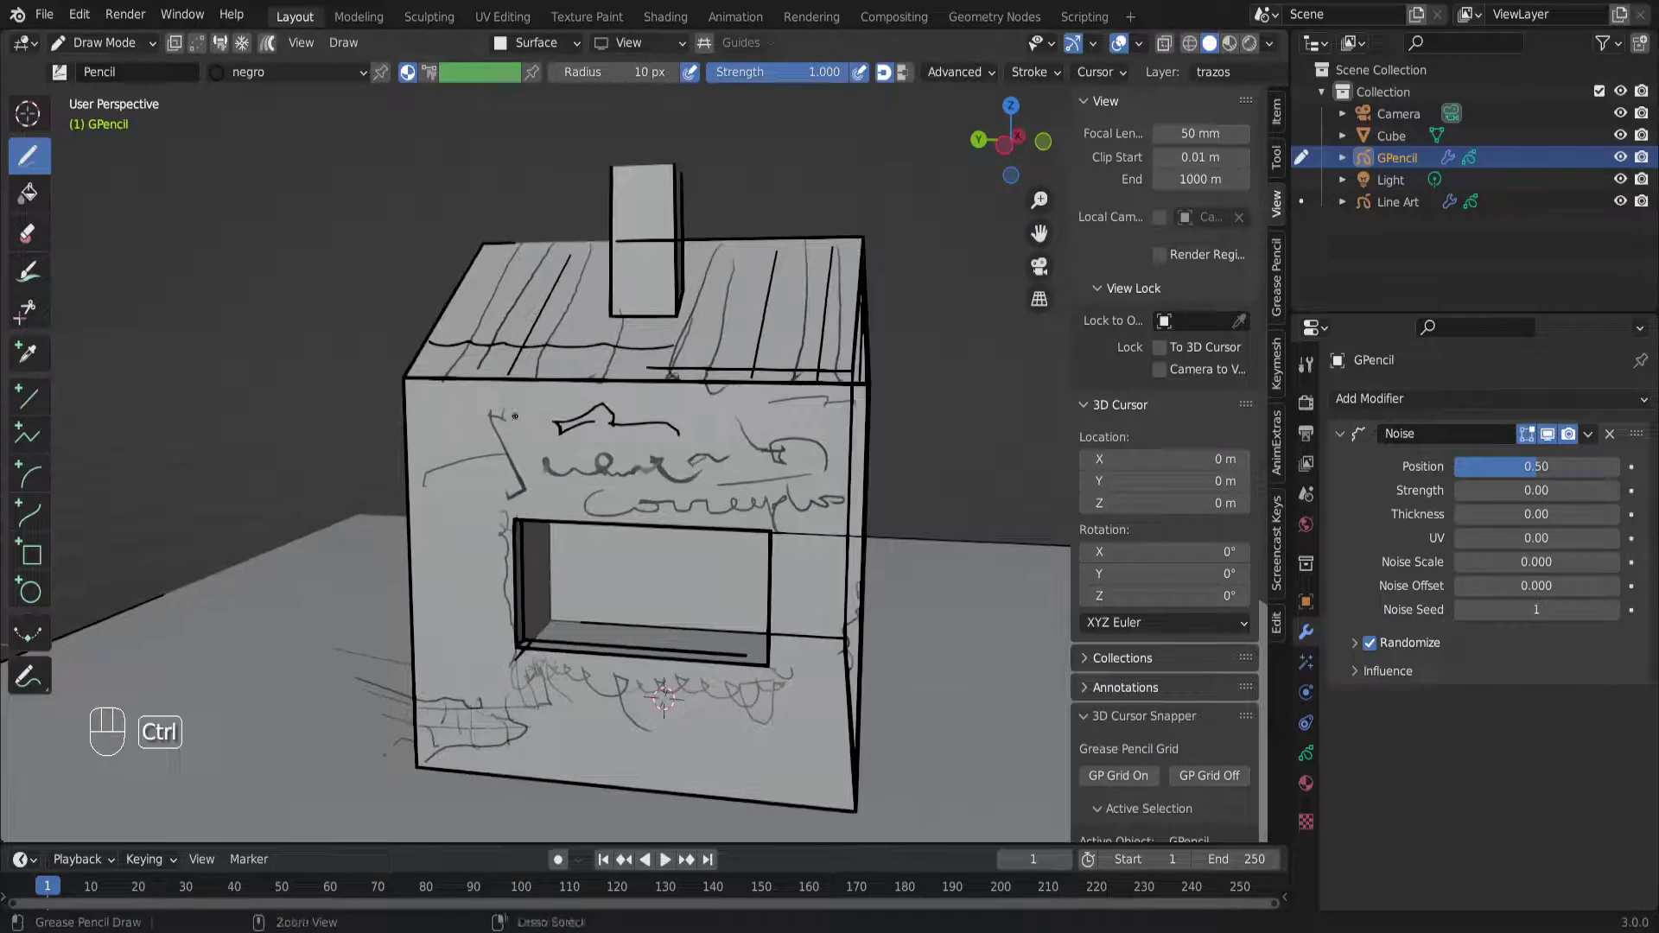
pyautogui.moveTo(592, 475); pyautogui.dragTo(537, 449, button='middle')
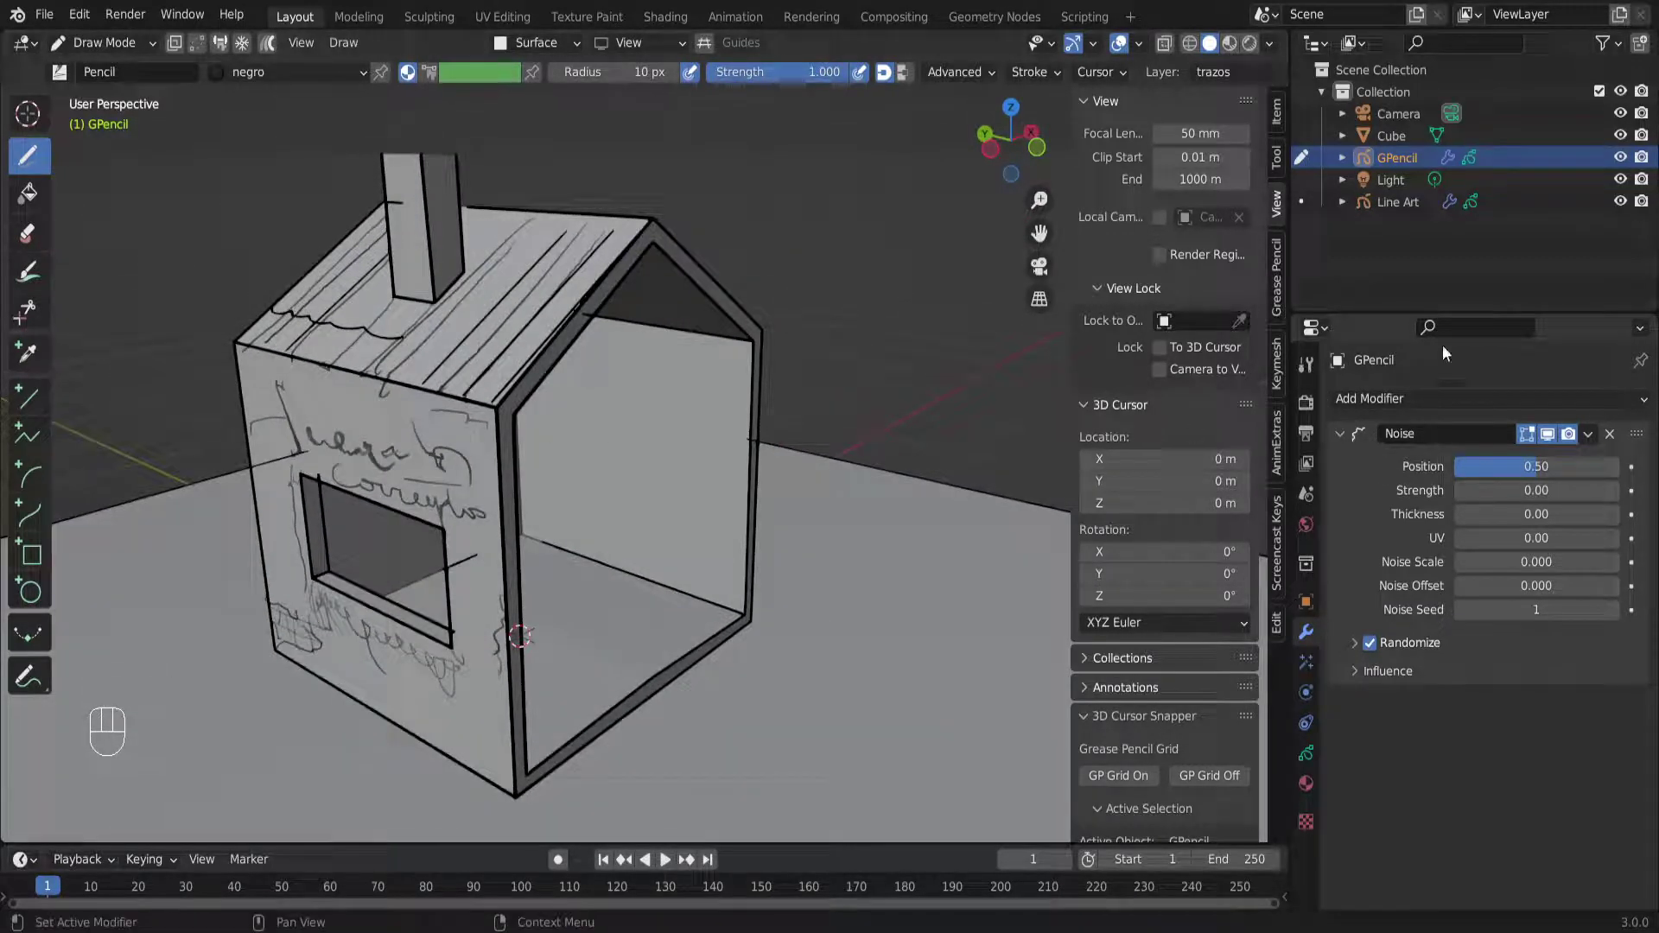
# Toggle the GPencil object's viewport visibility off and on to compare the house with and without its hand-drawn strokes
pyautogui.click(1619, 159)
pyautogui.click(1620, 158)
pyautogui.click(1619, 158)
pyautogui.click(1619, 158)
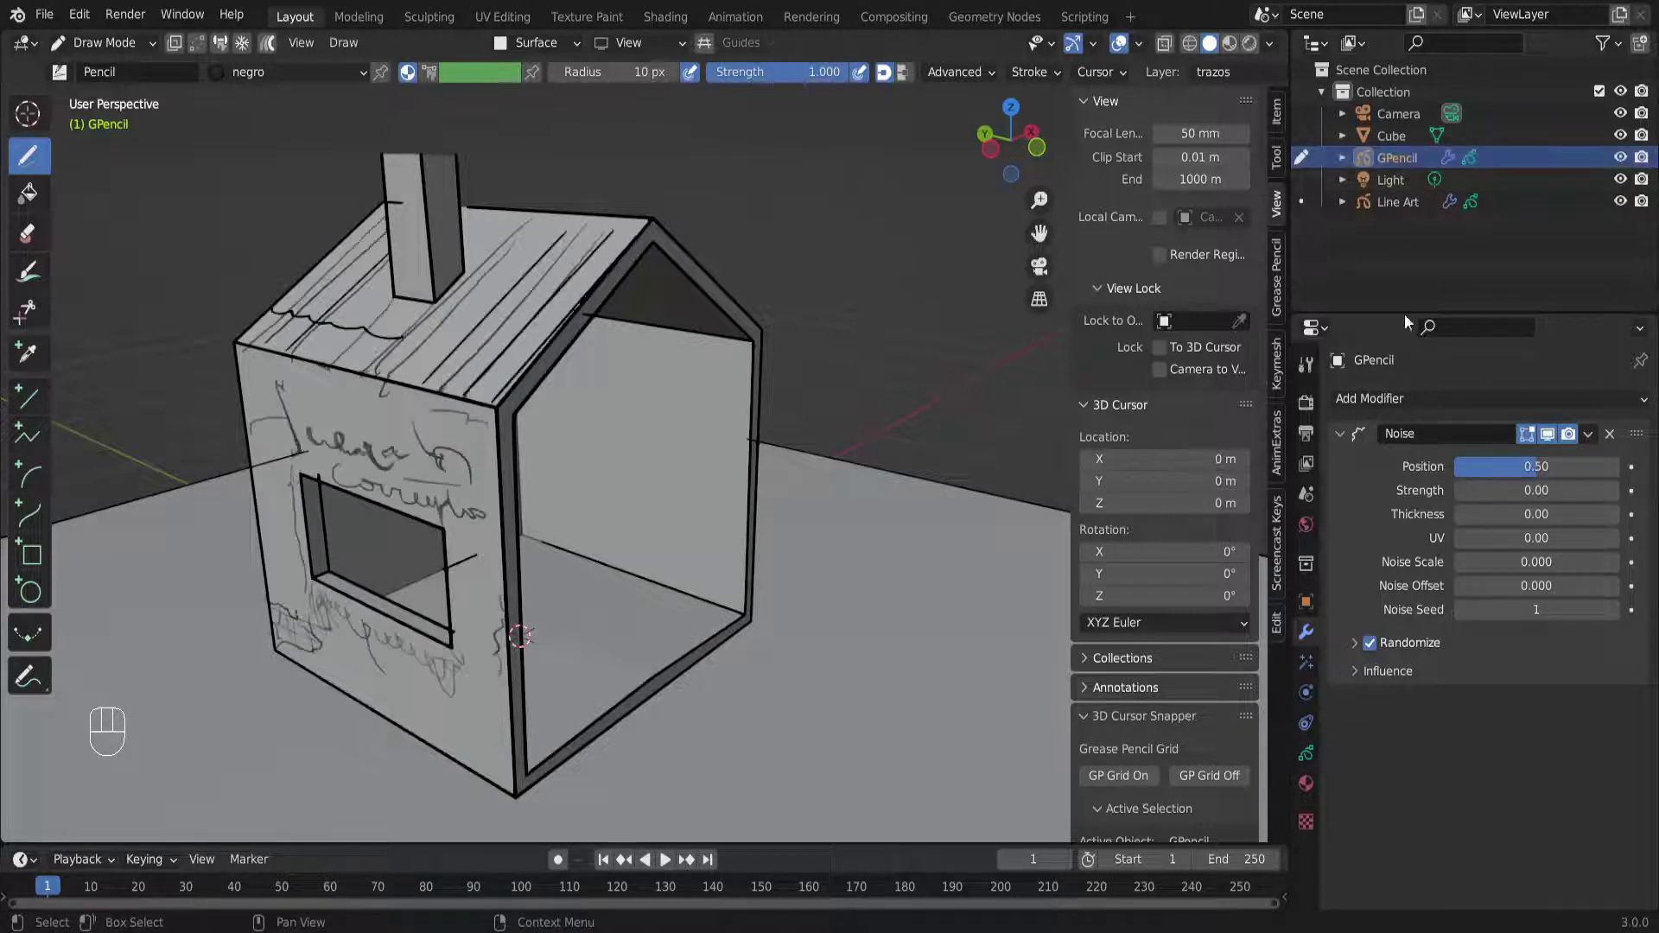
# Set the GPencil Noise modifier's Noise Scale to 0.856 and its Position to 0.13
pyautogui.scroll(1, 615, 408)
pyautogui.moveTo(616, 408); pyautogui.dragTo(754, 387, button='middle')
pyautogui.moveTo(1536, 470)
pyautogui.mouseDown()
pyautogui.moveTo(1467, 470)
pyautogui.moveTo(1550, 477)
pyautogui.mouseUp()
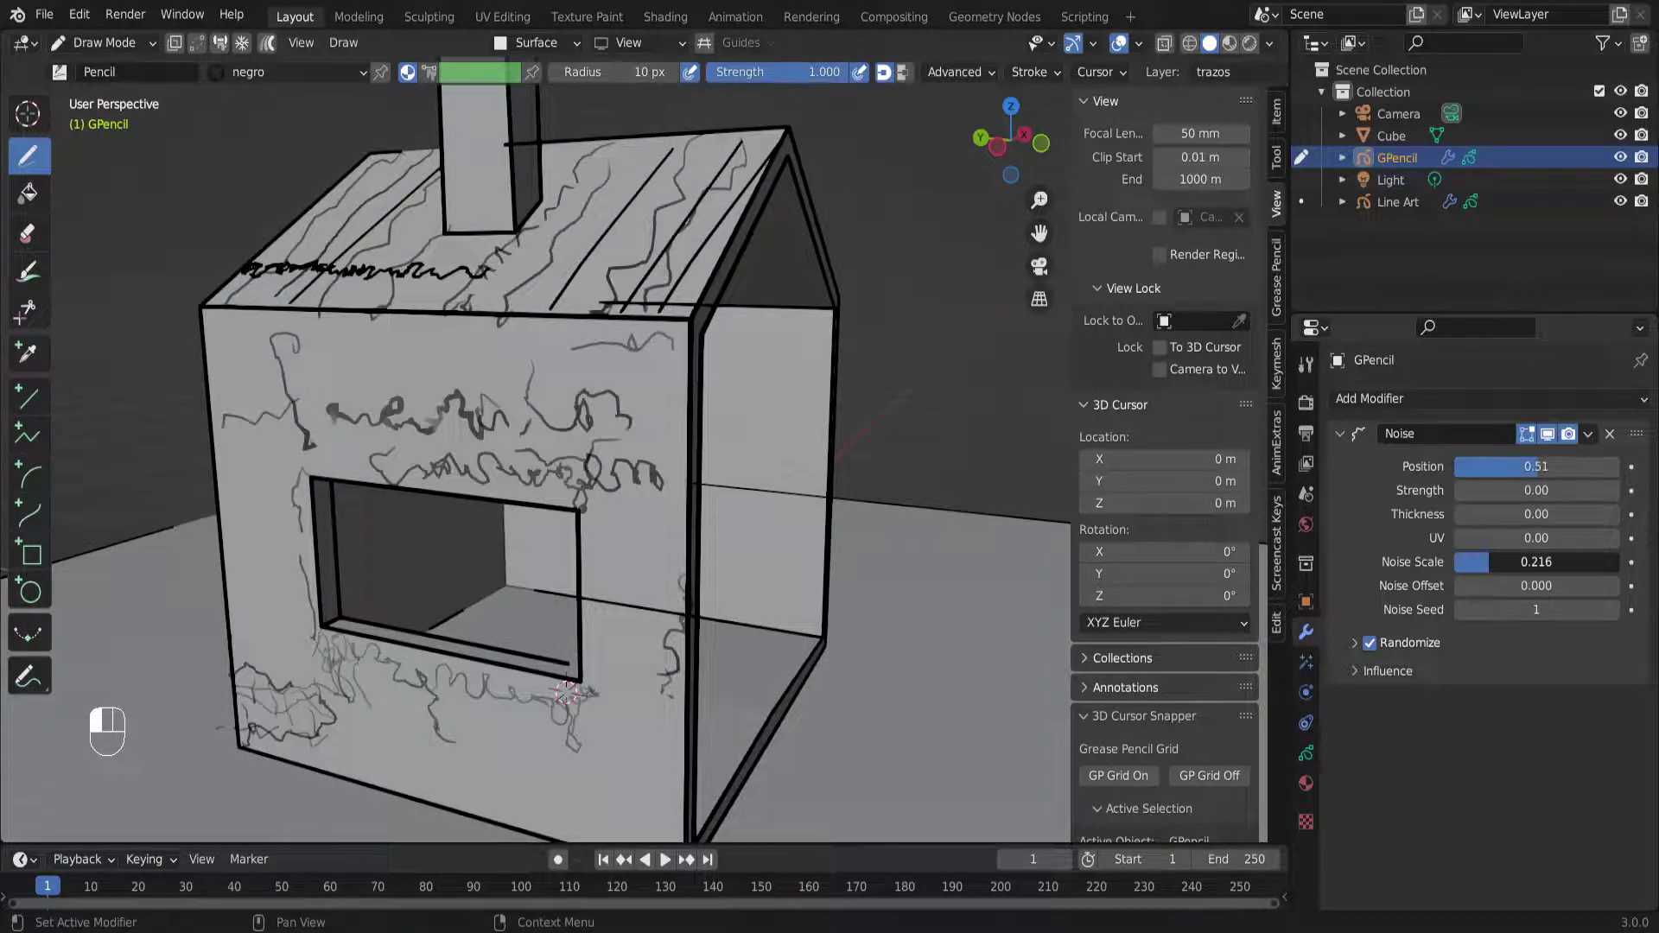
pyautogui.moveTo(1489, 562)
pyautogui.mouseDown()
pyautogui.moveTo(1619, 562)
pyautogui.moveTo(1596, 562)
pyautogui.mouseUp()
pyautogui.moveTo(1536, 467)
pyautogui.mouseDown()
pyautogui.moveTo(1457, 466)
pyautogui.moveTo(1479, 467)
pyautogui.mouseUp()
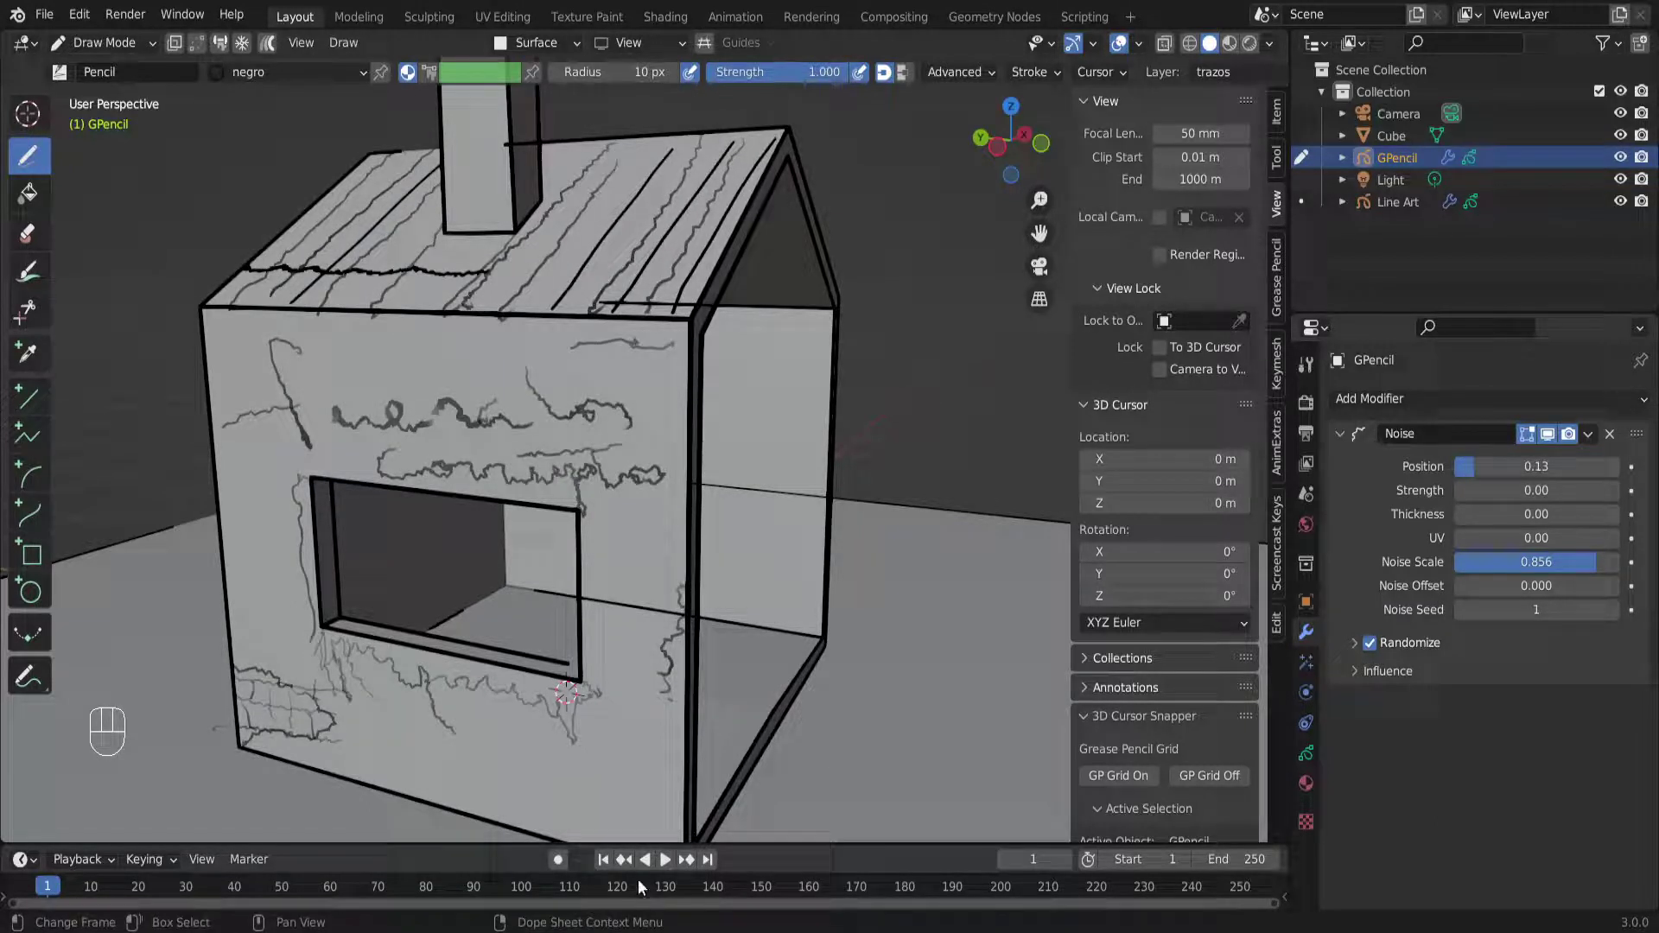
# Play the animation and examine the randomized noise on the wall and roof strokes from several angles
pyautogui.click(665, 860)
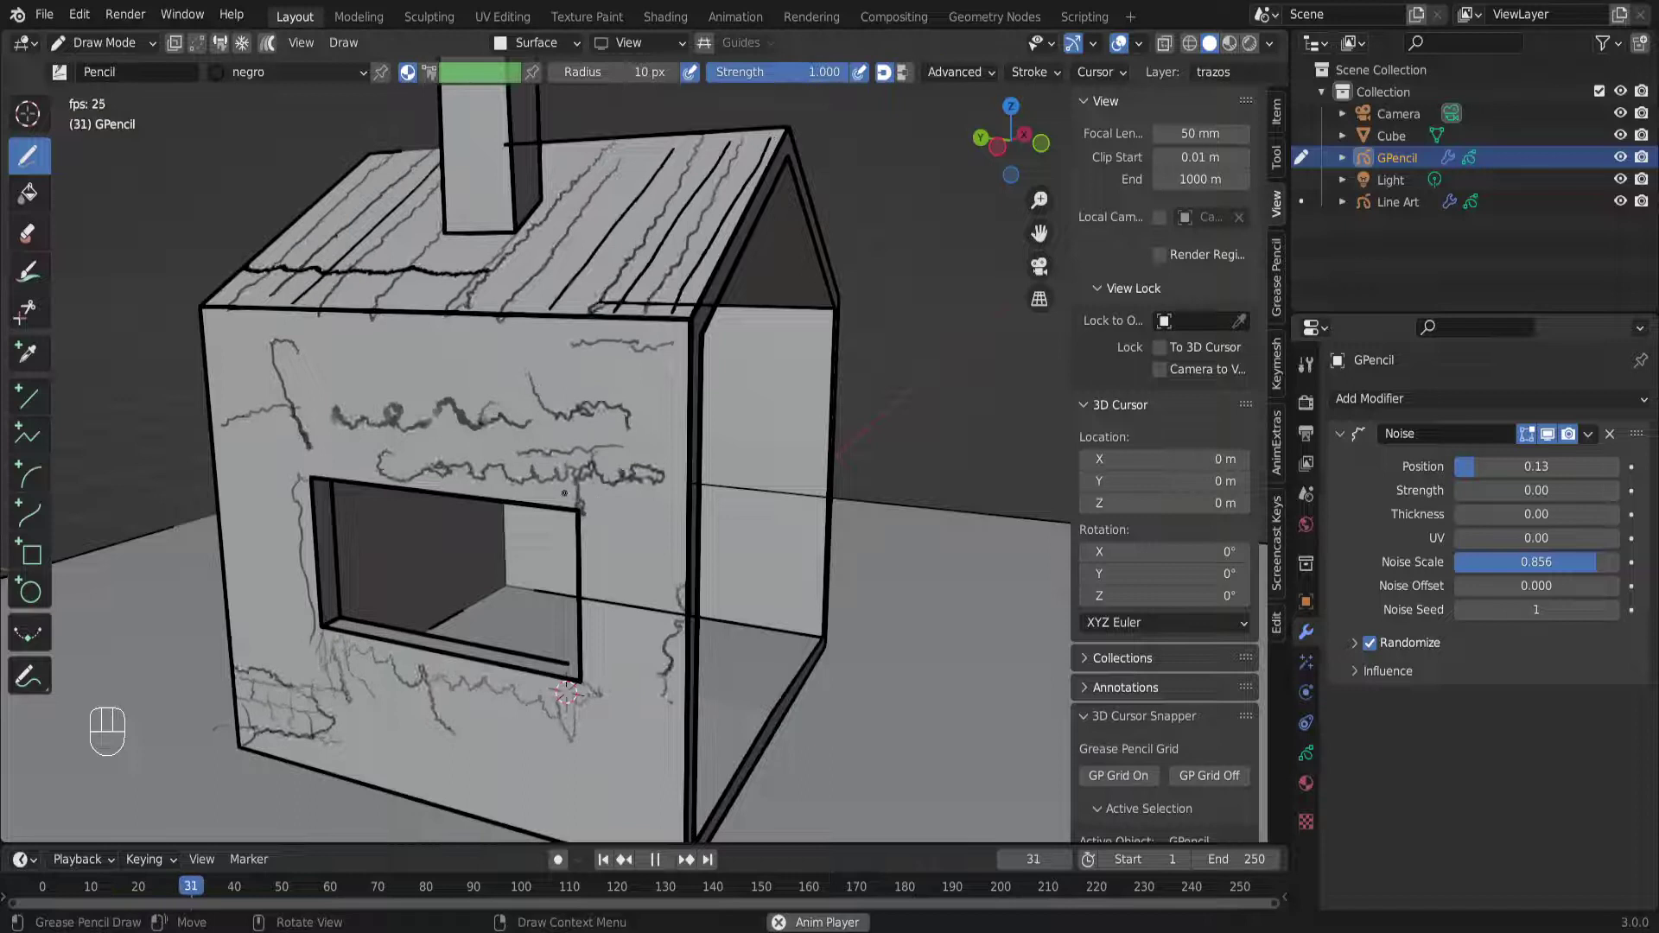
pyautogui.moveTo(564, 494); pyautogui.dragTo(626, 439, button='middle')
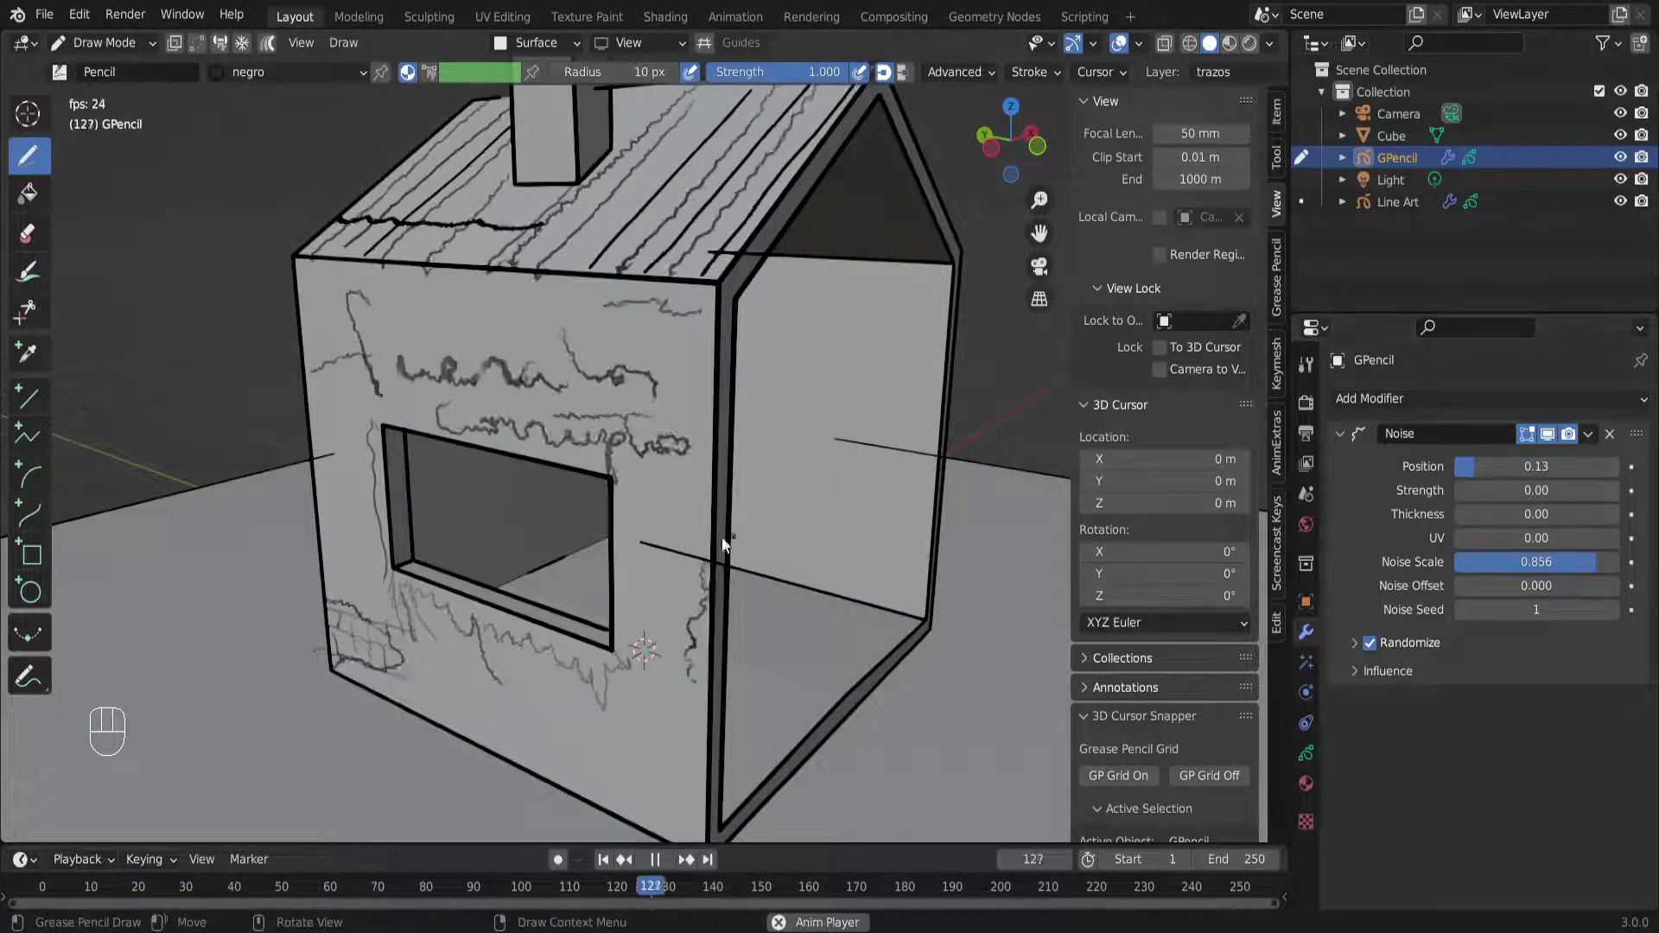
pyautogui.moveTo(648, 567); pyautogui.dragTo(674, 541, button='middle')
pyautogui.scroll(5, 631, 371)
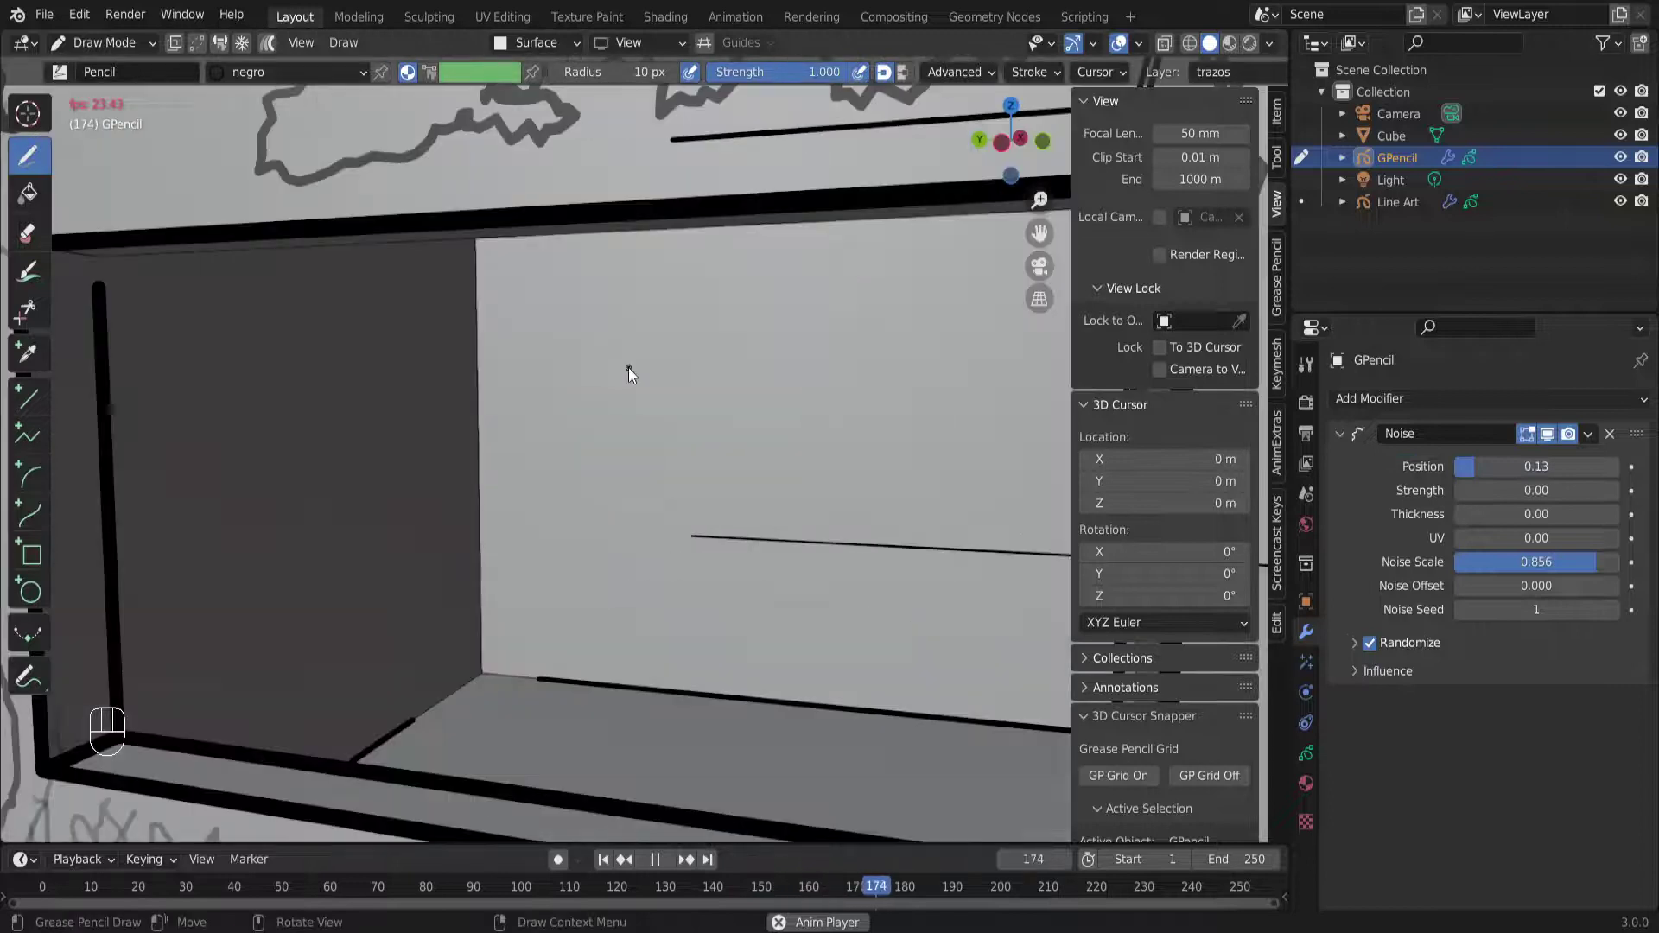
pyautogui.moveTo(629, 366); pyautogui.dragTo(592, 413, button='middle')
pyautogui.scroll(-4, 588, 407)
pyautogui.scroll(-3, 484, 370)
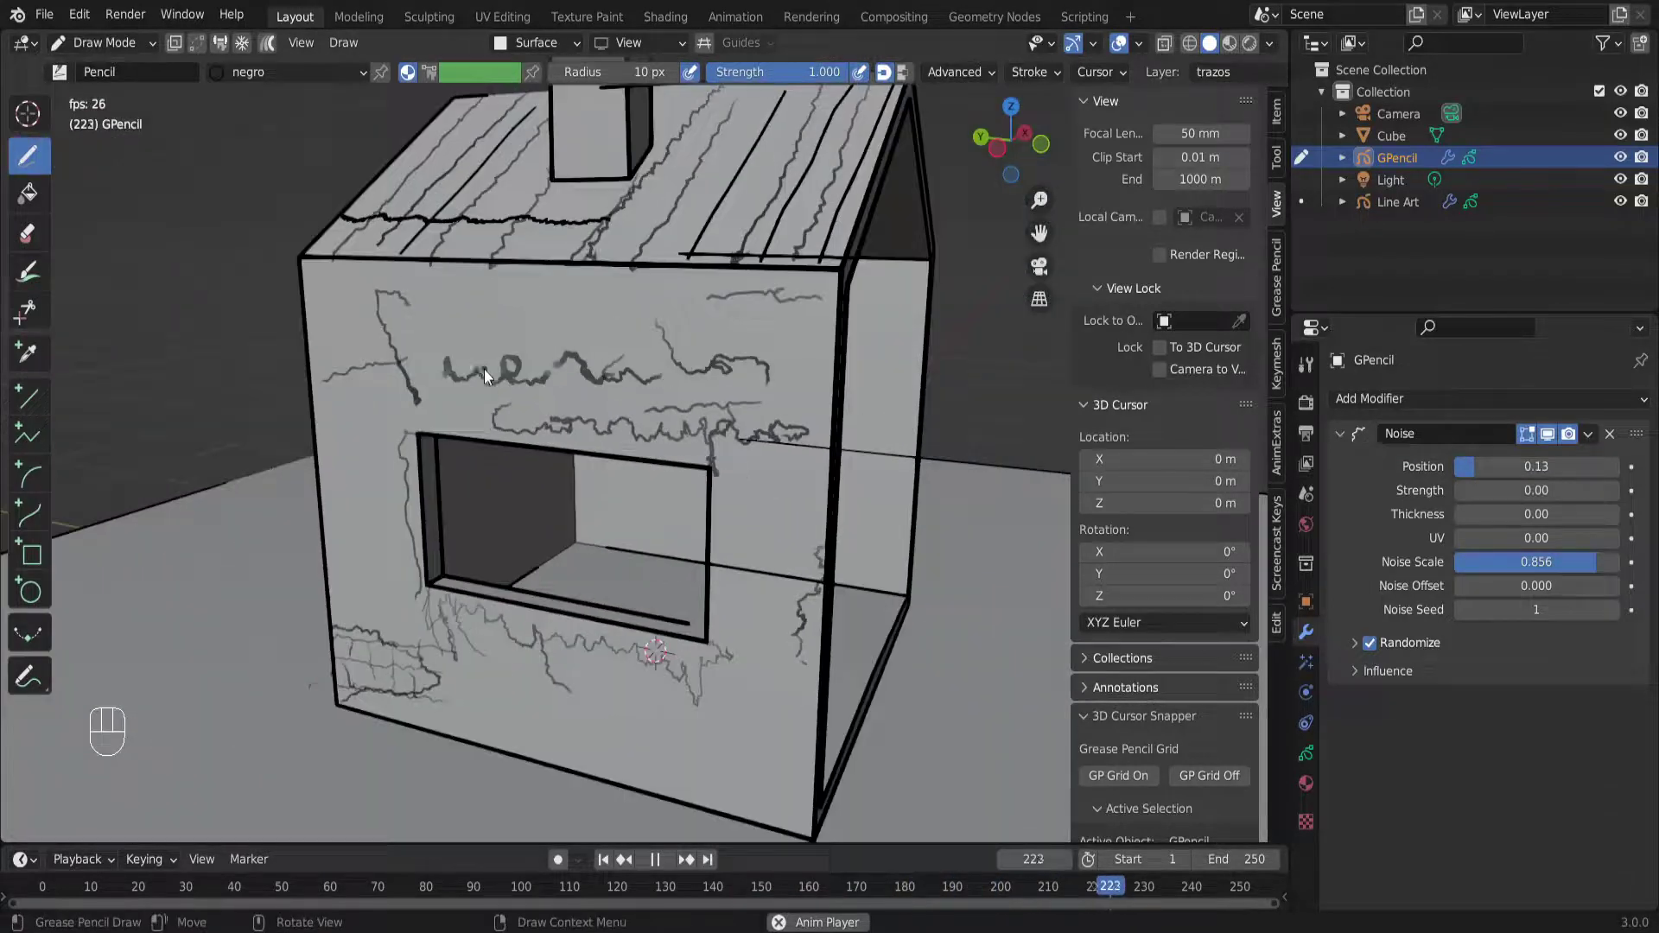
pyautogui.moveTo(486, 372); pyautogui.dragTo(469, 431, button='middle')
pyautogui.scroll(1, 605, 372)
pyautogui.keyDown('shift'); pyautogui.moveTo(688, 302); pyautogui.dragTo(649, 360, button='middle'); pyautogui.keyUp('shift')
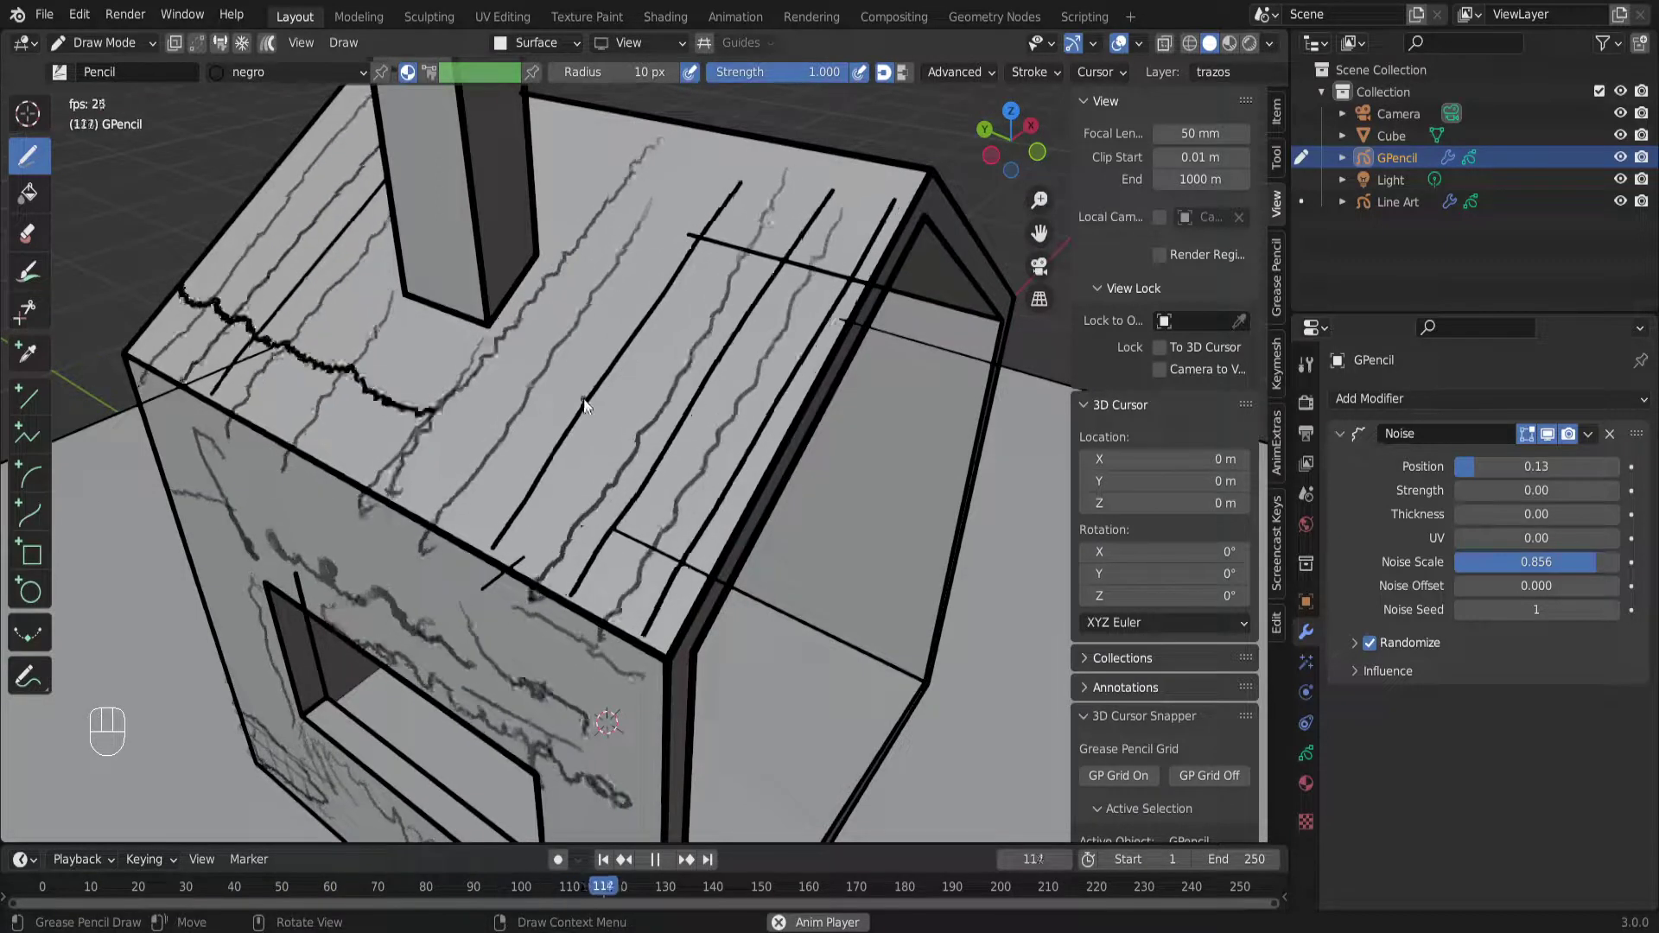
pyautogui.moveTo(604, 407); pyautogui.dragTo(614, 389, button='middle')
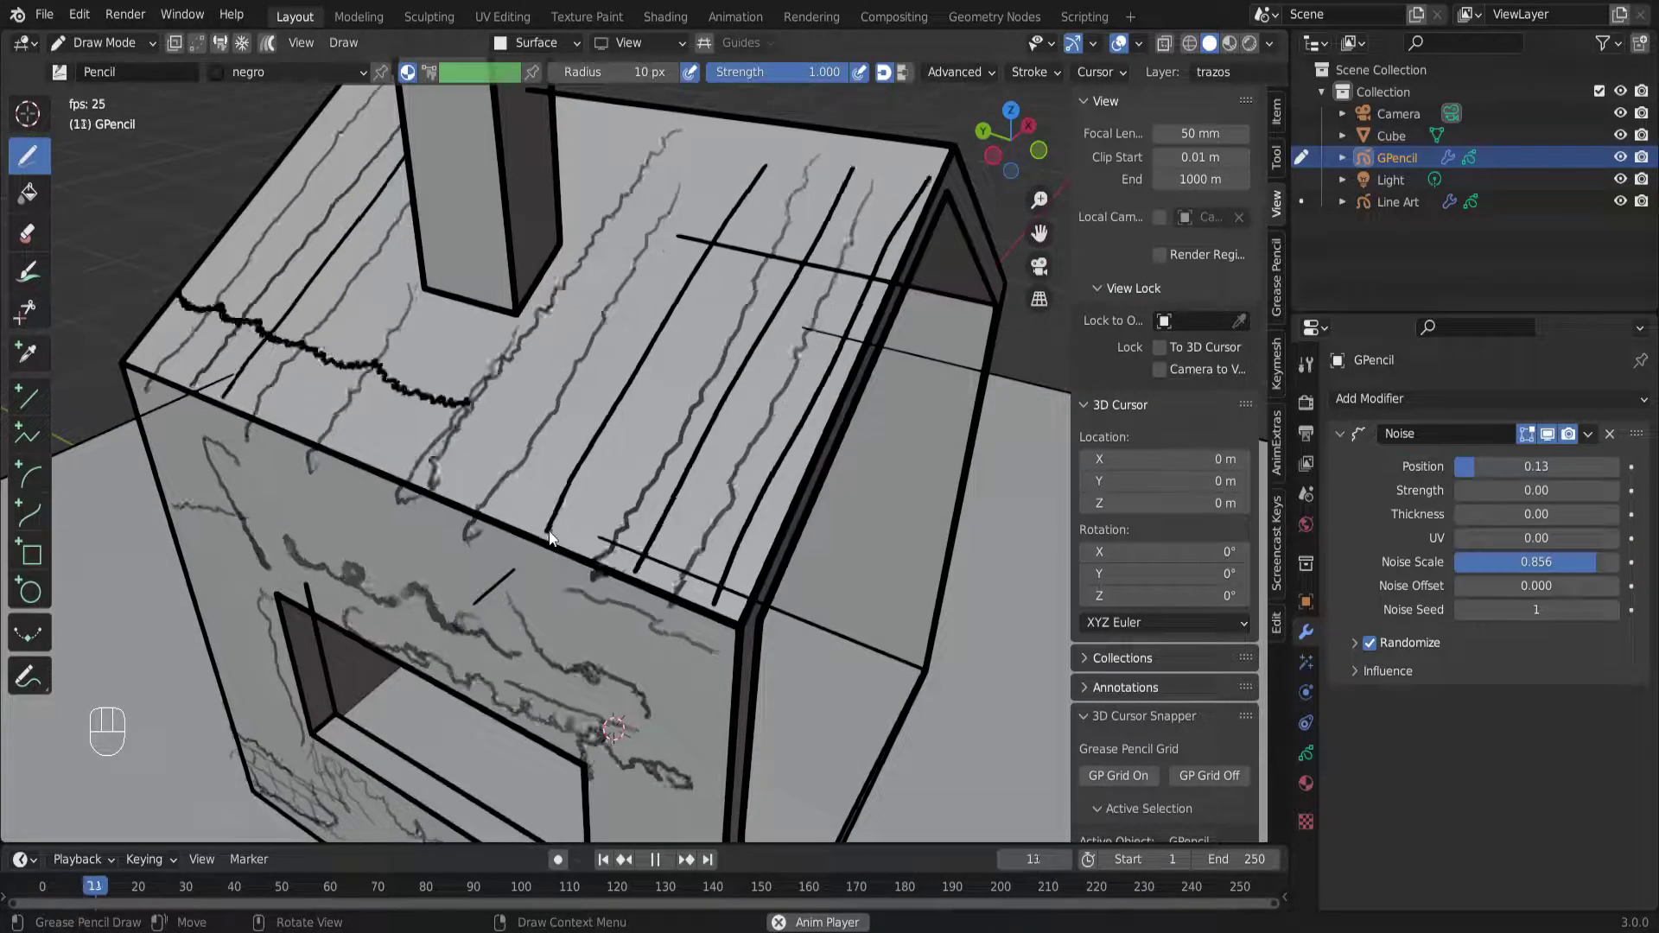
# Activate the Line tool in Draw Mode and frame the whole house
pyautogui.click(30, 401)
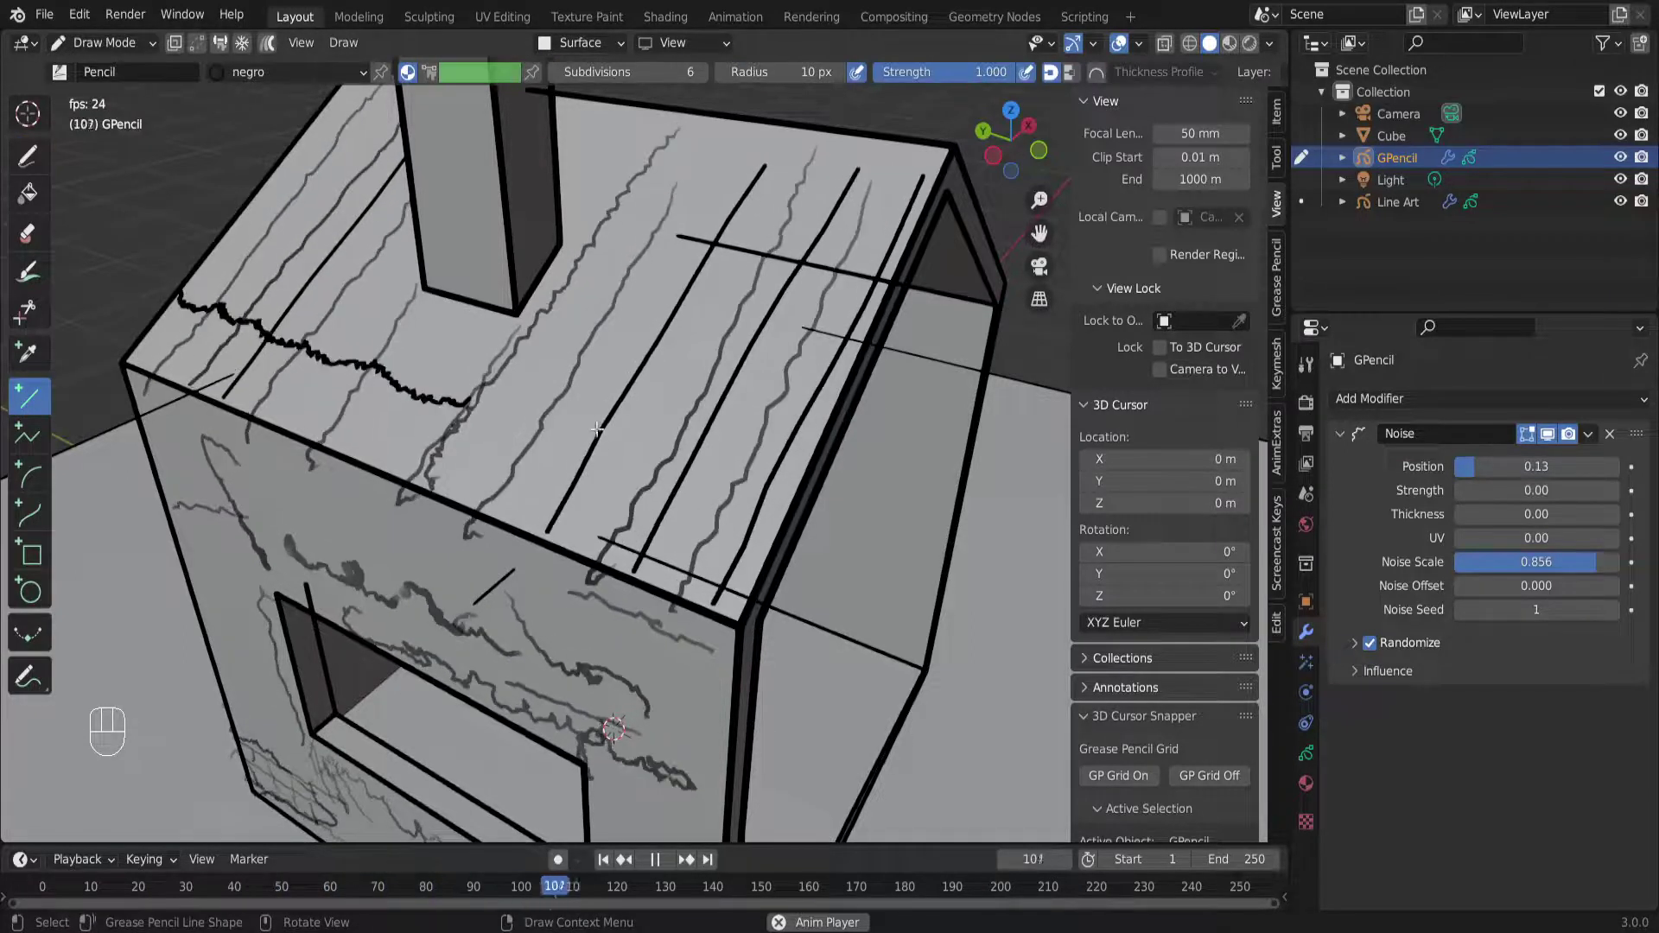
pyautogui.scroll(-1, 655, 493)
pyautogui.moveTo(656, 492); pyautogui.dragTo(609, 732, button='middle')
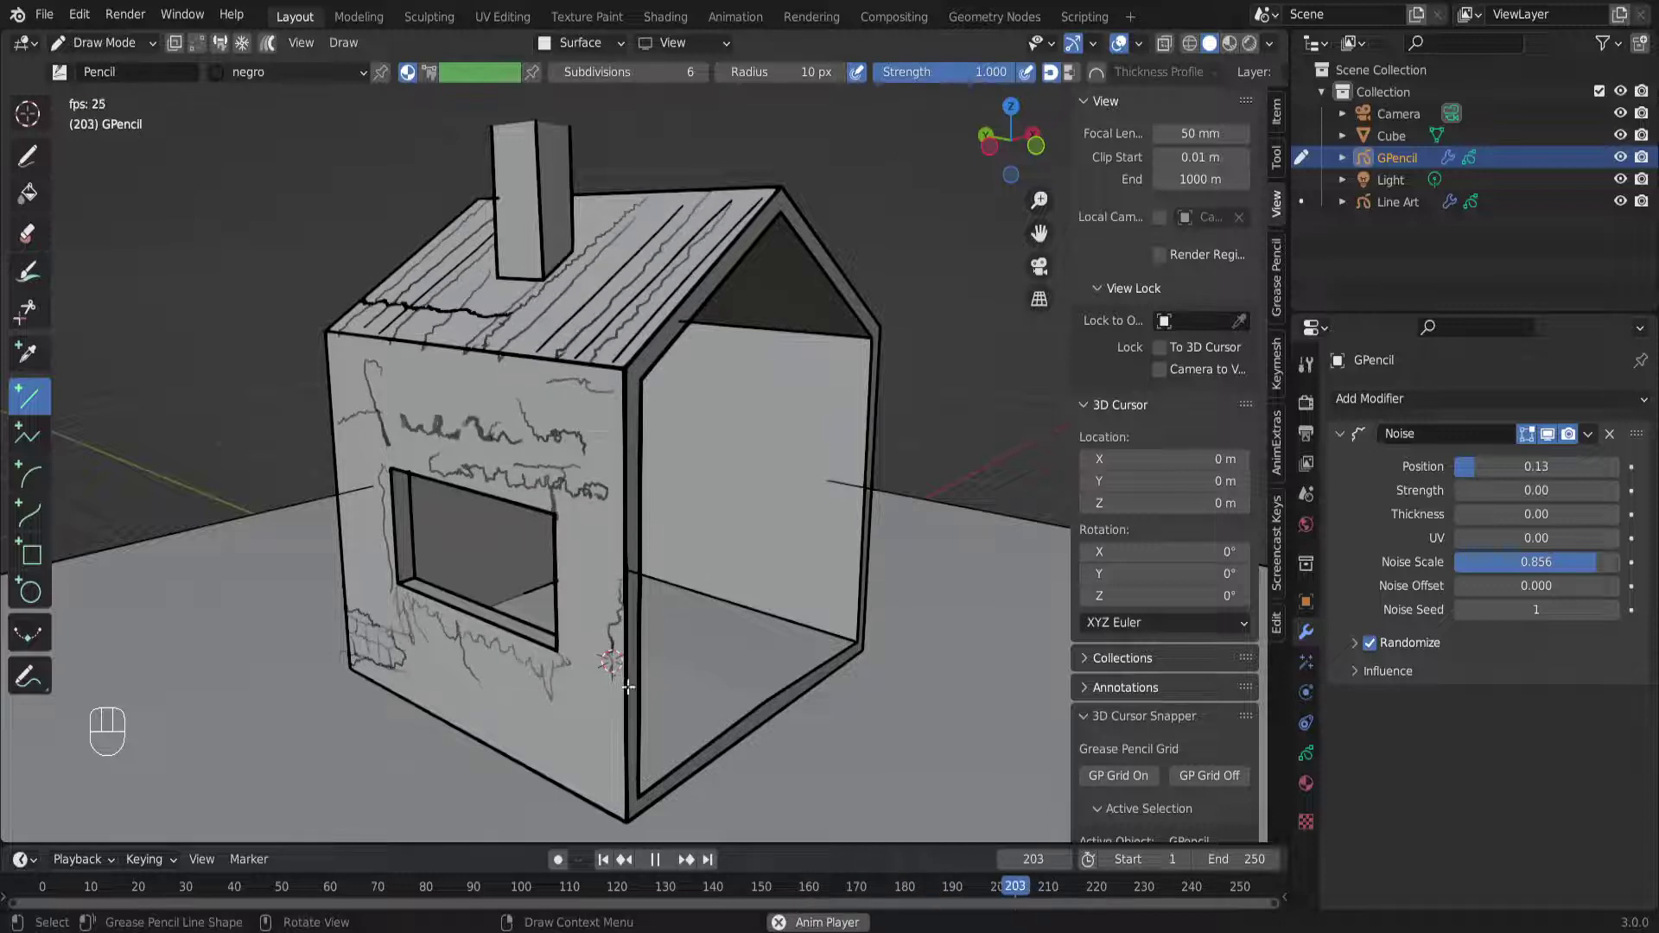
pyautogui.moveTo(609, 436)
pyautogui.mouseDown(button='middle')
pyautogui.moveTo(646, 446)
pyautogui.moveTo(616, 441)
pyautogui.mouseUp(button='middle')
pyautogui.scroll(1, 646, 446)
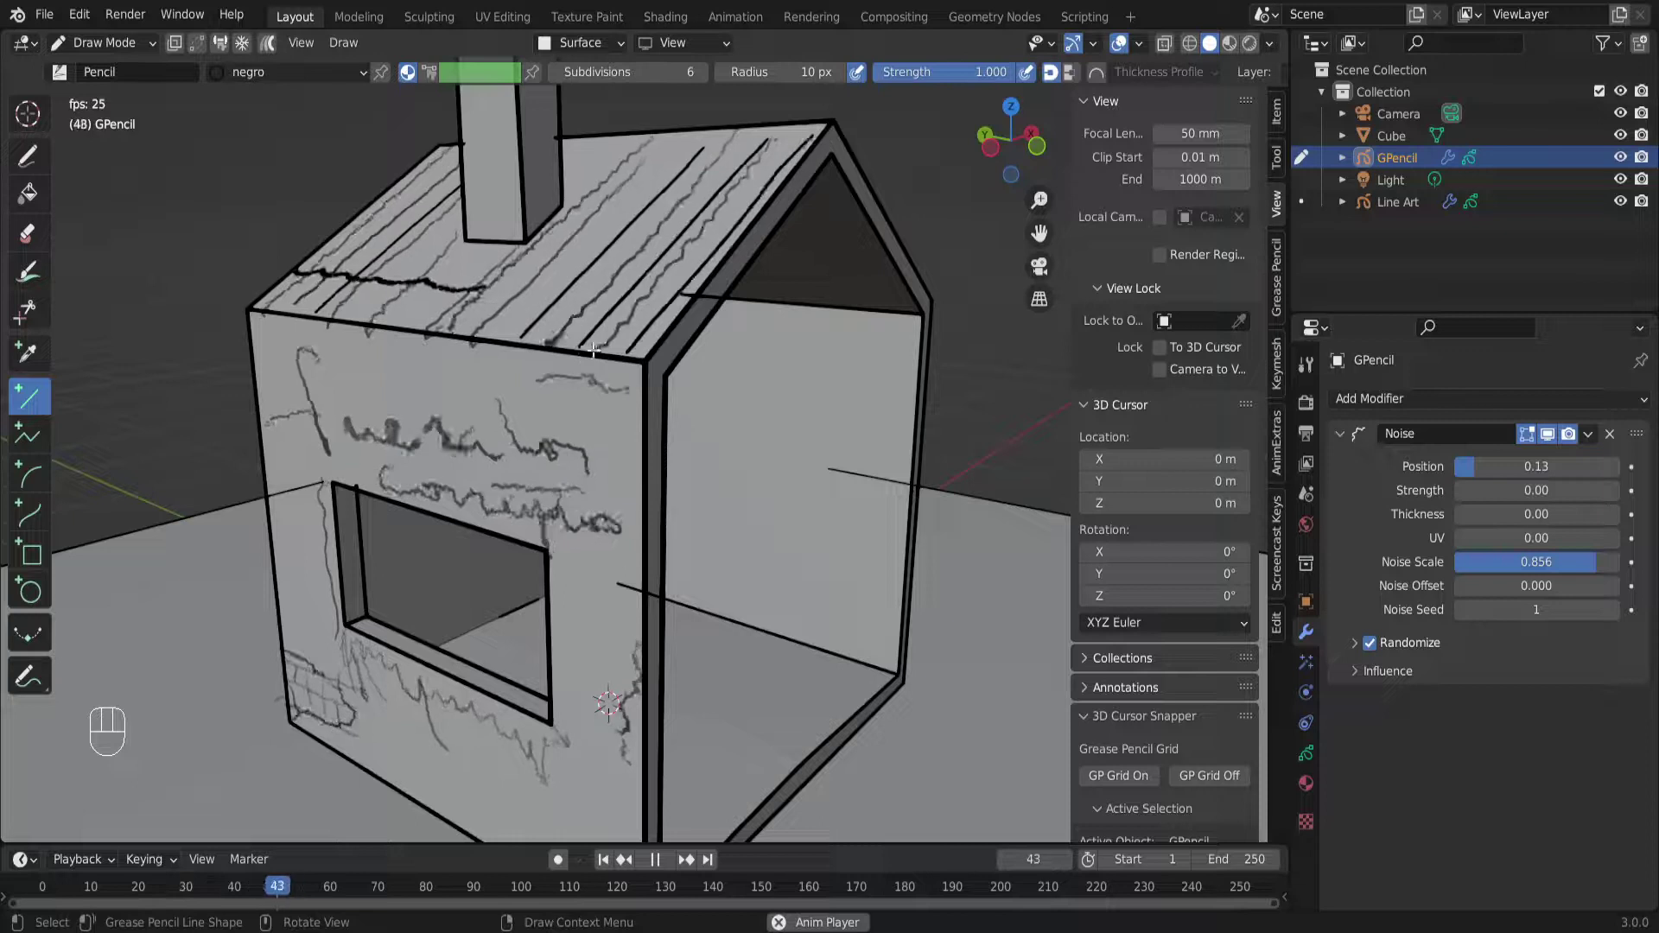
# From the camera view, turn off the GPencil Noise modifier's viewport display and stop the animation playback
pyautogui.scroll(-3, 647, 514)
pyautogui.moveTo(649, 515)
pyautogui.mouseDown(button='middle')
pyautogui.moveTo(709, 527)
pyautogui.moveTo(648, 496)
pyautogui.mouseUp(button='middle')
pyautogui.scroll(4, 645, 520)
pyautogui.scroll(-1, 645, 520)
pyautogui.press('KP_0')
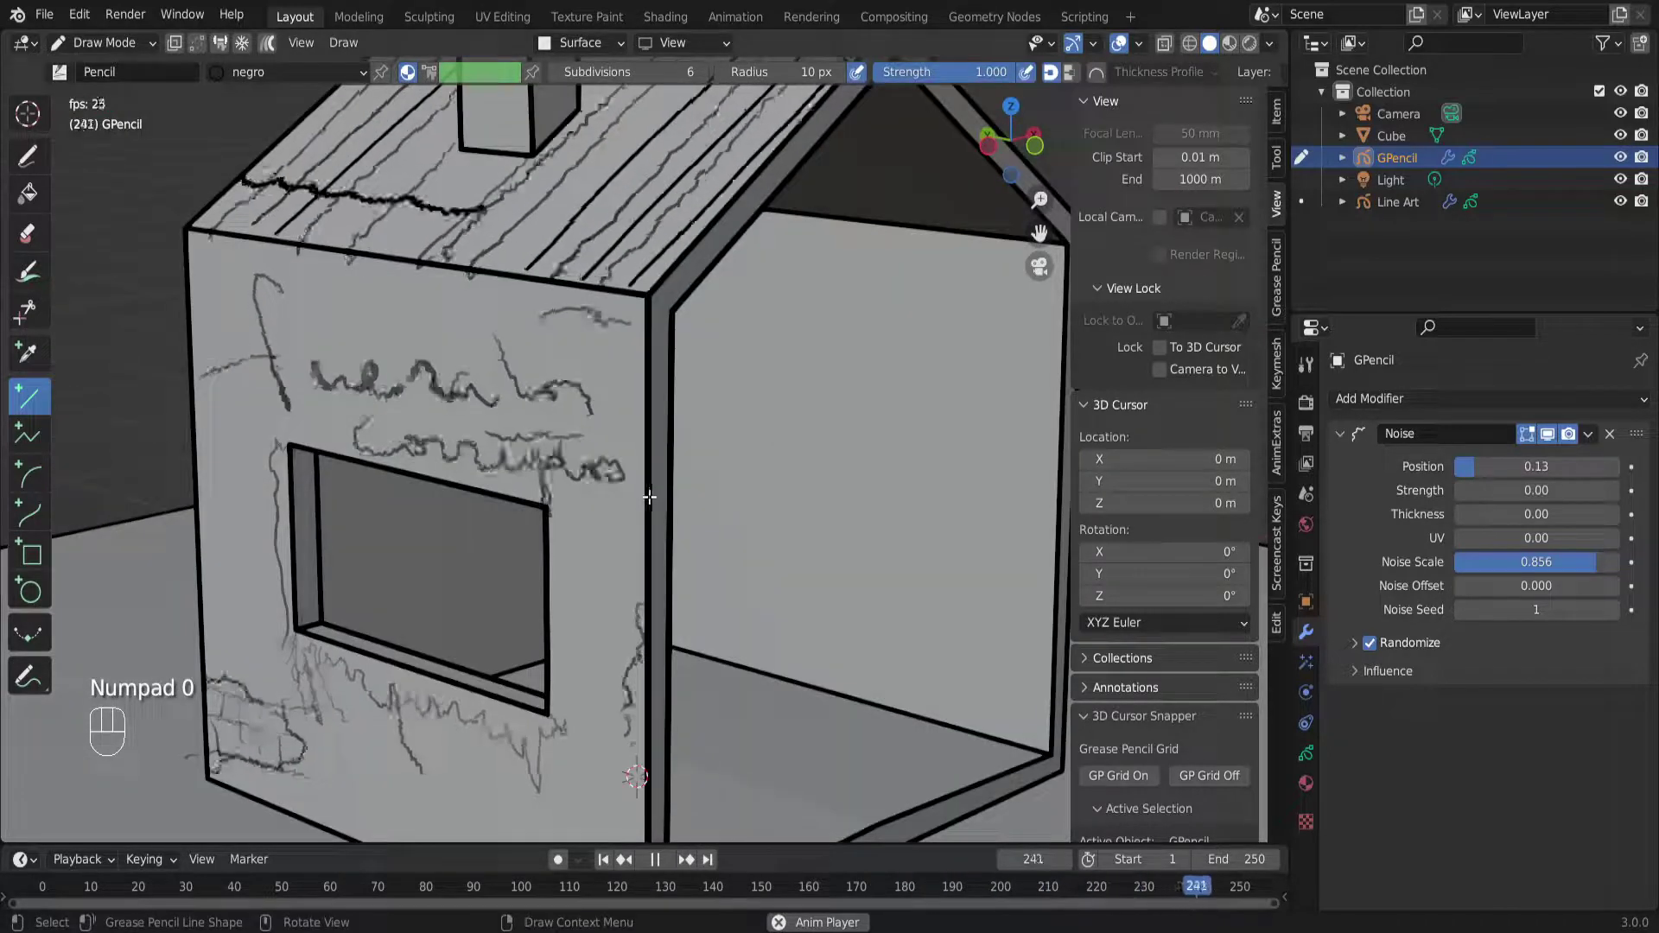
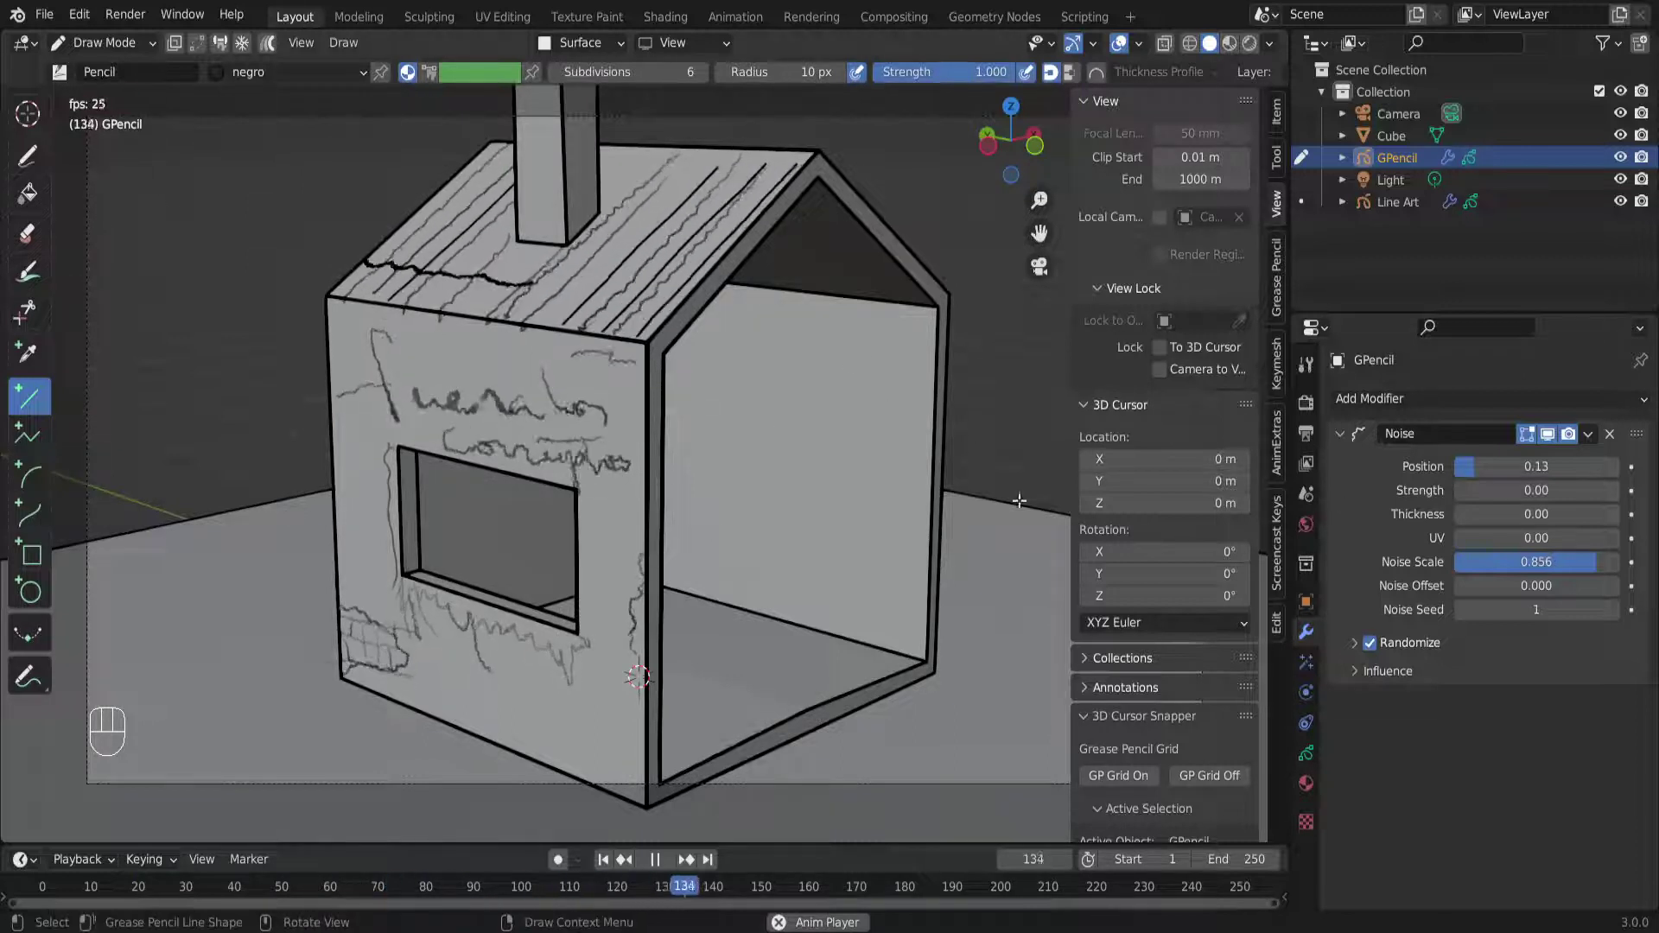
pyautogui.click(1547, 437)
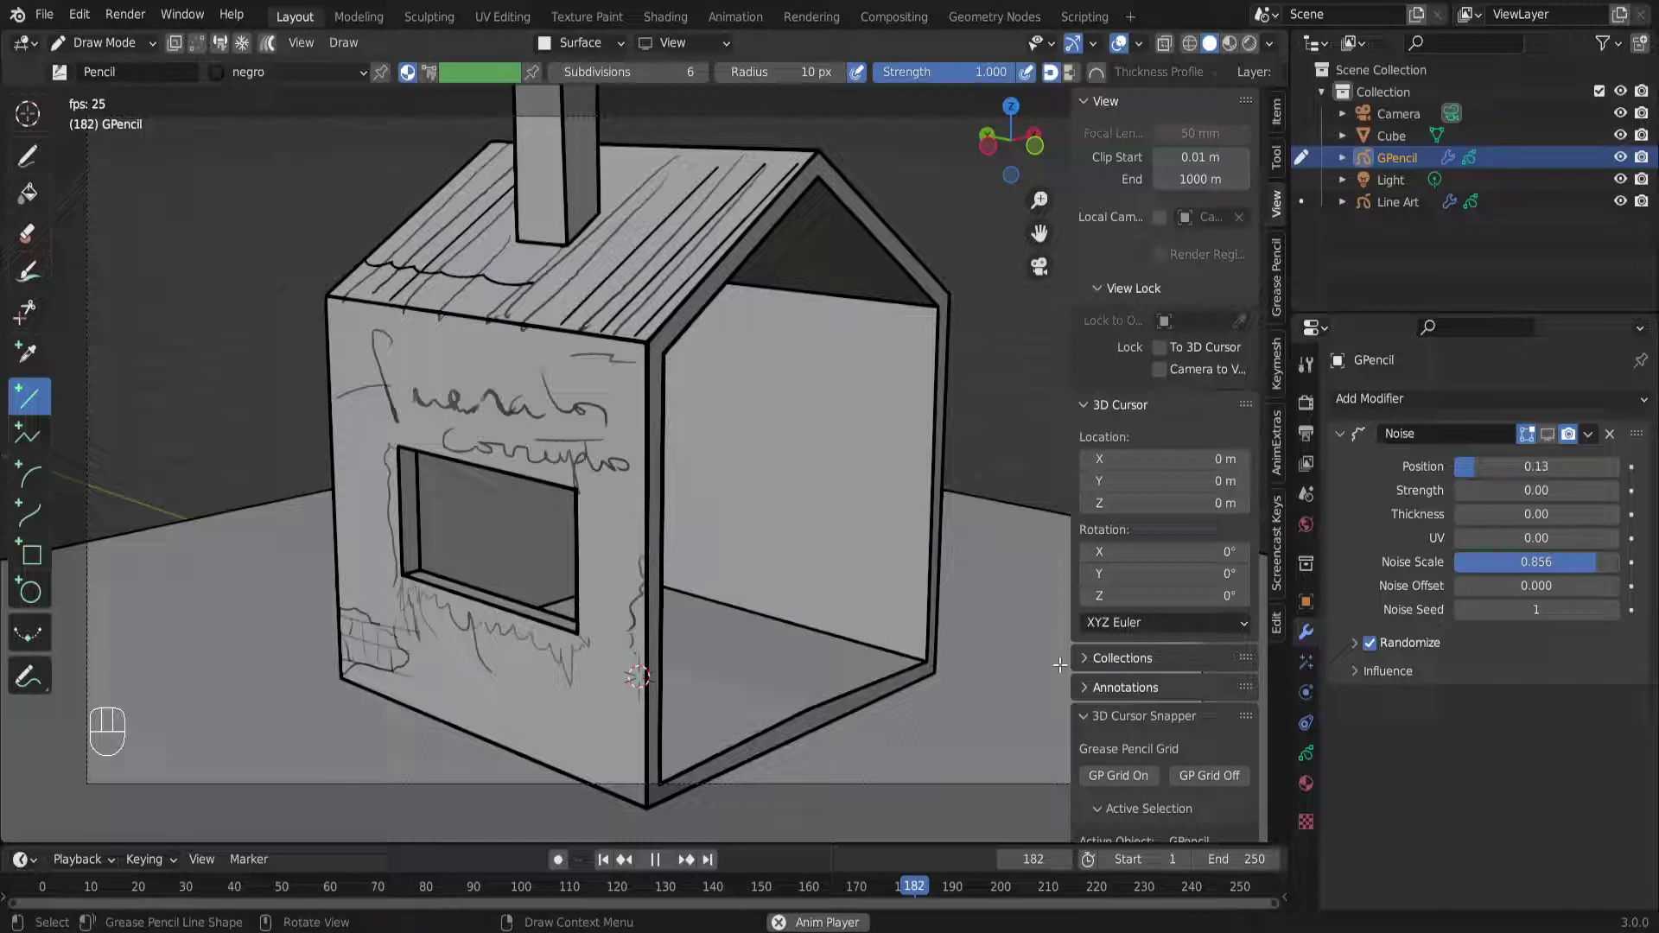
pyautogui.press('space')
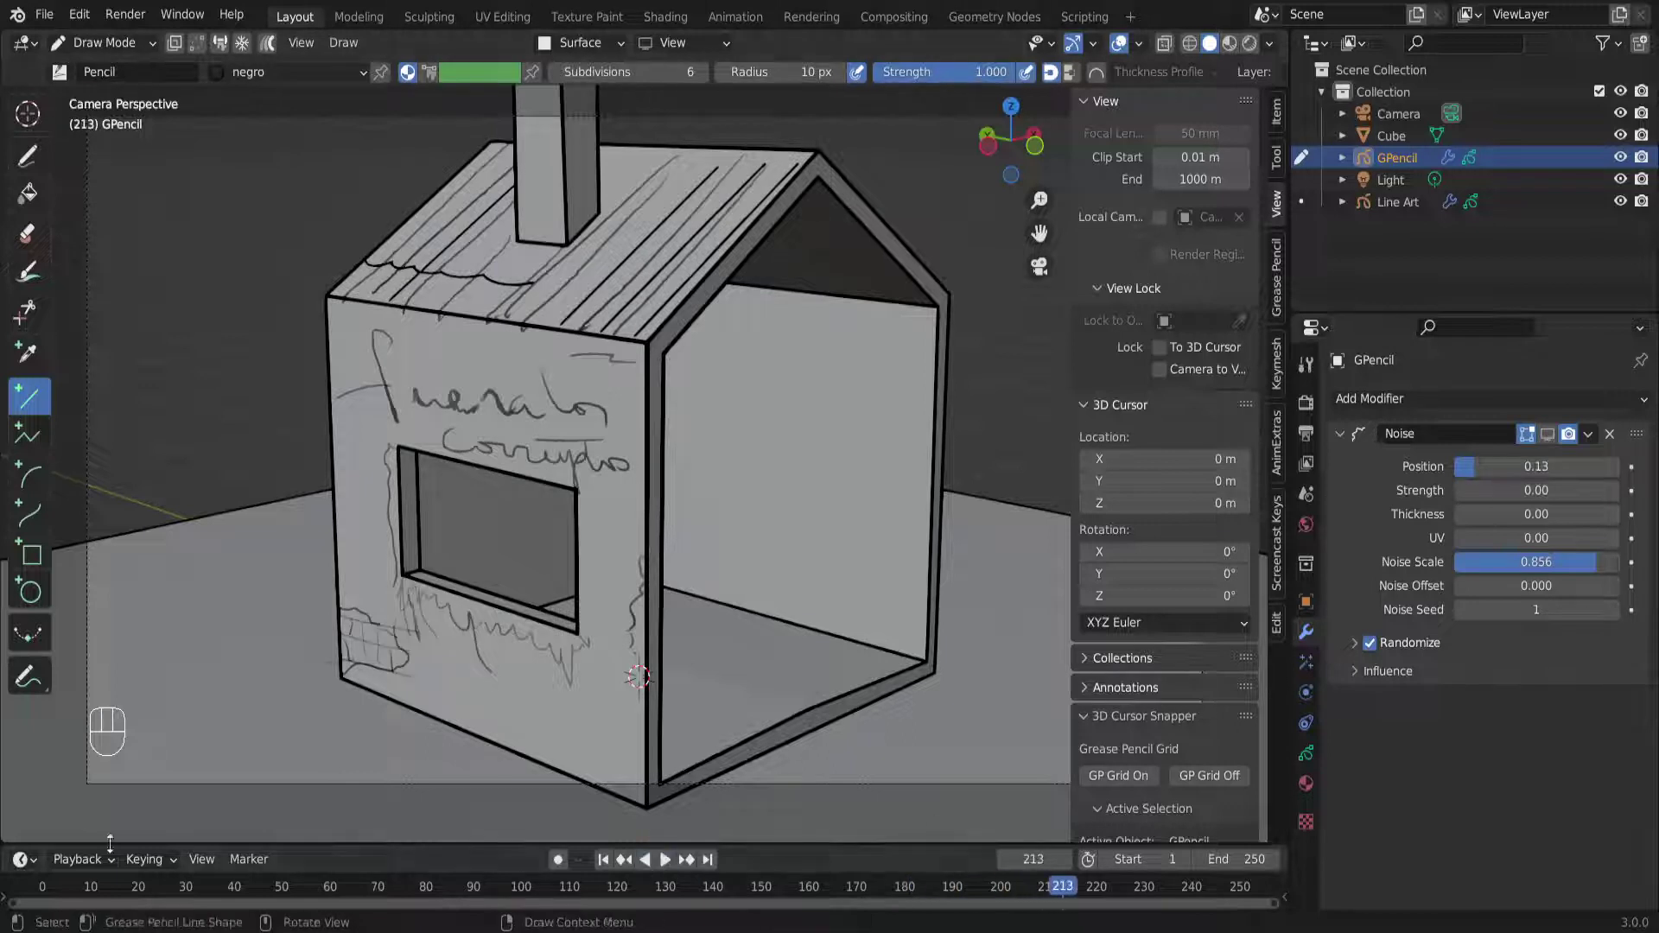
# Enlarge the timeline area and set the current frame to 1
pyautogui.click(37, 890)
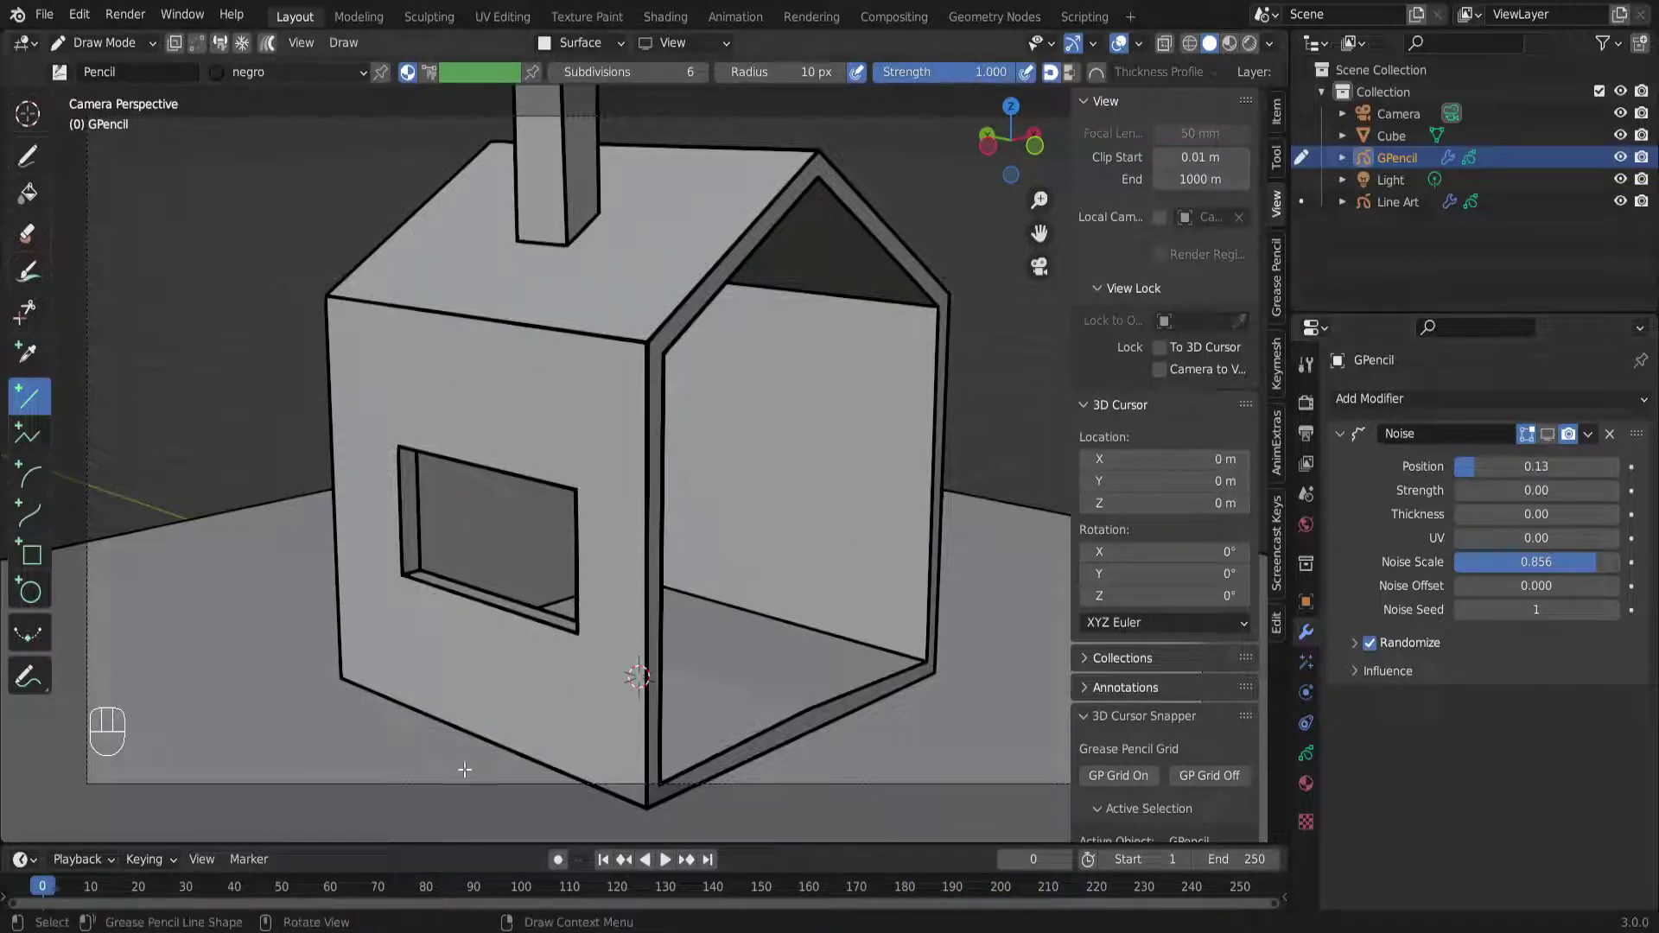
pyautogui.moveTo(465, 846); pyautogui.dragTo(691, 680)
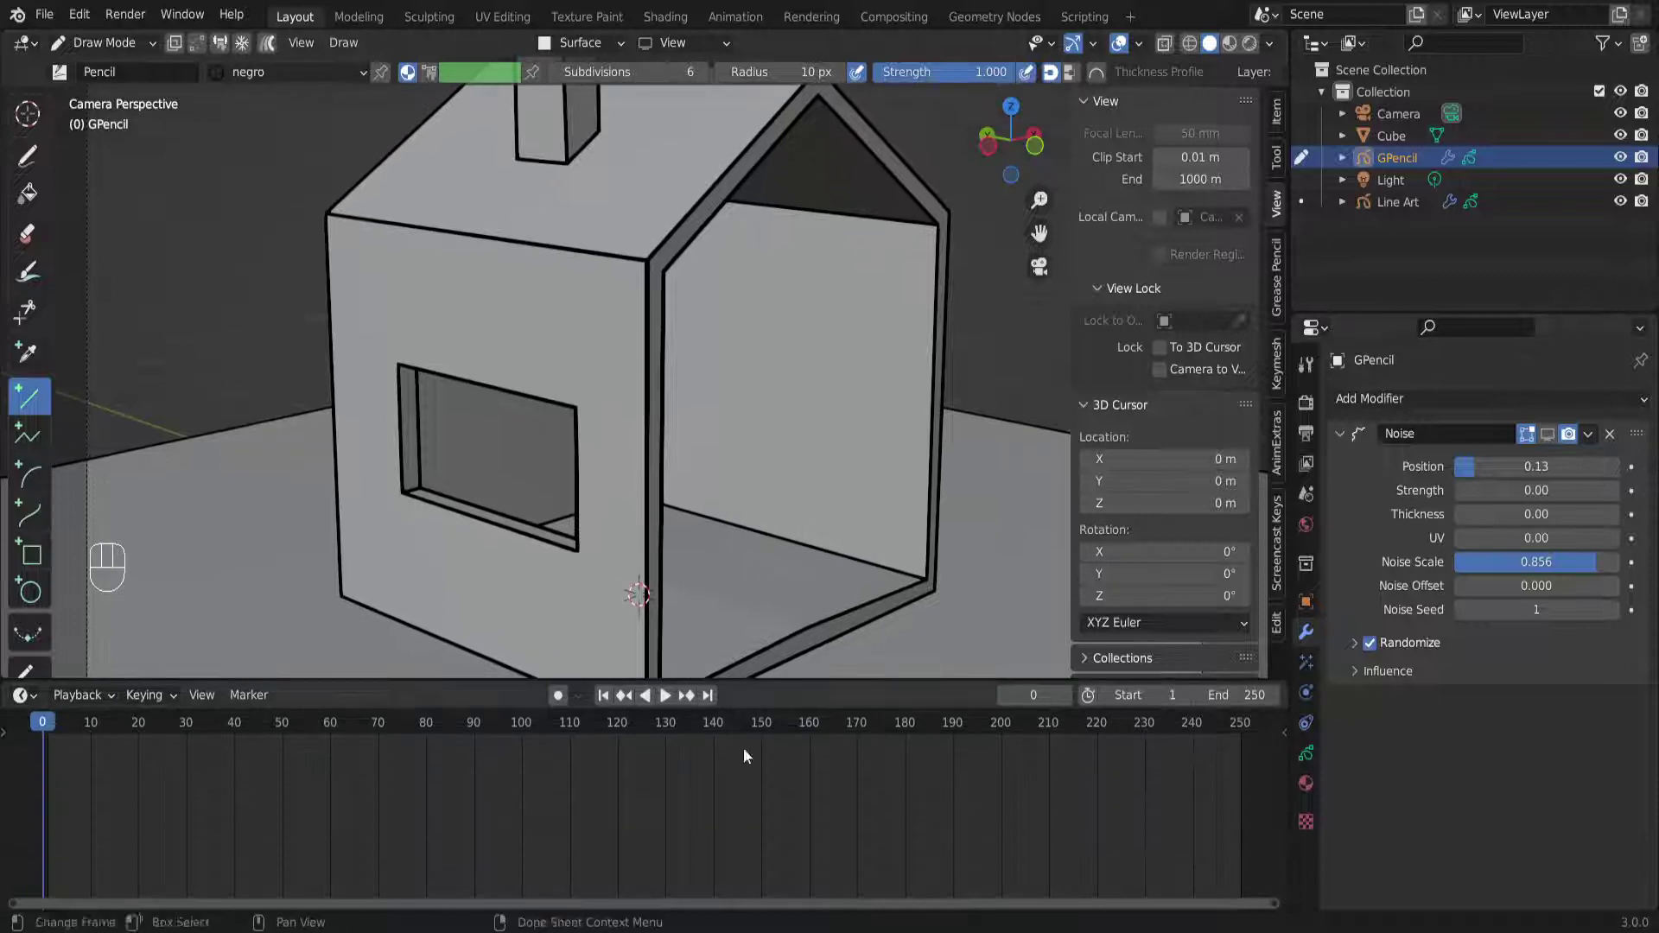
pyautogui.click(52, 723)
pyautogui.scroll(-3, 607, 389)
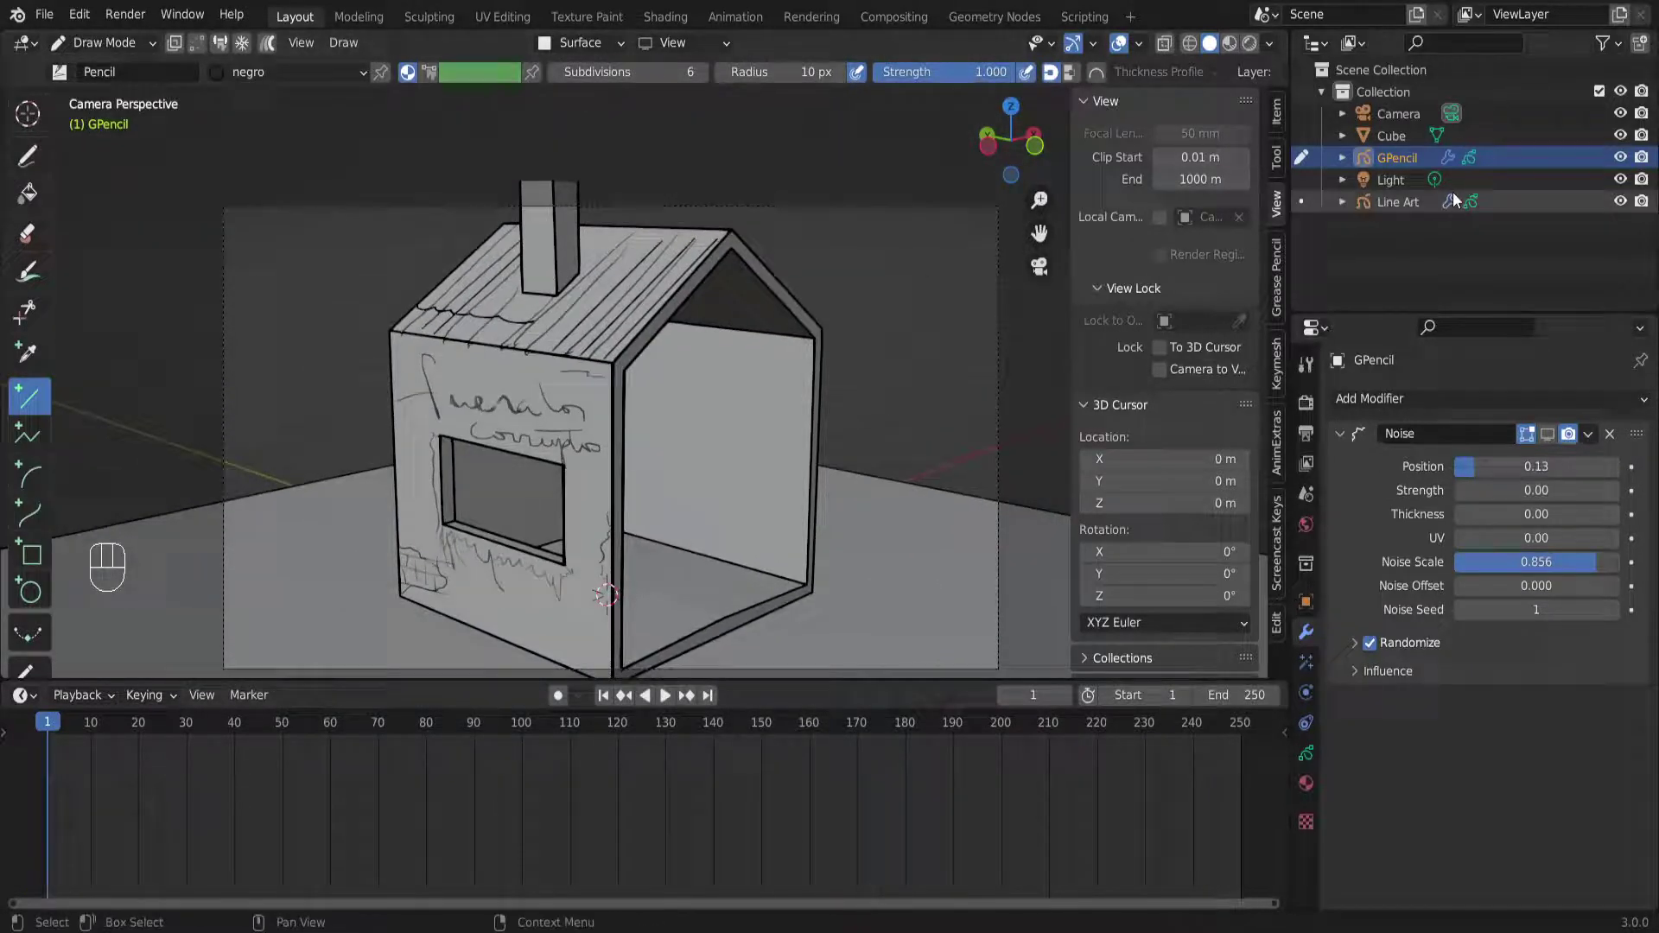
# Hide the Line Art object in the viewport and activate the Draw tool for GPencil in Draw Mode
pyautogui.click(1620, 201)
pyautogui.scroll(-2, 618, 439)
pyautogui.moveTo(618, 439); pyautogui.dragTo(625, 385, button='middle')
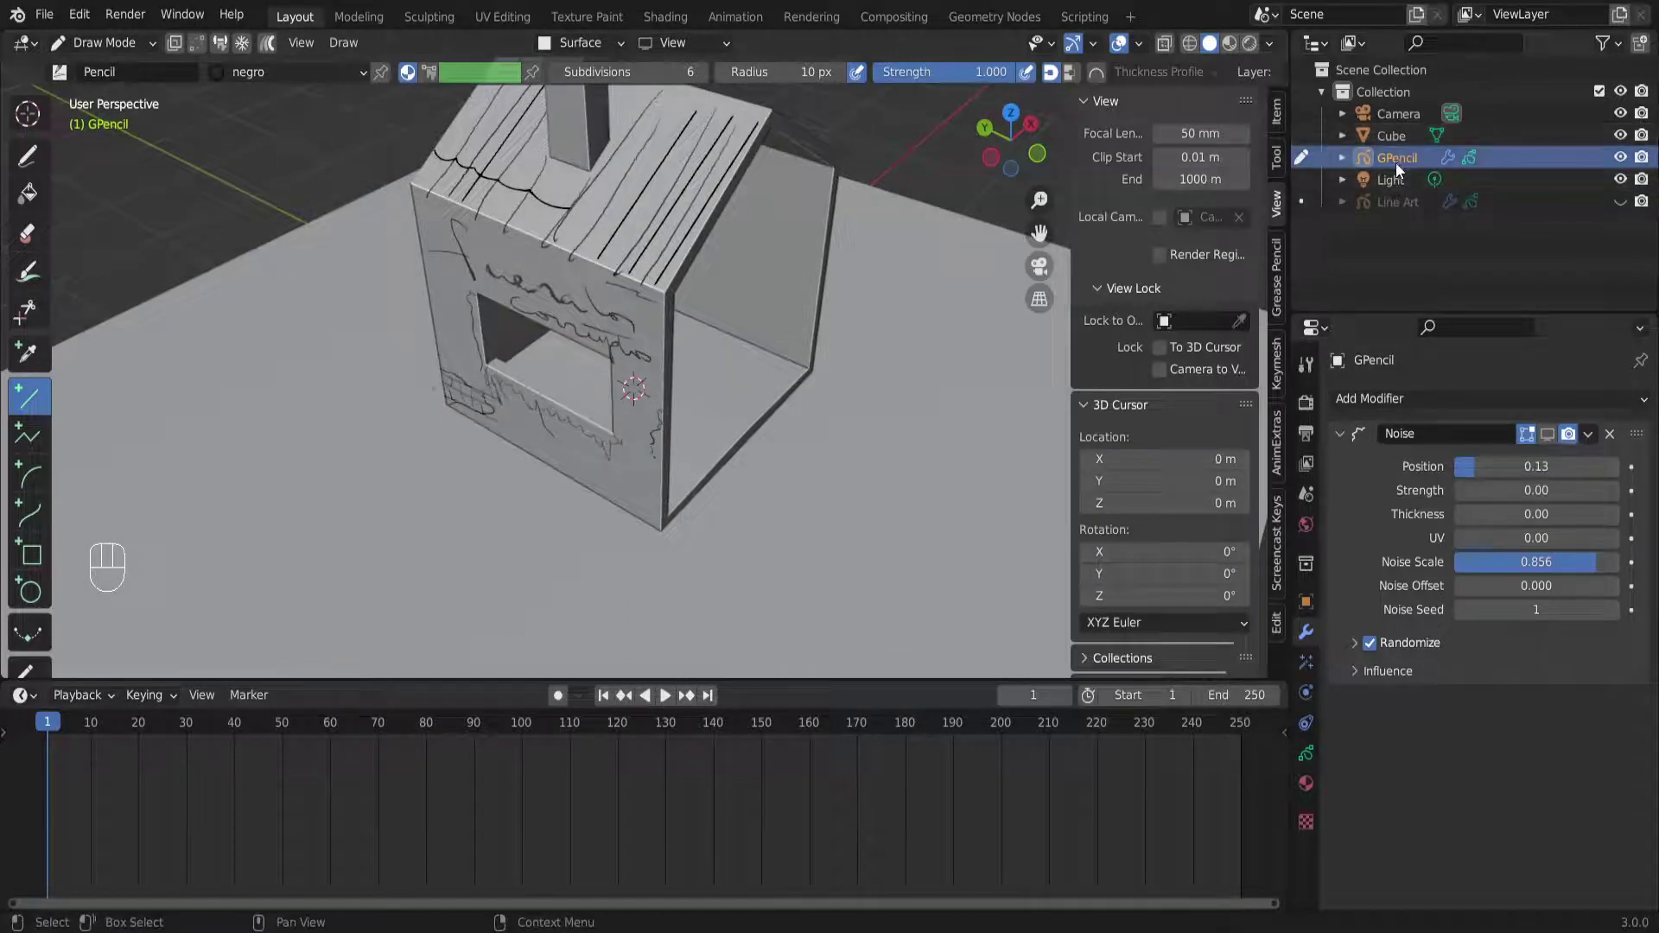
pyautogui.click(122, 45)
pyautogui.click(82, 139)
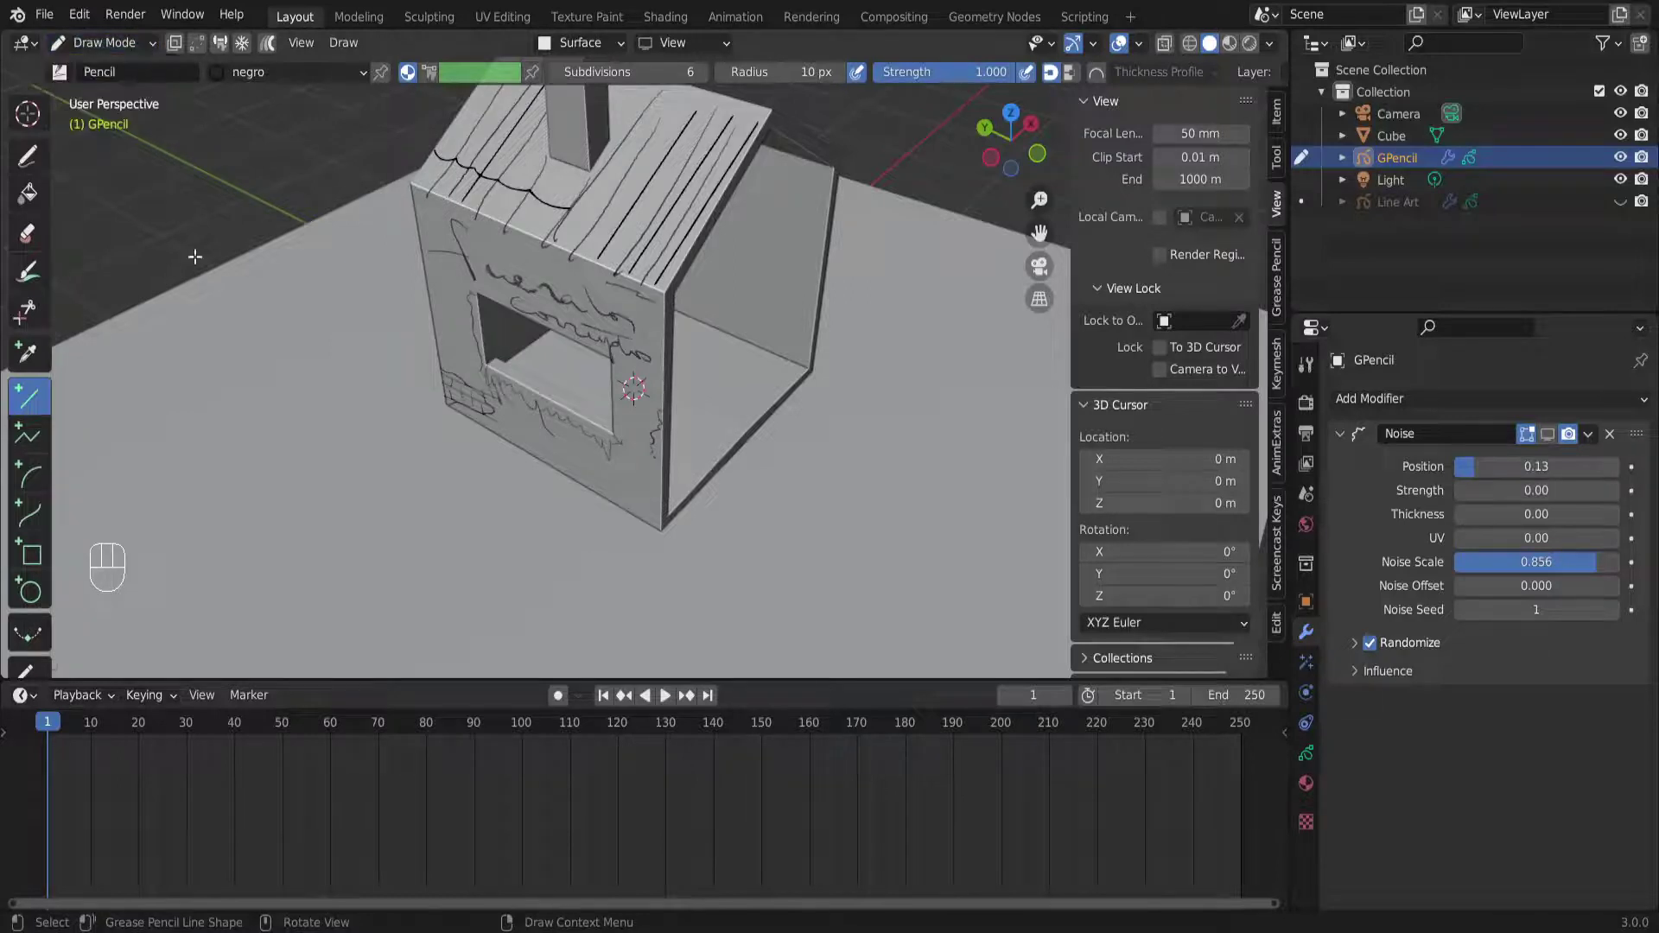
pyautogui.scroll(-2, 381, 402)
pyautogui.keyDown('shift'); pyautogui.moveTo(386, 407); pyautogui.dragTo(343, 316, button='middle'); pyautogui.keyUp('shift')
pyautogui.click(29, 159)
# Try drawing short upright pencil strokes on the ground plane beside the house, then undo them
pyautogui.moveTo(558, 474)
pyautogui.mouseDown(button='middle')
pyautogui.moveTo(501, 423)
pyautogui.moveTo(554, 80)
pyautogui.mouseUp(button='middle')
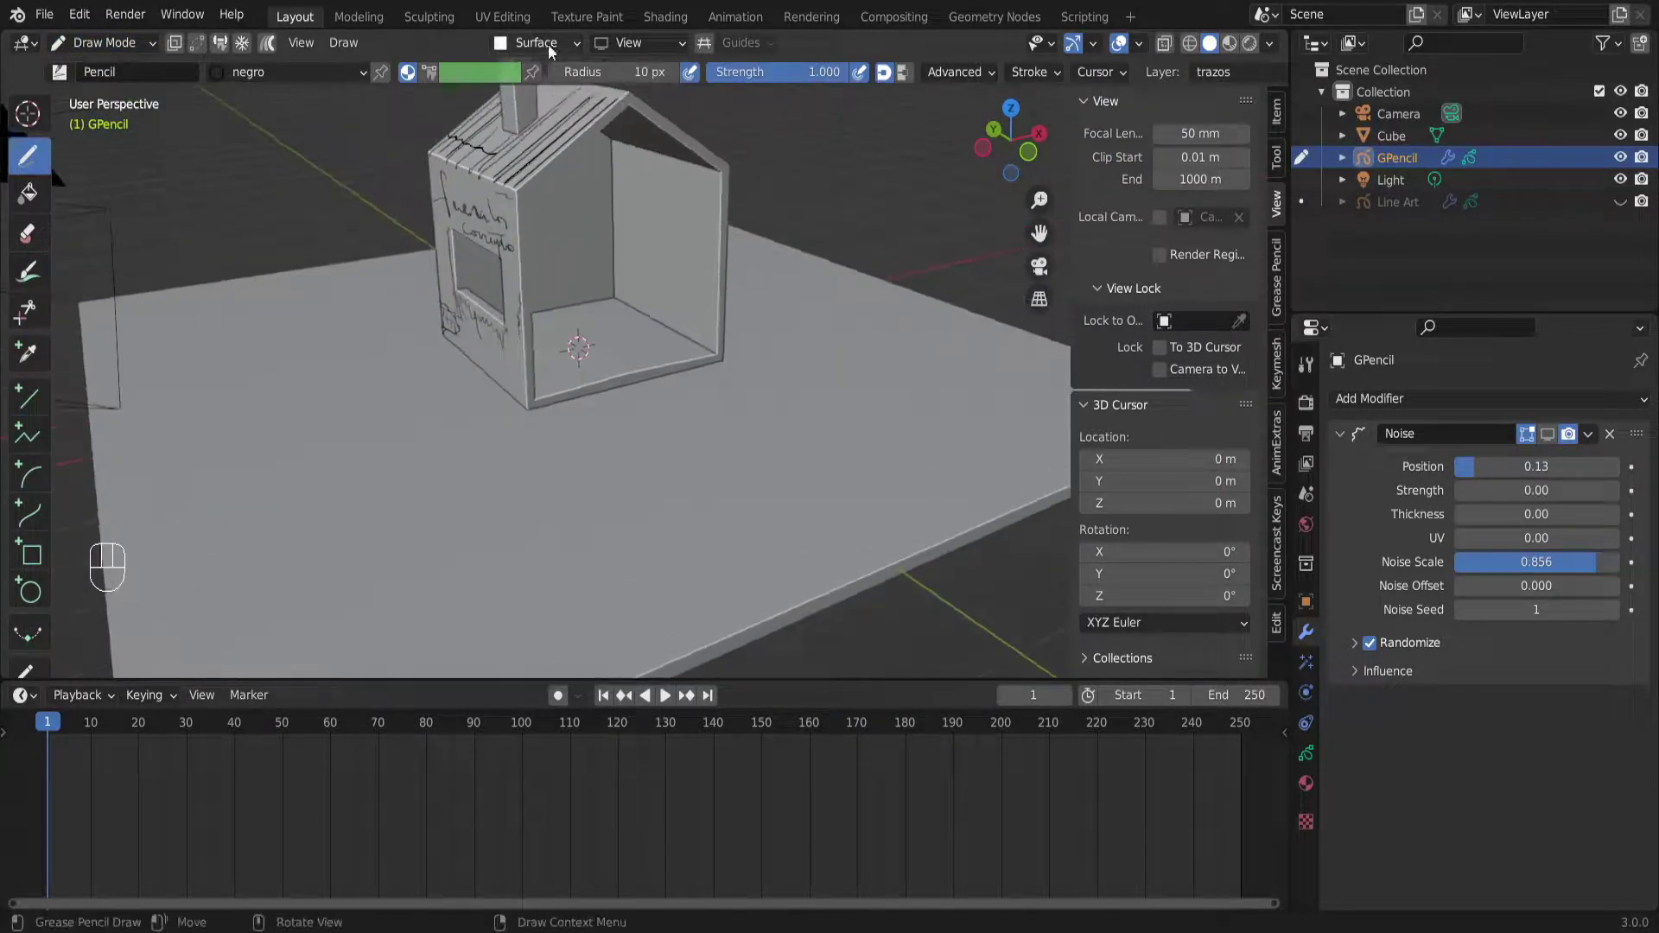
pyautogui.moveTo(485, 518); pyautogui.dragTo(380, 471, button='middle')
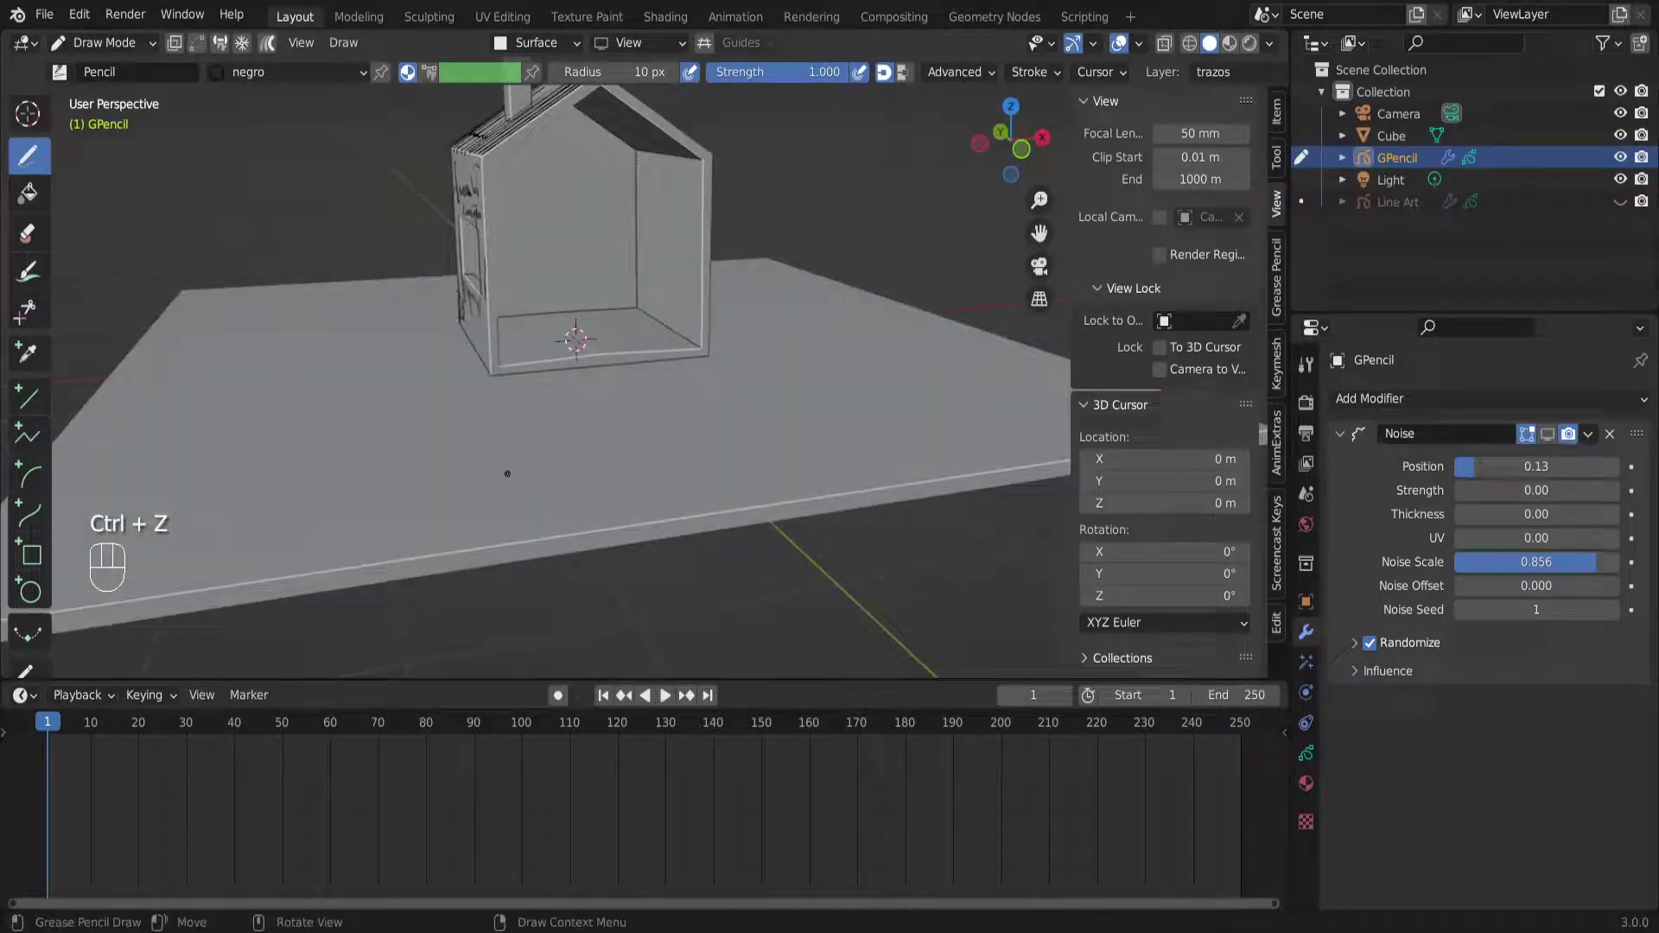
pyautogui.scroll(3, 454, 491)
pyautogui.moveTo(544, 494)
pyautogui.mouseDown(button='middle')
pyautogui.moveTo(655, 489)
pyautogui.moveTo(648, 443)
pyautogui.moveTo(574, 484)
pyautogui.moveTo(660, 479)
pyautogui.mouseUp(button='middle')
pyautogui.hotkey('ctrl', 'z')
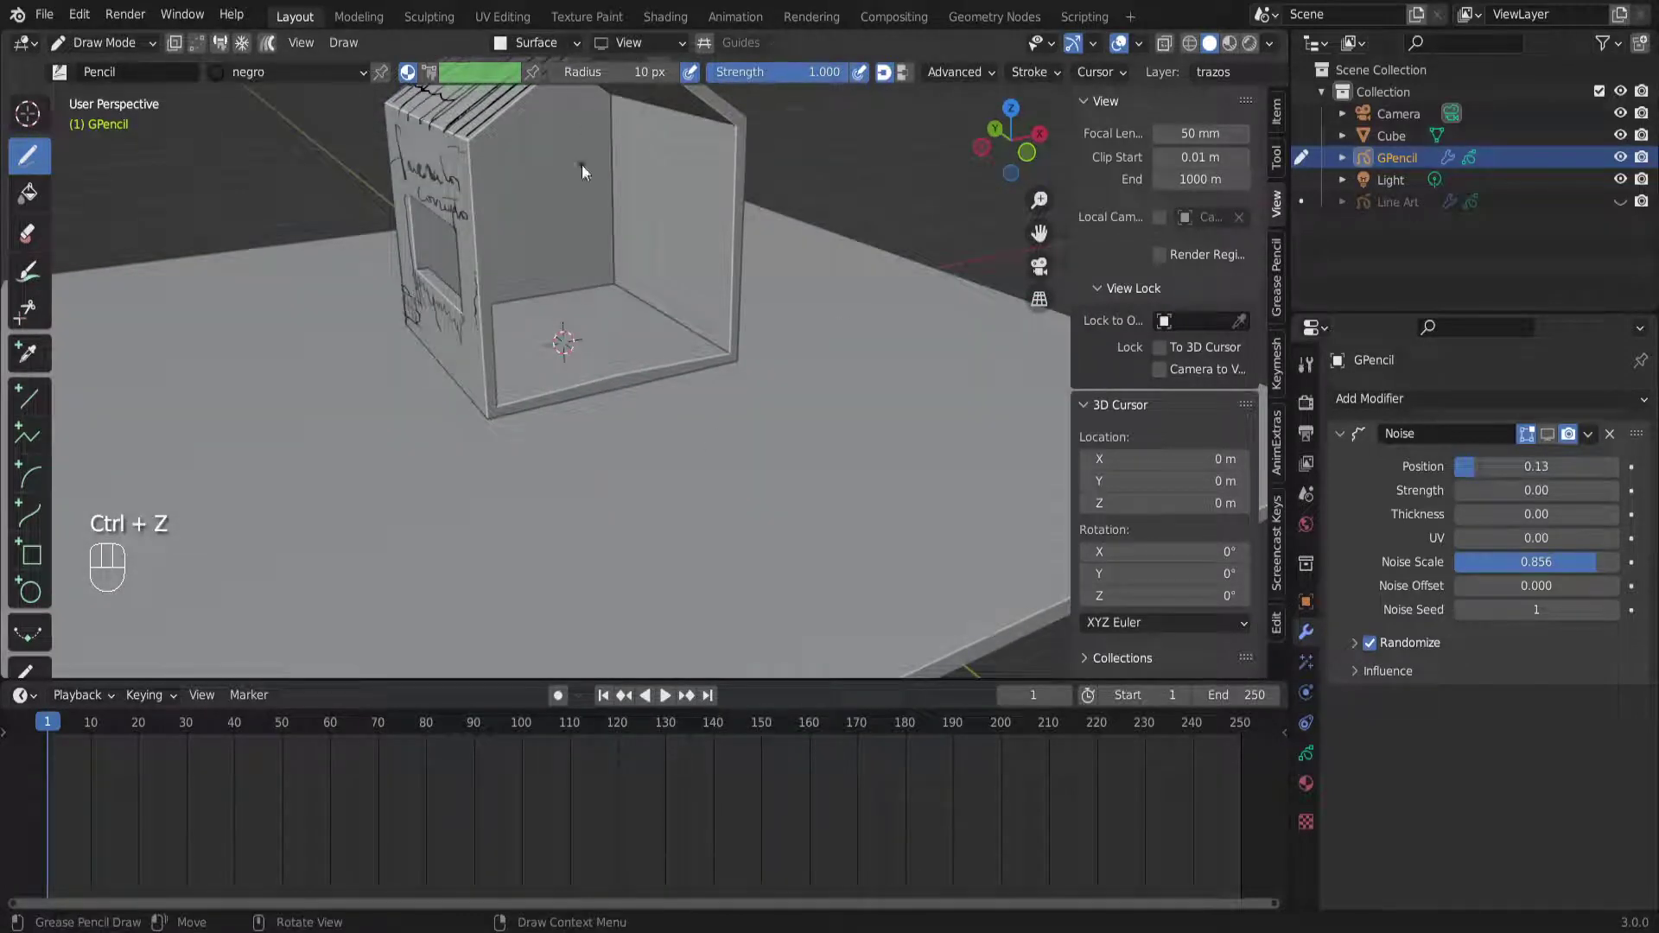
pyautogui.moveTo(277, 452); pyautogui.dragTo(349, 427, button='middle')
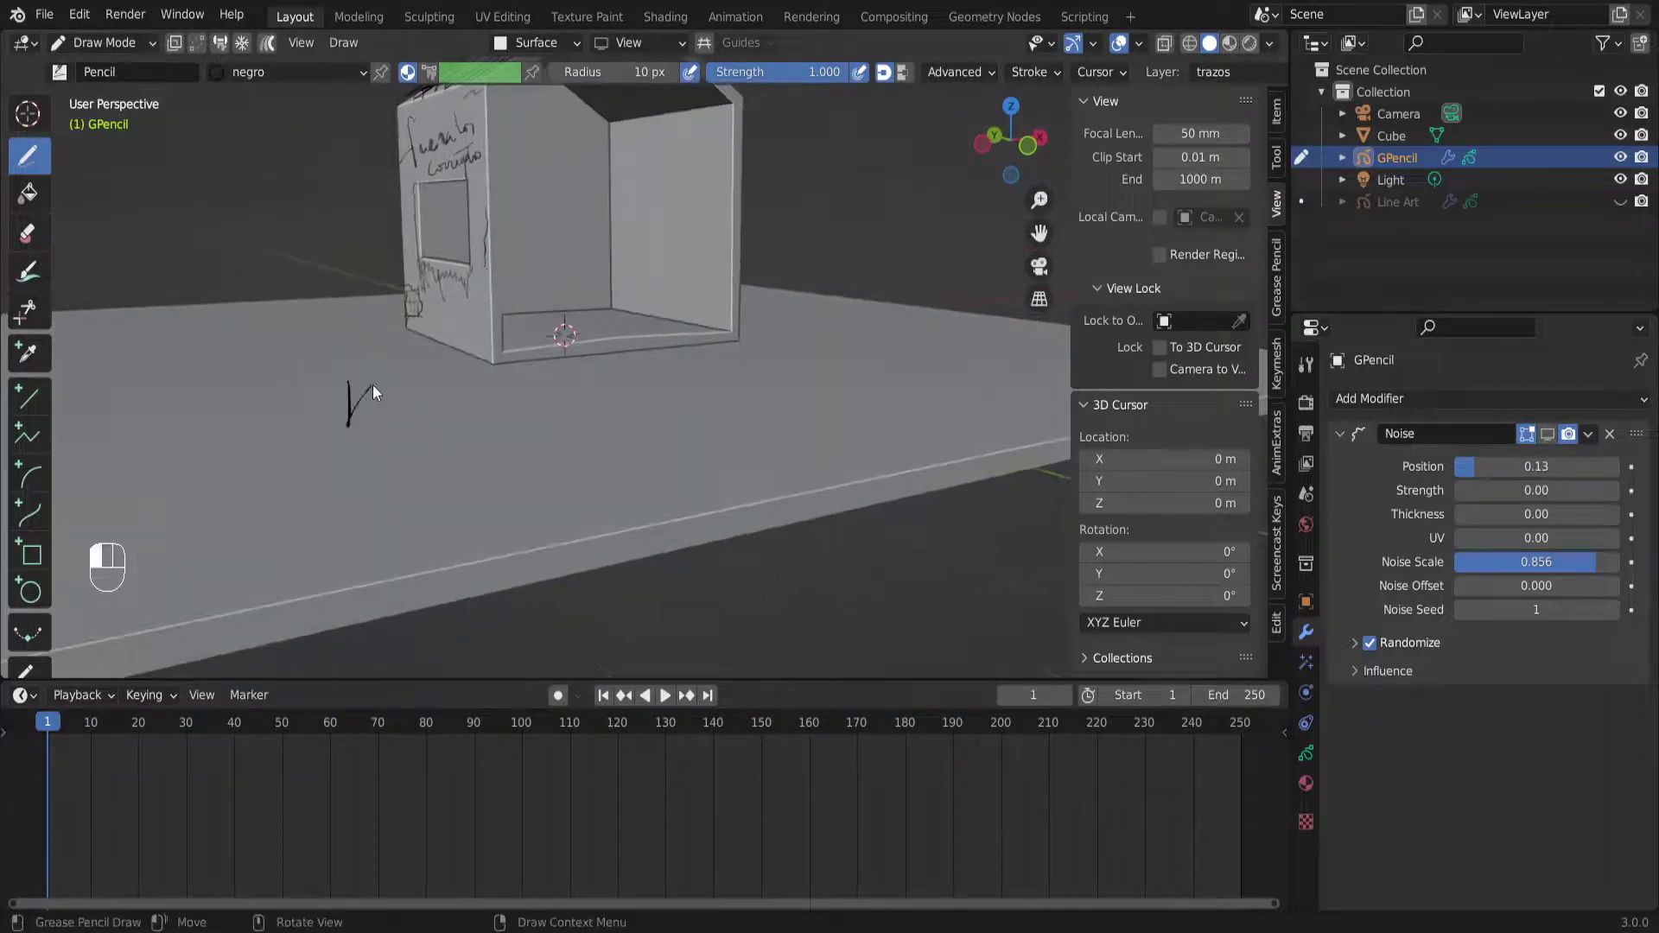
pyautogui.moveTo(352, 422); pyautogui.dragTo(327, 381)
pyautogui.moveTo(417, 475); pyautogui.dragTo(505, 478, button='middle')
pyautogui.hotkey('ctrl', 'z')
pyautogui.hotkey('ctrl', 'z')
pyautogui.hotkey('ctrl', 'z')
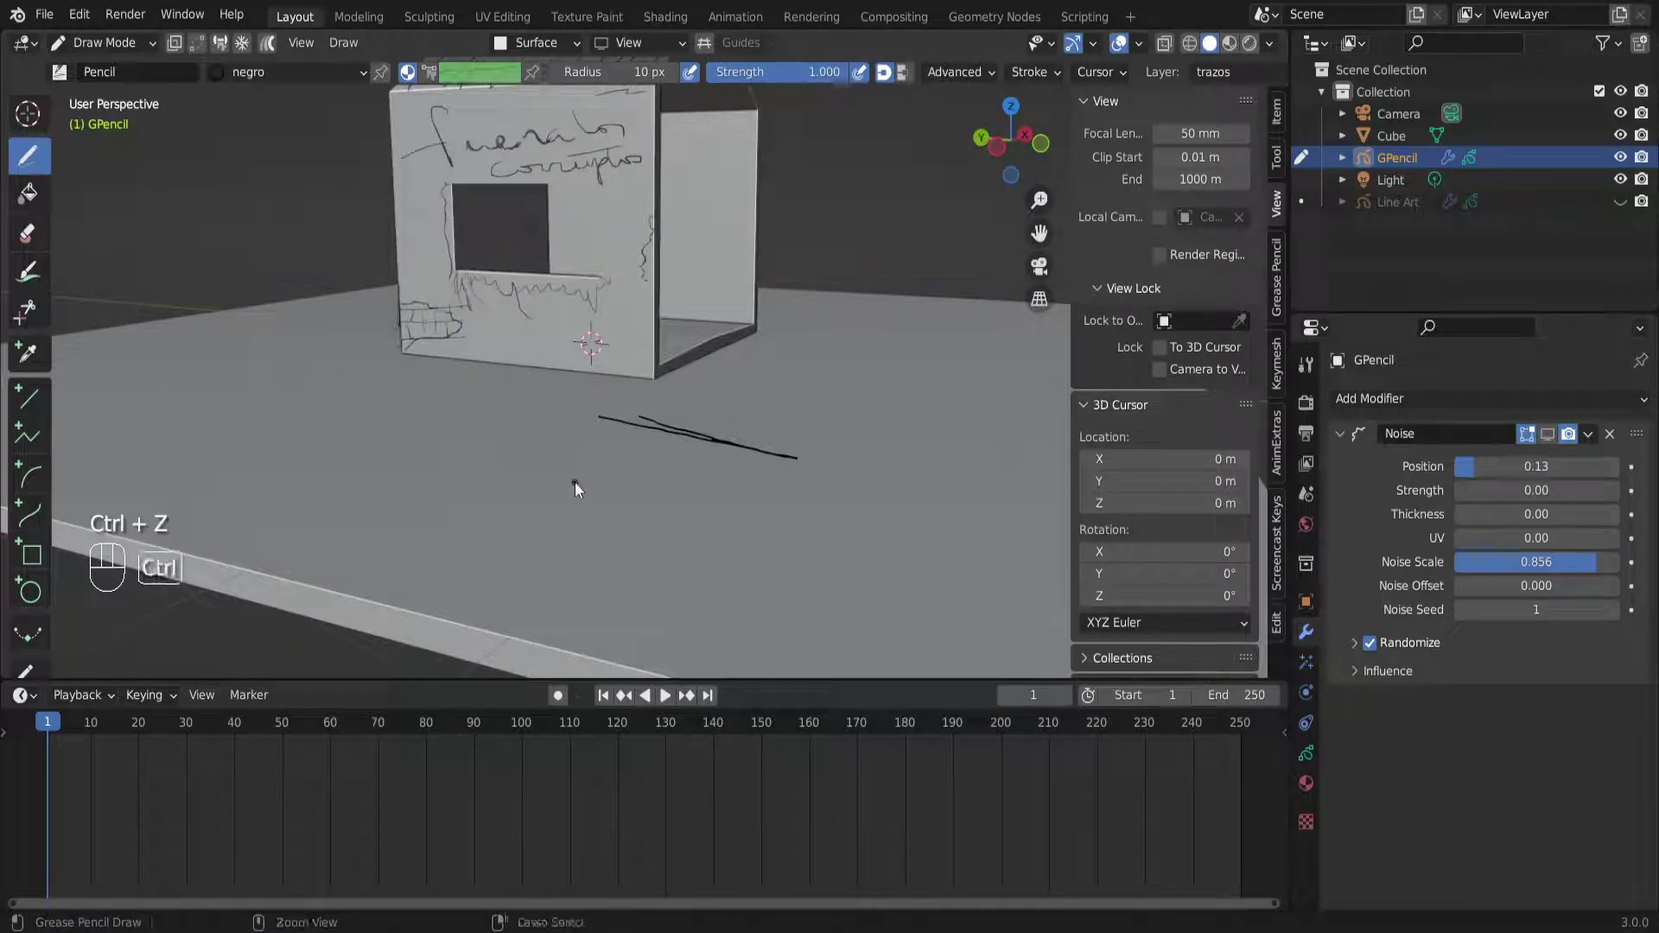
# Draw a slightly curved upright pencil stroke on the ground plane beside the house's windowed wall
pyautogui.moveTo(686, 497); pyautogui.dragTo(693, 548, button='middle')
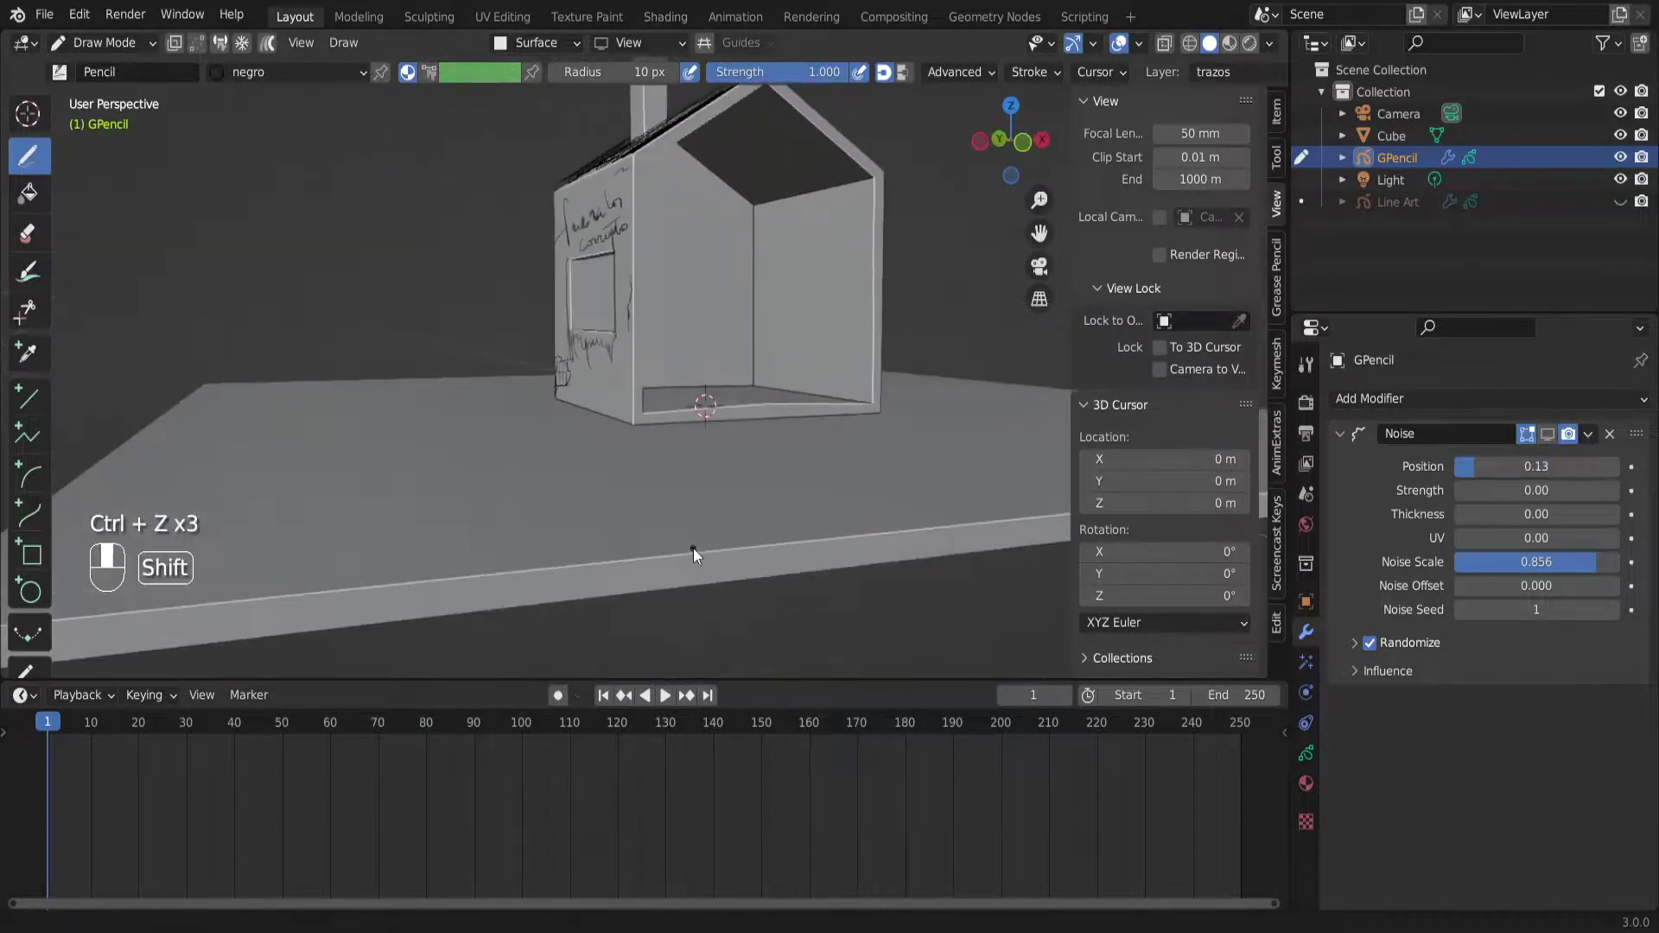
pyautogui.moveTo(458, 500); pyautogui.dragTo(444, 415)
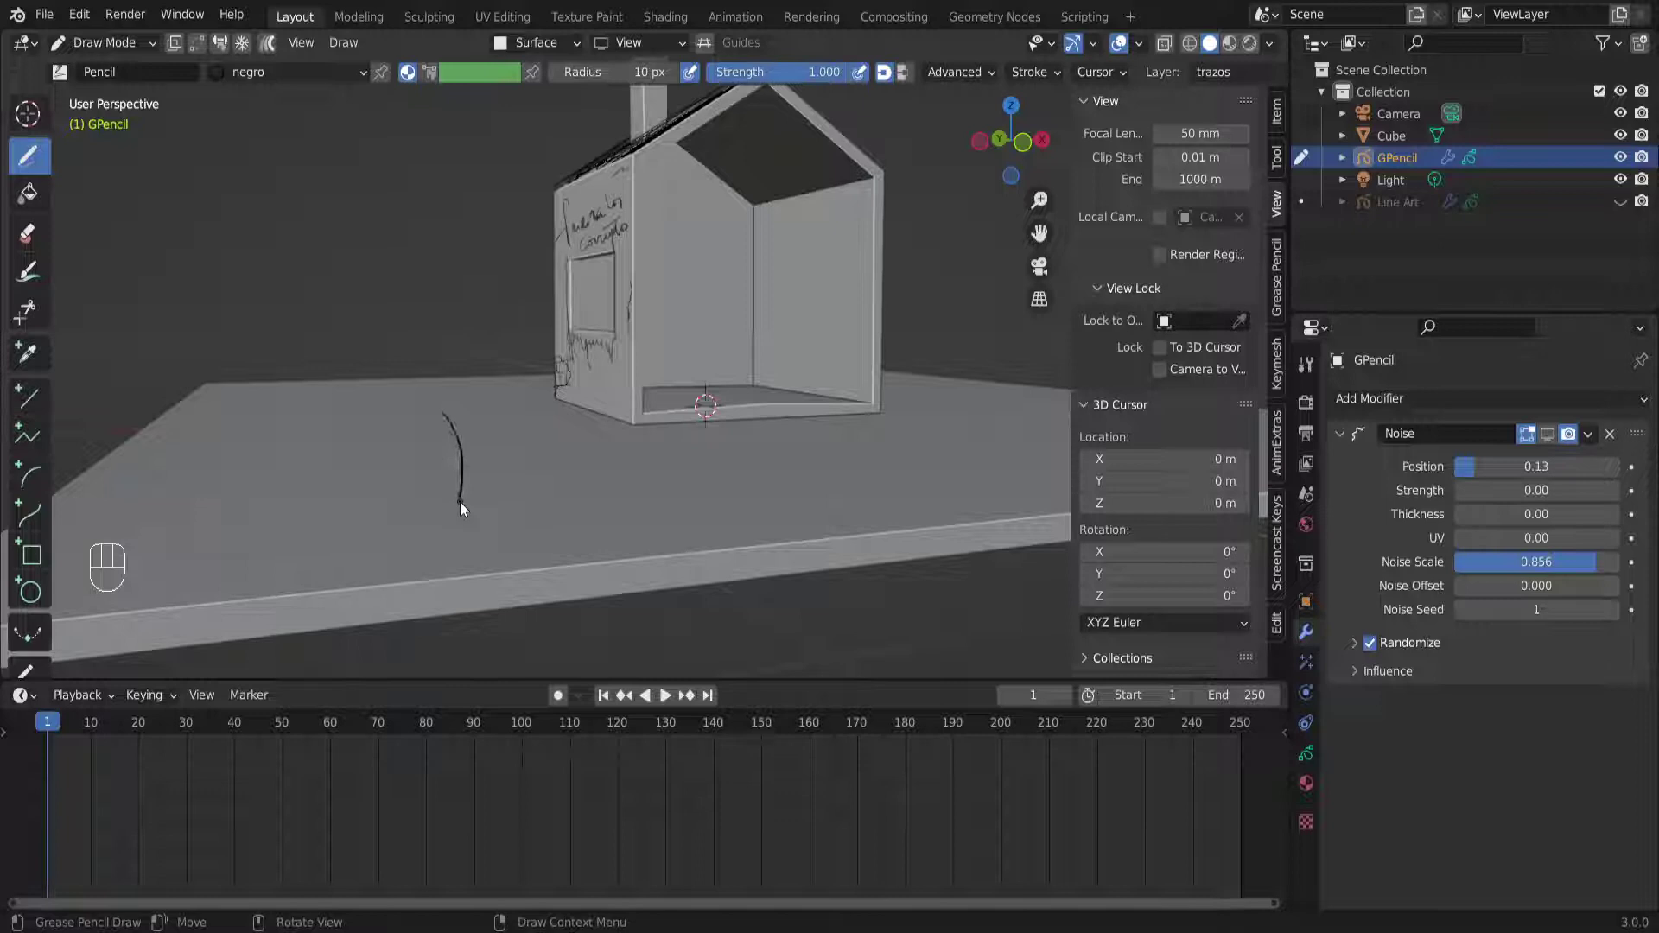
# Undo the last test strokes drawn on the ground and collapse the 3D viewport's sidebar
pyautogui.moveTo(489, 484); pyautogui.dragTo(567, 522, button='middle')
pyautogui.hotkey('ctrl', 'z')
pyautogui.hotkey('ctrl', 'z')
pyautogui.hotkey('ctrl', 'z')
pyautogui.moveTo(637, 481)
pyautogui.mouseDown(button='middle')
pyautogui.moveTo(559, 478)
pyautogui.moveTo(530, 444)
pyautogui.moveTo(480, 448)
pyautogui.moveTo(612, 447)
pyautogui.moveTo(1135, 320)
pyautogui.mouseUp(button='middle')
pyautogui.moveTo(1069, 359); pyautogui.dragTo(1245, 355)
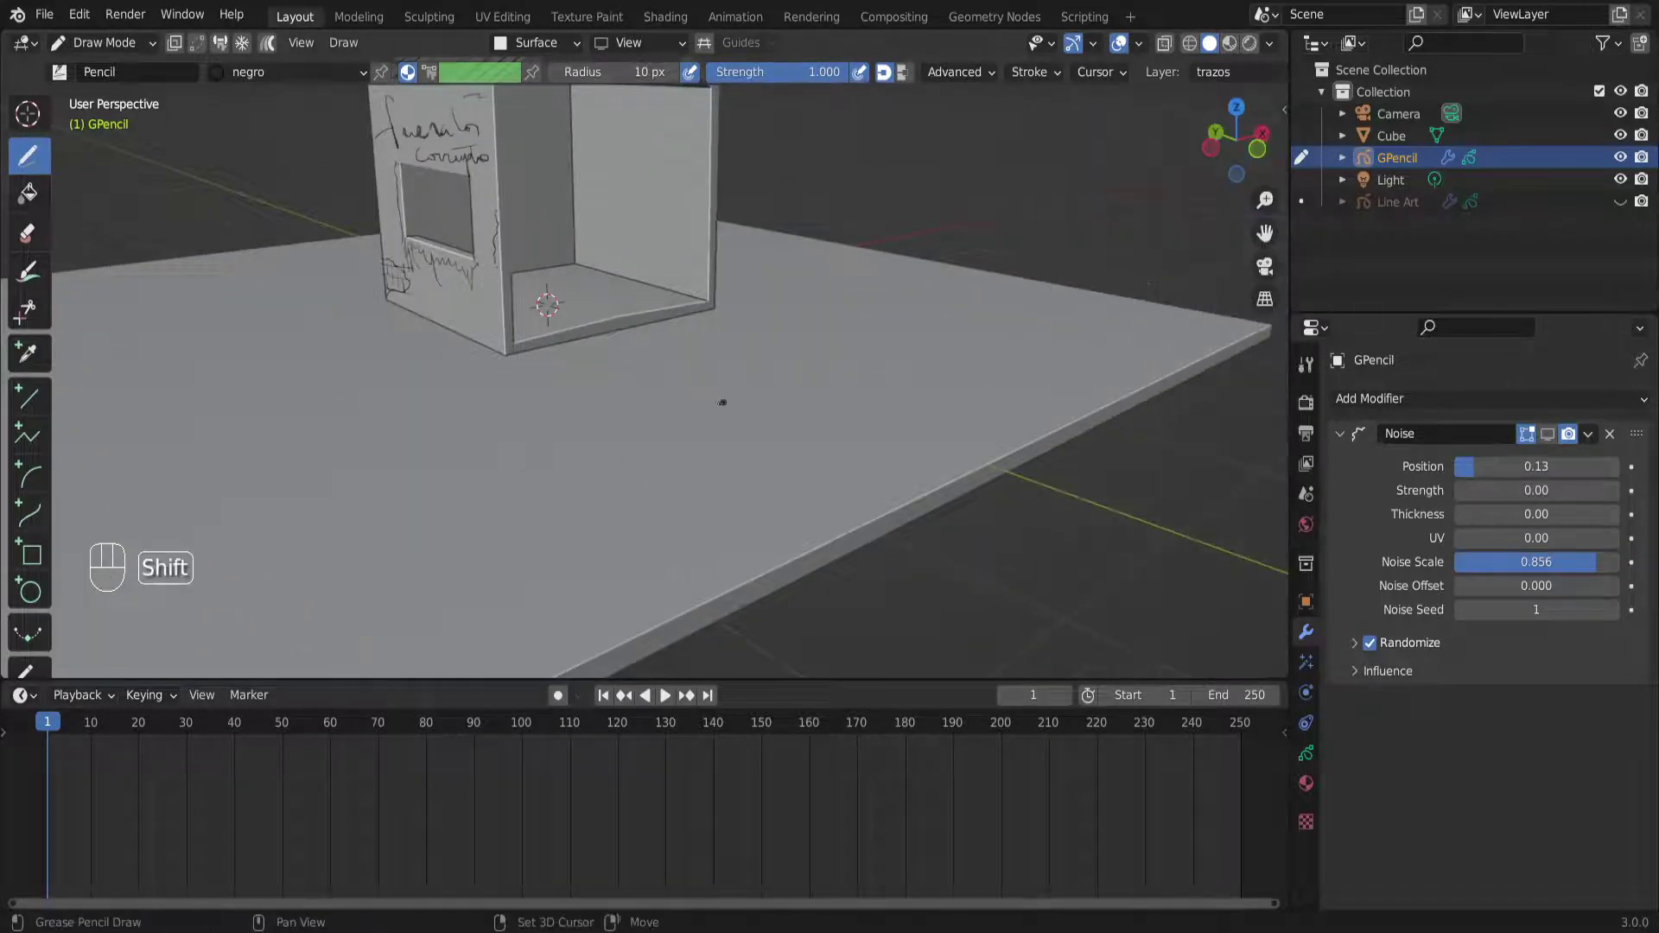
pyautogui.moveTo(723, 400)
pyautogui.keyDown('shift'); pyautogui.mouseDown(button='middle')
pyautogui.moveTo(815, 452)
pyautogui.moveTo(719, 405)
pyautogui.mouseUp(button='middle'); pyautogui.keyUp('shift')
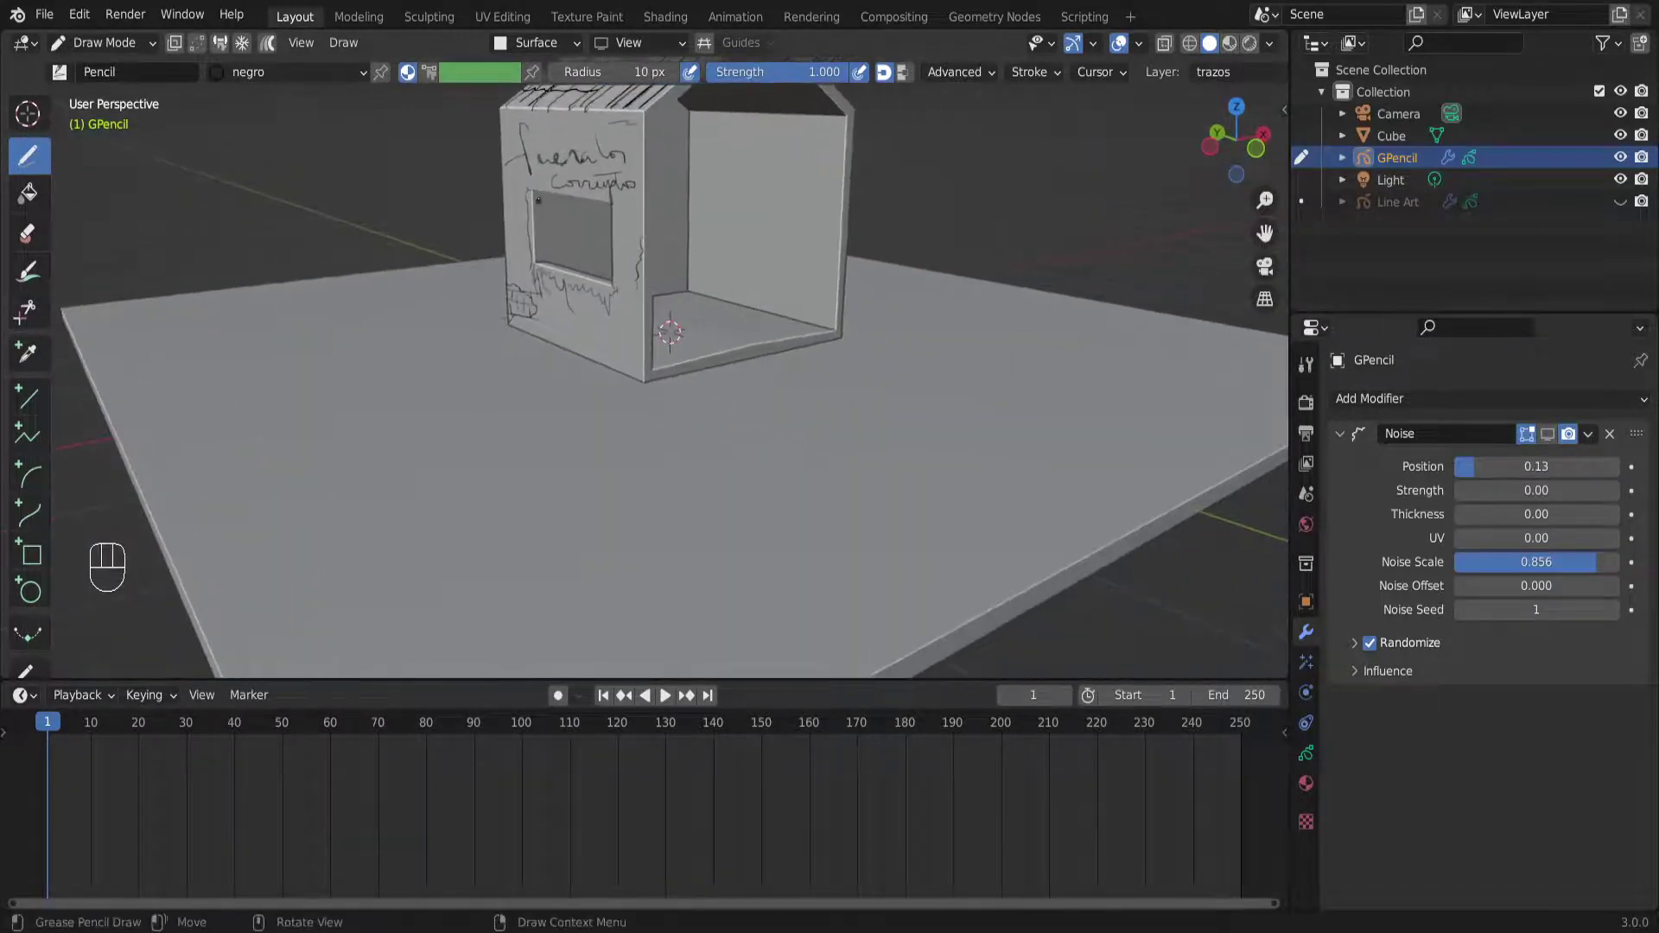
# Set the Grease Pencil drawing plane to Front (X-Z)
pyautogui.click(649, 43)
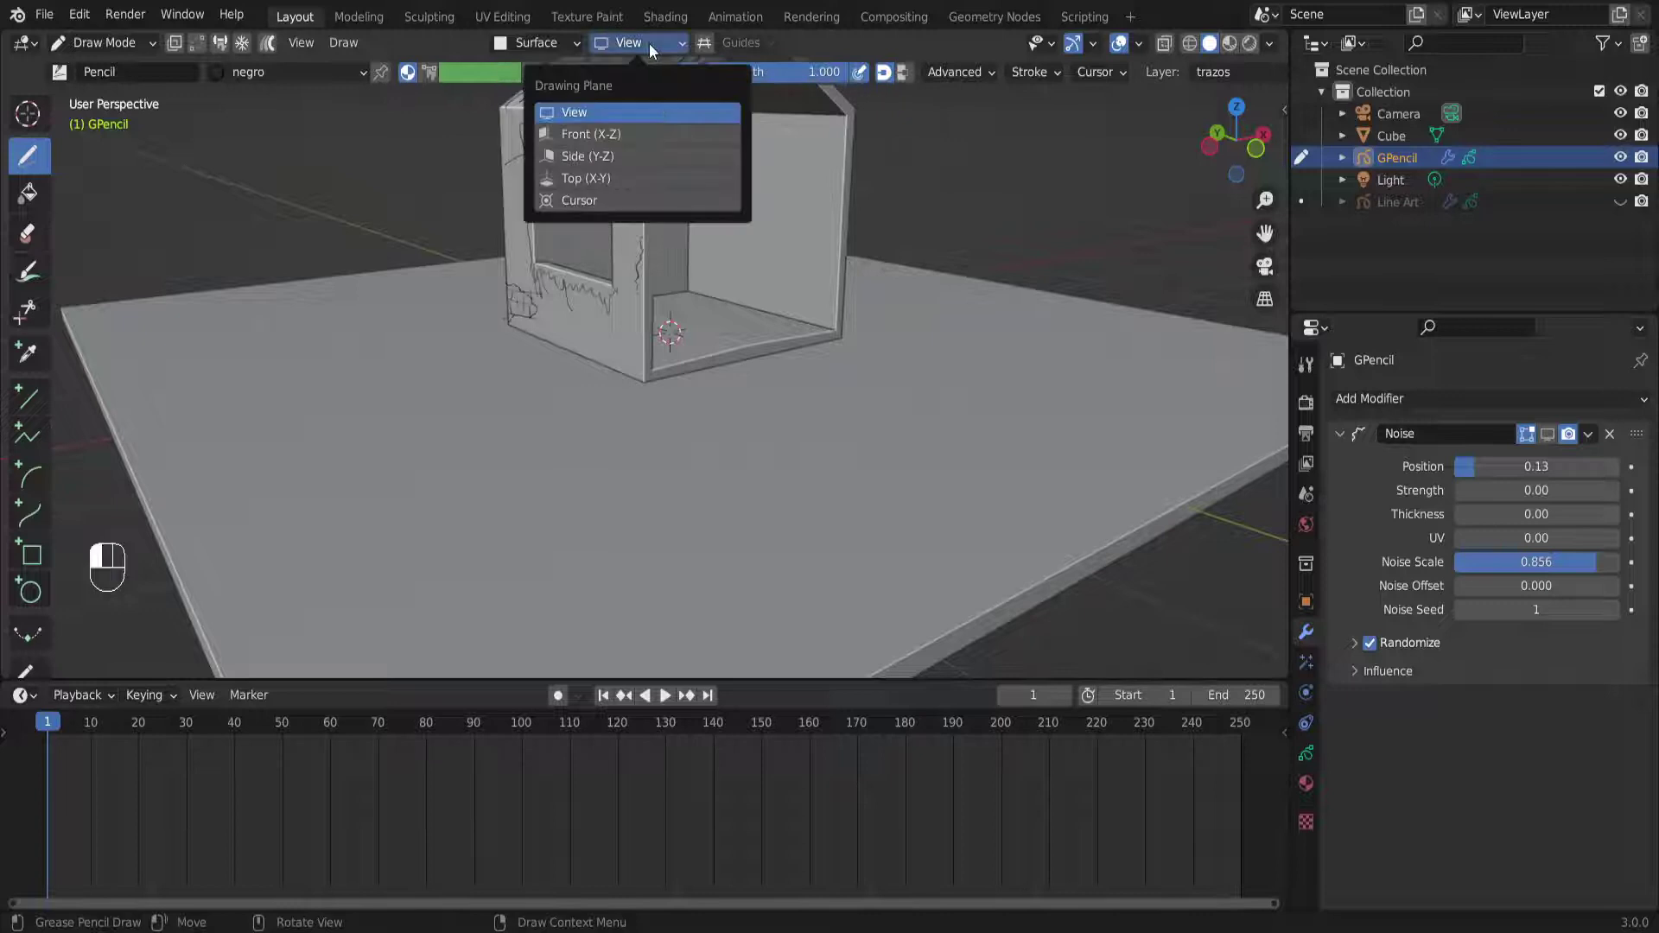
pyautogui.click(581, 138)
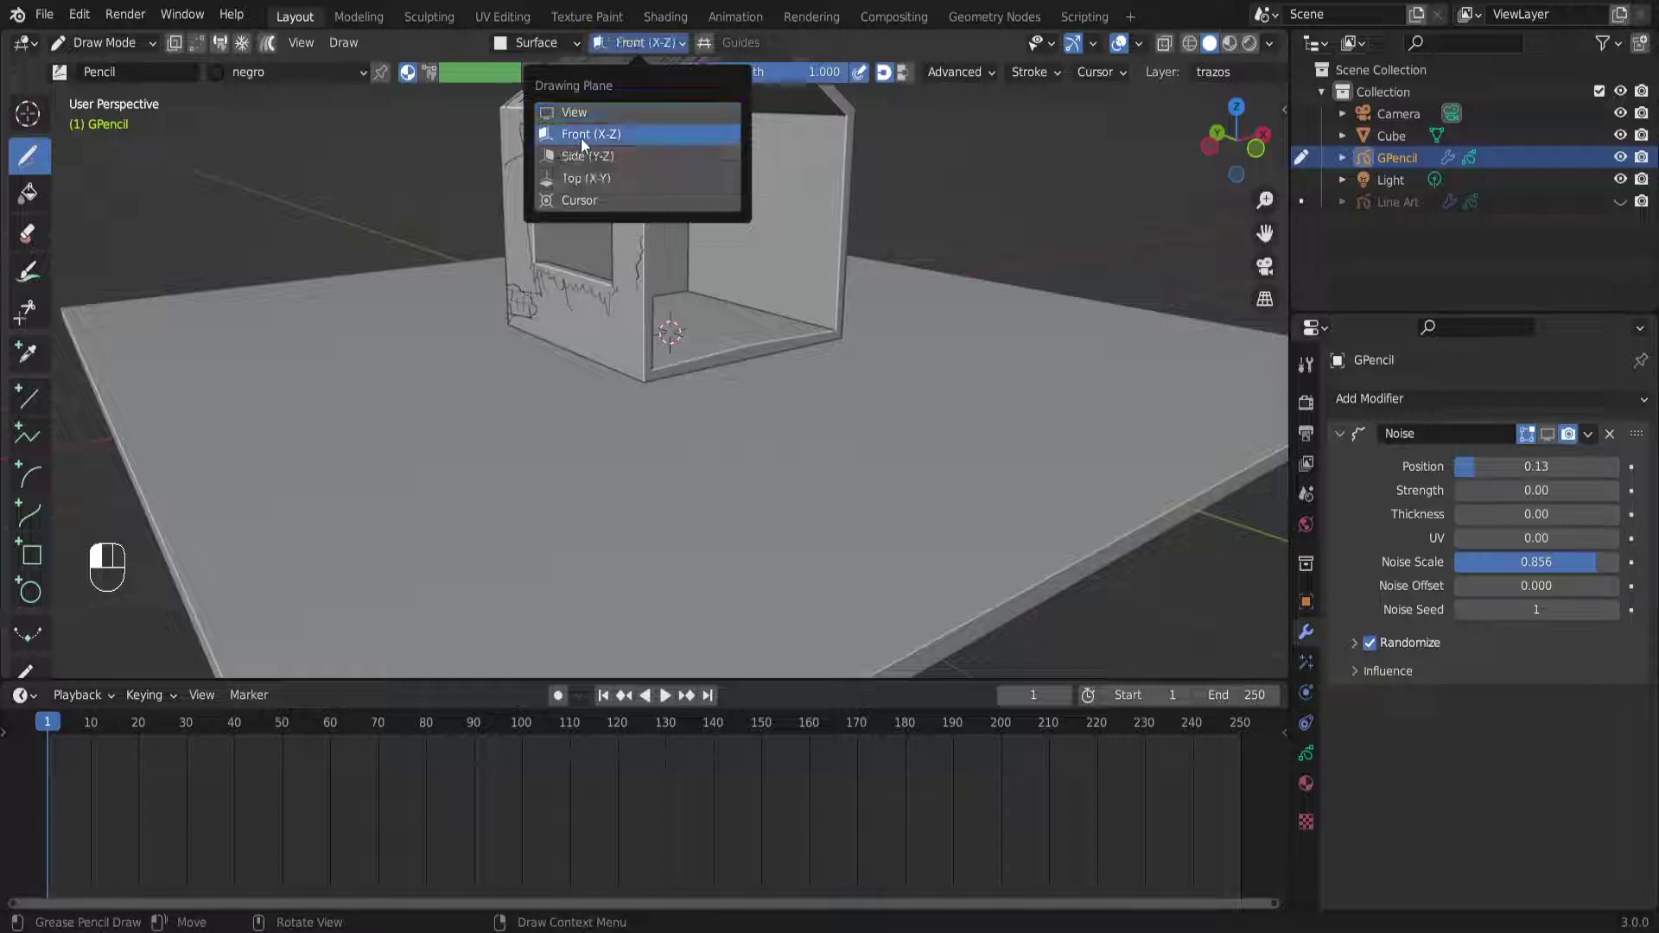
# Examine the house and ground from several angles to see how the front X-Z plane is oriented
pyautogui.scroll(-4, 570, 322)
pyautogui.moveTo(523, 327)
pyautogui.mouseDown(button='middle')
pyautogui.moveTo(559, 323)
pyautogui.moveTo(542, 316)
pyautogui.mouseUp(button='middle')
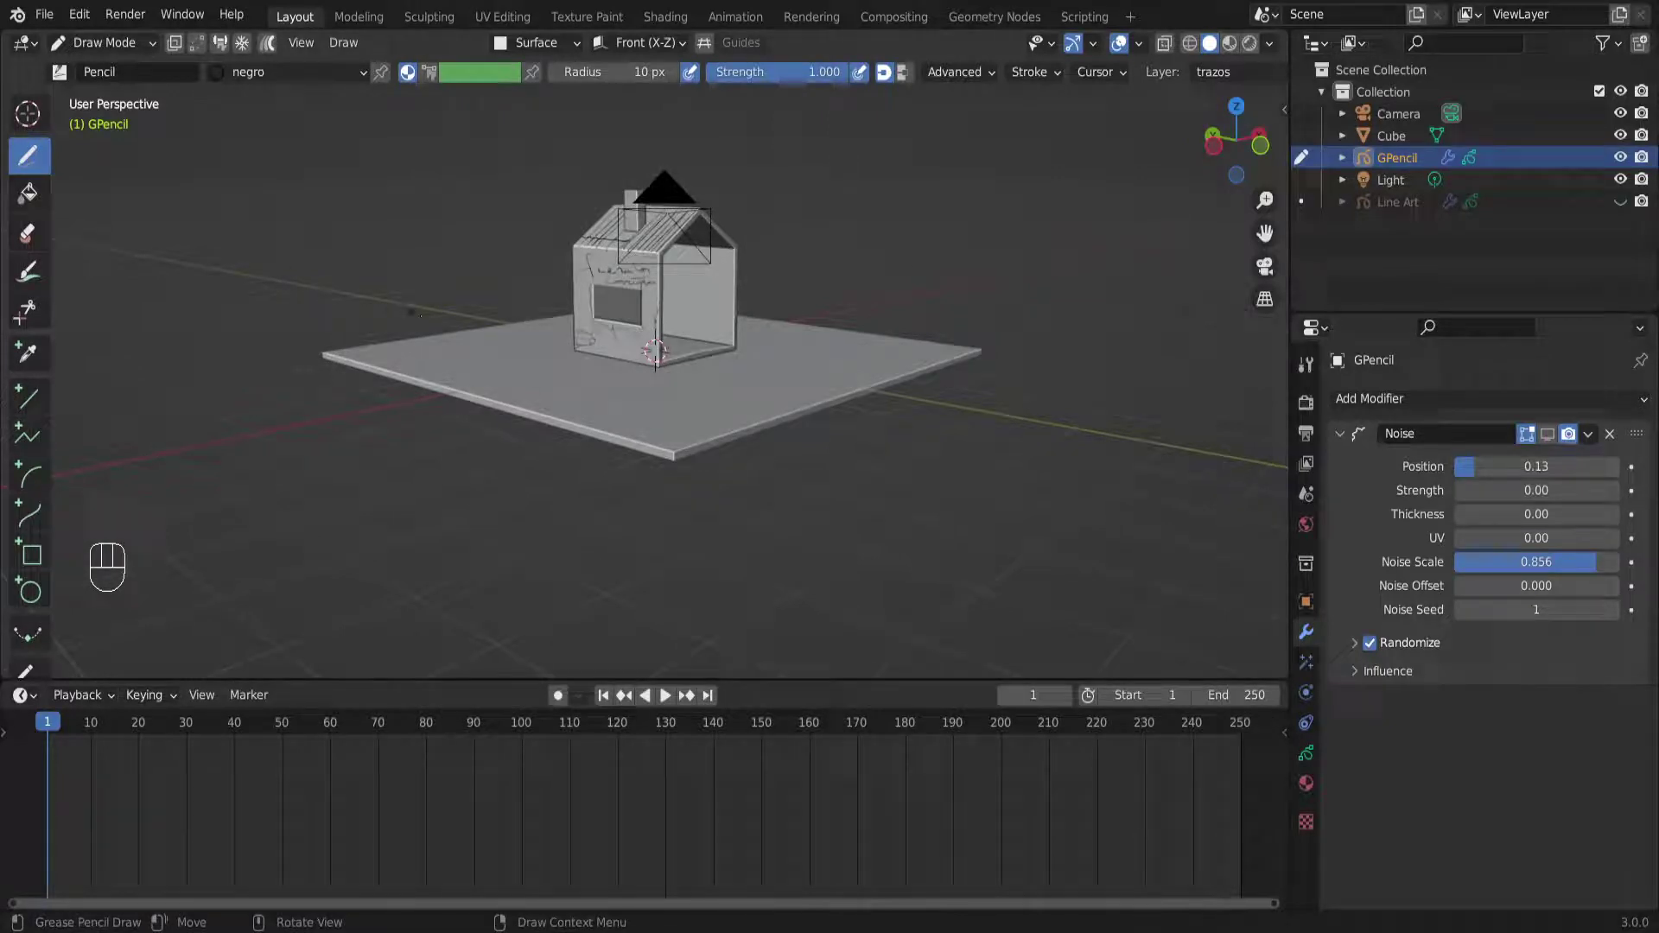
pyautogui.scroll(2, 614, 358)
pyautogui.keyDown('shift'); pyautogui.moveTo(604, 360); pyautogui.dragTo(610, 464, button='middle'); pyautogui.keyUp('shift')
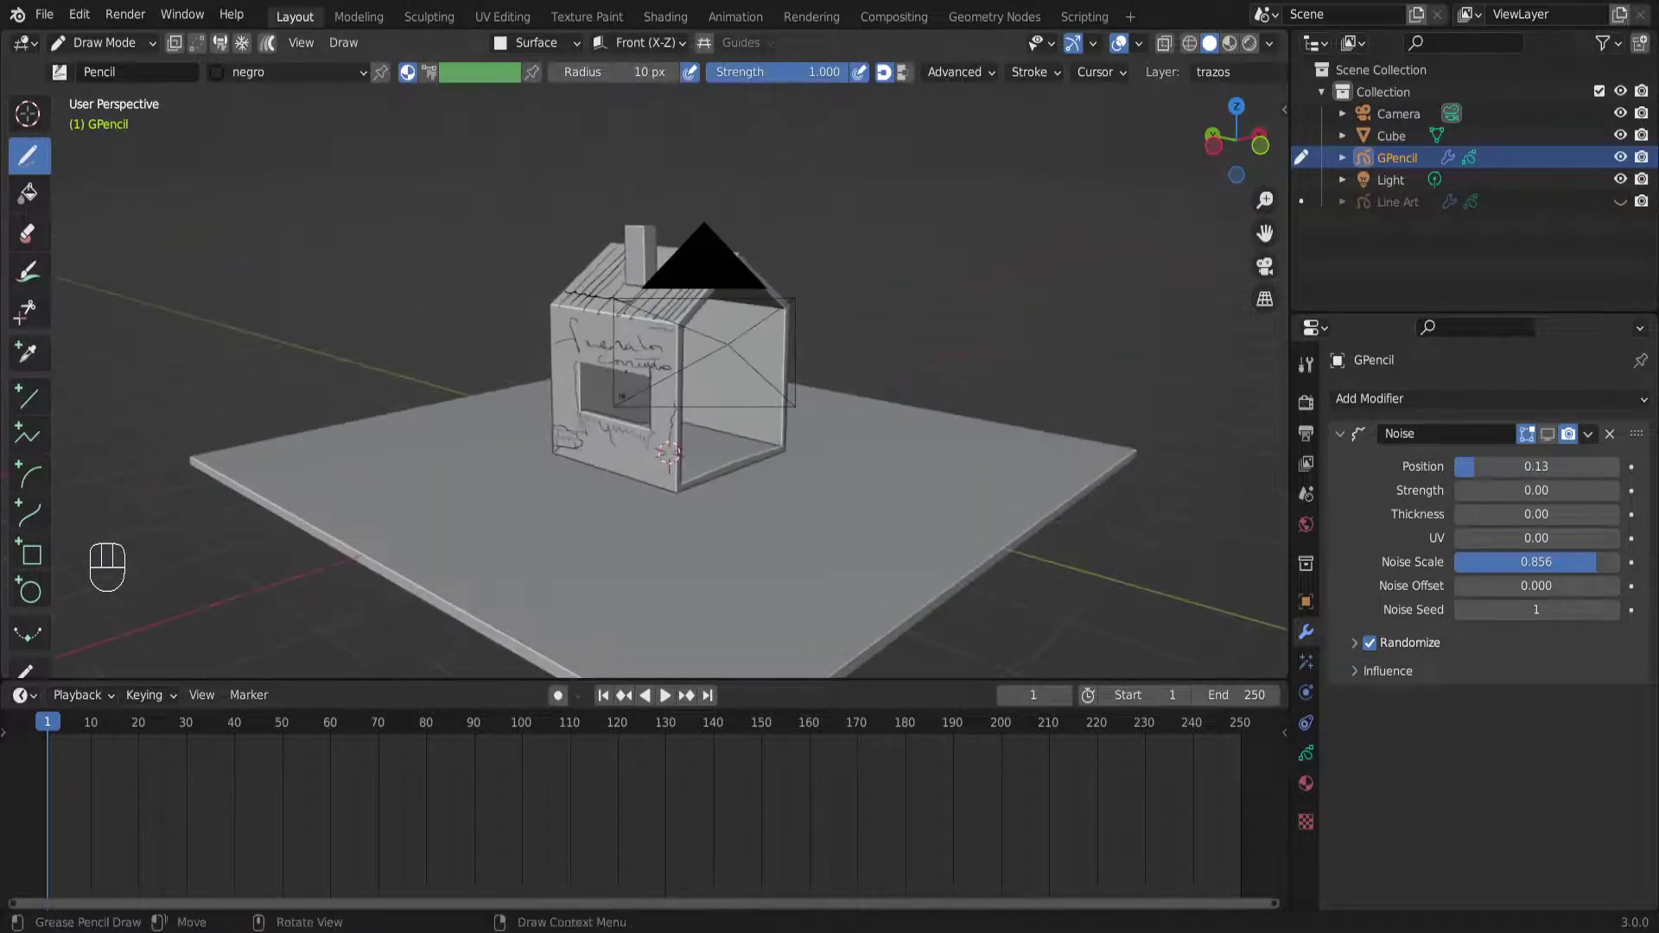
pyautogui.moveTo(635, 392); pyautogui.dragTo(646, 309, button='middle')
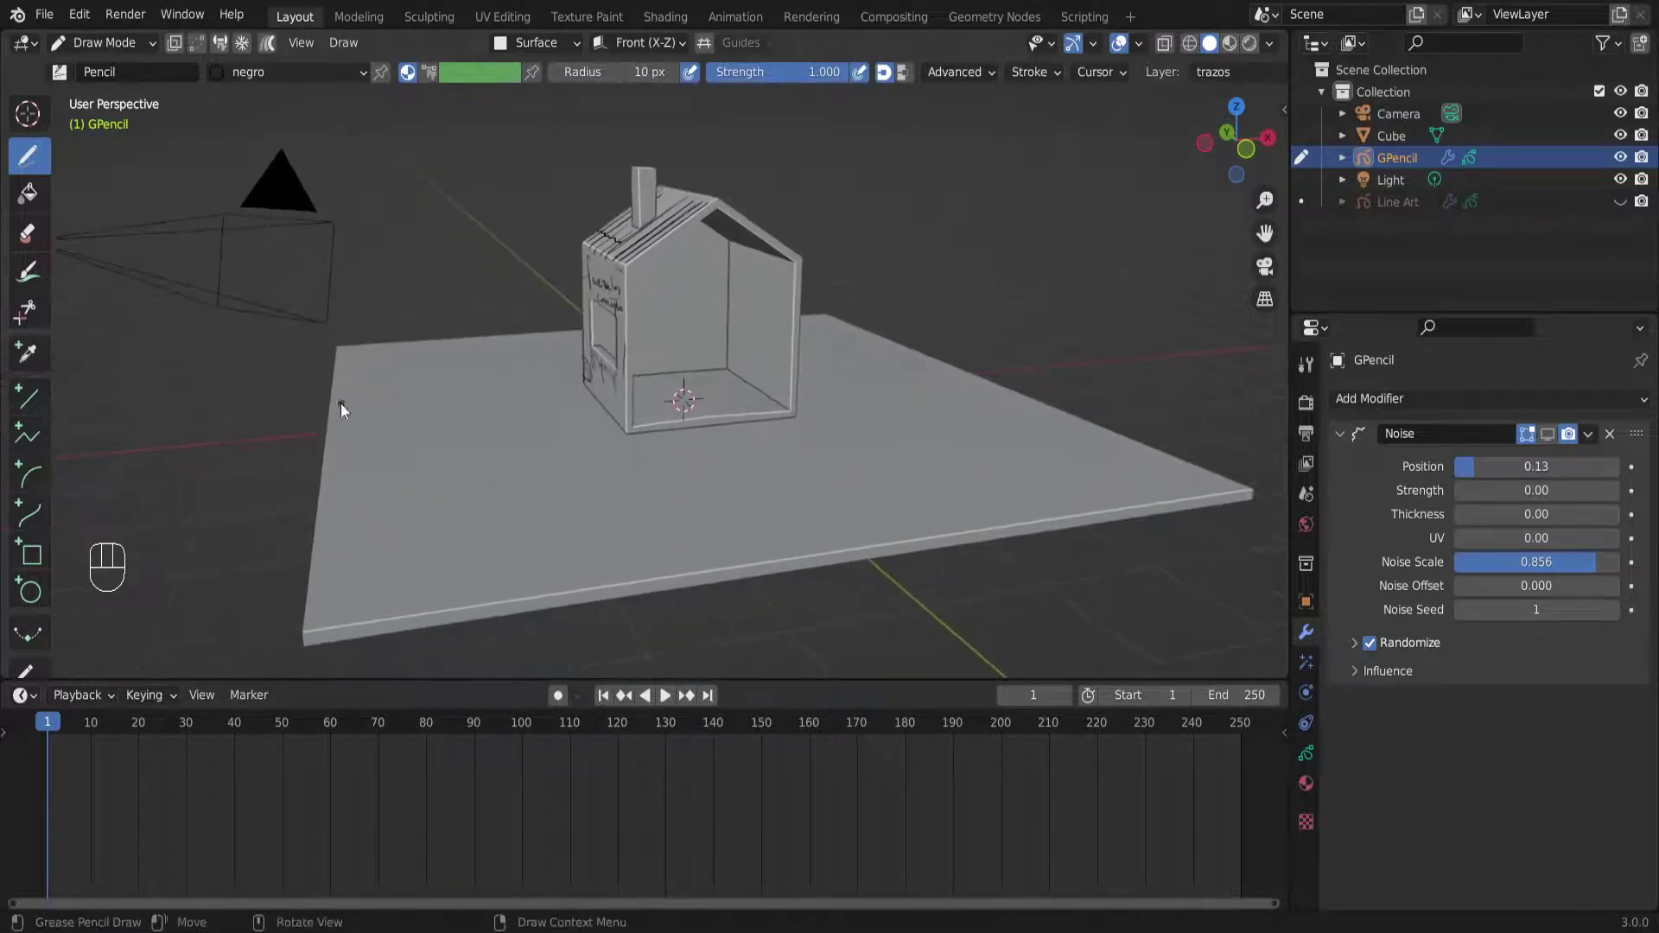
pyautogui.moveTo(340, 403); pyautogui.dragTo(241, 398, button='middle')
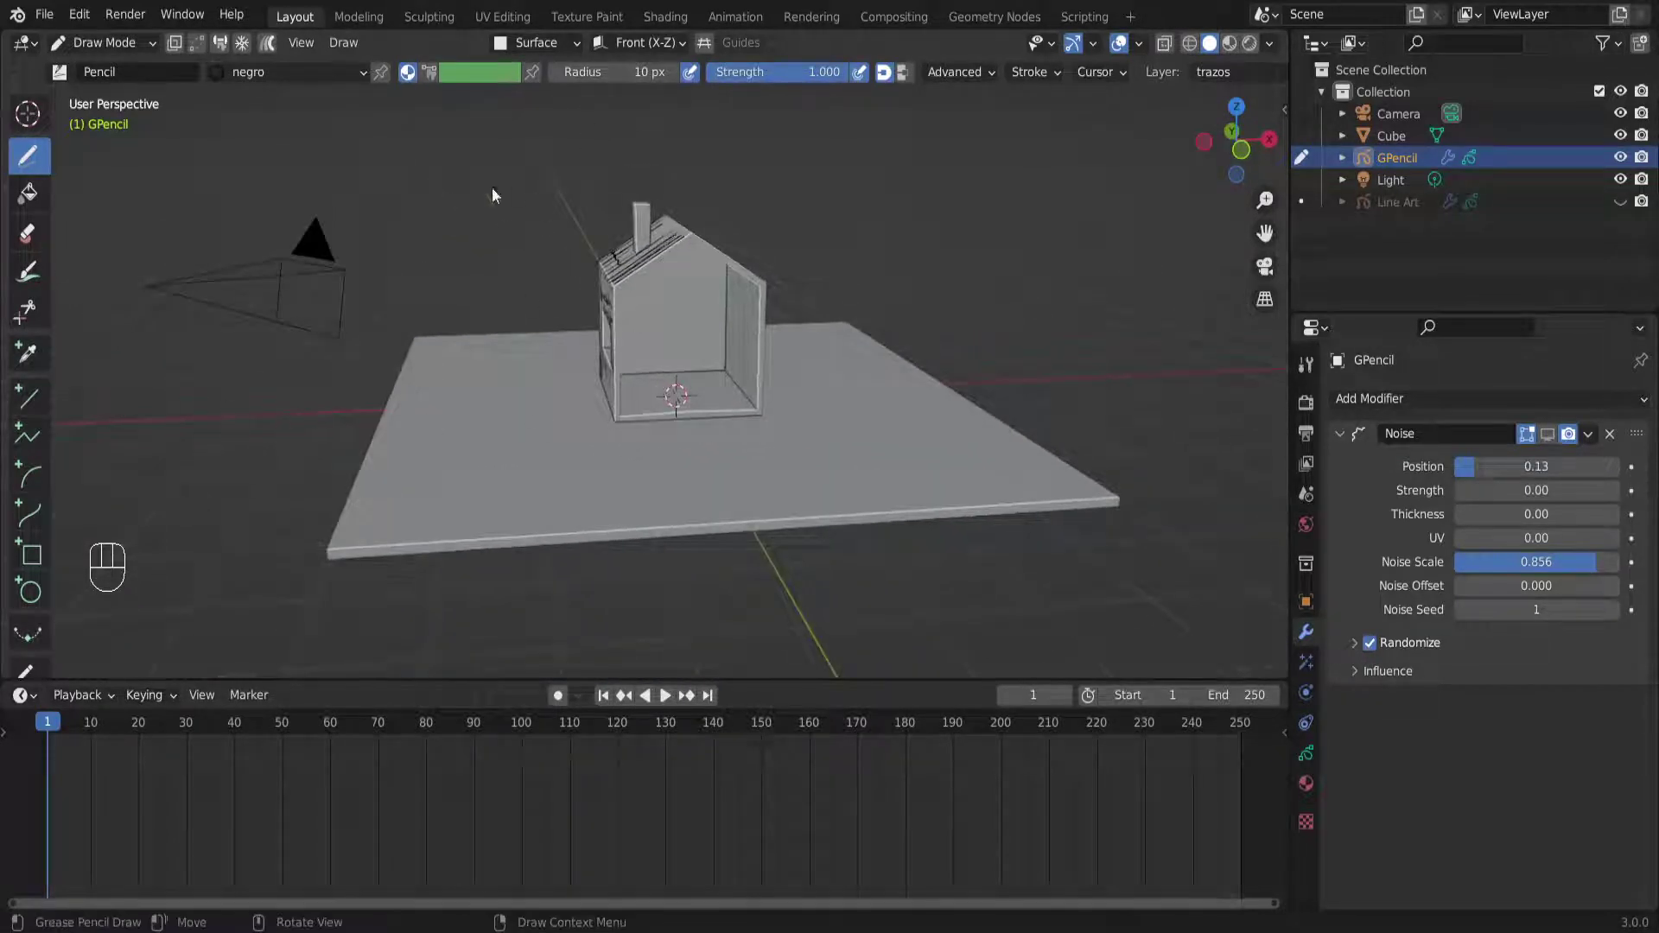
pyautogui.scroll(3, 556, 278)
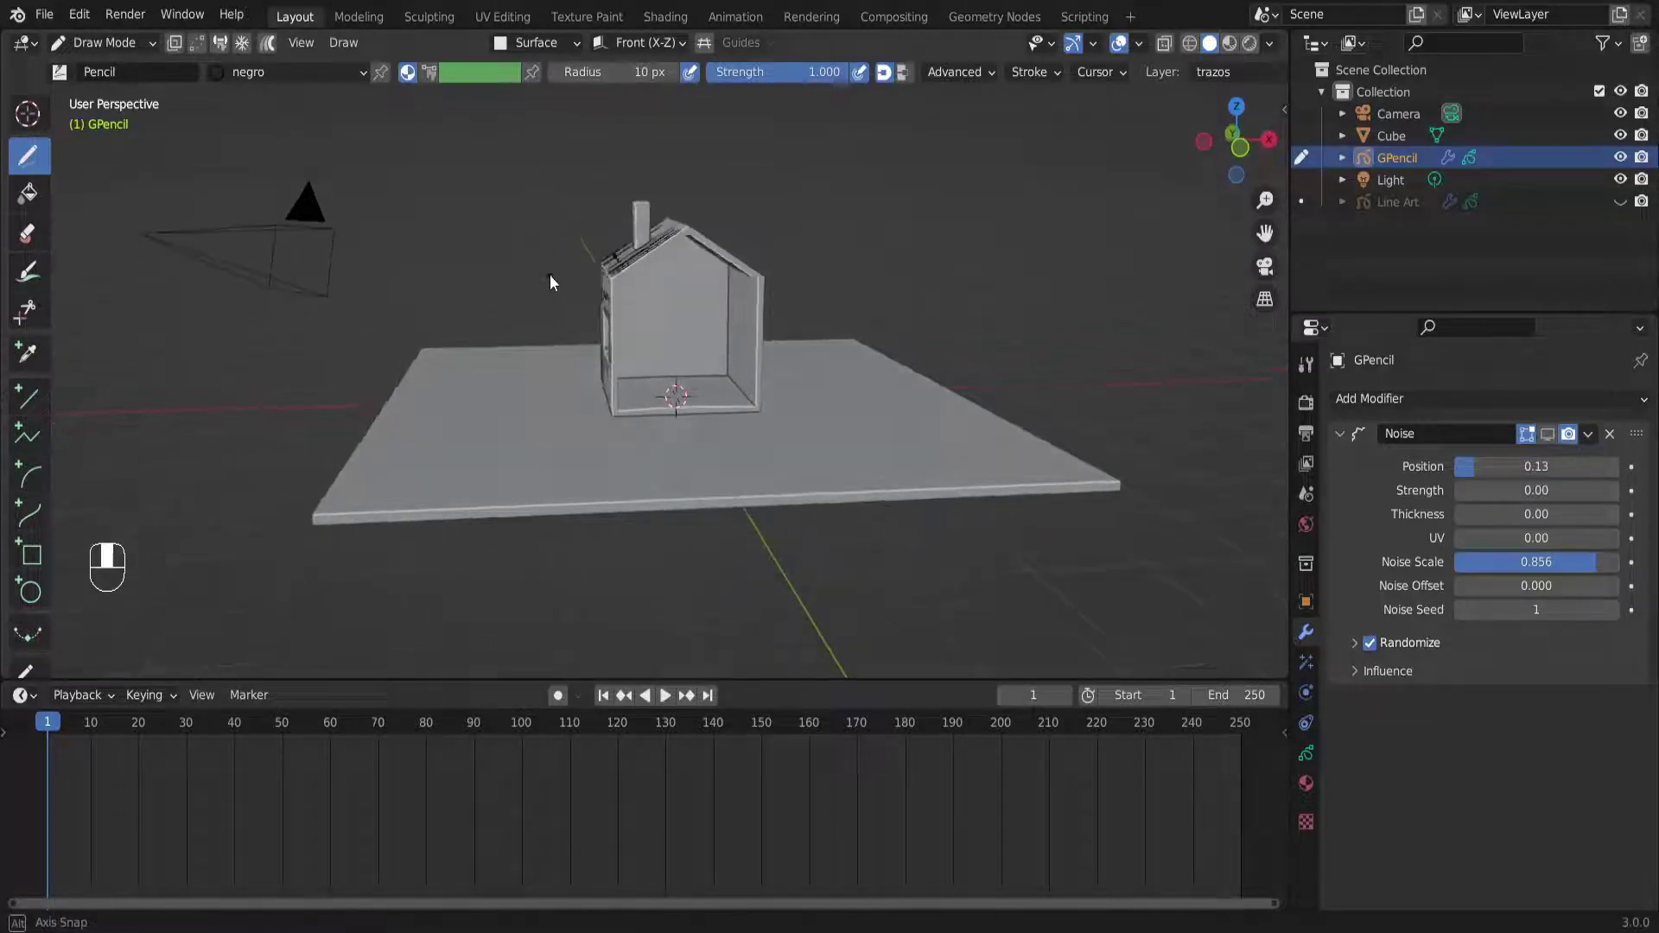
pyautogui.scroll(-3, 527, 123)
pyautogui.moveTo(484, 302); pyautogui.dragTo(584, 298, button='middle')
pyautogui.scroll(3, 640, 342)
pyautogui.scroll(-5, 583, 298)
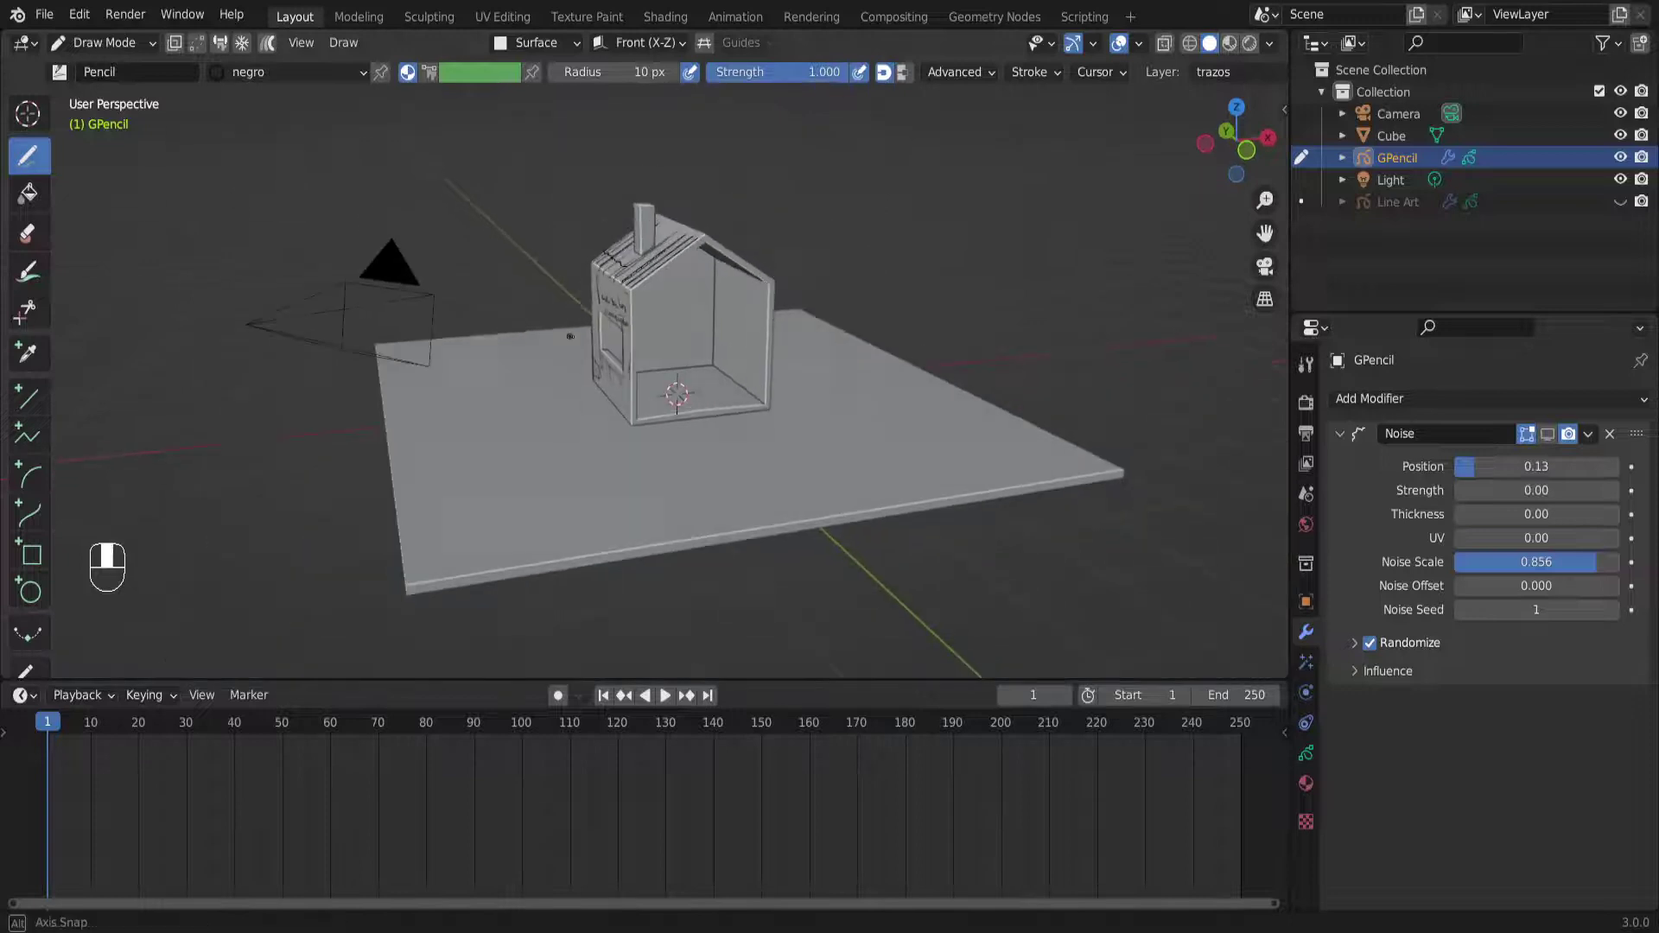
pyautogui.scroll(3, 591, 324)
# Try freehand strokes in the empty space beside the ground on the Front (X-Z) plane, and undo them
pyautogui.click(644, 44)
pyautogui.click(645, 44)
pyautogui.click(644, 44)
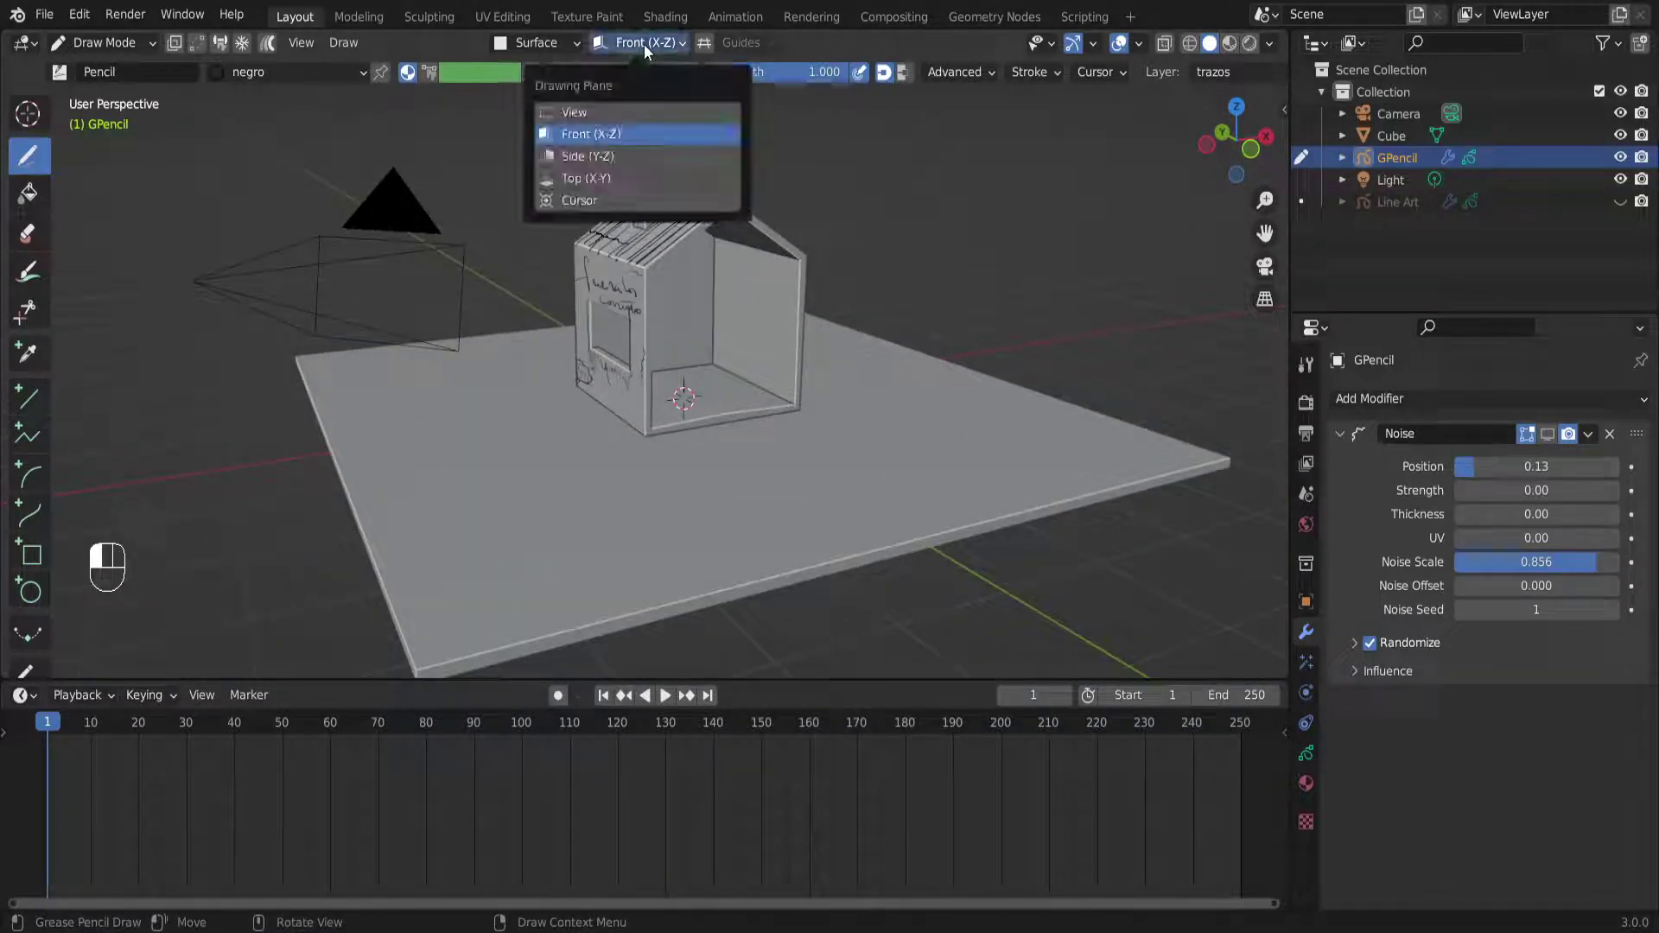
pyautogui.click(603, 141)
pyautogui.moveTo(563, 388); pyautogui.dragTo(510, 377, button='middle')
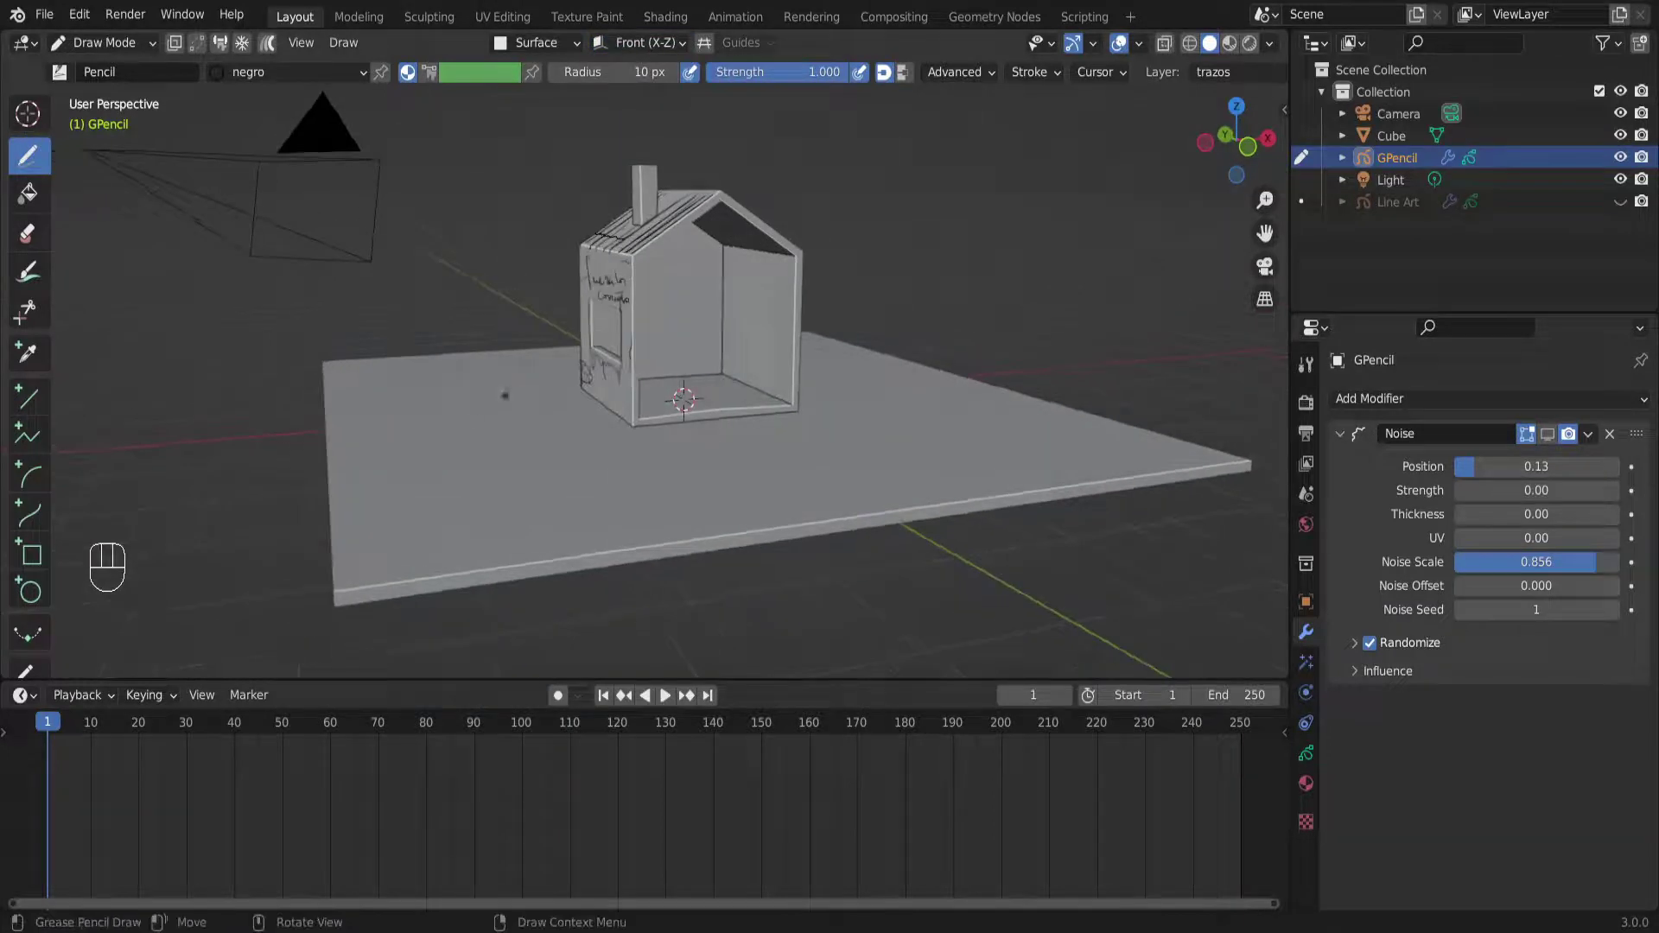
pyautogui.moveTo(273, 444); pyautogui.dragTo(499, 443, button='middle')
pyautogui.scroll(2, 303, 417)
pyautogui.moveTo(500, 442); pyautogui.dragTo(480, 434, button='middle')
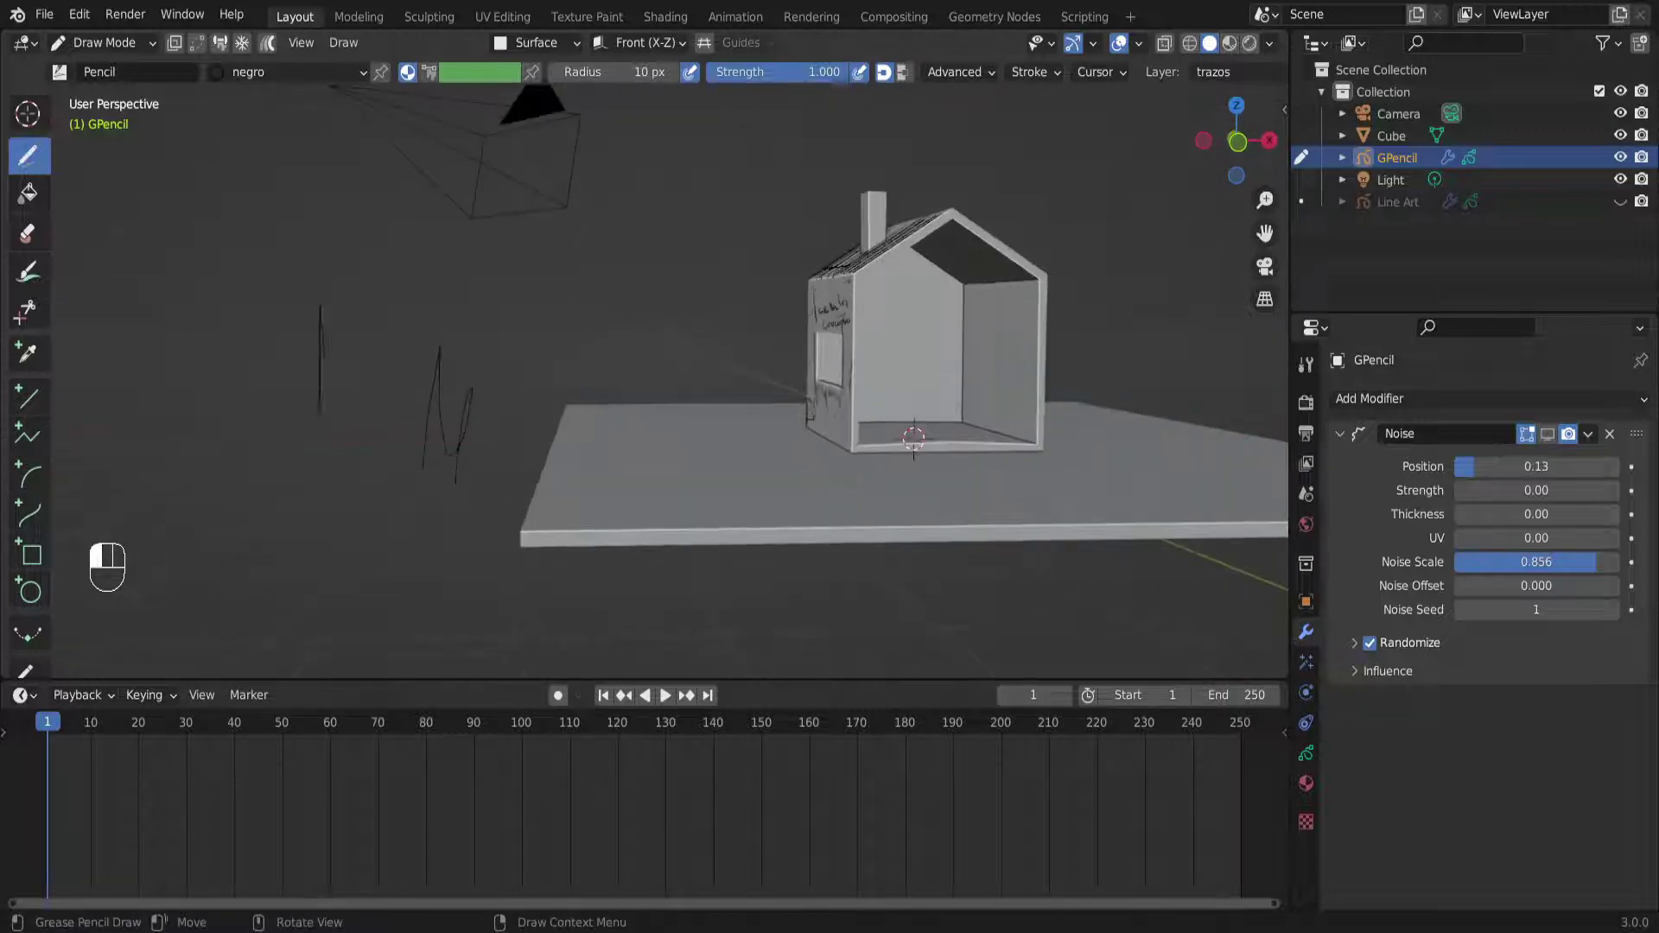
pyautogui.moveTo(524, 207); pyautogui.dragTo(620, 215, button='middle')
pyautogui.moveTo(664, 438); pyautogui.dragTo(567, 450, button='middle')
pyautogui.hotkey('ctrl', 'z')
pyautogui.hotkey('ctrl', 'z')
# Set the stroke placement to 3D Cursor
pyautogui.click(543, 41)
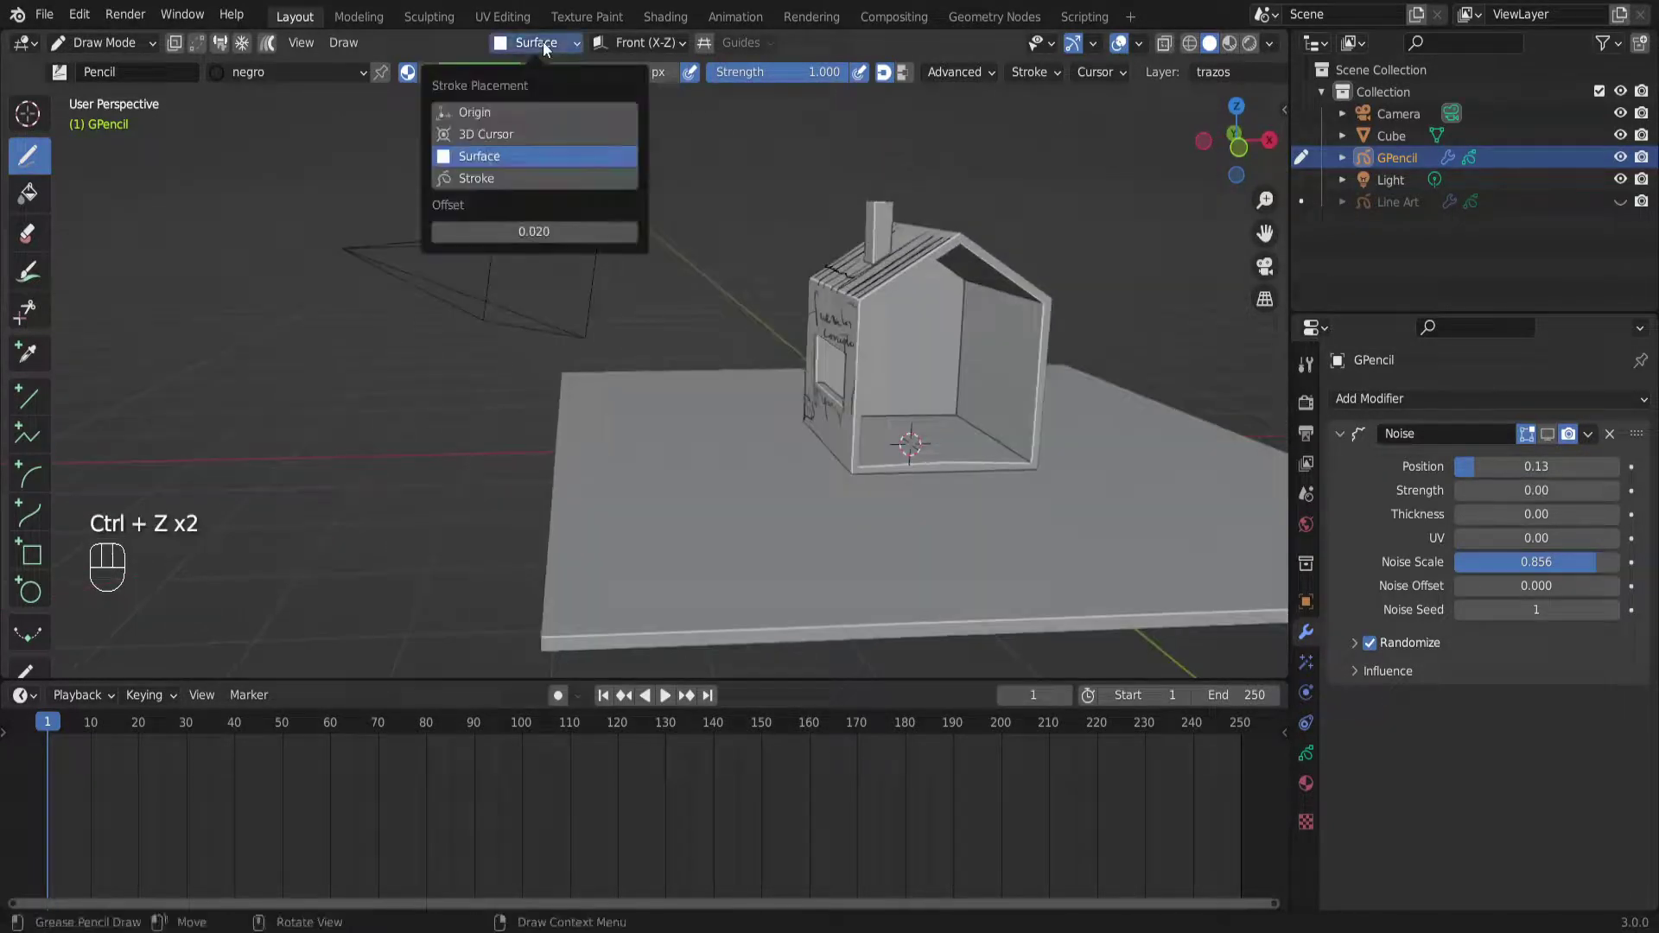
pyautogui.click(474, 137)
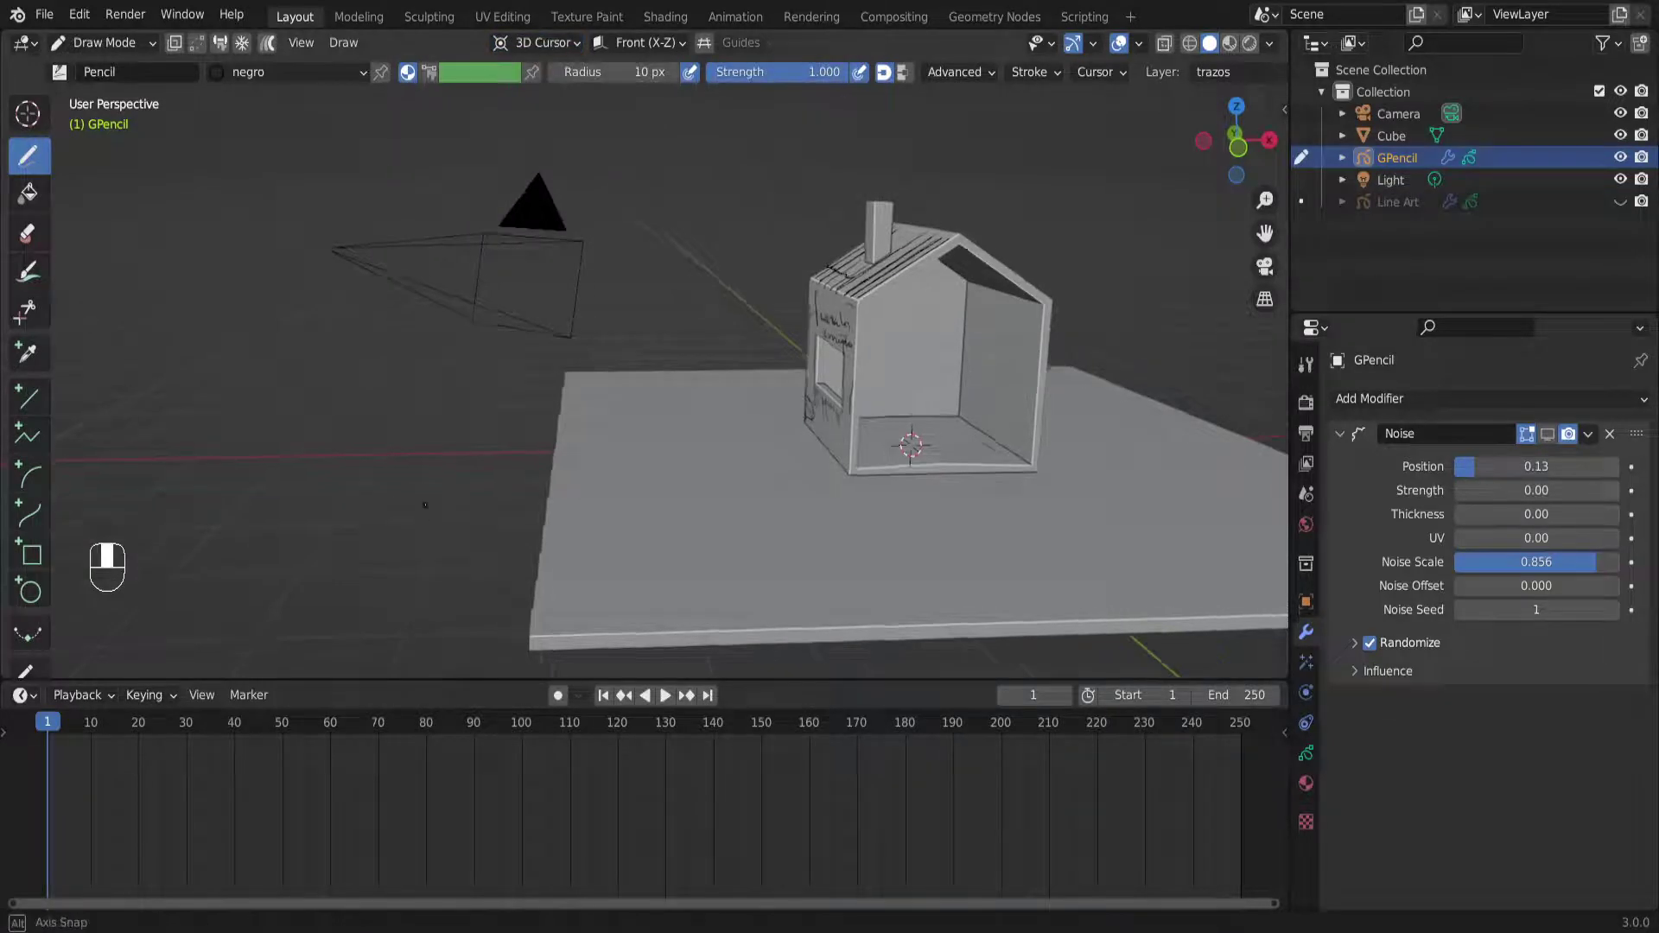
pyautogui.moveTo(441, 472); pyautogui.dragTo(427, 461, button='middle')
# Draw a freehand zigzag test stroke in the empty space beside the ground and check it from the side
pyautogui.moveTo(425, 439); pyautogui.dragTo(467, 374)
pyautogui.moveTo(451, 430); pyautogui.dragTo(697, 400, button='middle')
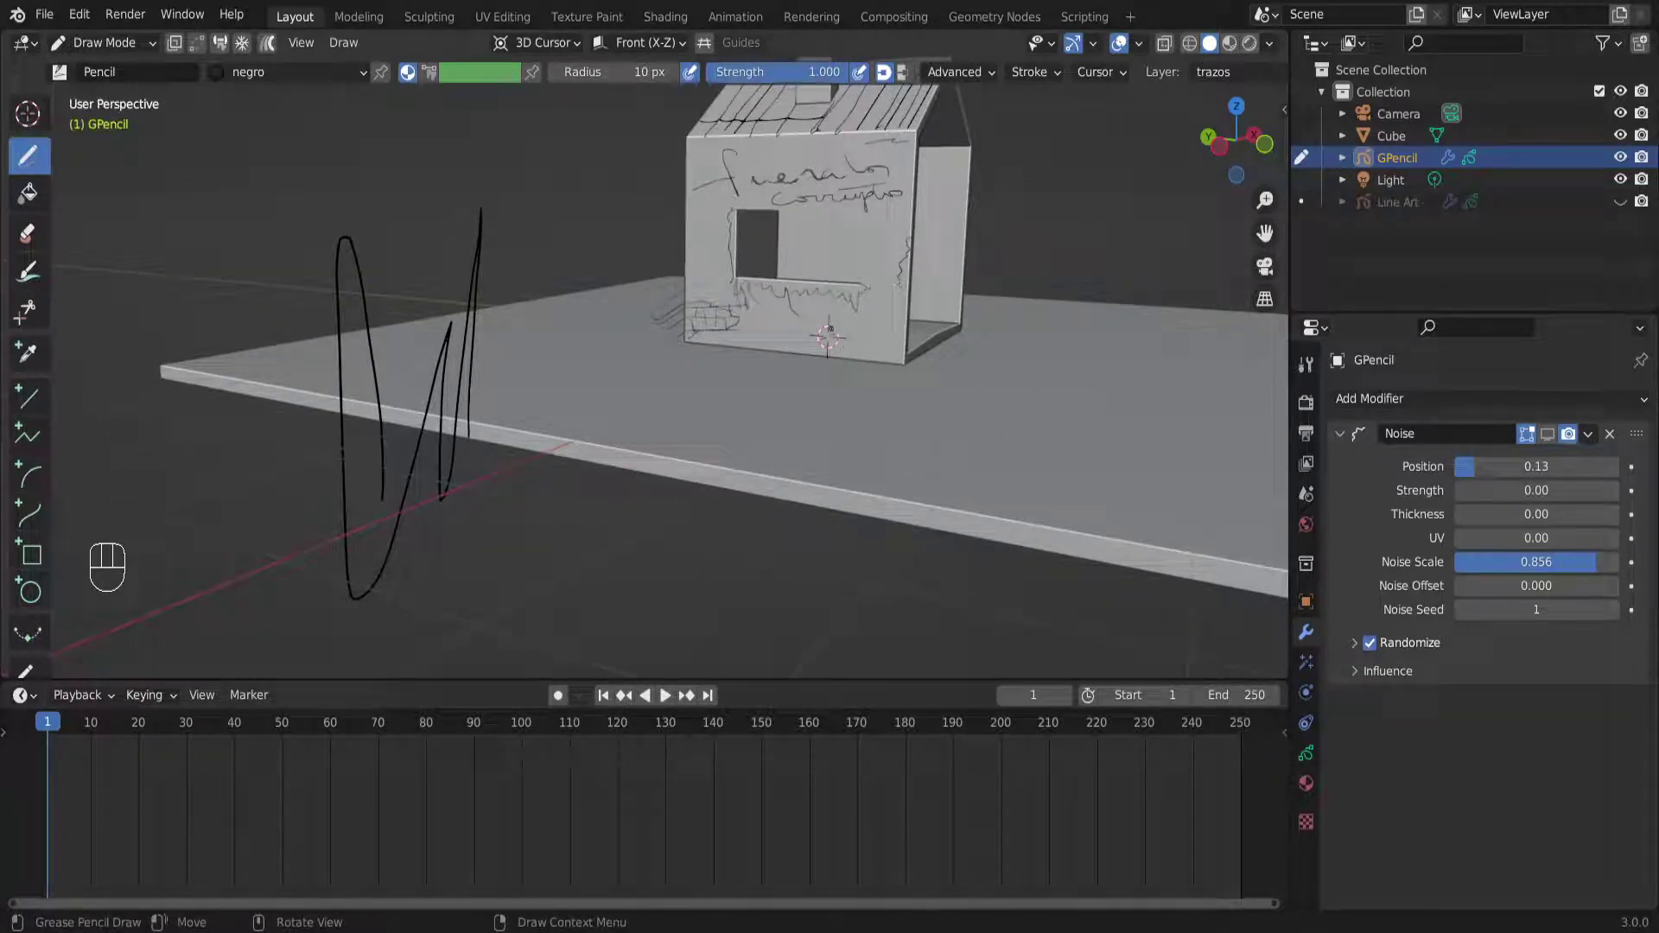
pyautogui.moveTo(679, 384); pyautogui.dragTo(618, 403, button='middle')
# Place the 3D cursor near the ground's far corner beside the house and add further pencil test strokes
pyautogui.click(28, 116)
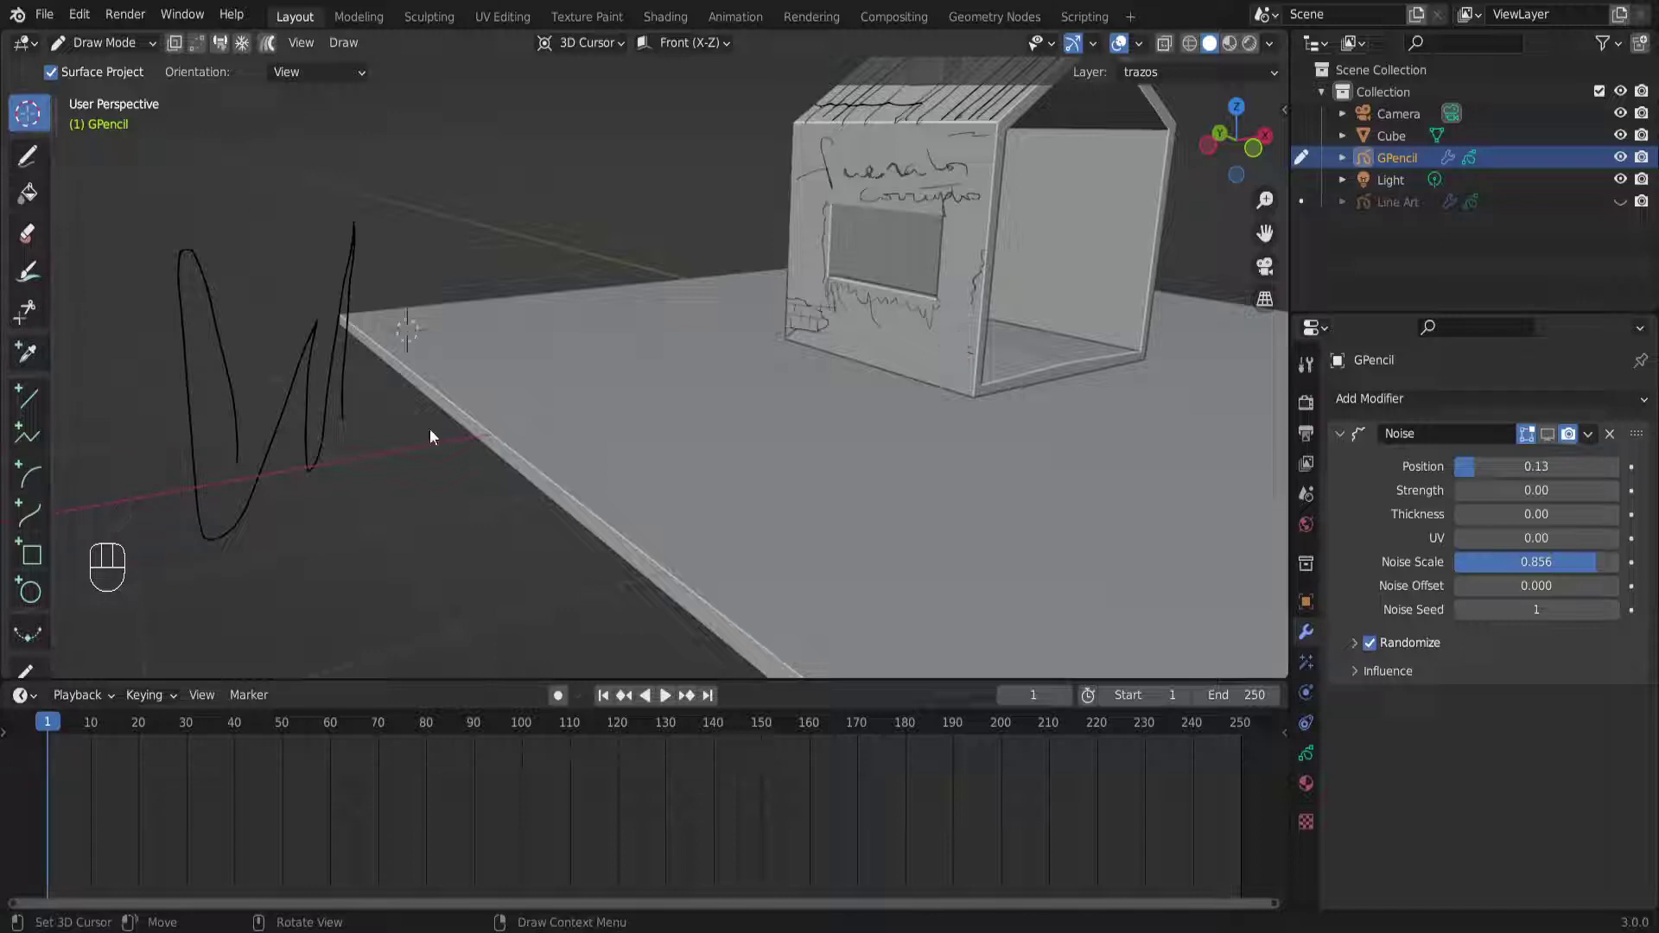
pyautogui.moveTo(429, 429); pyautogui.dragTo(392, 474, button='middle')
pyautogui.click(28, 155)
pyautogui.moveTo(479, 406); pyautogui.dragTo(415, 363, button='middle')
pyautogui.scroll(-2, 415, 363)
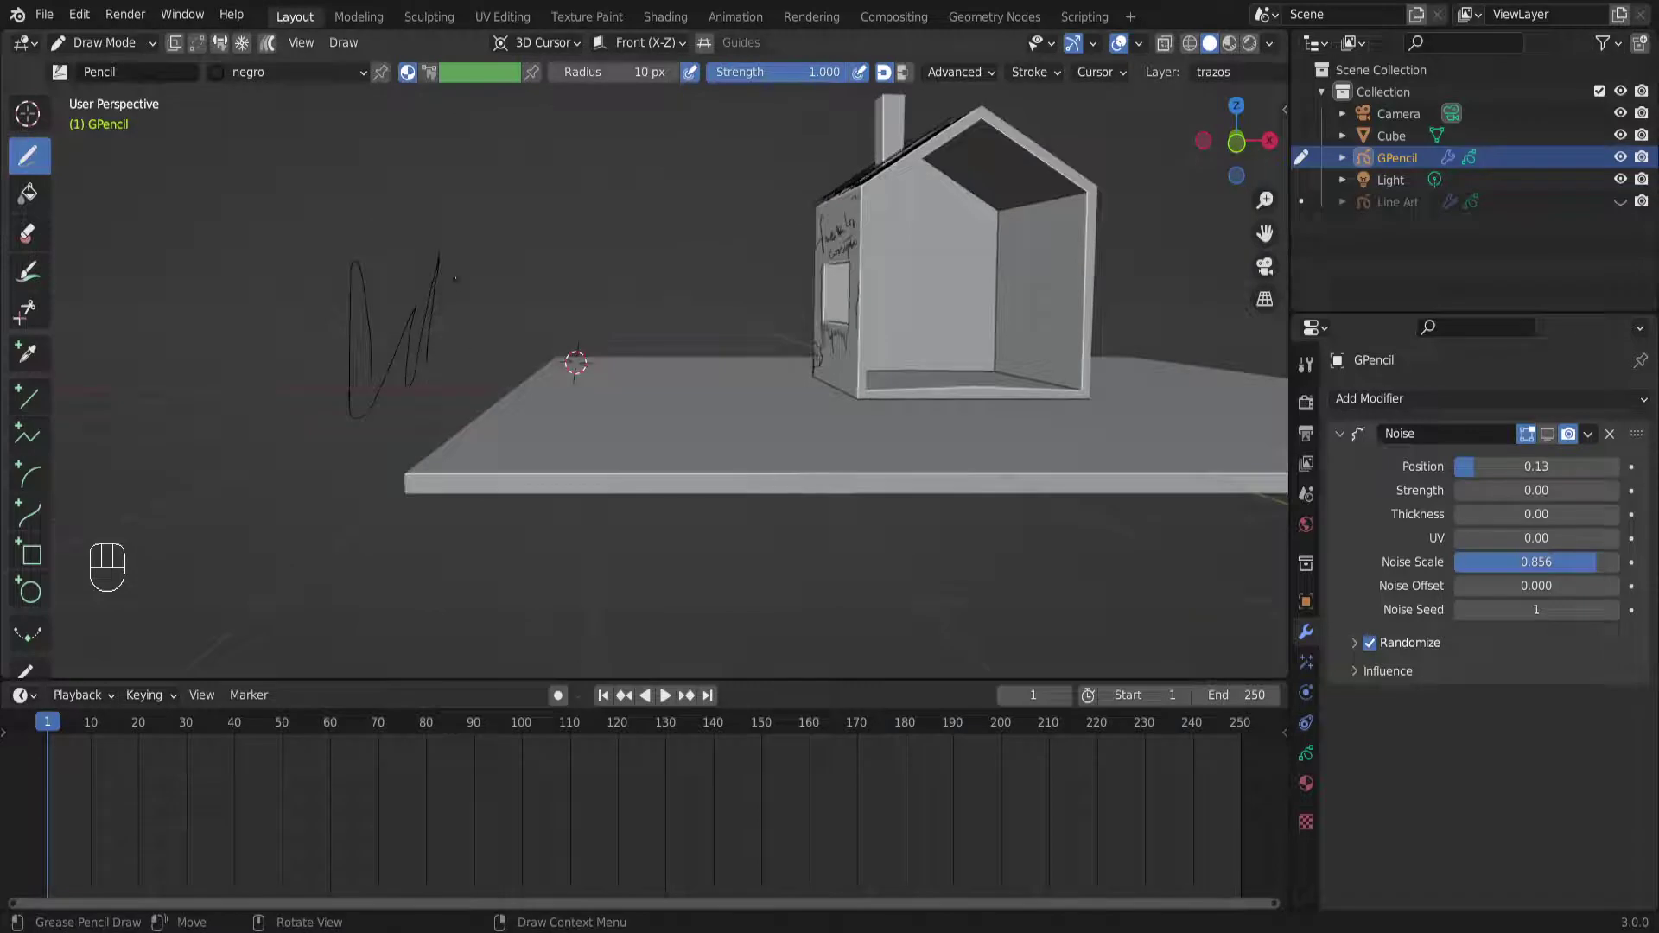
pyautogui.moveTo(612, 263); pyautogui.dragTo(436, 441, button='middle')
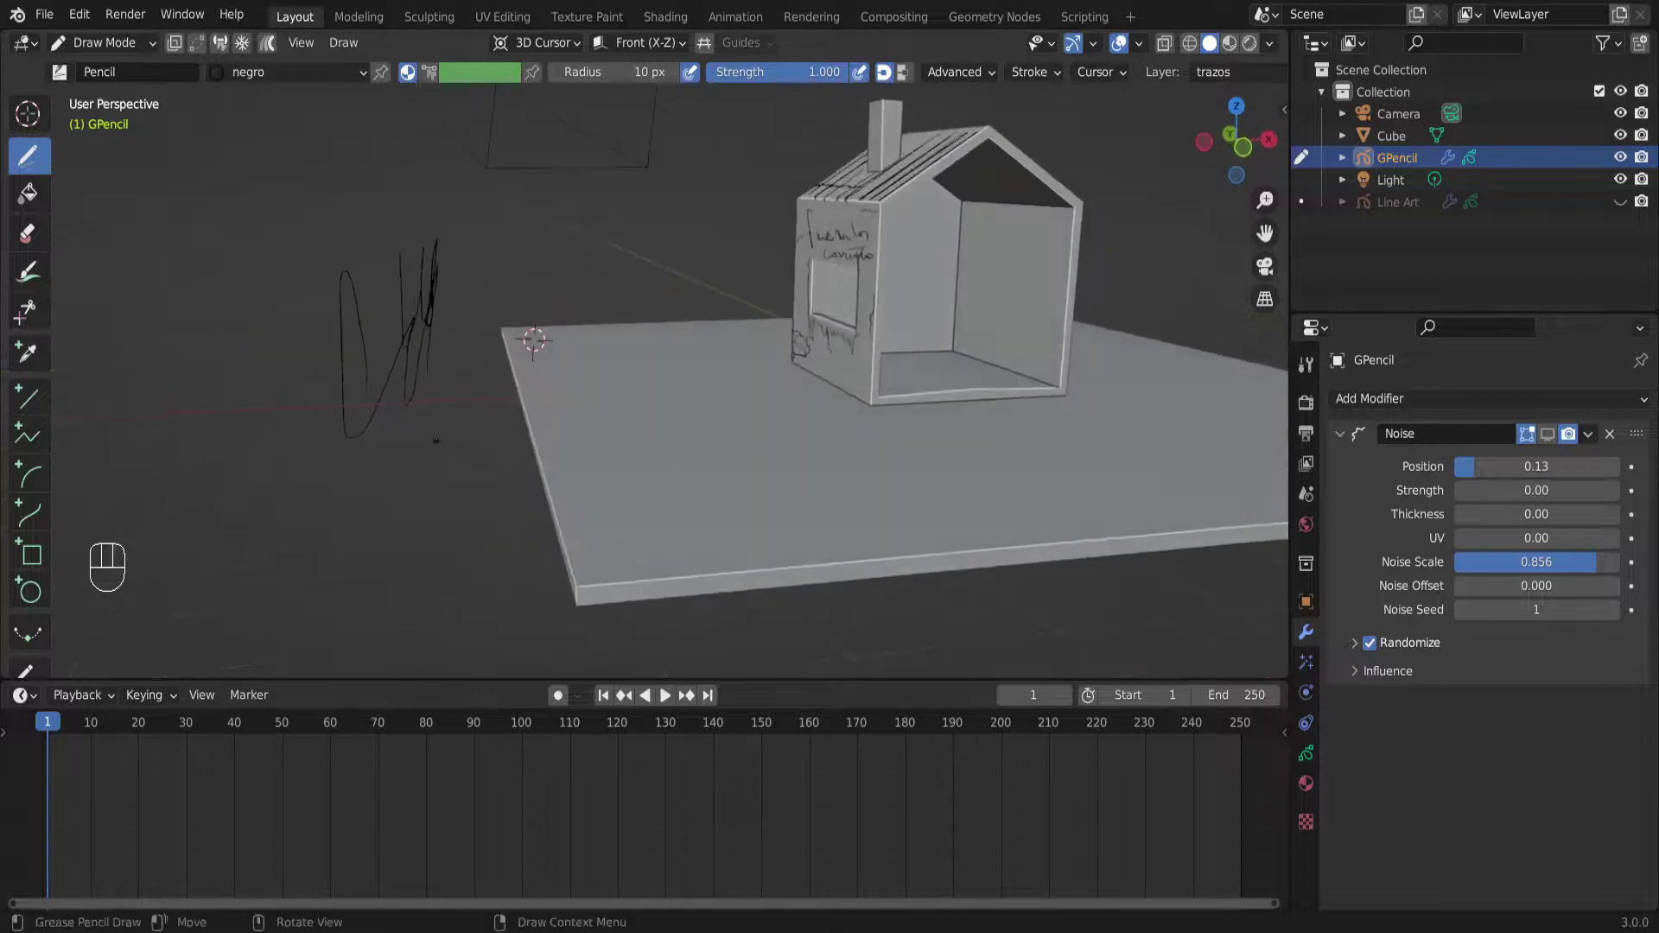
# Place the 3D cursor near the ground's front corner and test how new strokes align with it
pyautogui.press('shift')
pyautogui.keyDown('shift'); pyautogui.rightClick(652, 523); pyautogui.keyUp('shift')
pyautogui.moveTo(652, 522); pyautogui.dragTo(661, 517, button='middle')
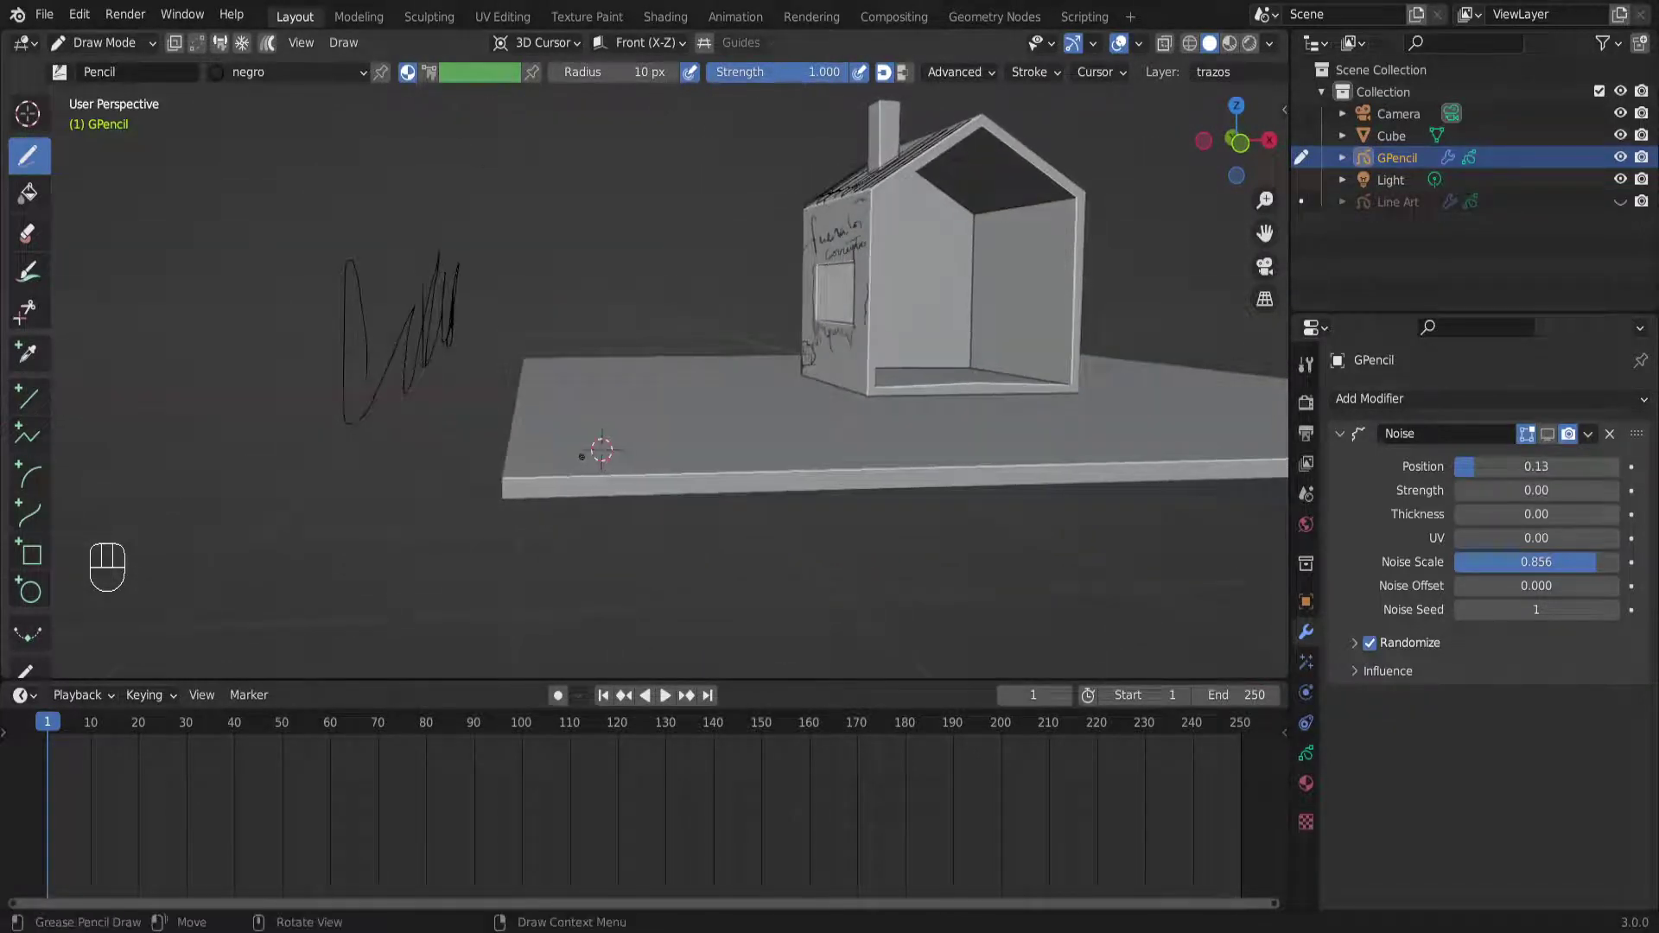
pyautogui.hotkey('ctrl', 'z')
pyautogui.moveTo(446, 381); pyautogui.dragTo(443, 494)
pyautogui.moveTo(393, 466); pyautogui.dragTo(726, 470, button='middle')
# Erase all test strokes beside the ground and return to the Draw tool
pyautogui.click(31, 232)
pyautogui.moveTo(400, 268); pyautogui.dragTo(416, 284)
pyautogui.moveTo(424, 424); pyautogui.dragTo(384, 445)
pyautogui.click(27, 155)
# Shrink the timeline area to give the 3D viewport more height
pyautogui.scroll(2, 543, 438)
pyautogui.moveTo(543, 439)
pyautogui.mouseDown(button='middle')
pyautogui.moveTo(637, 441)
pyautogui.moveTo(422, 403)
pyautogui.moveTo(553, 436)
pyautogui.mouseUp(button='middle')
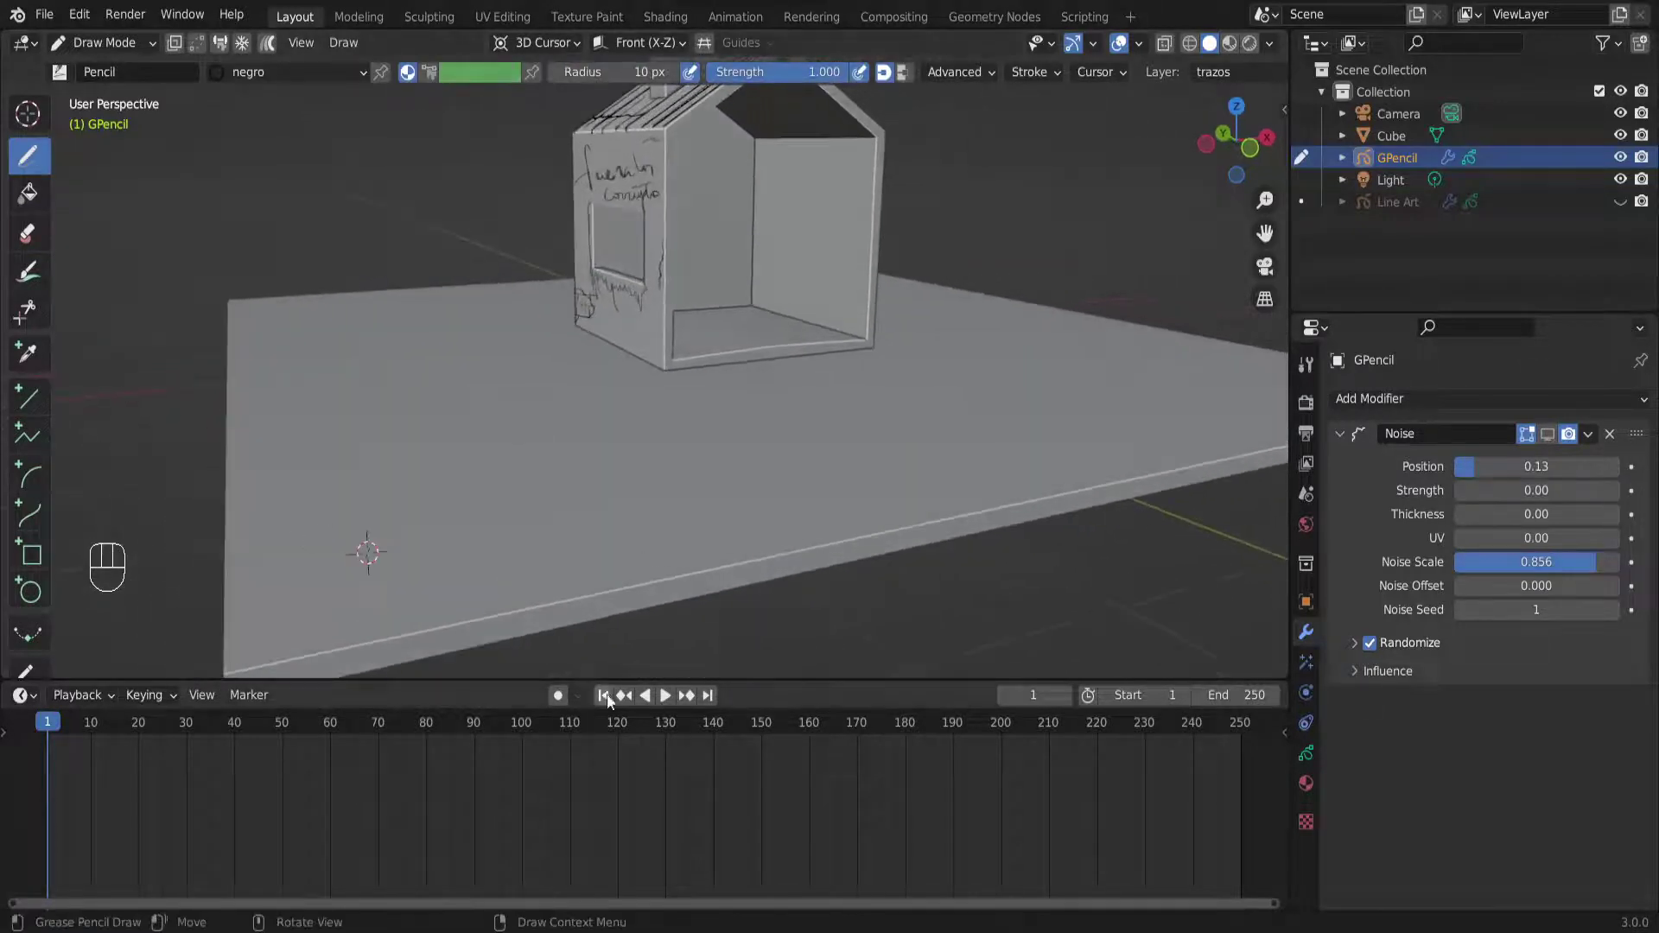
pyautogui.moveTo(619, 680); pyautogui.dragTo(581, 802)
# Place the 3D cursor on the ground in front of the wall with the window and draw a three-blade grass tuft
pyautogui.scroll(1, 536, 486)
pyautogui.keyDown('shift'); pyautogui.moveTo(536, 487); pyautogui.dragTo(623, 456, button='middle'); pyautogui.keyUp('shift')
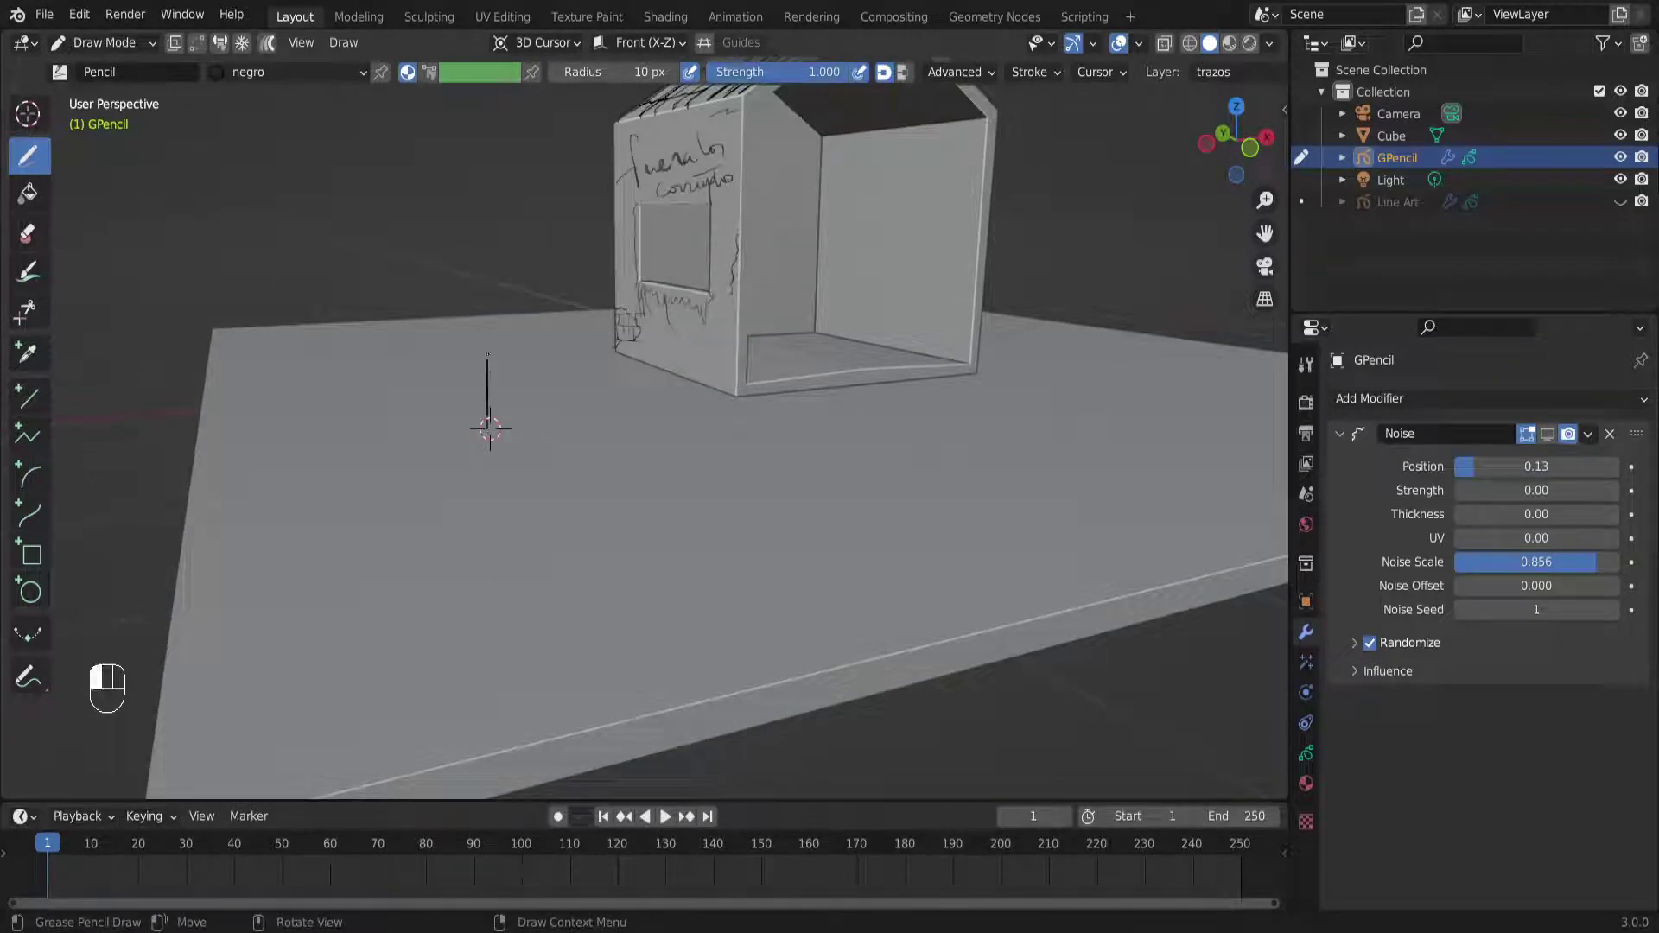
pyautogui.moveTo(459, 346); pyautogui.dragTo(457, 342)
pyautogui.moveTo(514, 420)
pyautogui.mouseDown(button='middle')
pyautogui.moveTo(677, 417)
pyautogui.moveTo(541, 433)
pyautogui.mouseUp(button='middle')
# Place the 3D cursor on the ground before the house's open side and draw a small curved sprout
pyautogui.keyDown('shift'); pyautogui.rightClick(839, 467); pyautogui.keyUp('shift')
pyautogui.moveTo(839, 471); pyautogui.dragTo(827, 424)
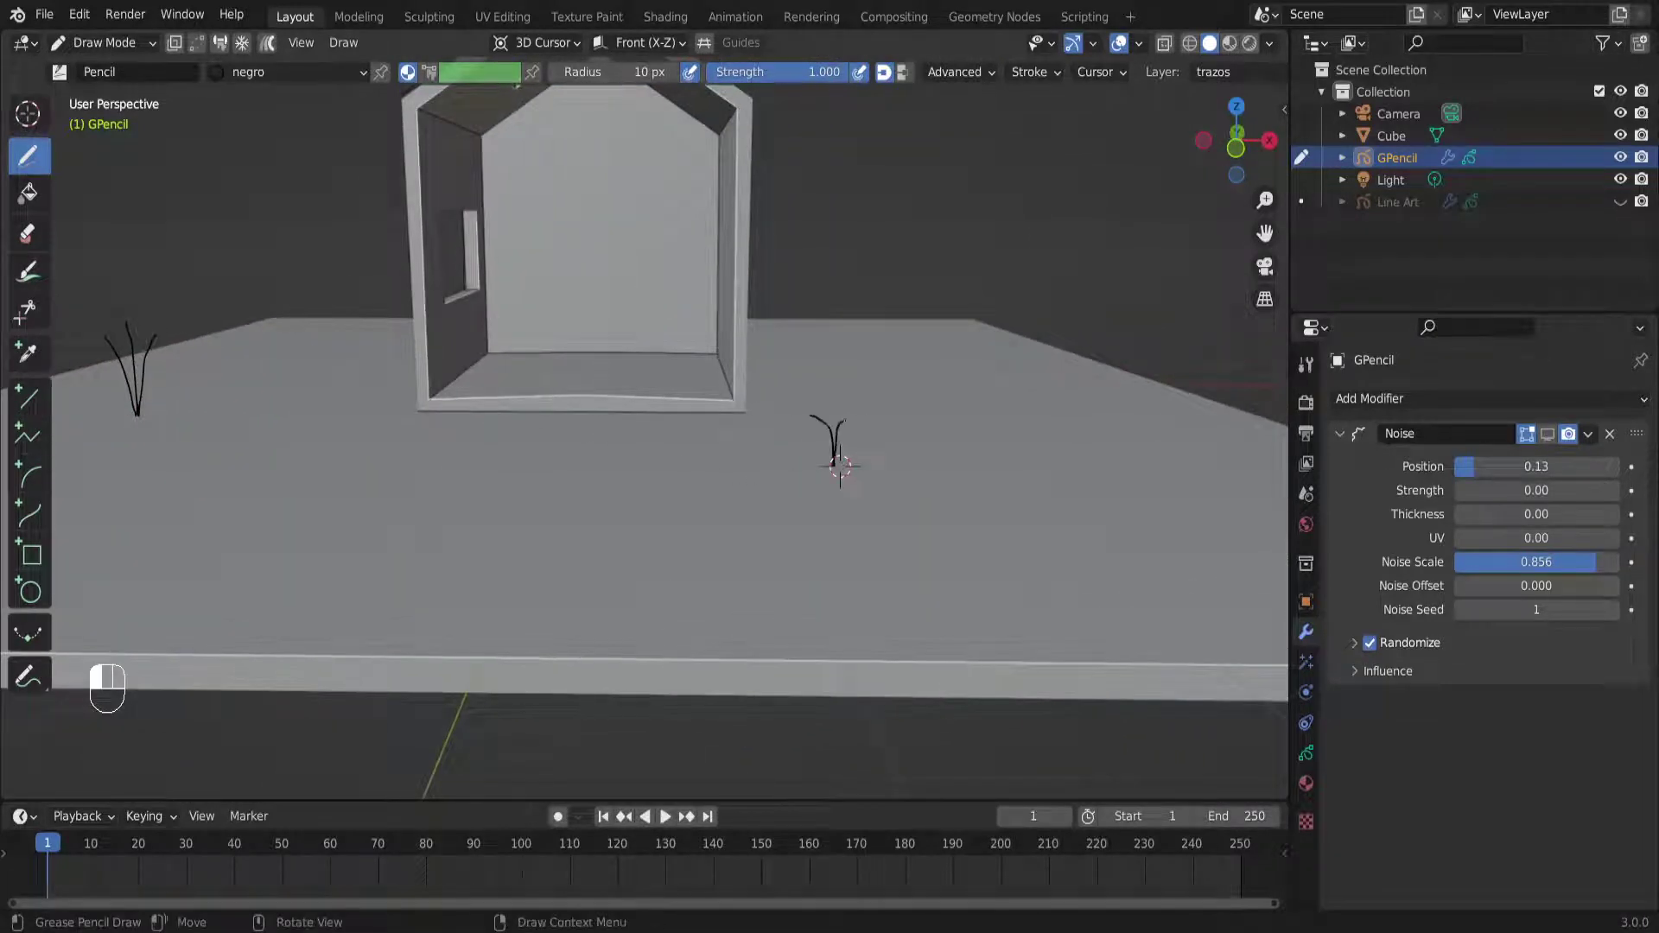
pyautogui.moveTo(807, 454); pyautogui.dragTo(504, 489, button='middle')
# Draw two more grass tufts at new 3D cursor positions, before the house's near corner and behind the window wall
pyautogui.keyDown('shift'); pyautogui.rightClick(493, 493); pyautogui.keyUp('shift')
pyautogui.moveTo(494, 493); pyautogui.dragTo(496, 490)
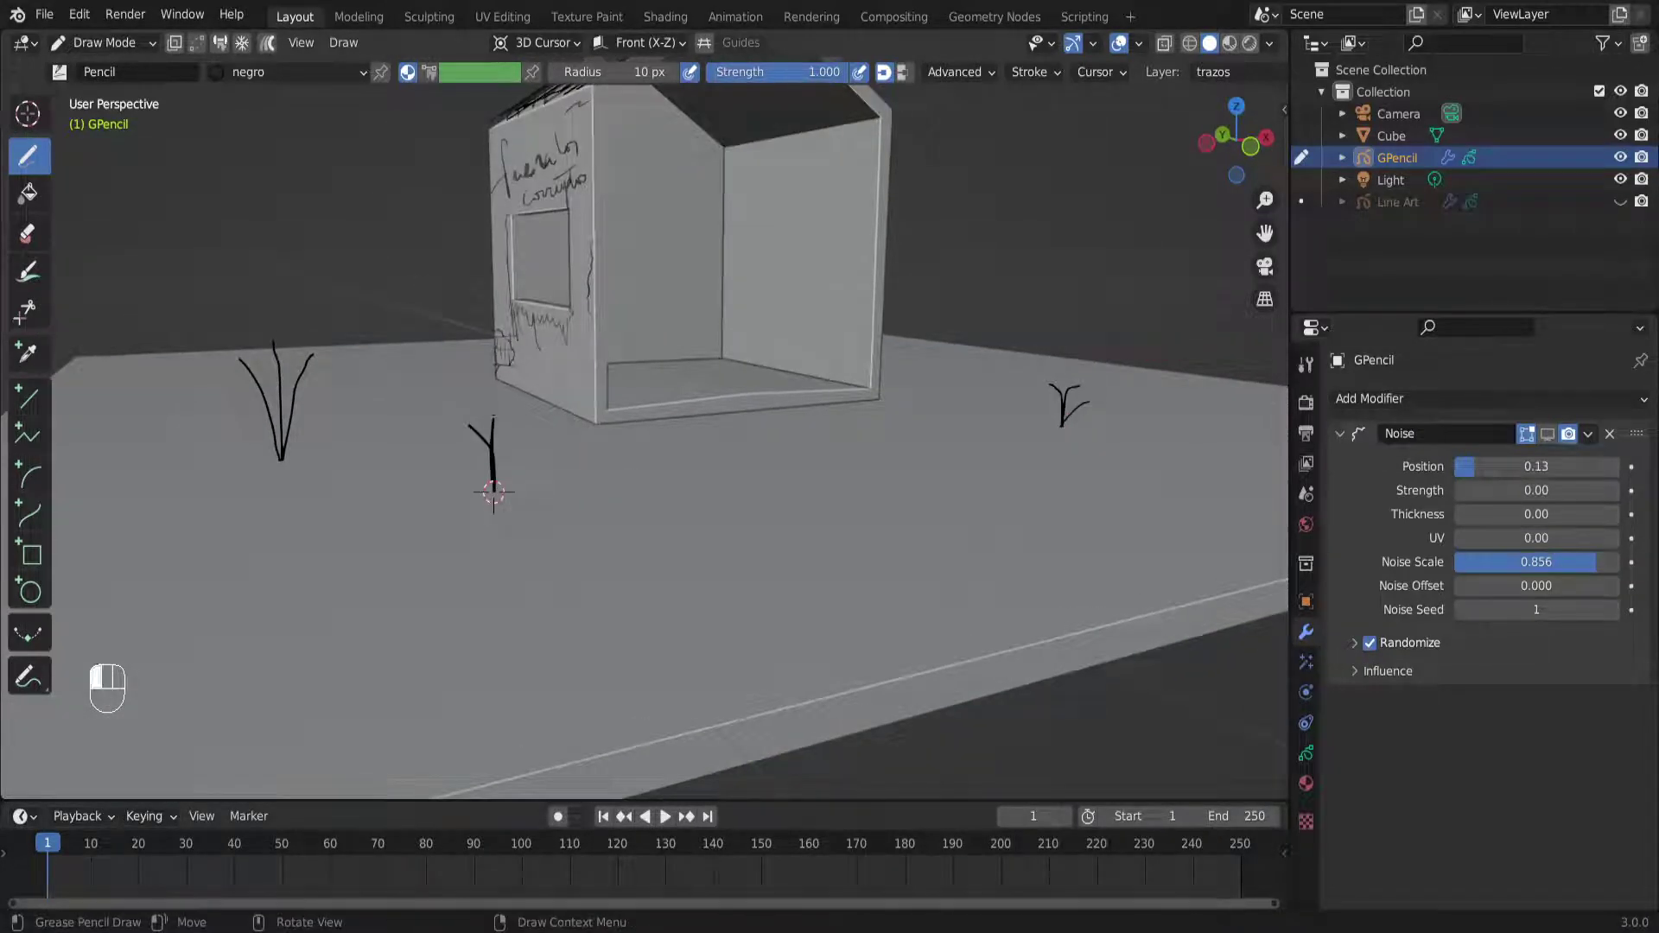
pyautogui.moveTo(516, 450); pyautogui.dragTo(351, 393, button='middle')
pyautogui.moveTo(404, 348); pyautogui.dragTo(404, 347)
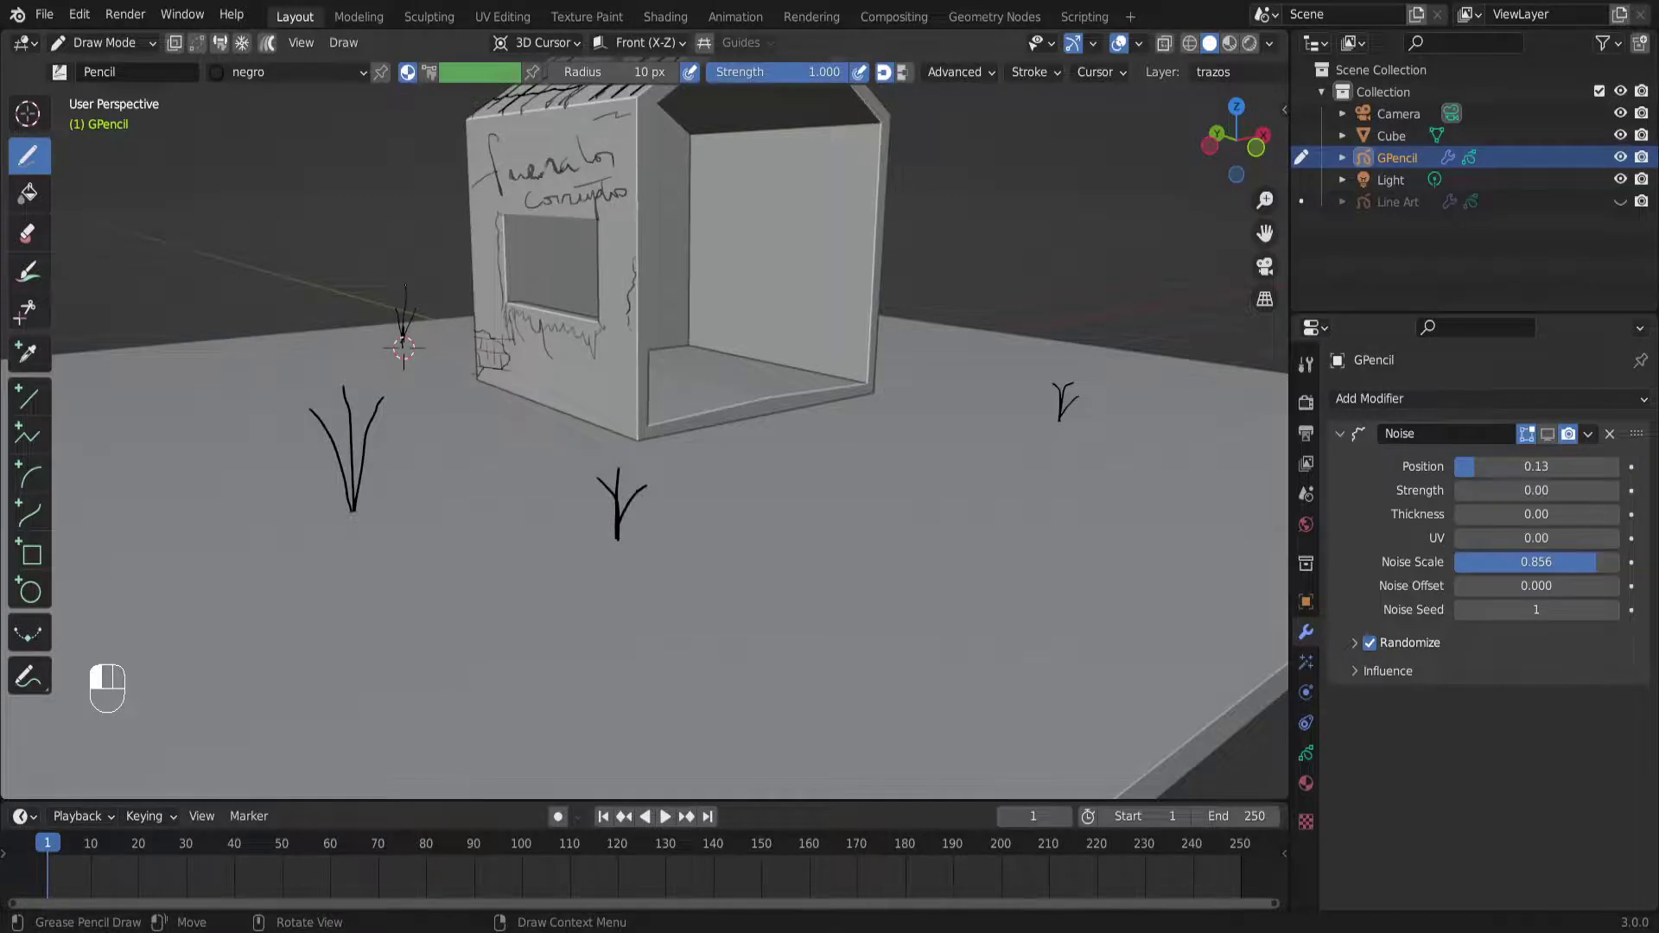
# Place the 3D cursor at the ground's far corner on the window side and draw a tall tree with curling branches
pyautogui.moveTo(404, 349); pyautogui.dragTo(398, 387, button='middle')
pyautogui.keyDown('shift'); pyautogui.rightClick(292, 346); pyautogui.keyUp('shift')
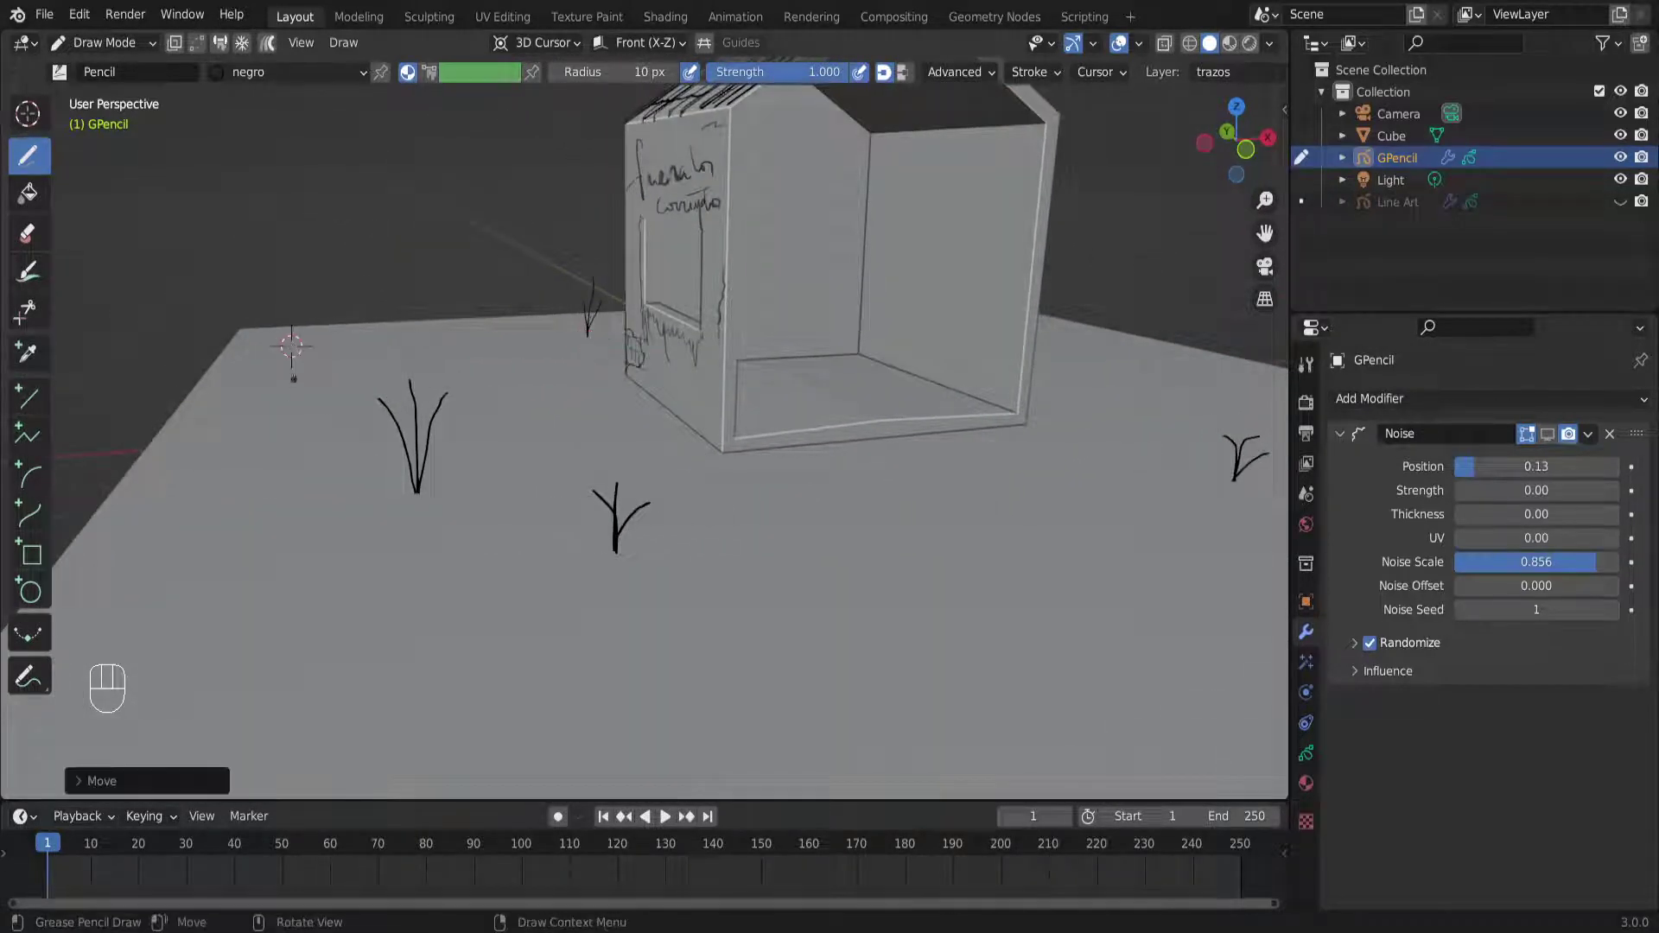
pyautogui.moveTo(290, 344); pyautogui.dragTo(277, 260)
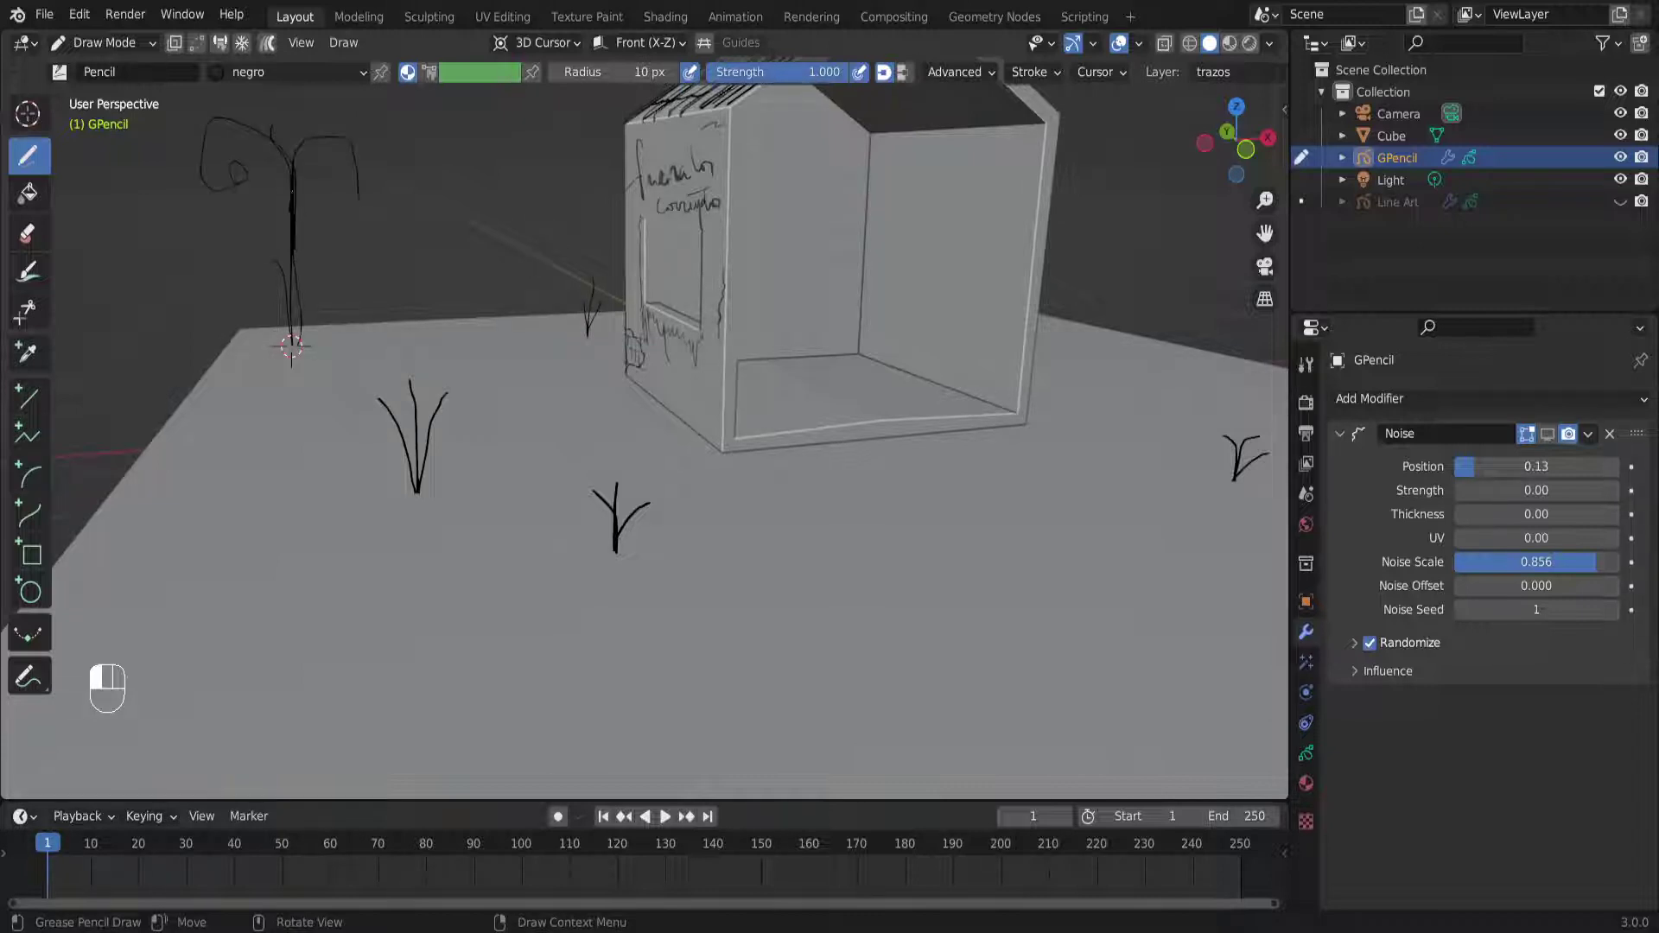
pyautogui.moveTo(400, 177); pyautogui.dragTo(362, 192)
# Place the 3D cursor at the ground's back edge behind the open side and draw a tall plant with thin stems
pyautogui.keyDown('shift'); pyautogui.moveTo(328, 262); pyautogui.dragTo(281, 450, button='middle'); pyautogui.keyUp('shift')
pyautogui.scroll(-3, 471, 406)
pyautogui.scroll(1, 529, 471)
pyautogui.moveTo(529, 470)
pyautogui.keyDown('shift'); pyautogui.mouseDown(button='middle')
pyautogui.moveTo(430, 453)
pyautogui.moveTo(504, 481)
pyautogui.mouseUp(button='middle'); pyautogui.keyUp('shift')
pyautogui.keyDown('shift'); pyautogui.moveTo(740, 511); pyautogui.dragTo(674, 496, button='middle'); pyautogui.keyUp('shift')
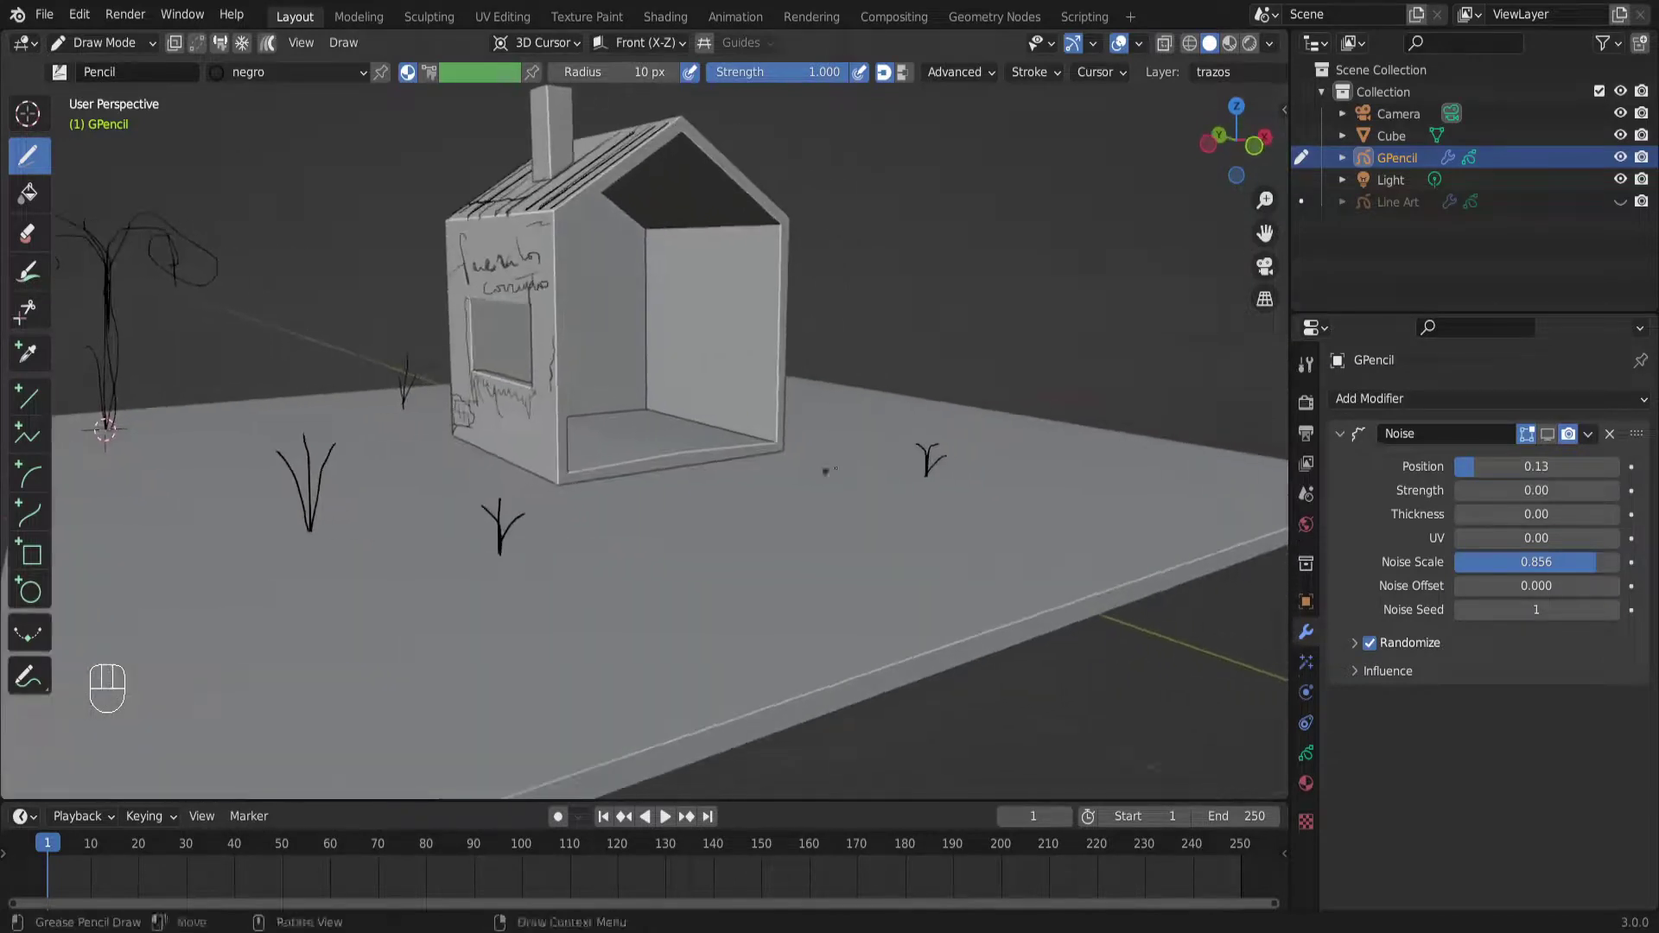
pyautogui.keyDown('shift'); pyautogui.rightClick(818, 388); pyautogui.keyUp('shift')
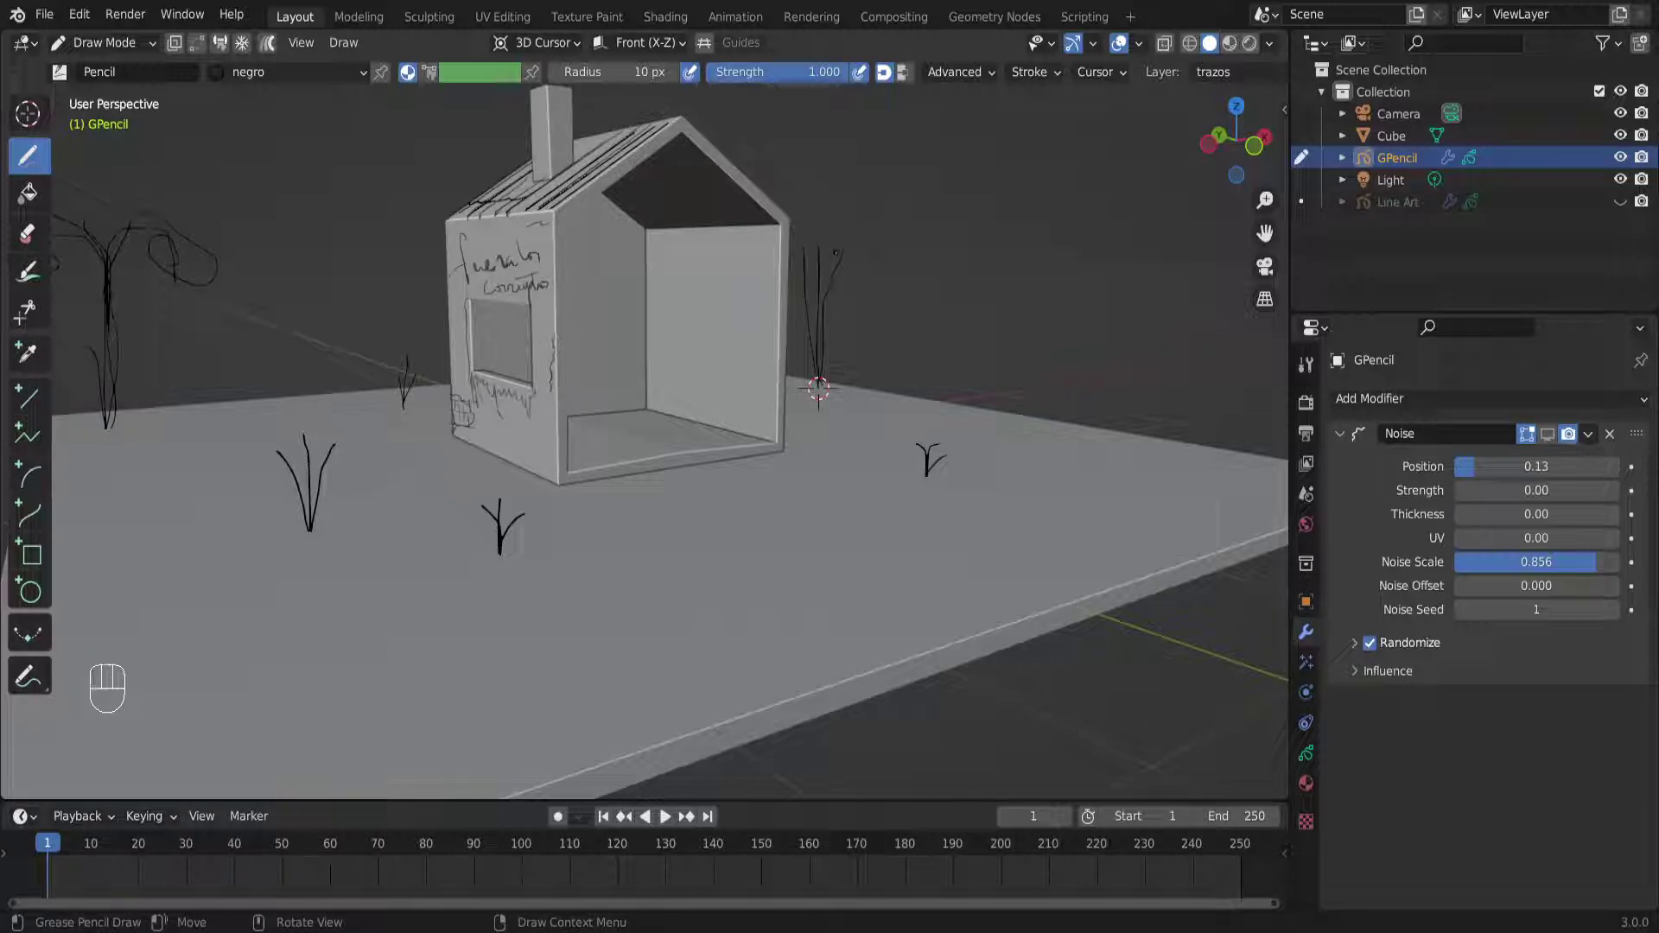
# Review the stroke placement and drawing plane options and inspect the drawn plants from several angles
pyautogui.click(521, 44)
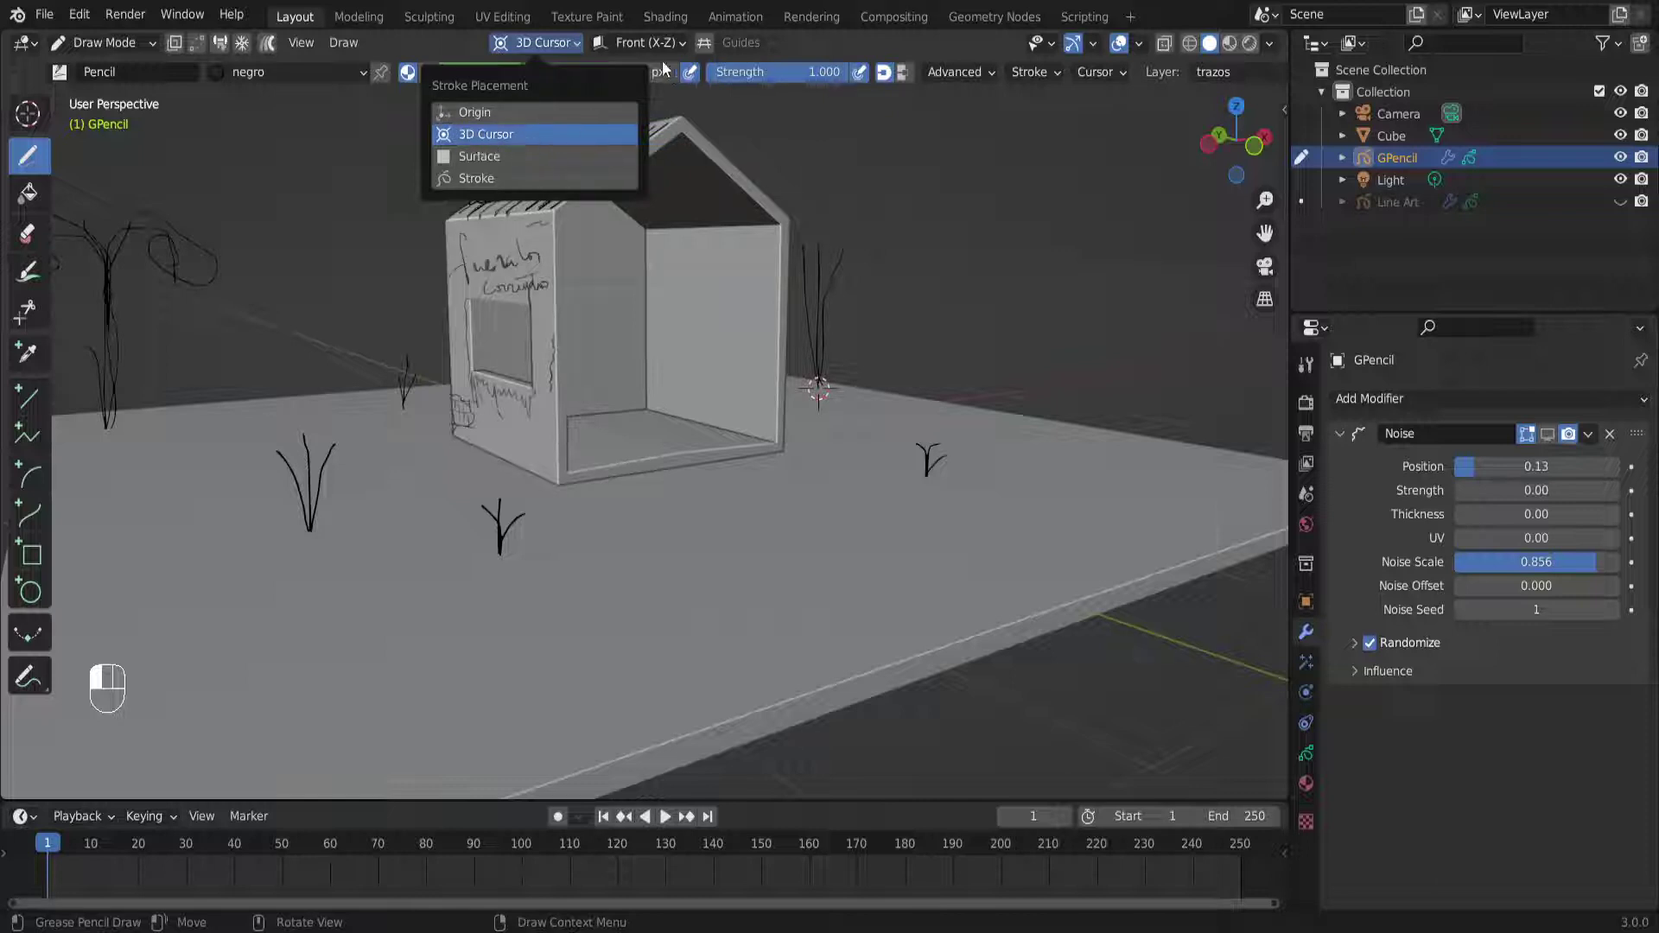
pyautogui.moveTo(624, 52)
pyautogui.moveTo(523, 53)
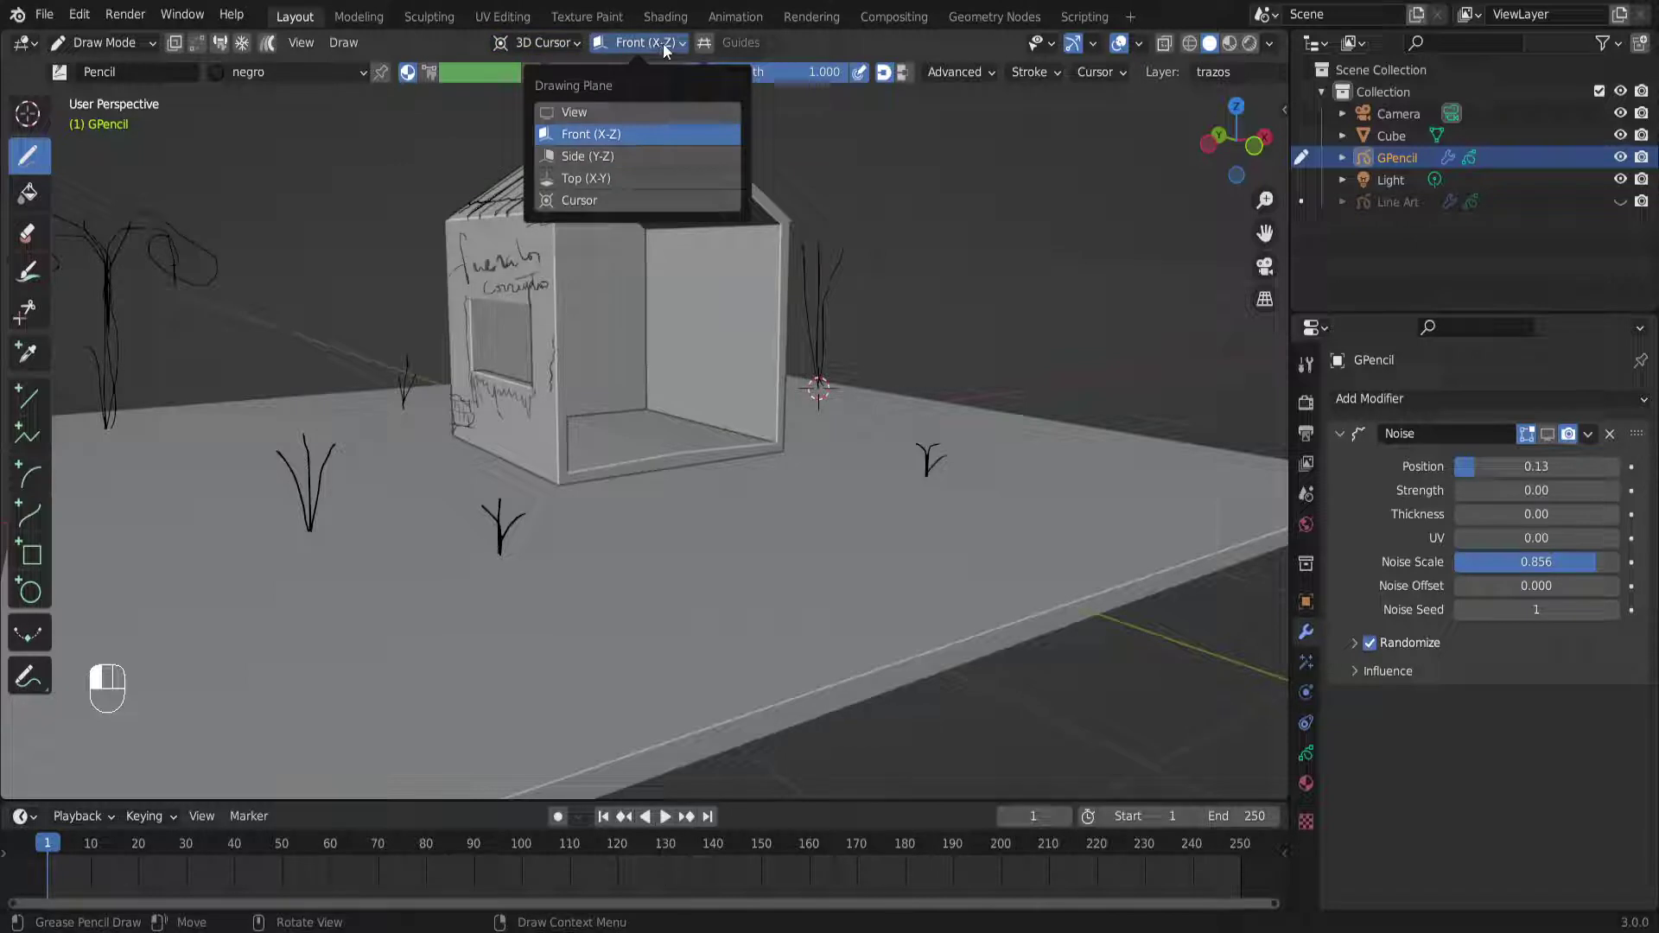
pyautogui.moveTo(945, 349)
pyautogui.mouseDown(button='middle')
pyautogui.moveTo(511, 348)
pyautogui.moveTo(622, 383)
pyautogui.moveTo(860, 563)
pyautogui.mouseUp(button='middle')
pyautogui.moveTo(622, 405); pyautogui.dragTo(551, 378, button='middle')
pyautogui.scroll(2, 678, 378)
pyautogui.moveTo(756, 388)
pyautogui.keyDown('shift'); pyautogui.mouseDown(button='middle')
pyautogui.moveTo(631, 394)
pyautogui.moveTo(497, 360)
pyautogui.moveTo(769, 380)
pyautogui.mouseUp(button='middle'); pyautogui.keyUp('shift')
pyautogui.moveTo(458, 411); pyautogui.dragTo(635, 380, button='middle')
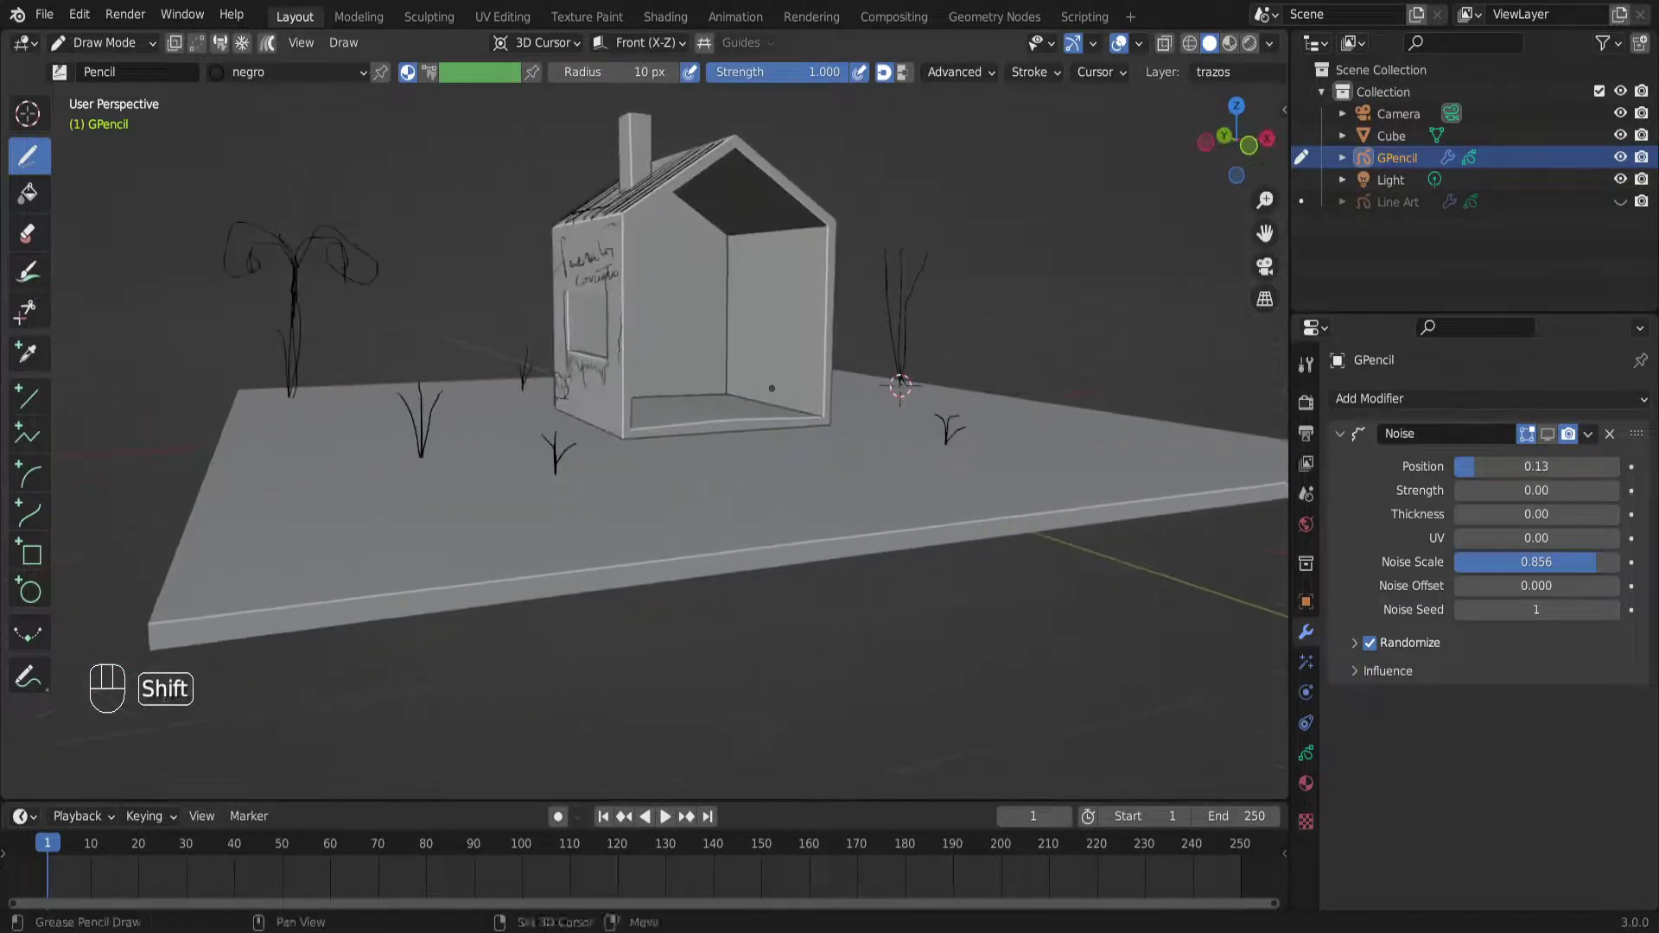
# Set the Grease Pencil drawing plane to Side (Y-Z) and get close to the plants near the window wall
pyautogui.click(654, 48)
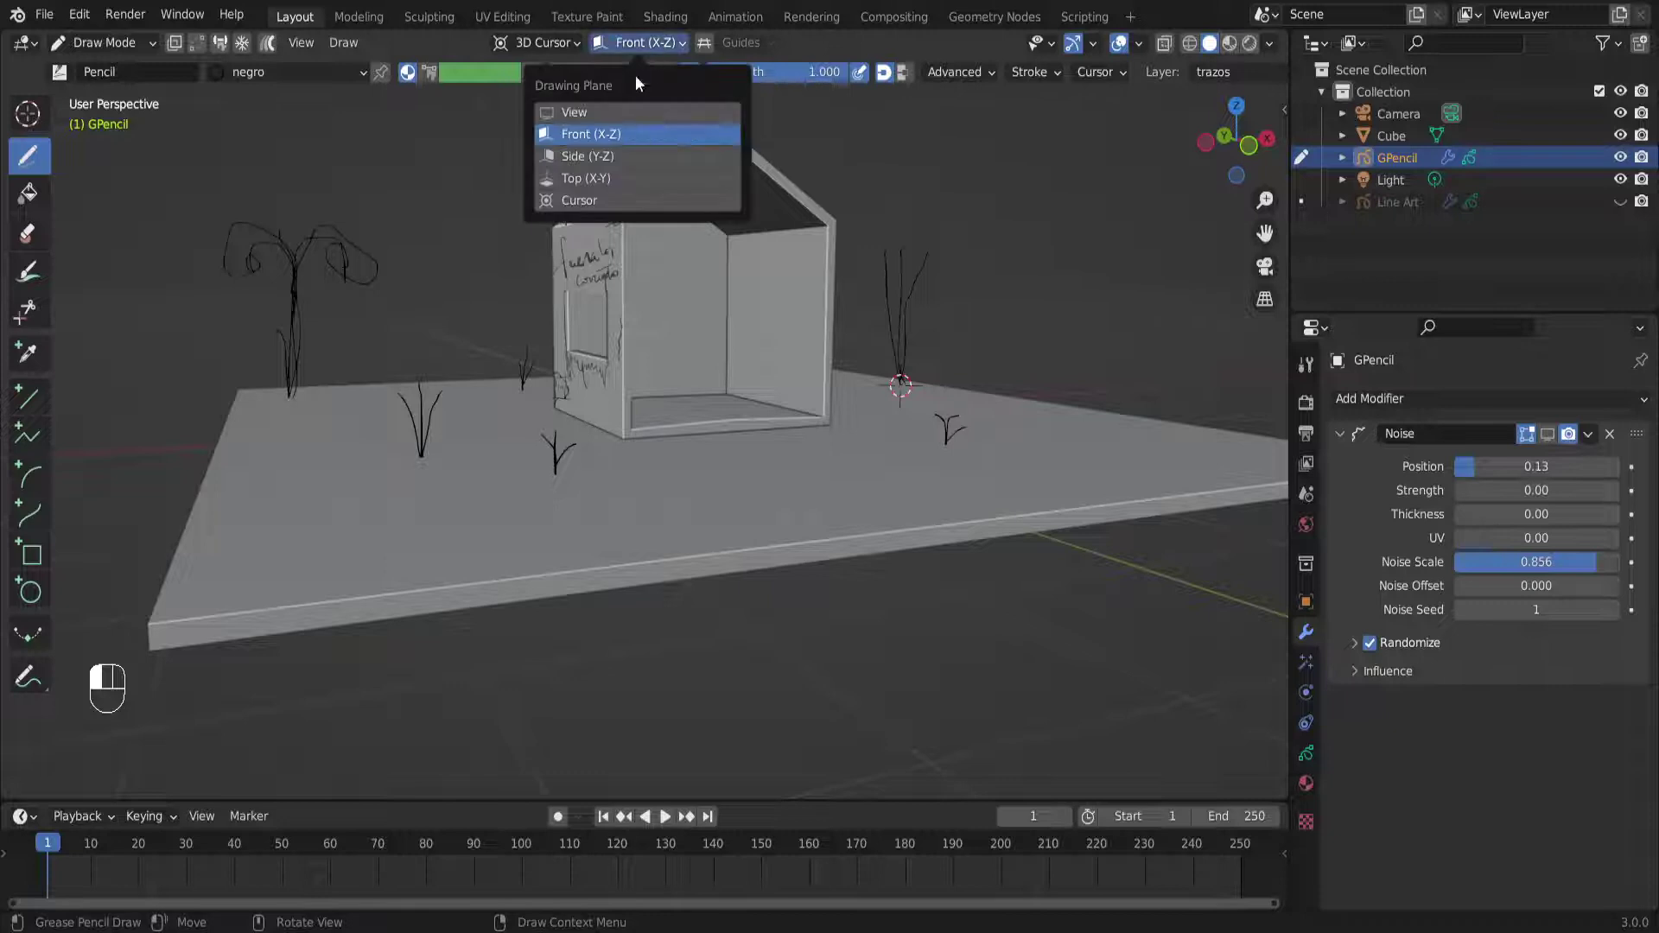
pyautogui.click(610, 160)
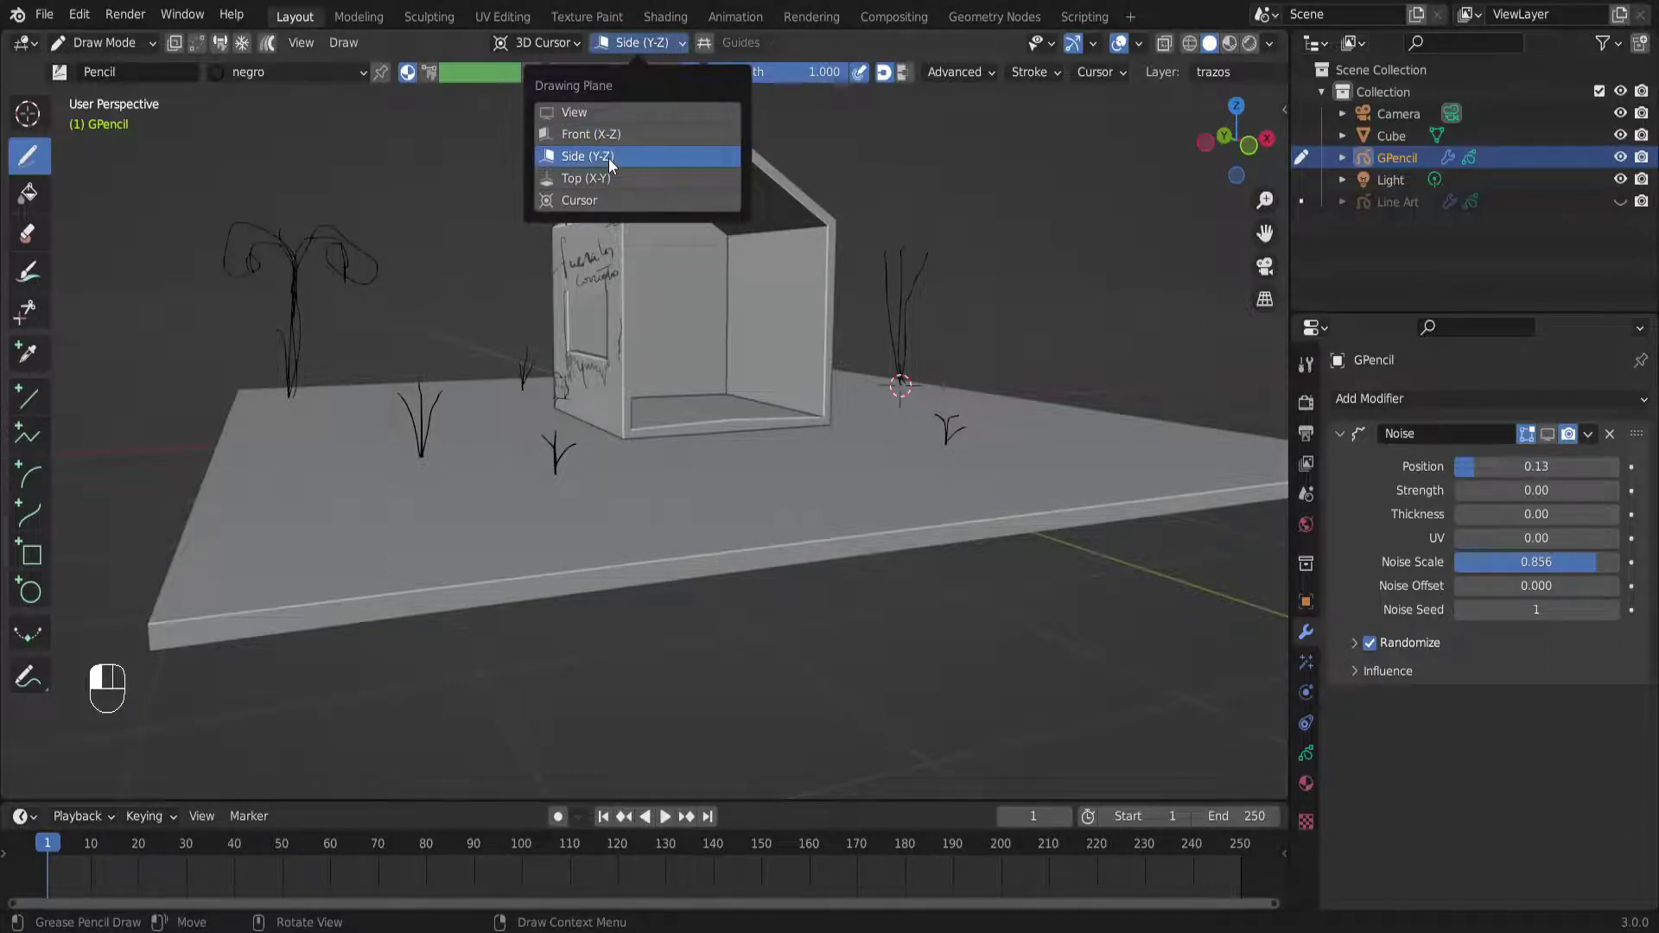
pyautogui.click(610, 164)
pyautogui.scroll(3, 456, 415)
pyautogui.keyDown('shift'); pyautogui.moveTo(445, 416); pyautogui.dragTo(611, 394, button='middle'); pyautogui.keyUp('shift')
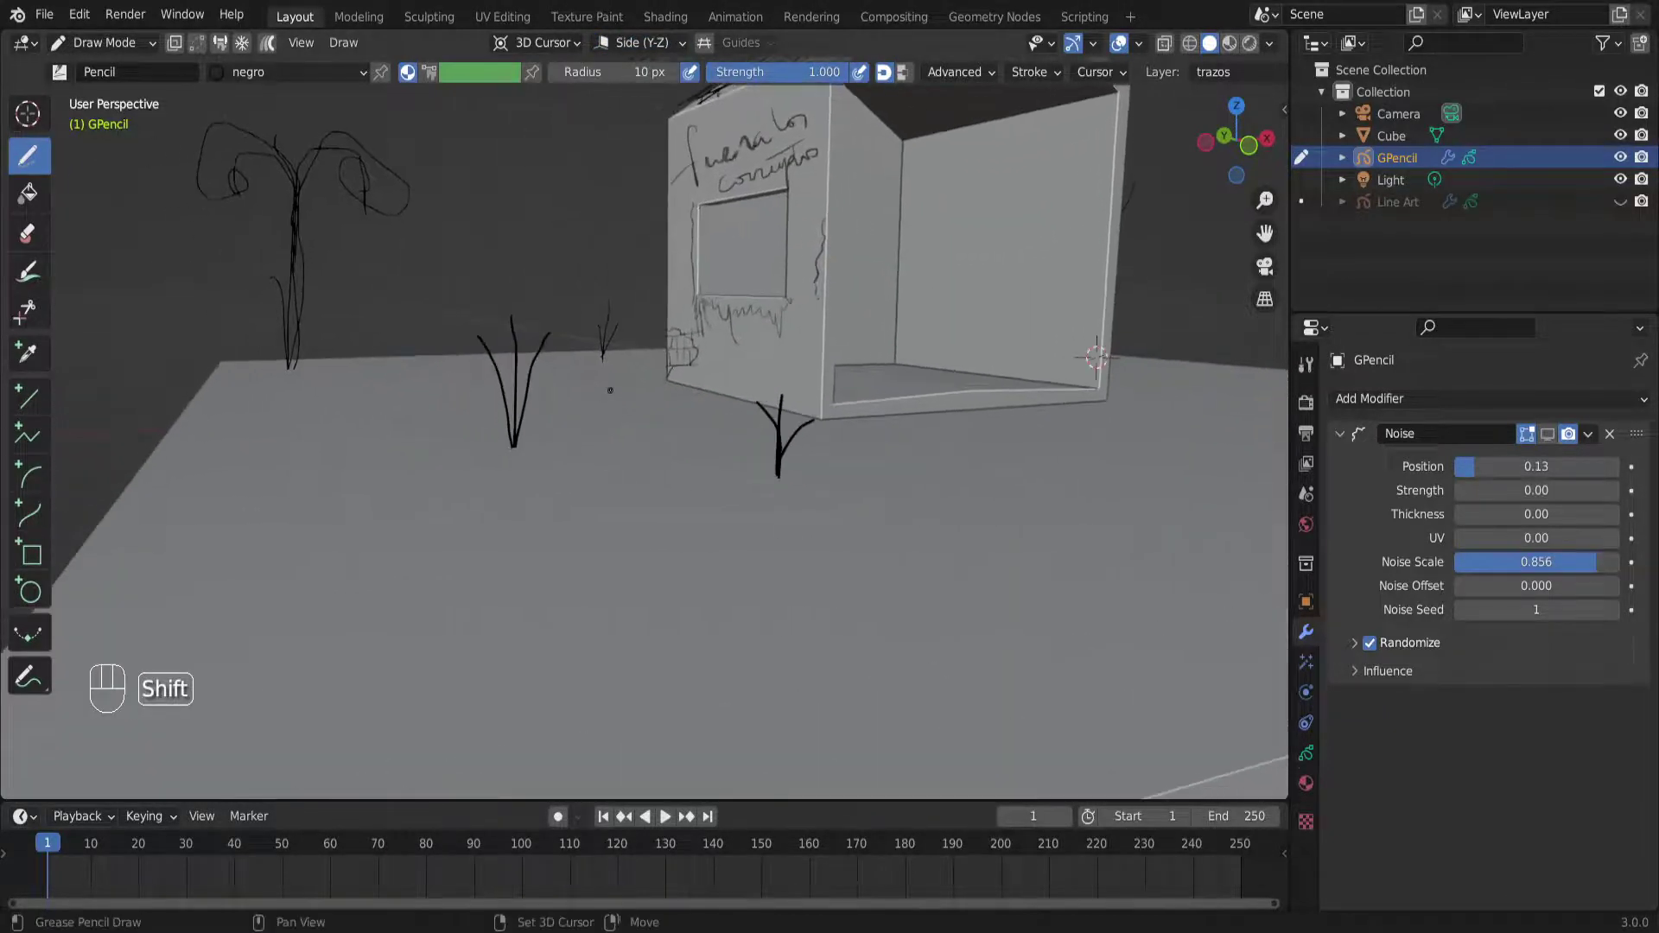
# Place the 3D cursor on the ground outside the window side, try a plant stem on the Side (Y-Z) plane, and undo it
pyautogui.keyDown('shift'); pyautogui.rightClick(424, 441); pyautogui.keyUp('shift')
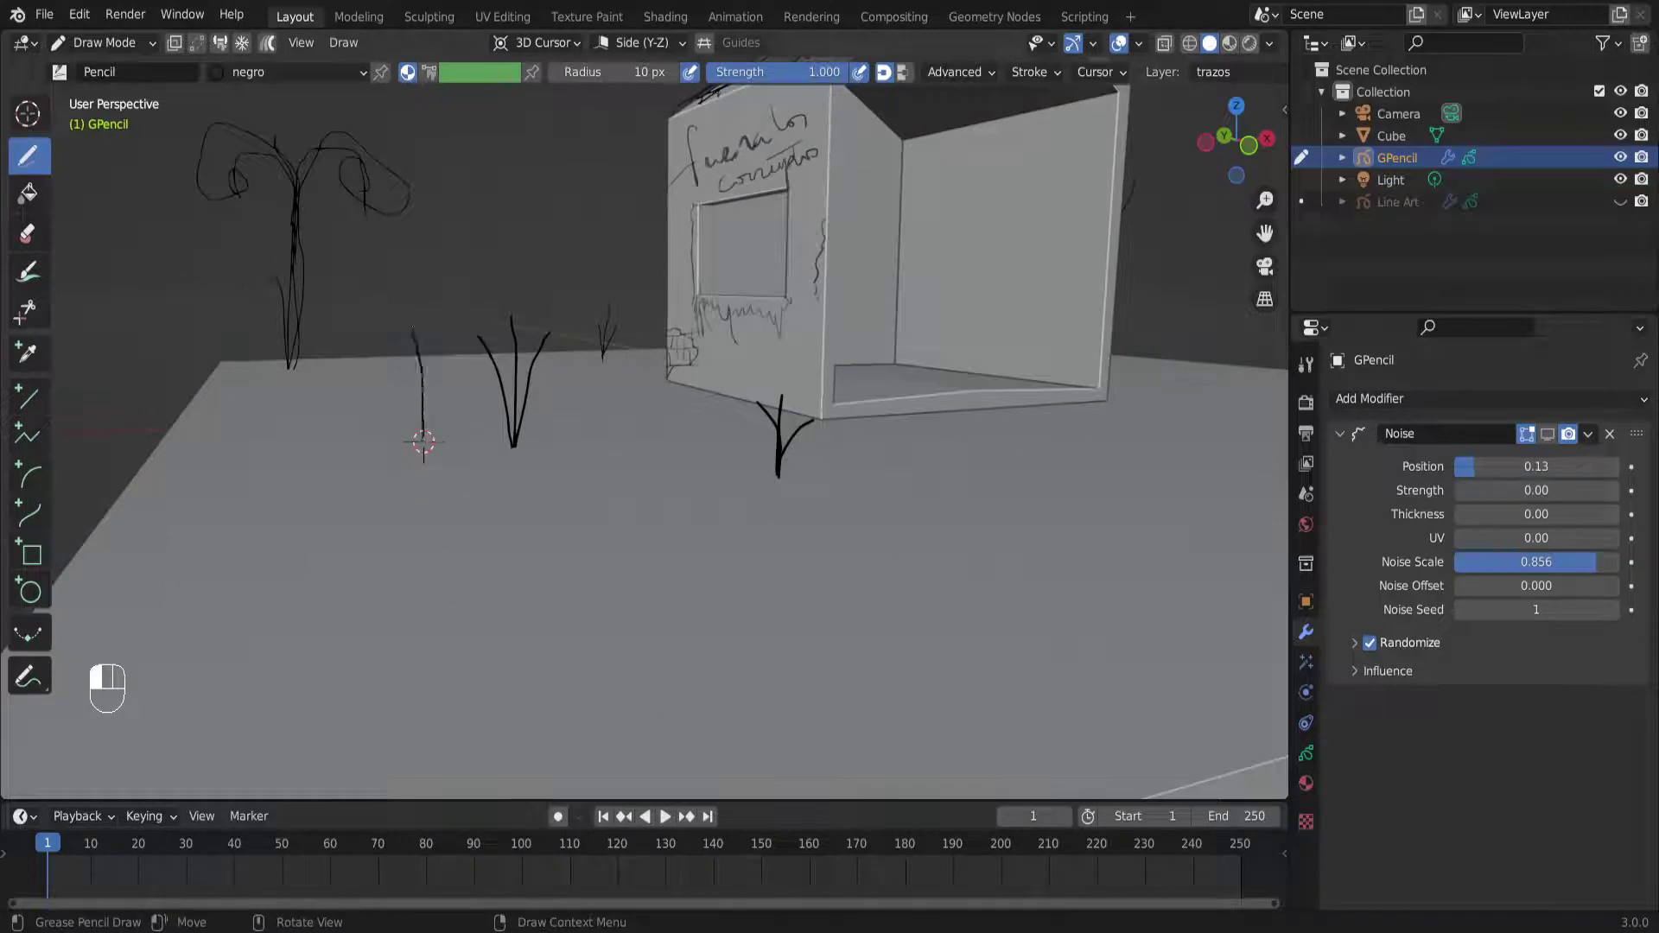
pyautogui.moveTo(386, 353); pyautogui.dragTo(422, 429)
pyautogui.moveTo(423, 441)
pyautogui.mouseDown(button='middle')
pyautogui.moveTo(467, 484)
pyautogui.moveTo(572, 529)
pyautogui.moveTo(611, 526)
pyautogui.moveTo(436, 436)
pyautogui.mouseUp(button='middle')
pyautogui.hotkey('ctrl', 'z')
pyautogui.hotkey('ctrl', 'z')
pyautogui.hotkey('ctrl', 'z')
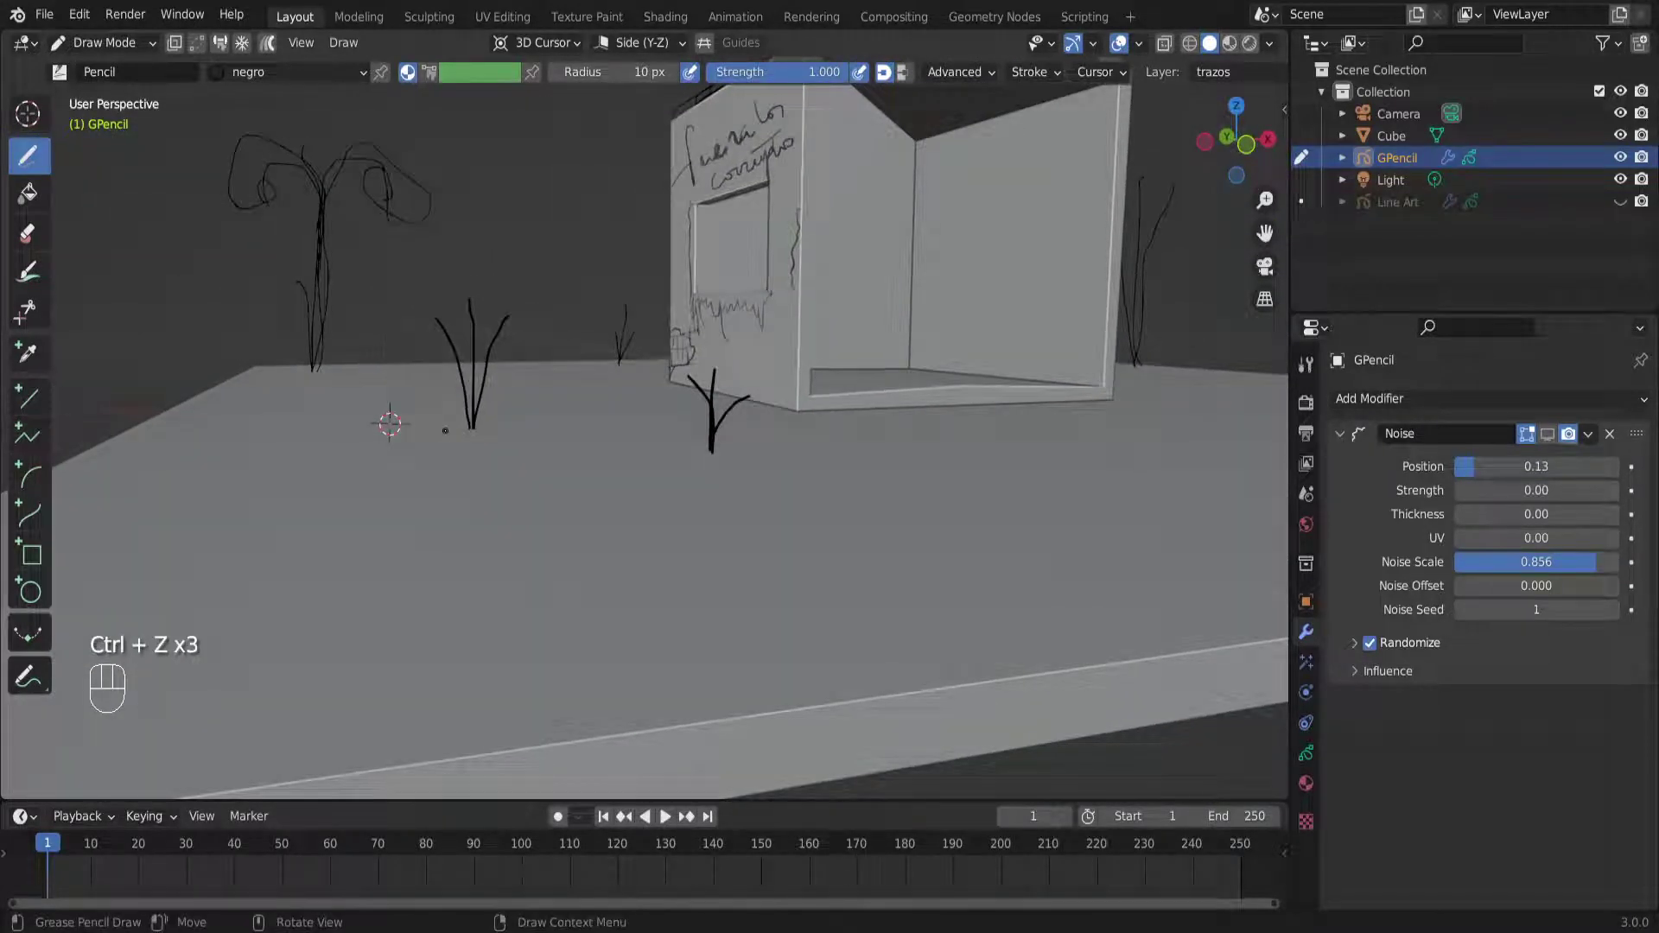
# Set the drawing plane to View, place the 3D cursor near the ground's front corner, and draw the first stems of a small plant
pyautogui.click(643, 43)
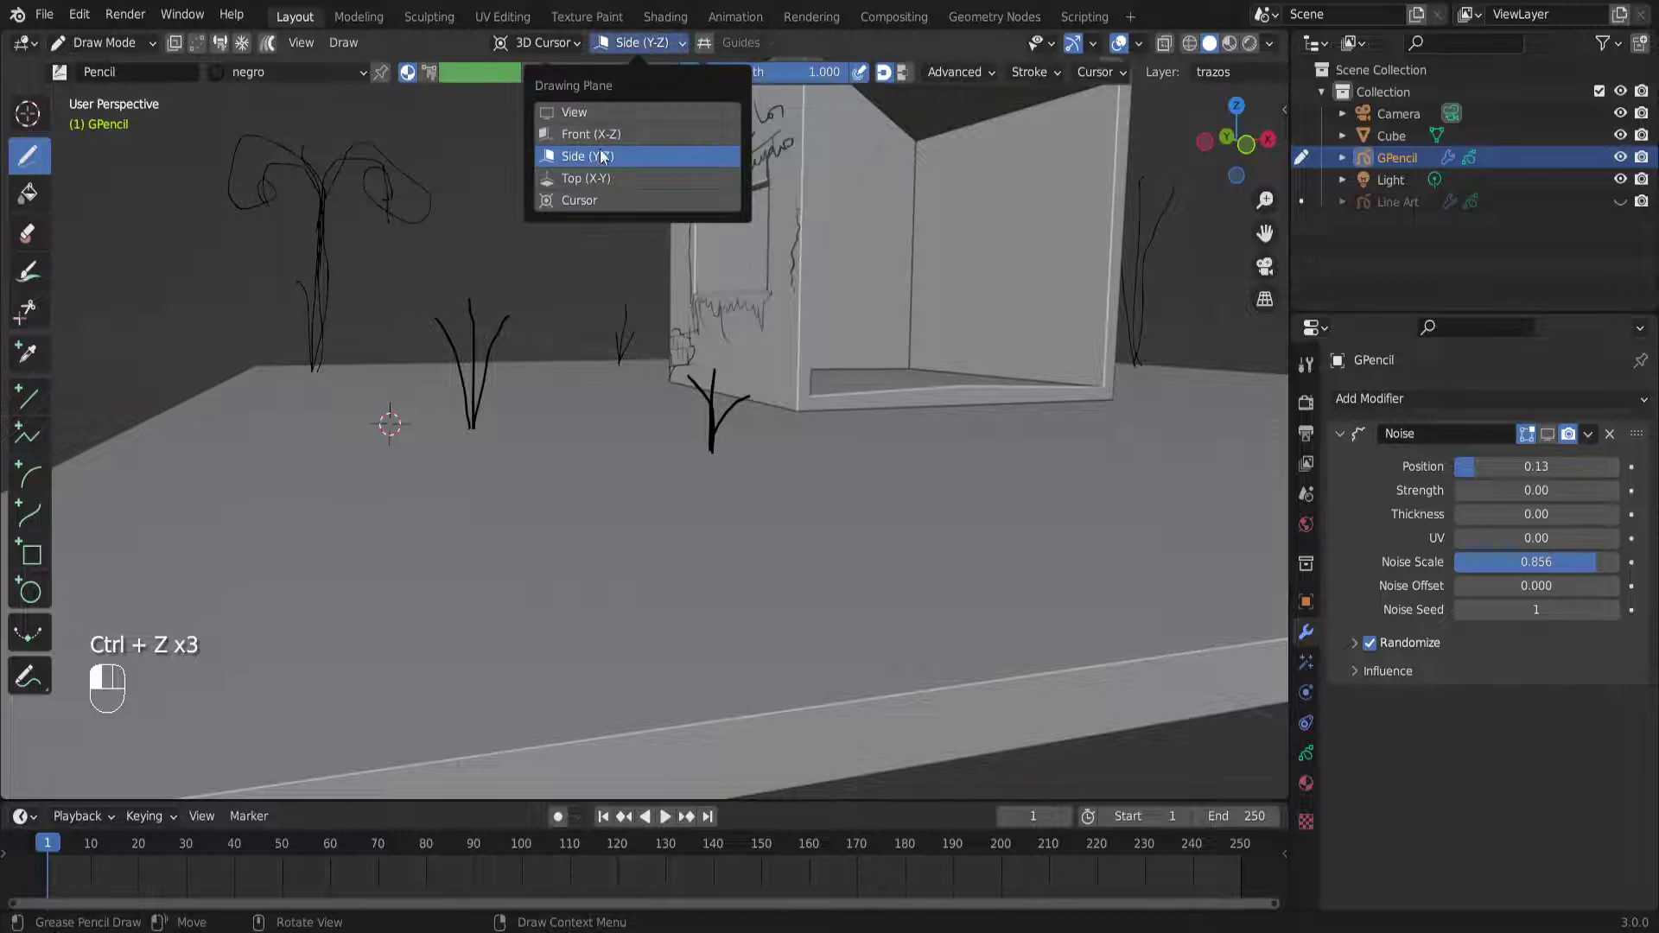
pyautogui.click(583, 113)
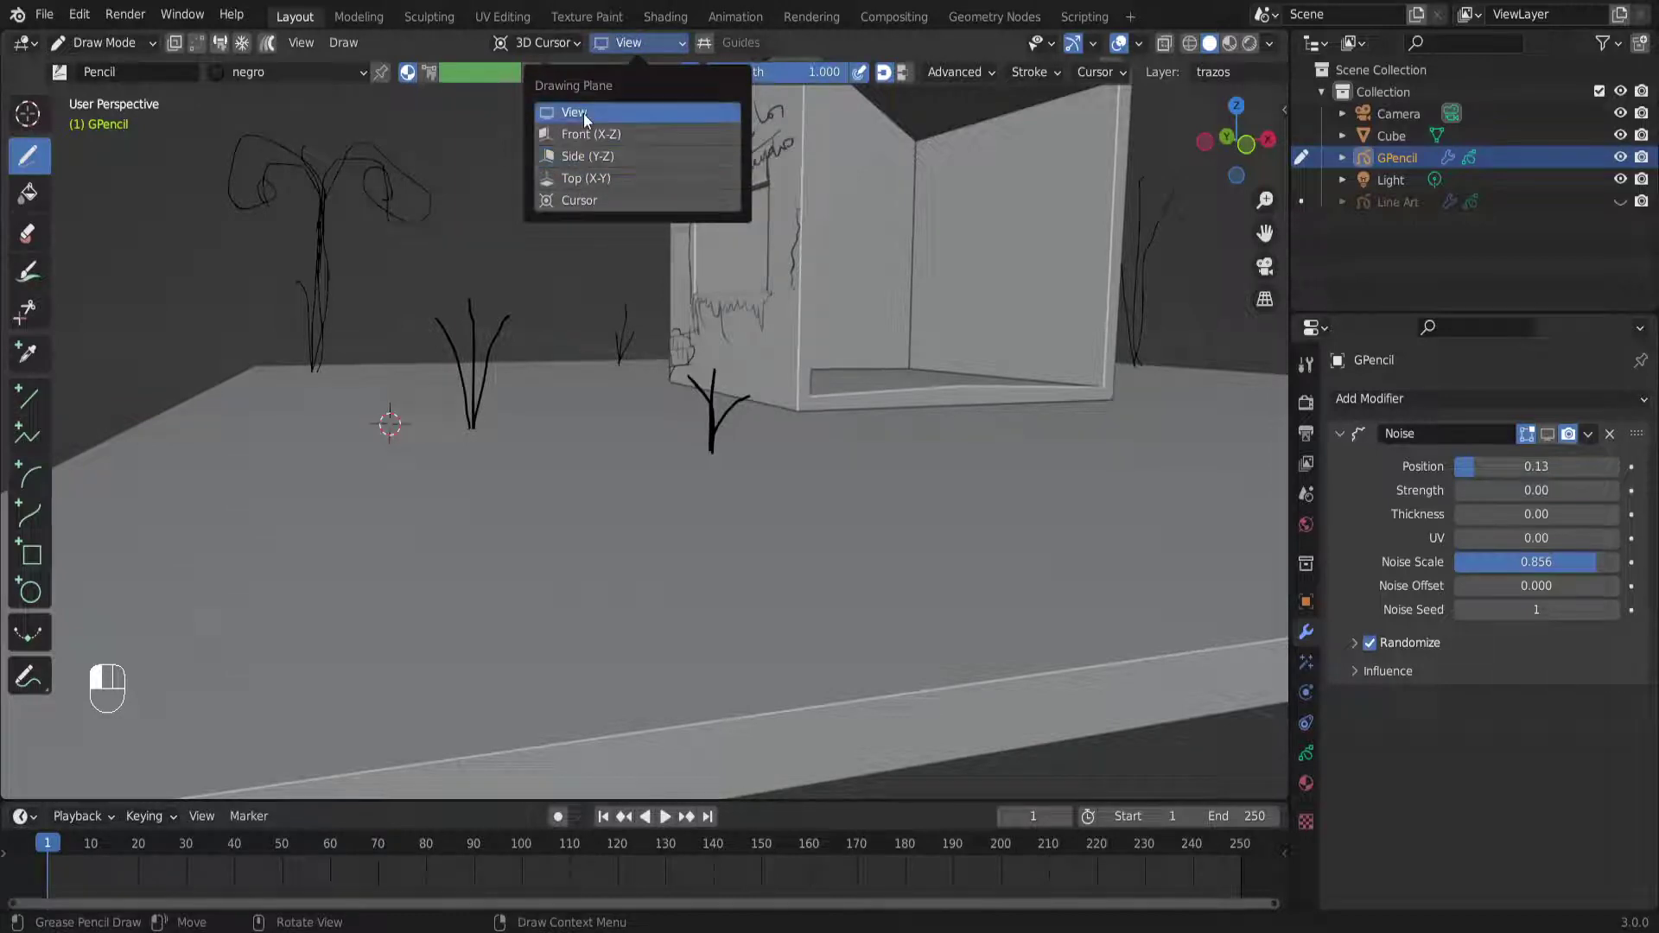
pyautogui.moveTo(452, 464)
pyautogui.mouseDown(button='middle')
pyautogui.moveTo(585, 430)
pyautogui.moveTo(463, 475)
pyautogui.moveTo(525, 416)
pyautogui.moveTo(486, 442)
pyautogui.moveTo(472, 366)
pyautogui.mouseUp(button='middle')
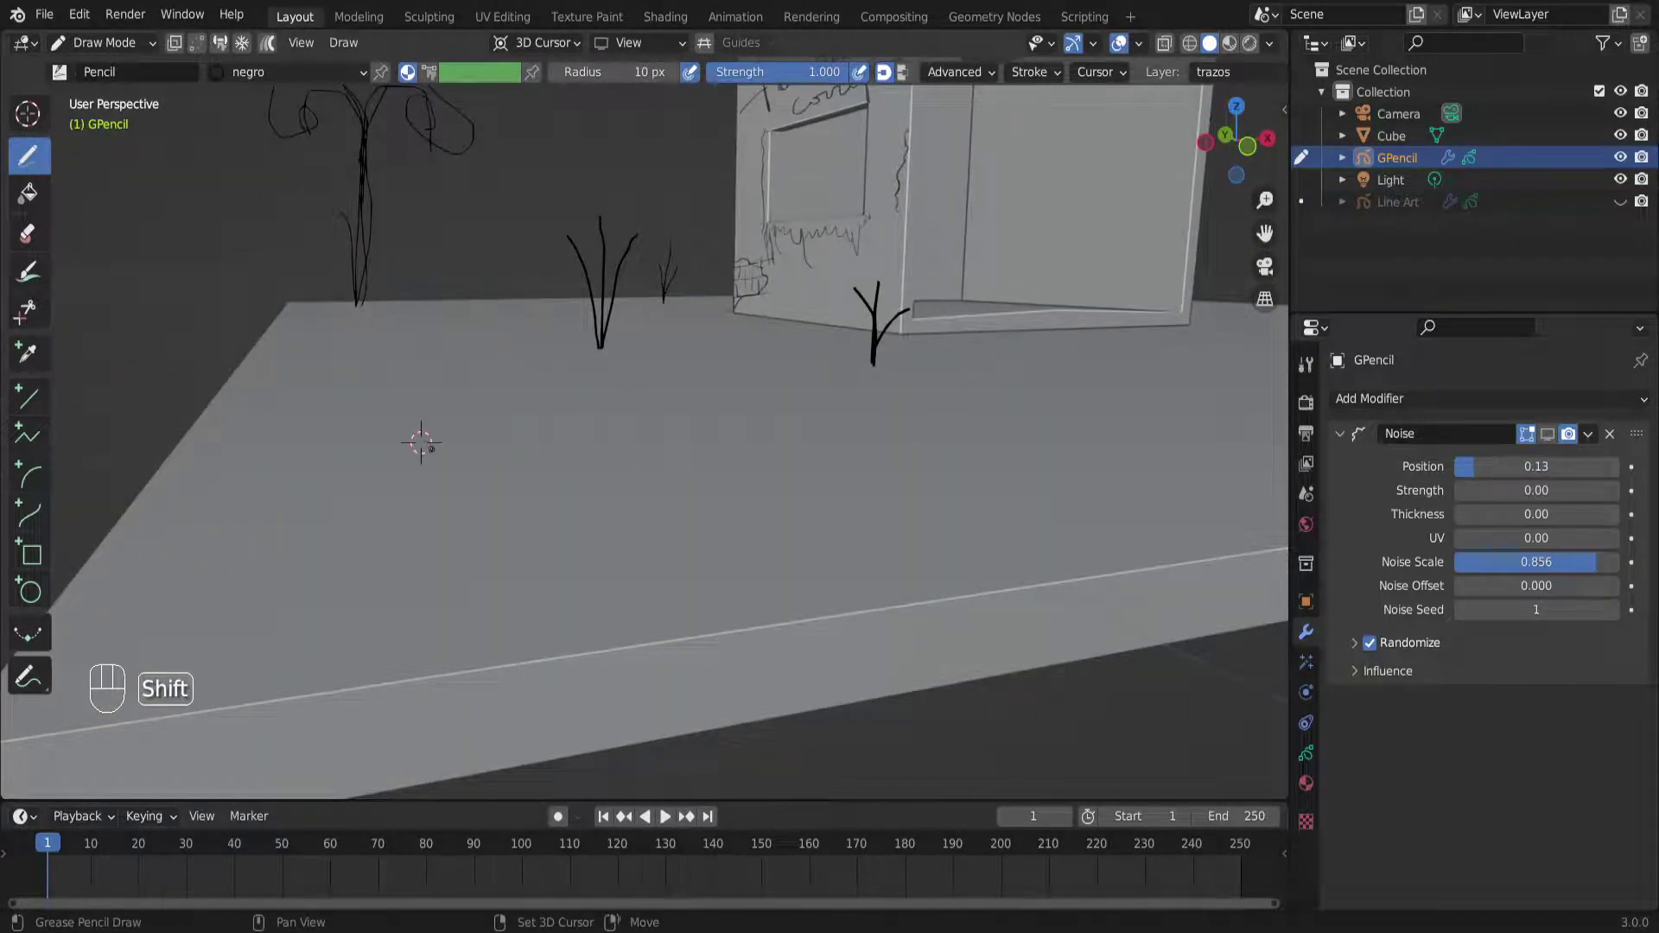
pyautogui.scroll(-4, 431, 448)
pyautogui.moveTo(553, 491)
pyautogui.mouseDown(button='middle')
pyautogui.moveTo(561, 516)
pyautogui.moveTo(561, 471)
pyautogui.mouseUp(button='middle')
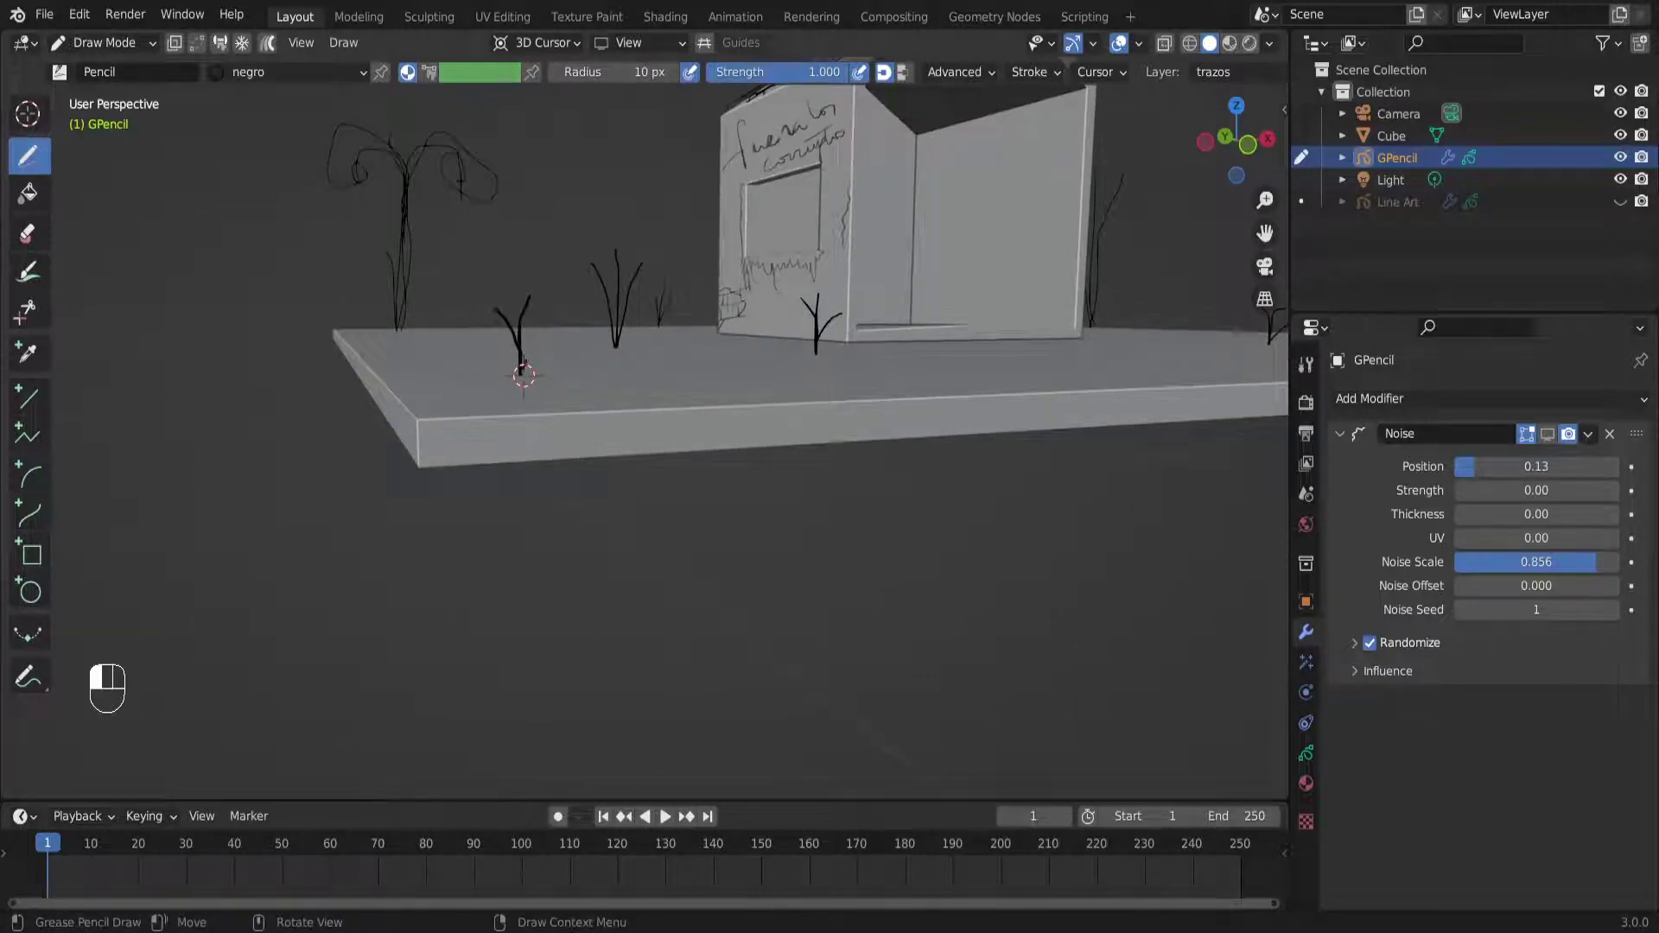
pyautogui.moveTo(544, 341); pyautogui.dragTo(552, 329)
pyautogui.moveTo(553, 361)
pyautogui.mouseDown(button='middle')
pyautogui.moveTo(741, 378)
pyautogui.moveTo(423, 345)
pyautogui.mouseUp(button='middle')
# Add more spreading branches to the small plant near the ground's front corner, drawing them from several viewing angles
pyautogui.scroll(6, 707, 474)
pyautogui.moveTo(707, 474)
pyautogui.mouseDown(button='middle')
pyautogui.moveTo(752, 452)
pyautogui.moveTo(739, 471)
pyautogui.mouseUp(button='middle')
pyautogui.keyDown('shift'); pyautogui.moveTo(778, 380); pyautogui.dragTo(716, 435, button='middle'); pyautogui.keyUp('shift')
pyautogui.moveTo(823, 406)
pyautogui.mouseDown()
pyautogui.moveTo(775, 349)
pyautogui.moveTo(896, 386)
pyautogui.mouseUp()
pyautogui.moveTo(769, 465)
pyautogui.mouseDown(button='middle')
pyautogui.moveTo(807, 496)
pyautogui.moveTo(589, 422)
pyautogui.moveTo(626, 415)
pyautogui.mouseUp(button='middle')
pyautogui.moveTo(886, 264)
pyautogui.mouseDown()
pyautogui.moveTo(826, 197)
pyautogui.moveTo(982, 166)
pyautogui.mouseUp()
pyautogui.moveTo(855, 370); pyautogui.dragTo(683, 471, button='middle')
pyautogui.moveTo(683, 471)
pyautogui.mouseDown(button='middle')
pyautogui.moveTo(461, 437)
pyautogui.moveTo(559, 485)
pyautogui.moveTo(429, 492)
pyautogui.moveTo(456, 457)
pyautogui.mouseUp(button='middle')
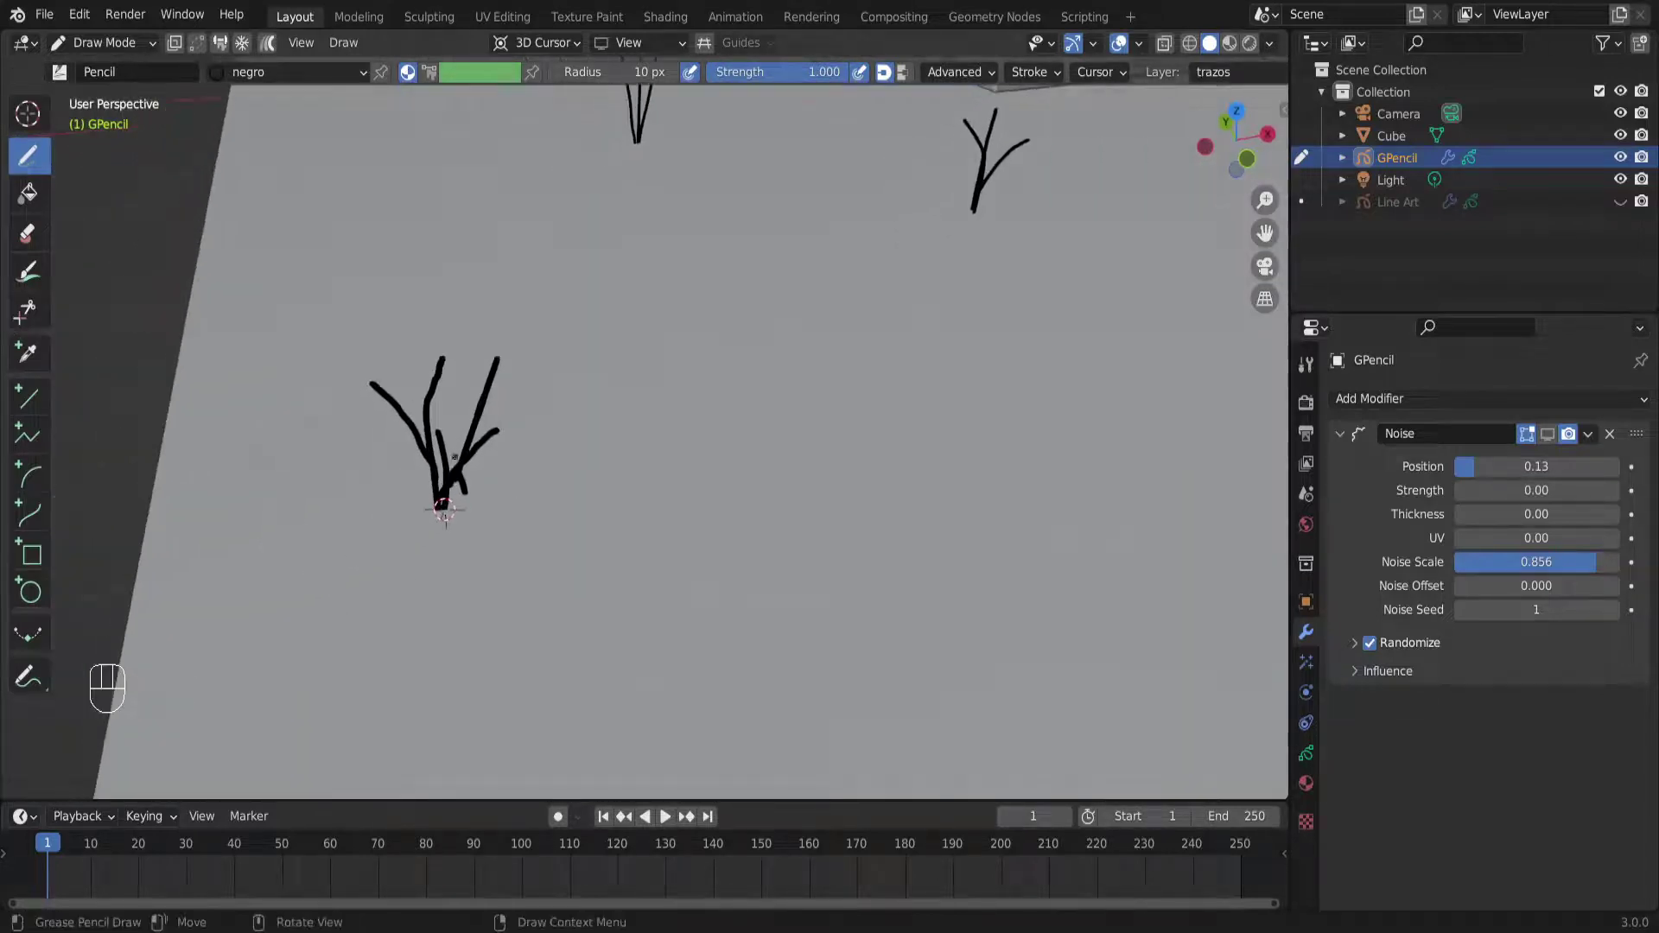
pyautogui.moveTo(413, 444); pyautogui.dragTo(345, 438)
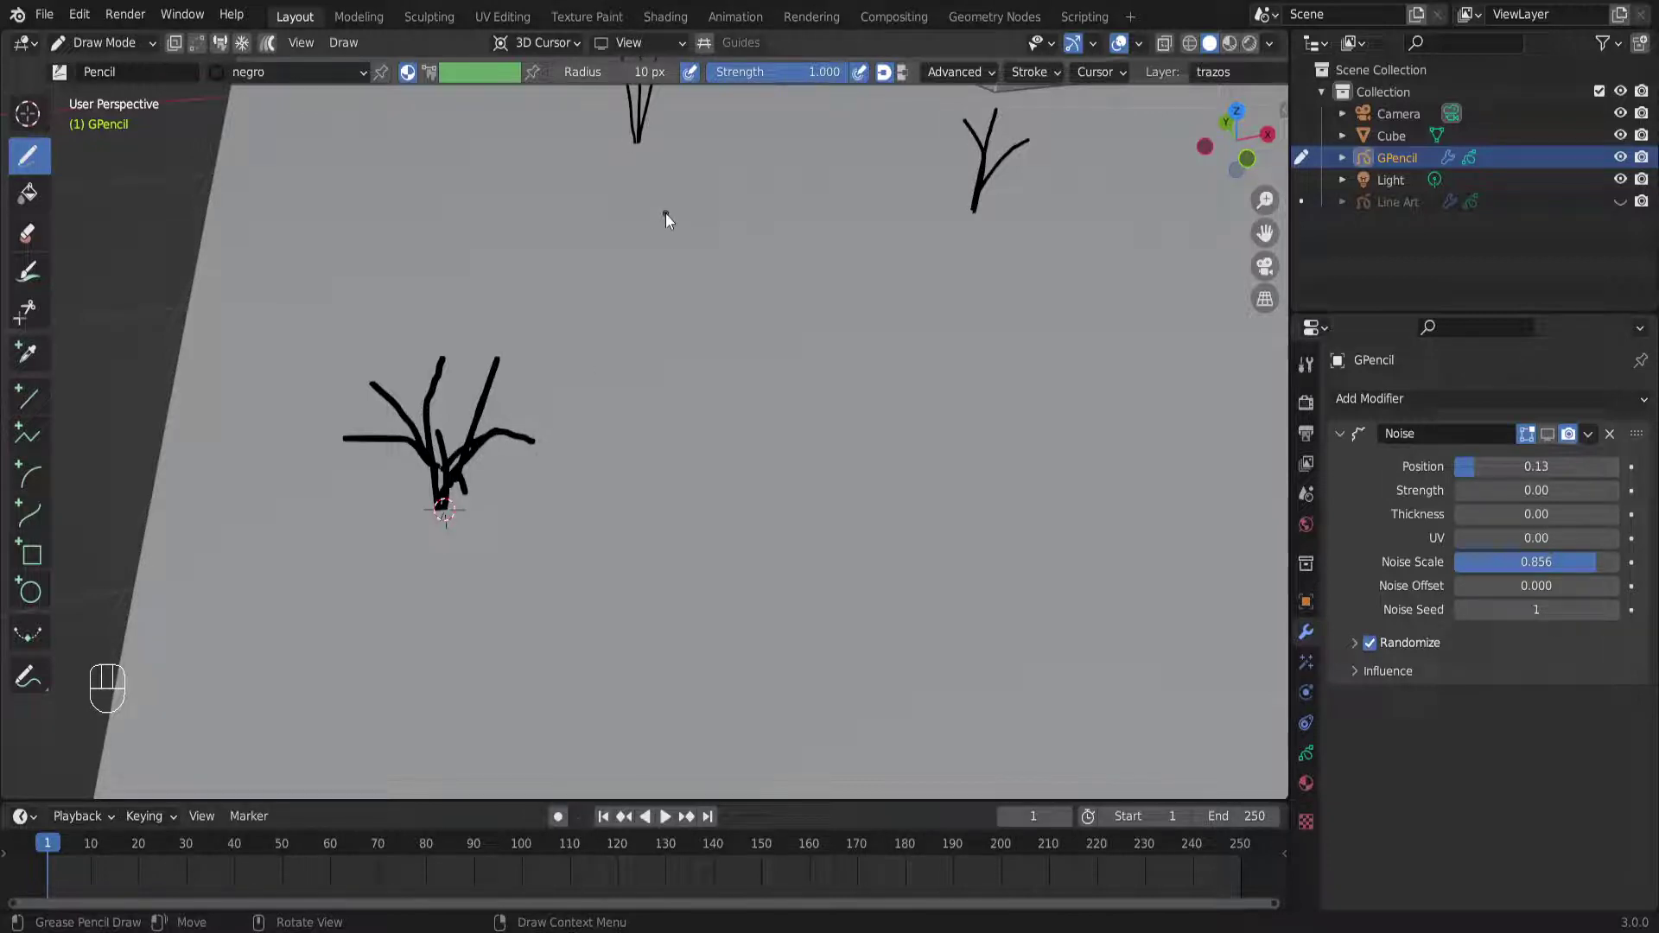
# Inspect the branching plant from several angles and review the drawing plane and stroke placement options
pyautogui.scroll(-2, 566, 380)
pyautogui.moveTo(525, 457); pyautogui.dragTo(368, 384, button='middle')
pyautogui.moveTo(368, 384)
pyautogui.keyDown('shift'); pyautogui.mouseDown(button='middle')
pyautogui.moveTo(600, 428)
pyautogui.moveTo(567, 400)
pyautogui.moveTo(511, 401)
pyautogui.moveTo(496, 437)
pyautogui.moveTo(626, 471)
pyautogui.moveTo(711, 527)
pyautogui.moveTo(815, 510)
pyautogui.moveTo(693, 389)
pyautogui.moveTo(677, 465)
pyautogui.mouseUp(button='middle'); pyautogui.keyUp('shift')
pyautogui.moveTo(843, 422)
pyautogui.mouseDown(button='middle')
pyautogui.moveTo(937, 385)
pyautogui.moveTo(763, 371)
pyautogui.moveTo(791, 465)
pyautogui.mouseUp(button='middle')
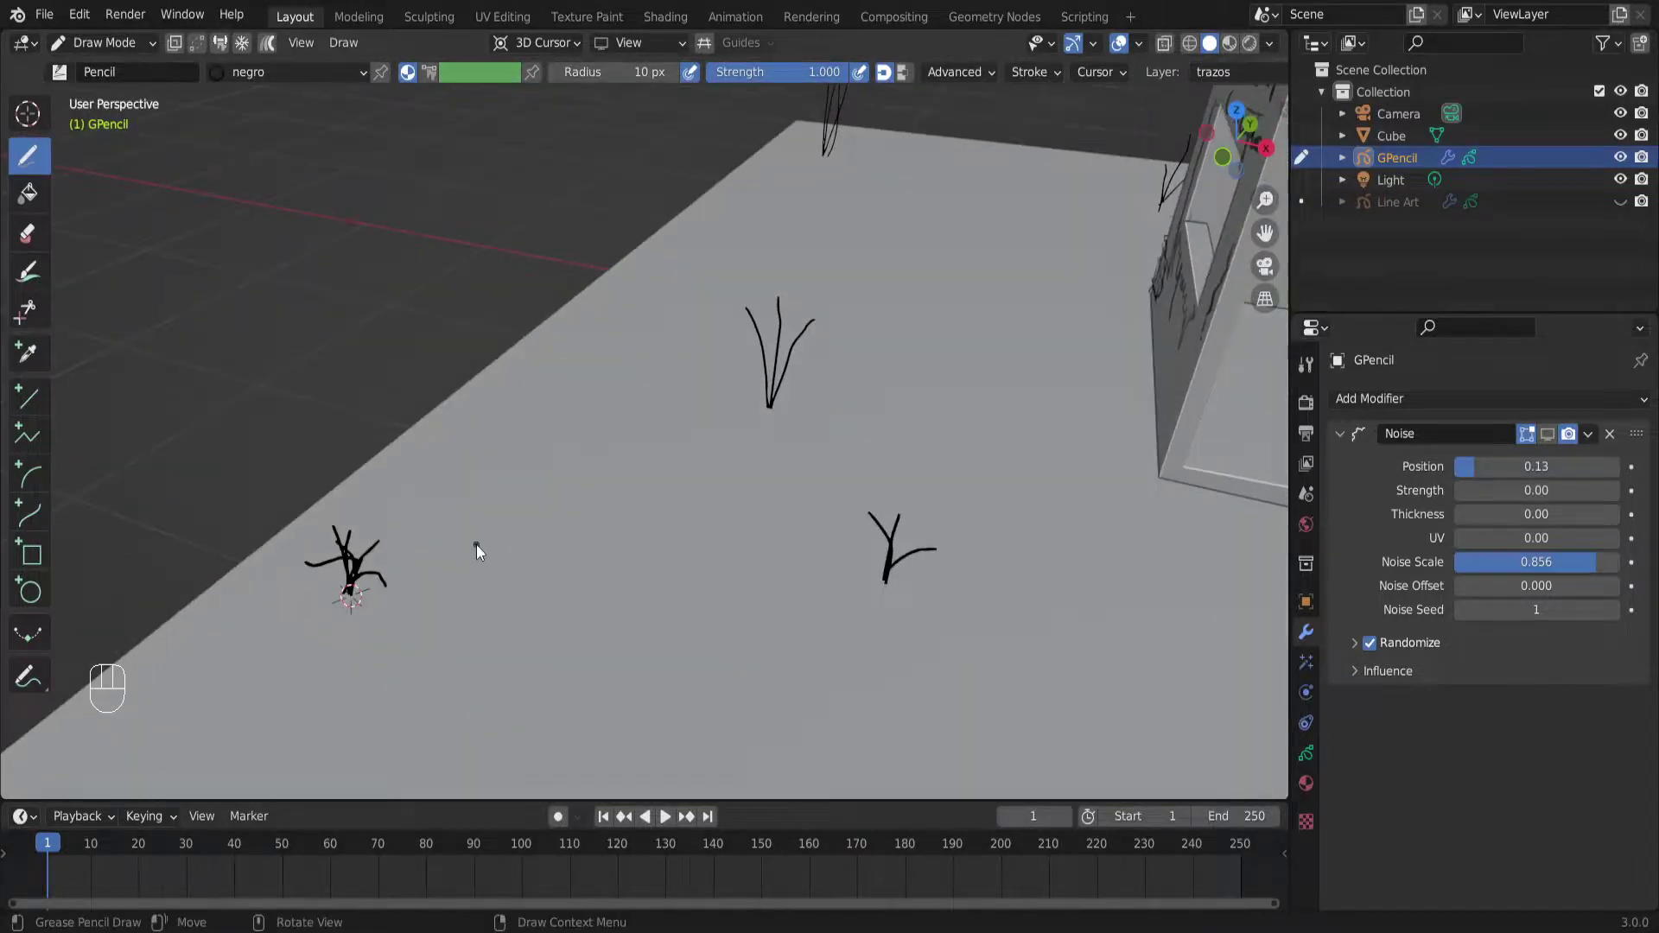
pyautogui.moveTo(475, 545); pyautogui.dragTo(609, 481, button='middle')
pyautogui.scroll(2, 692, 448)
pyautogui.keyDown('shift'); pyautogui.moveTo(708, 440); pyautogui.dragTo(586, 476, button='middle'); pyautogui.keyUp('shift')
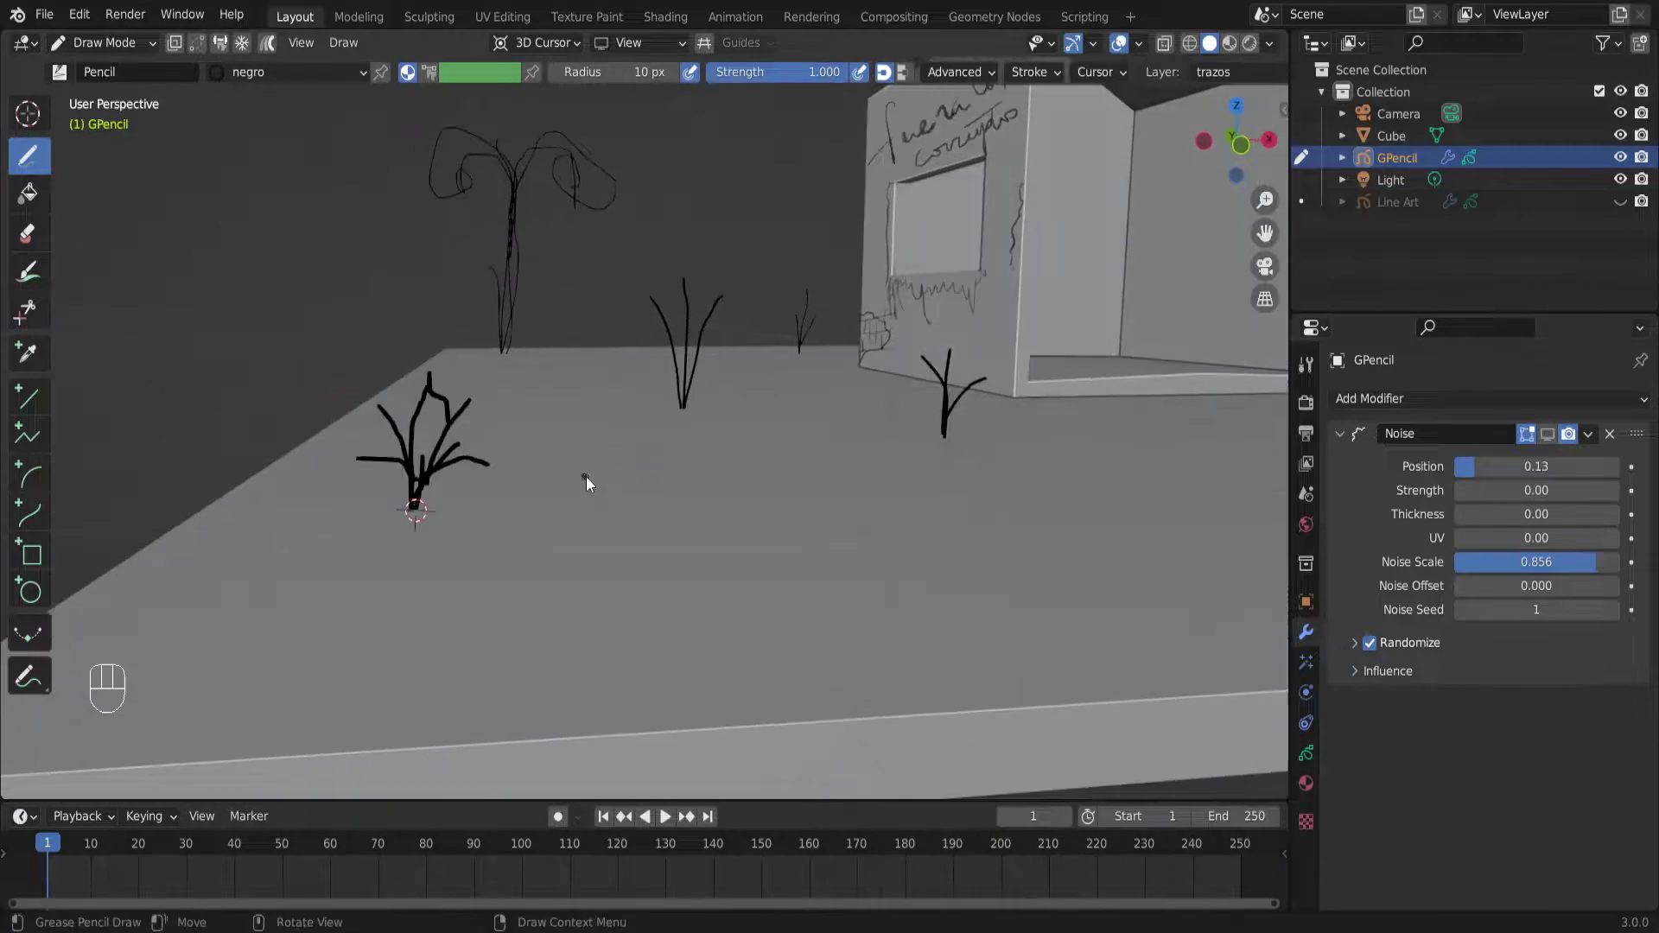
pyautogui.click(636, 43)
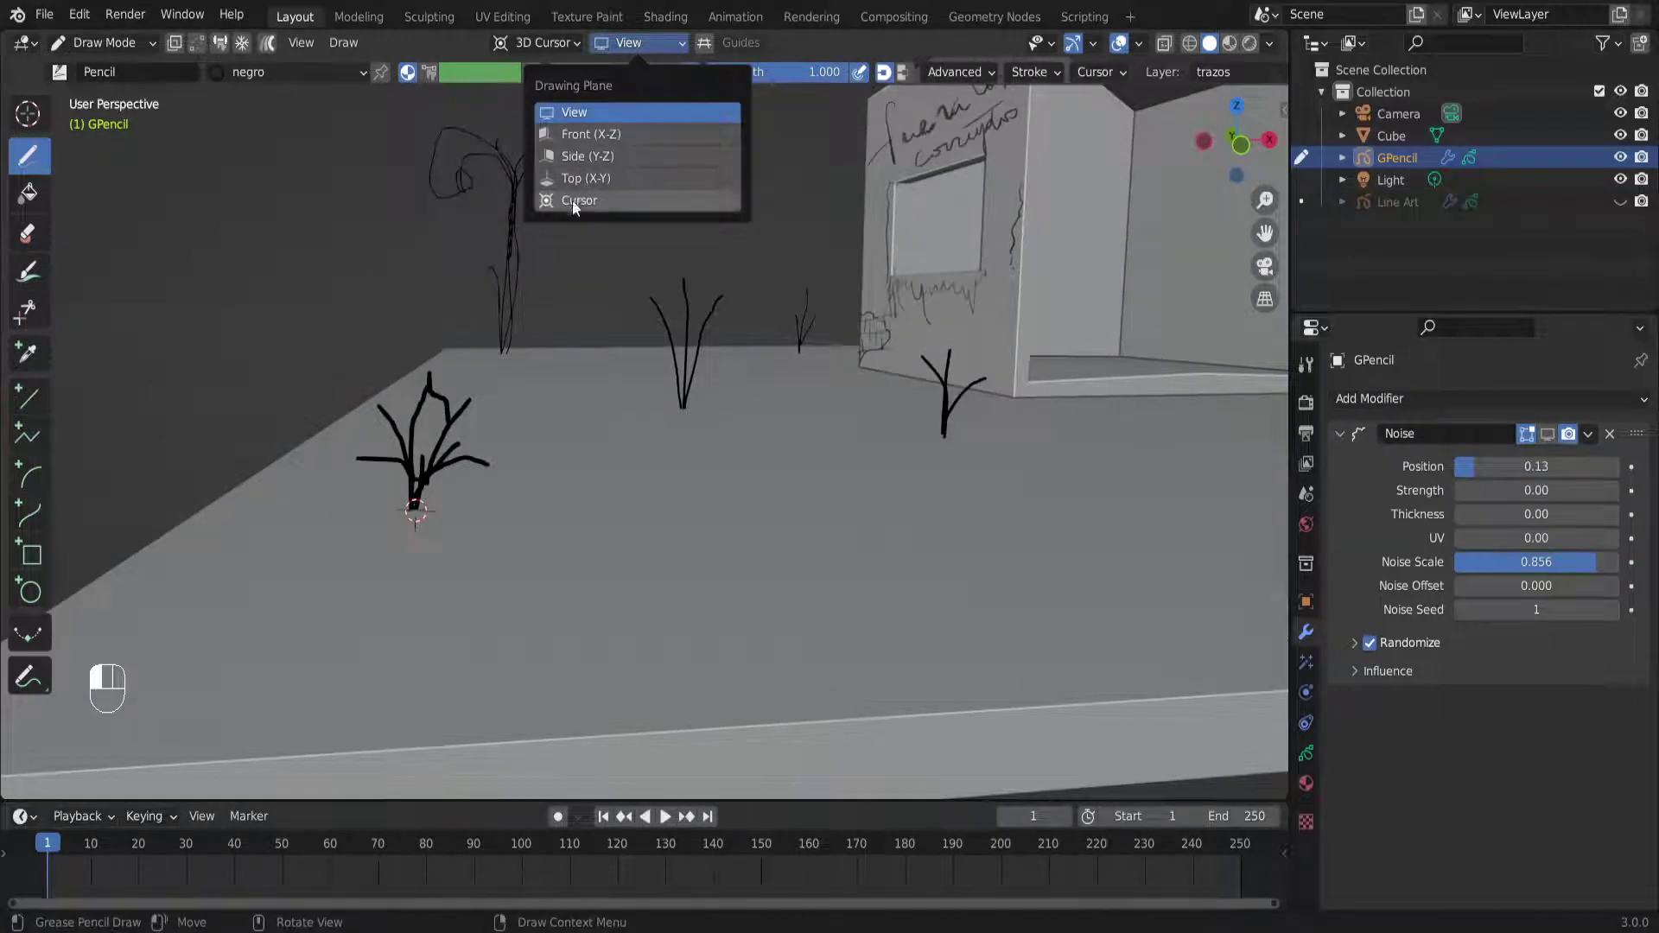
pyautogui.click(545, 44)
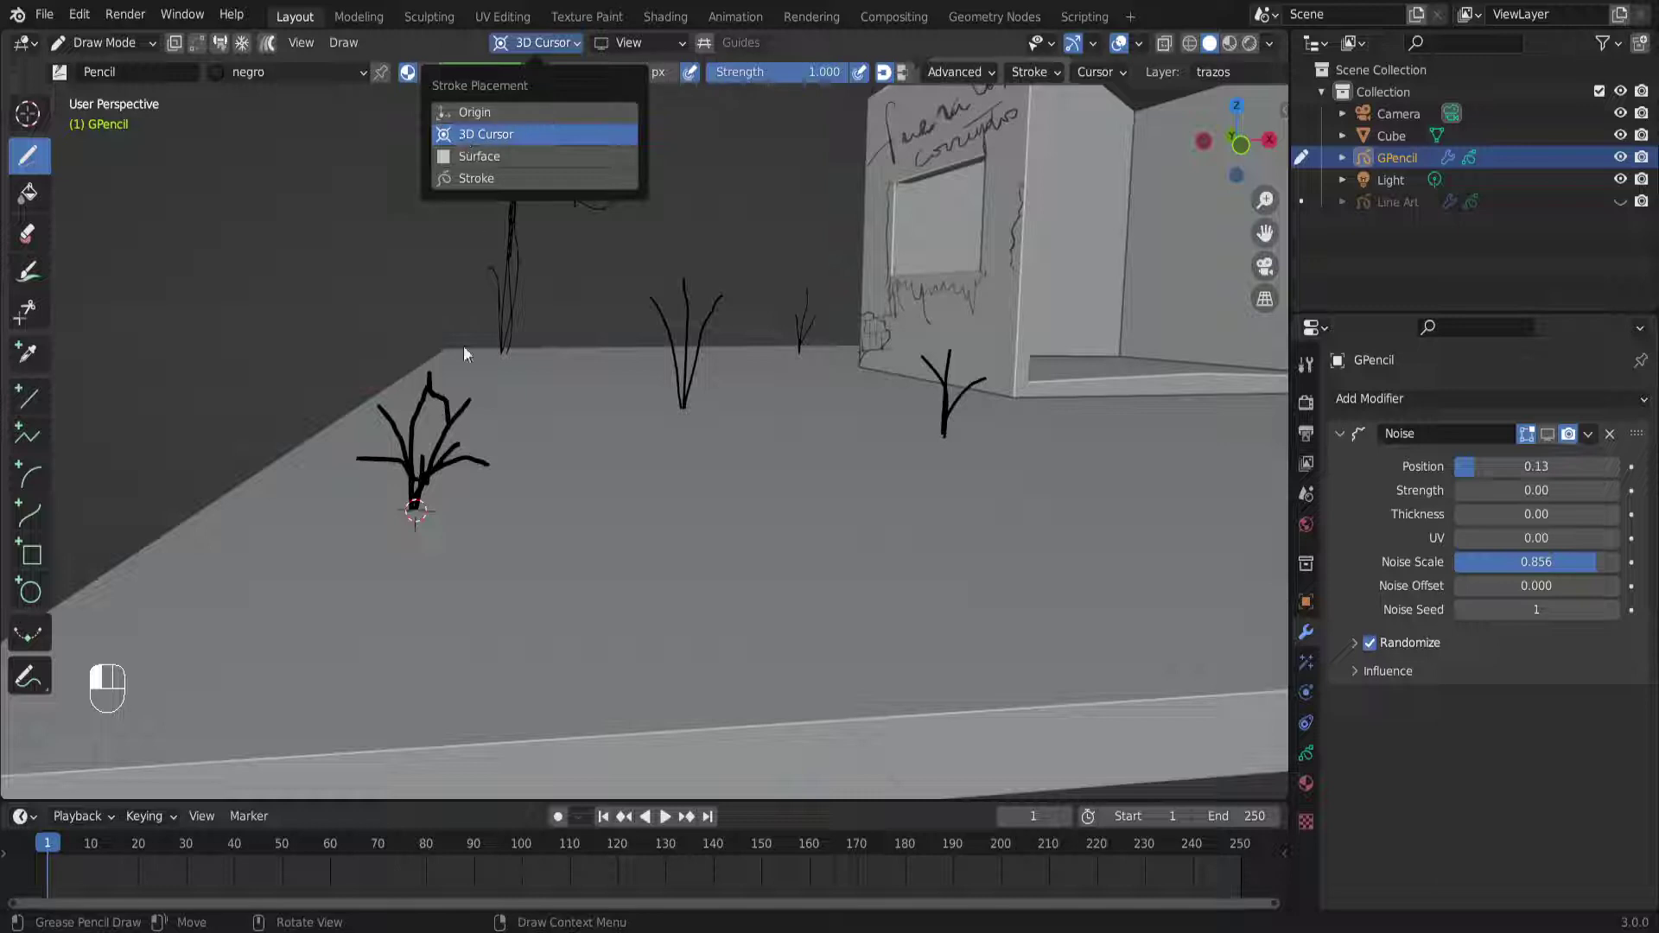
pyautogui.moveTo(468, 465); pyautogui.dragTo(543, 478, button='middle')
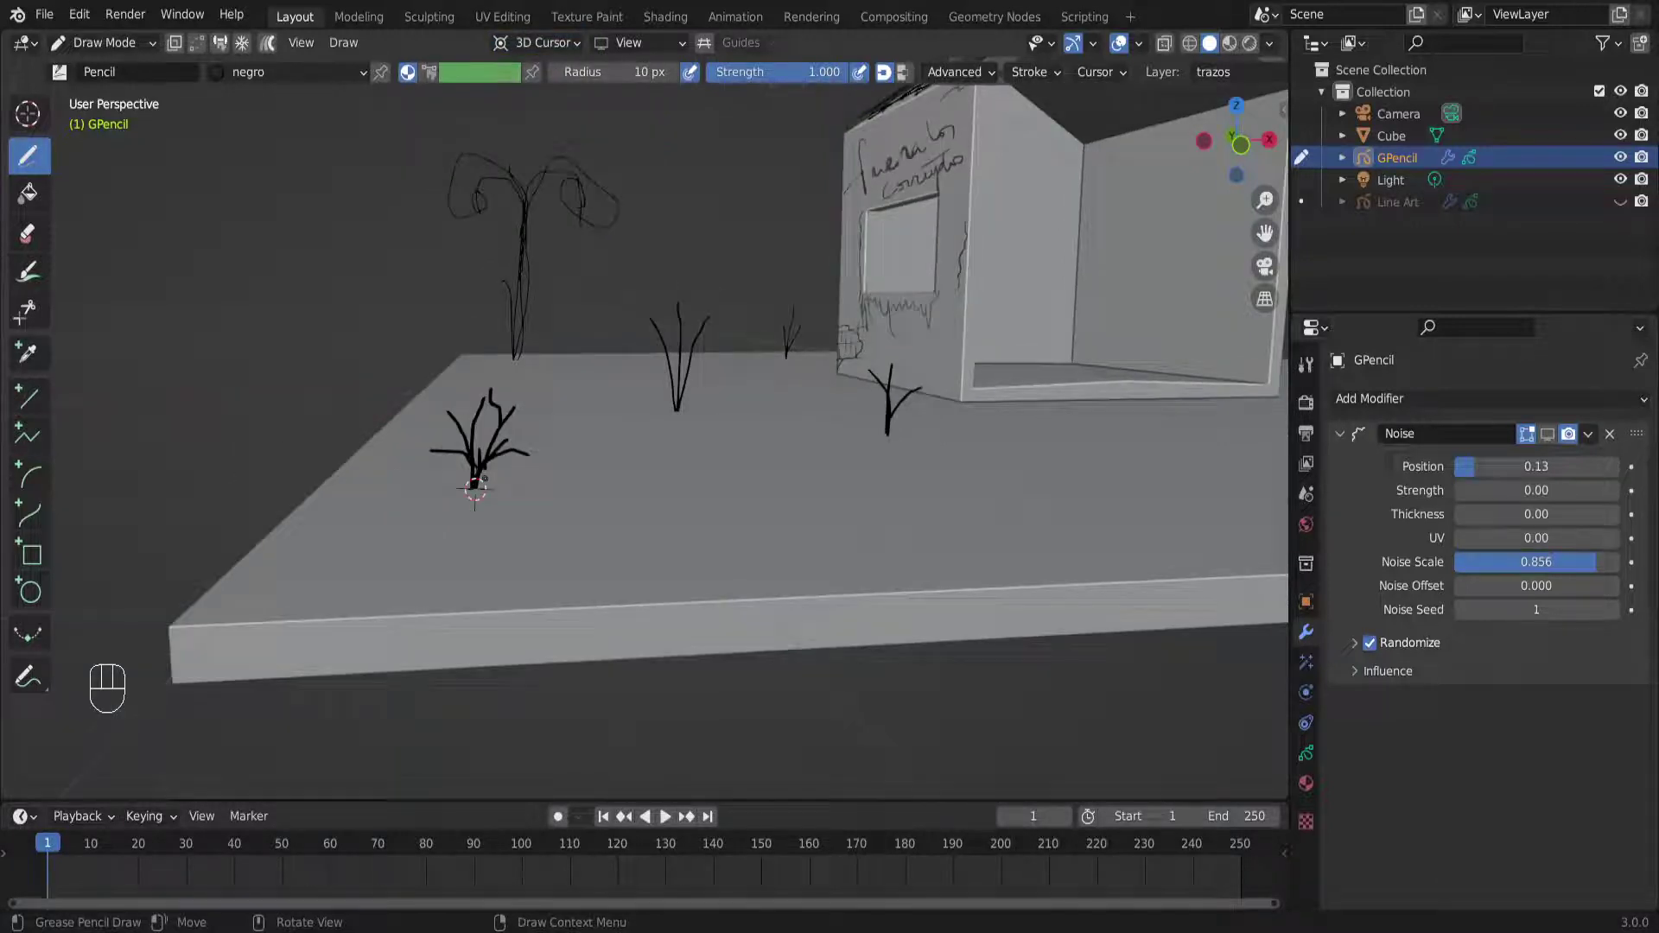
pyautogui.moveTo(515, 509)
pyautogui.mouseDown(button='middle')
pyautogui.moveTo(485, 428)
pyautogui.moveTo(519, 259)
pyautogui.mouseUp(button='middle')
# Set the stroke placement to Surface, try an upright stroke on the ground beside the branching plant, and undo it
pyautogui.click(537, 43)
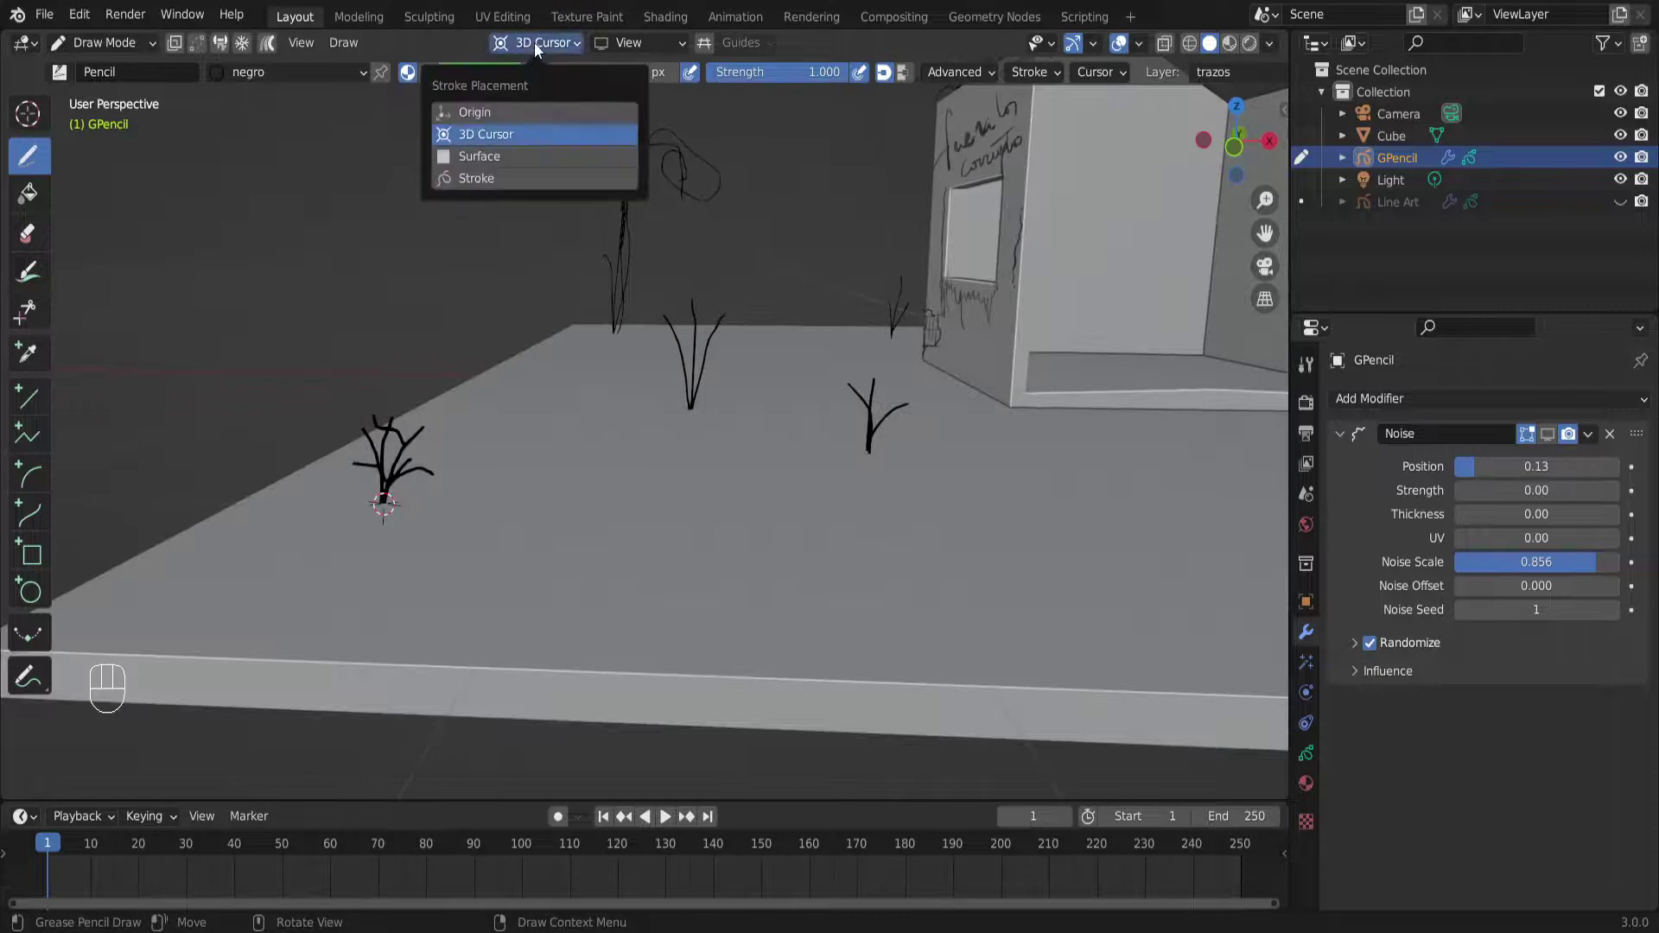
pyautogui.click(486, 160)
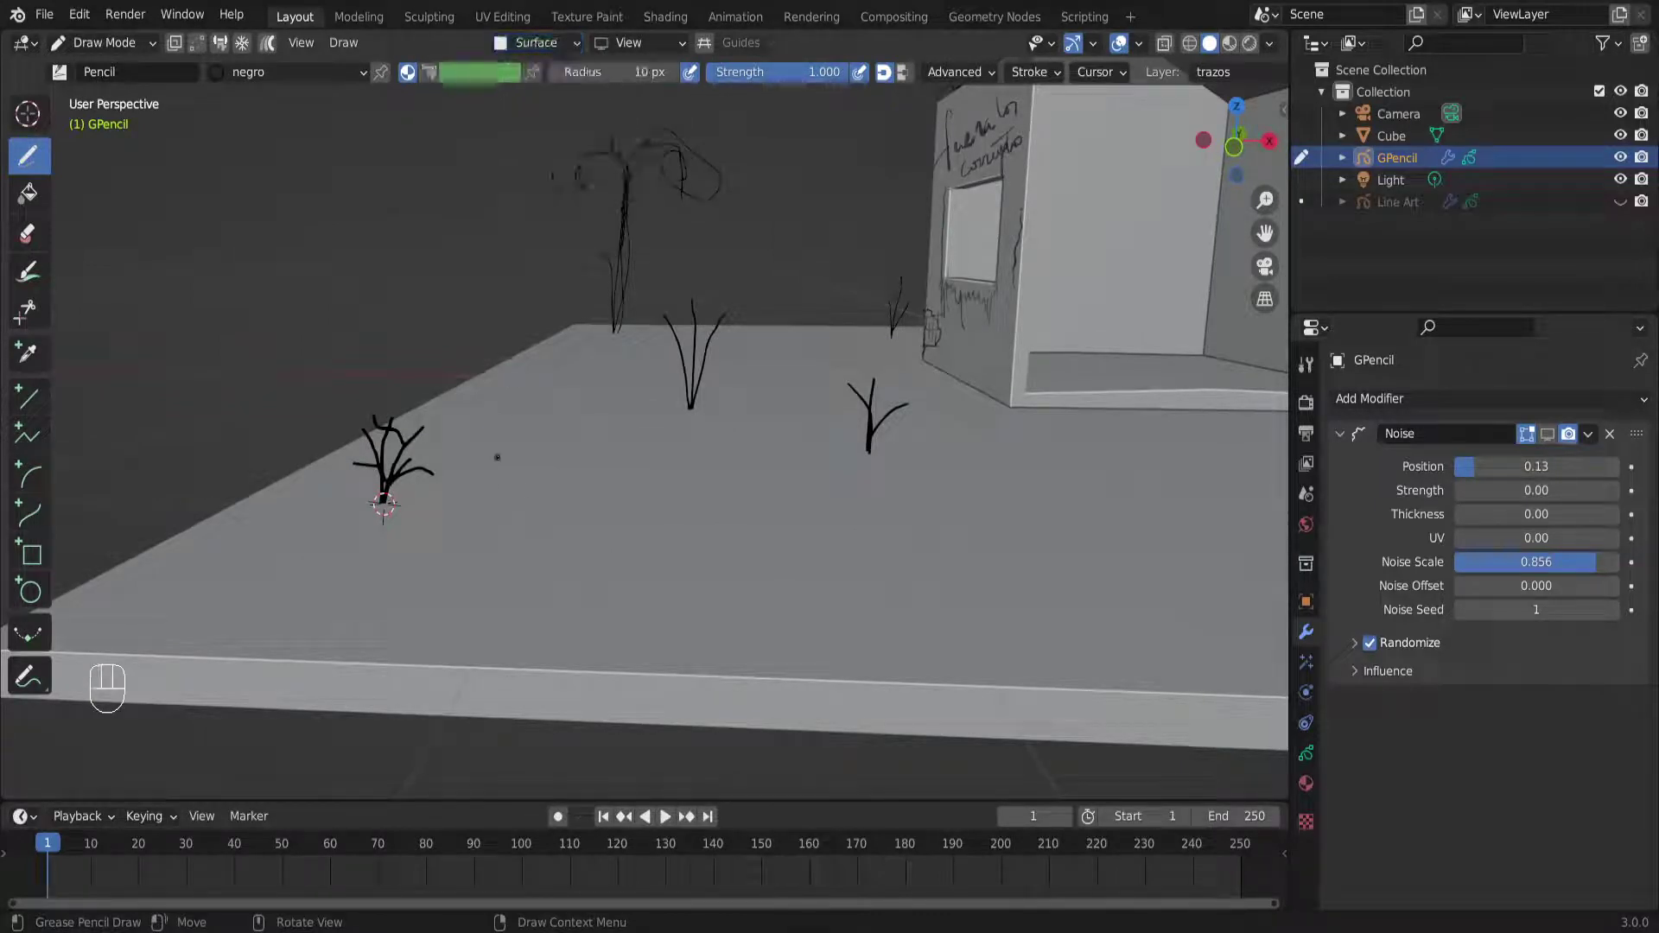
pyautogui.moveTo(479, 519); pyautogui.dragTo(505, 384)
pyautogui.moveTo(505, 383)
pyautogui.mouseDown(button='middle')
pyautogui.moveTo(562, 485)
pyautogui.moveTo(659, 490)
pyautogui.moveTo(513, 450)
pyautogui.mouseUp(button='middle')
pyautogui.hotkey('ctrl', 'z')
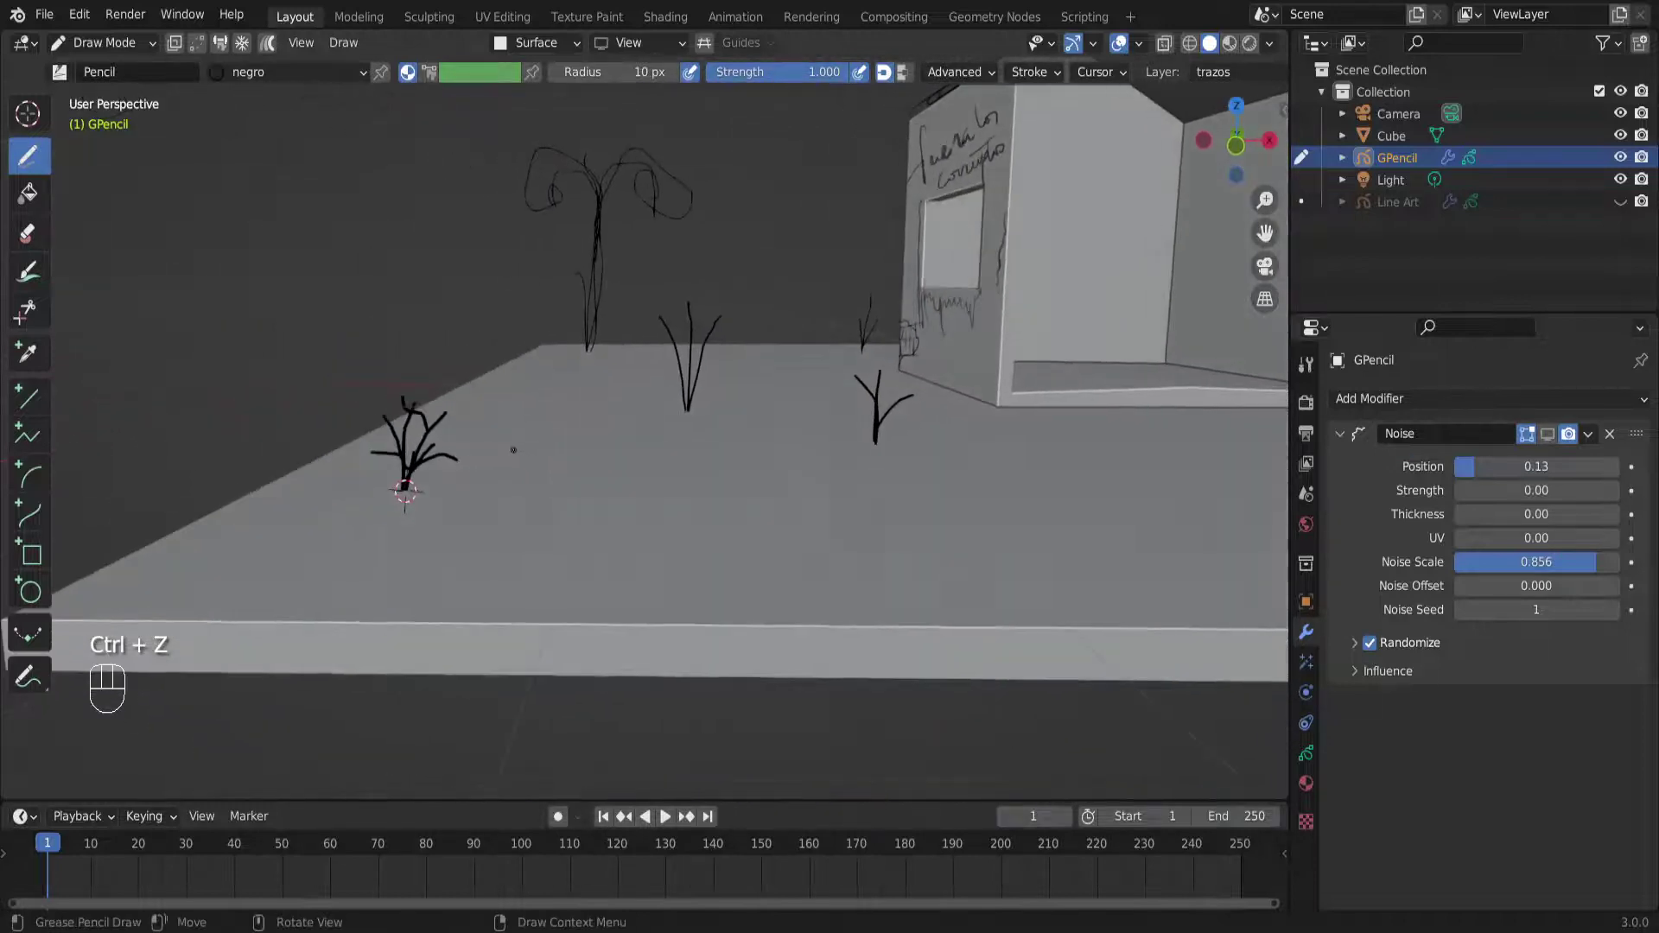
# Set the stroke placement to Stroke with All Points as target and draw twigs growing from the tall tree's curling branches
pyautogui.click(496, 49)
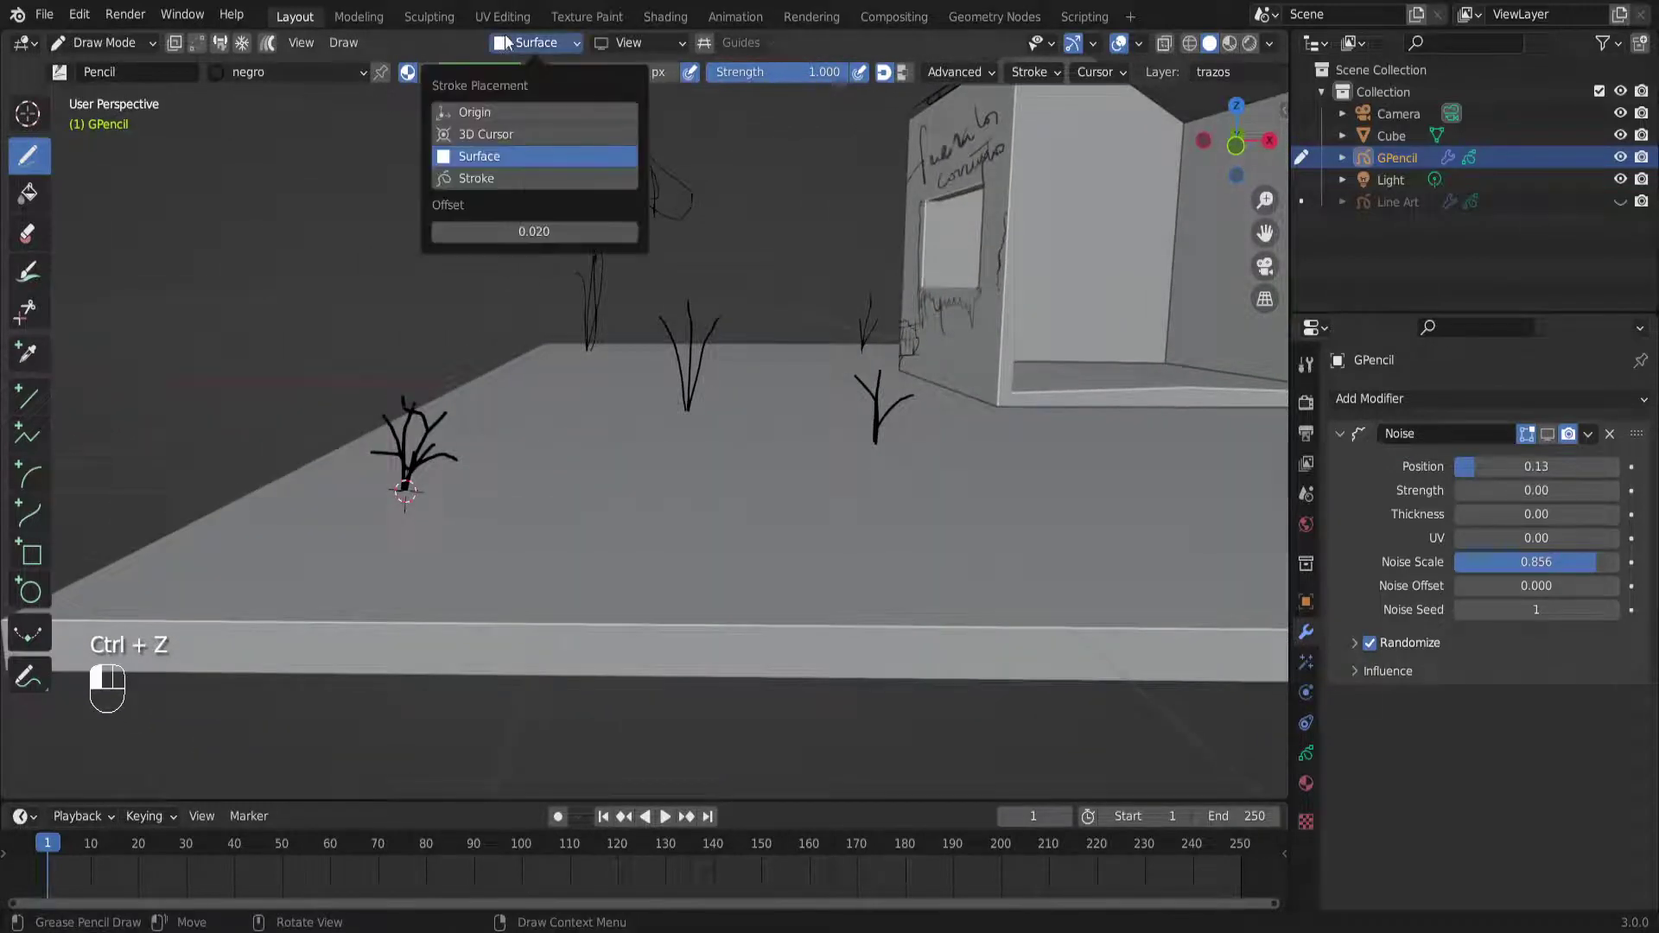
pyautogui.click(479, 179)
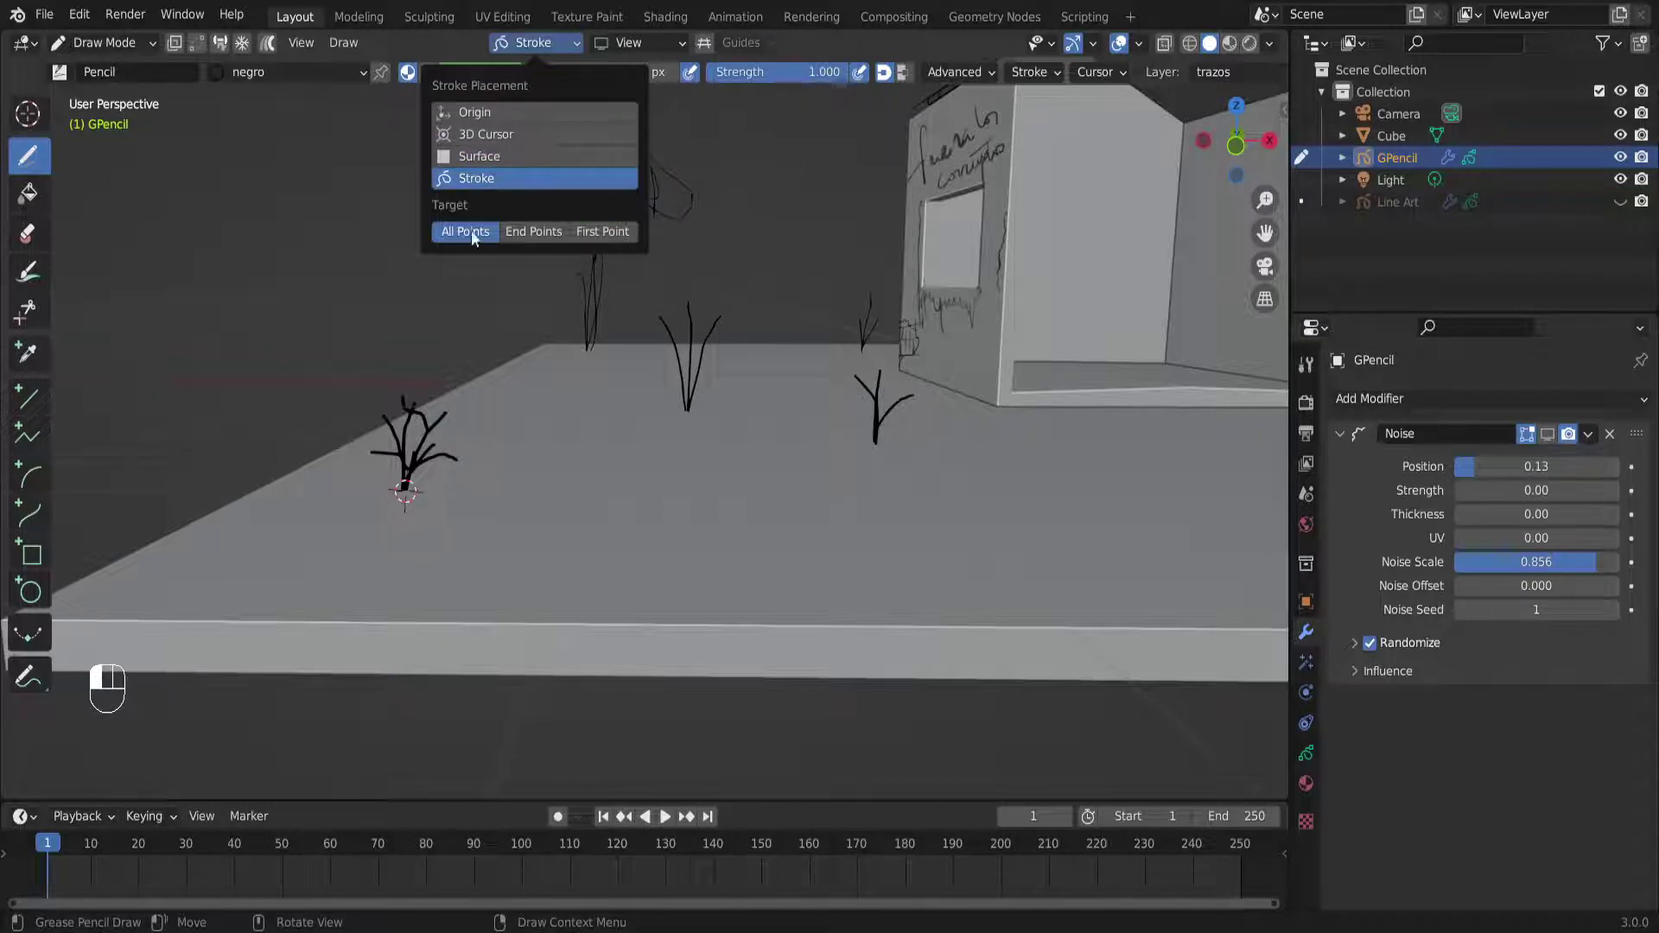
pyautogui.scroll(2, 613, 274)
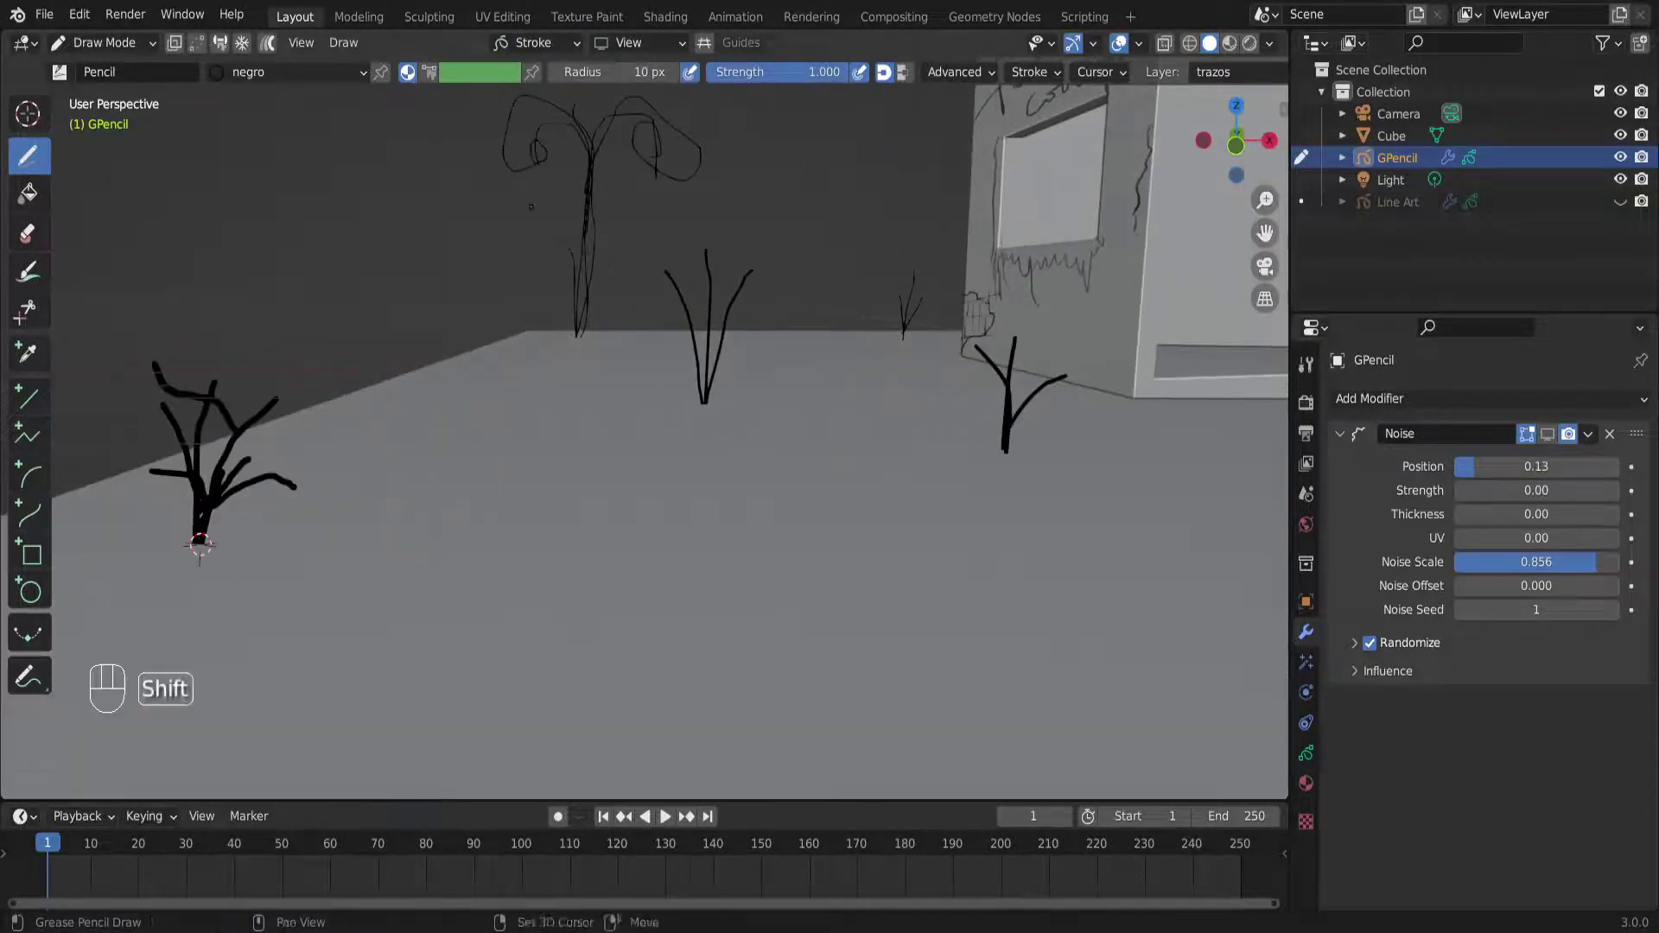
pyautogui.keyDown('shift'); pyautogui.moveTo(613, 273); pyautogui.dragTo(697, 441, button='middle'); pyautogui.keyUp('shift')
pyautogui.scroll(-5, 696, 441)
pyautogui.moveTo(595, 337); pyautogui.dragTo(1048, 389, button='middle')
pyautogui.scroll(5, 1047, 389)
pyautogui.moveTo(474, 501)
pyautogui.keyDown('shift'); pyautogui.mouseDown(button='middle')
pyautogui.moveTo(323, 566)
pyautogui.moveTo(635, 305)
pyautogui.mouseUp(button='middle'); pyautogui.keyUp('shift')
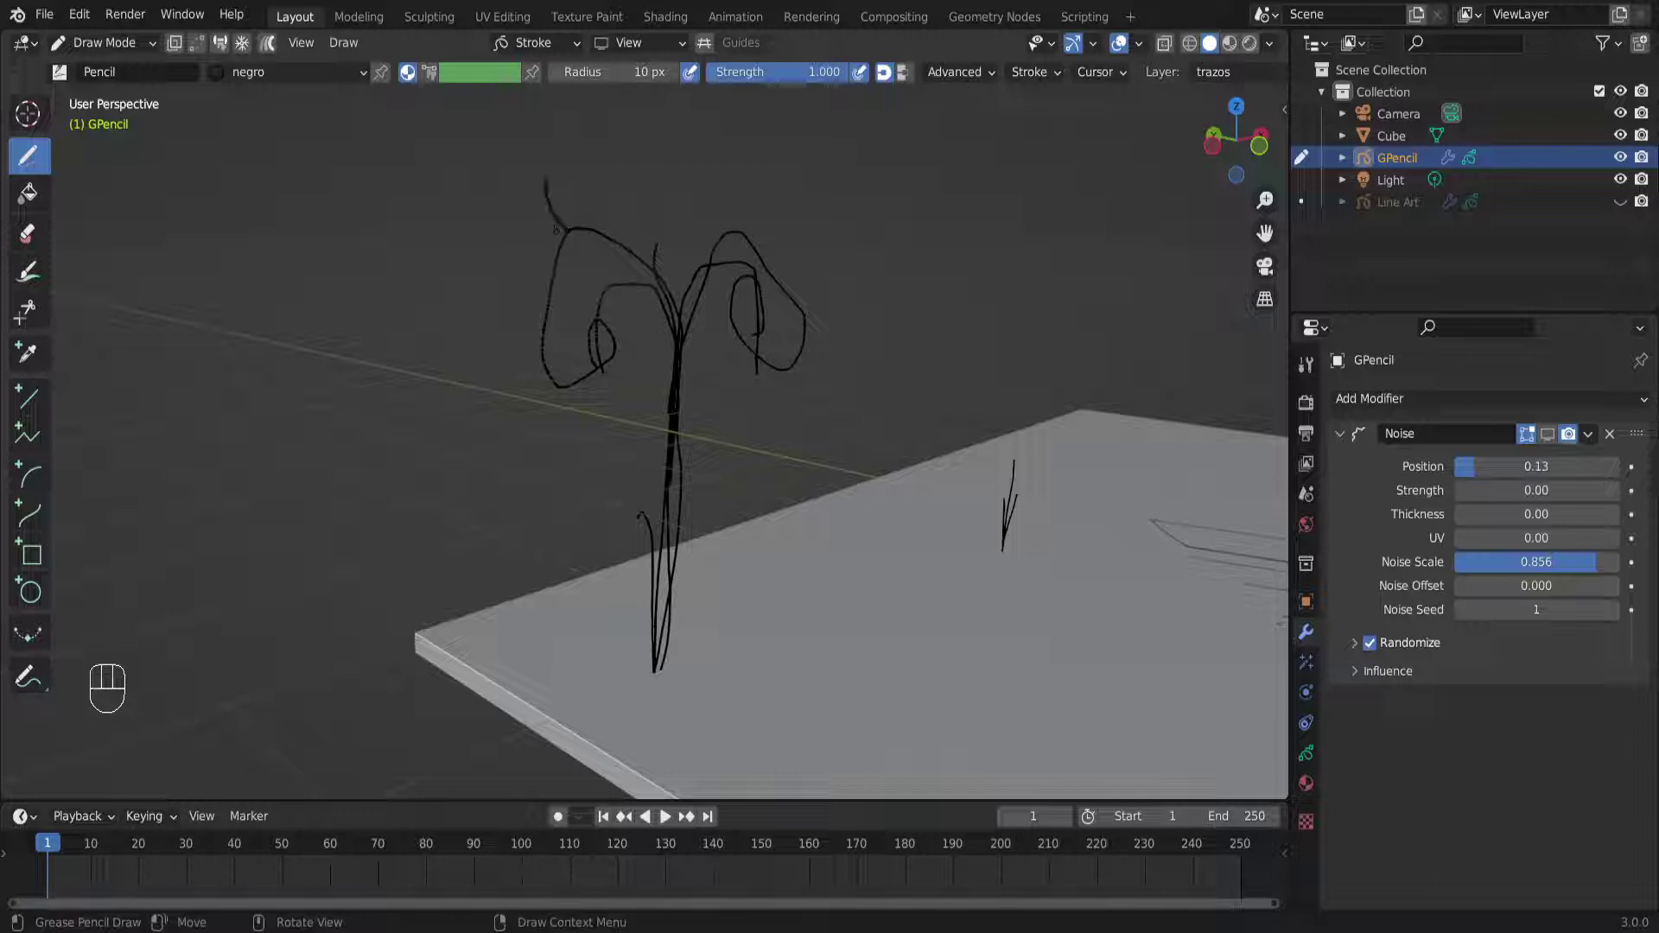
pyautogui.moveTo(562, 238); pyautogui.dragTo(525, 189)
pyautogui.moveTo(785, 231); pyautogui.dragTo(817, 227)
# Draw another twig on the tall tree's curls while viewing the tree edge-on
pyautogui.scroll(-2, 529, 375)
pyautogui.moveTo(531, 379); pyautogui.dragTo(610, 406, button='middle')
pyautogui.scroll(-2, 442, 400)
pyautogui.moveTo(450, 402)
pyautogui.keyDown('shift'); pyautogui.mouseDown(button='middle')
pyautogui.moveTo(709, 429)
pyautogui.moveTo(1011, 432)
pyautogui.mouseUp(button='middle'); pyautogui.keyUp('shift')
pyautogui.keyDown('shift'); pyautogui.moveTo(516, 404); pyautogui.dragTo(959, 385, button='middle'); pyautogui.keyUp('shift')
pyautogui.keyDown('shift'); pyautogui.moveTo(644, 363); pyautogui.dragTo(451, 306, button='middle'); pyautogui.keyUp('shift')
pyautogui.keyDown('shift'); pyautogui.moveTo(724, 387); pyautogui.dragTo(618, 376, button='middle'); pyautogui.keyUp('shift')
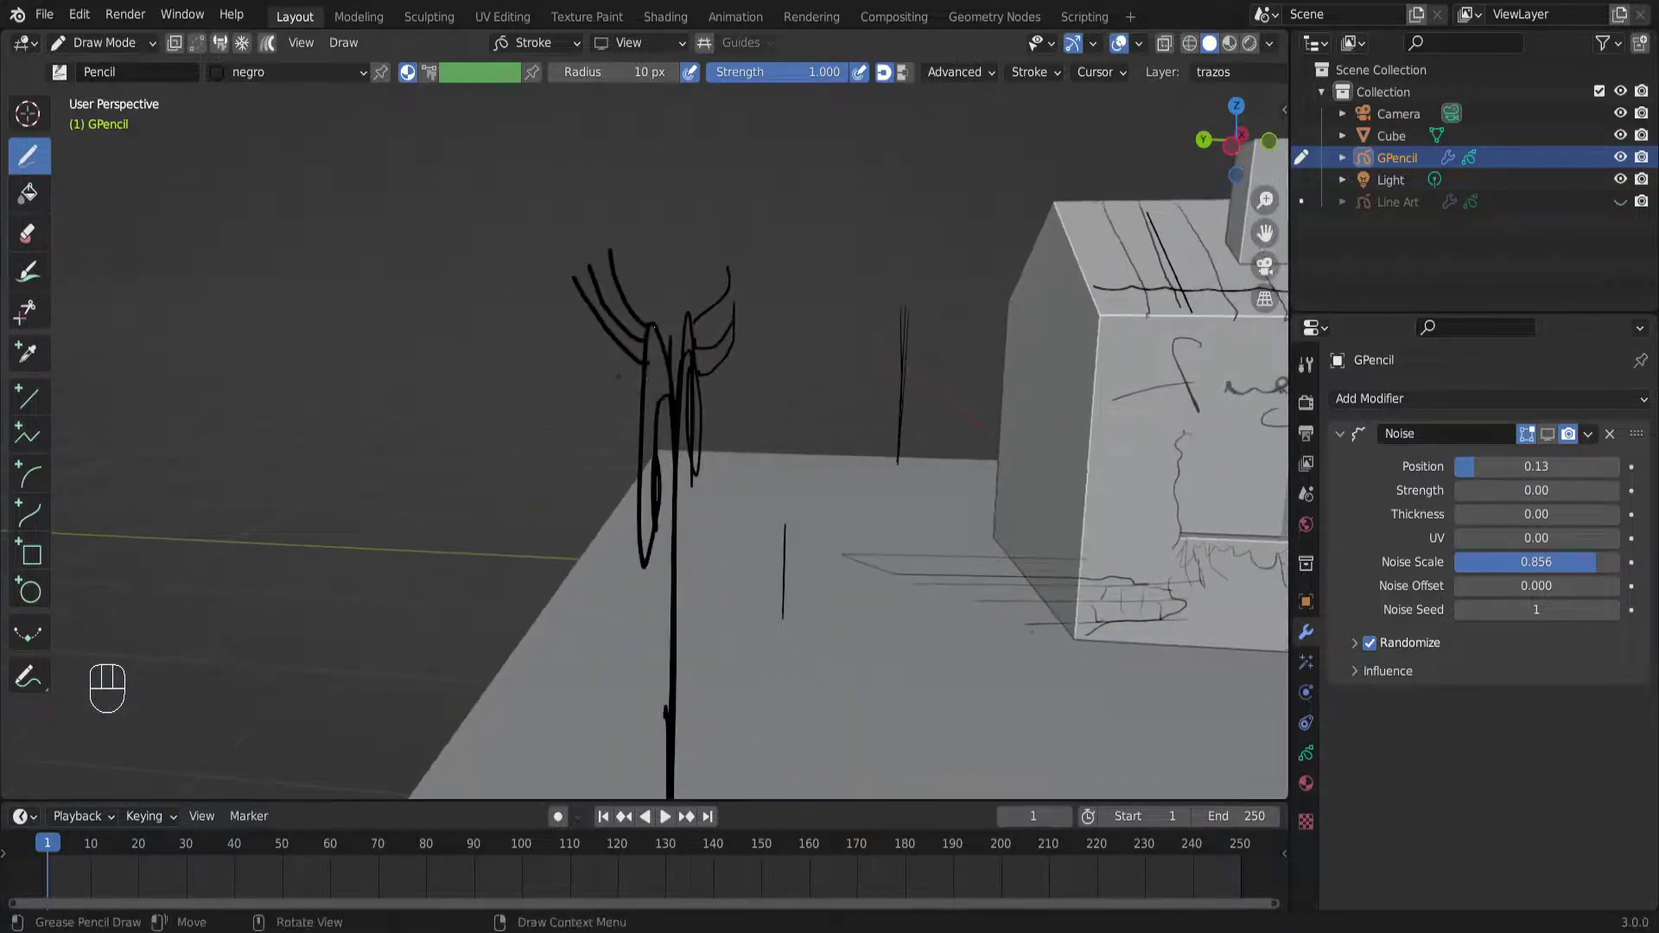
pyautogui.moveTo(685, 302); pyautogui.dragTo(650, 346)
# Undo the last stroke and draw two more twigs on the tree's outer curl from behind
pyautogui.moveTo(605, 380)
pyautogui.mouseDown(button='middle')
pyautogui.moveTo(647, 416)
pyautogui.moveTo(683, 397)
pyautogui.mouseUp(button='middle')
pyautogui.moveTo(484, 437)
pyautogui.keyDown('shift'); pyautogui.mouseDown(button='middle')
pyautogui.moveTo(691, 444)
pyautogui.moveTo(628, 444)
pyautogui.moveTo(662, 430)
pyautogui.mouseUp(button='middle'); pyautogui.keyUp('shift')
pyautogui.hotkey('ctrl', 'z')
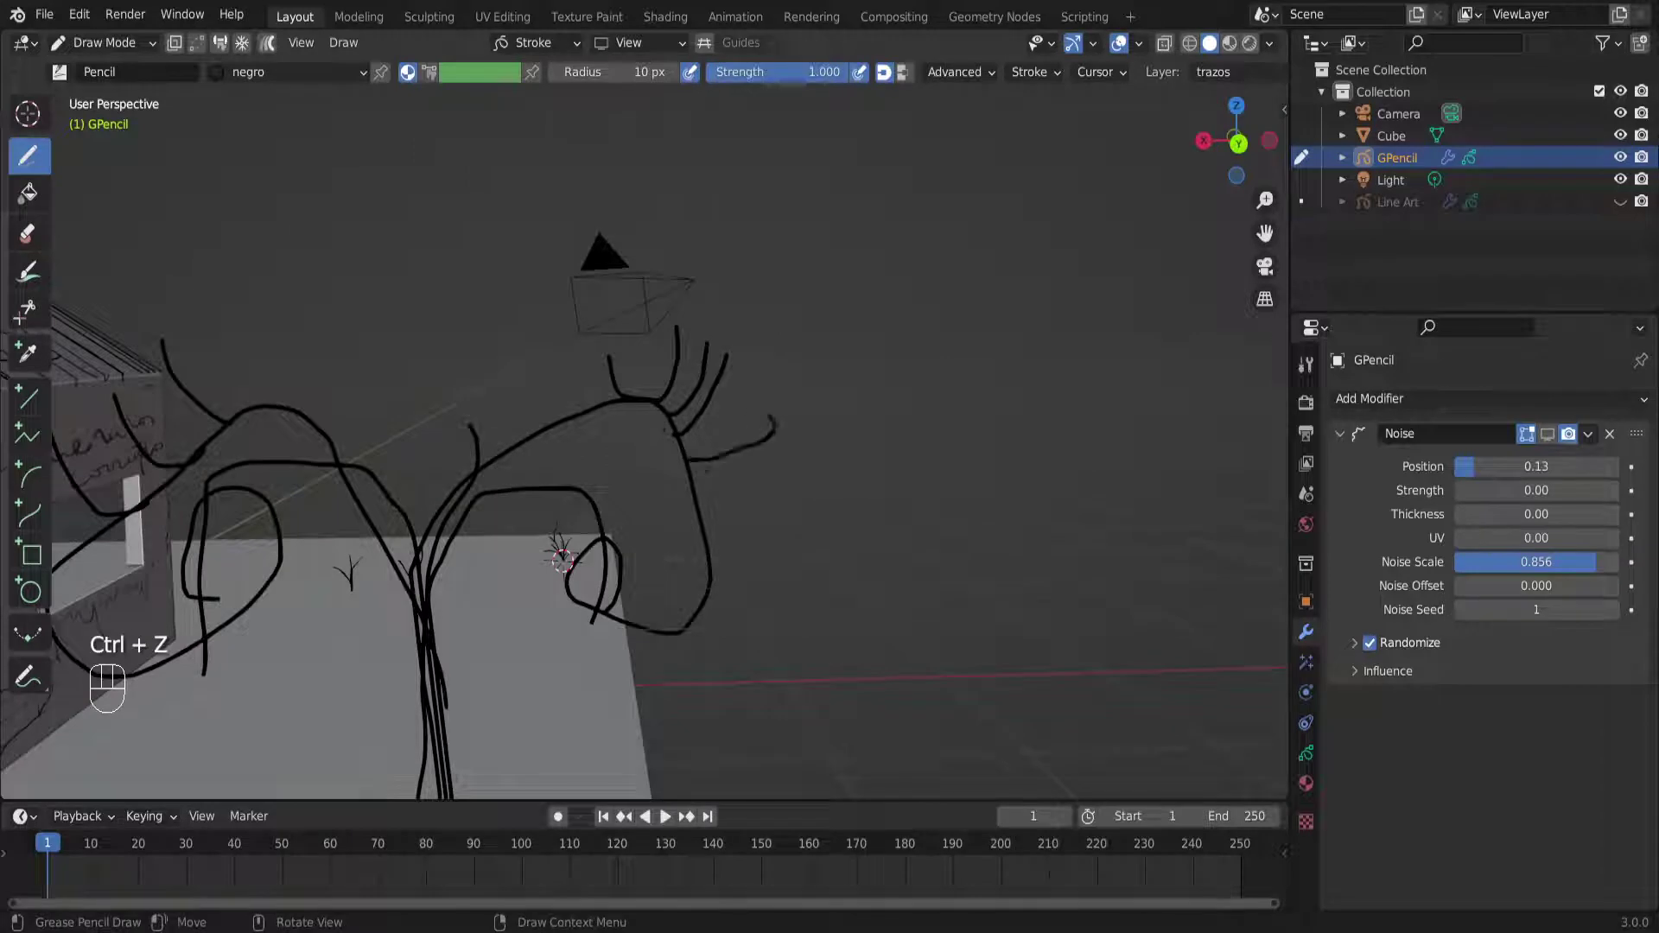
pyautogui.moveTo(727, 495); pyautogui.dragTo(811, 442)
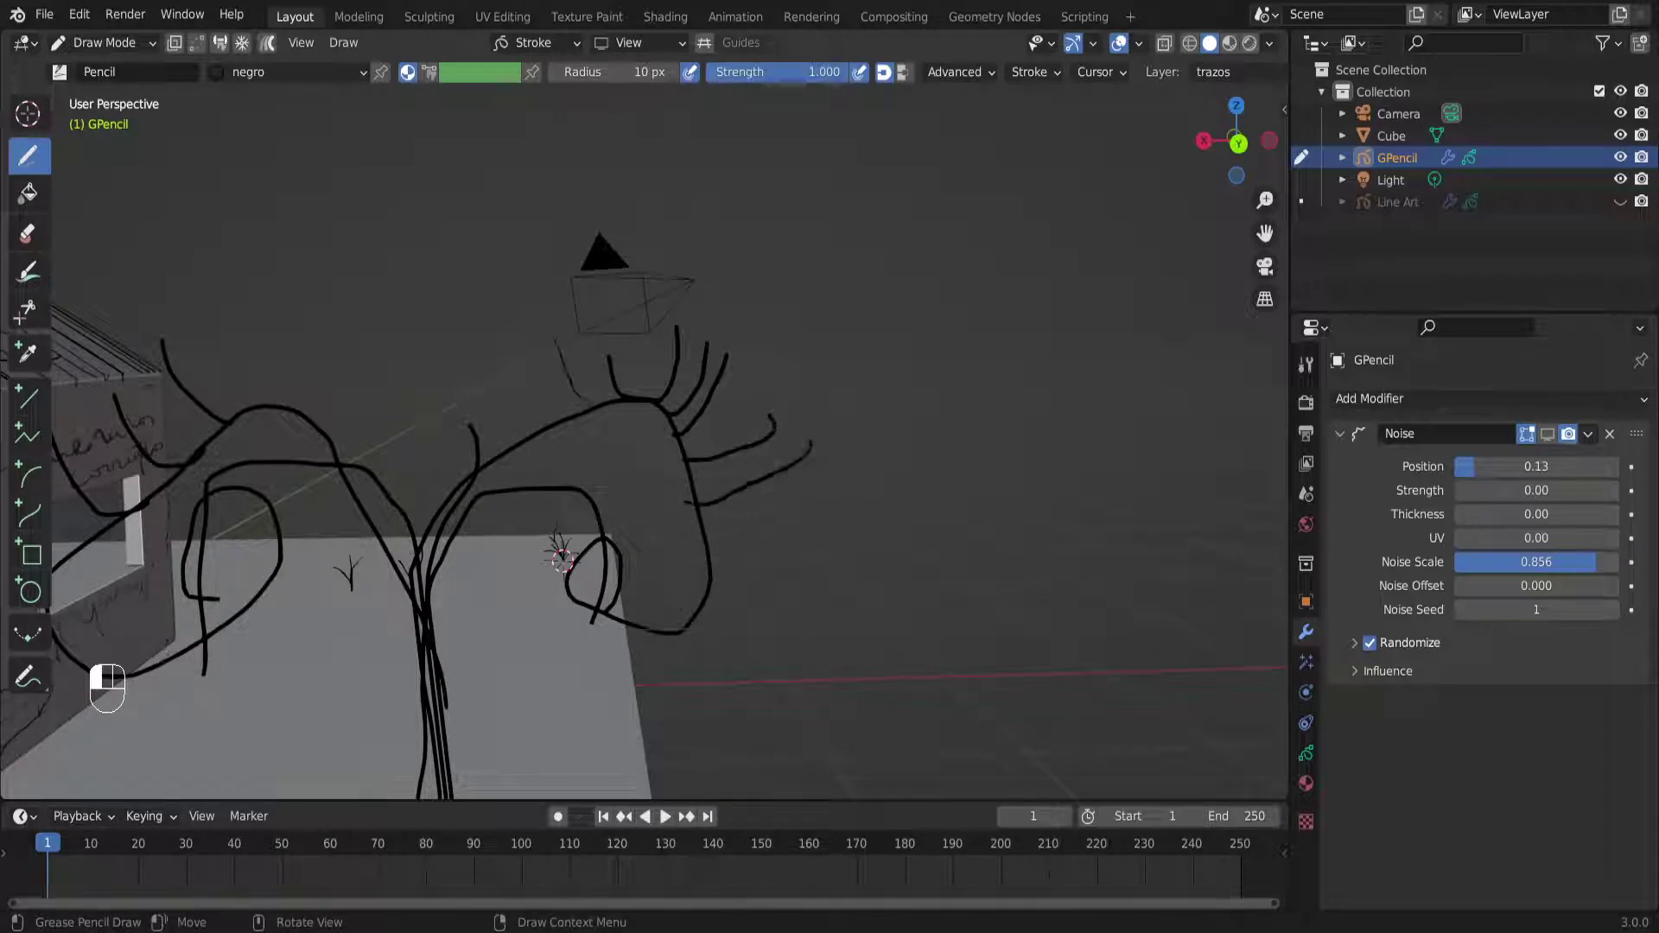
pyautogui.moveTo(557, 415); pyautogui.dragTo(558, 416)
# Draw two more twigs on opposite sides of the tree's outer curl from an edge-on angle and check them from the front
pyautogui.moveTo(519, 449); pyautogui.dragTo(679, 458, button='middle')
pyautogui.moveTo(518, 529)
pyautogui.keyDown('shift'); pyautogui.mouseDown(button='middle')
pyautogui.moveTo(686, 522)
pyautogui.moveTo(569, 451)
pyautogui.mouseUp(button='middle'); pyautogui.keyUp('shift')
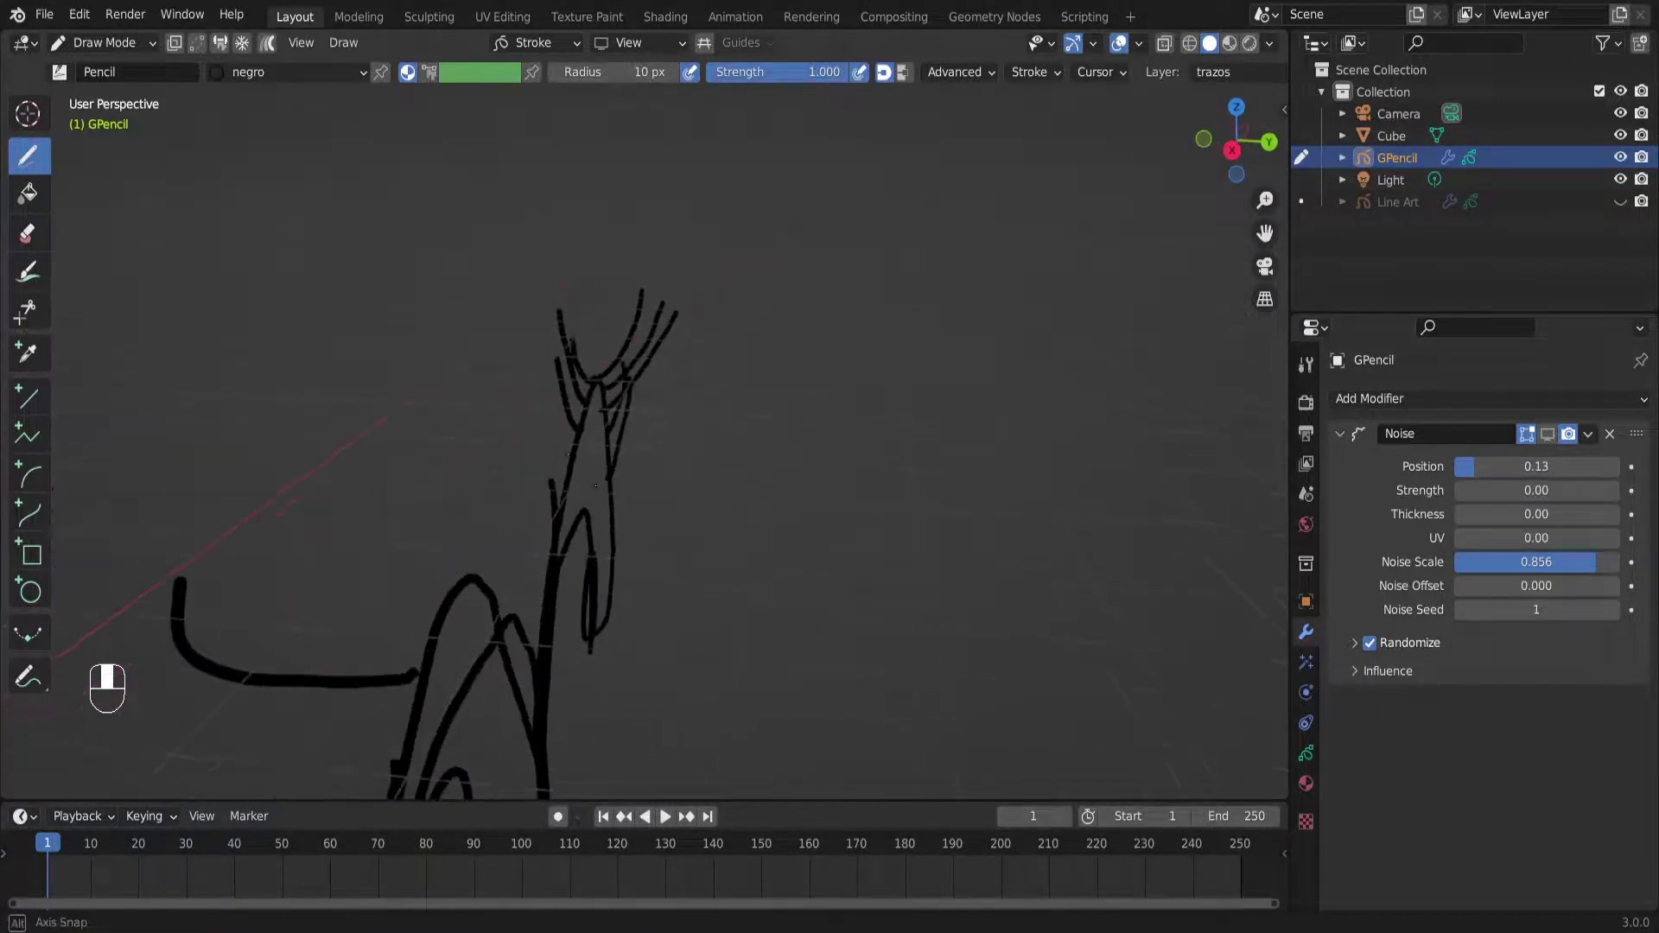
pyautogui.moveTo(570, 447); pyautogui.dragTo(517, 396)
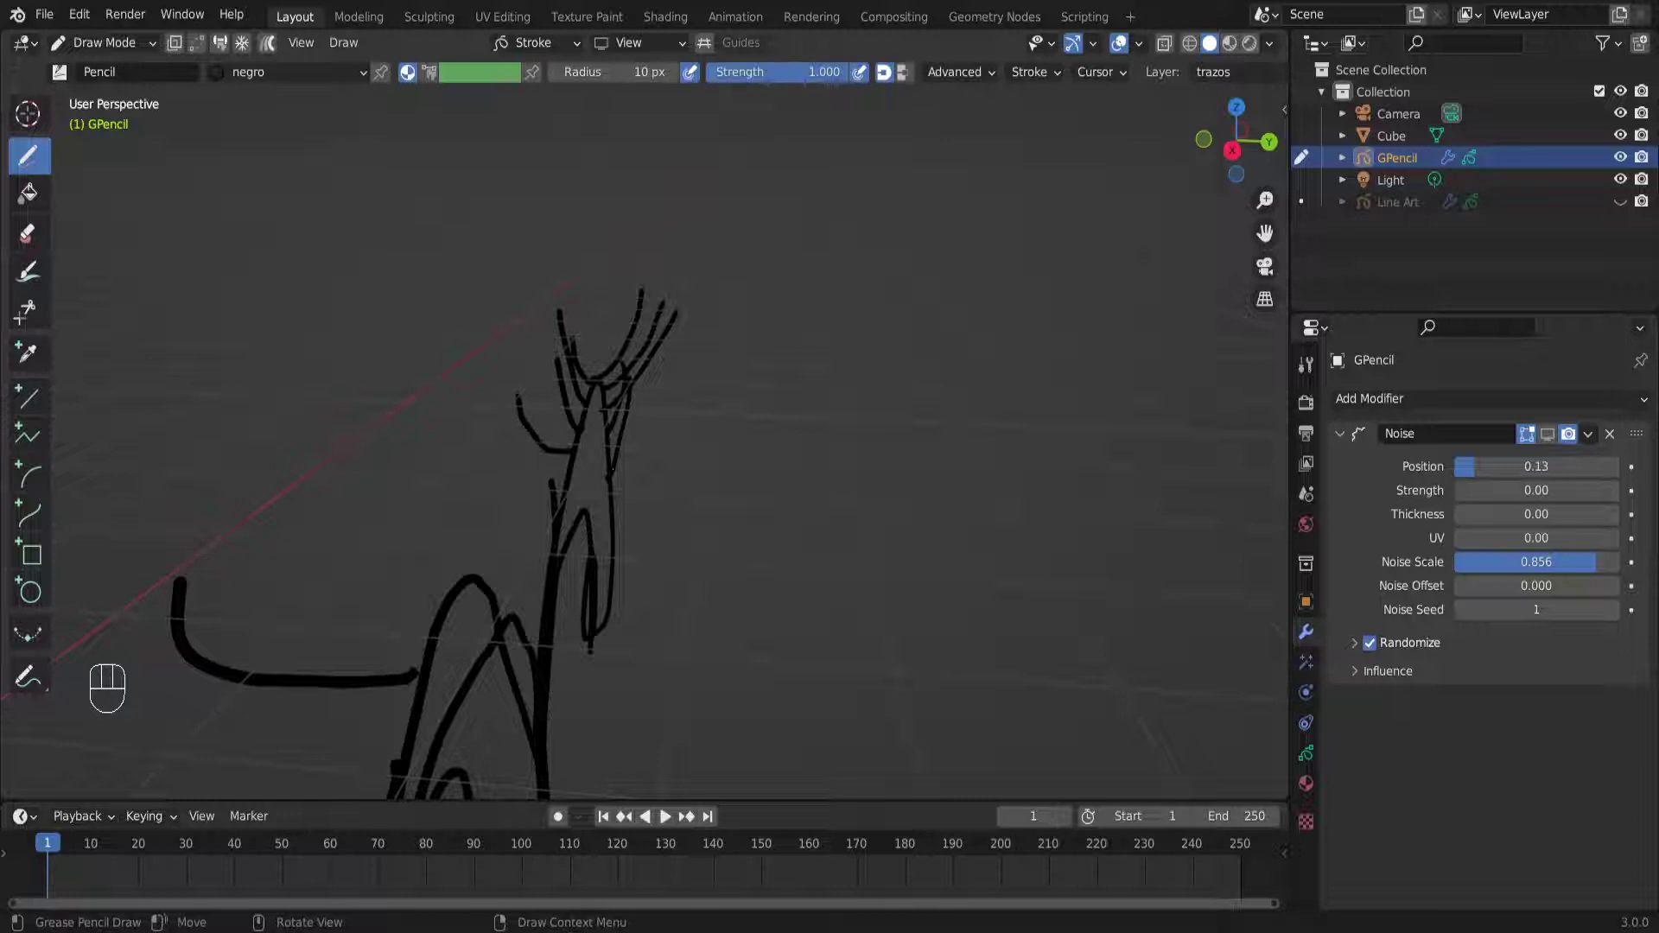
pyautogui.moveTo(611, 503); pyautogui.dragTo(671, 424)
pyautogui.moveTo(671, 427)
pyautogui.mouseDown(button='middle')
pyautogui.moveTo(916, 432)
pyautogui.moveTo(1007, 406)
pyautogui.moveTo(1133, 436)
pyautogui.moveTo(1154, 393)
pyautogui.moveTo(1114, 426)
pyautogui.mouseUp(button='middle')
pyautogui.moveTo(562, 508)
pyautogui.keyDown('shift'); pyautogui.mouseDown(button='middle')
pyautogui.moveTo(760, 448)
pyautogui.moveTo(741, 479)
pyautogui.moveTo(345, 487)
pyautogui.mouseUp(button='middle'); pyautogui.keyUp('shift')
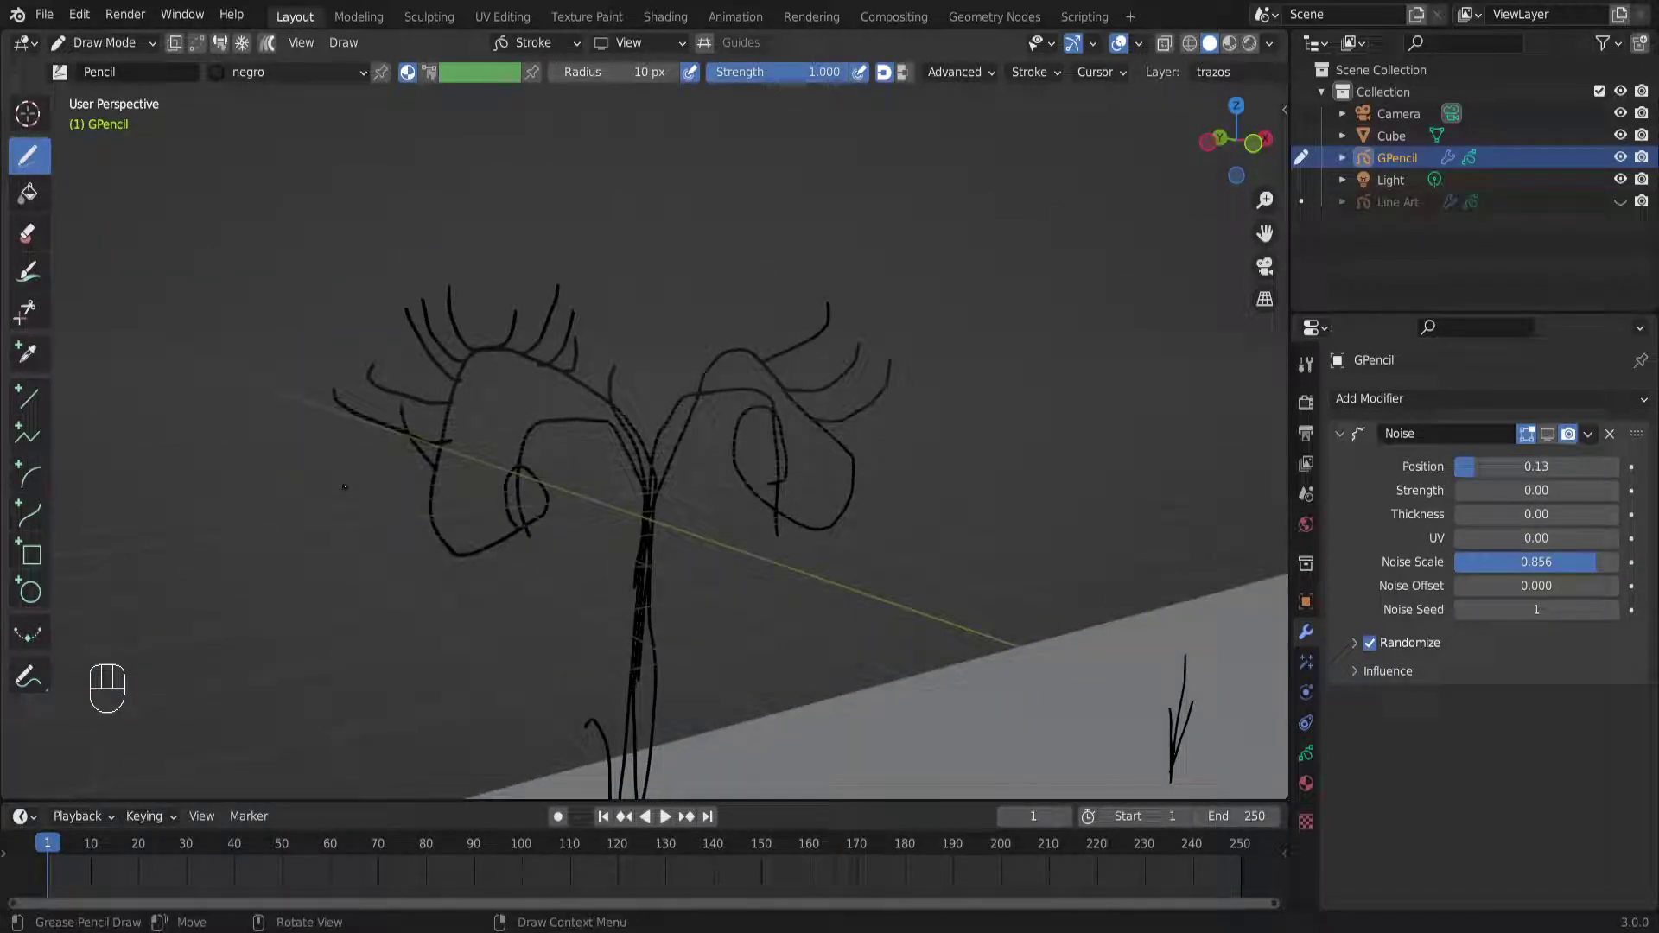
pyautogui.moveTo(553, 450)
pyautogui.mouseDown(button='middle')
pyautogui.moveTo(344, 490)
pyautogui.moveTo(431, 495)
pyautogui.mouseUp(button='middle')
pyautogui.moveTo(657, 488); pyautogui.dragTo(704, 489, button='middle')
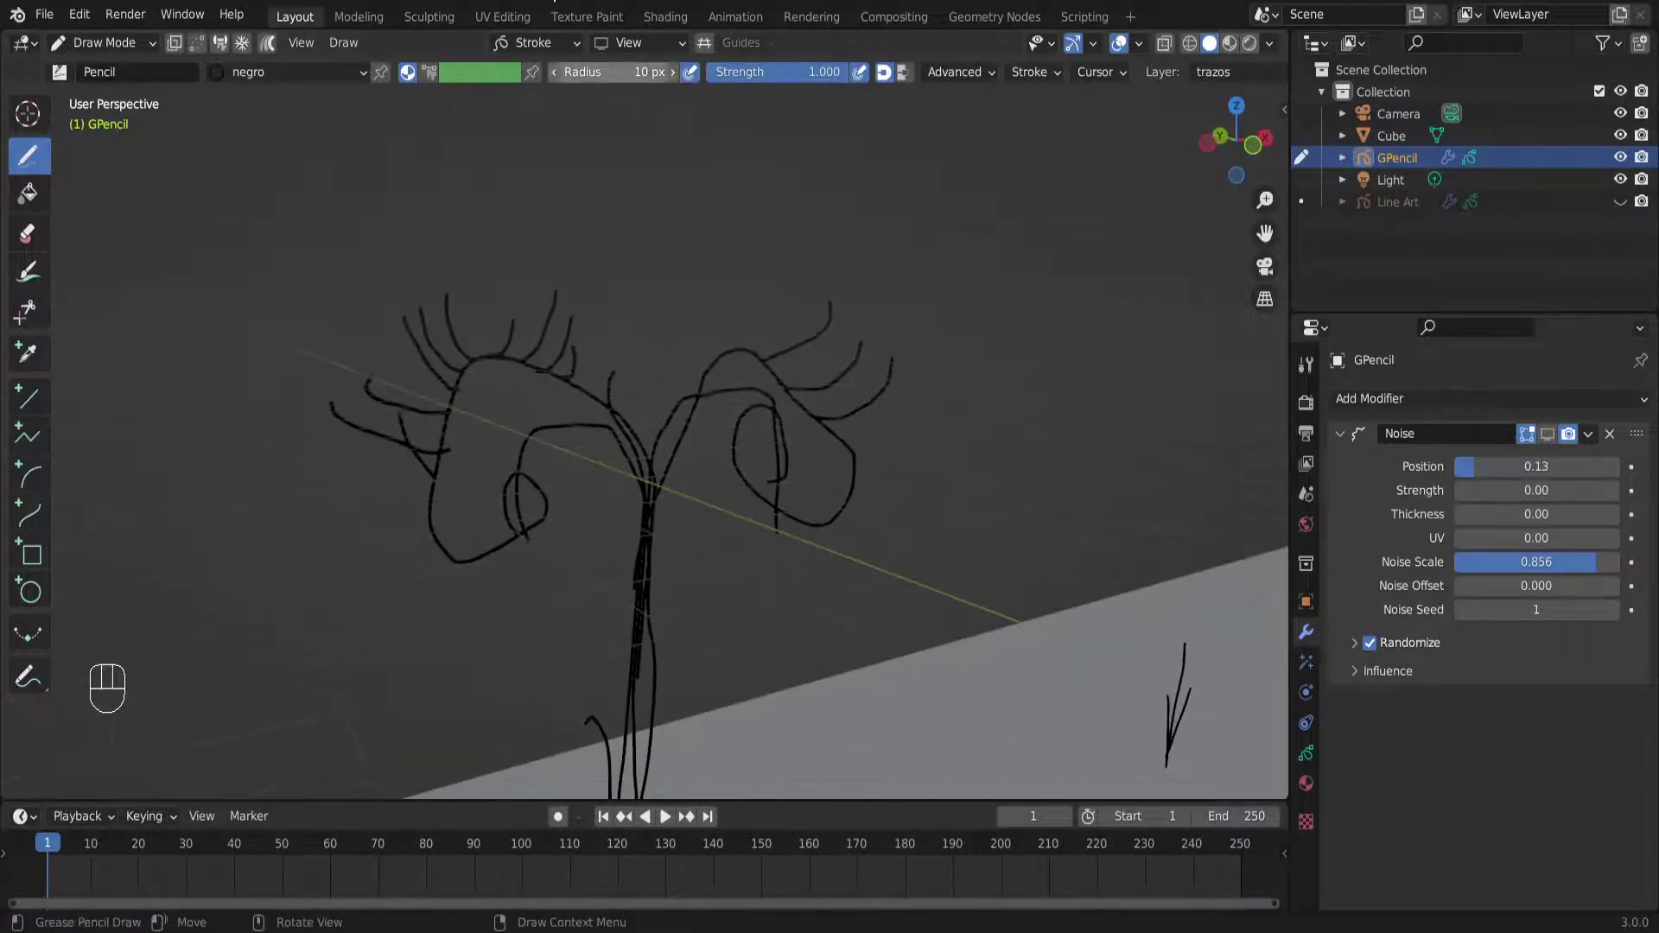
# Set the drawing plane to Front (X-Z) and draw a twig rising from the top of the tree's house-side curl
pyautogui.click(643, 45)
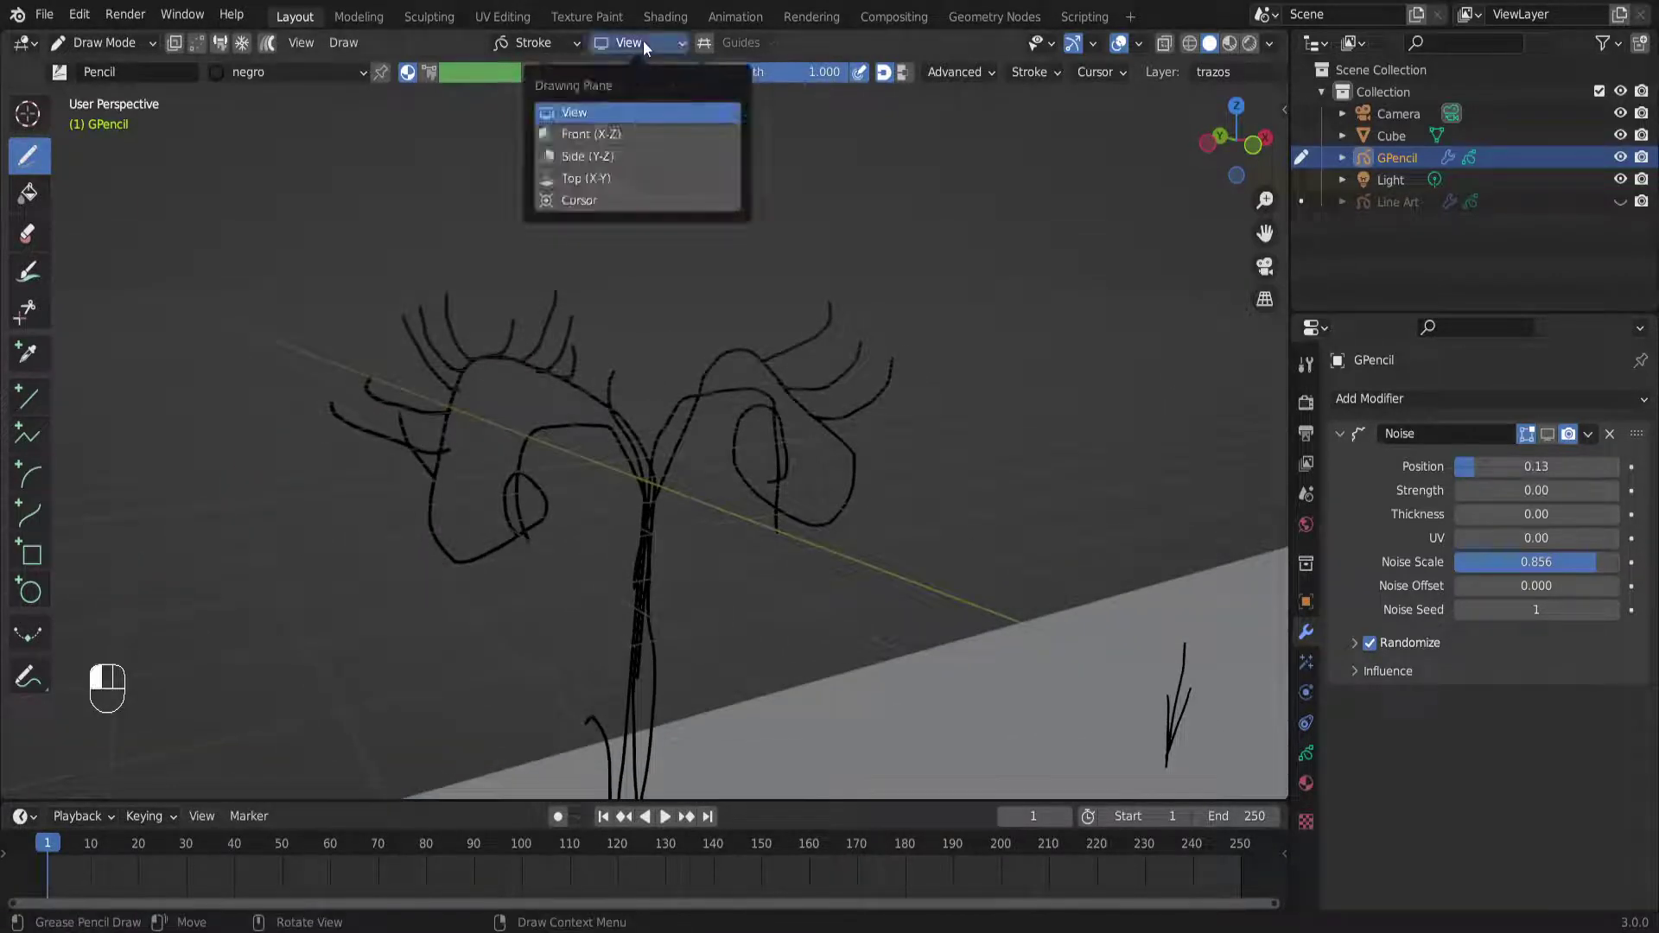
pyautogui.click(595, 140)
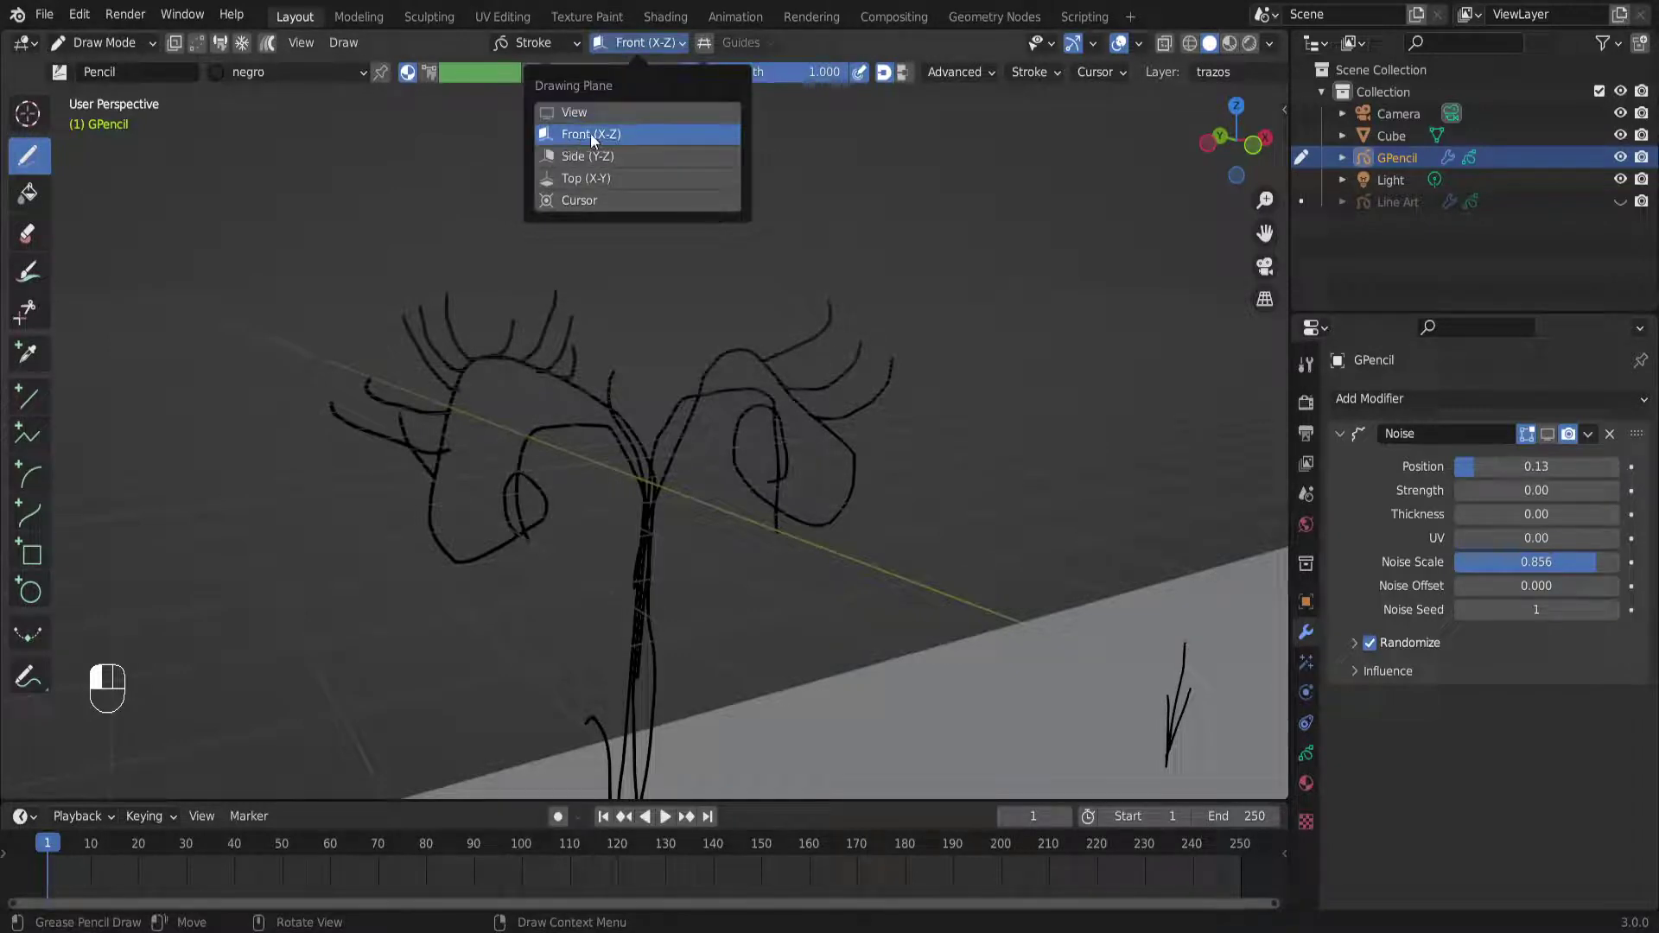
pyautogui.moveTo(750, 363)
pyautogui.mouseDown(button='middle')
pyautogui.moveTo(834, 356)
pyautogui.moveTo(724, 347)
pyautogui.mouseUp(button='middle')
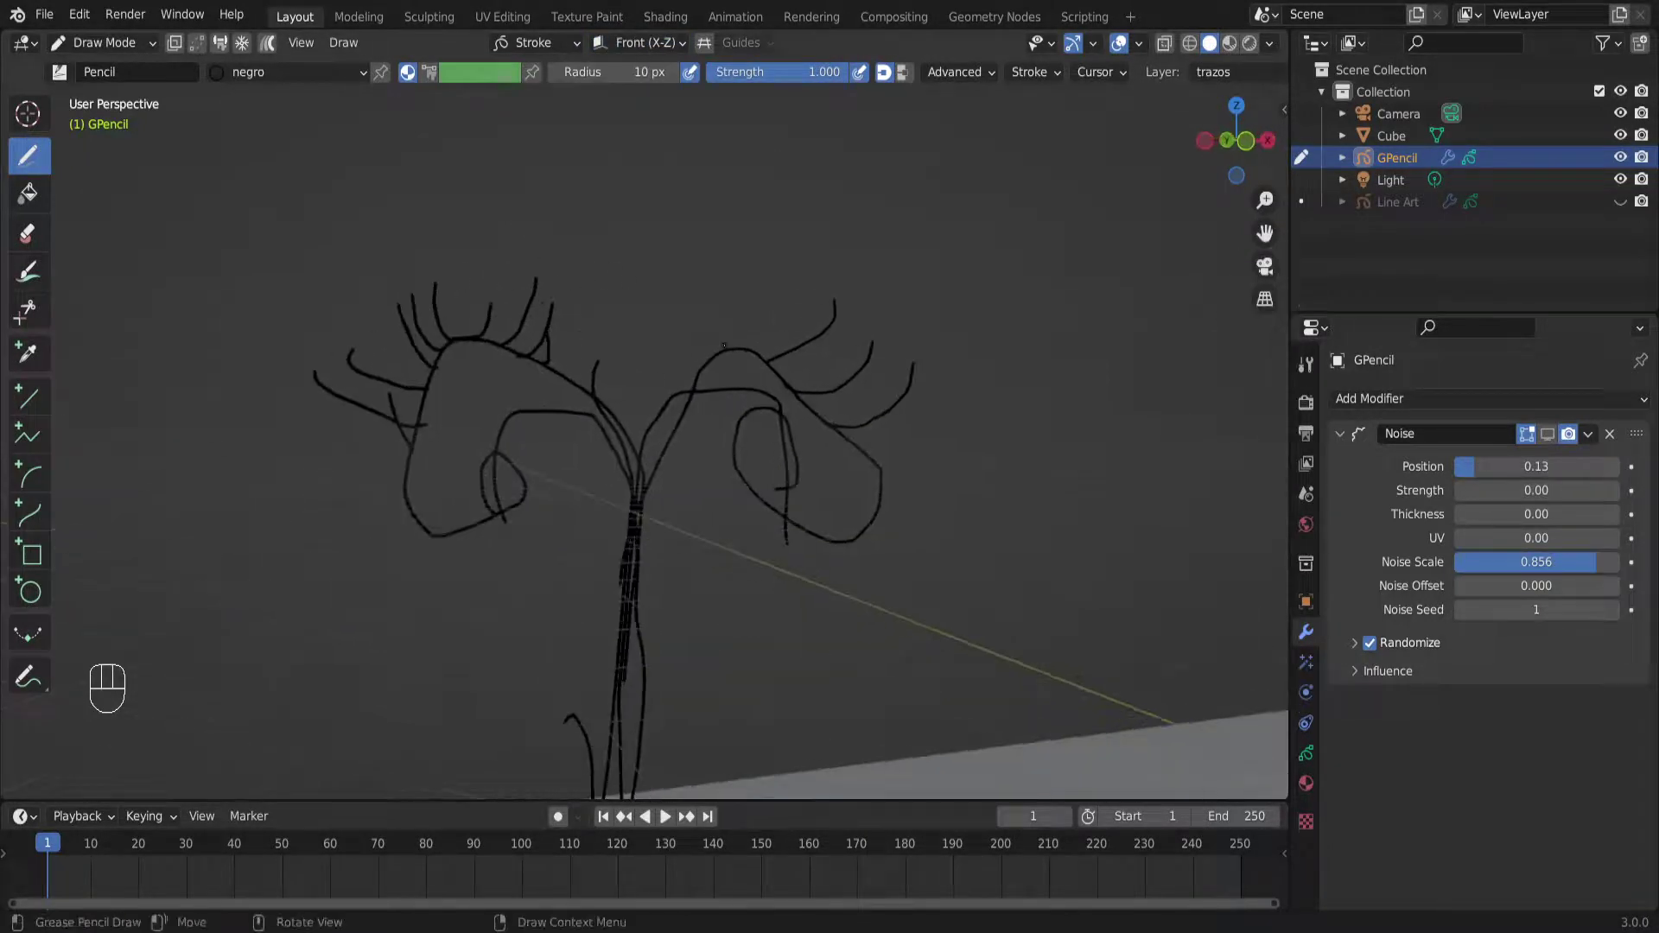
pyautogui.moveTo(726, 350); pyautogui.dragTo(675, 280)
# Go to the house's open side and set the stroke placement to Surface with the View drawing plane
pyautogui.moveTo(673, 370)
pyautogui.mouseDown(button='middle')
pyautogui.moveTo(761, 394)
pyautogui.moveTo(864, 464)
pyautogui.moveTo(380, 437)
pyautogui.moveTo(510, 443)
pyautogui.moveTo(561, 467)
pyautogui.moveTo(666, 518)
pyautogui.moveTo(705, 567)
pyautogui.moveTo(711, 544)
pyautogui.moveTo(722, 604)
pyautogui.mouseUp(button='middle')
pyautogui.moveTo(722, 605); pyautogui.dragTo(553, 630, button='middle')
pyautogui.scroll(6, 621, 452)
pyautogui.scroll(3, 605, 458)
pyautogui.scroll(3, 604, 585)
pyautogui.scroll(-5, 630, 623)
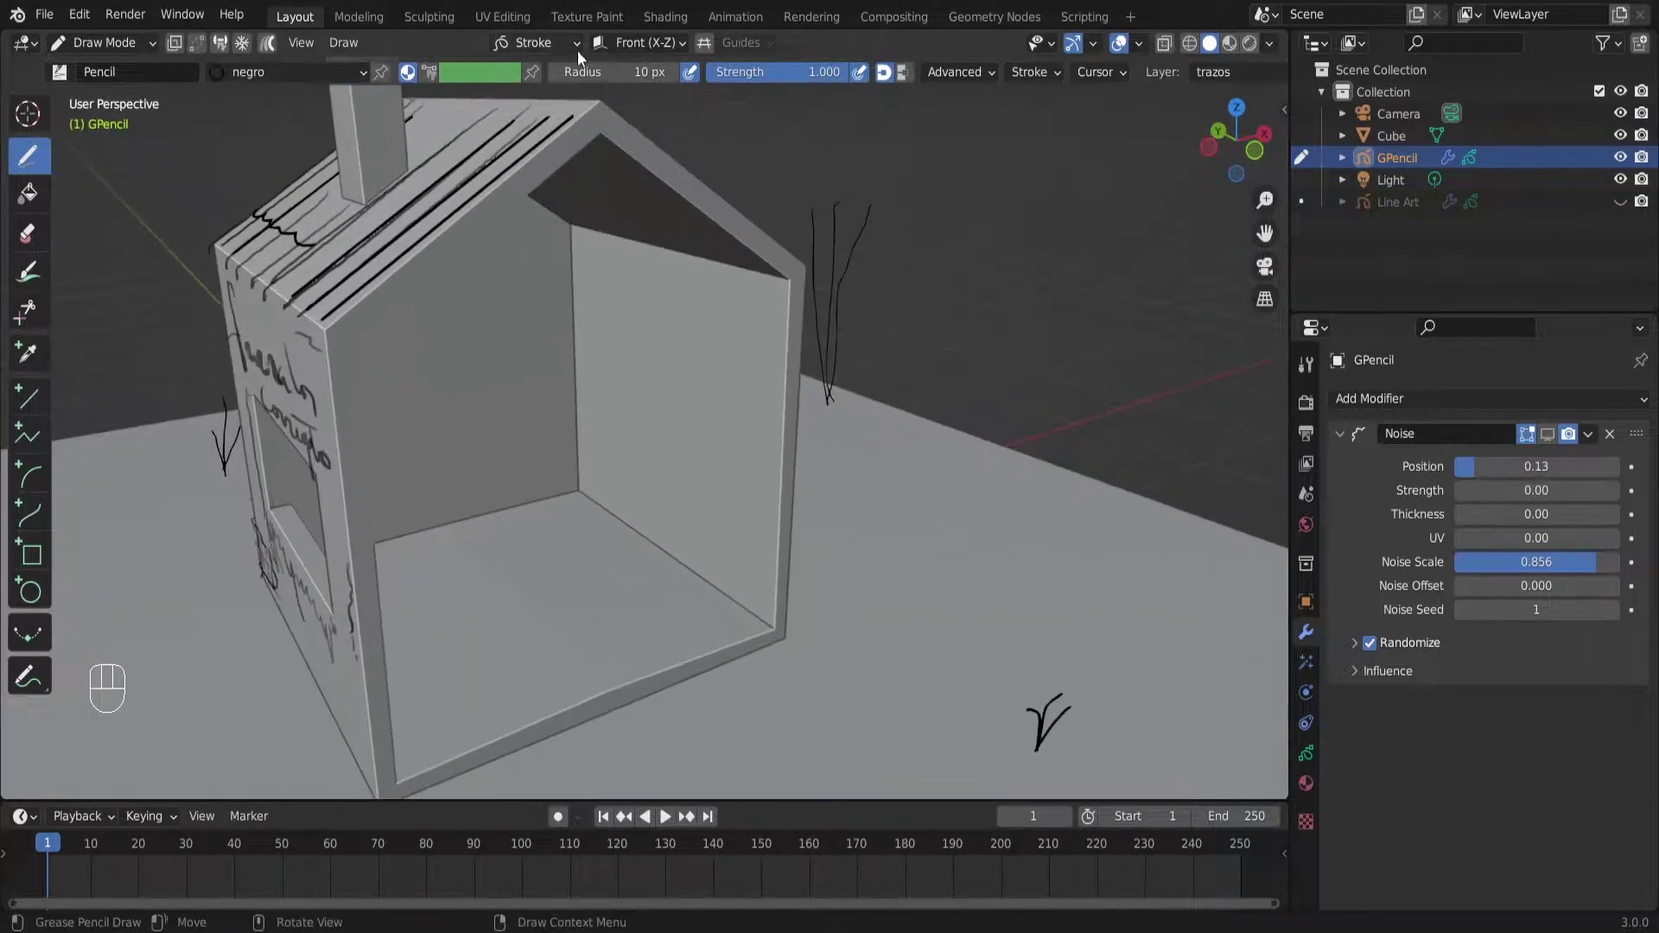
pyautogui.click(556, 43)
pyautogui.click(529, 161)
pyautogui.click(644, 42)
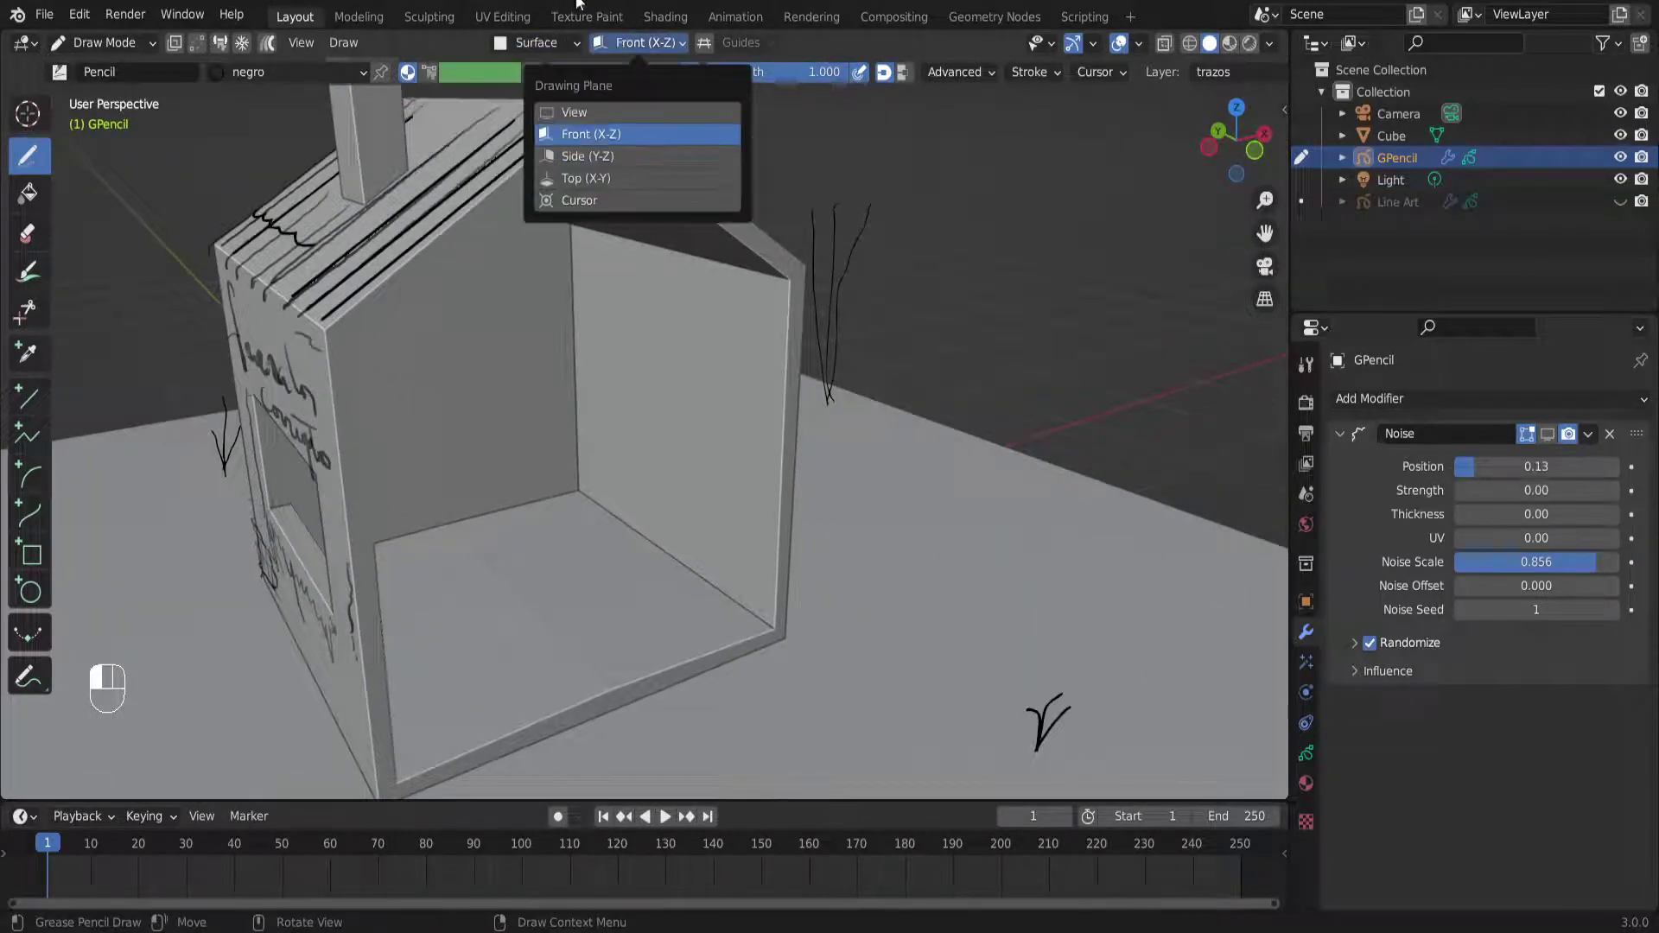
pyautogui.click(582, 117)
# Draw a rectangular picture frame on the house's inner side wall
pyautogui.moveTo(608, 289); pyautogui.dragTo(619, 433, button='middle')
pyautogui.scroll(3, 632, 414)
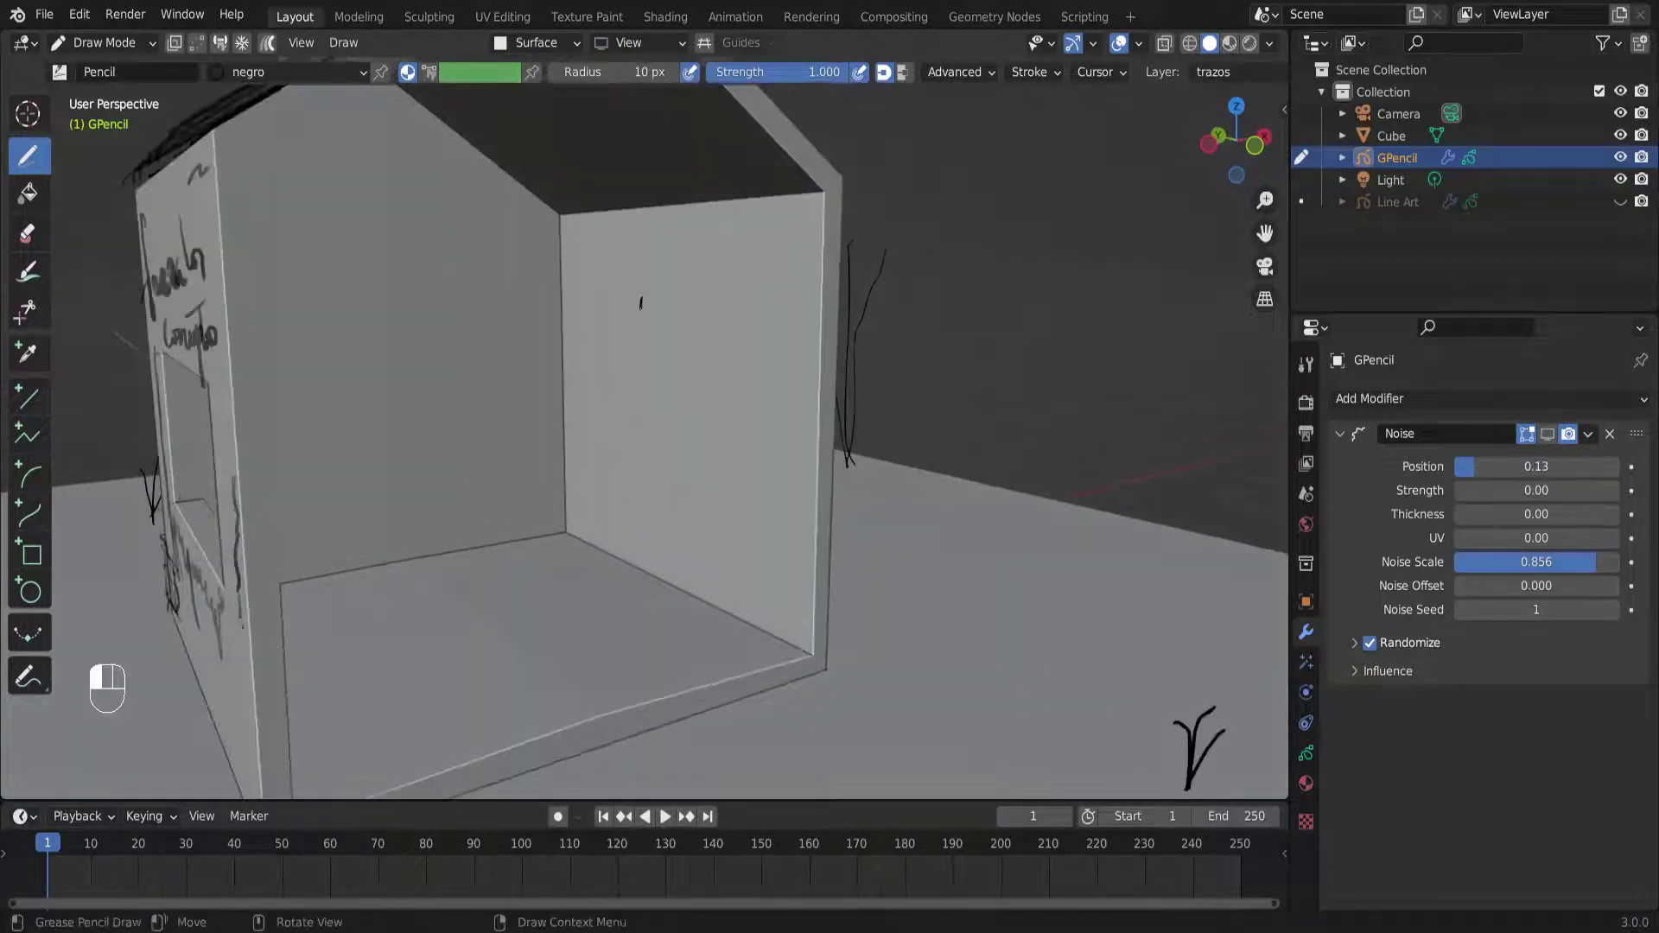
pyautogui.moveTo(670, 302); pyautogui.dragTo(642, 299)
pyautogui.moveTo(704, 387)
pyautogui.mouseDown(button='middle')
pyautogui.moveTo(629, 377)
pyautogui.moveTo(696, 381)
pyautogui.moveTo(760, 333)
pyautogui.moveTo(646, 378)
pyautogui.mouseUp(button='middle')
pyautogui.scroll(4, 698, 381)
# Draw a simple portrait with a head, eyes, collar and shoulders inside the picture frame
pyautogui.moveTo(714, 320); pyautogui.dragTo(713, 298)
pyautogui.moveTo(687, 360); pyautogui.dragTo(618, 365)
pyautogui.moveTo(683, 304); pyautogui.dragTo(612, 424)
pyautogui.moveTo(703, 374)
pyautogui.mouseDown()
pyautogui.moveTo(655, 456)
pyautogui.moveTo(635, 419)
pyautogui.mouseUp()
pyautogui.moveTo(555, 517); pyautogui.dragTo(633, 419)
pyautogui.moveTo(733, 405); pyautogui.dragTo(730, 606)
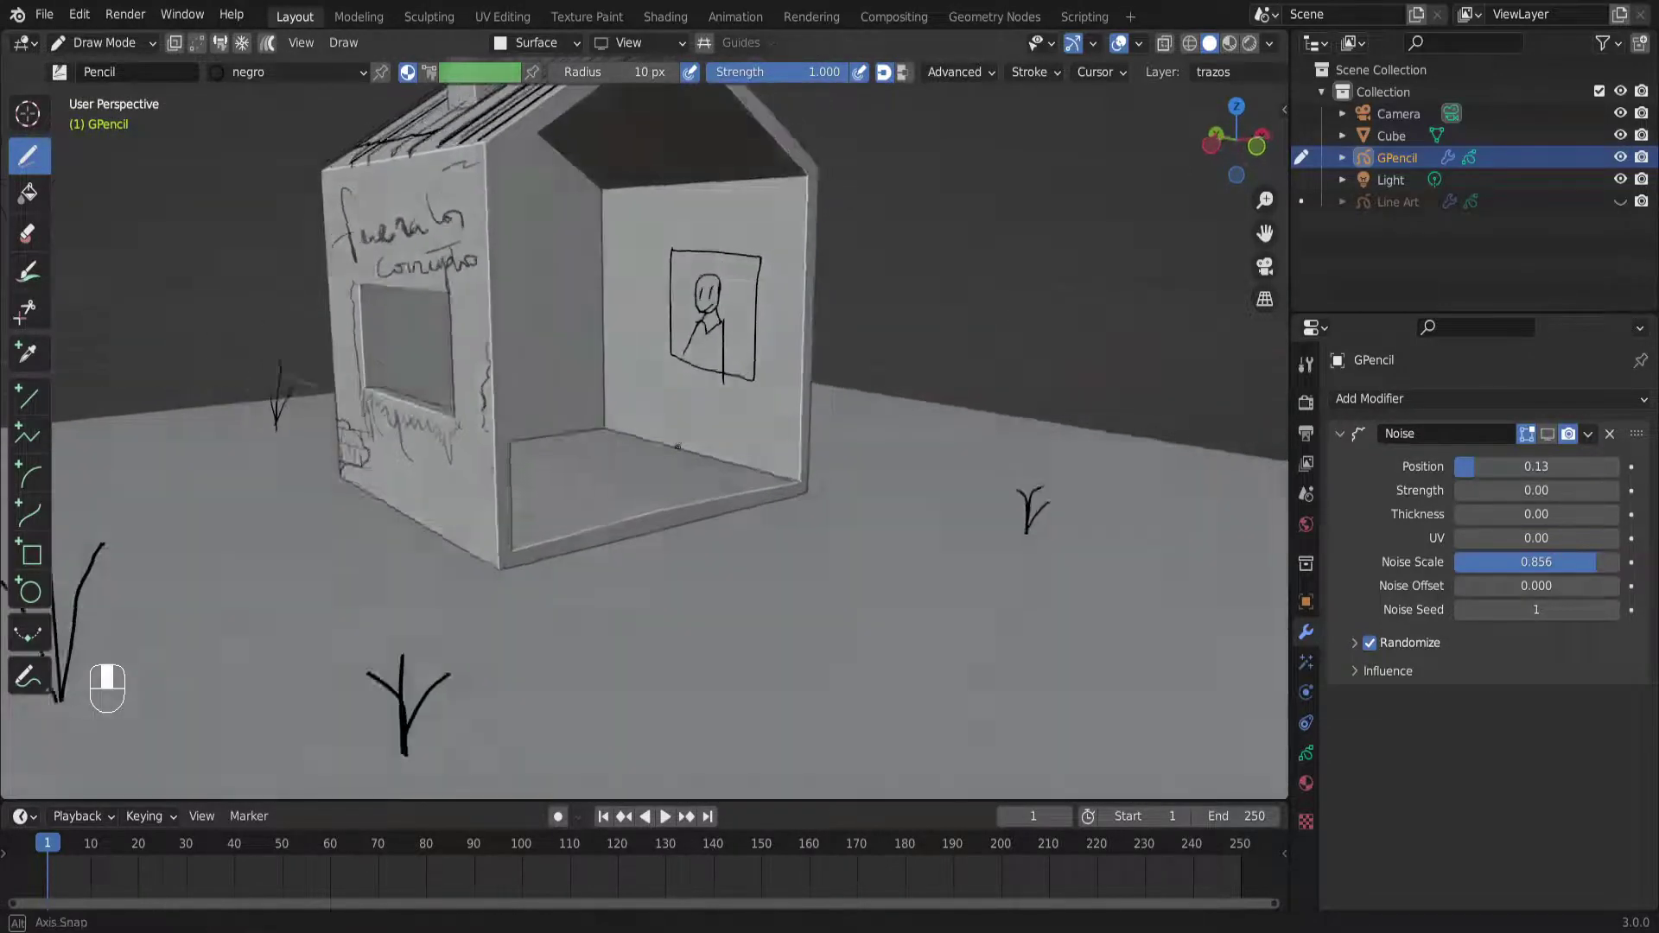
pyautogui.keyDown('shift'); pyautogui.moveTo(607, 493); pyautogui.dragTo(621, 484, button='middle'); pyautogui.keyUp('shift')
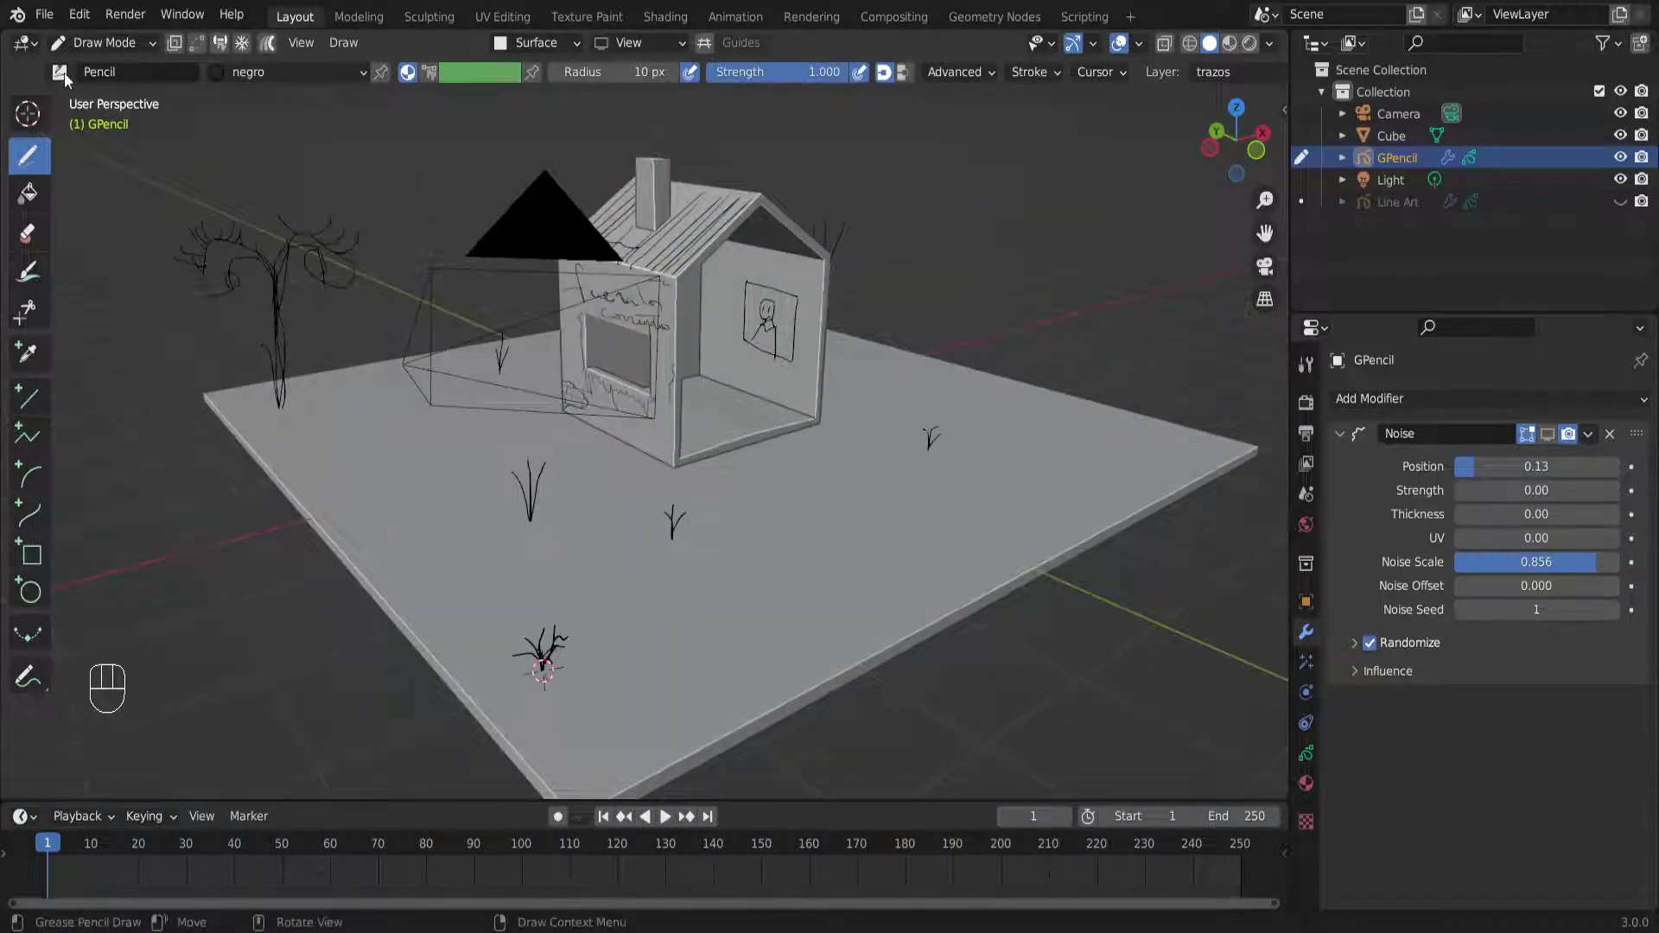
# Add a Grease Pencil layer named rellenos and move it below the trazos layer
pyautogui.click(99, 43)
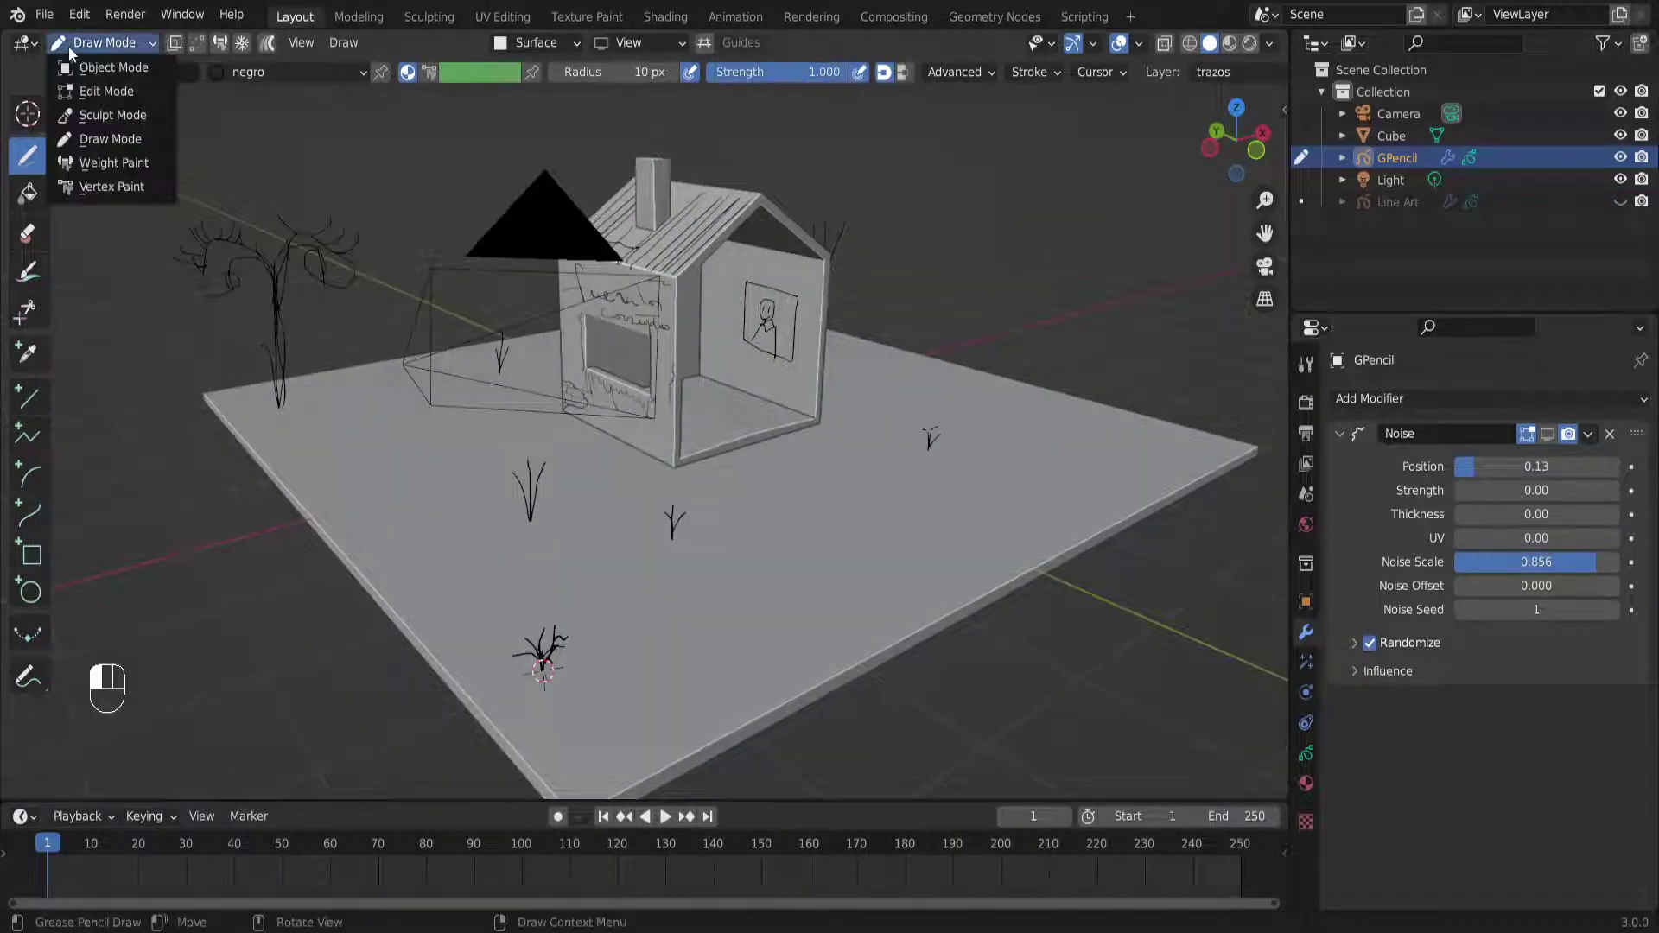
pyautogui.click(98, 151)
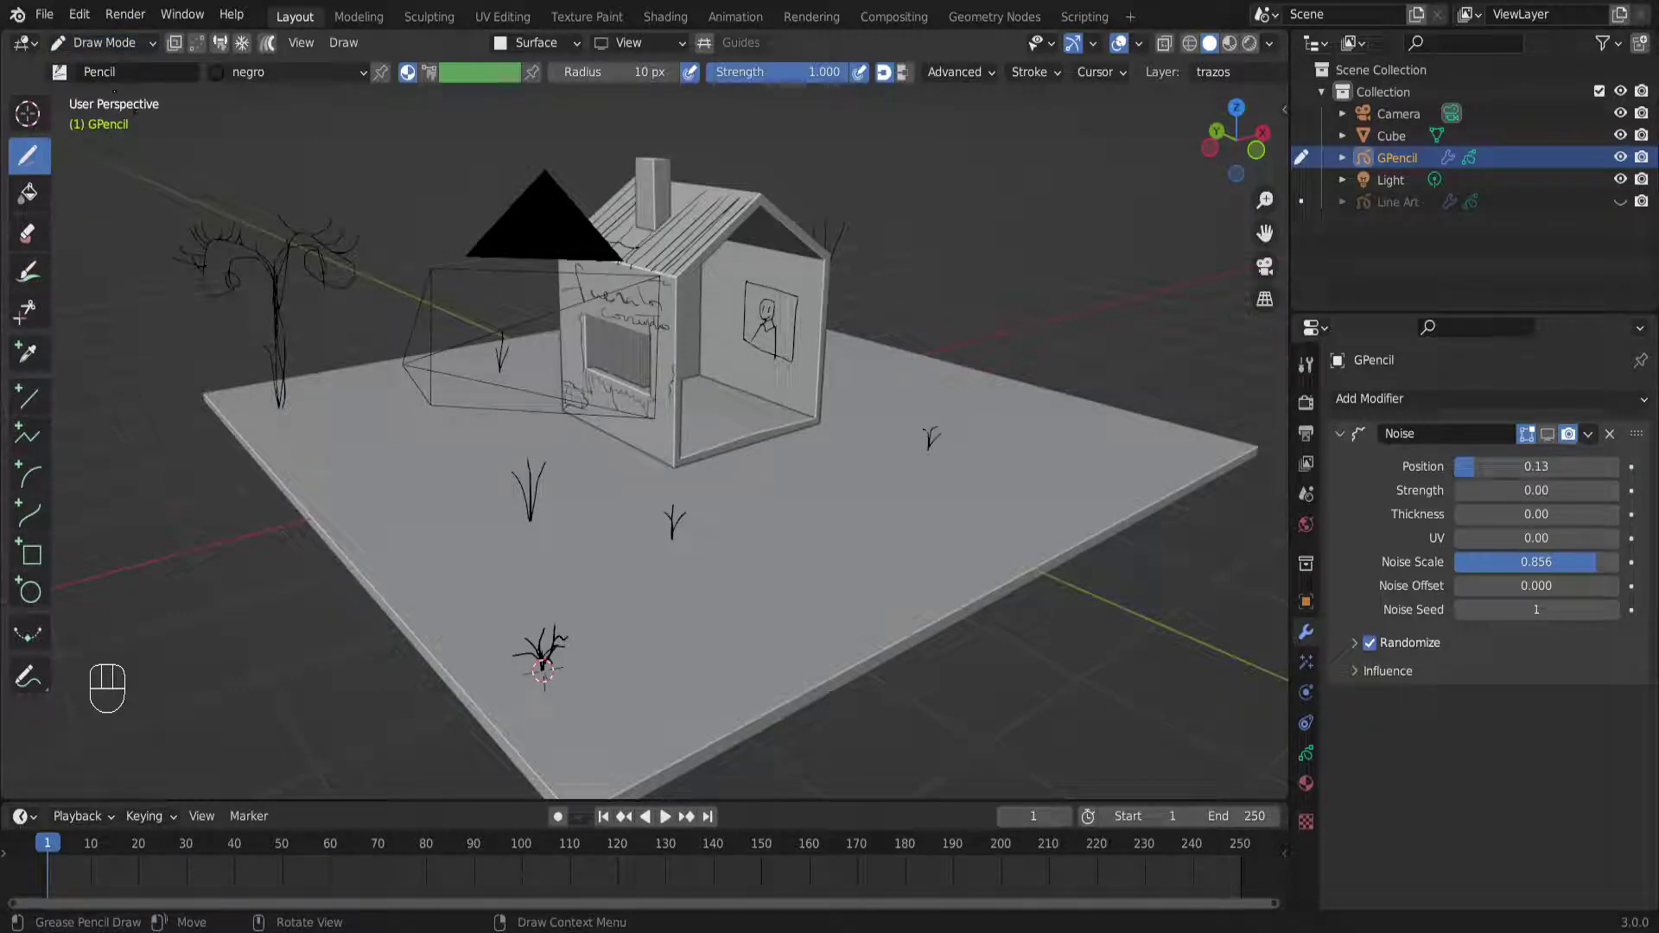
pyautogui.click(1306, 752)
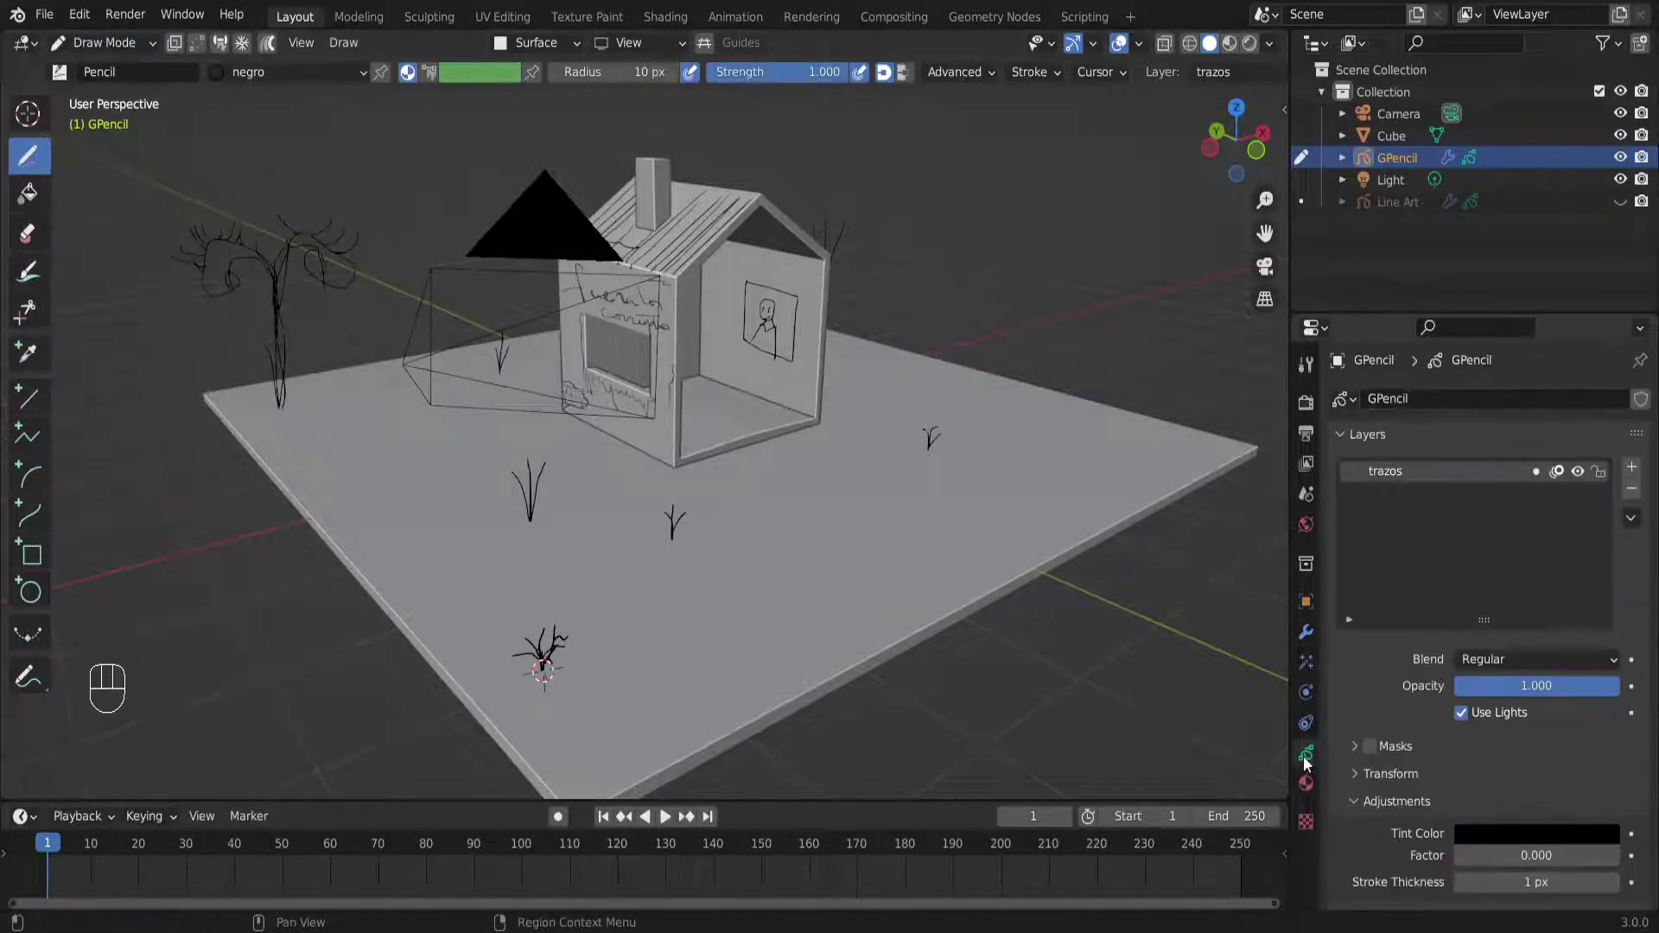
pyautogui.click(1632, 467)
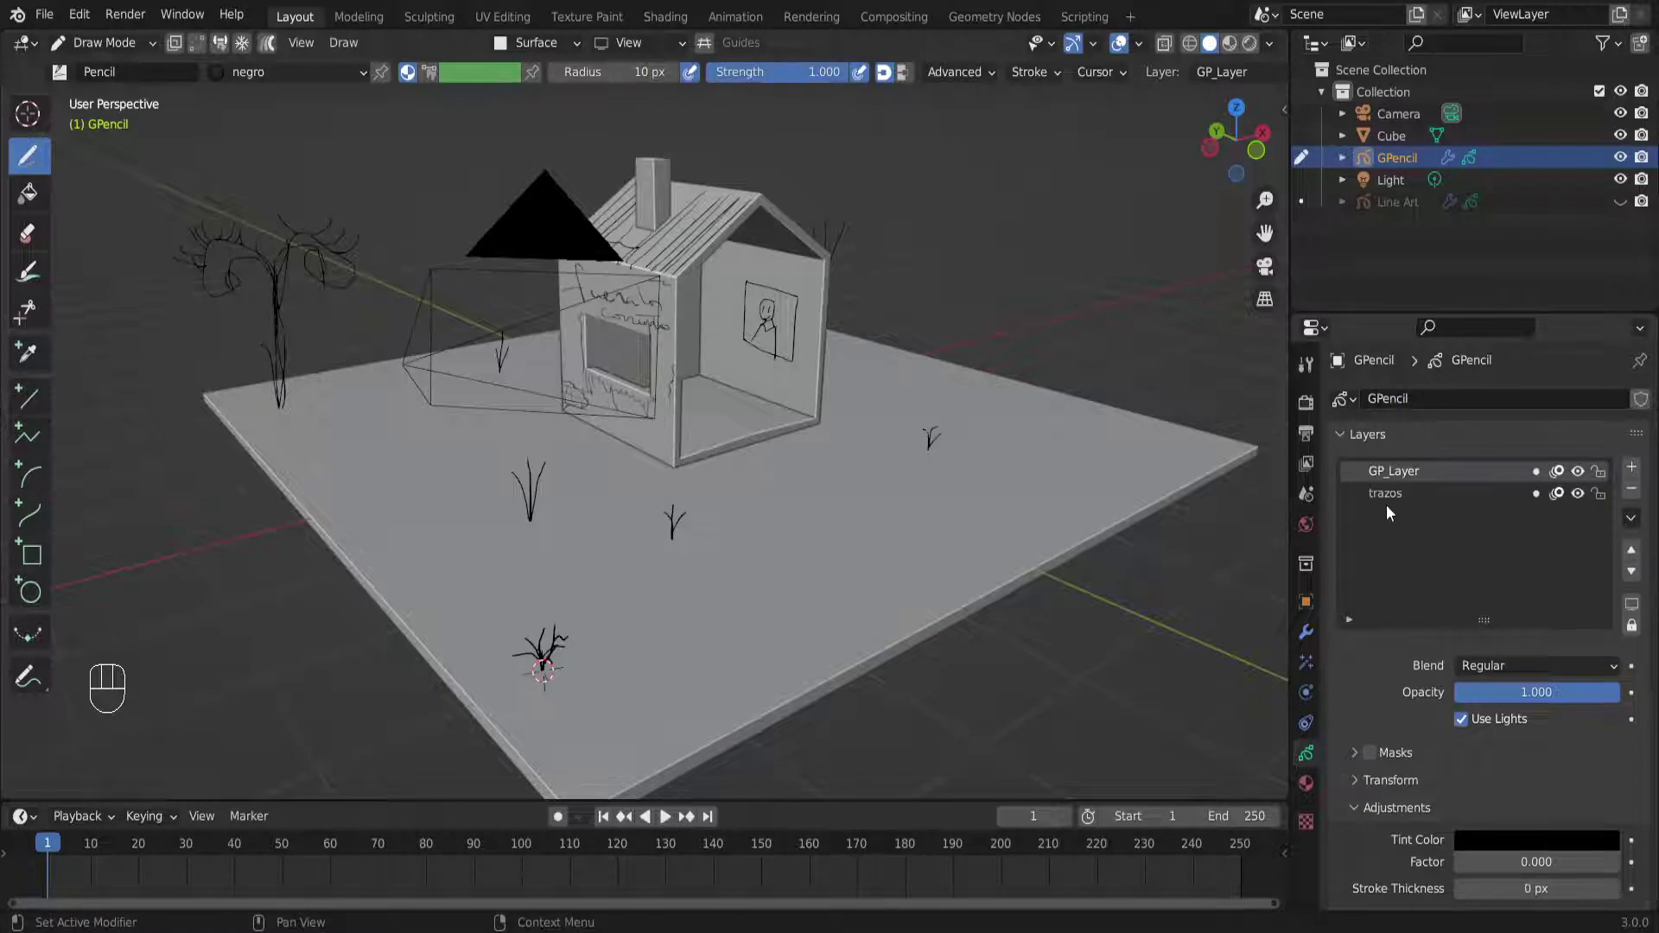
pyautogui.doubleClick(1398, 475)
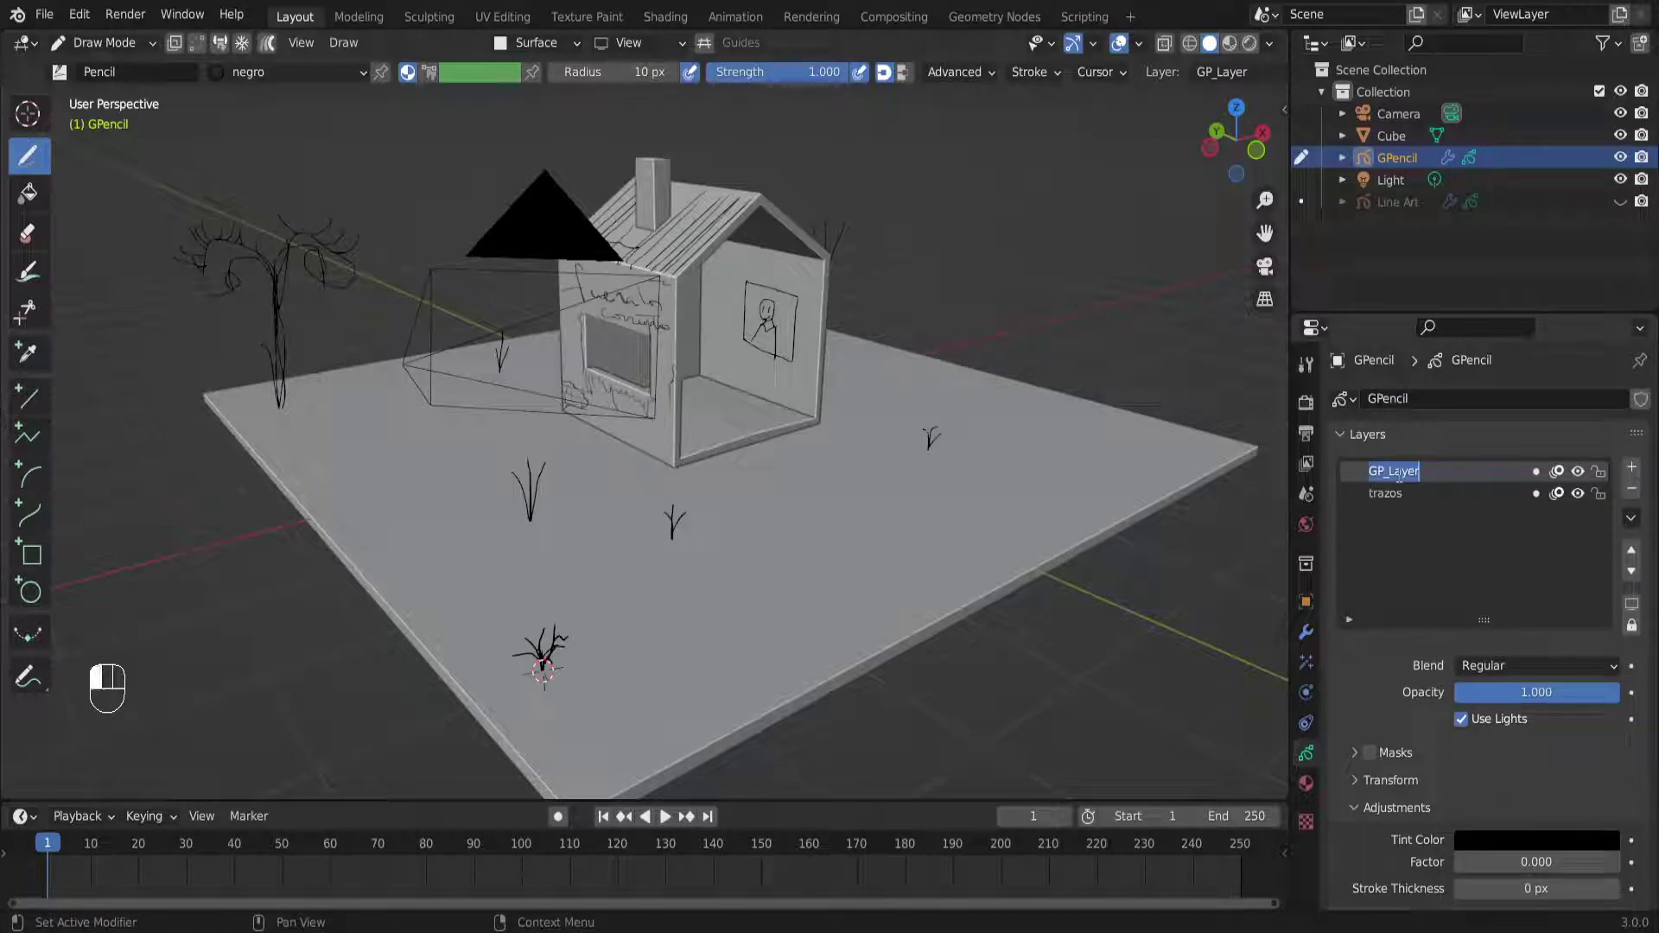
pyautogui.write('llenos')
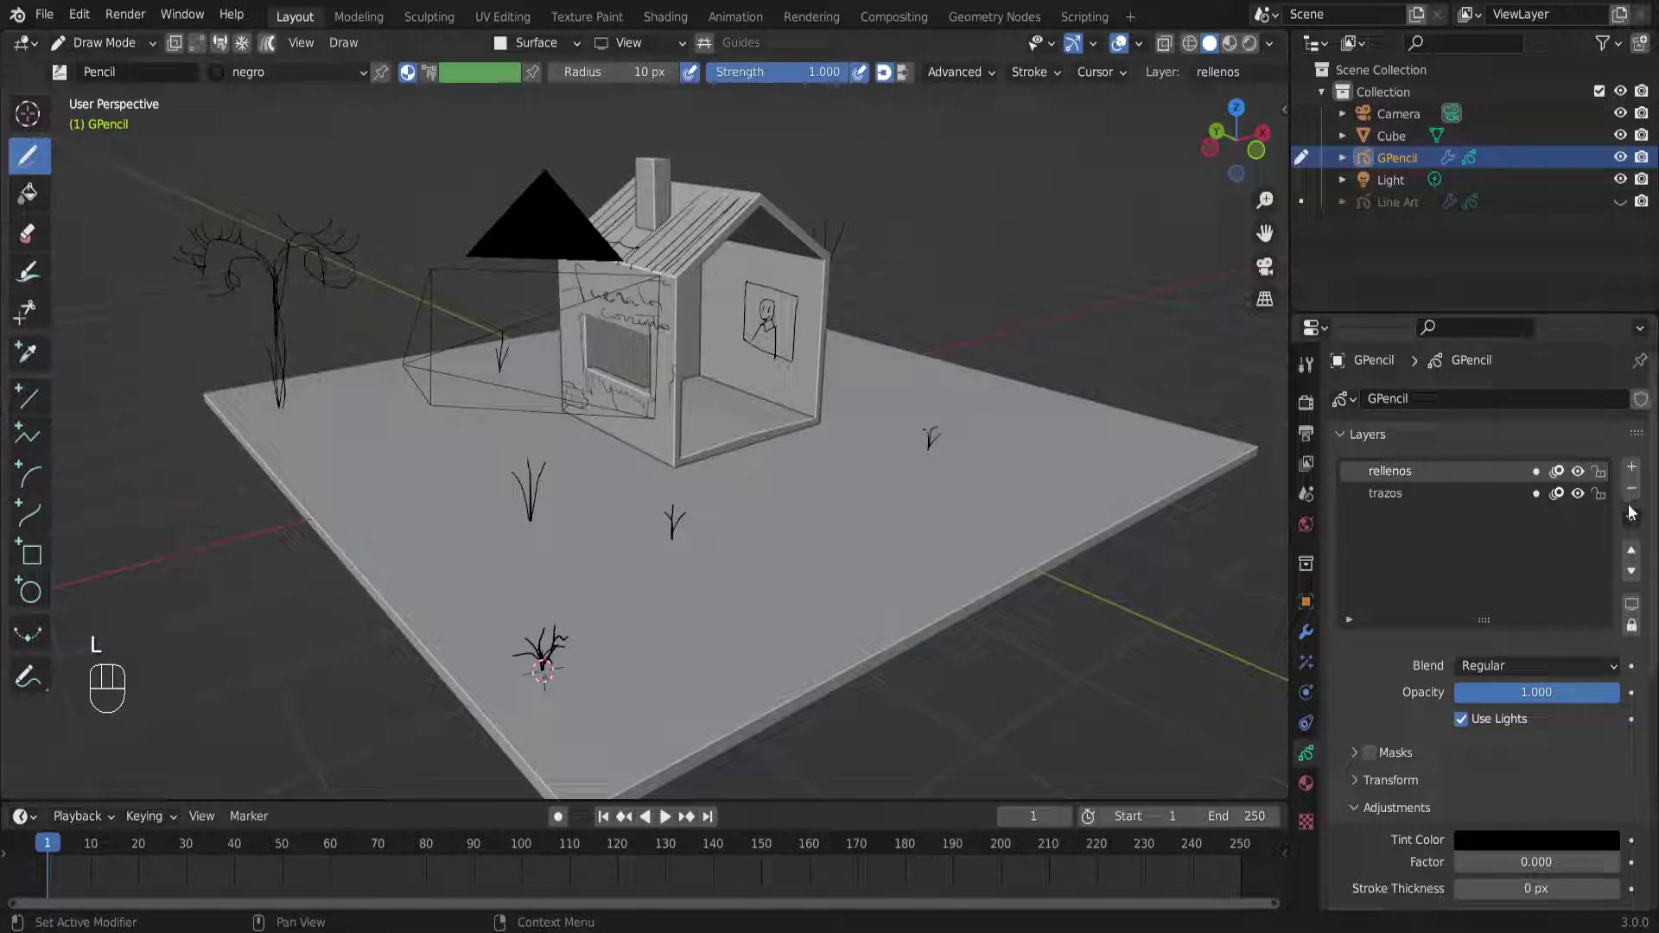
pyautogui.click(1632, 573)
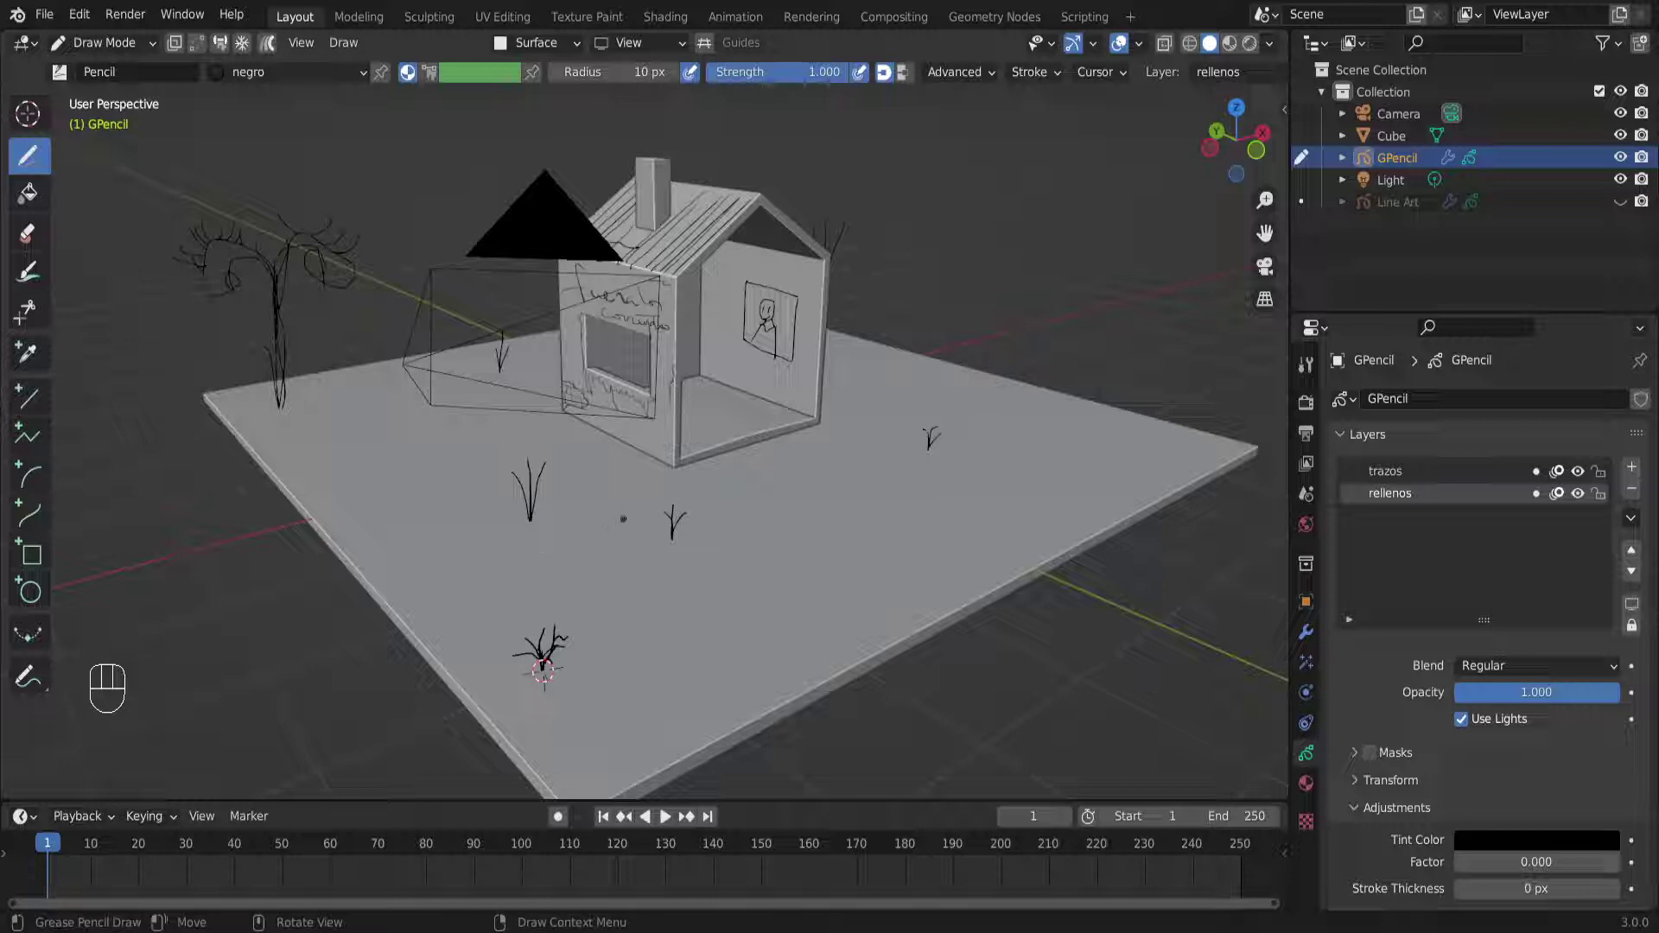
# Go close to the framed portrait on the house's inner wall and activate the Fill tool
pyautogui.scroll(4, 672, 511)
pyautogui.moveTo(660, 505); pyautogui.dragTo(624, 480, button='middle')
pyautogui.keyDown('shift'); pyautogui.moveTo(653, 402); pyautogui.dragTo(613, 525, button='middle'); pyautogui.keyUp('shift')
pyautogui.moveTo(735, 503); pyautogui.dragTo(793, 474, button='middle')
pyautogui.keyDown('shift'); pyautogui.moveTo(822, 428); pyautogui.dragTo(698, 490, button='middle'); pyautogui.keyUp('shift')
pyautogui.scroll(6, 637, 411)
pyautogui.scroll(-1, 593, 440)
pyautogui.scroll(-2, 593, 441)
pyautogui.scroll(-2, 605, 436)
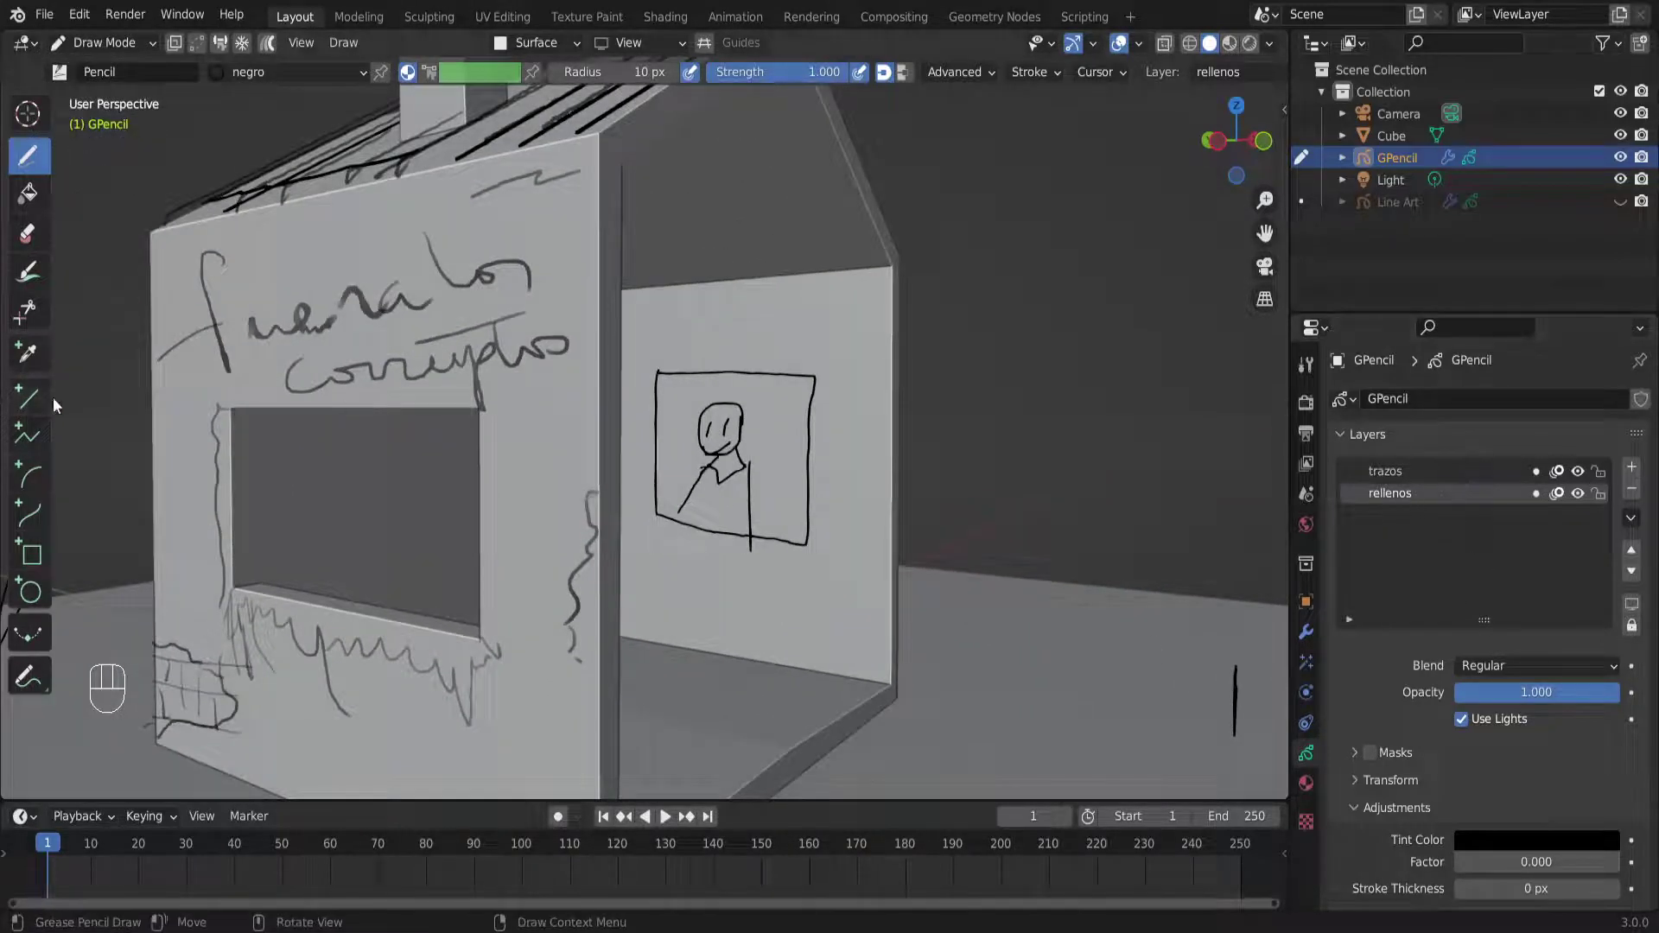
pyautogui.click(28, 193)
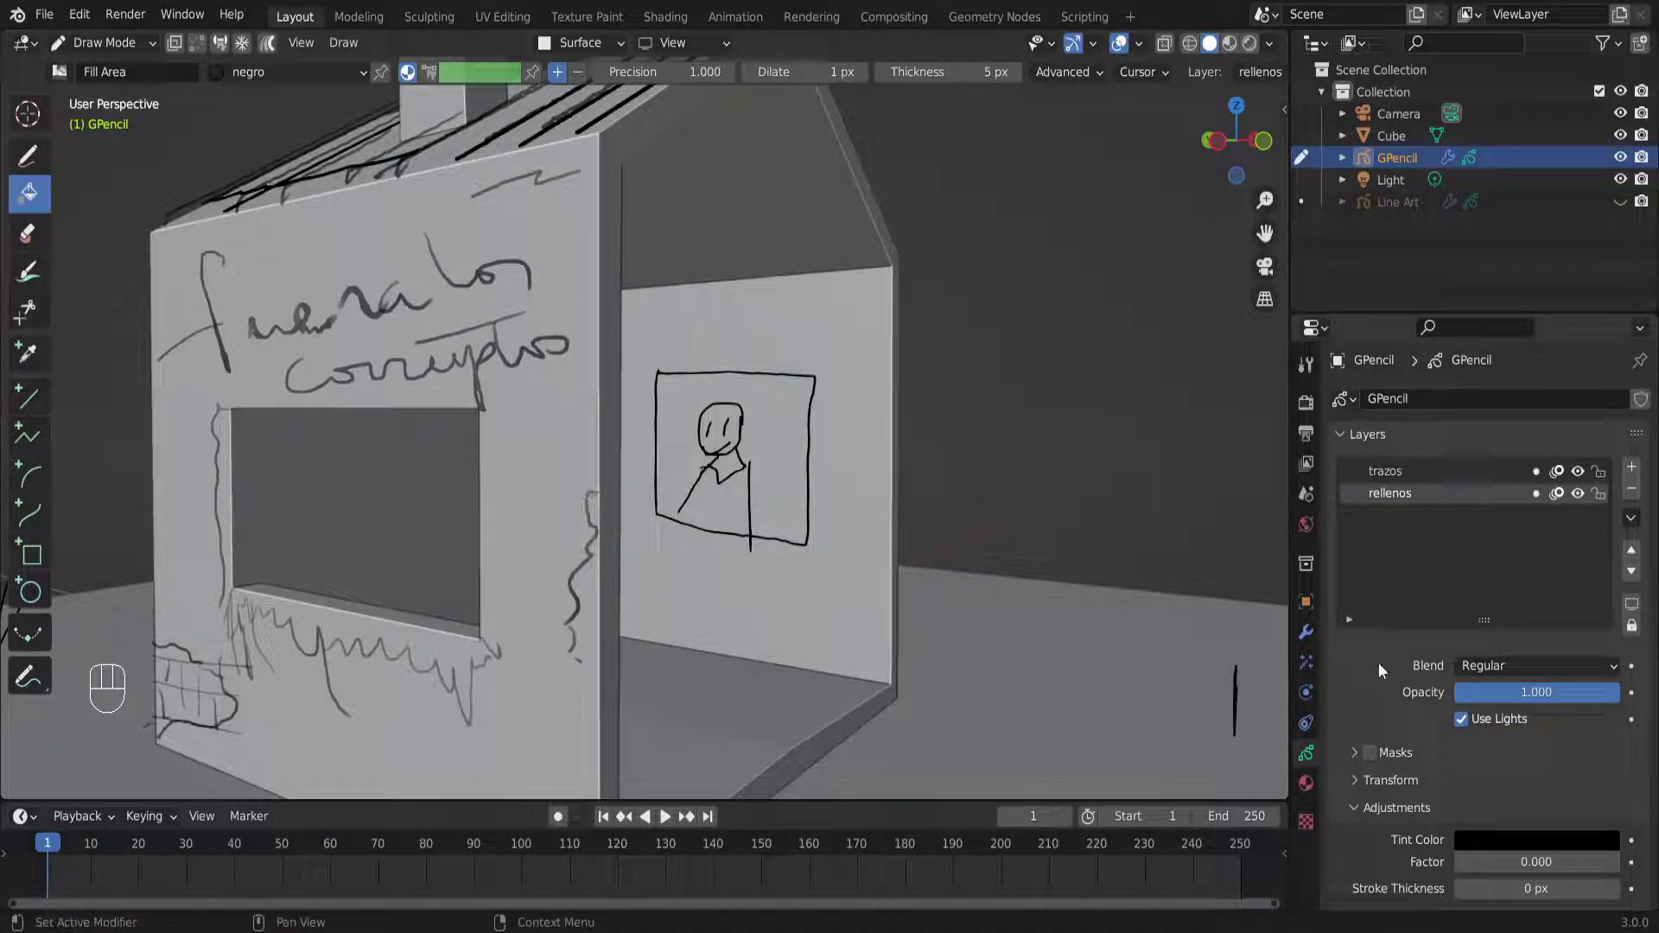
pyautogui.scroll(-10, 1417, 692)
pyautogui.scroll(5, 1393, 705)
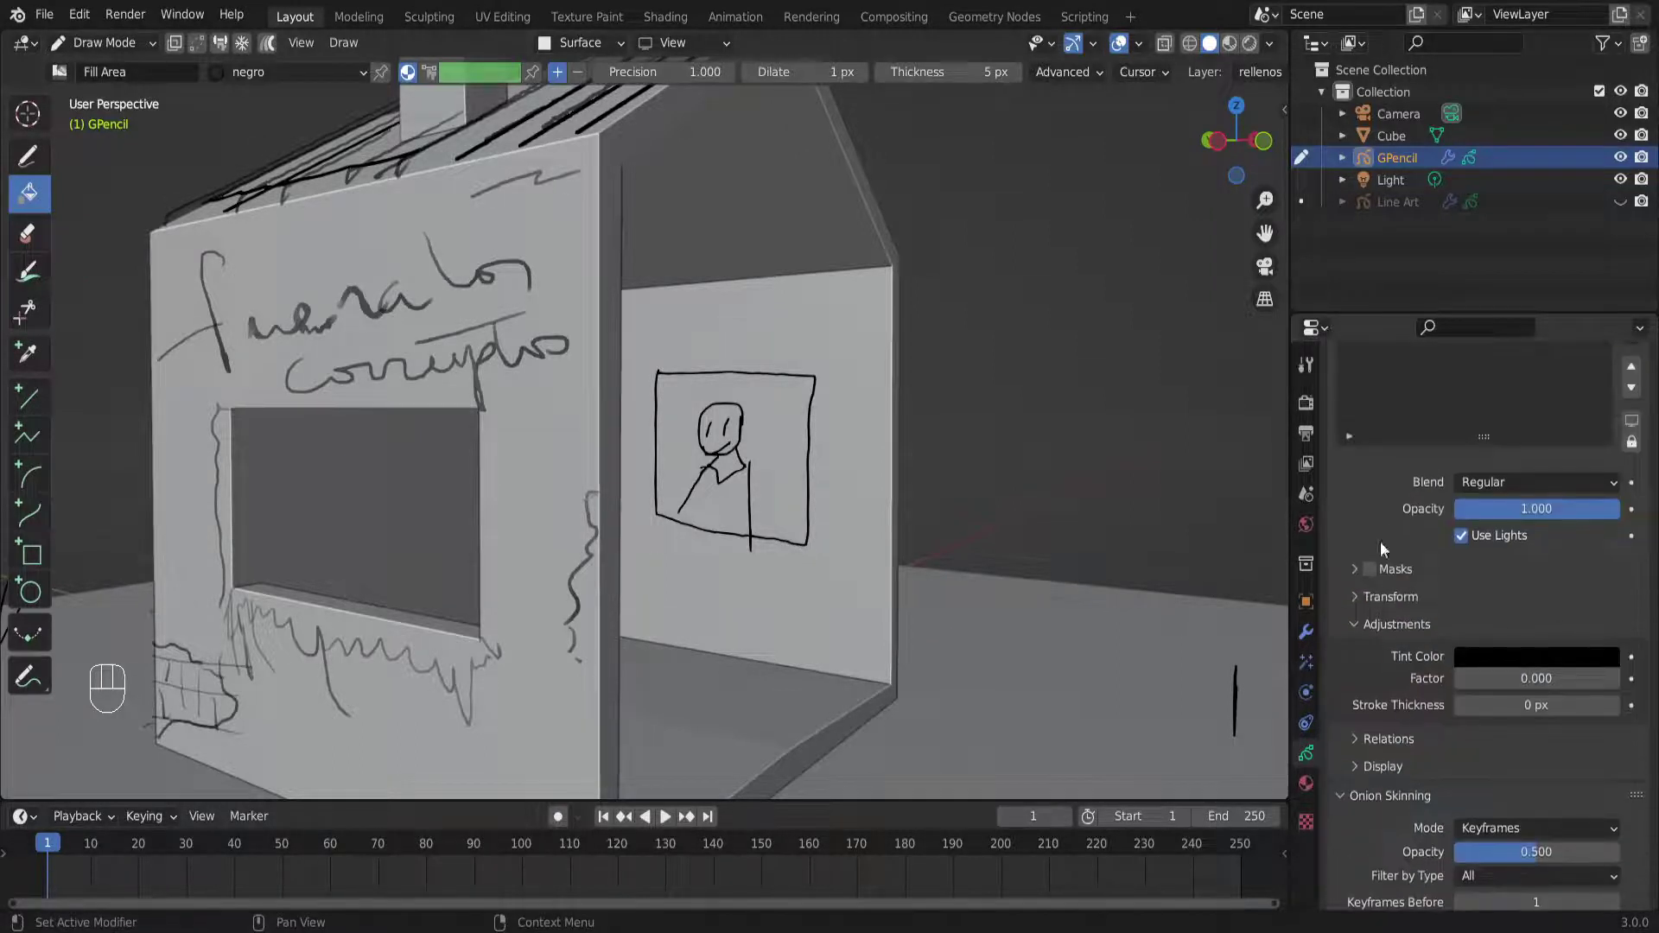
pyautogui.scroll(3, 1391, 571)
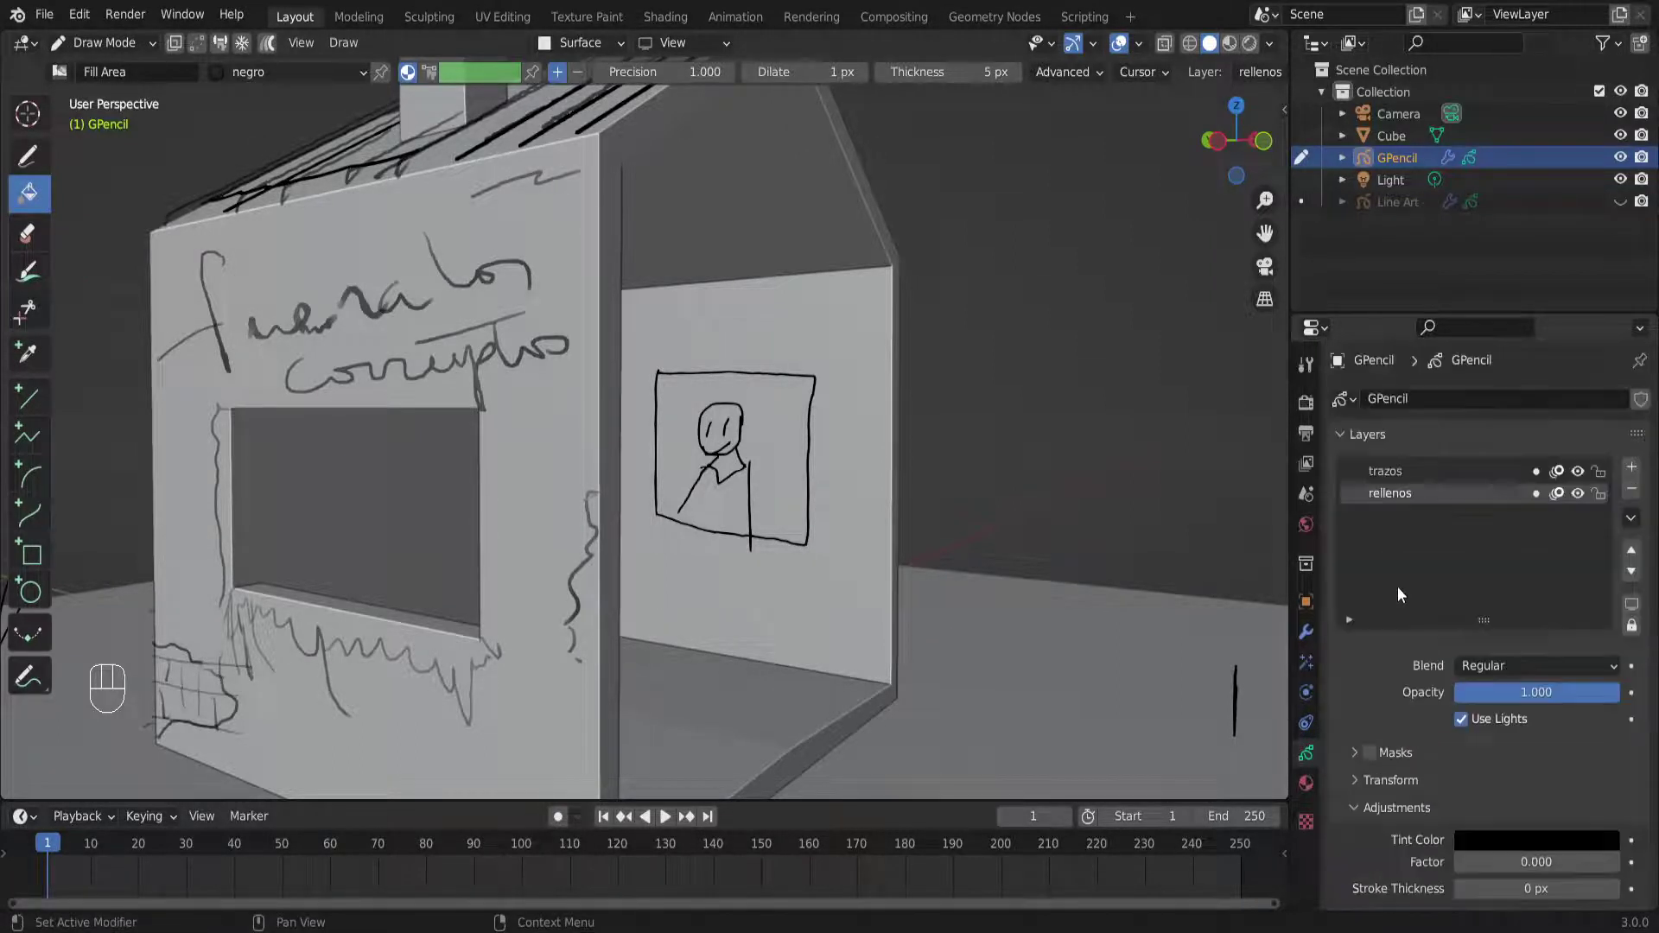
# Create a new Grease Pencil material named rellenos with Stroke disabled and Fill enabled
pyautogui.click(1306, 782)
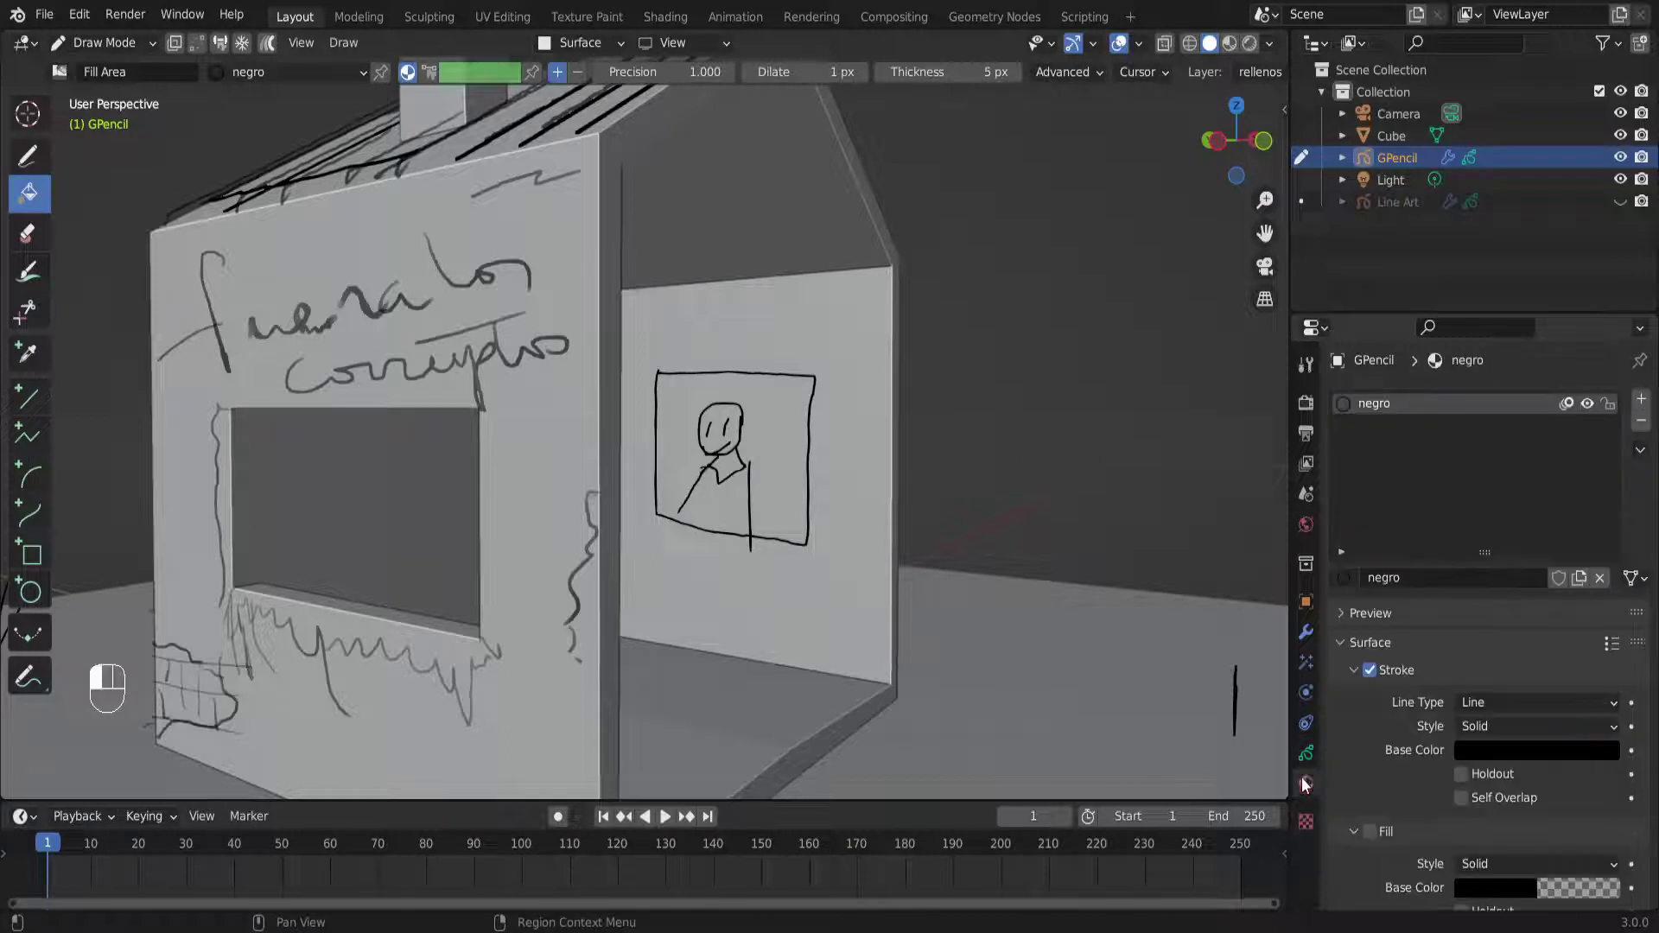
pyautogui.click(1642, 400)
pyautogui.click(1457, 578)
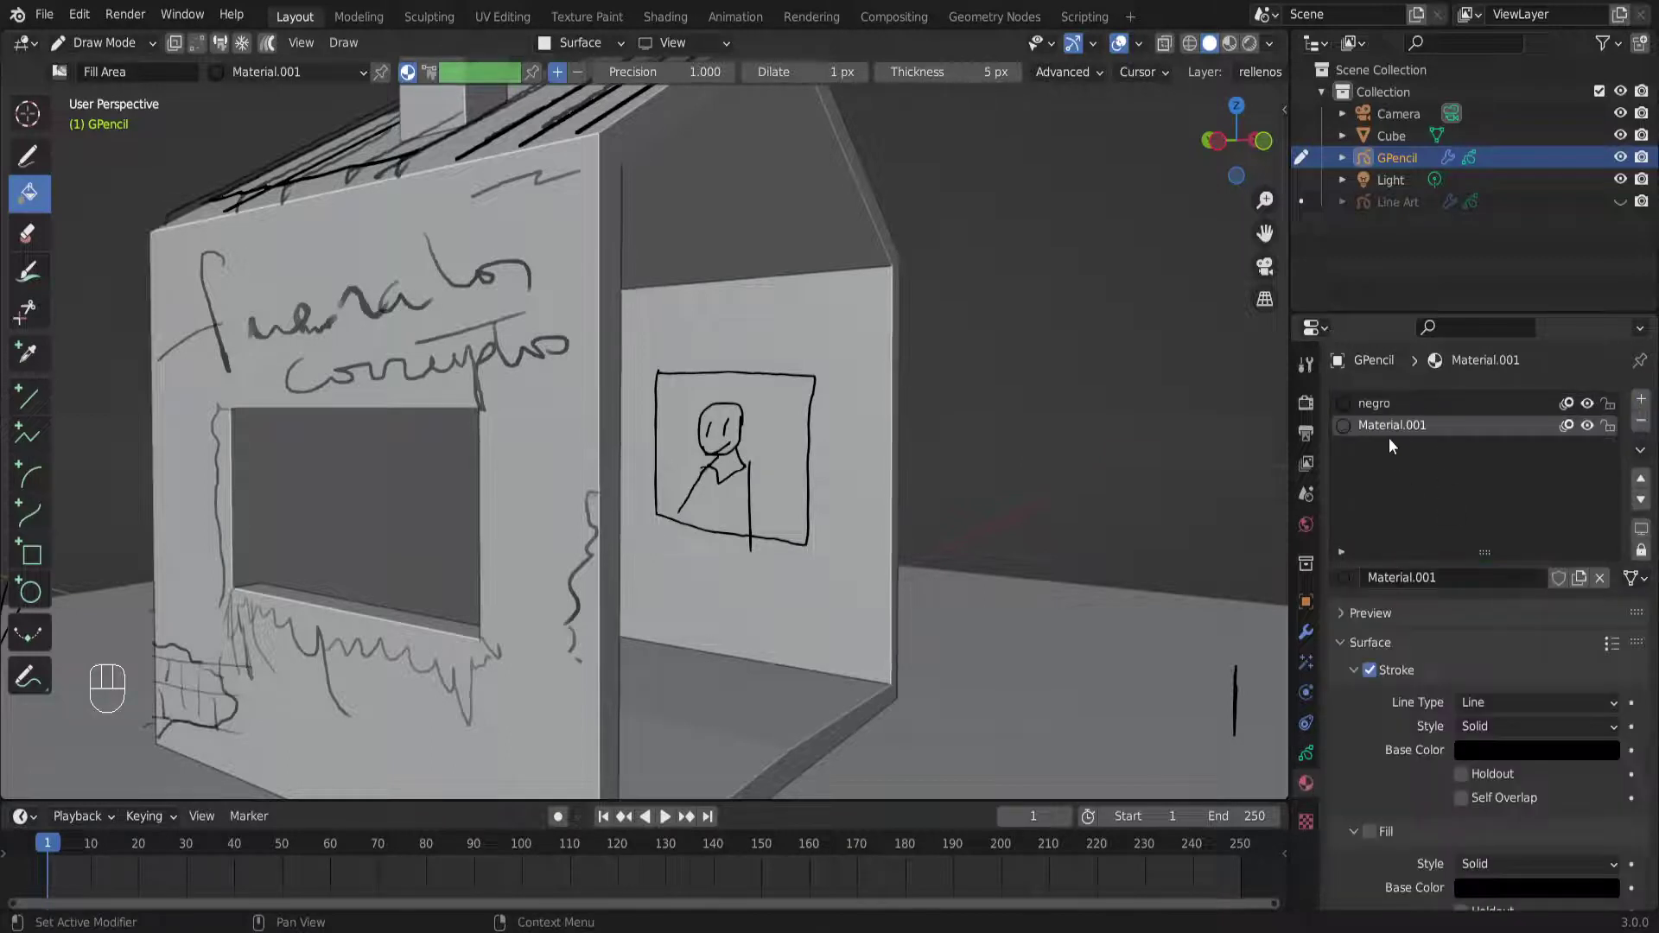
pyautogui.write('rellenos')
pyautogui.press('Return')
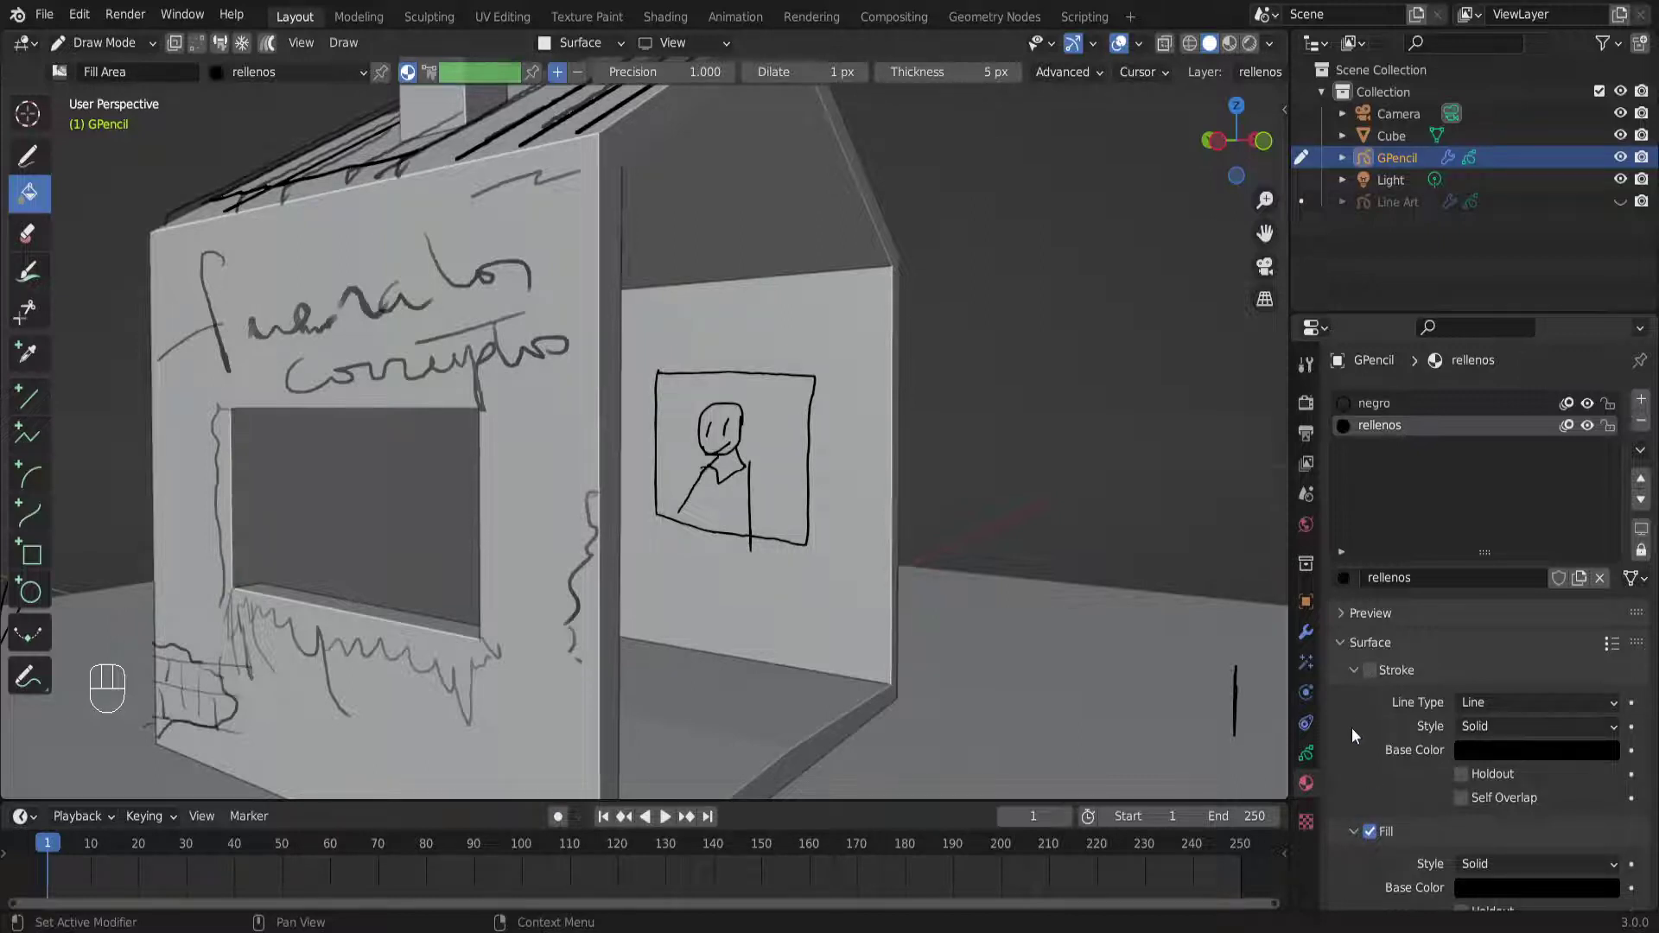
# Set the fill base color of the rellenos material to a blue-violet
pyautogui.click(1352, 672)
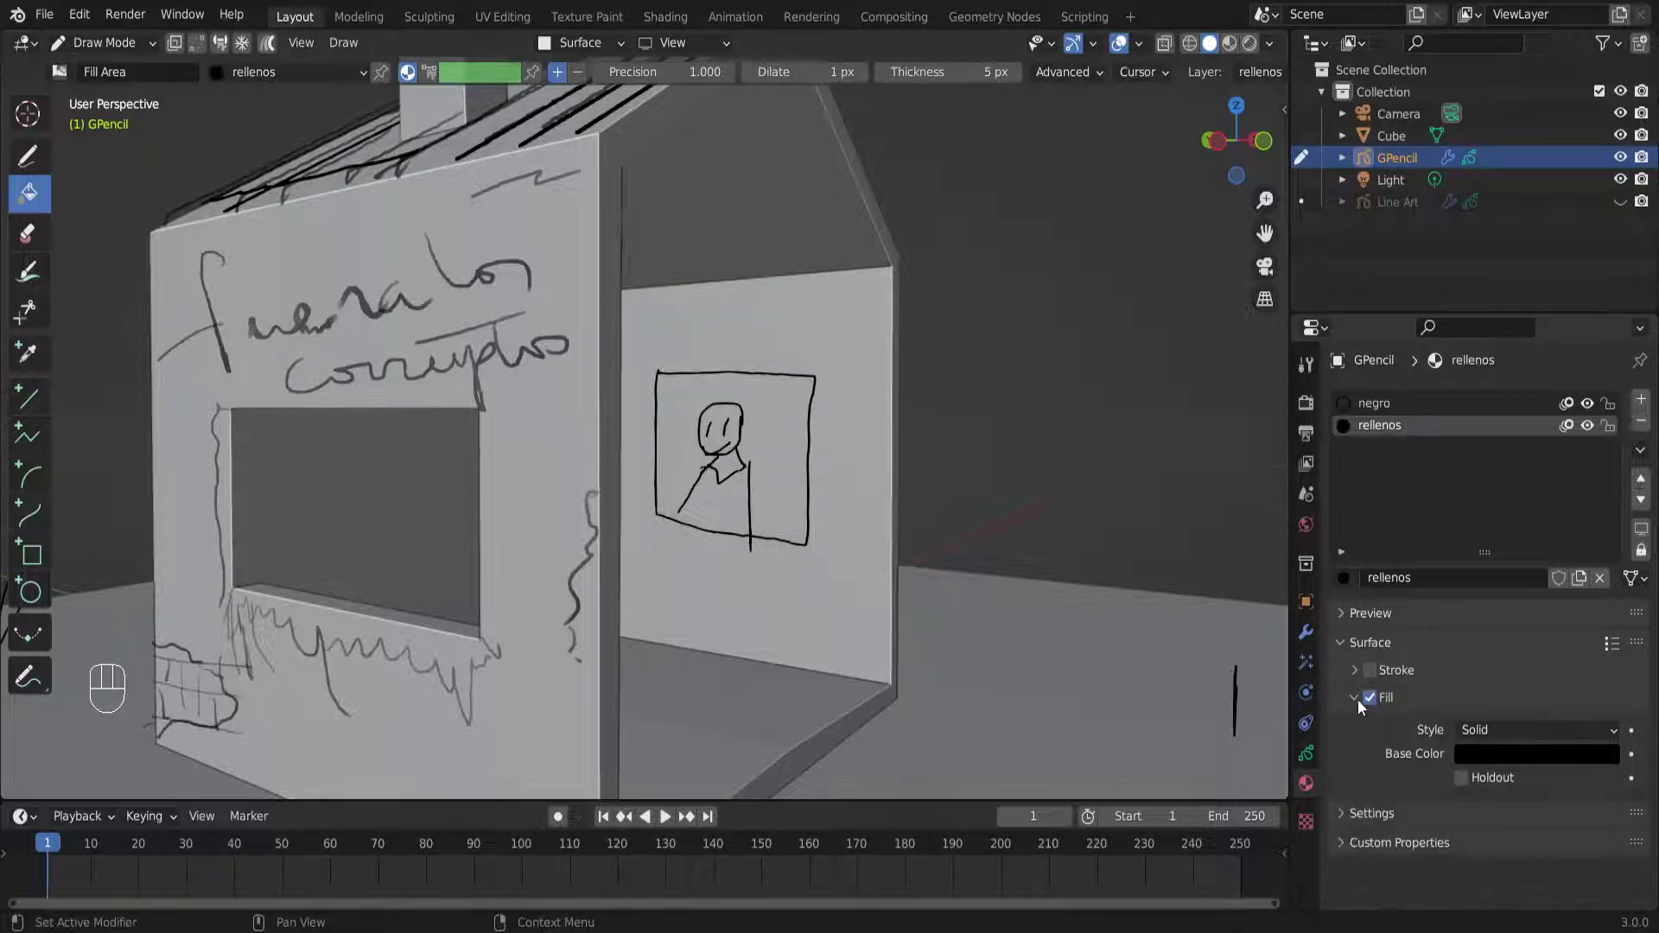
pyautogui.click(1509, 757)
pyautogui.click(1602, 503)
pyautogui.moveTo(1544, 522); pyautogui.dragTo(1553, 497)
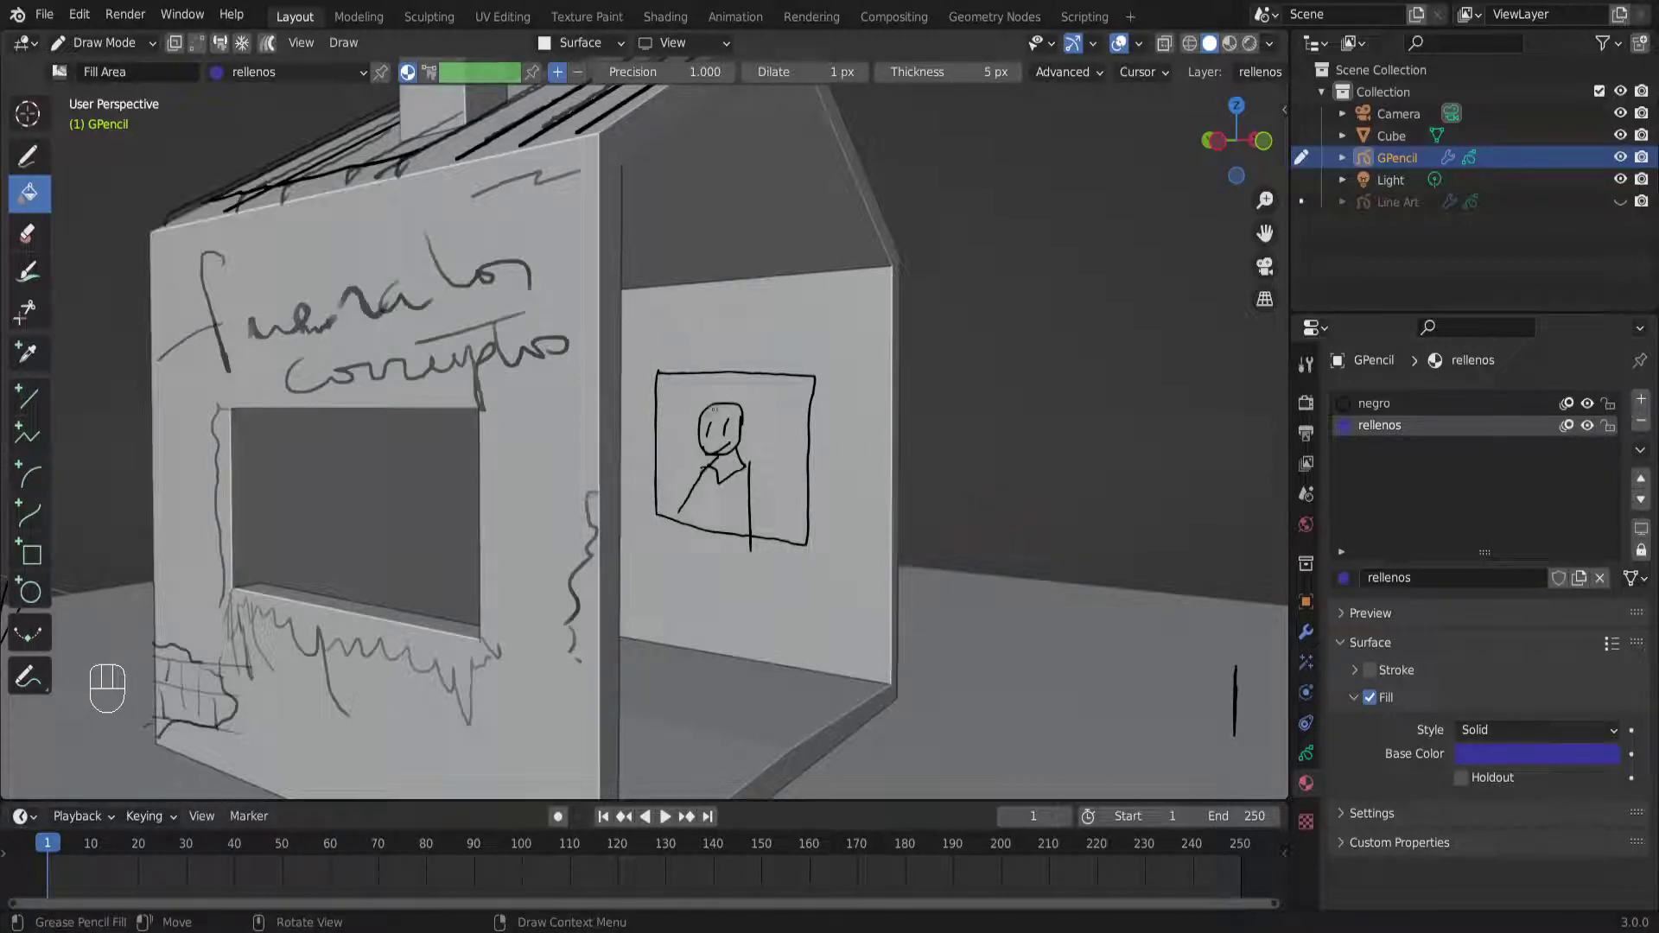
# Try to fill the framed portrait on the rellenos layer with the Fill tool
pyautogui.click(762, 396)
pyautogui.hotkey('ctrl', 'z')
pyautogui.moveTo(842, 470); pyautogui.dragTo(713, 480, button='middle')
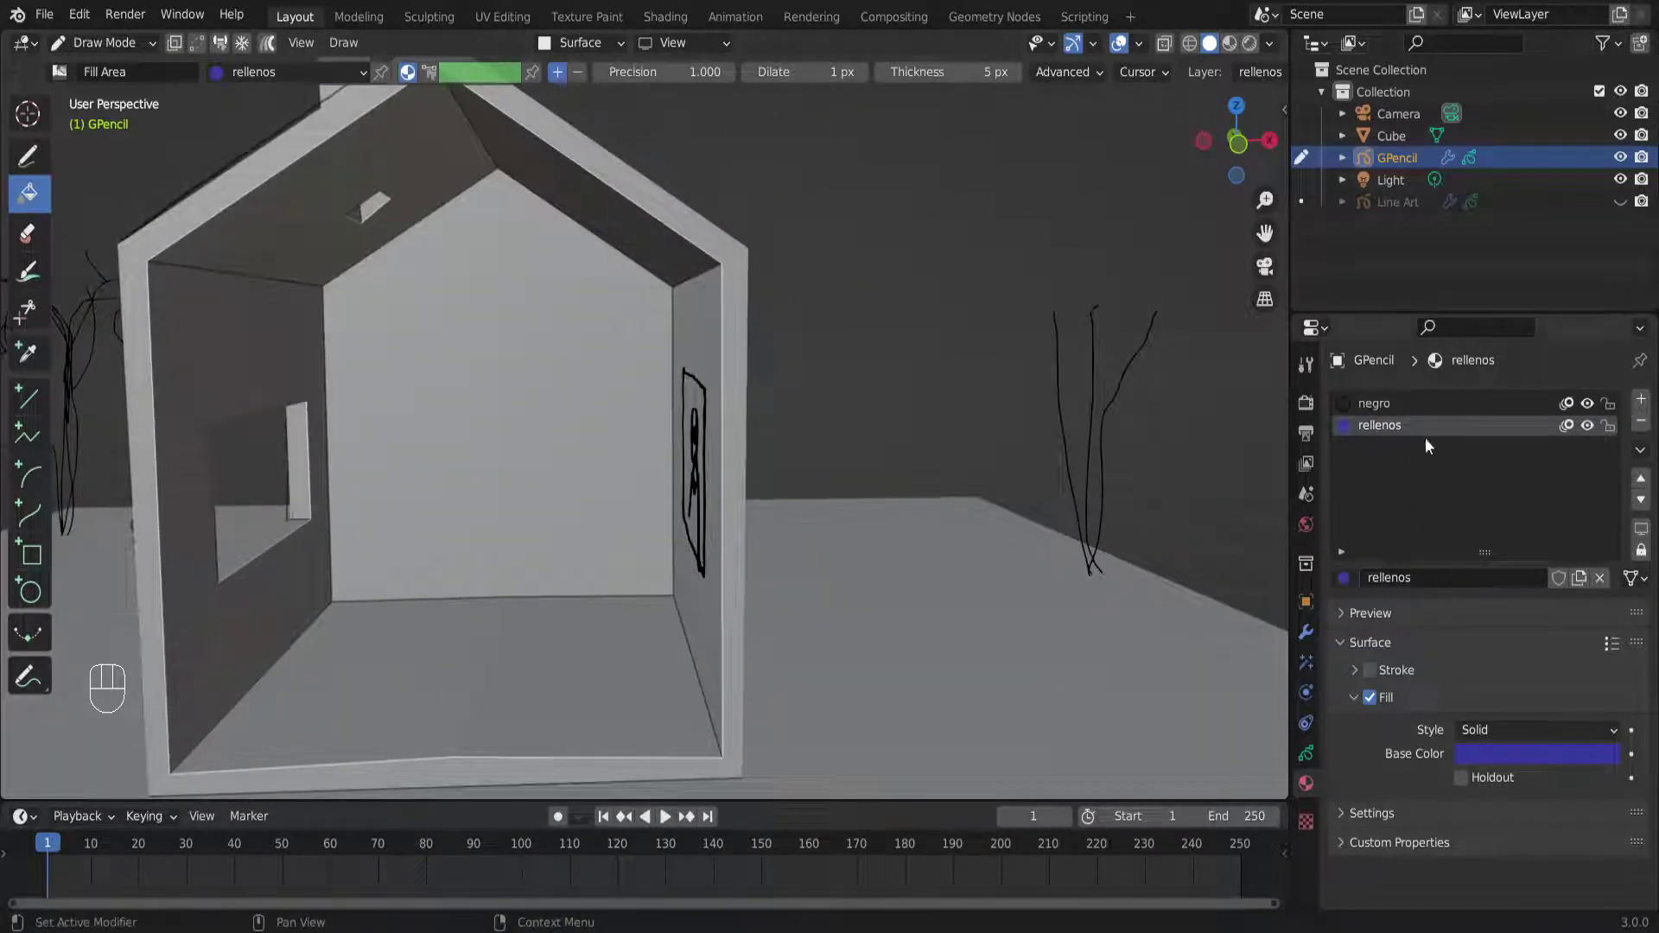
pyautogui.click(1306, 753)
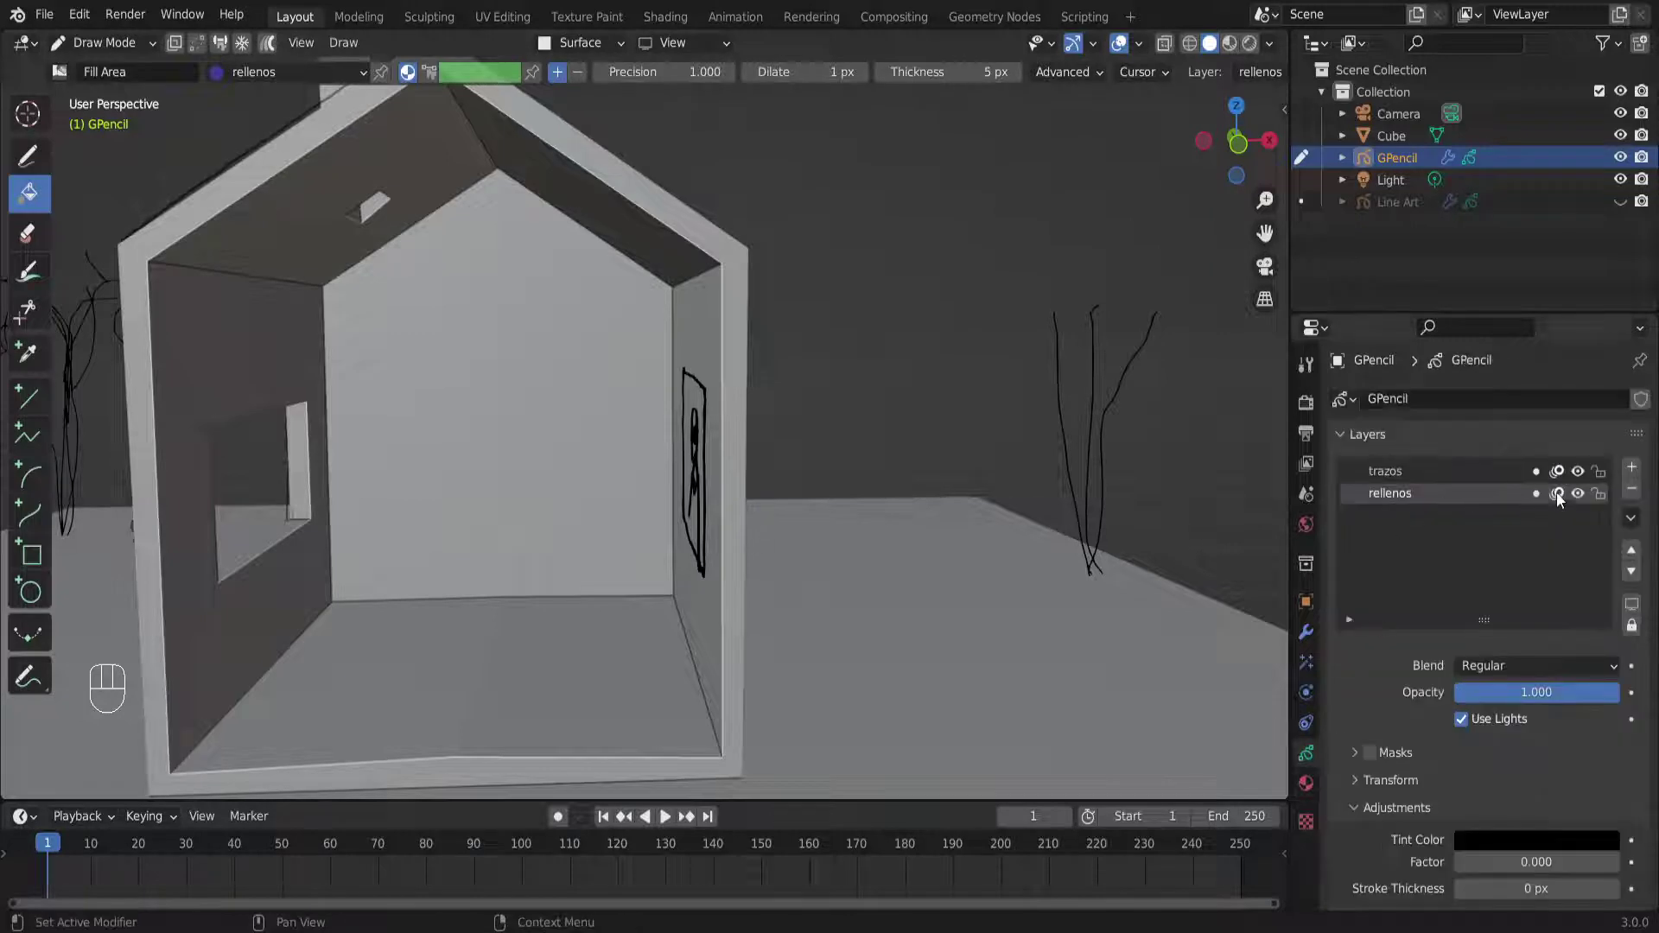
pyautogui.moveTo(281, 458); pyautogui.dragTo(377, 447, button='middle')
pyautogui.scroll(-6, 278, 329)
pyautogui.moveTo(537, 529)
pyautogui.mouseDown(button='middle')
pyautogui.moveTo(492, 583)
pyautogui.moveTo(541, 515)
pyautogui.mouseUp(button='middle')
pyautogui.scroll(4, 494, 570)
pyautogui.scroll(3, 669, 439)
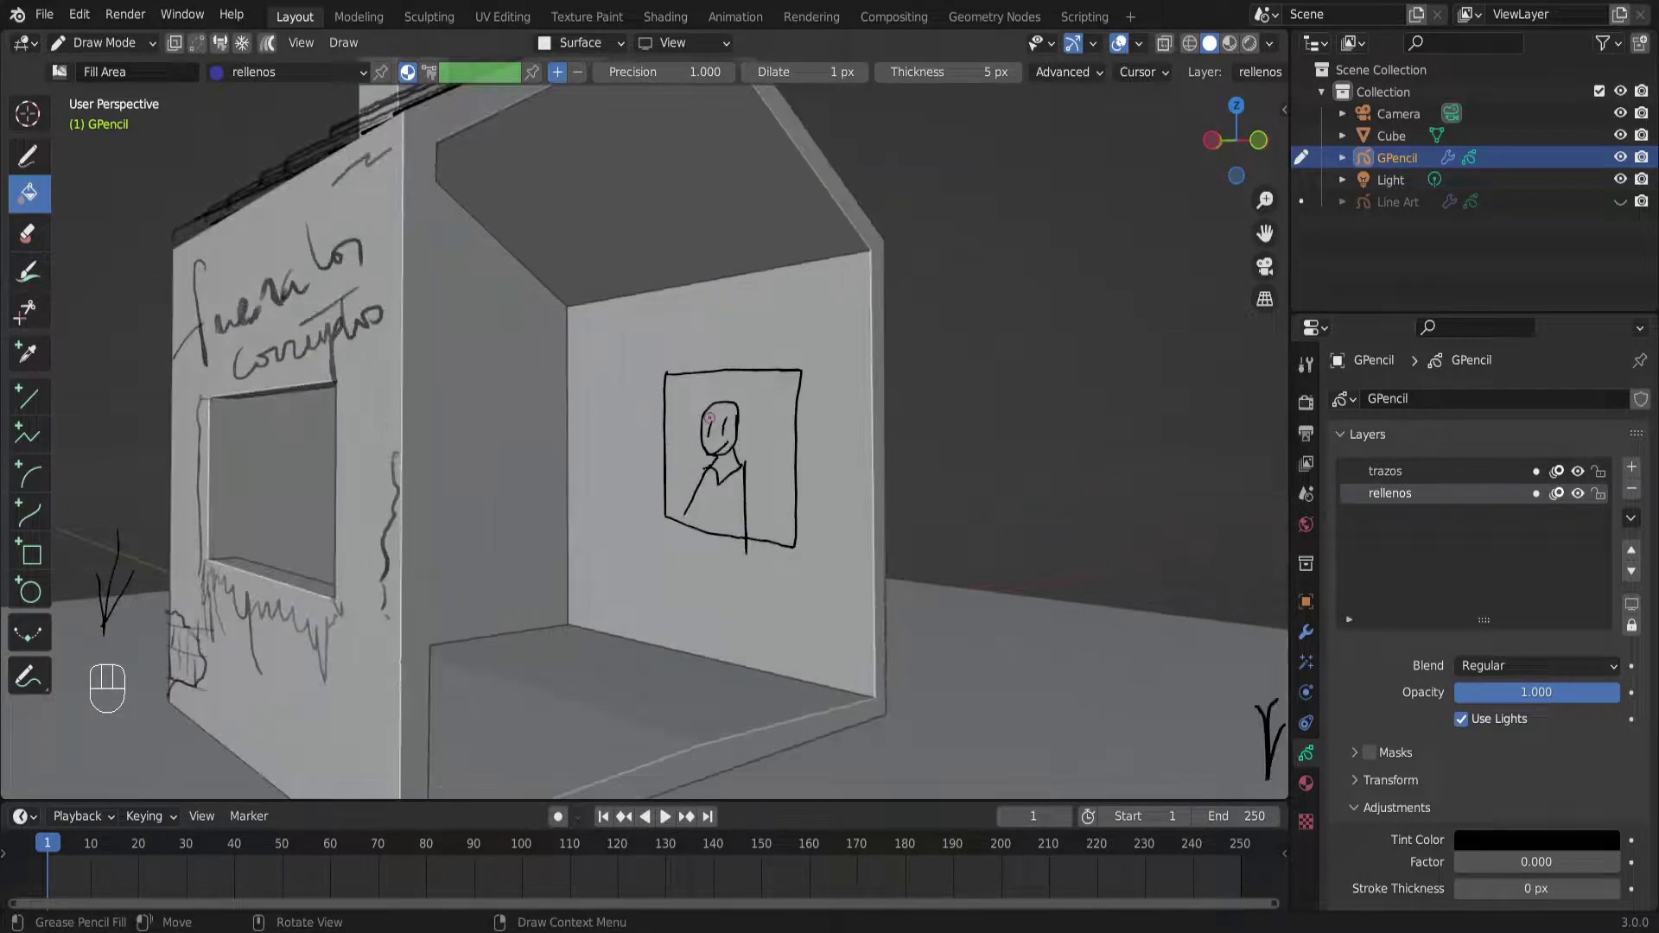
pyautogui.scroll(1, 721, 430)
pyautogui.moveTo(724, 438)
pyautogui.mouseDown(button='middle')
pyautogui.moveTo(677, 452)
pyautogui.moveTo(787, 481)
pyautogui.mouseUp(button='middle')
pyautogui.hotkey('ctrl', 'z')
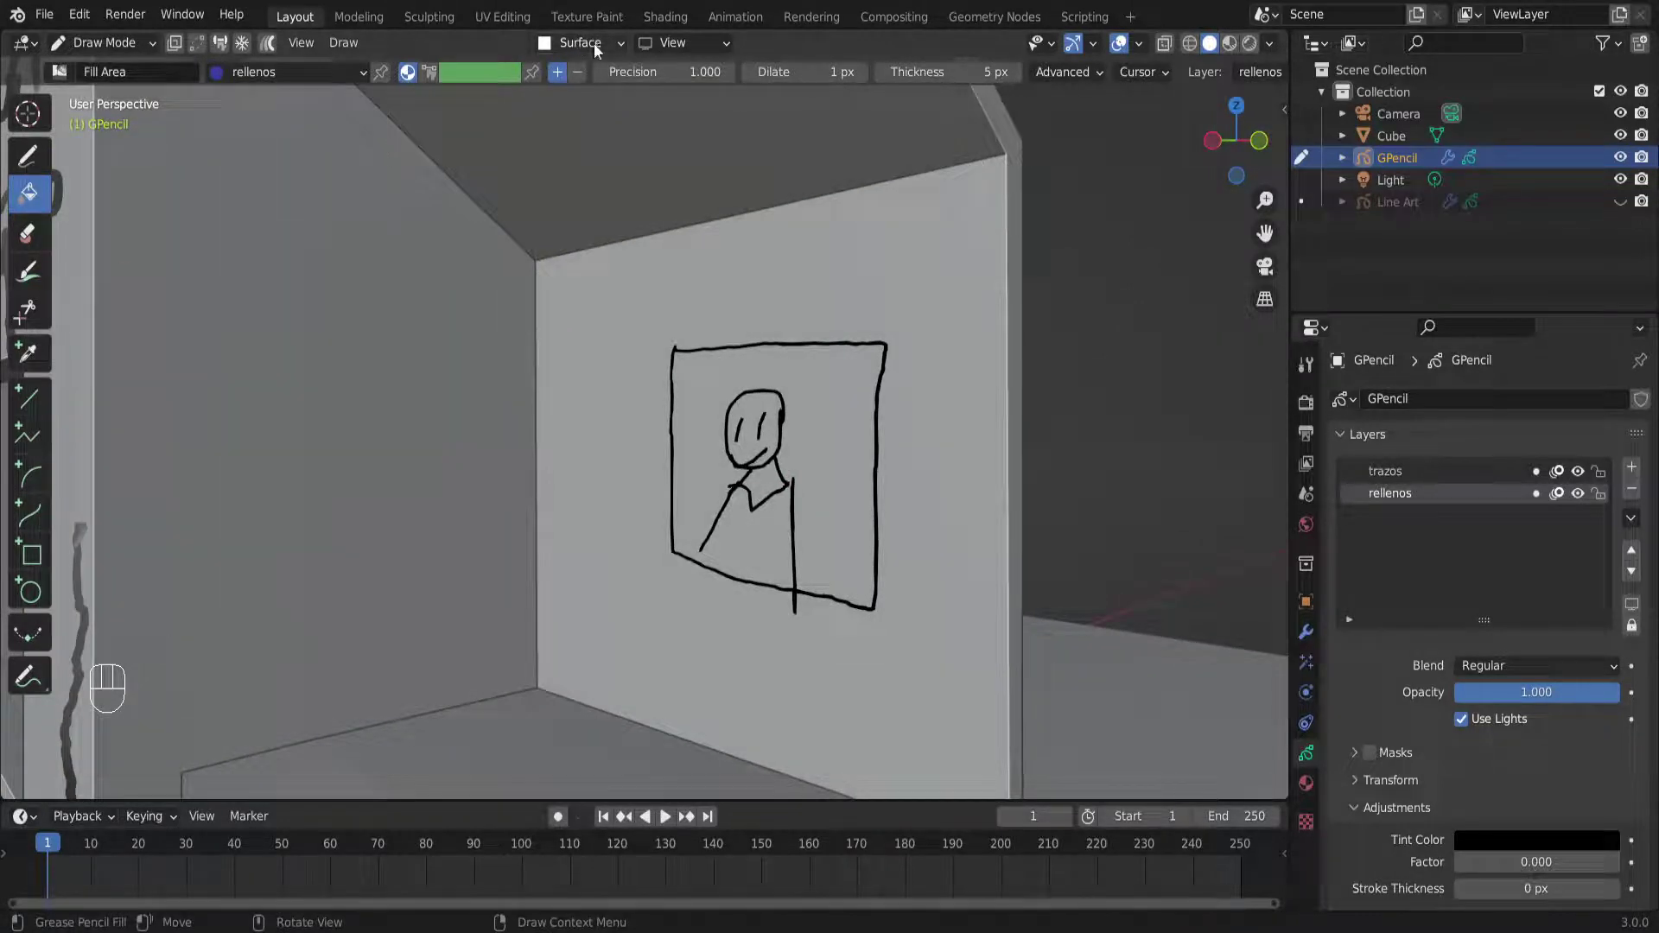
# Paint a filled blue-violet shape covering the whole picture frame with the Draw tool and the rellenos material
pyautogui.moveTo(765, 443)
pyautogui.mouseDown(button='middle')
pyautogui.moveTo(807, 447)
pyautogui.moveTo(684, 451)
pyautogui.mouseUp(button='middle')
pyautogui.moveTo(684, 451); pyautogui.dragTo(622, 477, button='middle')
pyautogui.scroll(6, 634, 416)
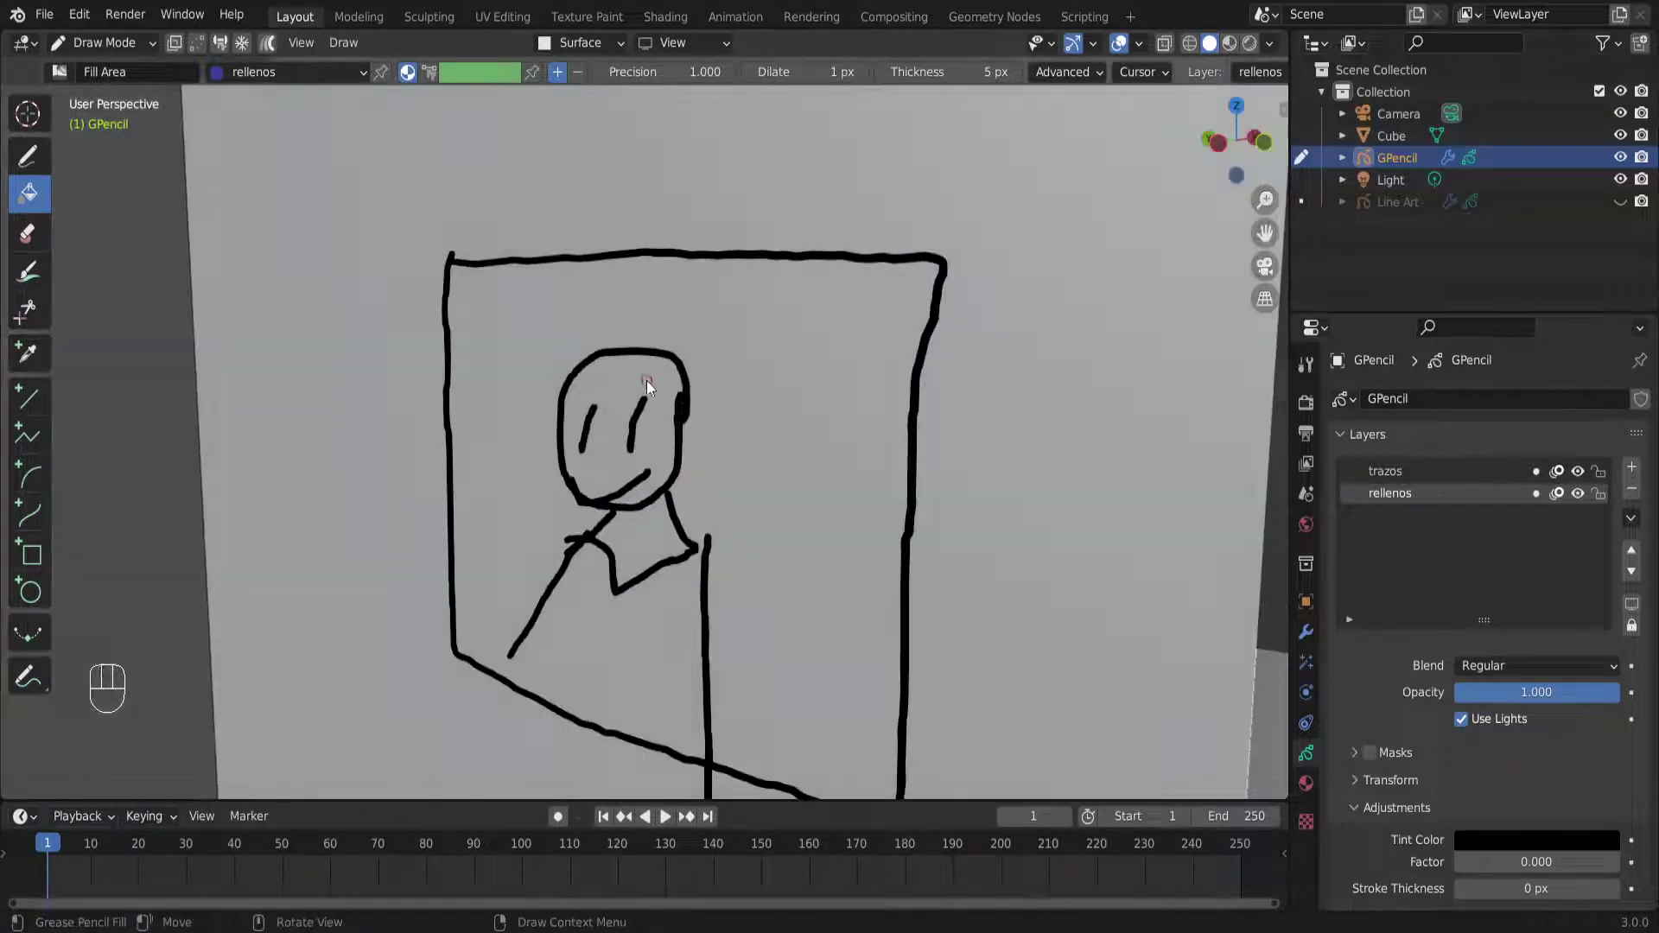
pyautogui.click(27, 158)
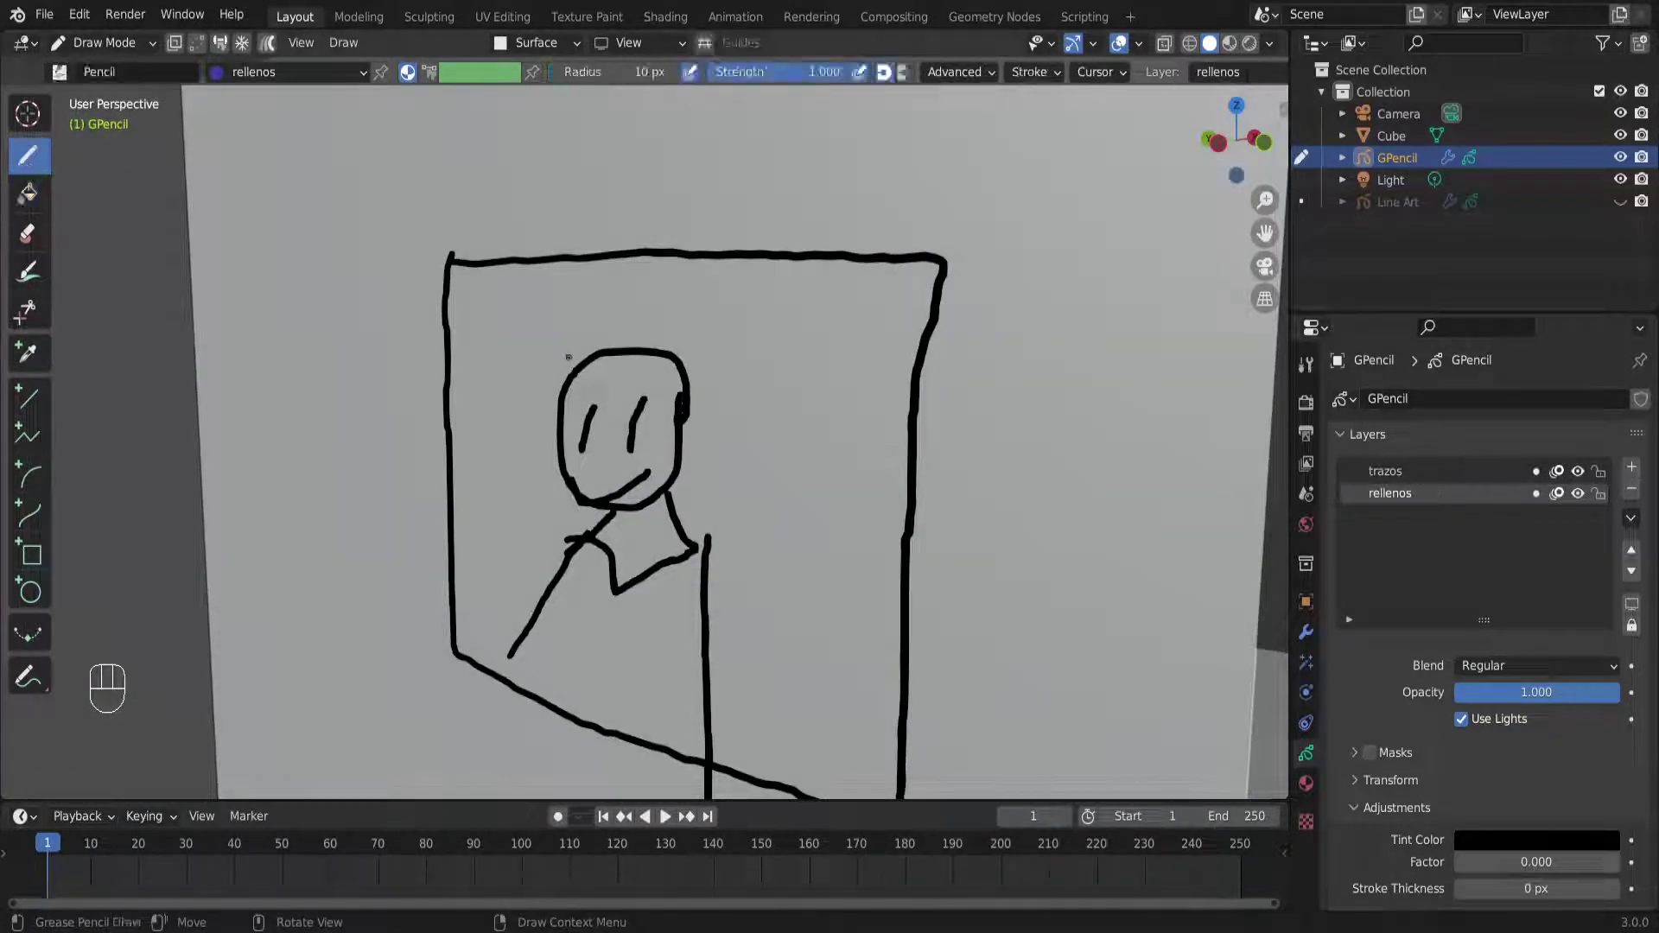
pyautogui.moveTo(585, 358)
pyautogui.mouseDown()
pyautogui.moveTo(570, 496)
pyautogui.moveTo(691, 371)
pyautogui.moveTo(596, 484)
pyautogui.mouseUp()
pyautogui.moveTo(596, 484)
pyautogui.mouseDown(button='middle')
pyautogui.moveTo(514, 517)
pyautogui.moveTo(482, 507)
pyautogui.moveTo(540, 331)
pyautogui.mouseUp(button='middle')
pyautogui.hotkey('ctrl', 'z')
pyautogui.moveTo(458, 298)
pyautogui.mouseDown()
pyautogui.moveTo(446, 587)
pyautogui.moveTo(481, 652)
pyautogui.moveTo(868, 728)
pyautogui.moveTo(881, 415)
pyautogui.moveTo(912, 266)
pyautogui.moveTo(518, 292)
pyautogui.mouseUp()
# Examine the filled picture from the side and from outside the house to check how the fill lies on the wall
pyautogui.moveTo(527, 484)
pyautogui.mouseDown(button='middle')
pyautogui.moveTo(333, 485)
pyautogui.moveTo(419, 505)
pyautogui.mouseUp(button='middle')
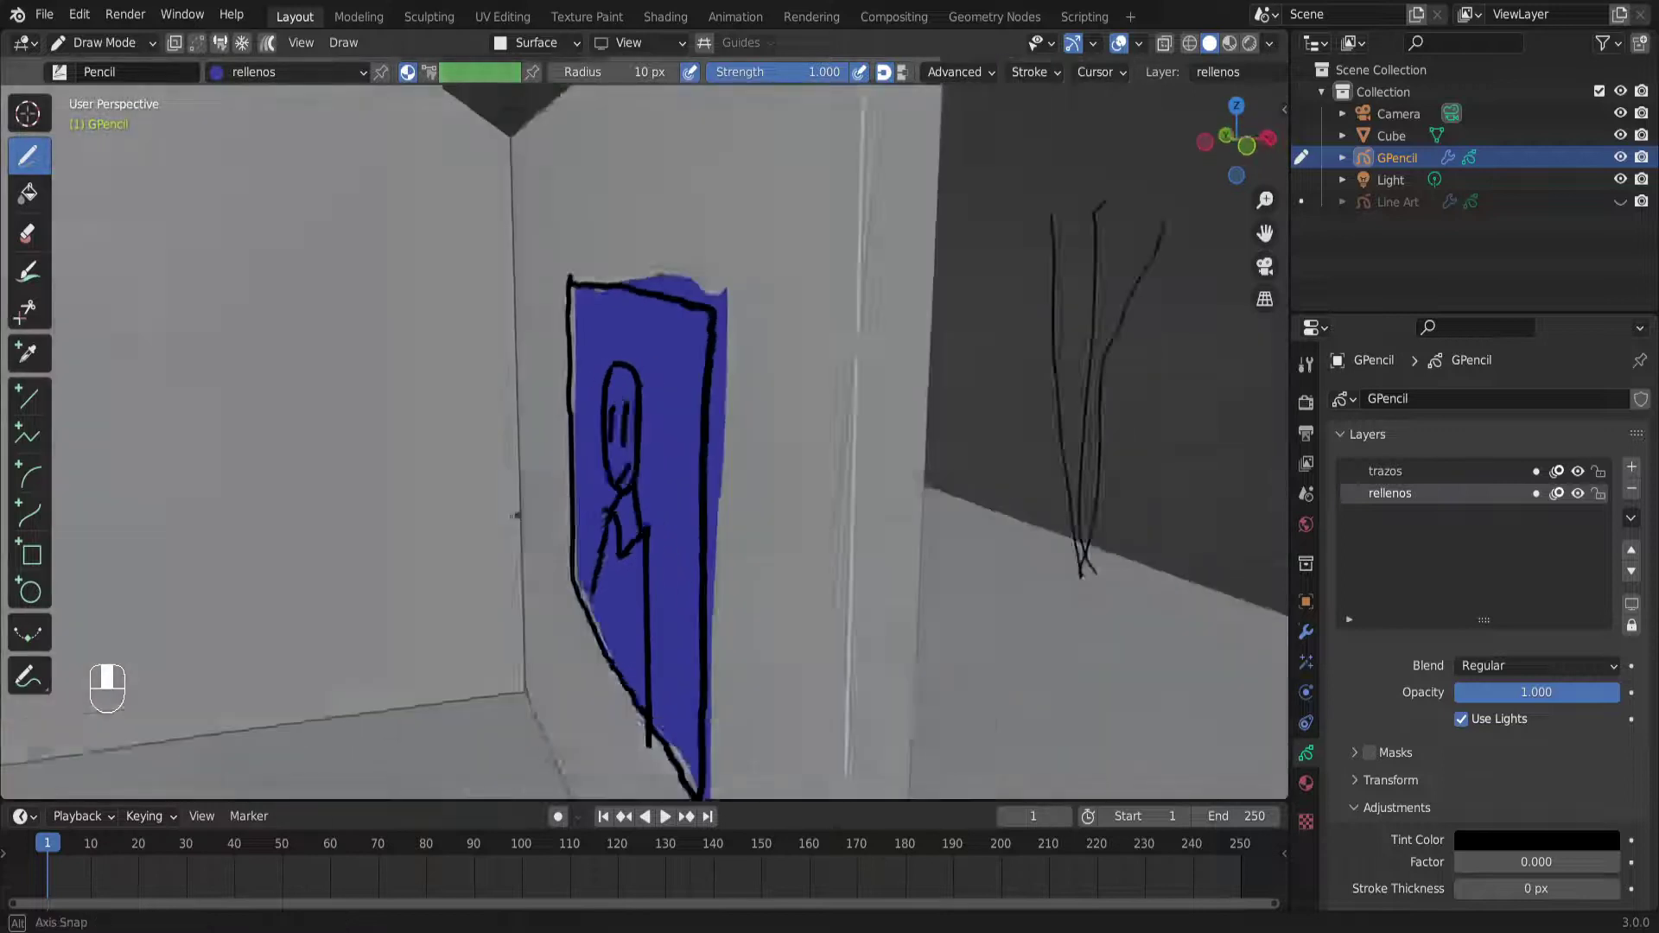
pyautogui.moveTo(419, 505); pyautogui.dragTo(506, 549, button='middle')
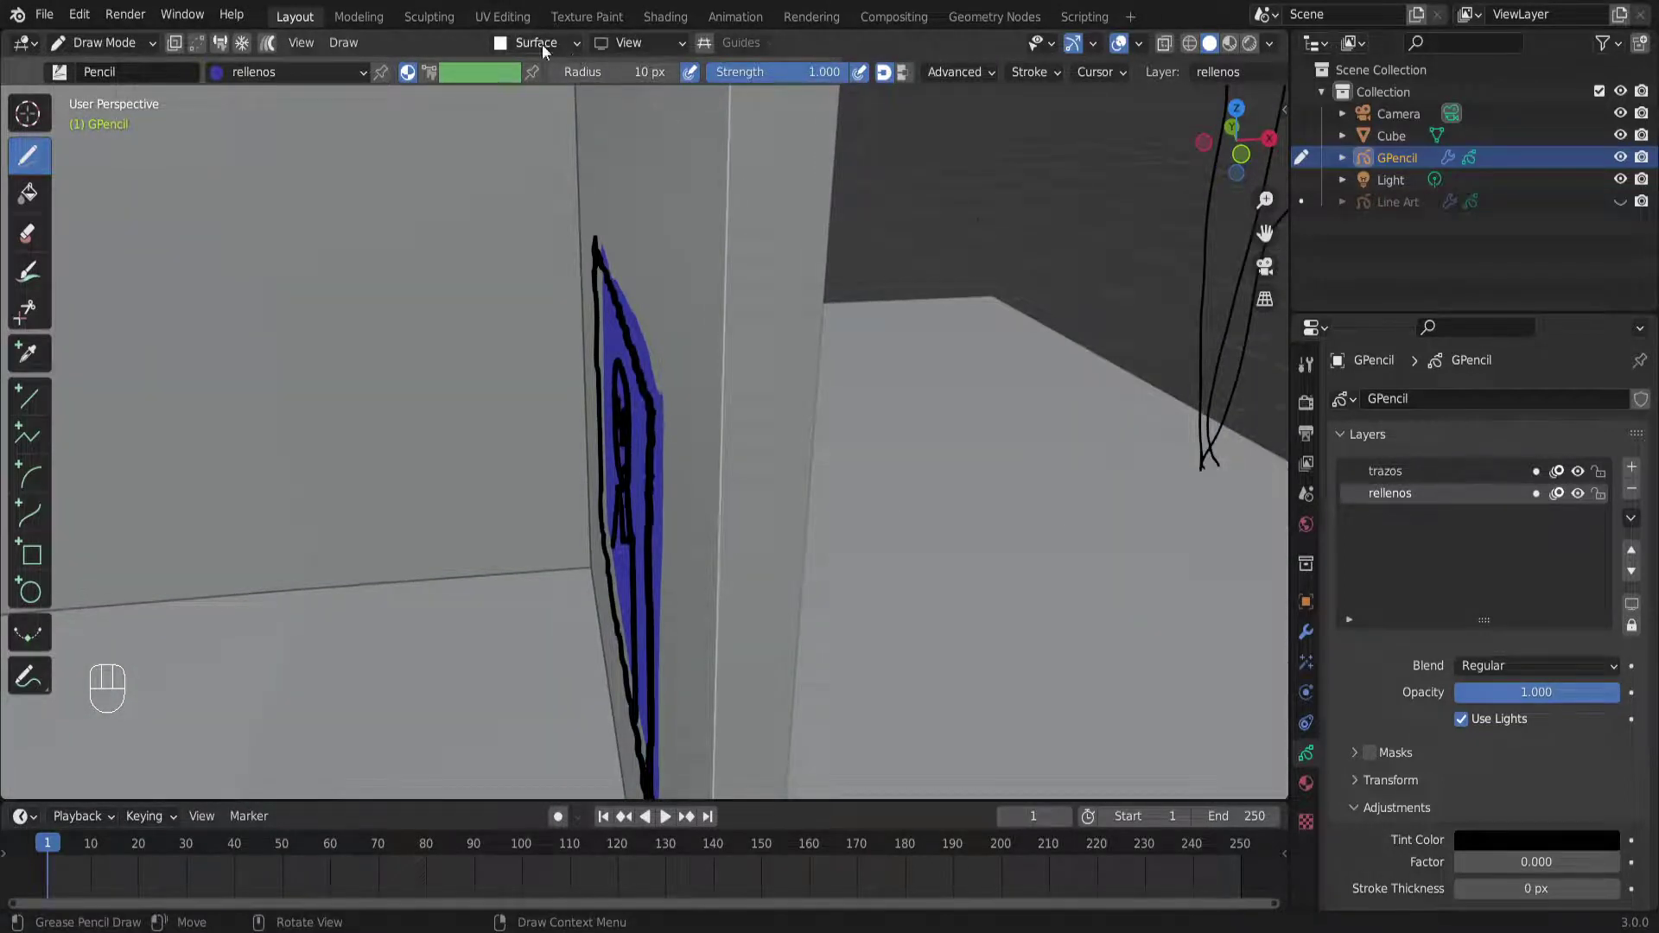
pyautogui.scroll(-5, 467, 645)
pyautogui.moveTo(467, 644)
pyautogui.keyDown('shift'); pyautogui.mouseDown(button='middle')
pyautogui.moveTo(533, 659)
pyautogui.moveTo(714, 578)
pyautogui.moveTo(569, 513)
pyautogui.mouseUp(button='middle'); pyautogui.keyUp('shift')
pyautogui.scroll(-3, 641, 553)
pyautogui.scroll(4, 604, 397)
pyautogui.keyDown('shift'); pyautogui.moveTo(604, 396); pyautogui.dragTo(868, 480, button='middle'); pyautogui.keyUp('shift')
pyautogui.scroll(-3, 581, 556)
pyautogui.moveTo(575, 527); pyautogui.dragTo(524, 517, button='middle')
pyautogui.scroll(2, 520, 472)
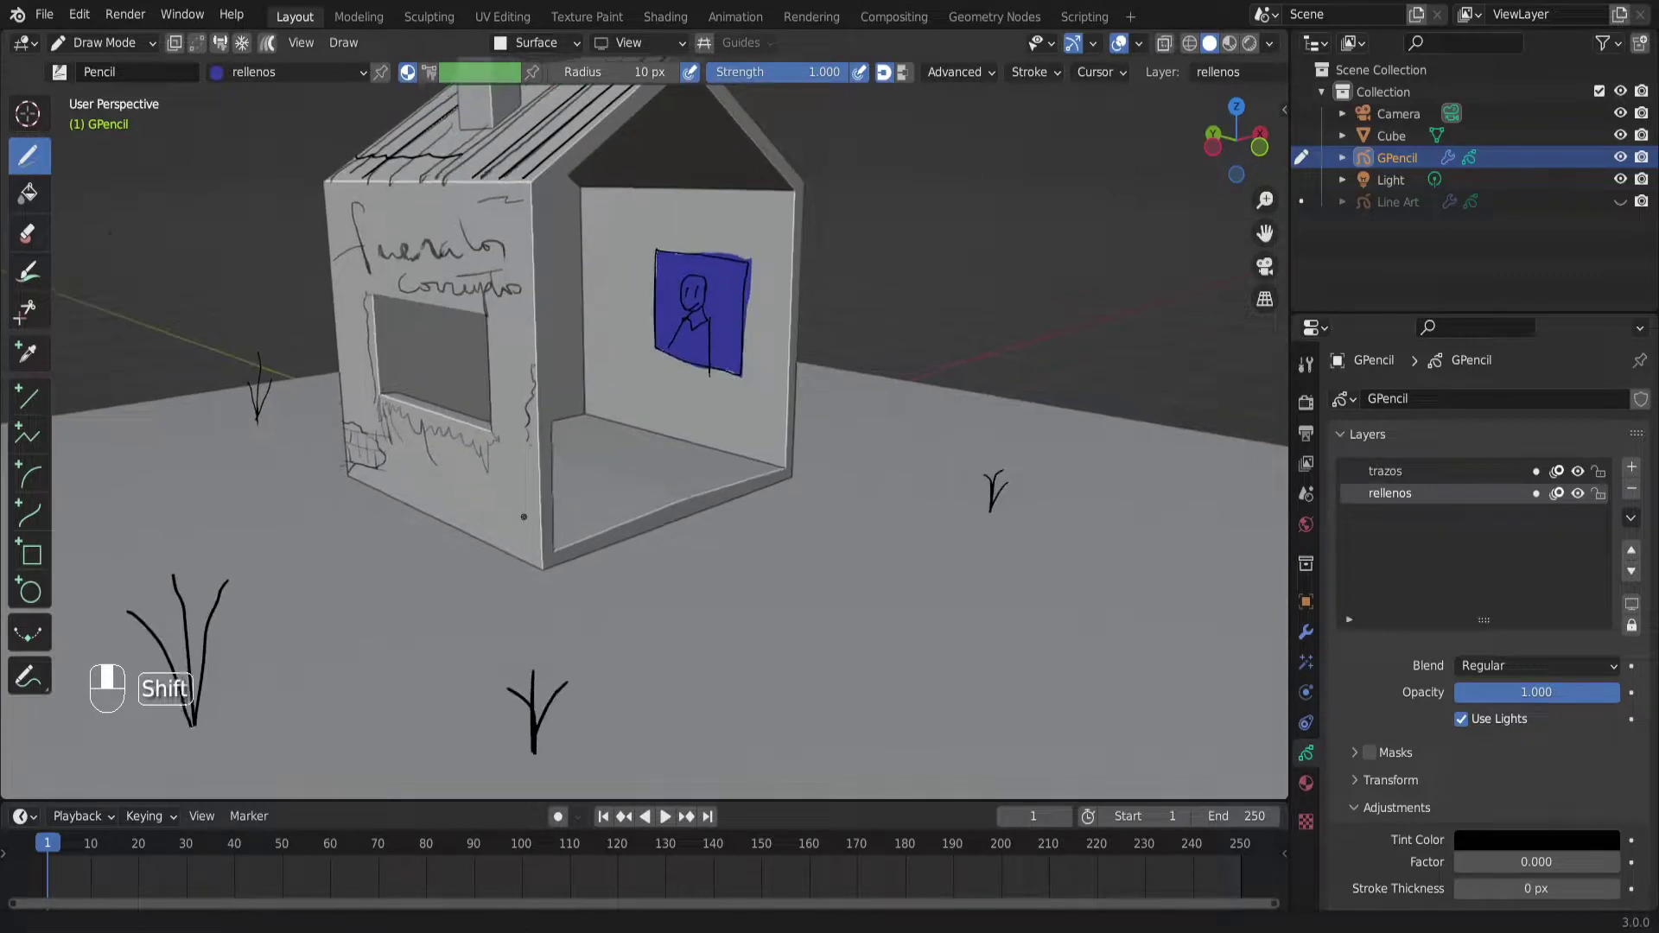
pyautogui.click(137, 73)
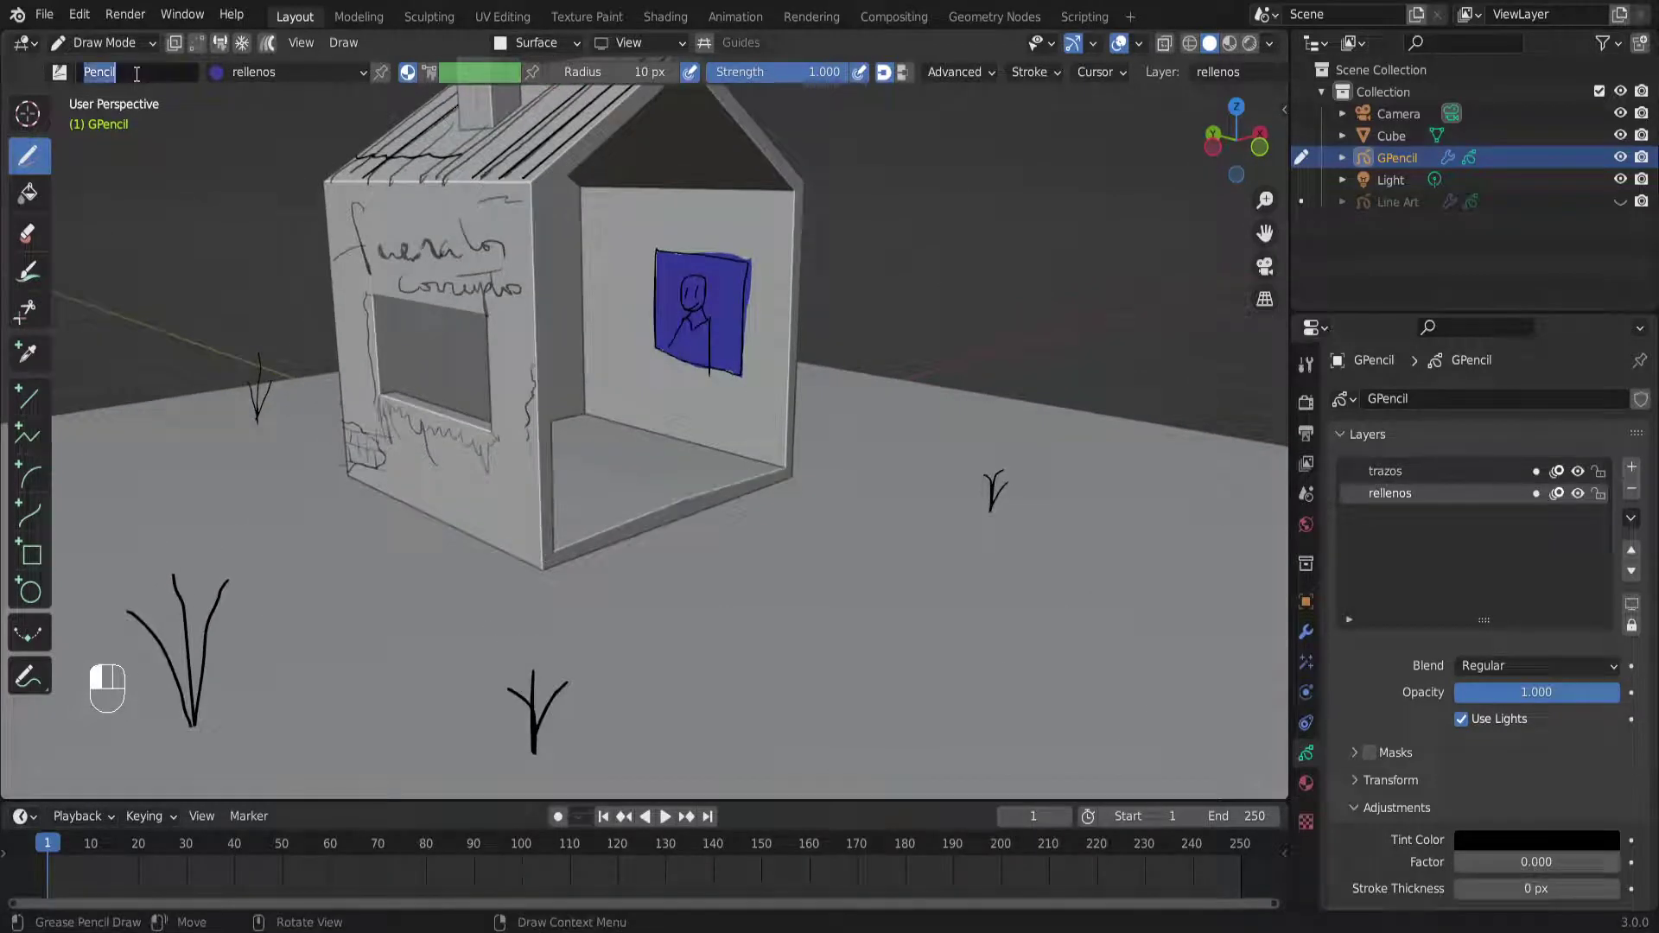
pyautogui.click(39, 223)
pyautogui.click(31, 233)
pyautogui.scroll(3, 815, 352)
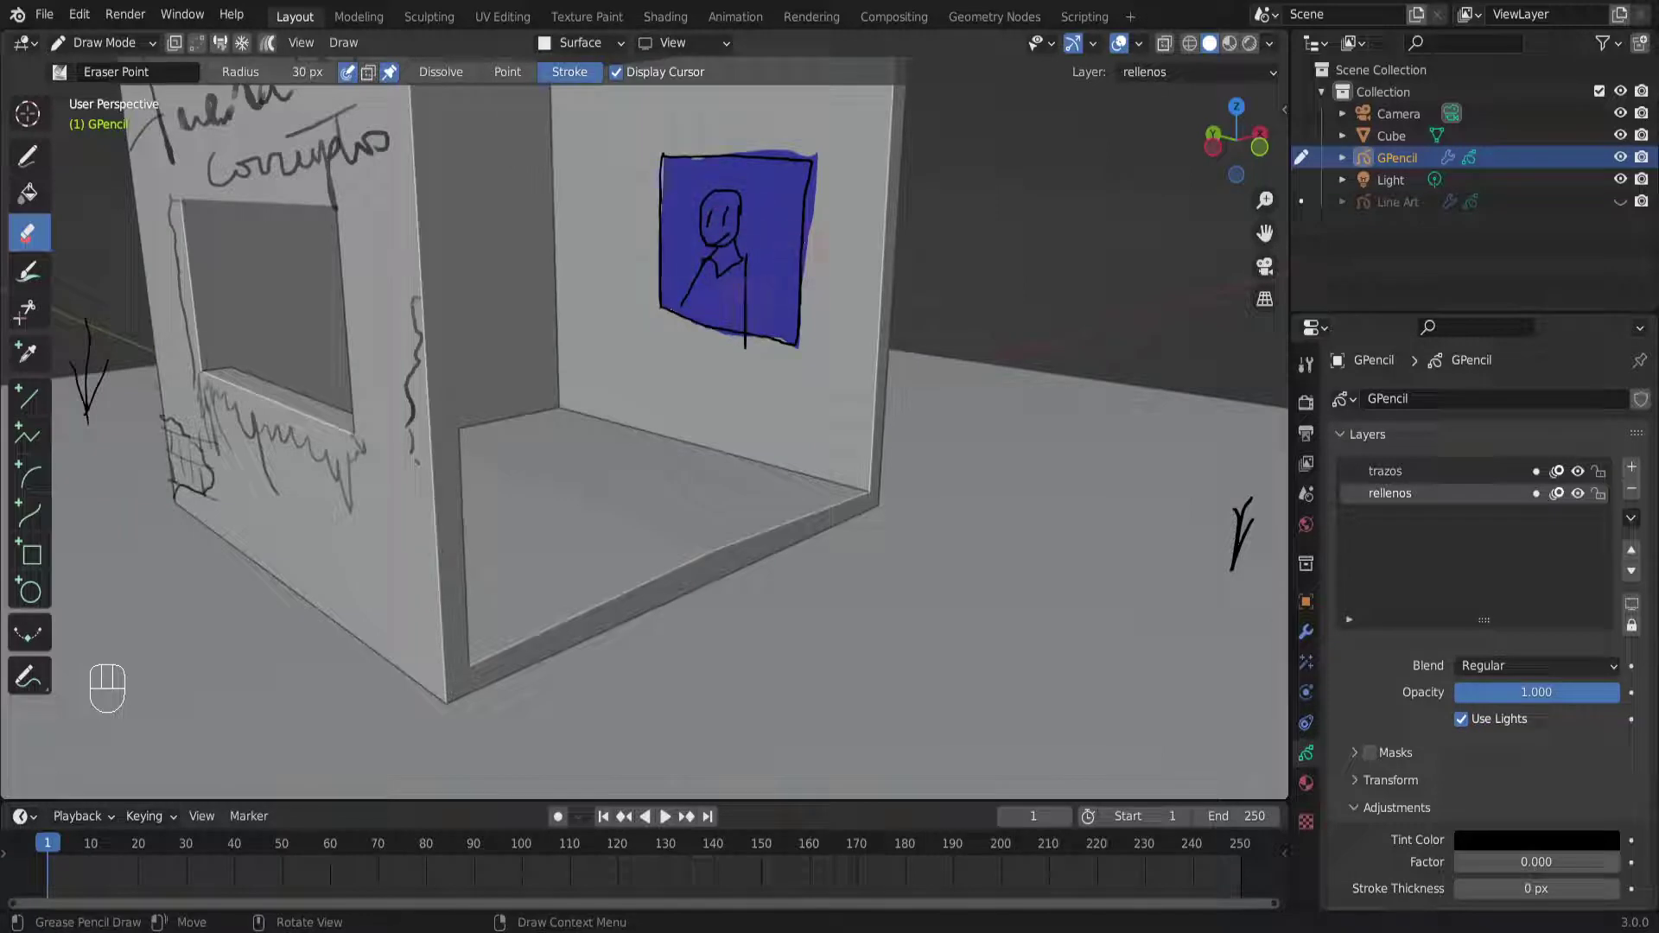
pyautogui.click(27, 156)
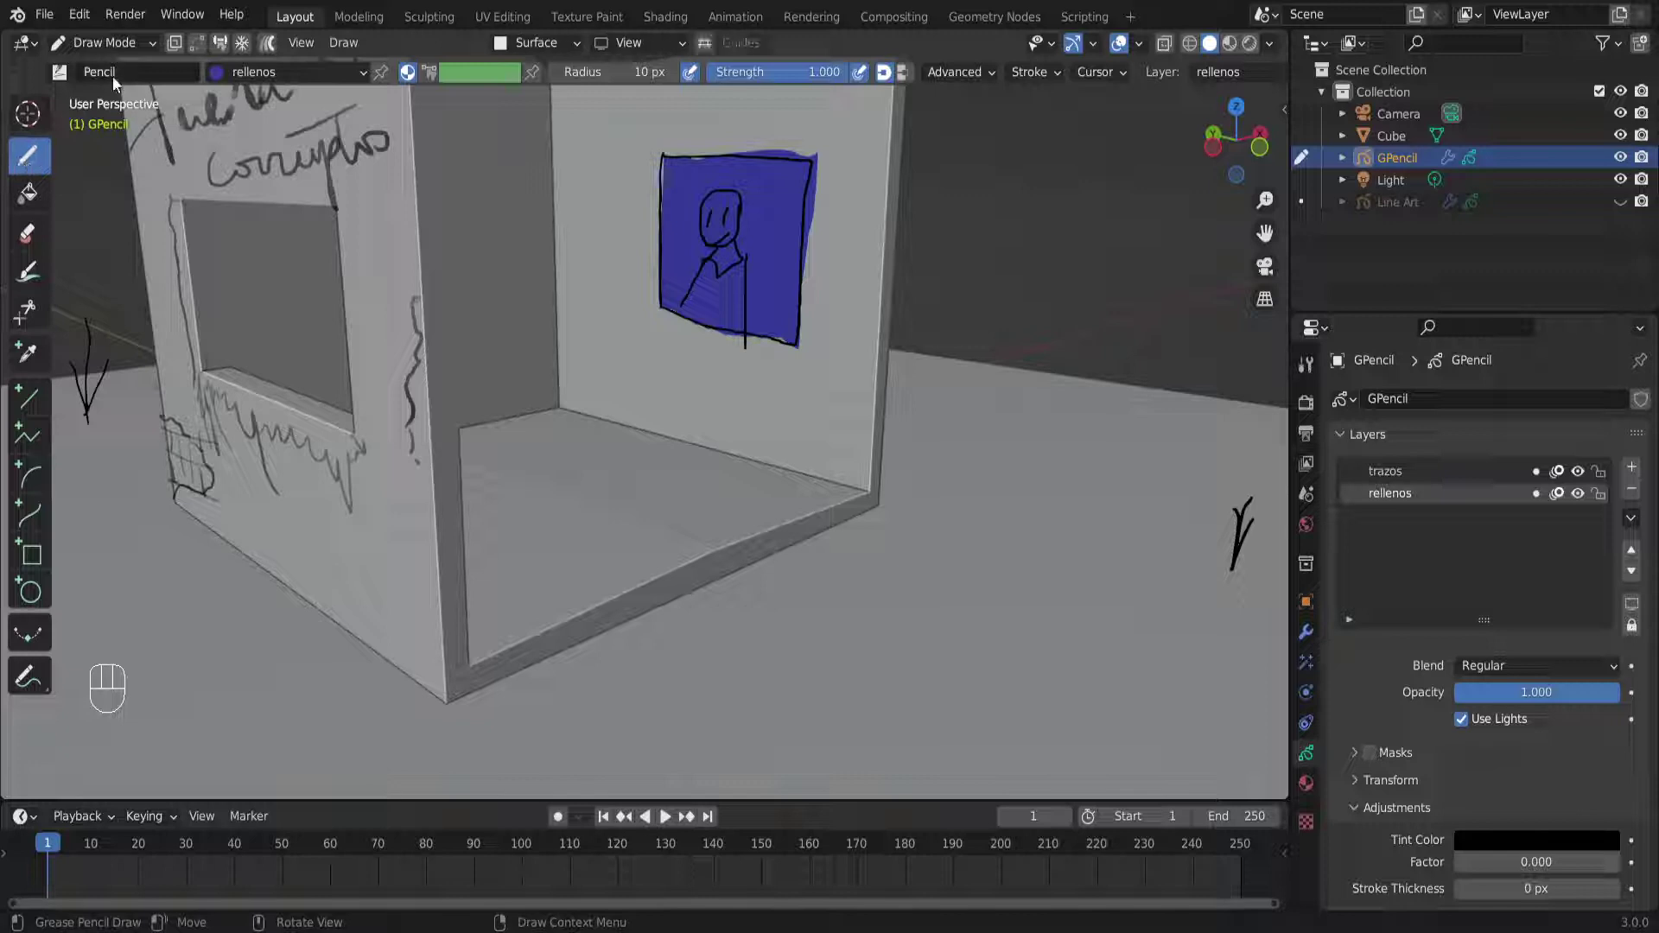
# Add a Grease Pencil layer named pinceladas between the trazos and rellenos layers
pyautogui.scroll(-2, 518, 364)
pyautogui.keyDown('shift'); pyautogui.moveTo(519, 364); pyautogui.dragTo(641, 427, button='middle'); pyautogui.keyUp('shift')
pyautogui.scroll(2, 642, 428)
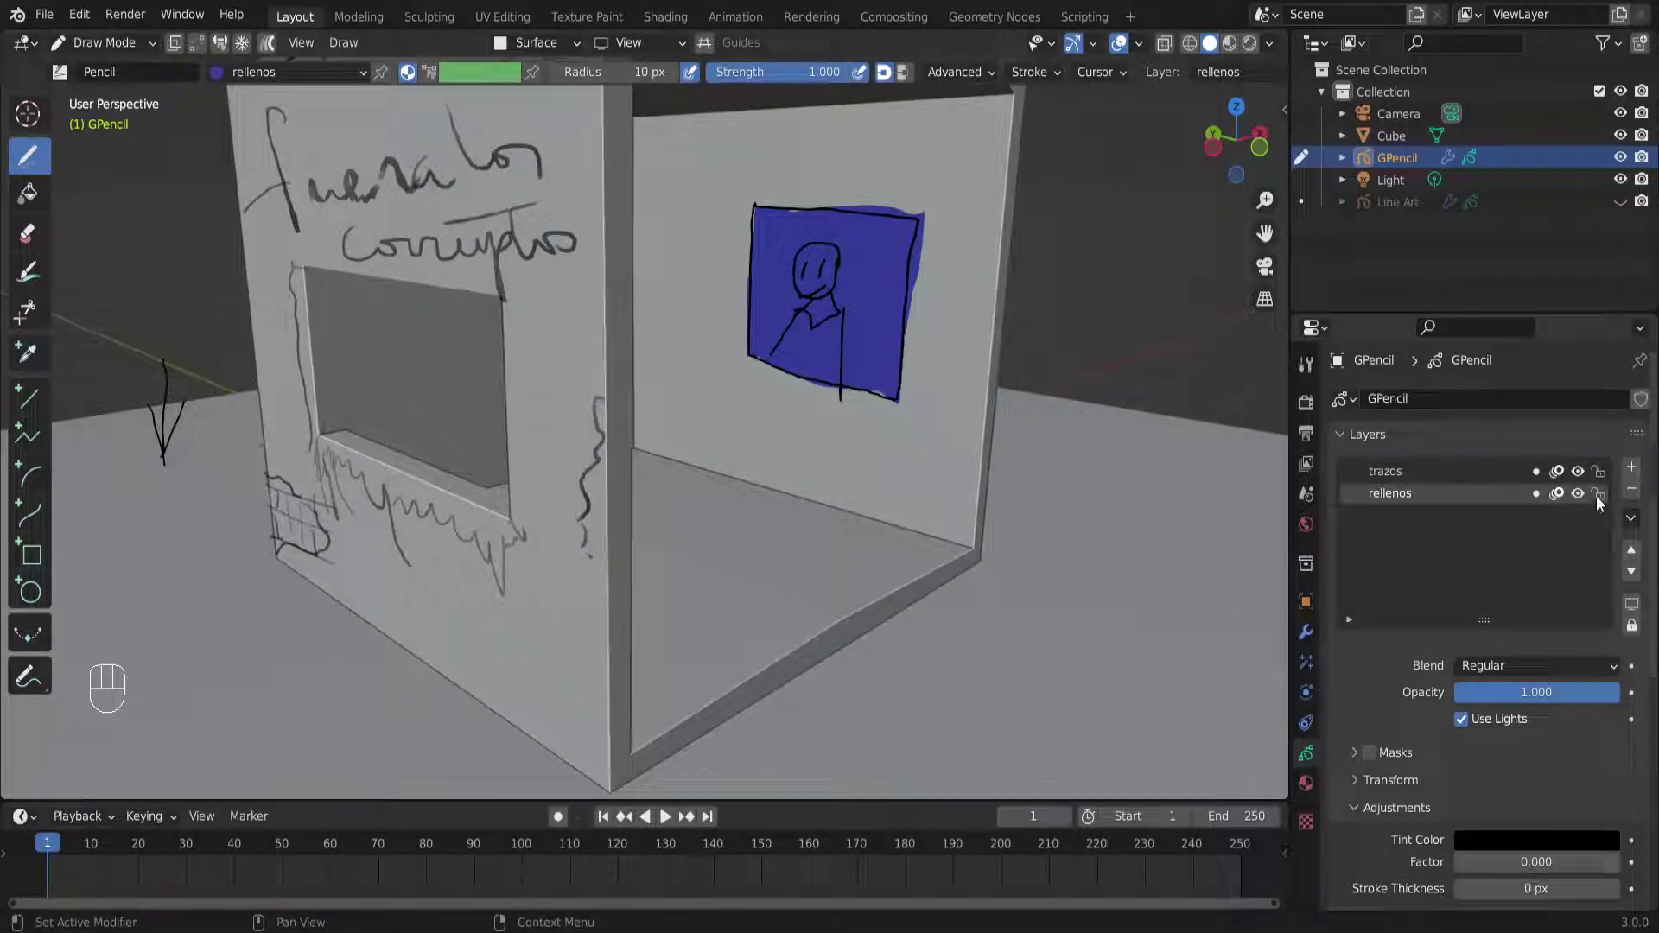
pyautogui.click(1632, 467)
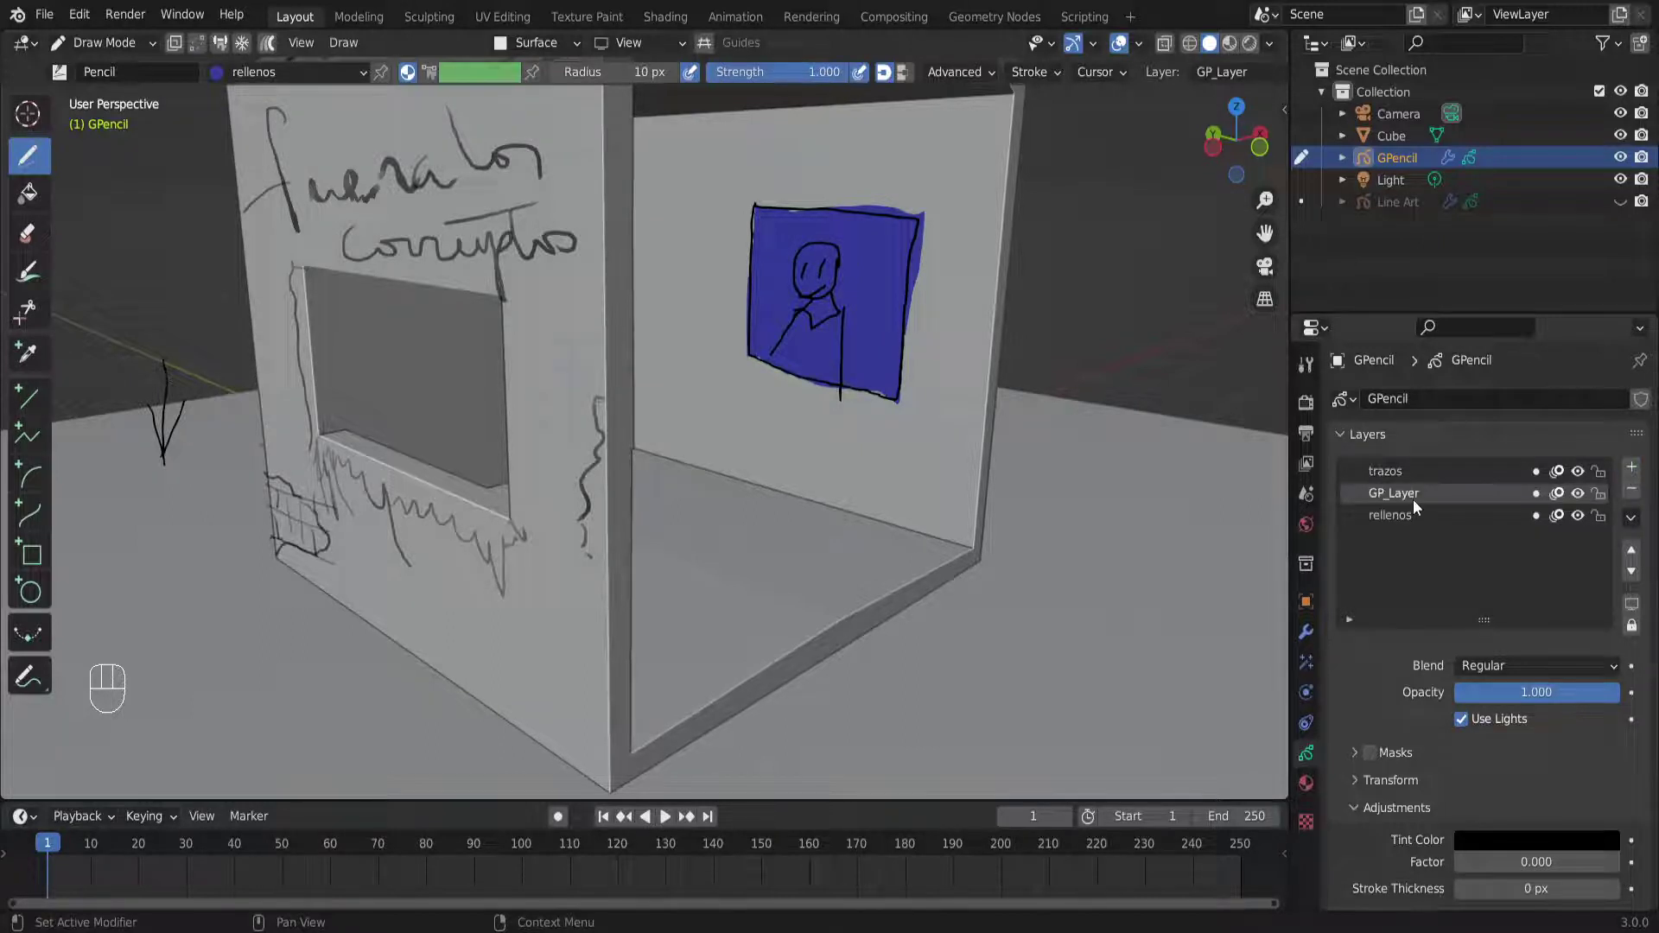
pyautogui.doubleClick(1410, 494)
pyautogui.write('pinceladas')
pyautogui.press('Return')
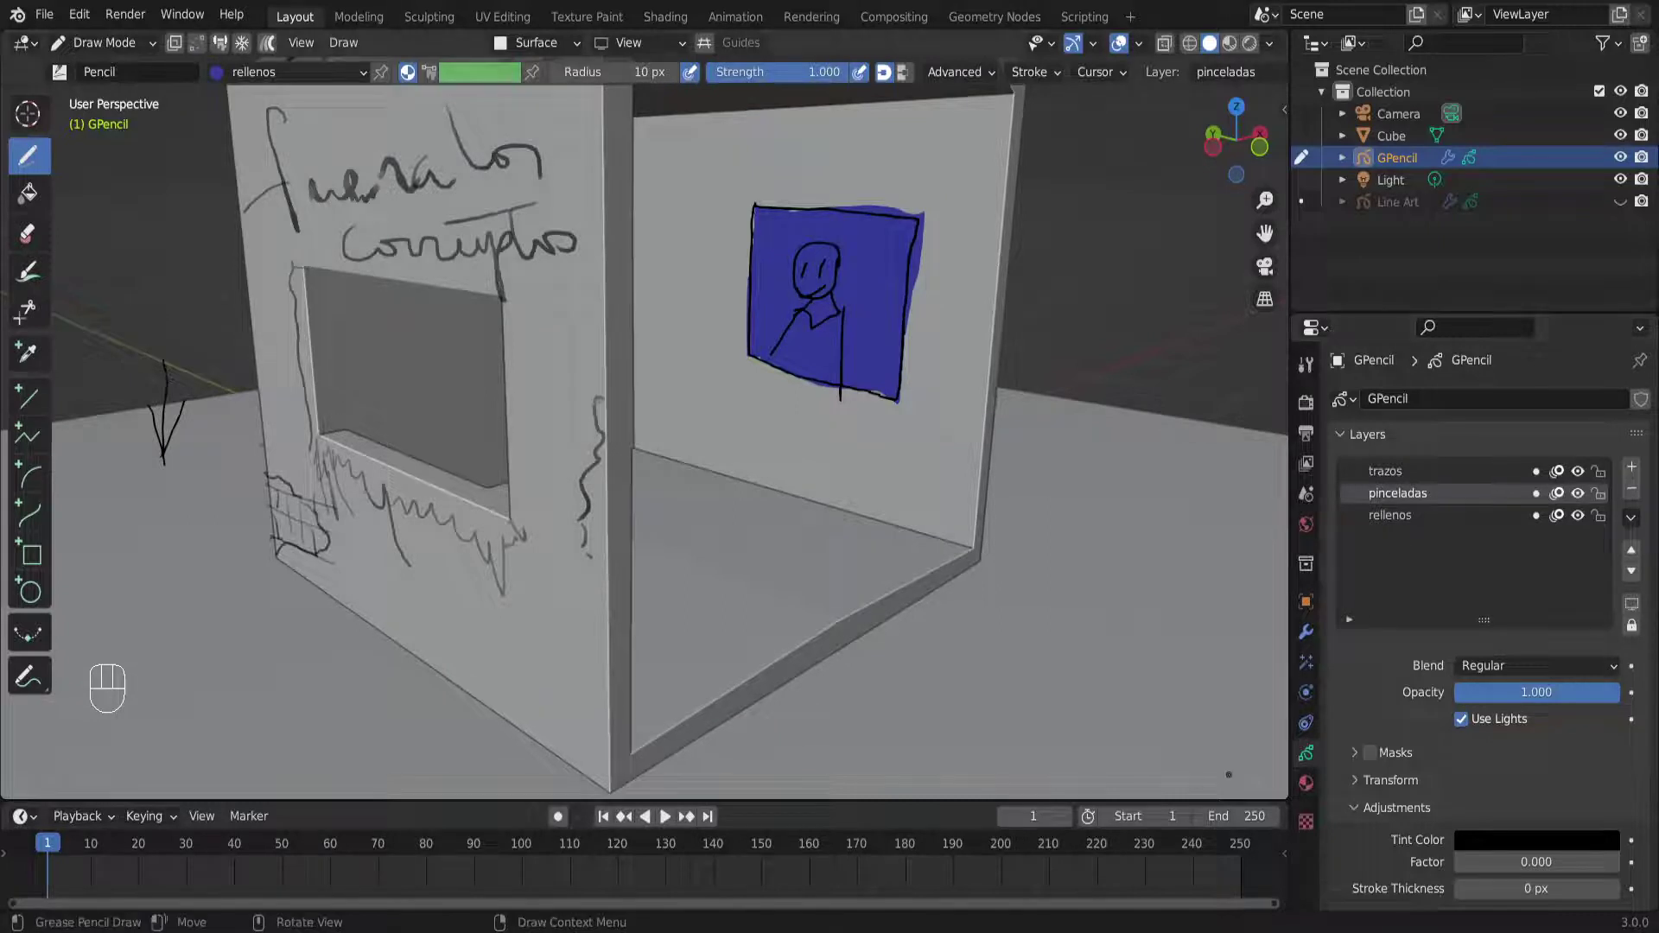
# Create a third Grease Pencil material slot with a new material named borchazo
pyautogui.click(1306, 784)
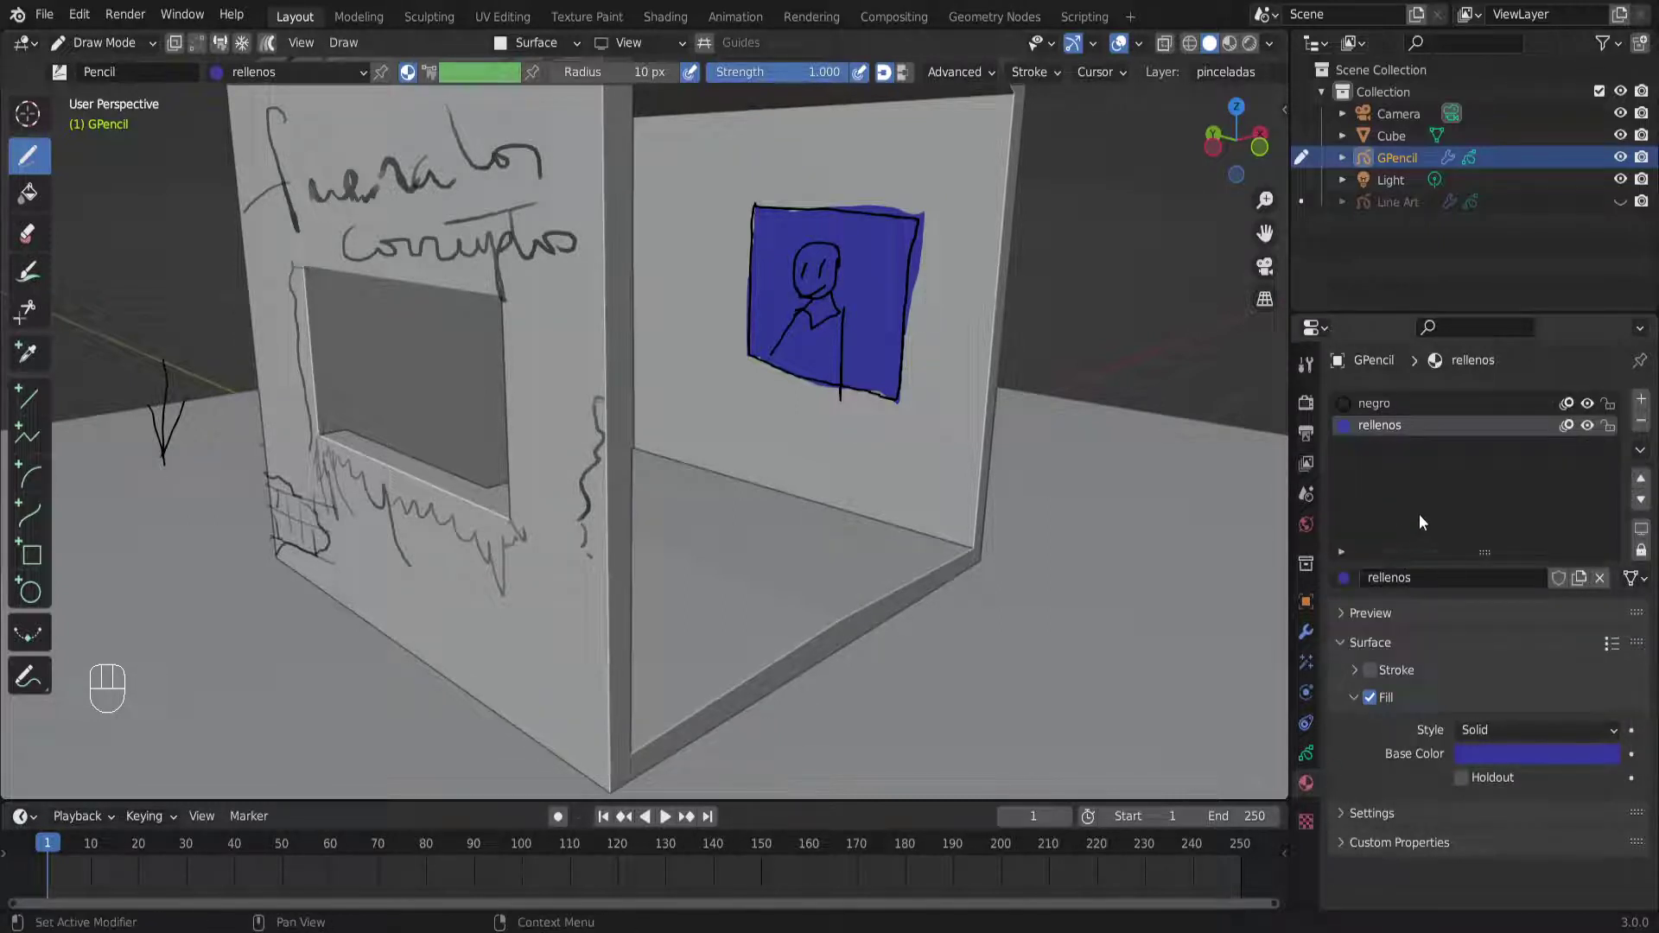
pyautogui.click(1641, 400)
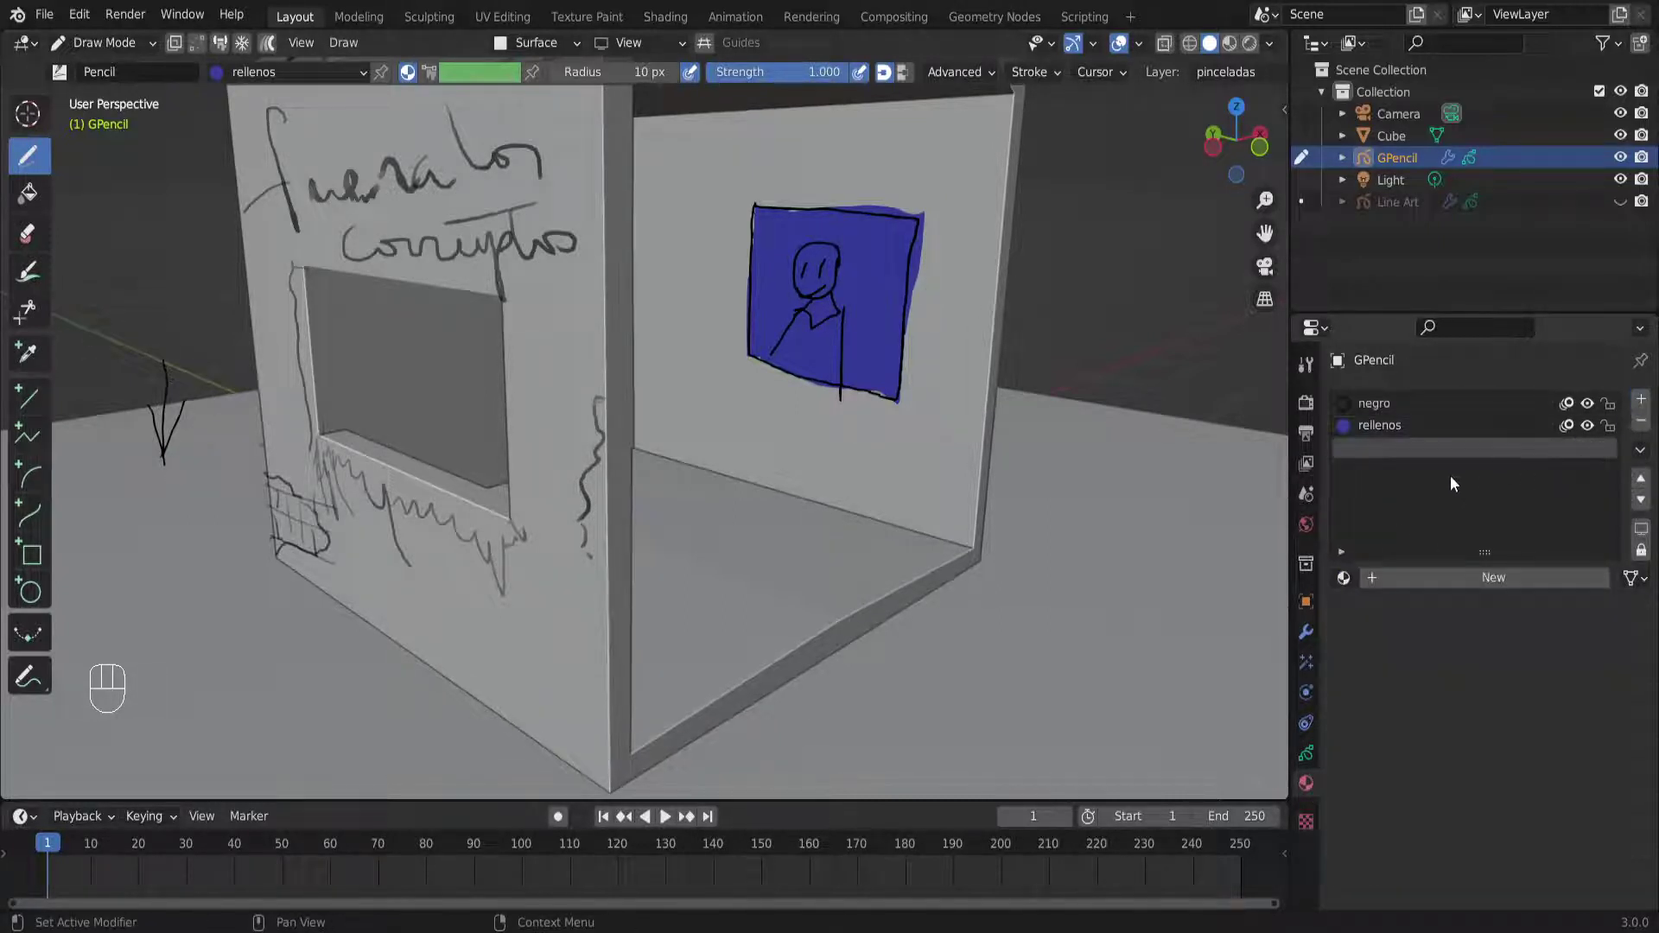
pyautogui.click(1470, 579)
pyautogui.doubleClick(1388, 448)
pyautogui.write('borchazo')
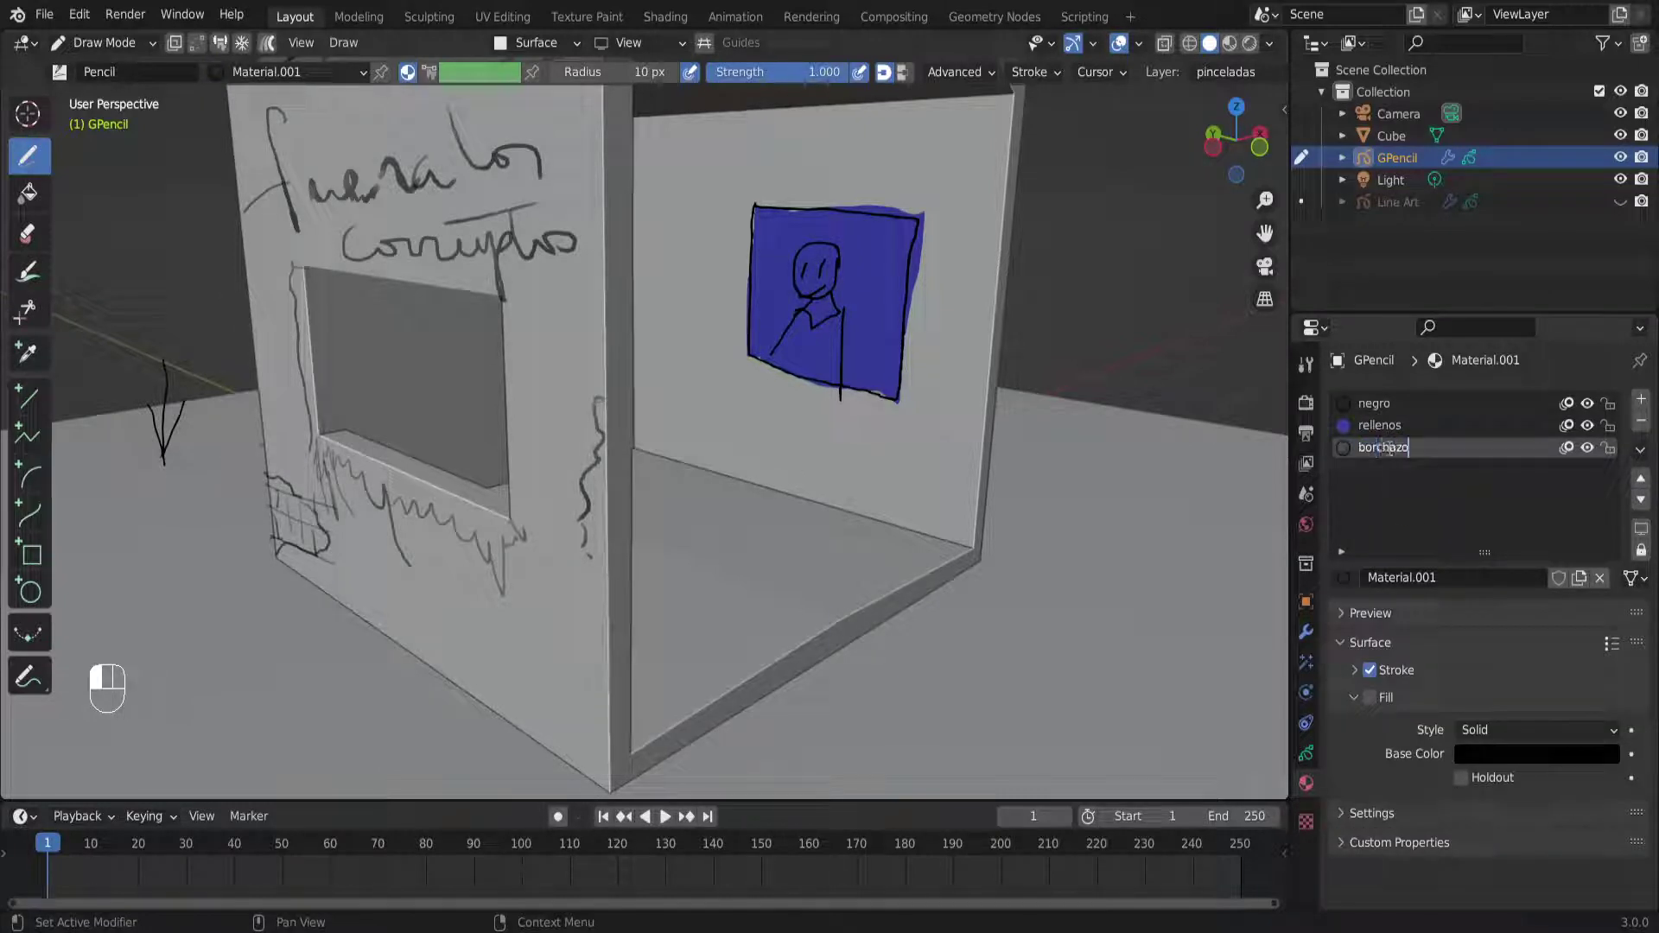
pyautogui.press('Return')
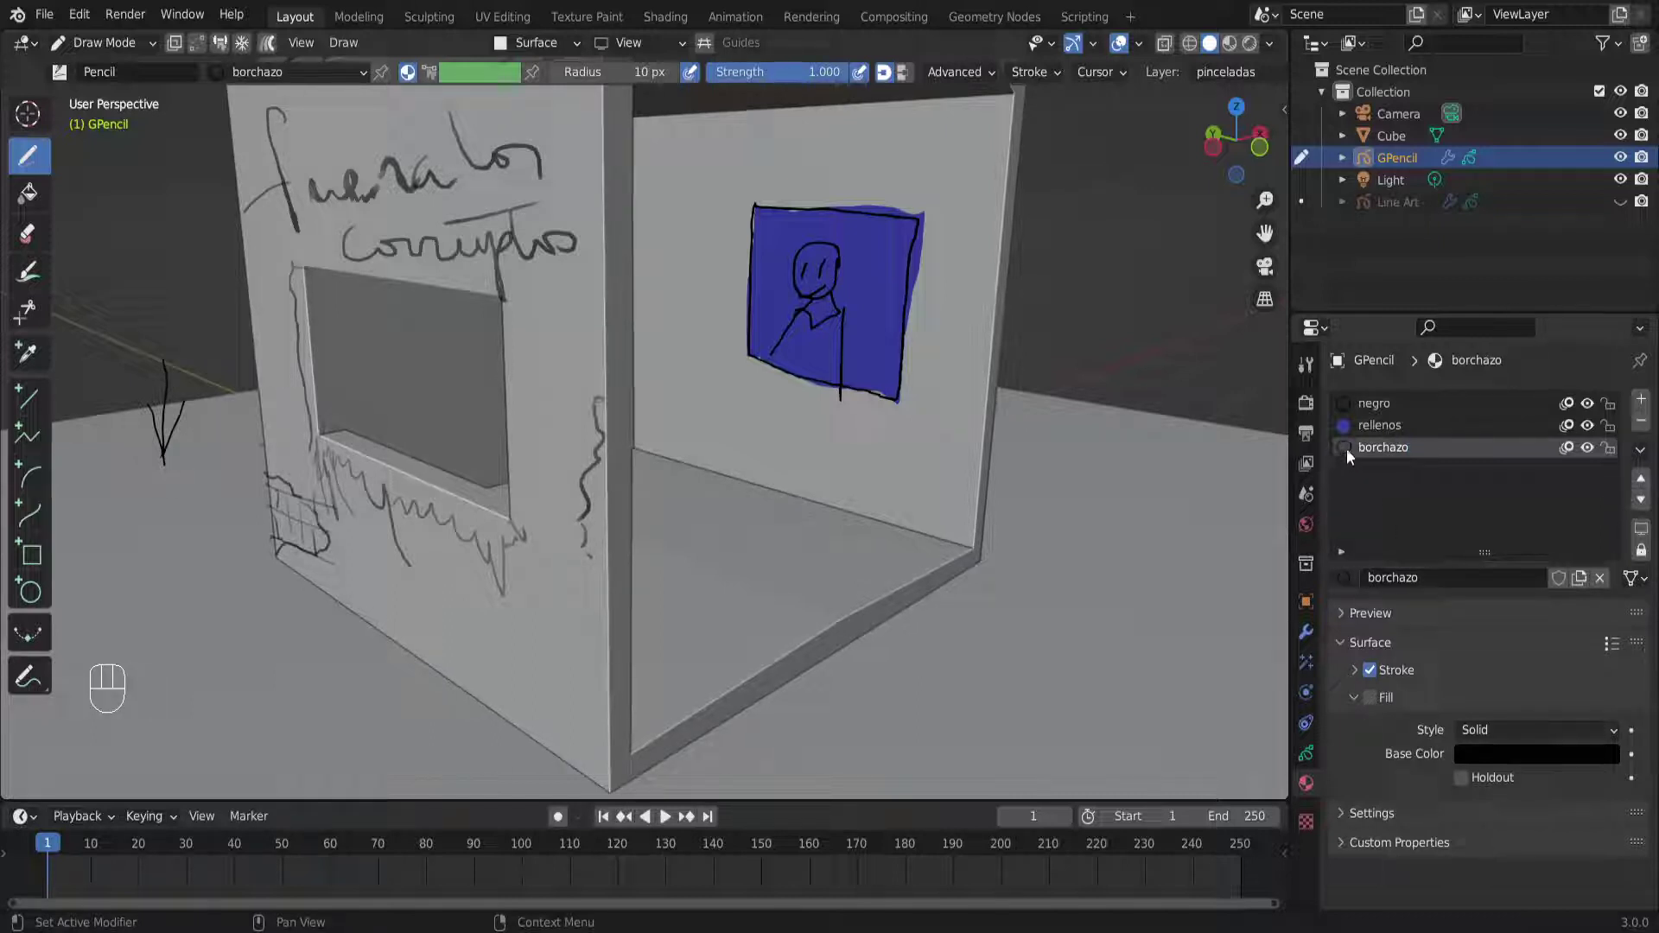
# Set the borchazo material's stroke style to Texture and load white-brush-background.png as its texture image
pyautogui.click(1371, 697)
pyautogui.click(1370, 671)
pyautogui.click(1355, 697)
pyautogui.click(1355, 670)
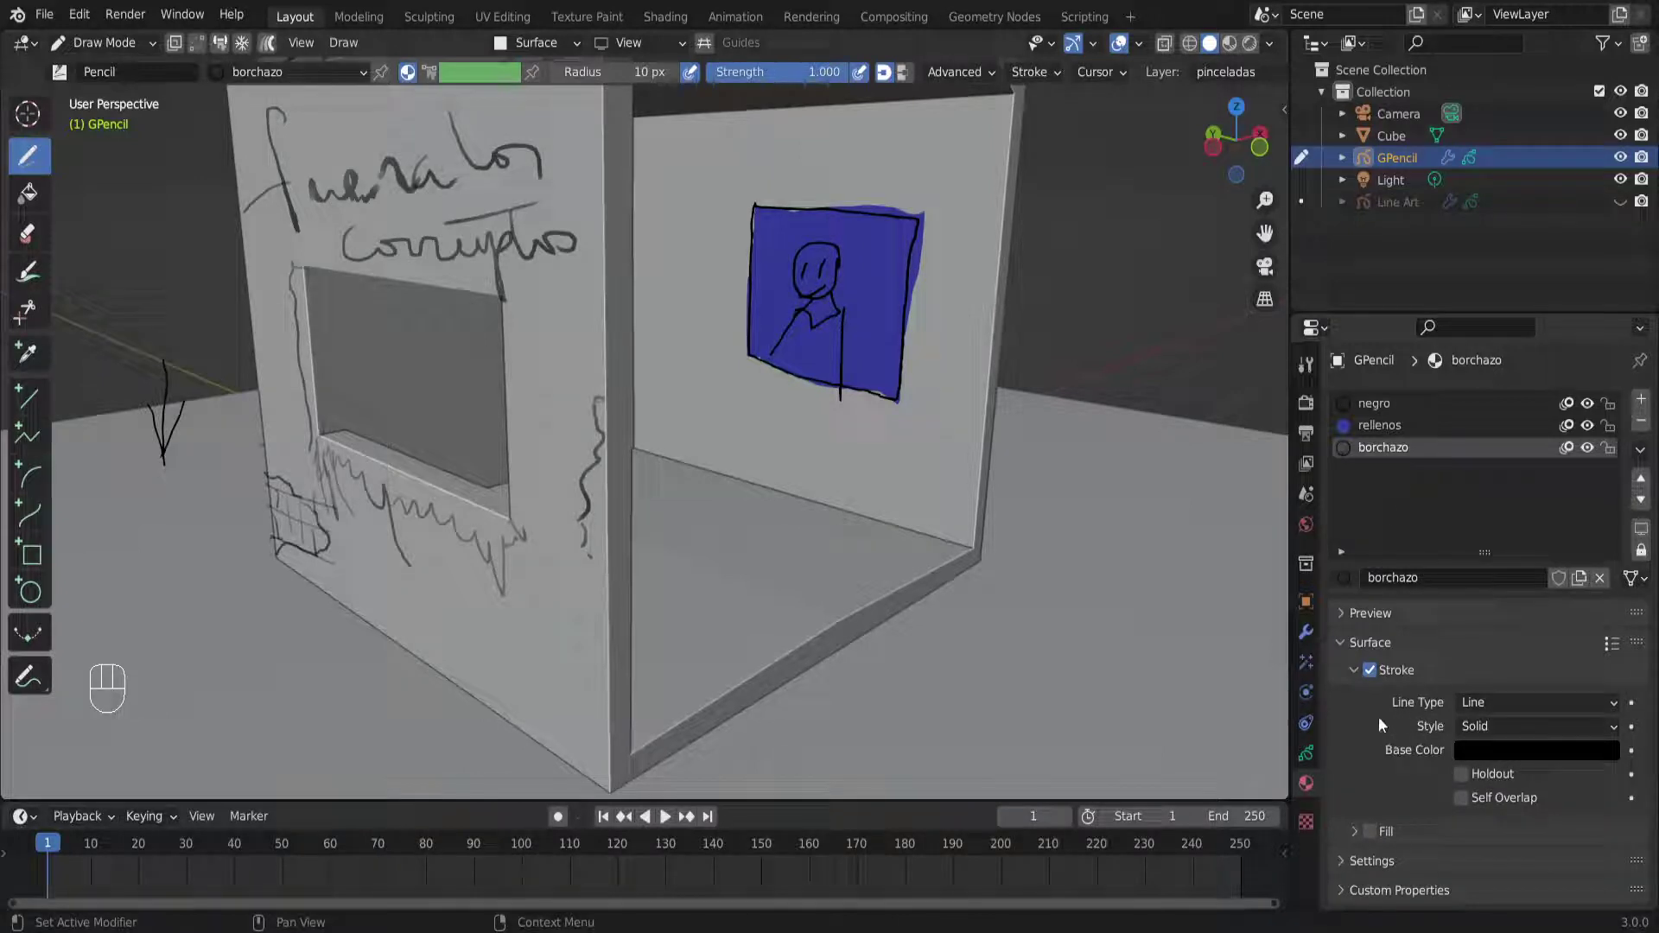
pyautogui.click(1516, 707)
pyautogui.click(1494, 729)
pyautogui.click(1481, 771)
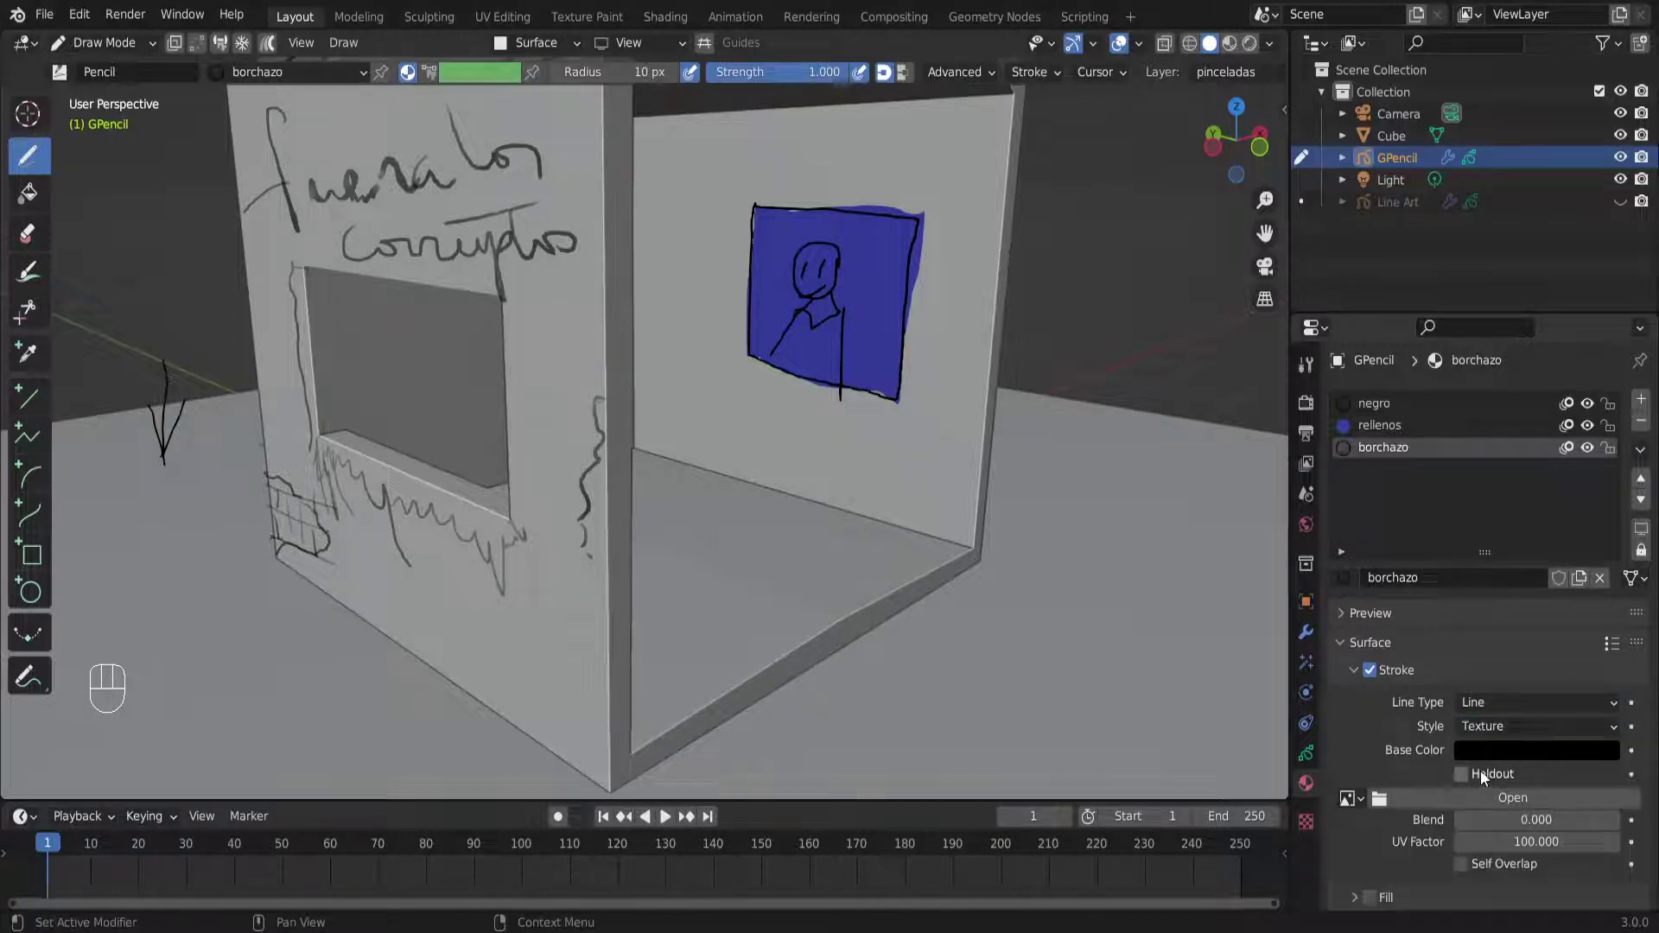
pyautogui.scroll(-2, 1417, 759)
pyautogui.click(1353, 739)
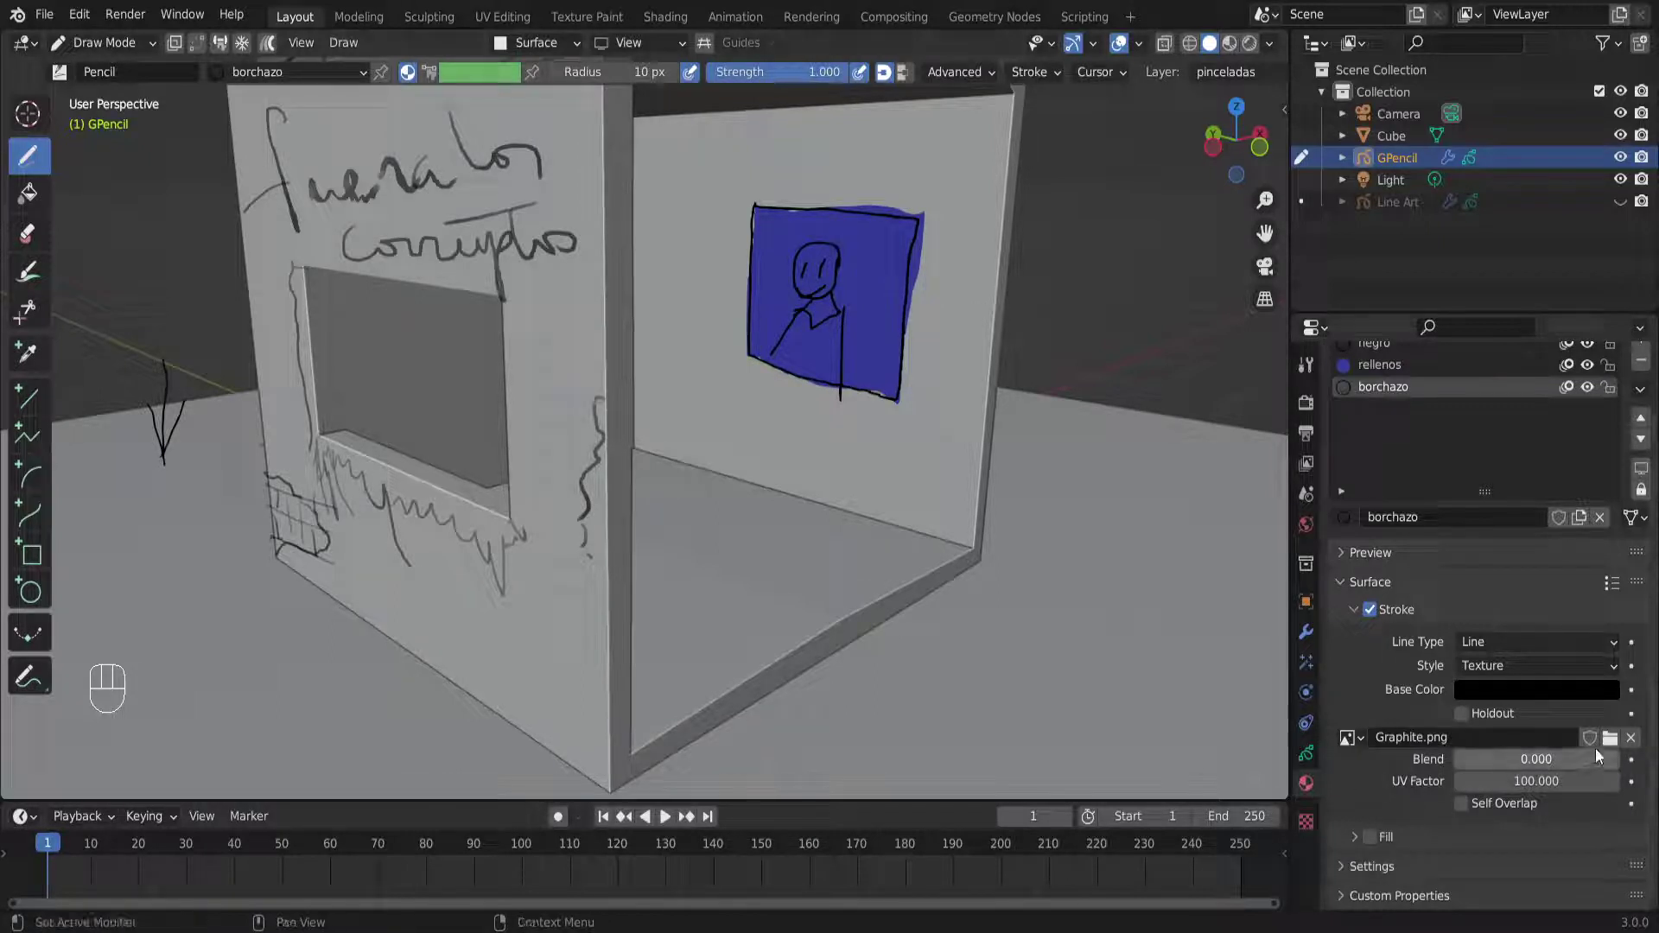
pyautogui.click(1611, 738)
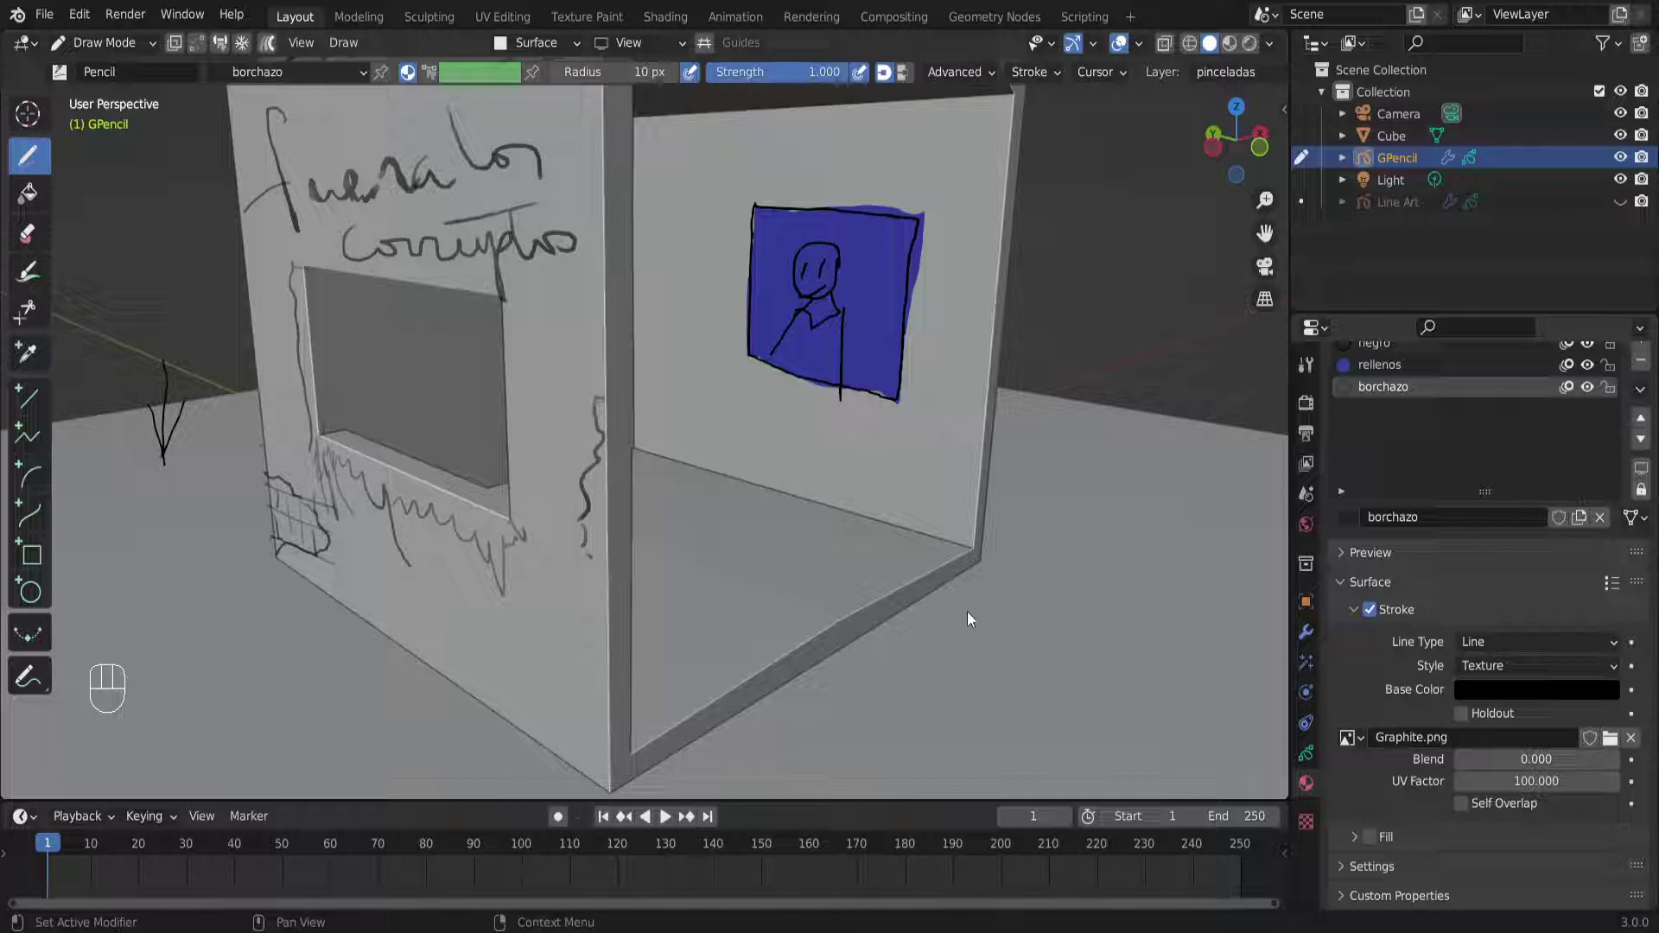
pyautogui.click(1241, 772)
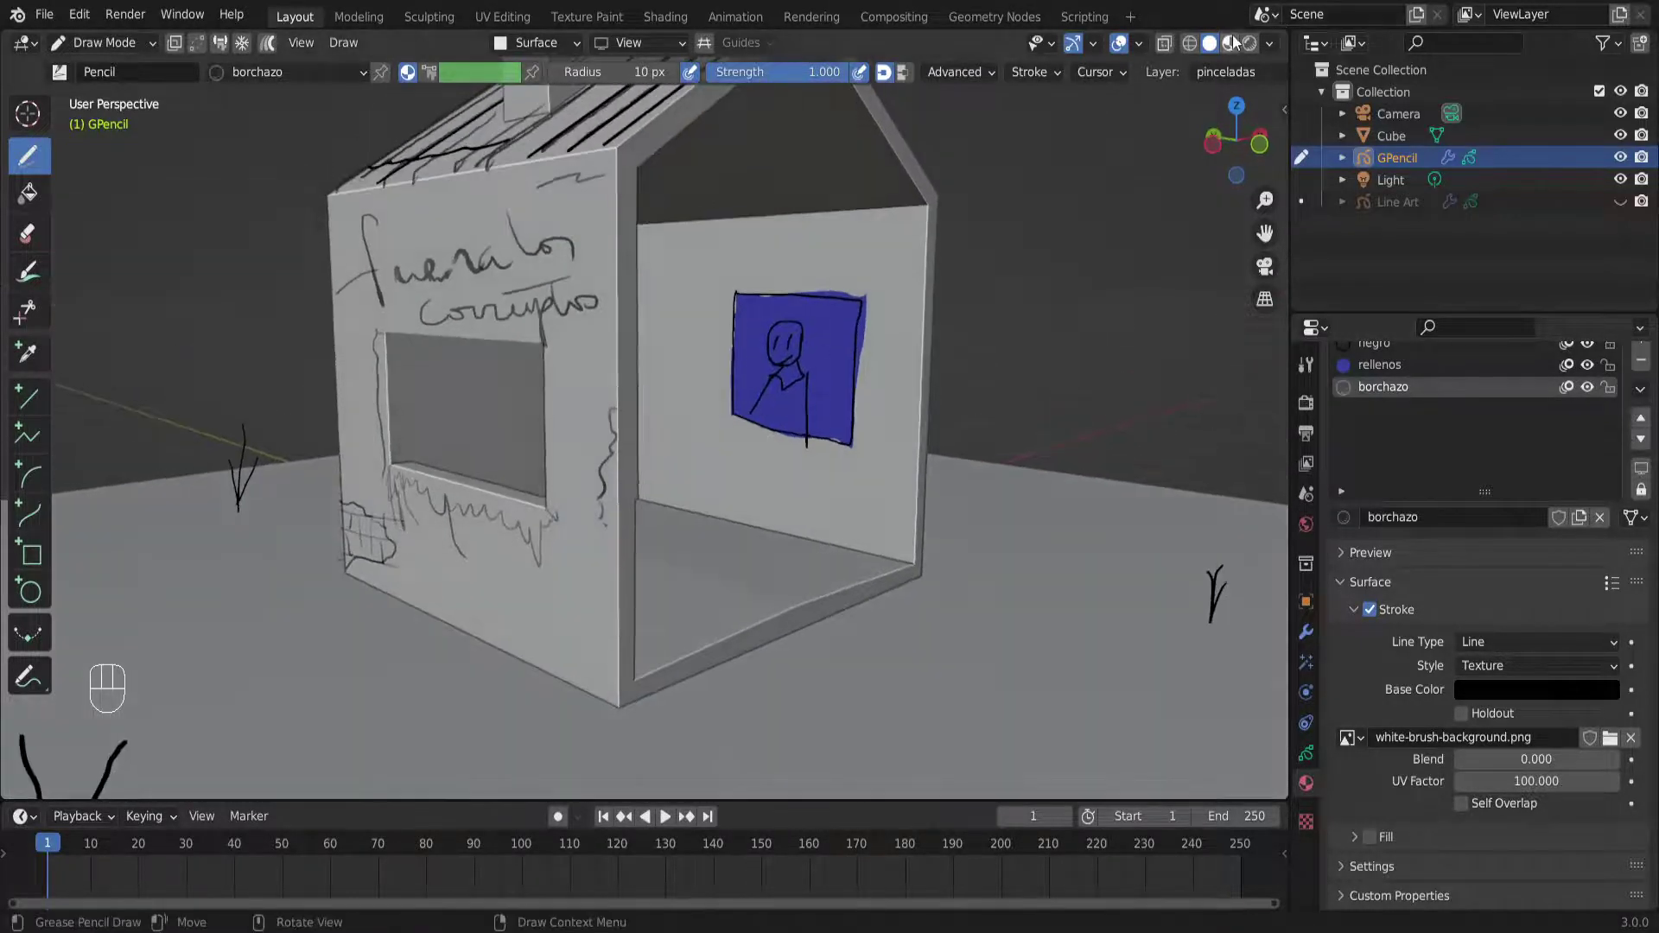
# Show the house in Material Preview shading and display the Grease Pencil layers with pinceladas active
pyautogui.click(1229, 44)
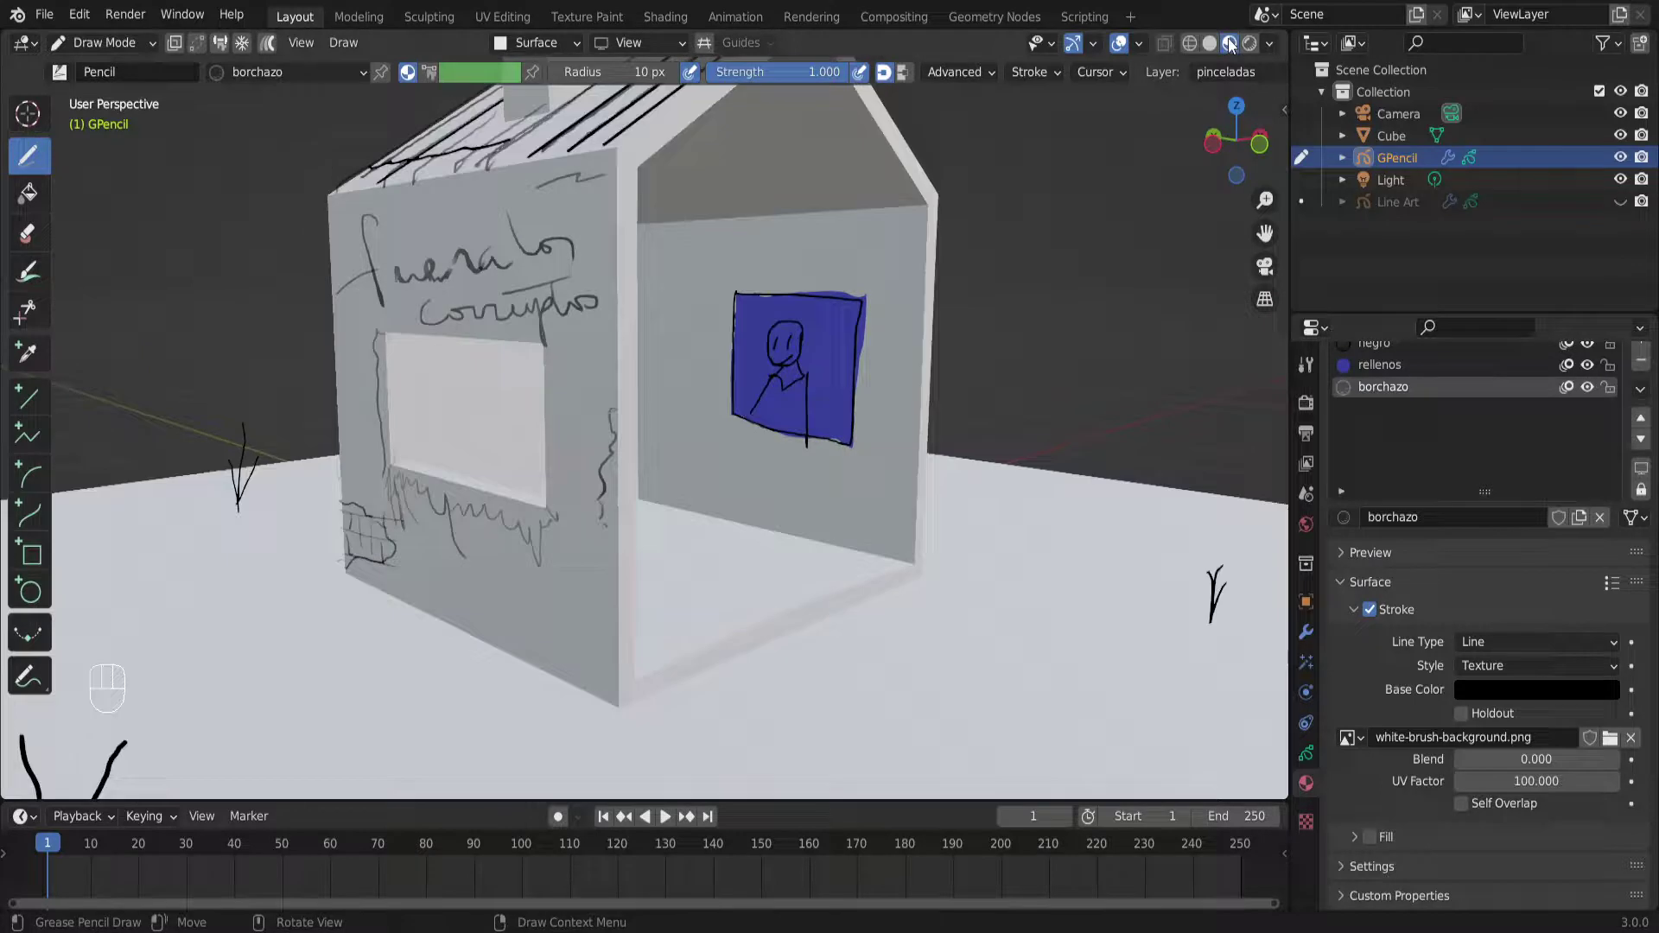
pyautogui.moveTo(702, 445); pyautogui.dragTo(536, 406, button='middle')
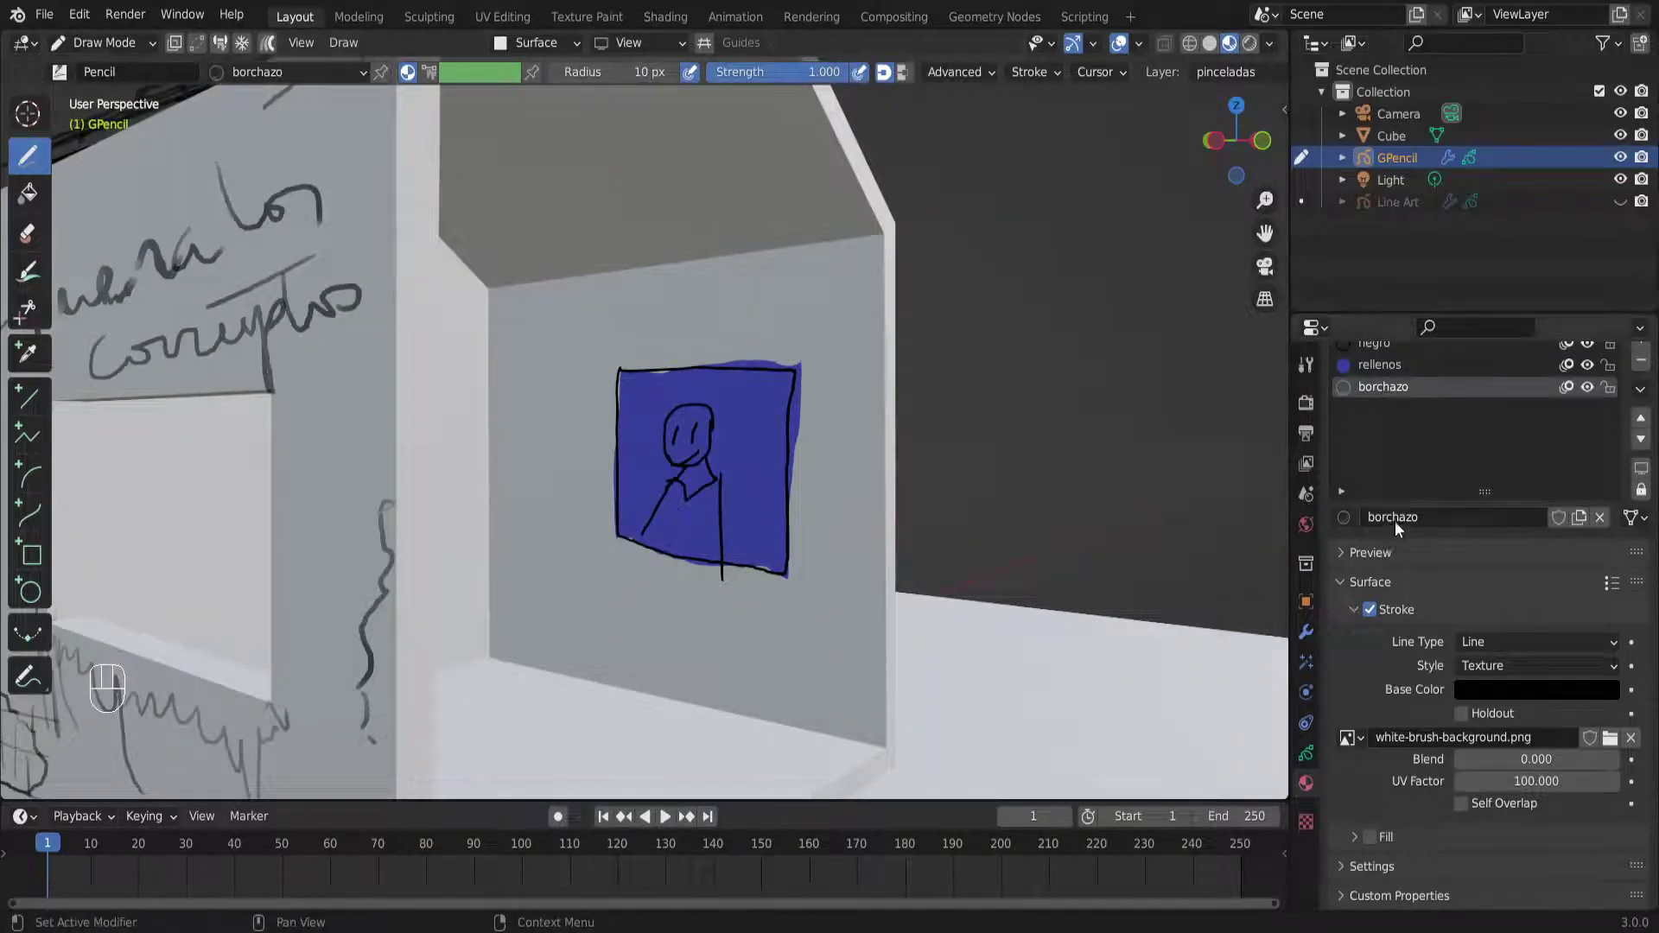
pyautogui.scroll(3, 1418, 532)
pyautogui.click(1306, 753)
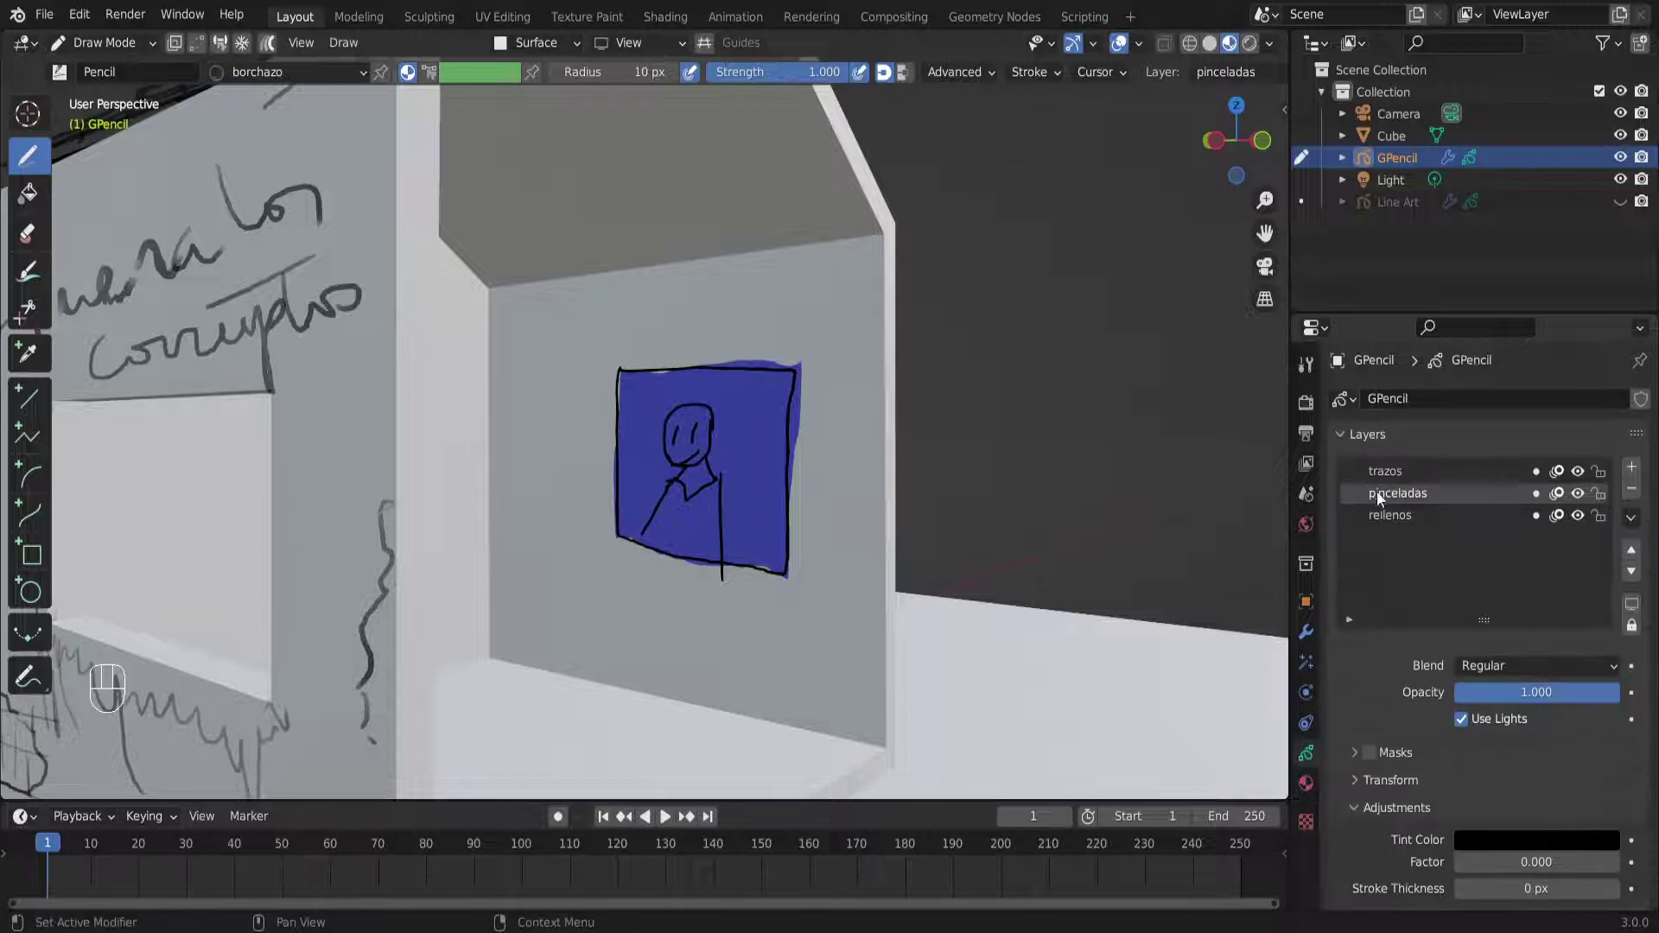
# Set the Pencil brush radius to 50 px
pyautogui.scroll(-5, 467, 423)
pyautogui.keyDown('shift'); pyautogui.moveTo(467, 423); pyautogui.dragTo(681, 423, button='middle'); pyautogui.keyUp('shift')
pyautogui.moveTo(553, 441); pyautogui.dragTo(674, 411, button='middle')
pyautogui.scroll(2, 763, 430)
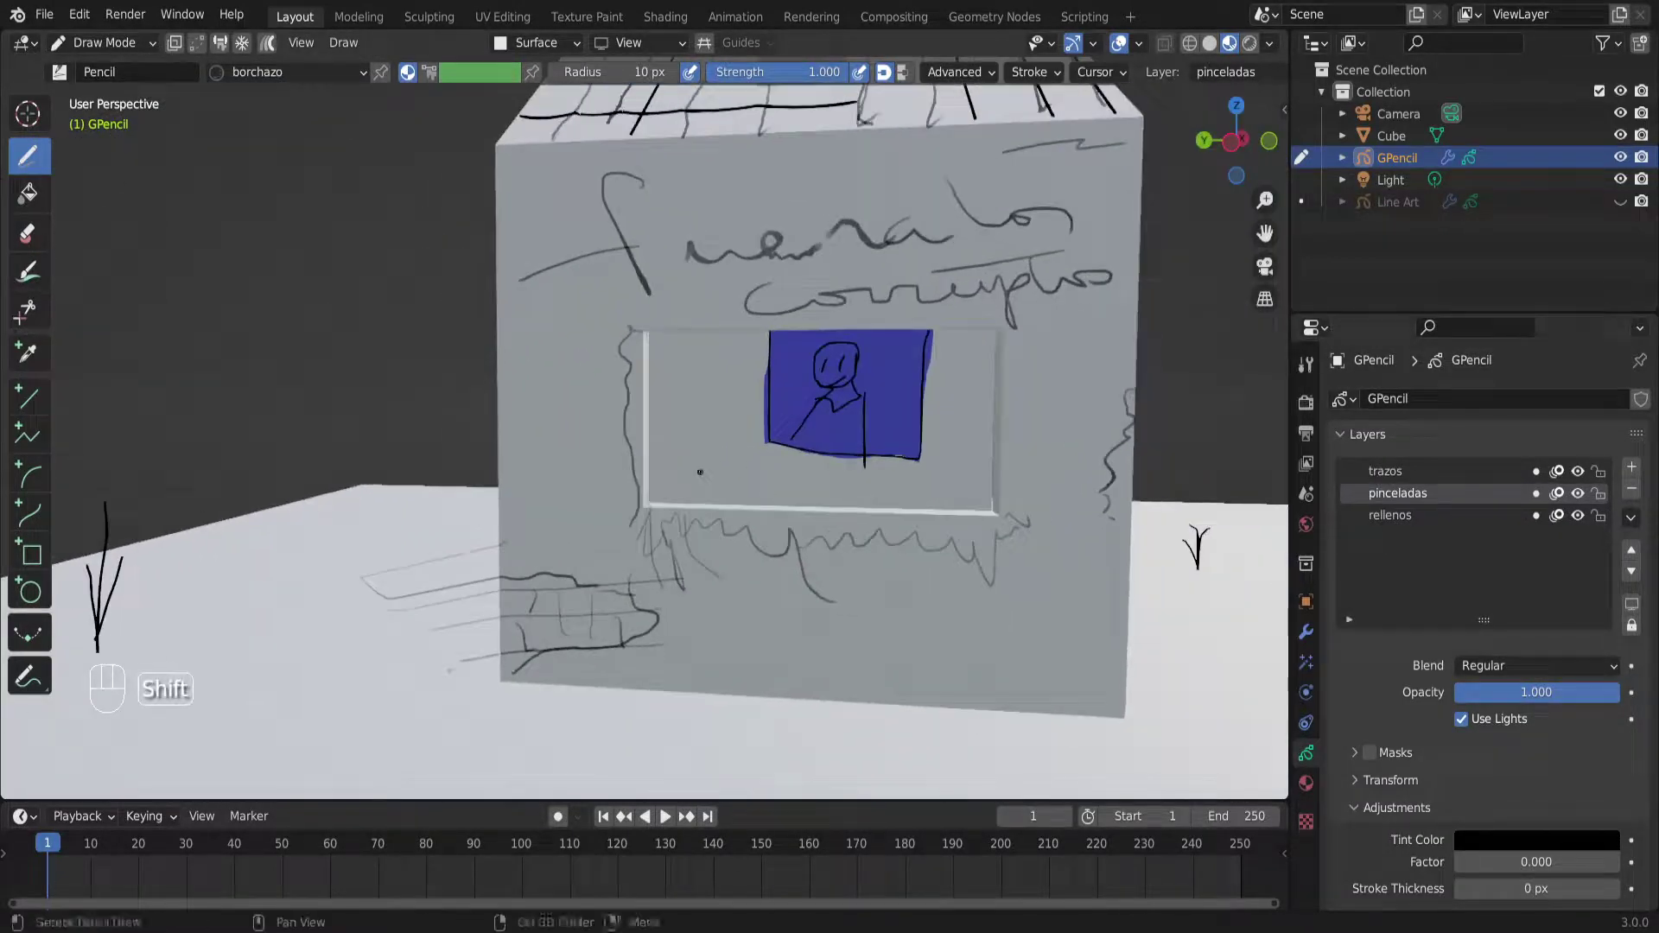
pyautogui.click(130, 74)
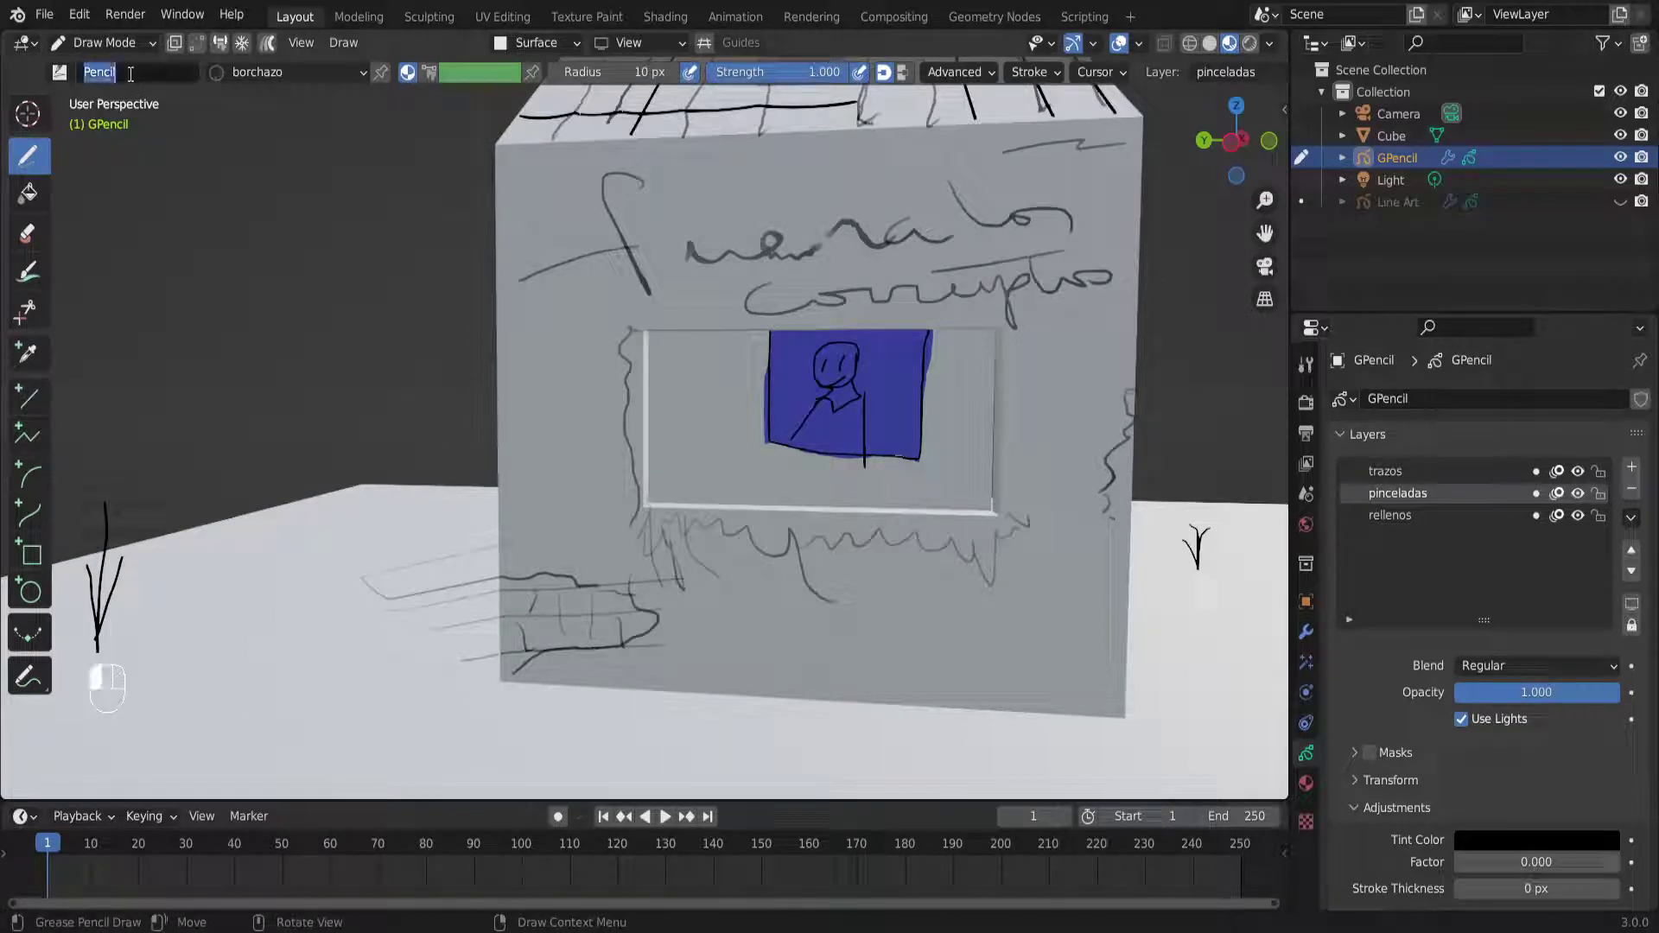
pyautogui.click(614, 73)
pyautogui.write('50')
pyautogui.press('Return')
# Try the textured brush with a zigzag stroke in the empty space beside the ground slab and undo it
pyautogui.scroll(-5, 504, 531)
pyautogui.moveTo(505, 532)
pyautogui.mouseDown(button='middle')
pyautogui.moveTo(526, 611)
pyautogui.moveTo(596, 510)
pyautogui.mouseUp(button='middle')
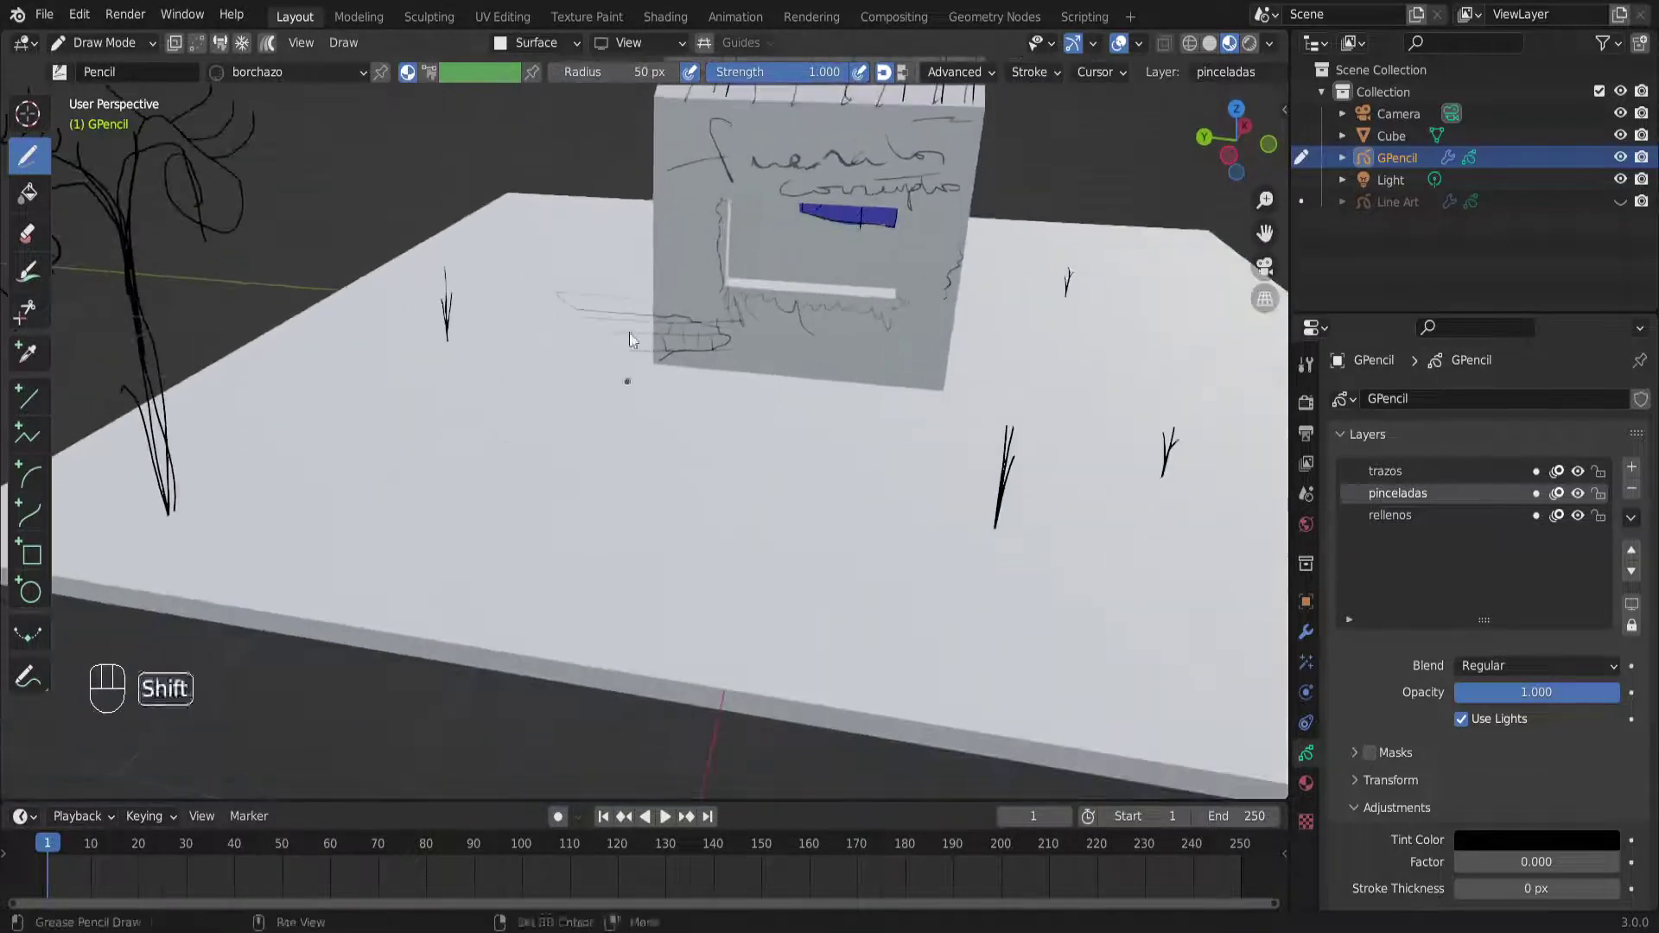
pyautogui.click(639, 42)
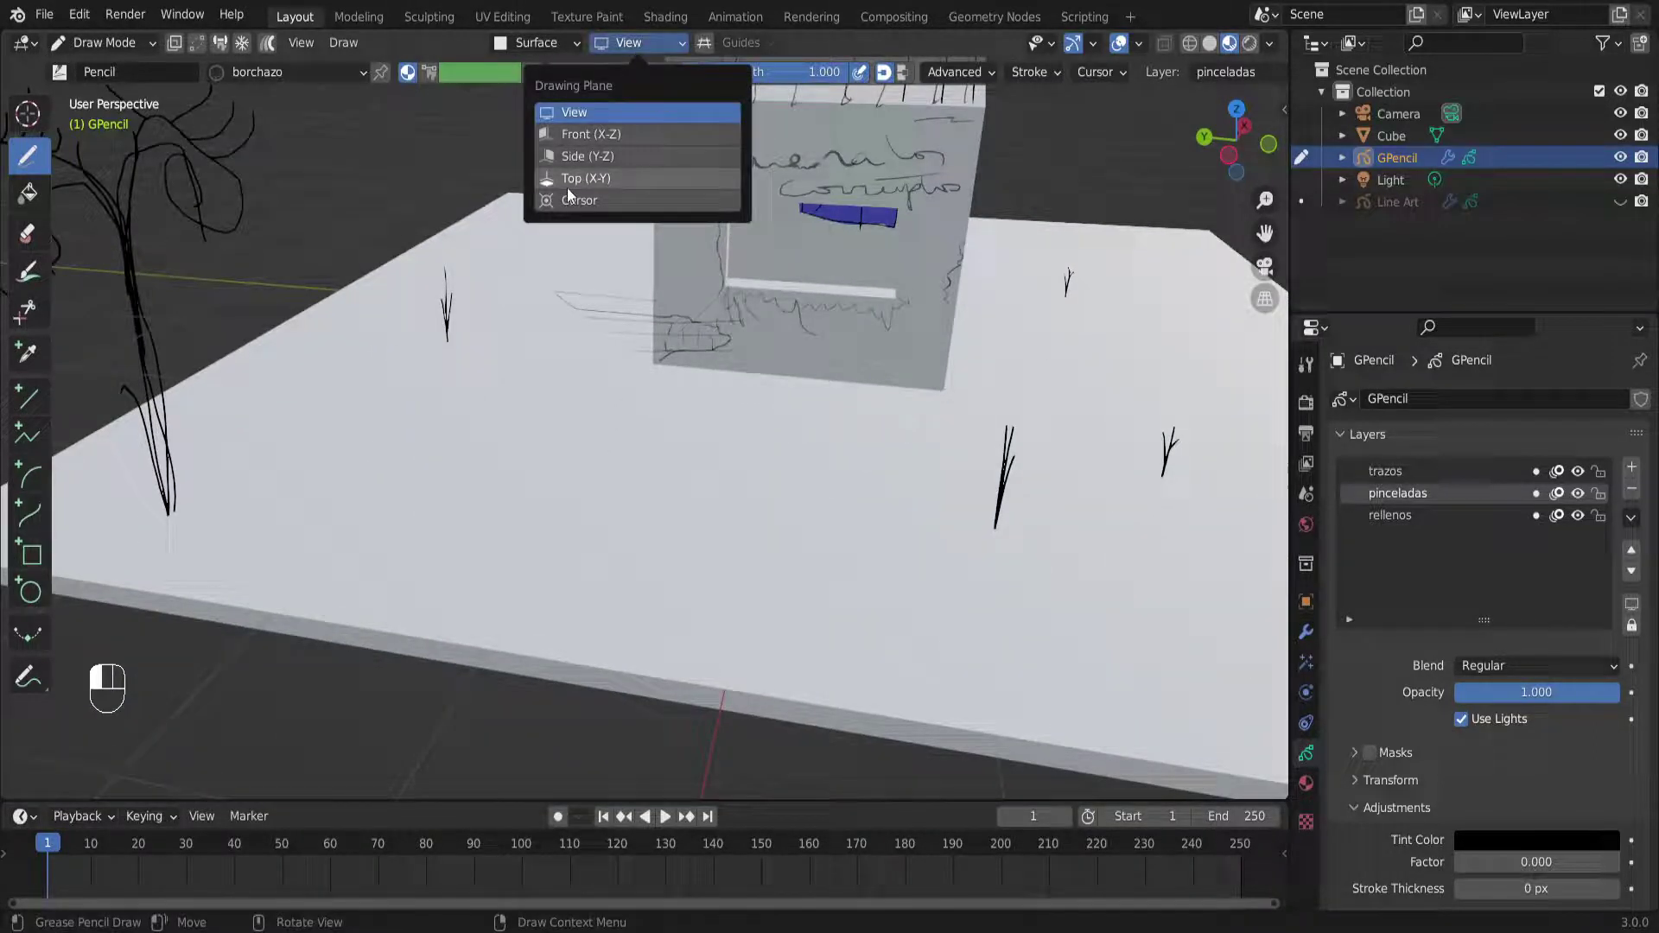
pyautogui.moveTo(487, 387); pyautogui.dragTo(453, 558, button='middle')
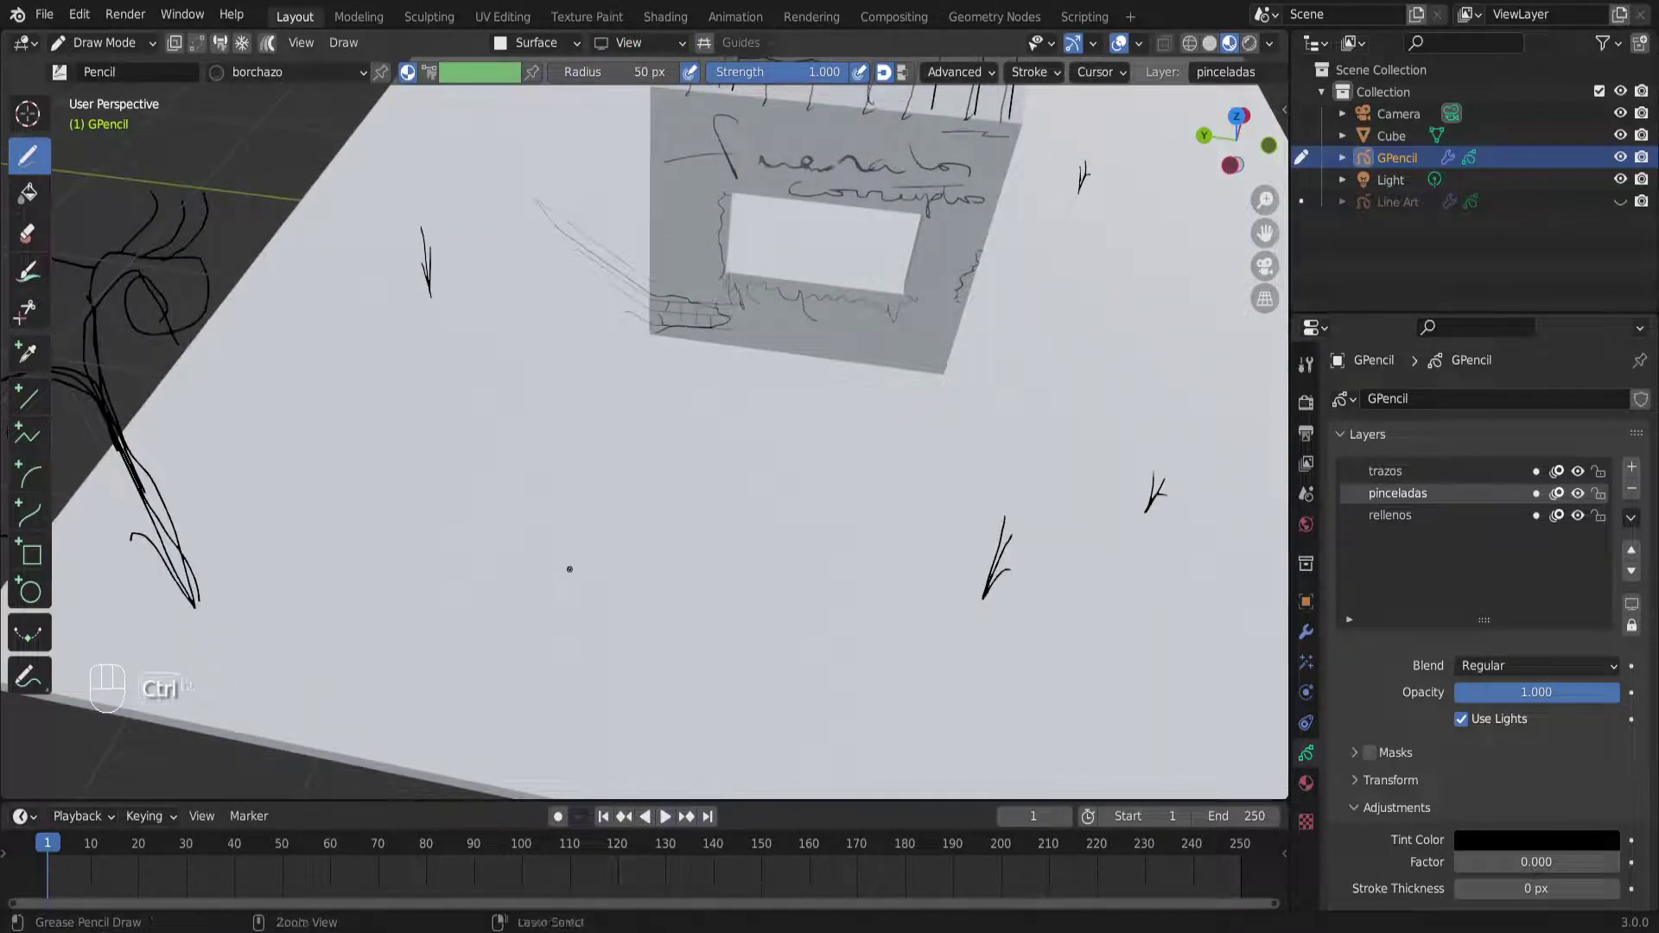
pyautogui.hotkey('ctrl', 'z')
pyautogui.moveTo(1134, 629); pyautogui.dragTo(743, 415, button='middle')
pyautogui.keyDown('shift'); pyautogui.moveTo(743, 415); pyautogui.dragTo(566, 453, button='middle'); pyautogui.keyUp('shift')
pyautogui.moveTo(778, 497); pyautogui.dragTo(955, 571, button='middle')
pyautogui.moveTo(955, 570)
pyautogui.keyDown('shift'); pyautogui.mouseDown(button='middle')
pyautogui.moveTo(916, 527)
pyautogui.moveTo(251, 454)
pyautogui.mouseUp(button='middle'); pyautogui.keyUp('shift')
pyautogui.keyDown('shift'); pyautogui.moveTo(900, 437); pyautogui.dragTo(694, 496, button='middle'); pyautogui.keyUp('shift')
pyautogui.moveTo(624, 525)
pyautogui.mouseDown()
pyautogui.moveTo(724, 543)
pyautogui.moveTo(890, 471)
pyautogui.mouseUp()
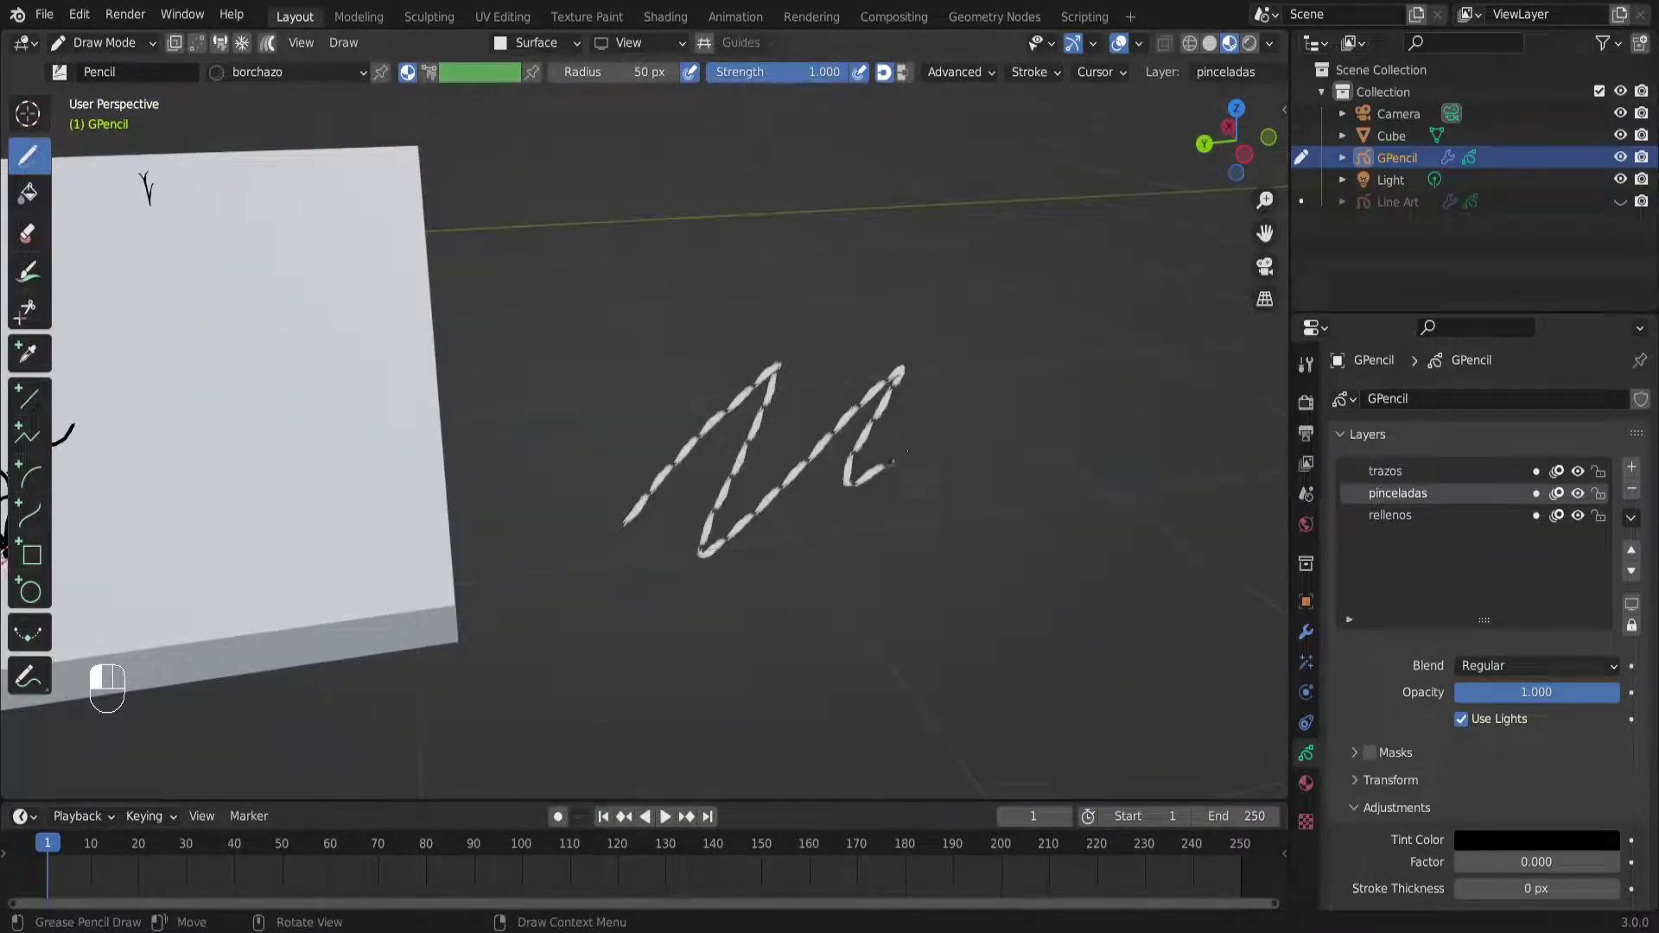
pyautogui.hotkey('ctrl', 'z')
pyautogui.moveTo(890, 471); pyautogui.dragTo(877, 558, button='middle')
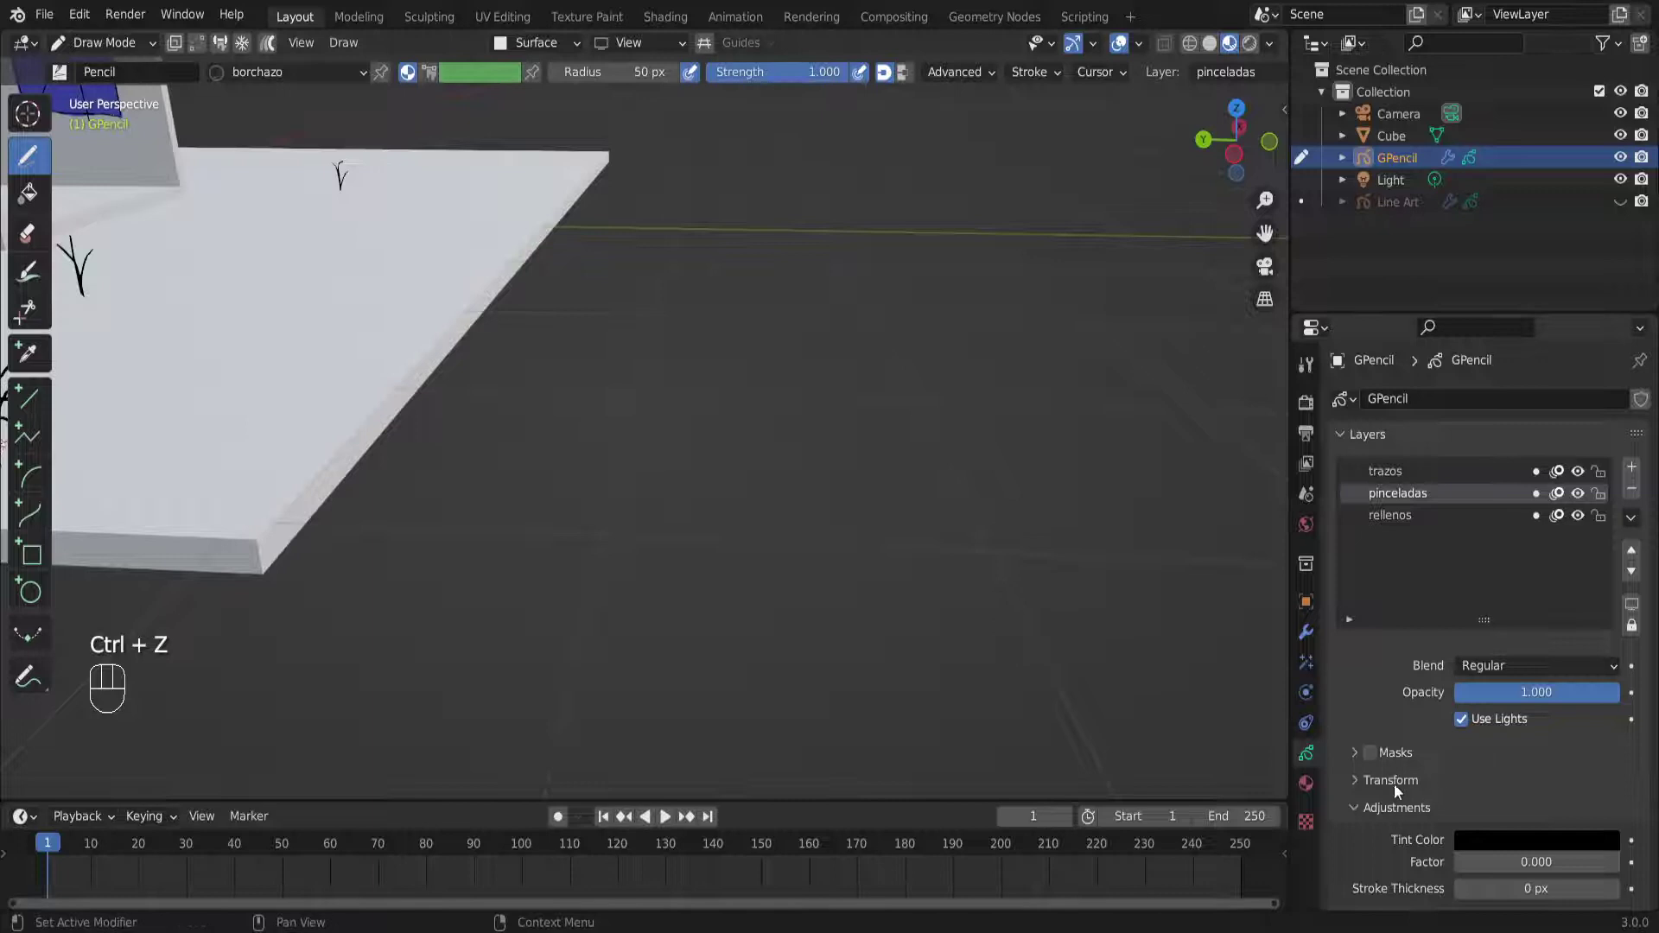
# Set the borchazo texture's Blend to 1.000, test it with a stroke beside the slab and undo that stroke
pyautogui.click(1306, 783)
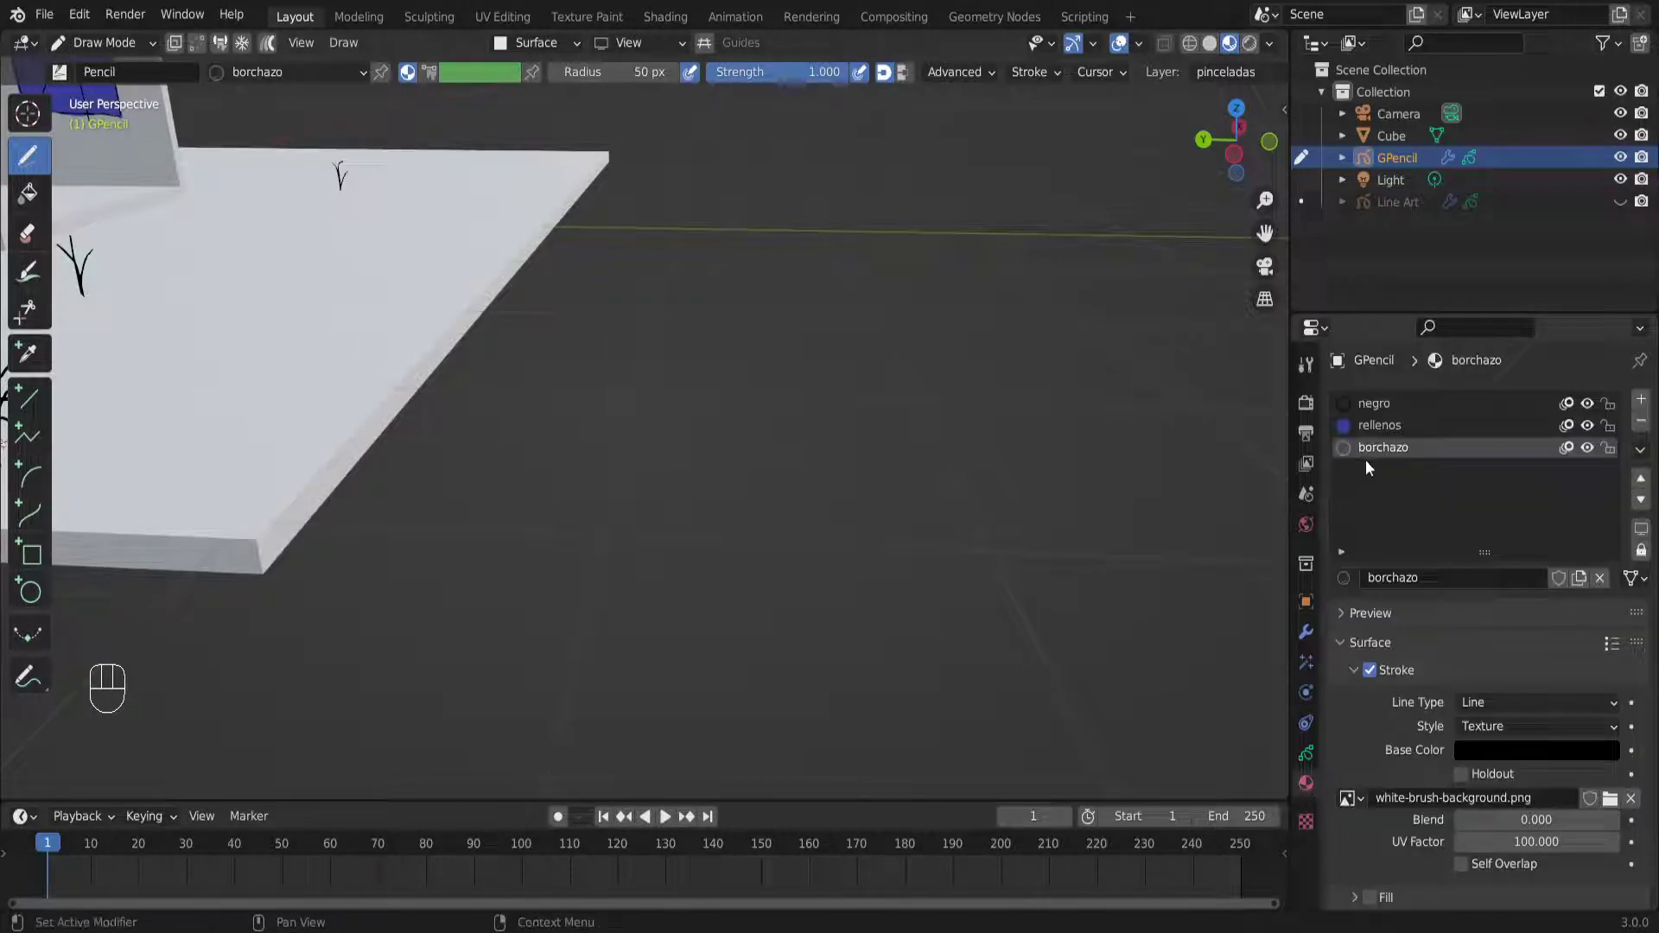
pyautogui.scroll(-2, 1495, 802)
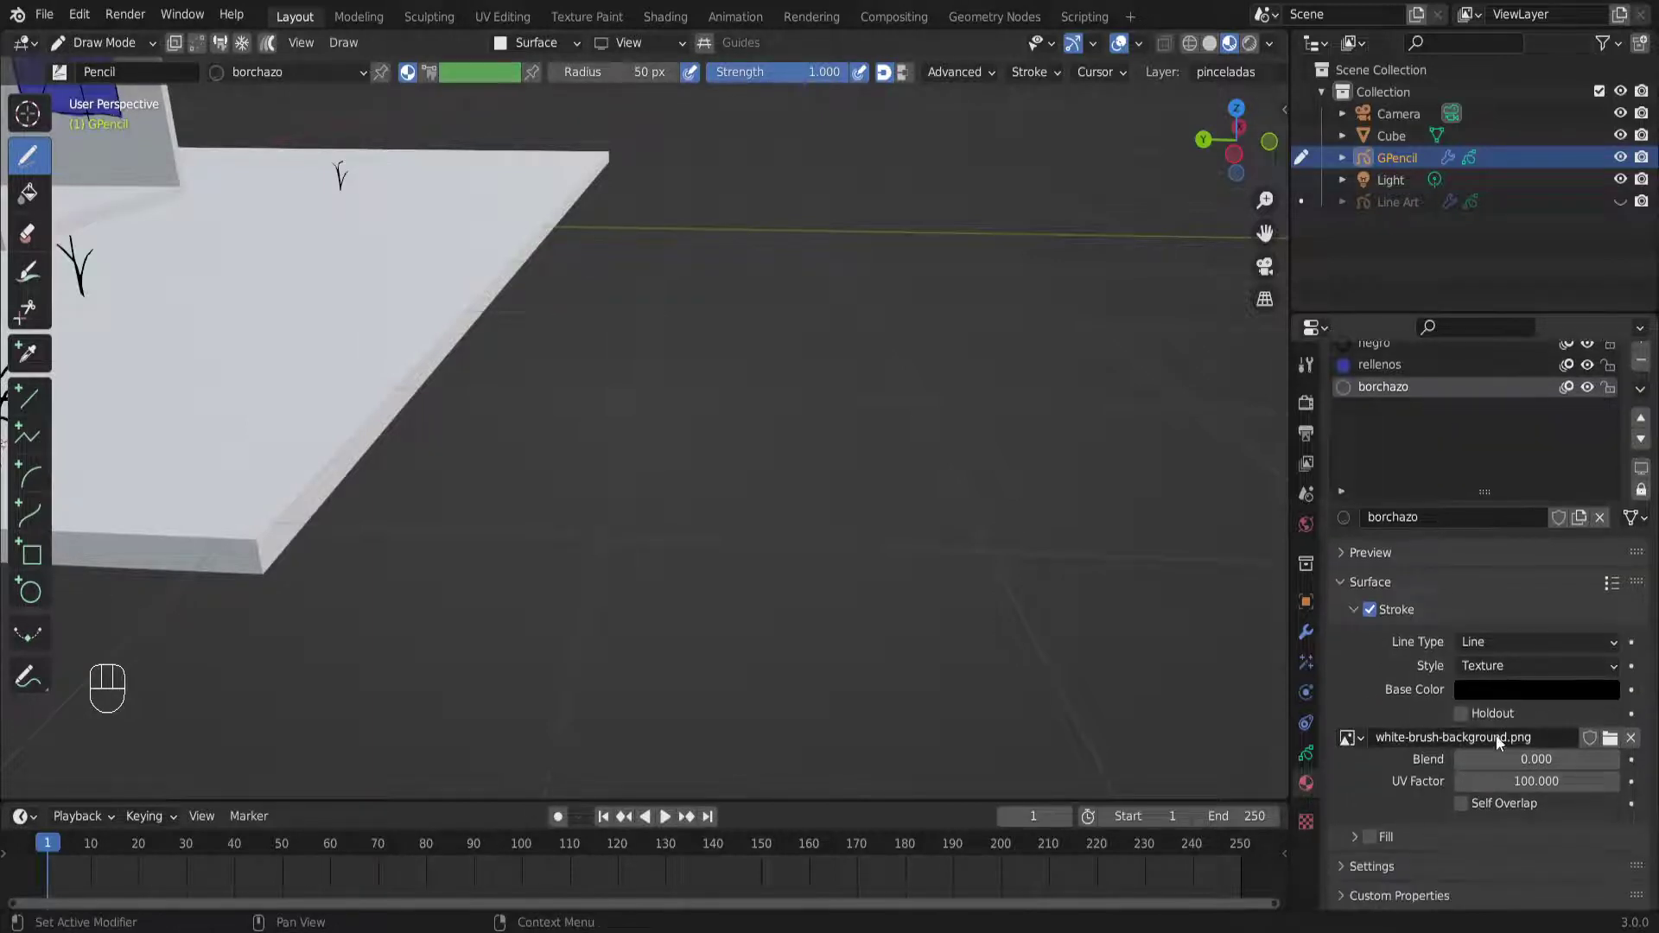
pyautogui.moveTo(1488, 763); pyautogui.dragTo(1655, 763)
pyautogui.moveTo(892, 467)
pyautogui.mouseDown()
pyautogui.moveTo(822, 572)
pyautogui.moveTo(615, 514)
pyautogui.mouseUp()
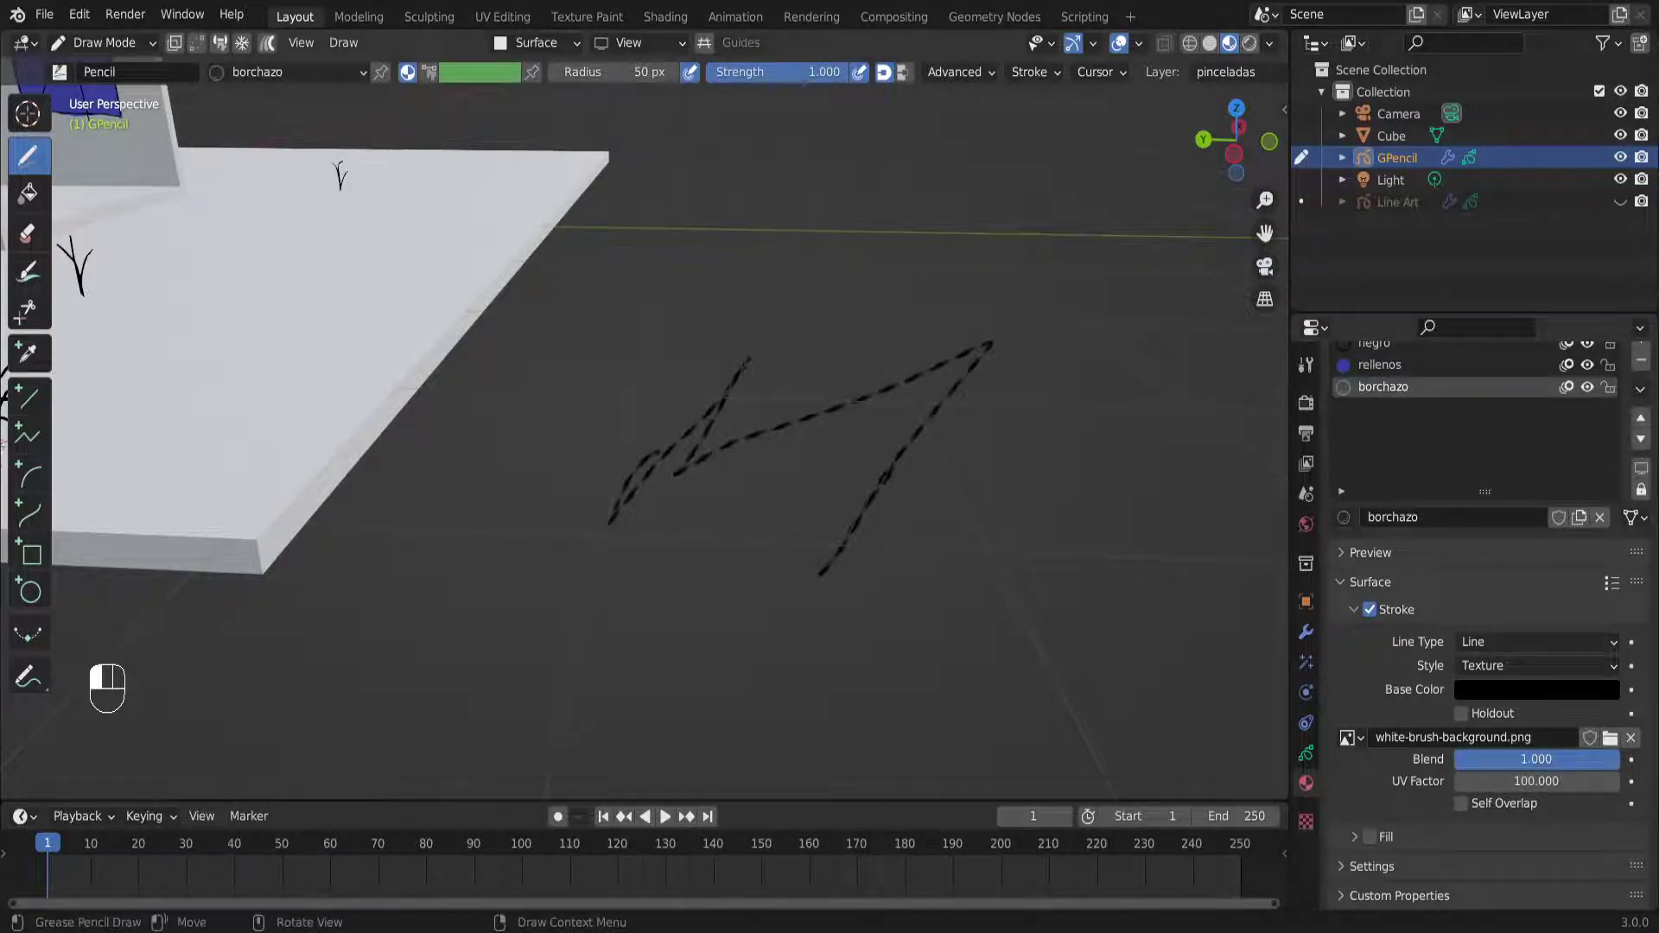
pyautogui.hotkey('ctrl', 'z')
# Set the borchazo stroke's base color to dark red and undo the test stroke
pyautogui.click(1502, 691)
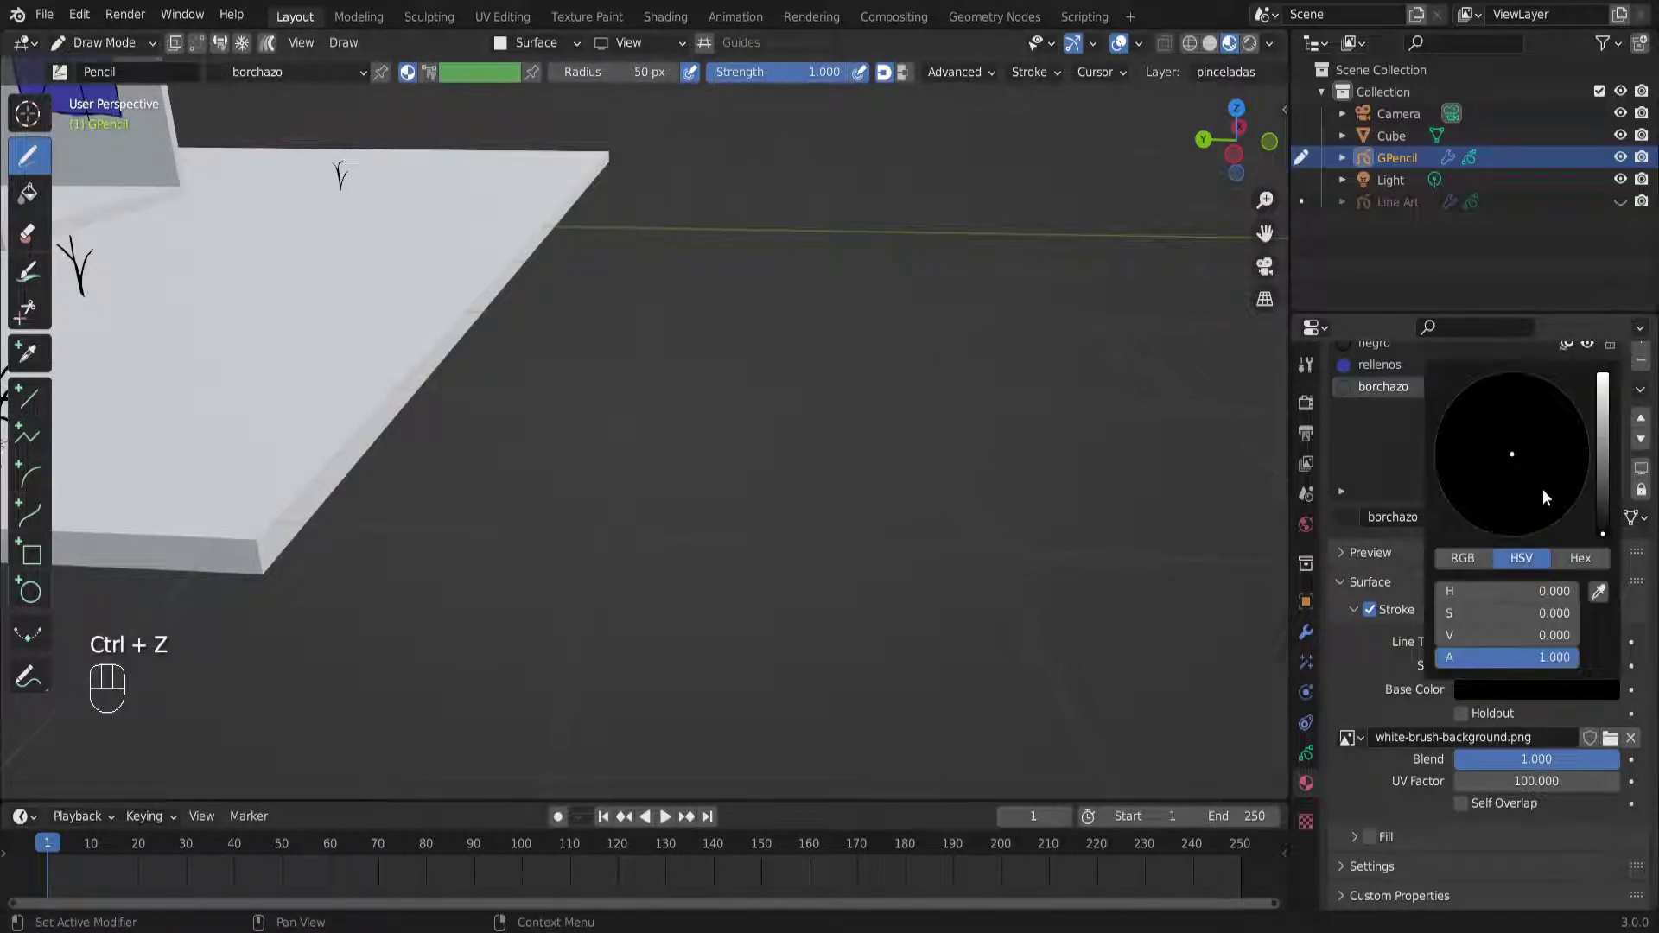
pyautogui.click(1602, 450)
pyautogui.click(1522, 529)
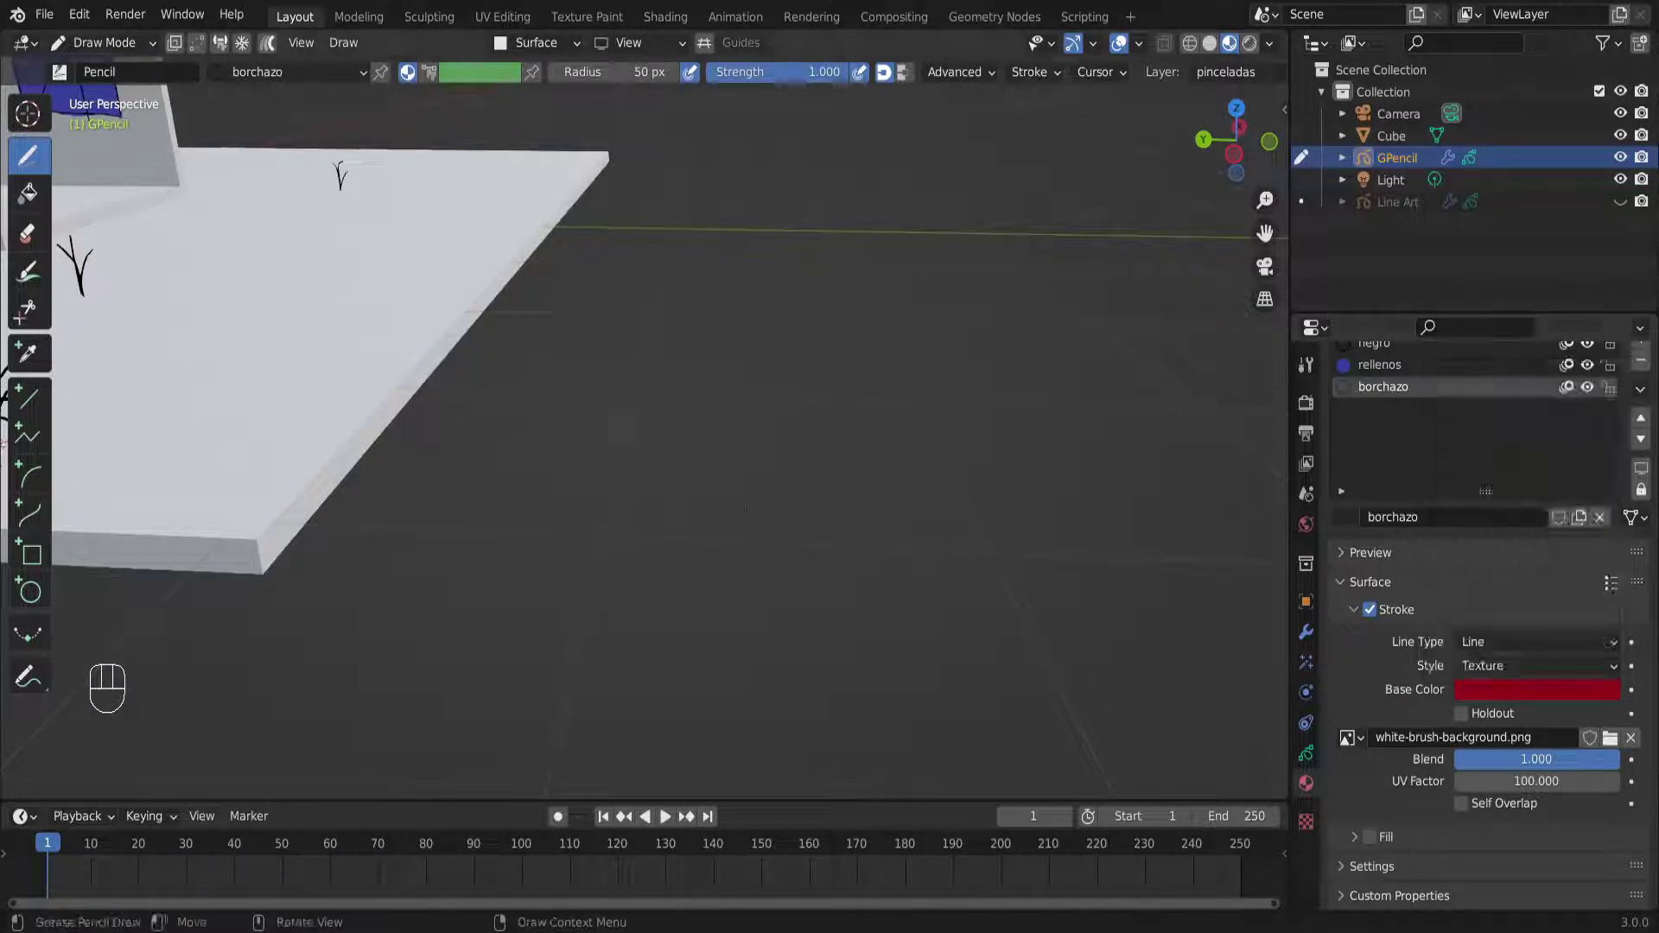
pyautogui.hotkey('ctrl', 'z')
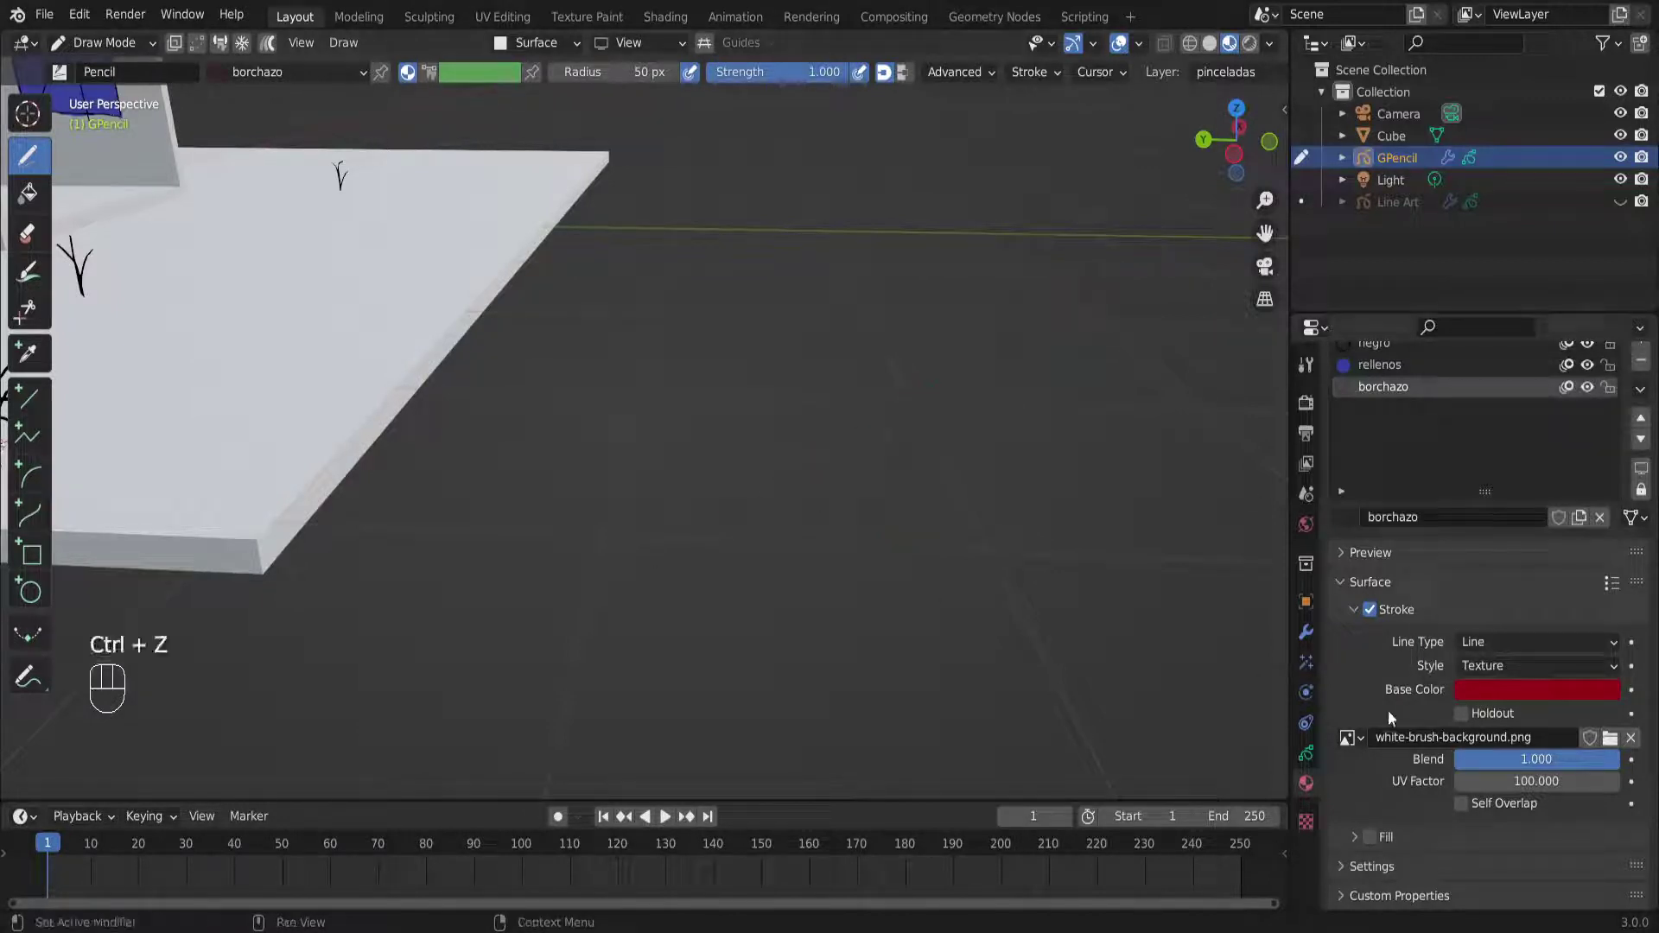
# Raise the brush radius to 500 px and paint a large red zigzag beside the ground slab
pyautogui.moveTo(615, 71); pyautogui.dragTo(717, 71)
pyautogui.moveTo(458, 584)
pyautogui.mouseDown()
pyautogui.moveTo(755, 464)
pyautogui.moveTo(807, 598)
pyautogui.moveTo(868, 590)
pyautogui.mouseUp()
pyautogui.moveTo(869, 590)
pyautogui.mouseDown(button='middle')
pyautogui.moveTo(750, 651)
pyautogui.moveTo(670, 577)
pyautogui.moveTo(618, 596)
pyautogui.mouseUp(button='middle')
pyautogui.moveTo(617, 596)
pyautogui.mouseDown(button='middle')
pyautogui.moveTo(644, 513)
pyautogui.moveTo(598, 557)
pyautogui.moveTo(560, 496)
pyautogui.mouseUp(button='middle')
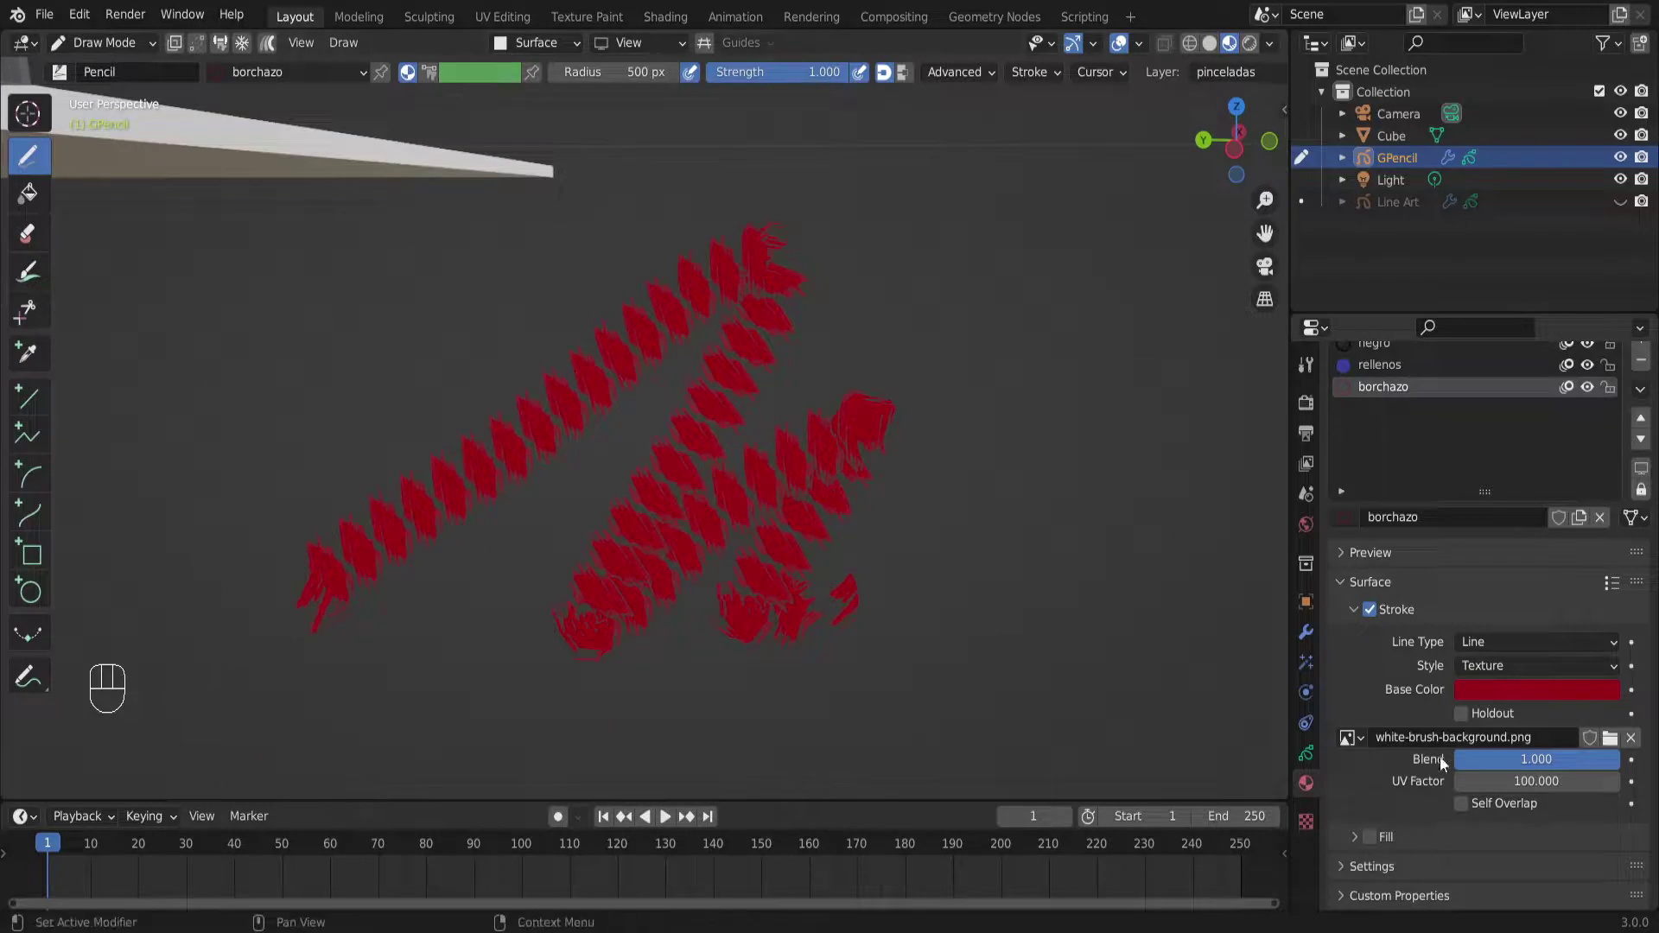
# Set the borchazo texture's UV Factor to 285.700 and toggle Holdout on and back off
pyautogui.moveTo(1529, 781); pyautogui.dragTo(1638, 782)
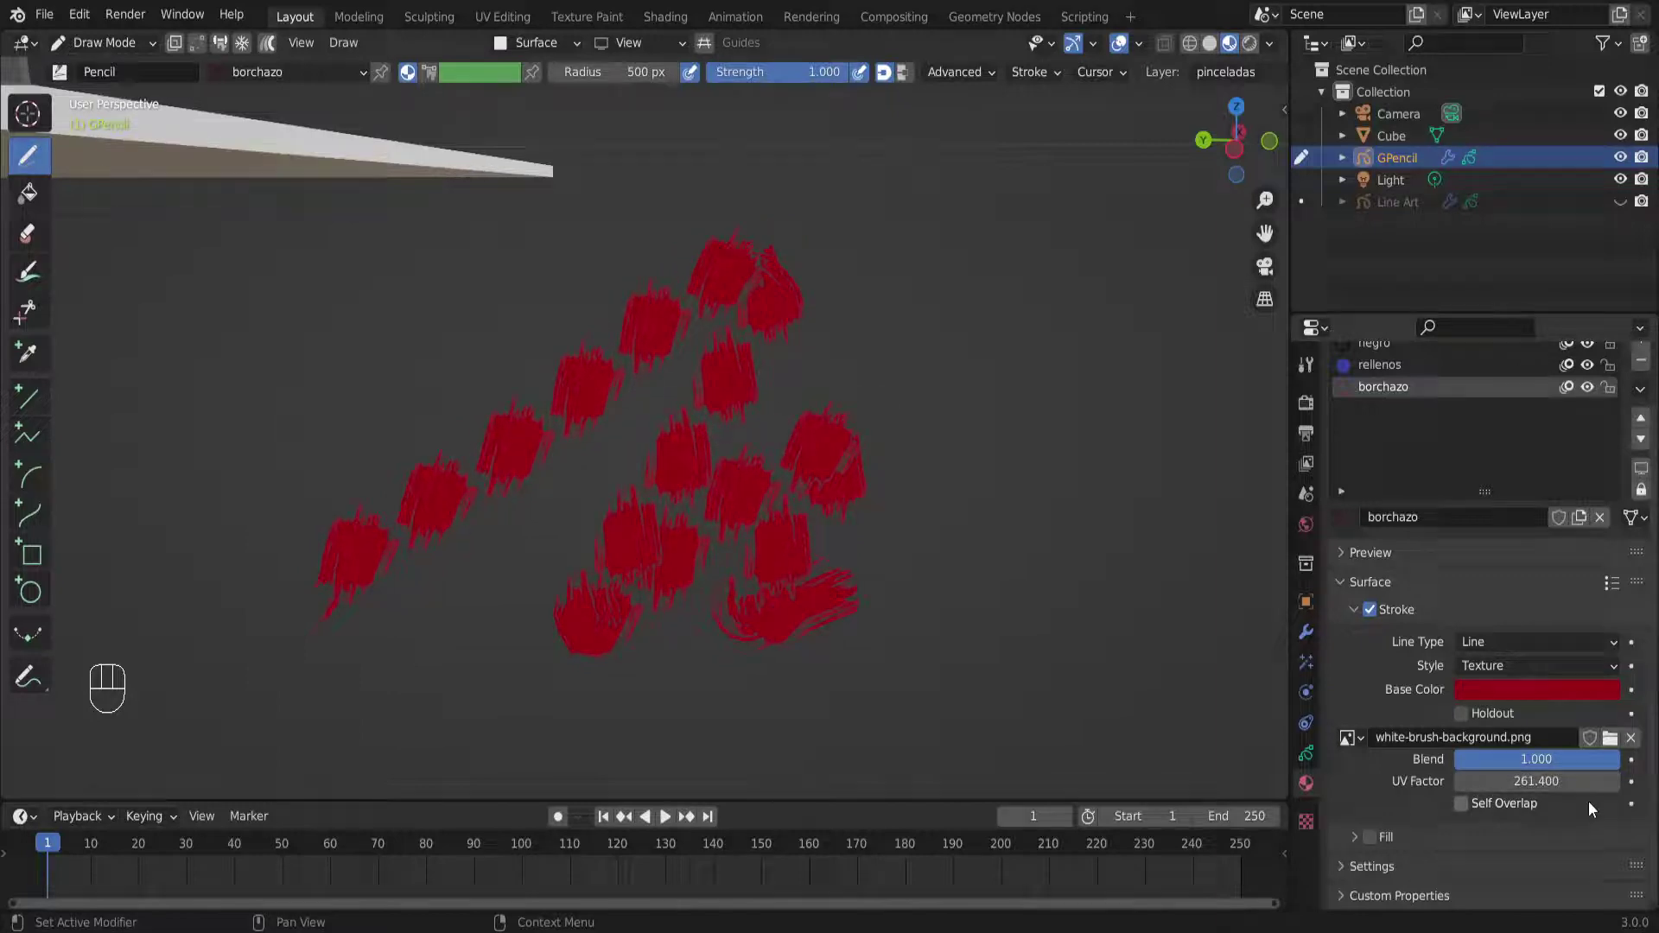
pyautogui.moveTo(1503, 781); pyautogui.dragTo(1534, 781)
pyautogui.click(1462, 714)
pyautogui.click(1464, 715)
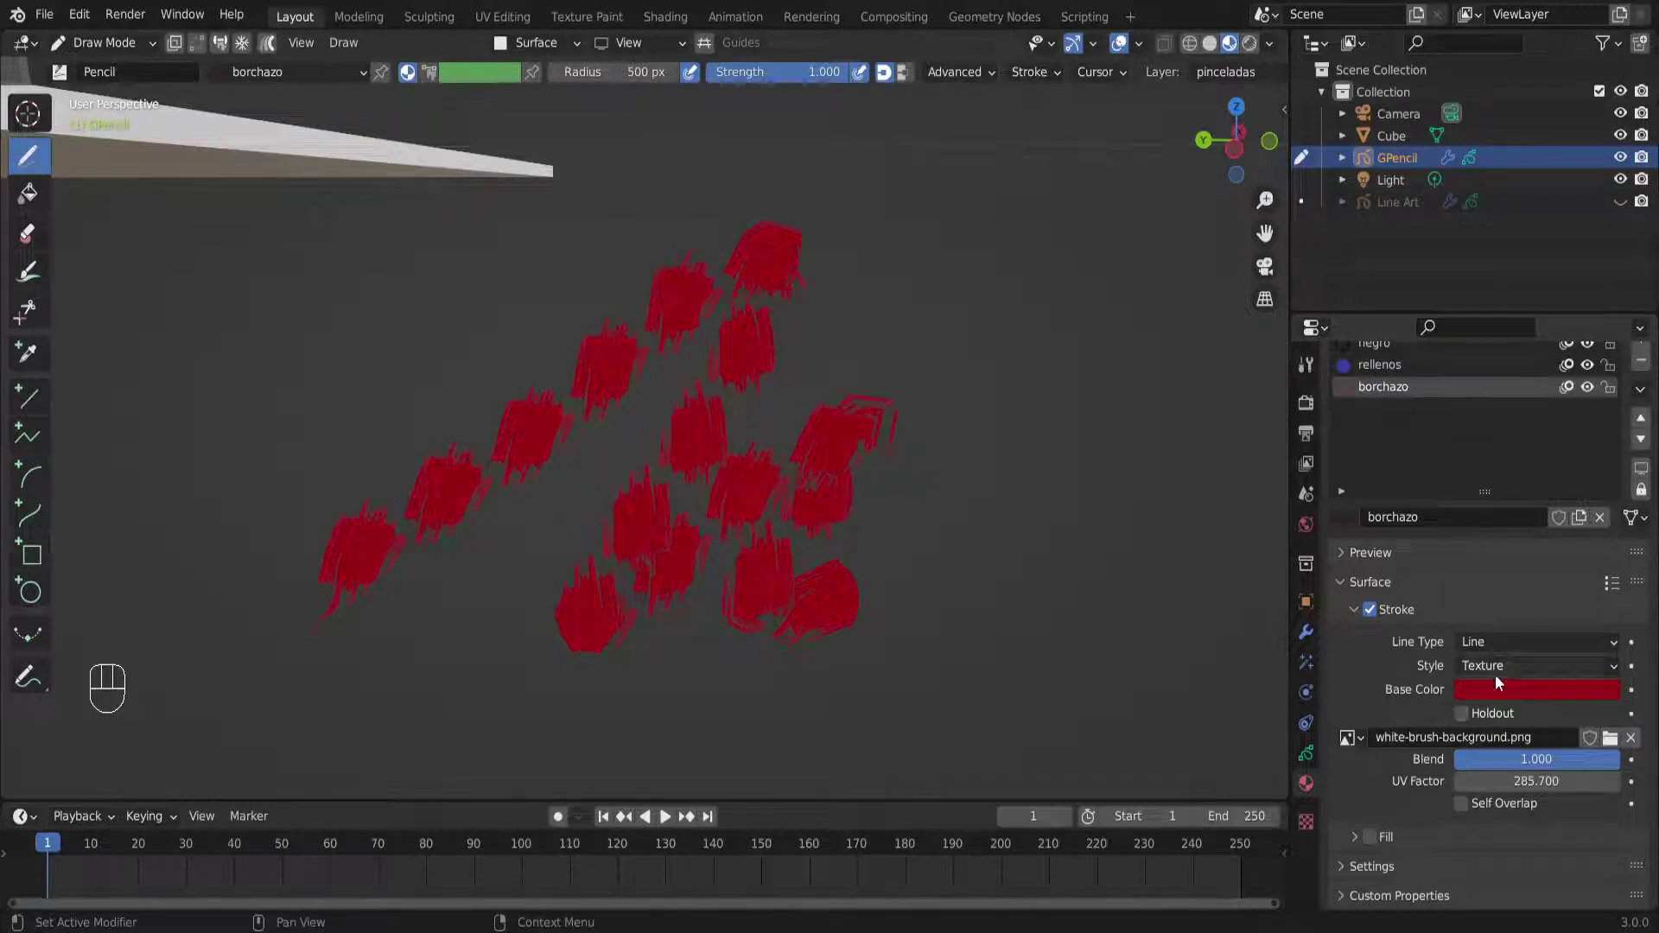
# Change the borchazo line type to Squares and its texture image to spray01_.png
pyautogui.click(1518, 641)
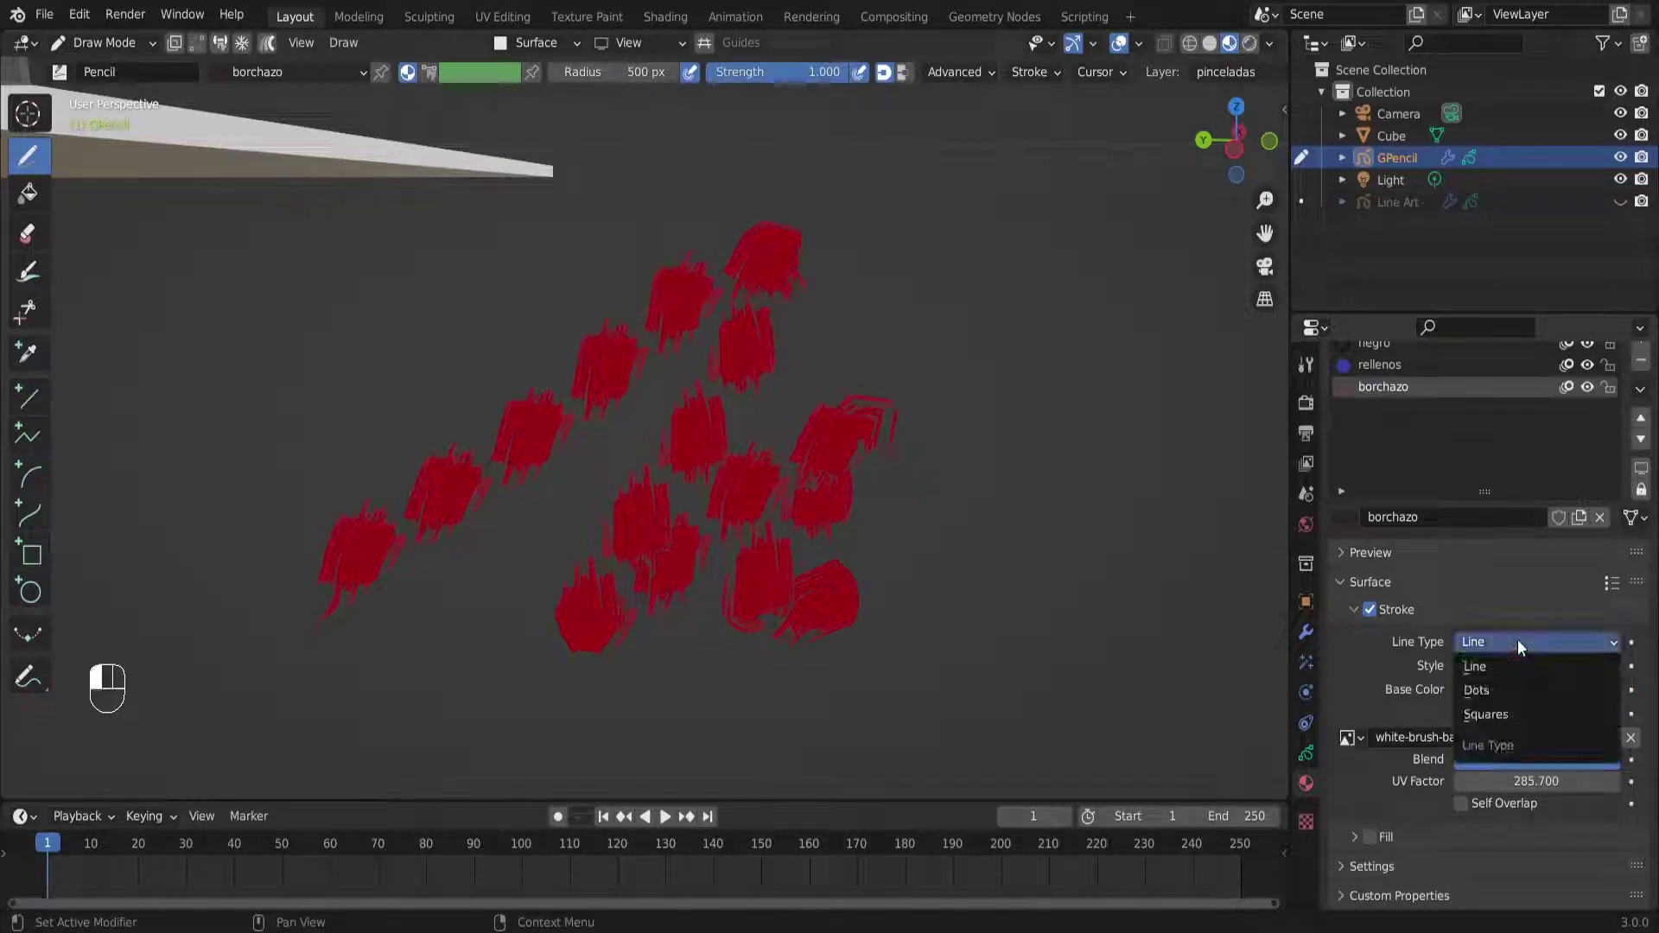
pyautogui.click(1510, 708)
pyautogui.moveTo(804, 449)
pyautogui.mouseDown(button='middle')
pyautogui.moveTo(767, 513)
pyautogui.moveTo(641, 592)
pyautogui.mouseUp(button='middle')
pyautogui.scroll(-2, 766, 513)
# Paint several looping and diagonal red spray strokes next to the large zigzag
pyautogui.moveTo(830, 510)
pyautogui.mouseDown()
pyautogui.moveTo(964, 402)
pyautogui.moveTo(730, 183)
pyautogui.moveTo(831, 151)
pyautogui.mouseUp()
pyautogui.moveTo(1039, 314)
pyautogui.mouseDown()
pyautogui.moveTo(910, 522)
pyautogui.moveTo(802, 592)
pyautogui.mouseUp()
pyautogui.moveTo(743, 588); pyautogui.dragTo(797, 411, button='middle')
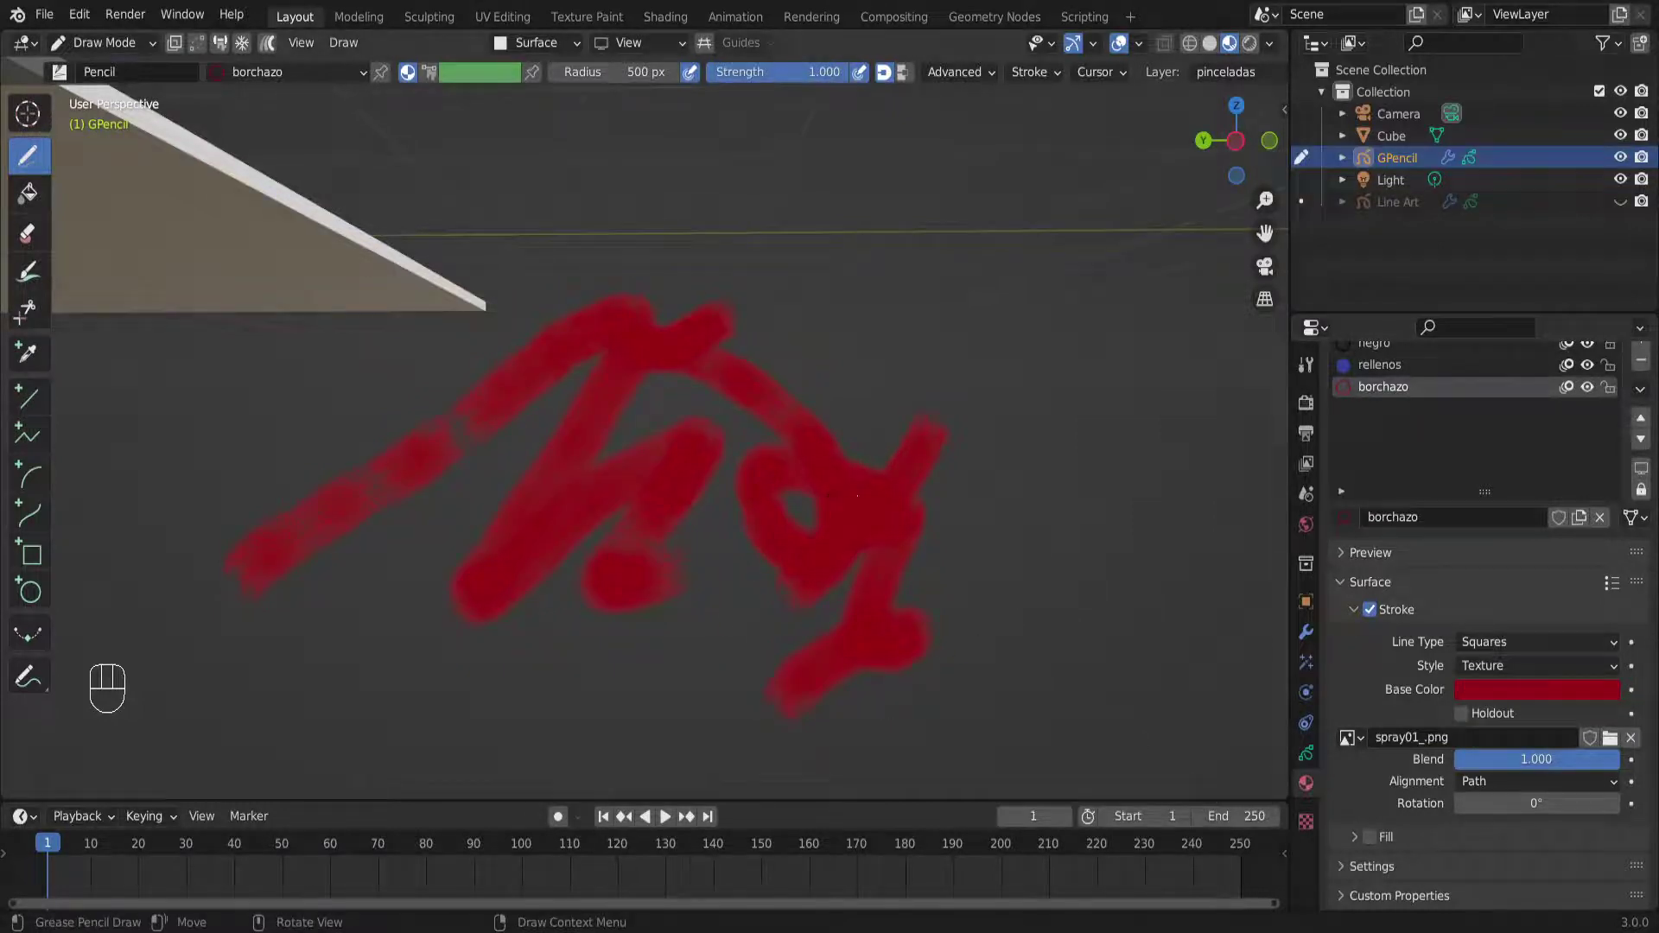
pyautogui.moveTo(857, 495)
pyautogui.mouseDown(button='middle')
pyautogui.moveTo(823, 535)
pyautogui.moveTo(566, 535)
pyautogui.mouseUp(button='middle')
pyautogui.moveTo(925, 537); pyautogui.dragTo(961, 300)
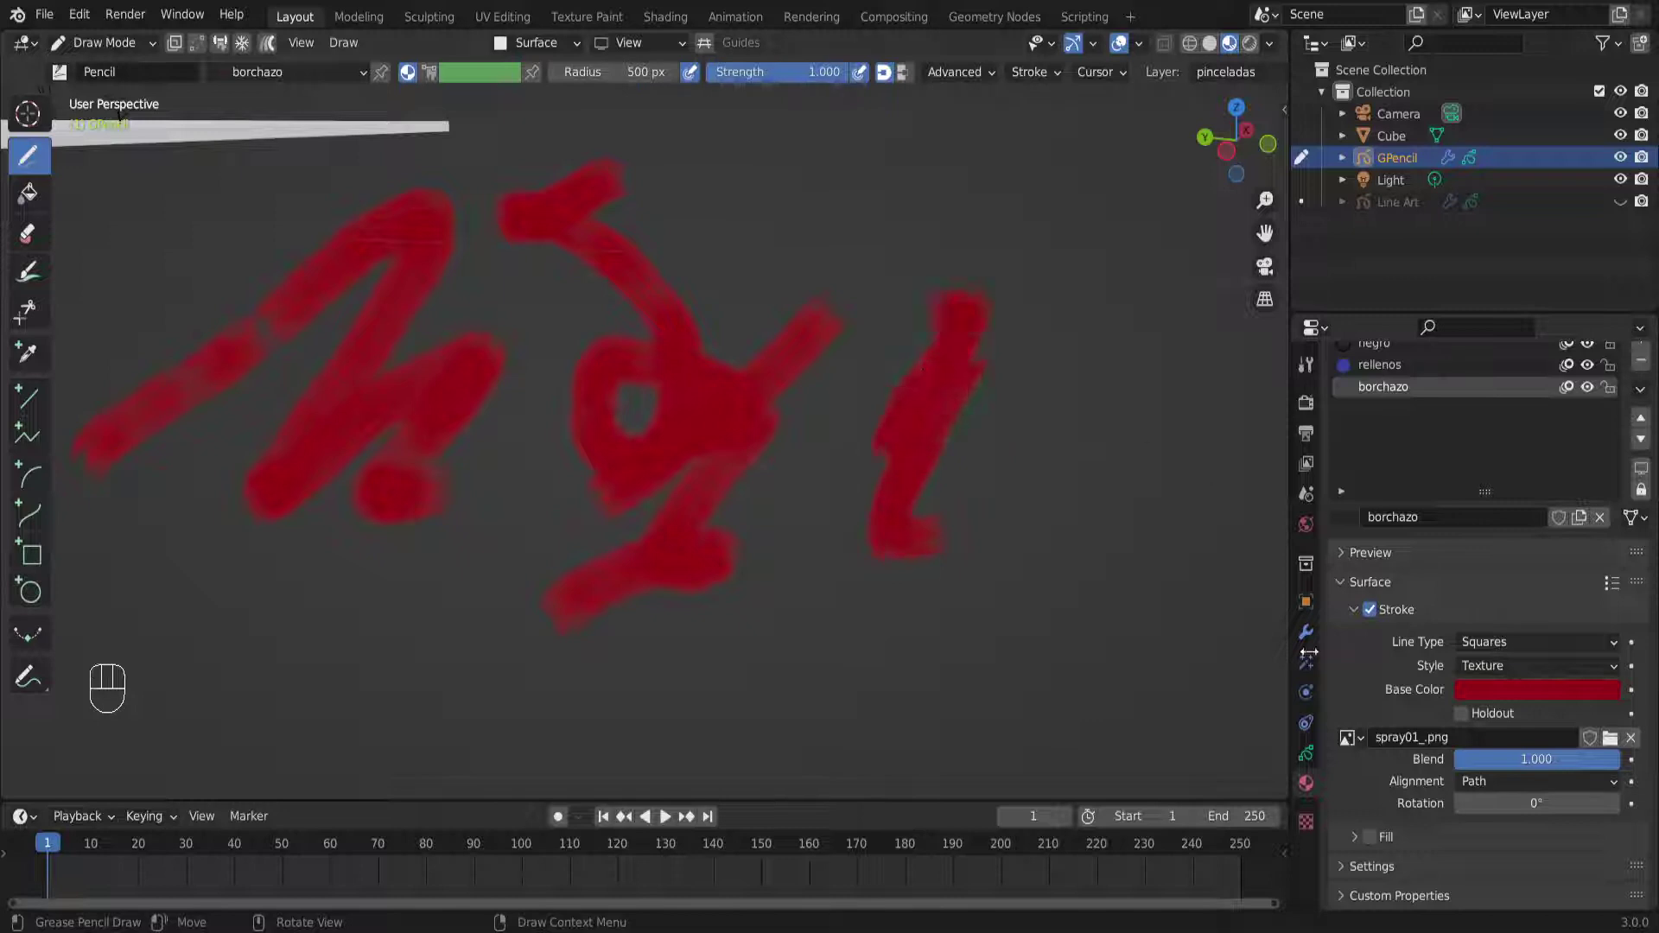
# Enable Holdout for the borchazo stroke and extend the last red stroke into a zigzag
pyautogui.click(1462, 714)
pyautogui.moveTo(1027, 519)
pyautogui.mouseDown()
pyautogui.moveTo(1006, 363)
pyautogui.moveTo(1089, 410)
pyautogui.moveTo(1109, 514)
pyautogui.mouseUp()
pyautogui.scroll(6, 991, 463)
pyautogui.keyDown('shift'); pyautogui.moveTo(990, 463); pyautogui.dragTo(717, 432, button='middle'); pyautogui.keyUp('shift')
pyautogui.scroll(-2, 778, 454)
pyautogui.keyDown('shift'); pyautogui.moveTo(807, 459); pyautogui.dragTo(610, 428, button='middle'); pyautogui.keyUp('shift')
pyautogui.scroll(3, 704, 466)
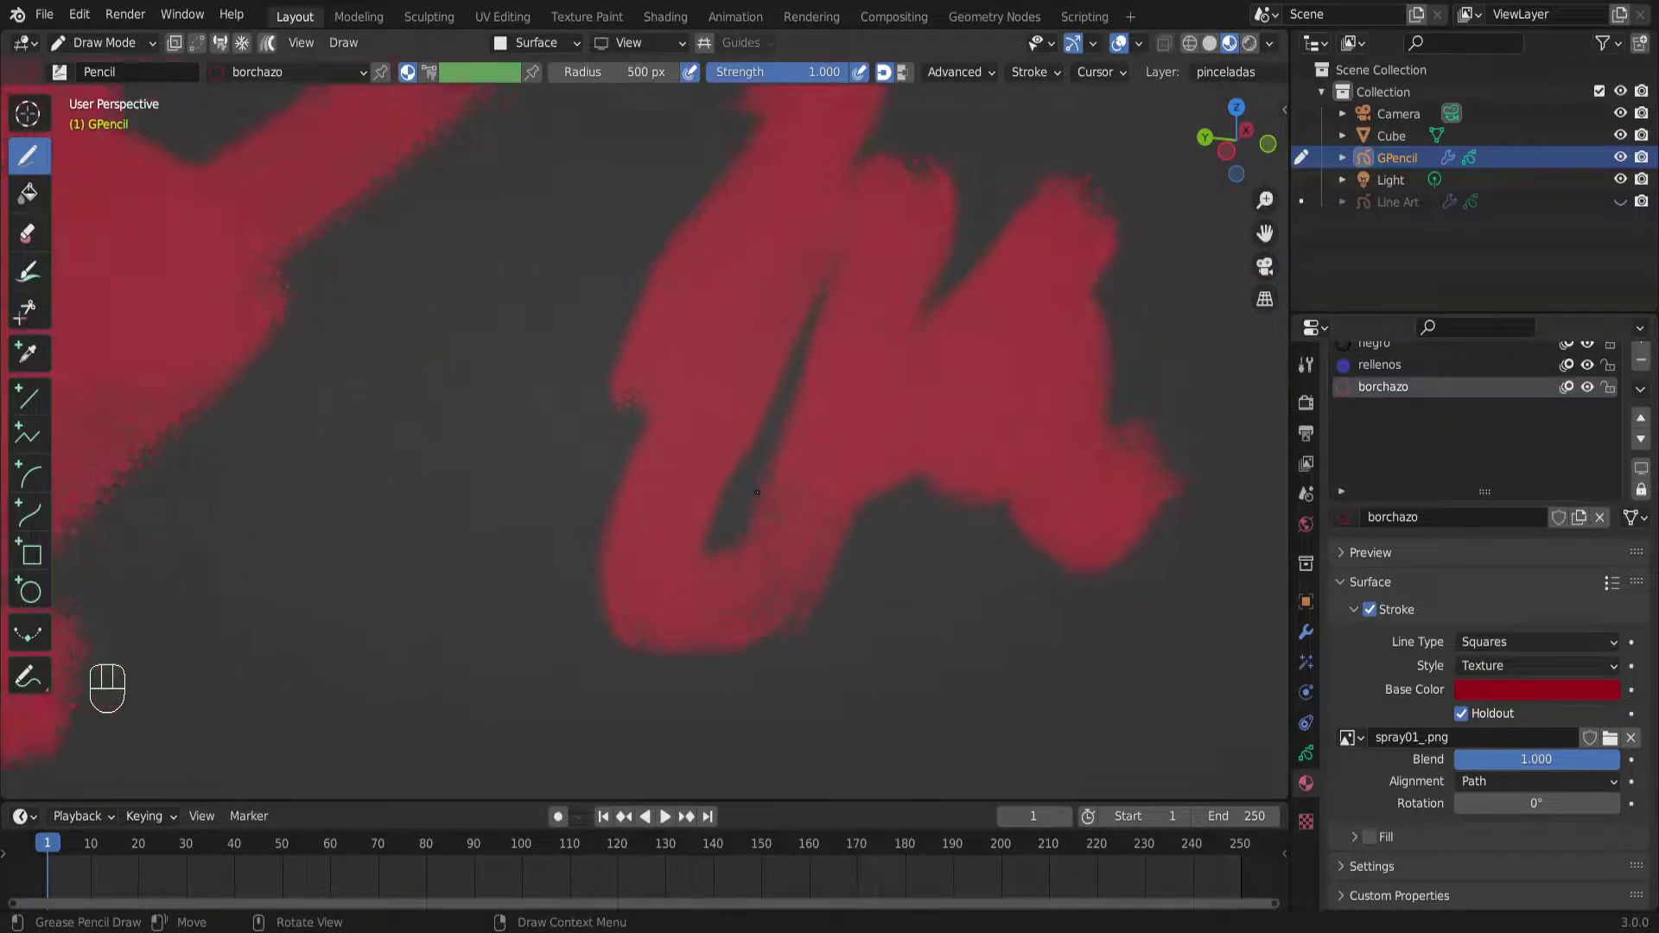
# Add short red spray blobs and single dabs around the zigzag, then compare them with Holdout off and on
pyautogui.moveTo(464, 403); pyautogui.dragTo(527, 605)
pyautogui.moveTo(458, 234)
pyautogui.mouseDown()
pyautogui.moveTo(544, 276)
pyautogui.moveTo(551, 353)
pyautogui.mouseUp()
pyautogui.click(615, 229)
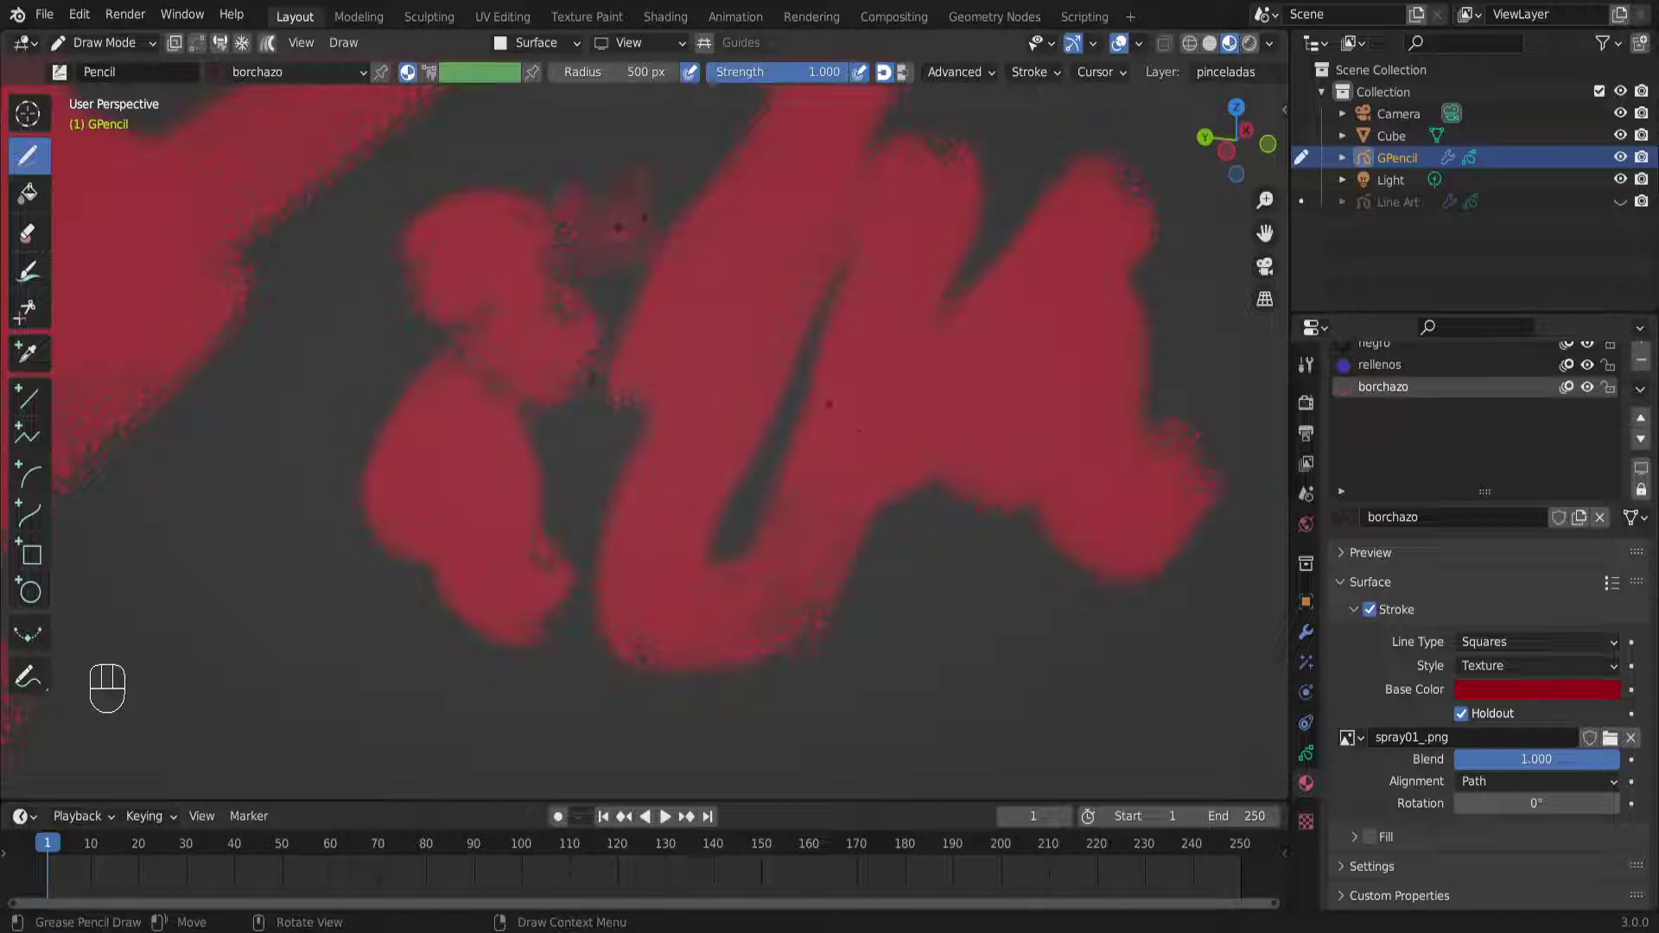
pyautogui.click(936, 730)
pyautogui.click(1048, 610)
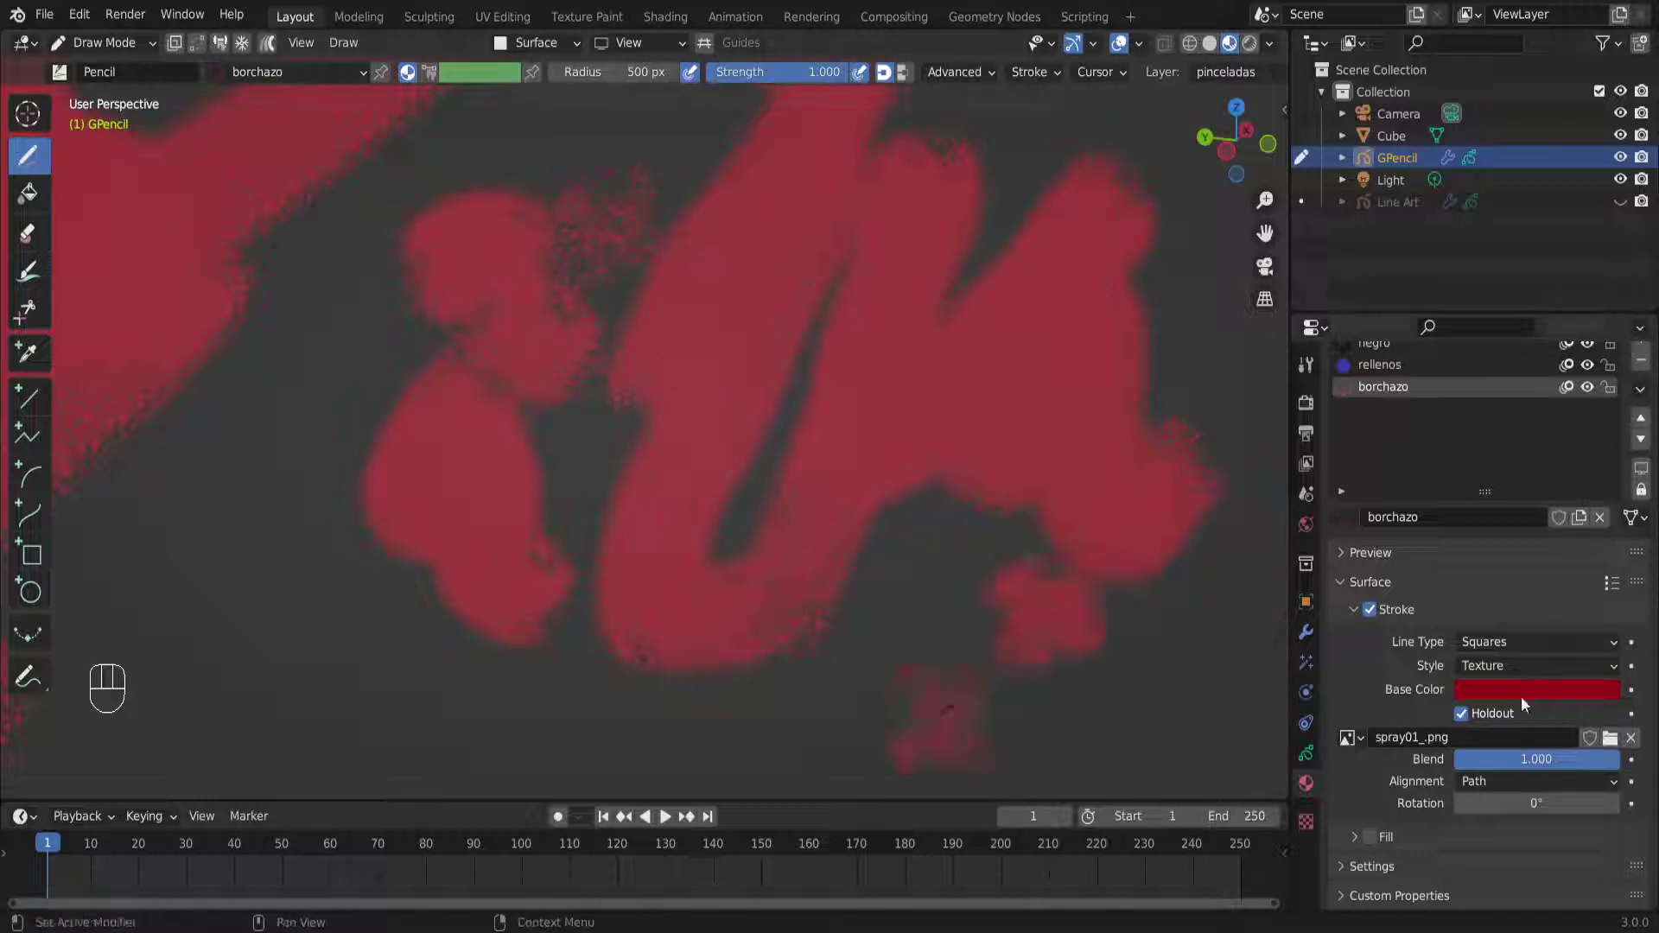
pyautogui.click(1481, 712)
pyautogui.click(1483, 713)
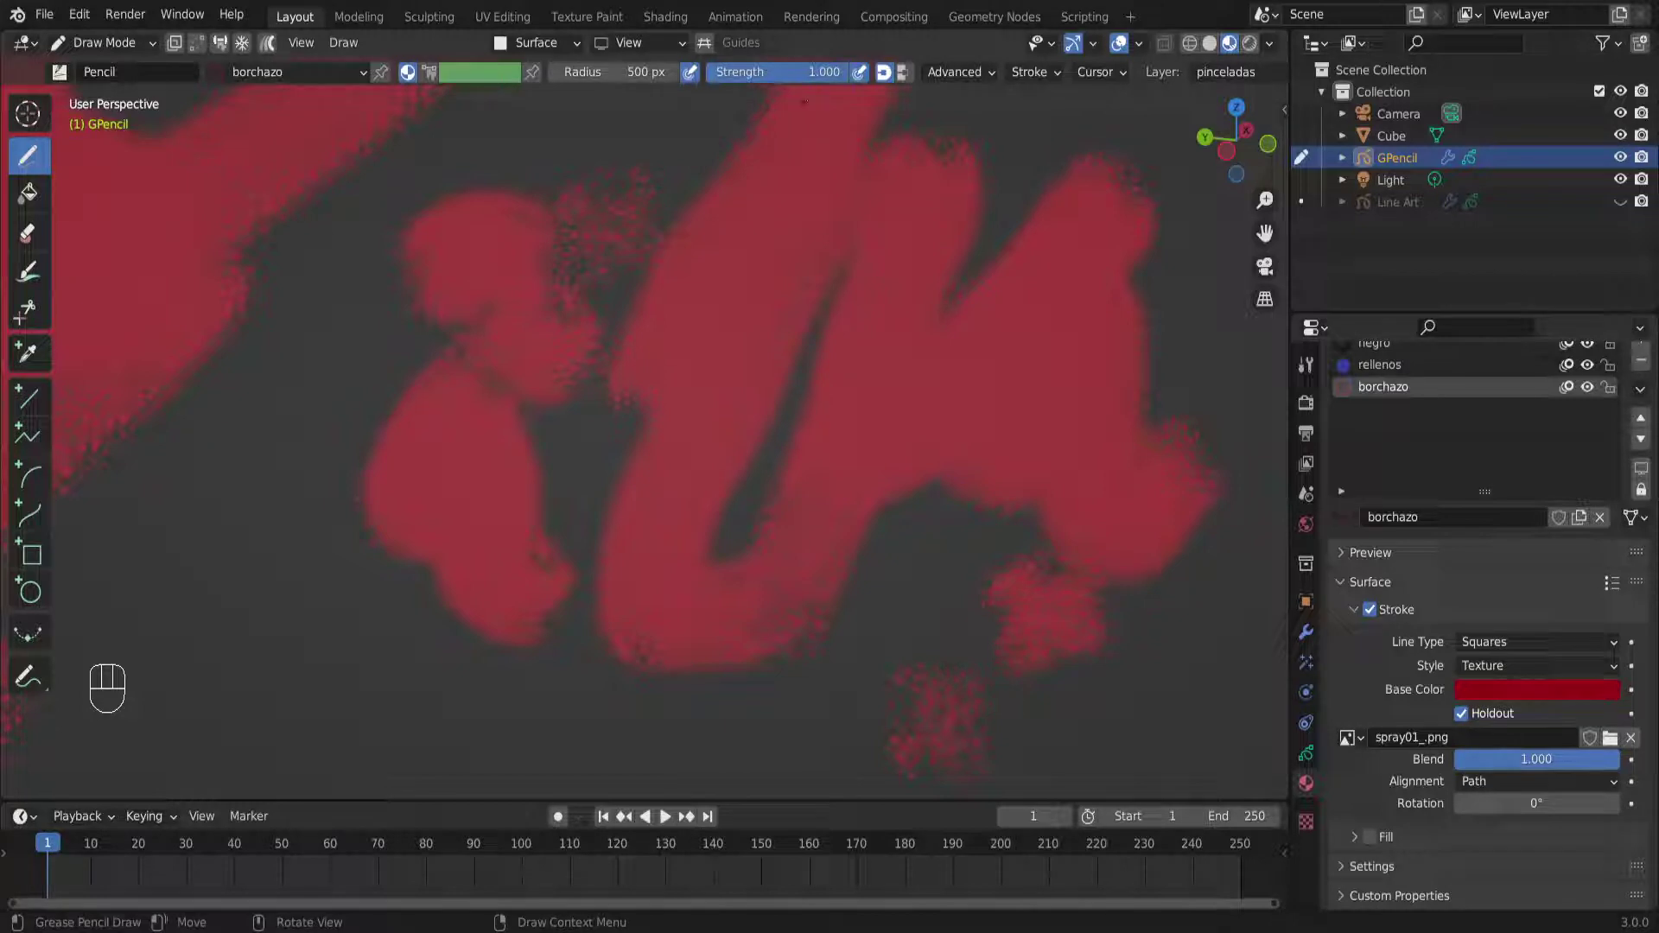
# Lower the brush strength to 0.383 and paint softer red strokes beside the spray blobs
pyautogui.click(838, 74)
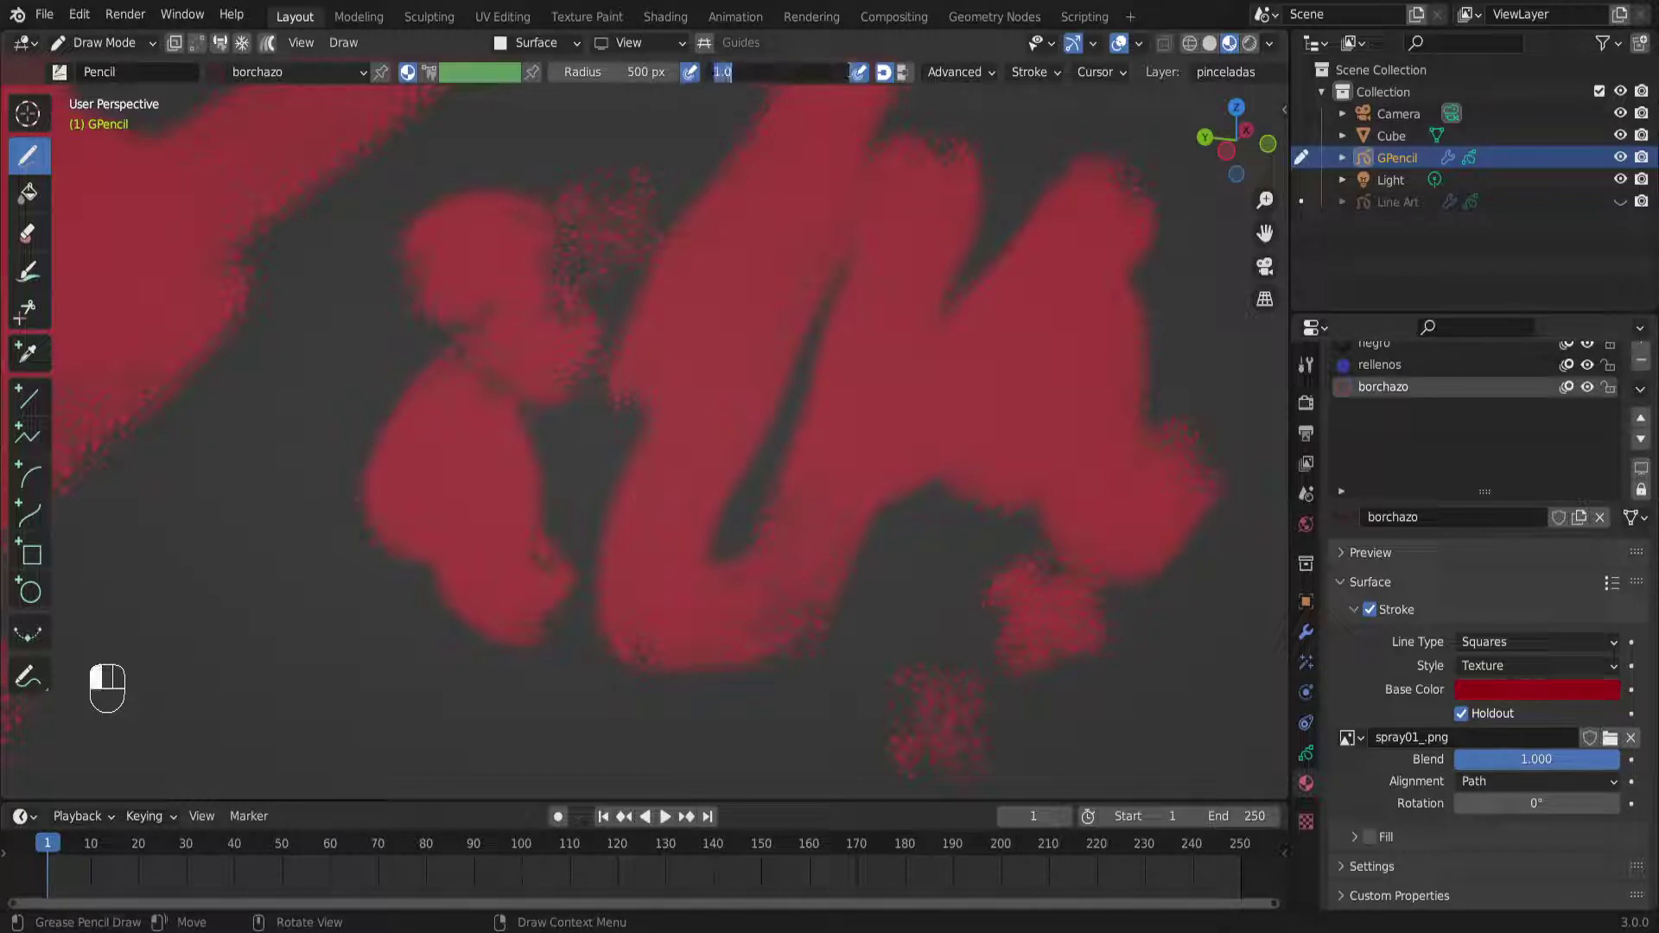
pyautogui.press('Return')
pyautogui.moveTo(837, 74); pyautogui.dragTo(748, 74)
pyautogui.moveTo(321, 418)
pyautogui.mouseDown()
pyautogui.moveTo(229, 605)
pyautogui.moveTo(336, 711)
pyautogui.moveTo(519, 683)
pyautogui.moveTo(454, 604)
pyautogui.mouseUp()
pyautogui.click(568, 681)
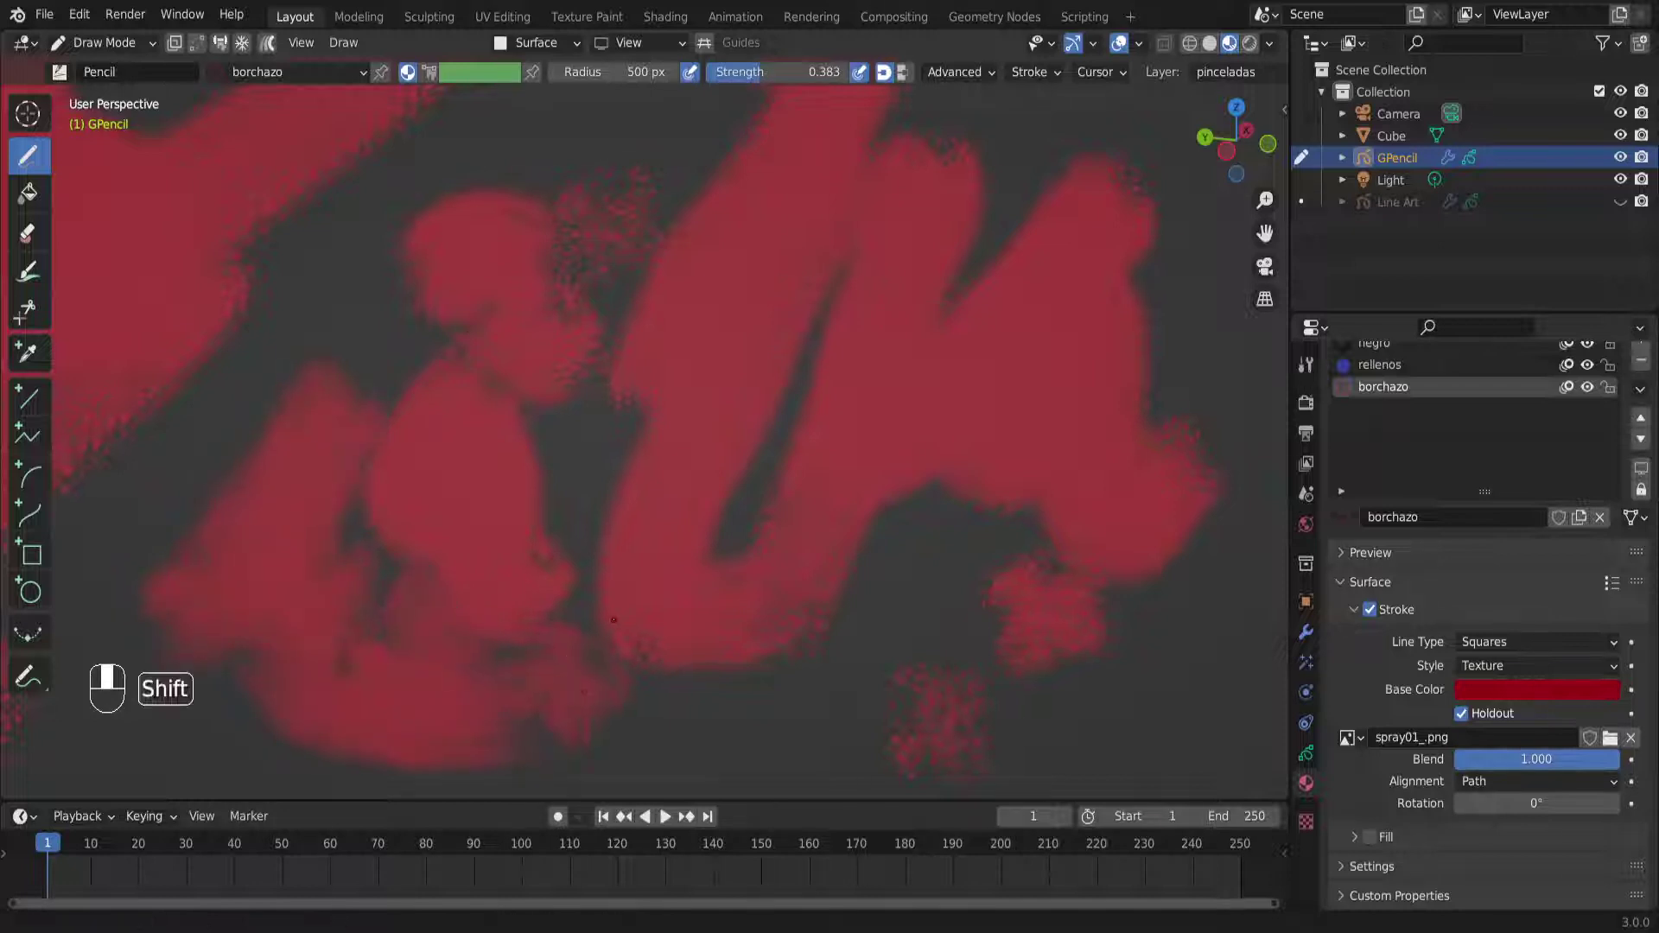
# Paint more small red strokes at 0.383 strength in the empty area below the earlier spray strokes
pyautogui.keyDown('shift'); pyautogui.moveTo(611, 620); pyautogui.dragTo(955, 400, button='middle'); pyautogui.keyUp('shift')
pyautogui.scroll(-1, 955, 400)
pyautogui.scroll(-1, 866, 462)
pyautogui.keyDown('shift'); pyautogui.moveTo(714, 503); pyautogui.dragTo(994, 442, button='middle'); pyautogui.keyUp('shift')
pyautogui.scroll(-2, 866, 462)
pyautogui.moveTo(761, 458); pyautogui.dragTo(687, 456, button='middle')
pyautogui.scroll(1, 519, 449)
pyautogui.moveTo(432, 423)
pyautogui.keyDown('shift'); pyautogui.mouseDown(button='middle')
pyautogui.moveTo(683, 541)
pyautogui.moveTo(571, 484)
pyautogui.mouseUp(button='middle'); pyautogui.keyUp('shift')
pyautogui.moveTo(644, 562)
pyautogui.mouseDown()
pyautogui.moveTo(700, 652)
pyautogui.moveTo(773, 669)
pyautogui.mouseUp()
pyautogui.moveTo(531, 618); pyautogui.dragTo(737, 570)
pyautogui.scroll(2, 737, 569)
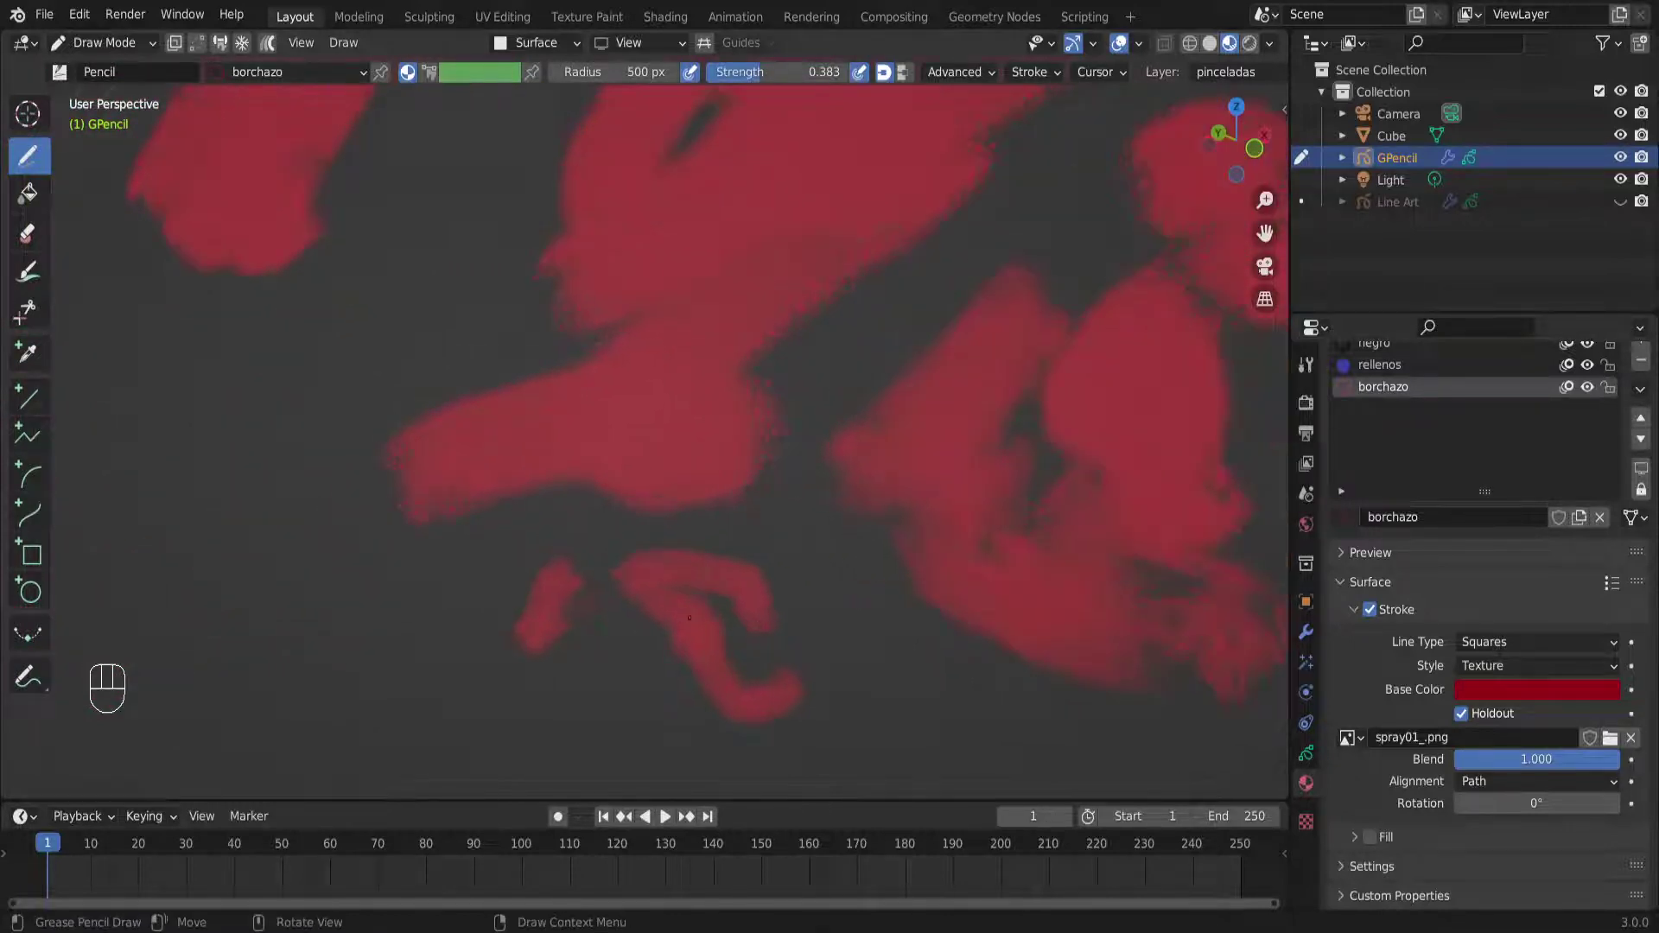
pyautogui.moveTo(798, 601)
pyautogui.mouseDown()
pyautogui.moveTo(834, 531)
pyautogui.moveTo(931, 729)
pyautogui.mouseUp()
pyautogui.scroll(-10, 1024, 614)
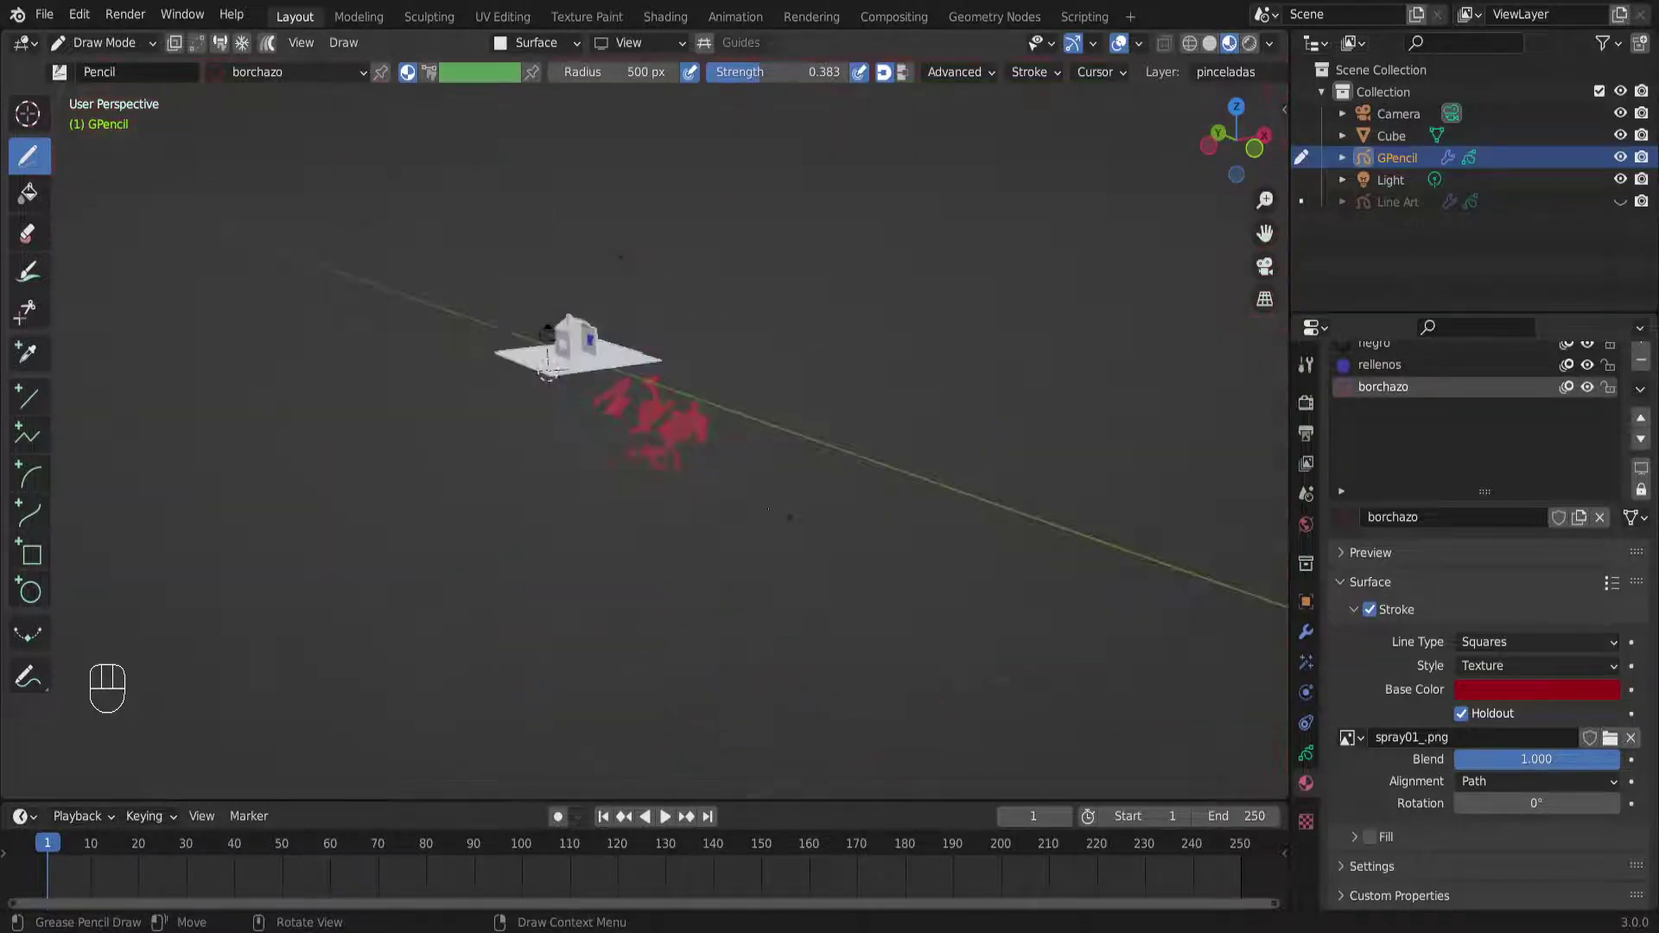
# Paint a spray patch over the first letters on the house's front wall and disable Holdout for the borchazo stroke
pyautogui.scroll(10, 462, 364)
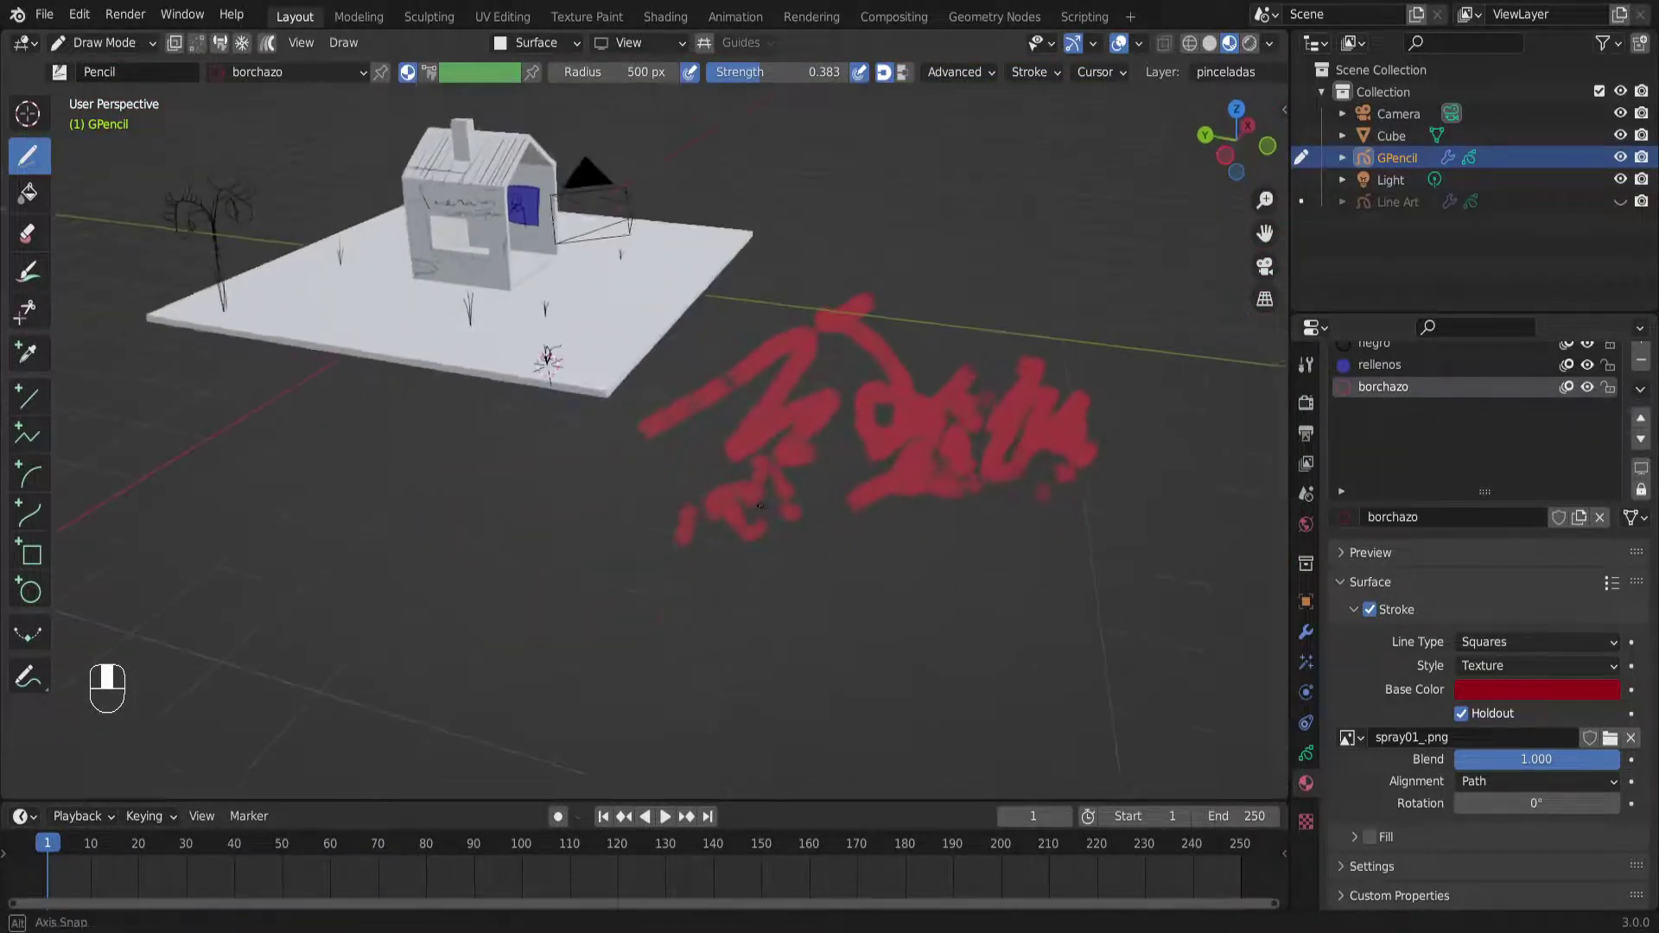
pyautogui.scroll(-8, 462, 458)
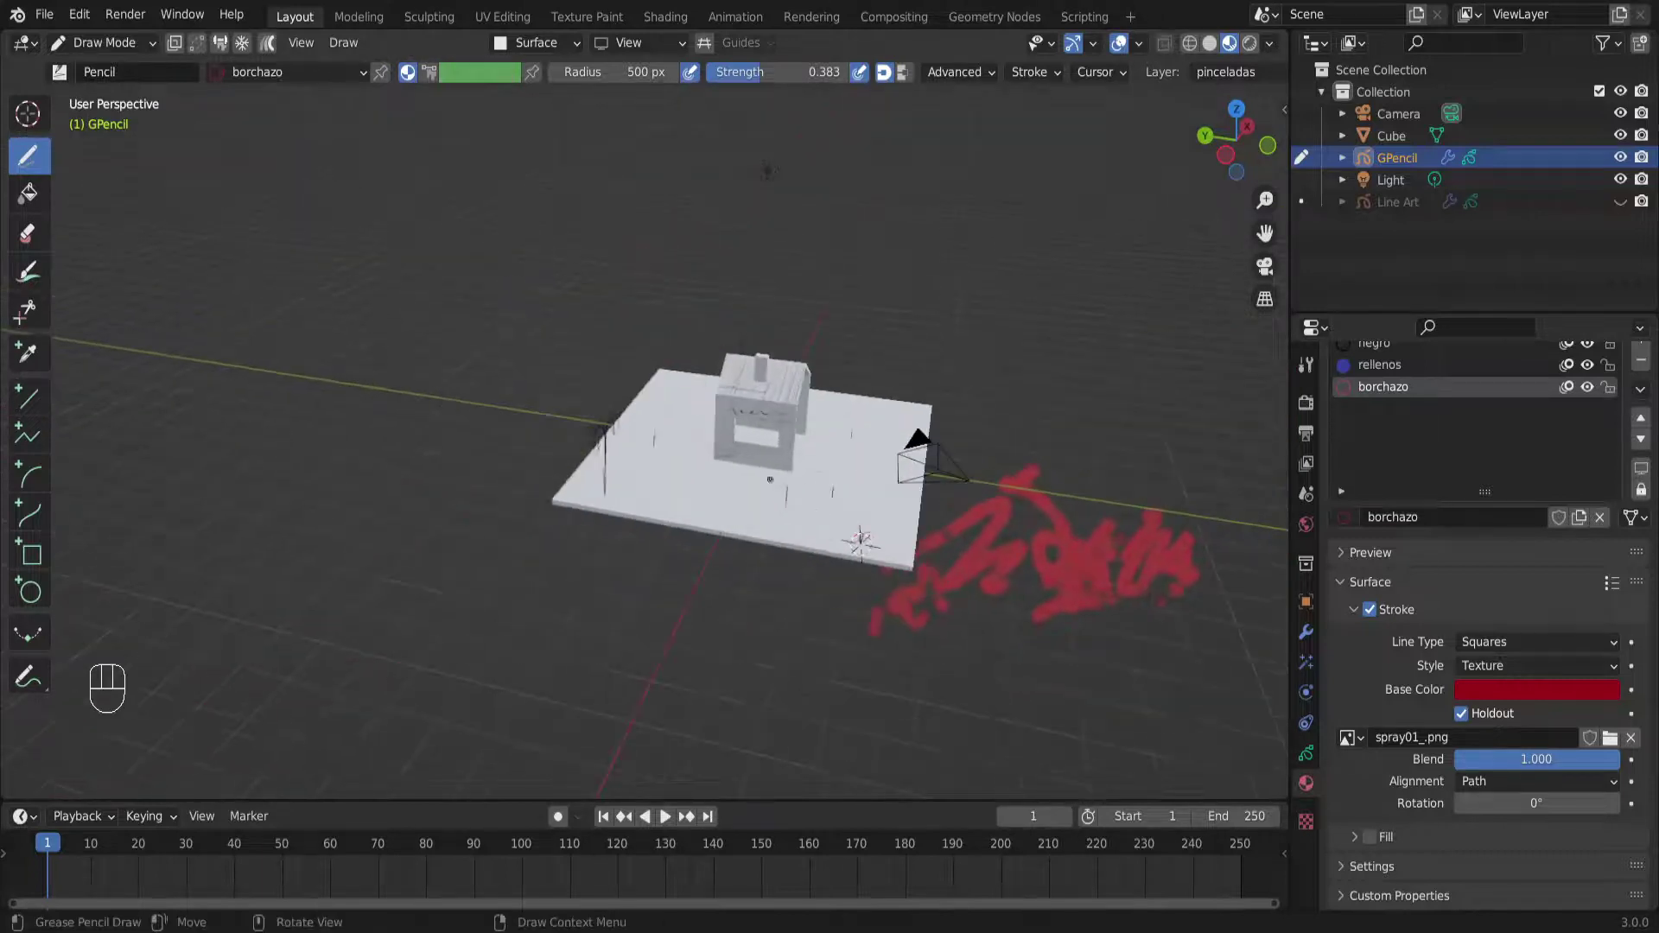
pyautogui.scroll(12, 319, 432)
pyautogui.scroll(-8, 456, 452)
pyautogui.keyDown('shift'); pyautogui.moveTo(320, 431); pyautogui.dragTo(581, 401, button='middle'); pyautogui.keyUp('shift')
pyautogui.scroll(4, 475, 459)
pyautogui.scroll(6, 581, 401)
pyautogui.click(537, 38)
pyautogui.click(538, 40)
pyautogui.moveTo(558, 362)
pyautogui.mouseDown(button='middle')
pyautogui.moveTo(543, 303)
pyautogui.moveTo(521, 304)
pyautogui.mouseUp(button='middle')
pyautogui.moveTo(489, 263)
pyautogui.mouseDown()
pyautogui.moveTo(500, 324)
pyautogui.moveTo(584, 278)
pyautogui.mouseUp()
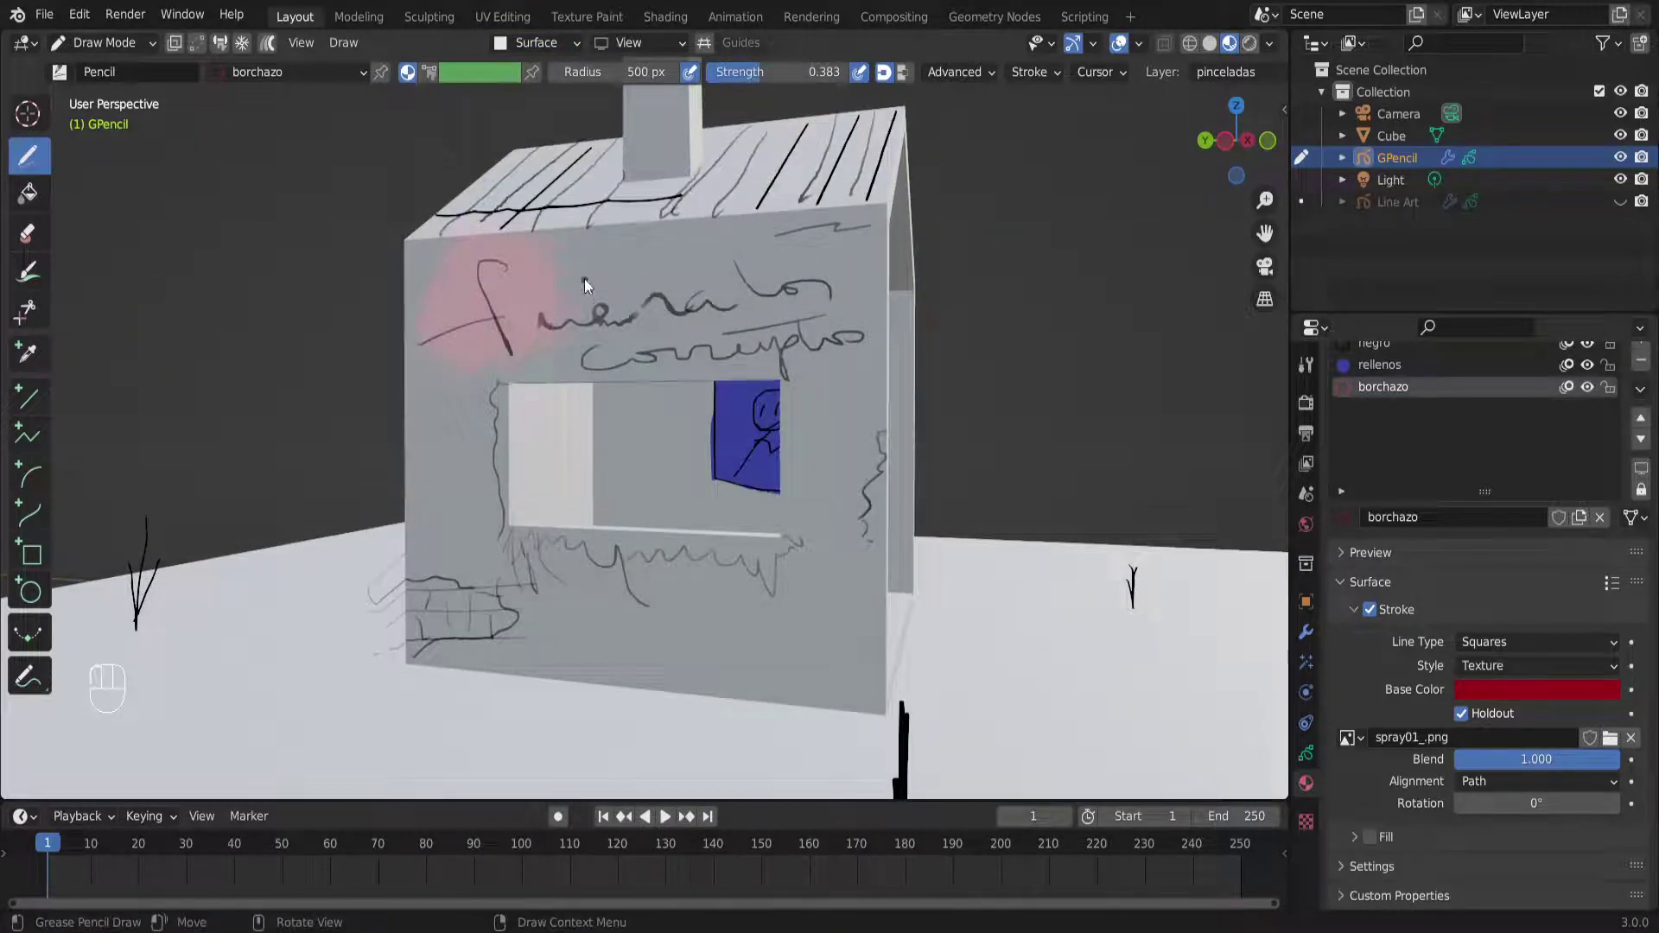
pyautogui.click(1462, 713)
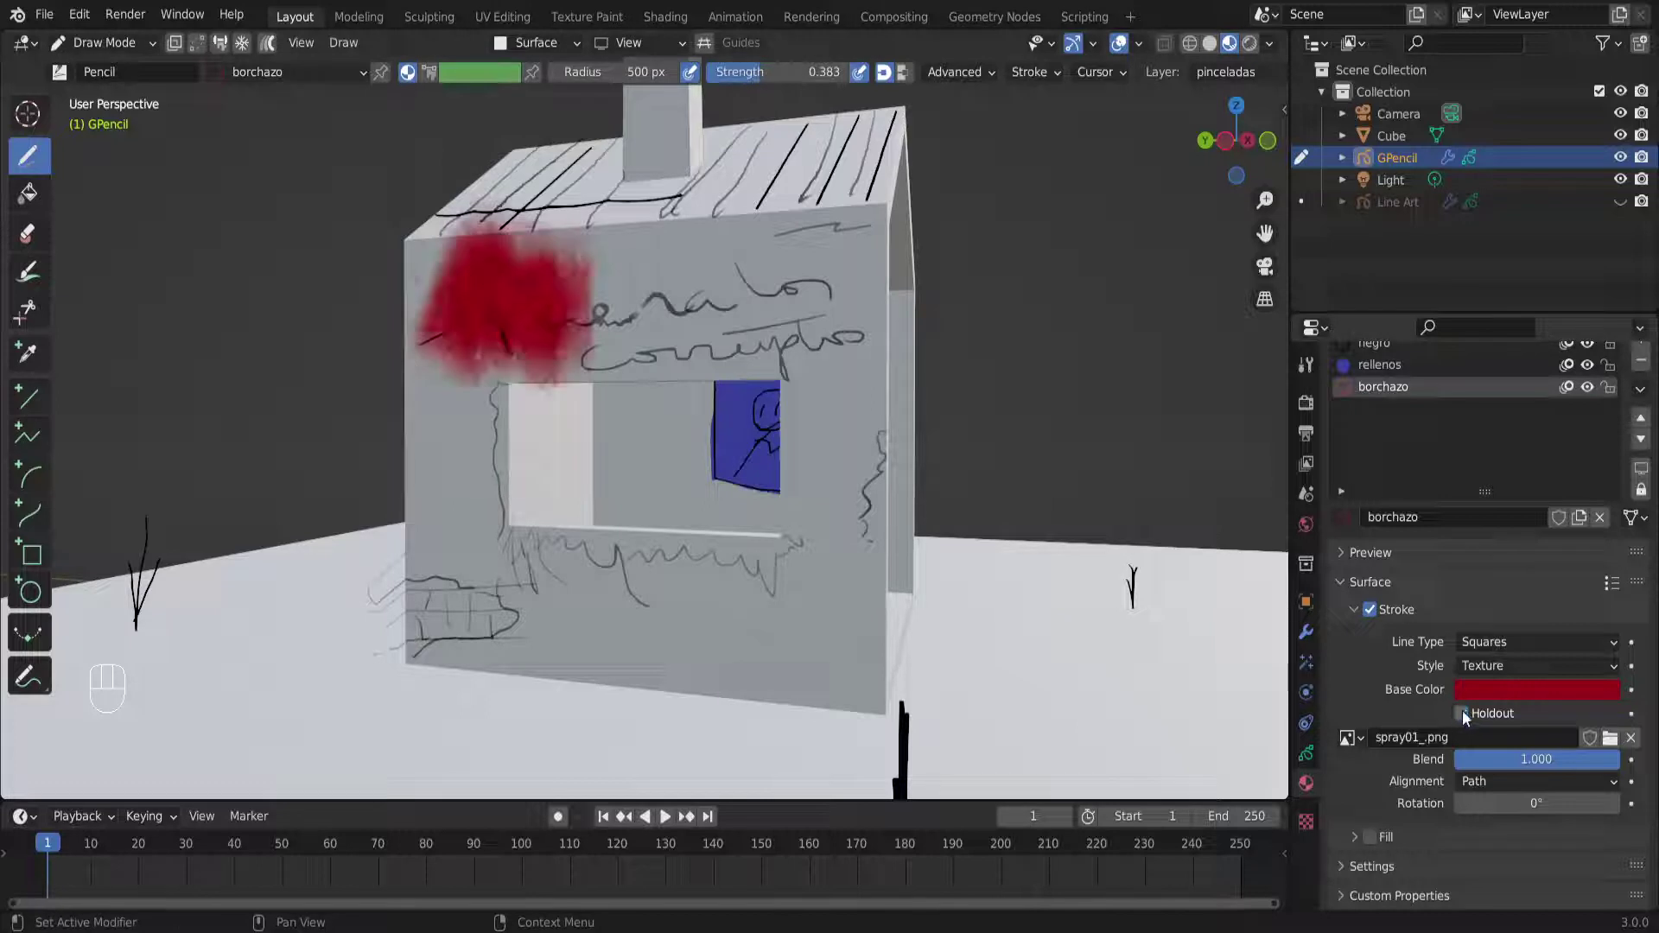
# Paint dark red spray strokes across the wall lettering, down beside the window and along the base of the front wall
pyautogui.moveTo(584, 288)
pyautogui.mouseDown()
pyautogui.moveTo(661, 303)
pyautogui.moveTo(695, 333)
pyautogui.moveTo(730, 277)
pyautogui.moveTo(678, 354)
pyautogui.mouseUp()
pyautogui.moveTo(760, 285)
pyautogui.mouseDown()
pyautogui.moveTo(745, 332)
pyautogui.moveTo(808, 610)
pyautogui.mouseUp()
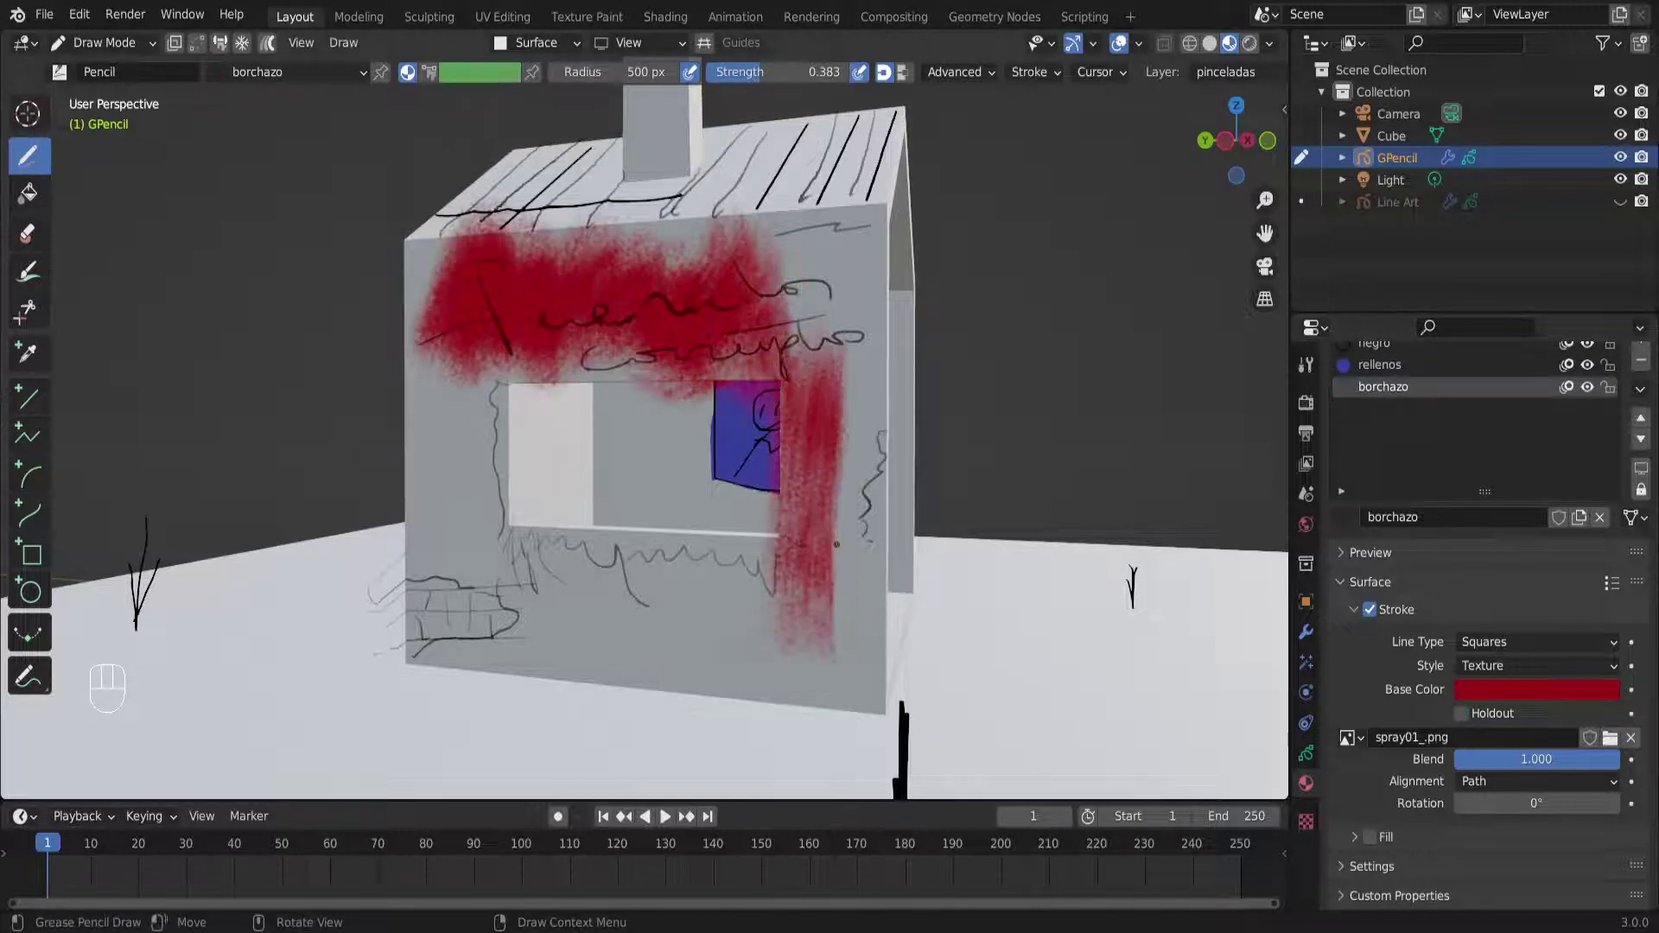
pyautogui.moveTo(816, 553); pyautogui.dragTo(800, 662)
pyautogui.moveTo(713, 605); pyautogui.dragTo(389, 609)
pyautogui.moveTo(553, 635)
pyautogui.mouseDown()
pyautogui.moveTo(722, 626)
pyautogui.moveTo(753, 665)
pyautogui.mouseUp()
pyautogui.moveTo(753, 664); pyautogui.dragTo(502, 462, button='middle')
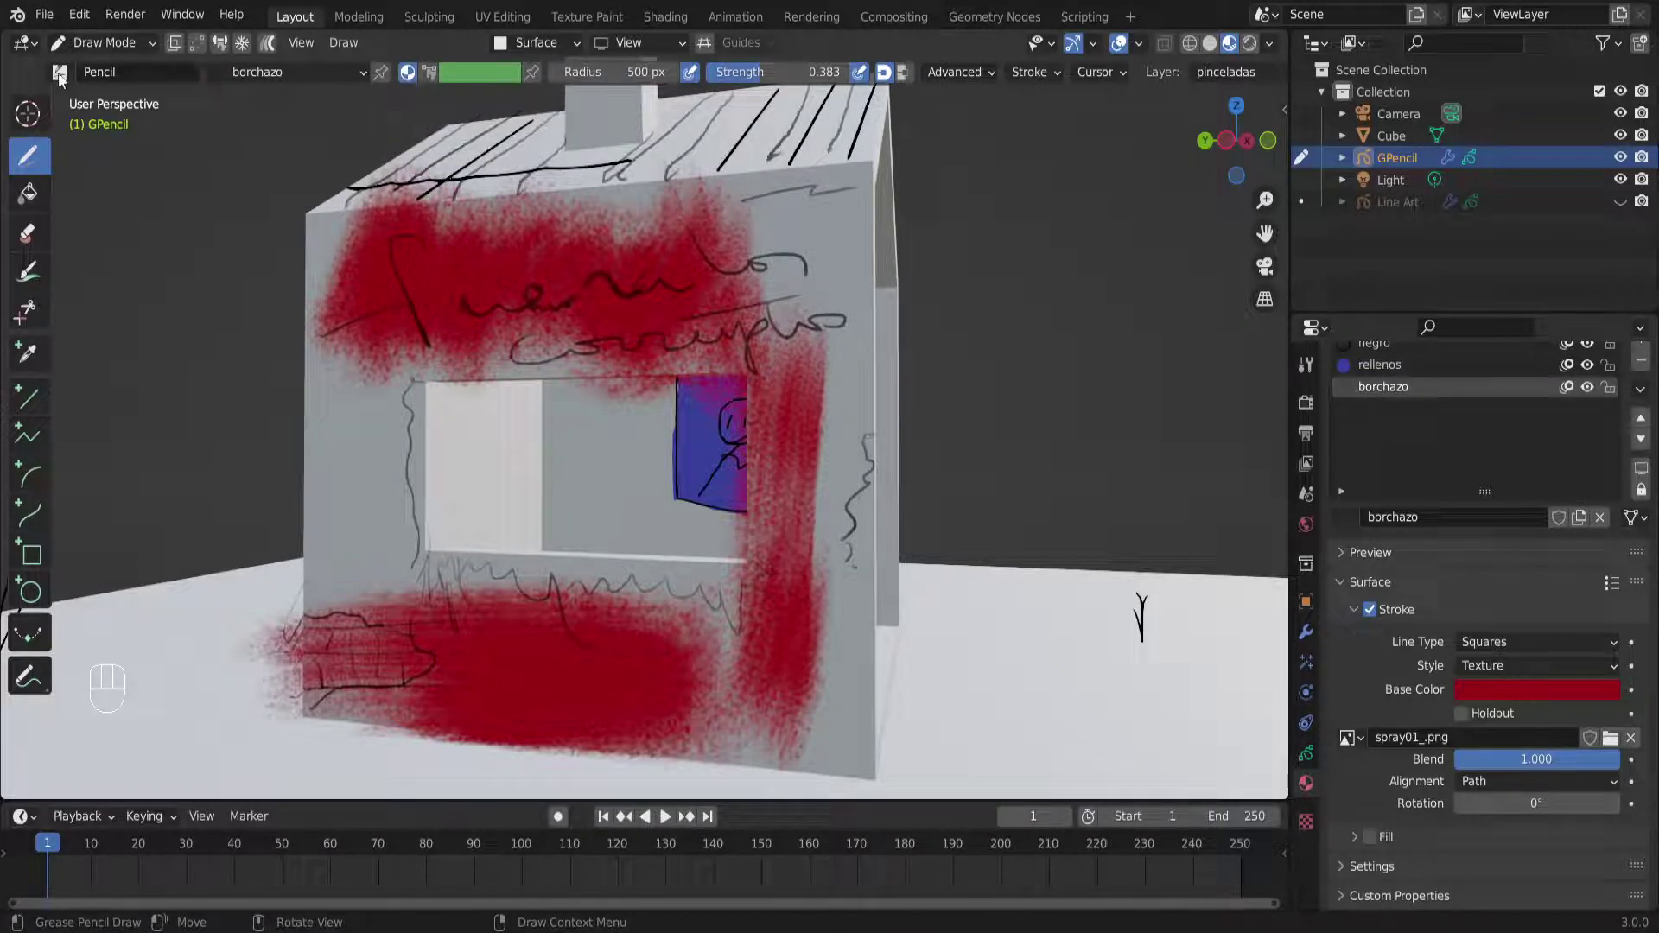
# Keep borchazo as the active material and switch the brush's color source from Material to Color Attribute
pyautogui.click(295, 74)
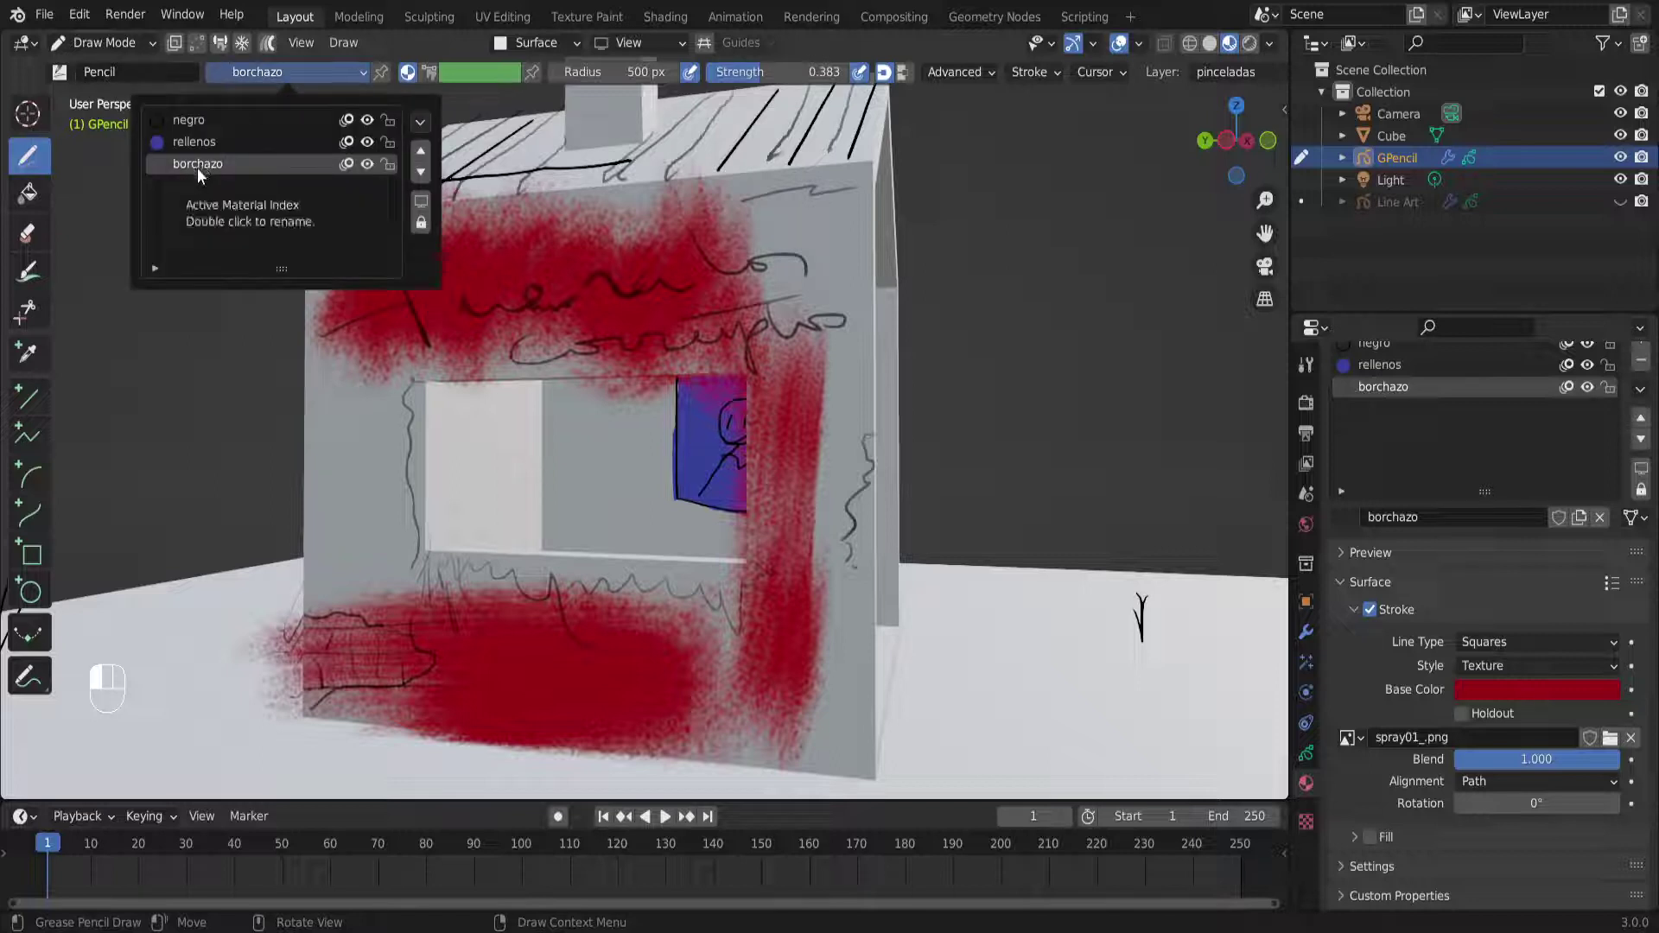
pyautogui.click(225, 164)
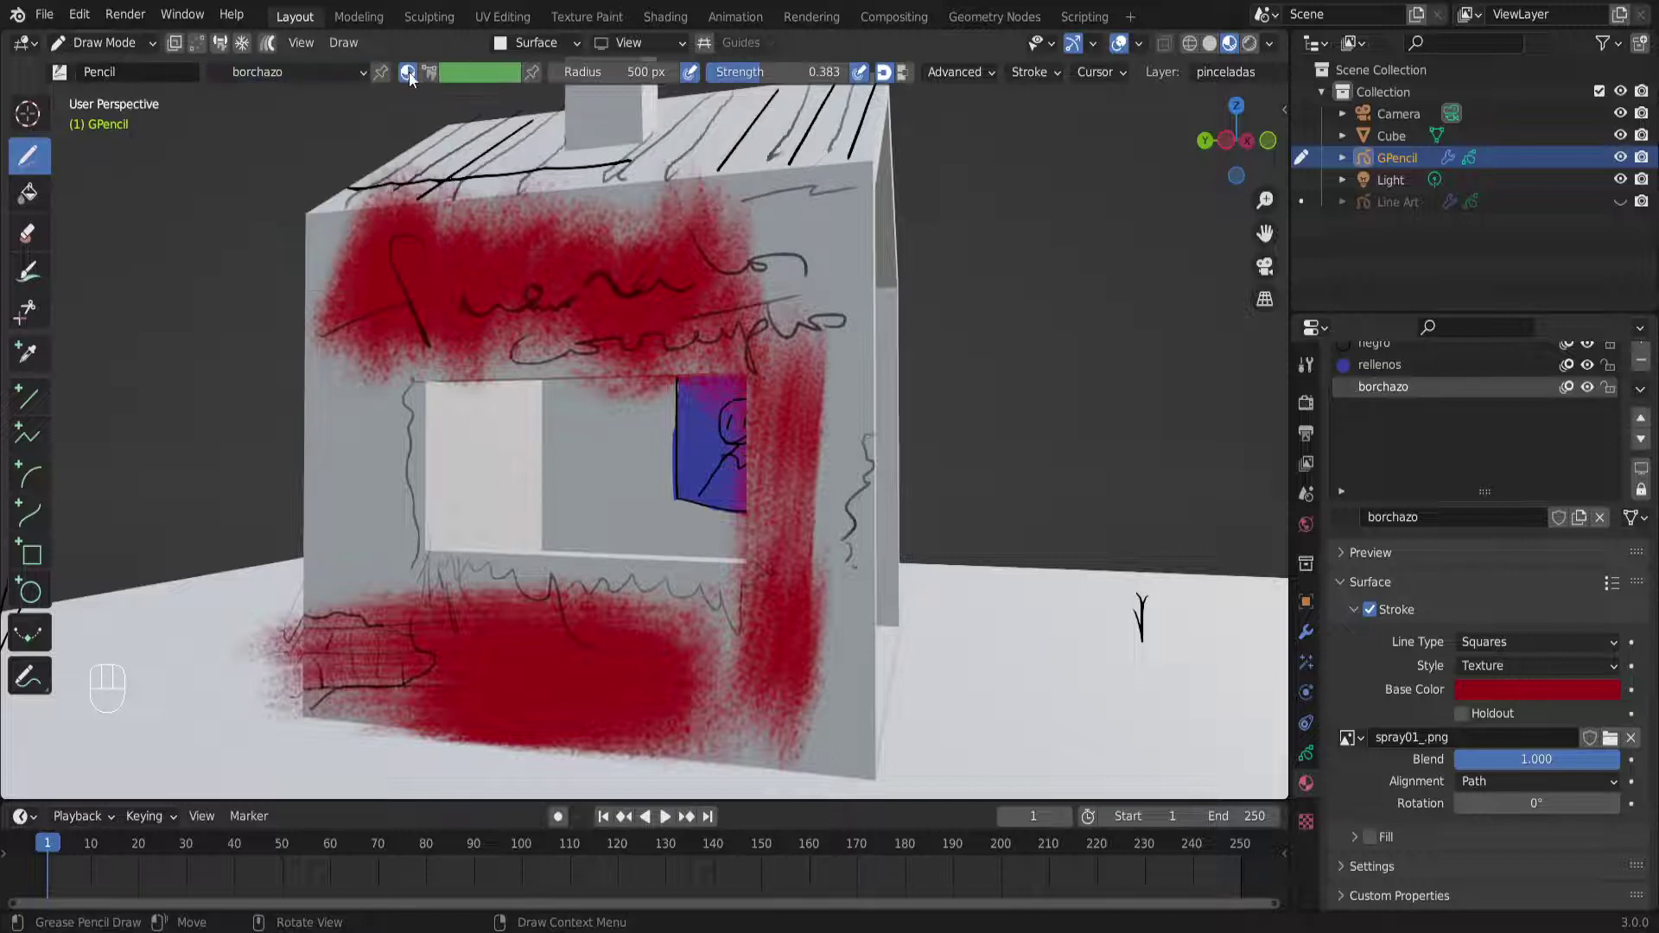
pyautogui.click(260, 74)
pyautogui.scroll(2, 1424, 472)
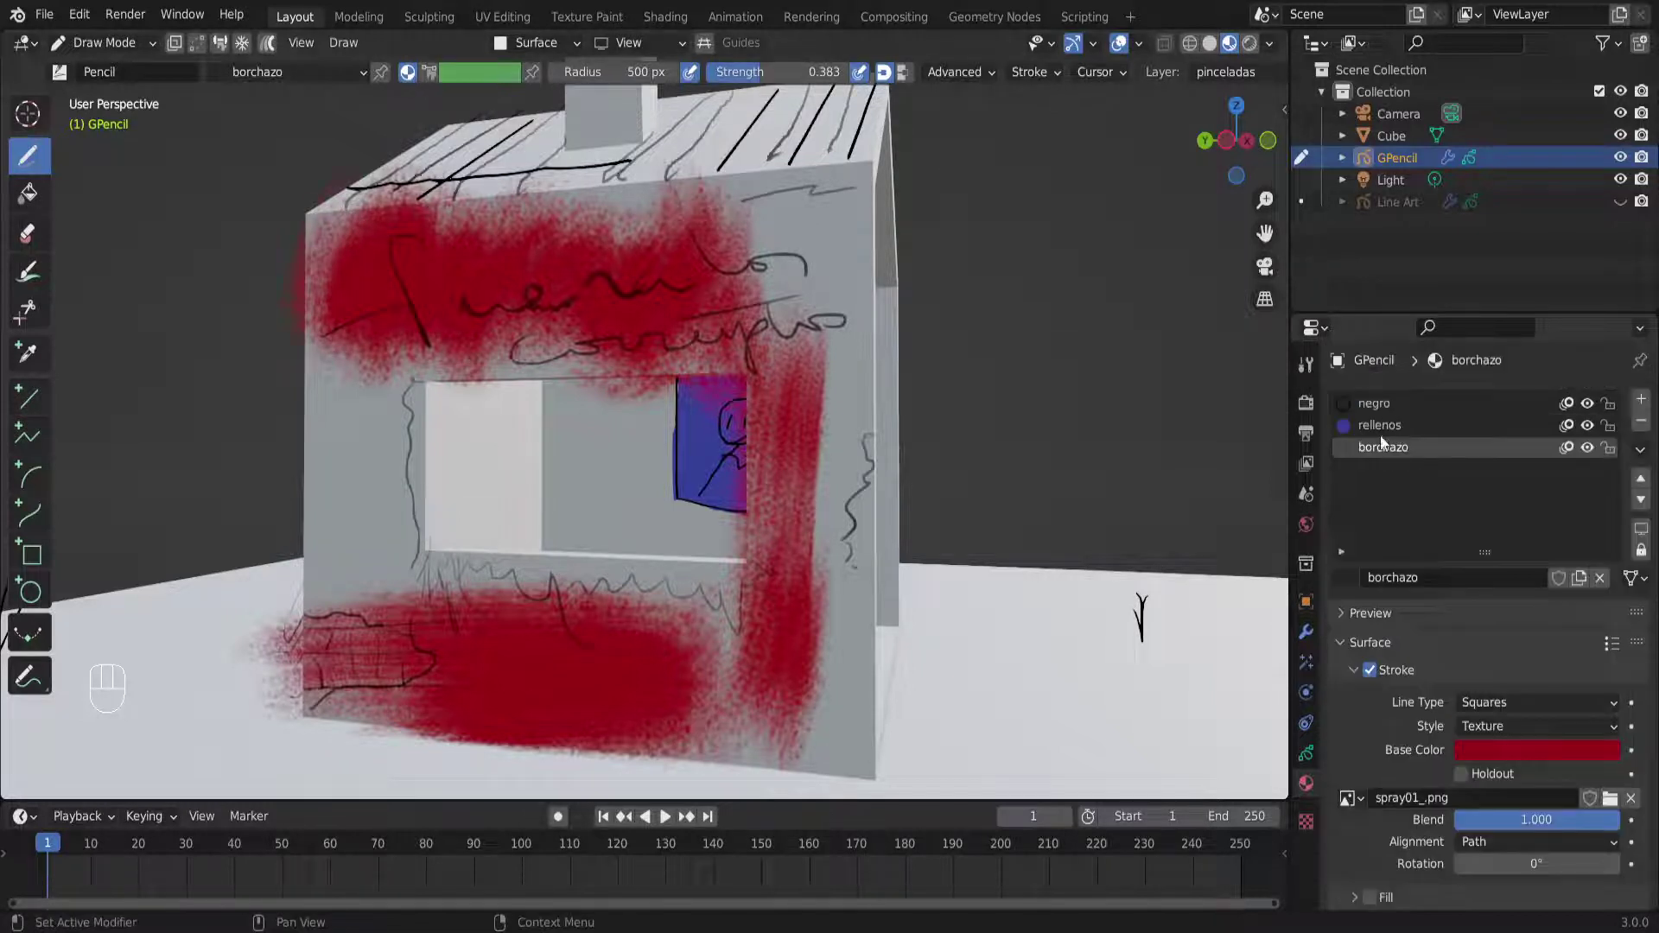
pyautogui.click(428, 72)
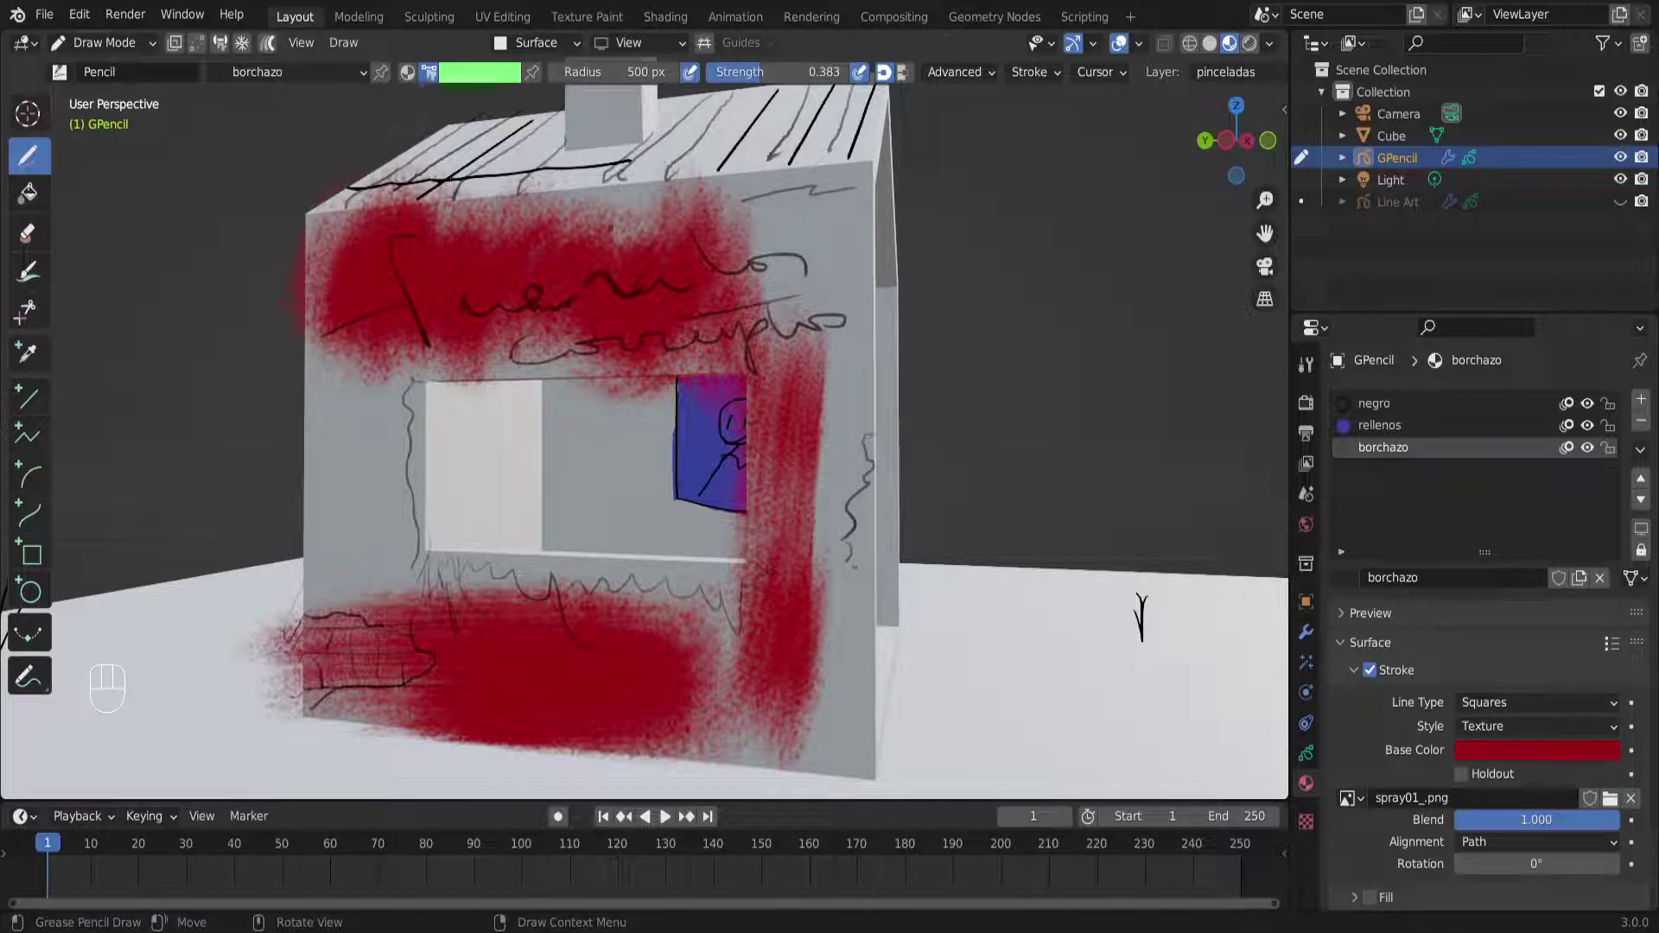
# Paint sky blue and then lighter cyan strokes over the lettering on the front wall
pyautogui.click(494, 76)
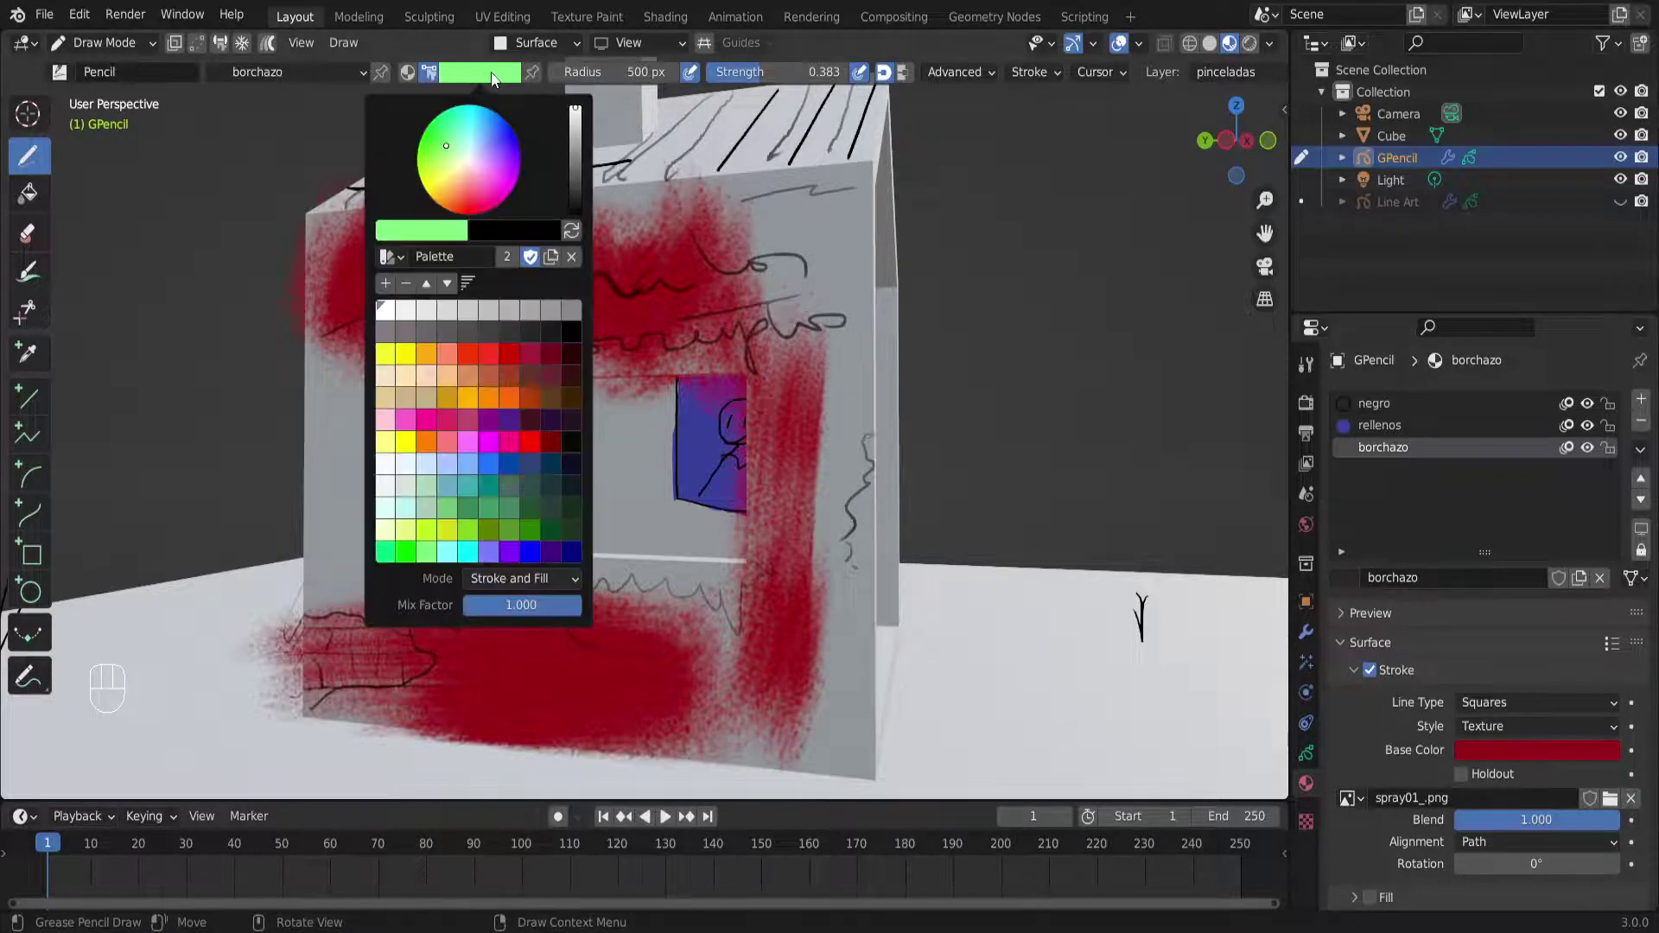
pyautogui.click(481, 122)
pyautogui.moveTo(804, 216)
pyautogui.mouseDown()
pyautogui.moveTo(744, 346)
pyautogui.moveTo(731, 216)
pyautogui.moveTo(456, 273)
pyautogui.mouseUp()
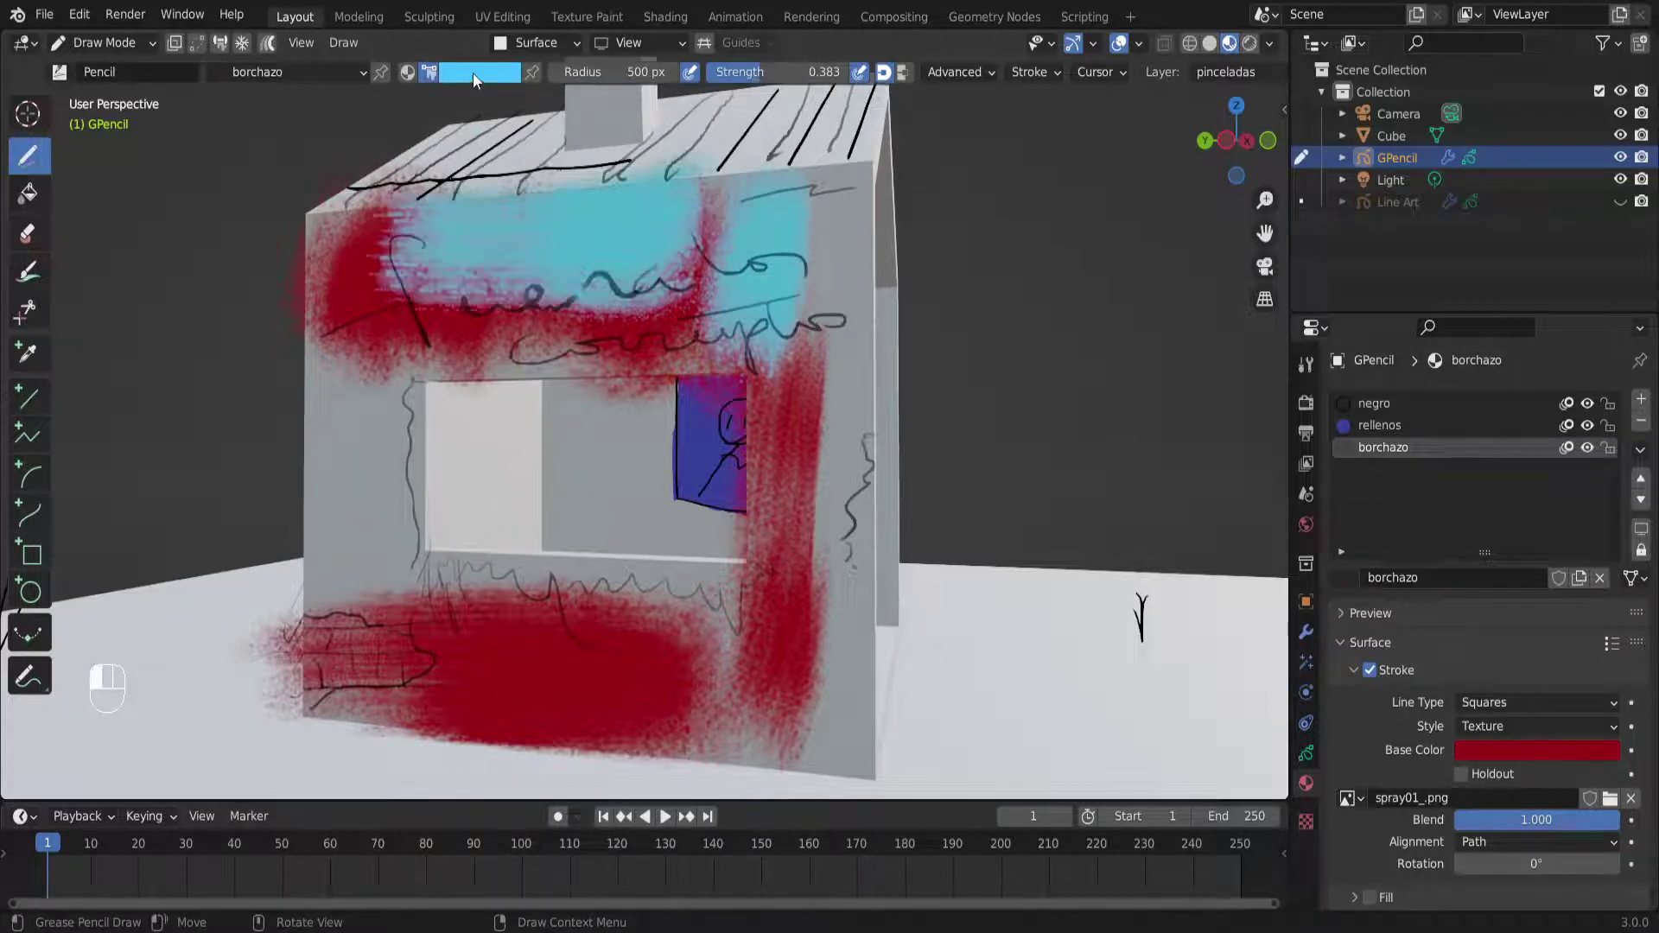
pyautogui.click(473, 76)
pyautogui.click(470, 134)
pyautogui.moveTo(700, 285)
pyautogui.mouseDown()
pyautogui.moveTo(694, 238)
pyautogui.moveTo(471, 307)
pyautogui.mouseUp()
# Choose a pale cream brush color and paint across the lettering and up to the front wall's roof corner
pyautogui.click(478, 76)
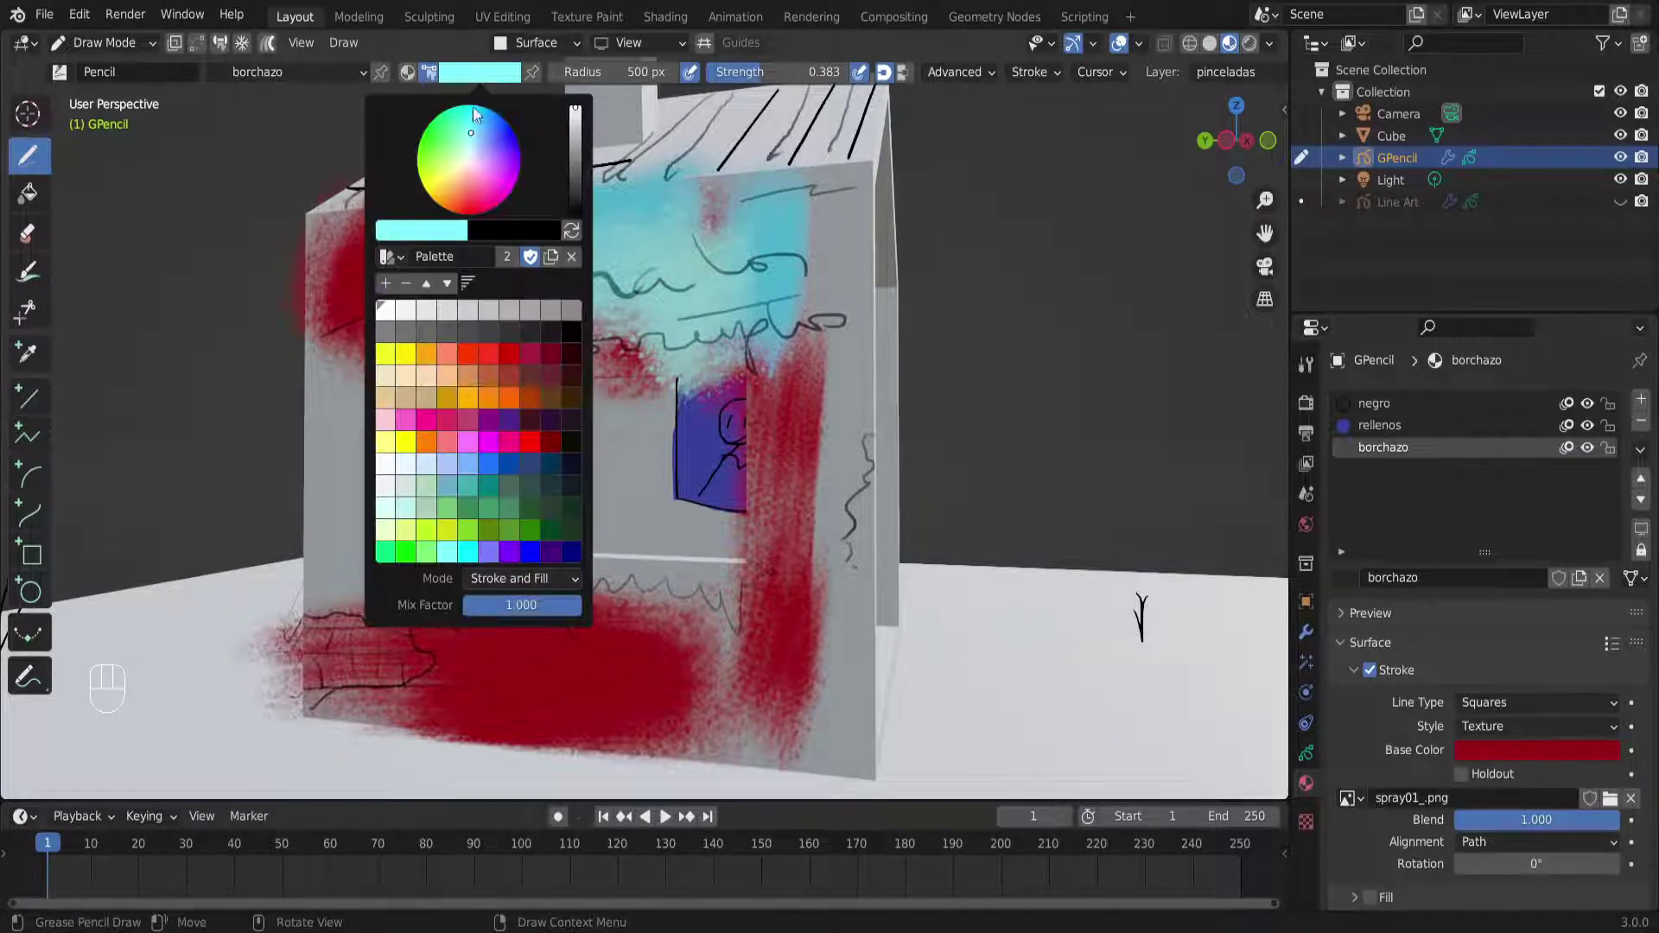
pyautogui.click(463, 160)
pyautogui.moveTo(726, 346)
pyautogui.mouseDown()
pyautogui.moveTo(700, 272)
pyautogui.moveTo(458, 324)
pyautogui.moveTo(372, 363)
pyautogui.moveTo(358, 298)
pyautogui.mouseUp()
pyautogui.moveTo(374, 187); pyautogui.dragTo(372, 156)
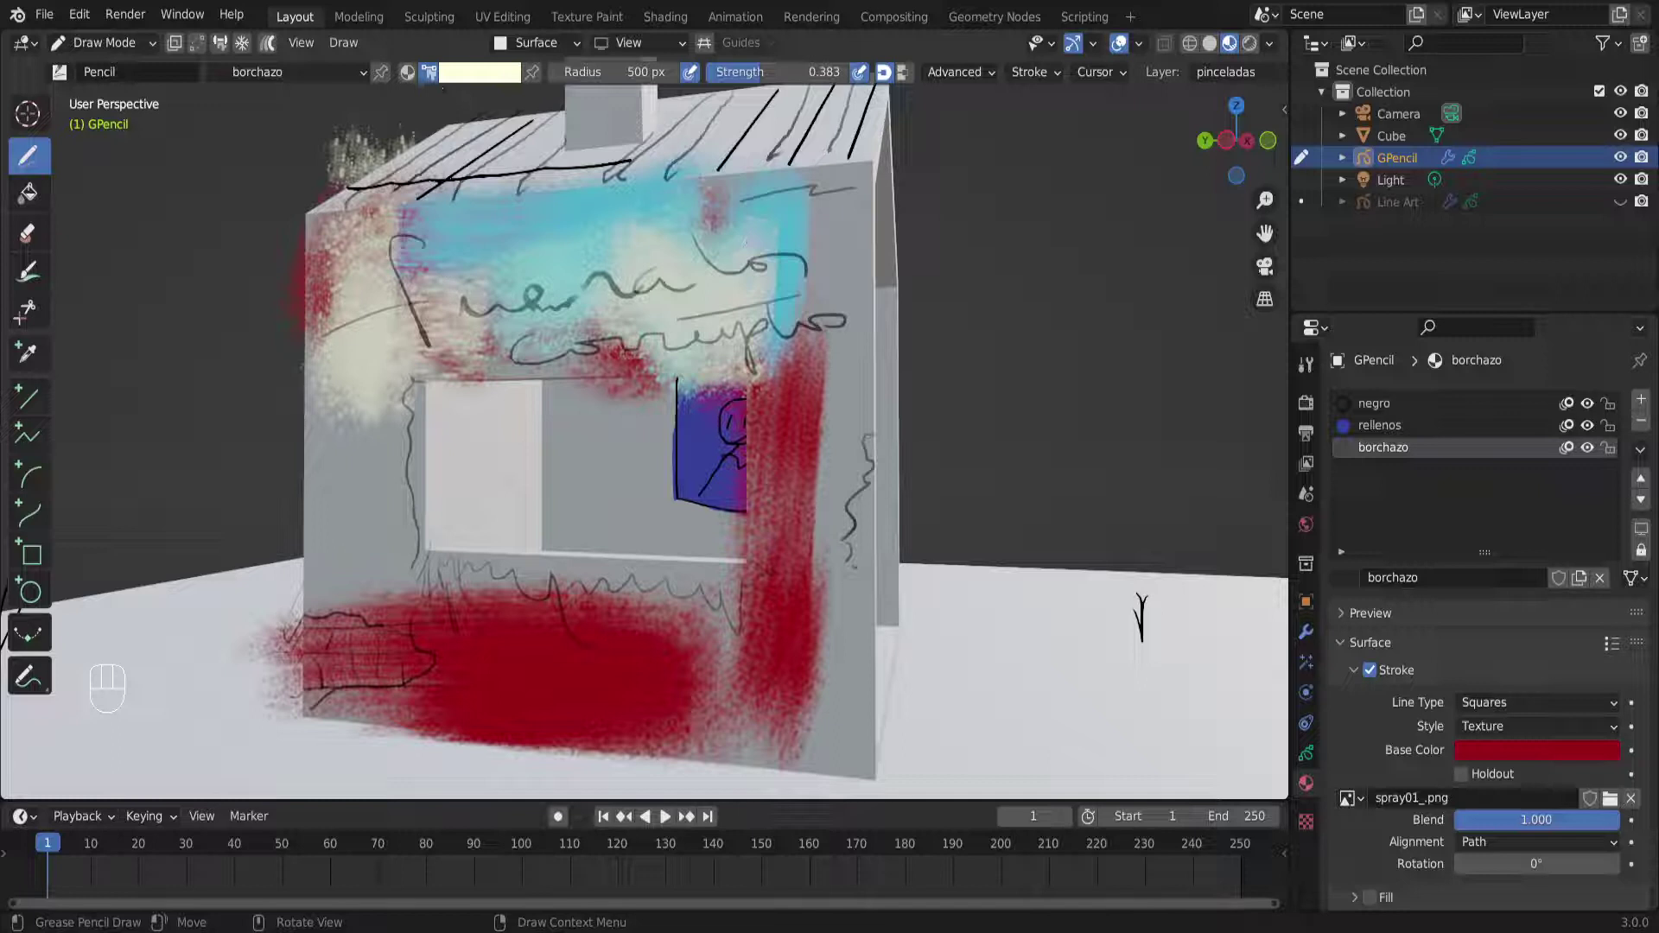
# Choose a light pink brush color and paint across the upper front wall and down beside the window to the bricks
pyautogui.click(453, 76)
pyautogui.click(542, 363)
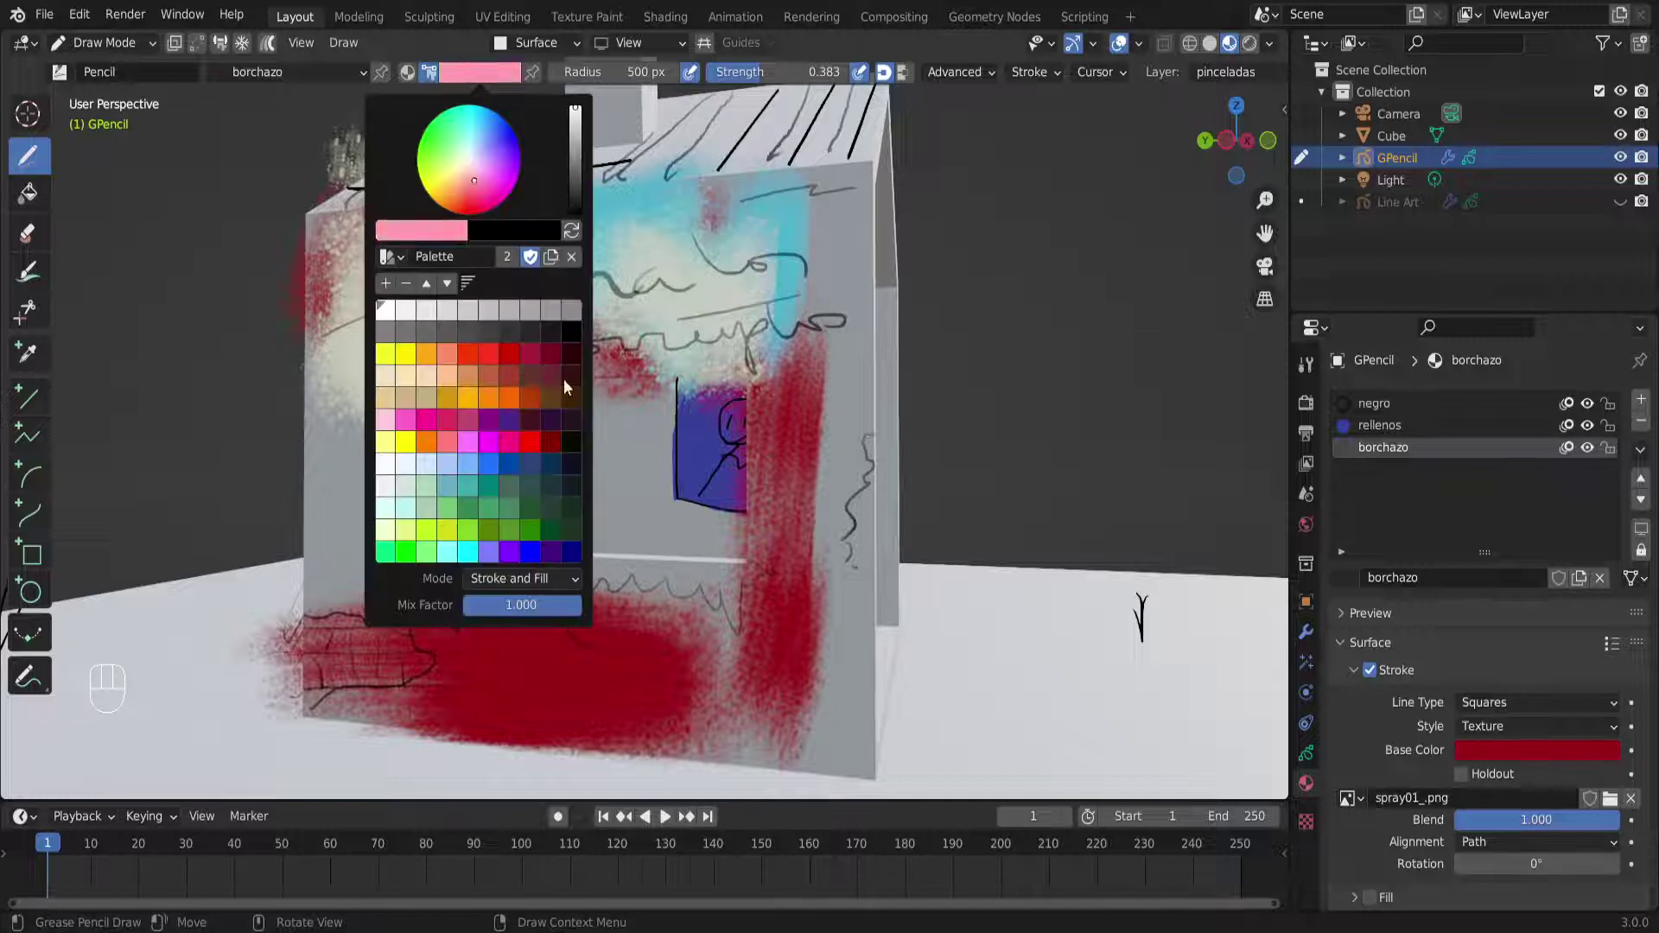
pyautogui.moveTo(714, 343)
pyautogui.mouseDown()
pyautogui.moveTo(804, 380)
pyautogui.moveTo(829, 285)
pyautogui.moveTo(882, 225)
pyautogui.moveTo(372, 449)
pyautogui.moveTo(406, 631)
pyautogui.mouseUp()
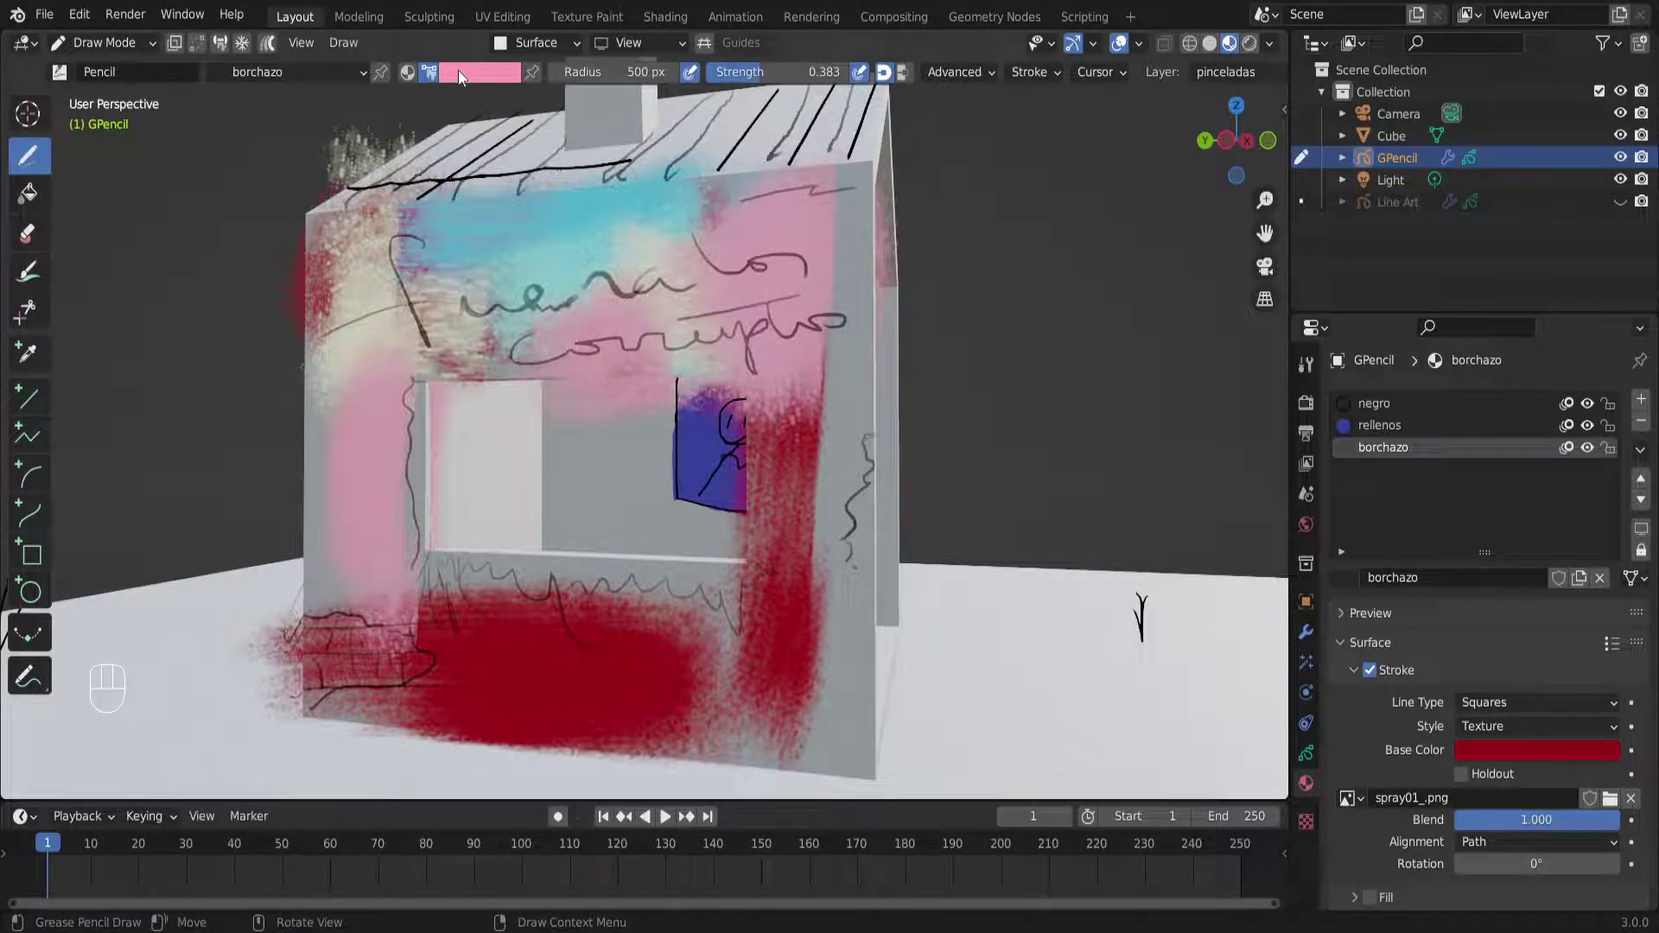
# Choose a bright red brush color and paint over the dark red strokes along the base of the front wall
pyautogui.click(458, 71)
pyautogui.click(474, 199)
pyautogui.moveTo(700, 652)
pyautogui.mouseDown()
pyautogui.moveTo(760, 640)
pyautogui.moveTo(820, 691)
pyautogui.moveTo(740, 686)
pyautogui.mouseUp()
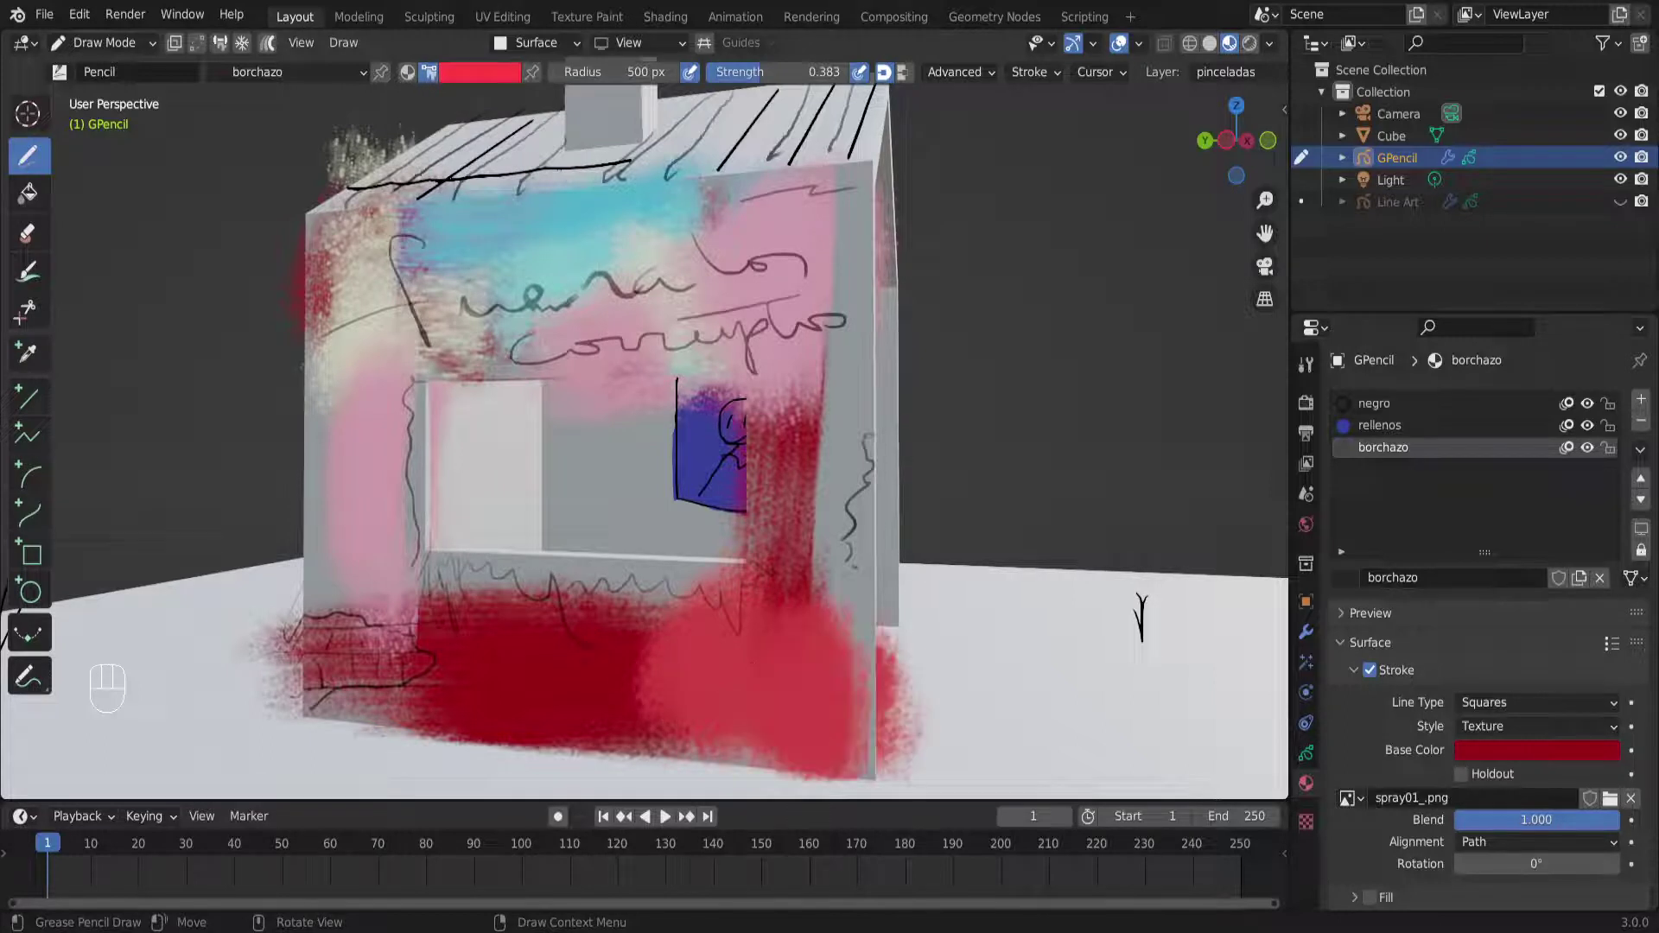
pyautogui.moveTo(618, 630); pyautogui.dragTo(550, 620)
# Set the brush radius to 300 px and paint a smaller bright red stroke over the middle of the lettering
pyautogui.click(615, 73)
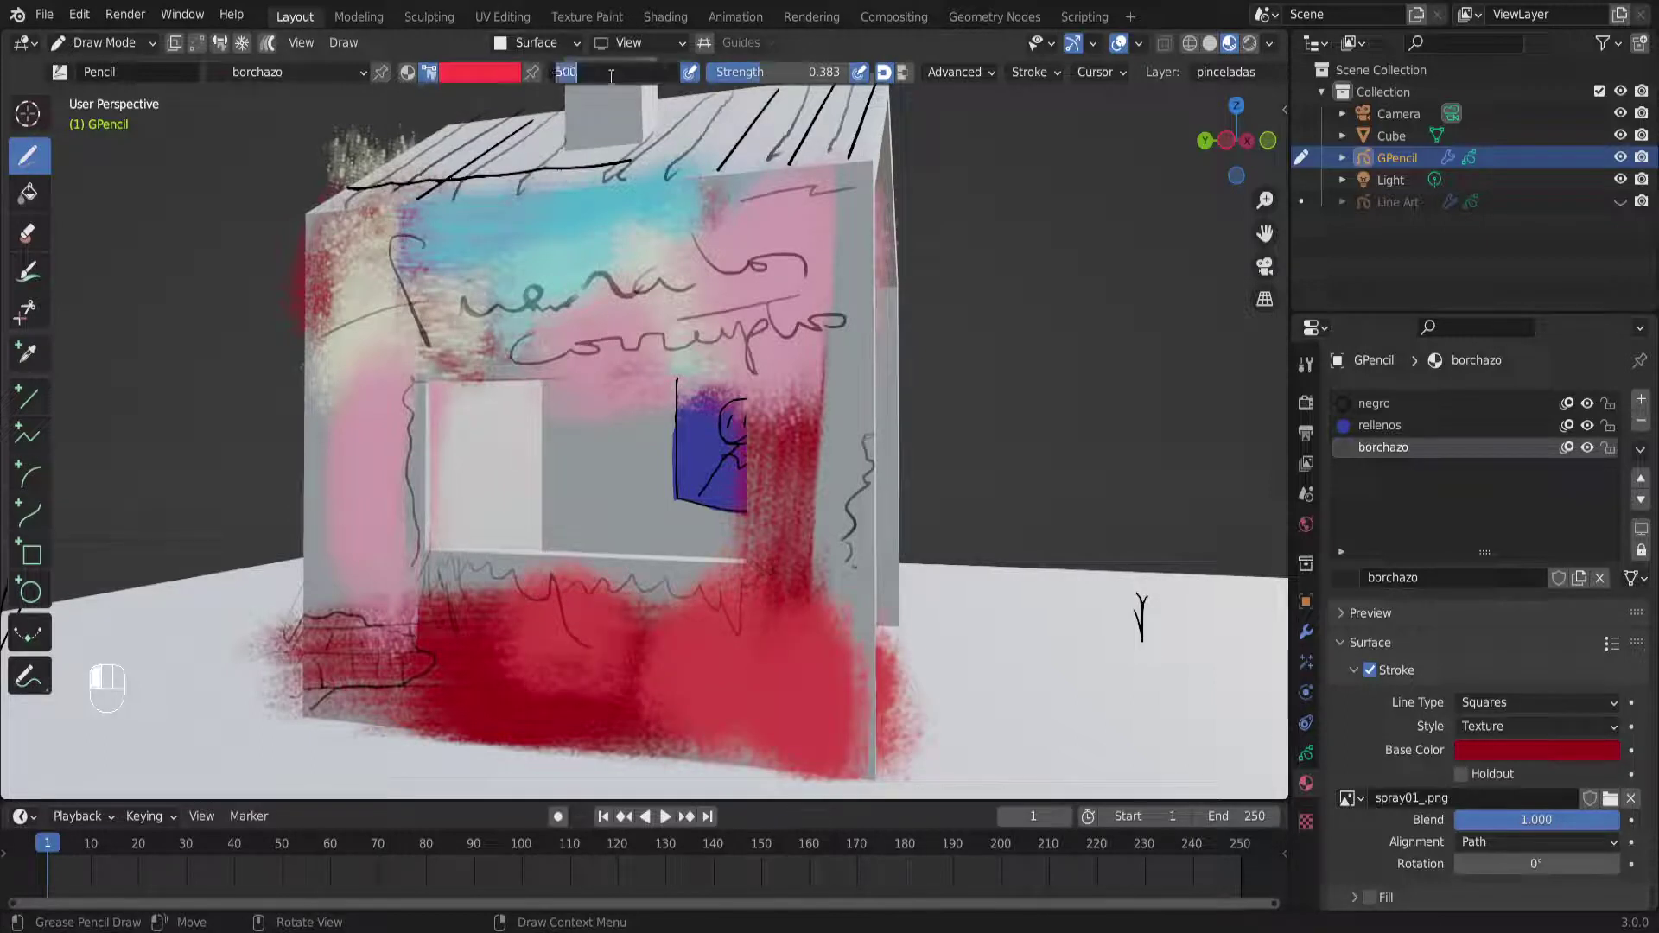
pyautogui.write('300')
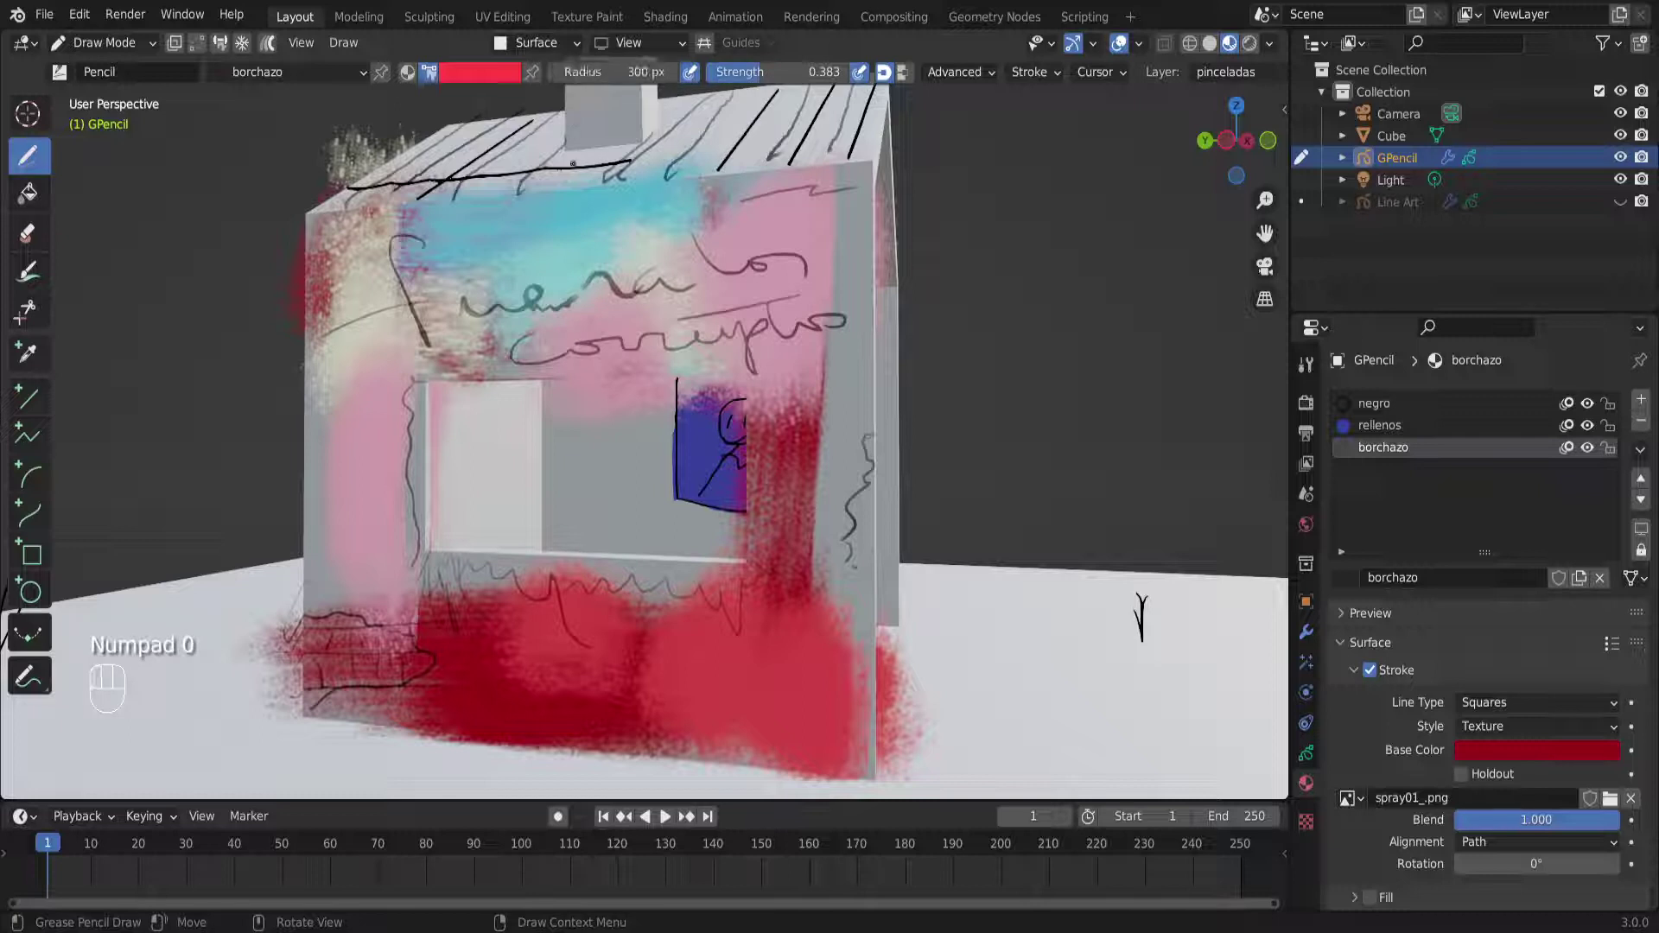
pyautogui.moveTo(546, 275)
pyautogui.mouseDown()
pyautogui.moveTo(501, 294)
pyautogui.moveTo(656, 276)
pyautogui.mouseUp()
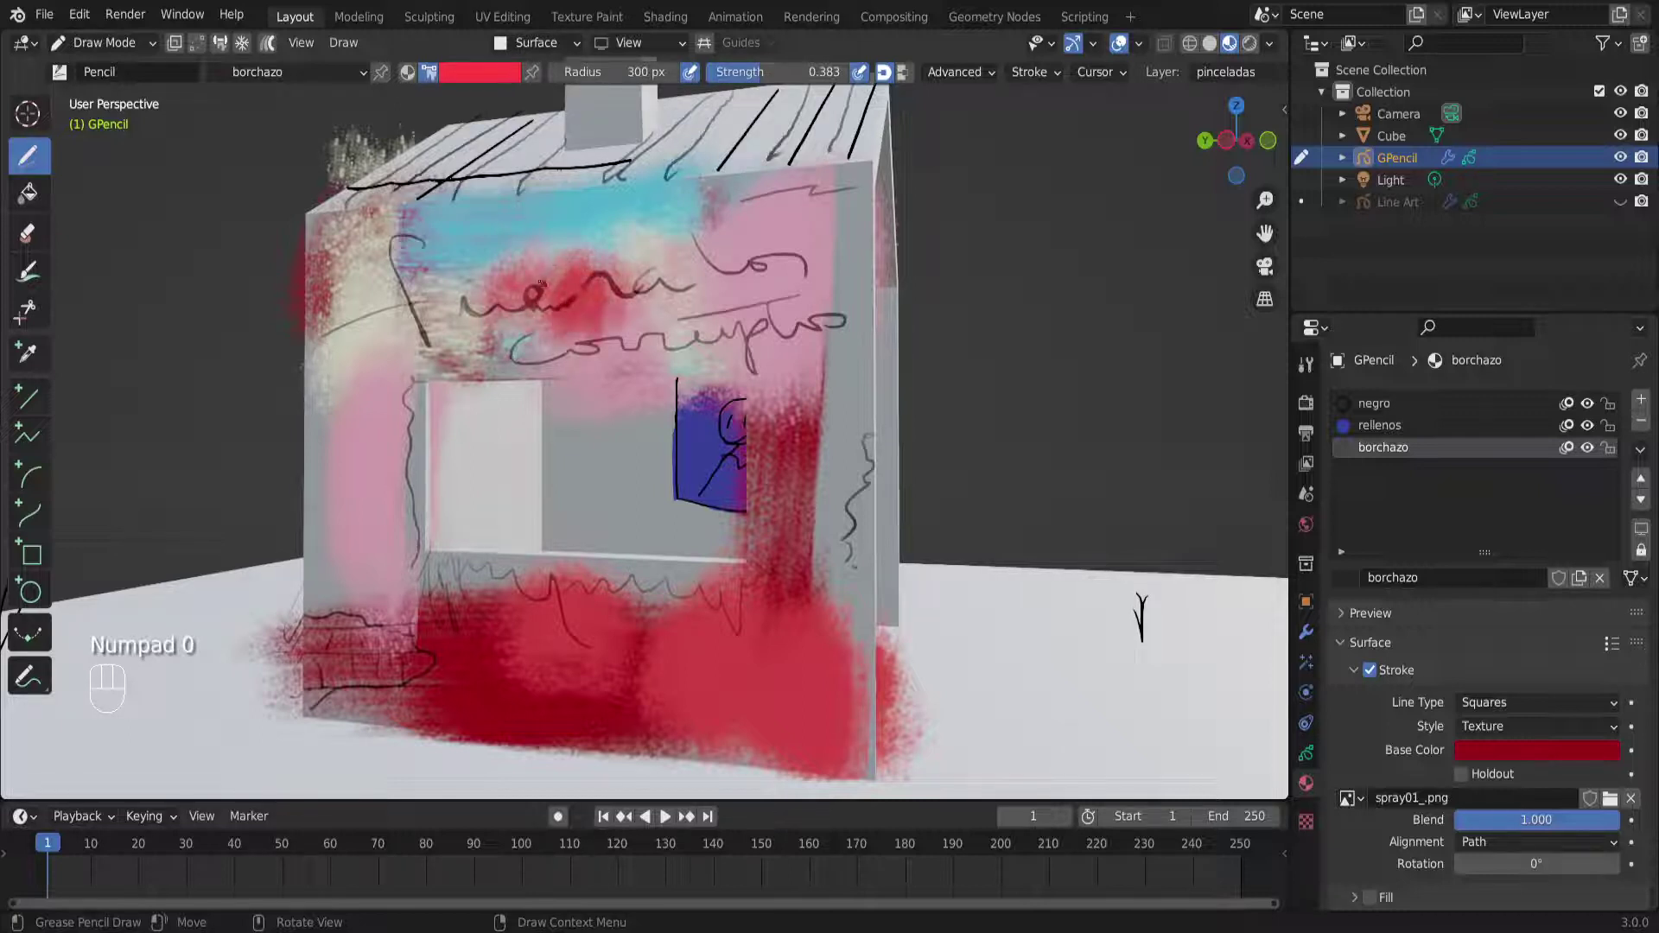
# Cover the rest of the front wall around the window with bright red strokes at 300 px radius
pyautogui.moveTo(615, 458)
pyautogui.mouseDown(button='middle')
pyautogui.moveTo(529, 509)
pyautogui.moveTo(657, 505)
pyautogui.mouseUp(button='middle')
pyautogui.scroll(-5, 658, 504)
pyautogui.moveTo(635, 333); pyautogui.dragTo(554, 315, button='middle')
pyautogui.scroll(4, 554, 315)
pyautogui.moveTo(391, 270)
pyautogui.mouseDown()
pyautogui.moveTo(367, 523)
pyautogui.moveTo(346, 186)
pyautogui.moveTo(382, 170)
pyautogui.moveTo(834, 186)
pyautogui.moveTo(821, 622)
pyautogui.moveTo(782, 544)
pyautogui.moveTo(752, 181)
pyautogui.moveTo(791, 314)
pyautogui.moveTo(722, 207)
pyautogui.moveTo(605, 277)
pyautogui.moveTo(735, 337)
pyautogui.moveTo(449, 290)
pyautogui.moveTo(407, 260)
pyautogui.moveTo(398, 371)
pyautogui.moveTo(423, 536)
pyautogui.moveTo(454, 553)
pyautogui.moveTo(557, 501)
pyautogui.moveTo(717, 515)
pyautogui.moveTo(471, 484)
pyautogui.moveTo(472, 524)
pyautogui.moveTo(683, 529)
pyautogui.mouseUp()
pyautogui.moveTo(390, 200); pyautogui.dragTo(374, 389)
pyautogui.moveTo(449, 207)
pyautogui.mouseDown()
pyautogui.moveTo(668, 227)
pyautogui.moveTo(458, 277)
pyautogui.moveTo(437, 307)
pyautogui.moveTo(432, 160)
pyautogui.moveTo(534, 209)
pyautogui.moveTo(454, 238)
pyautogui.moveTo(842, 177)
pyautogui.moveTo(605, 188)
pyautogui.mouseUp()
# Hide the Cube to examine the painted strokes without the house mesh, and show it again
pyautogui.moveTo(719, 273); pyautogui.dragTo(572, 489, button='middle')
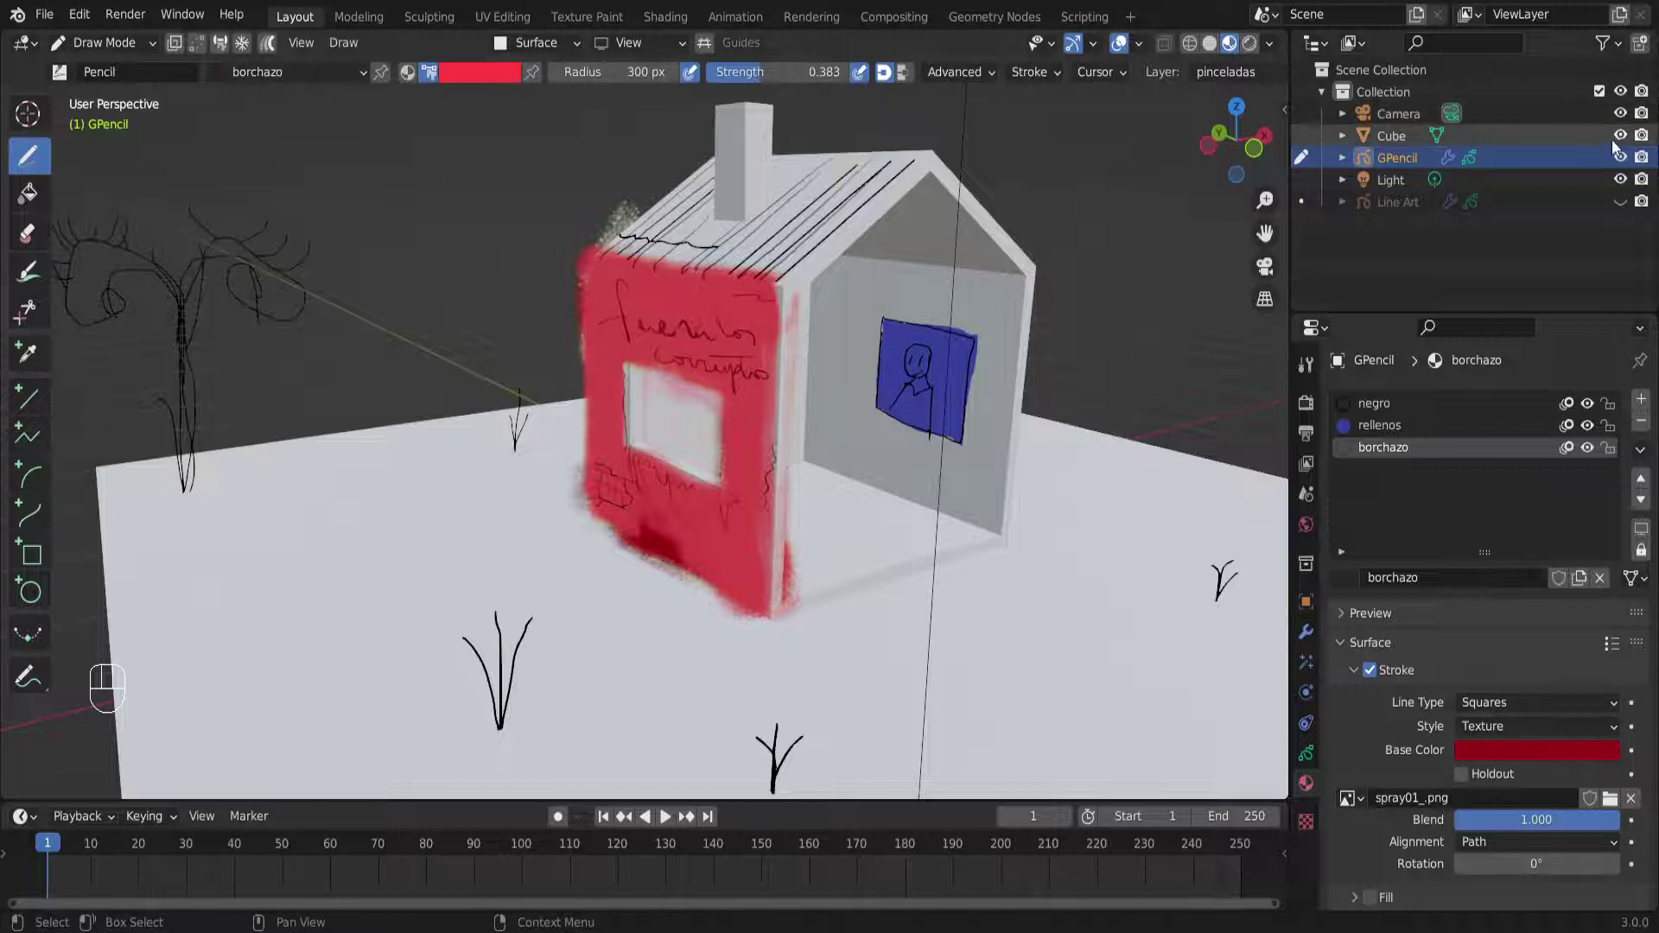
pyautogui.click(1620, 135)
pyautogui.scroll(3, 837, 254)
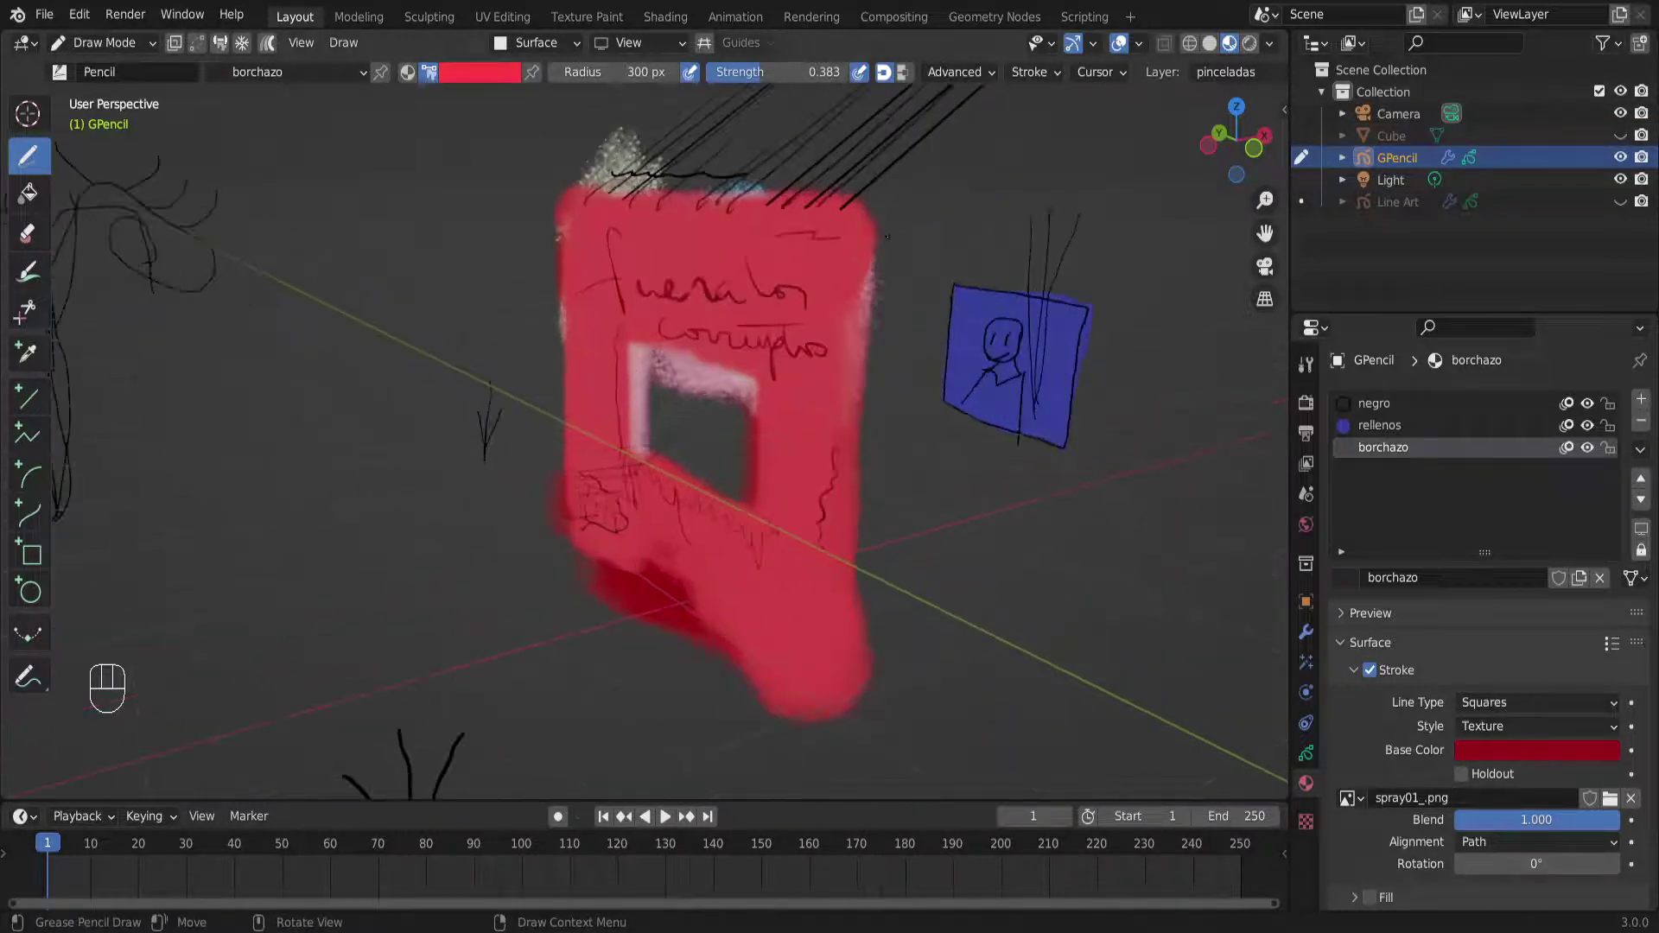
pyautogui.click(1620, 136)
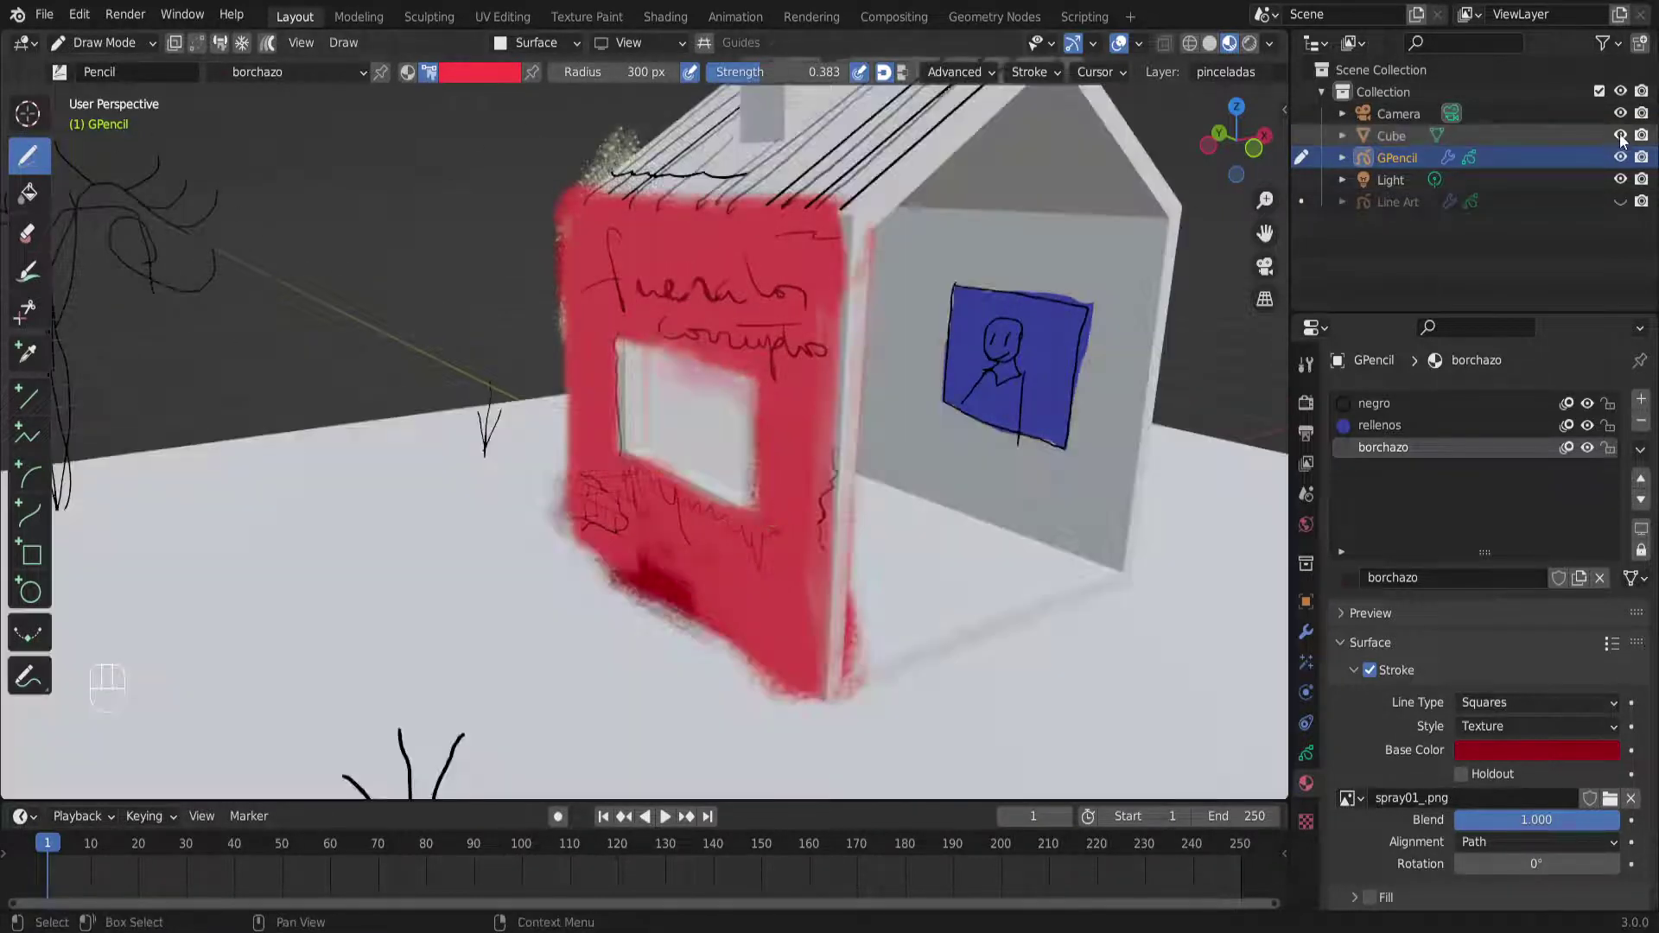
pyautogui.scroll(-3, 528, 570)
pyautogui.moveTo(528, 569); pyautogui.dragTo(782, 579, button='middle')
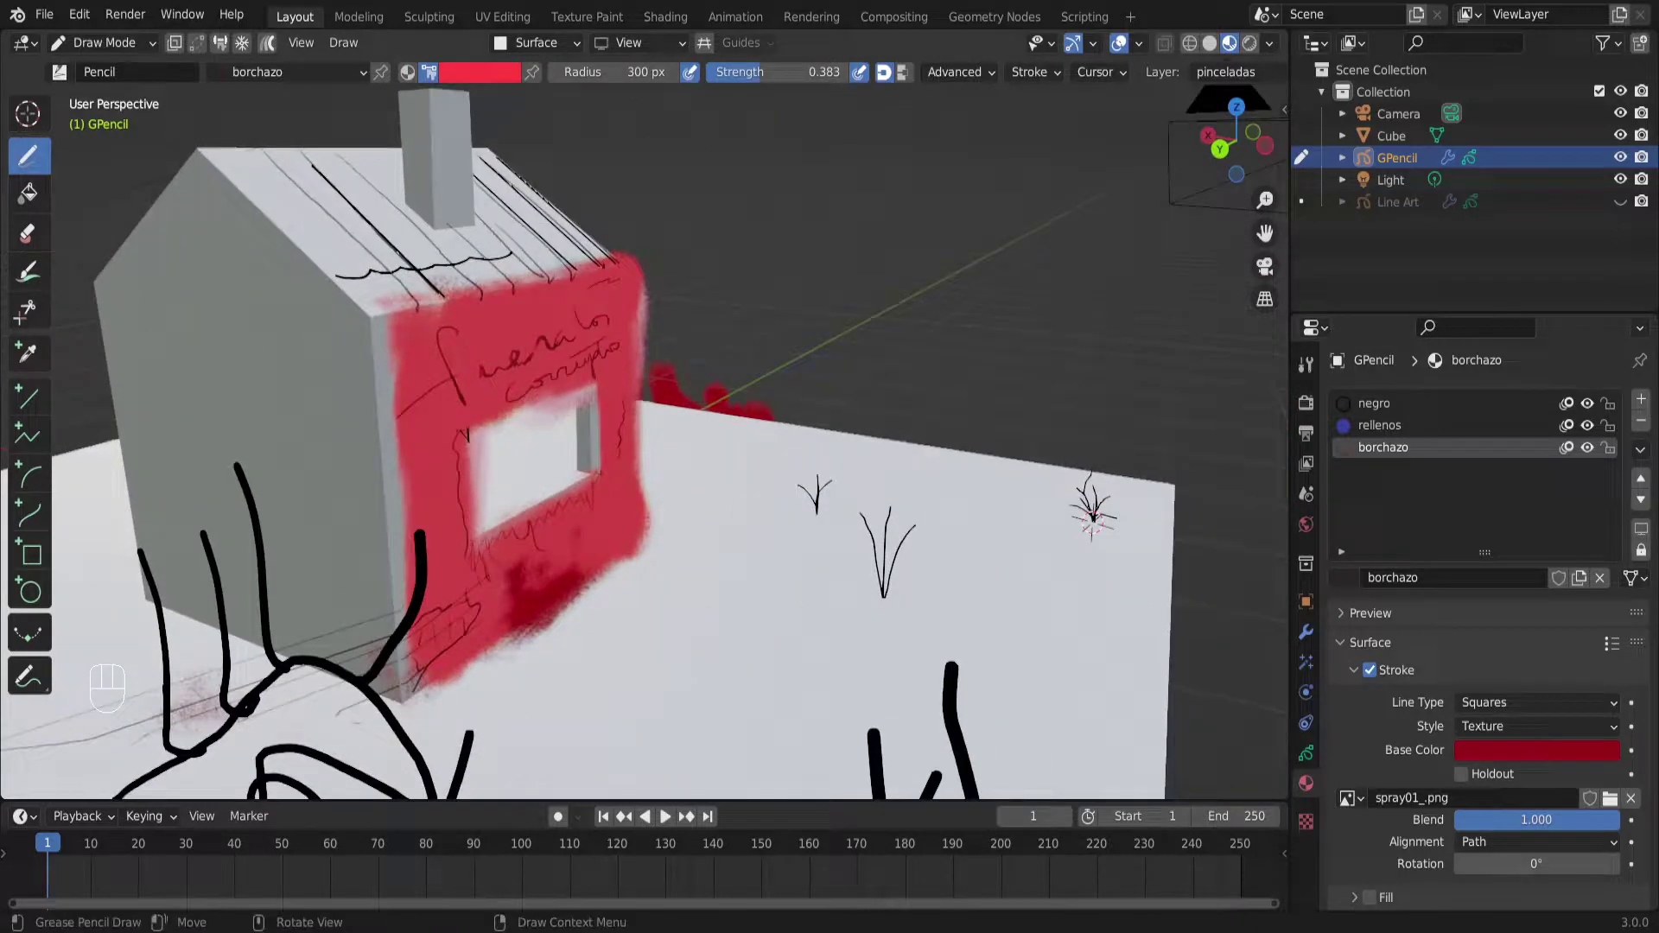
# Paint purple strokes on the closed gable wall, then cover its upper part and roof edges with violet blue
pyautogui.click(470, 74)
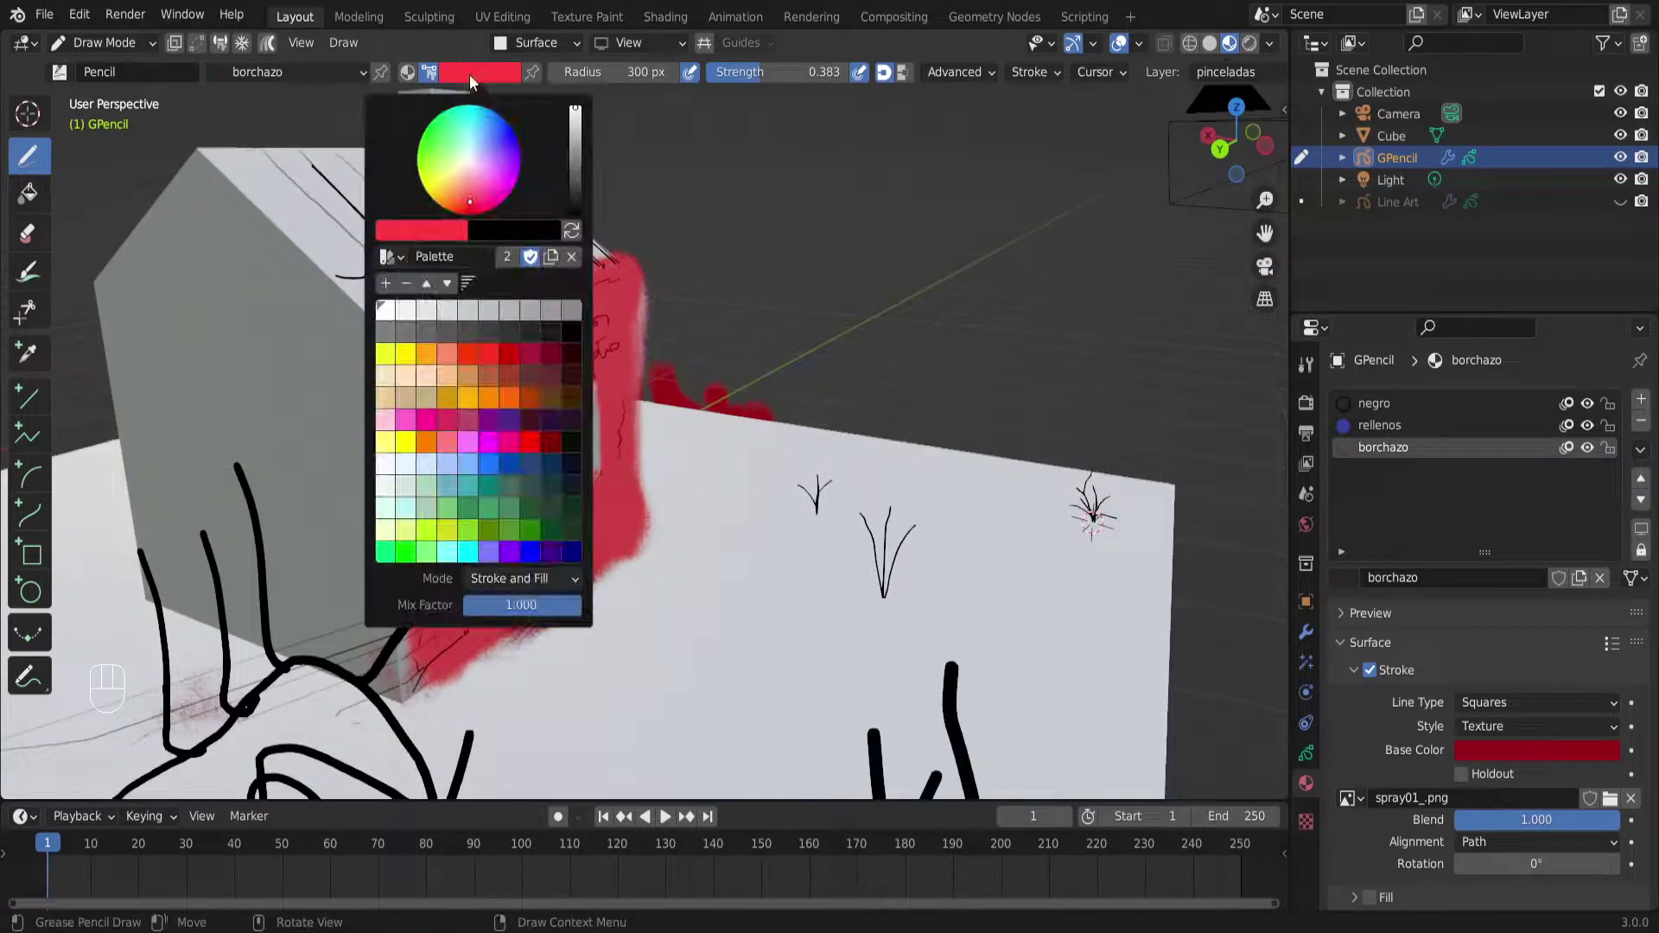
pyautogui.click(498, 156)
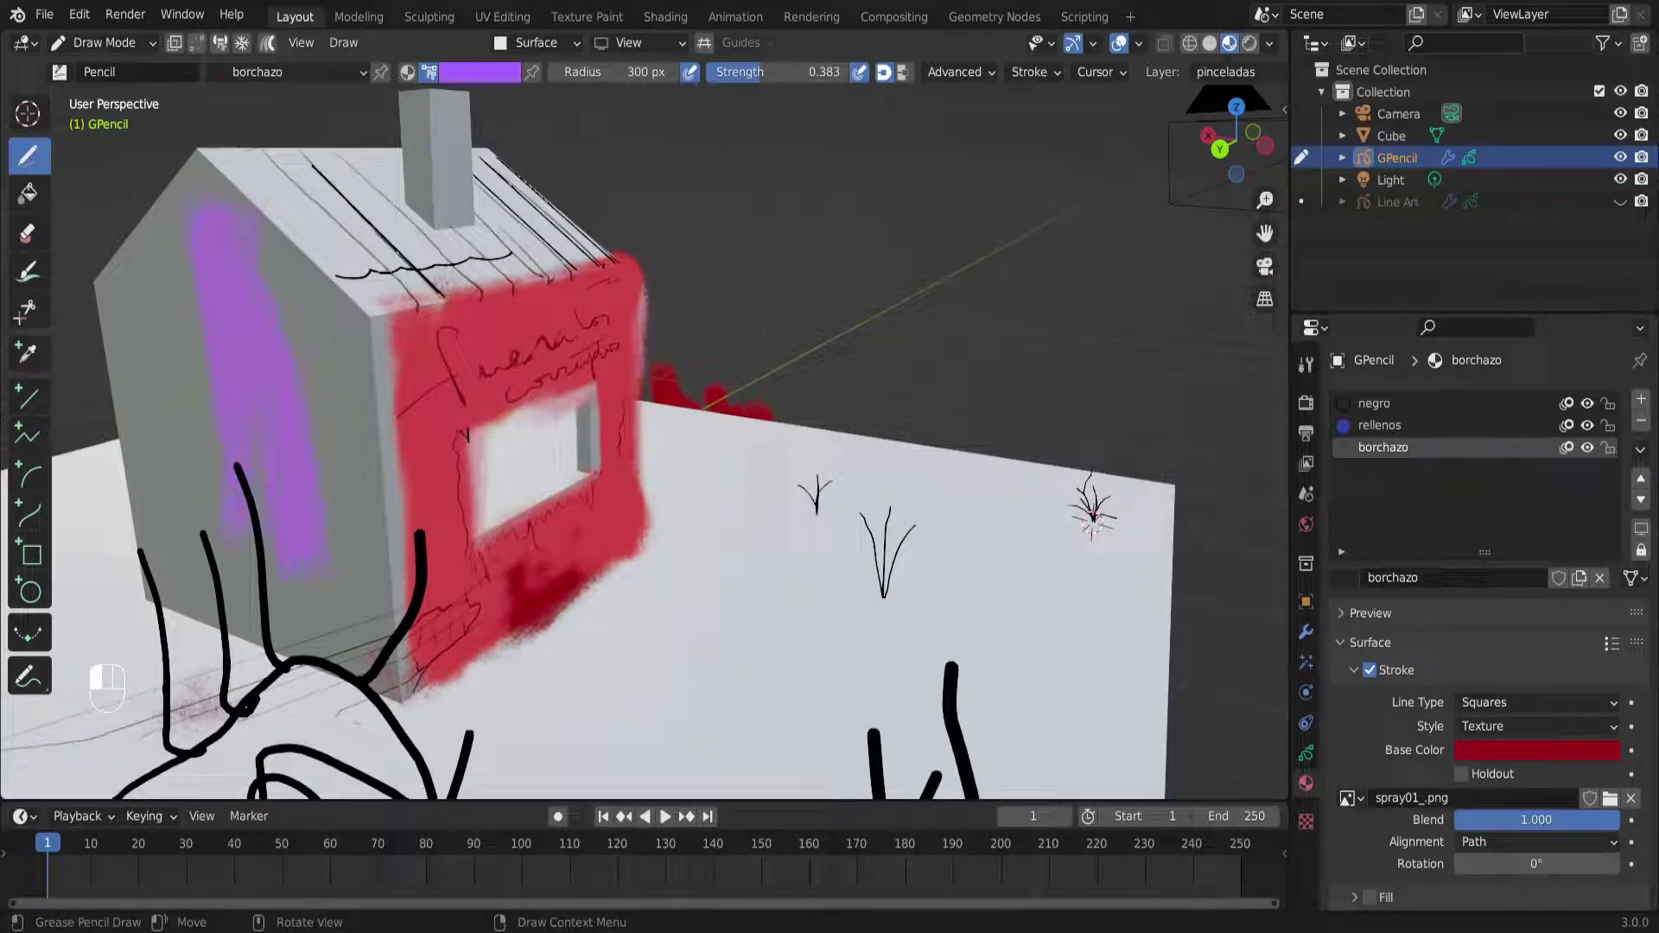
pyautogui.click(450, 76)
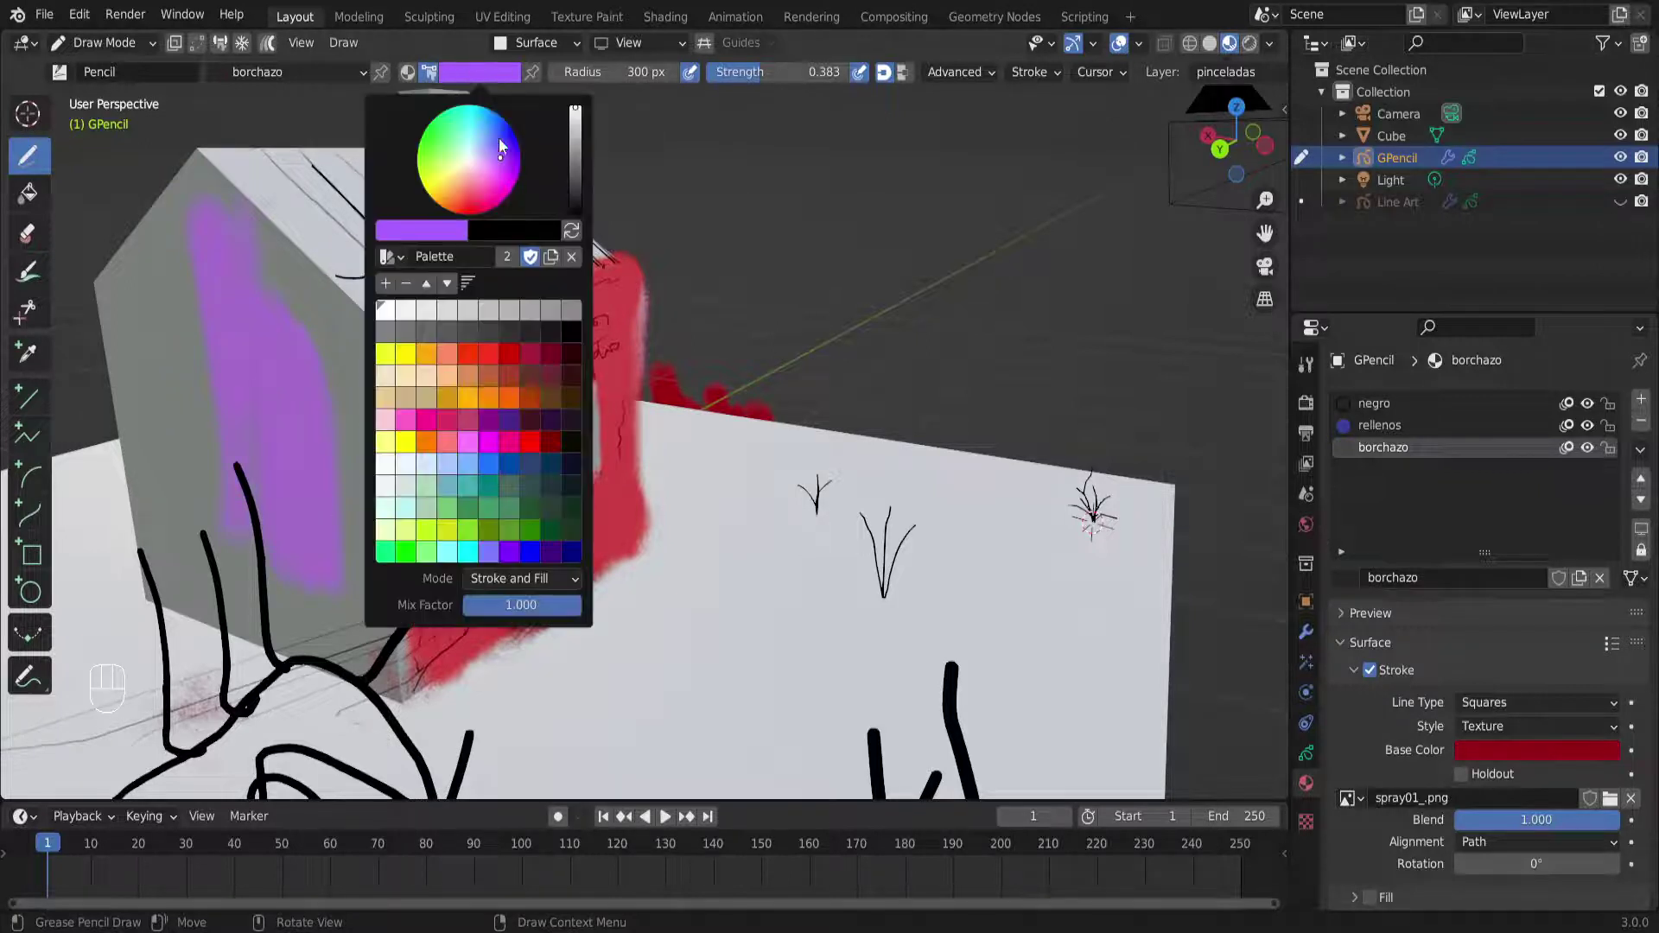
pyautogui.click(500, 138)
pyautogui.moveTo(239, 302)
pyautogui.mouseDown()
pyautogui.moveTo(267, 453)
pyautogui.moveTo(298, 488)
pyautogui.moveTo(322, 466)
pyautogui.moveTo(350, 302)
pyautogui.moveTo(227, 163)
pyautogui.moveTo(238, 177)
pyautogui.moveTo(168, 259)
pyautogui.moveTo(249, 226)
pyautogui.mouseUp()
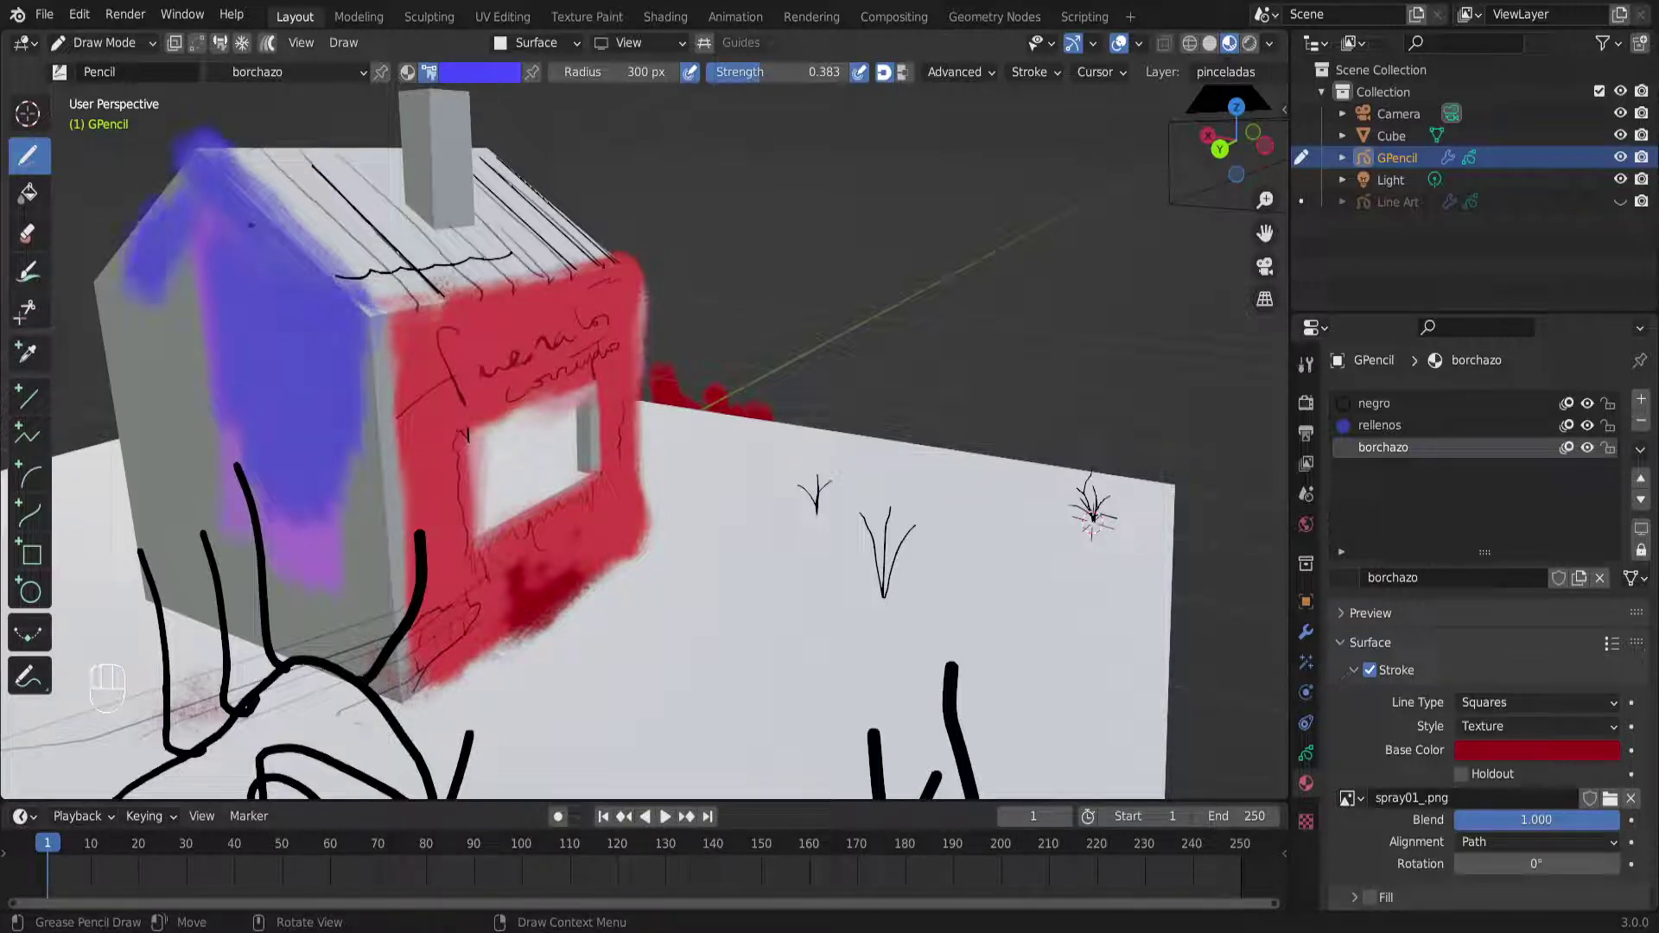
# Fill the remaining bare and purple areas of the closed gable wall with violet blue strokes
pyautogui.moveTo(203, 371); pyautogui.dragTo(167, 260)
pyautogui.moveTo(169, 343)
pyautogui.mouseDown()
pyautogui.moveTo(117, 277)
pyautogui.moveTo(160, 566)
pyautogui.mouseUp()
pyautogui.moveTo(145, 406)
pyautogui.mouseDown()
pyautogui.moveTo(143, 535)
pyautogui.moveTo(170, 602)
pyautogui.moveTo(350, 667)
pyautogui.moveTo(342, 681)
pyautogui.moveTo(381, 510)
pyautogui.moveTo(367, 367)
pyautogui.moveTo(333, 587)
pyautogui.moveTo(350, 553)
pyautogui.moveTo(264, 516)
pyautogui.mouseUp()
pyautogui.moveTo(220, 587)
pyautogui.mouseDown()
pyautogui.moveTo(168, 519)
pyautogui.moveTo(320, 620)
pyautogui.moveTo(207, 406)
pyautogui.moveTo(173, 464)
pyautogui.mouseUp()
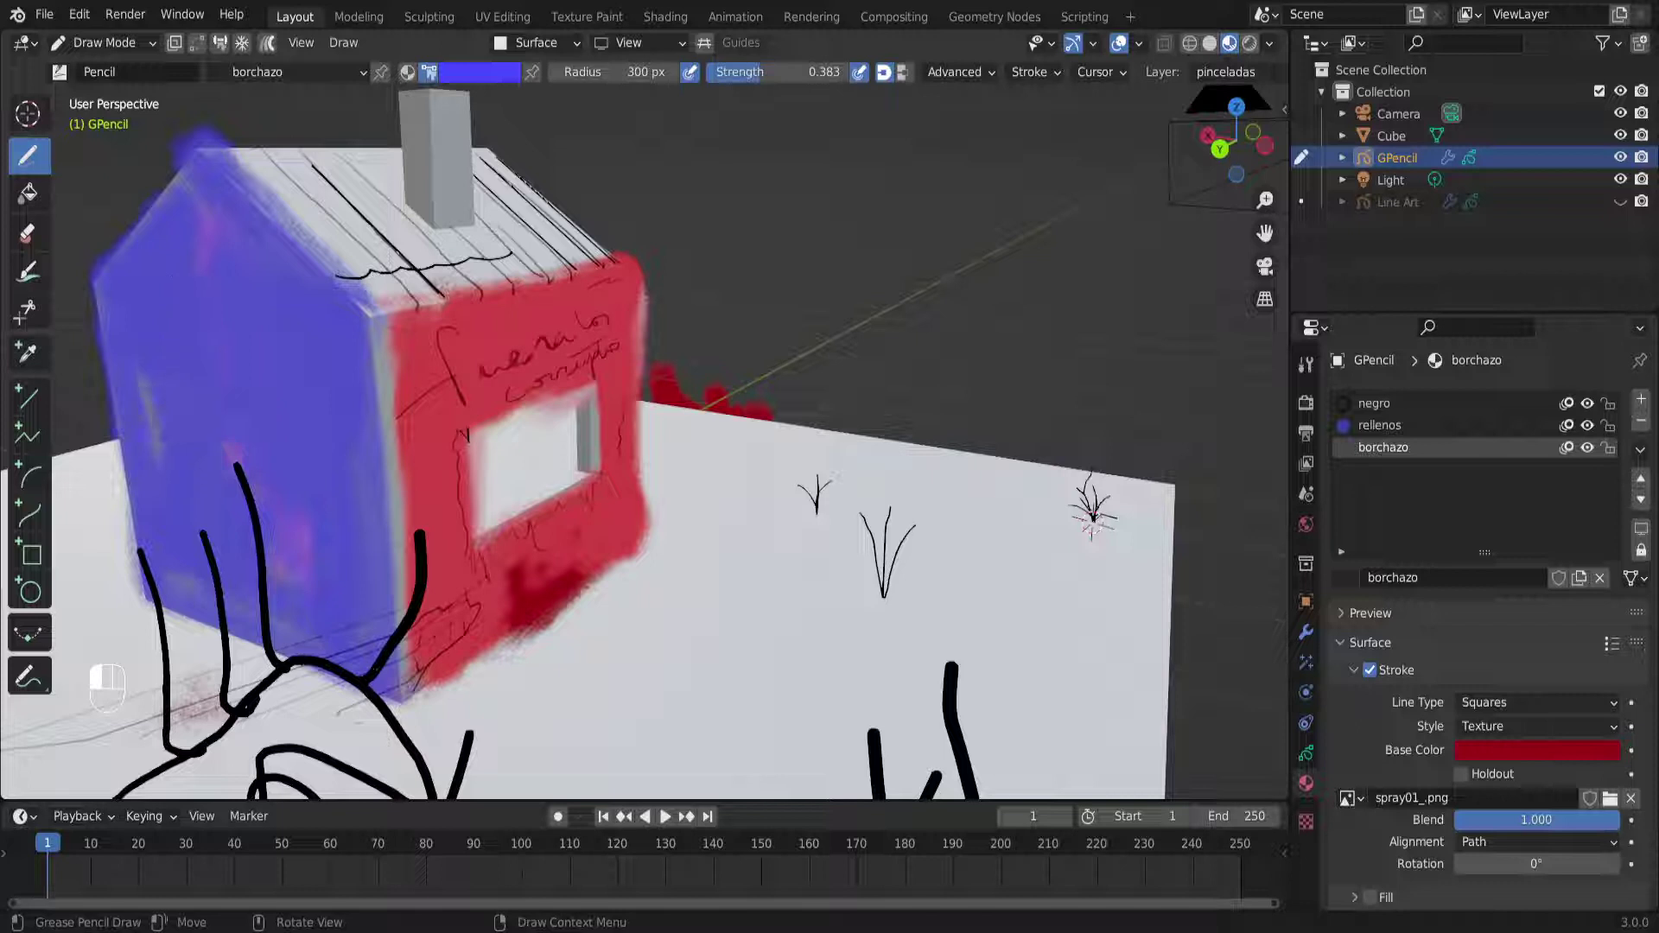
pyautogui.moveTo(352, 371); pyautogui.dragTo(222, 547)
# Choose a magenta brush color and cover the house's plain back wall with it from the roof edge to the ground
pyautogui.moveTo(357, 374)
pyautogui.mouseDown(button='middle')
pyautogui.moveTo(571, 363)
pyautogui.moveTo(563, 429)
pyautogui.moveTo(523, 458)
pyautogui.moveTo(683, 518)
pyautogui.mouseUp(button='middle')
pyautogui.moveTo(445, 300)
pyautogui.mouseDown()
pyautogui.moveTo(454, 574)
pyautogui.moveTo(455, 309)
pyautogui.mouseUp()
pyautogui.moveTo(542, 244); pyautogui.dragTo(643, 476, button='middle')
pyautogui.click(456, 75)
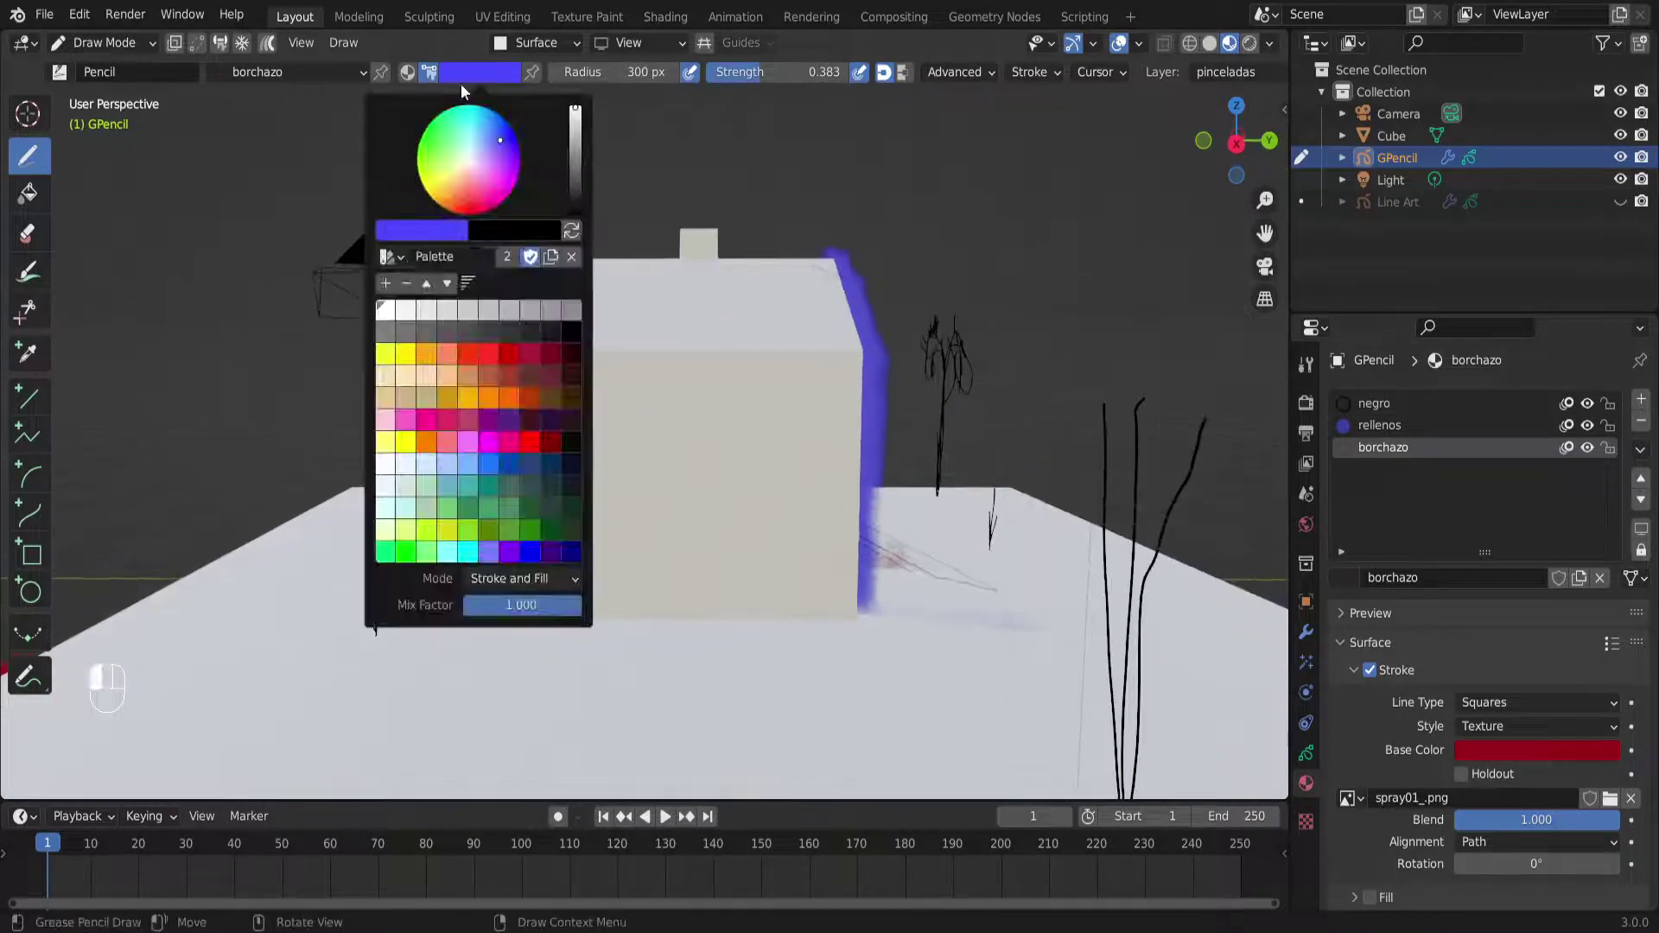
pyautogui.moveTo(484, 195)
pyautogui.mouseDown()
pyautogui.moveTo(448, 161)
pyautogui.moveTo(490, 198)
pyautogui.mouseUp()
pyautogui.moveTo(644, 484)
pyautogui.mouseDown()
pyautogui.moveTo(692, 415)
pyautogui.moveTo(743, 449)
pyautogui.moveTo(803, 441)
pyautogui.moveTo(834, 596)
pyautogui.moveTo(834, 359)
pyautogui.moveTo(597, 393)
pyautogui.moveTo(640, 359)
pyautogui.moveTo(821, 363)
pyautogui.moveTo(639, 376)
pyautogui.moveTo(570, 518)
pyautogui.moveTo(566, 609)
pyautogui.moveTo(840, 606)
pyautogui.moveTo(643, 575)
pyautogui.moveTo(596, 484)
pyautogui.moveTo(579, 372)
pyautogui.moveTo(579, 605)
pyautogui.moveTo(640, 432)
pyautogui.moveTo(743, 587)
pyautogui.moveTo(820, 398)
pyautogui.moveTo(826, 492)
pyautogui.moveTo(799, 380)
pyautogui.moveTo(777, 357)
pyautogui.mouseUp()
pyautogui.moveTo(591, 616); pyautogui.dragTo(827, 613)
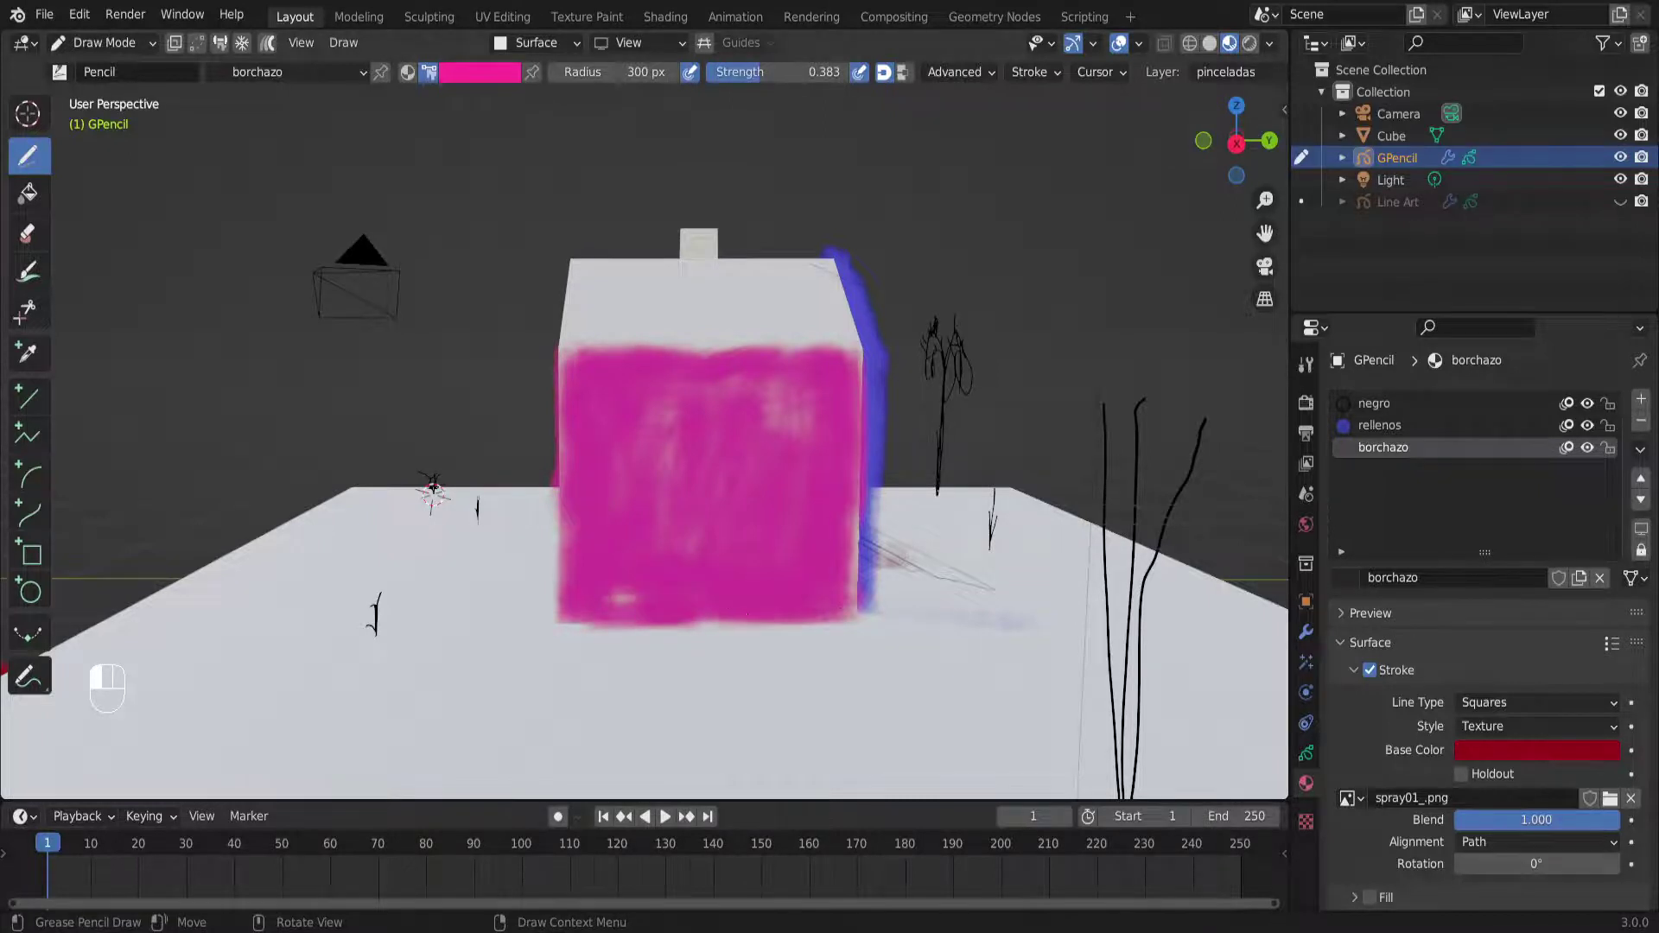
# Choose a bright green brush color and paint along the open front's roof edges, wall edges and floor edge
pyautogui.moveTo(659, 482)
pyautogui.mouseDown(button='middle')
pyautogui.moveTo(789, 518)
pyautogui.moveTo(805, 493)
pyautogui.mouseUp(button='middle')
pyautogui.moveTo(847, 426); pyautogui.dragTo(543, 108, button='middle')
pyautogui.click(480, 72)
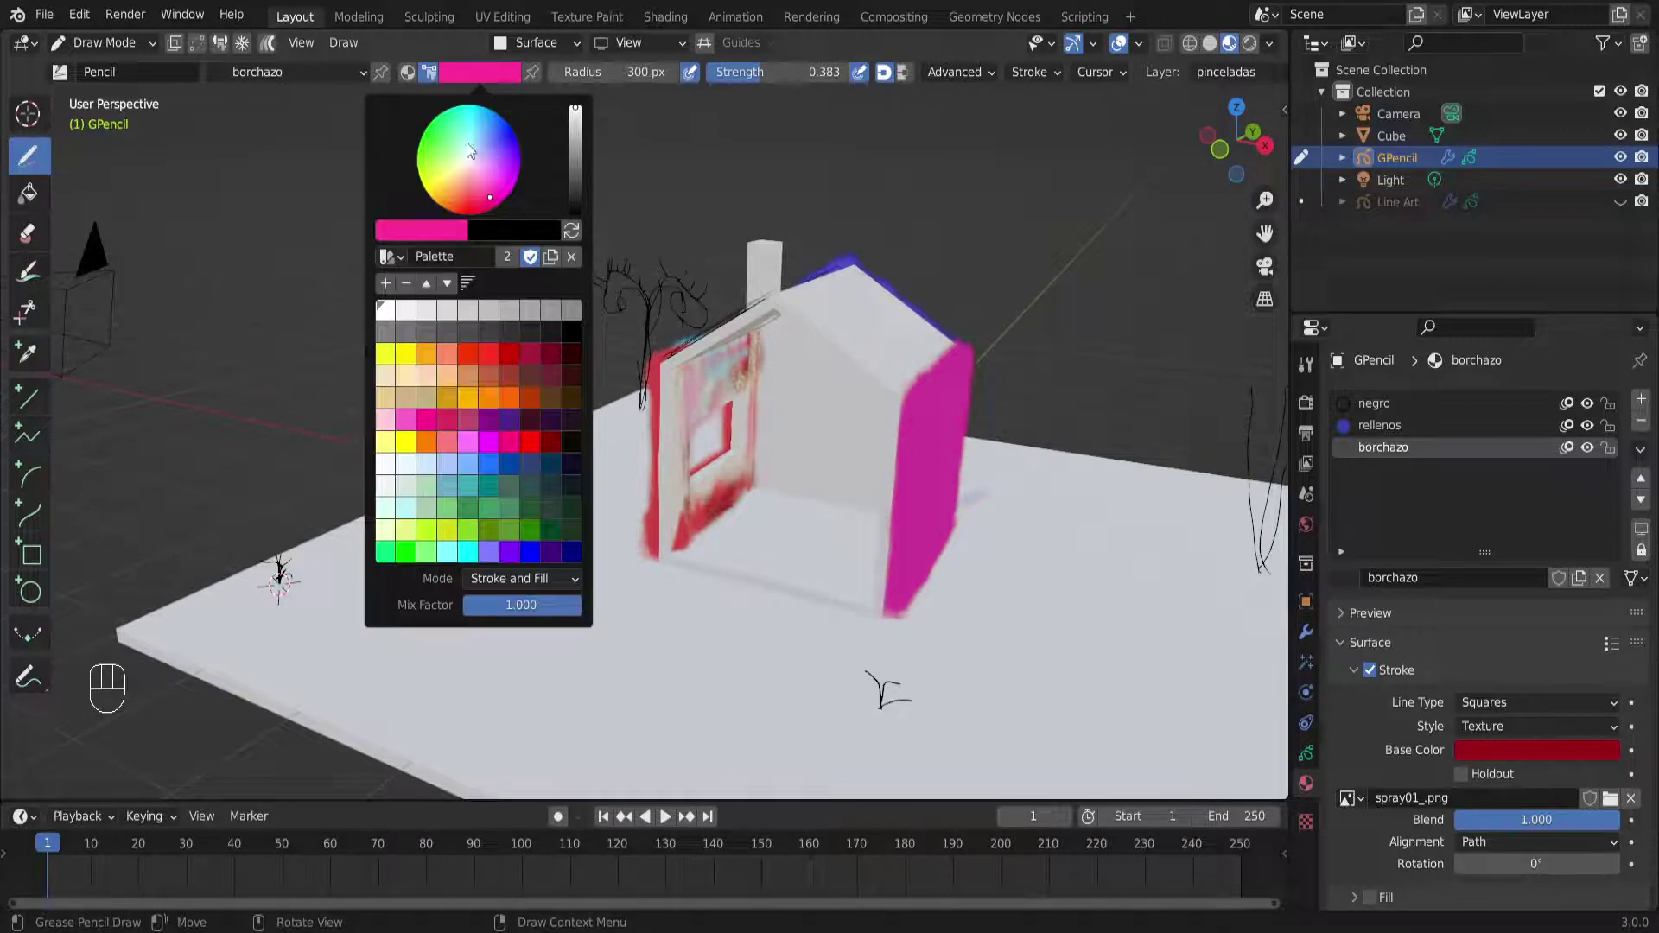
pyautogui.click(438, 143)
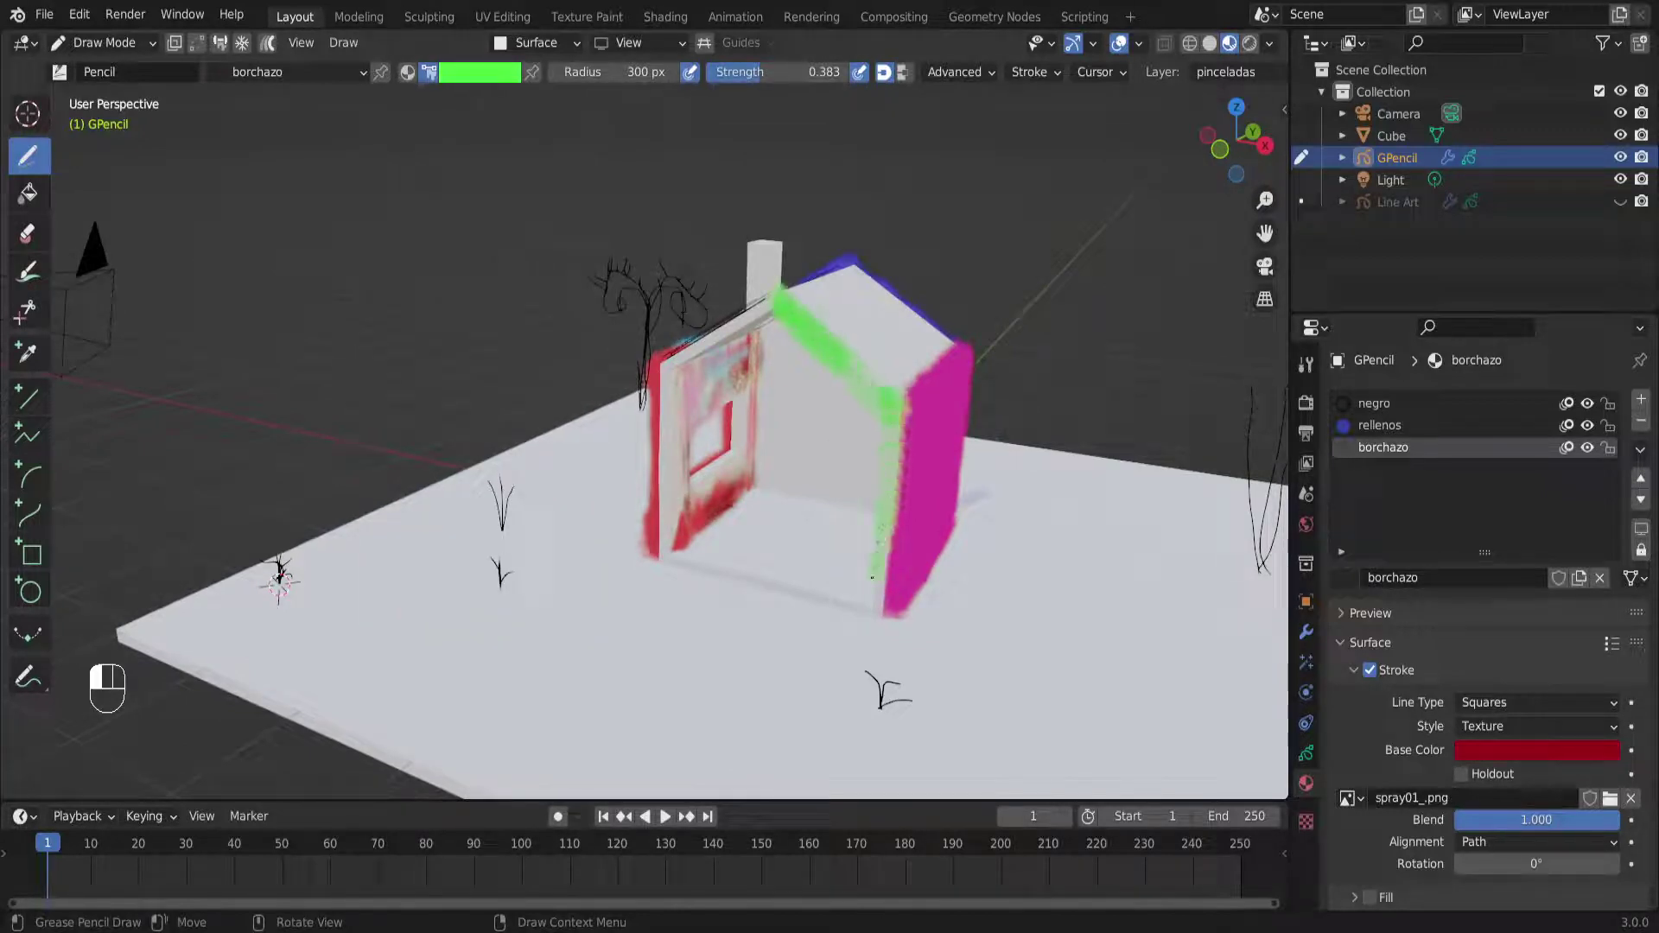
pyautogui.moveTo(881, 590); pyautogui.dragTo(837, 143, button='middle')
pyautogui.scroll(3, 795, 295)
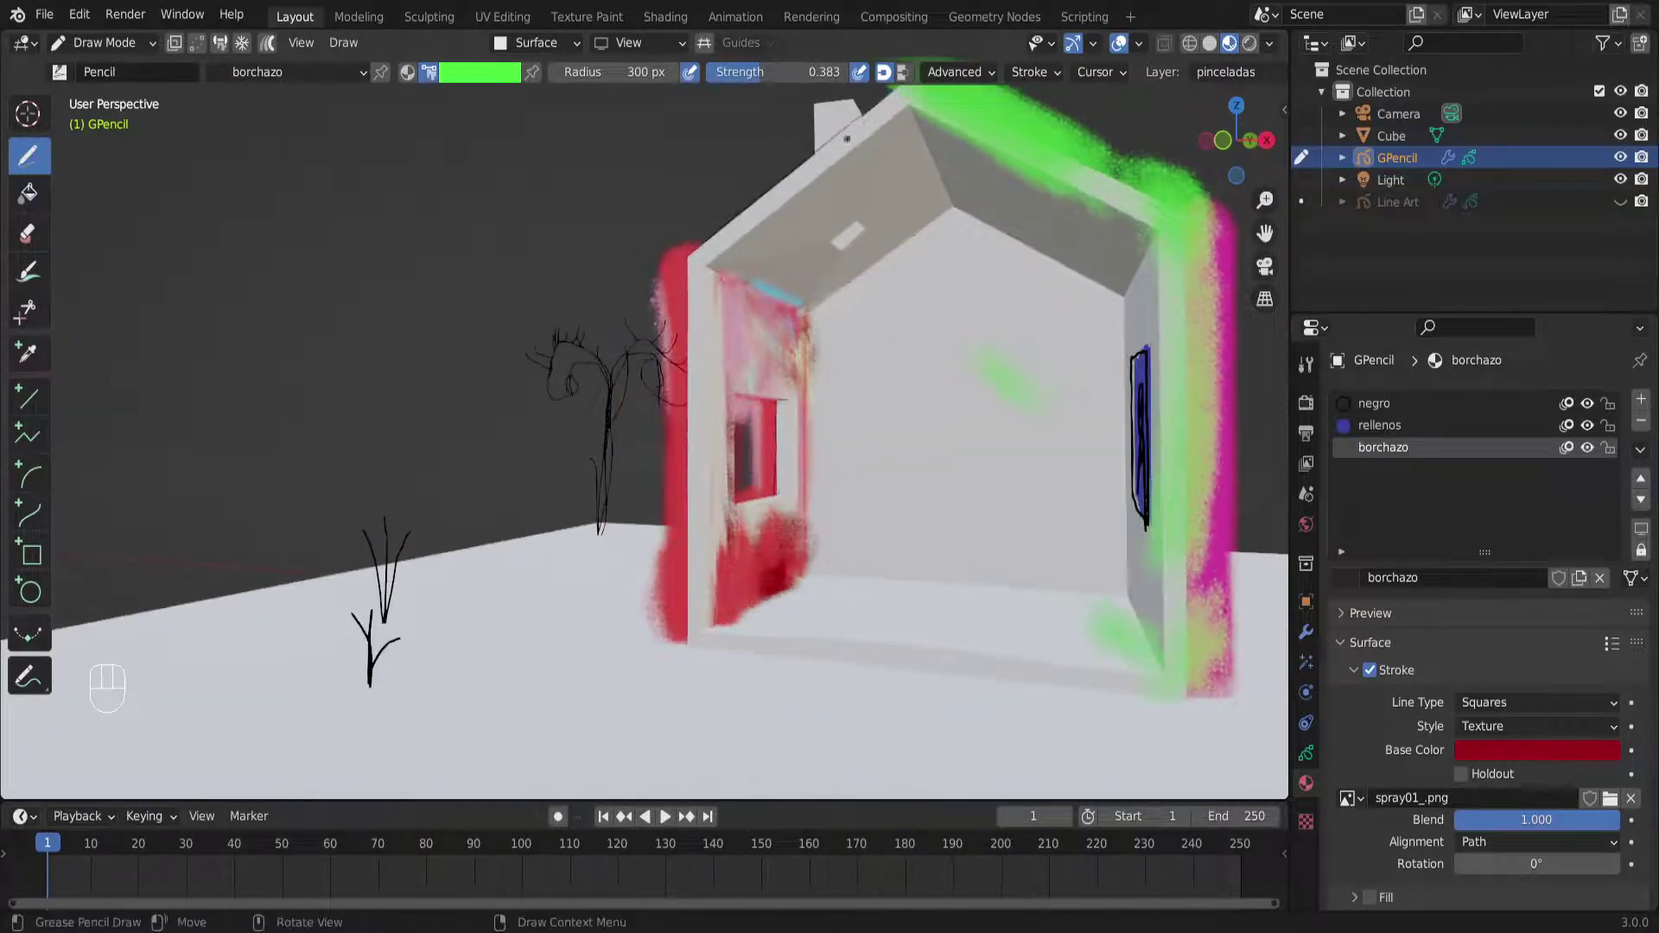
pyautogui.moveTo(867, 122)
pyautogui.mouseDown()
pyautogui.moveTo(756, 194)
pyautogui.moveTo(717, 251)
pyautogui.mouseUp()
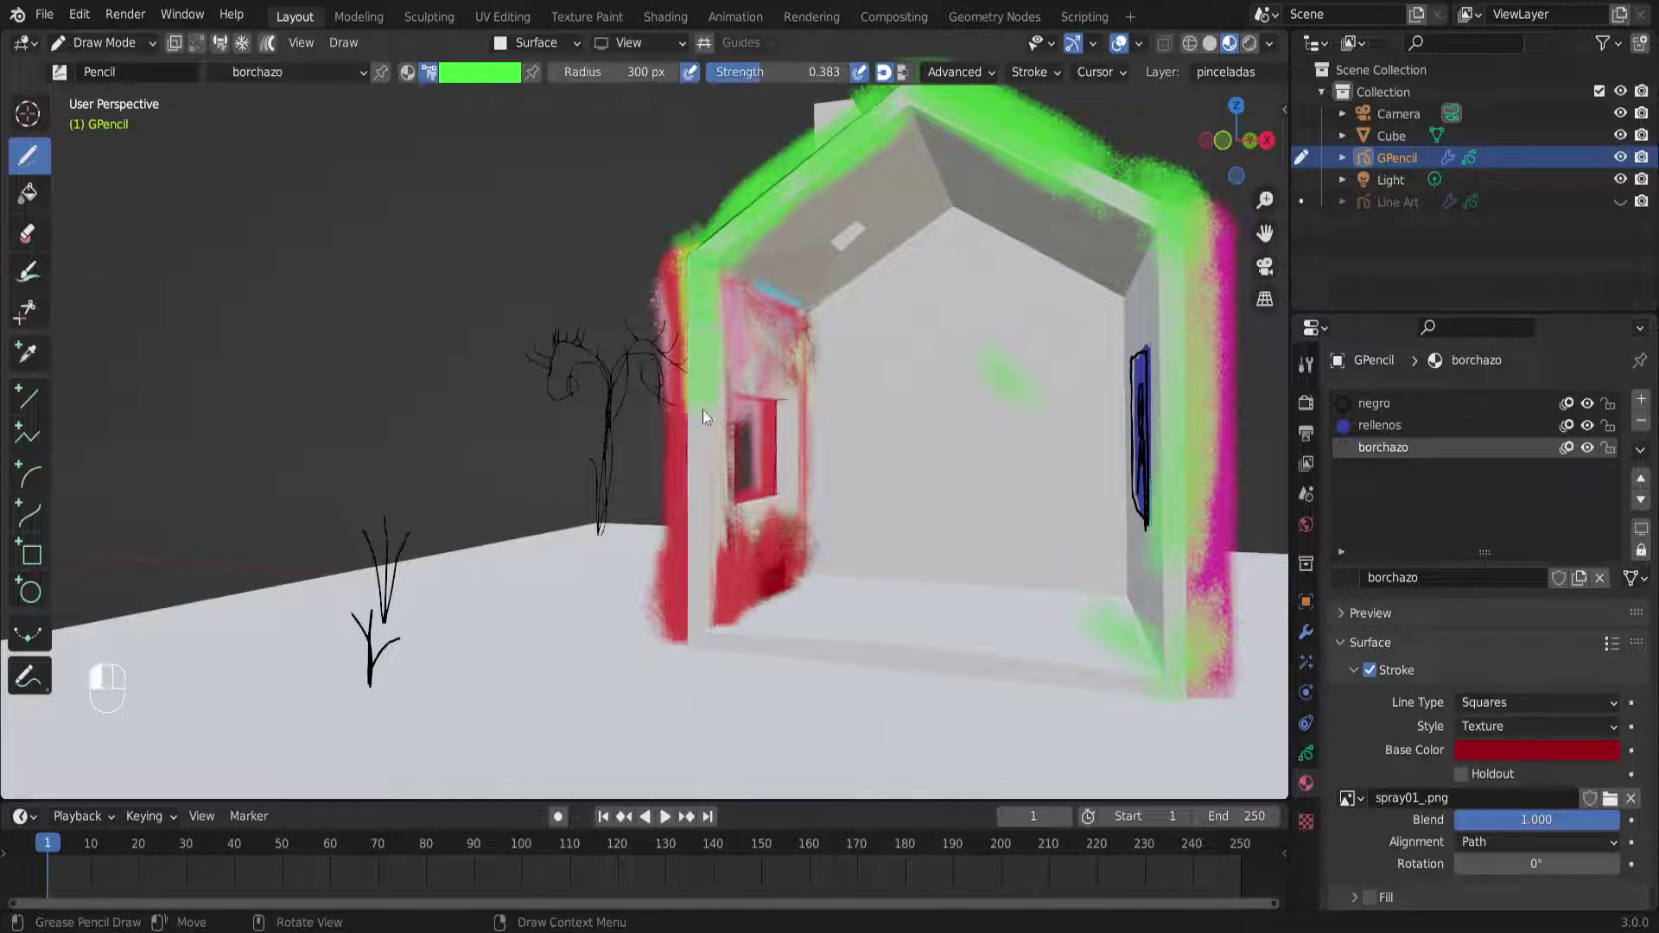
pyautogui.moveTo(697, 588); pyautogui.dragTo(686, 609)
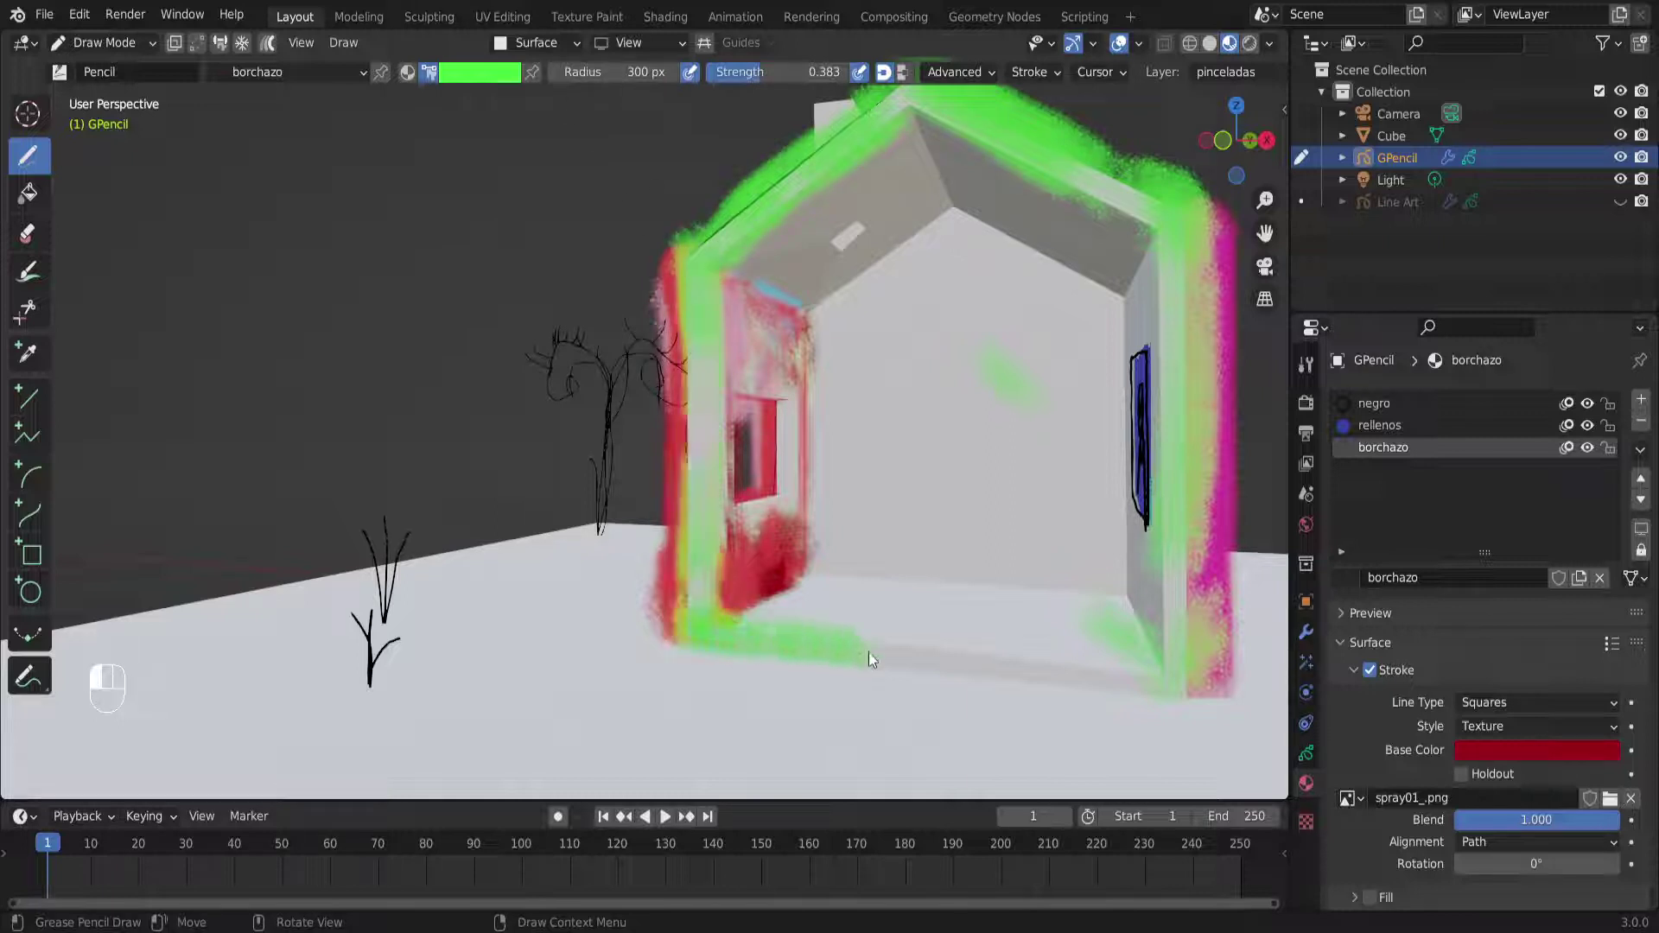
# Hide the Cube to examine the green outline and colored walls without the house mesh, and show it again
pyautogui.scroll(-4, 1180, 477)
pyautogui.moveTo(1167, 481); pyautogui.dragTo(899, 429, button='middle')
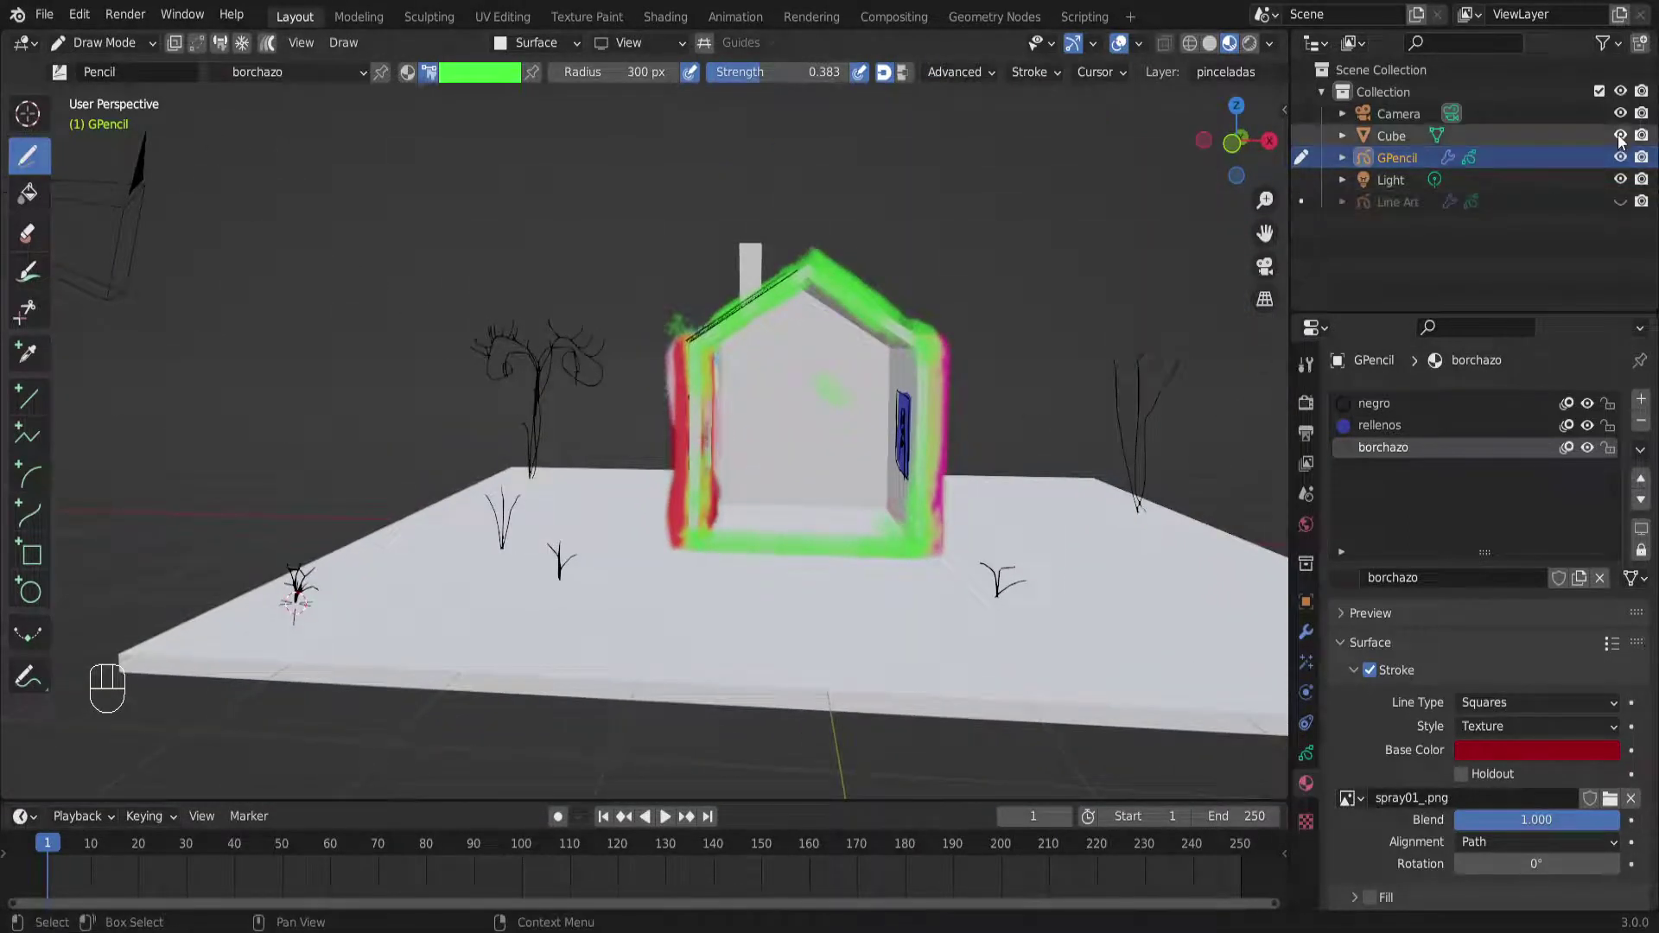
pyautogui.click(1621, 137)
pyautogui.moveTo(880, 461)
pyautogui.mouseDown(button='middle')
pyautogui.moveTo(1028, 459)
pyautogui.moveTo(879, 469)
pyautogui.mouseUp(button='middle')
pyautogui.moveTo(296, 610); pyautogui.dragTo(380, 536, button='middle')
pyautogui.moveTo(656, 483); pyautogui.dragTo(623, 519, button='middle')
pyautogui.keyDown('shift'); pyautogui.moveTo(622, 518); pyautogui.dragTo(661, 501, button='middle'); pyautogui.keyUp('shift')
pyautogui.scroll(2, 691, 497)
pyautogui.moveTo(661, 502)
pyautogui.keyDown('shift'); pyautogui.mouseDown(button='middle')
pyautogui.moveTo(569, 544)
pyautogui.moveTo(685, 477)
pyautogui.moveTo(744, 521)
pyautogui.mouseUp(button='middle'); pyautogui.keyUp('shift')
pyautogui.scroll(2, 568, 543)
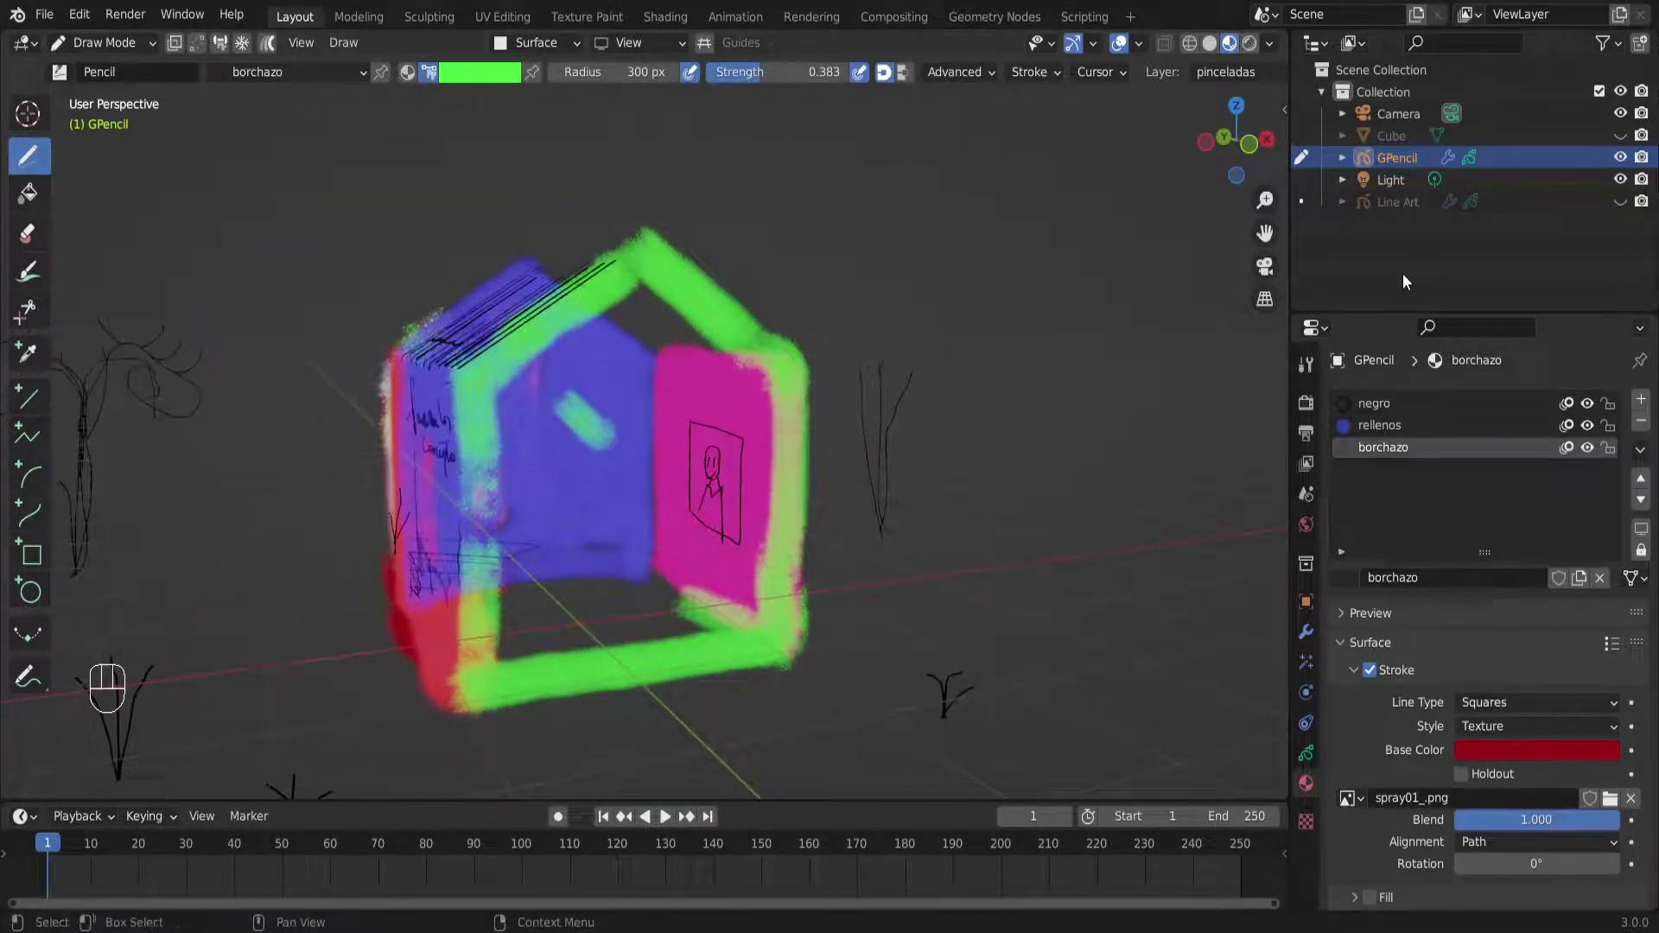
pyautogui.click(1621, 135)
# Try Texture_31_.png as the stroke texture of the borchazo material
pyautogui.moveTo(843, 445); pyautogui.dragTo(951, 410, button='middle')
pyautogui.scroll(-4, 851, 366)
pyautogui.scroll(4, 855, 363)
pyautogui.moveTo(854, 363); pyautogui.dragTo(860, 437, button='middle')
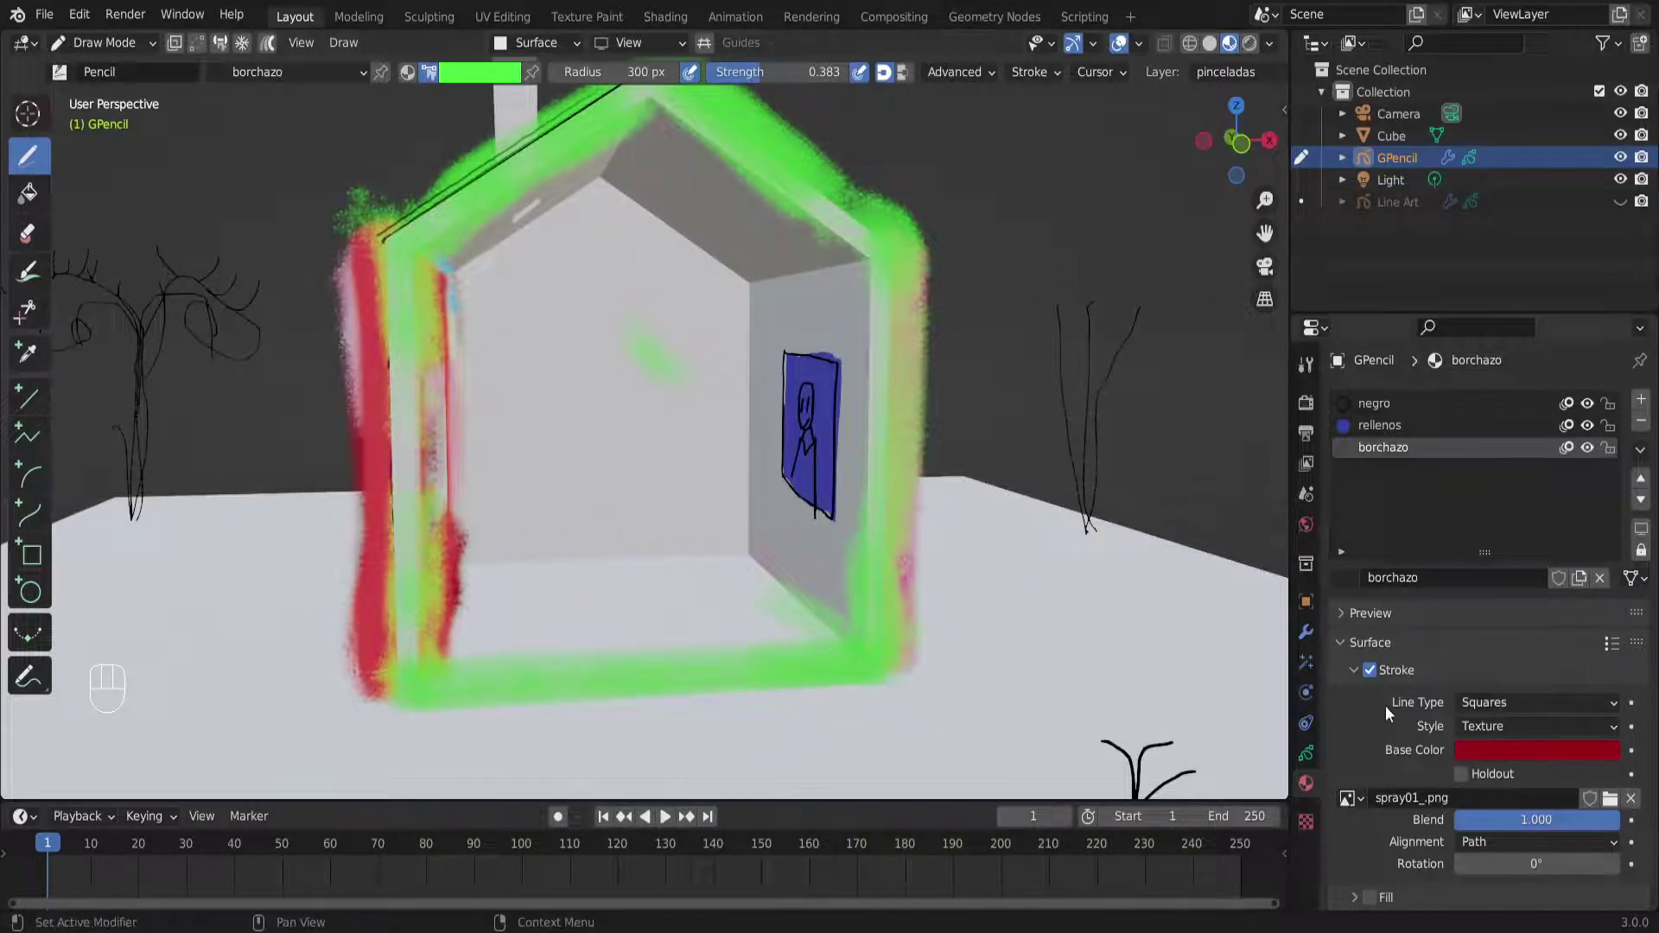
pyautogui.scroll(-2, 1409, 775)
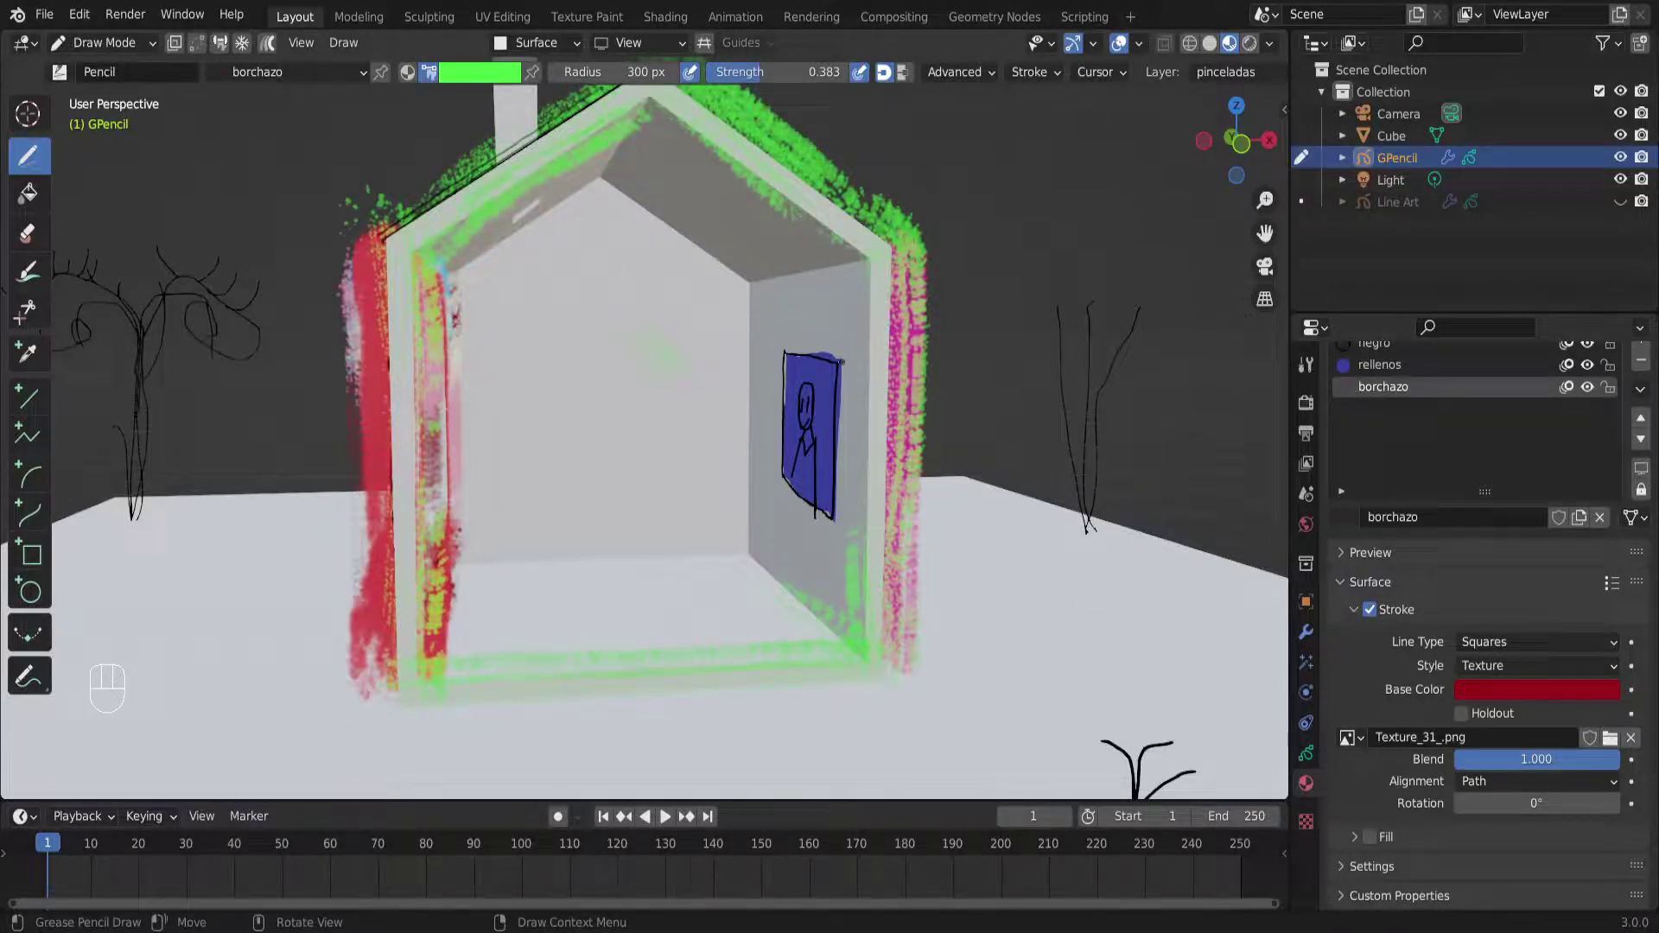
# Change the borchazo material's stroke texture to Cloud Texture.png and check the strokes around the house
pyautogui.scroll(3, 919, 493)
pyautogui.moveTo(919, 493); pyautogui.dragTo(488, 525, button='middle')
pyautogui.scroll(-3, 742, 440)
pyautogui.scroll(4, 679, 451)
pyautogui.scroll(2, 811, 339)
pyautogui.moveTo(895, 450); pyautogui.dragTo(847, 443, button='middle')
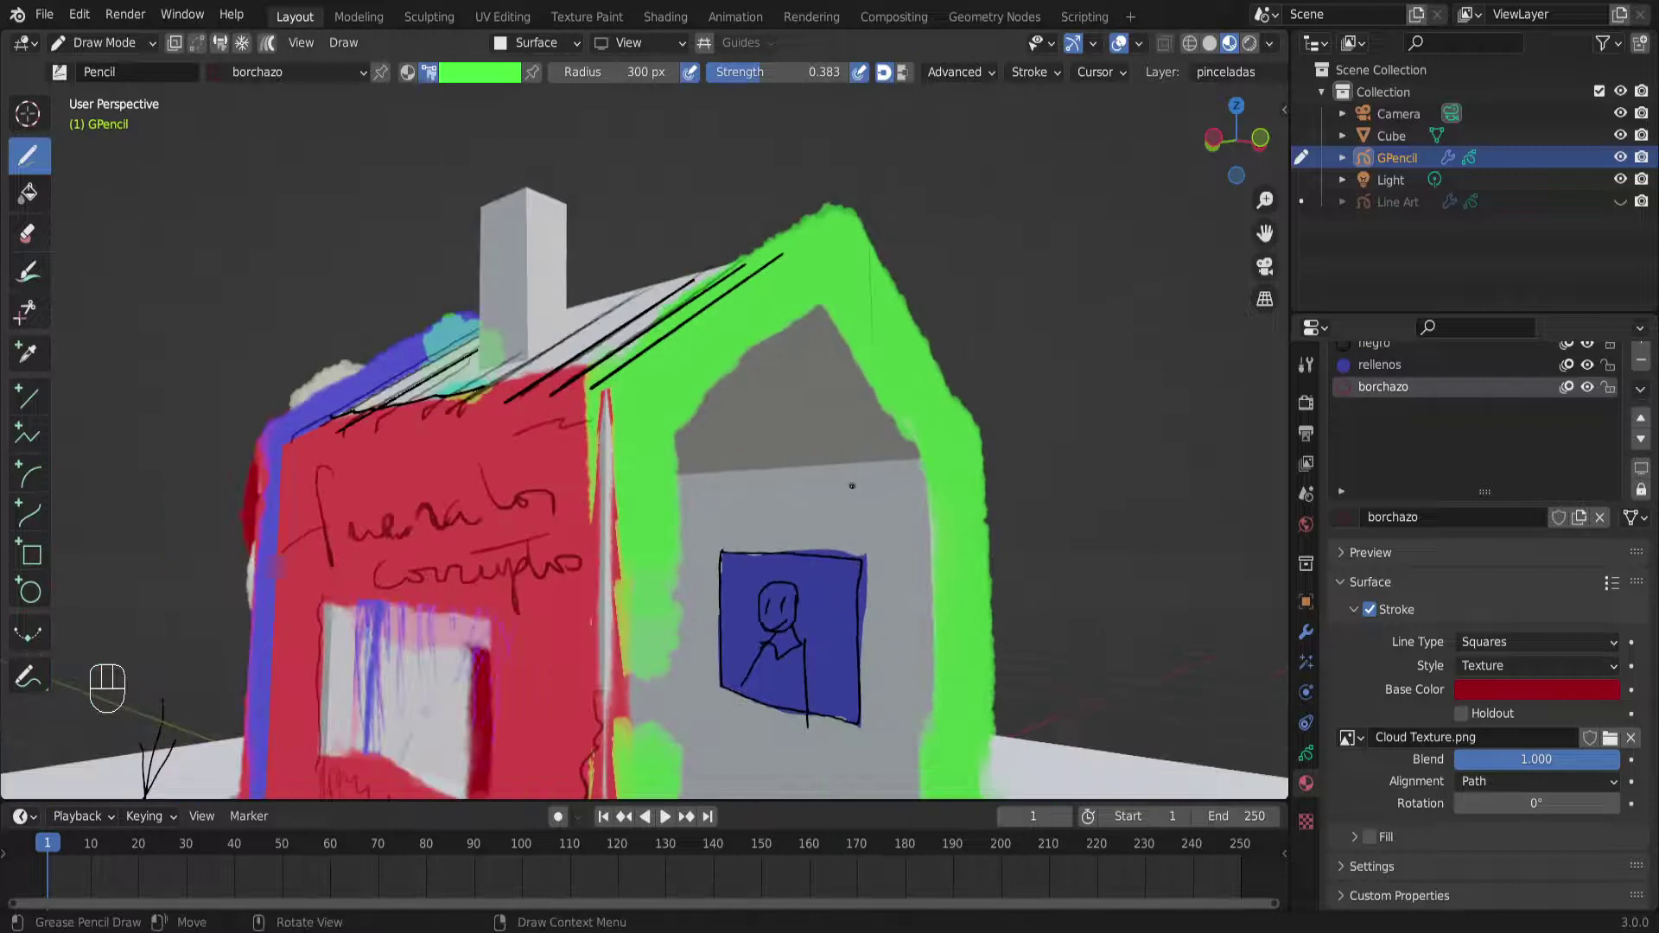
# Set the Grease Pencil object's stroke Thickness Scale to 0.41
pyautogui.moveTo(853, 486); pyautogui.dragTo(665, 436, button='middle')
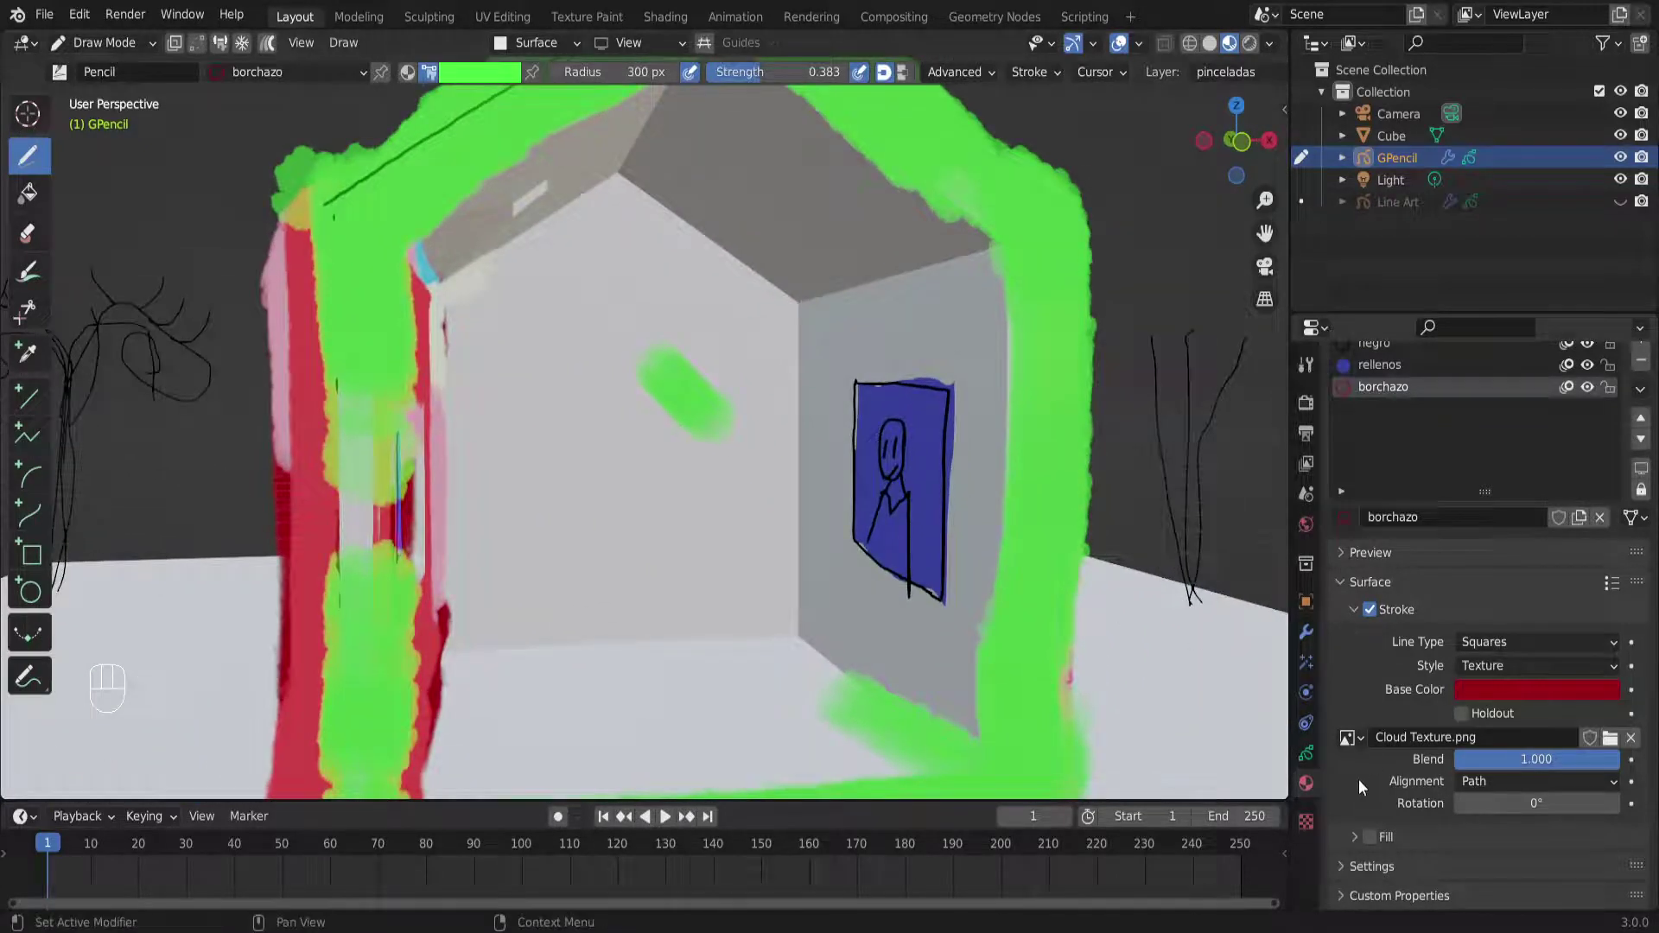
pyautogui.scroll(-1, 1355, 836)
pyautogui.click(1361, 837)
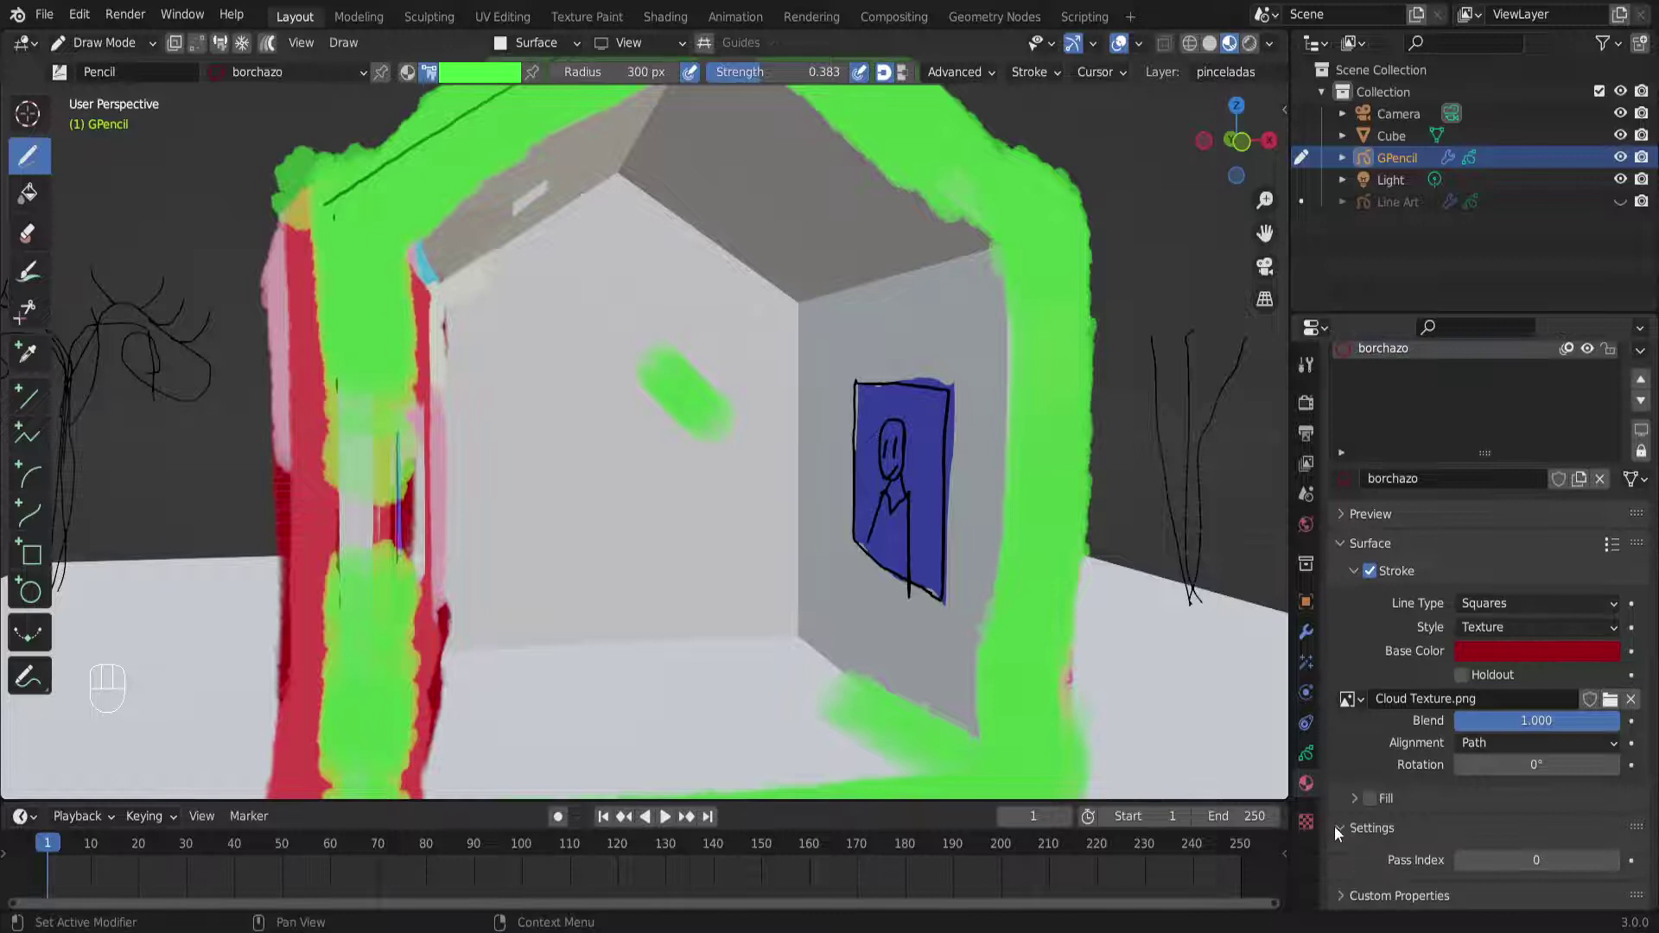
pyautogui.click(1306, 754)
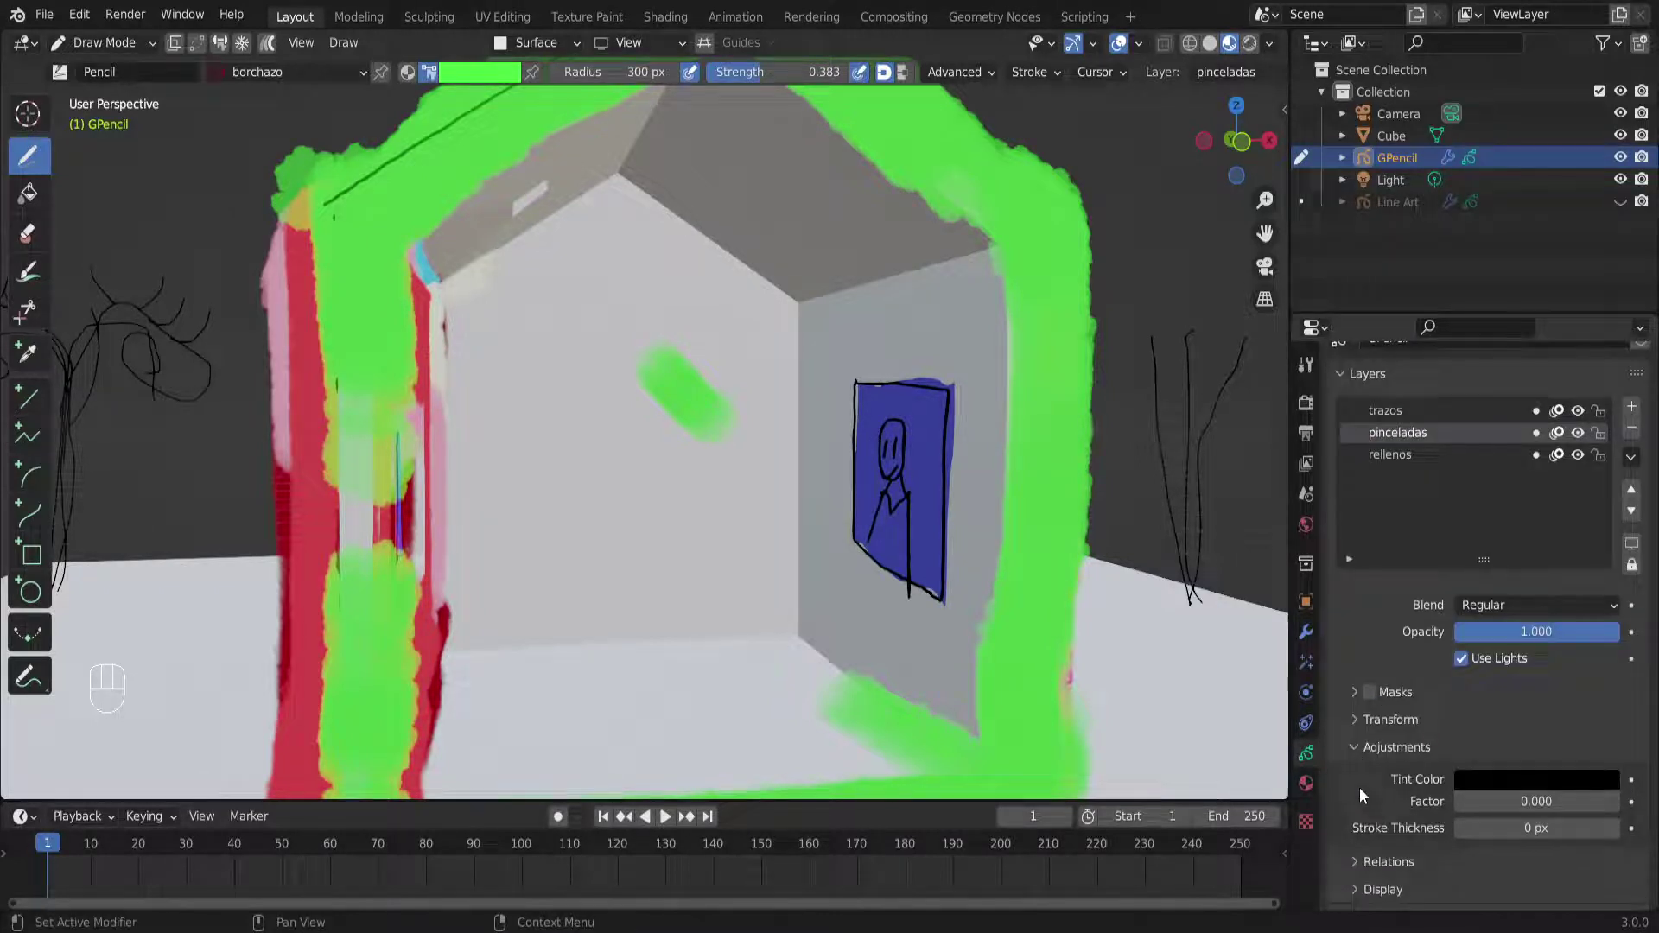
pyautogui.scroll(-8, 1364, 856)
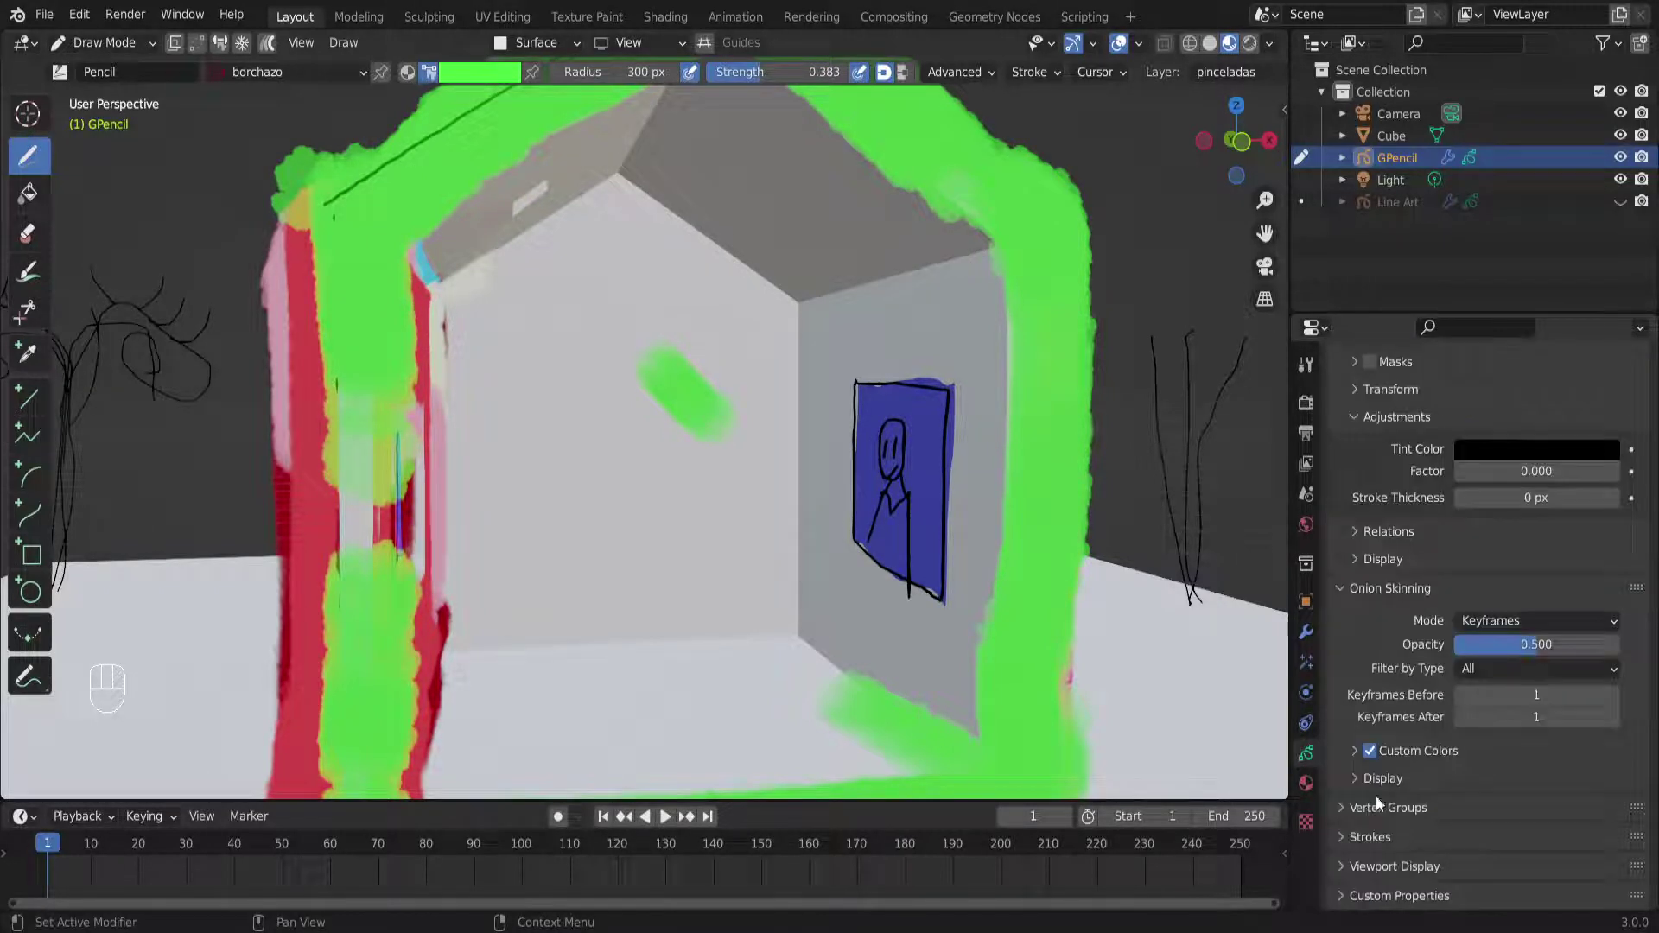
pyautogui.click(1342, 836)
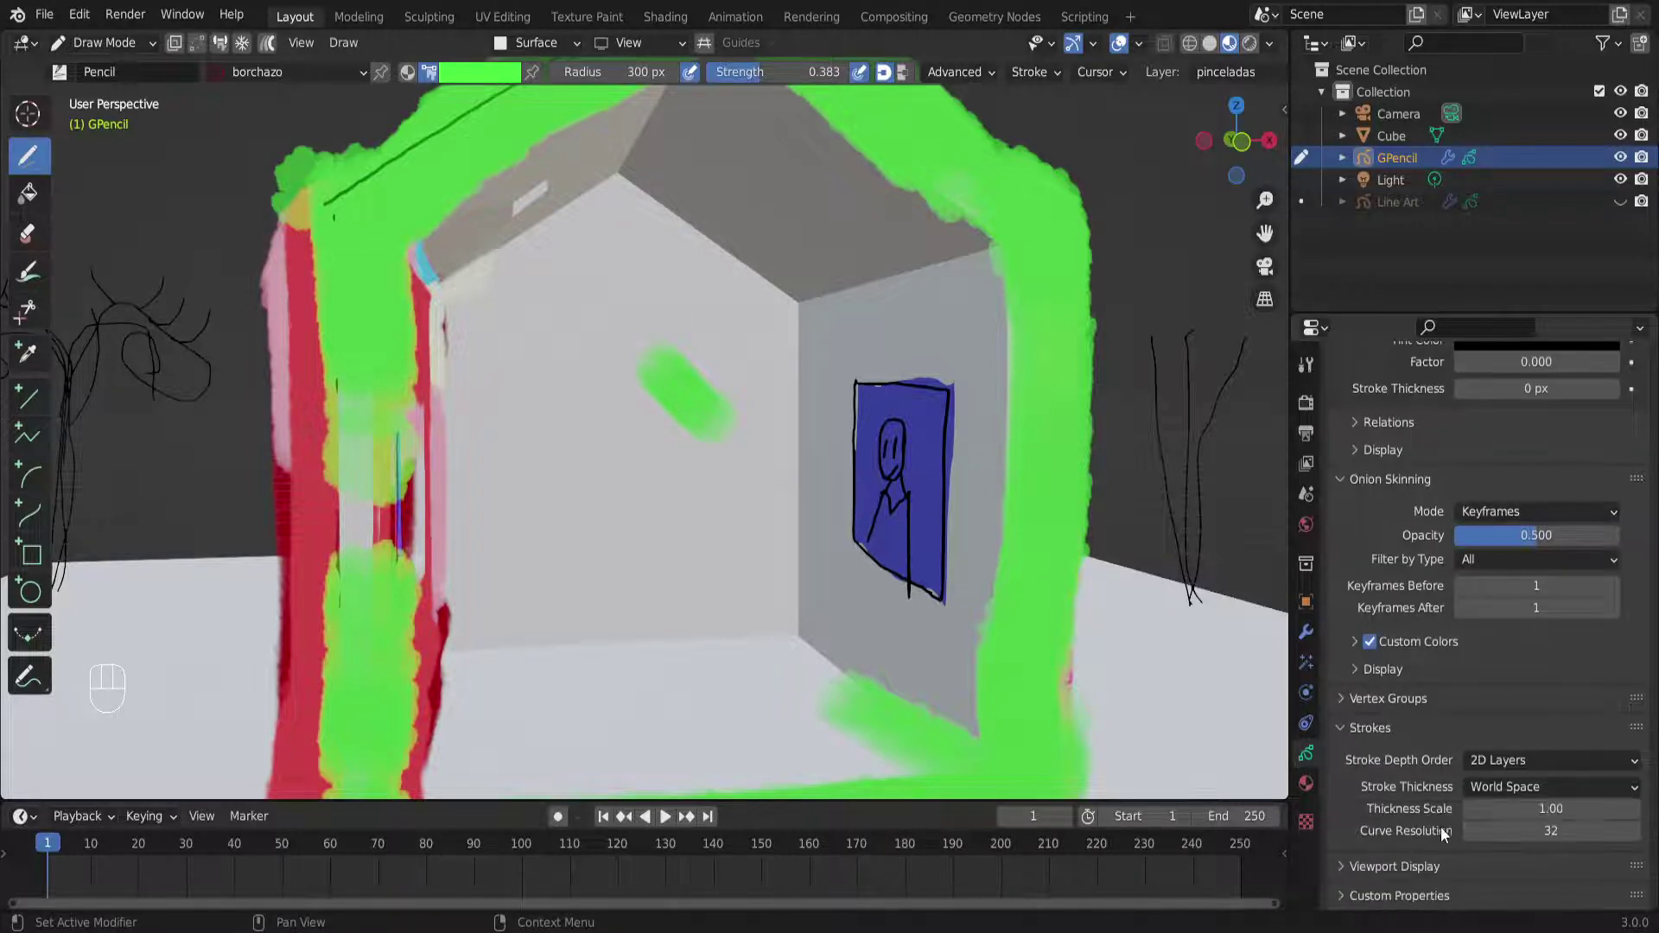
pyautogui.moveTo(1551, 809); pyautogui.dragTo(1515, 809)
pyautogui.scroll(-6, 767, 515)
# Examine the rescaled strokes on the red wall, roof and open front from several angles and distances
pyautogui.moveTo(766, 515); pyautogui.dragTo(878, 507, button='middle')
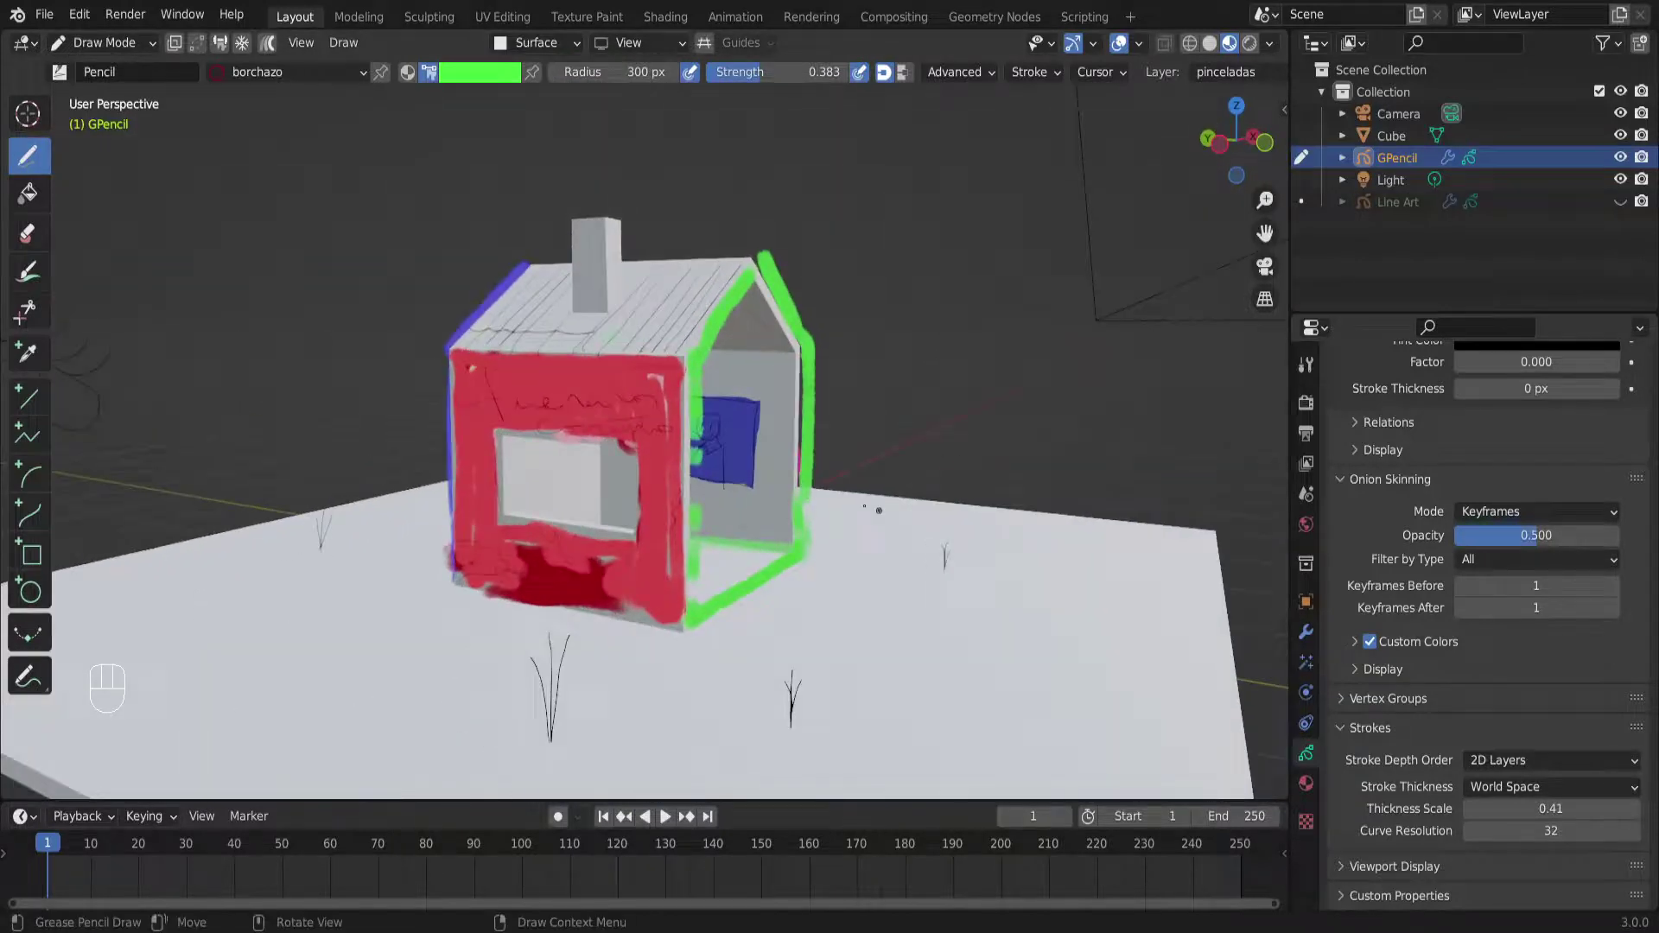
pyautogui.scroll(3, 873, 501)
pyautogui.moveTo(782, 389); pyautogui.dragTo(707, 515, button='middle')
pyautogui.moveTo(707, 516); pyautogui.dragTo(739, 434, button='middle')
pyautogui.scroll(4, 666, 287)
pyautogui.scroll(-5, 645, 590)
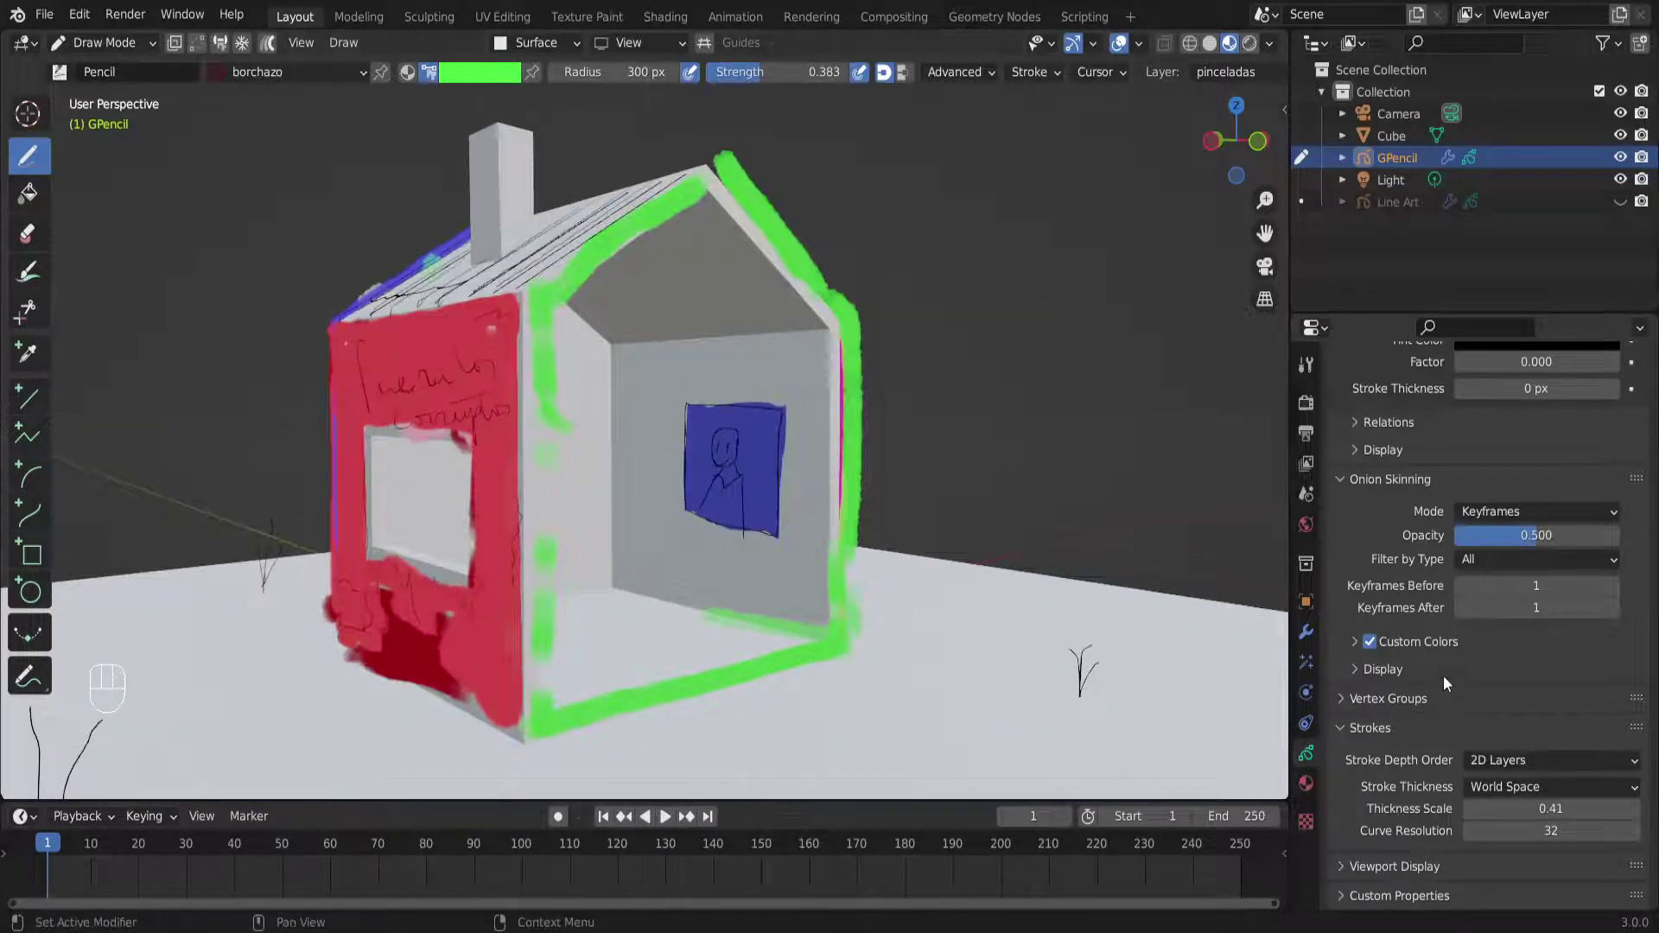
pyautogui.scroll(-3, 553, 423)
pyautogui.moveTo(553, 423); pyautogui.dragTo(717, 423, button='middle')
pyautogui.scroll(5, 515, 433)
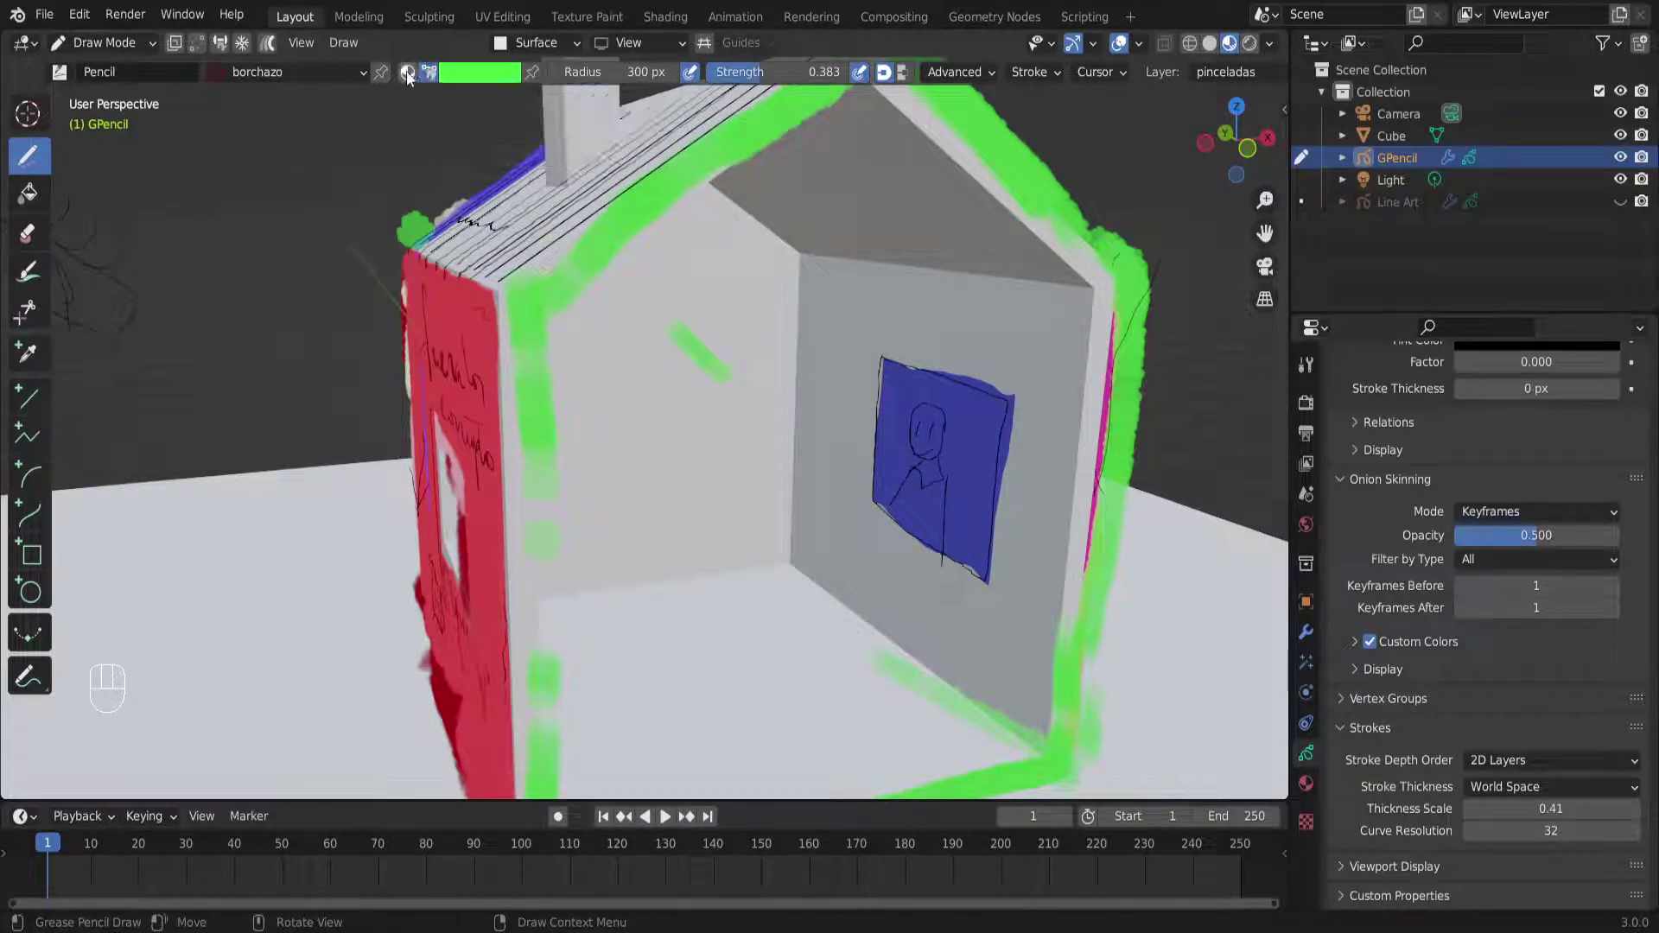
# Switch the brush's color source to the material and back to vertex color
pyautogui.click(408, 74)
pyautogui.click(428, 72)
pyautogui.scroll(-3, 588, 329)
pyautogui.moveTo(646, 427); pyautogui.dragTo(686, 412, button='middle')
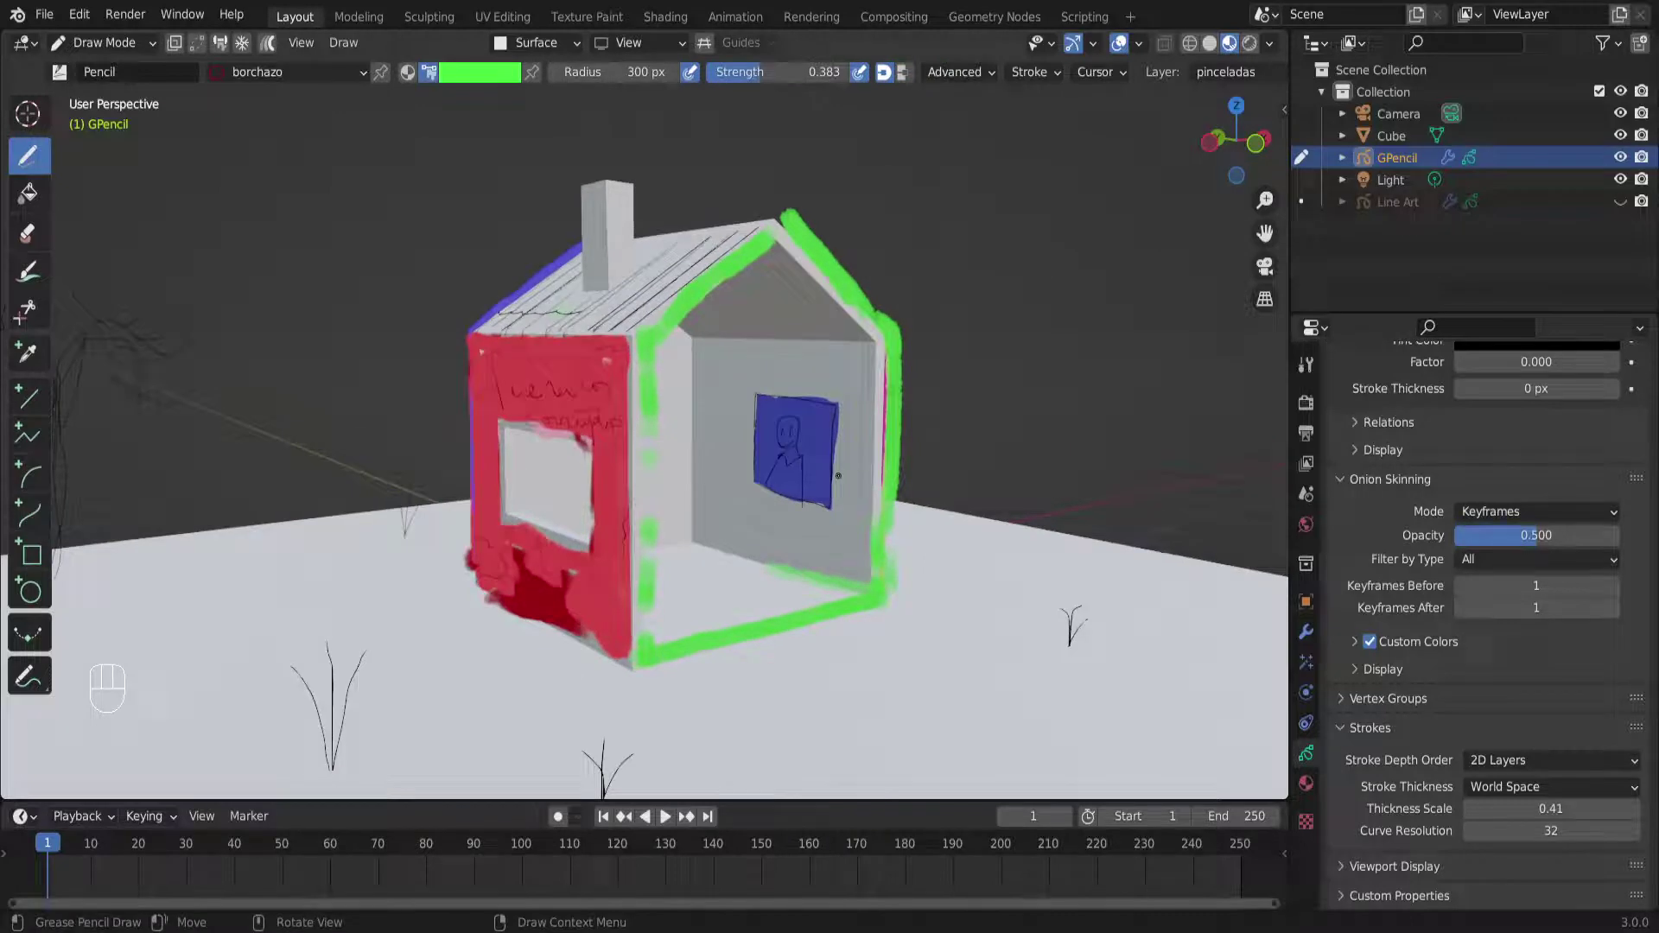
pyautogui.scroll(2, 858, 478)
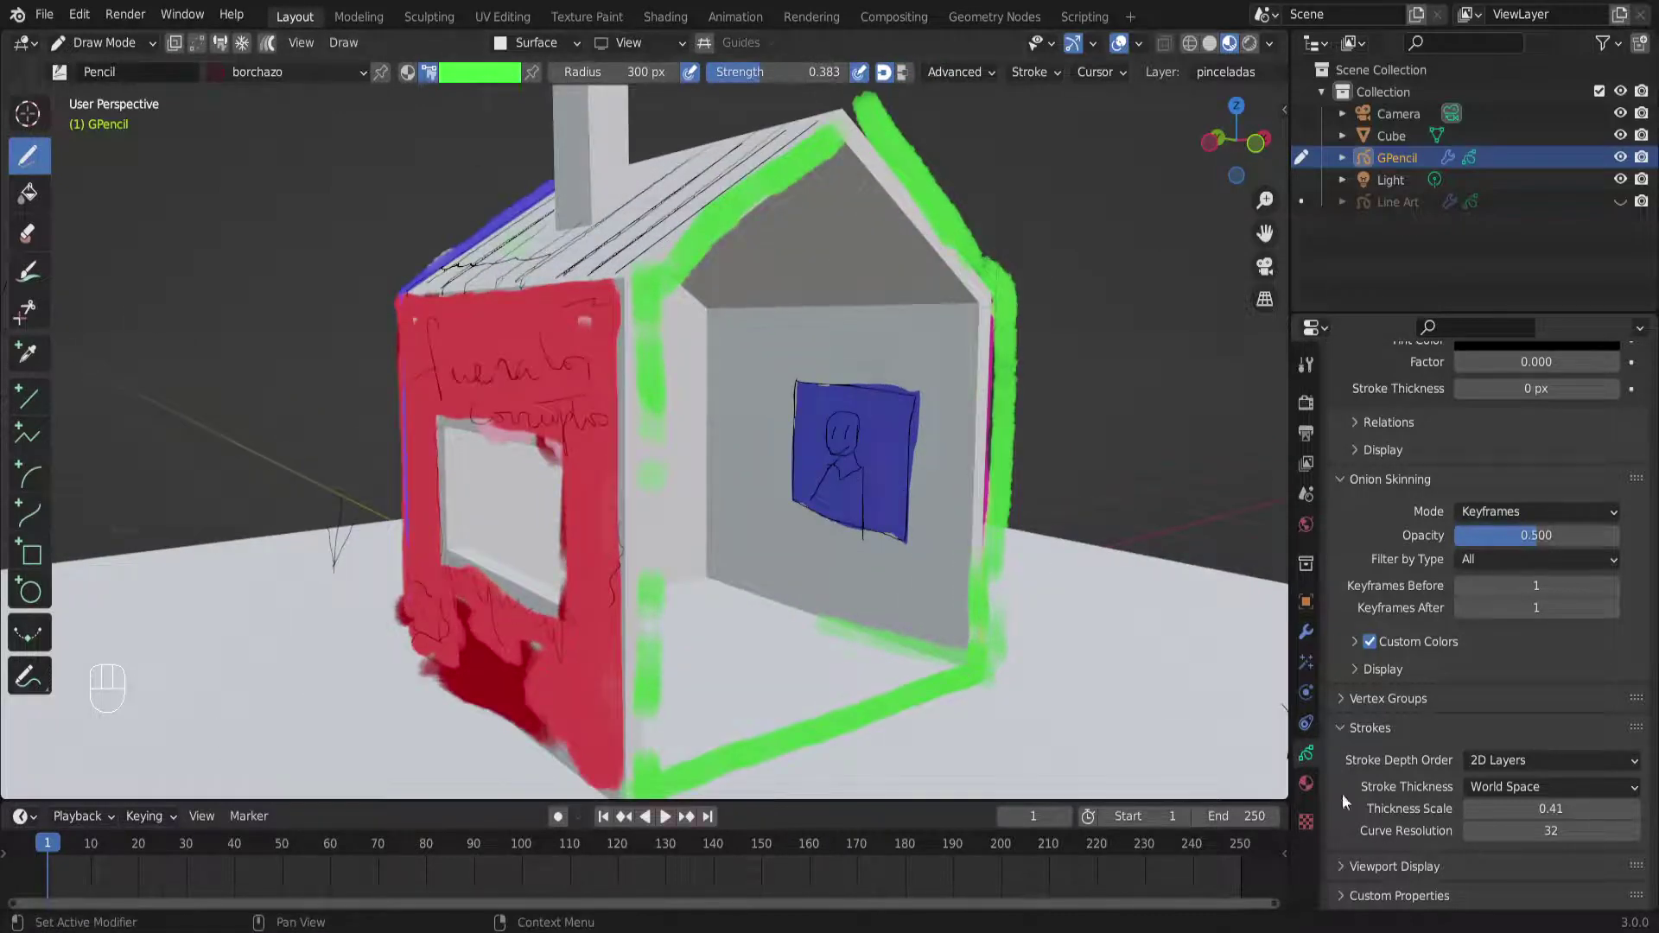
# Review the negro and rellenos materials of the Grease Pencil object and reselect borchazo
pyautogui.click(1305, 783)
pyautogui.scroll(3, 1418, 417)
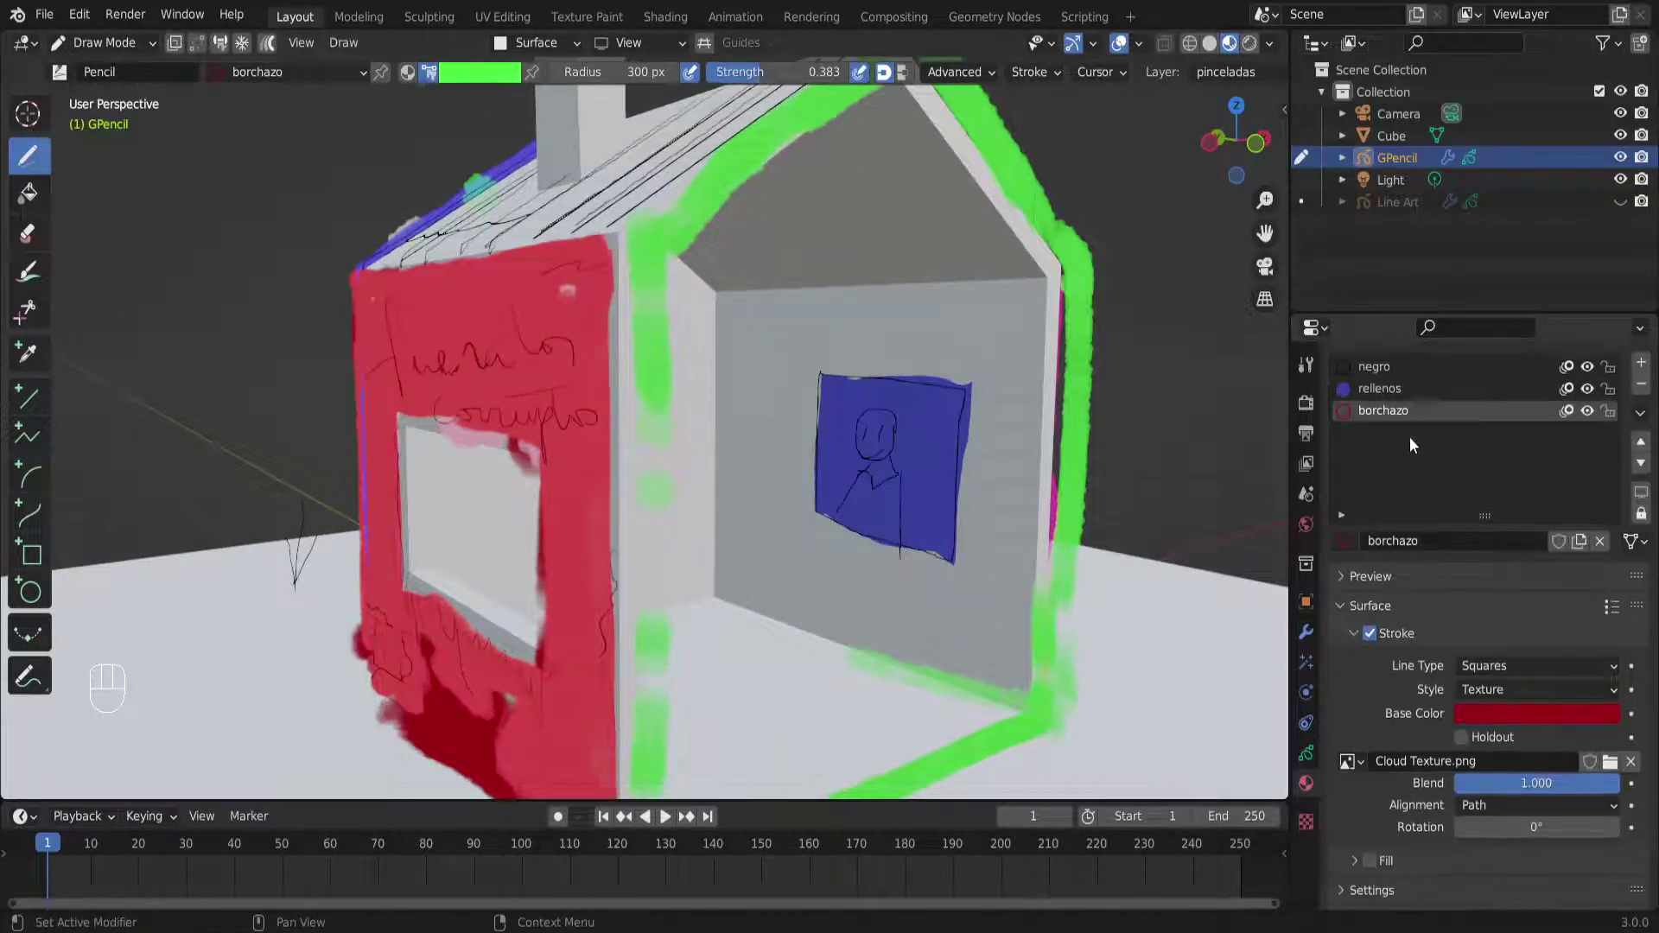
pyautogui.click(1375, 401)
pyautogui.click(1383, 427)
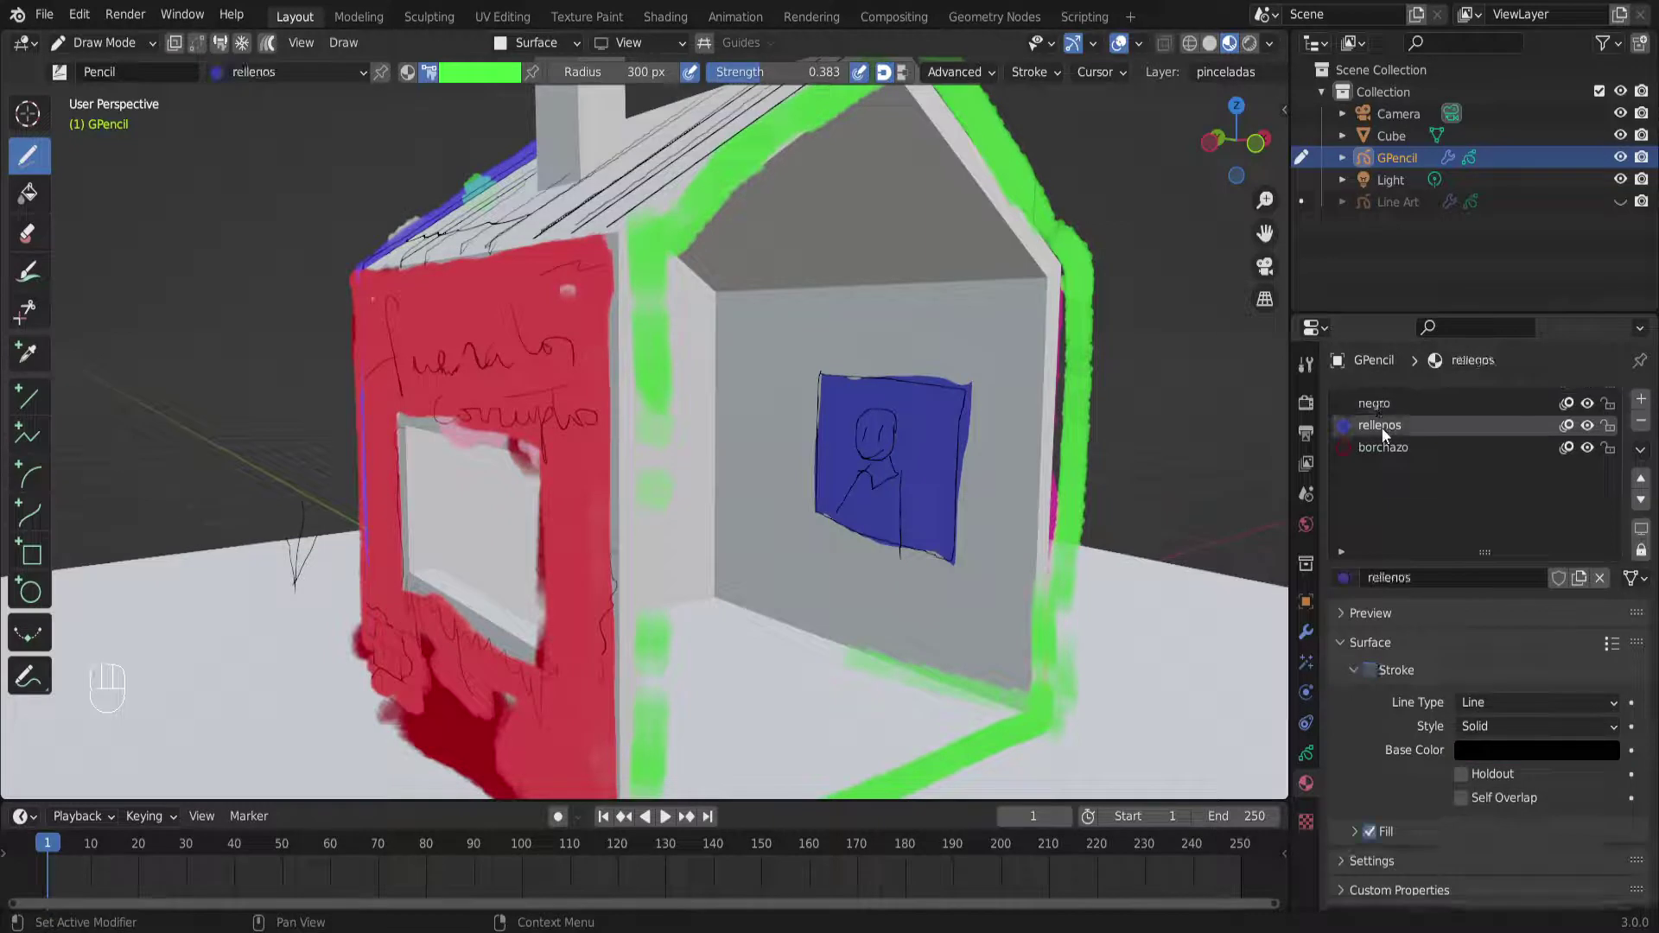
pyautogui.click(1394, 447)
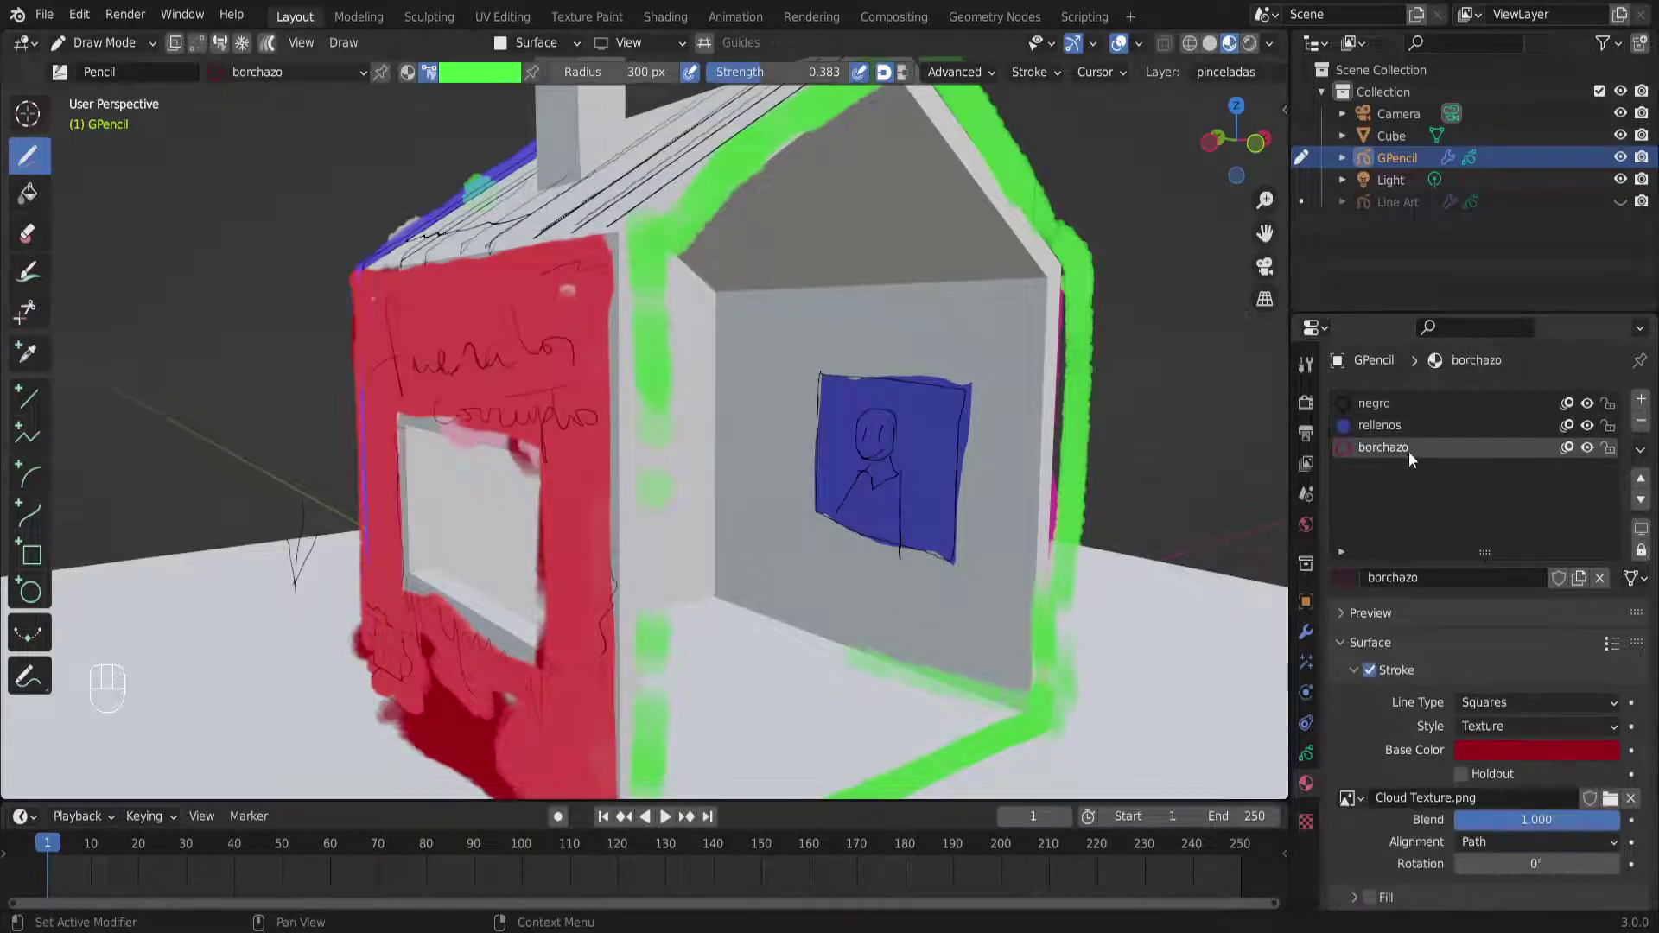
# Toggle the borchazo material's visibility off and on to compare the house with and without its brushwork
pyautogui.click(1587, 448)
pyautogui.click(1587, 448)
pyautogui.click(1587, 447)
pyautogui.click(1588, 448)
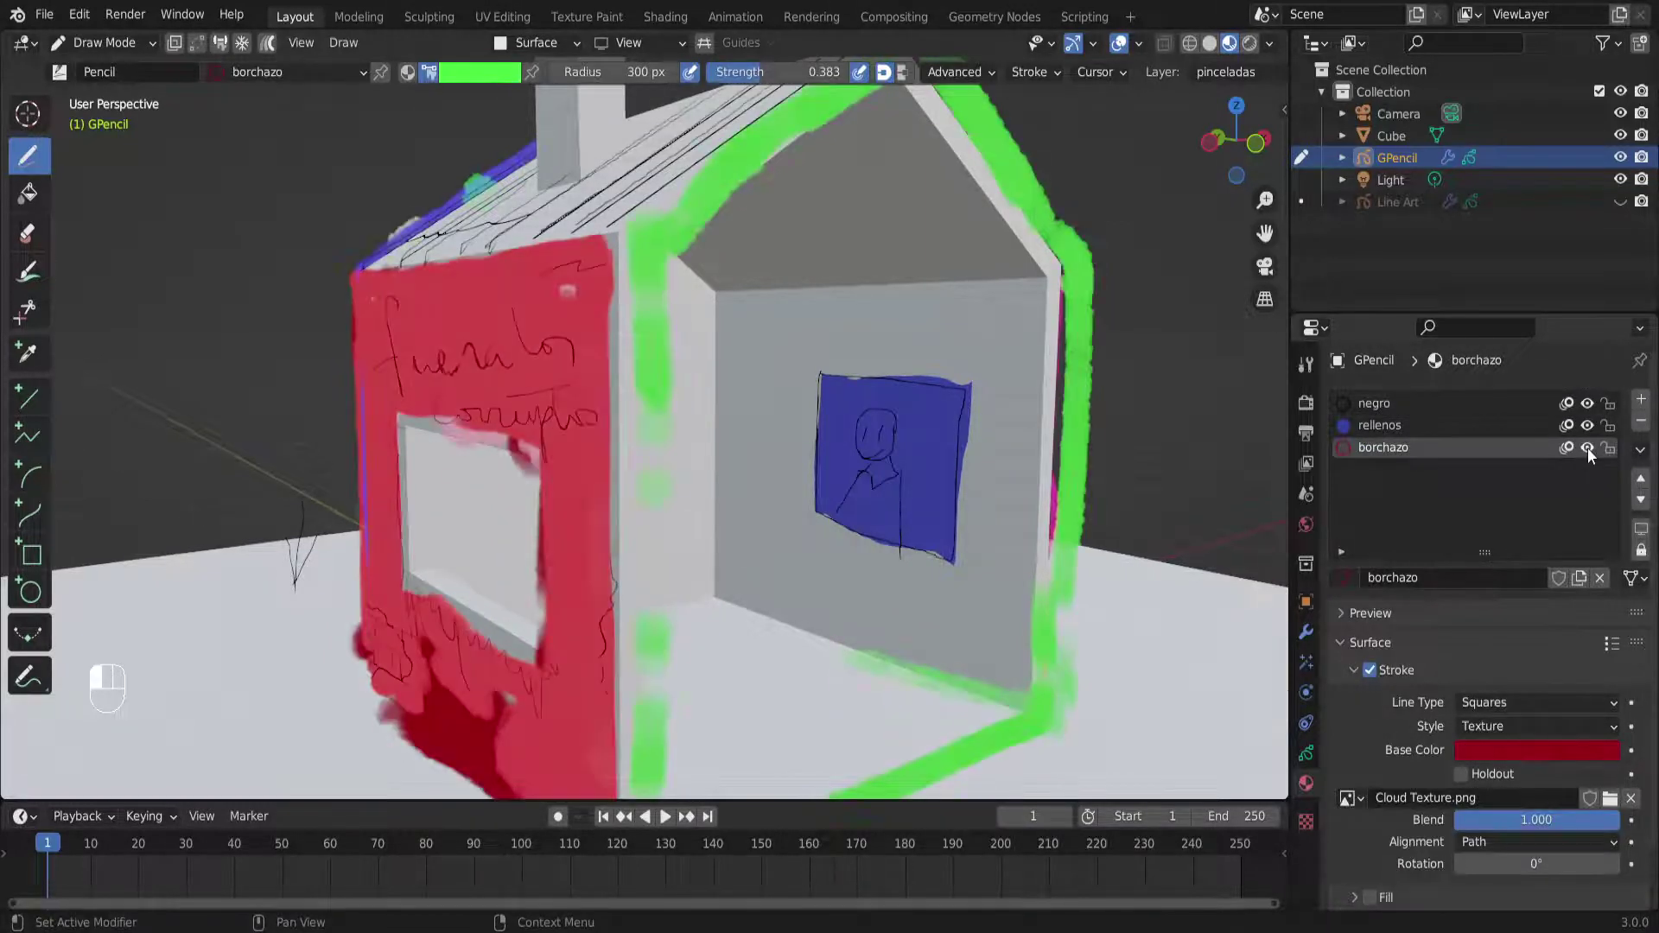
# Disable onion skinning for the borchazo material and toggle its visibility in a wider view of the scene
pyautogui.scroll(-10, 1270, 467)
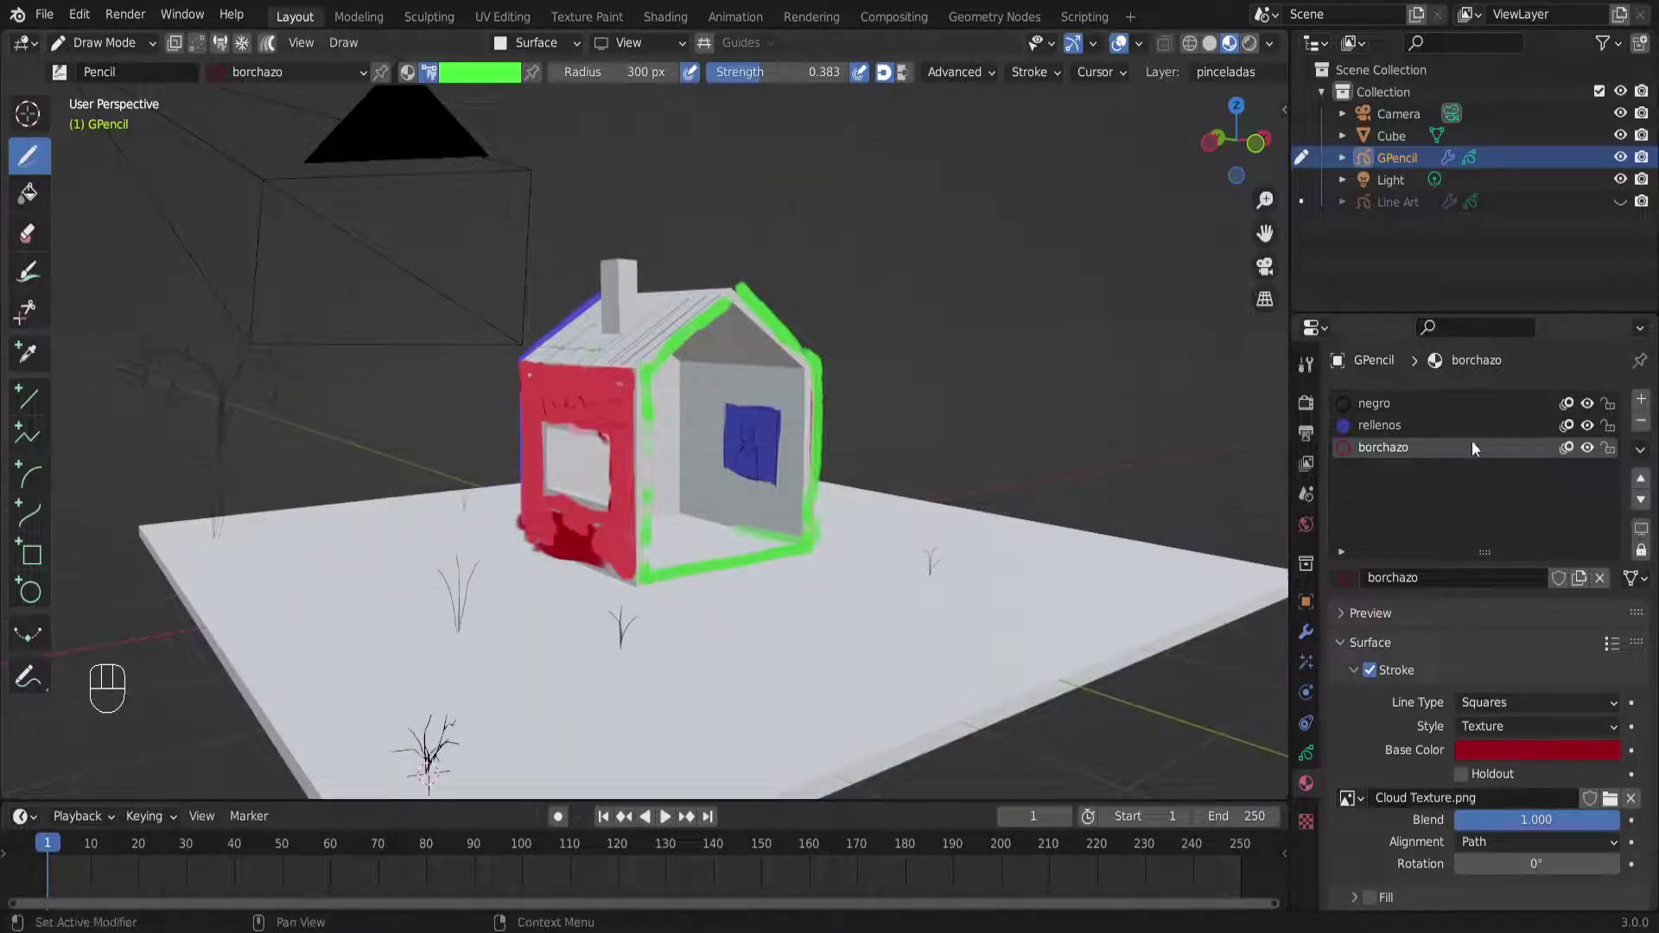
pyautogui.click(1587, 447)
pyautogui.click(1588, 447)
pyautogui.click(1589, 448)
pyautogui.click(1589, 448)
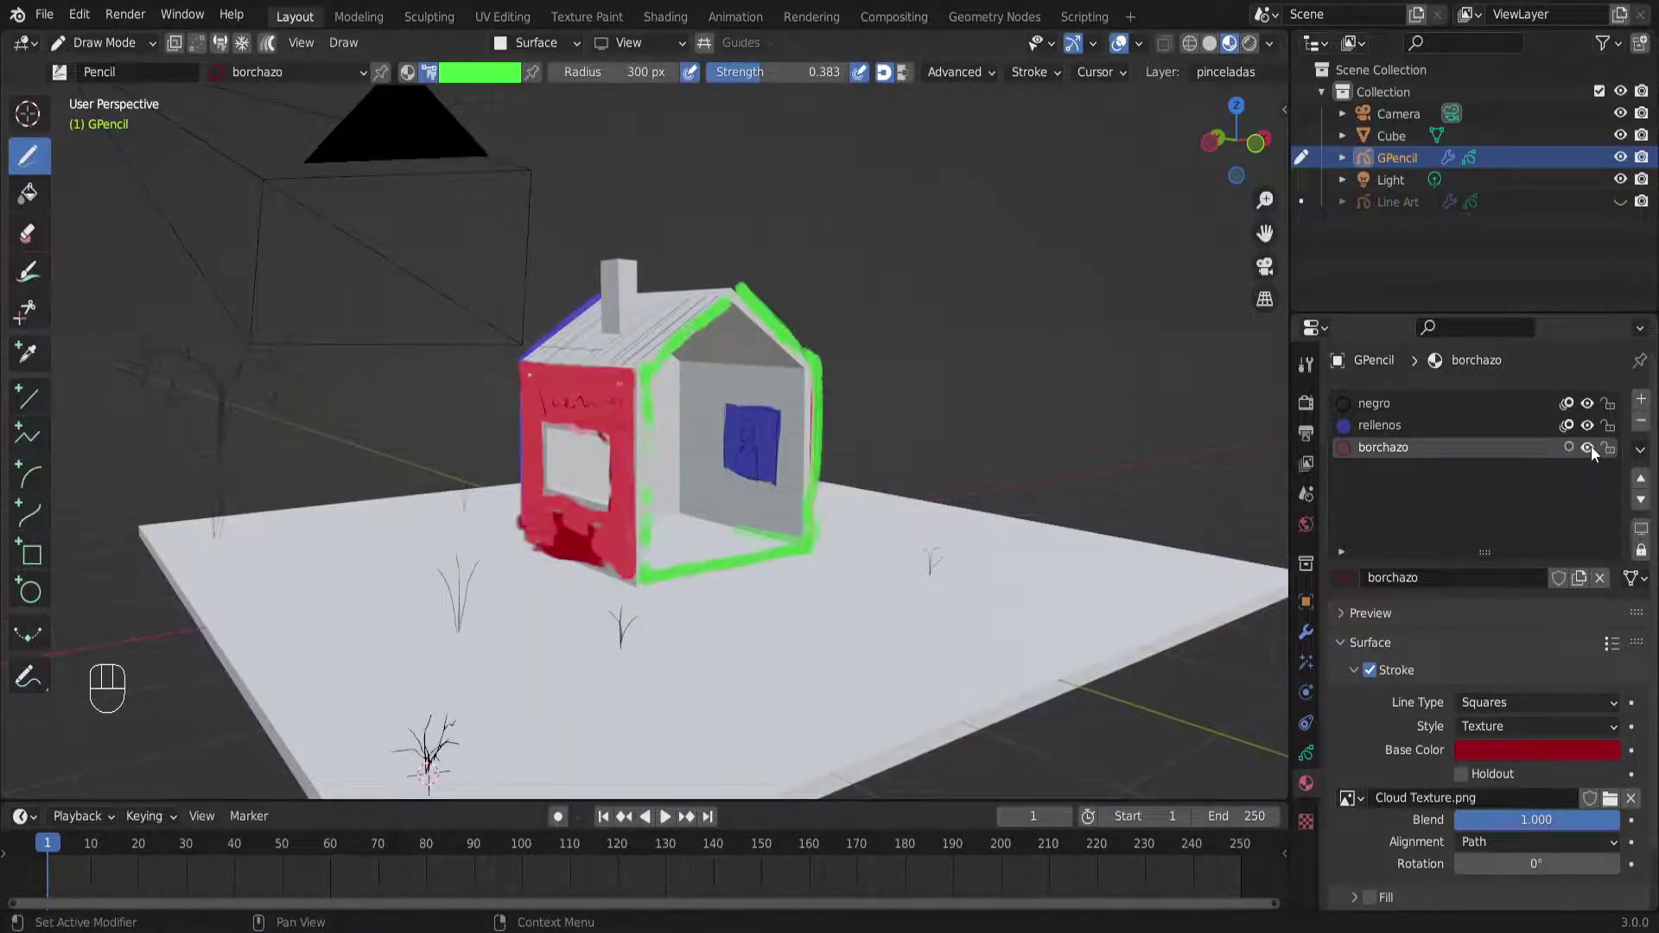
# Hide the borchazo strokes to examine the house with only its line drawings close up, and show them again
pyautogui.scroll(2, 597, 292)
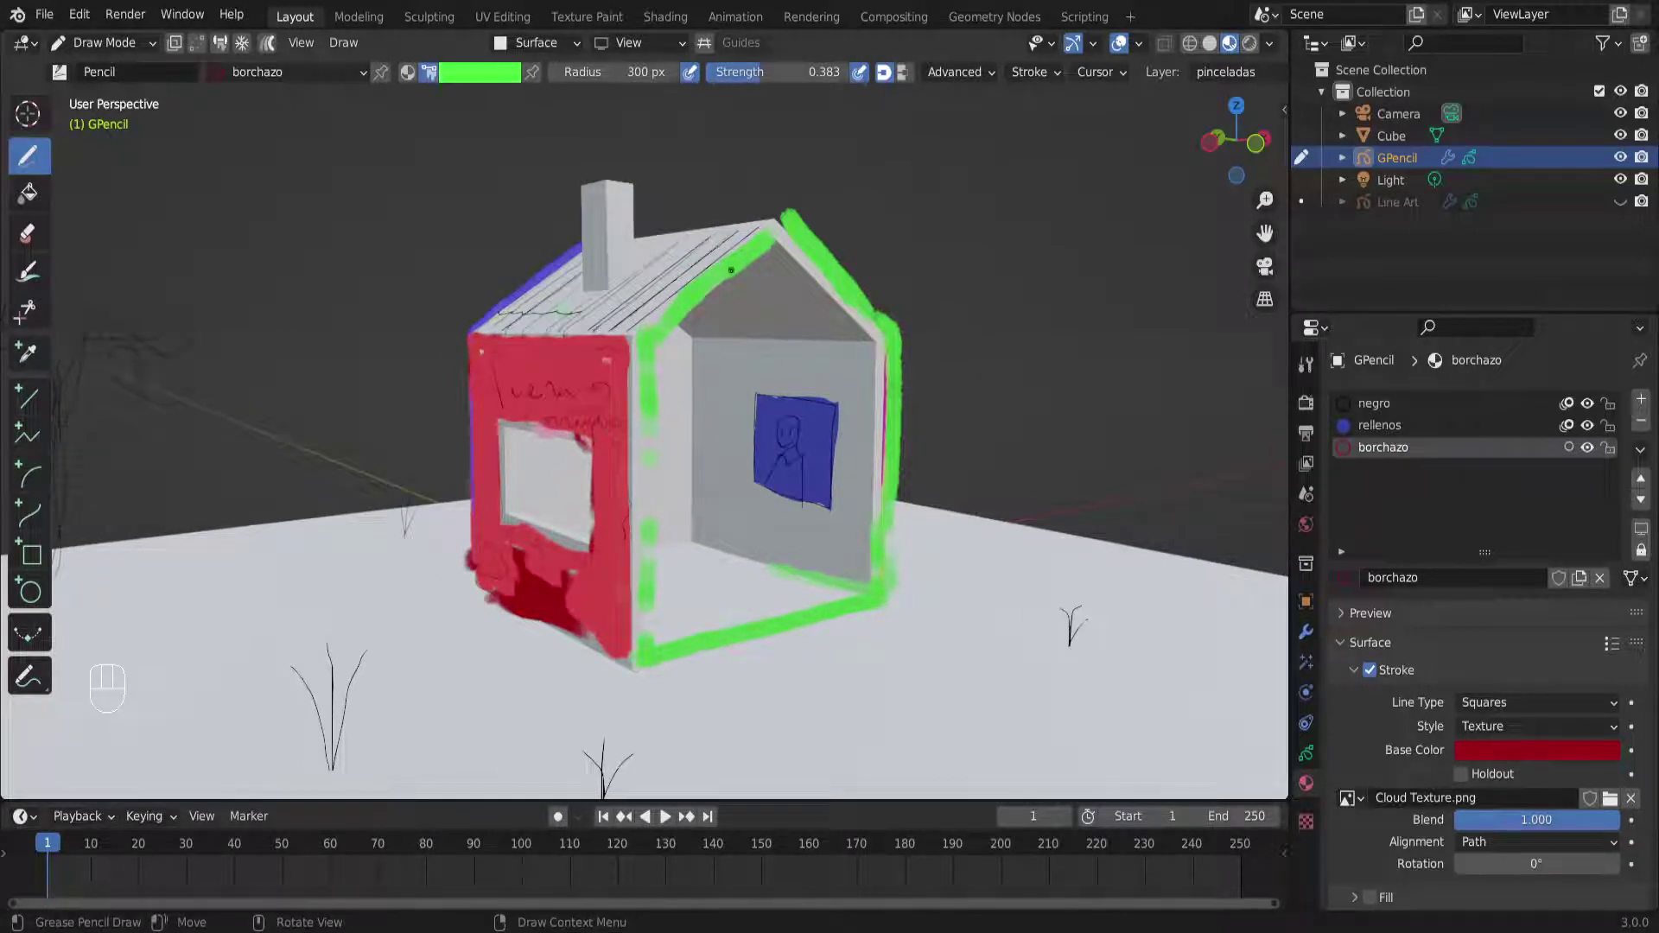
pyautogui.scroll(2, 658, 350)
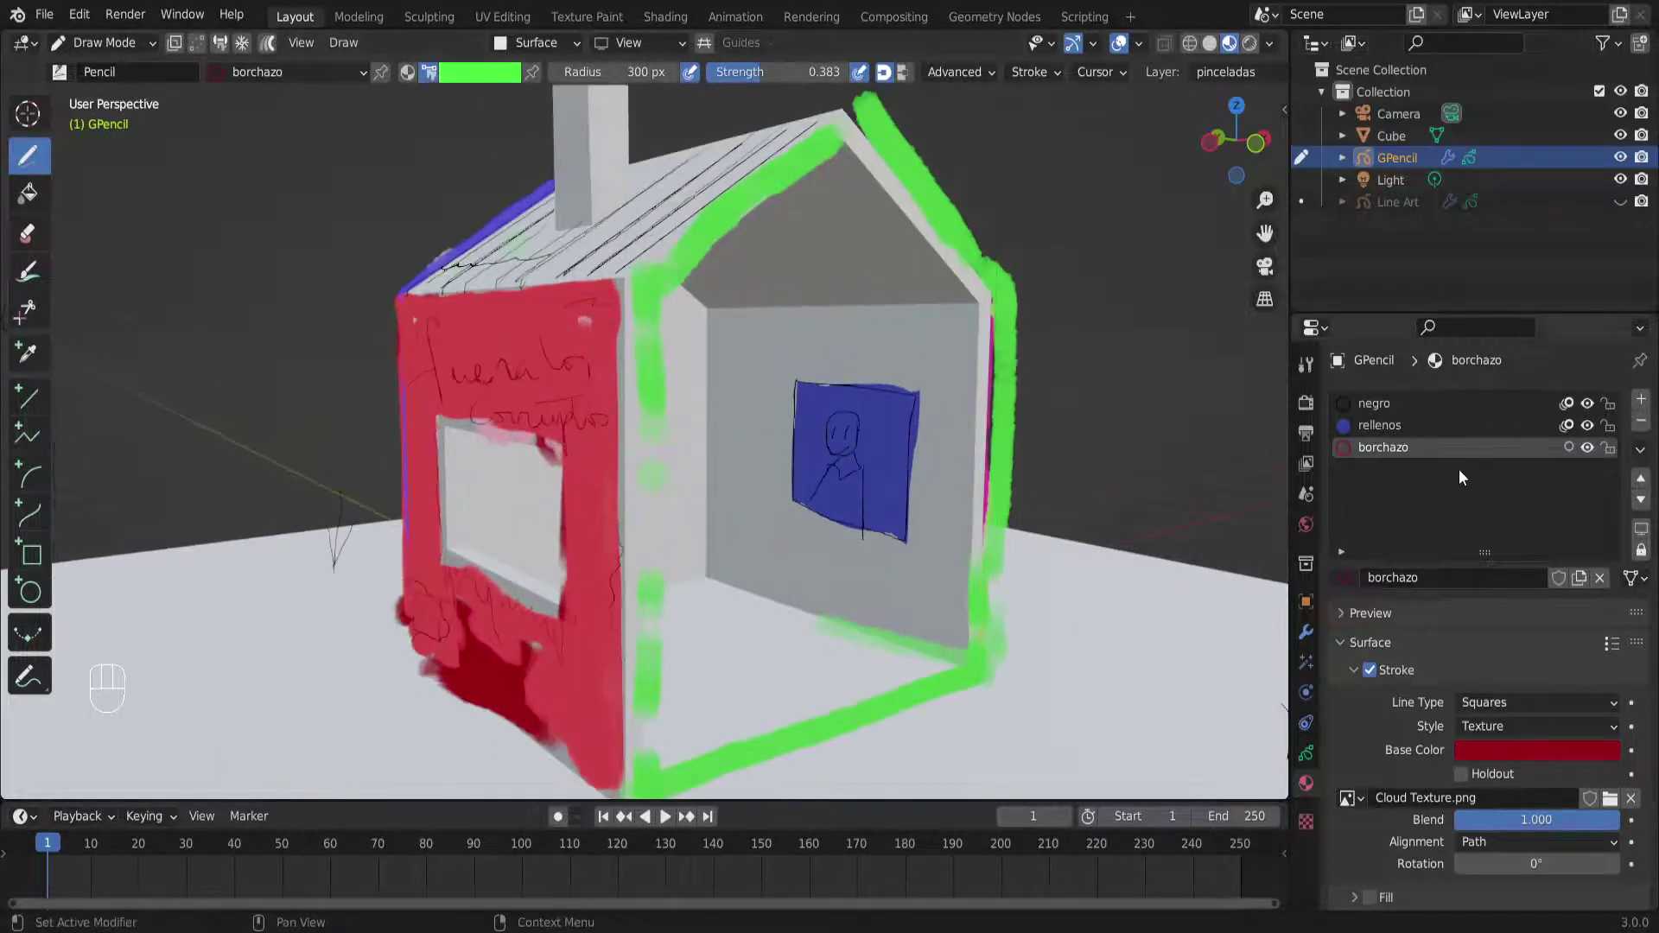
pyautogui.click(1587, 448)
pyautogui.click(1586, 448)
pyautogui.click(1587, 448)
pyautogui.click(1586, 448)
pyautogui.click(1586, 447)
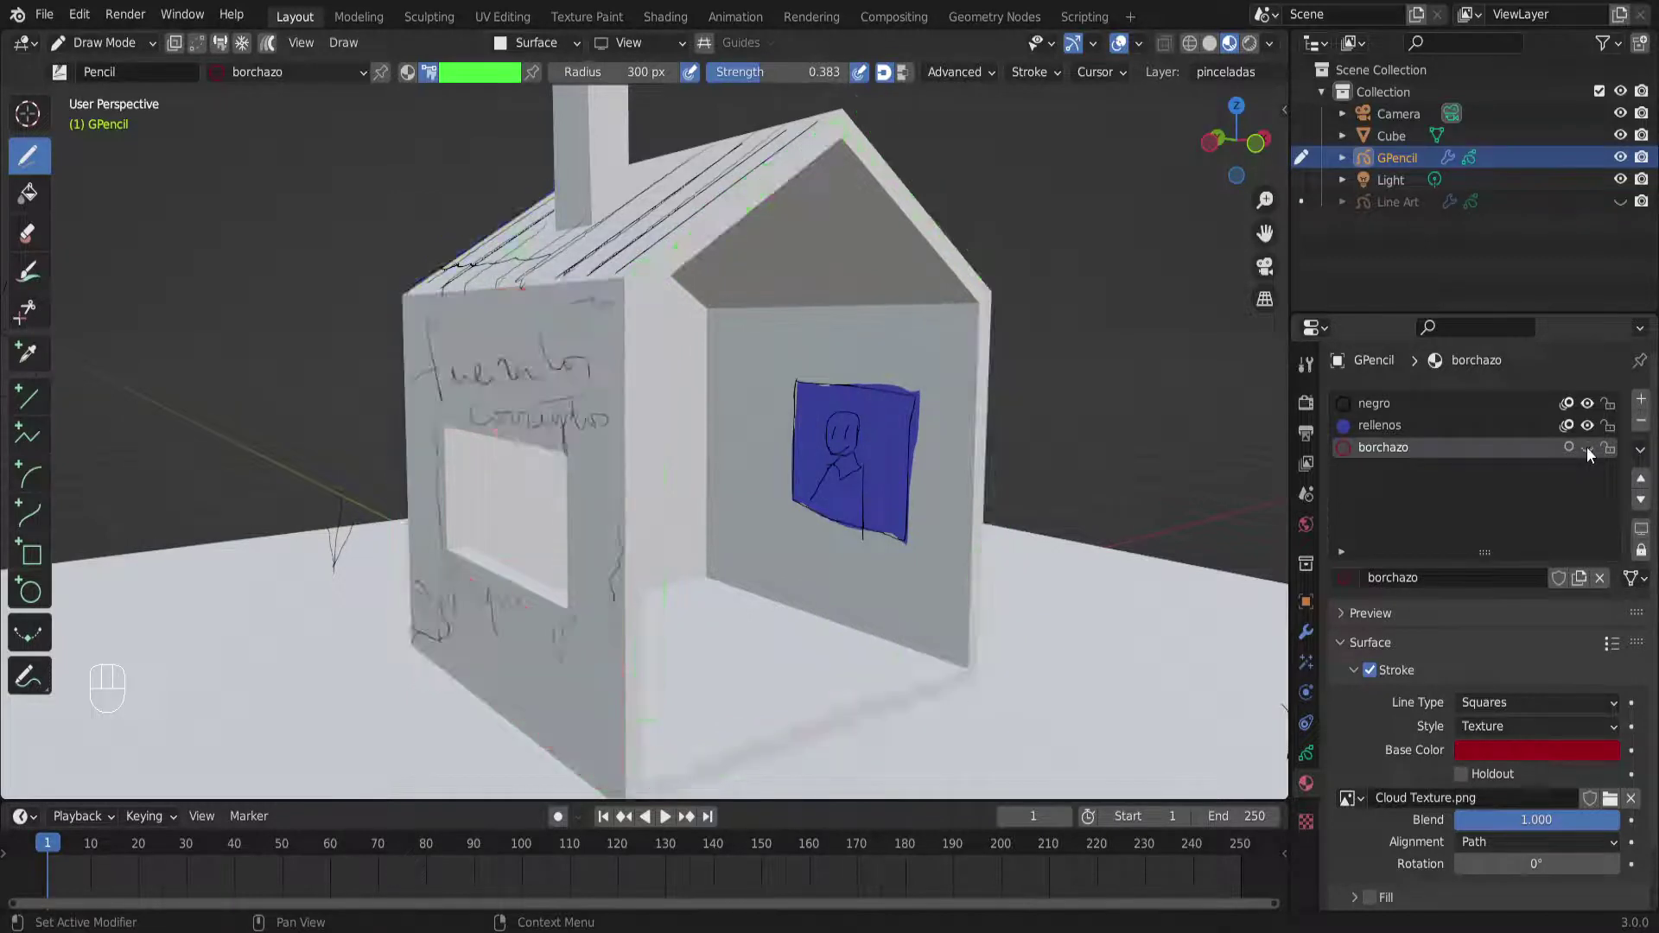
pyautogui.click(1587, 447)
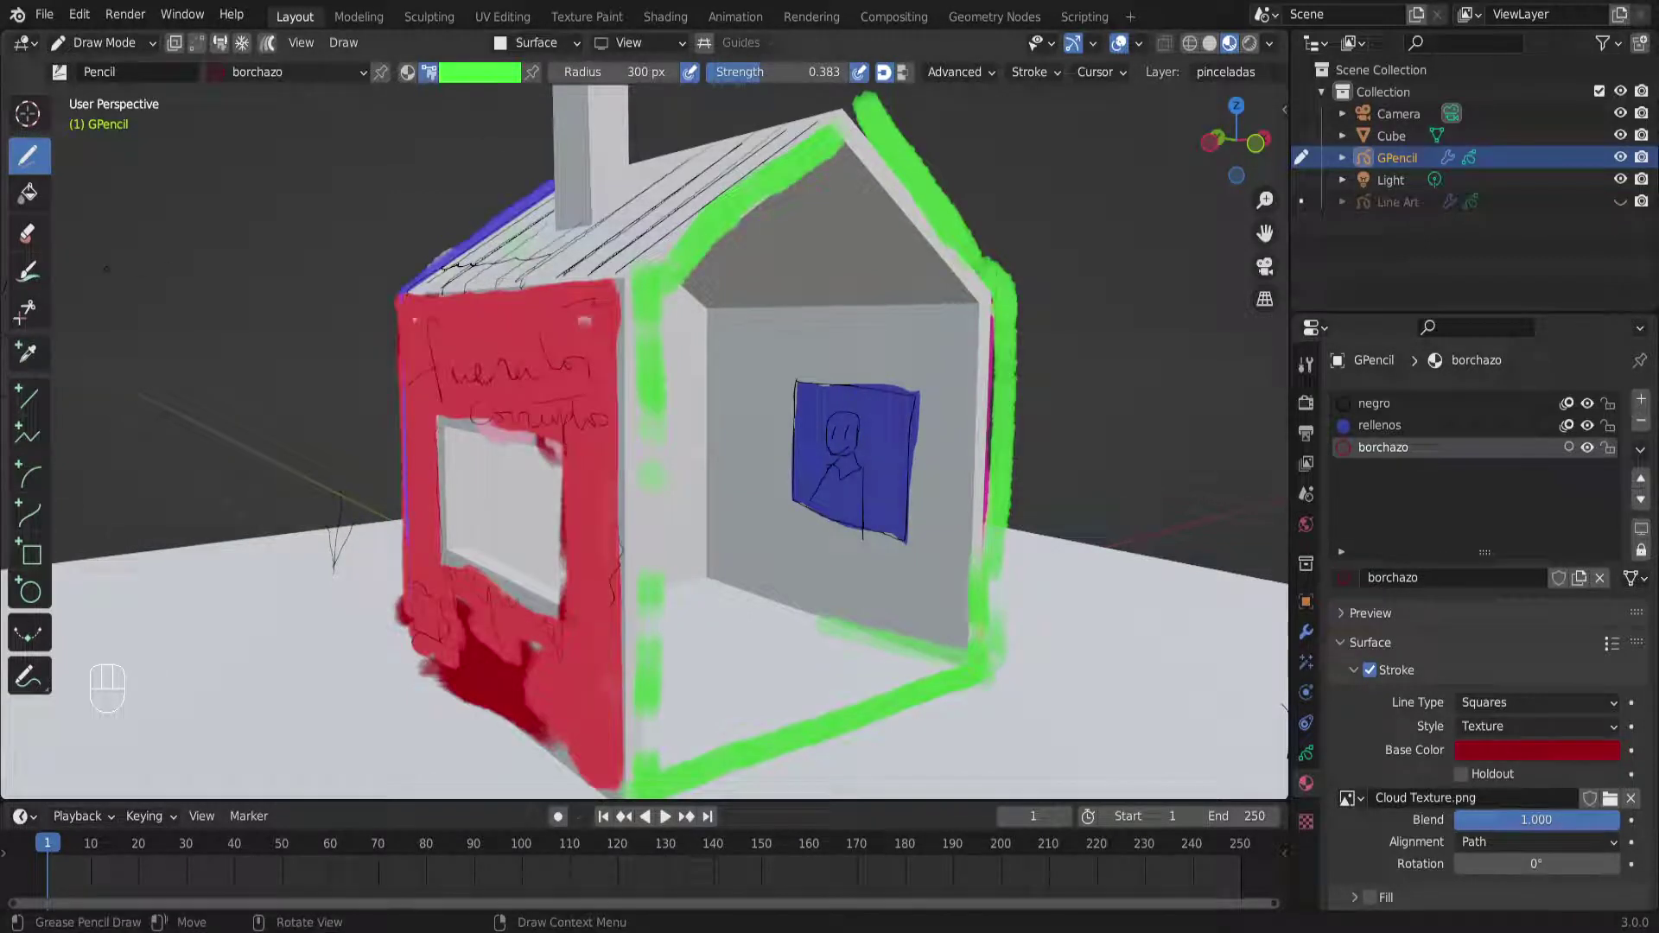
# Activate the Tint tool with a light pink-violet color and tint the red wall's area above the window
pyautogui.click(28, 275)
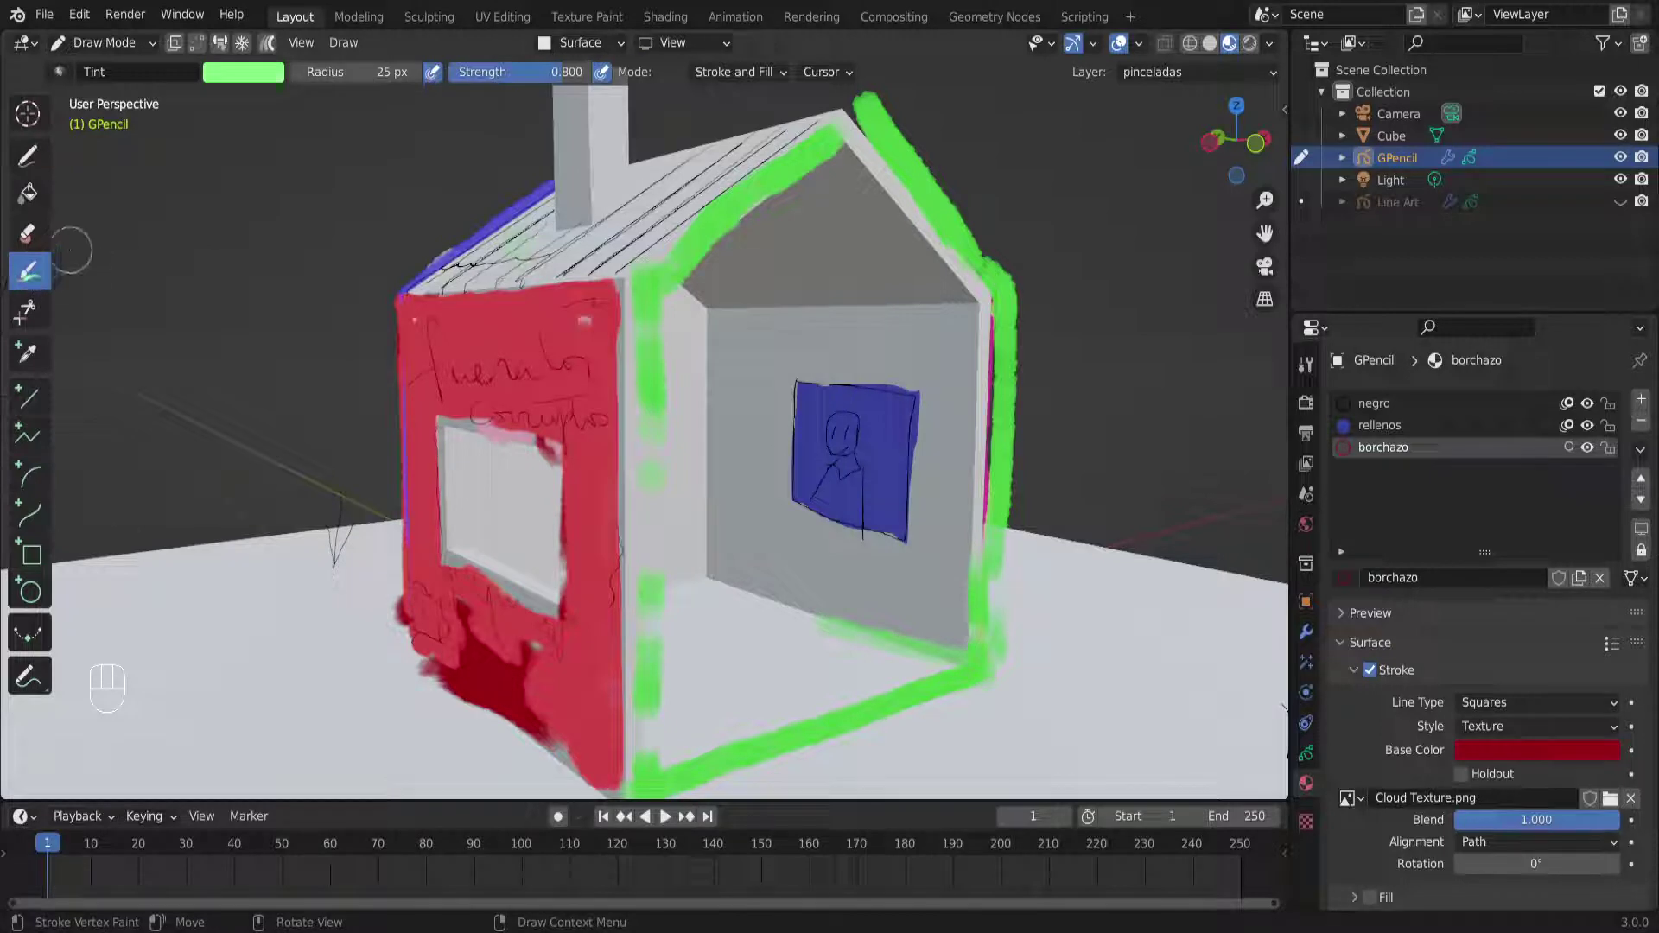
pyautogui.click(246, 78)
pyautogui.click(257, 159)
pyautogui.moveTo(499, 346); pyautogui.dragTo(529, 351, button='middle')
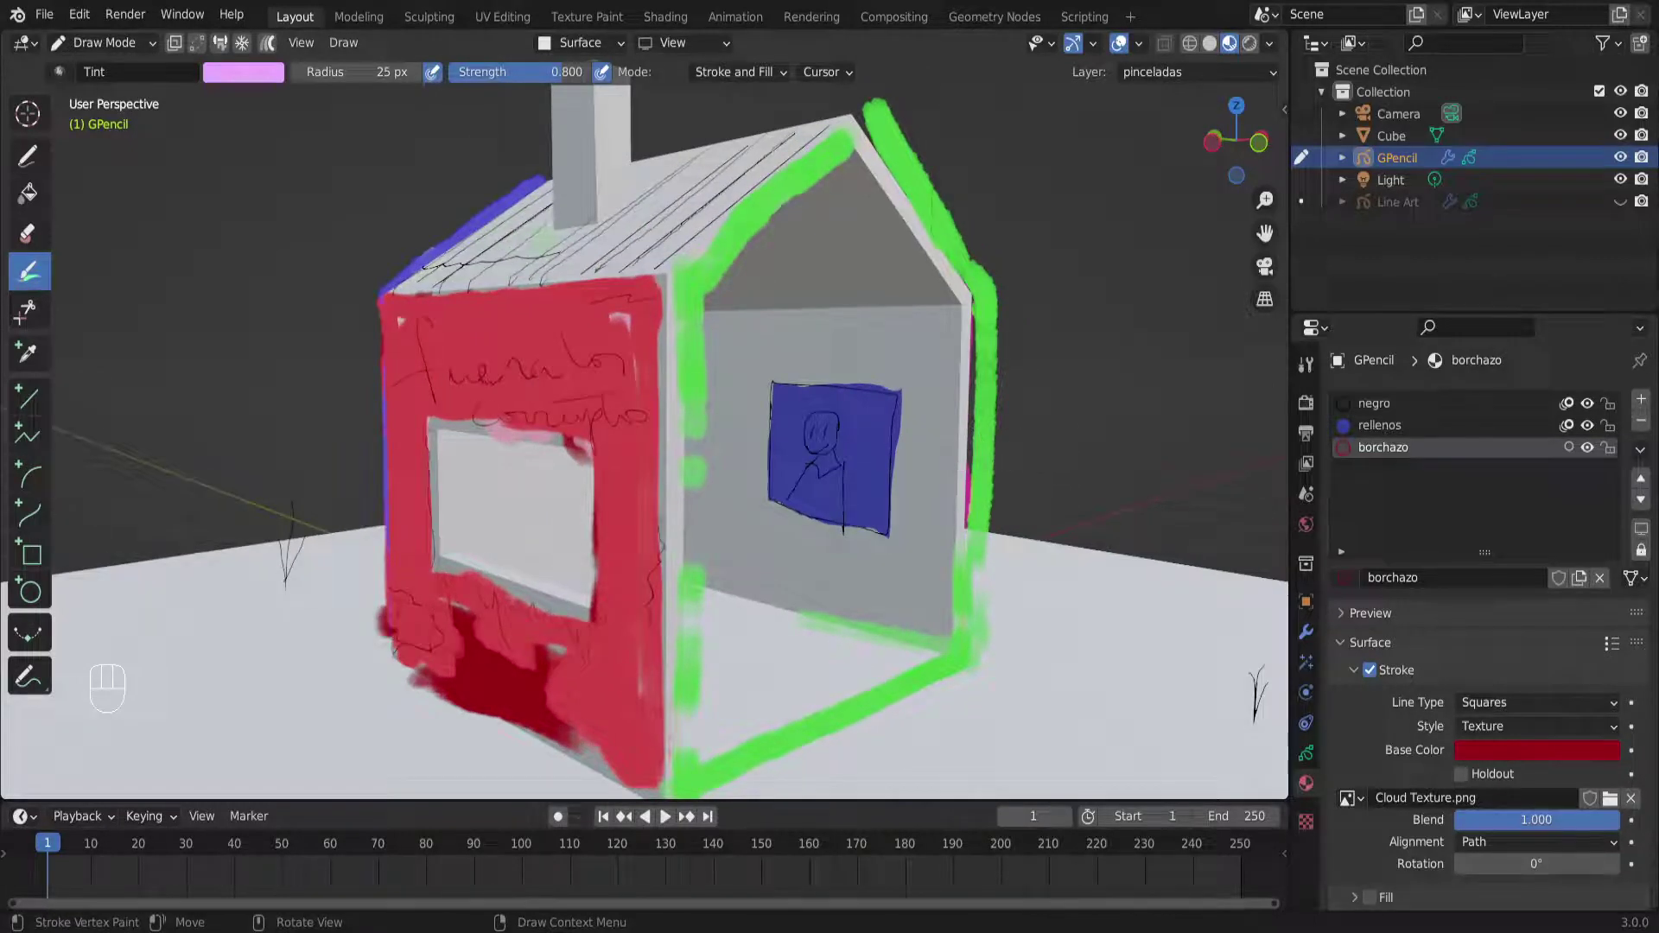
pyautogui.moveTo(516, 333)
pyautogui.mouseDown()
pyautogui.moveTo(450, 363)
pyautogui.moveTo(588, 363)
pyautogui.moveTo(475, 355)
pyautogui.mouseUp()
# Choose a yellow-green tint color and tint patches of the red wall all around the window
pyautogui.click(253, 78)
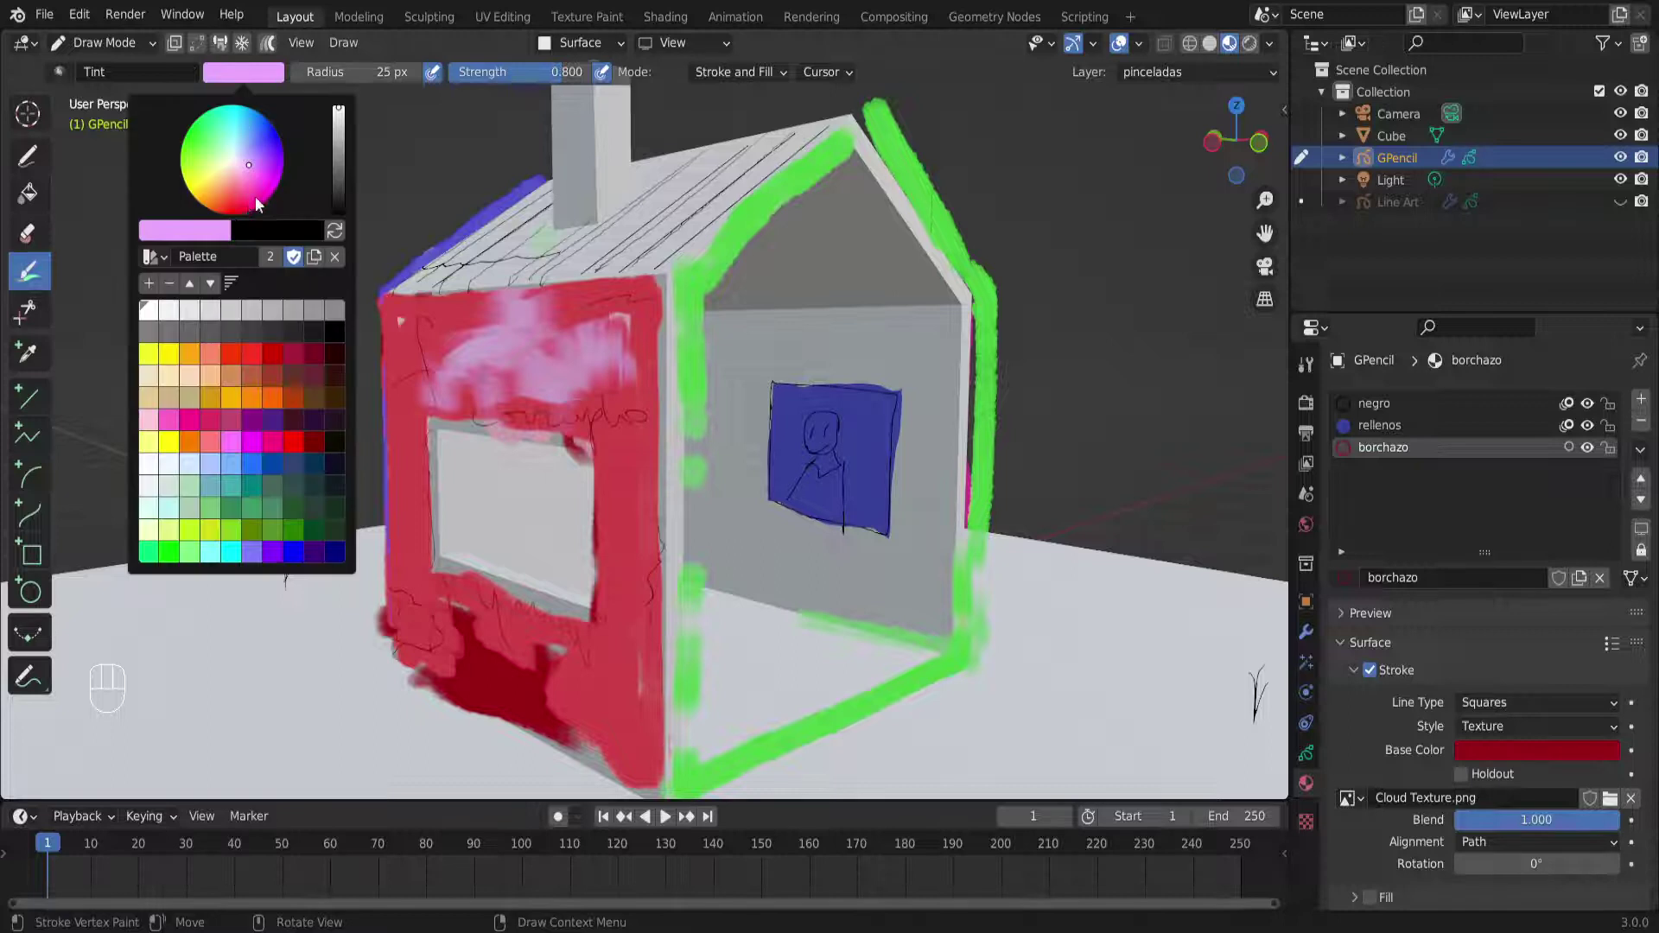
pyautogui.click(192, 157)
pyautogui.moveTo(437, 322); pyautogui.dragTo(510, 372)
pyautogui.moveTo(813, 458)
pyautogui.mouseDown(button='middle')
pyautogui.moveTo(830, 484)
pyautogui.moveTo(1012, 450)
pyautogui.mouseUp(button='middle')
pyautogui.moveTo(535, 361)
pyautogui.mouseDown()
pyautogui.moveTo(432, 268)
pyautogui.moveTo(527, 423)
pyautogui.moveTo(459, 398)
pyautogui.moveTo(413, 267)
pyautogui.moveTo(605, 484)
pyautogui.moveTo(501, 656)
pyautogui.moveTo(734, 656)
pyautogui.moveTo(772, 697)
pyautogui.moveTo(881, 622)
pyautogui.moveTo(851, 415)
pyautogui.mouseUp()
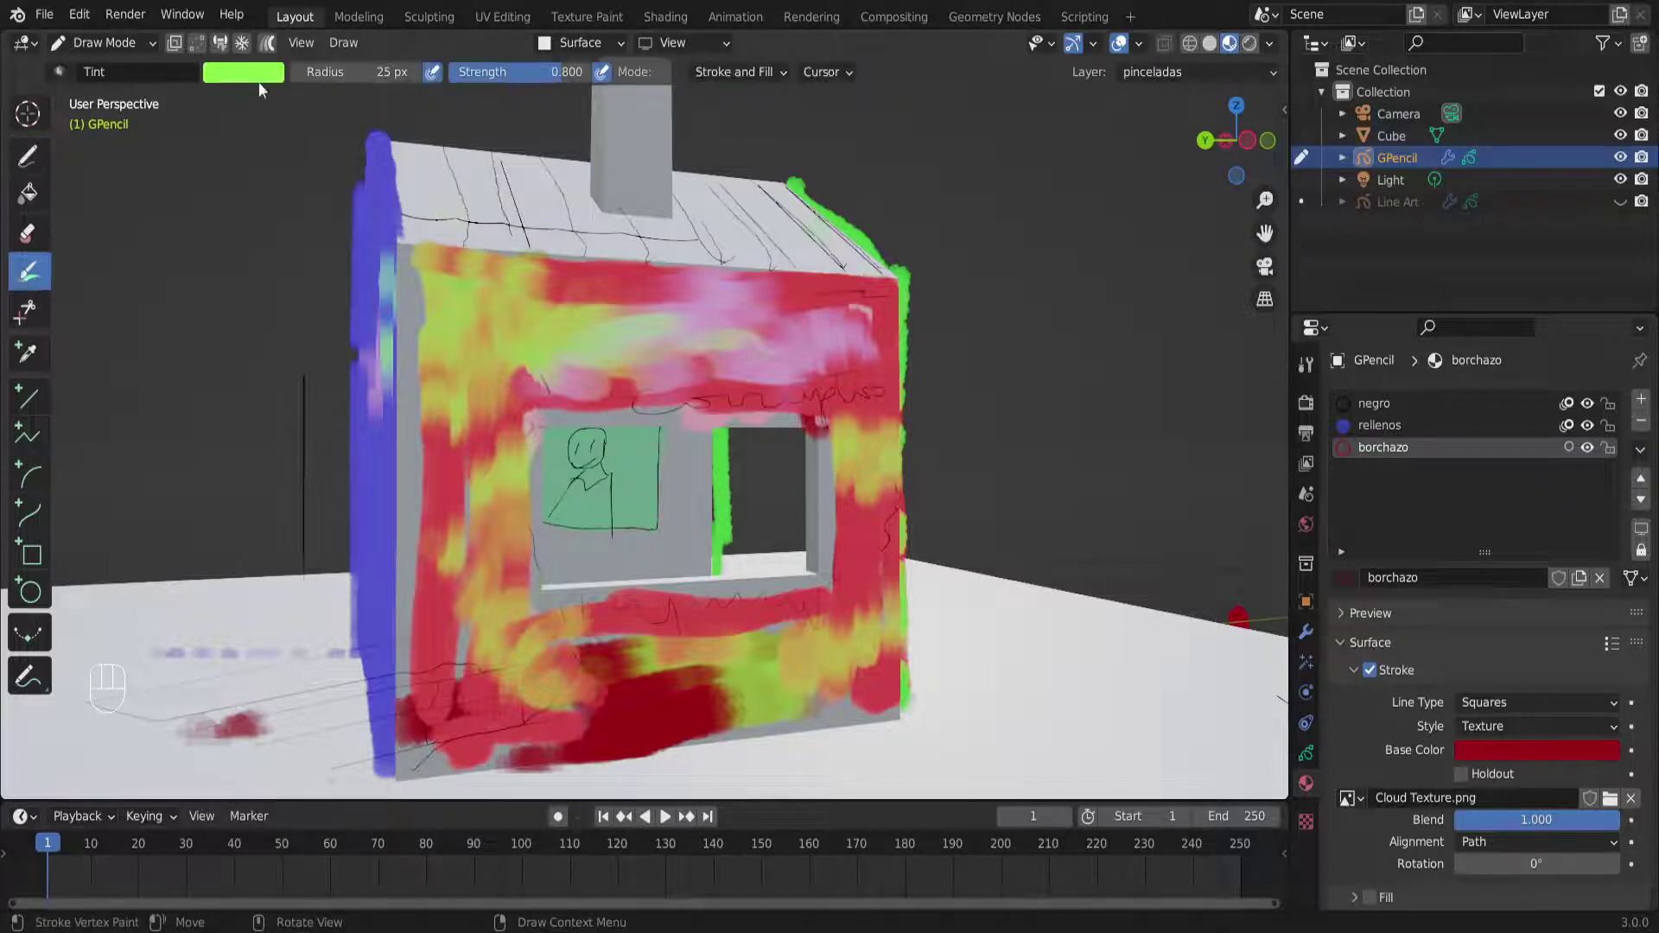
# Choose a bright pink tint color and tint the painted wall all around the window, including the area above it
pyautogui.click(257, 78)
pyautogui.click(258, 193)
pyautogui.moveTo(493, 450); pyautogui.dragTo(457, 567)
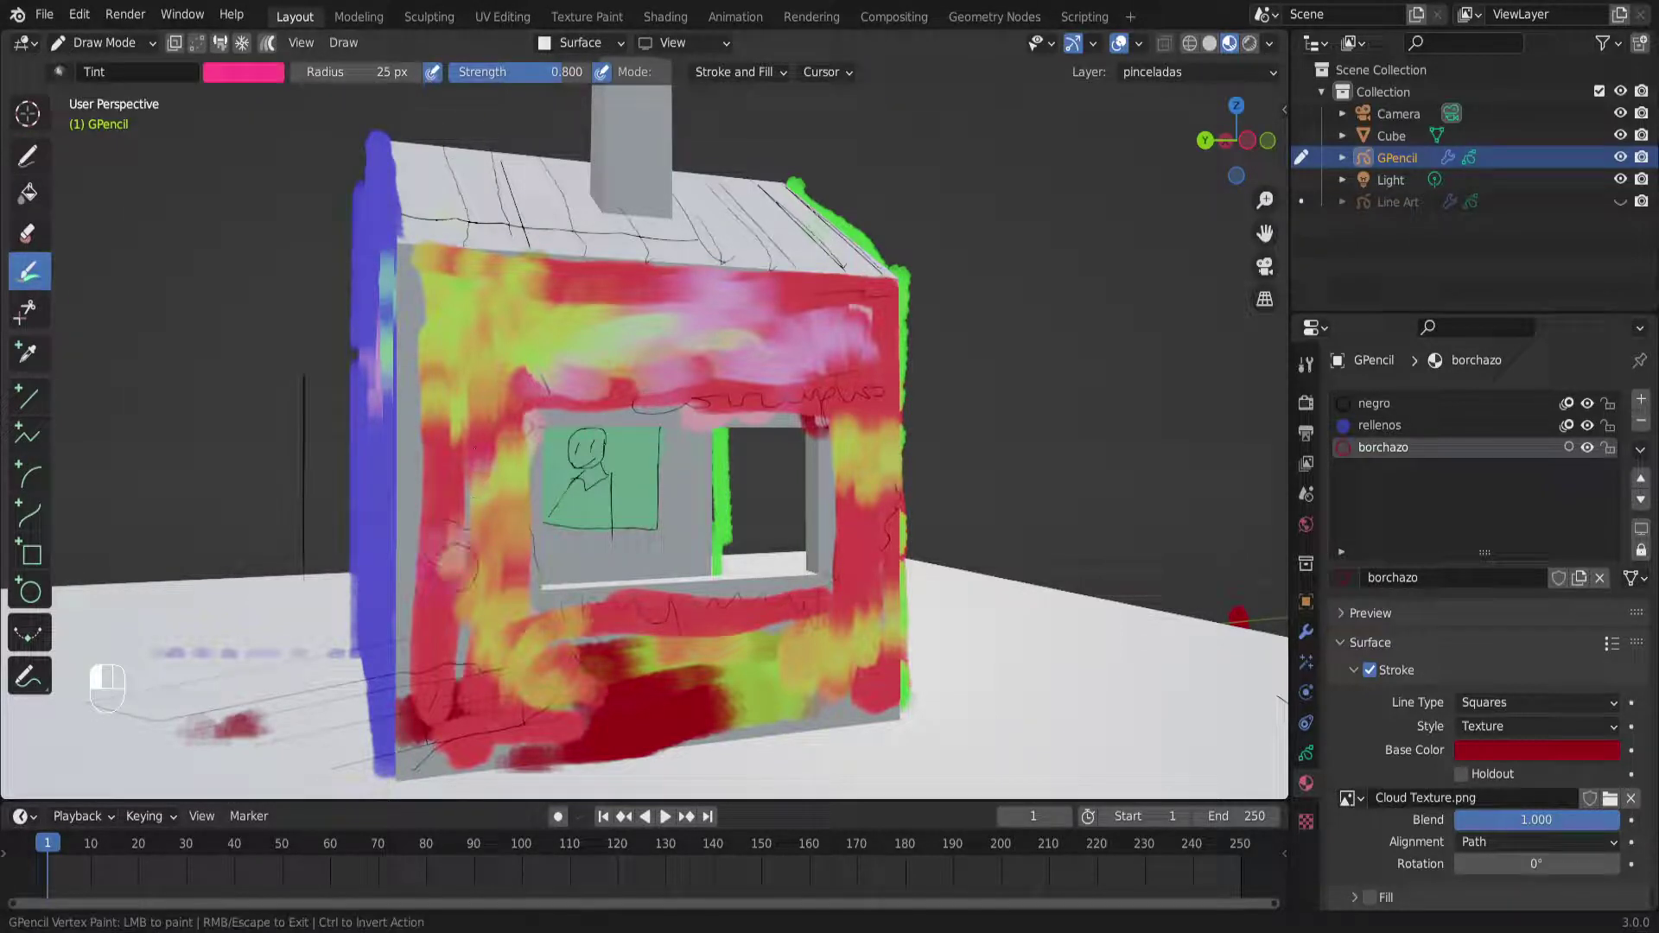
pyautogui.moveTo(554, 692); pyautogui.dragTo(491, 617)
pyautogui.moveTo(696, 655)
pyautogui.mouseDown()
pyautogui.moveTo(806, 631)
pyautogui.moveTo(757, 671)
pyautogui.moveTo(871, 701)
pyautogui.mouseUp()
pyautogui.moveTo(764, 732); pyautogui.dragTo(777, 714)
pyautogui.moveTo(854, 477)
pyautogui.mouseDown()
pyautogui.moveTo(851, 337)
pyautogui.moveTo(823, 418)
pyautogui.moveTo(895, 295)
pyautogui.mouseUp()
pyautogui.moveTo(735, 294)
pyautogui.mouseDown()
pyautogui.moveTo(656, 316)
pyautogui.moveTo(502, 294)
pyautogui.moveTo(460, 365)
pyautogui.moveTo(436, 433)
pyautogui.moveTo(423, 598)
pyautogui.moveTo(574, 631)
pyautogui.mouseUp()
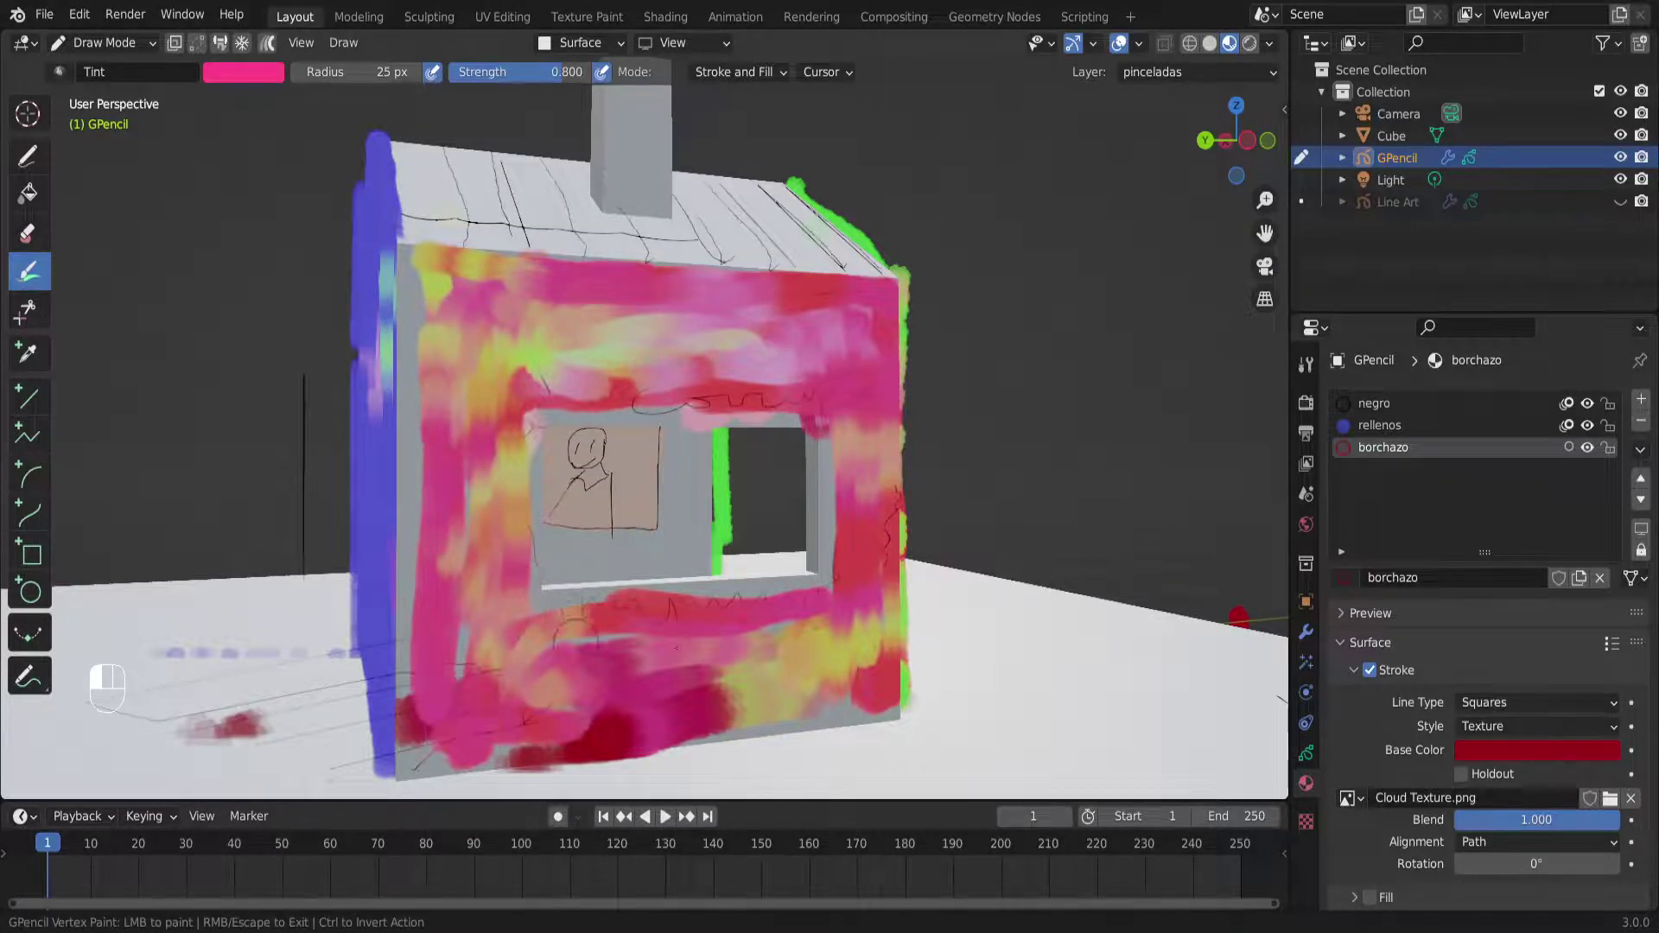
pyautogui.moveTo(764, 594); pyautogui.dragTo(545, 327, button='middle')
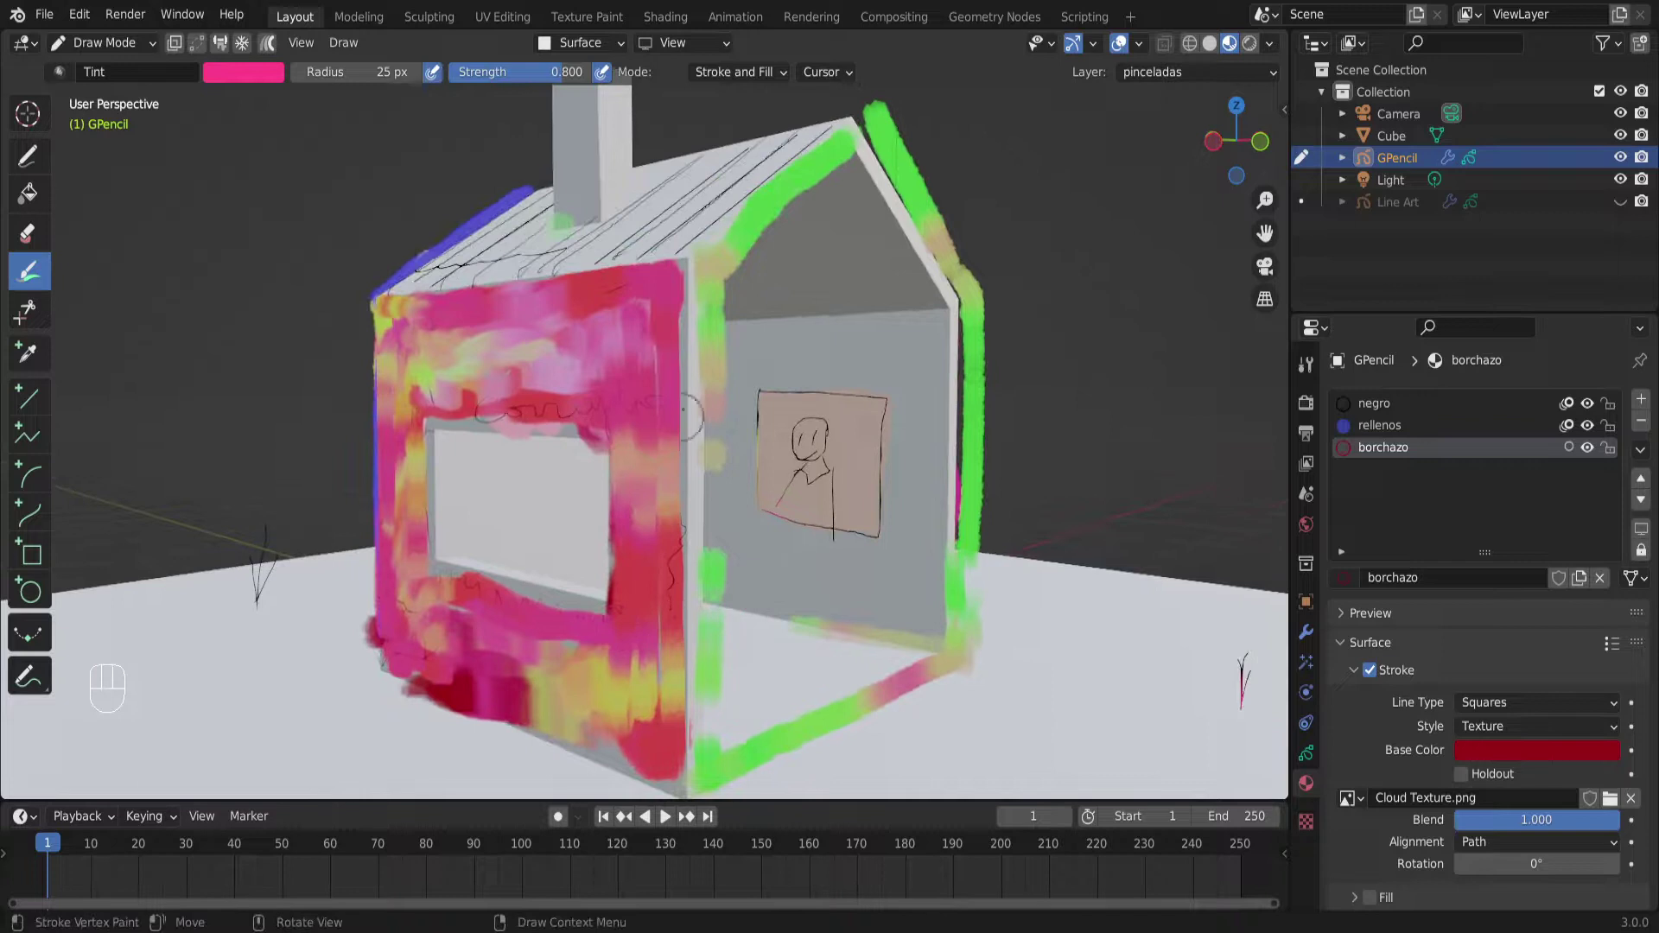
pyautogui.moveTo(538, 318)
pyautogui.mouseDown()
pyautogui.moveTo(587, 363)
pyautogui.moveTo(505, 385)
pyautogui.moveTo(447, 332)
pyautogui.moveTo(534, 342)
pyautogui.mouseUp()
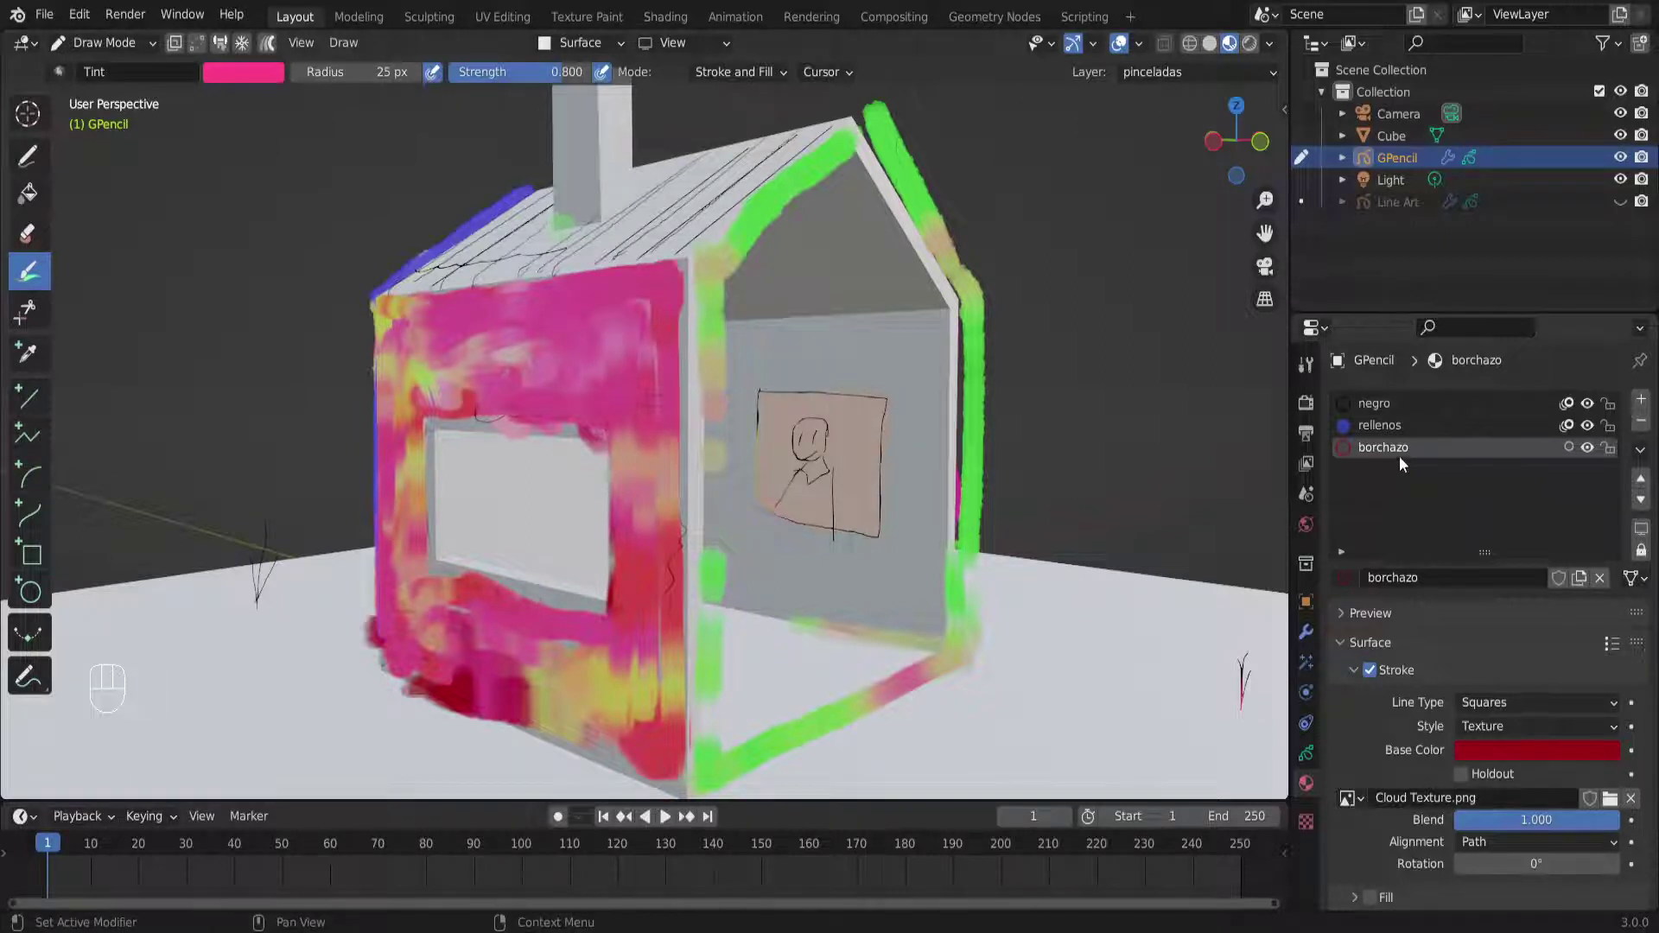
# Toggle the borchazo strokes off and on, and try dark blue as the material's base color
pyautogui.click(1580, 453)
pyautogui.click(1580, 453)
pyautogui.click(1527, 753)
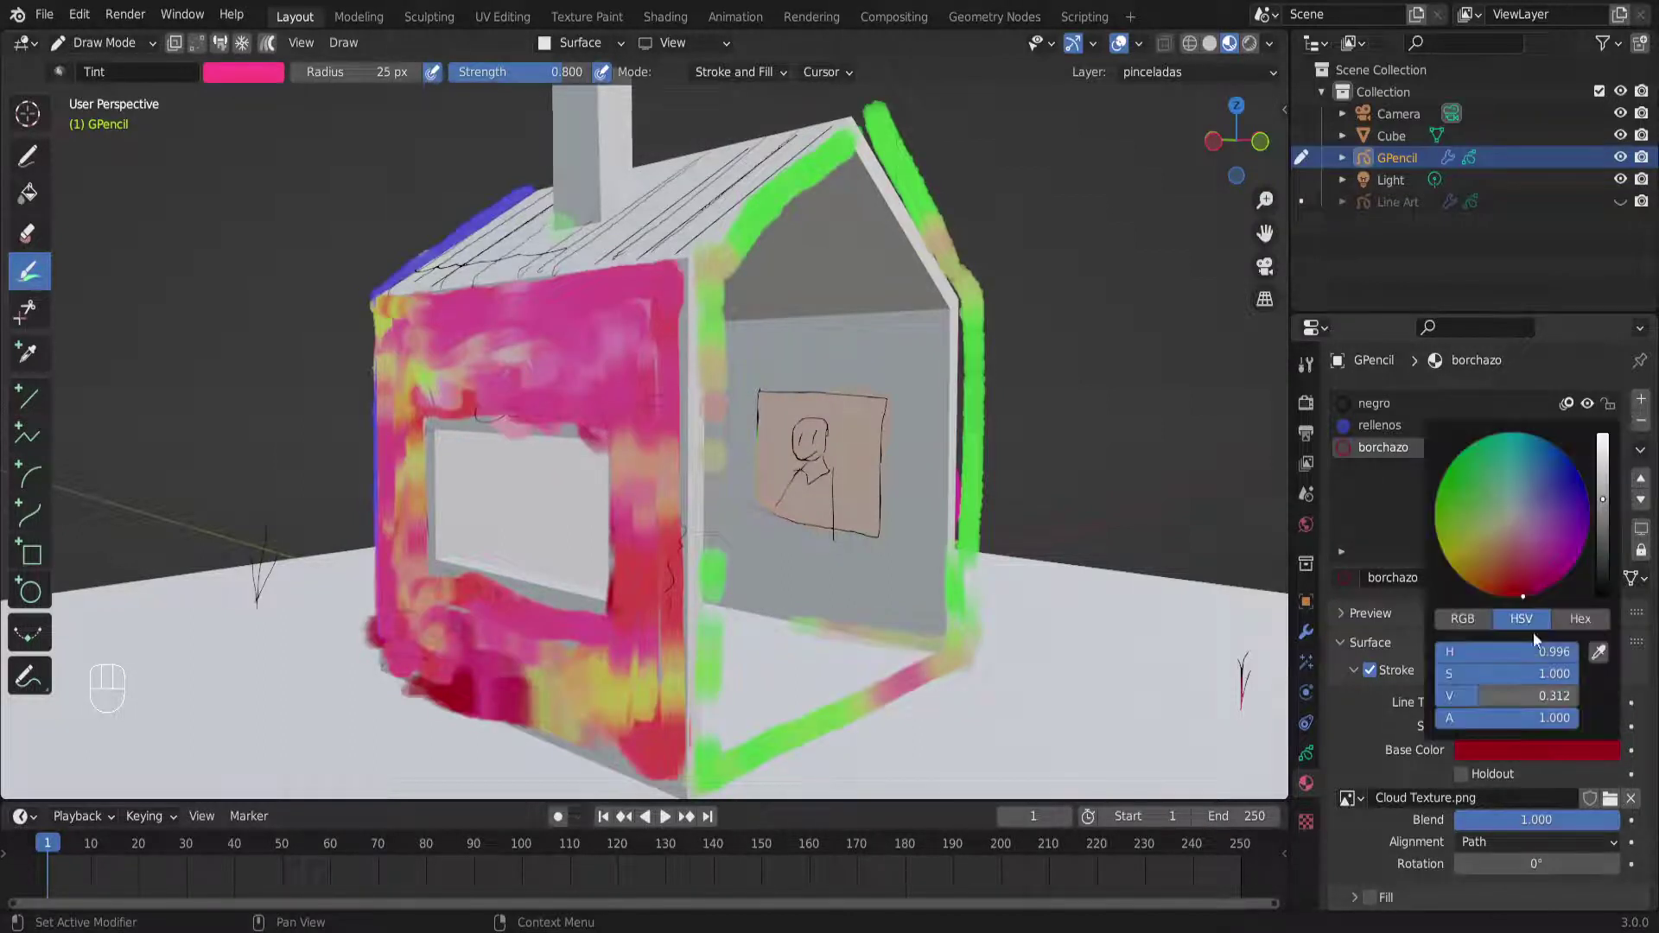
pyautogui.moveTo(1545, 491); pyautogui.dragTo(1574, 470)
pyautogui.moveTo(573, 548); pyautogui.dragTo(734, 562, button='middle')
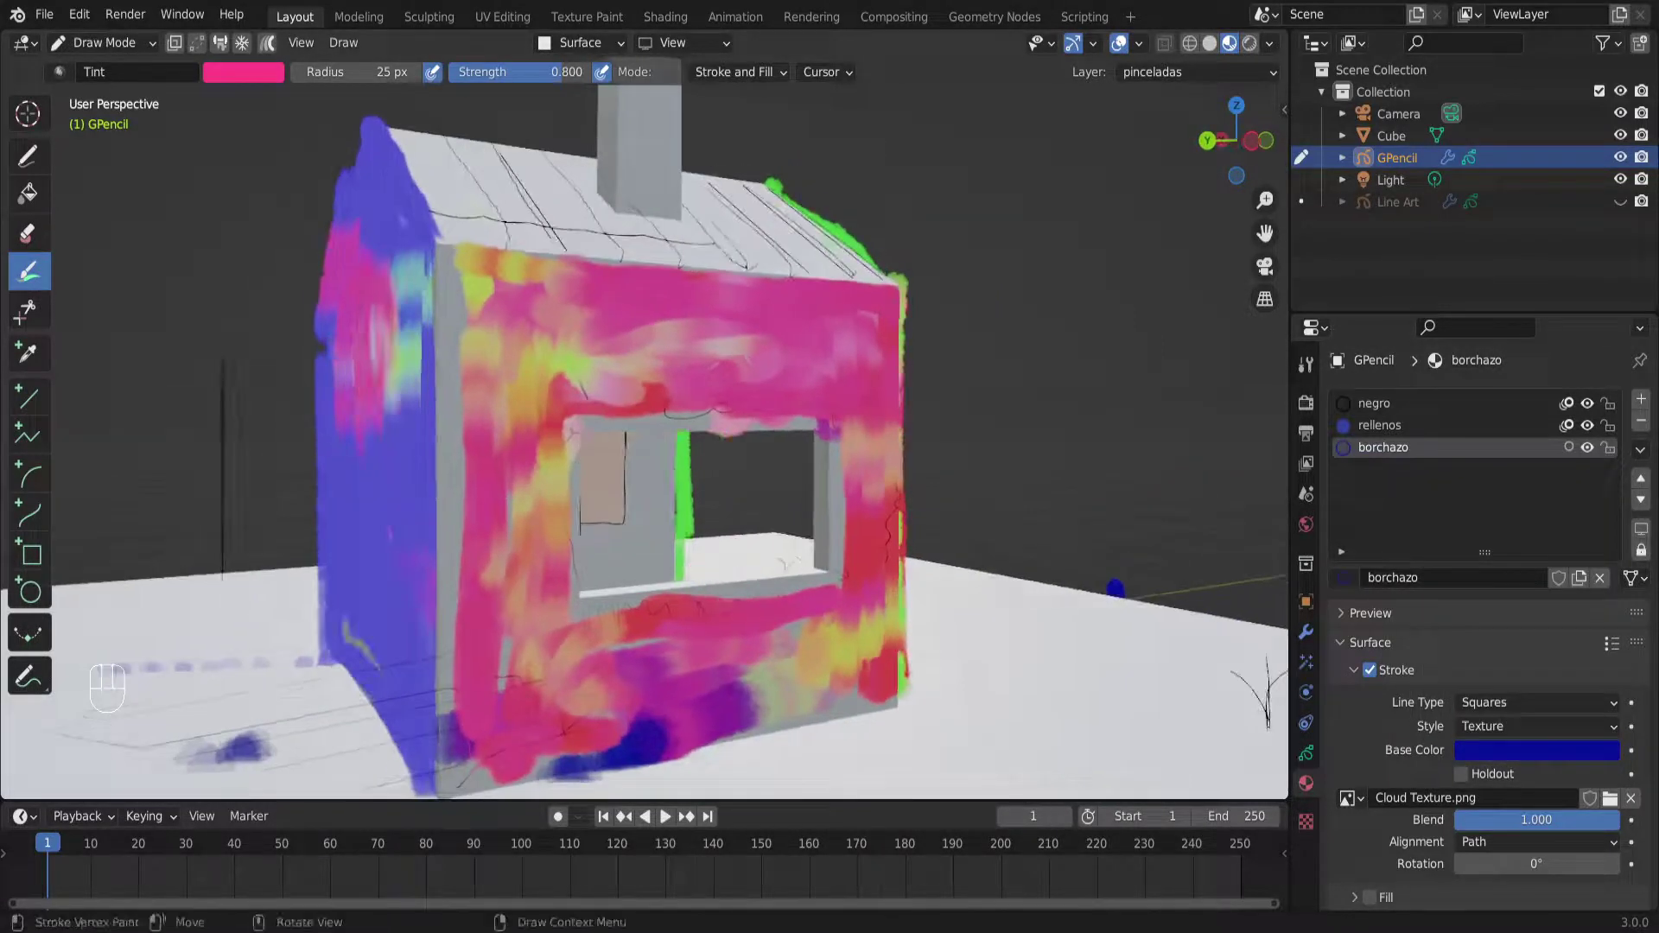
# Set the borchazo material's stroke base color to a dark crimson
pyautogui.click(1561, 751)
pyautogui.moveTo(1514, 565); pyautogui.dragTo(1541, 589)
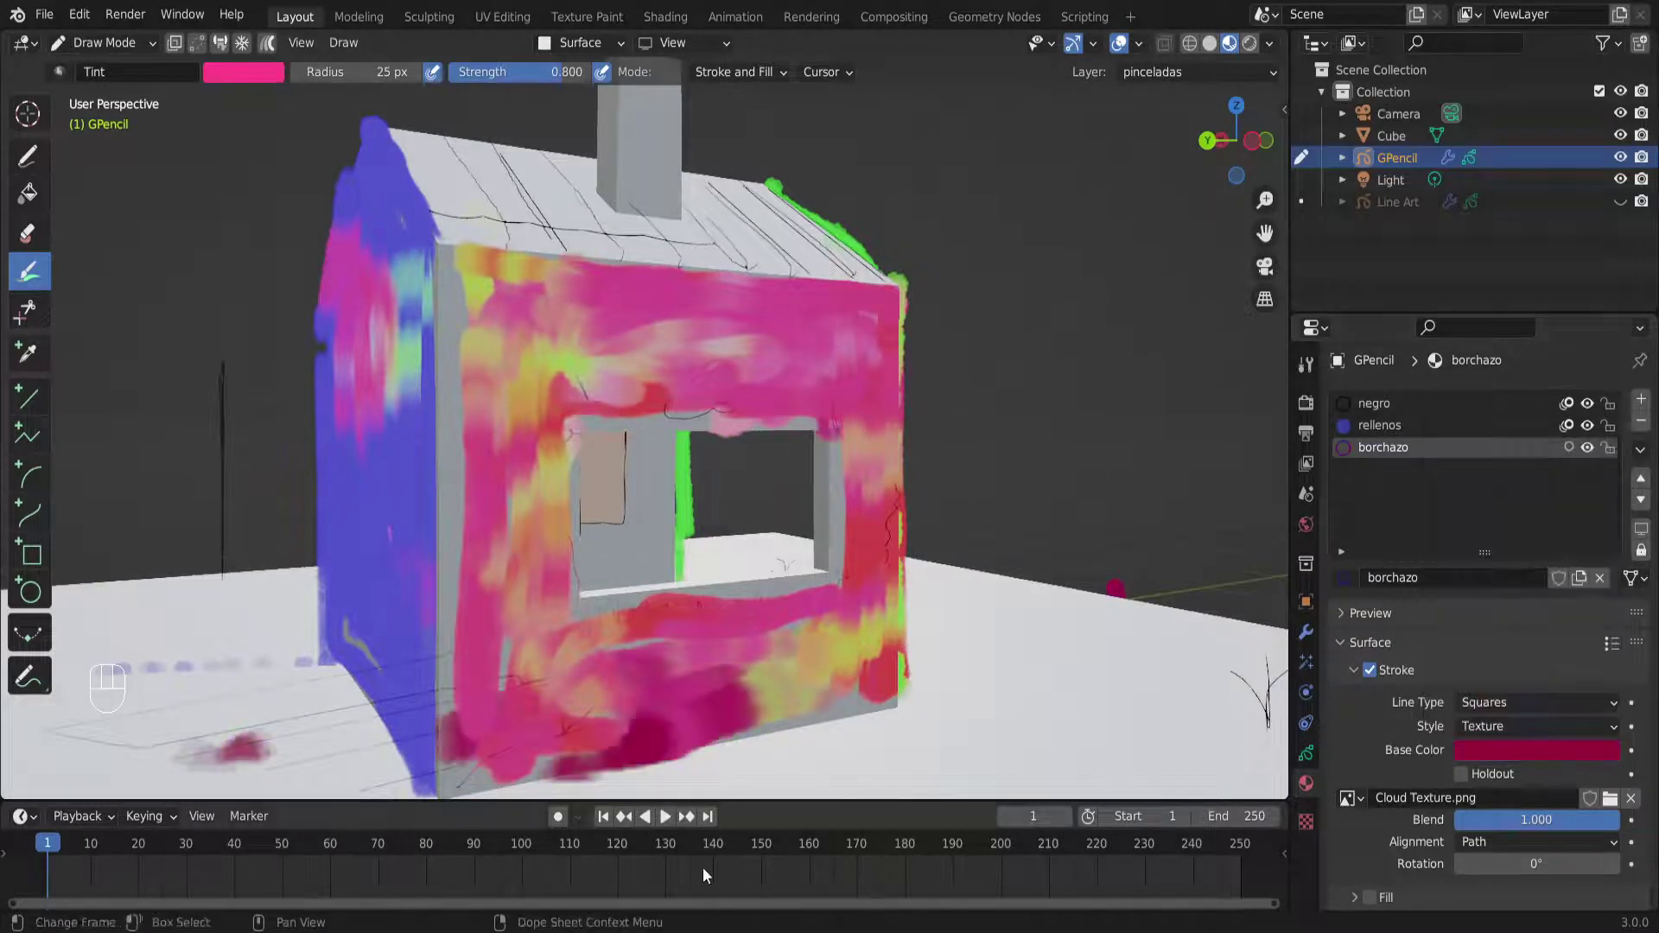
pyautogui.moveTo(711, 461)
pyautogui.mouseDown(button='middle')
pyautogui.moveTo(848, 525)
pyautogui.moveTo(673, 511)
pyautogui.moveTo(630, 537)
pyautogui.moveTo(702, 551)
pyautogui.mouseUp(button='middle')
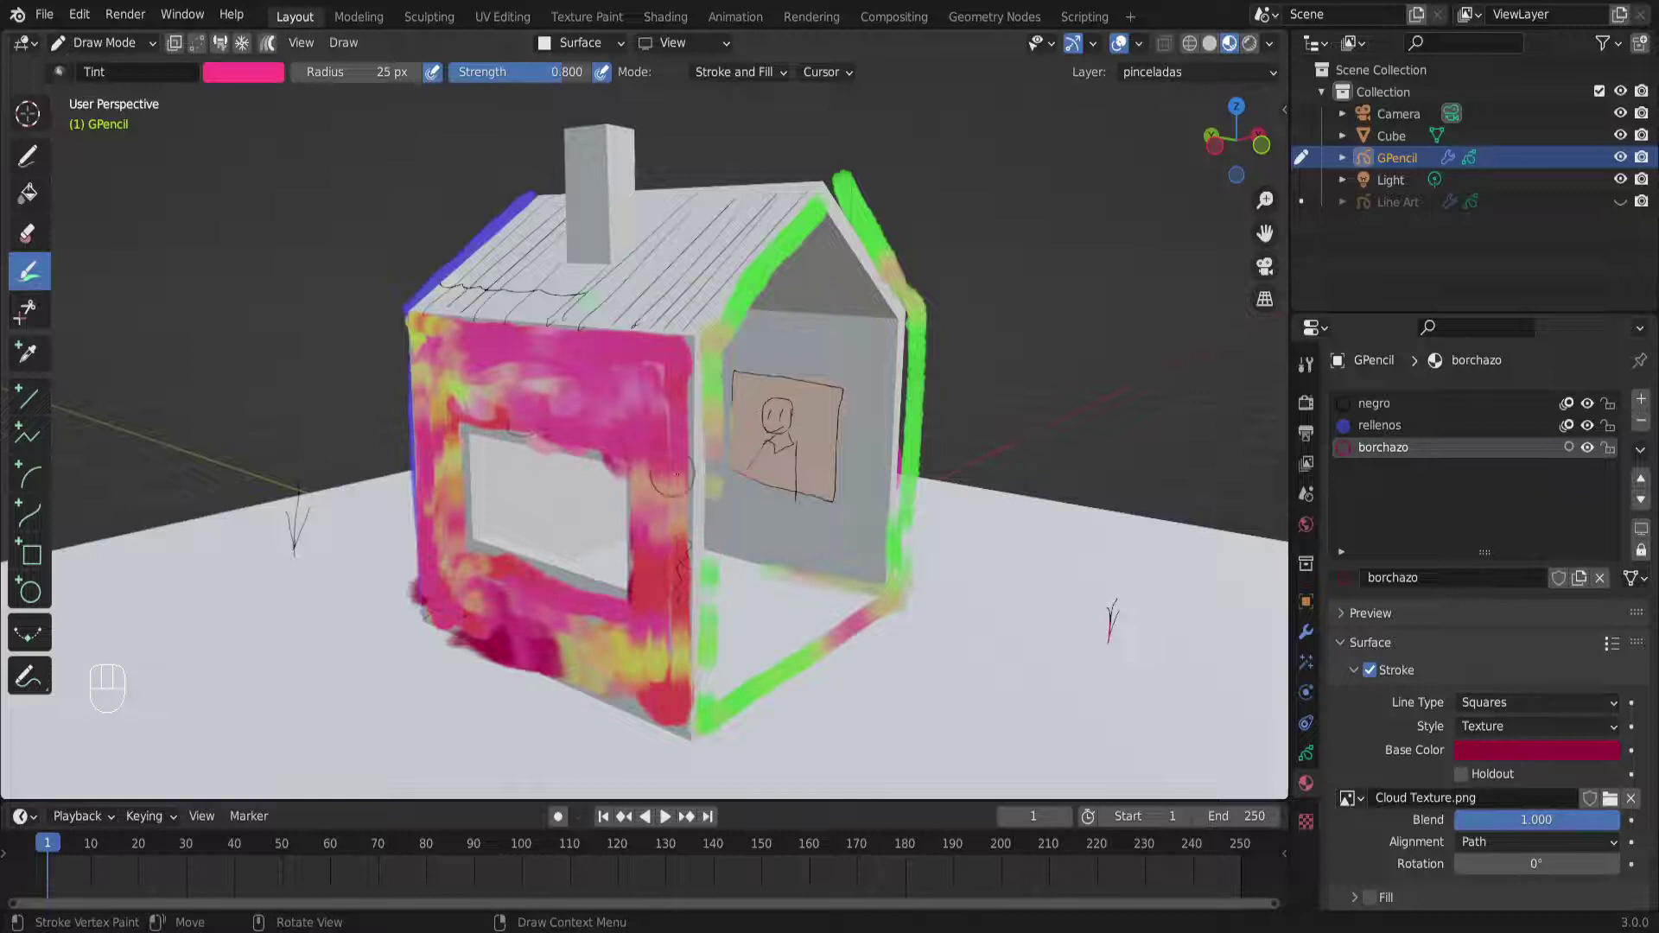
# Choose a blue-violet tint color and tint the green outline strokes around the open side of the house
pyautogui.scroll(1, 676, 475)
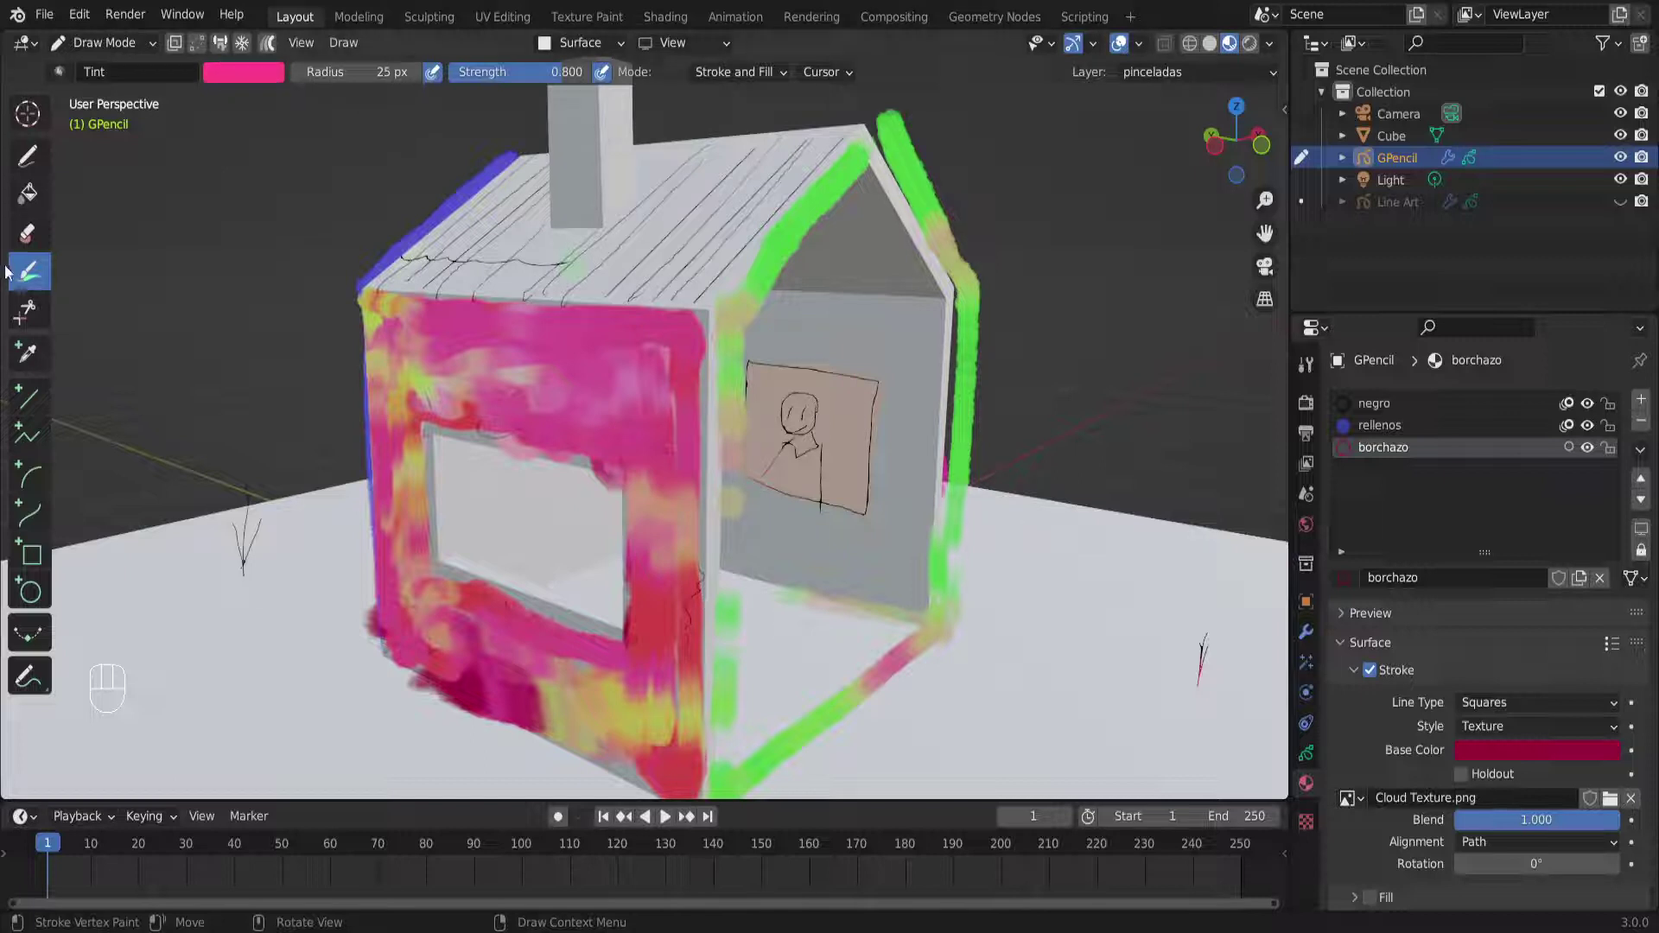
pyautogui.click(245, 76)
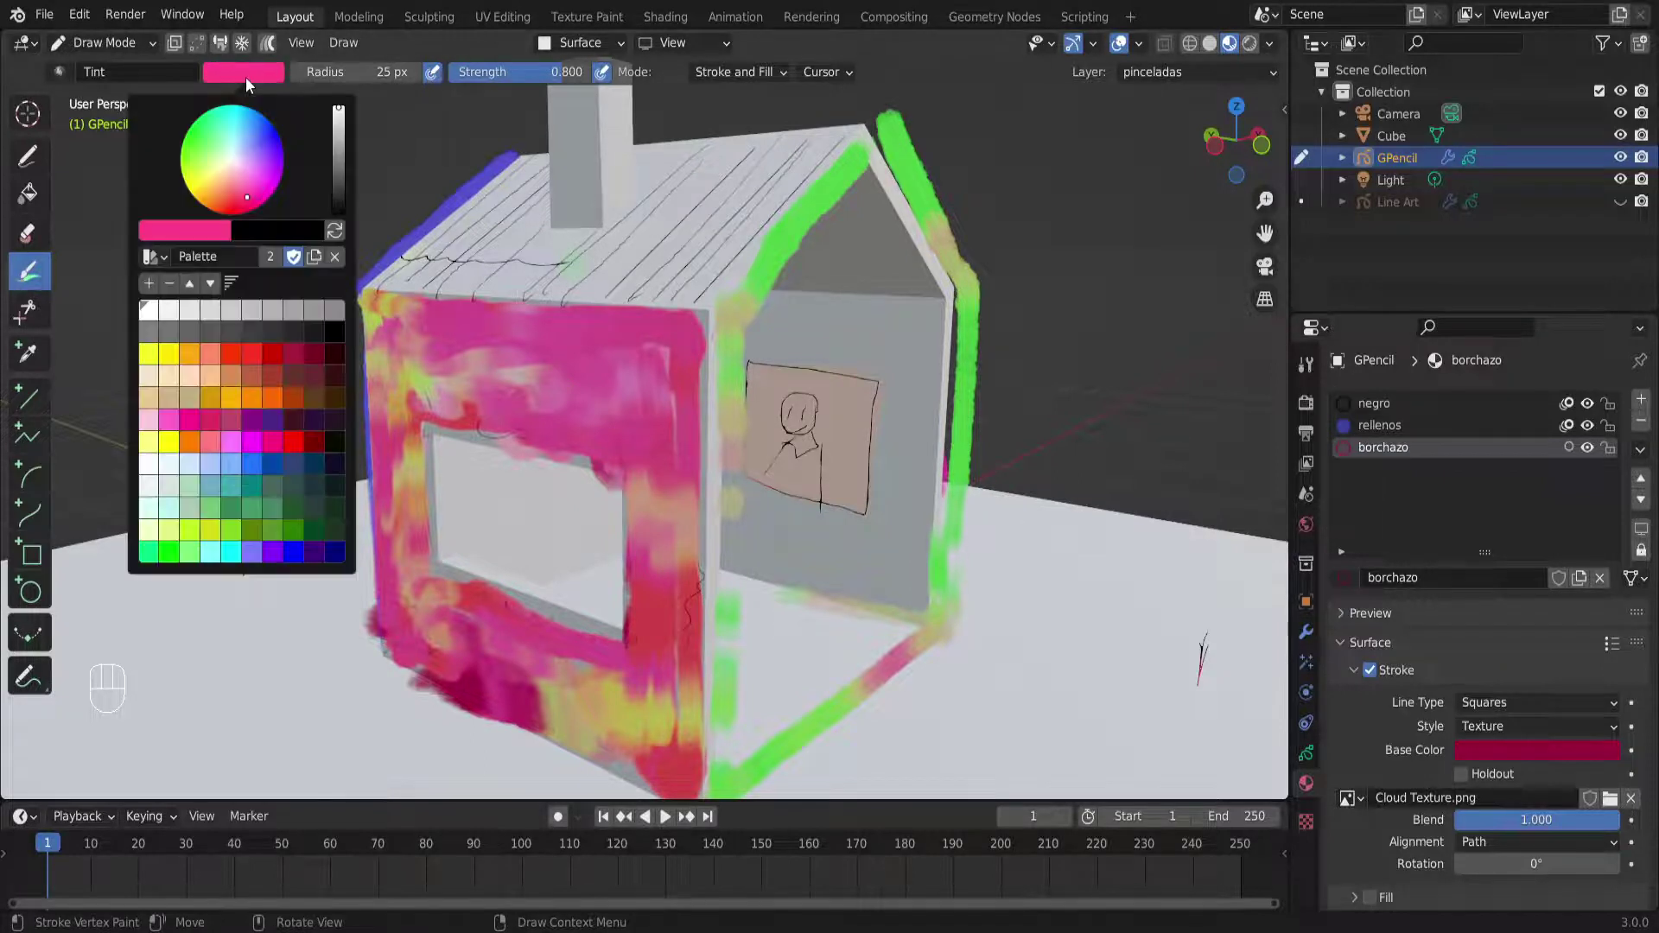
pyautogui.click(267, 144)
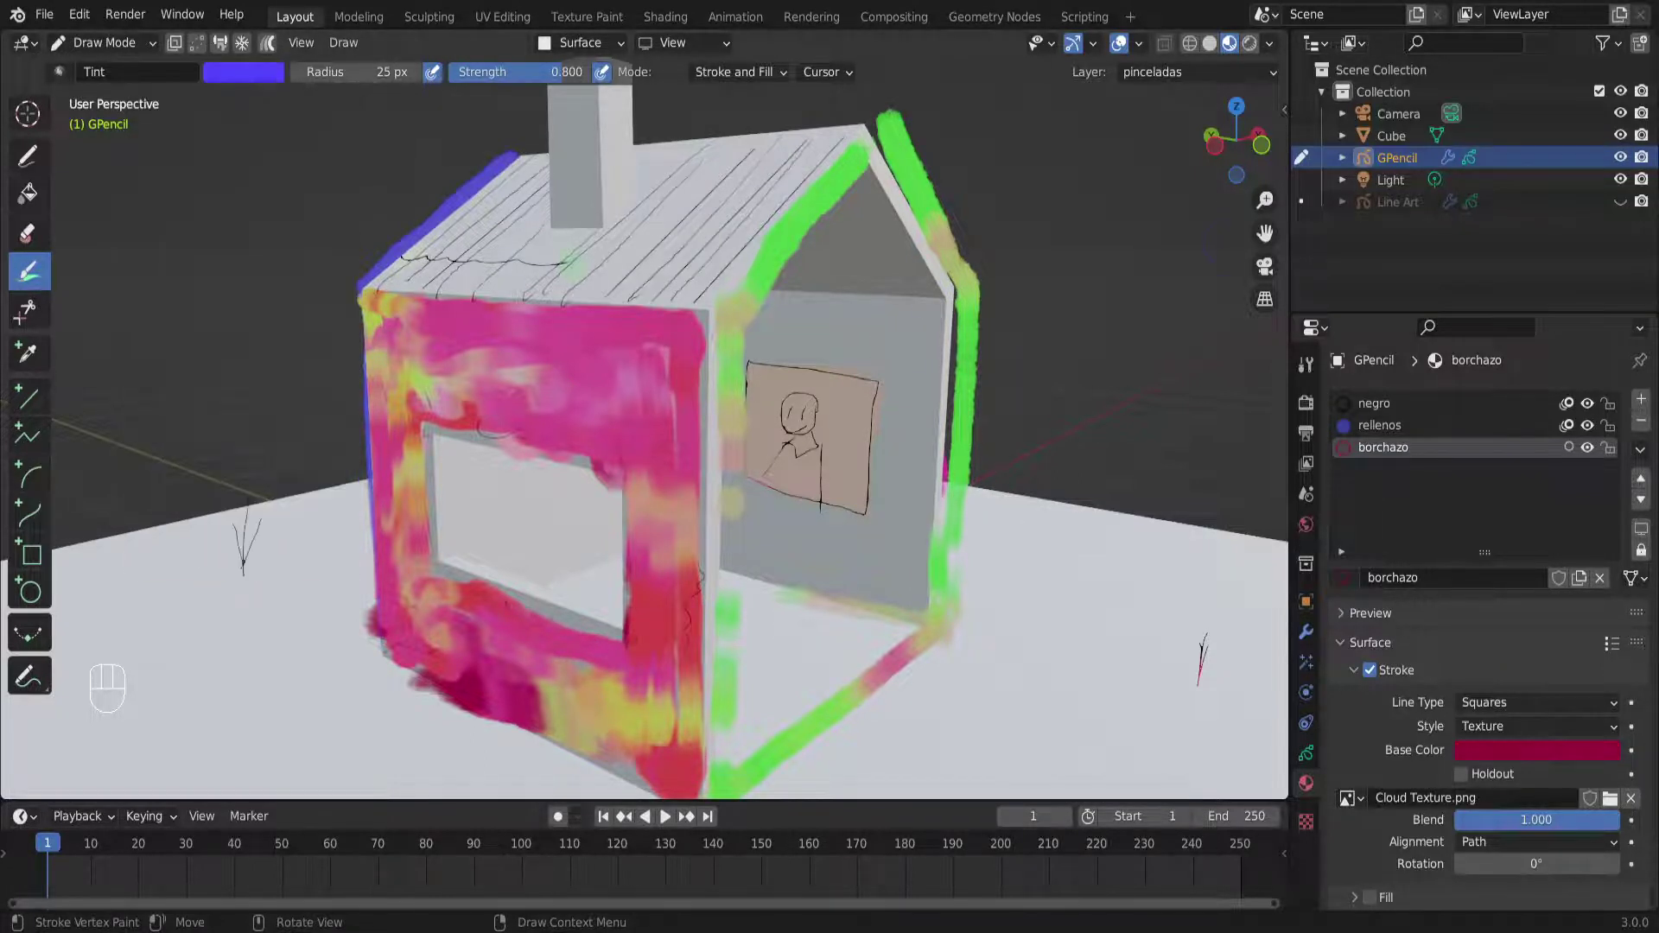
pyautogui.moveTo(890, 145)
pyautogui.mouseDown()
pyautogui.moveTo(964, 298)
pyautogui.moveTo(945, 573)
pyautogui.moveTo(726, 782)
pyautogui.moveTo(744, 648)
pyautogui.moveTo(730, 346)
pyautogui.moveTo(758, 268)
pyautogui.moveTo(852, 160)
pyautogui.moveTo(819, 197)
pyautogui.mouseUp()
pyautogui.moveTo(760, 600)
pyautogui.mouseDown()
pyautogui.moveTo(716, 775)
pyautogui.moveTo(937, 630)
pyautogui.moveTo(844, 677)
pyautogui.moveTo(962, 512)
pyautogui.moveTo(967, 450)
pyautogui.mouseUp()
pyautogui.moveTo(951, 381); pyautogui.dragTo(942, 332)
# Examine the tinted house outline and interior from several angles and distances
pyautogui.moveTo(942, 333)
pyautogui.mouseDown(button='middle')
pyautogui.moveTo(775, 385)
pyautogui.moveTo(596, 397)
pyautogui.moveTo(982, 394)
pyautogui.mouseUp(button='middle')
pyautogui.scroll(-4, 714, 391)
pyautogui.moveTo(988, 471); pyautogui.dragTo(958, 514, button='middle')
pyautogui.keyDown('shift'); pyautogui.moveTo(792, 411); pyautogui.dragTo(763, 557, button='middle'); pyautogui.keyUp('shift')
pyautogui.scroll(5, 645, 445)
pyautogui.moveTo(645, 445)
pyautogui.mouseDown(button='middle')
pyautogui.moveTo(707, 509)
pyautogui.moveTo(600, 508)
pyautogui.moveTo(624, 456)
pyautogui.mouseUp(button='middle')
pyautogui.scroll(-4, 594, 496)
pyautogui.moveTo(624, 456)
pyautogui.mouseDown(button='middle')
pyautogui.moveTo(807, 471)
pyautogui.moveTo(816, 519)
pyautogui.mouseUp(button='middle')
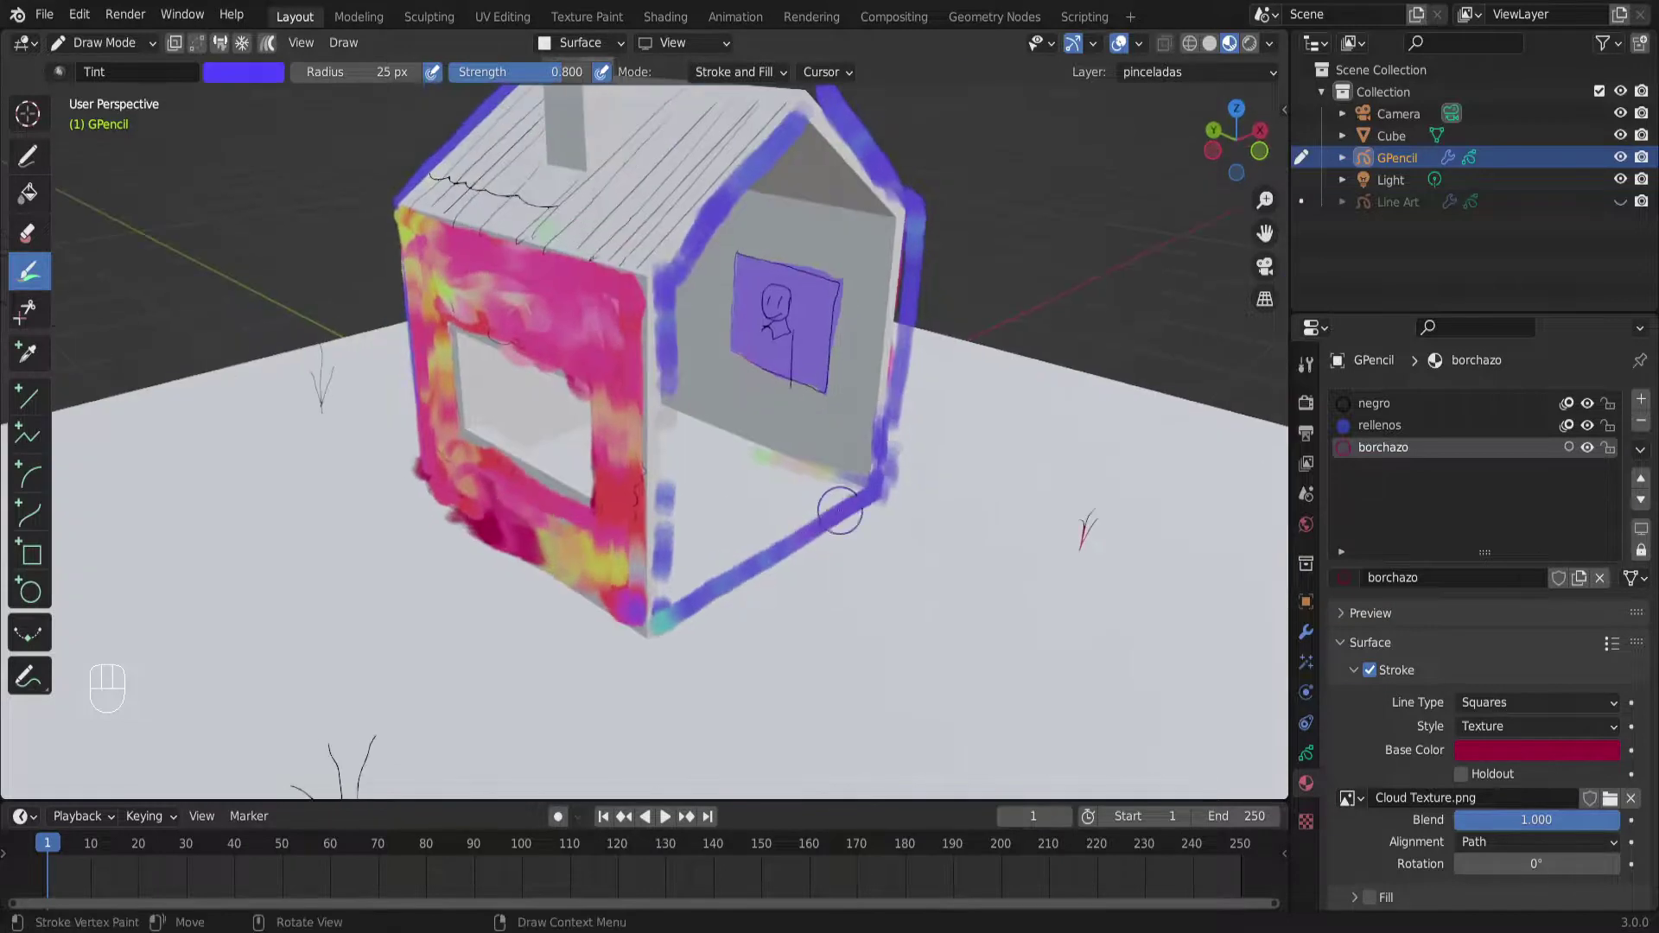
pyautogui.scroll(-4, 840, 511)
pyautogui.moveTo(712, 530); pyautogui.dragTo(671, 563, button='middle')
pyautogui.scroll(2, 618, 481)
pyautogui.scroll(-3, 640, 449)
pyautogui.scroll(5, 648, 518)
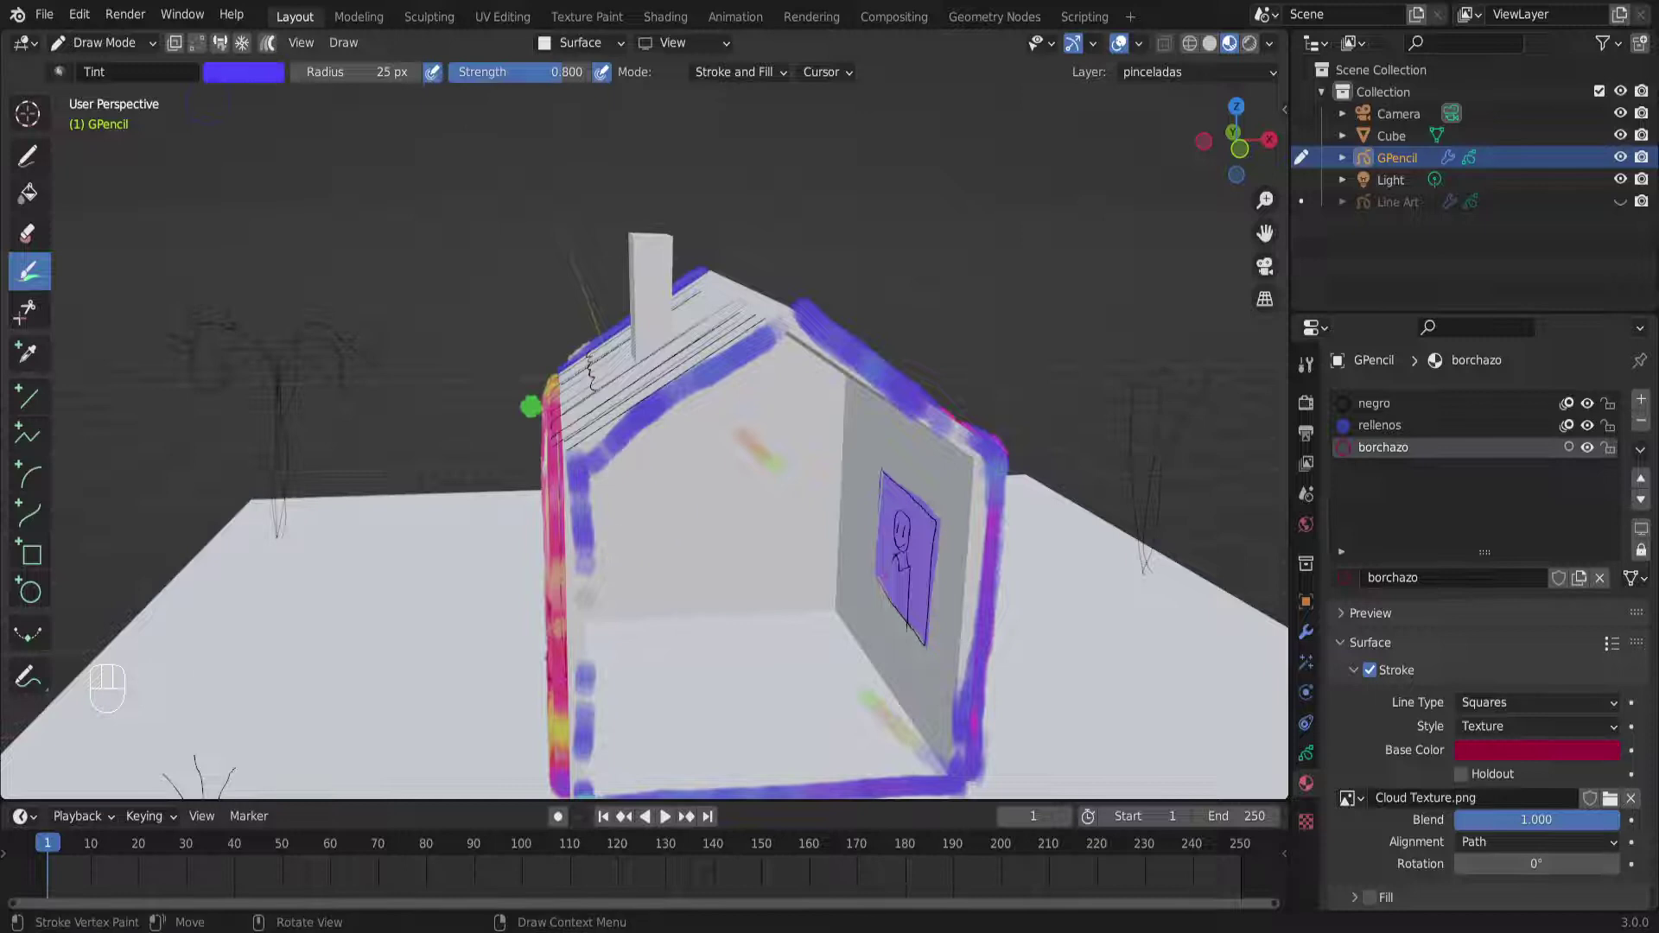
# Unhide the Line Art object and view the house through the camera
pyautogui.click(1402, 201)
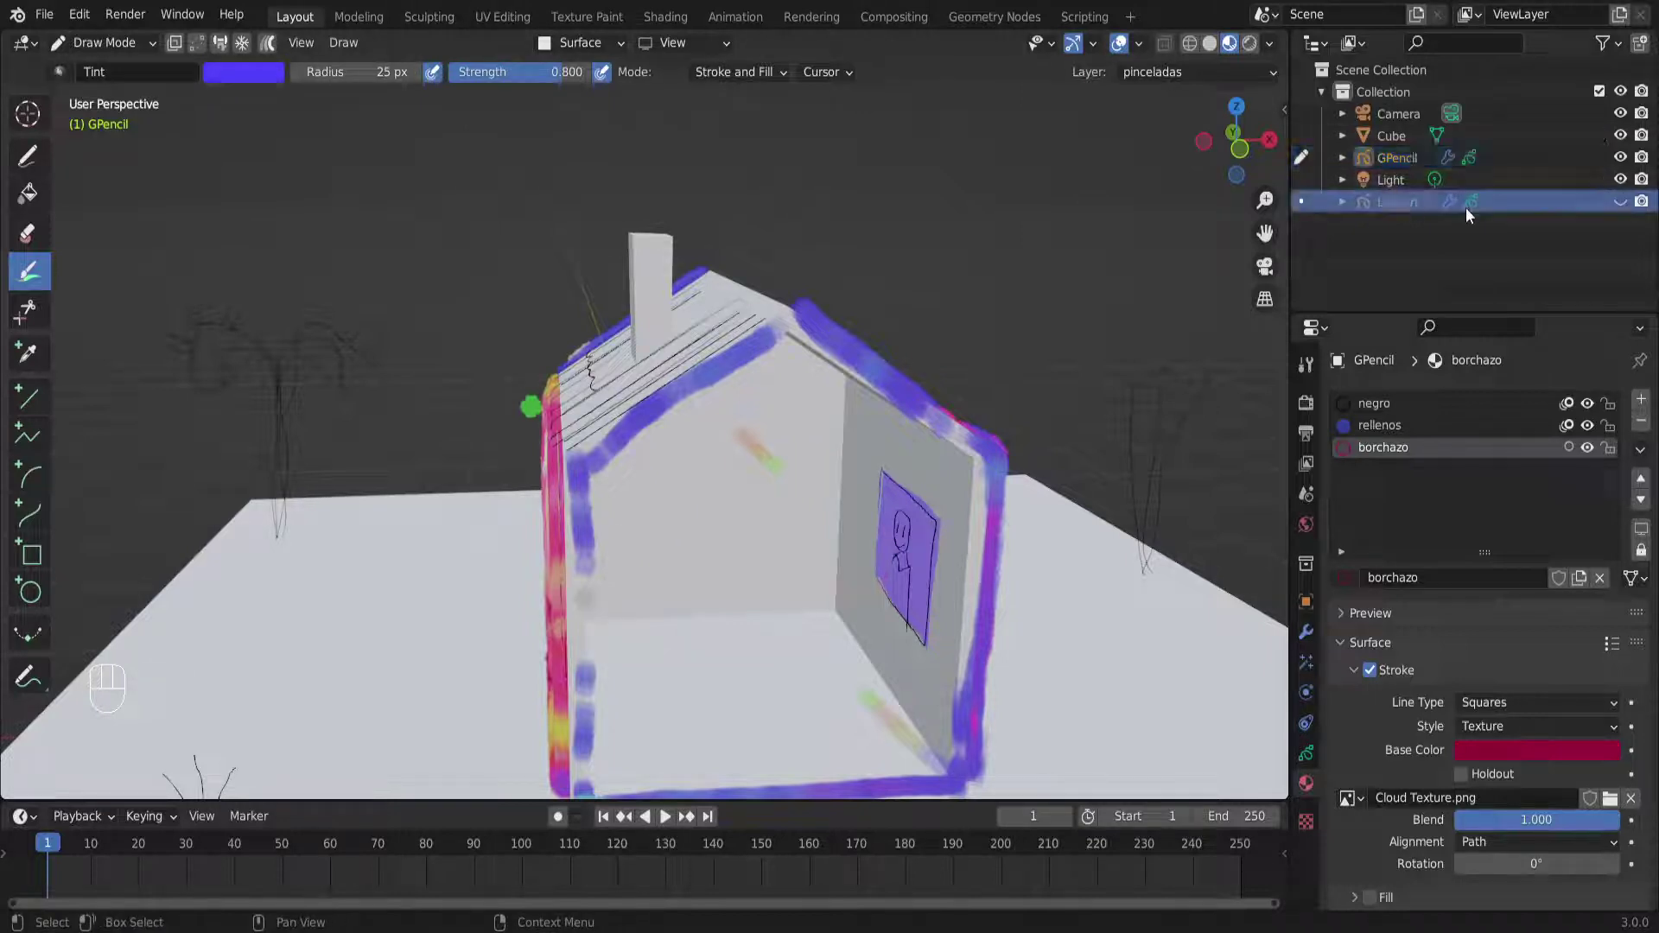
pyautogui.click(1621, 204)
pyautogui.scroll(-3, 657, 406)
pyautogui.moveTo(644, 397); pyautogui.dragTo(728, 440, button='middle')
pyautogui.press('KP_0')
pyautogui.scroll(3, 607, 409)
pyautogui.scroll(-3, 741, 549)
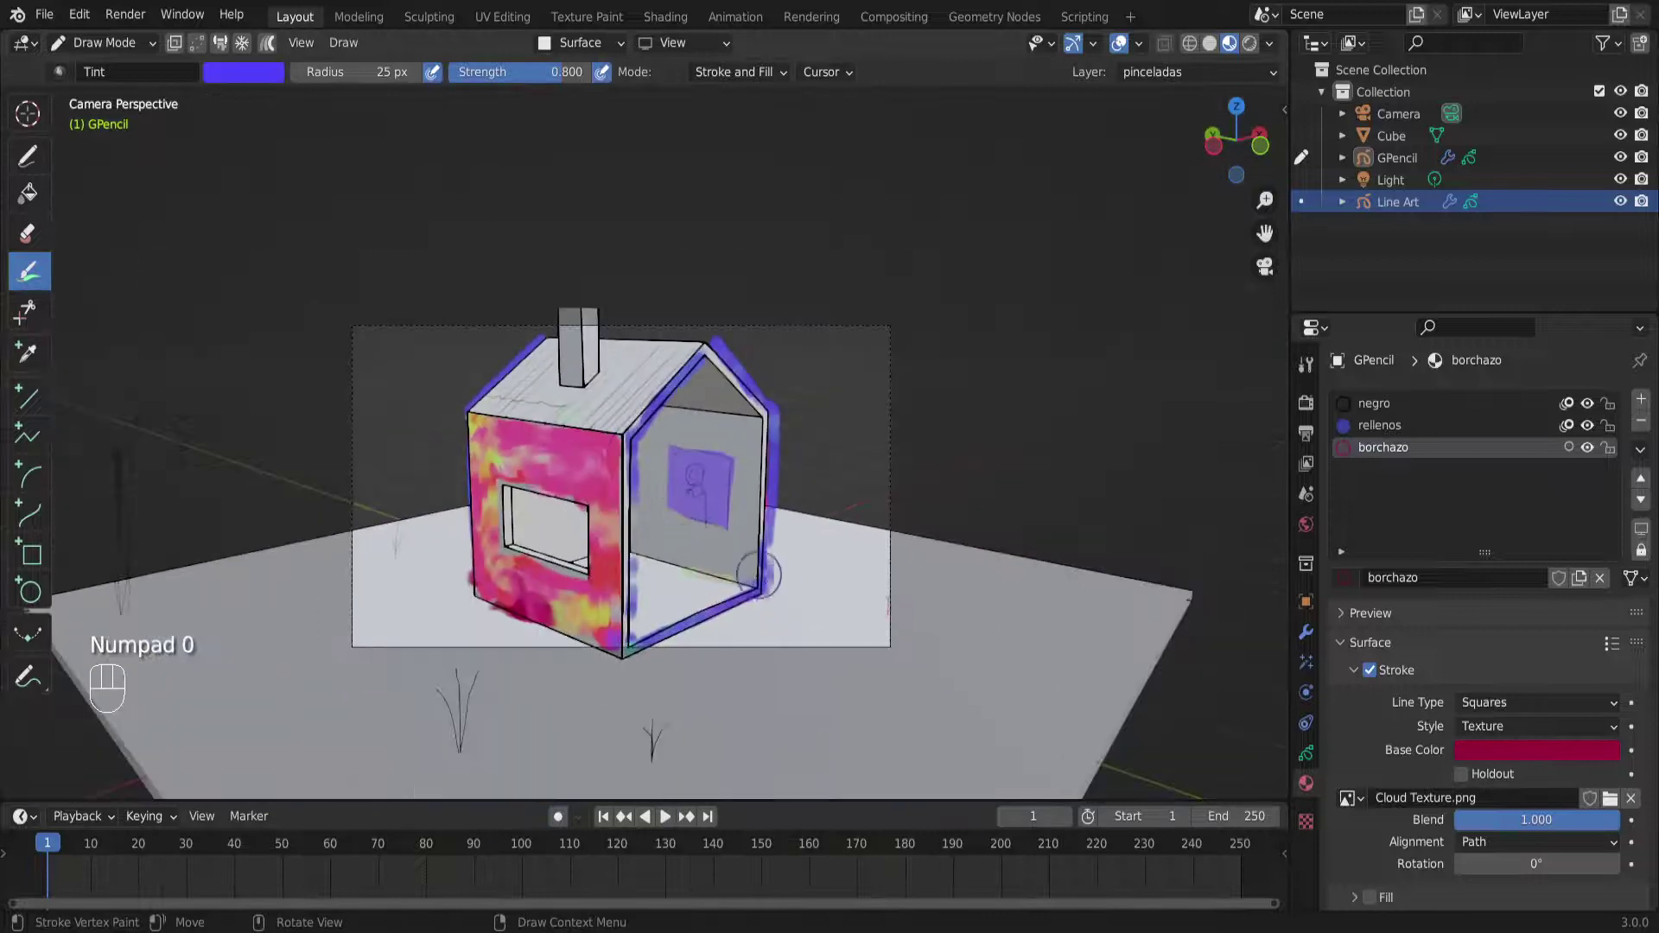
# Check GPencil's layers and its negro material, and switch draw mode over to the Line Art object
pyautogui.click(1305, 754)
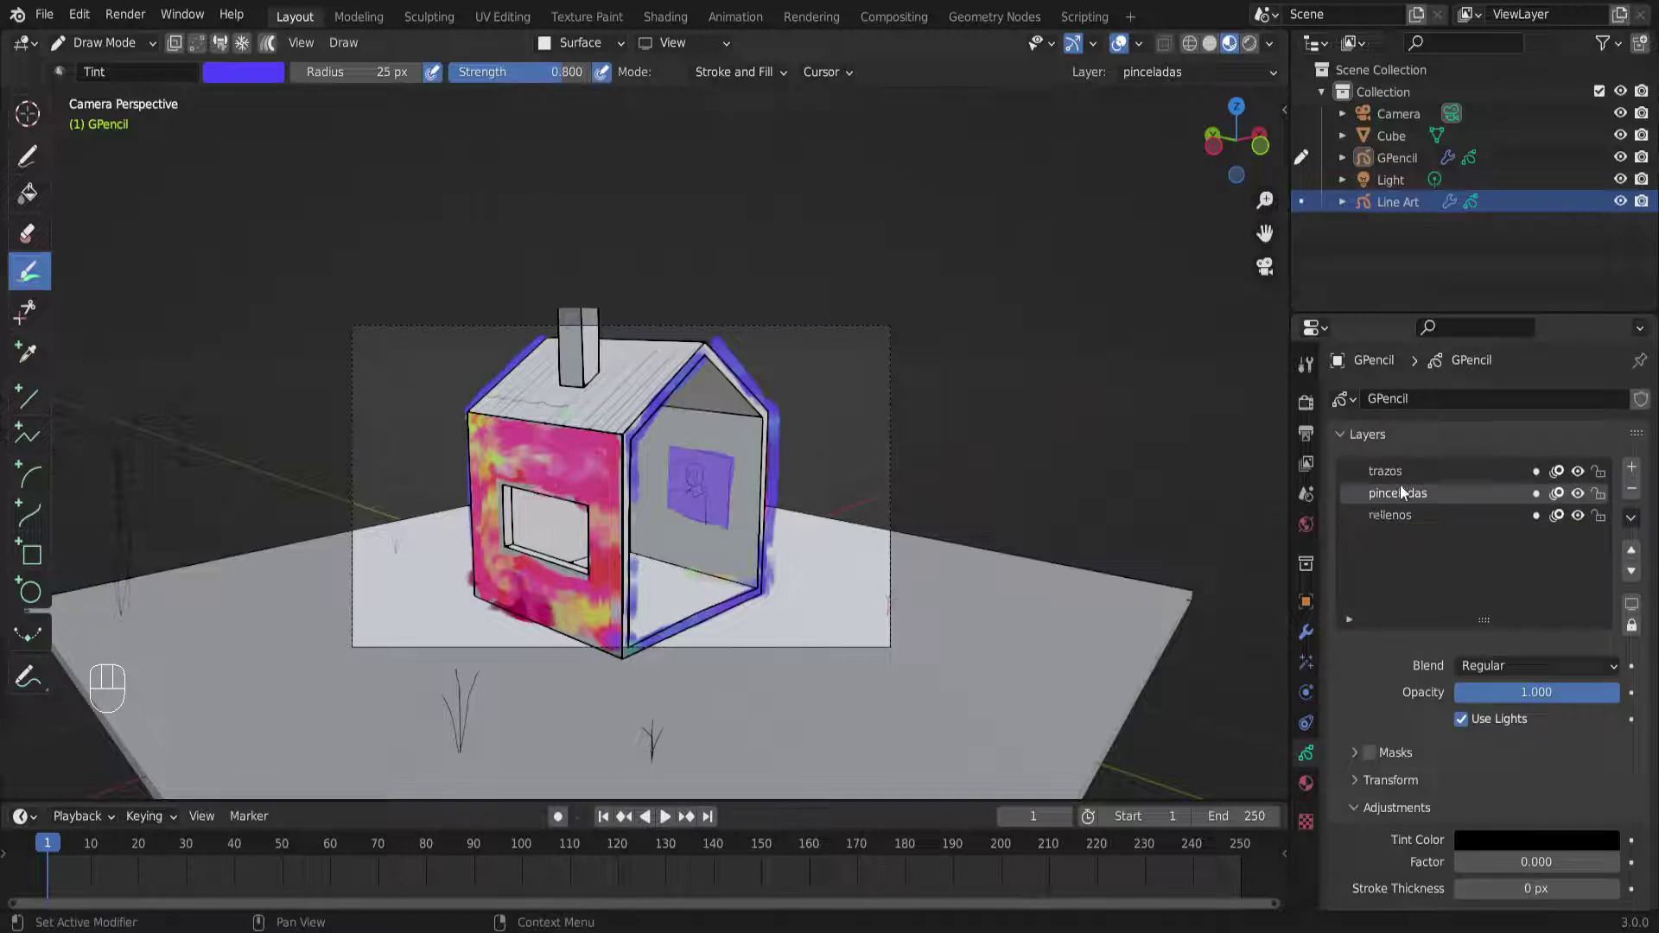
pyautogui.click(1306, 783)
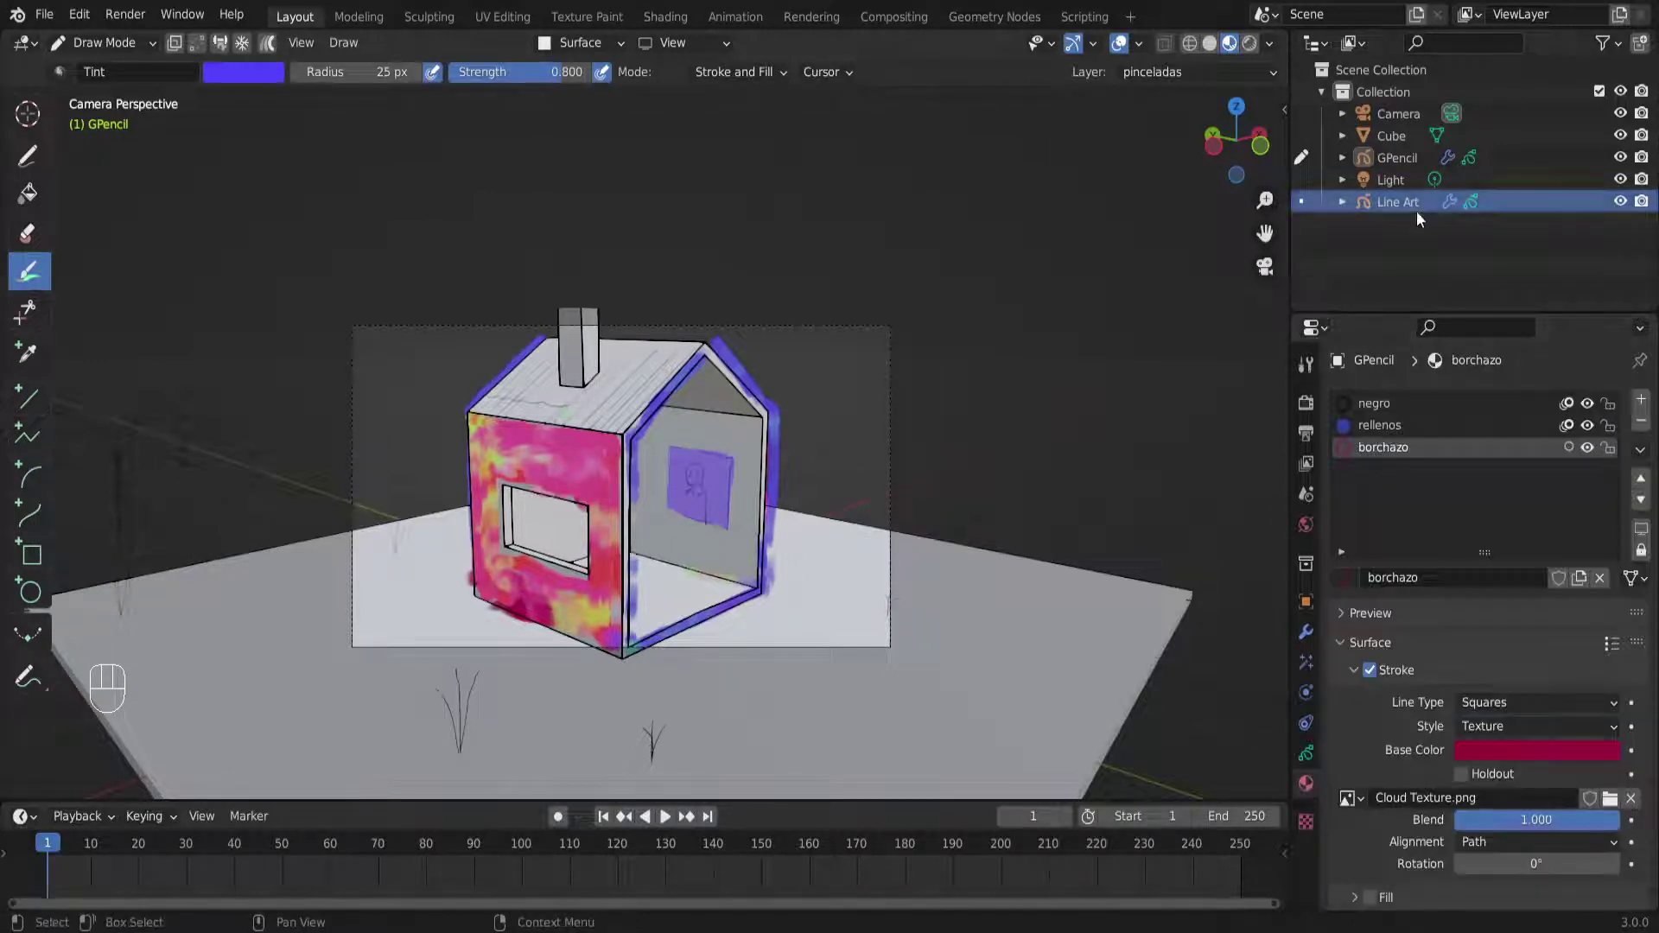
pyautogui.click(1400, 404)
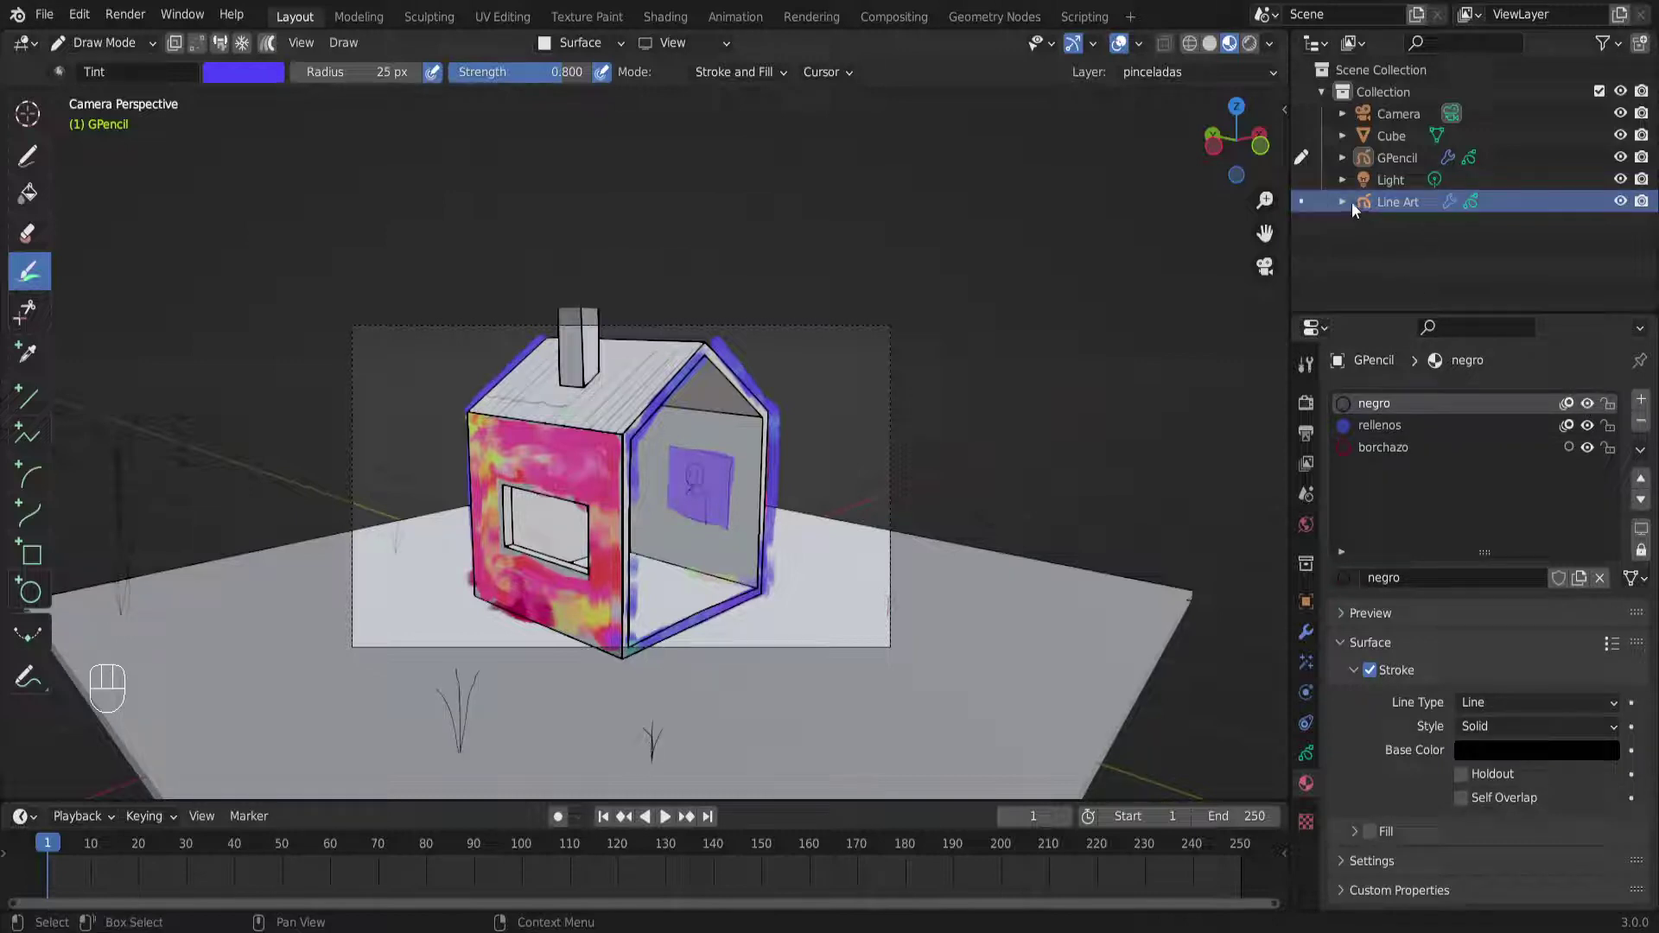
pyautogui.click(1303, 202)
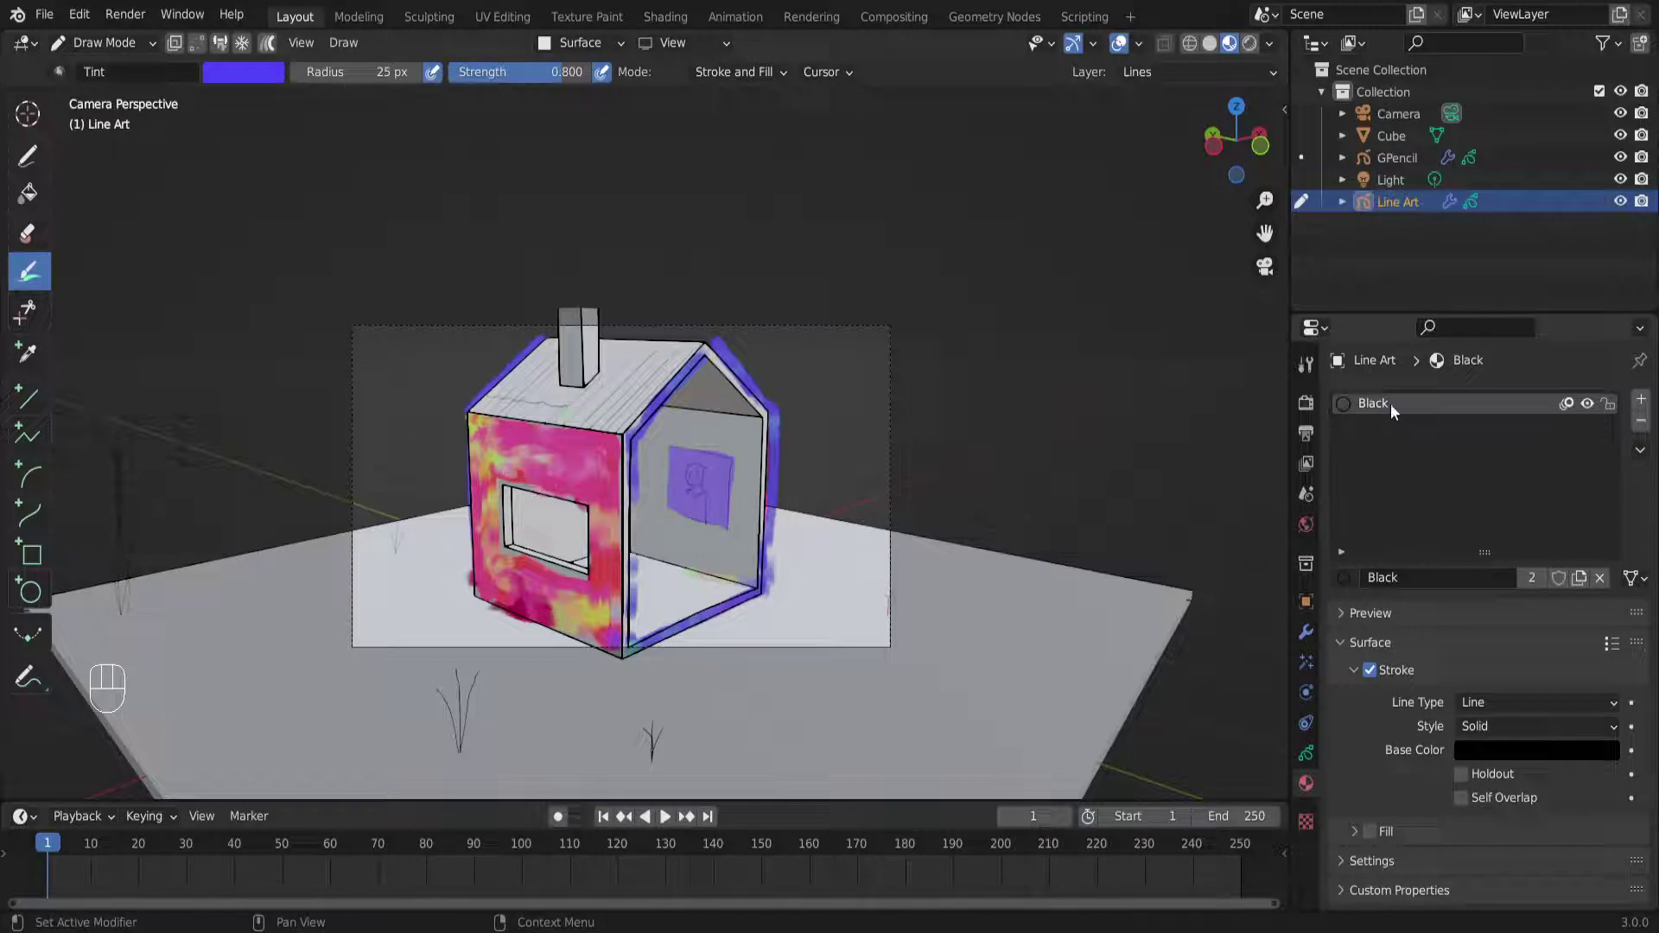
# Set the Line Art object's Black material stroke style to Texture, using the image Texture_21.png
pyautogui.click(1480, 726)
pyautogui.click(1485, 775)
pyautogui.click(1426, 791)
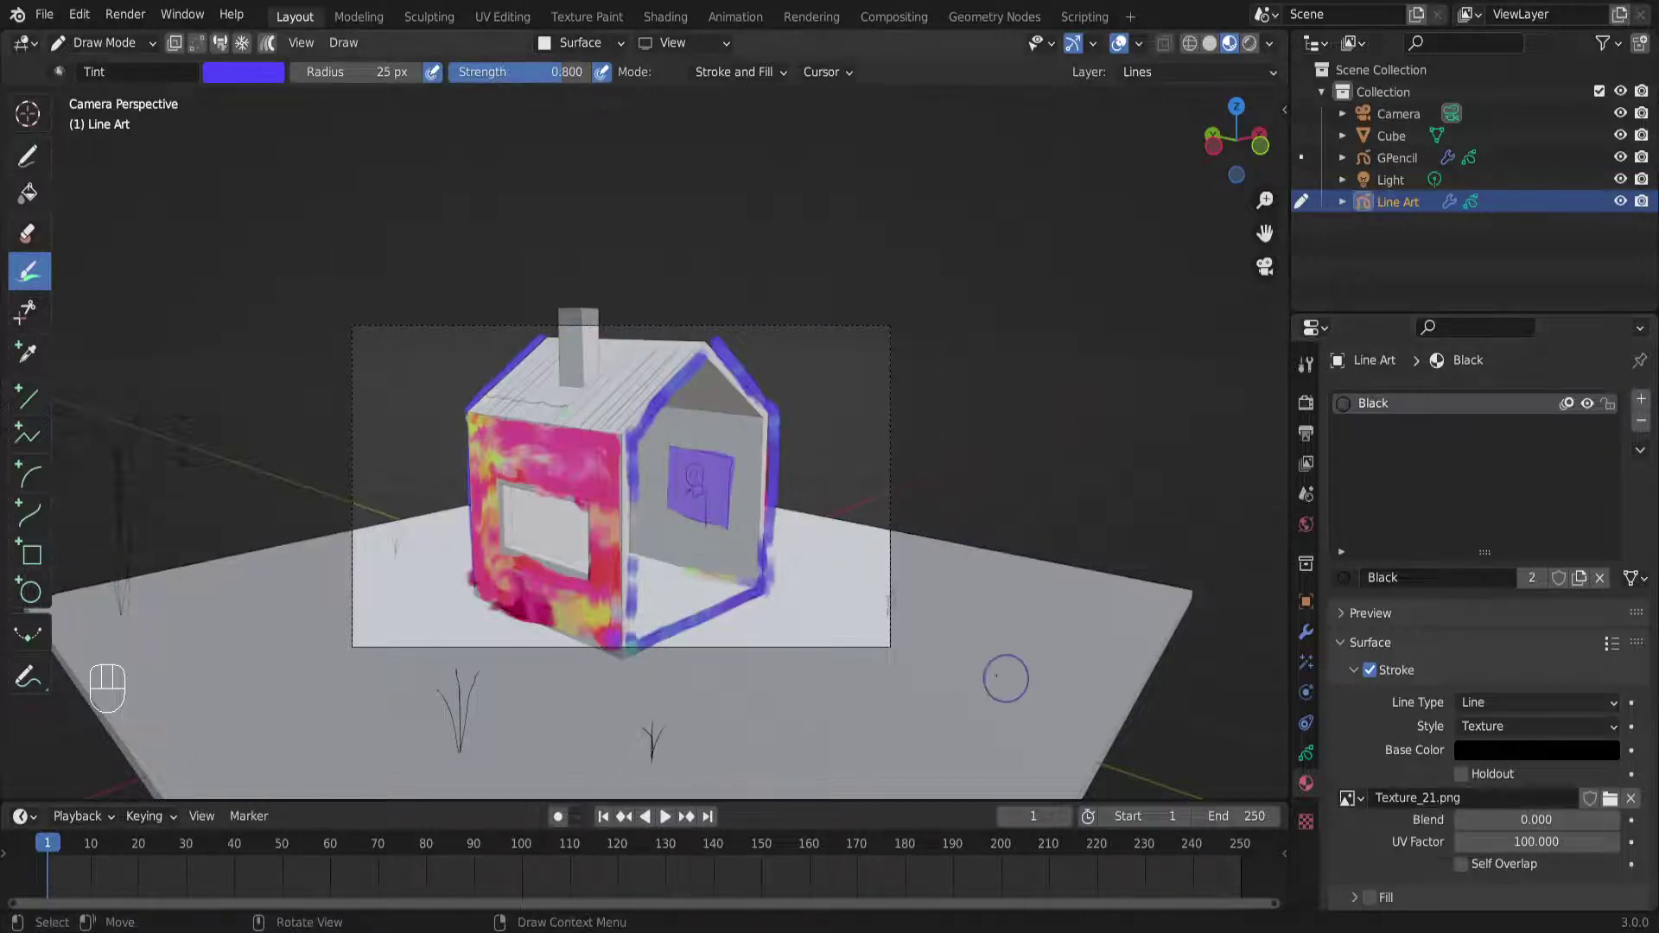
# Examine the textured line art close up at the roof corner and check the Black material's remaining settings
pyautogui.scroll(5, 660, 394)
pyautogui.scroll(2, 519, 464)
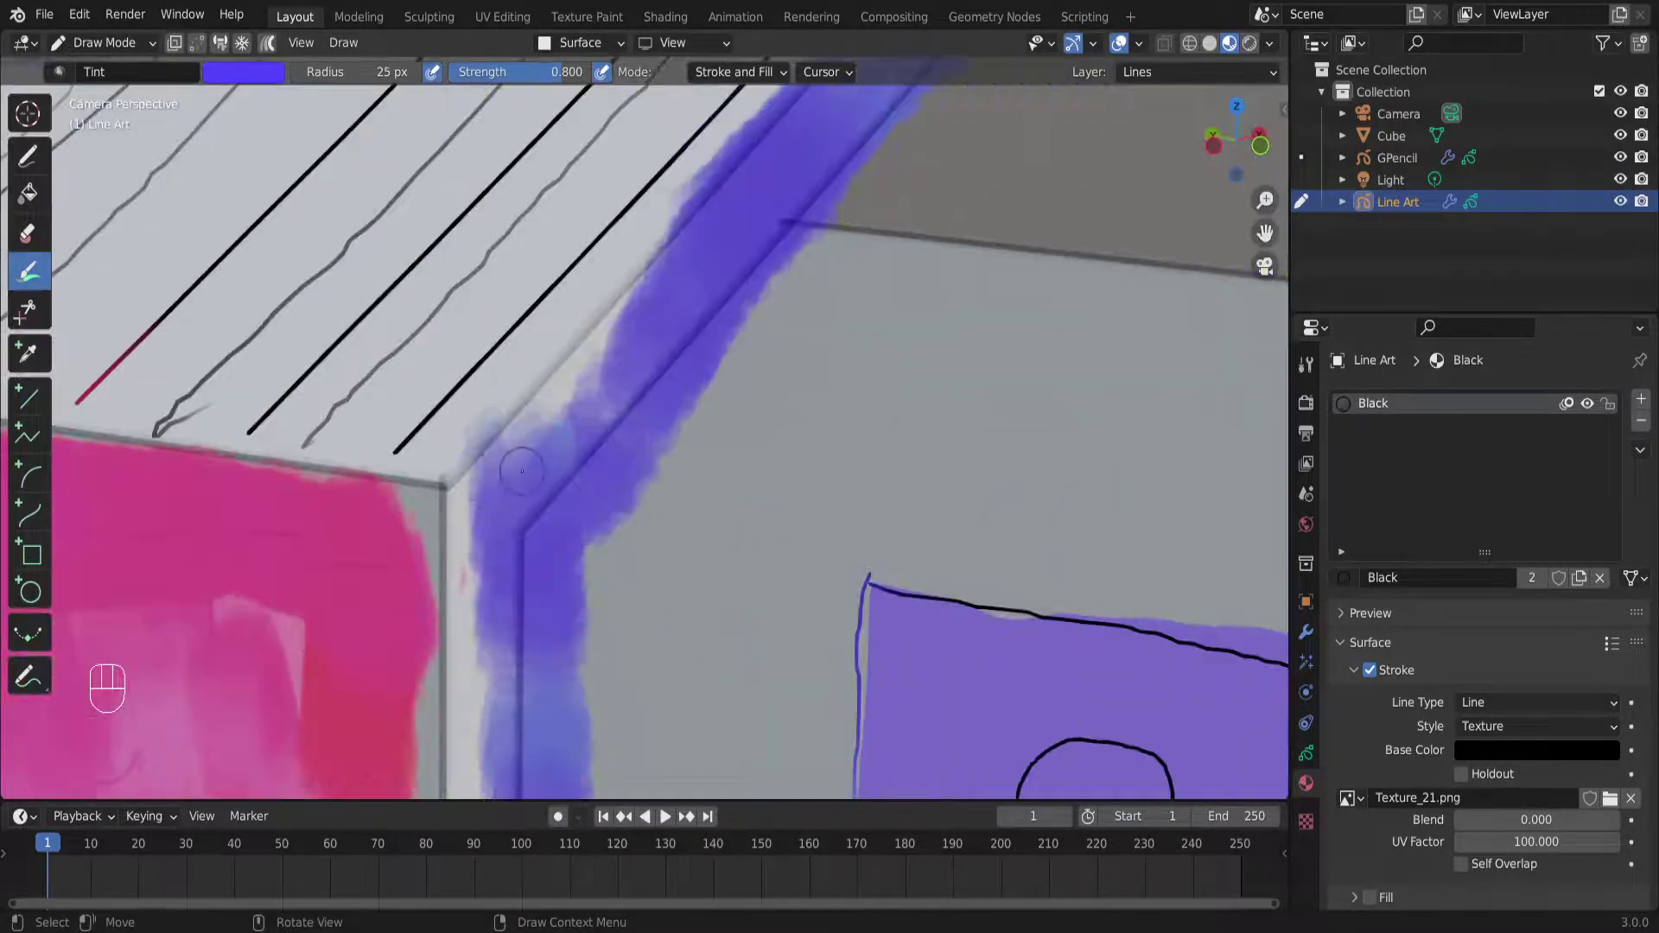
pyautogui.keyDown('shift'); pyautogui.moveTo(452, 482); pyautogui.dragTo(703, 345, button='middle'); pyautogui.keyUp('shift')
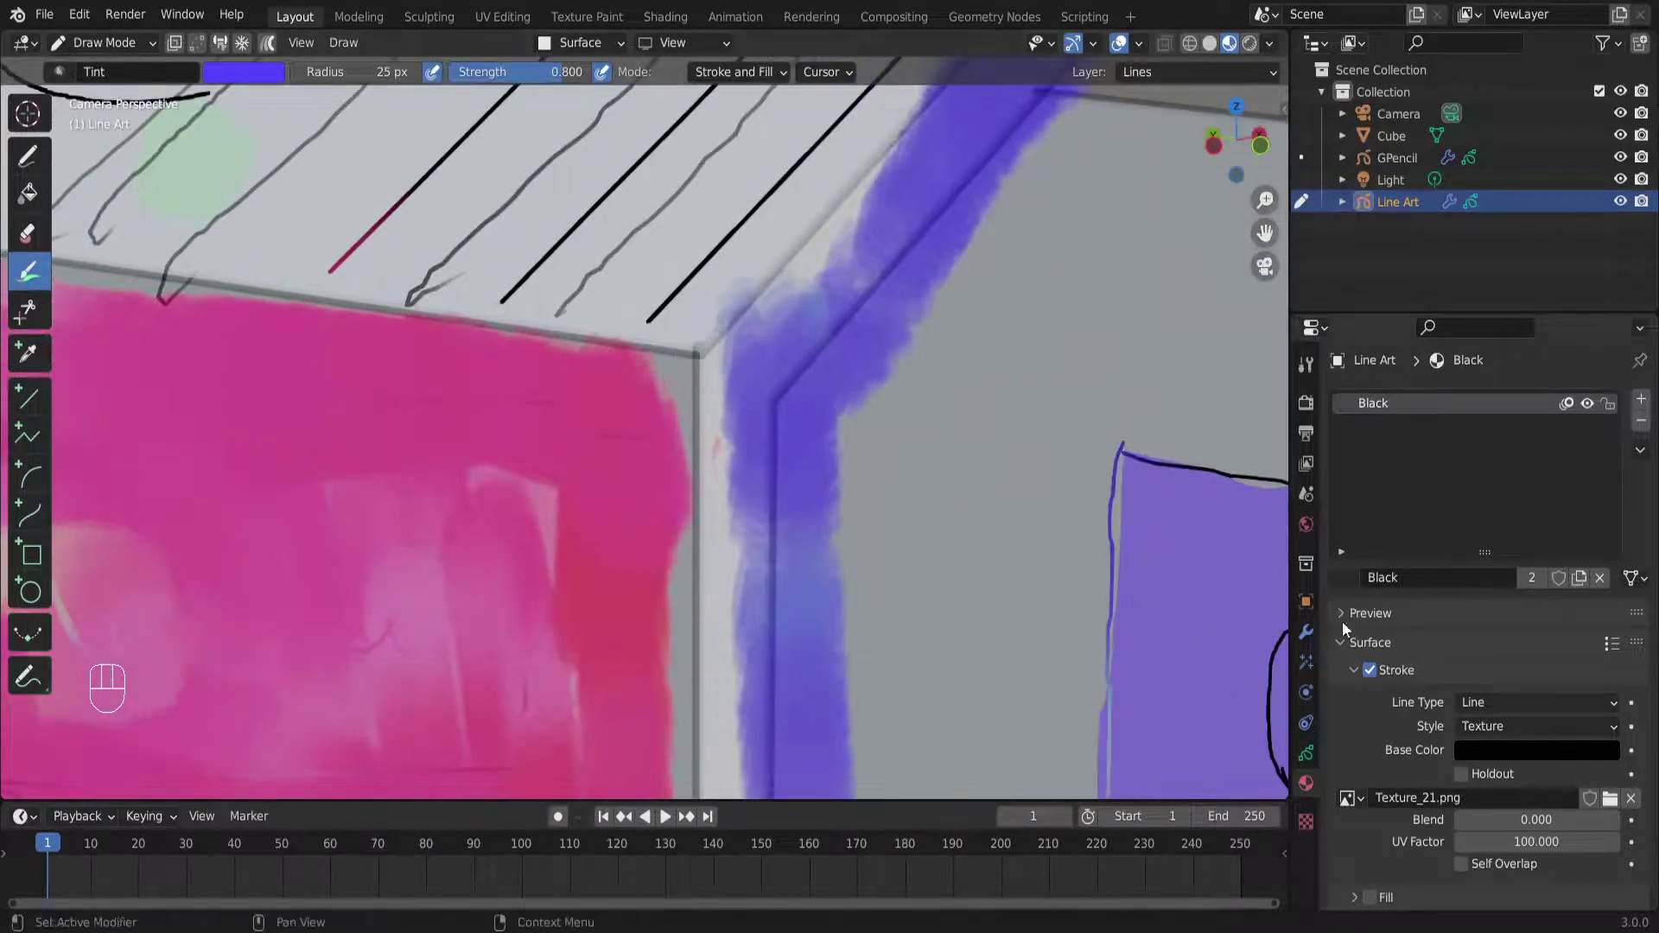
pyautogui.scroll(-2, 1426, 765)
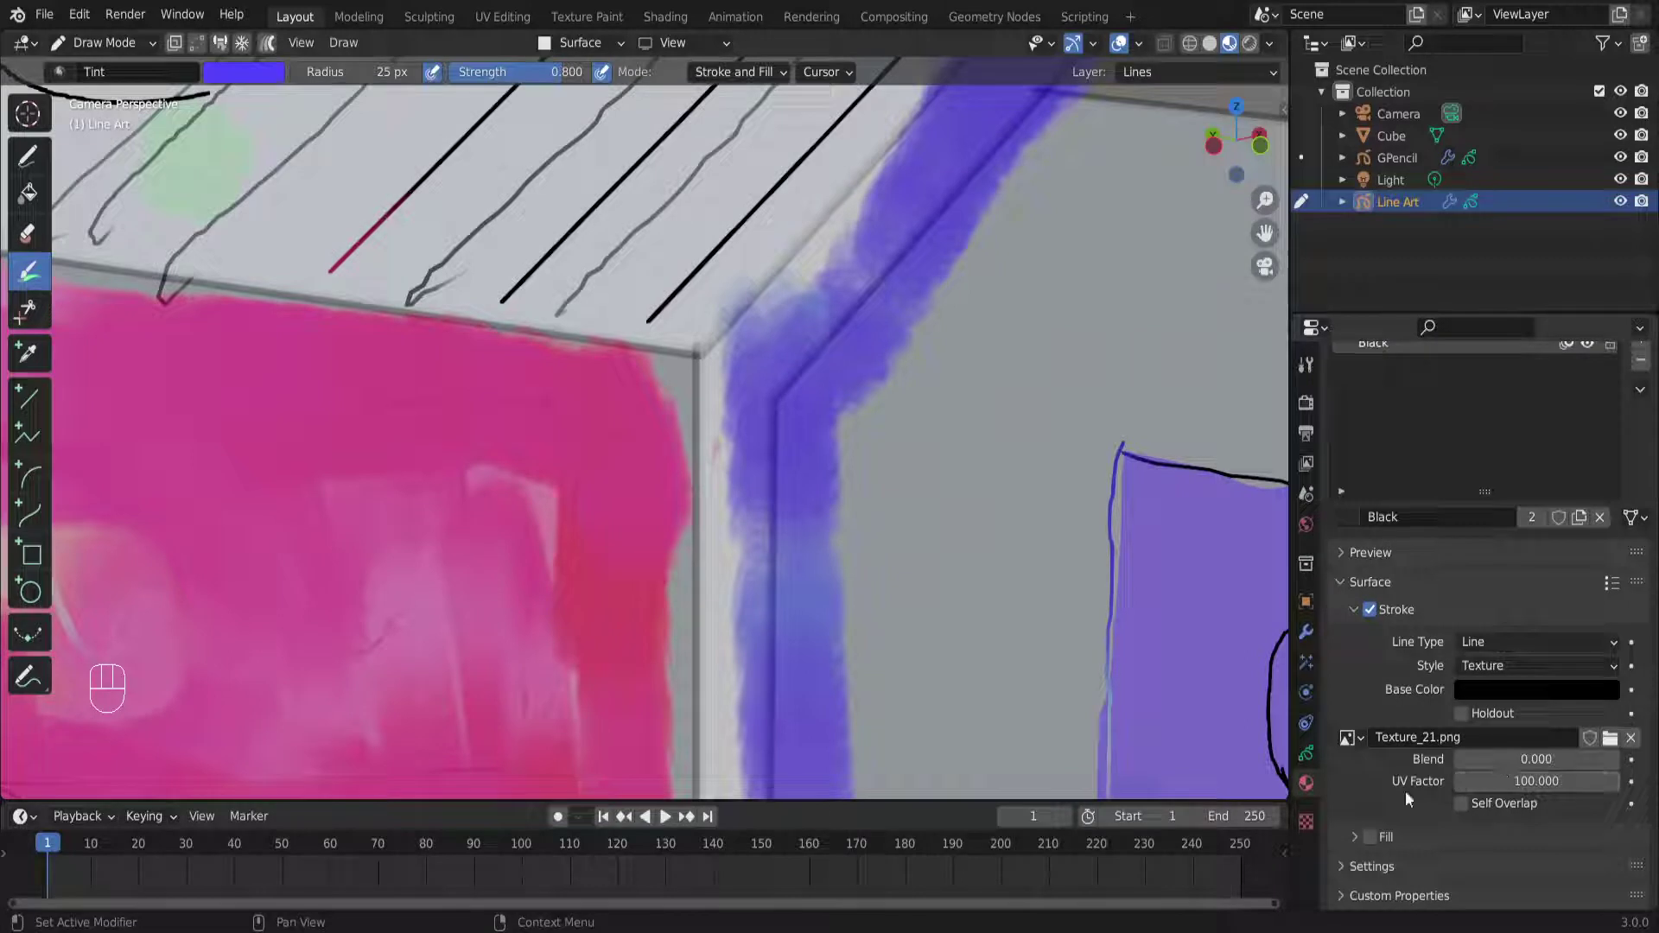
pyautogui.click(1341, 861)
pyautogui.scroll(-1, 1361, 851)
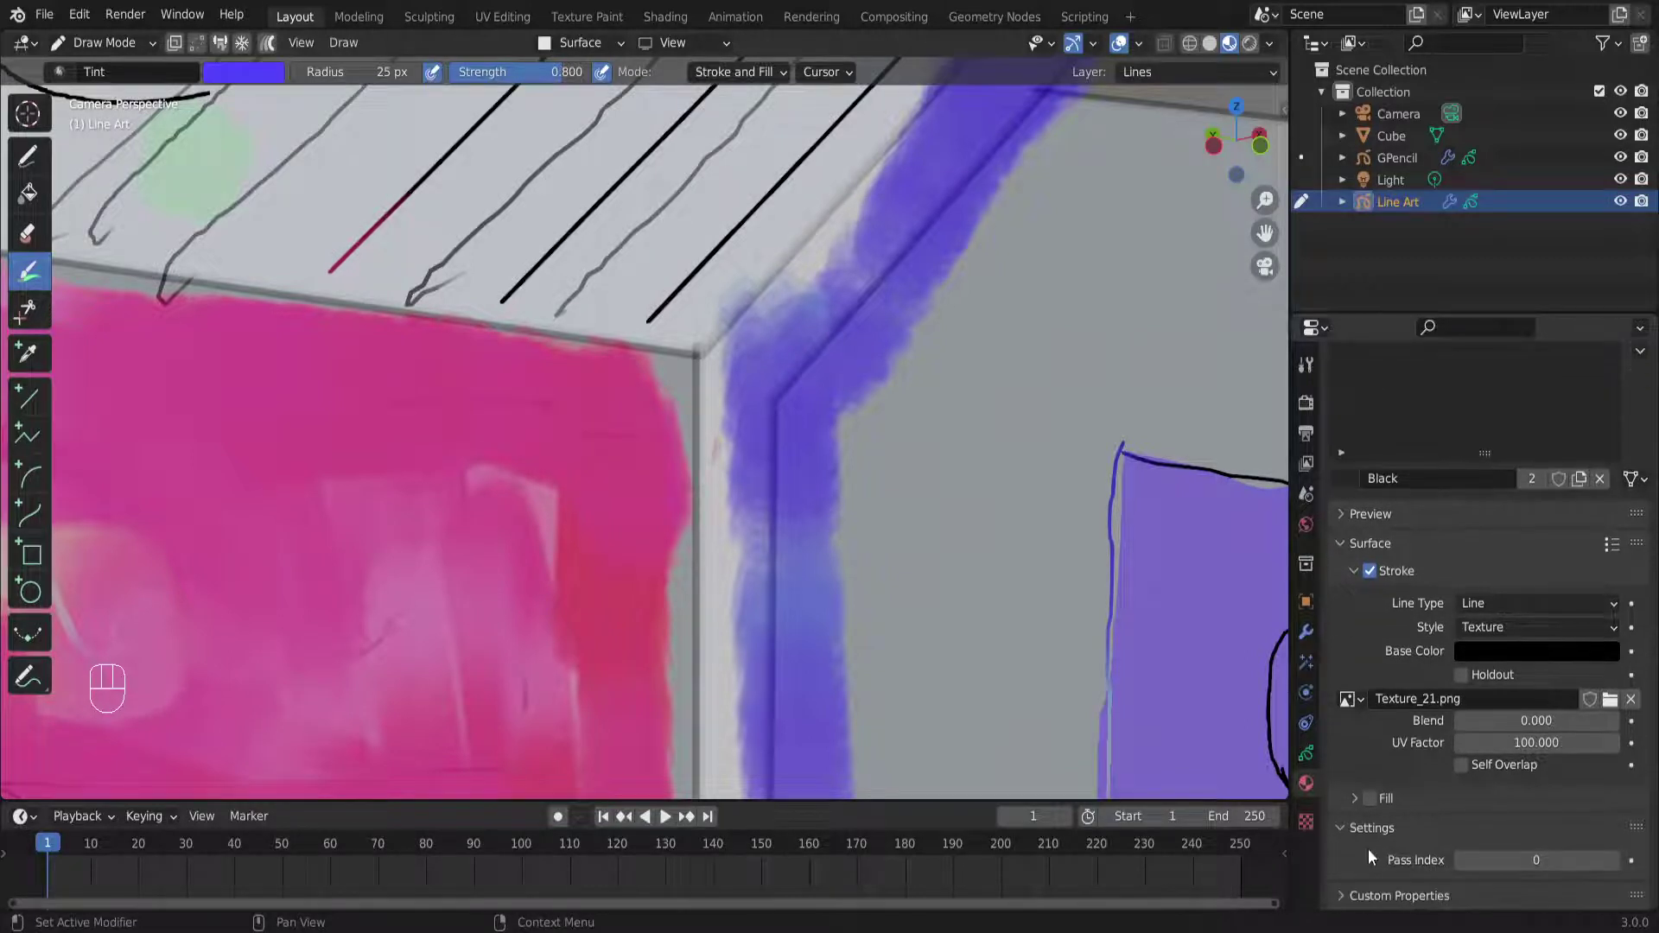
pyautogui.click(1338, 829)
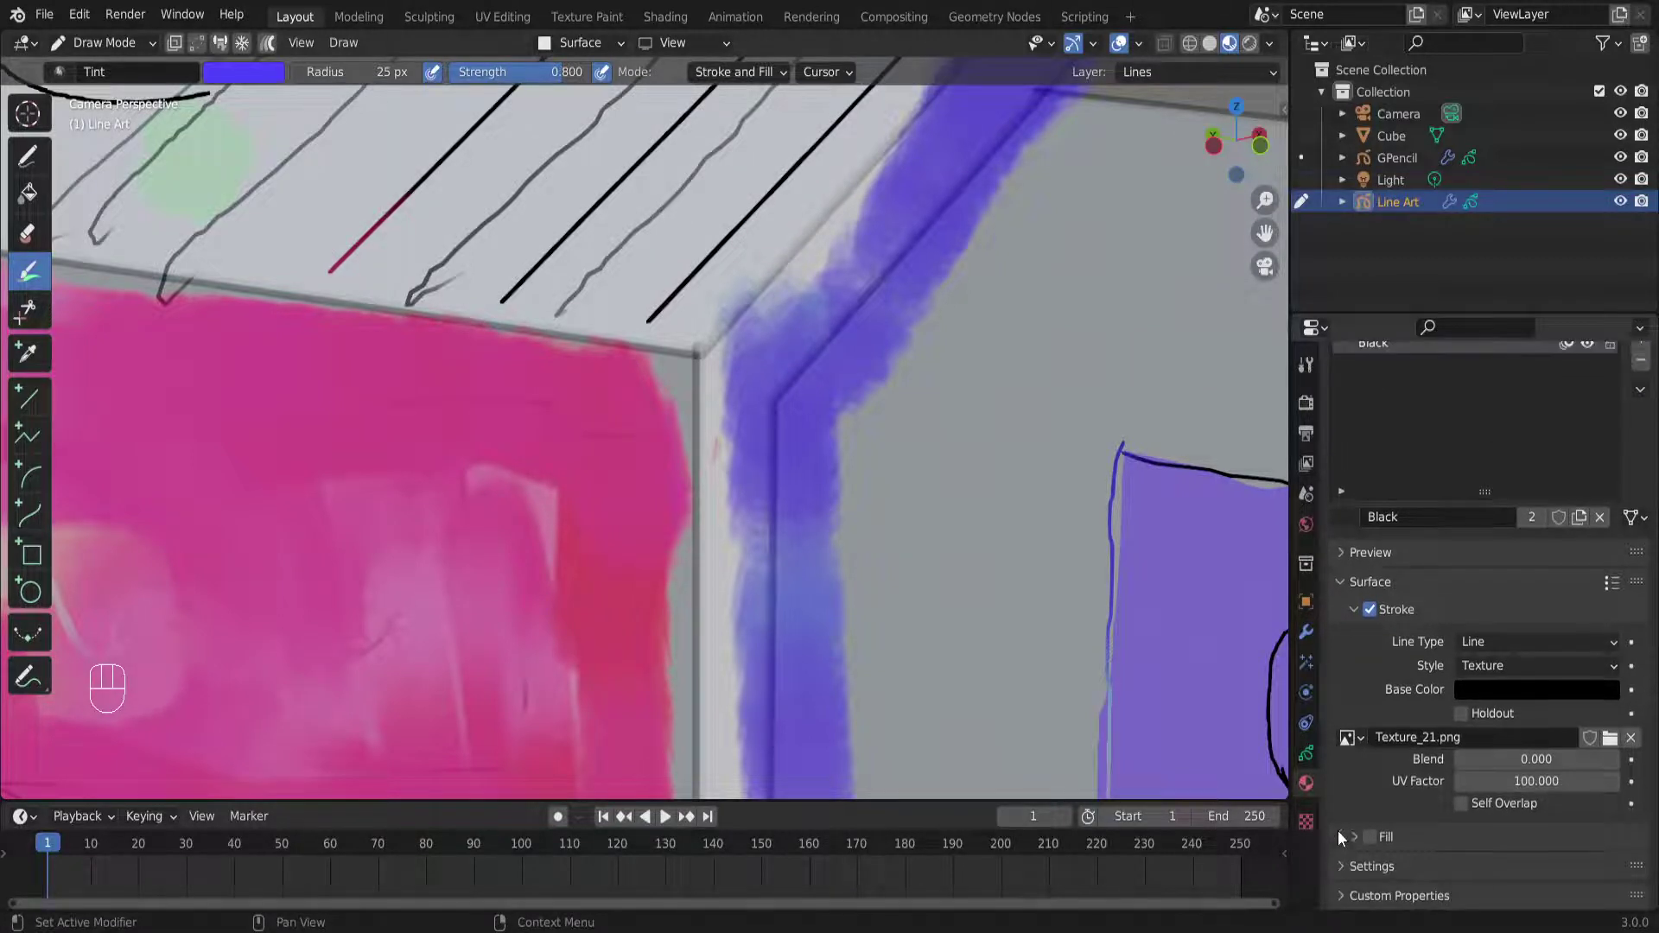
# Set the Line Art layer's stroke thickness to 47 px and its tint factor to 0.995
pyautogui.click(1305, 755)
pyautogui.scroll(-5, 1417, 783)
pyautogui.scroll(-5, 1430, 782)
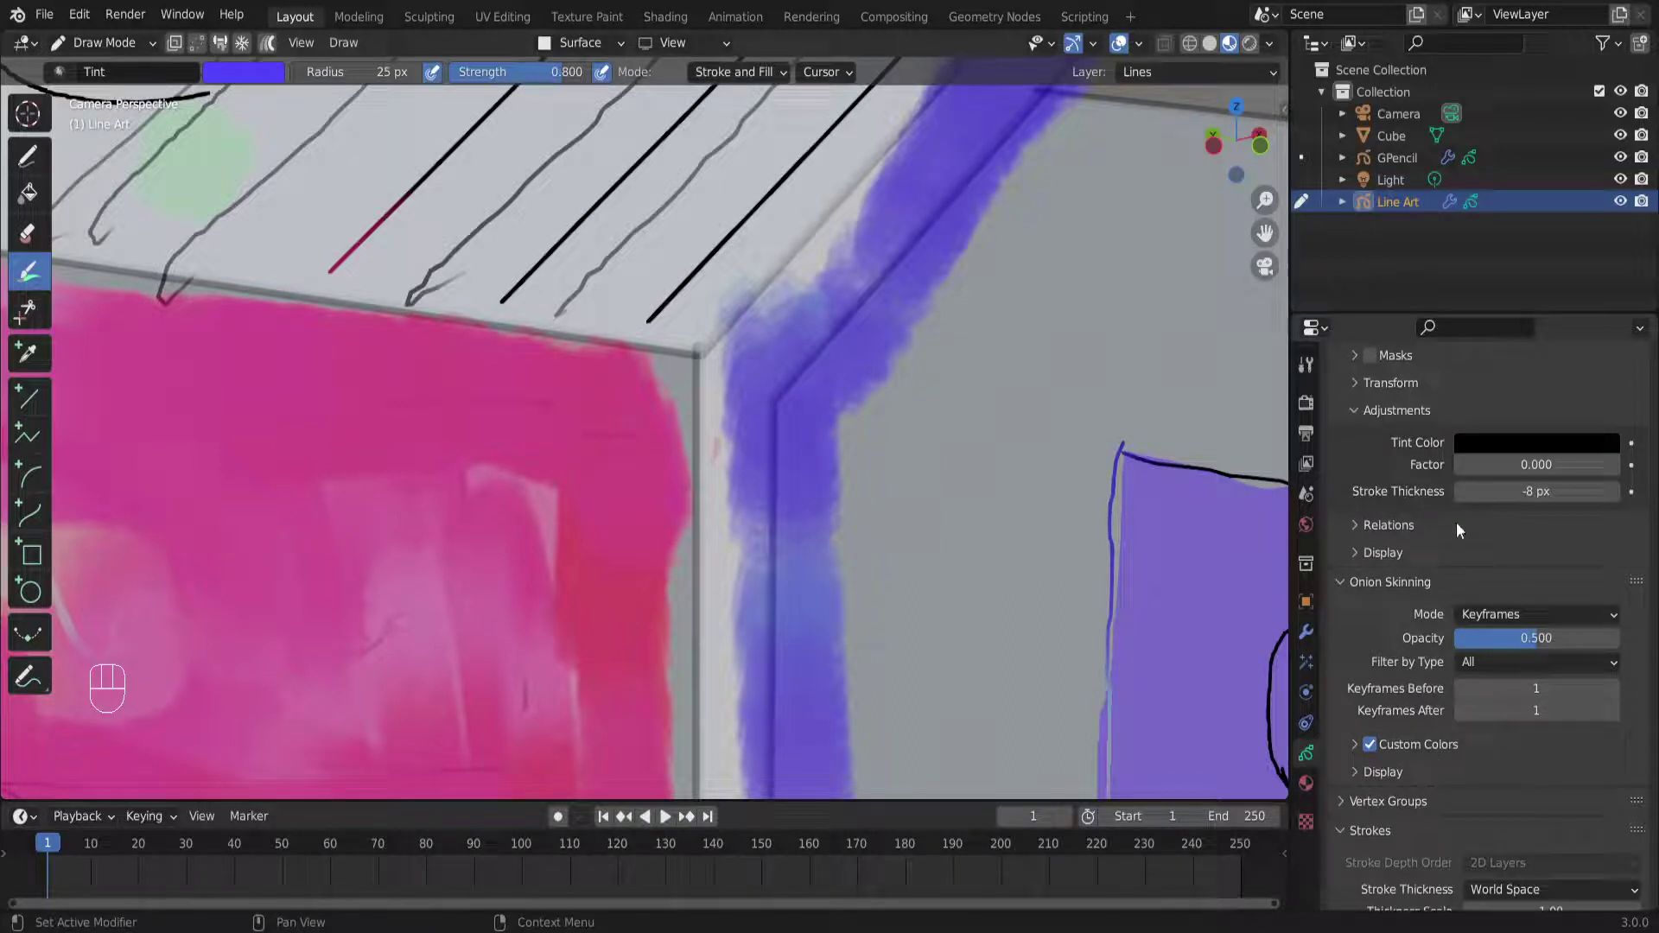
pyautogui.moveTo(1537, 491)
pyautogui.mouseDown()
pyautogui.moveTo(1603, 490)
pyautogui.moveTo(1495, 477)
pyautogui.moveTo(1625, 471)
pyautogui.mouseUp()
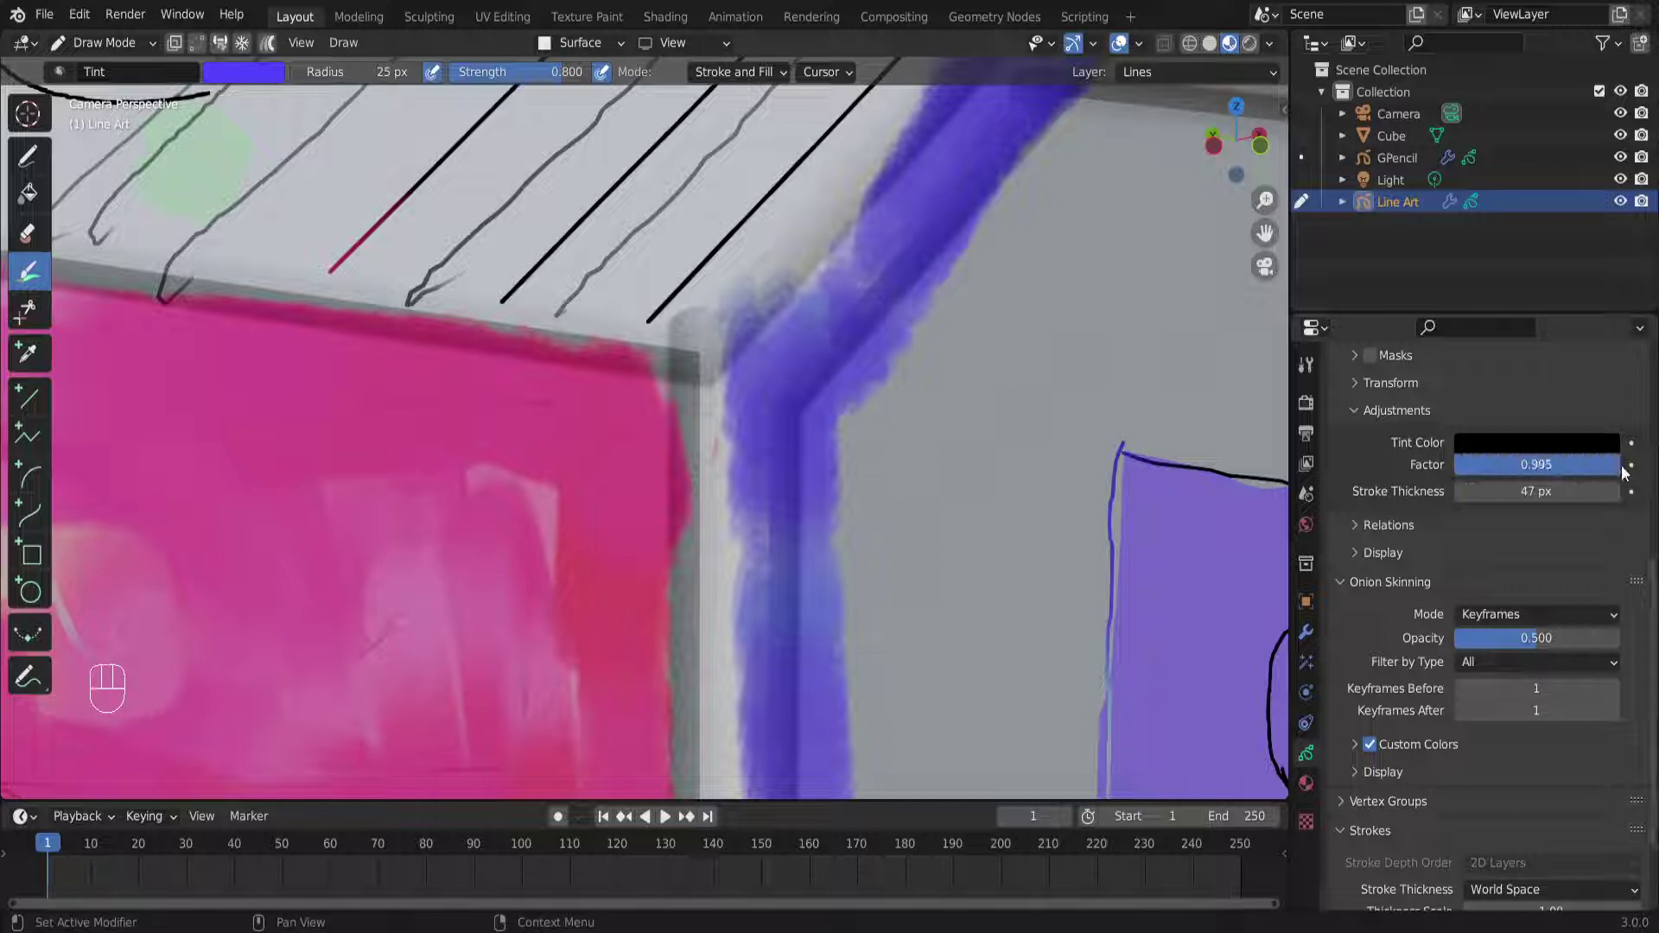
# Set the Line Art layer's tint color to a muted green and its tint factor to 0.000
pyautogui.click(1547, 446)
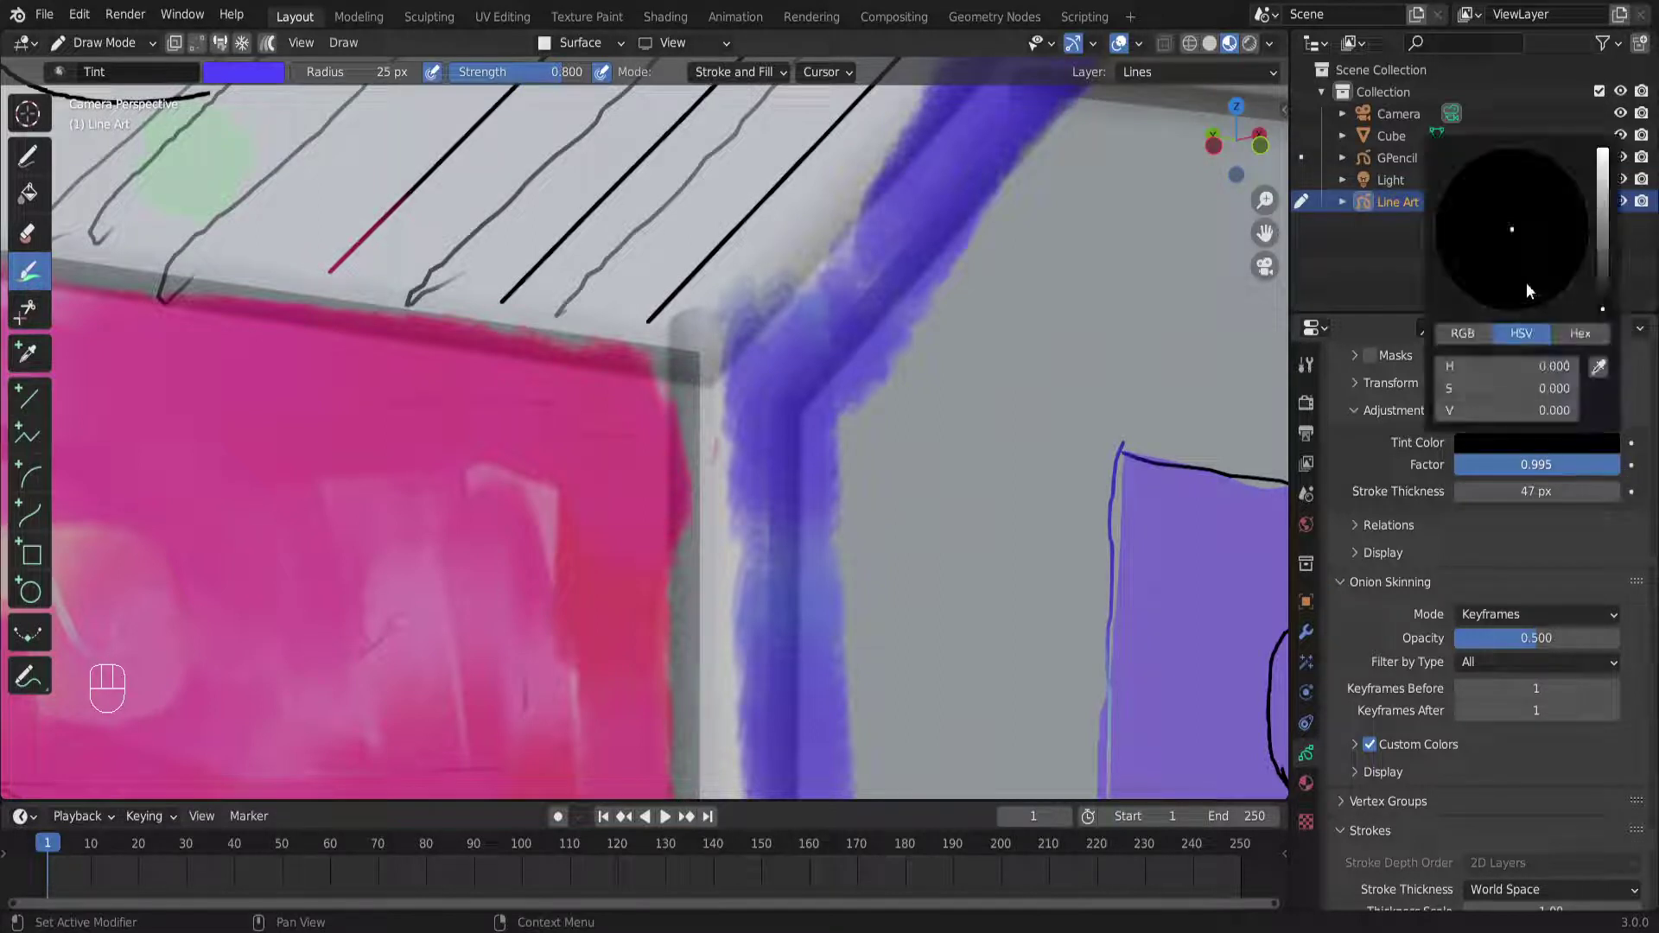
pyautogui.click(1603, 225)
pyautogui.click(1532, 200)
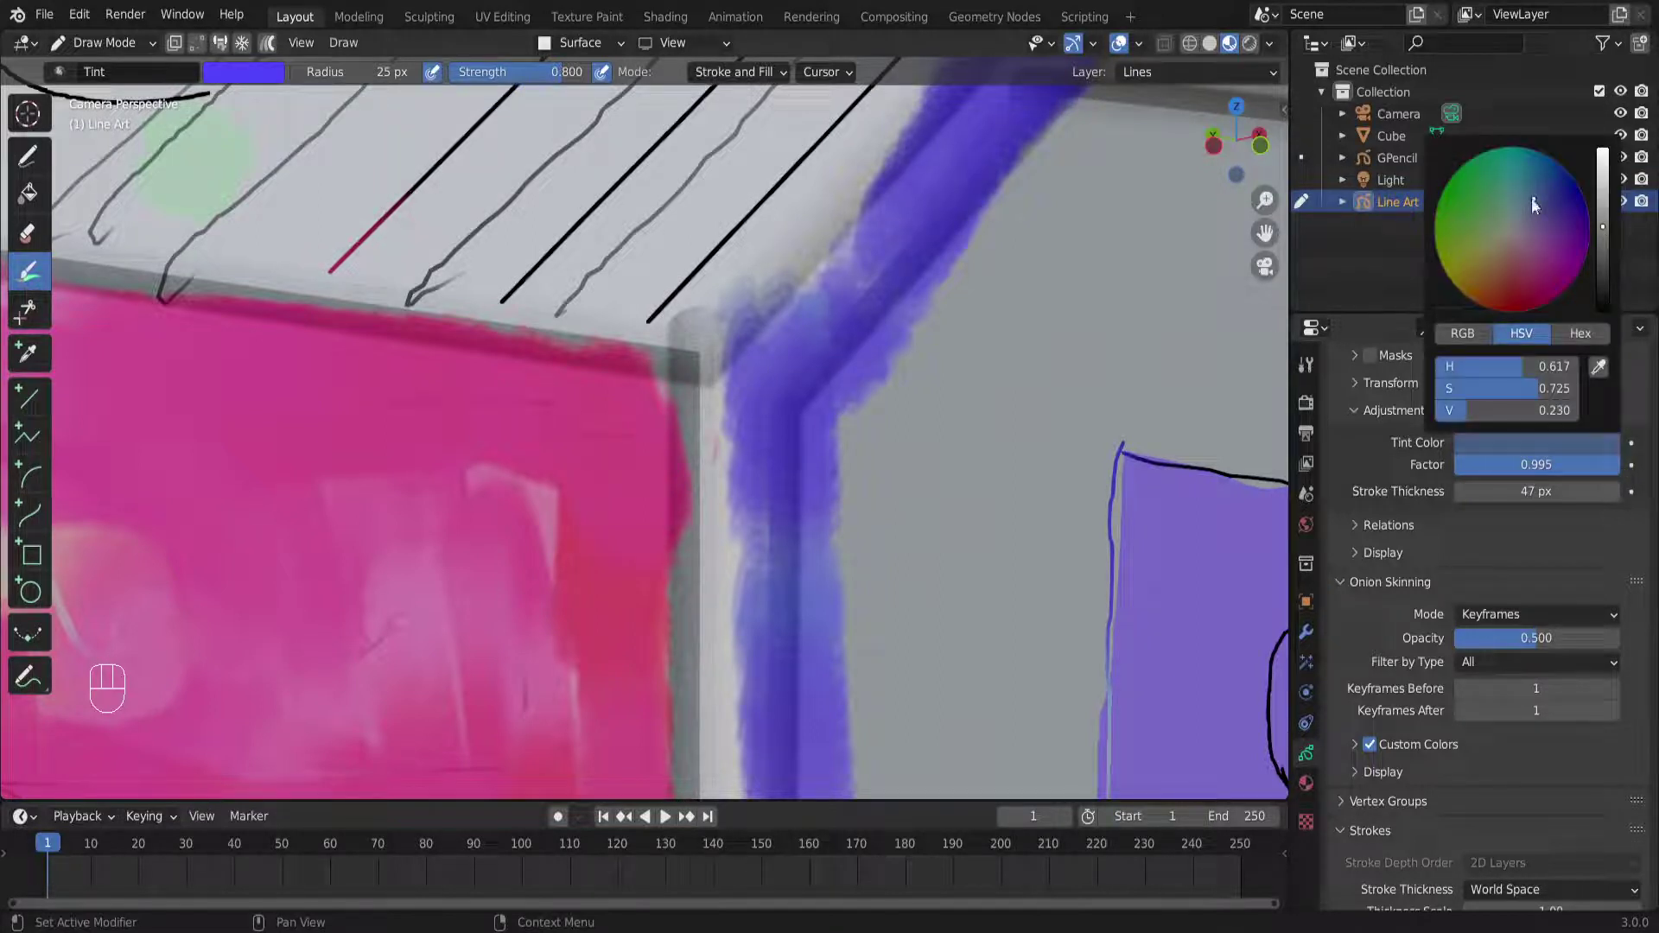
pyautogui.click(1502, 217)
pyautogui.moveTo(1570, 468); pyautogui.dragTo(1457, 470)
pyautogui.scroll(6, 1476, 477)
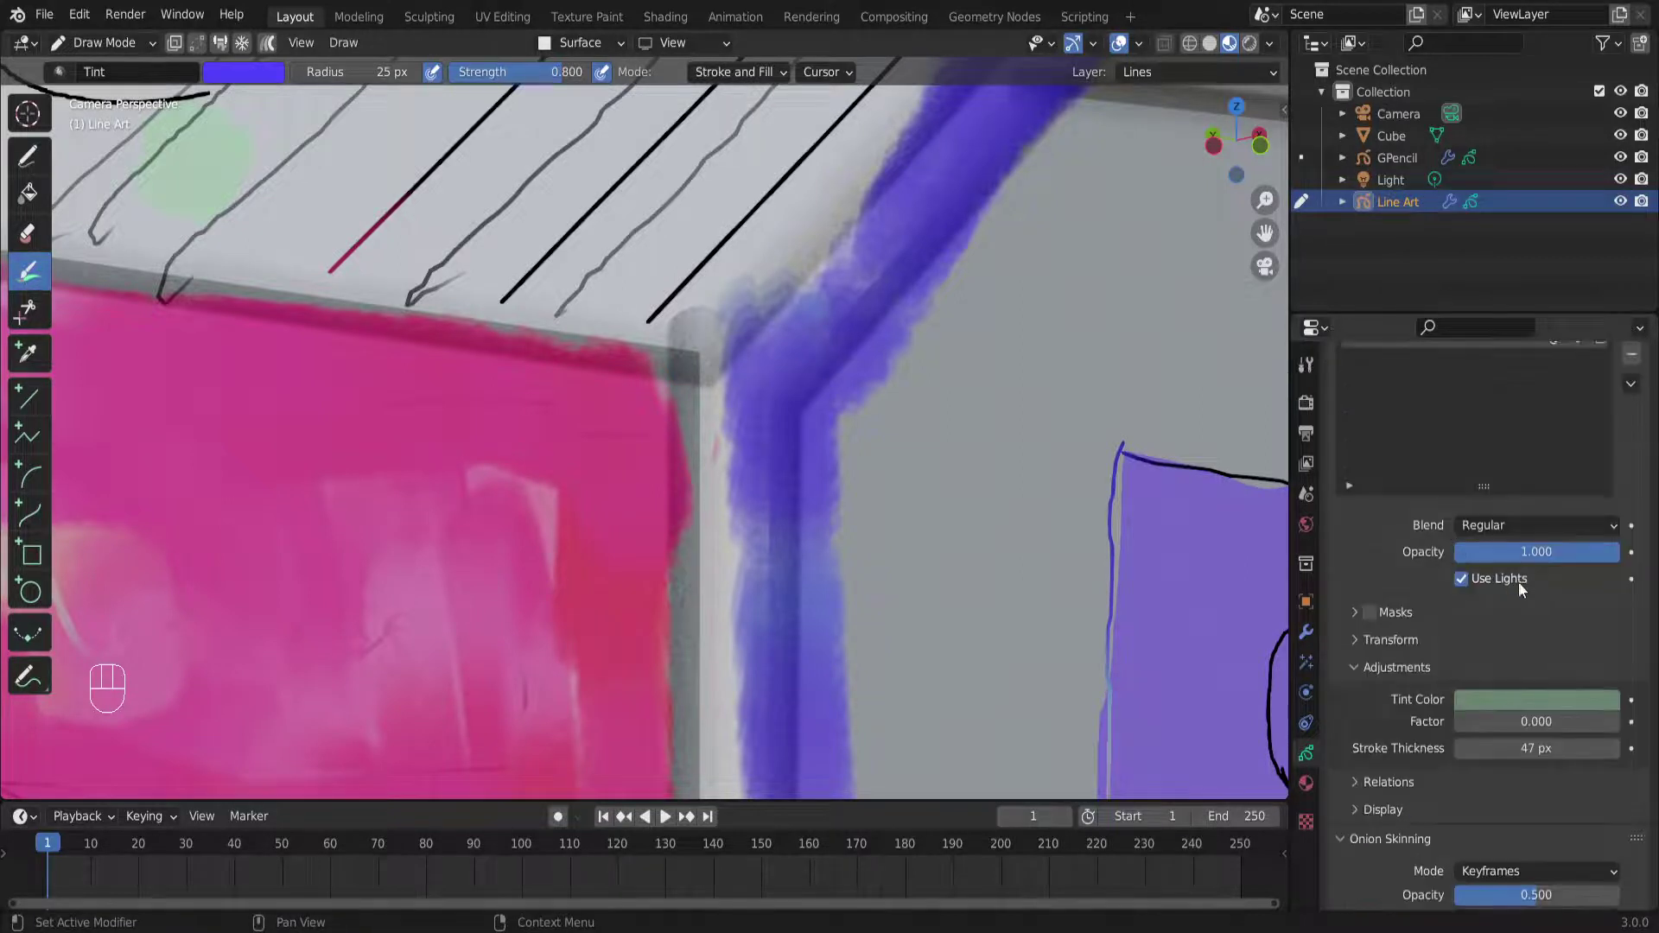
pyautogui.scroll(-6, 1487, 654)
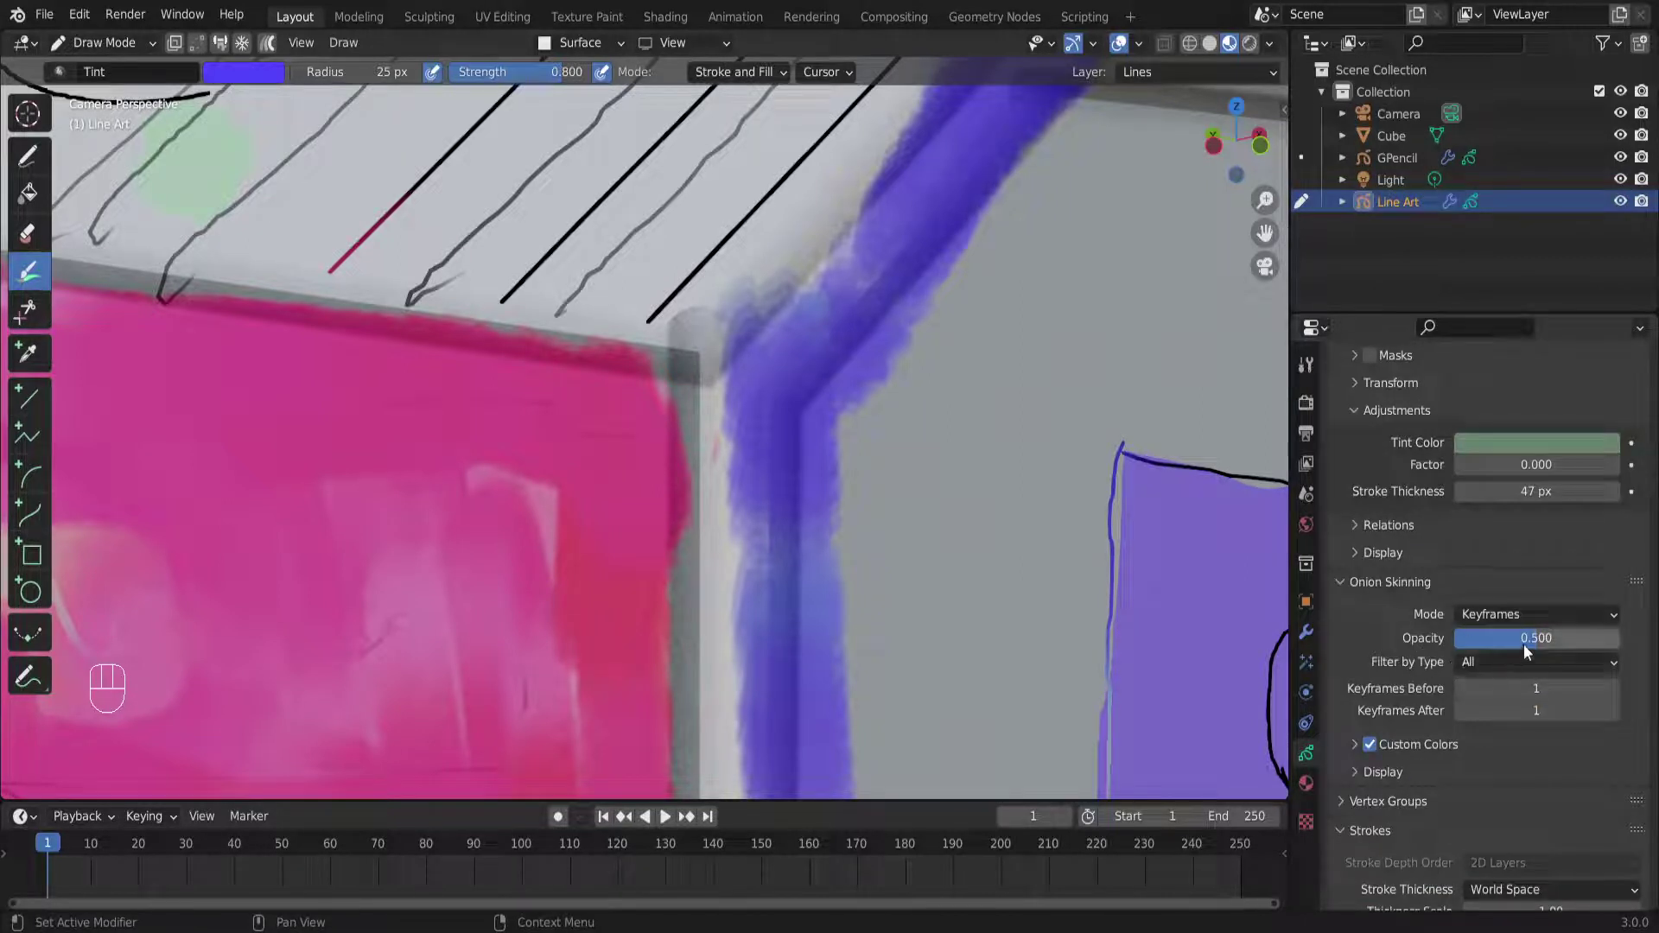
# Examine the thickened lines around the house and try adjusting the Black material's texture blend
pyautogui.moveTo(950, 484); pyautogui.dragTo(619, 412, button='middle')
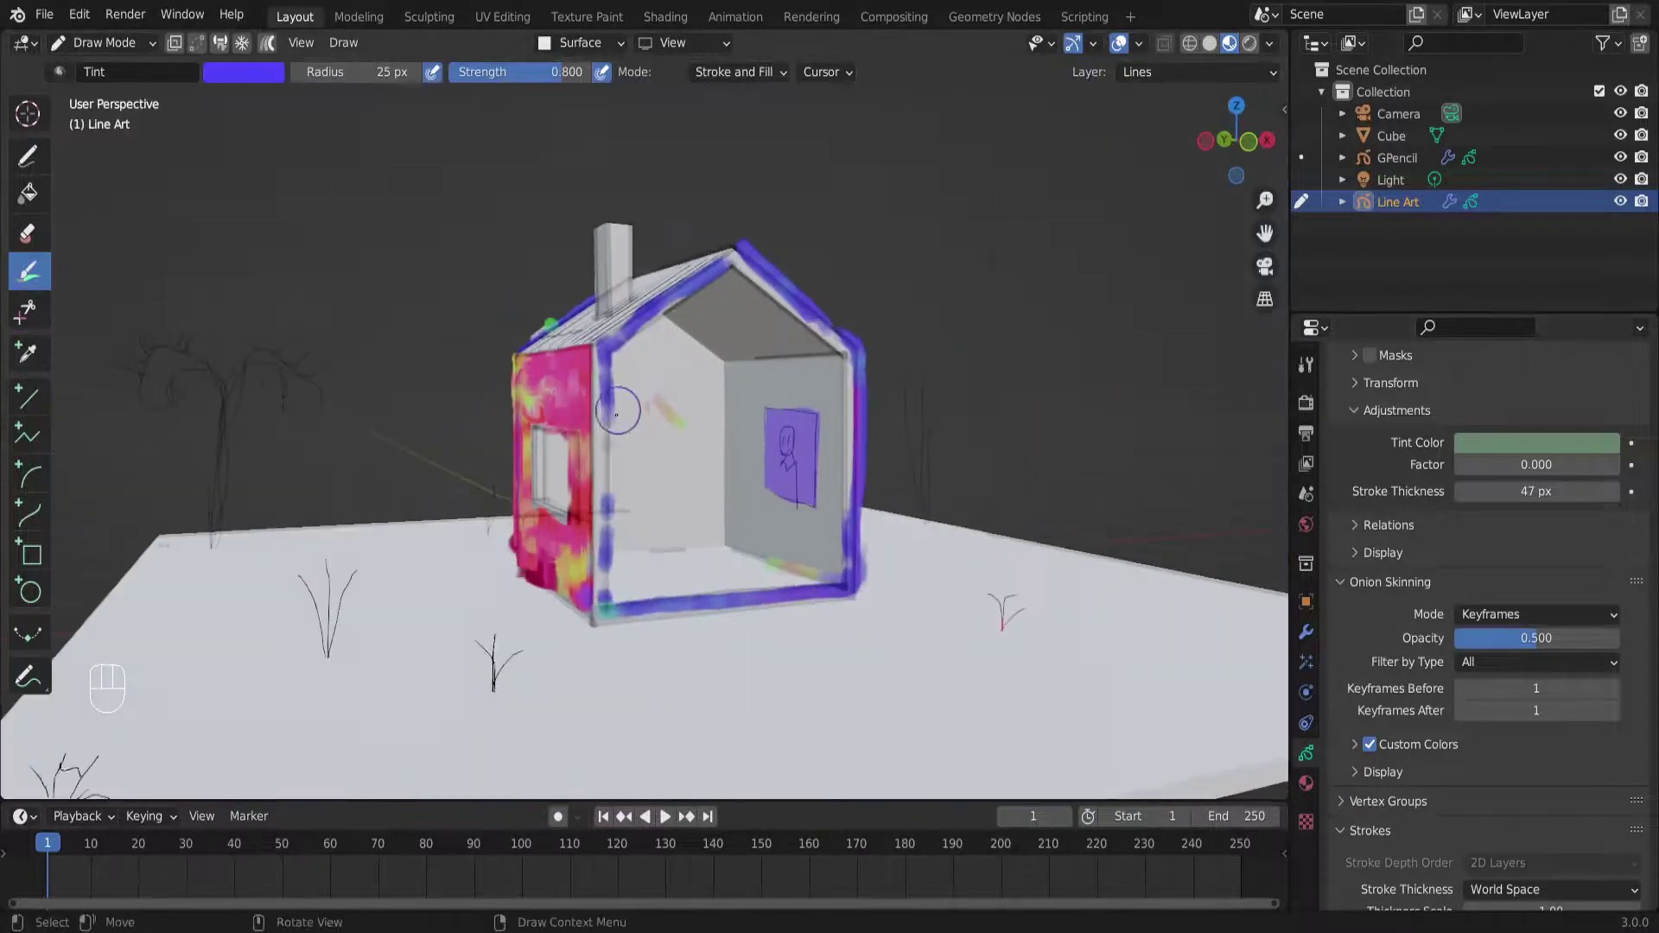
pyautogui.scroll(6, 615, 419)
pyautogui.moveTo(597, 473); pyautogui.dragTo(643, 510, button='middle')
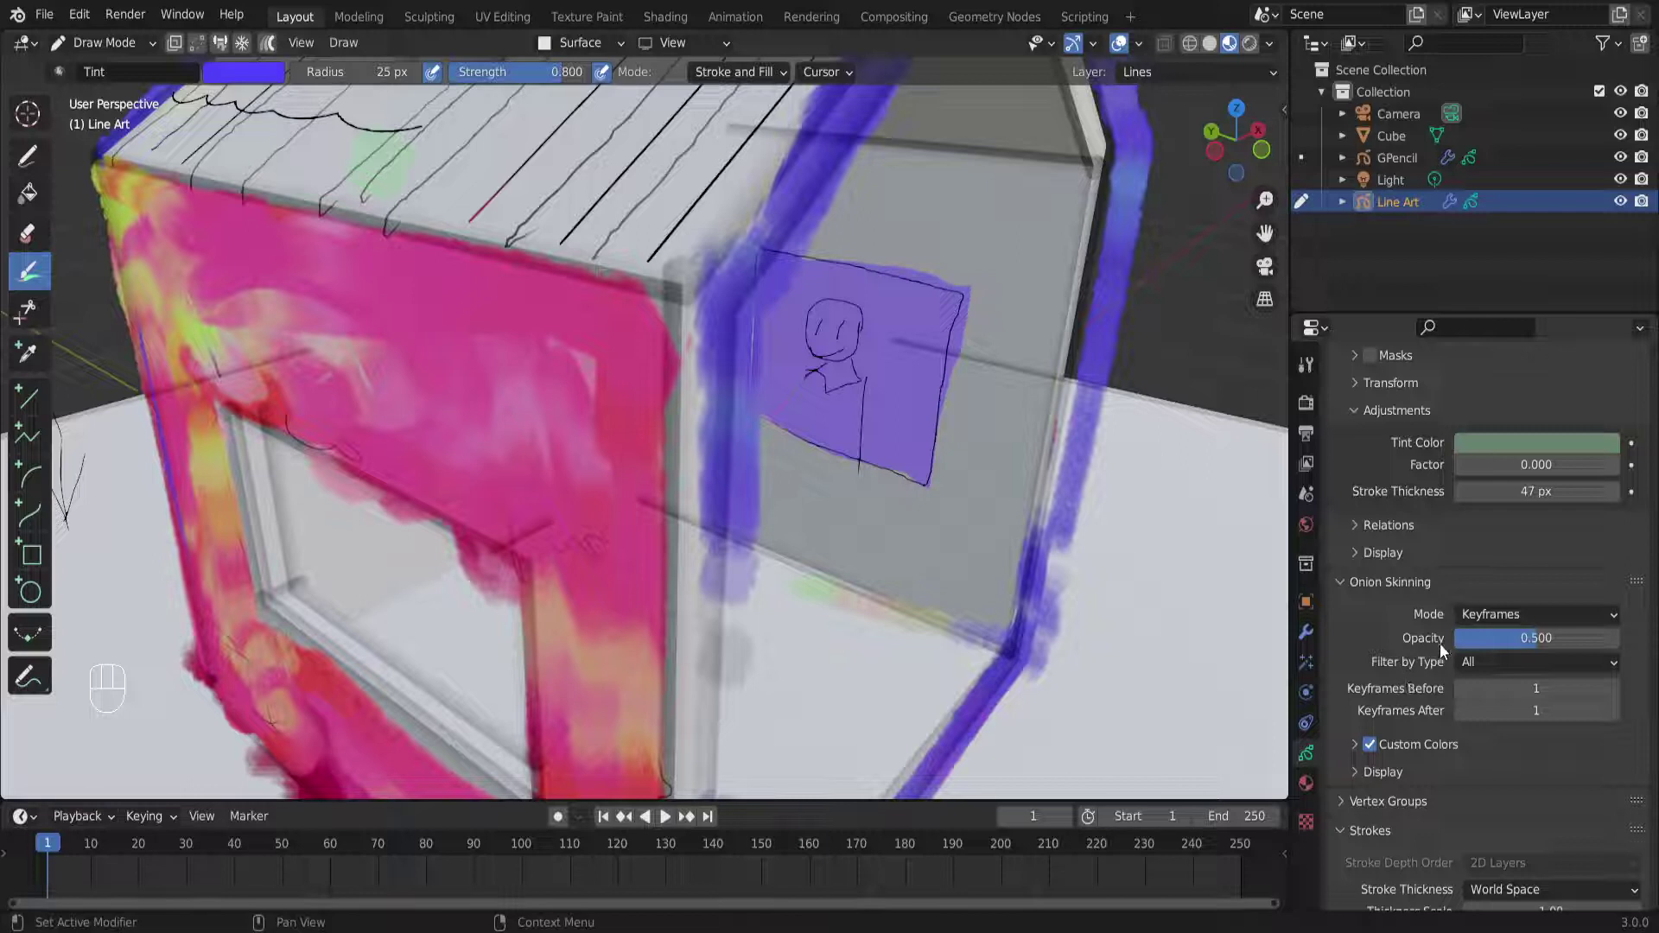
pyautogui.click(1307, 782)
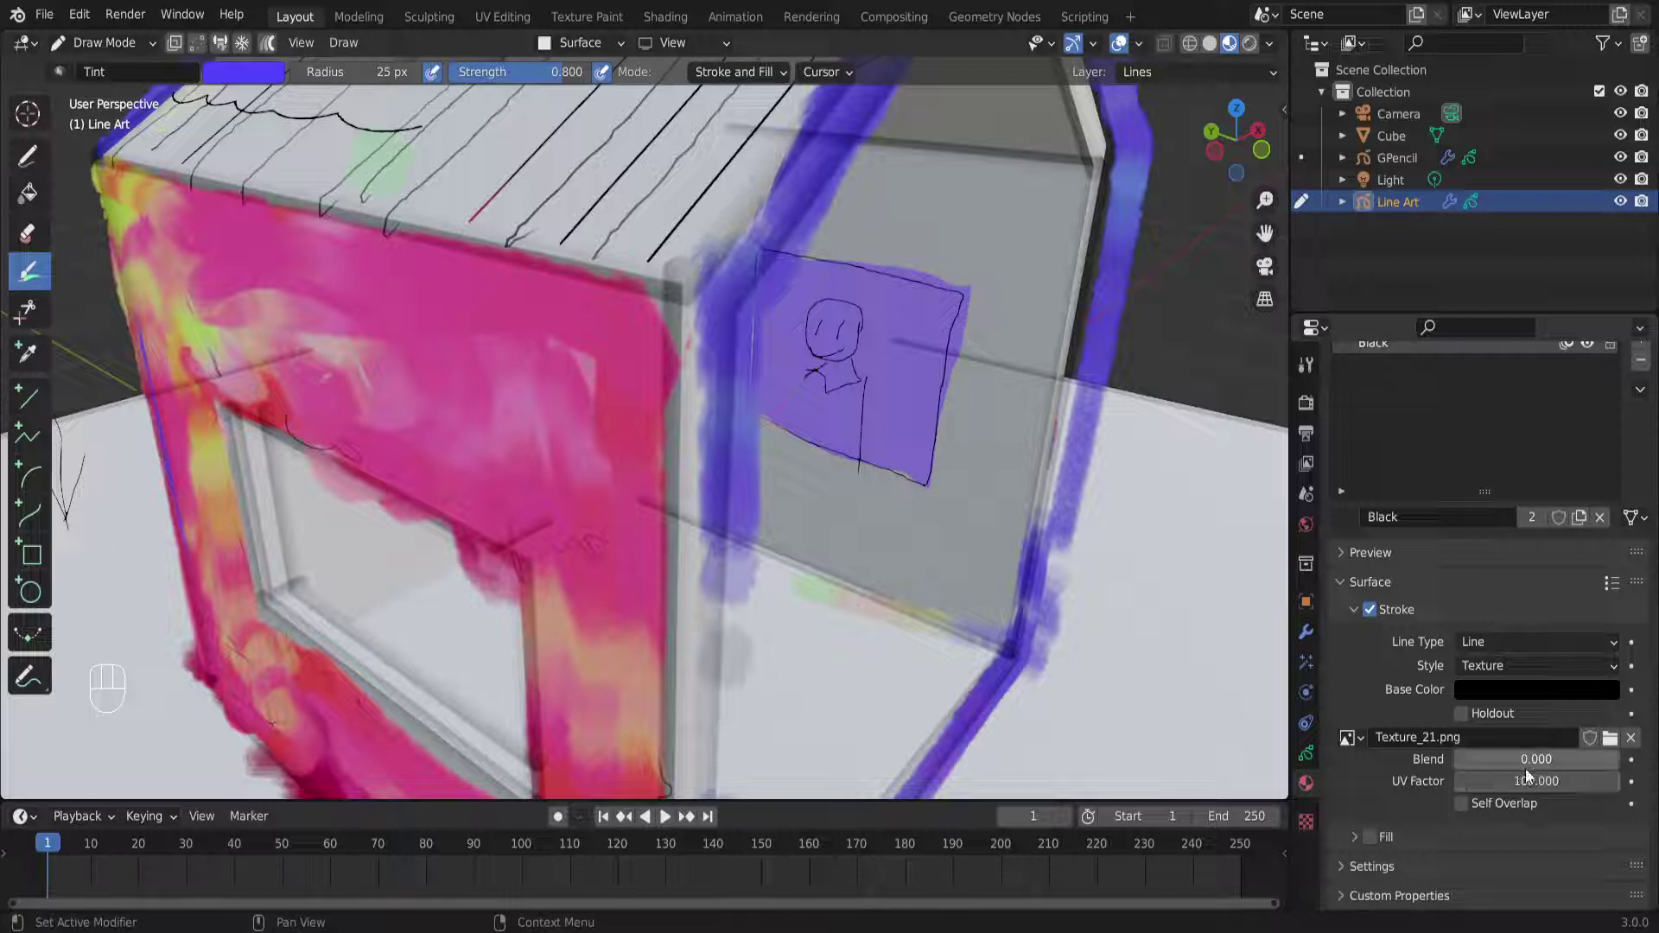
pyautogui.moveTo(1521, 759); pyautogui.dragTo(1453, 758)
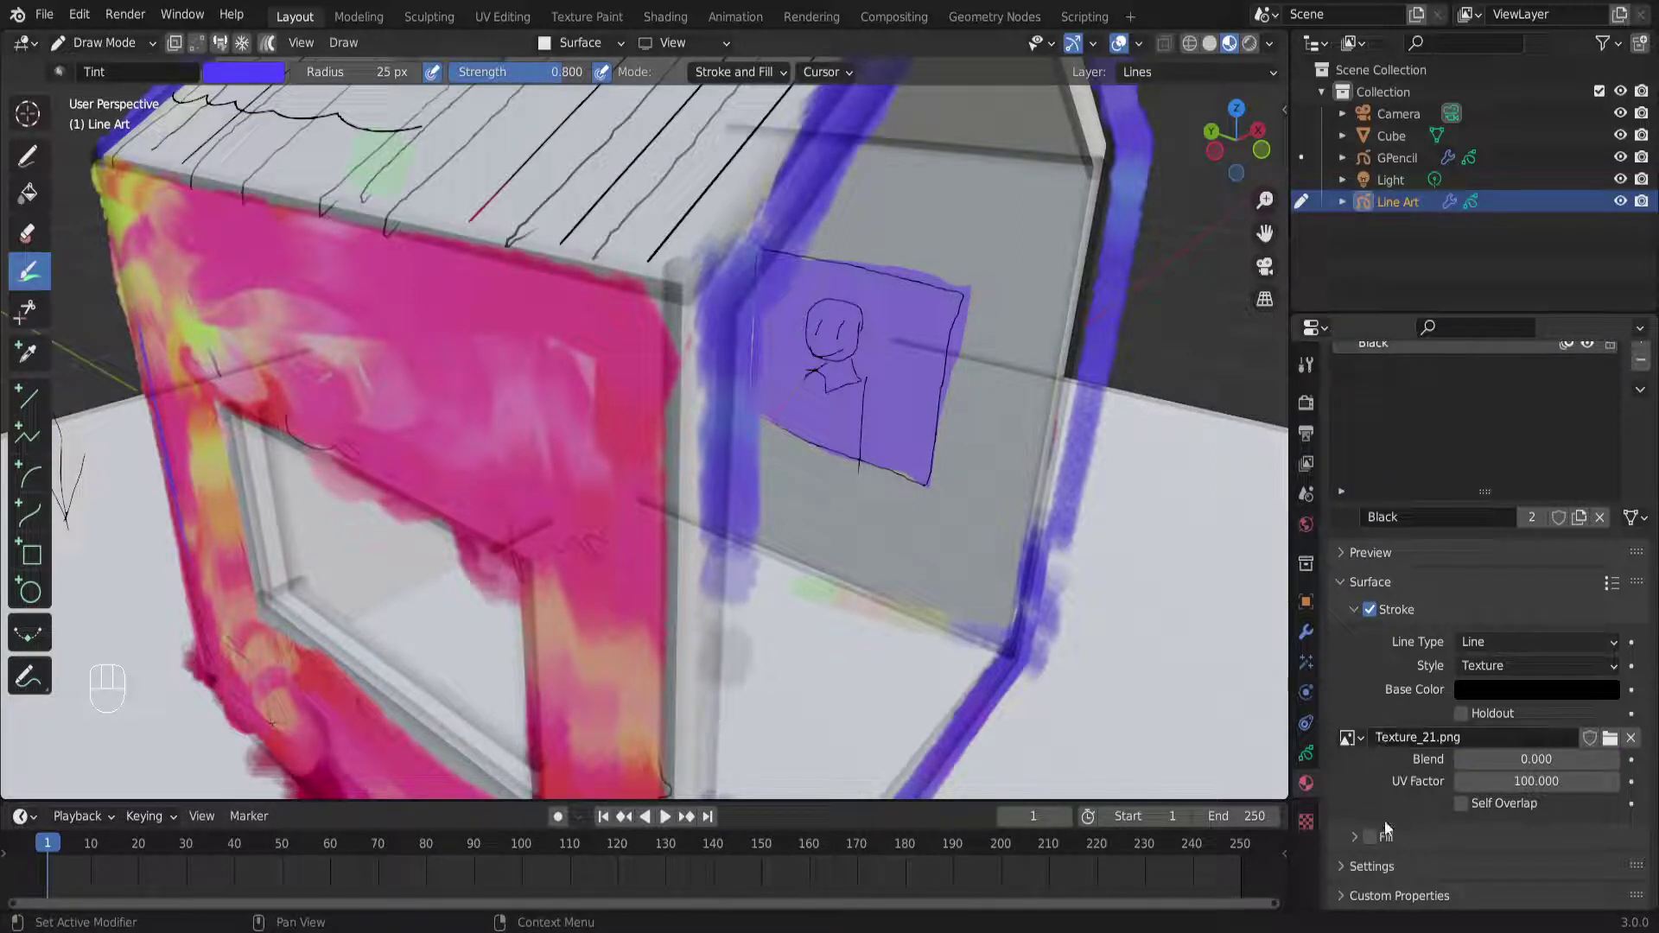
# Check the Black material's pass settings and the Line Art layer's options, and examine the textured lines around the house
pyautogui.click(1352, 865)
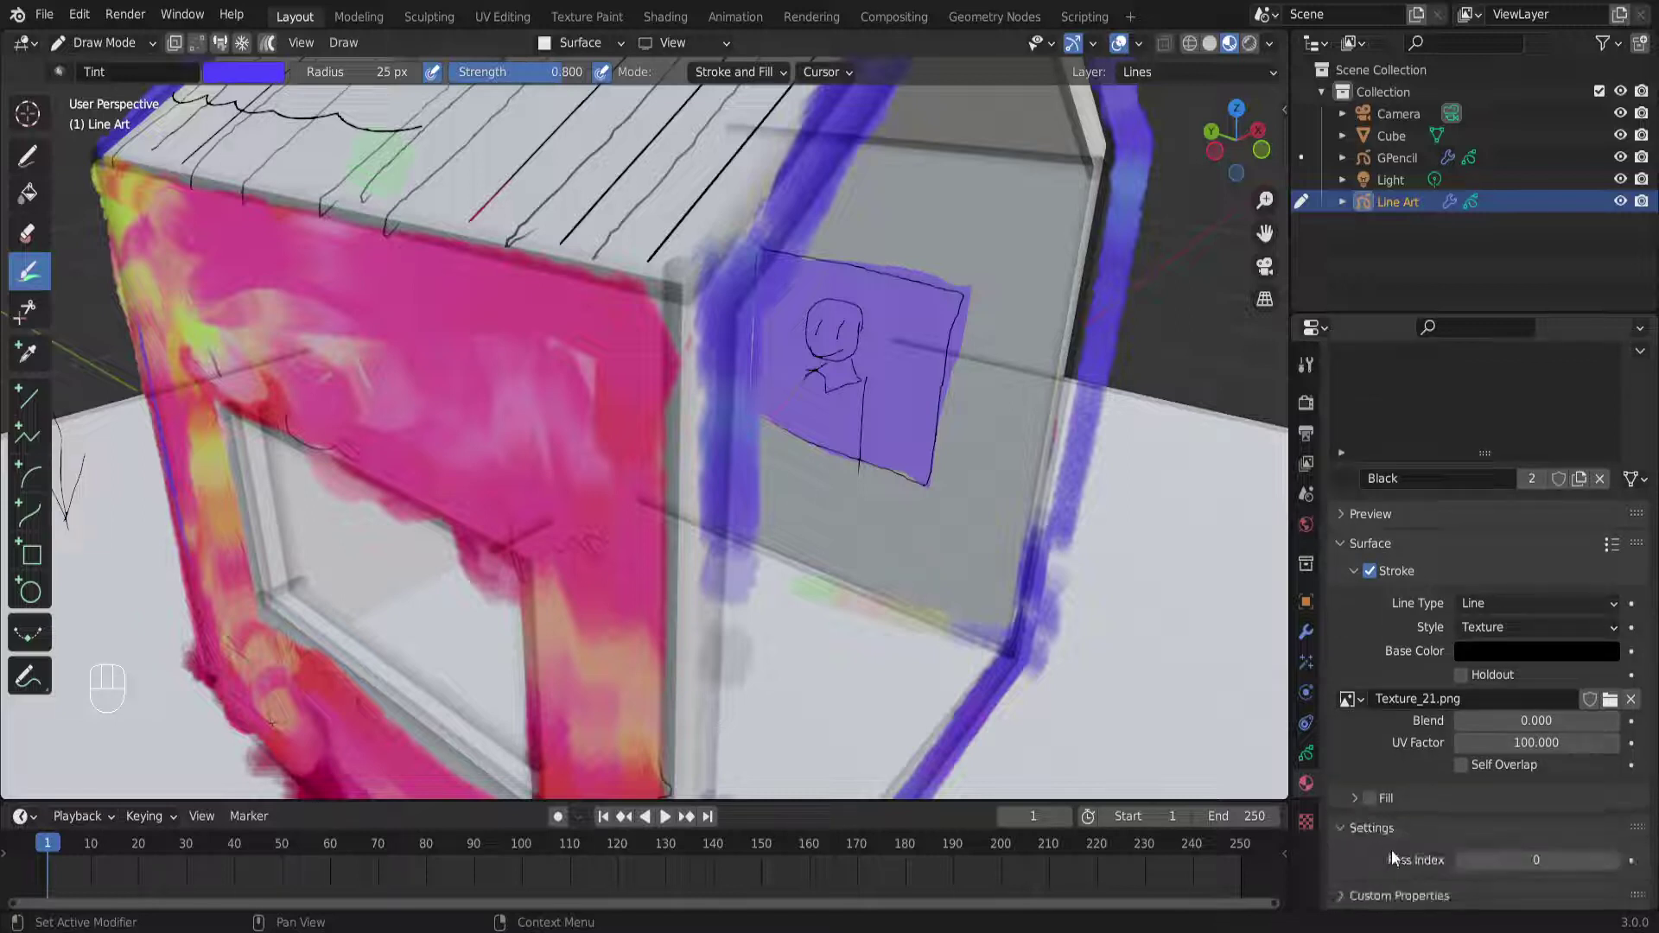
pyautogui.scroll(-6, 614, 425)
pyautogui.moveTo(459, 415)
pyautogui.mouseDown(button='middle')
pyautogui.moveTo(343, 395)
pyautogui.moveTo(454, 419)
pyautogui.mouseUp(button='middle')
pyautogui.scroll(4, 511, 423)
pyautogui.moveTo(533, 458); pyautogui.dragTo(516, 421, button='middle')
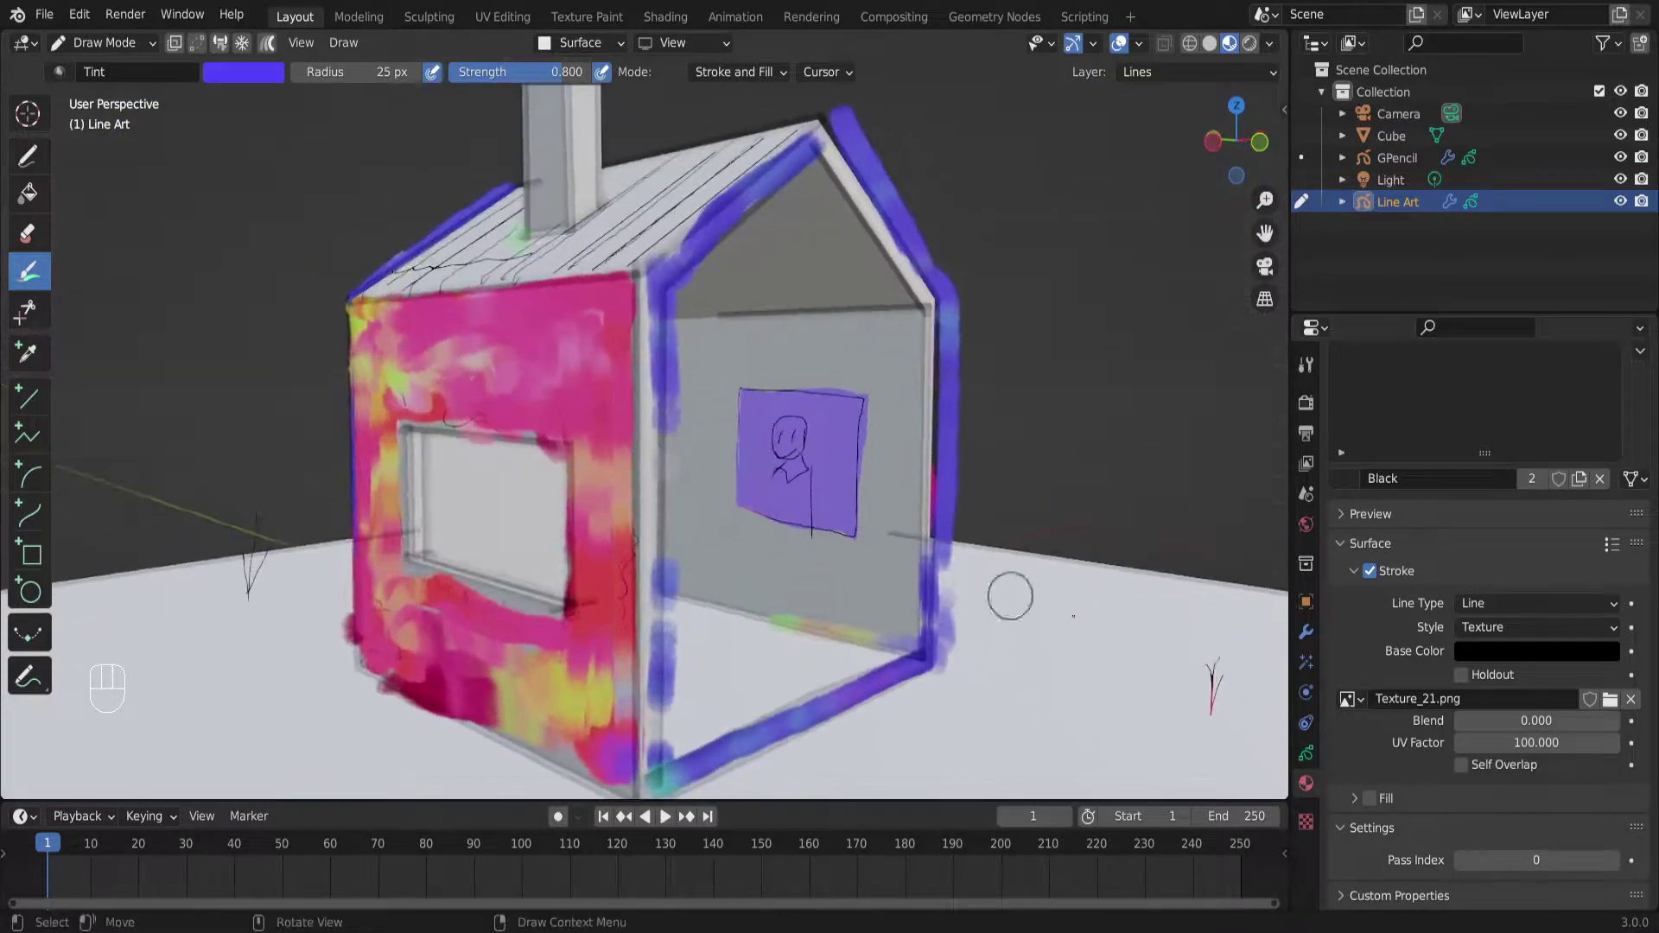
pyautogui.click(1307, 755)
pyautogui.scroll(2, 1469, 622)
pyautogui.scroll(-4, 1508, 571)
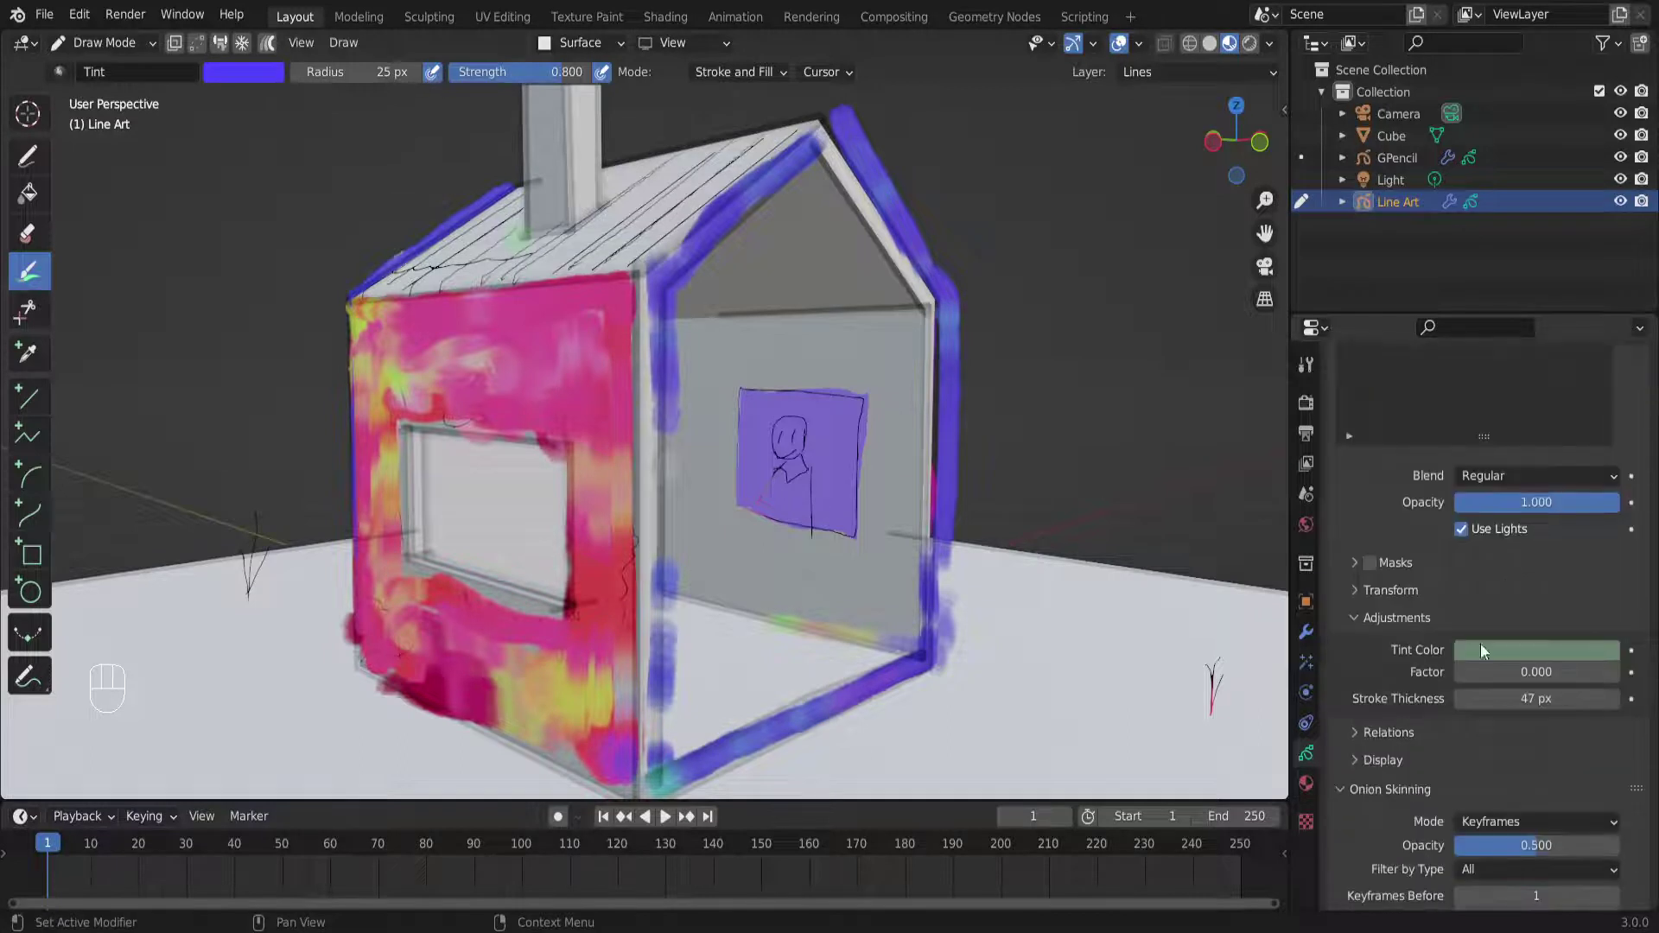
pyautogui.scroll(-5, 1435, 709)
pyautogui.scroll(10, 1433, 688)
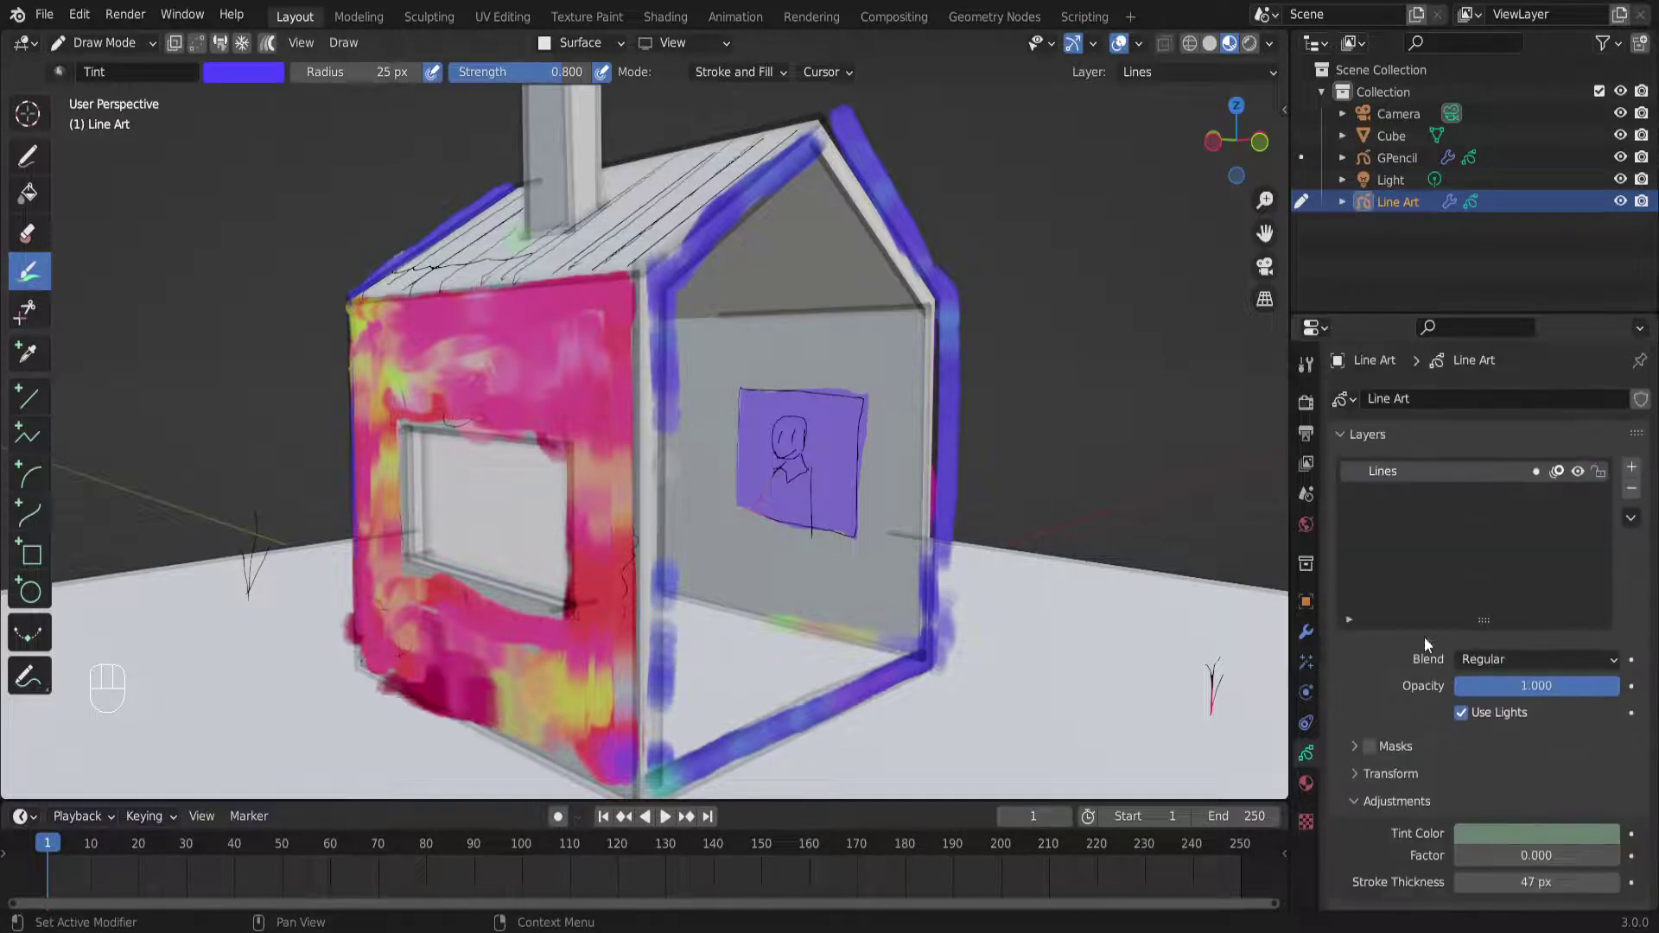
pyautogui.scroll(-5, 745, 455)
pyautogui.moveTo(745, 456); pyautogui.dragTo(553, 511, button='middle')
pyautogui.scroll(3, 880, 541)
pyautogui.scroll(-4, 635, 521)
pyautogui.moveTo(727, 478)
pyautogui.mouseDown(button='middle')
pyautogui.moveTo(847, 515)
pyautogui.moveTo(748, 494)
pyautogui.moveTo(801, 490)
pyautogui.mouseUp(button='middle')
# Look through the scene camera and lock the camera to the view
pyautogui.press('KP_0')
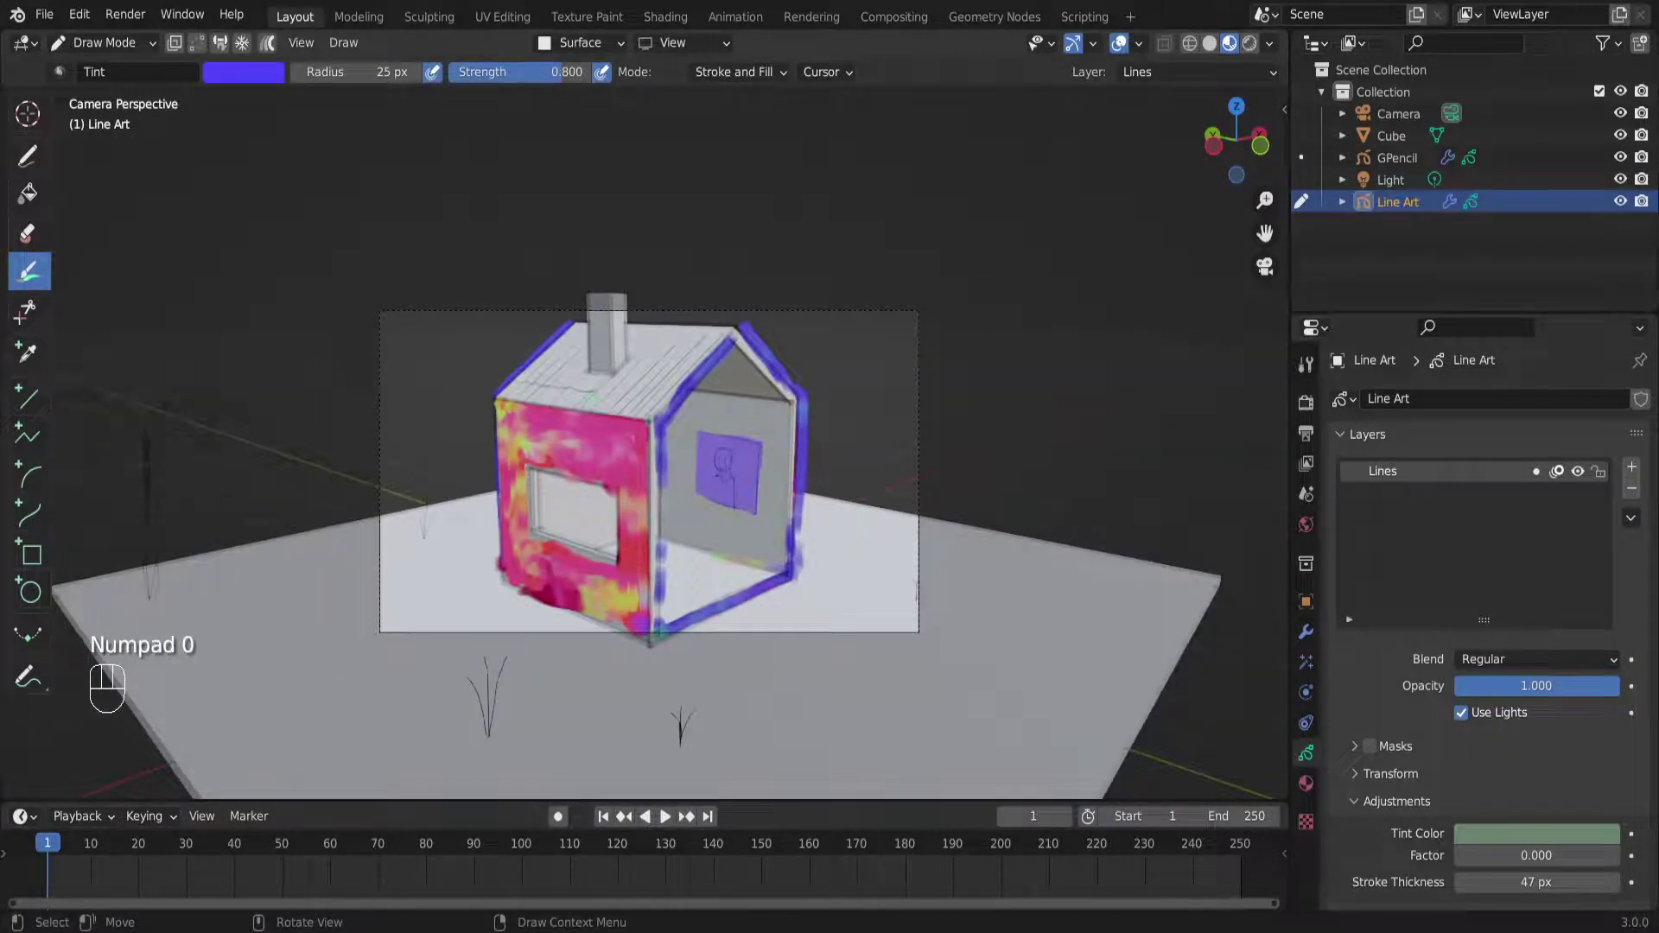
pyautogui.click(1285, 109)
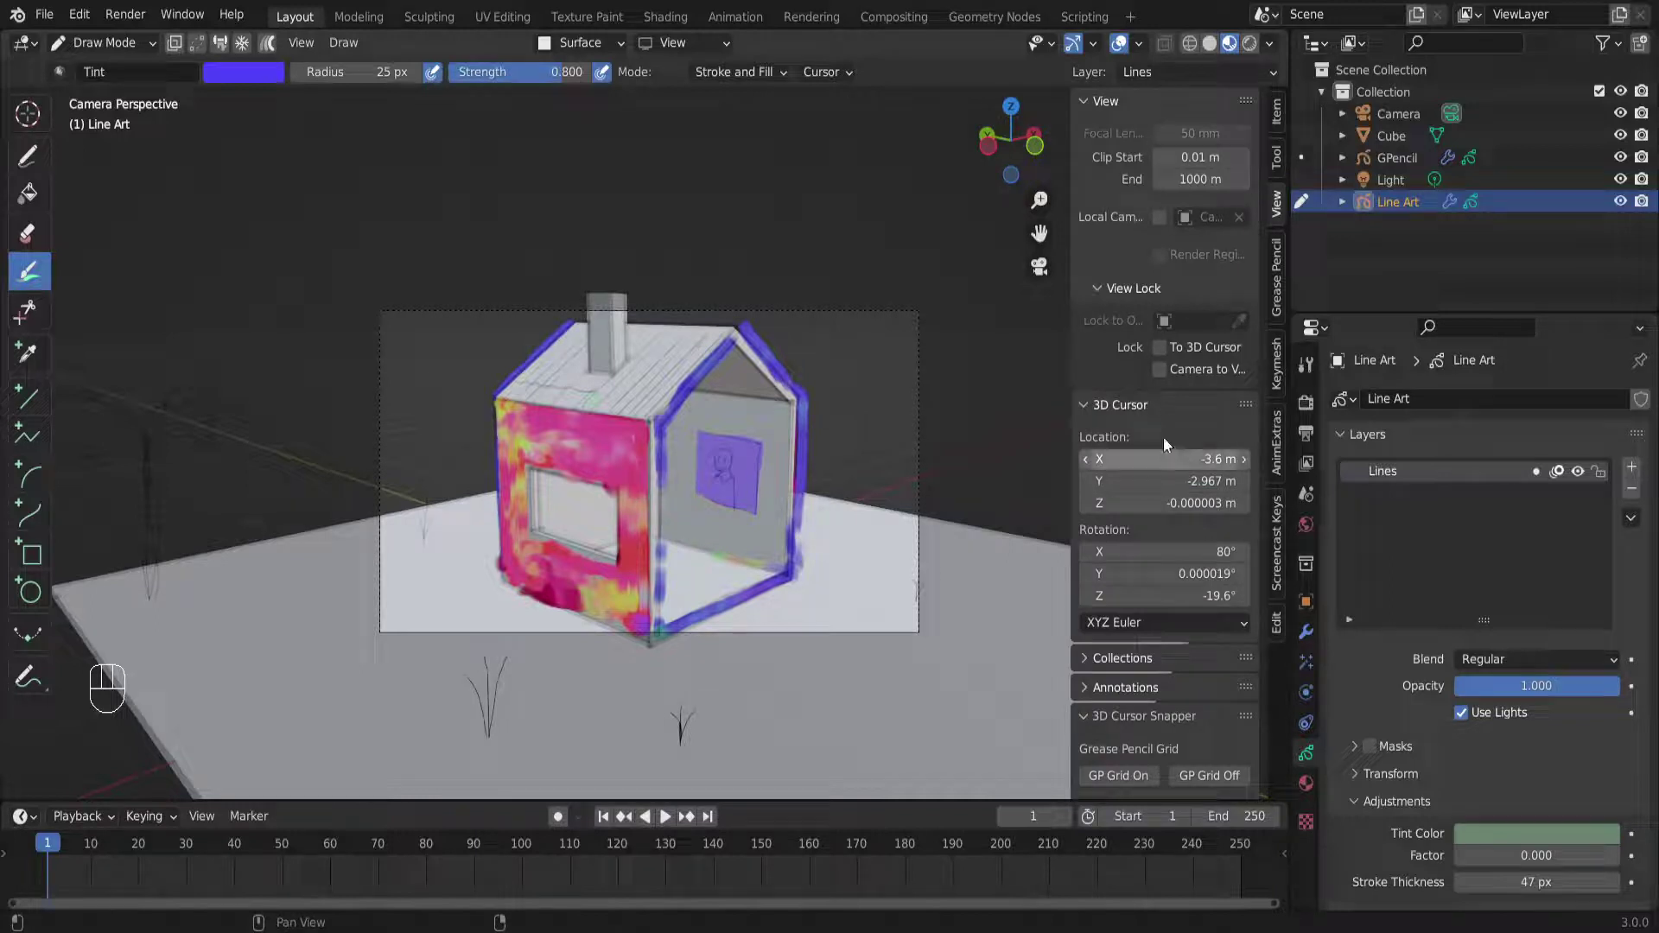
pyautogui.click(1162, 370)
# Move the camera around the house to face its open side and save the file
pyautogui.scroll(-2, 702, 439)
pyautogui.moveTo(702, 439); pyautogui.dragTo(889, 436, button='middle')
pyautogui.scroll(3, 821, 450)
pyautogui.keyDown('shift'); pyautogui.moveTo(724, 473); pyautogui.dragTo(484, 445, button='middle'); pyautogui.keyUp('shift')
pyautogui.keyDown('shift'); pyautogui.moveTo(617, 422); pyautogui.dragTo(592, 496, button='middle'); pyautogui.keyUp('shift')
pyautogui.moveTo(708, 496); pyautogui.dragTo(736, 524, button='middle')
pyautogui.scroll(3, 726, 486)
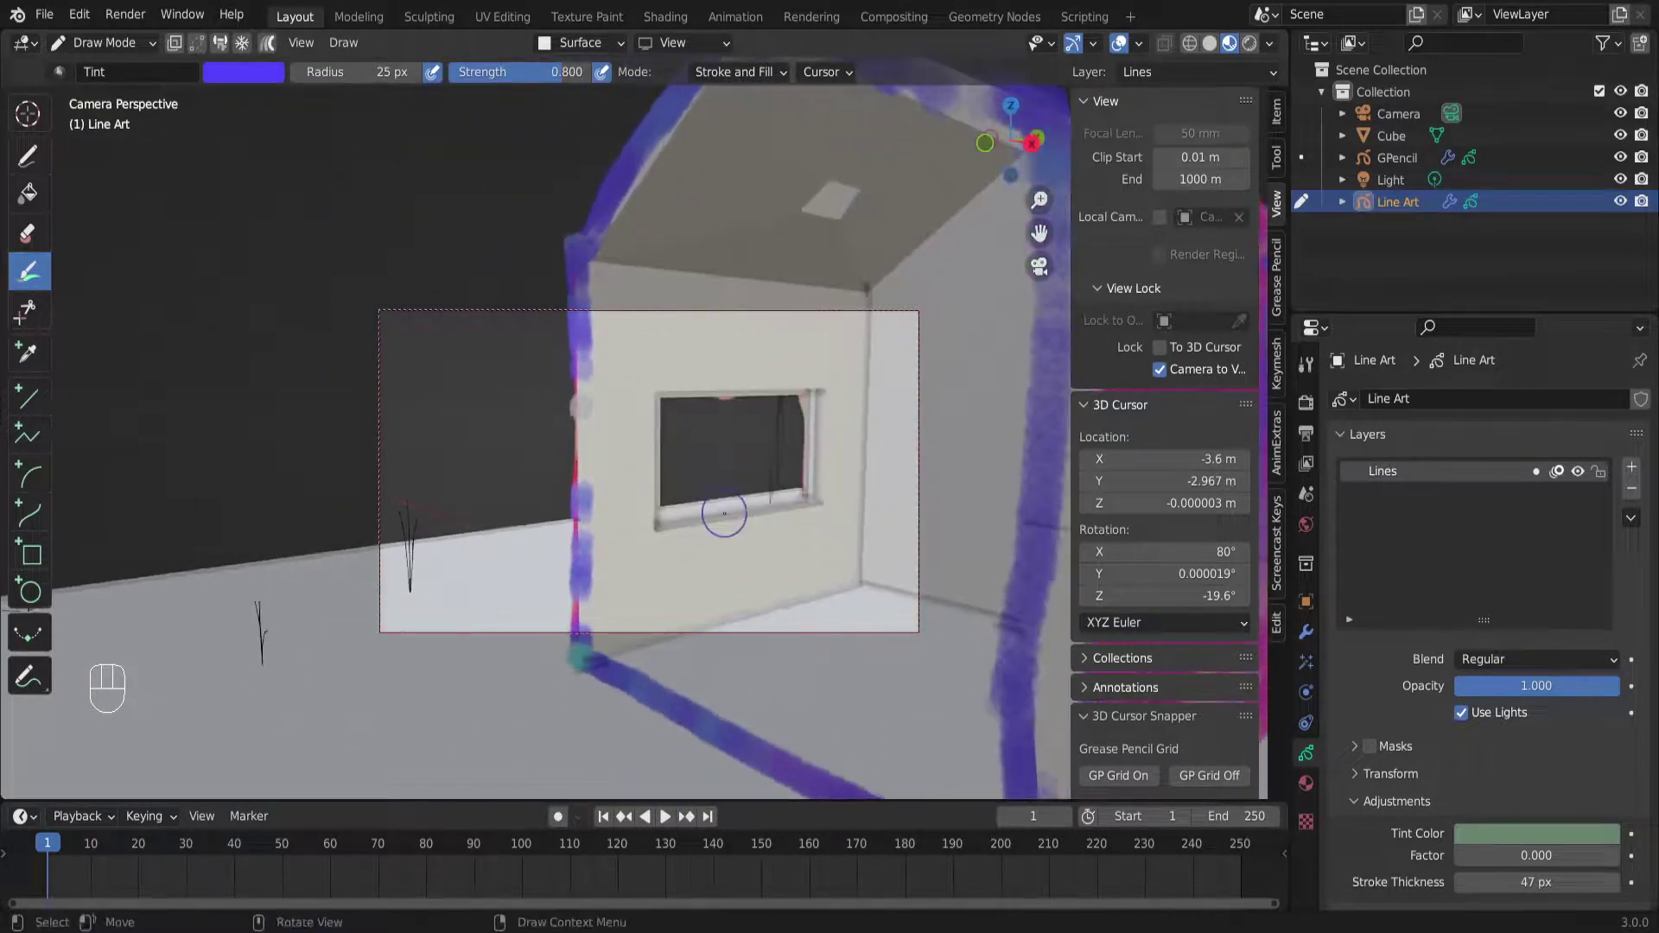
pyautogui.scroll(4, 723, 519)
pyautogui.scroll(-1, 760, 499)
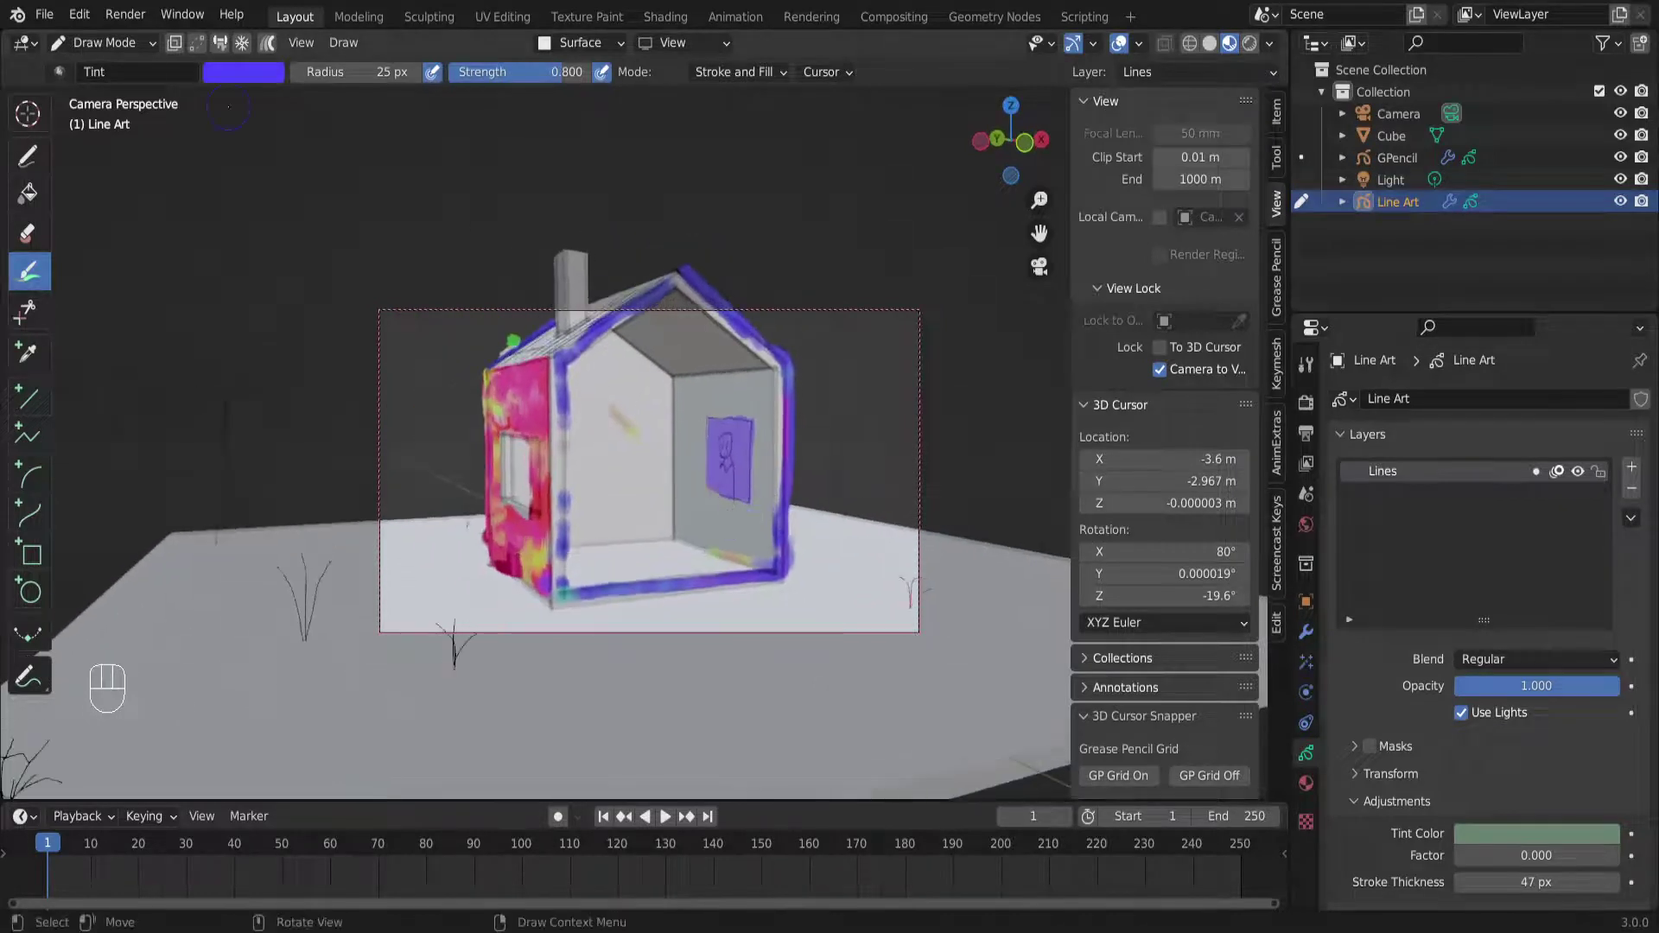
pyautogui.click(48, 15)
pyautogui.hotkey('ctrl', 's')
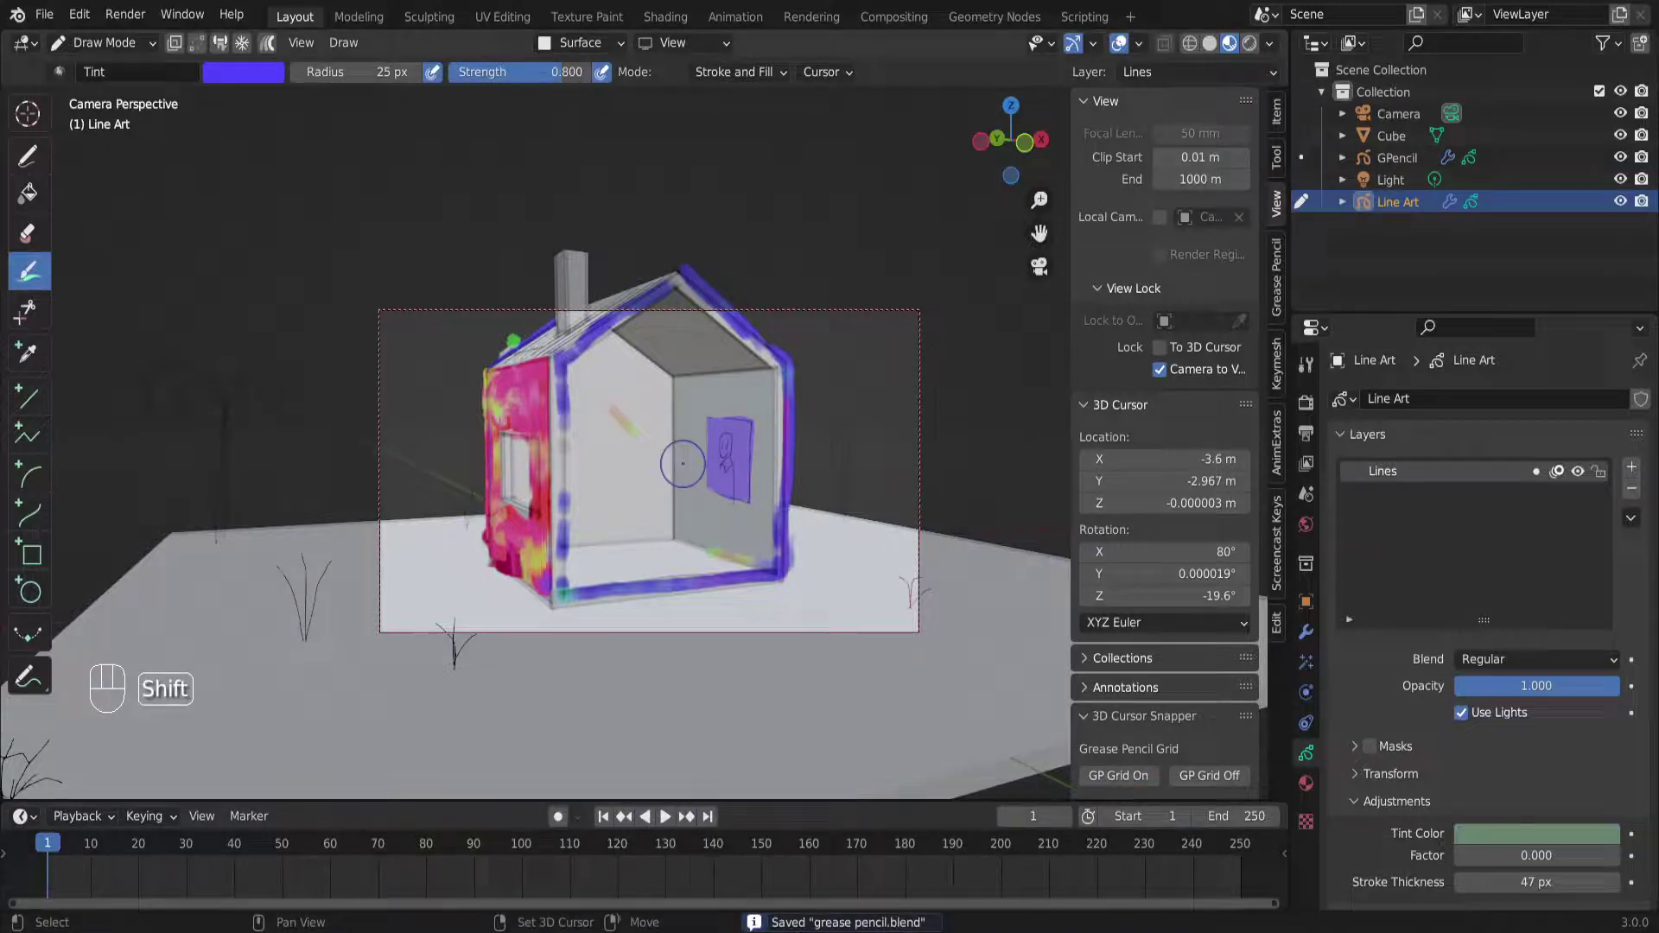
# Reframe the camera farther back so the whole house and chimney fit inside the camera frame
pyautogui.keyDown('shift'); pyautogui.moveTo(682, 465); pyautogui.dragTo(693, 526, button='middle'); pyautogui.keyUp('shift')
pyautogui.scroll(-2, 721, 474)
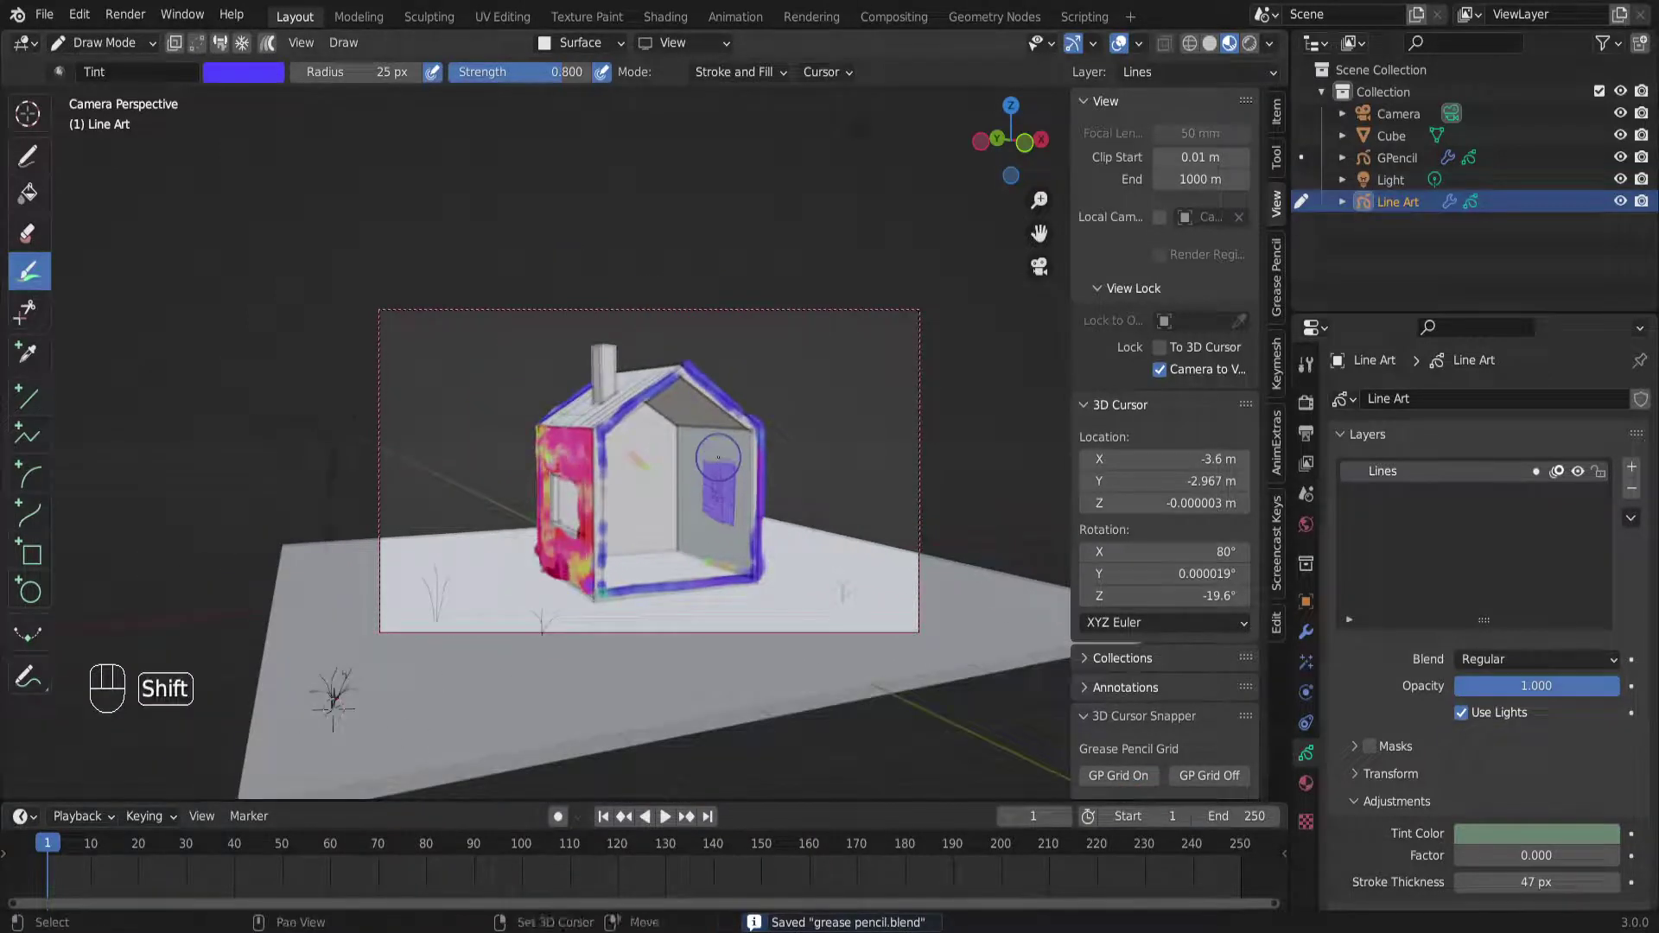
pyautogui.keyDown('shift'); pyautogui.moveTo(718, 458); pyautogui.dragTo(718, 425, button='middle'); pyautogui.keyUp('shift')
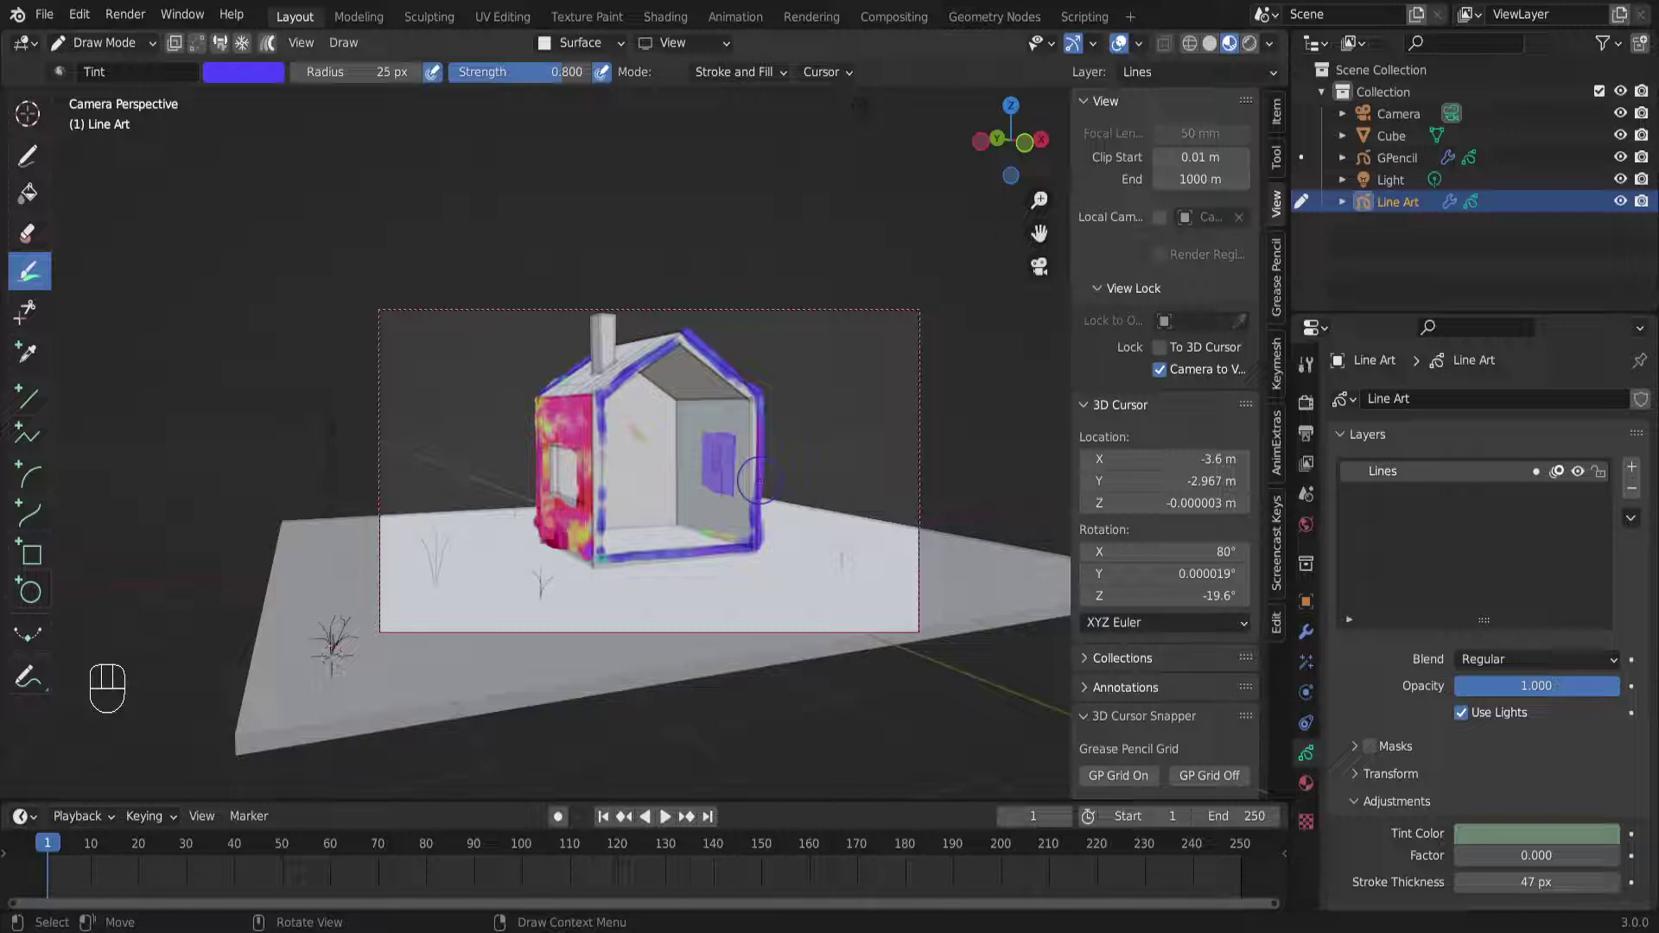
pyautogui.keyDown('shift'); pyautogui.moveTo(759, 481); pyautogui.dragTo(721, 517, button='middle'); pyautogui.keyUp('shift')
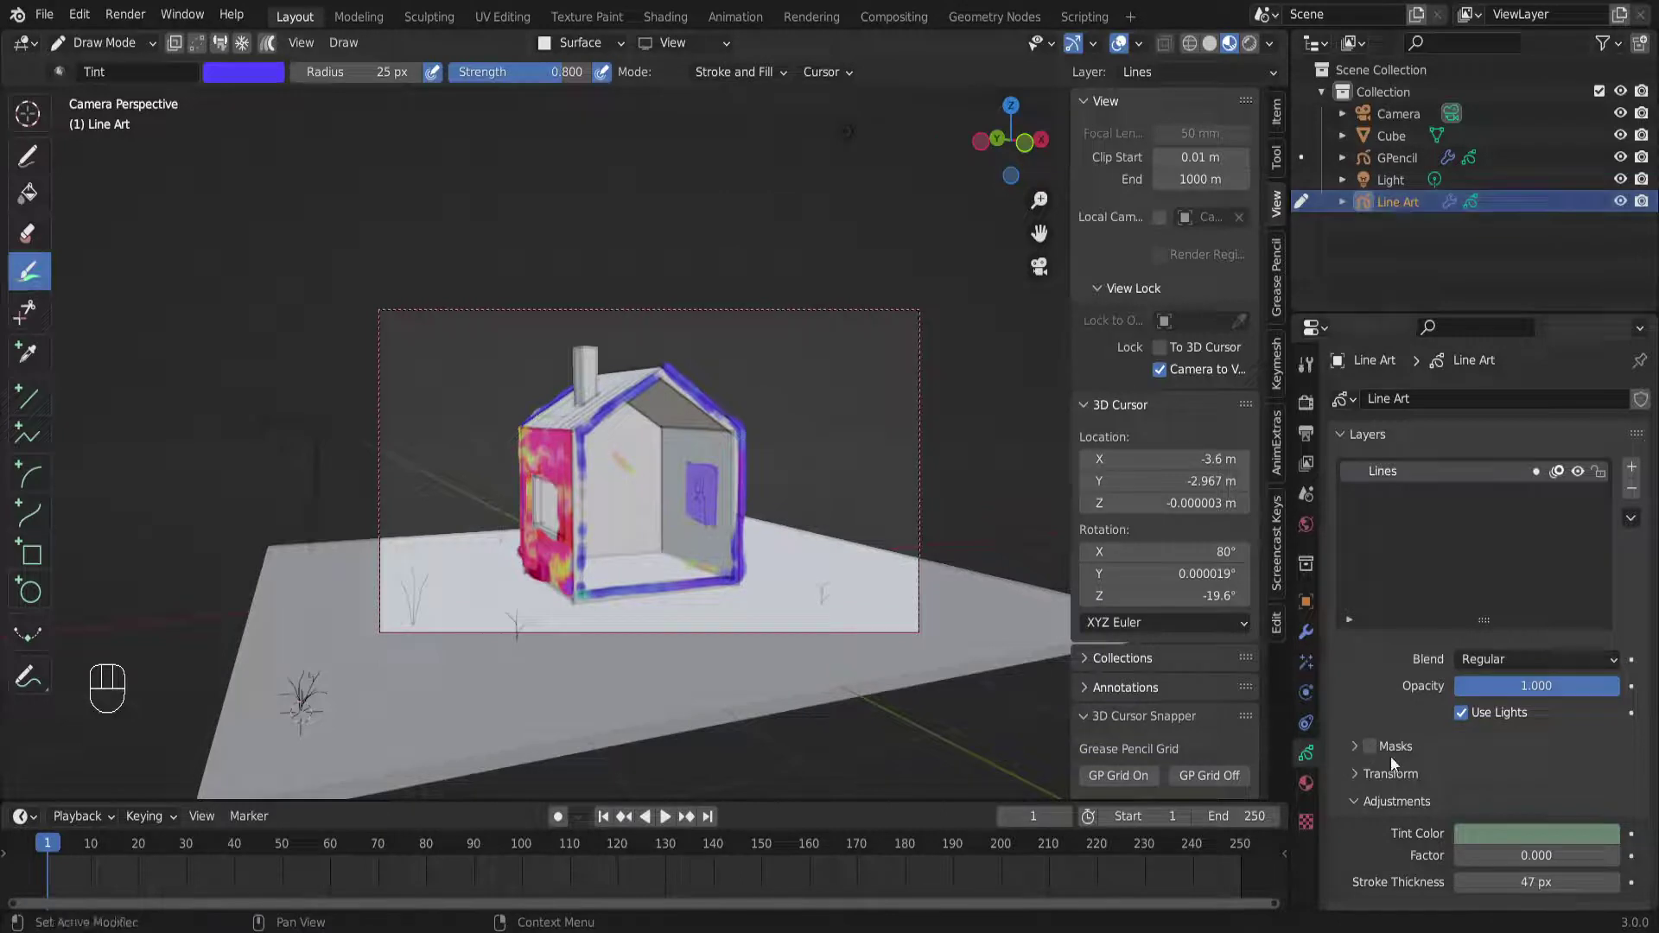
# Set the Line Art layer's tint factor to 1.000 and its stroke thickness to 100 px
pyautogui.click(1307, 783)
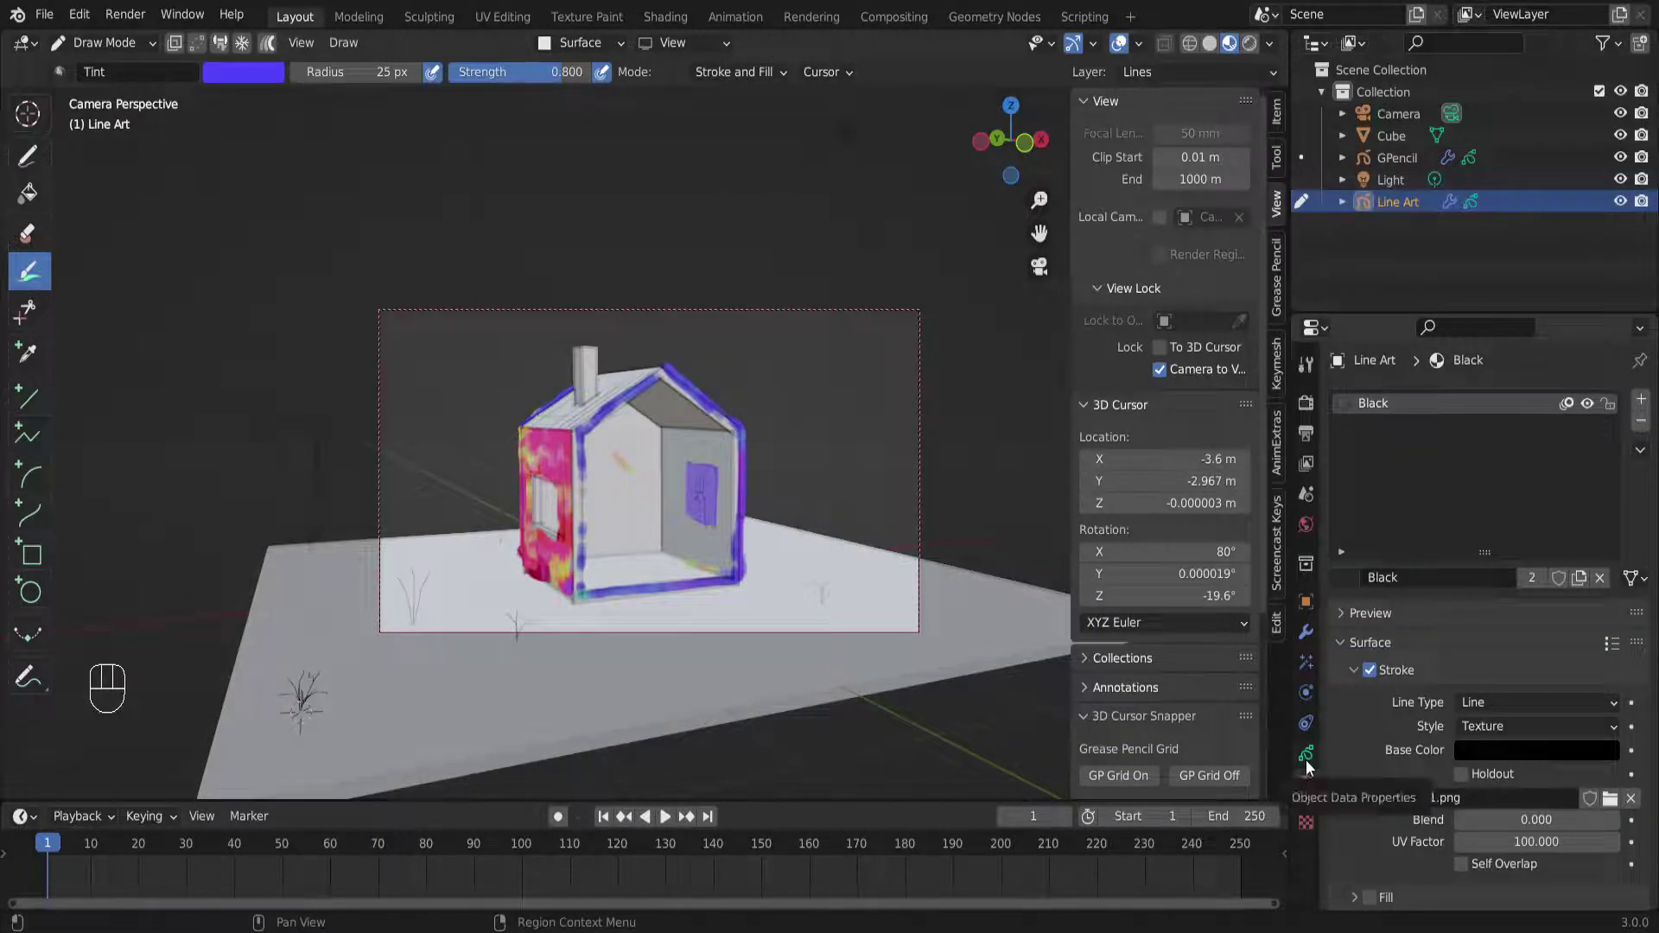
pyautogui.click(1305, 760)
pyautogui.scroll(-4, 1452, 530)
pyautogui.scroll(-5, 1452, 593)
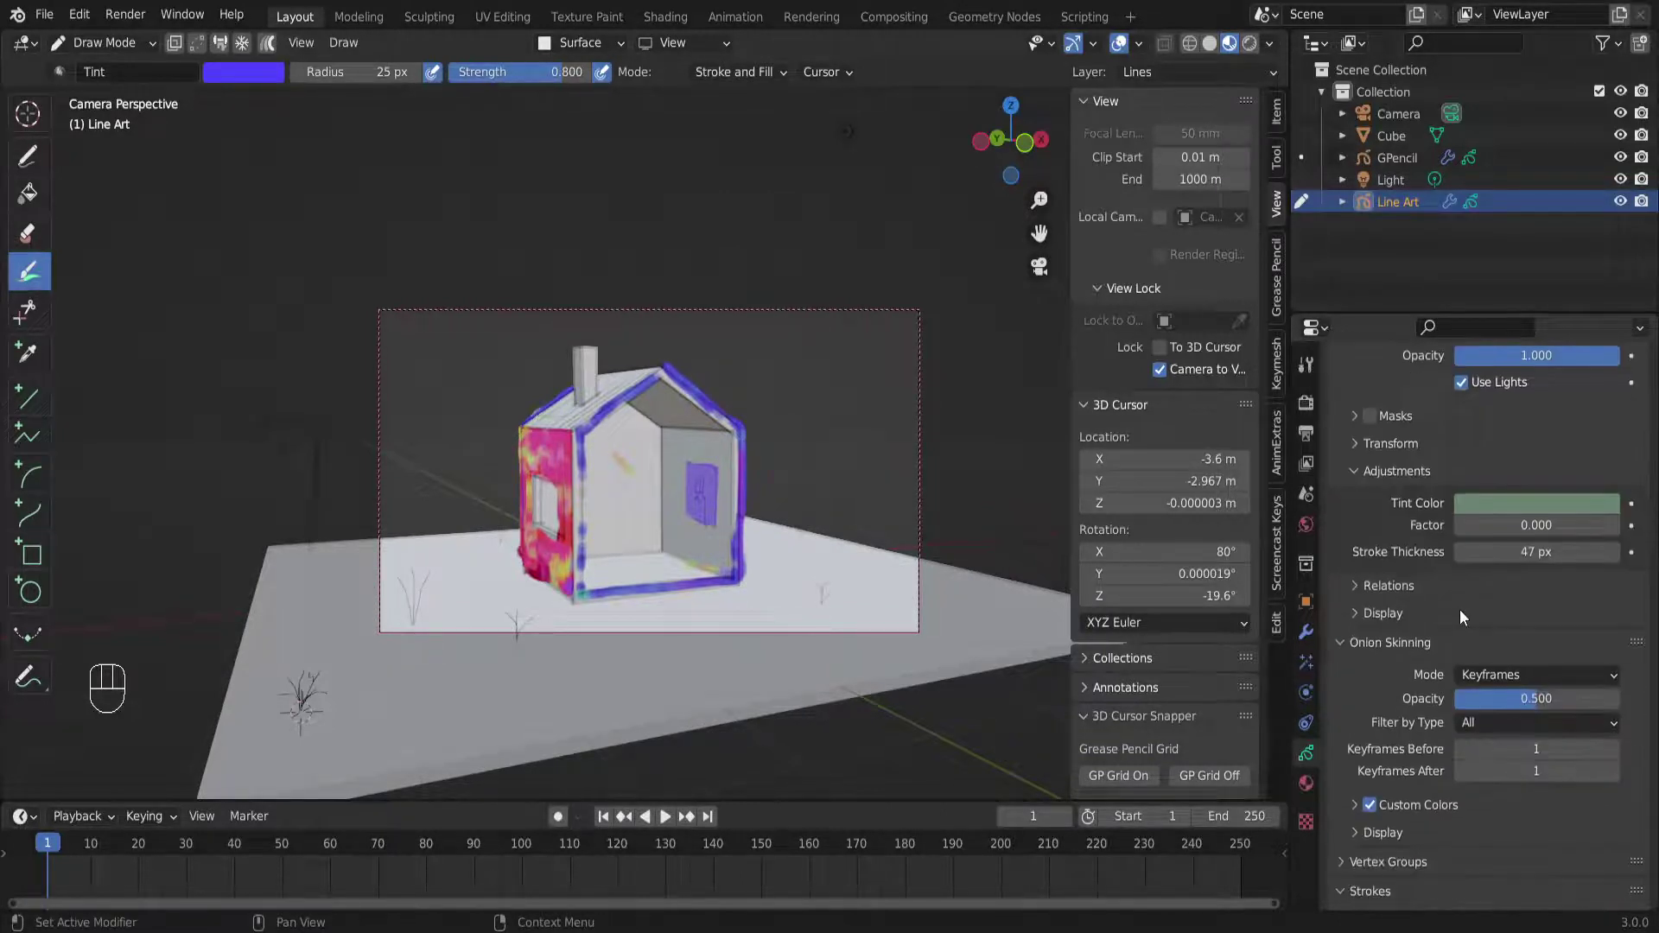
pyautogui.moveTo(1507, 528); pyautogui.dragTo(1616, 524)
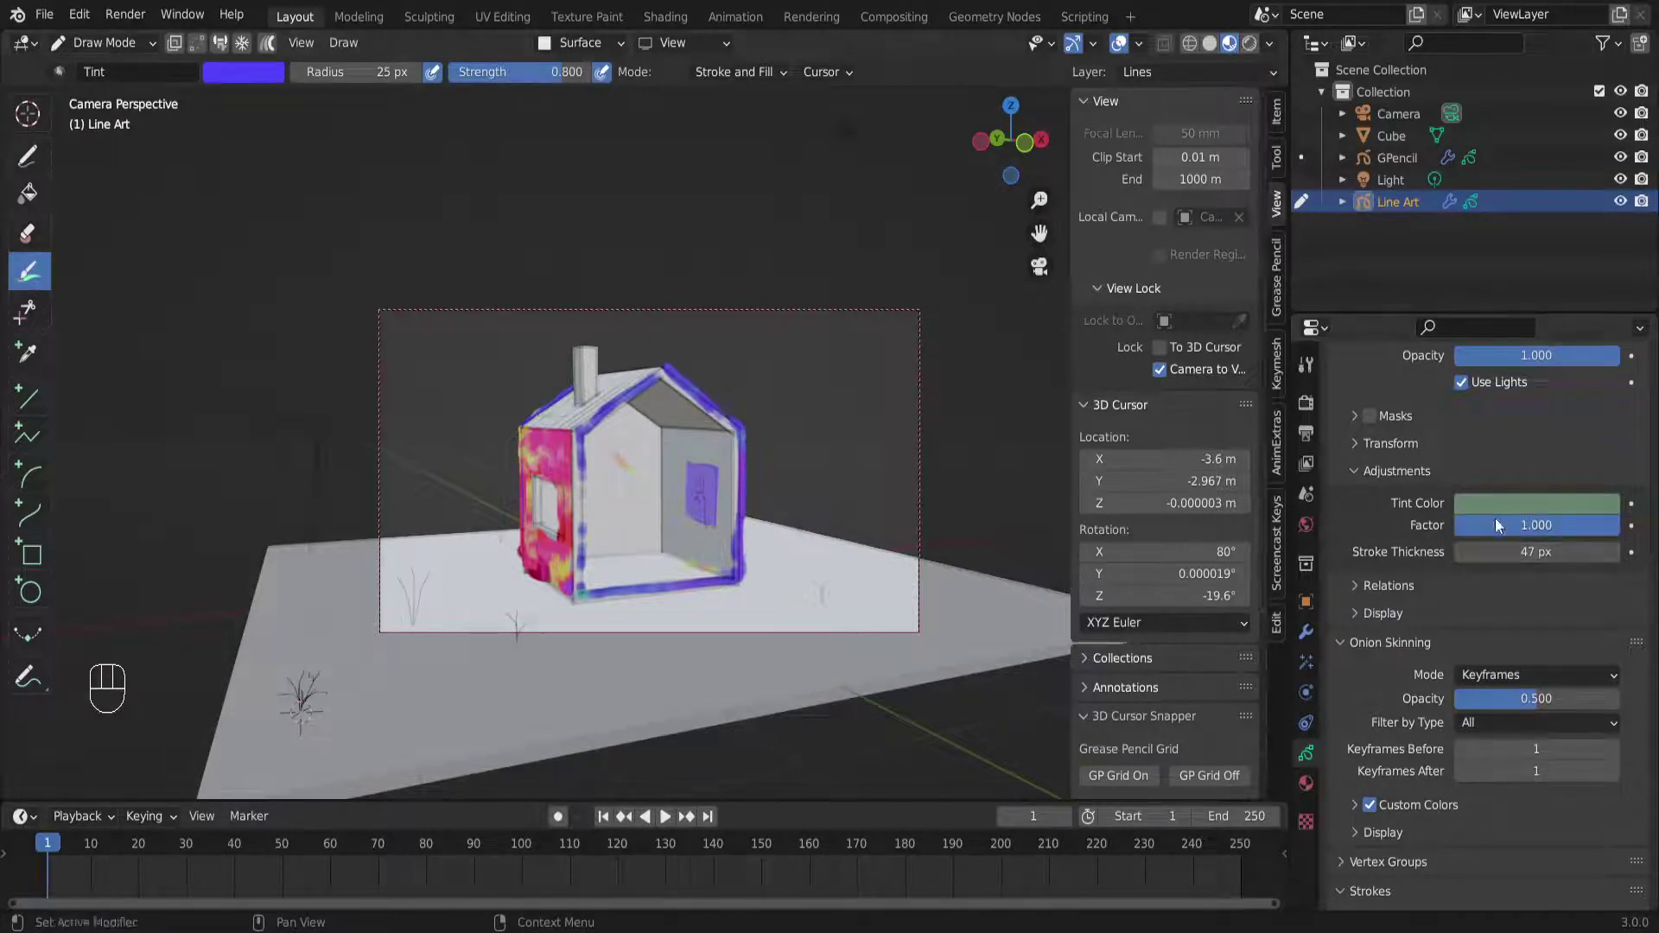
pyautogui.moveTo(1521, 552); pyautogui.dragTo(1594, 551)
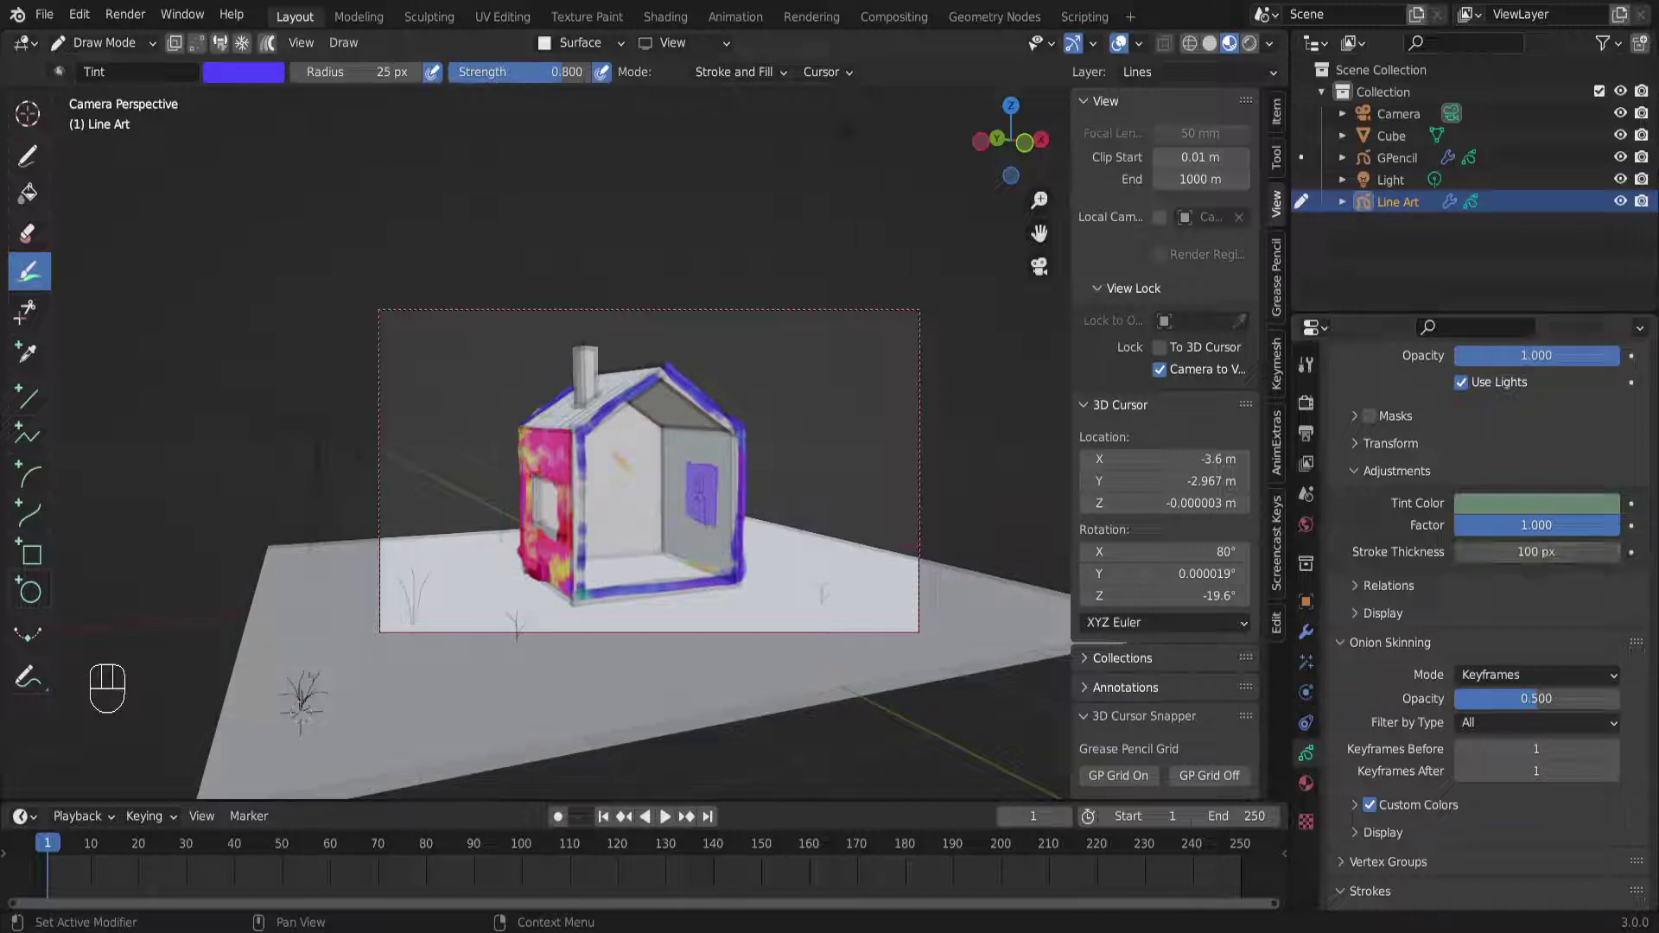